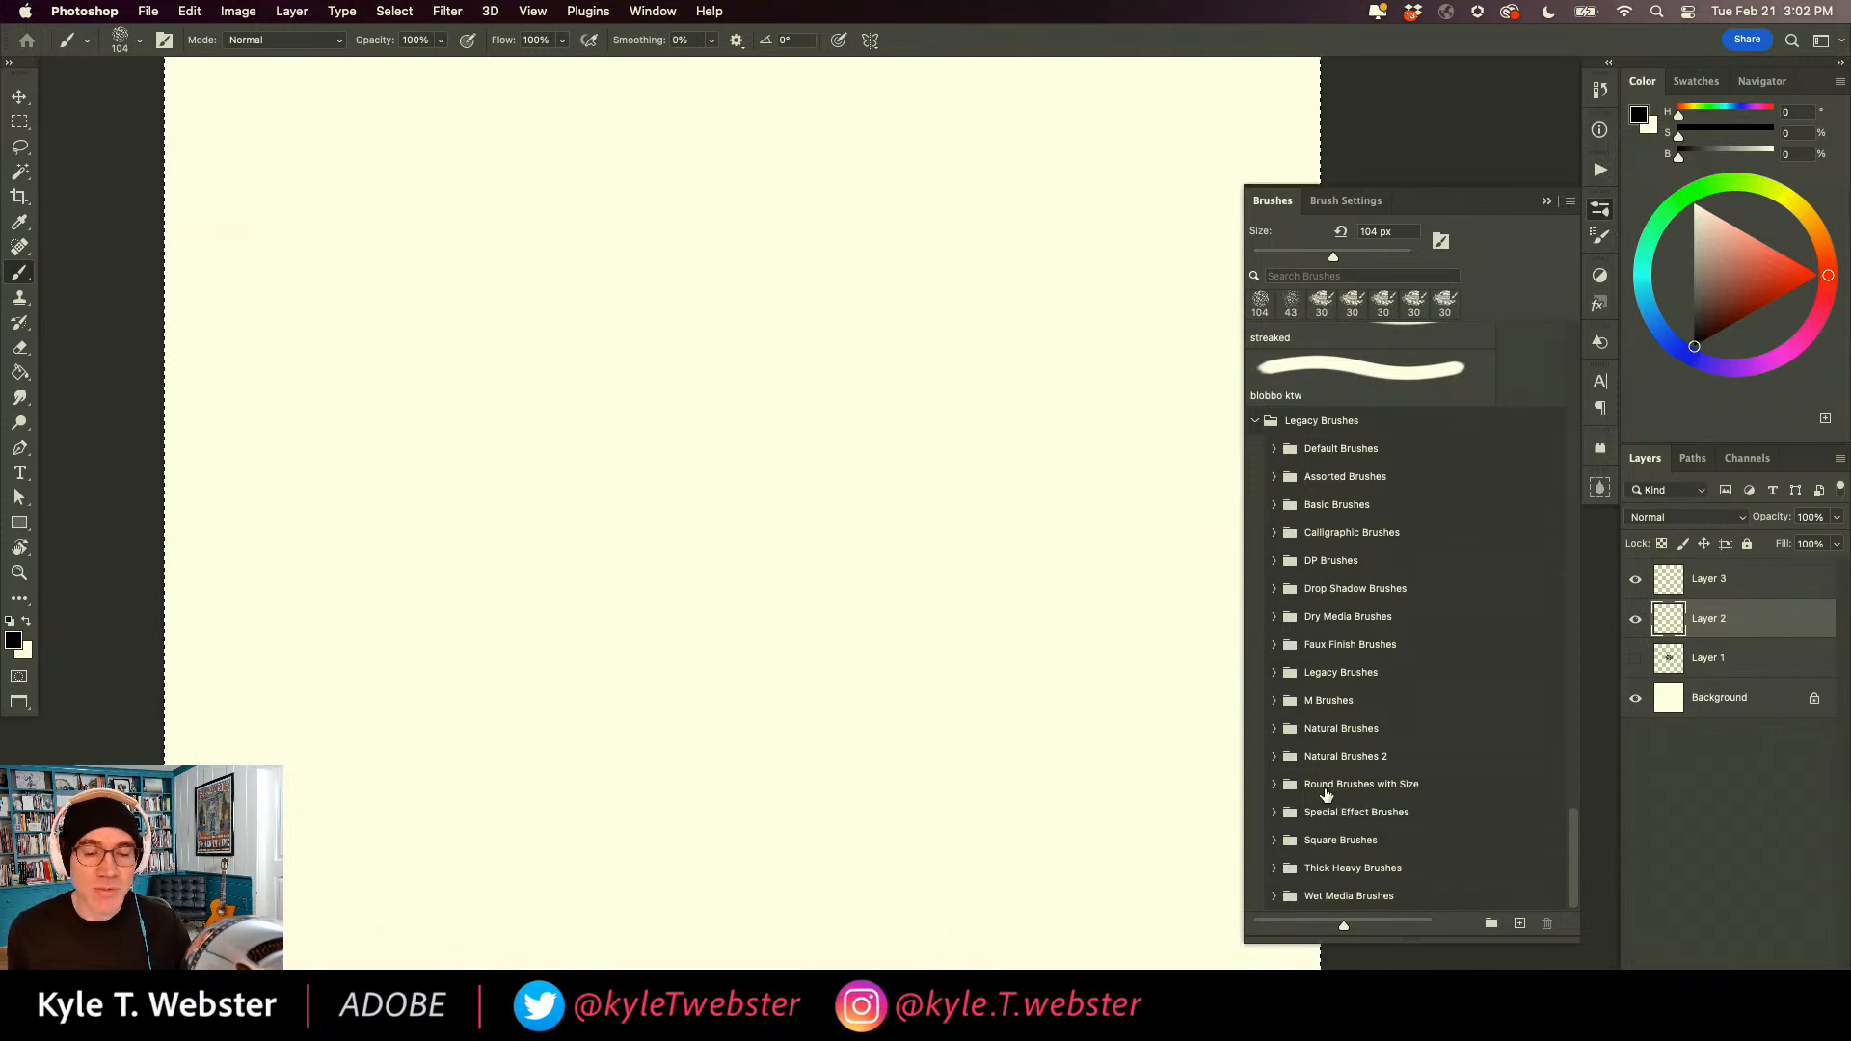
pyautogui.click(1569, 201)
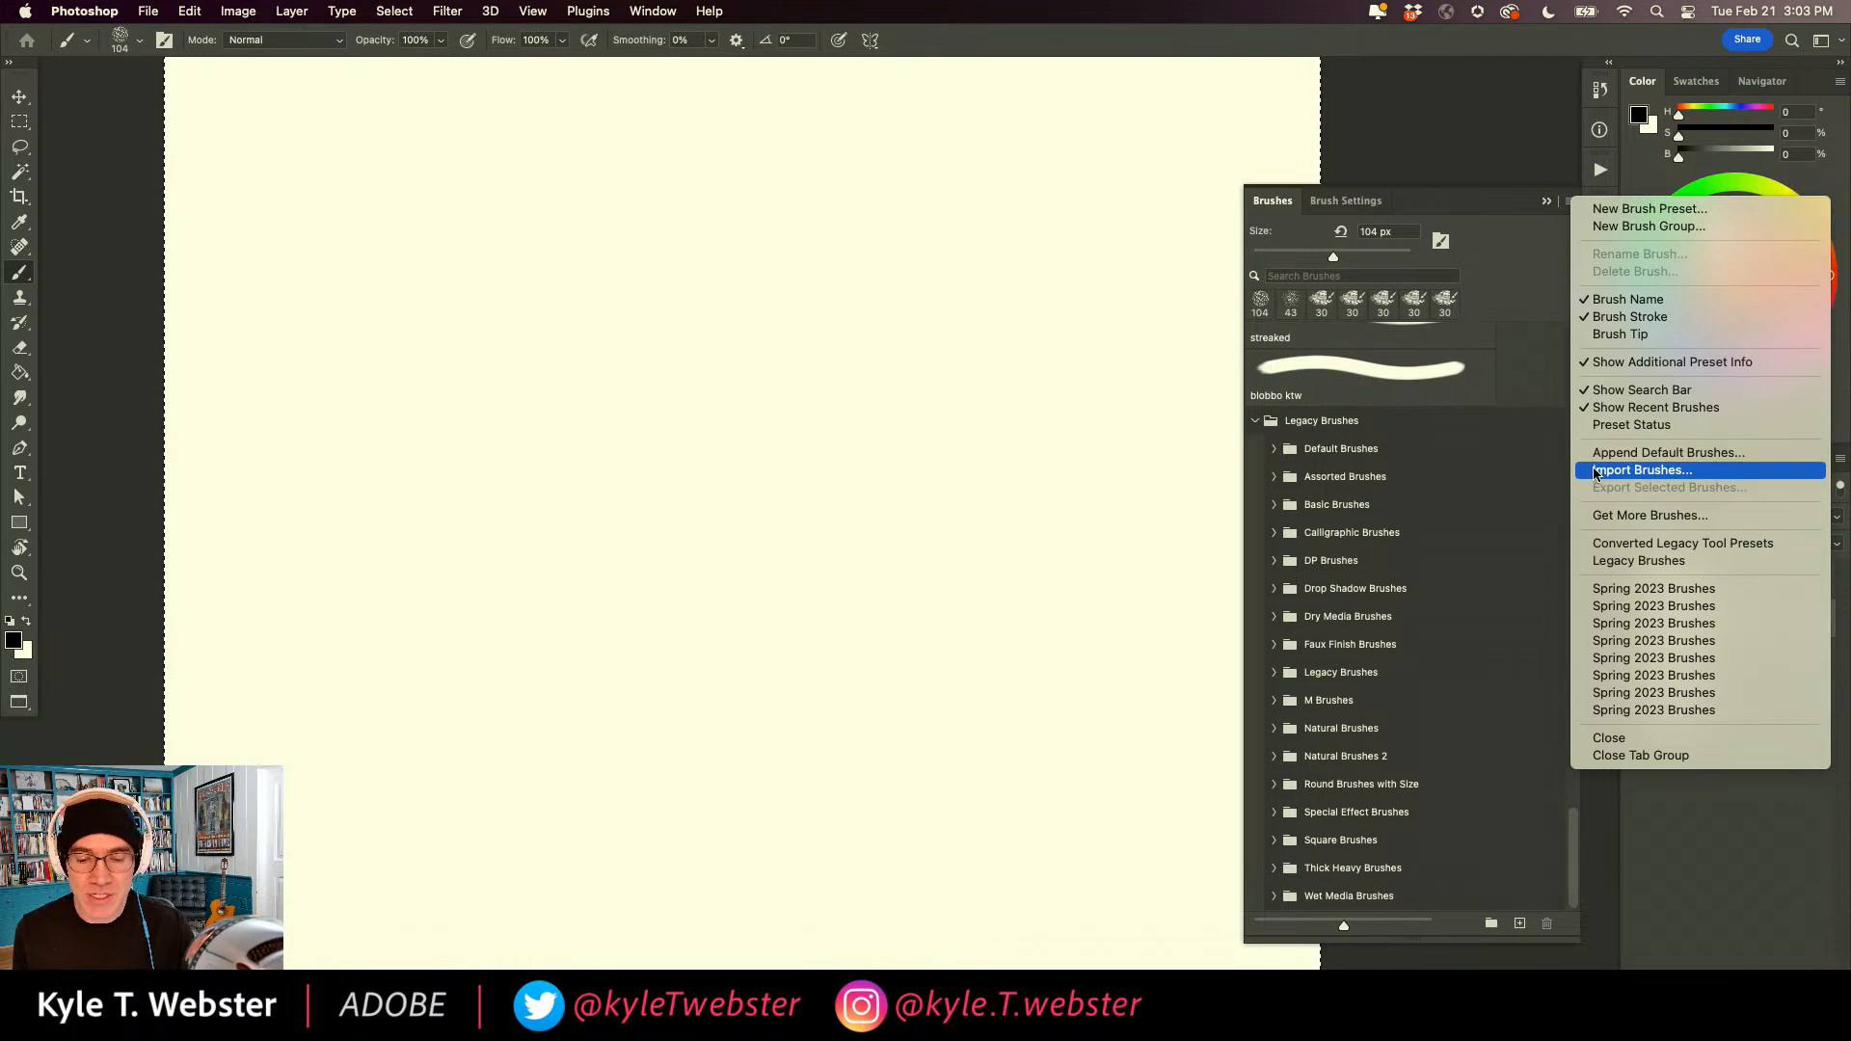
pyautogui.click(1639, 470)
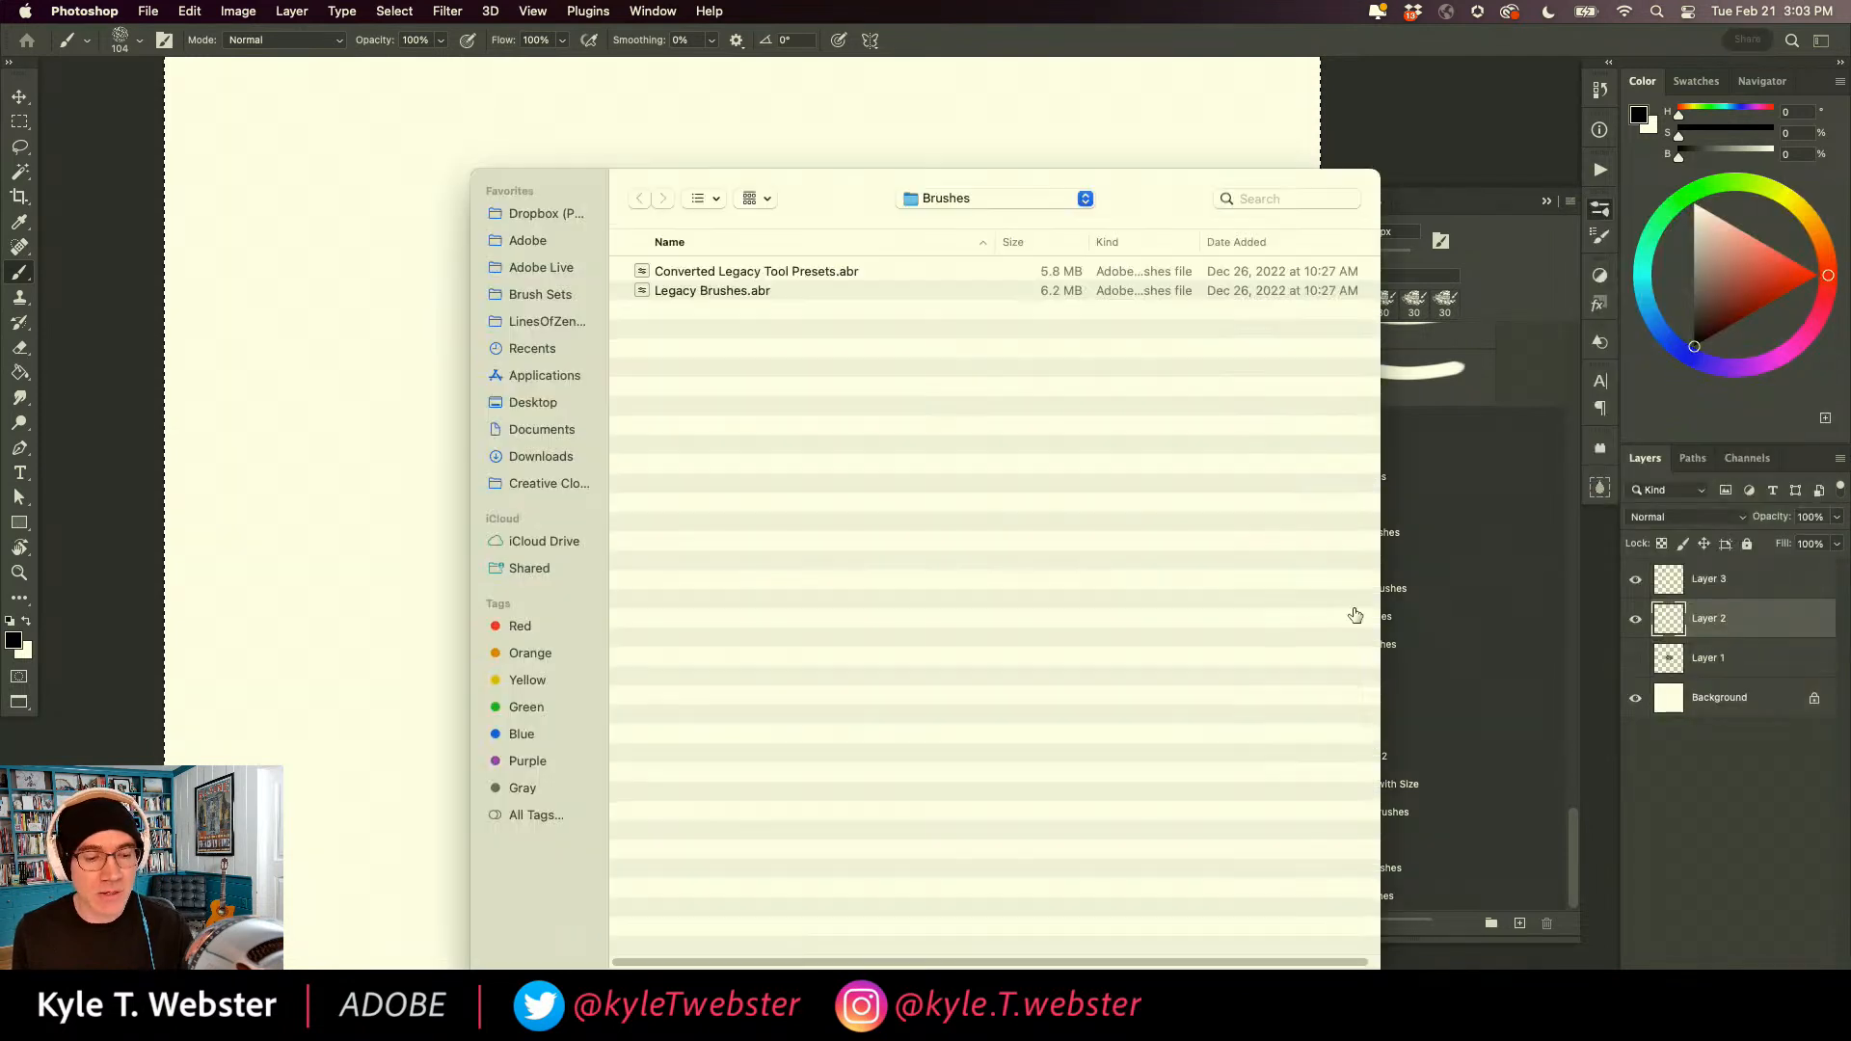
pyautogui.click(915, 199)
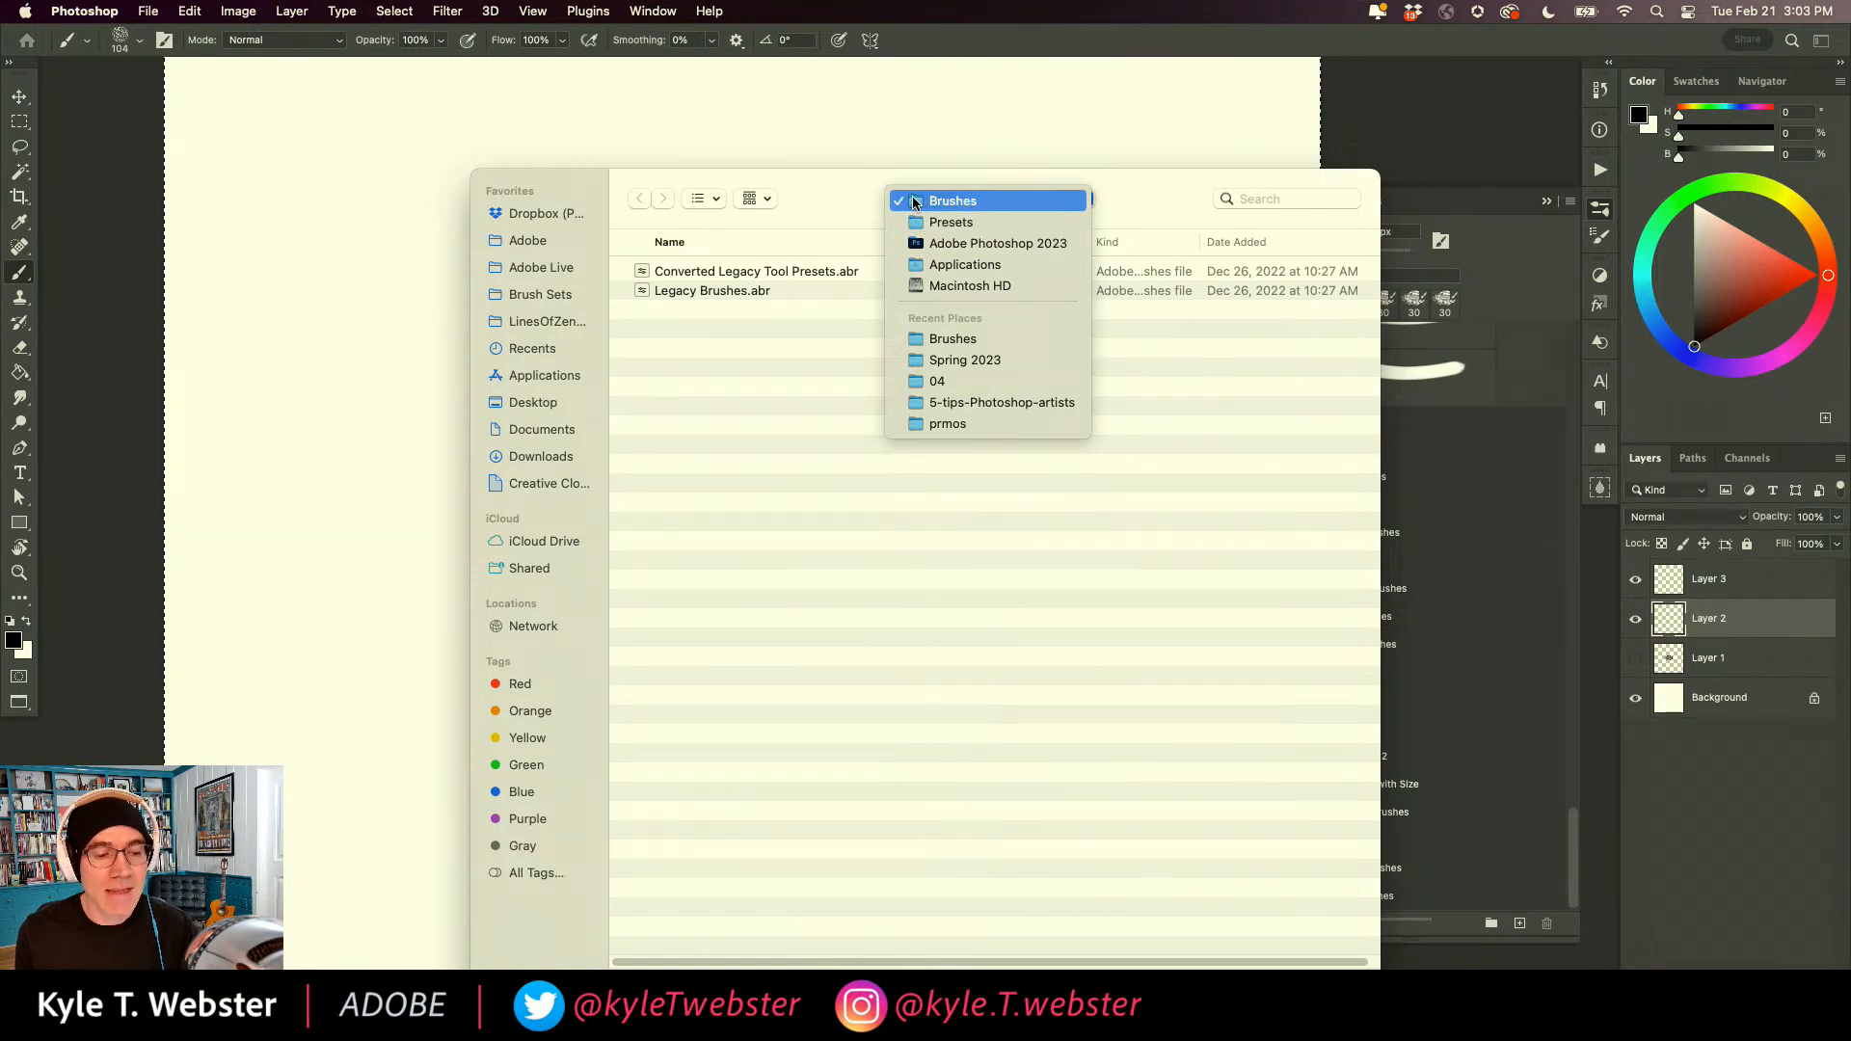
pyautogui.click(918, 201)
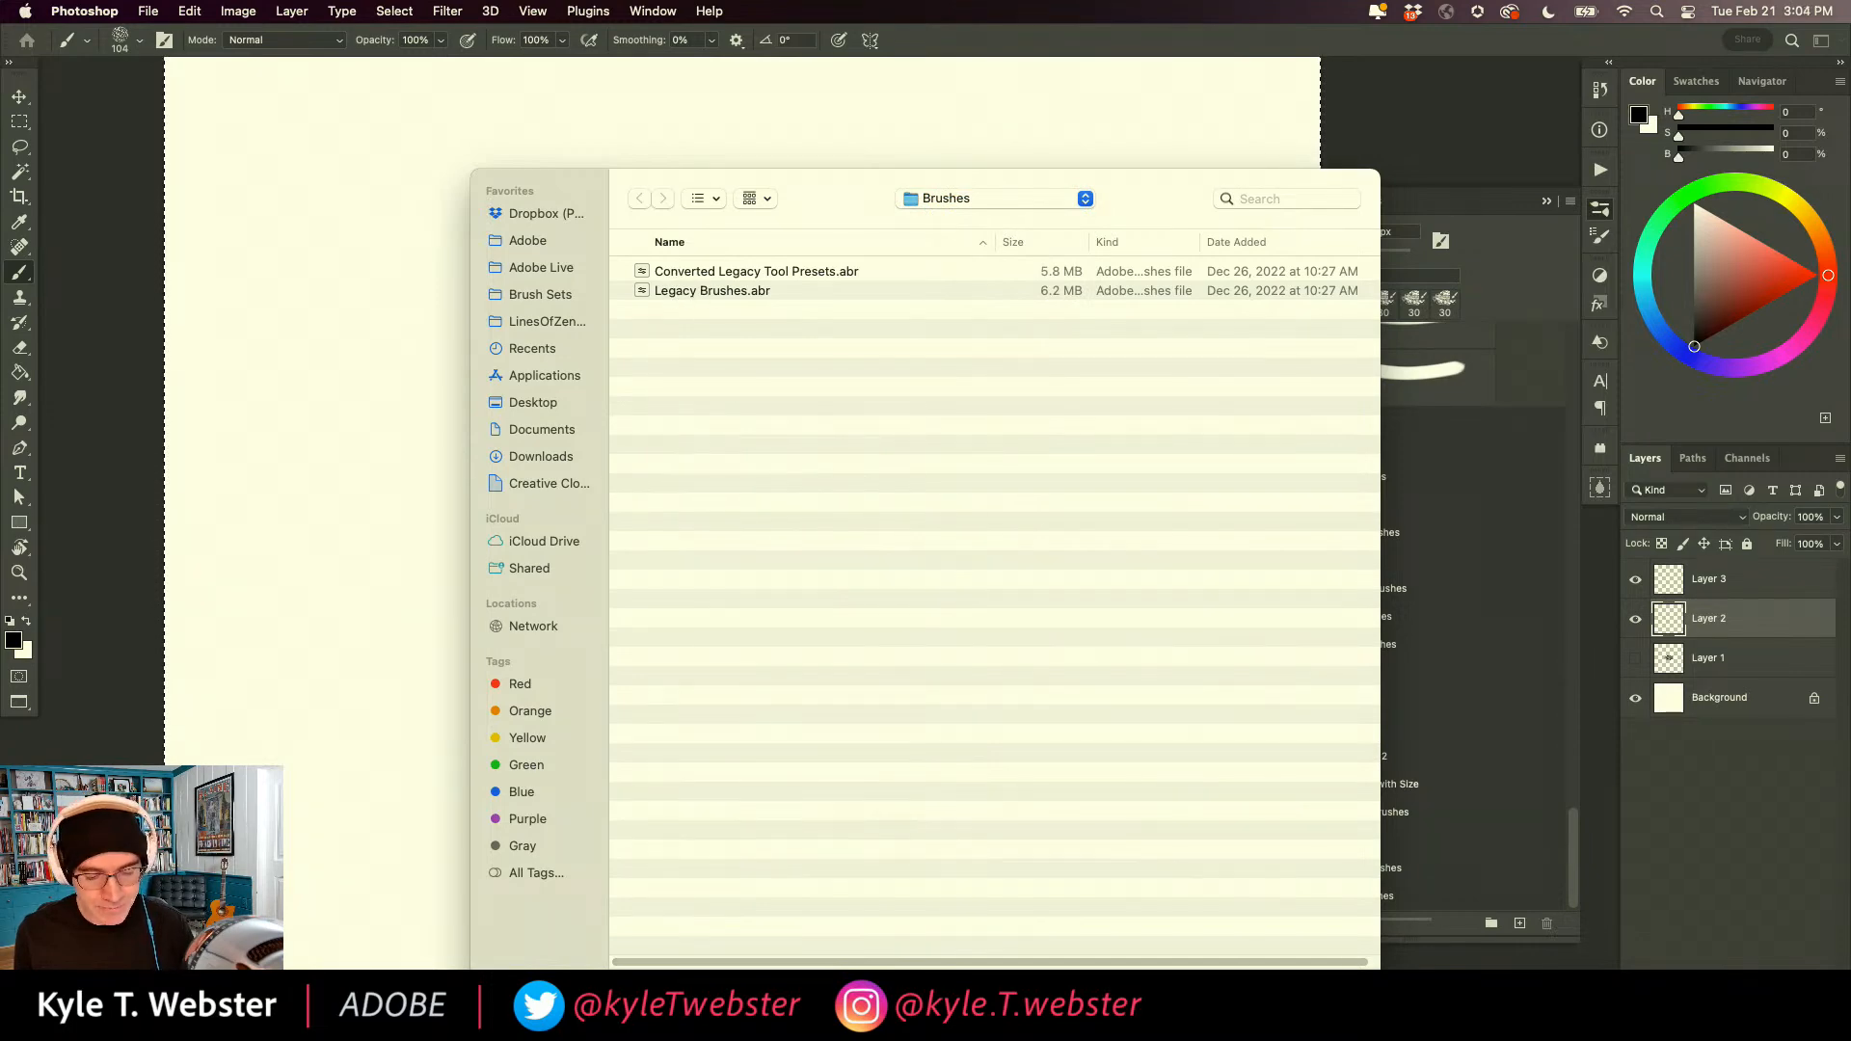
pyautogui.click(1247, 987)
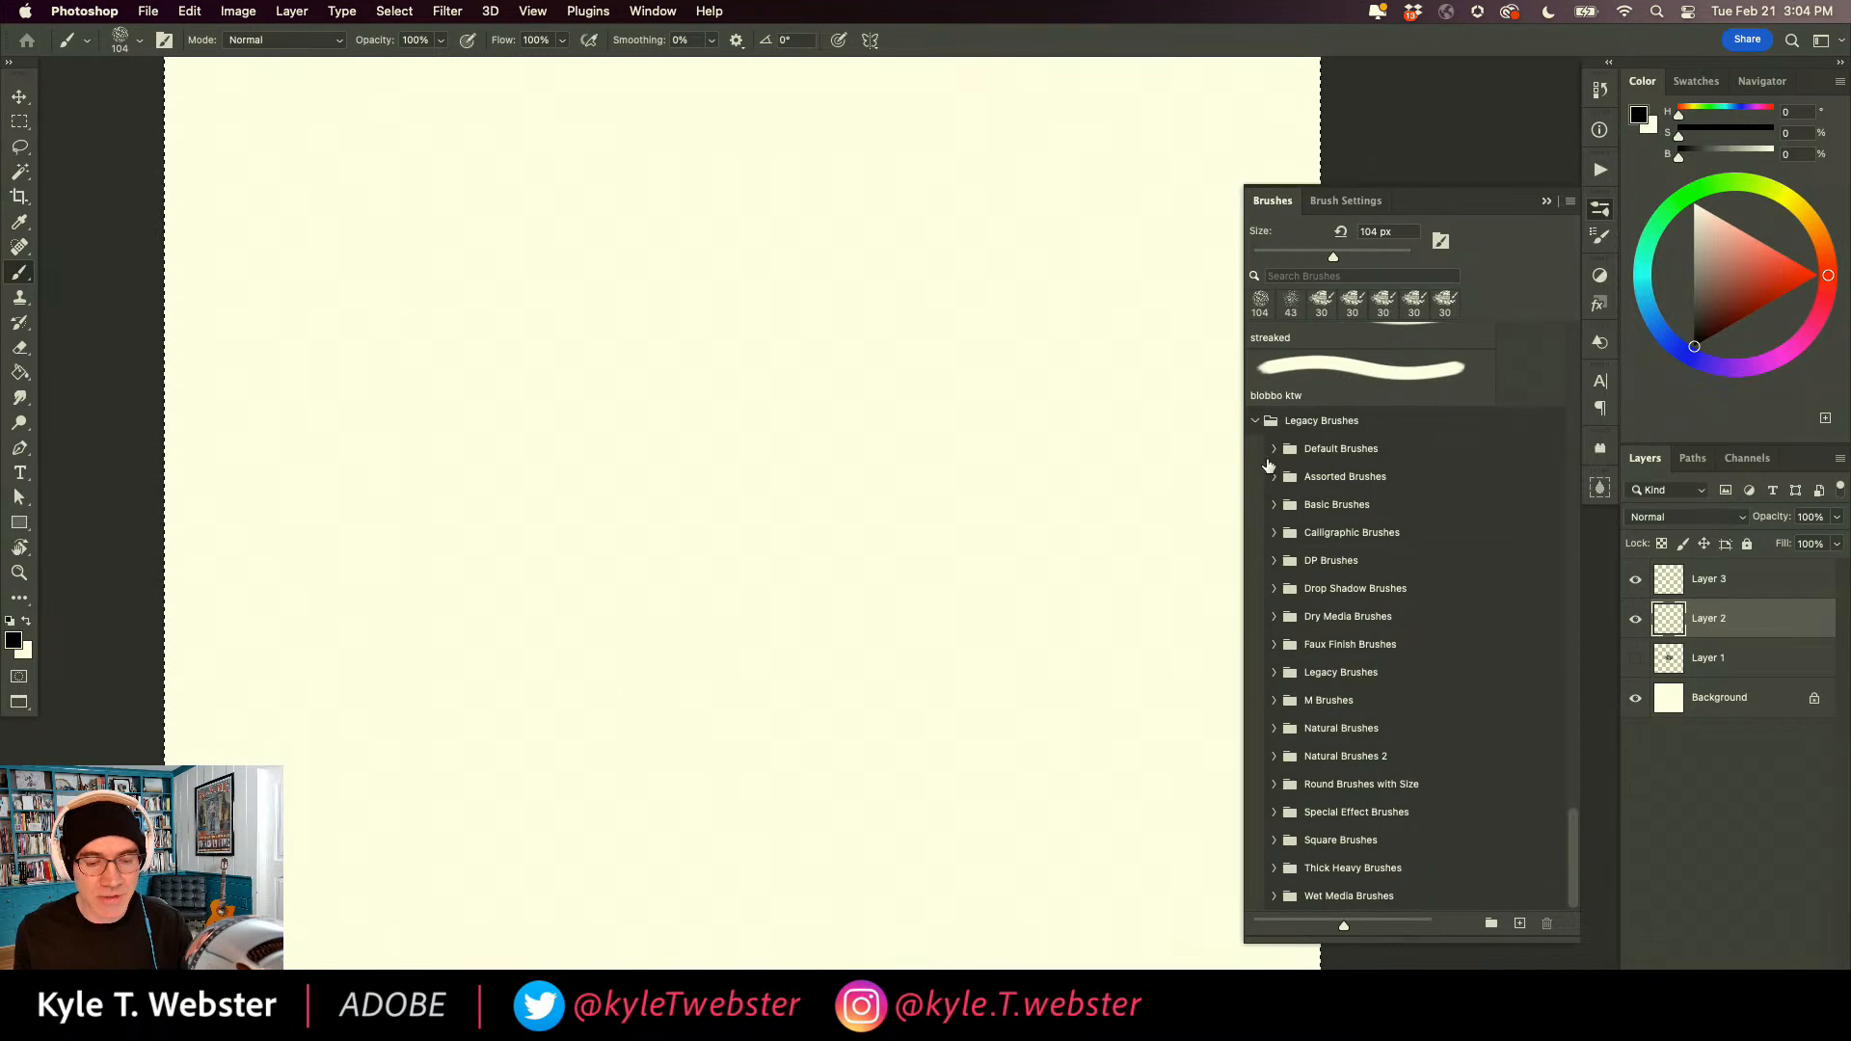
# Collapse the Legacy Brushes and Willowby brush groups.
pyautogui.click(1255, 422)
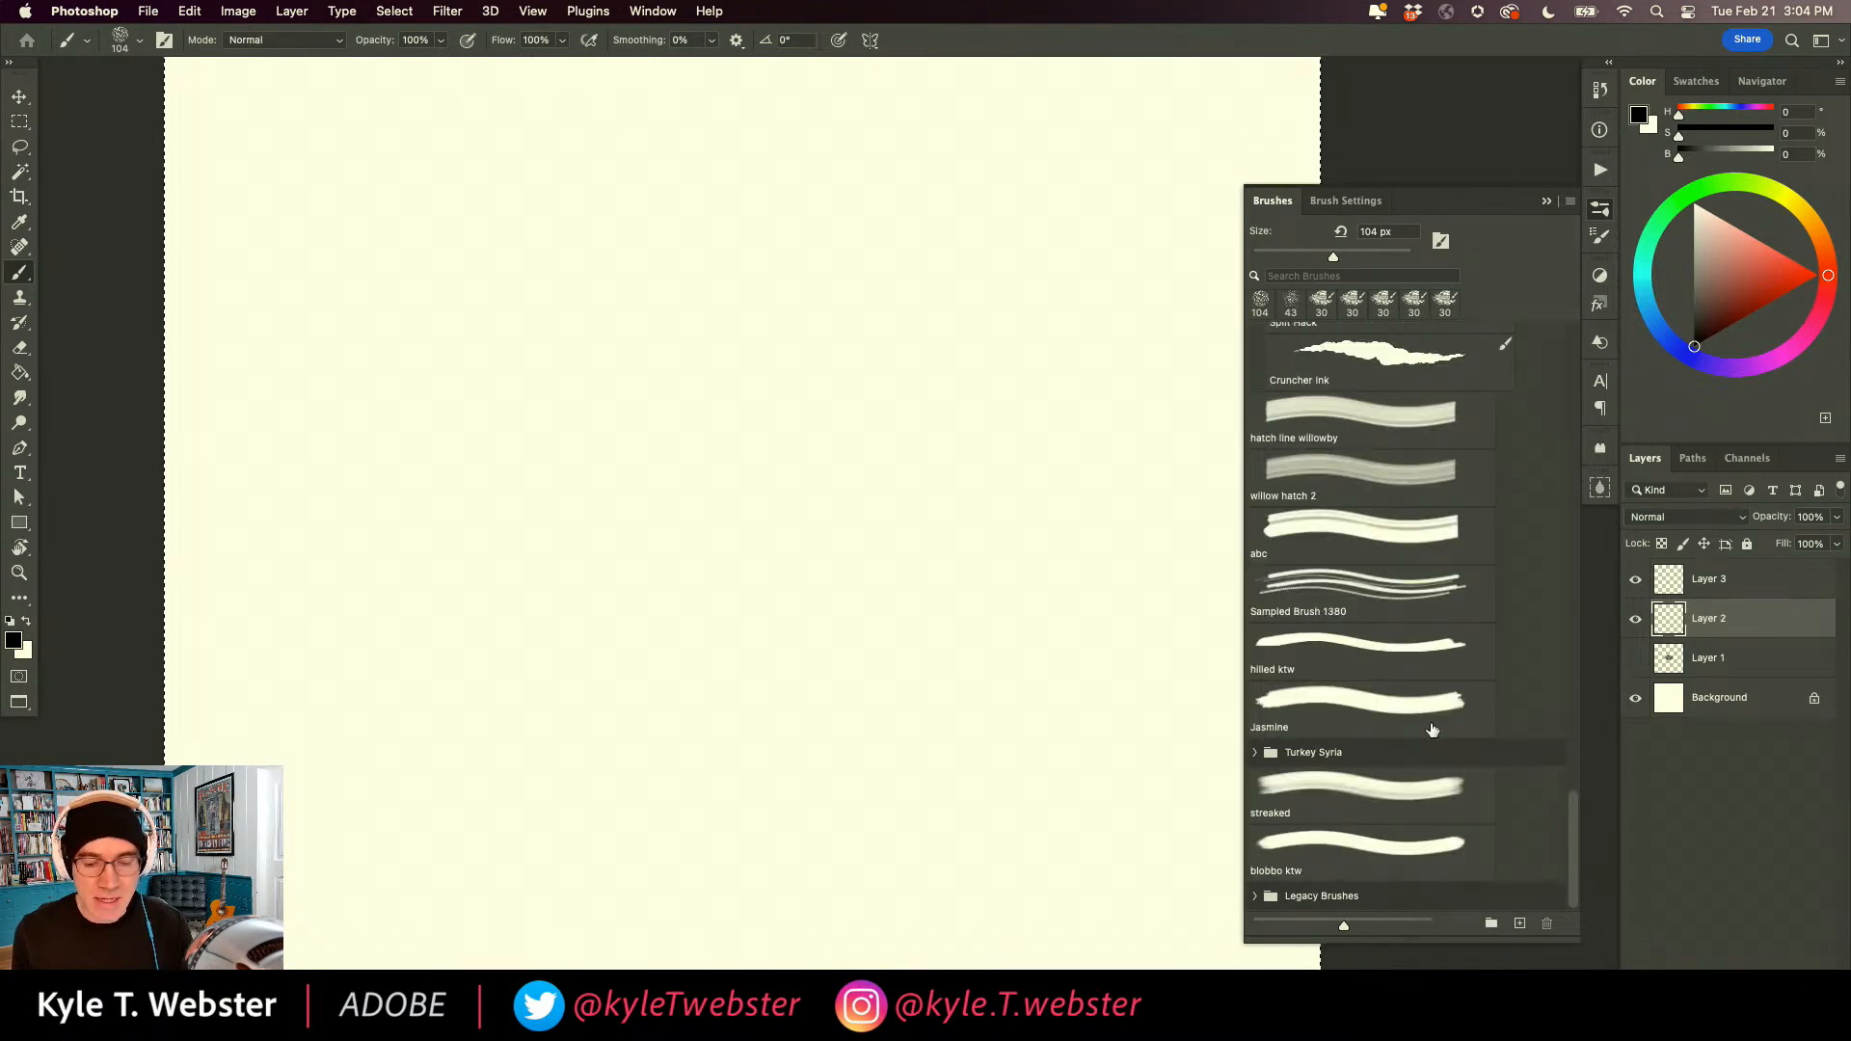
pyautogui.scroll(10, 1321, 552)
pyautogui.scroll(15, 1321, 552)
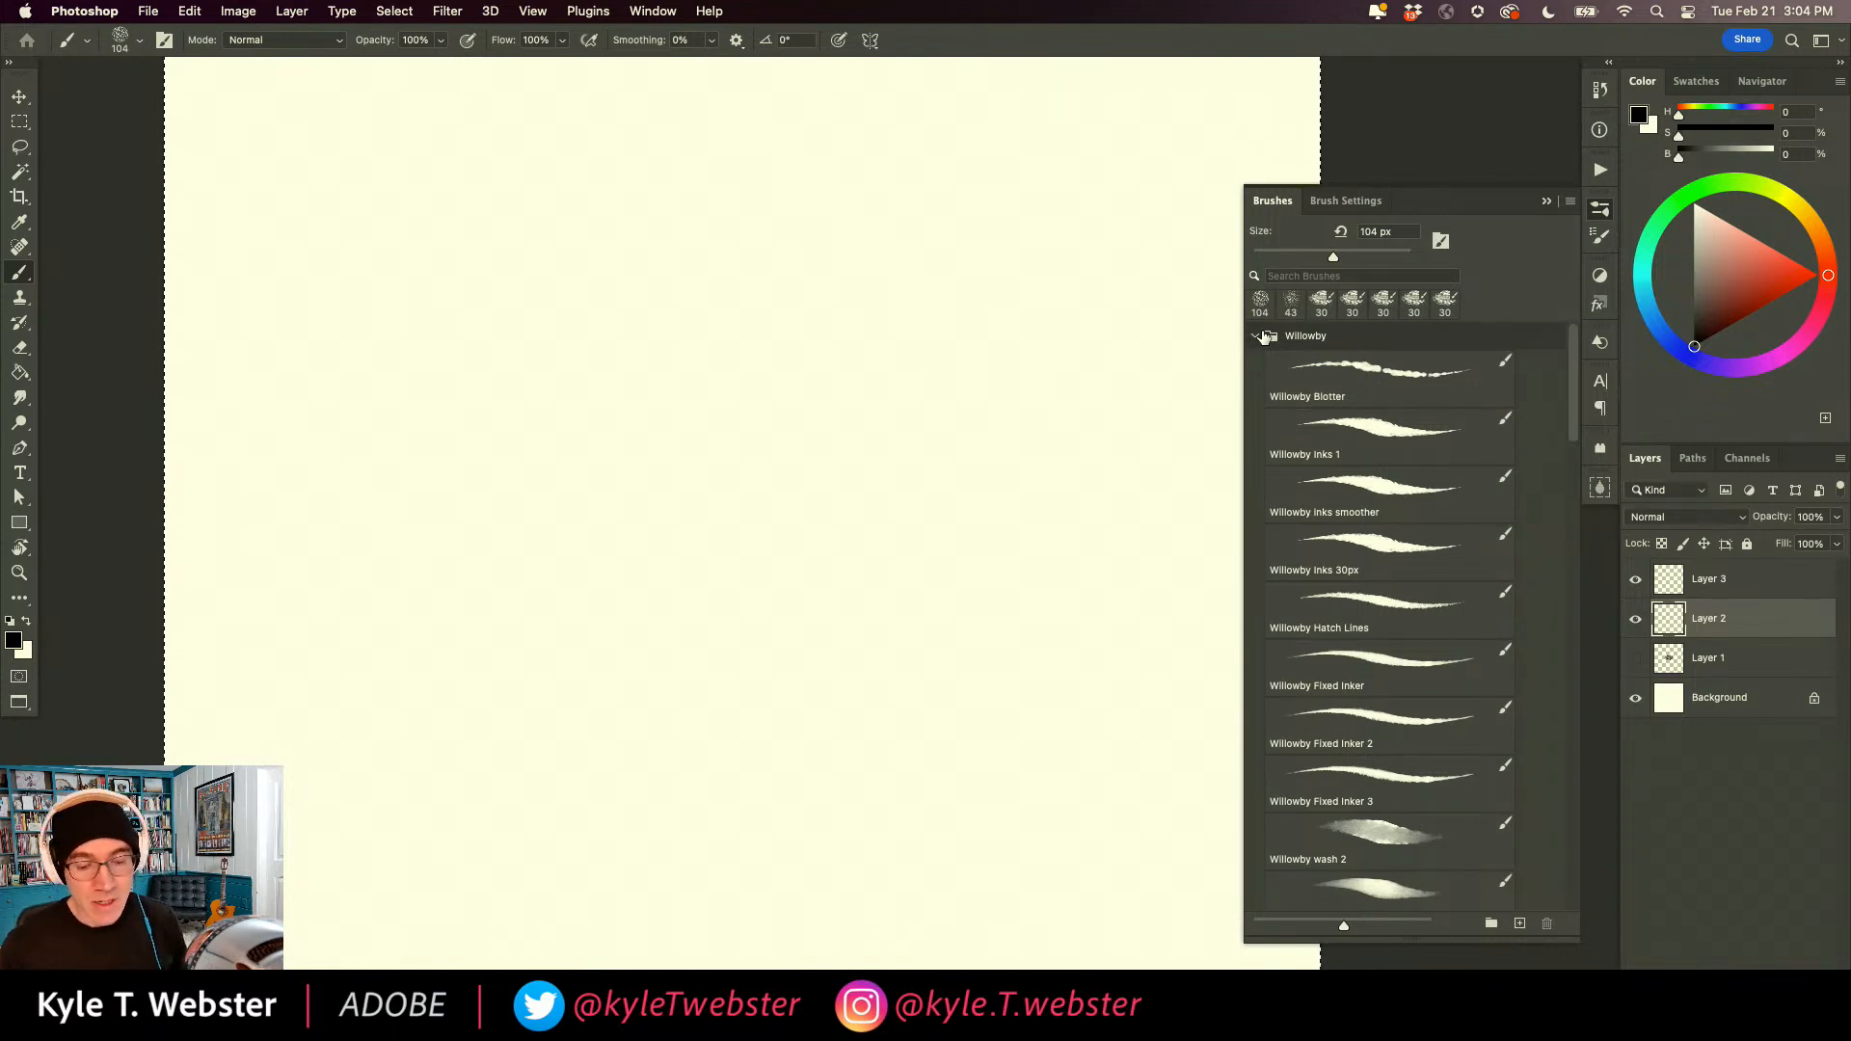
pyautogui.click(1257, 335)
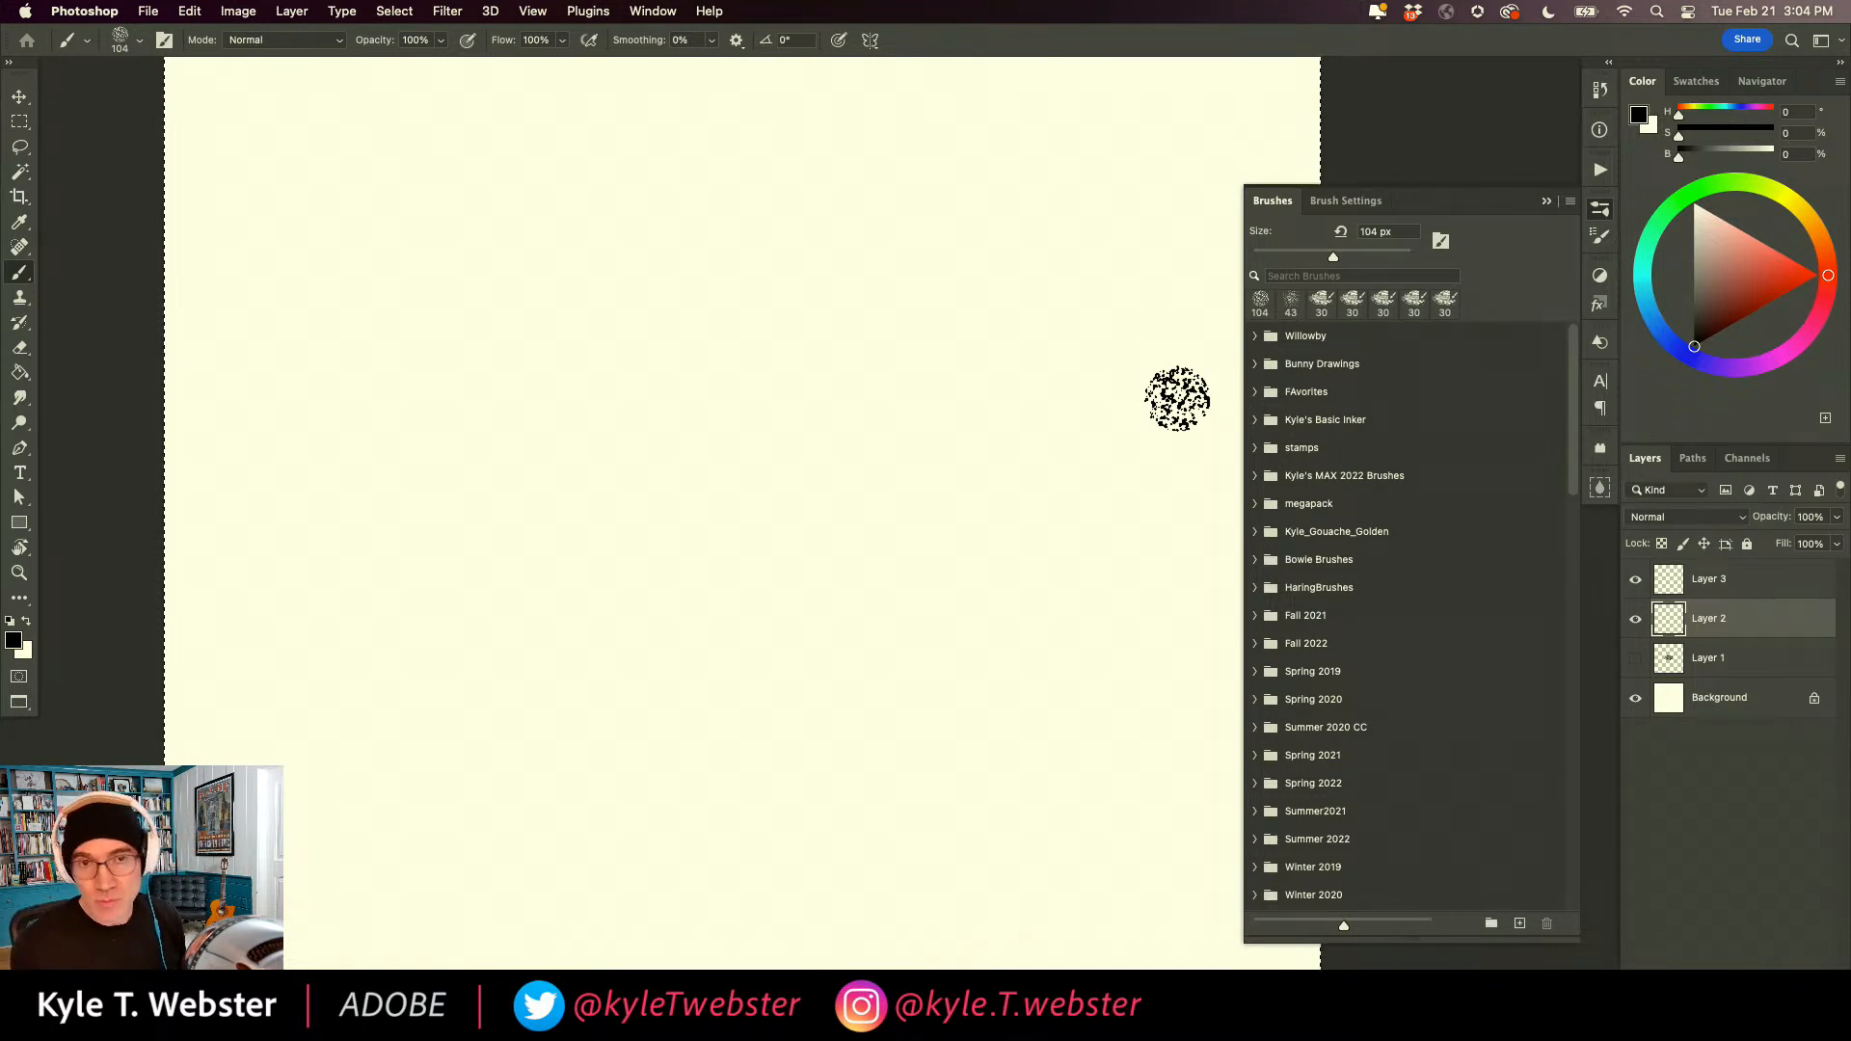
pyautogui.click(1346, 201)
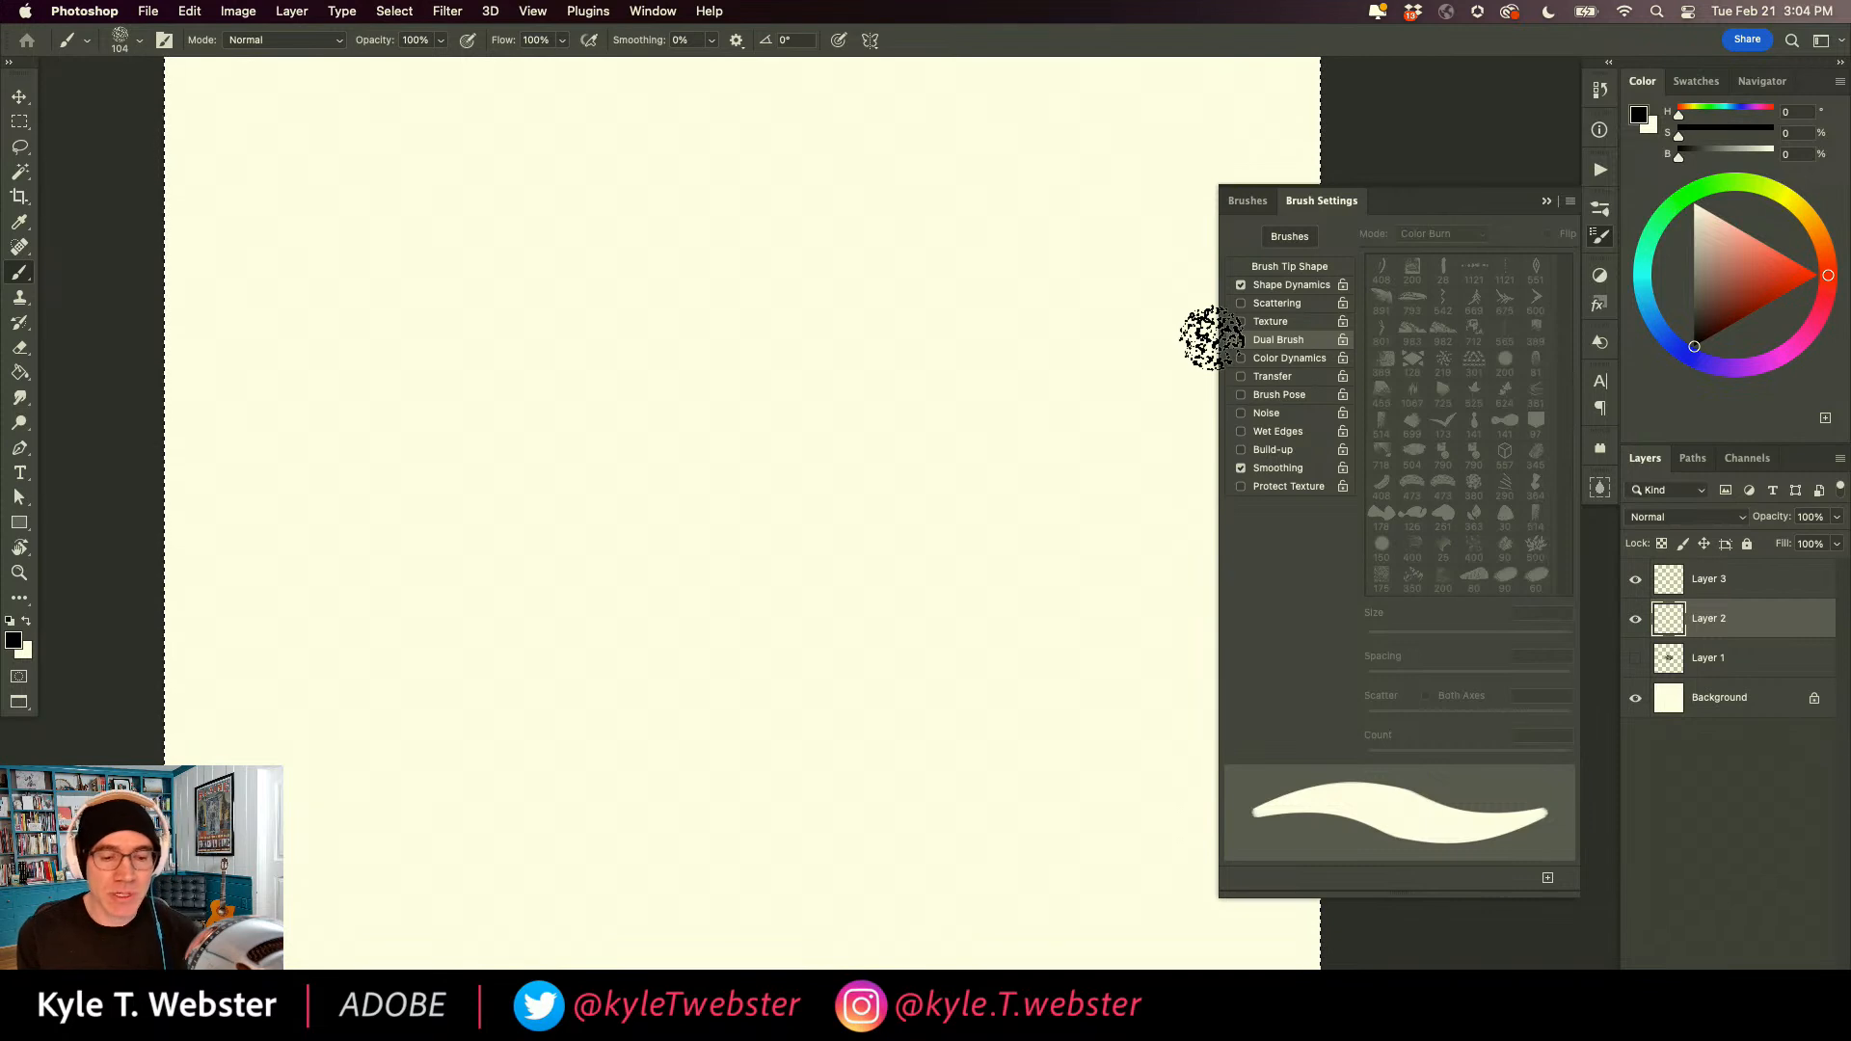
pyautogui.click(1247, 201)
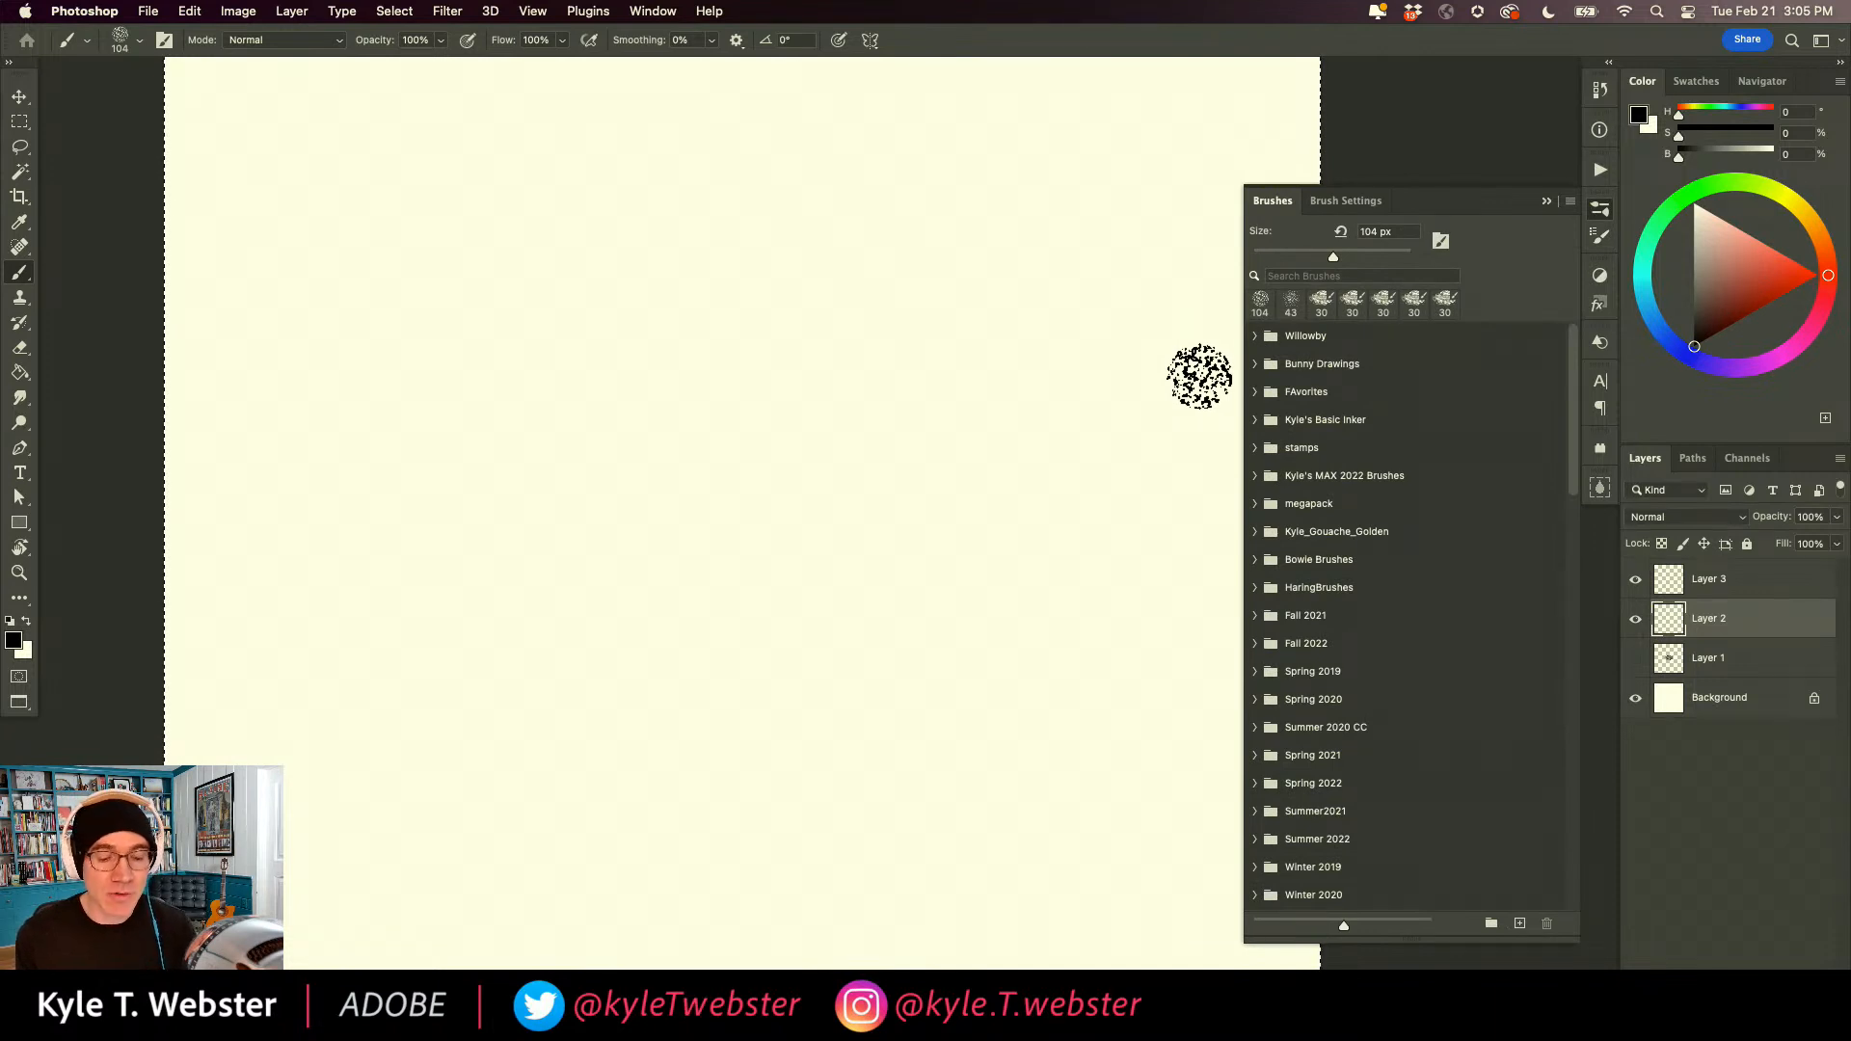
pyautogui.click(1274, 505)
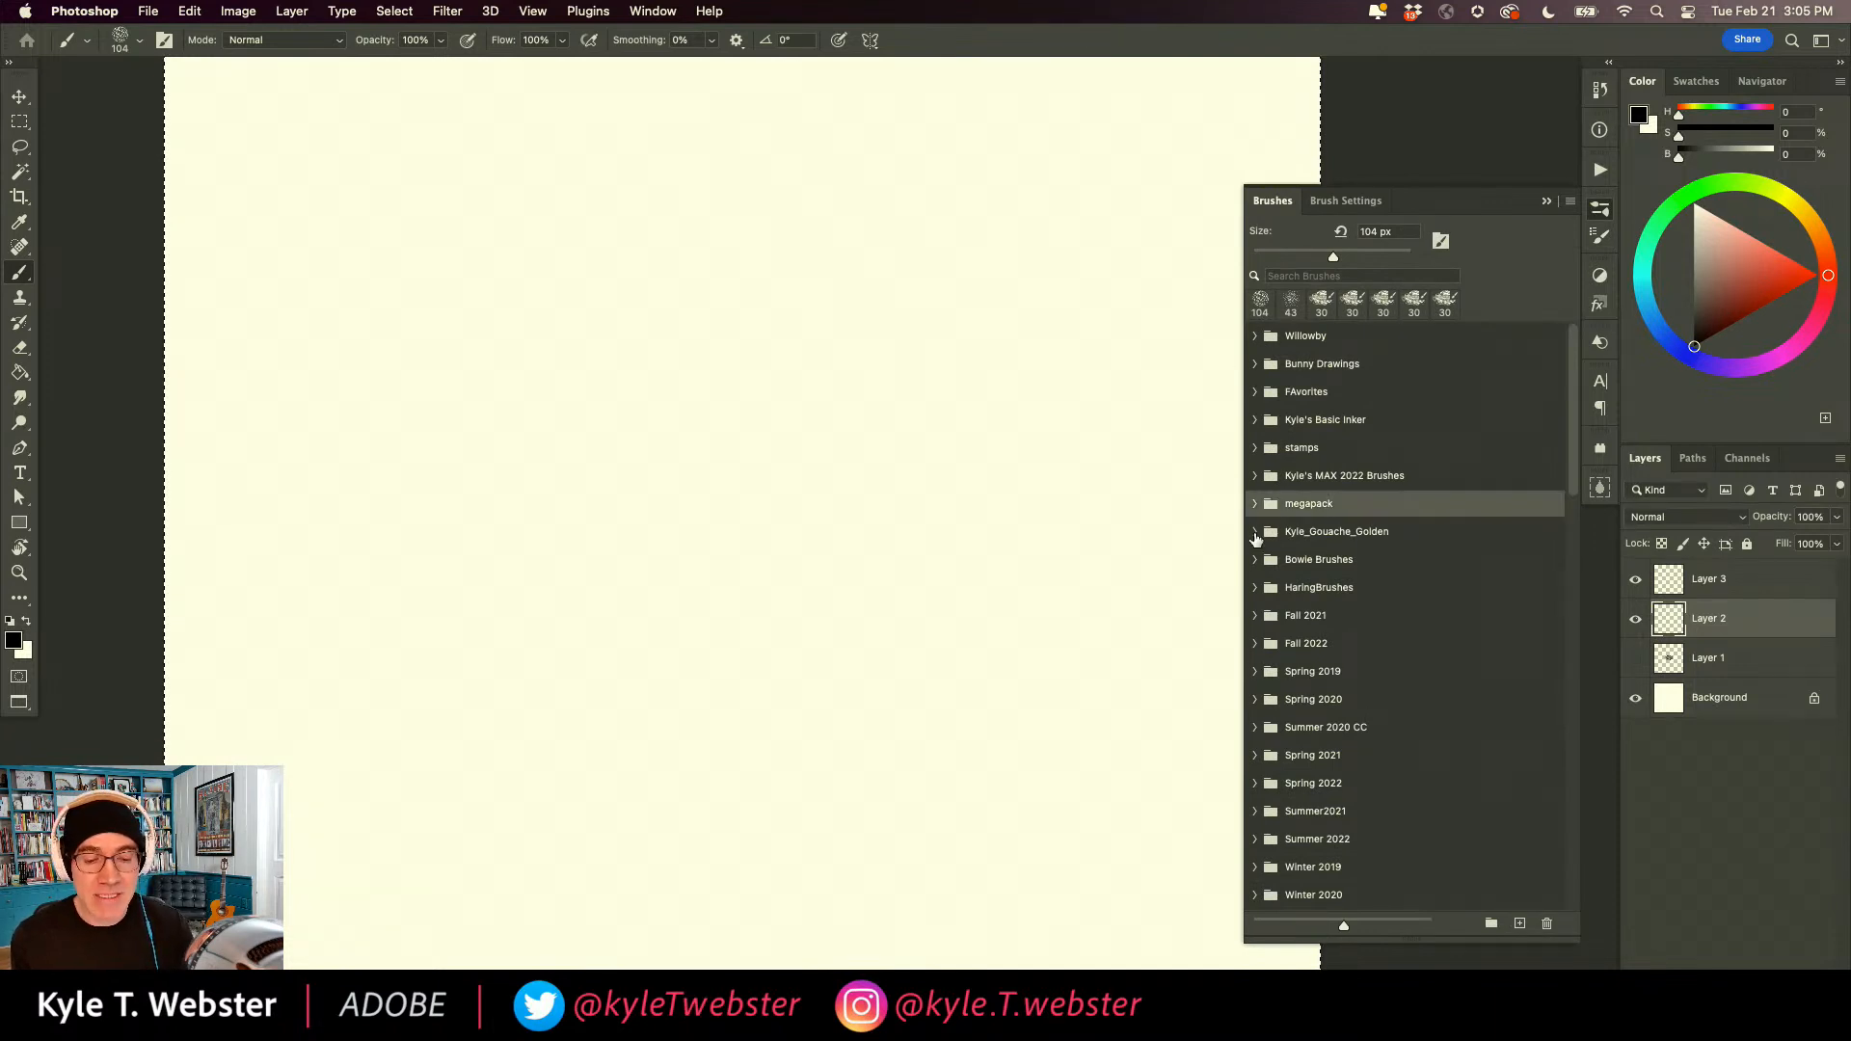
pyautogui.click(1570, 199)
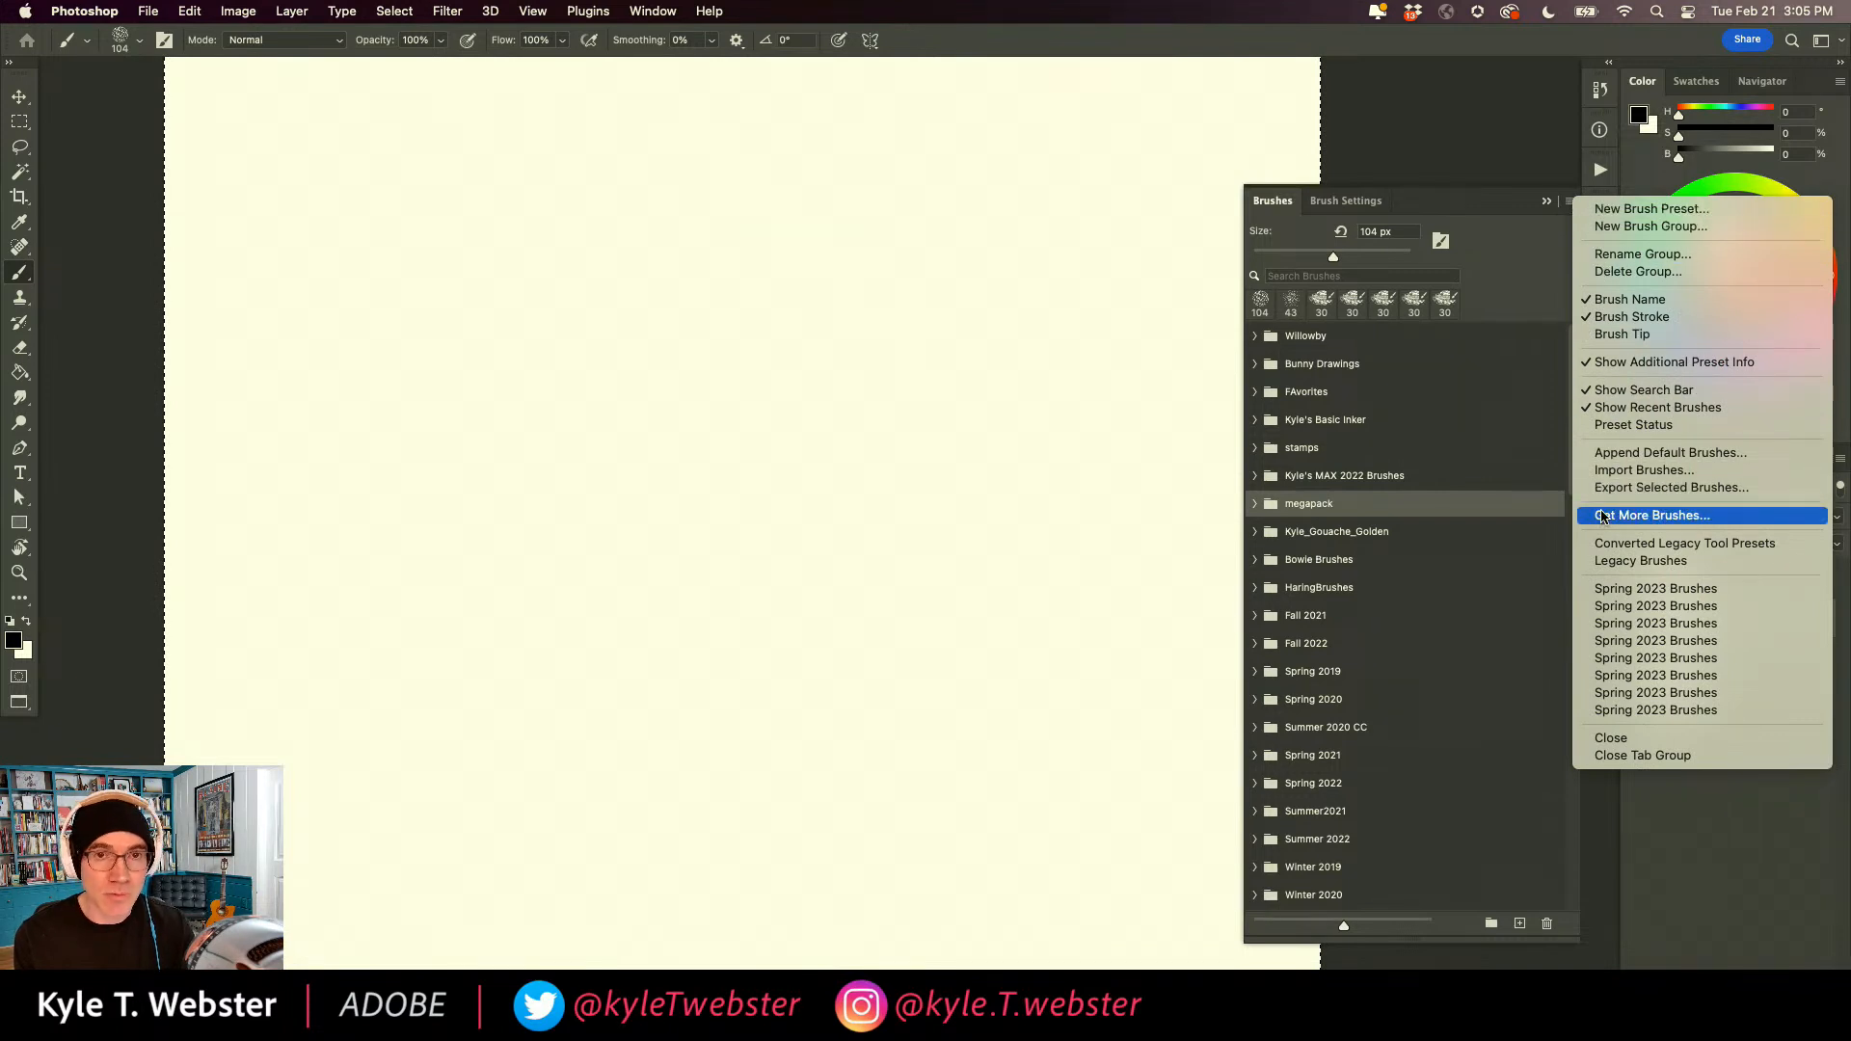
pyautogui.click(1481, 204)
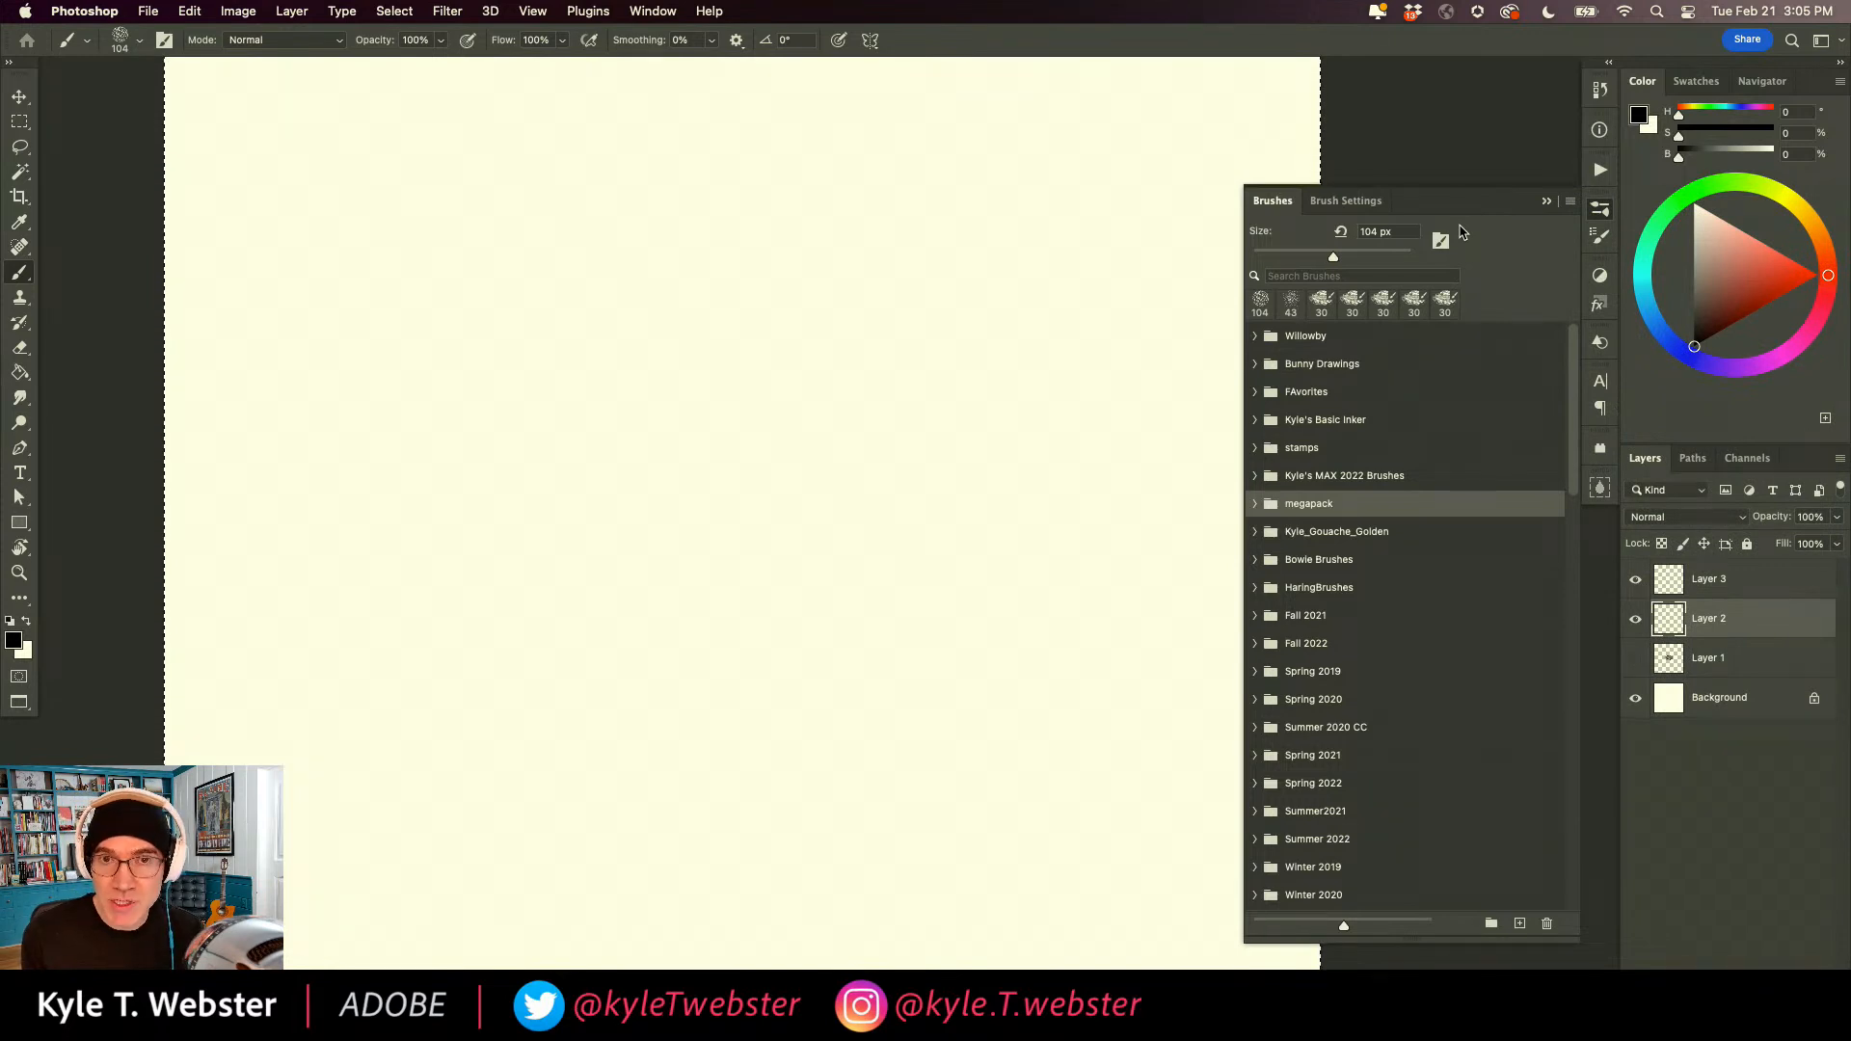
# Choose the Kyle's Paintbox - Creamy brush from the Paintbox subgroup of the megapack brush group.
pyautogui.click(1255, 503)
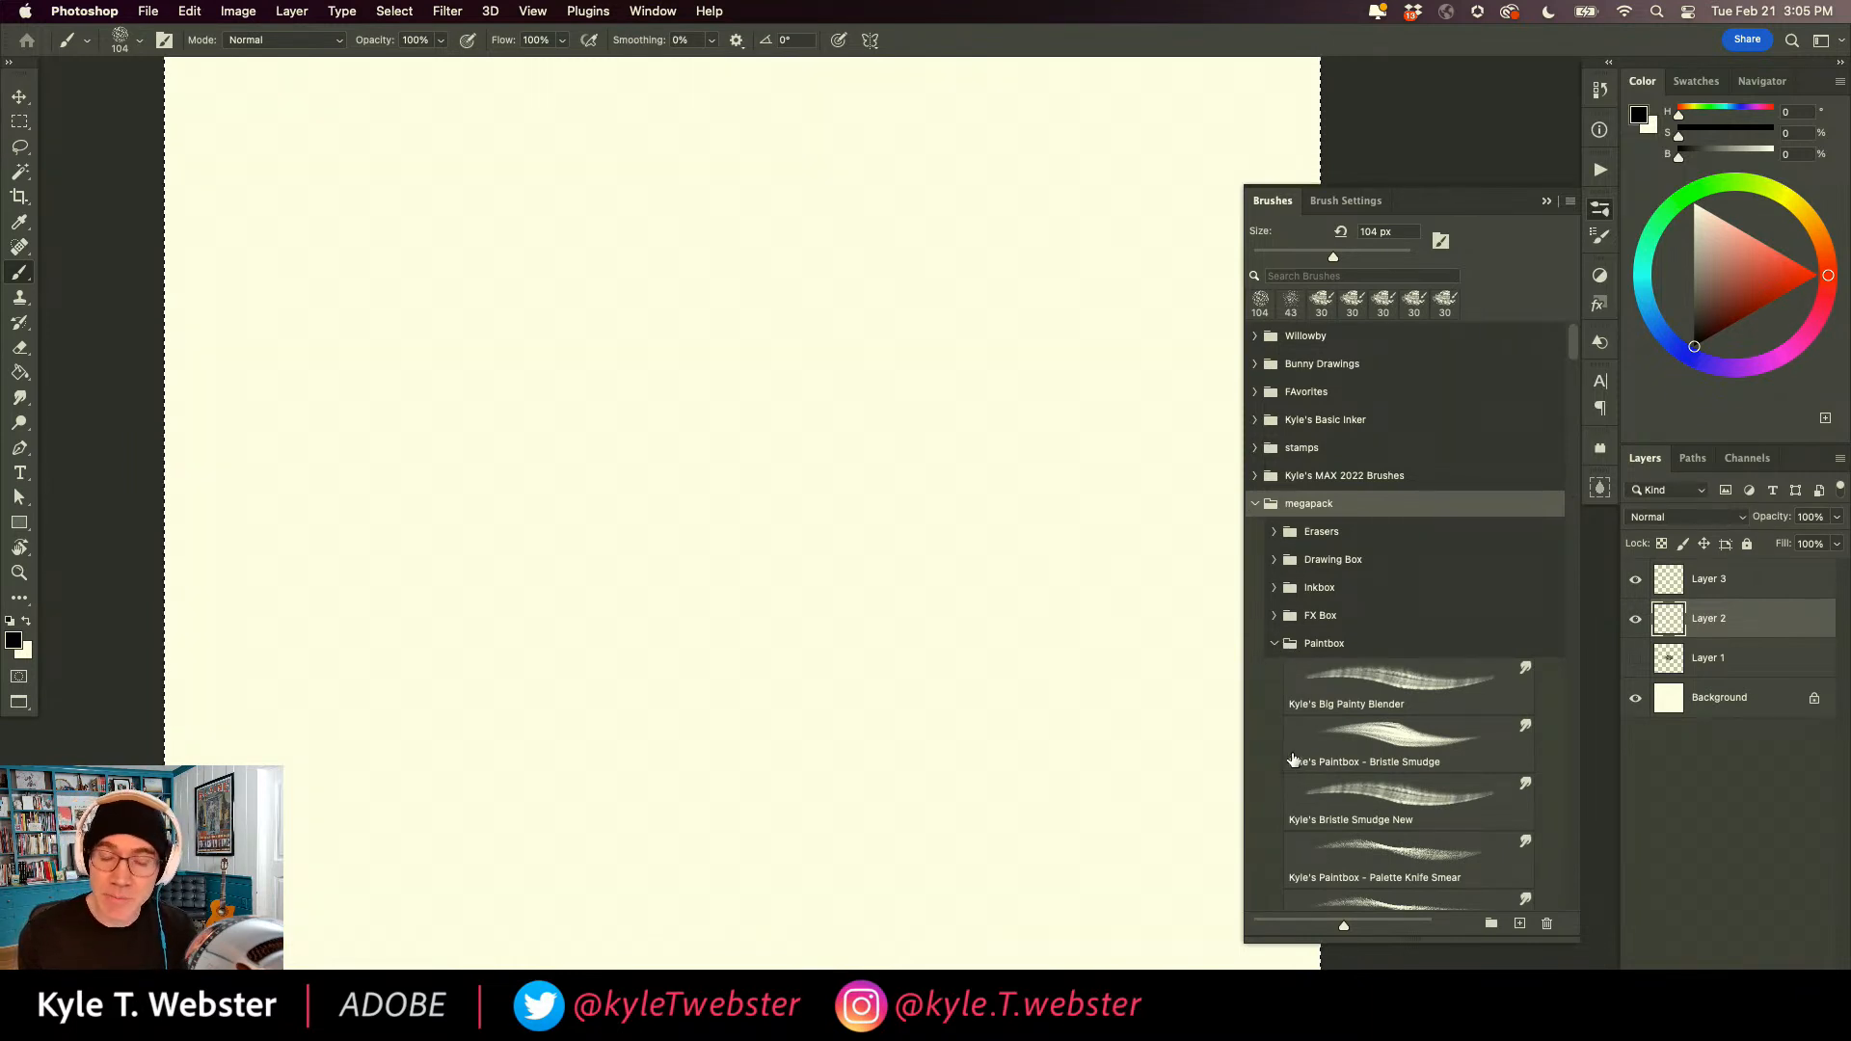
pyautogui.moveTo(1573, 354); pyautogui.dragTo(1549, 455)
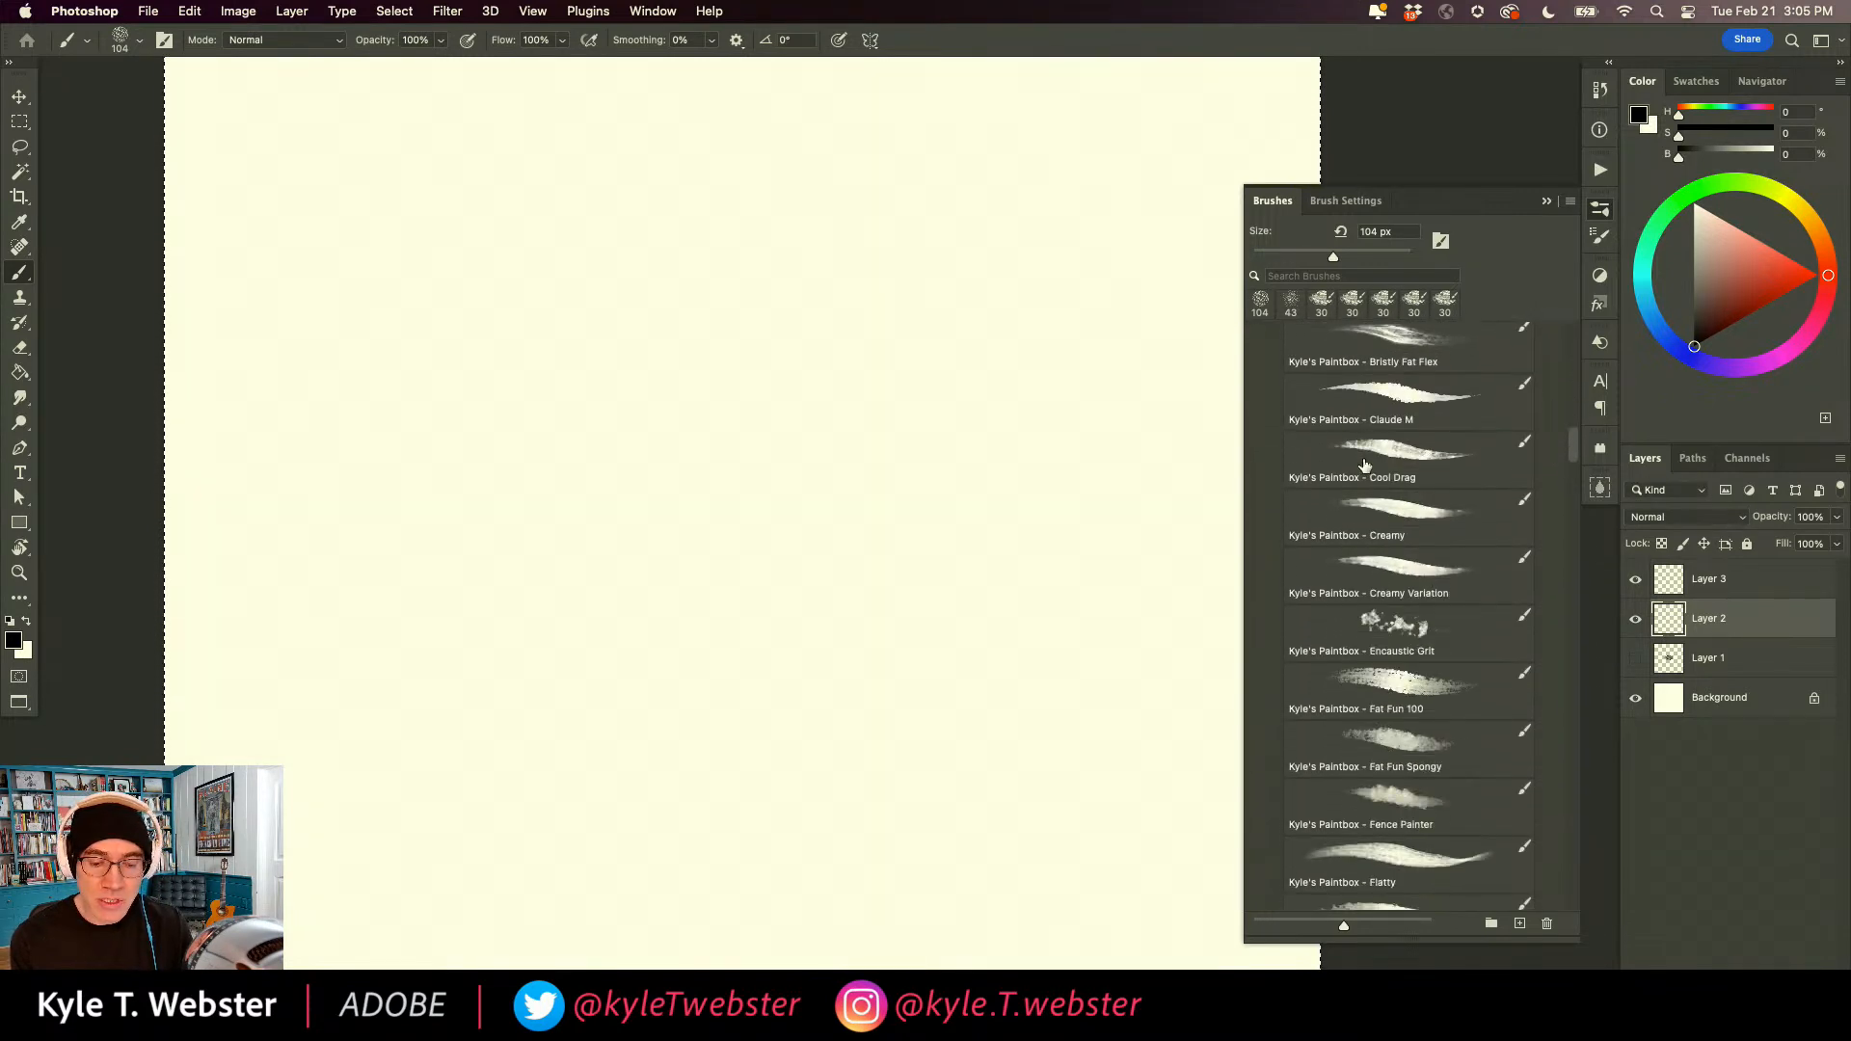
pyautogui.click(1389, 508)
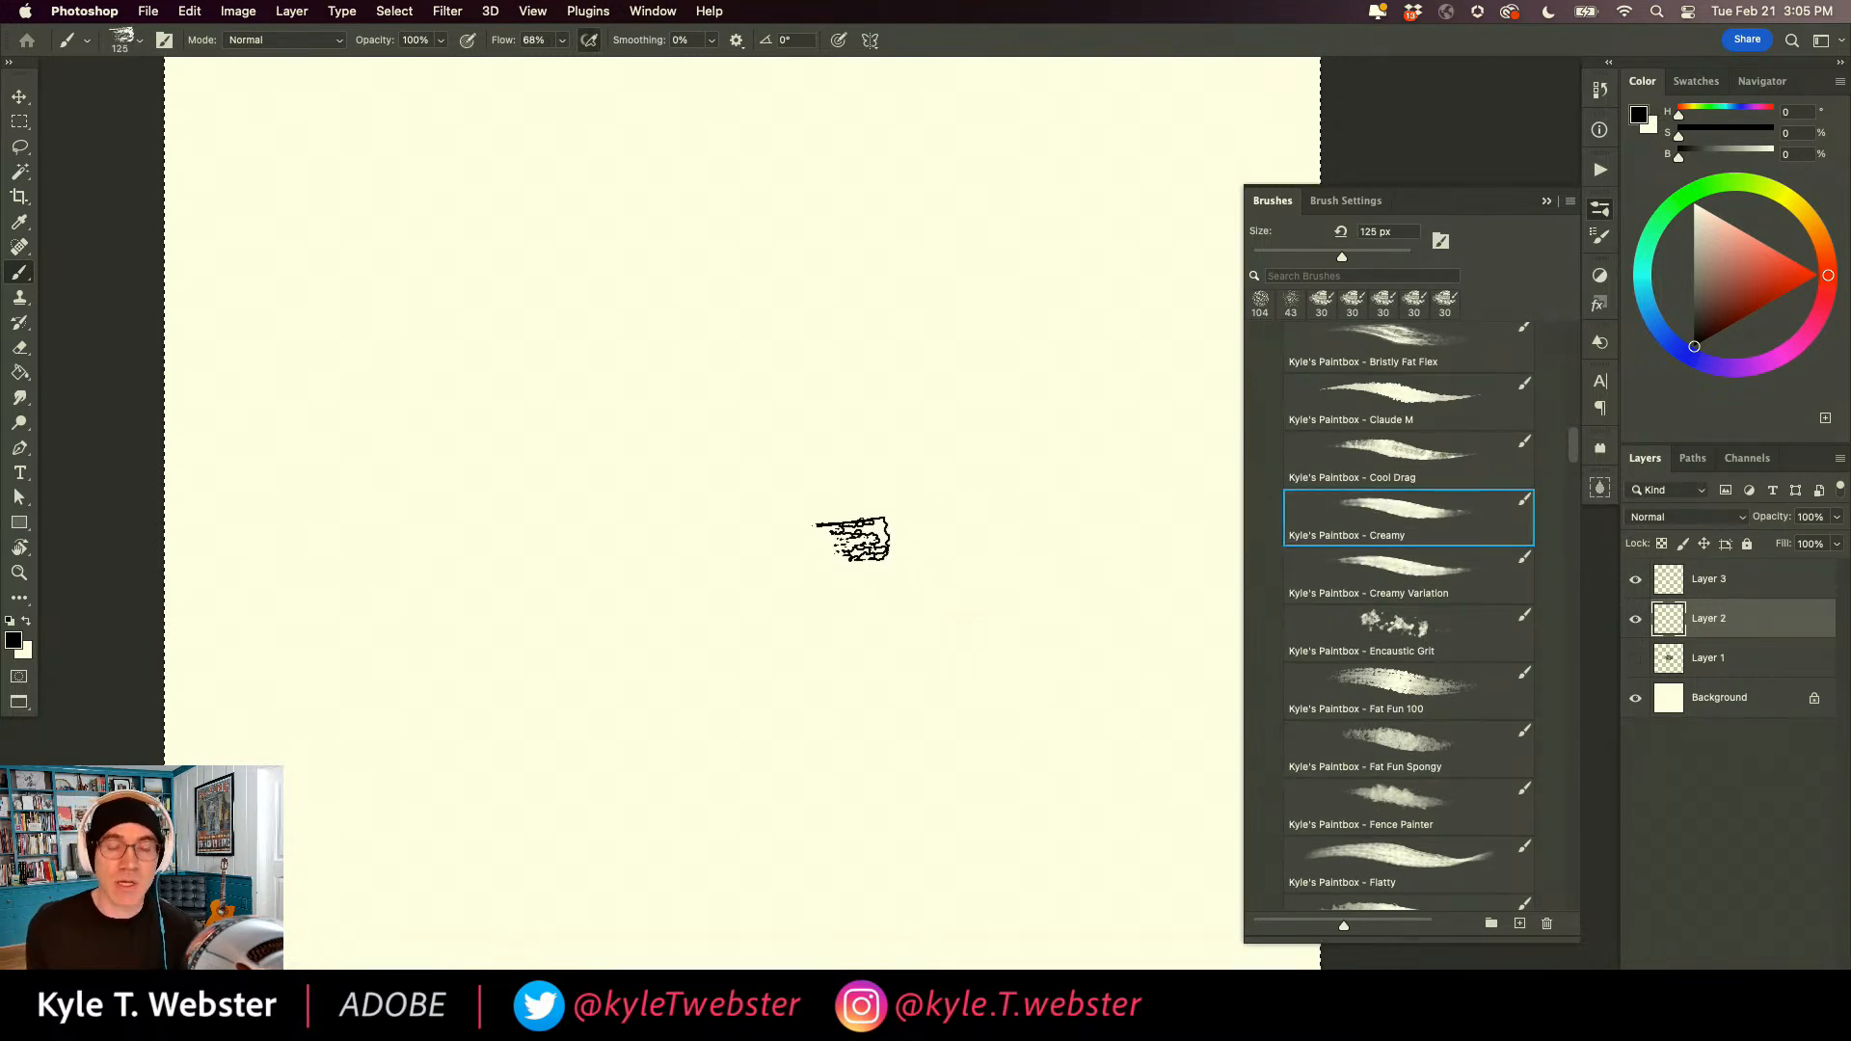
# Set the foreground colour to a bright orange with hue 22, saturation 84 and brightness 95 for the brush.
pyautogui.press('z')
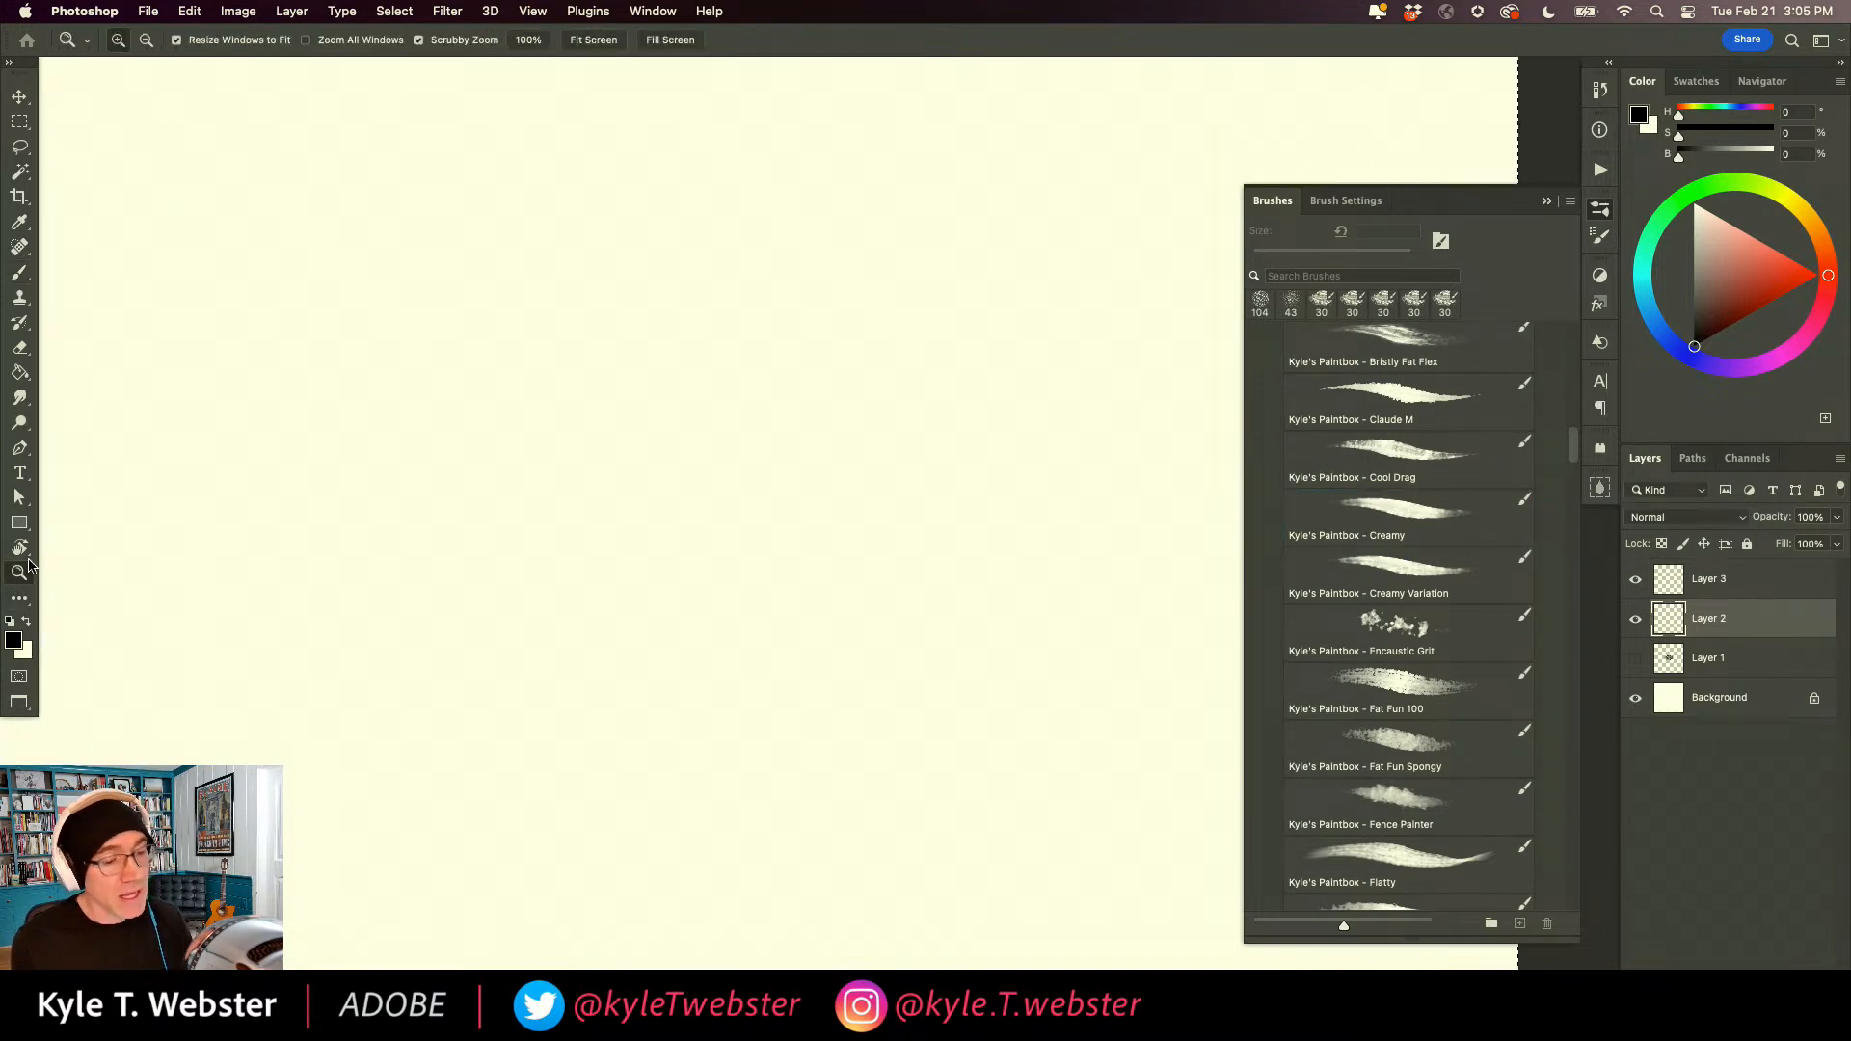
pyautogui.press('b')
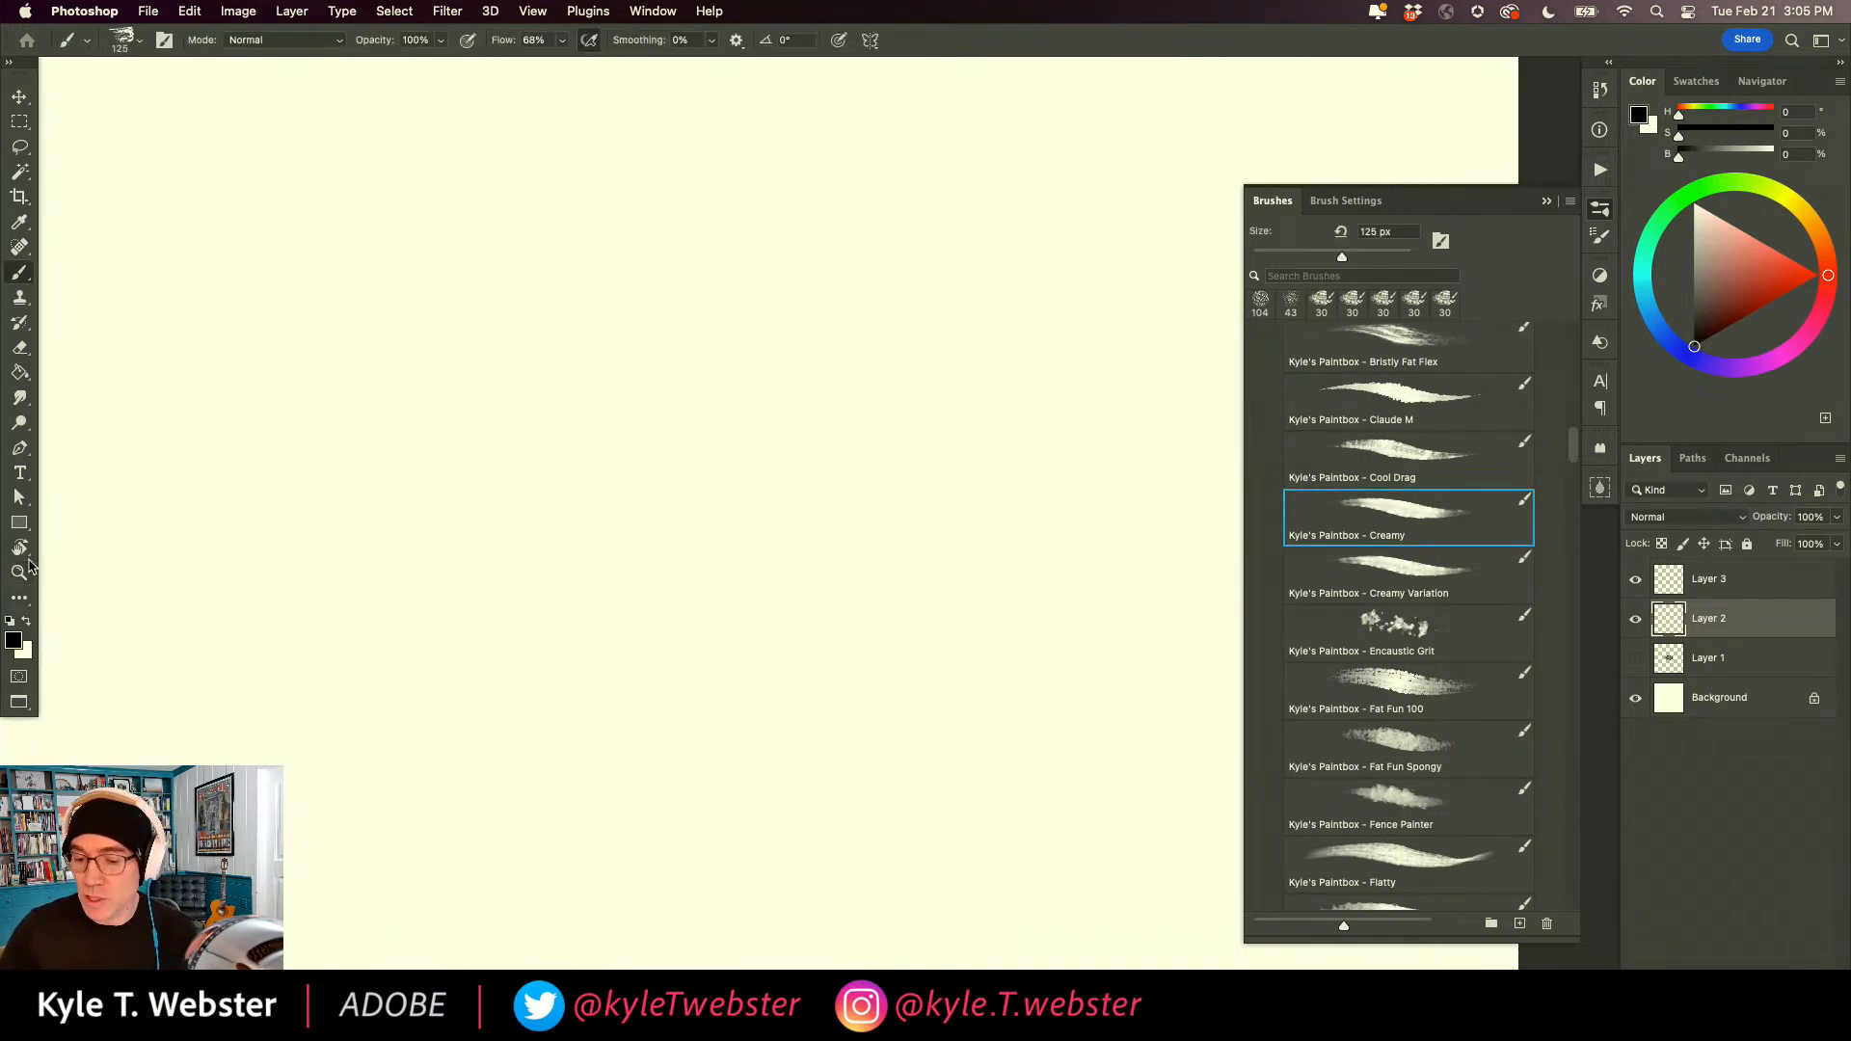
pyautogui.moveTo(1826, 270); pyautogui.dragTo(1822, 242)
pyautogui.click(1821, 240)
pyautogui.click(1790, 270)
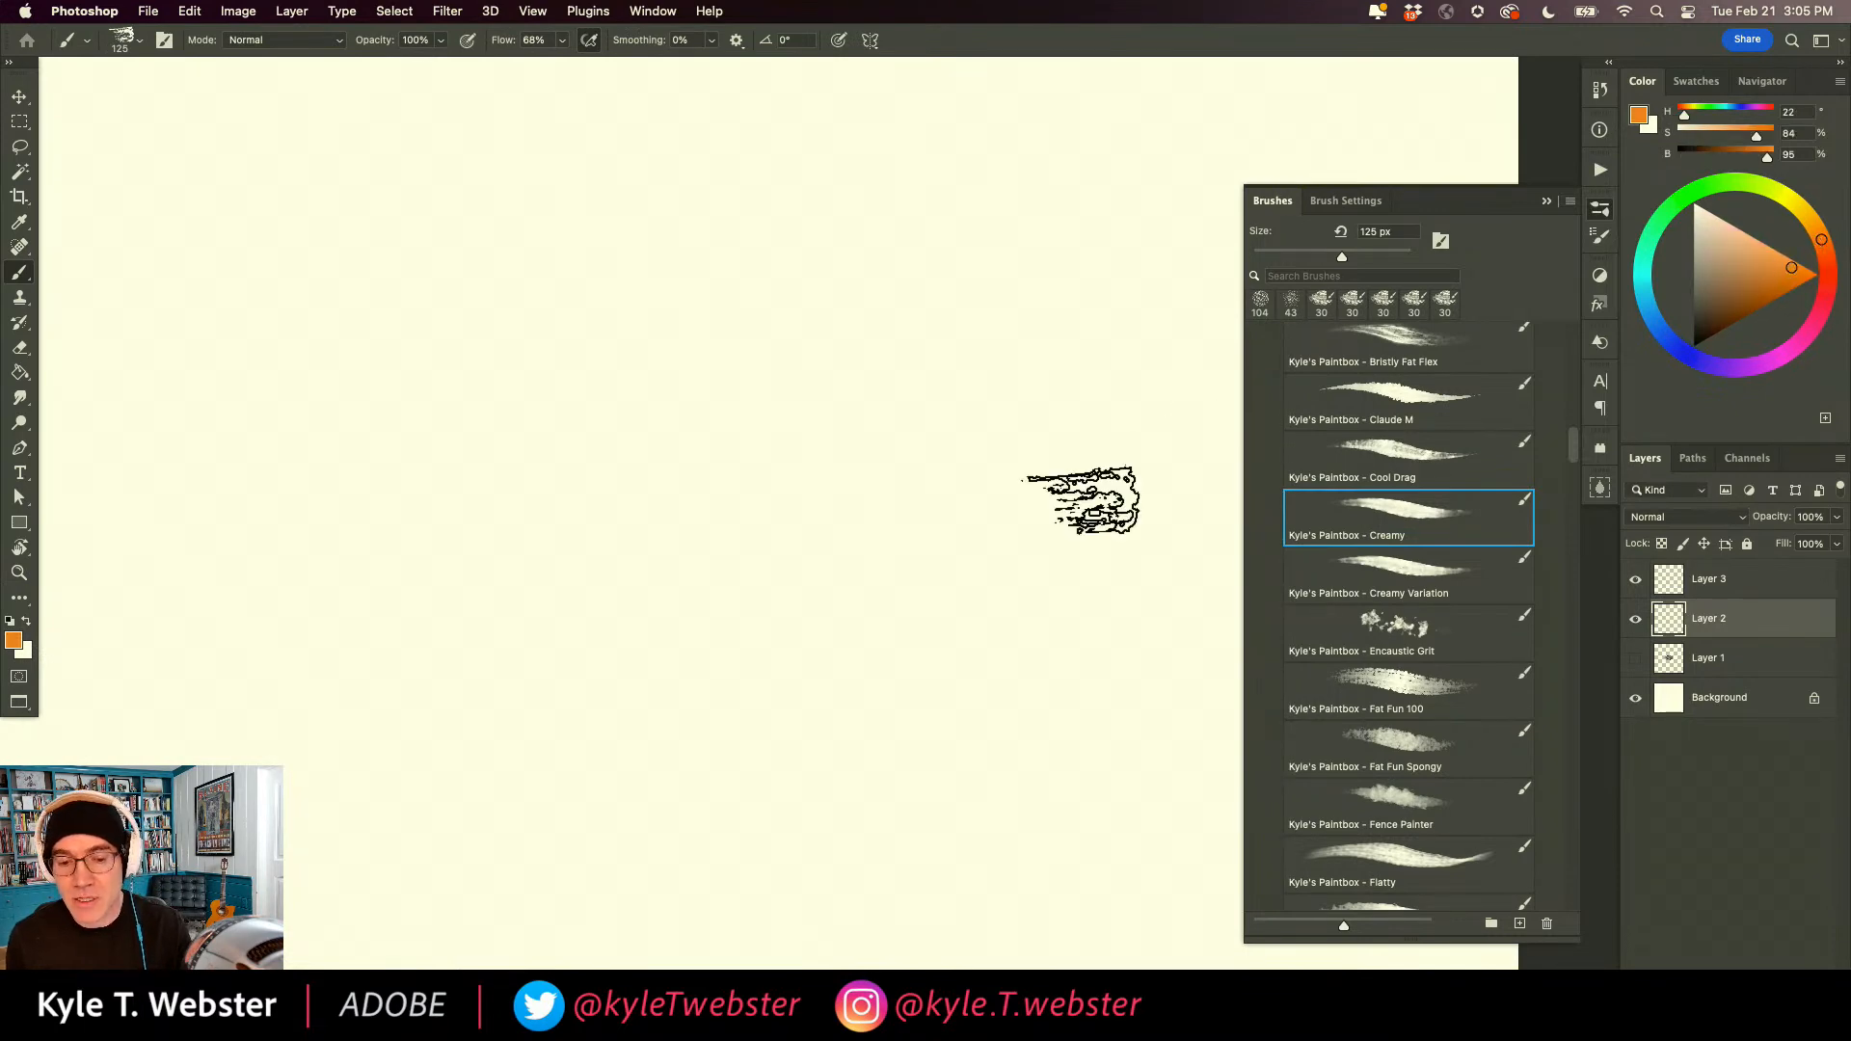
# Paint a large, dense orange patch of overlapping strokes near the middle of the canvas on Layer 2.
pyautogui.moveTo(921, 418); pyautogui.dragTo(879, 472)
pyautogui.moveTo(848, 481)
pyautogui.mouseDown()
pyautogui.moveTo(887, 394)
pyautogui.moveTo(918, 383)
pyautogui.moveTo(904, 424)
pyautogui.moveTo(950, 401)
pyautogui.moveTo(997, 444)
pyautogui.moveTo(929, 322)
pyautogui.moveTo(914, 347)
pyautogui.moveTo(889, 320)
pyautogui.moveTo(802, 438)
pyautogui.moveTo(840, 493)
pyautogui.moveTo(850, 619)
pyautogui.moveTo(914, 560)
pyautogui.moveTo(1008, 536)
pyautogui.moveTo(990, 446)
pyautogui.moveTo(1008, 435)
pyautogui.moveTo(950, 354)
pyautogui.moveTo(995, 376)
pyautogui.moveTo(1009, 315)
pyautogui.moveTo(905, 401)
pyautogui.moveTo(896, 440)
pyautogui.moveTo(935, 325)
pyautogui.moveTo(867, 246)
pyautogui.moveTo(834, 334)
pyautogui.moveTo(778, 381)
pyautogui.moveTo(702, 298)
pyautogui.mouseUp()
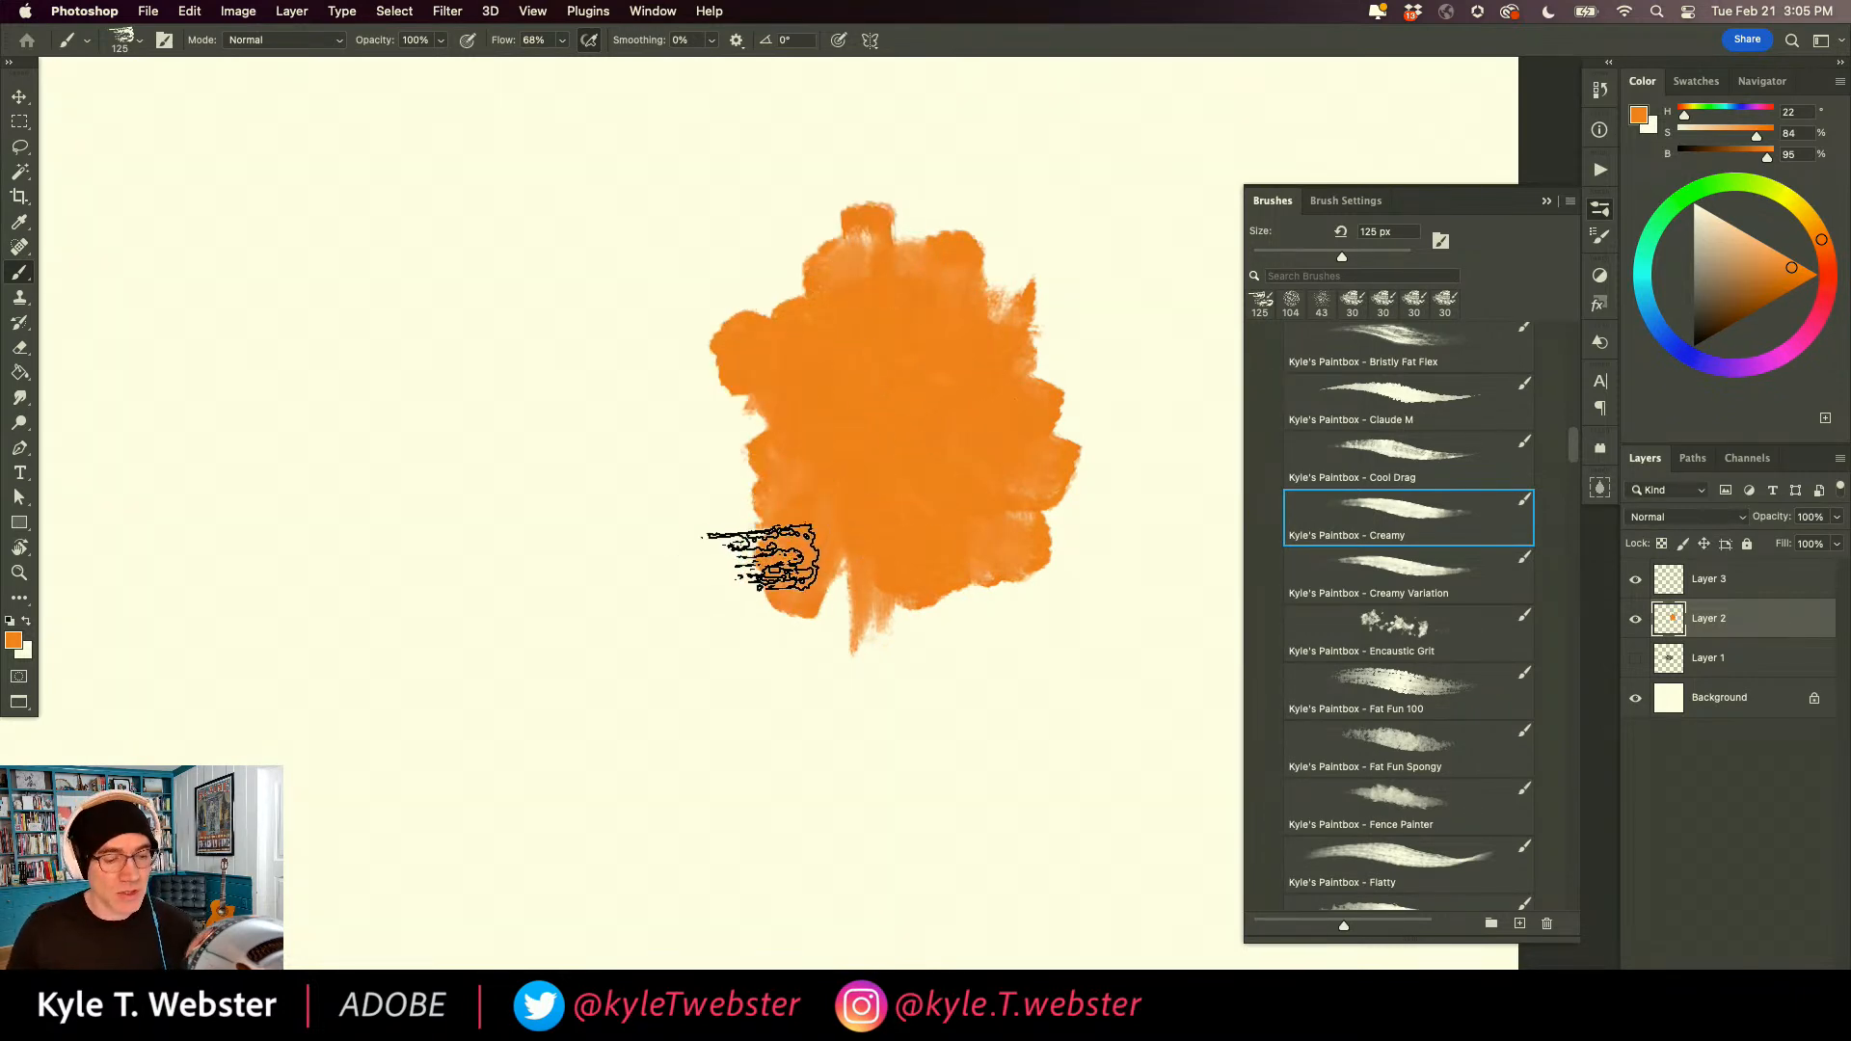
pyautogui.scroll(2, 859, 491)
pyautogui.moveTo(846, 496); pyautogui.dragTo(741, 626)
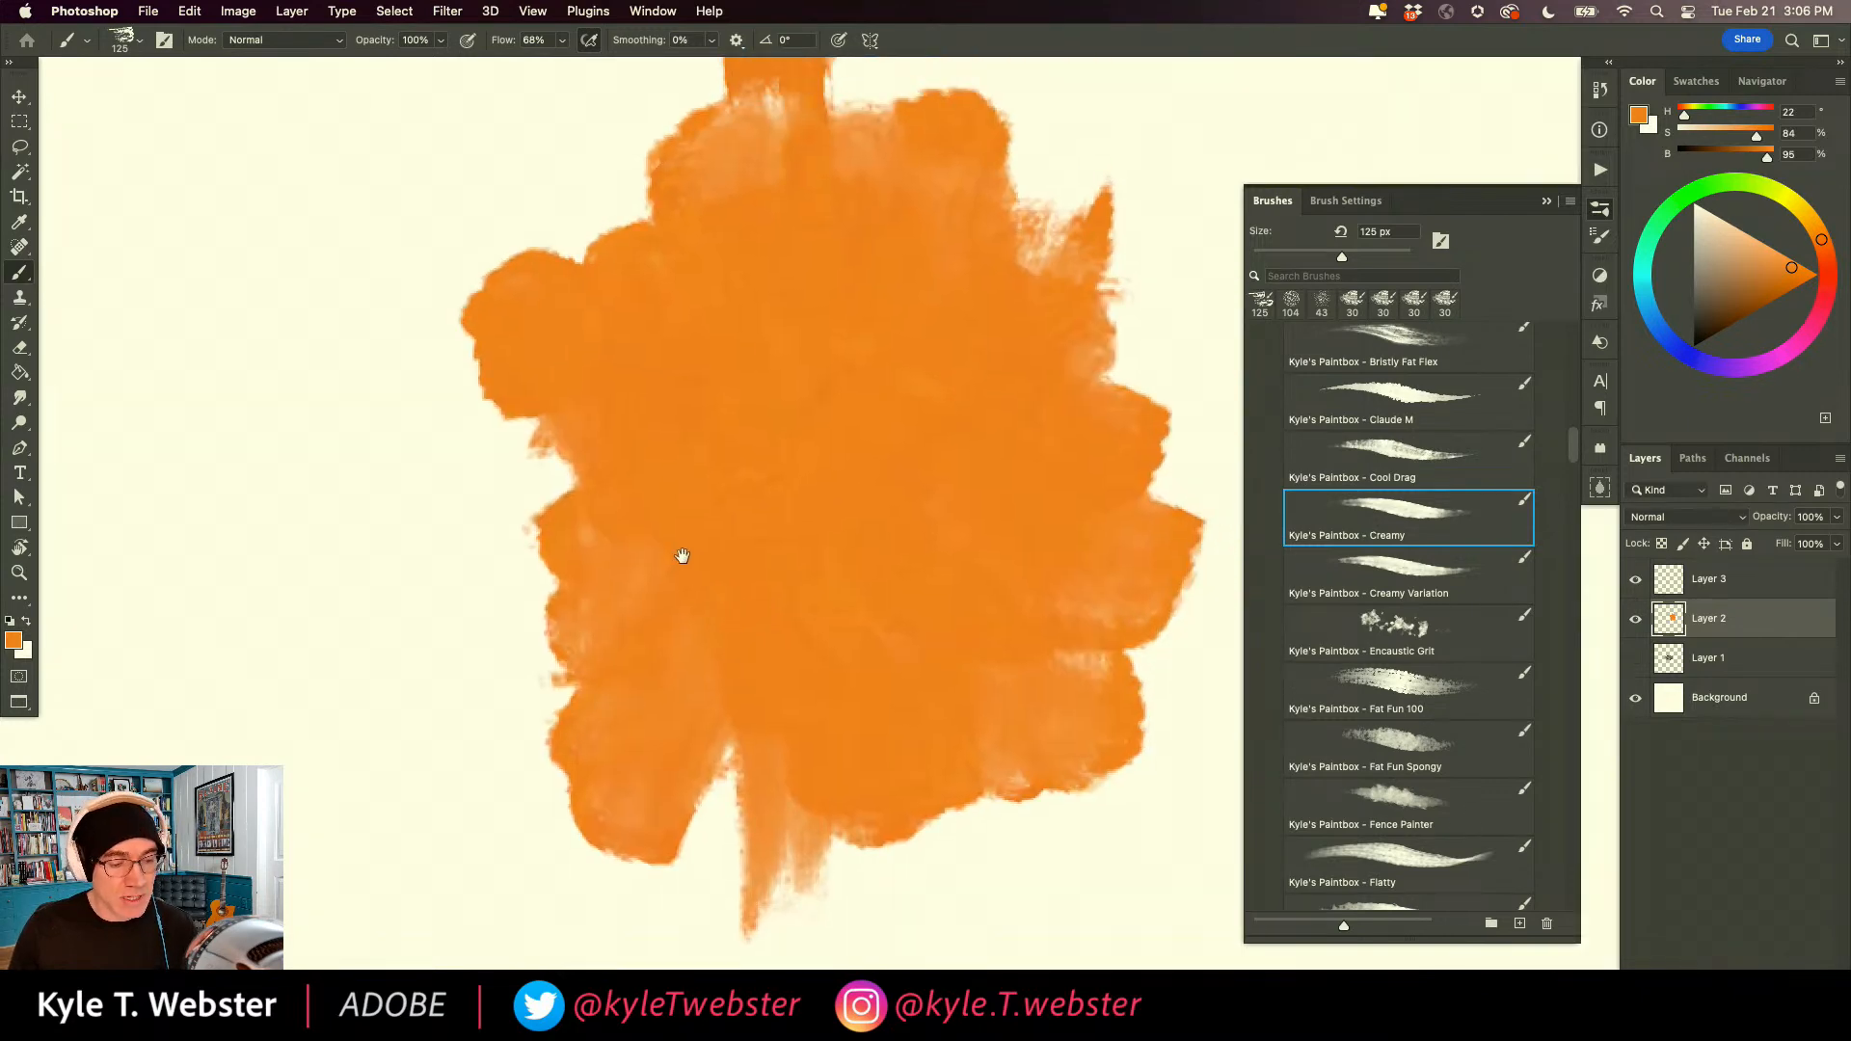
pyautogui.scroll(3, 723, 587)
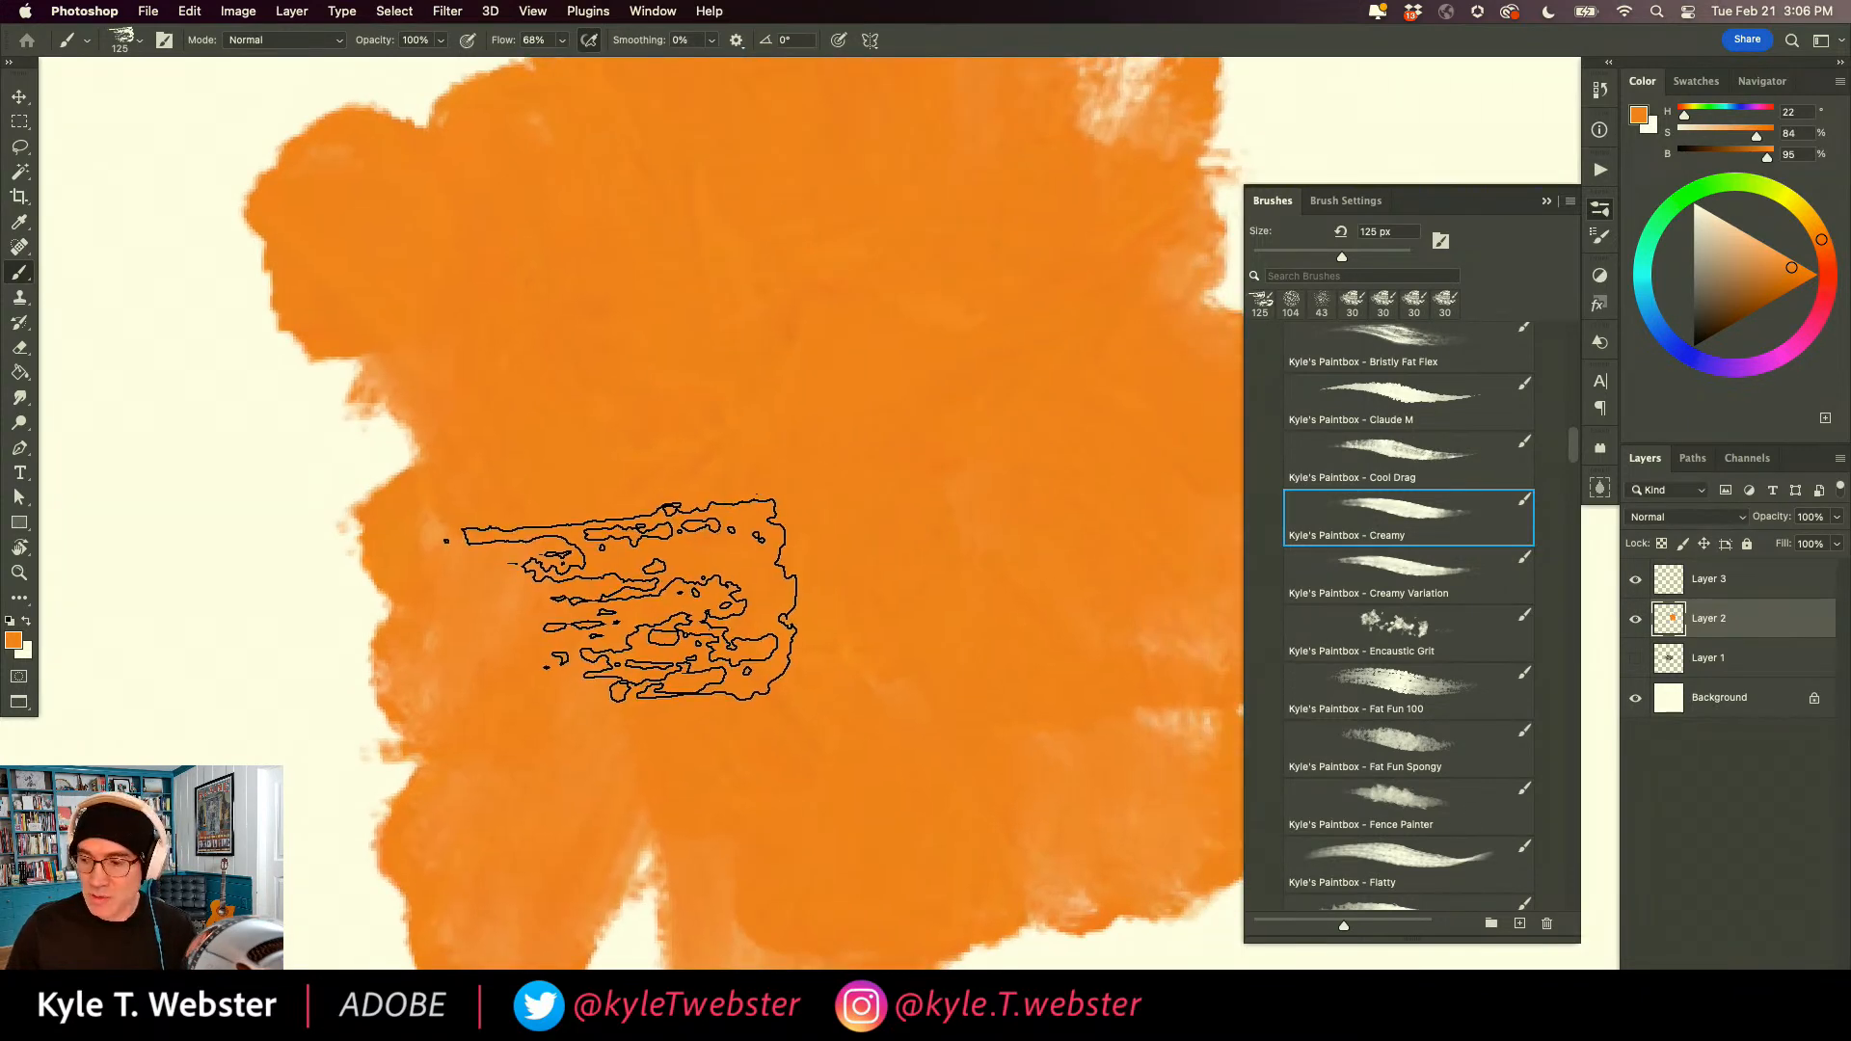
pyautogui.press('l')
pyautogui.moveTo(743, 523)
pyautogui.mouseDown()
pyautogui.moveTo(760, 424)
pyautogui.moveTo(681, 455)
pyautogui.moveTo(733, 382)
pyautogui.moveTo(558, 372)
pyautogui.moveTo(628, 446)
pyautogui.moveTo(638, 542)
pyautogui.moveTo(768, 743)
pyautogui.moveTo(815, 872)
pyautogui.moveTo(815, 665)
pyautogui.moveTo(838, 546)
pyautogui.moveTo(927, 478)
pyautogui.moveTo(882, 417)
pyautogui.moveTo(747, 514)
pyautogui.mouseUp()
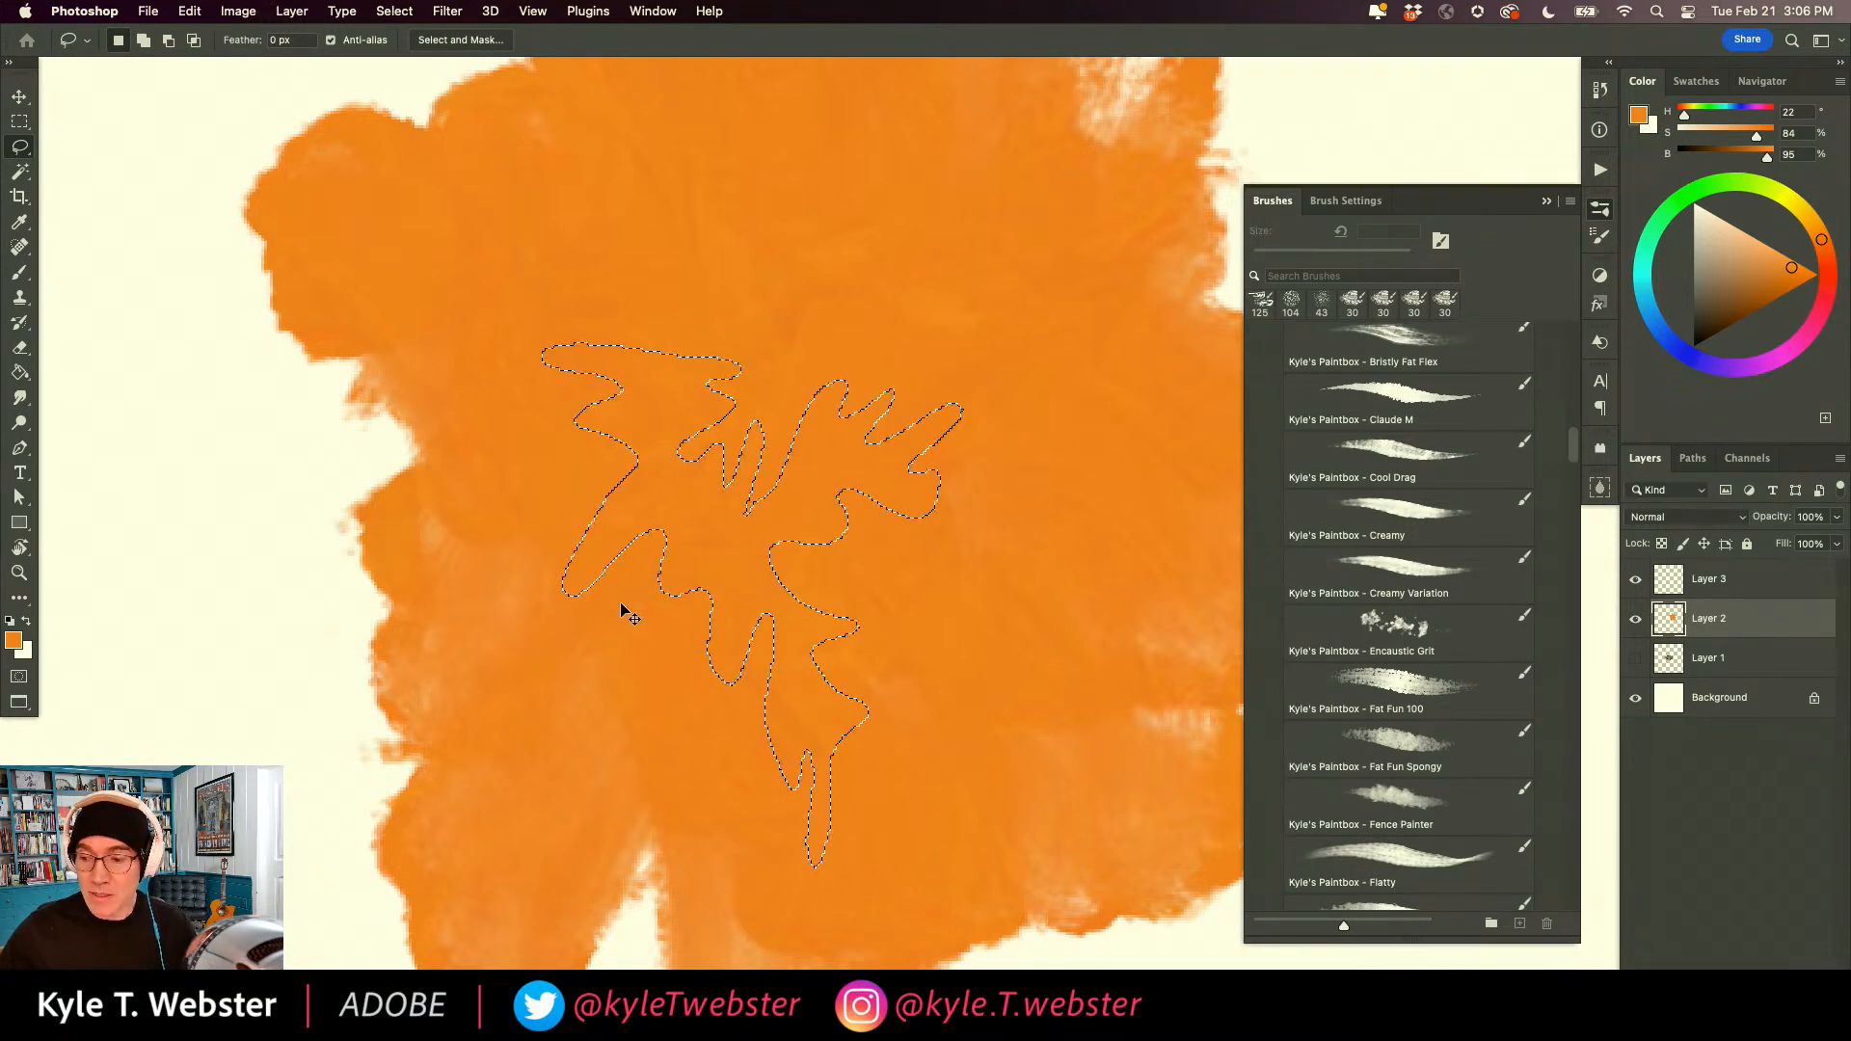
pyautogui.press('super+d')
# Paint a second, smaller orange patch along the left side of the first one with the Creamy brush.
pyautogui.press('b')
pyautogui.keyDown('alt'); pyautogui.keyDown('super'); pyautogui.click(619, 659); pyautogui.keyUp('super'); pyautogui.keyUp('alt')
pyautogui.moveTo(591, 669)
pyautogui.mouseDown()
pyautogui.moveTo(707, 608)
pyautogui.moveTo(724, 645)
pyautogui.mouseUp()
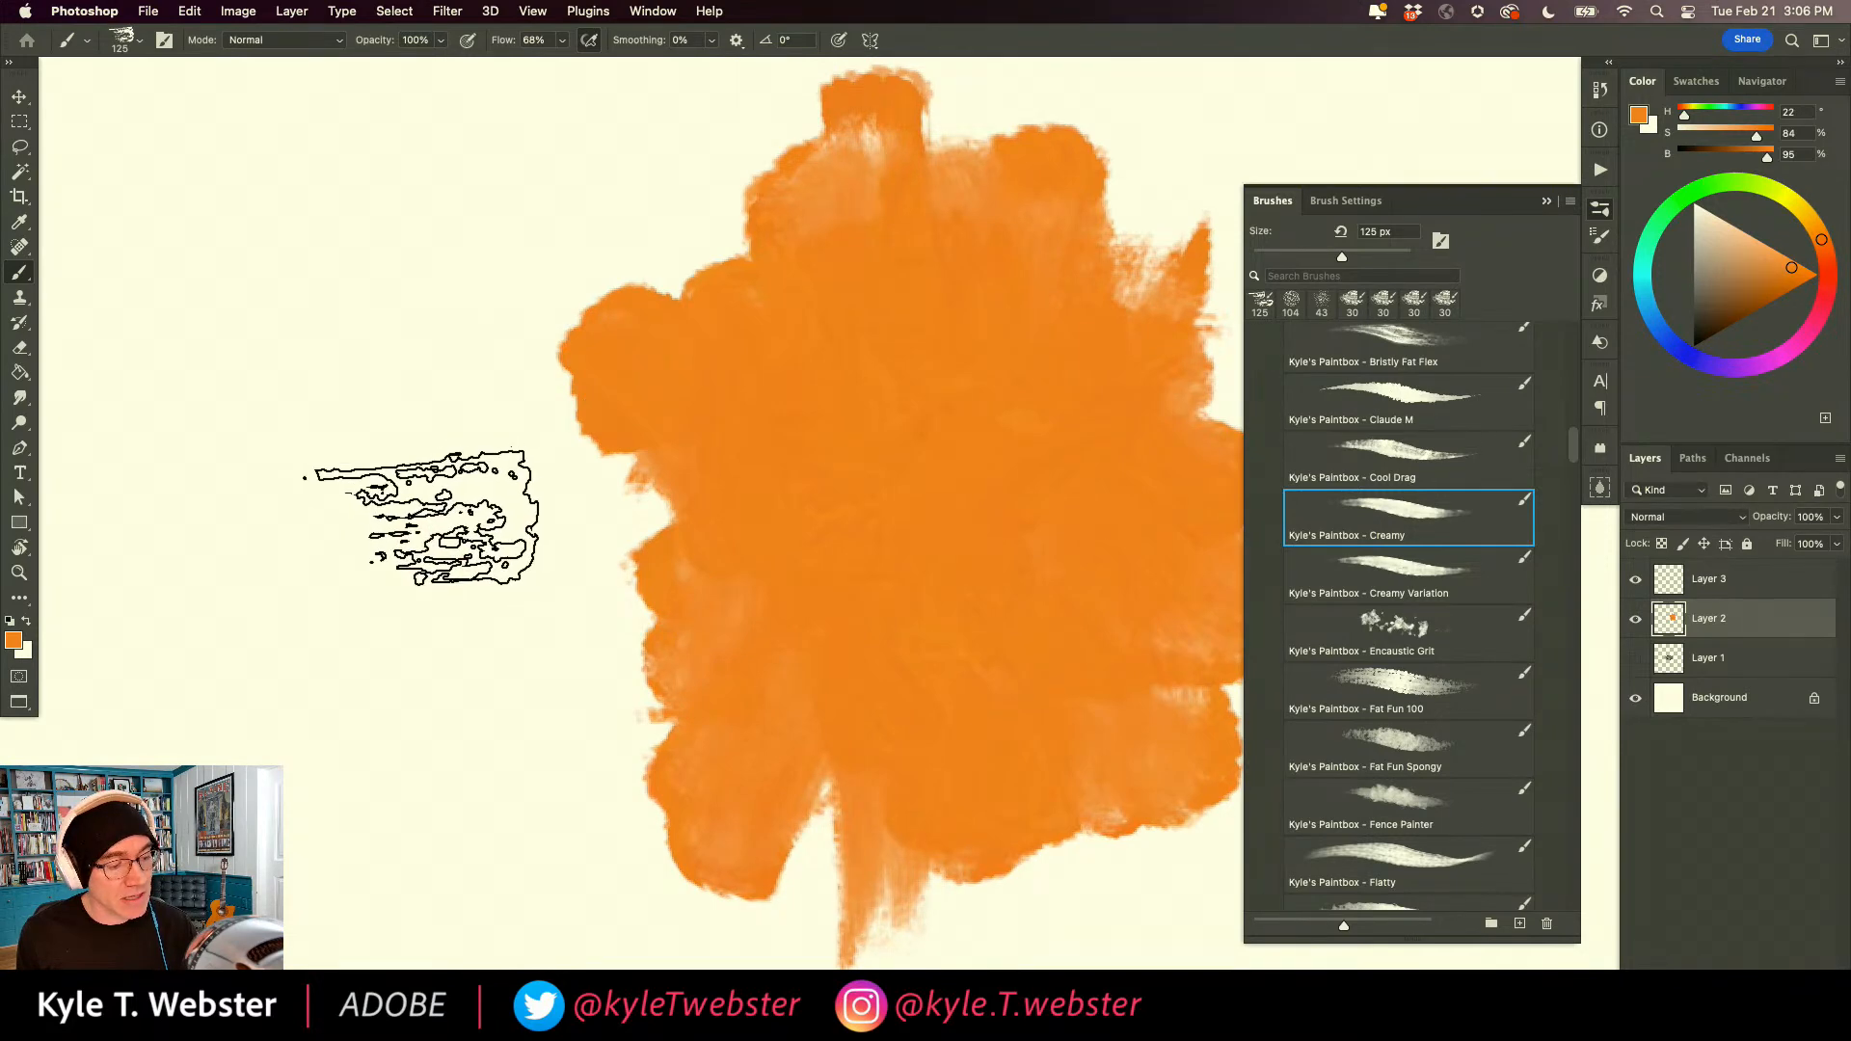
pyautogui.moveTo(395, 462); pyautogui.dragTo(438, 554)
pyautogui.moveTo(445, 661)
pyautogui.mouseDown()
pyautogui.moveTo(396, 367)
pyautogui.moveTo(424, 679)
pyautogui.moveTo(486, 551)
pyautogui.moveTo(588, 526)
pyautogui.moveTo(487, 367)
pyautogui.moveTo(469, 280)
pyautogui.moveTo(395, 193)
pyautogui.mouseUp()
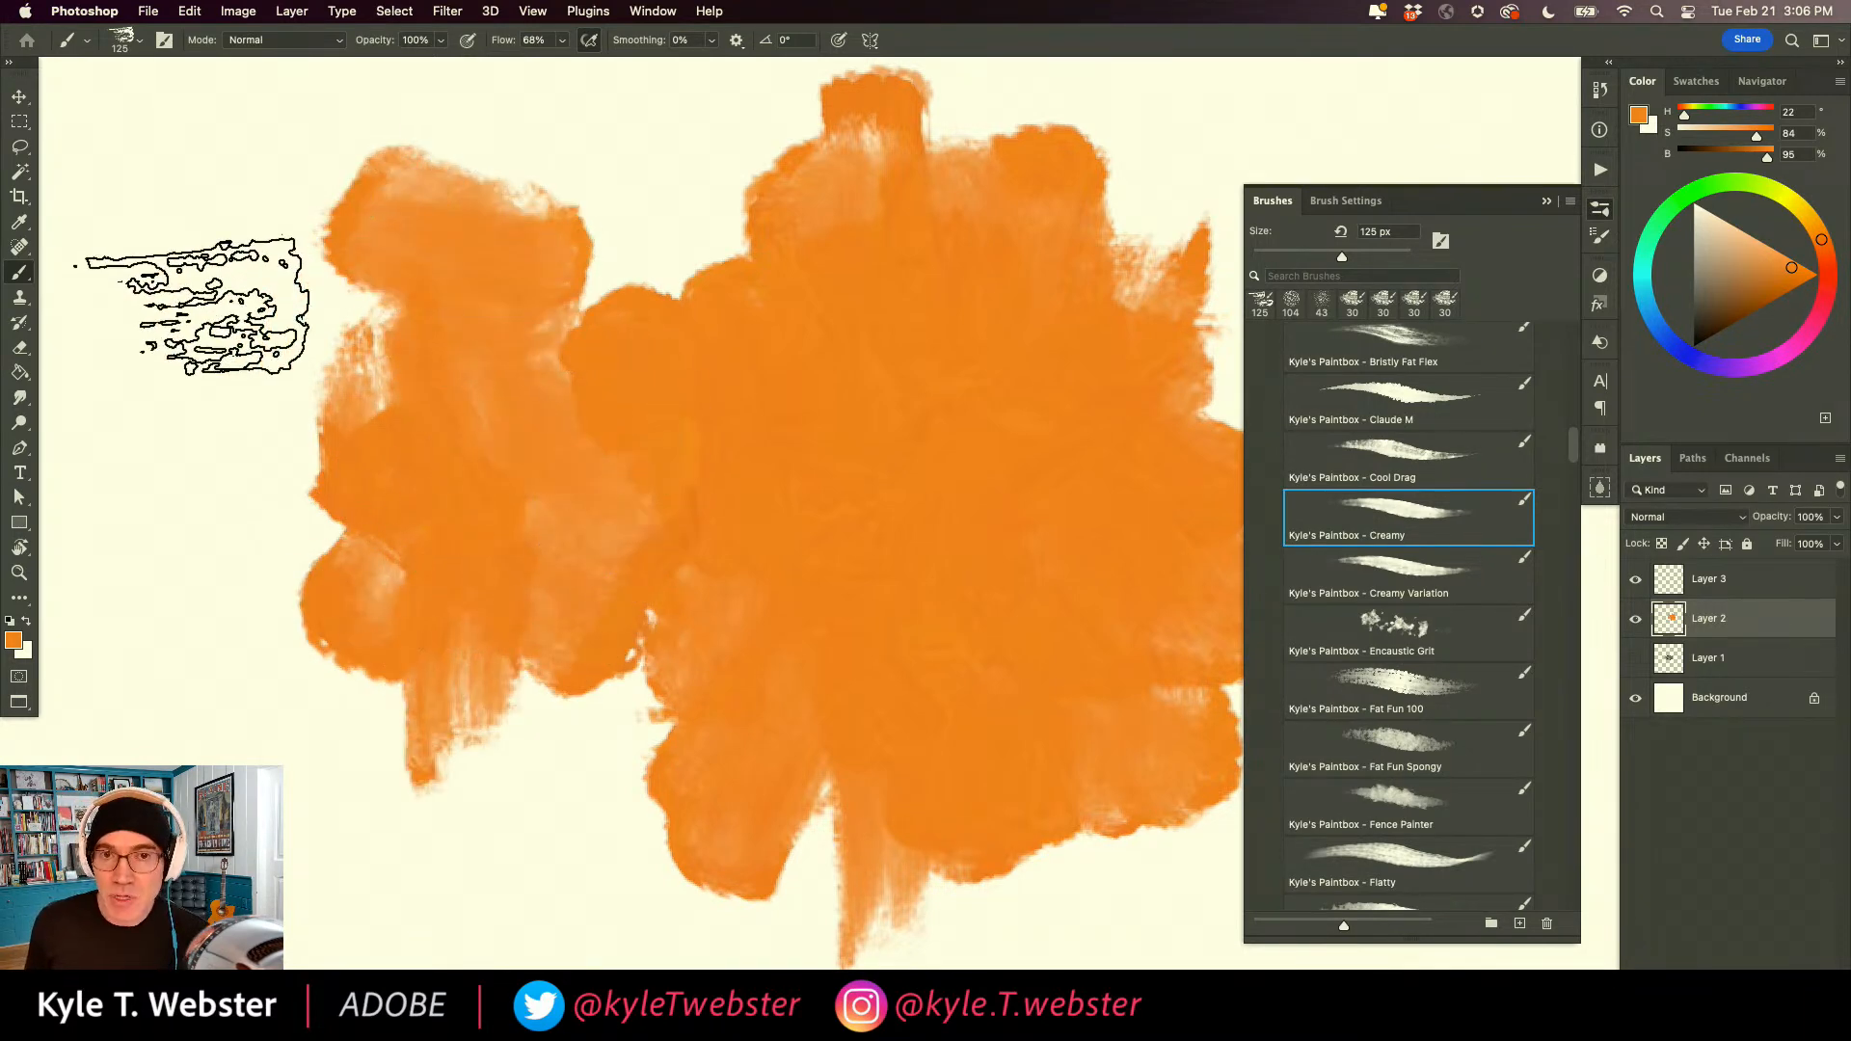
# Raise the brush's Color Dynamics to 10% brightness jitter and 10% hue jitter.
pyautogui.click(1346, 201)
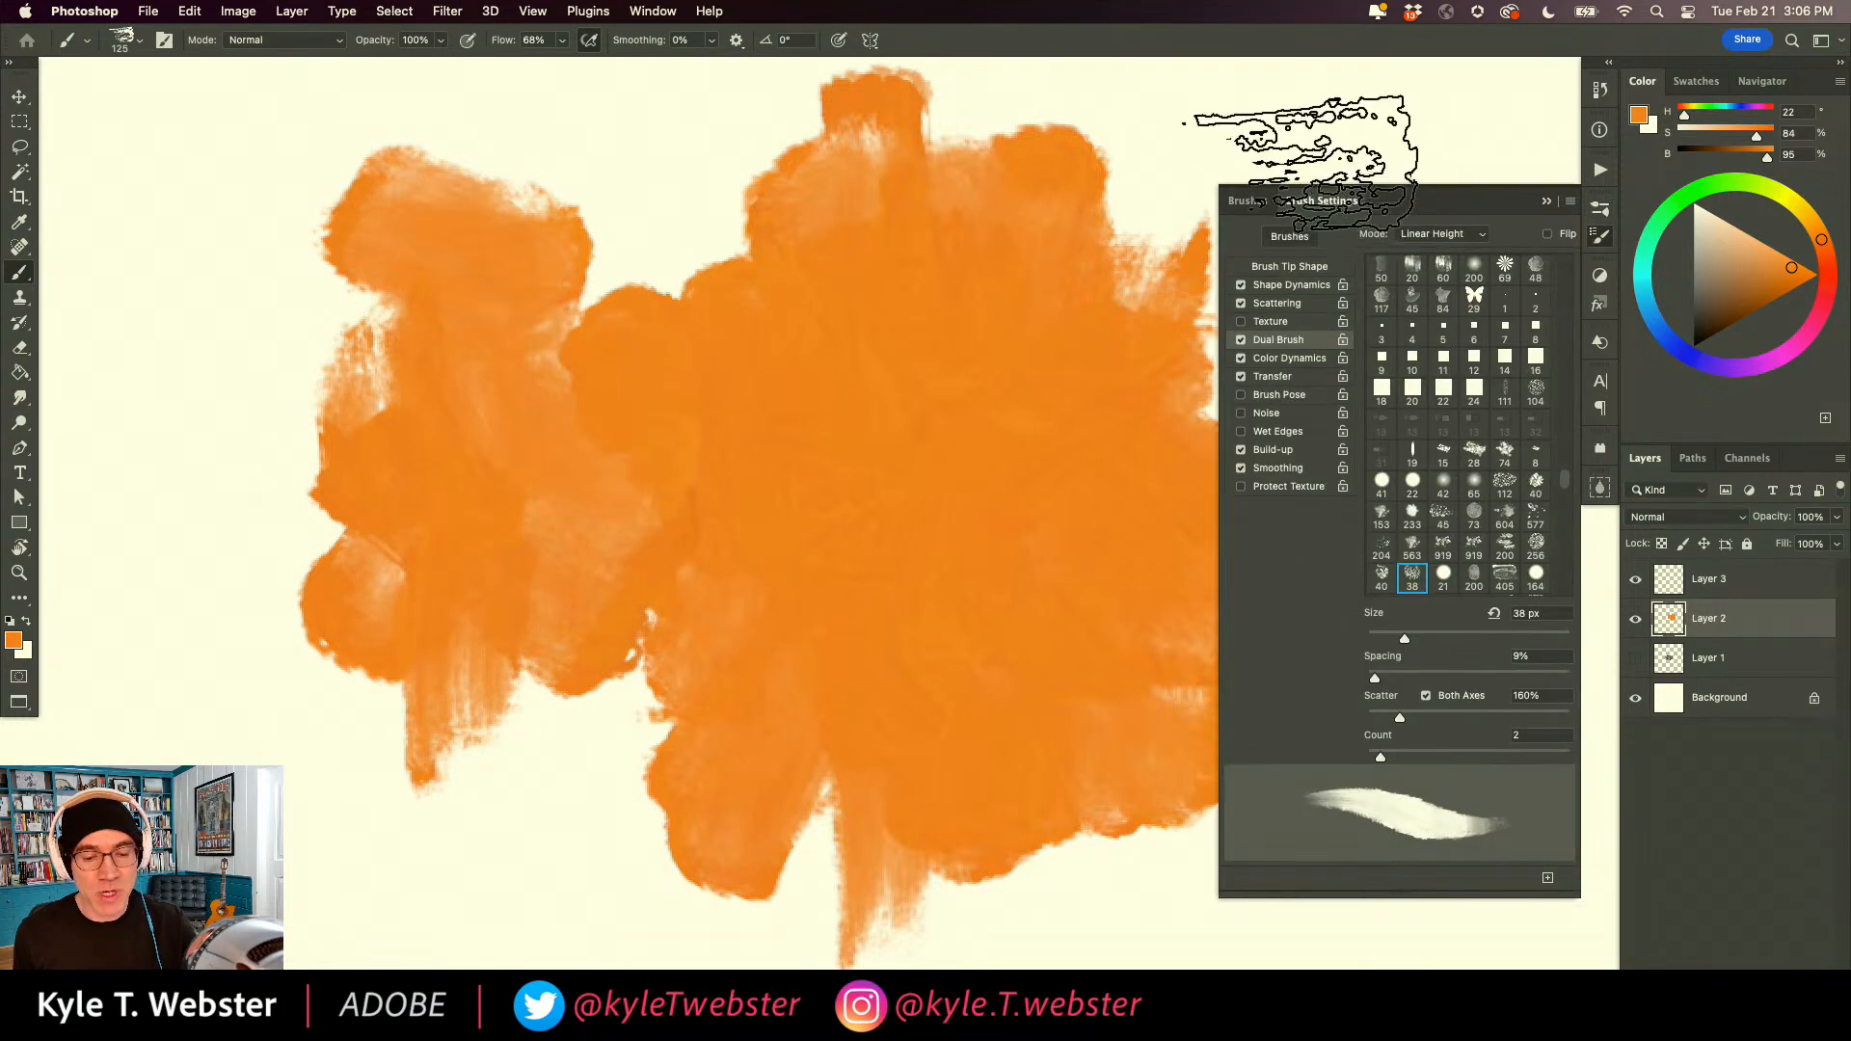
pyautogui.click(1263, 364)
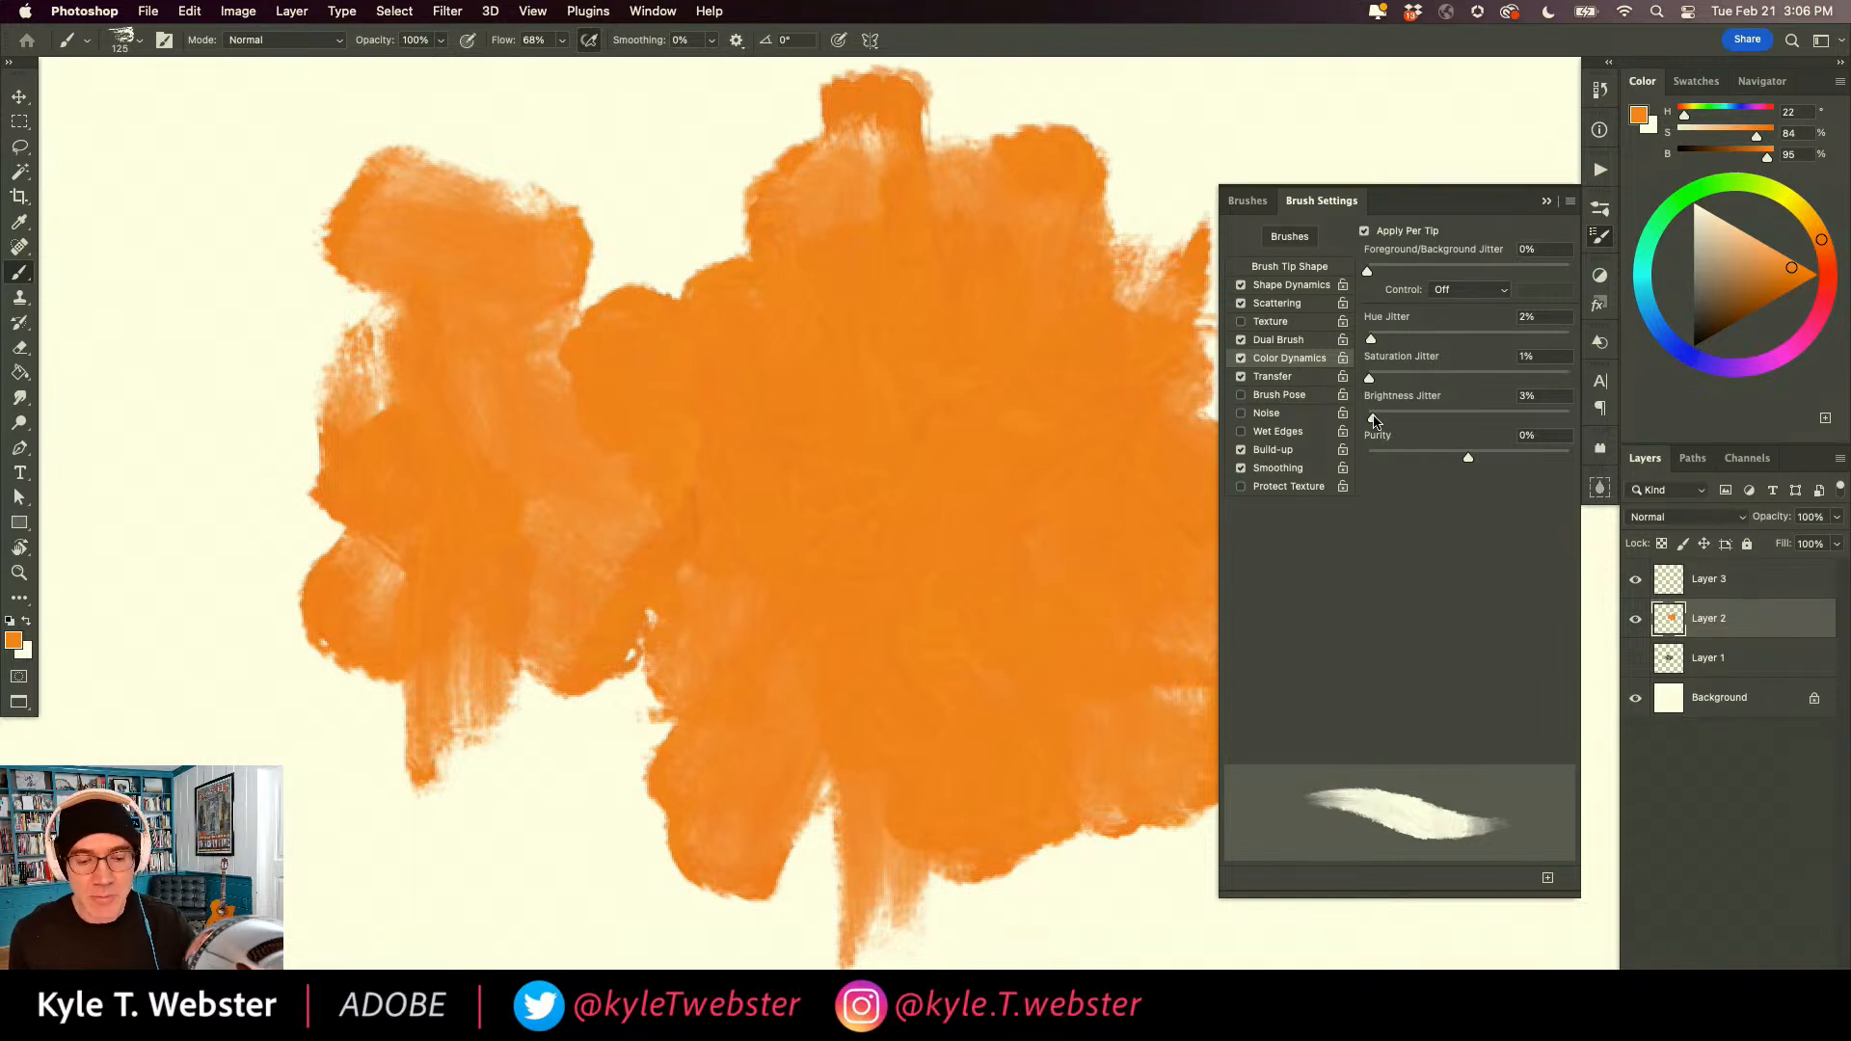
pyautogui.moveTo(1374, 421); pyautogui.dragTo(1388, 419)
pyautogui.moveTo(1370, 340); pyautogui.dragTo(1387, 342)
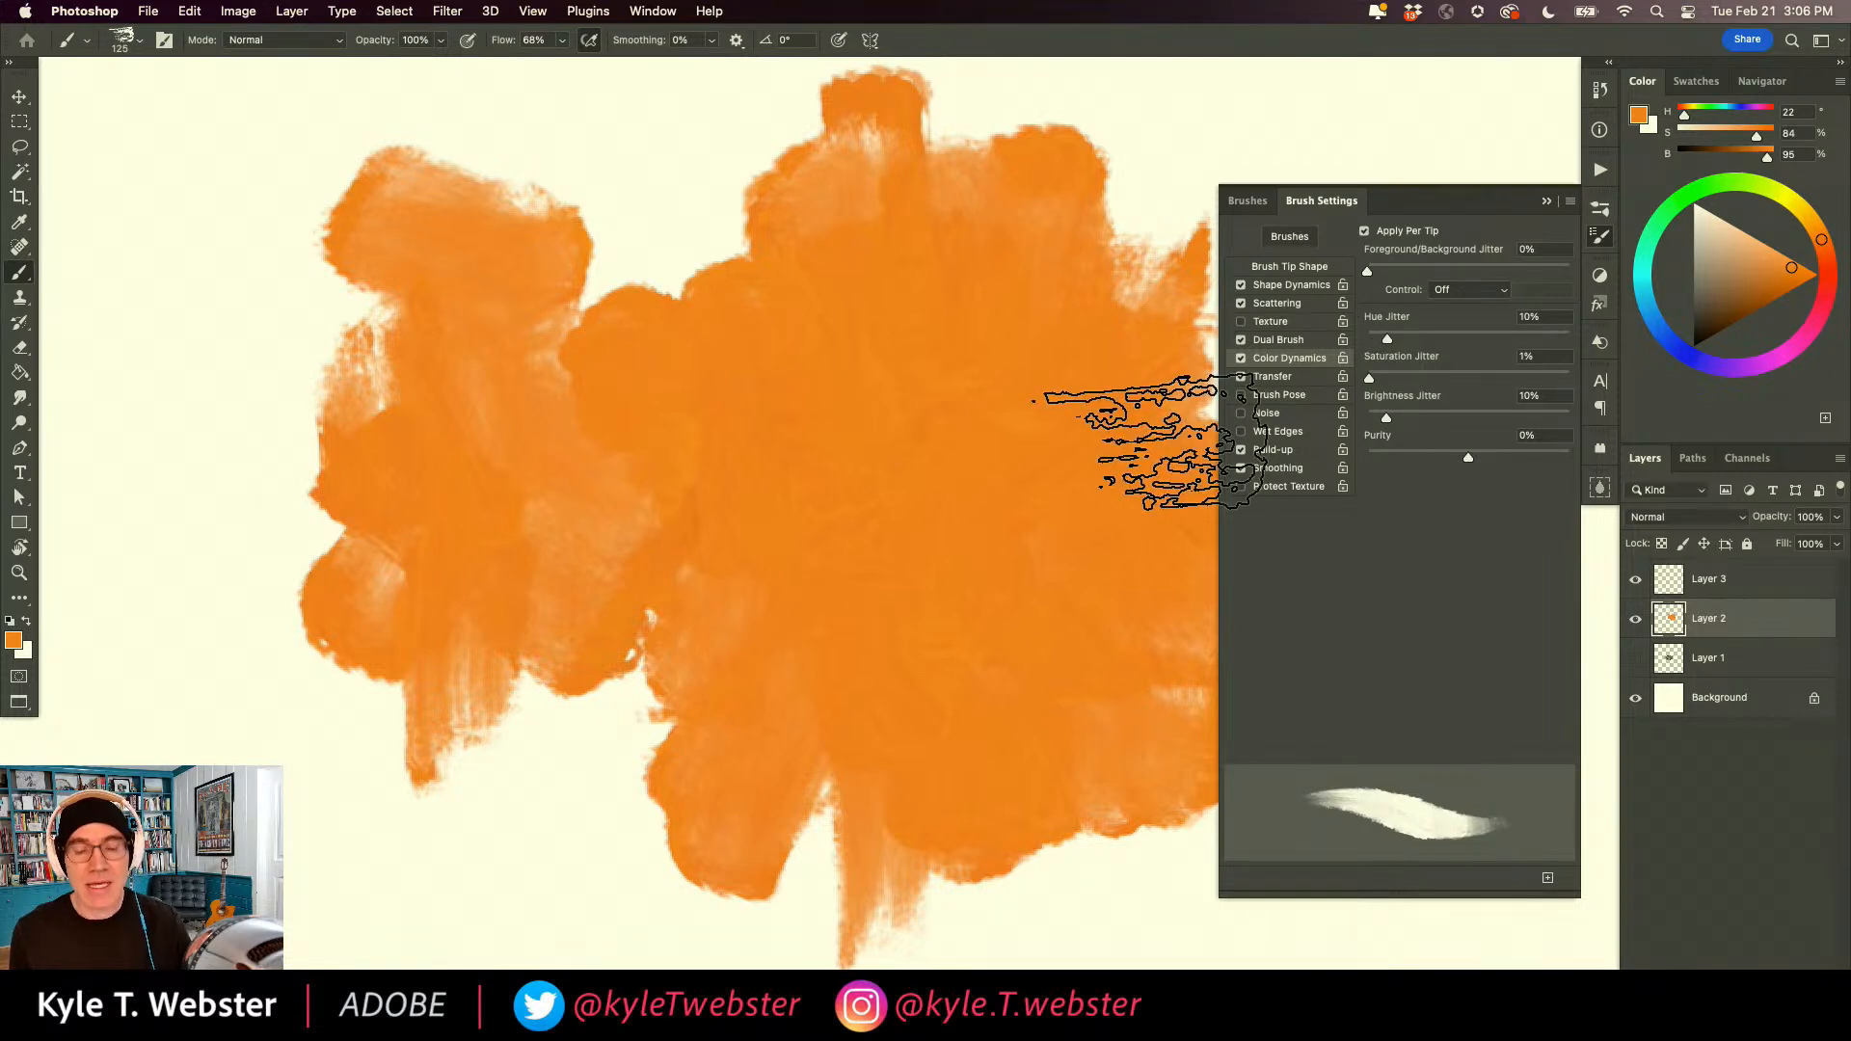
# Paint a large colour-varied patch to the right of the flat orange ones and one tapered stroke above them.
pyautogui.hscroll(10, 789, 670)
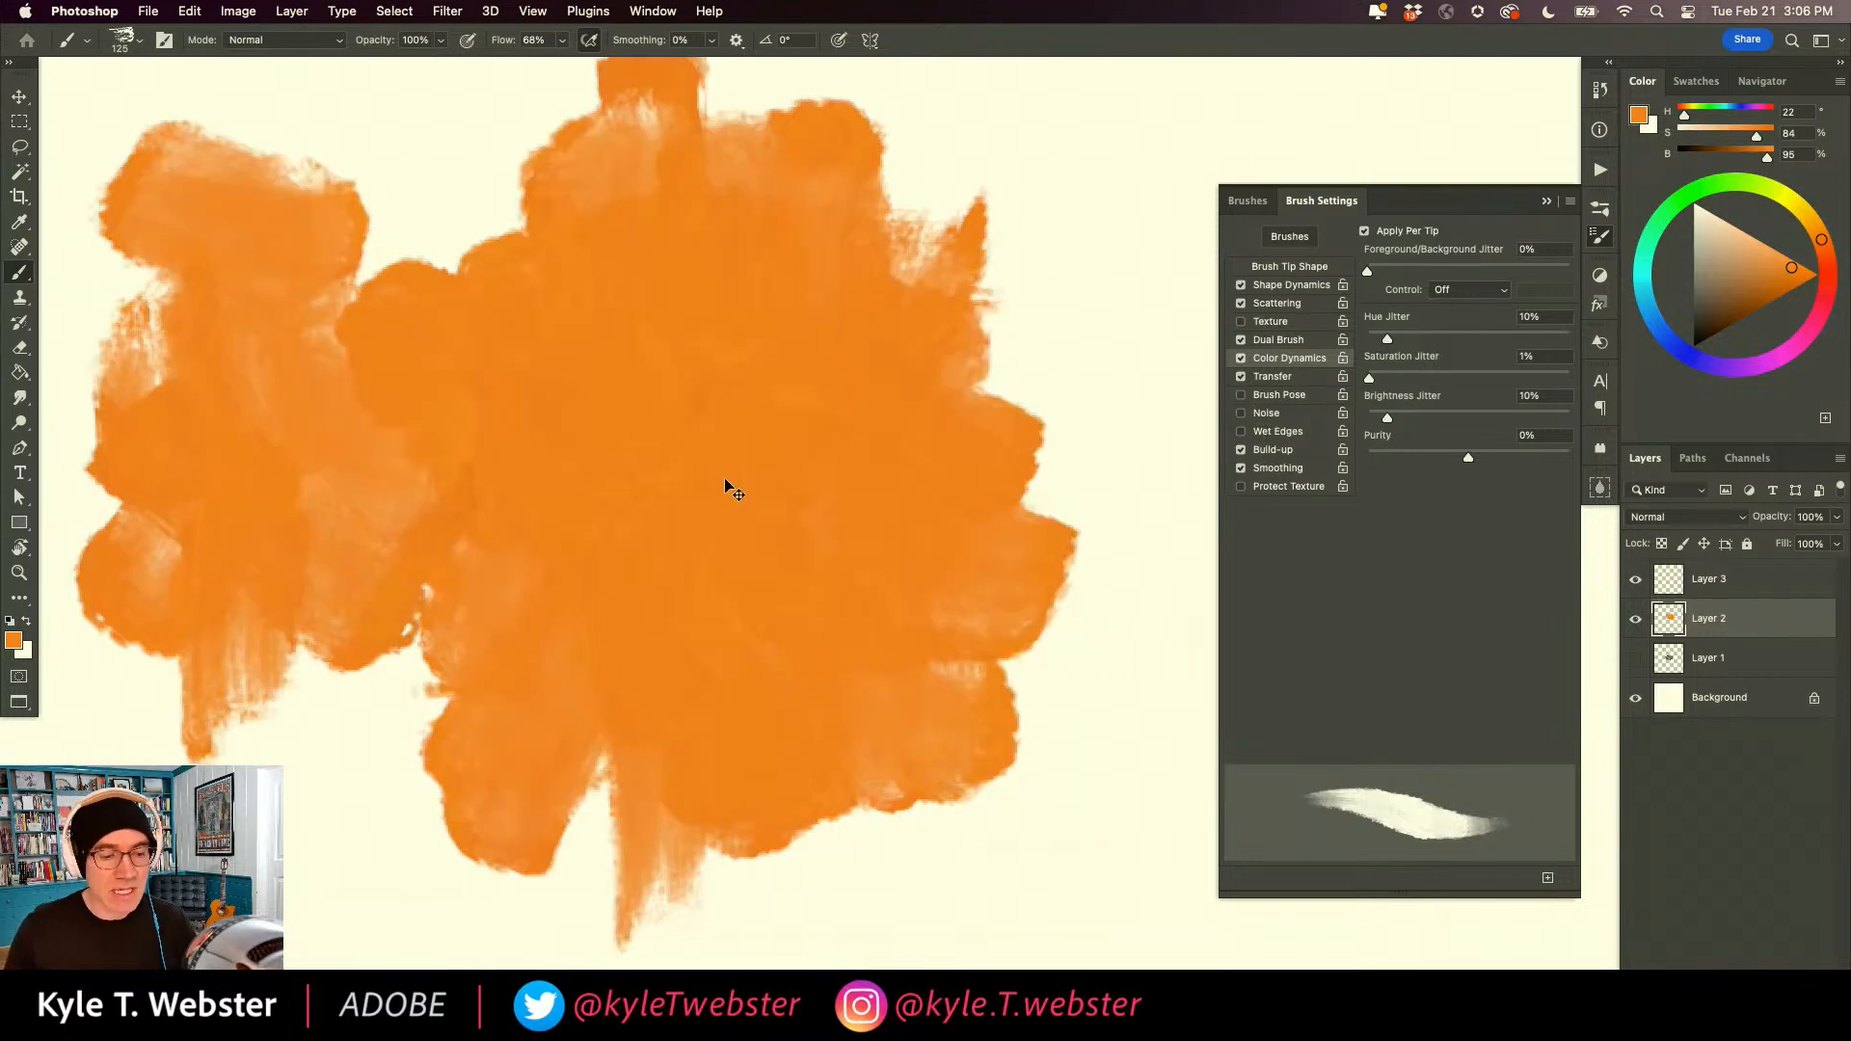
pyautogui.scroll(5, 727, 488)
pyautogui.moveTo(964, 232)
pyautogui.mouseDown()
pyautogui.moveTo(942, 277)
pyautogui.moveTo(971, 603)
pyautogui.moveTo(917, 591)
pyautogui.moveTo(872, 355)
pyautogui.moveTo(800, 593)
pyautogui.moveTo(900, 543)
pyautogui.moveTo(1024, 804)
pyautogui.moveTo(939, 498)
pyautogui.moveTo(1004, 413)
pyautogui.moveTo(1086, 529)
pyautogui.moveTo(985, 267)
pyautogui.moveTo(727, 347)
pyautogui.moveTo(732, 446)
pyautogui.moveTo(686, 272)
pyautogui.moveTo(726, 429)
pyautogui.moveTo(674, 702)
pyautogui.moveTo(826, 702)
pyautogui.moveTo(818, 909)
pyautogui.mouseUp()
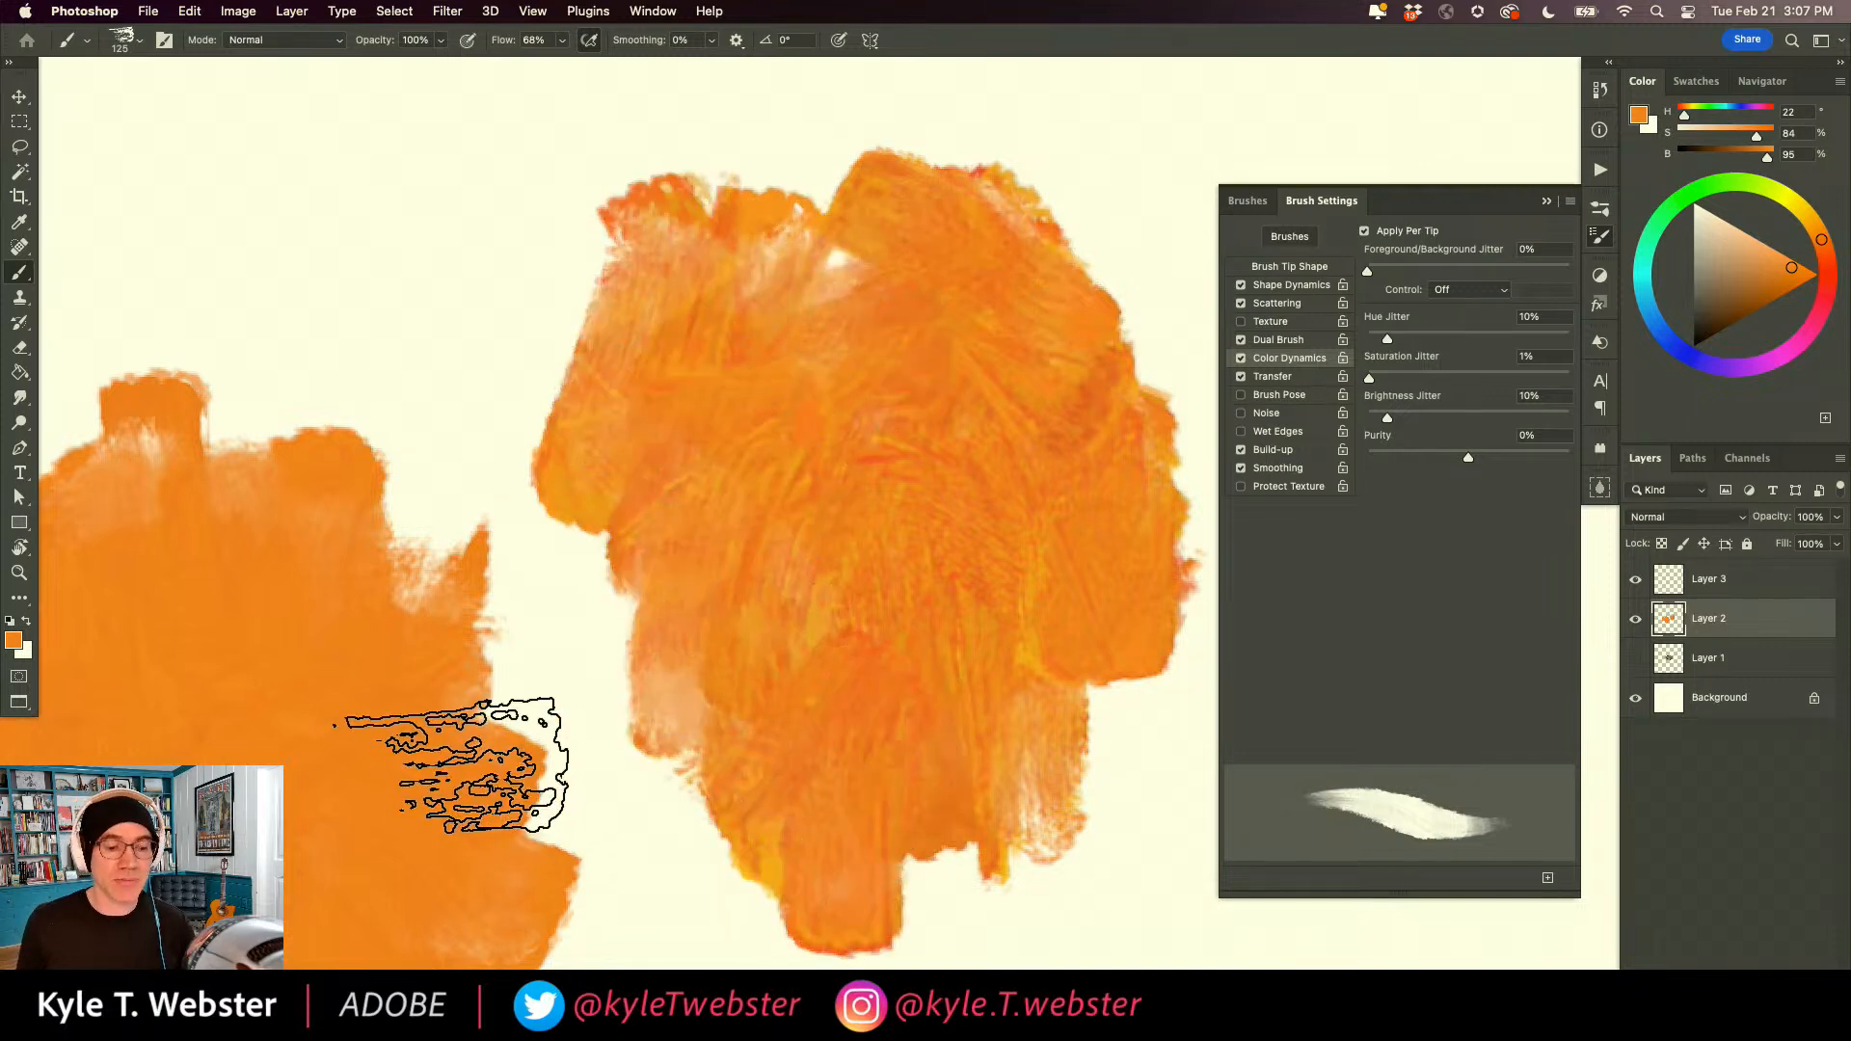
pyautogui.keyDown('alt'); pyautogui.click(686, 661); pyautogui.keyUp('alt')
pyautogui.moveTo(593, 695); pyautogui.dragTo(740, 564)
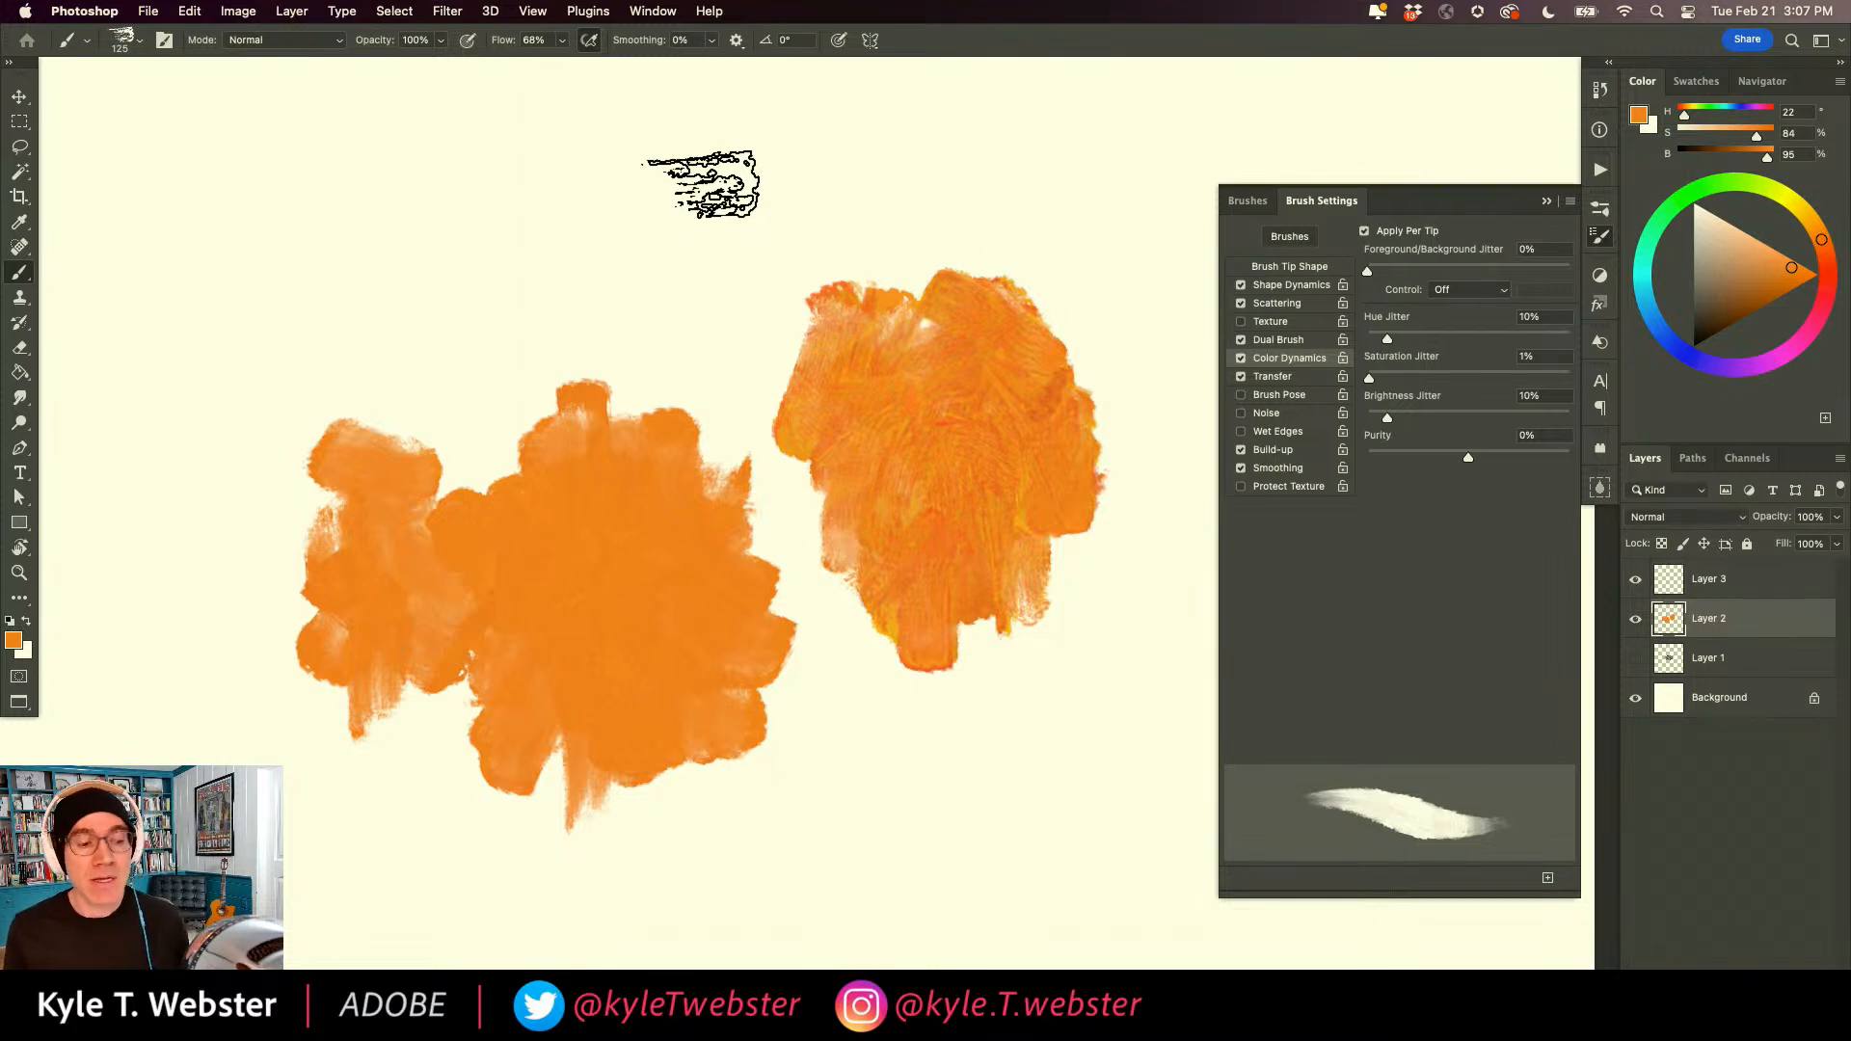
pyautogui.moveTo(848, 174); pyautogui.dragTo(552, 229)
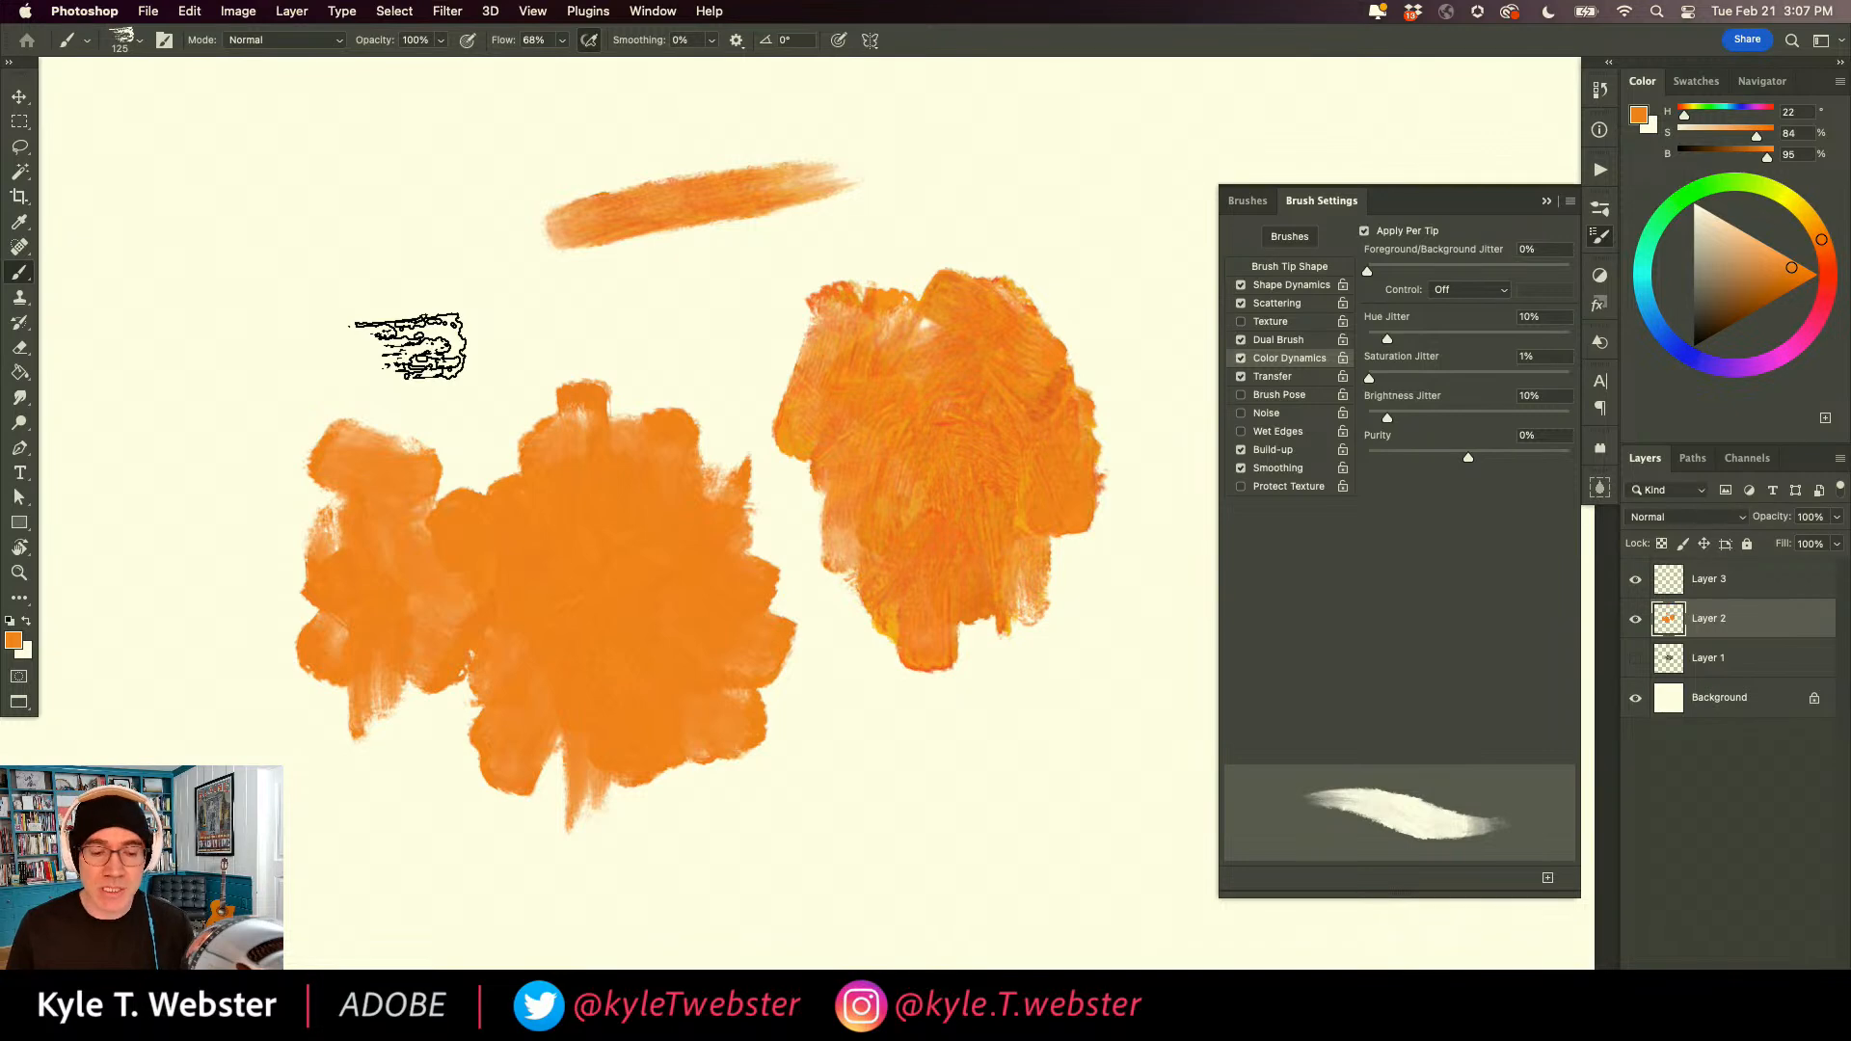
# Check the brush's tip shape and Color Dynamics settings, and shift the foreground colour to hue 27.
pyautogui.click(1263, 267)
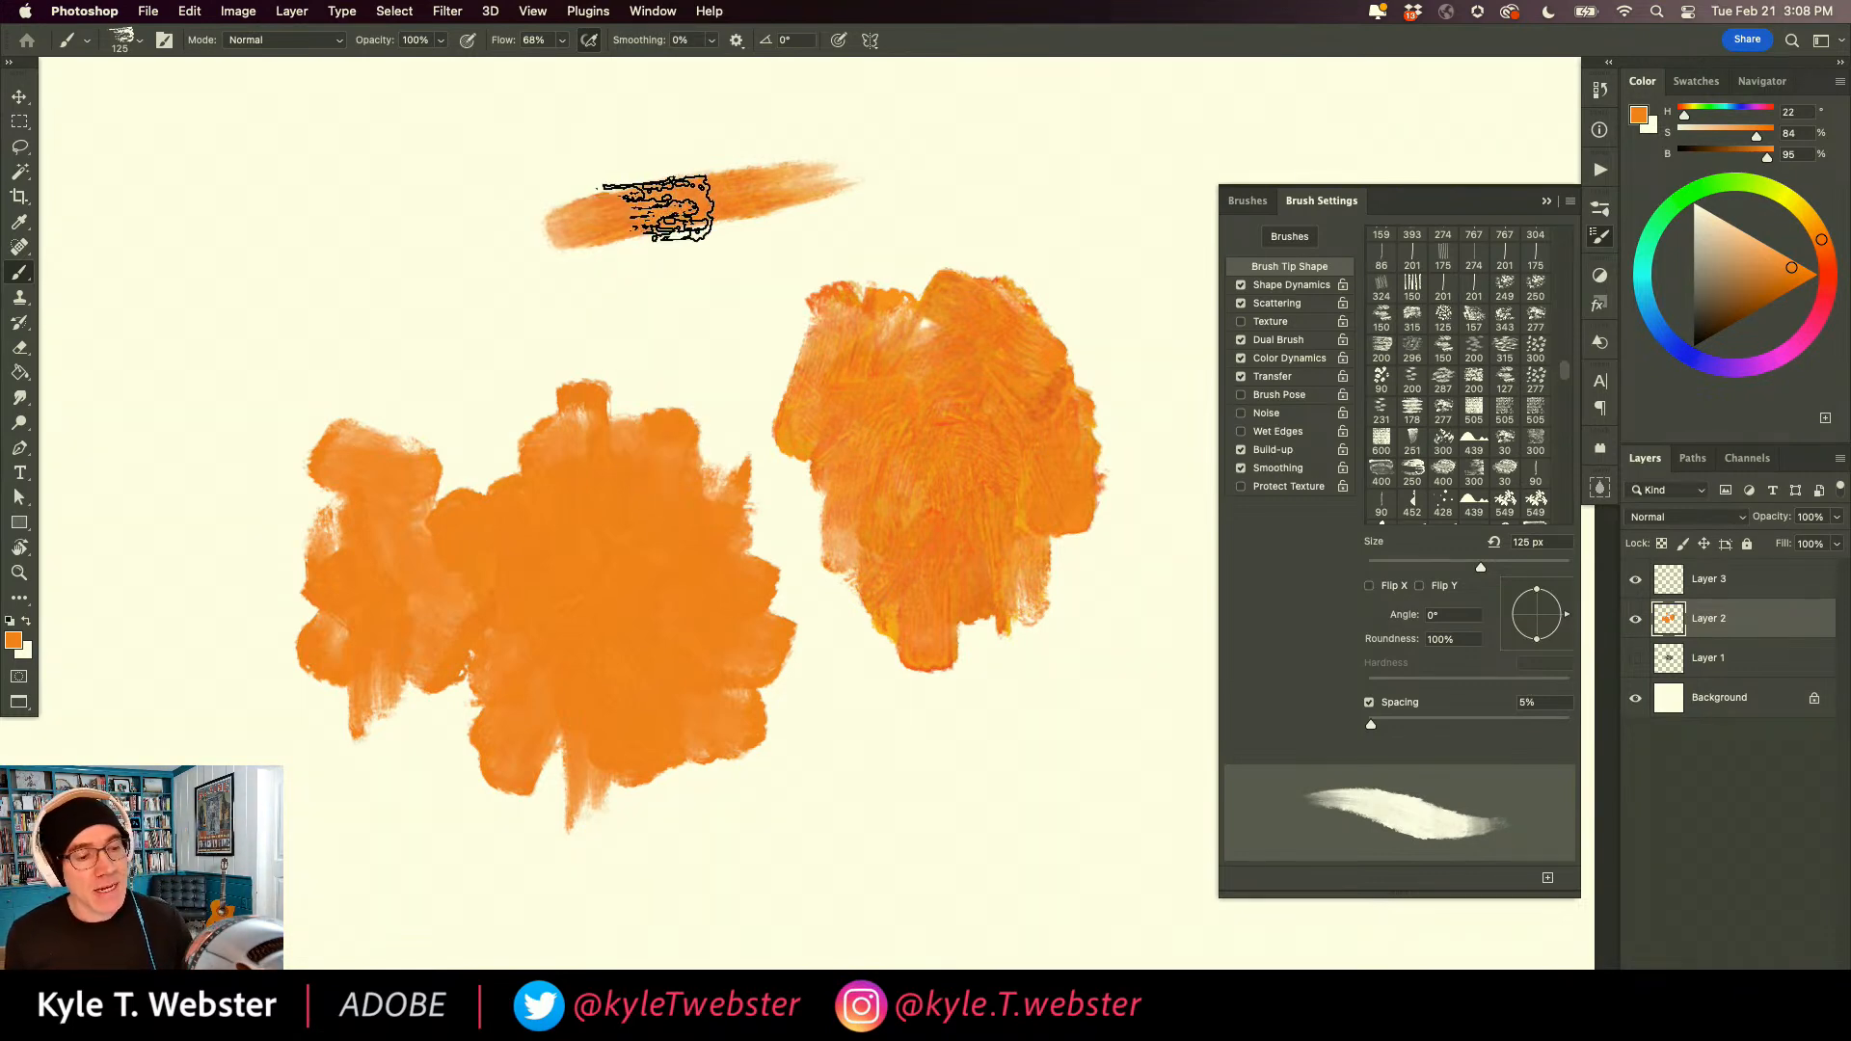
pyautogui.click(1272, 358)
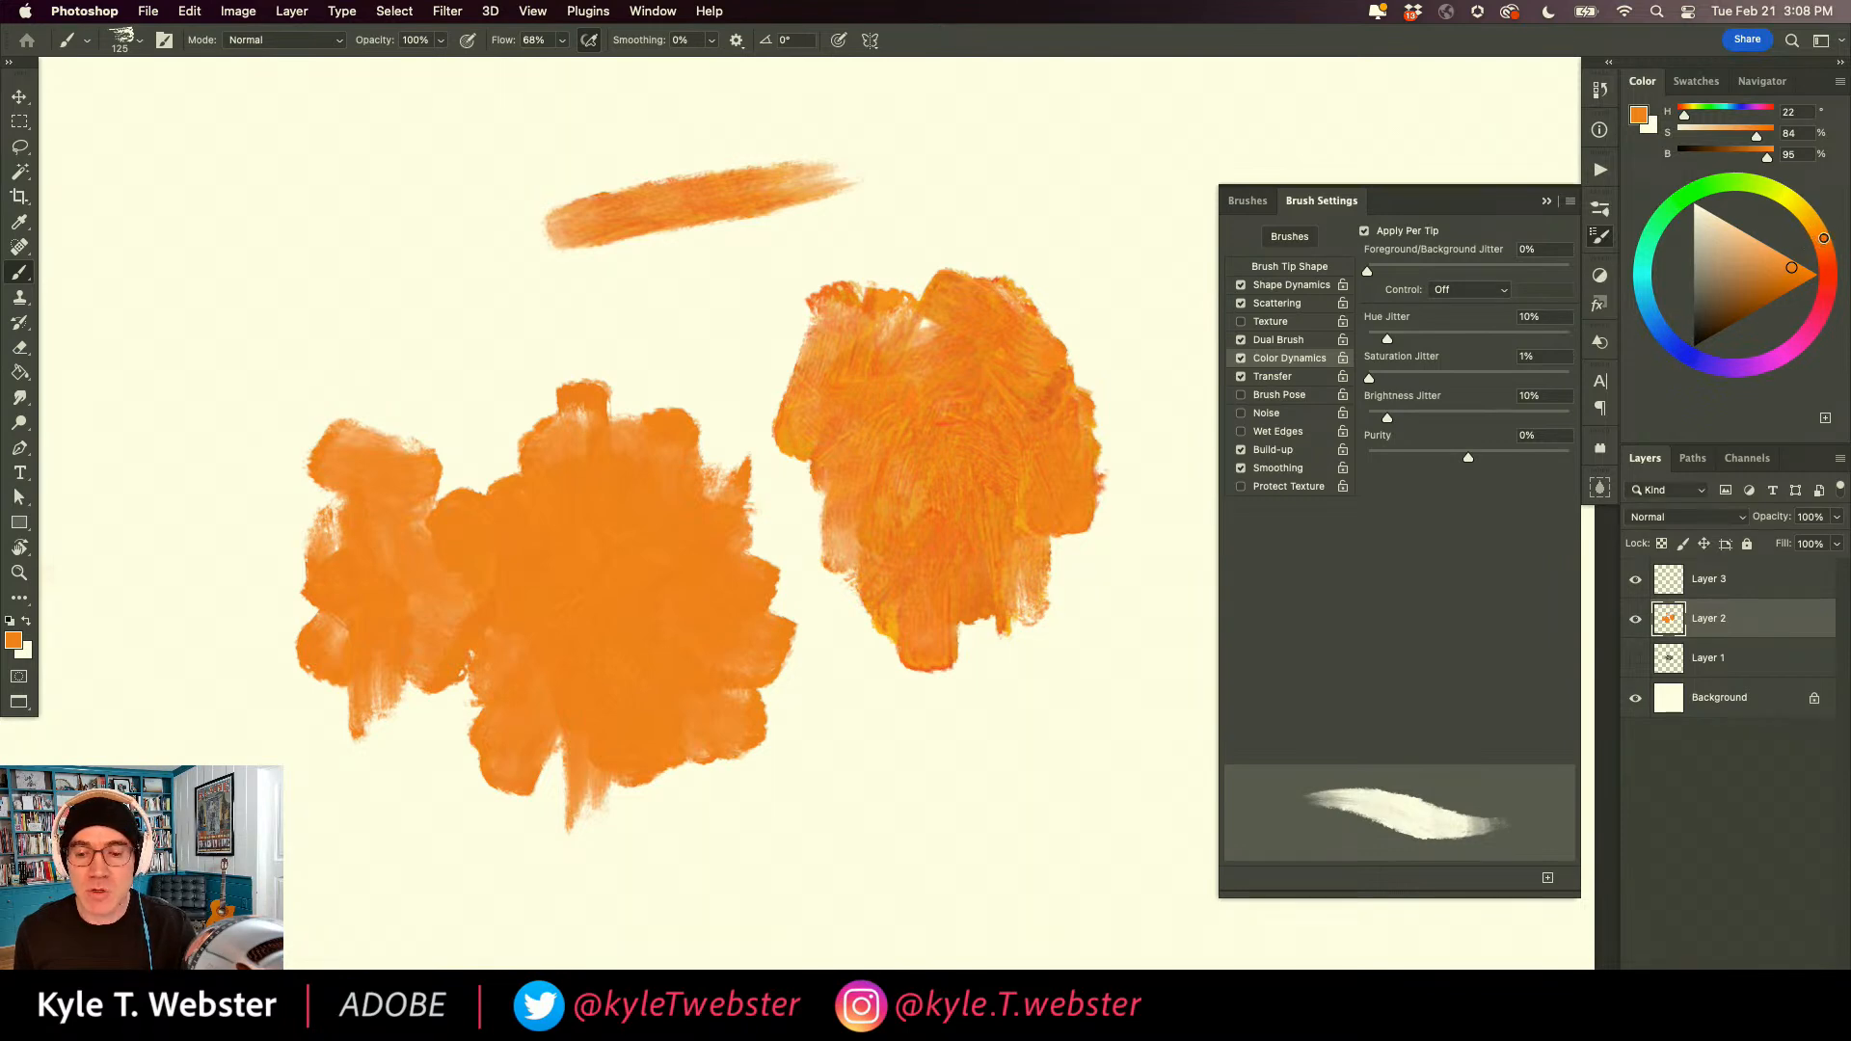
pyautogui.moveTo(1824, 238)
pyautogui.mouseDown()
pyautogui.moveTo(1802, 216)
pyautogui.moveTo(1826, 275)
pyautogui.moveTo(1799, 209)
pyautogui.moveTo(1815, 233)
pyautogui.mouseUp()
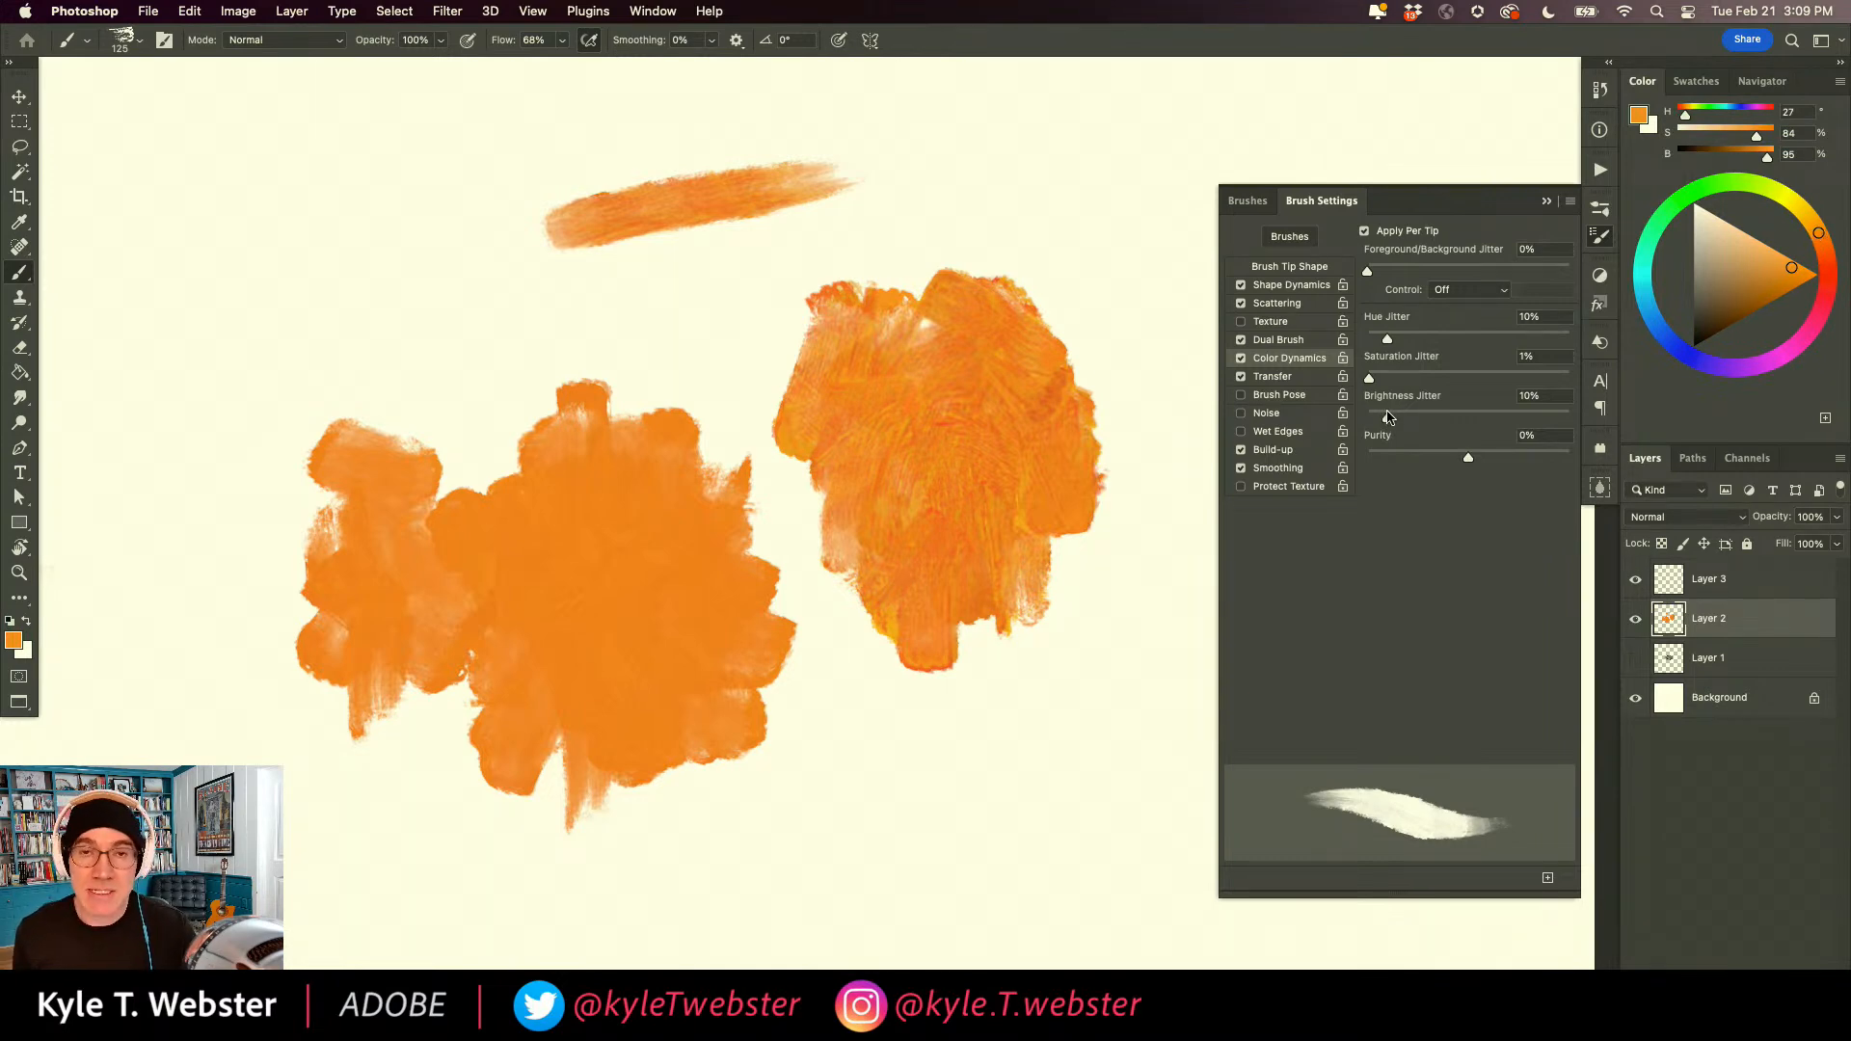
# Set the foreground colour to hue 27, saturation 84 and brightness 88, and paint over the colour-varied patch with it.
pyautogui.moveTo(1791, 271); pyautogui.dragTo(1792, 275)
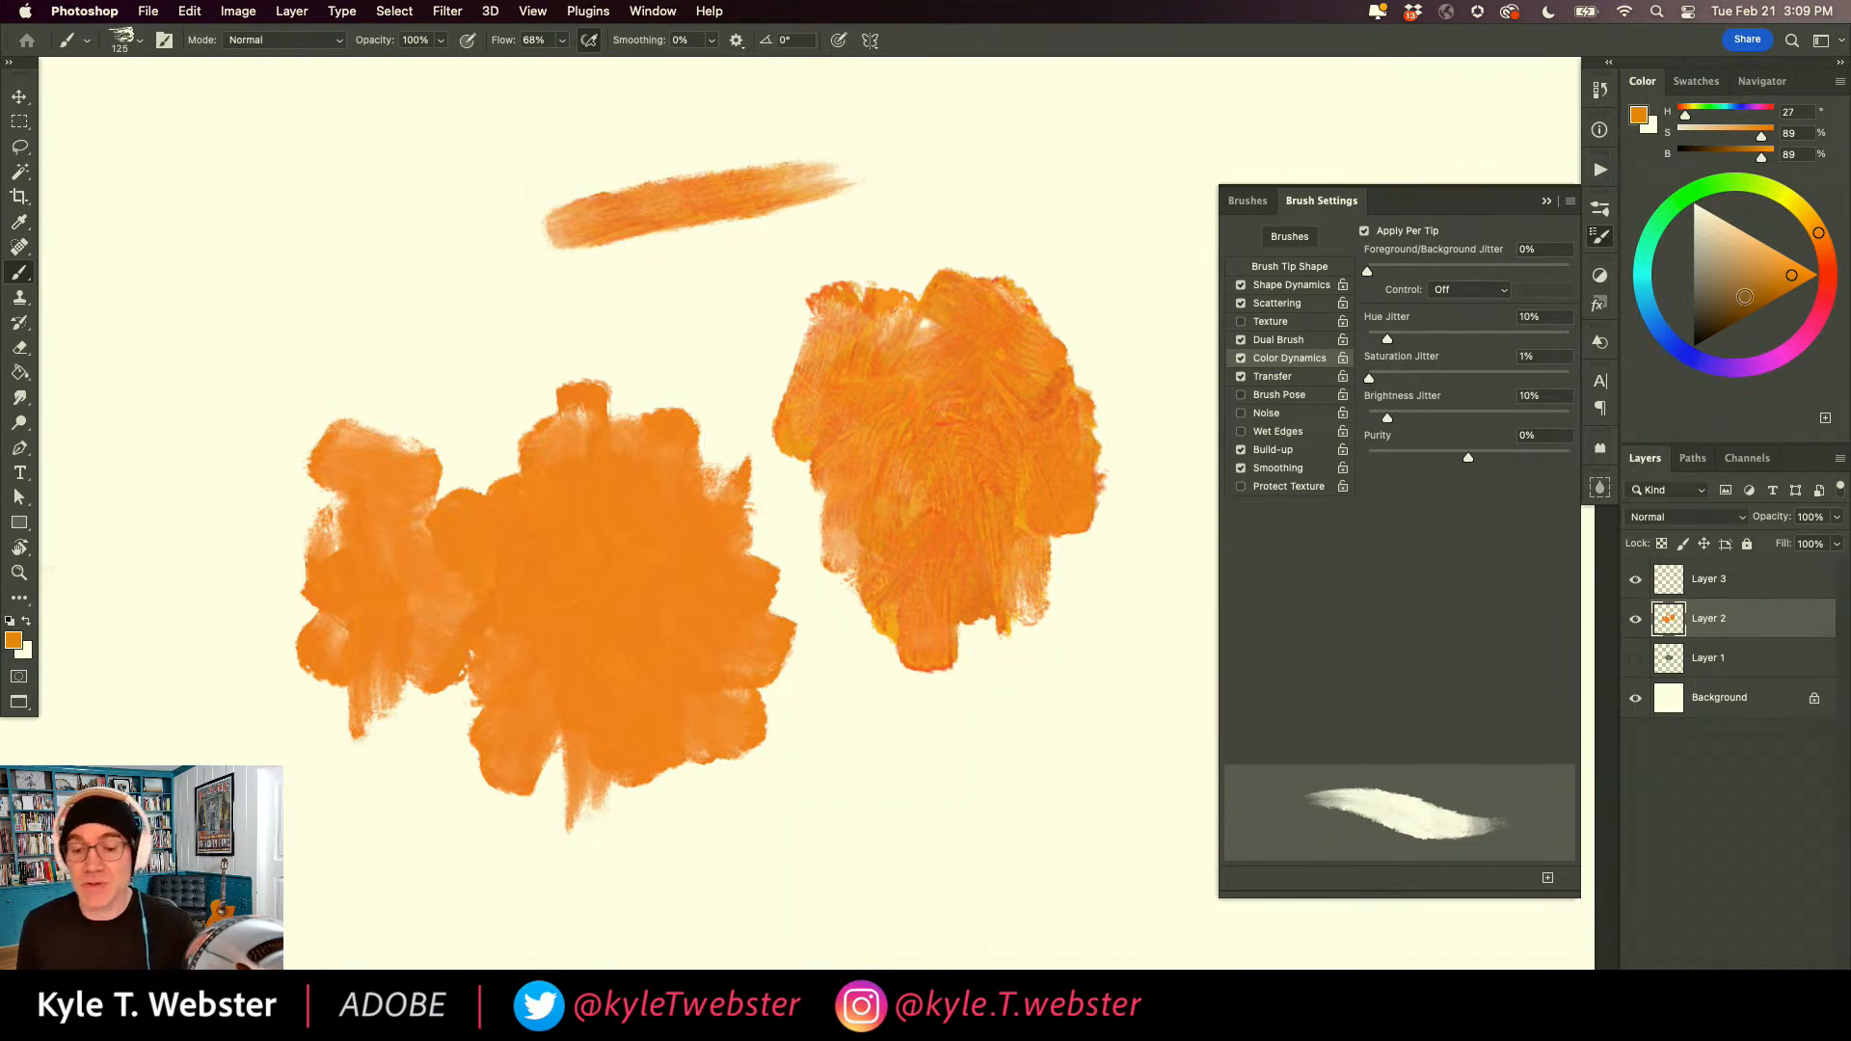
pyautogui.moveTo(1779, 274); pyautogui.dragTo(1785, 275)
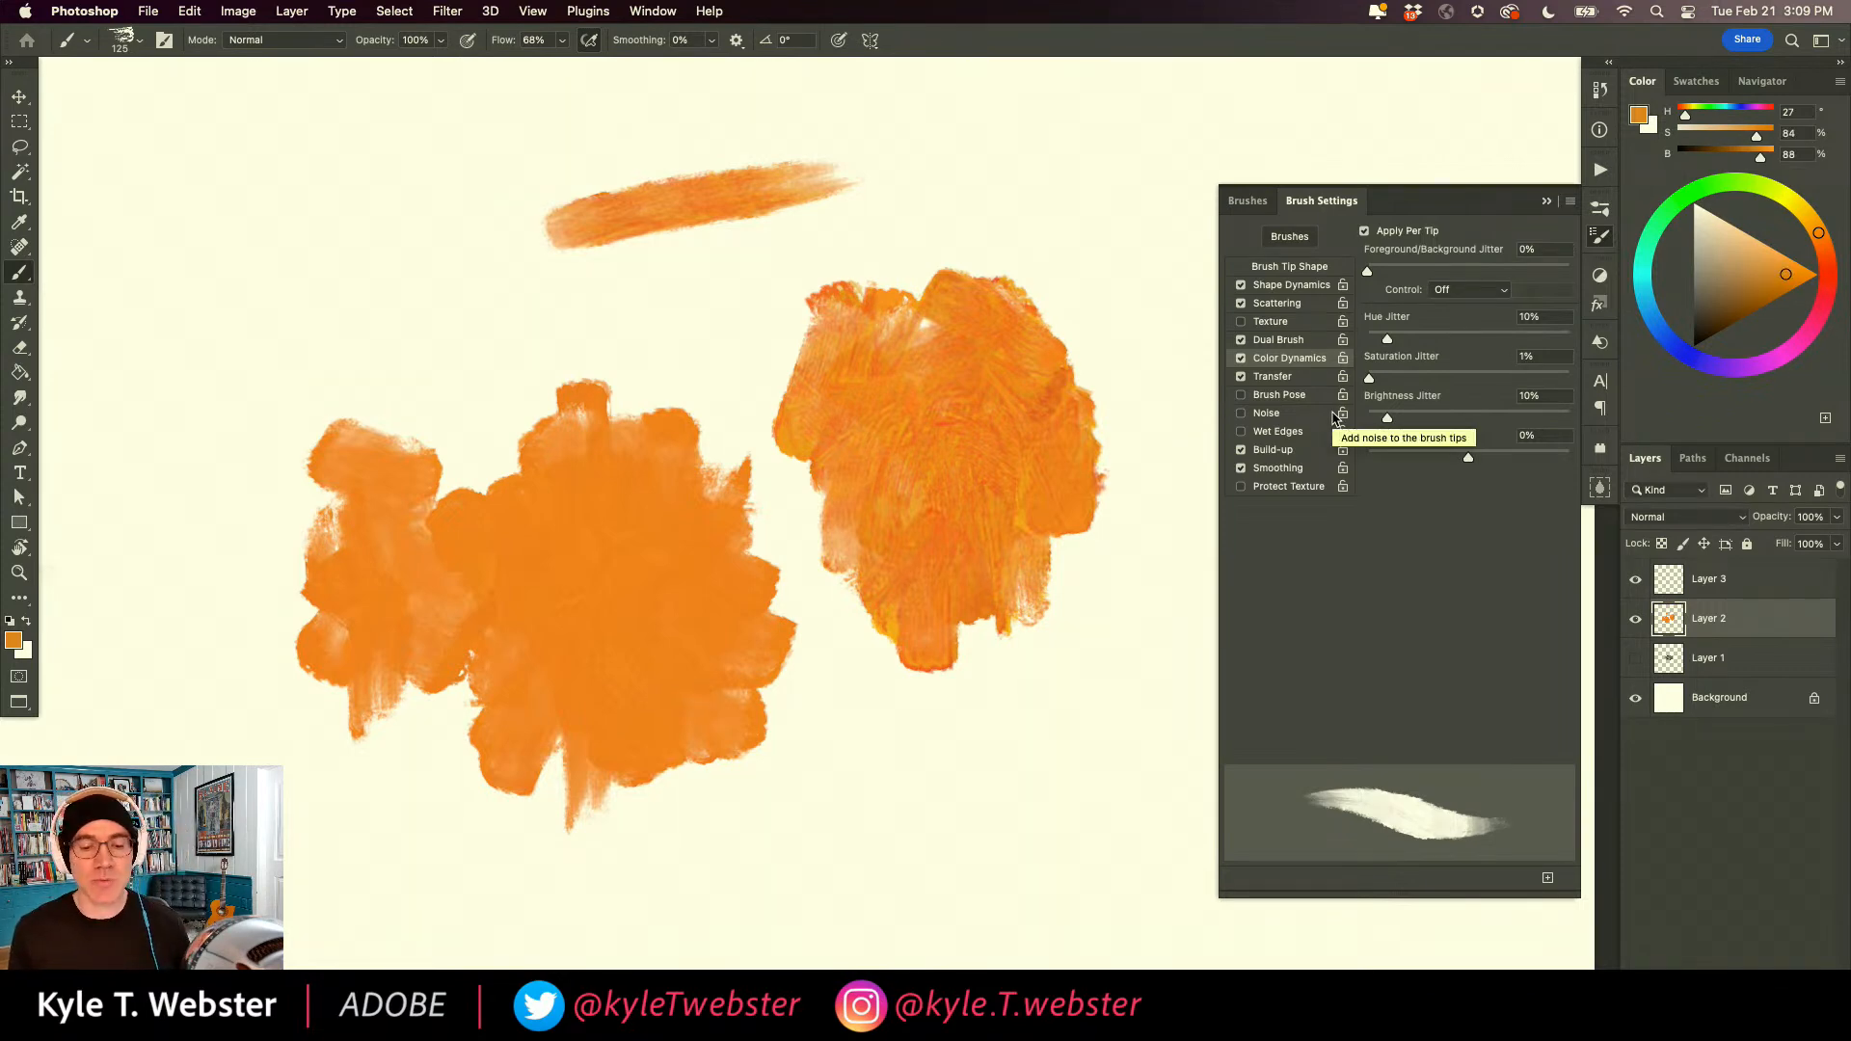
pyautogui.moveTo(887, 356)
pyautogui.mouseDown()
pyautogui.moveTo(929, 281)
pyautogui.moveTo(938, 351)
pyautogui.moveTo(983, 298)
pyautogui.moveTo(1003, 434)
pyautogui.moveTo(880, 517)
pyautogui.moveTo(809, 414)
pyautogui.moveTo(872, 470)
pyautogui.moveTo(835, 375)
pyautogui.moveTo(909, 475)
pyautogui.moveTo(1066, 396)
pyautogui.moveTo(947, 568)
pyautogui.moveTo(950, 396)
pyautogui.moveTo(992, 338)
pyautogui.moveTo(1058, 347)
pyautogui.moveTo(1092, 315)
pyautogui.mouseUp()
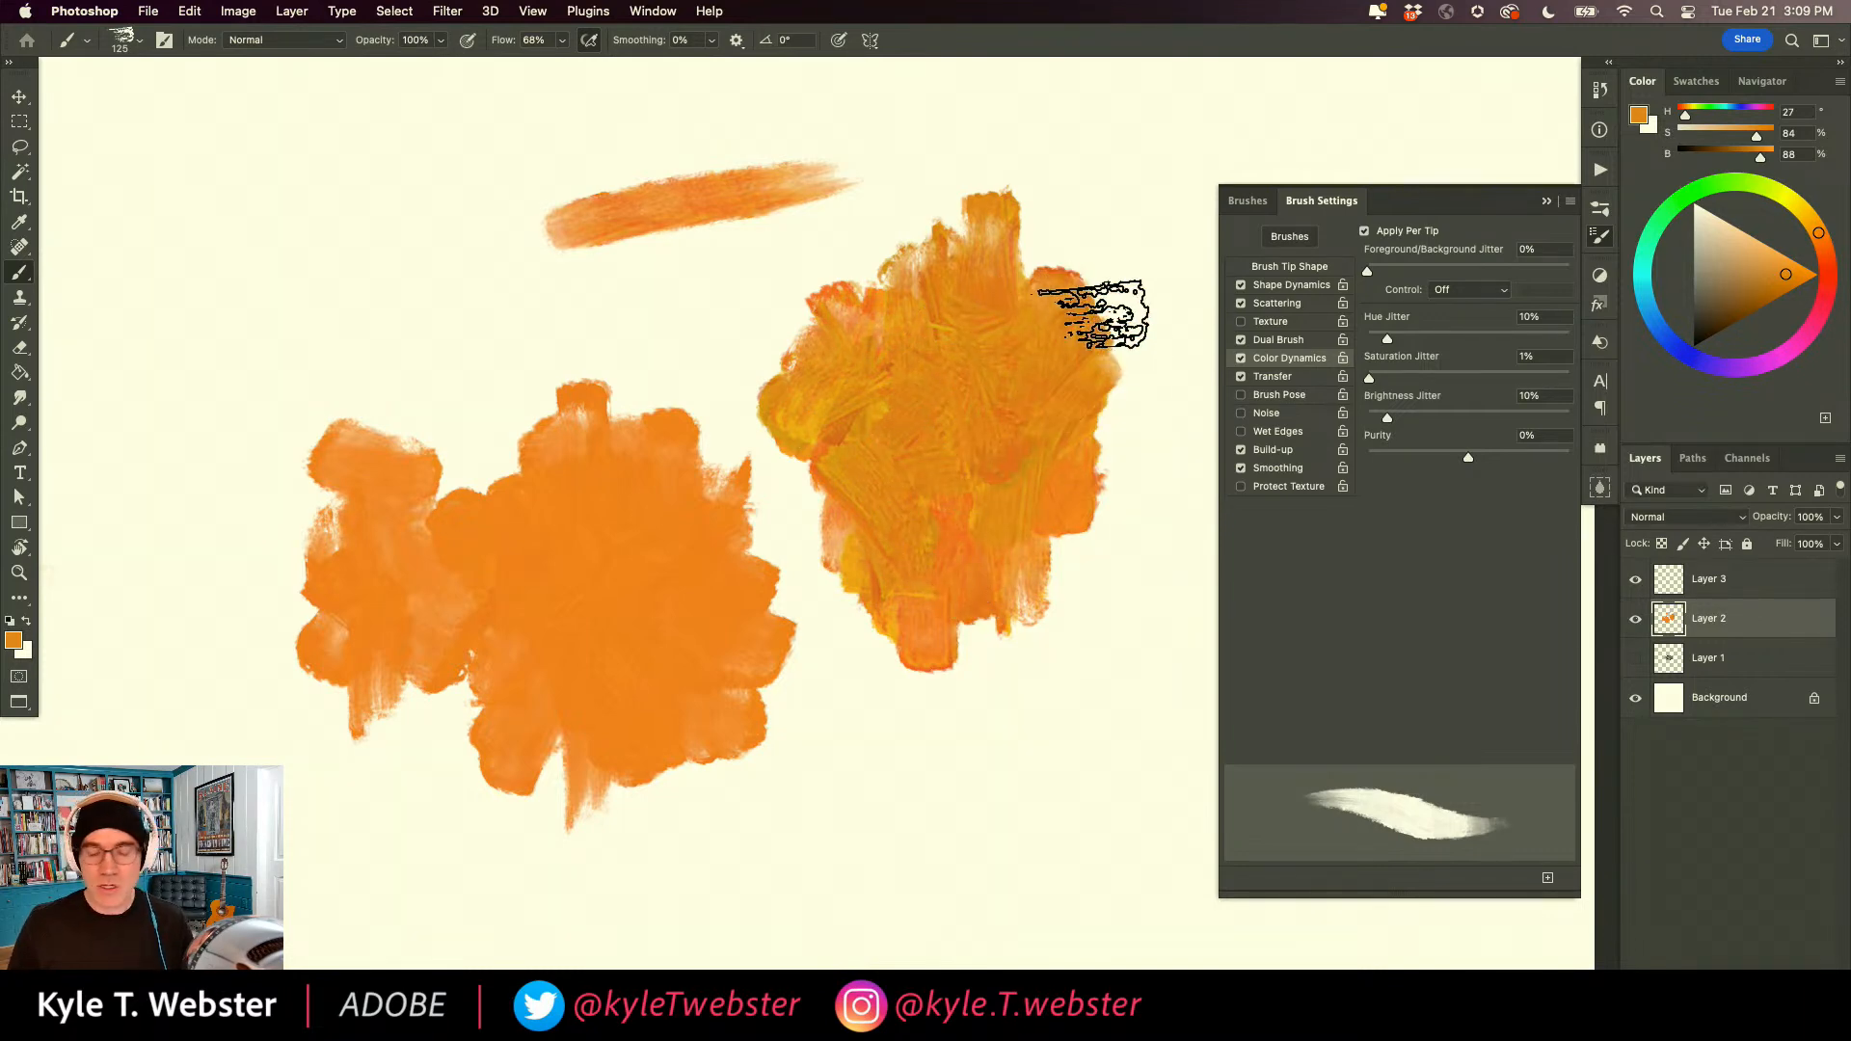
# Outline several colour shapes inside the colour-varied patch with the Lasso tool, clearing the selections each time.
pyautogui.scroll(5, 1003, 376)
pyautogui.press('l')
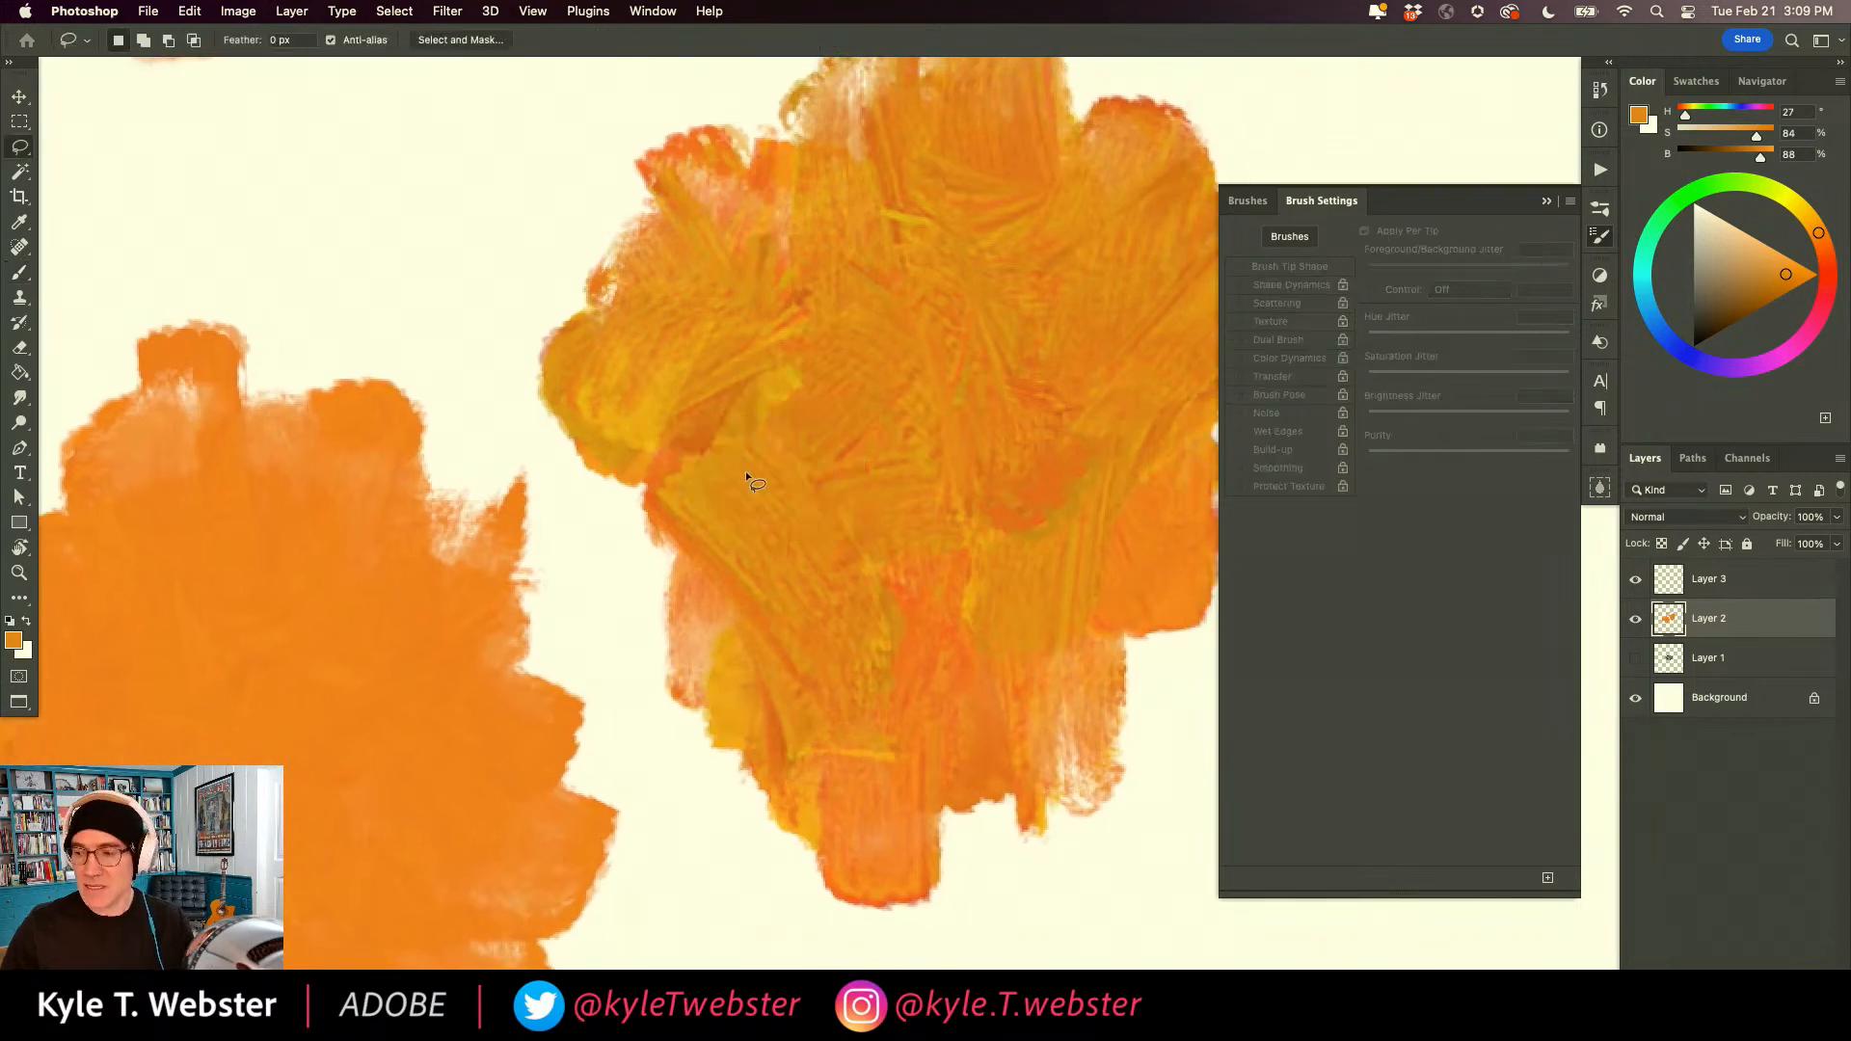
pyautogui.moveTo(938, 223)
pyautogui.mouseDown()
pyautogui.moveTo(882, 231)
pyautogui.moveTo(921, 259)
pyautogui.moveTo(974, 371)
pyautogui.moveTo(1058, 369)
pyautogui.moveTo(1022, 202)
pyautogui.moveTo(959, 226)
pyautogui.moveTo(964, 252)
pyautogui.mouseUp()
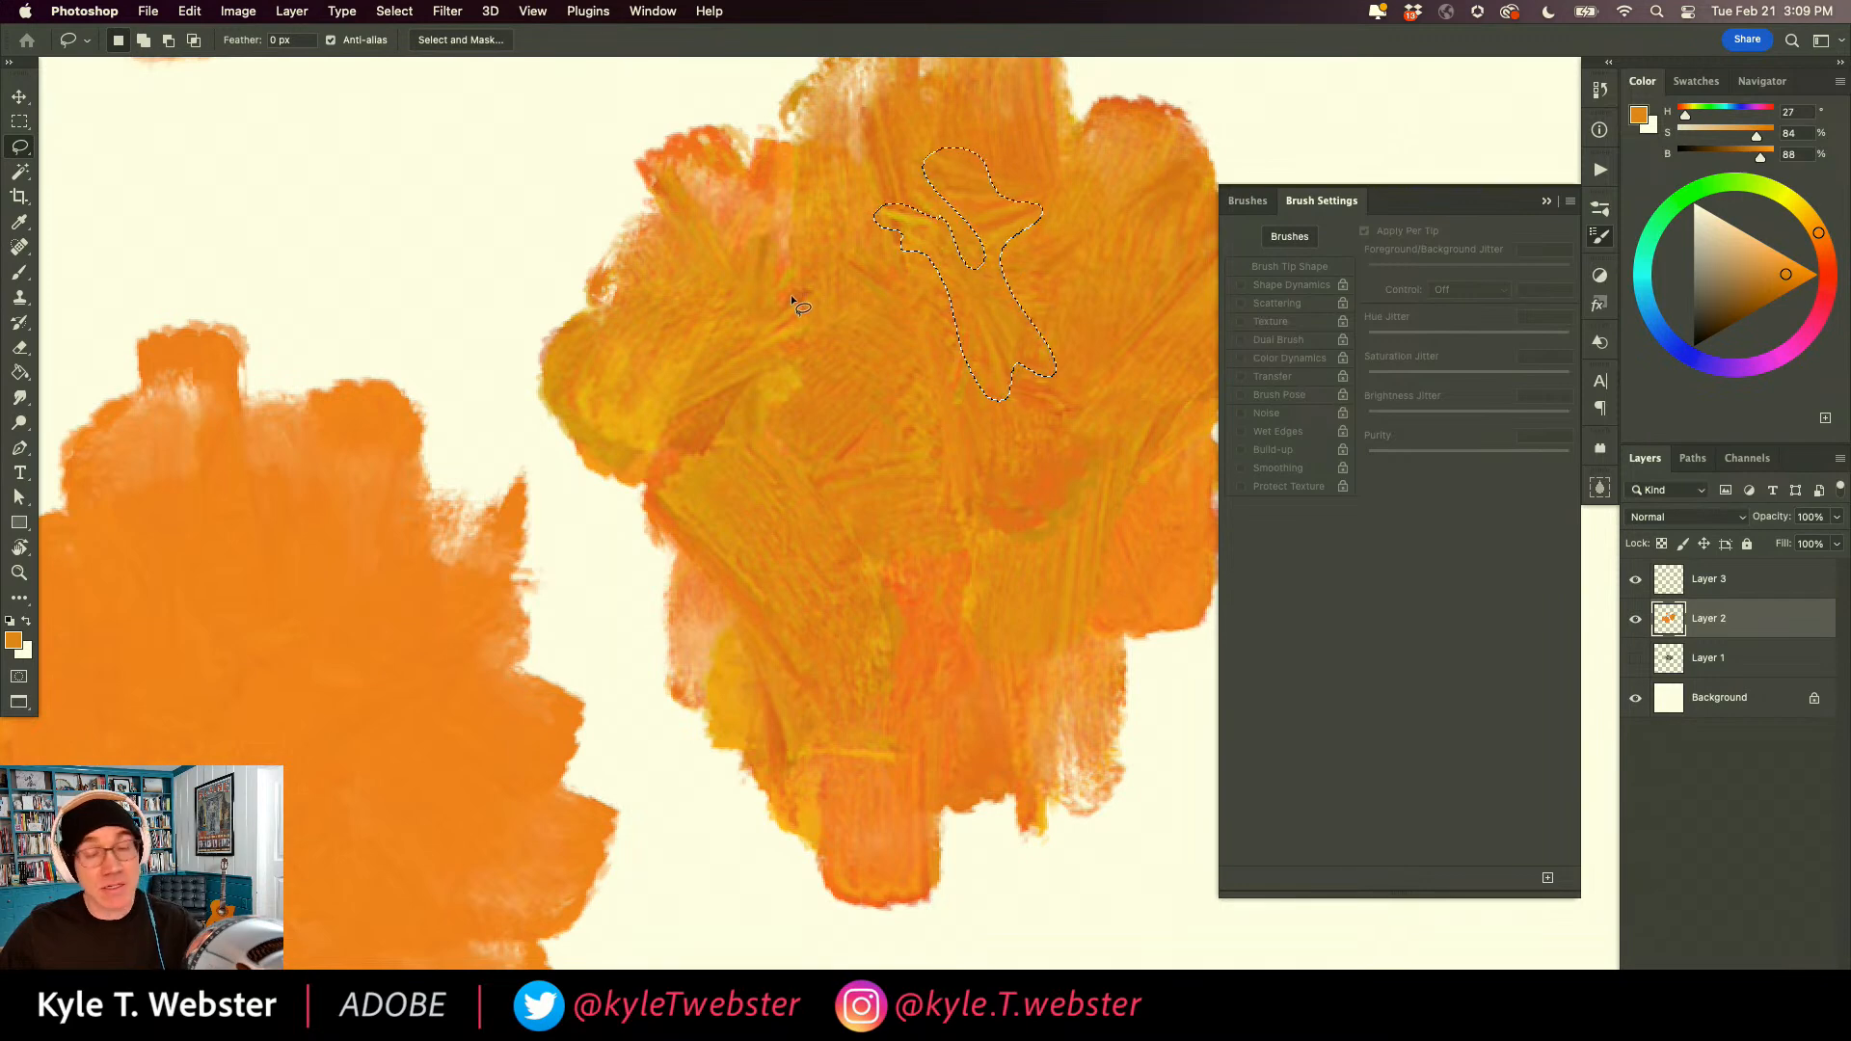
pyautogui.moveTo(688, 420)
pyautogui.mouseDown()
pyautogui.moveTo(809, 340)
pyautogui.moveTo(794, 339)
pyautogui.moveTo(813, 312)
pyautogui.moveTo(753, 342)
pyautogui.moveTo(813, 294)
pyautogui.moveTo(767, 318)
pyautogui.moveTo(796, 256)
pyautogui.moveTo(714, 325)
pyautogui.moveTo(728, 275)
pyautogui.moveTo(658, 426)
pyautogui.mouseUp()
pyautogui.press('super+d')
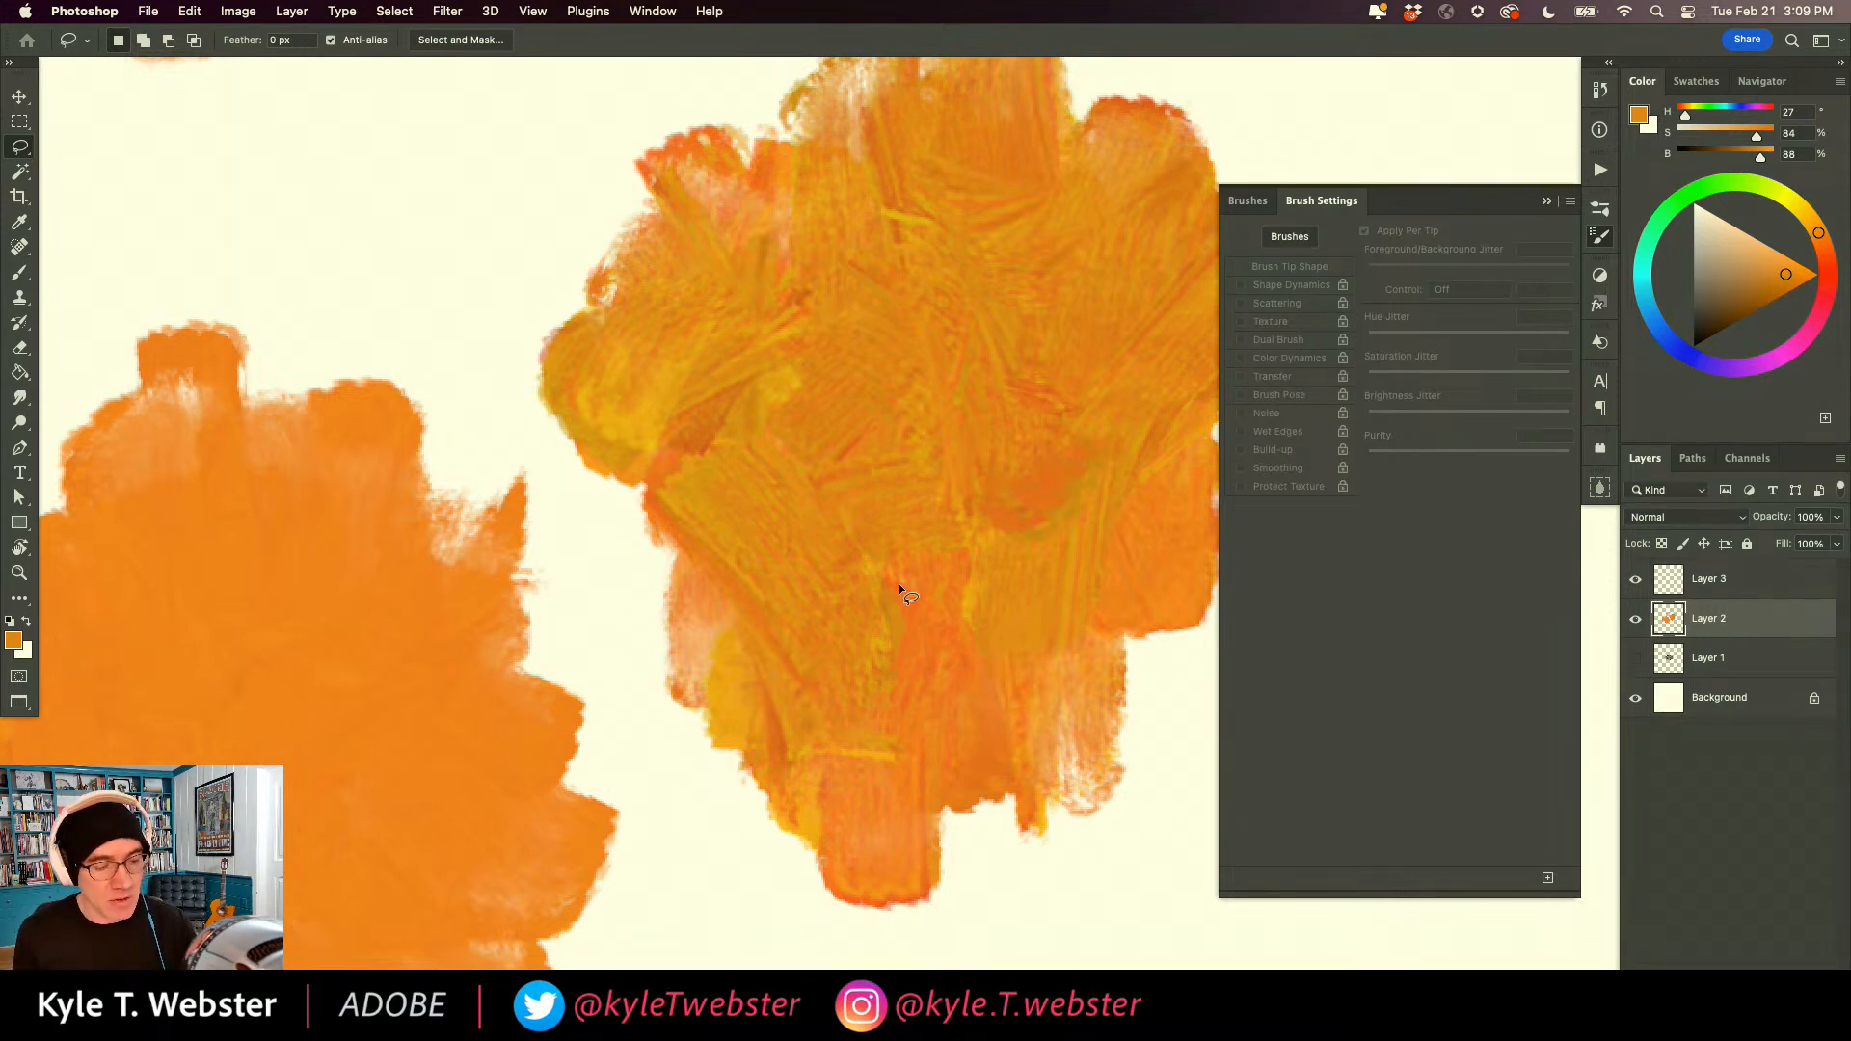
pyautogui.moveTo(898, 584)
pyautogui.mouseDown()
pyautogui.moveTo(830, 528)
pyautogui.moveTo(868, 588)
pyautogui.moveTo(866, 672)
pyautogui.mouseUp()
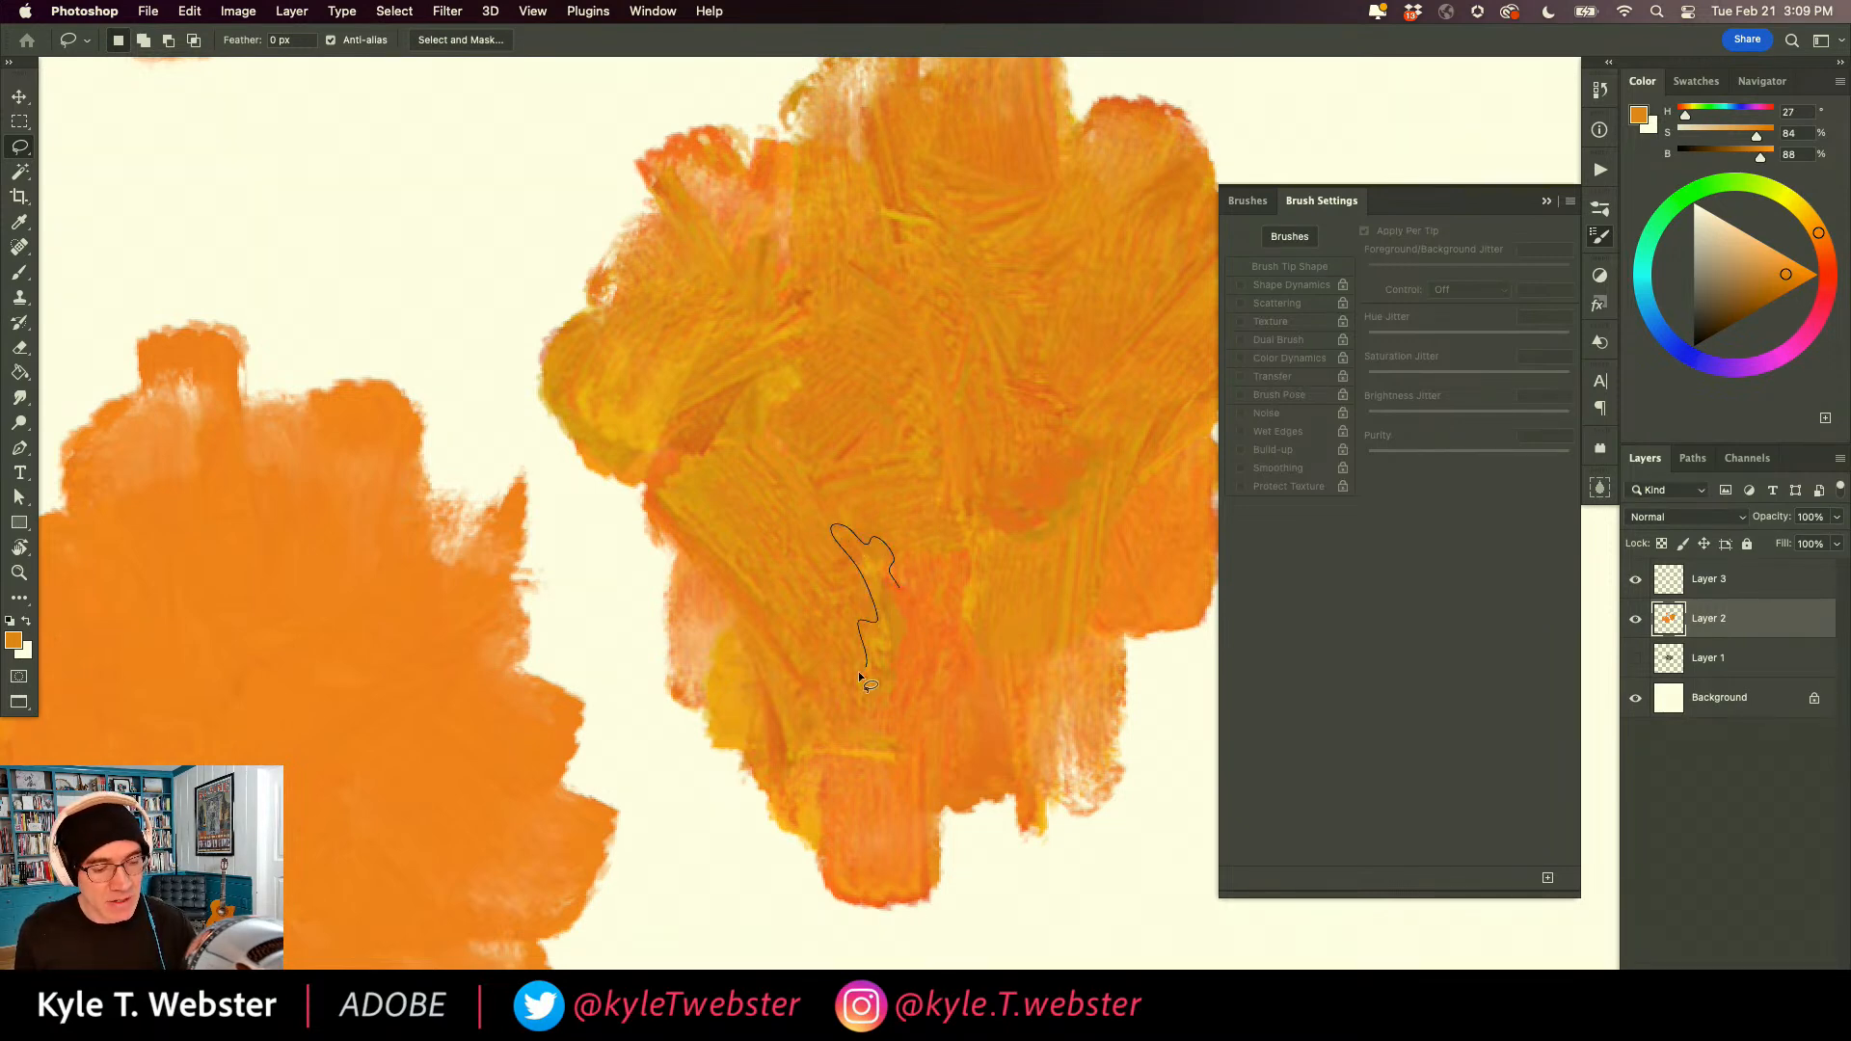
pyautogui.moveTo(831, 740)
pyautogui.mouseDown()
pyautogui.moveTo(783, 648)
pyautogui.moveTo(759, 663)
pyautogui.moveTo(776, 761)
pyautogui.moveTo(916, 769)
pyautogui.moveTo(886, 735)
pyautogui.moveTo(891, 688)
pyautogui.moveTo(925, 657)
pyautogui.moveTo(895, 579)
pyautogui.mouseUp()
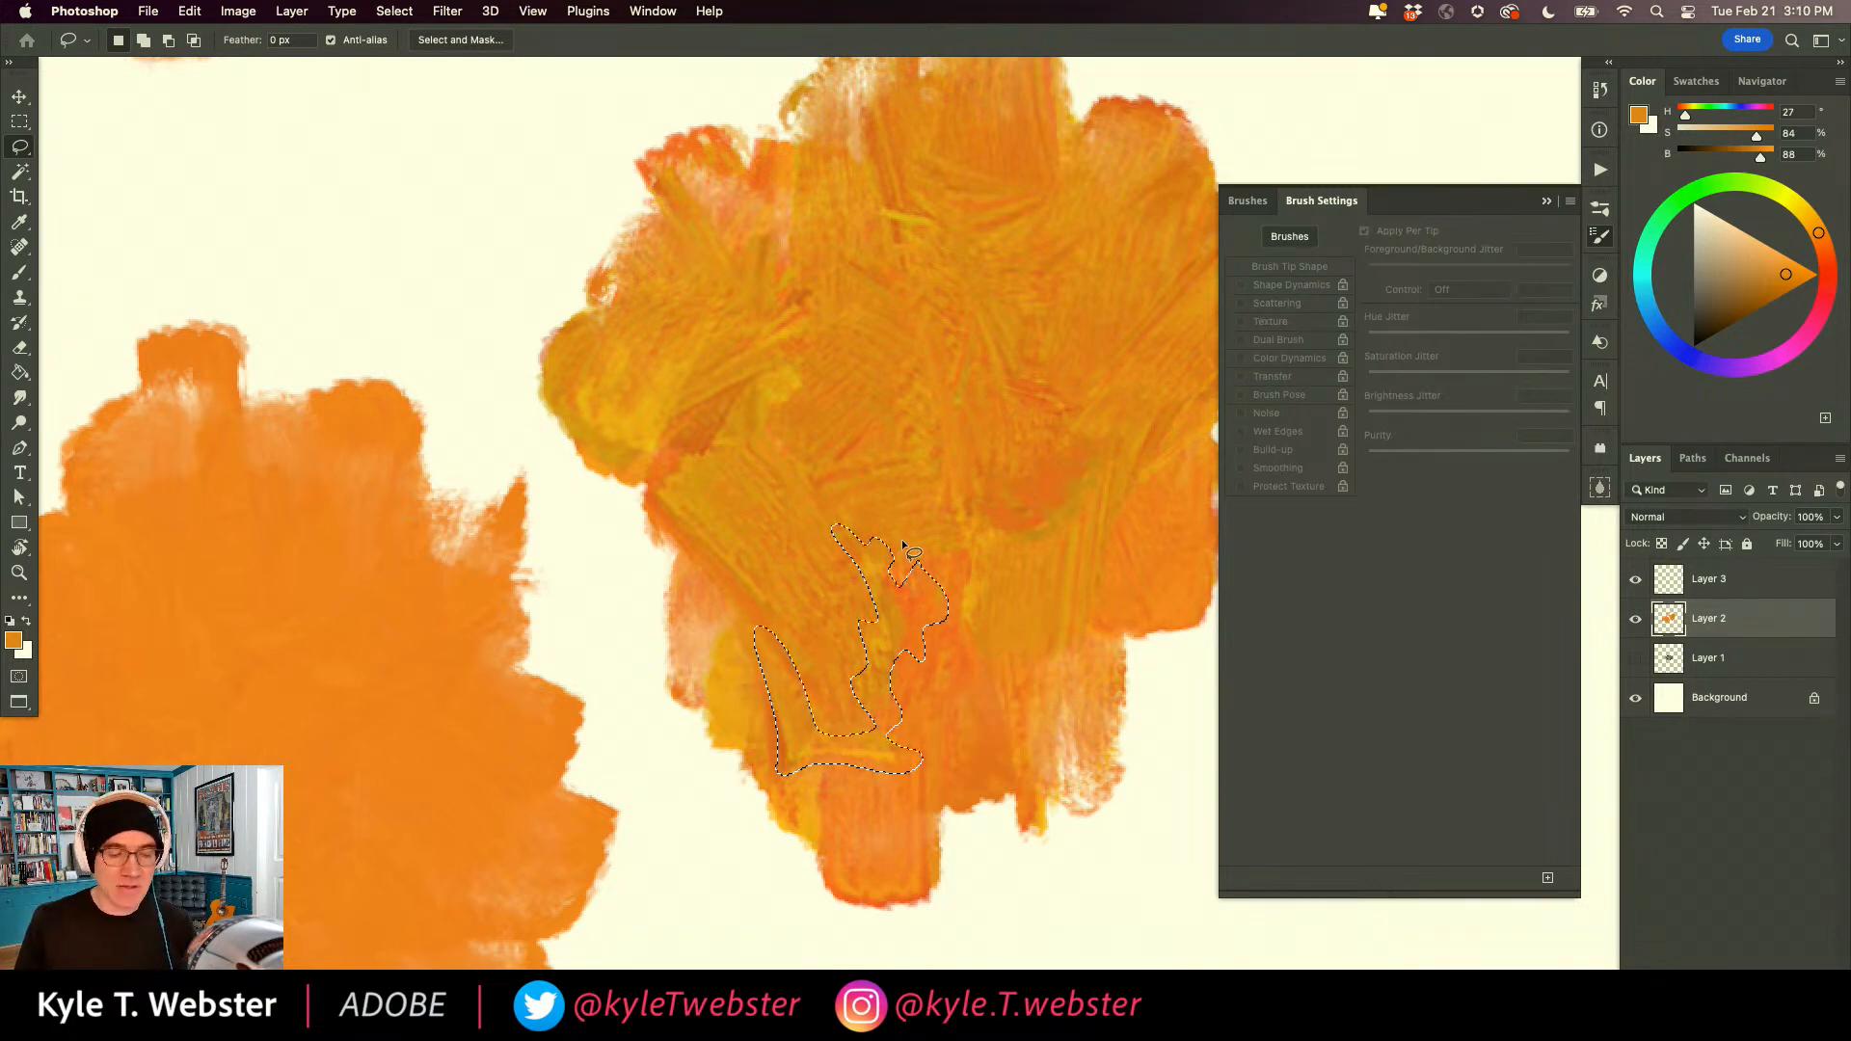
pyautogui.press('super+d')
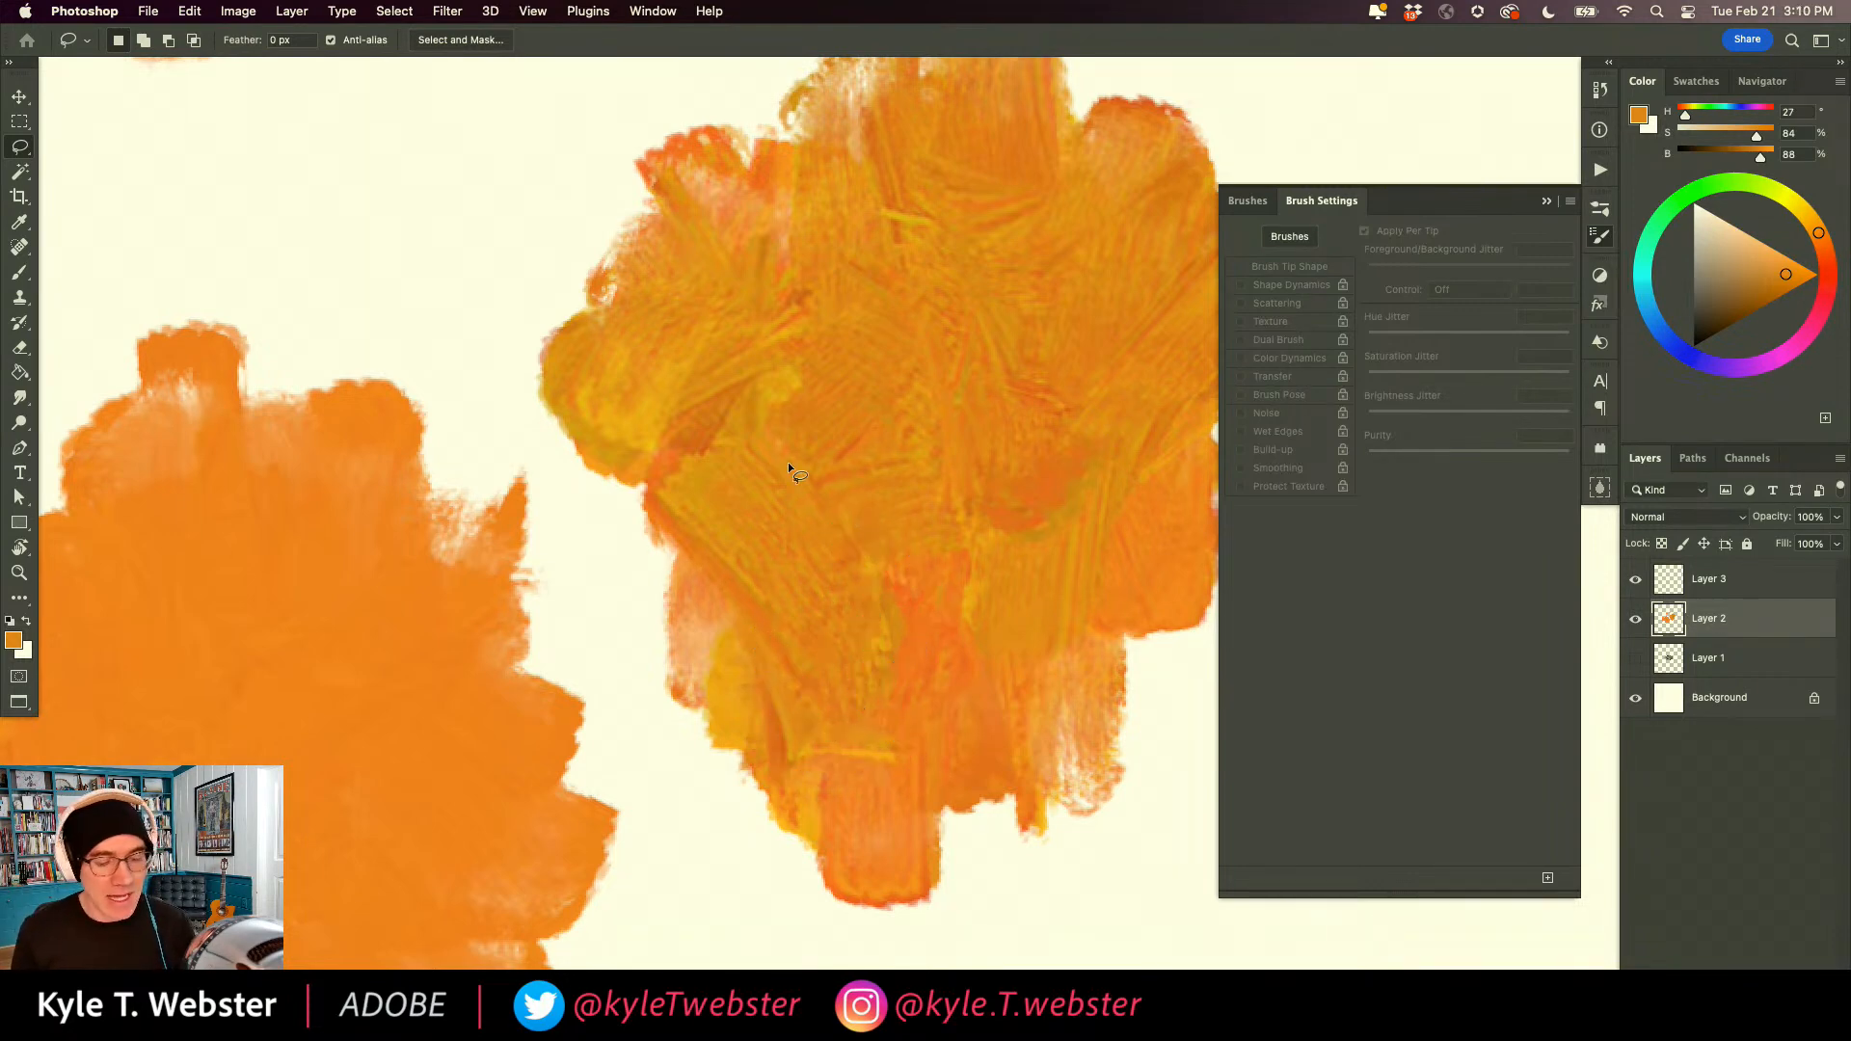
# Set the brush's hue jitter to 0% and brightness jitter to 8%, and paint a tall patch right of the colour-varied one.
pyautogui.keyDown('alt'); pyautogui.click(788, 678); pyautogui.keyUp('alt')
pyautogui.moveTo(794, 577); pyautogui.dragTo(824, 535)
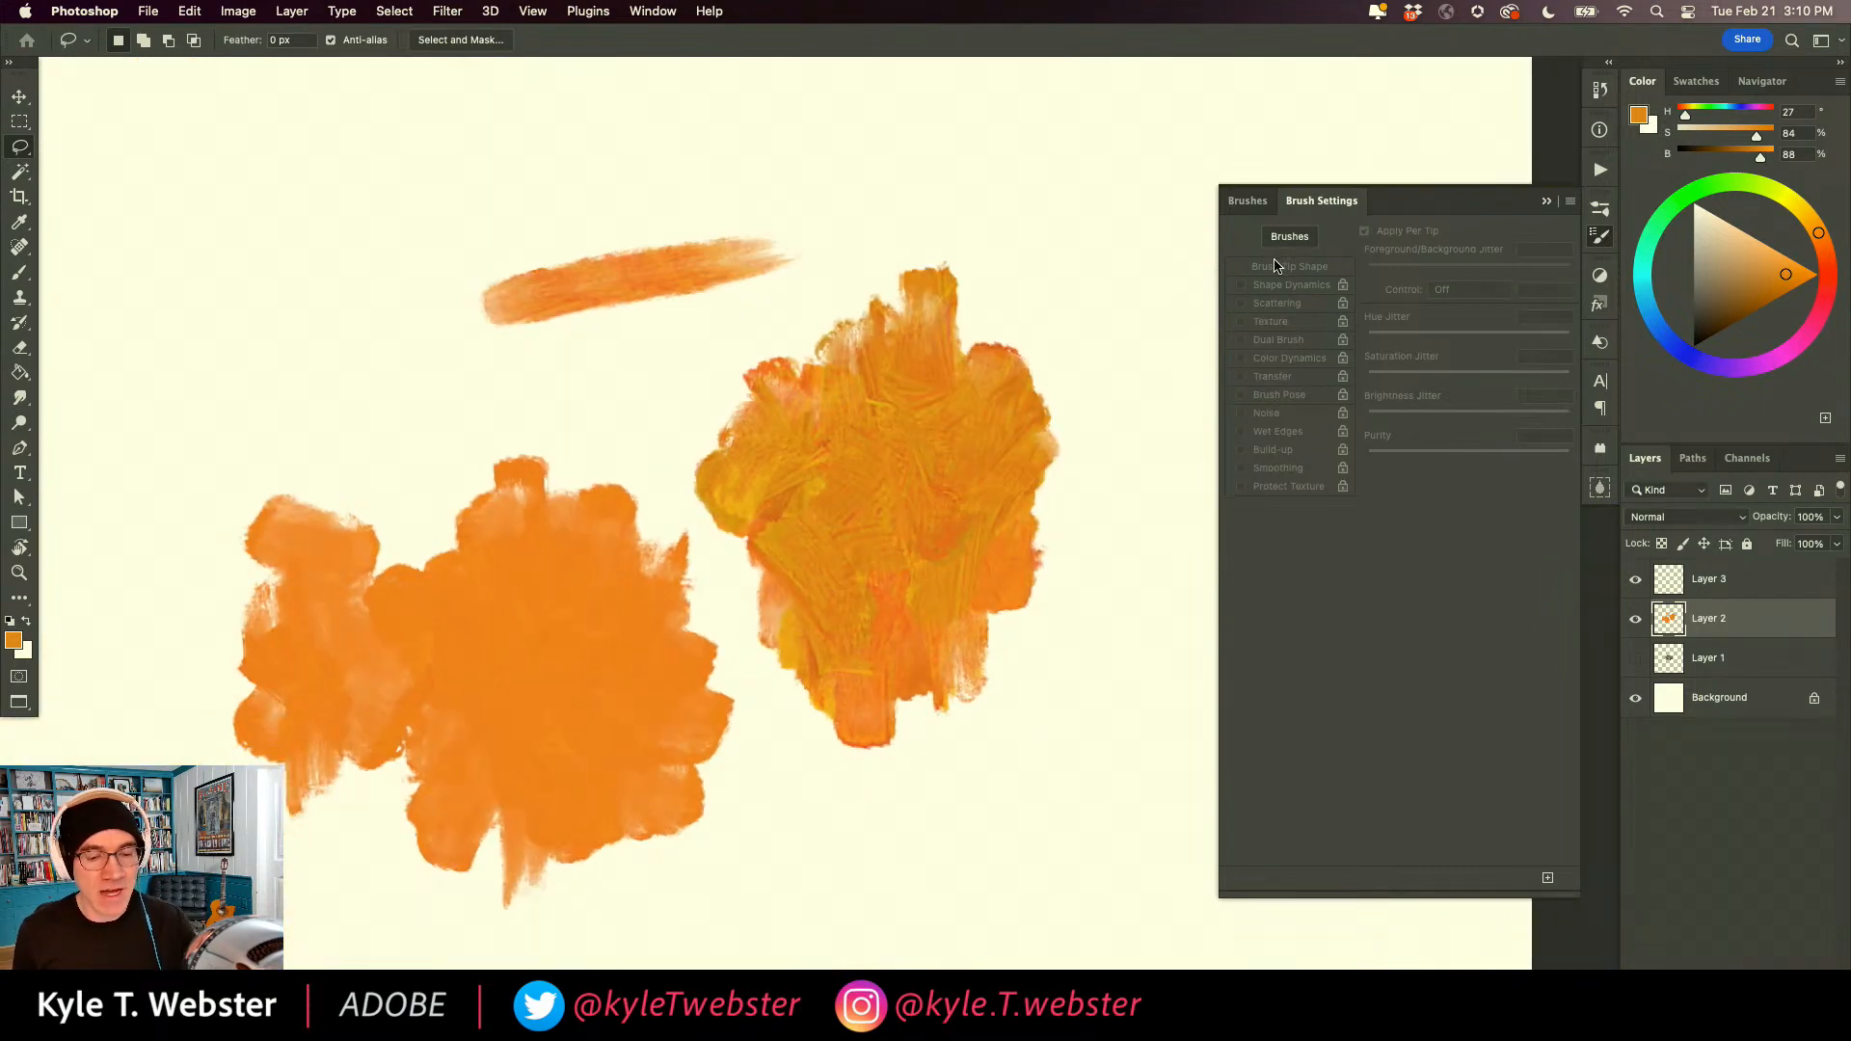
pyautogui.press('b')
pyautogui.moveTo(1384, 340); pyautogui.dragTo(1342, 344)
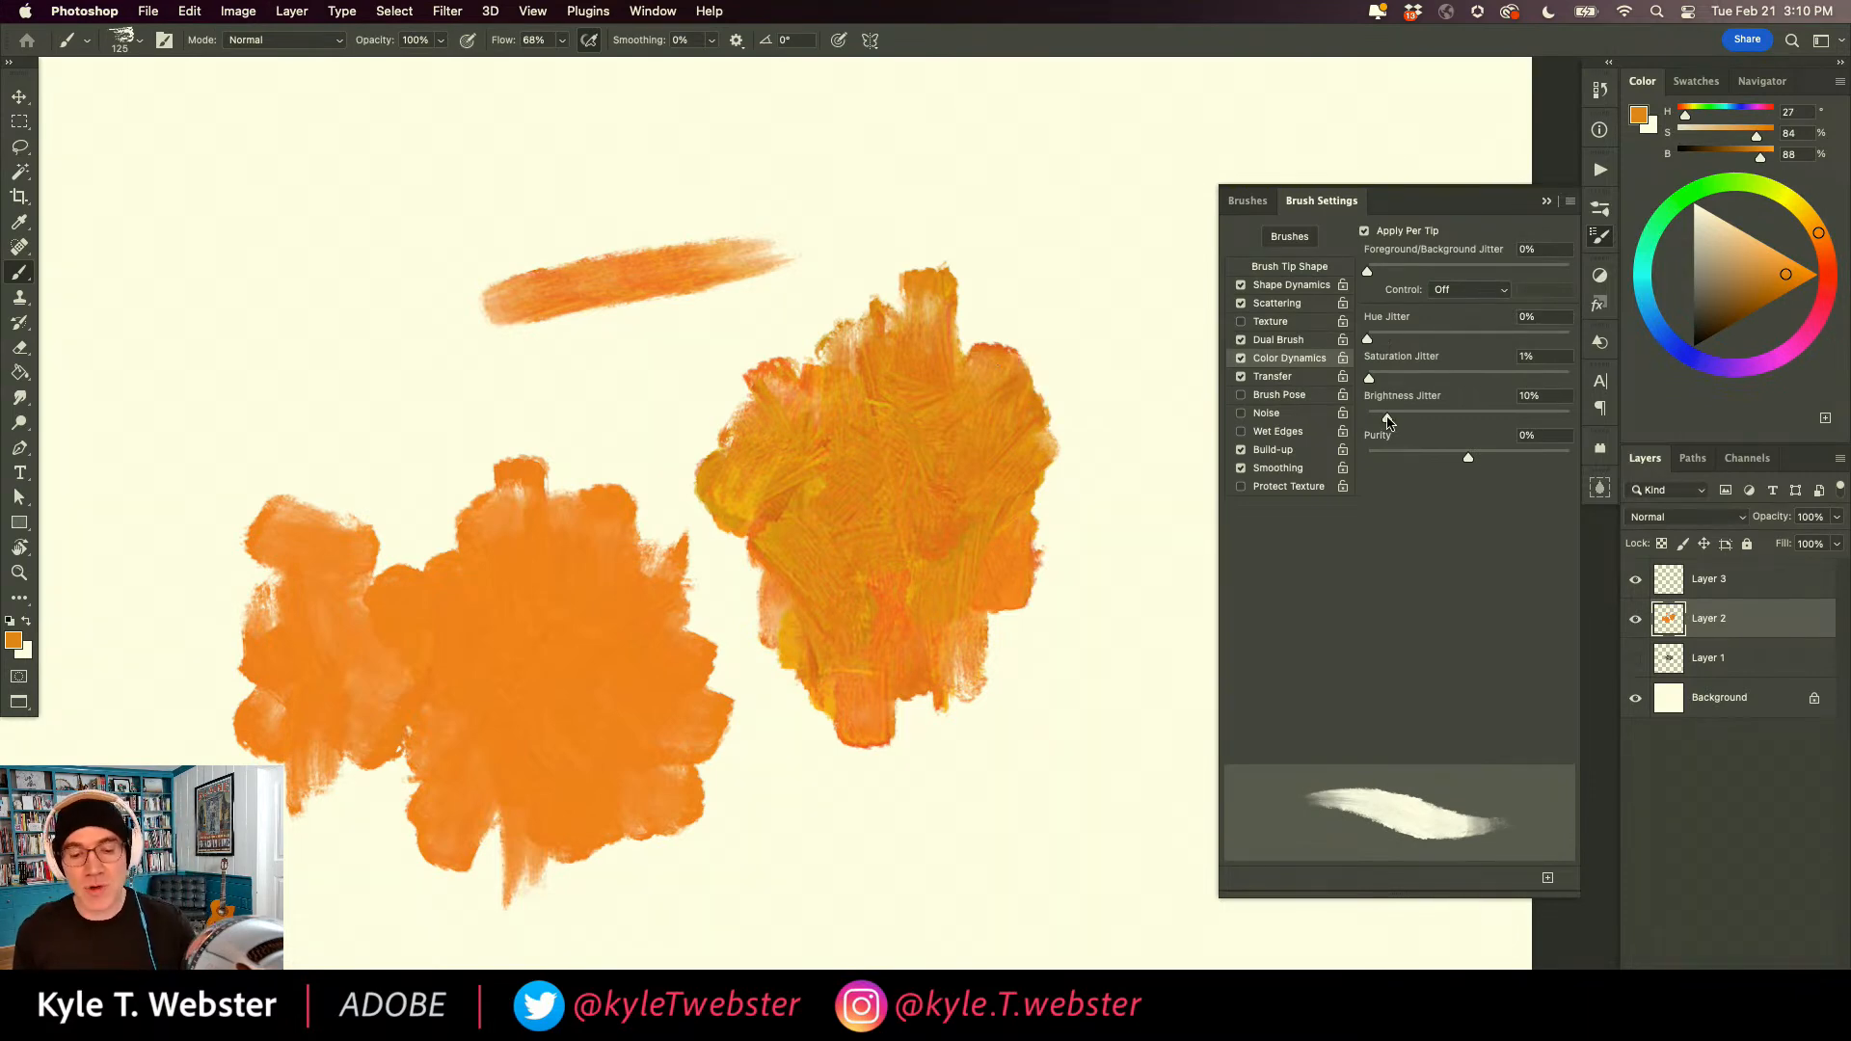
pyautogui.press('space')
pyautogui.moveTo(867, 561); pyautogui.dragTo(725, 396)
pyautogui.moveTo(1082, 587)
pyautogui.mouseDown()
pyautogui.moveTo(1002, 752)
pyautogui.moveTo(994, 619)
pyautogui.moveTo(1076, 540)
pyautogui.moveTo(957, 618)
pyautogui.moveTo(978, 643)
pyautogui.moveTo(924, 675)
pyautogui.moveTo(904, 764)
pyautogui.moveTo(967, 714)
pyautogui.moveTo(1018, 821)
pyautogui.moveTo(1091, 663)
pyautogui.moveTo(1060, 791)
pyautogui.moveTo(1108, 600)
pyautogui.moveTo(1050, 601)
pyautogui.moveTo(1025, 524)
pyautogui.moveTo(1062, 466)
pyautogui.moveTo(1006, 504)
pyautogui.moveTo(960, 580)
pyautogui.moveTo(974, 476)
pyautogui.moveTo(982, 518)
pyautogui.moveTo(1023, 404)
pyautogui.moveTo(1061, 386)
pyautogui.moveTo(1084, 399)
pyautogui.moveTo(993, 368)
pyautogui.moveTo(942, 485)
pyautogui.moveTo(982, 557)
pyautogui.moveTo(913, 566)
pyautogui.moveTo(888, 648)
pyautogui.moveTo(871, 729)
pyautogui.moveTo(931, 710)
pyautogui.moveTo(896, 816)
pyautogui.moveTo(1009, 574)
pyautogui.moveTo(929, 817)
pyautogui.moveTo(918, 754)
pyautogui.moveTo(878, 801)
pyautogui.mouseUp()
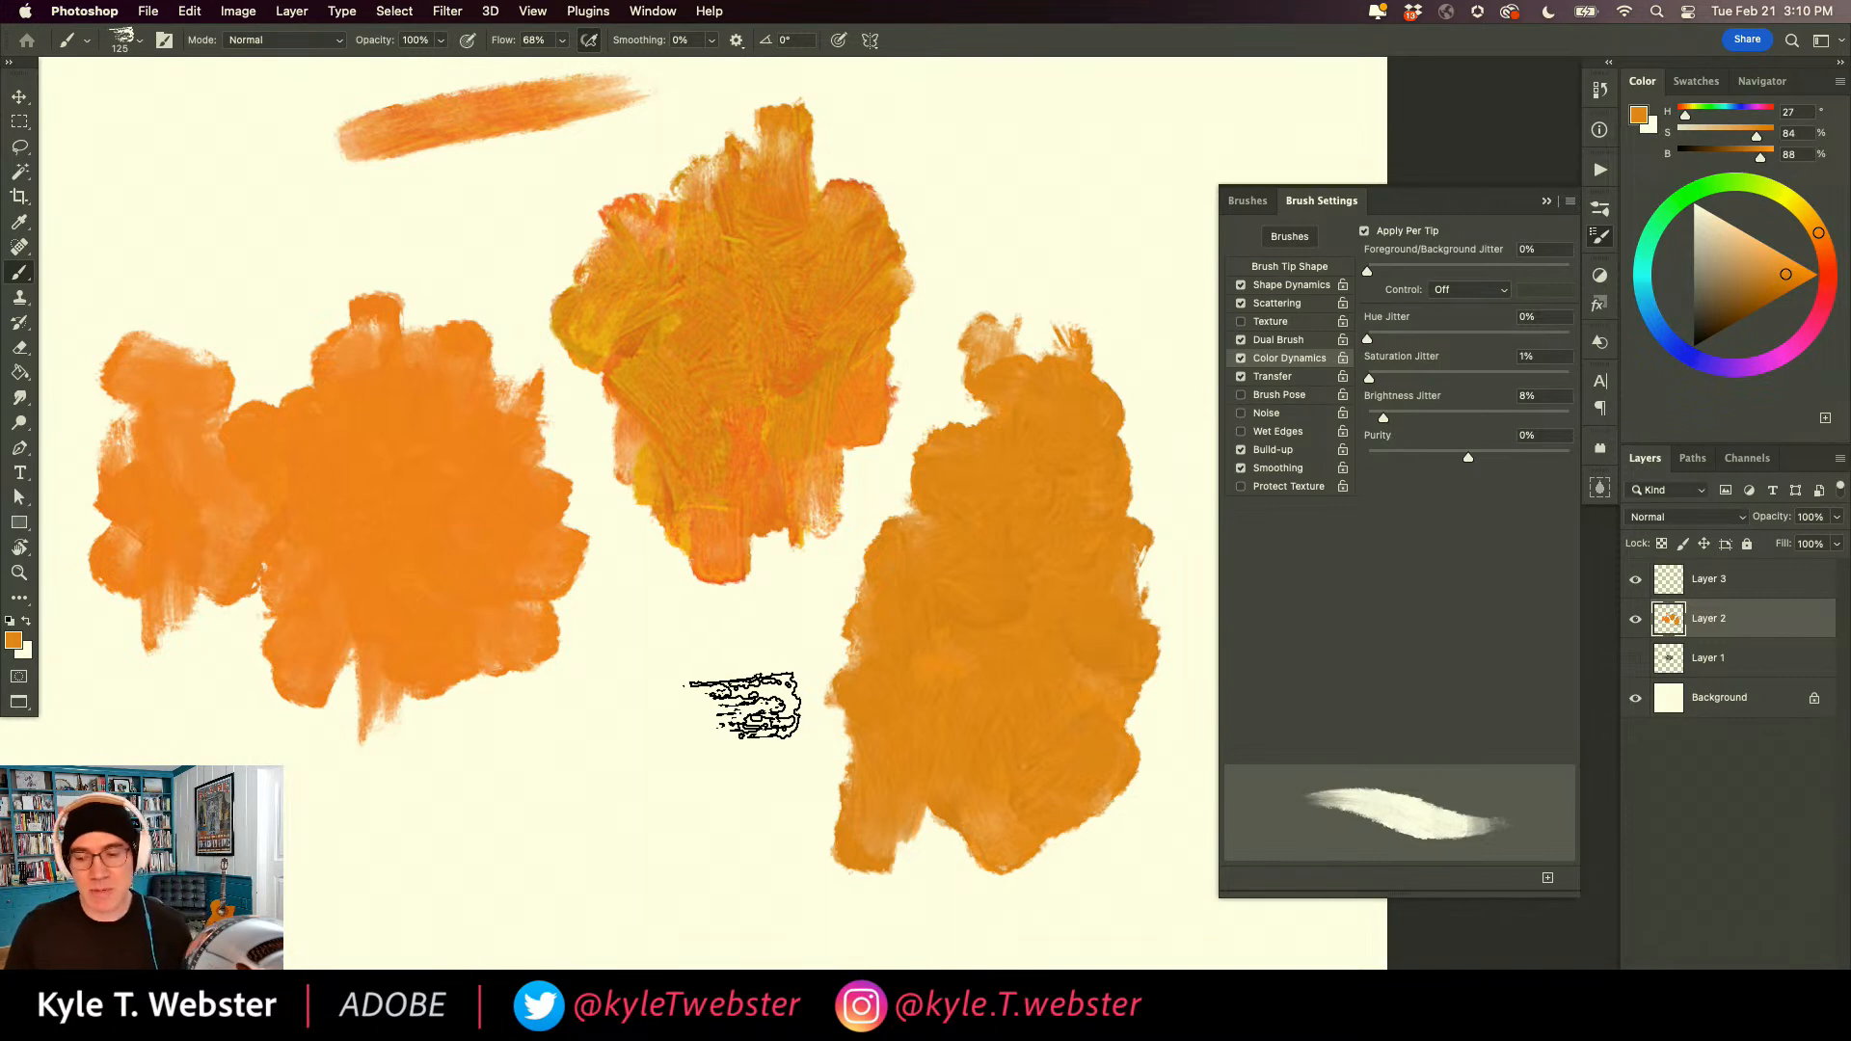
# Set hue jitter to 2% and brightness jitter to 12%, and paint a smaller patch in the empty area below the colour-varied one.
pyautogui.moveTo(598, 734); pyautogui.dragTo(688, 641)
pyautogui.keyDown('alt'); pyautogui.click(686, 656); pyautogui.keyUp('alt')
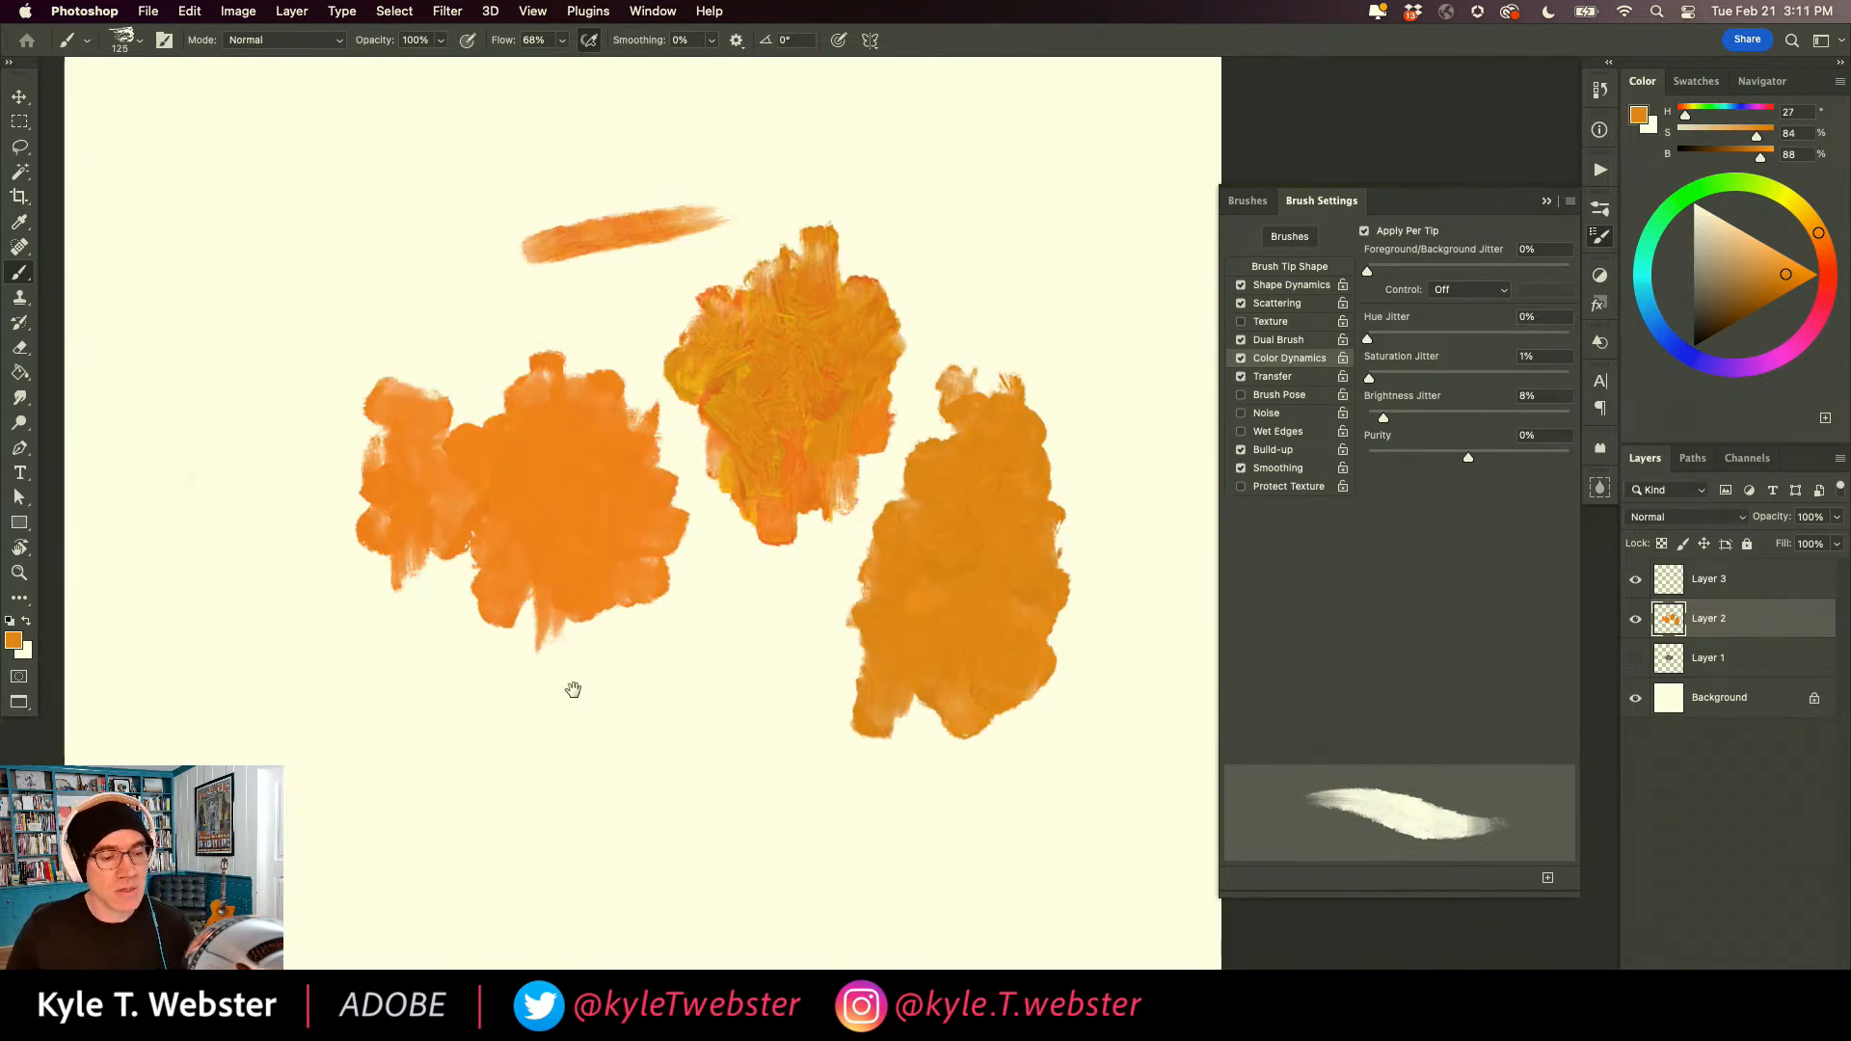
pyautogui.moveTo(585, 687); pyautogui.dragTo(673, 611)
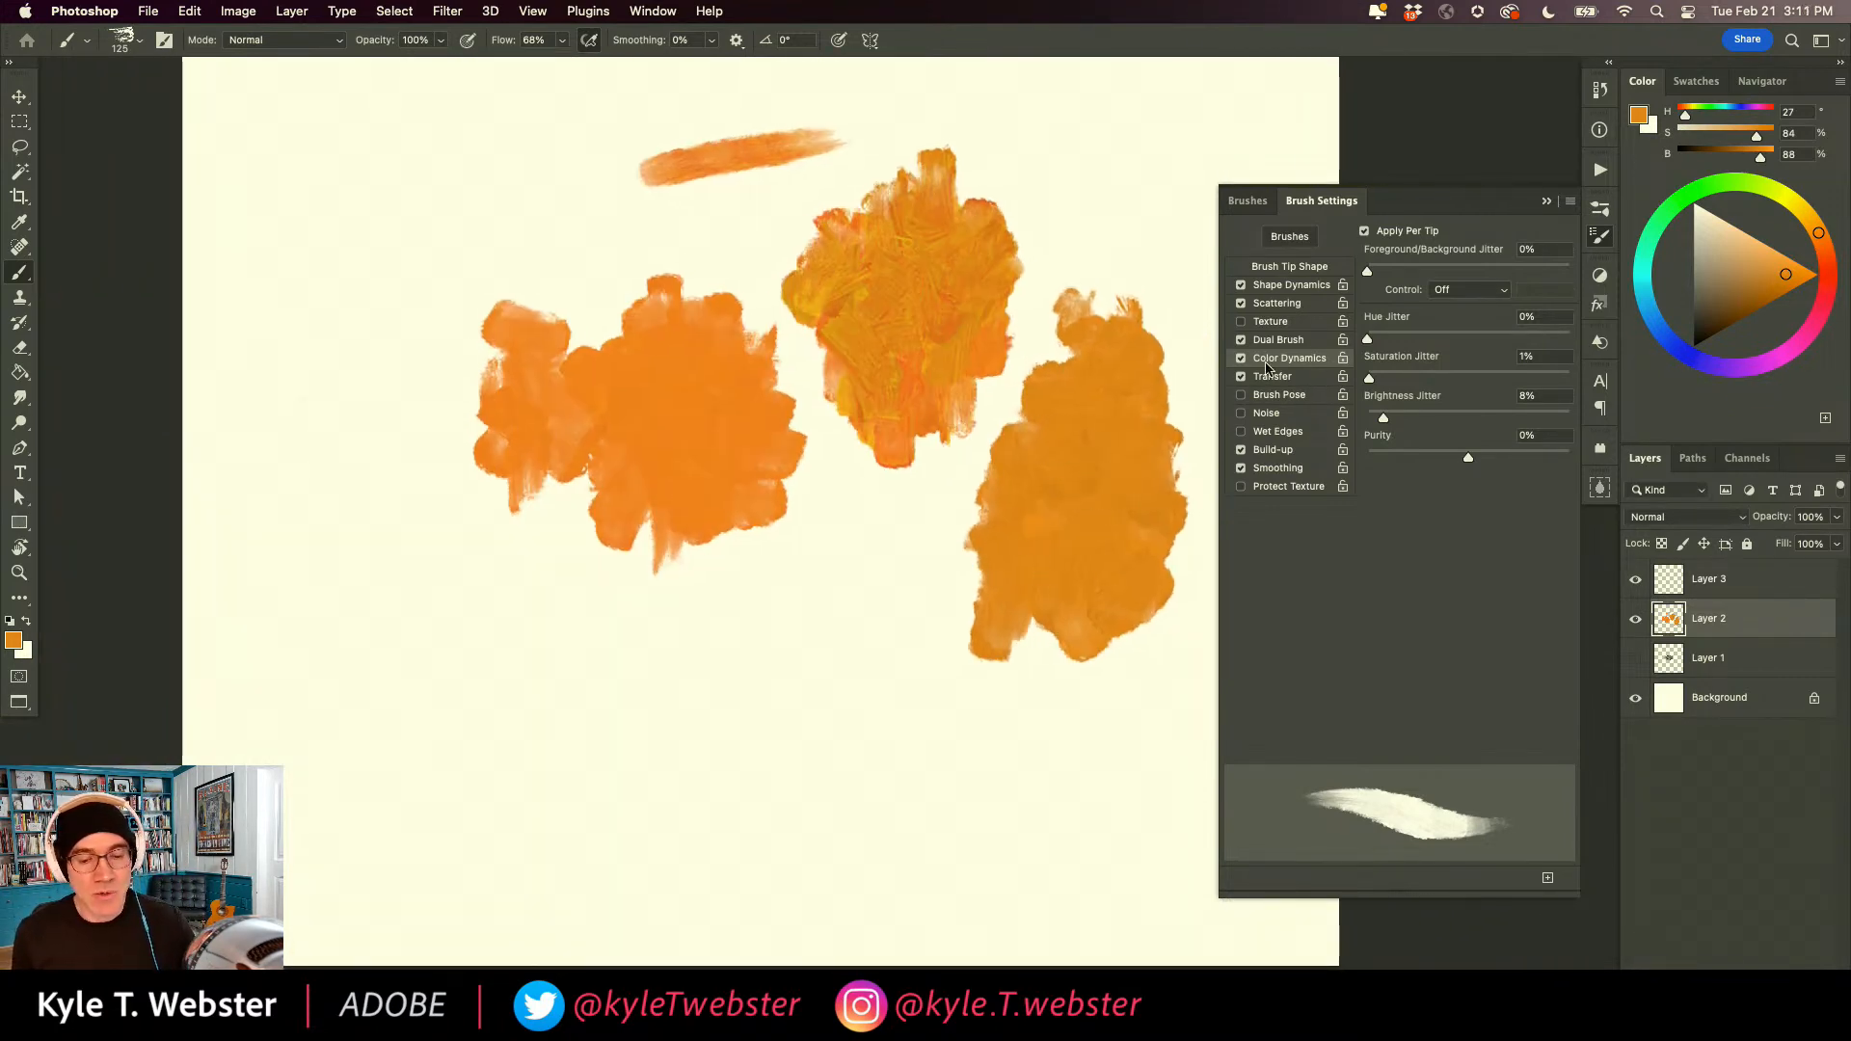
pyautogui.moveTo(1366, 338); pyautogui.dragTo(1373, 341)
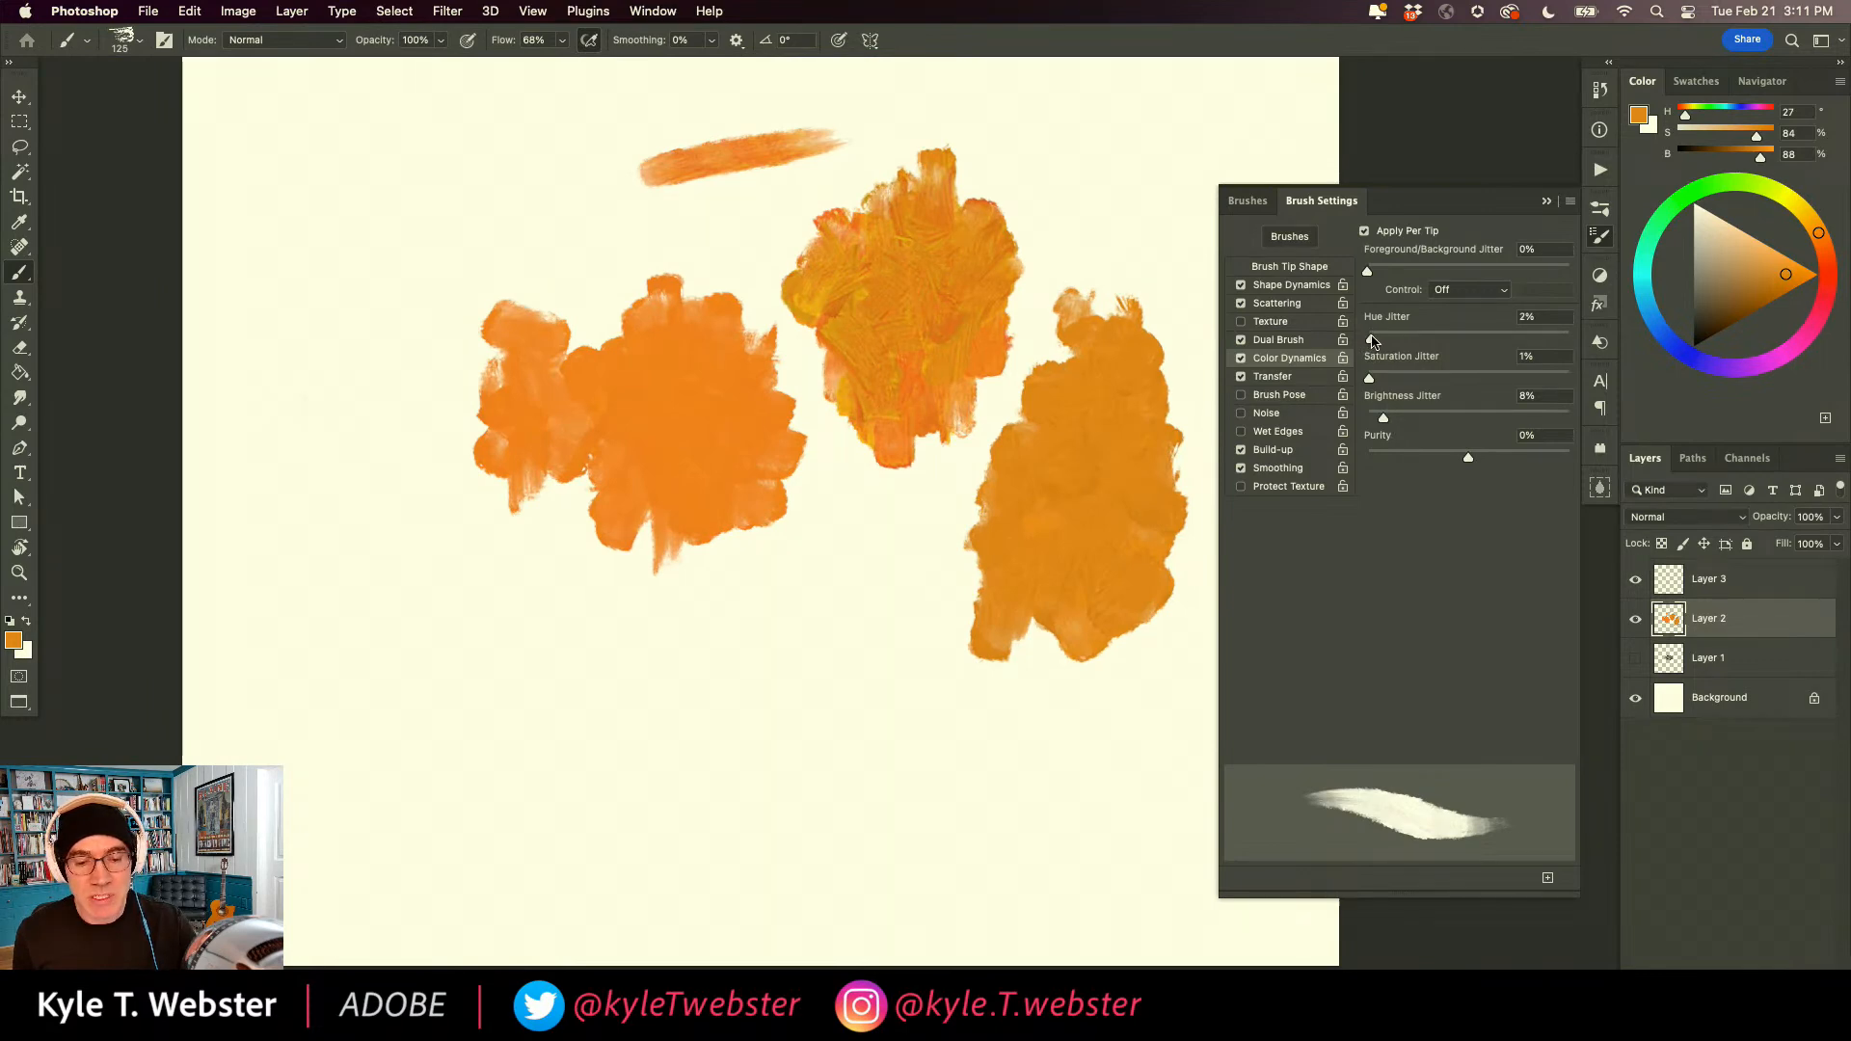
pyautogui.moveTo(1384, 417); pyautogui.dragTo(1387, 418)
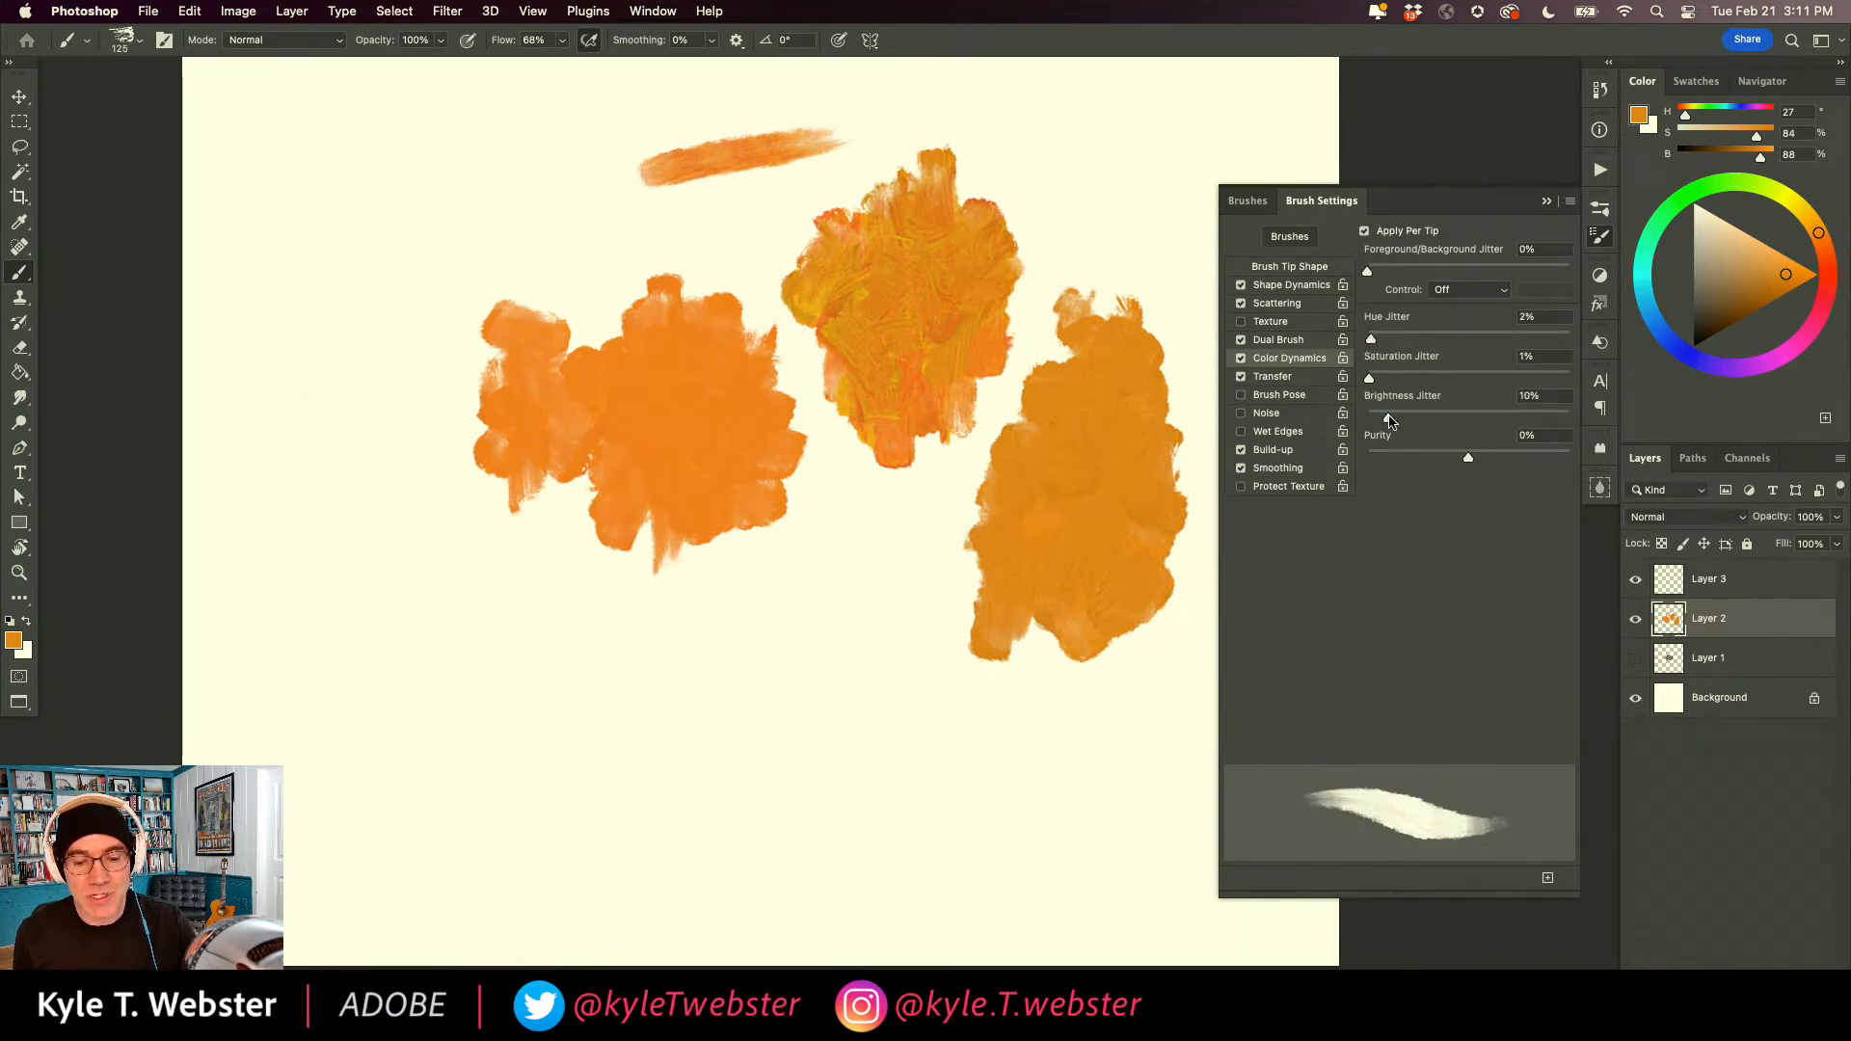
pyautogui.moveTo(877, 669)
pyautogui.mouseDown()
pyautogui.moveTo(823, 703)
pyautogui.moveTo(851, 607)
pyautogui.moveTo(831, 689)
pyautogui.moveTo(756, 674)
pyautogui.moveTo(772, 769)
pyautogui.moveTo(793, 736)
pyautogui.moveTo(785, 768)
pyautogui.moveTo(867, 761)
pyautogui.moveTo(887, 720)
pyautogui.mouseUp()
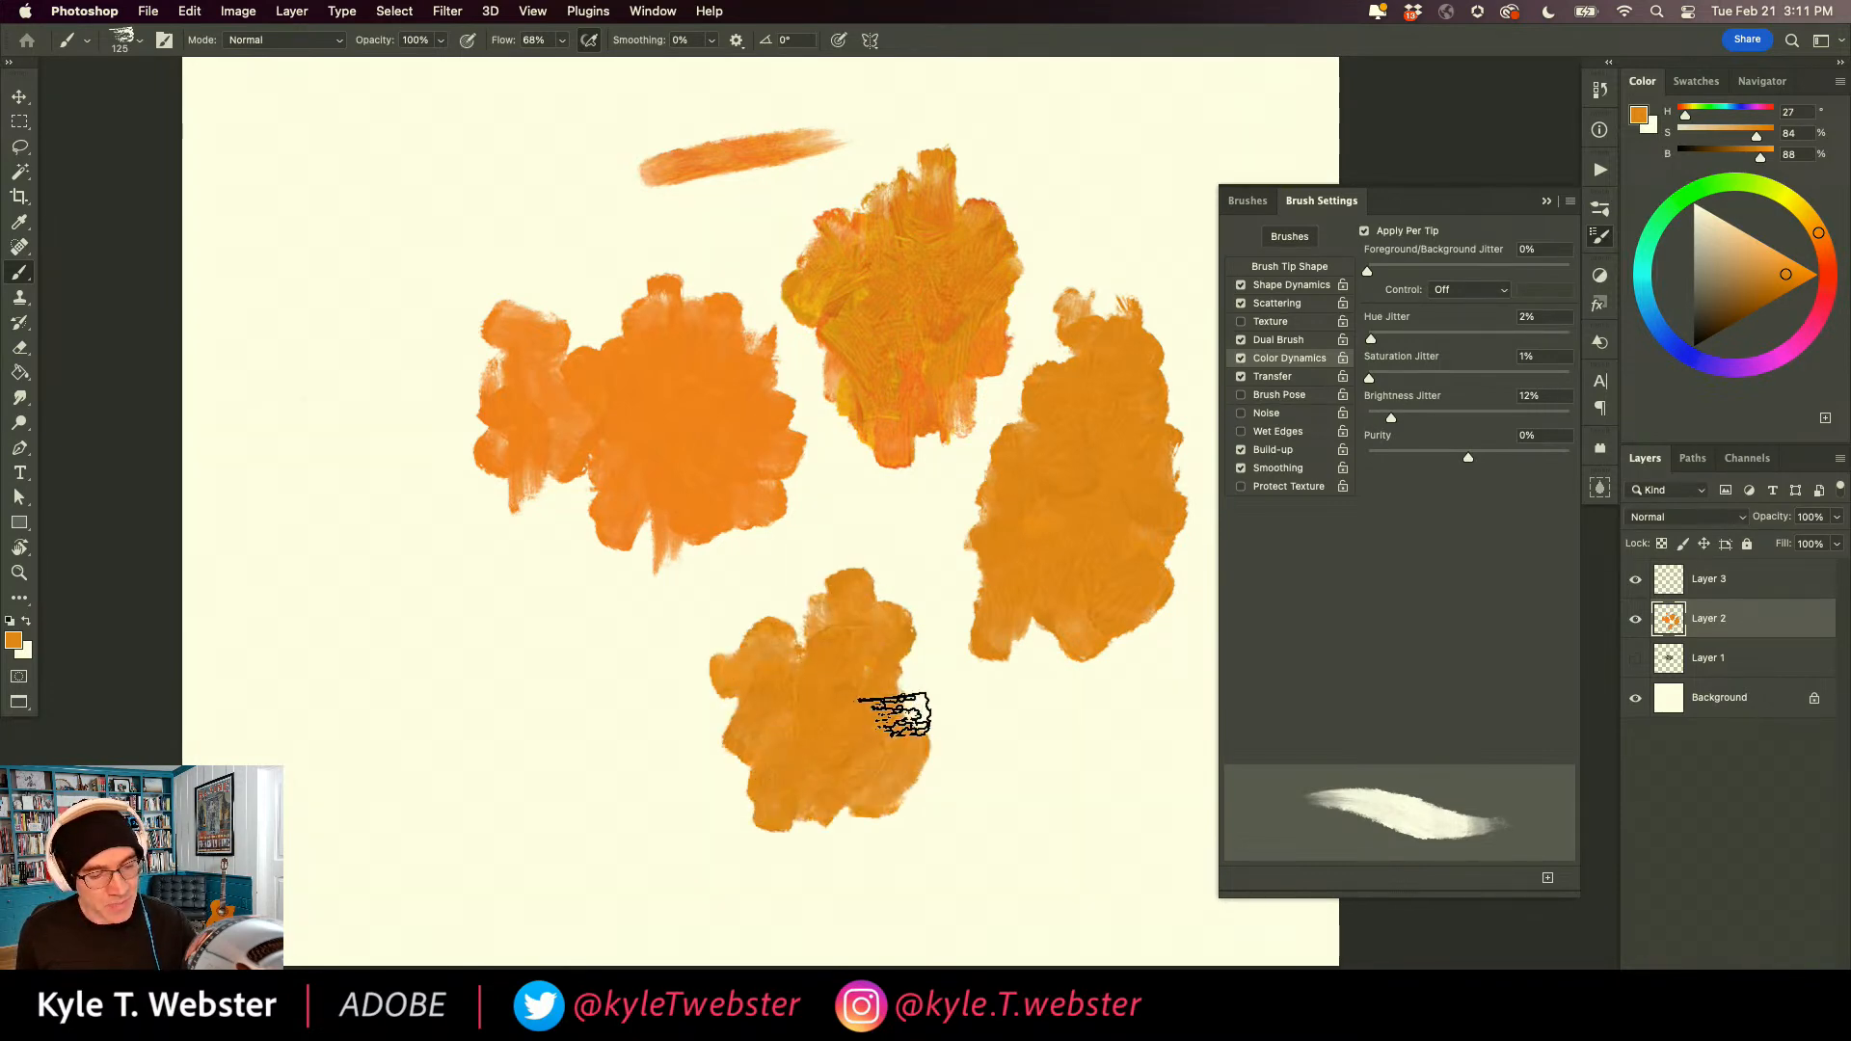
pyautogui.moveTo(815, 602); pyautogui.dragTo(839, 553)
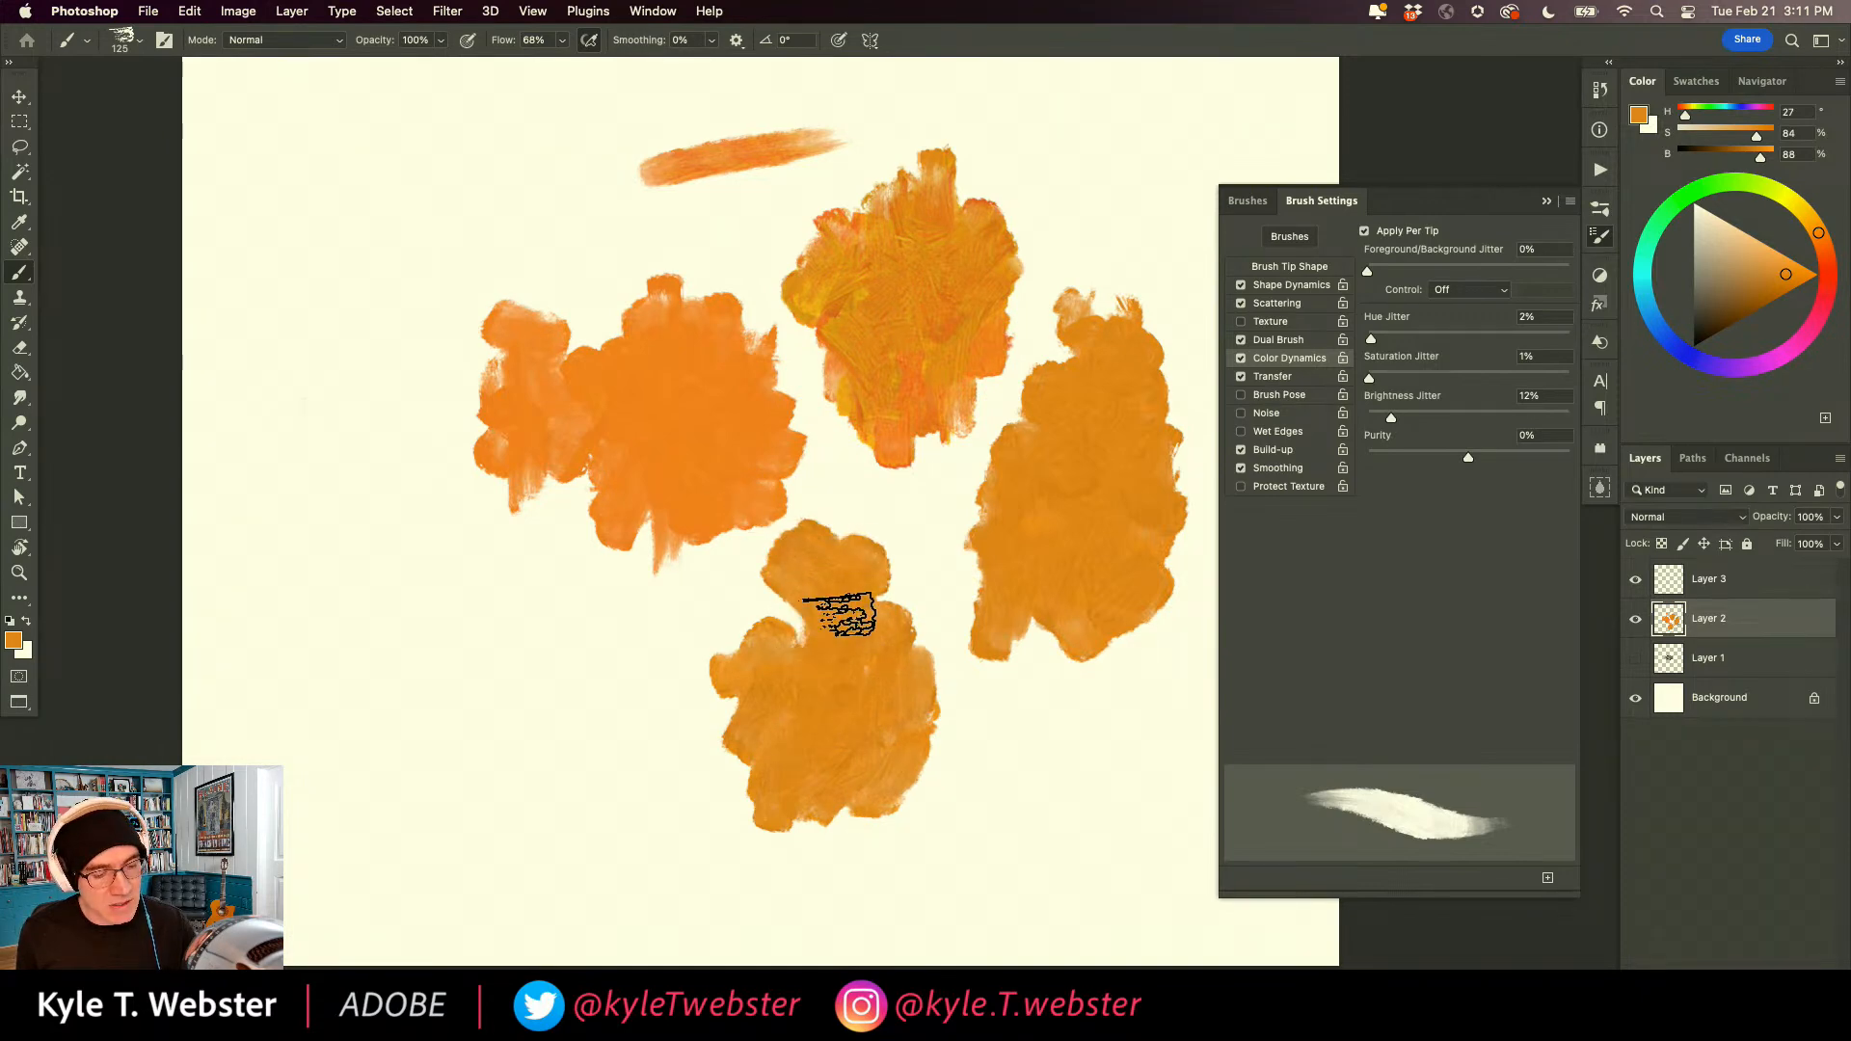
# Display the brush's Transfer settings and paint a patch below the flat orange ones, building from faint to heavy strokes.
pyautogui.click(1271, 377)
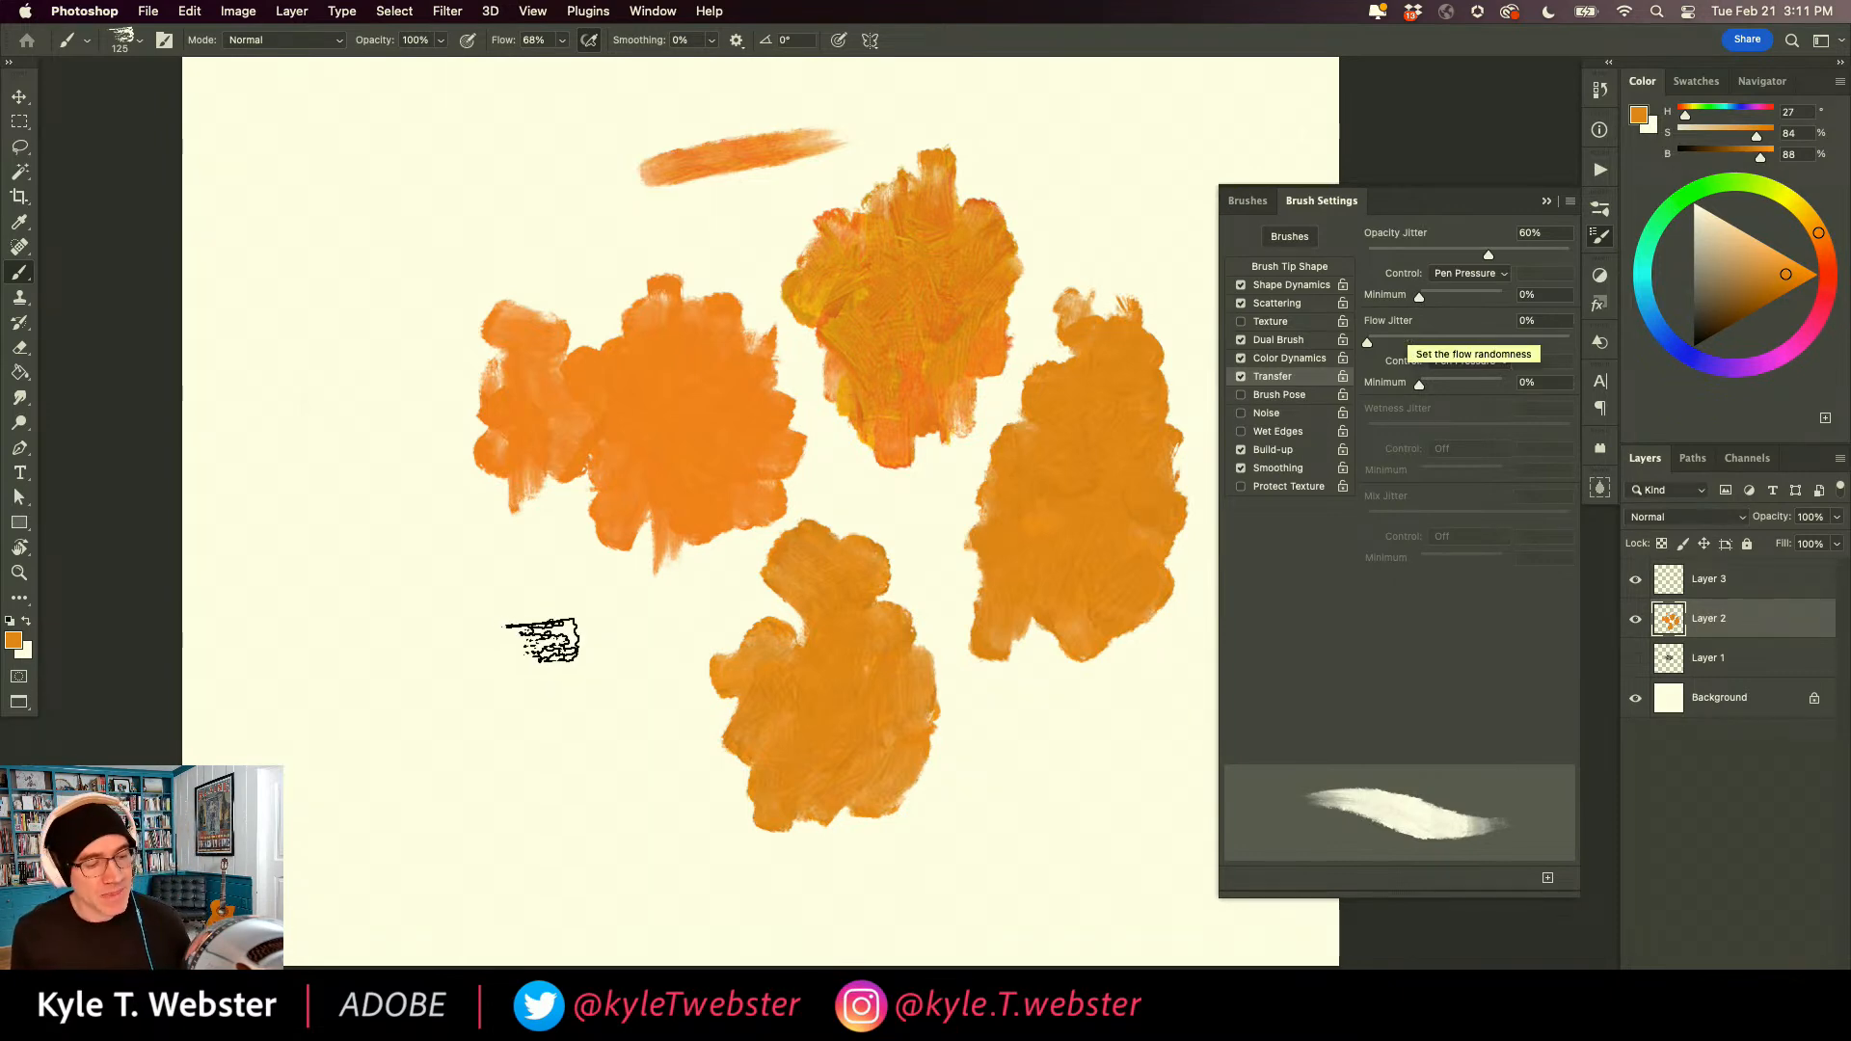
pyautogui.moveTo(506, 615)
pyautogui.mouseDown()
pyautogui.moveTo(549, 649)
pyautogui.moveTo(470, 620)
pyautogui.moveTo(495, 655)
pyautogui.moveTo(453, 564)
pyautogui.mouseUp()
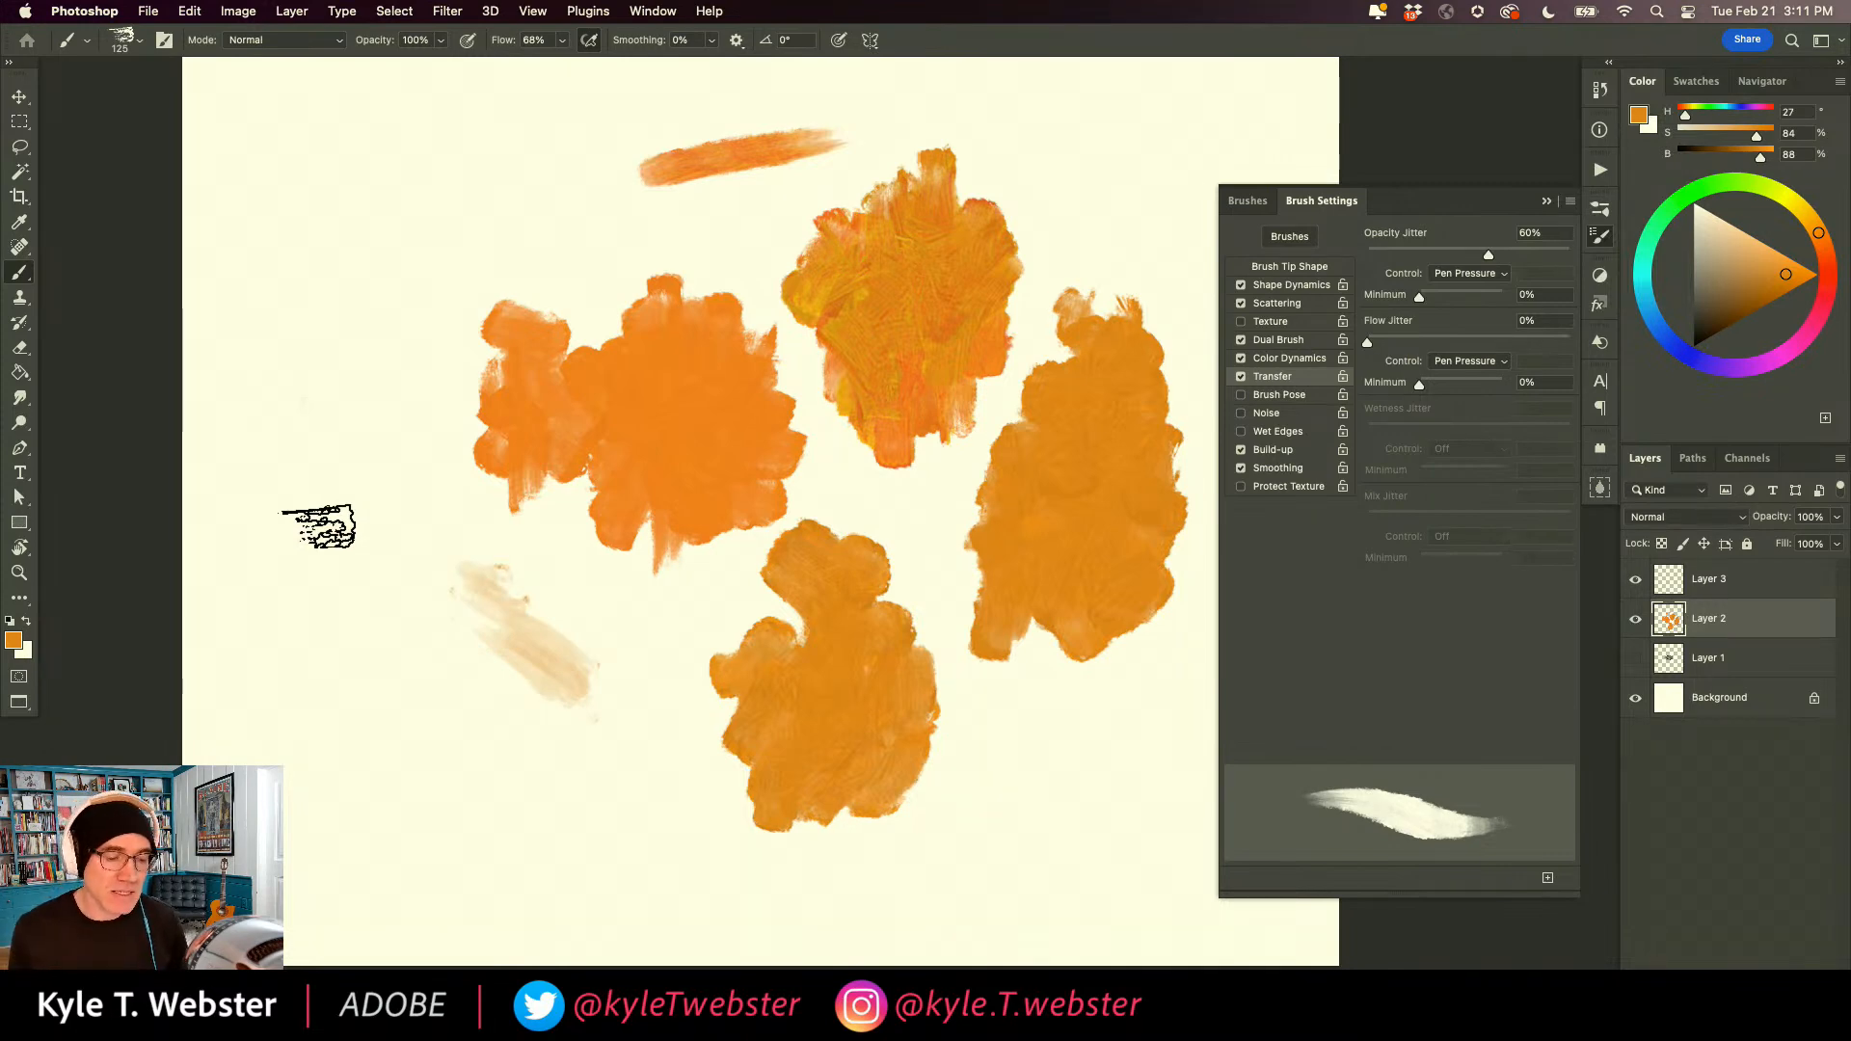
pyautogui.moveTo(599, 714)
pyautogui.mouseDown()
pyautogui.moveTo(546, 685)
pyautogui.moveTo(585, 687)
pyautogui.moveTo(599, 639)
pyautogui.moveTo(573, 777)
pyautogui.moveTo(583, 751)
pyautogui.moveTo(644, 793)
pyautogui.moveTo(637, 737)
pyautogui.moveTo(559, 874)
pyautogui.moveTo(543, 799)
pyautogui.moveTo(492, 740)
pyautogui.moveTo(505, 689)
pyautogui.moveTo(562, 633)
pyautogui.moveTo(629, 619)
pyautogui.moveTo(569, 593)
pyautogui.moveTo(489, 619)
pyautogui.moveTo(471, 710)
pyautogui.moveTo(430, 704)
pyautogui.moveTo(381, 624)
pyautogui.mouseUp()
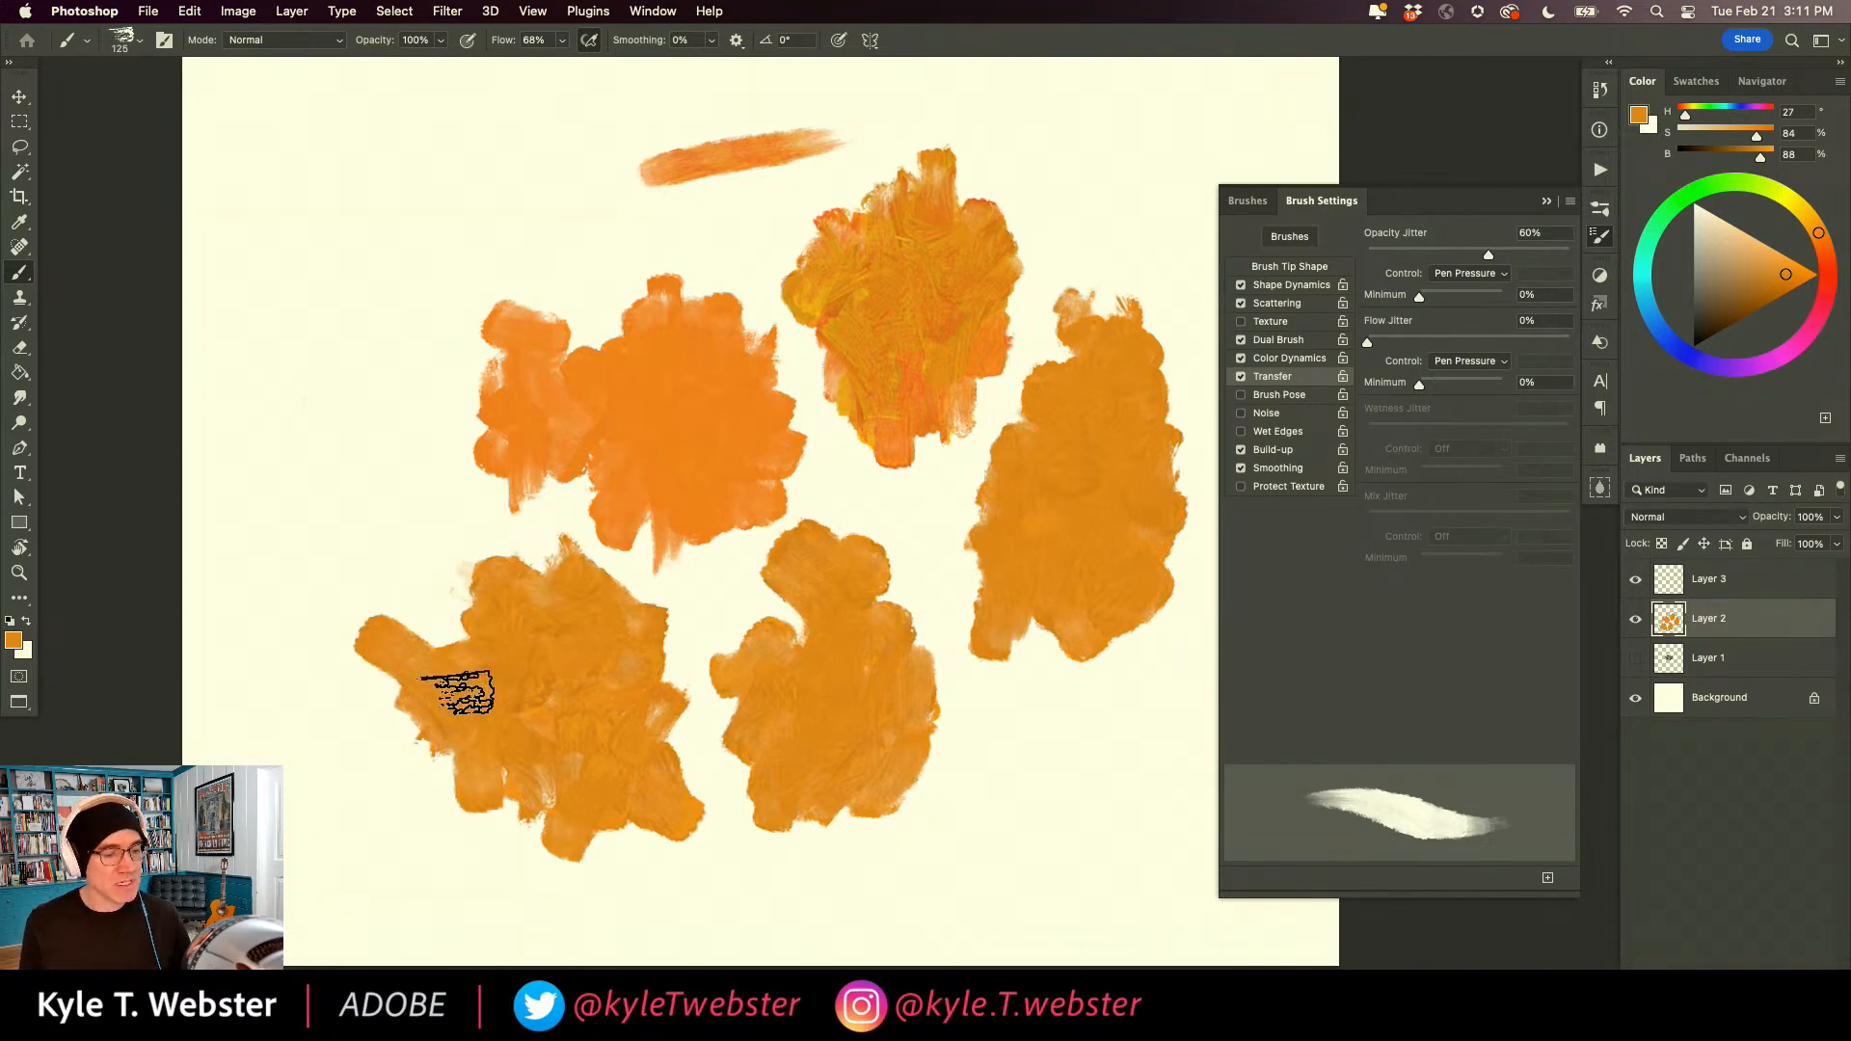
# Inspect the newest patch up close, extend it with upward strokes from its left arm and paint a separate diagonal patch beside it.
pyautogui.keyDown('super'); pyautogui.click(506, 755); pyautogui.keyUp('super')
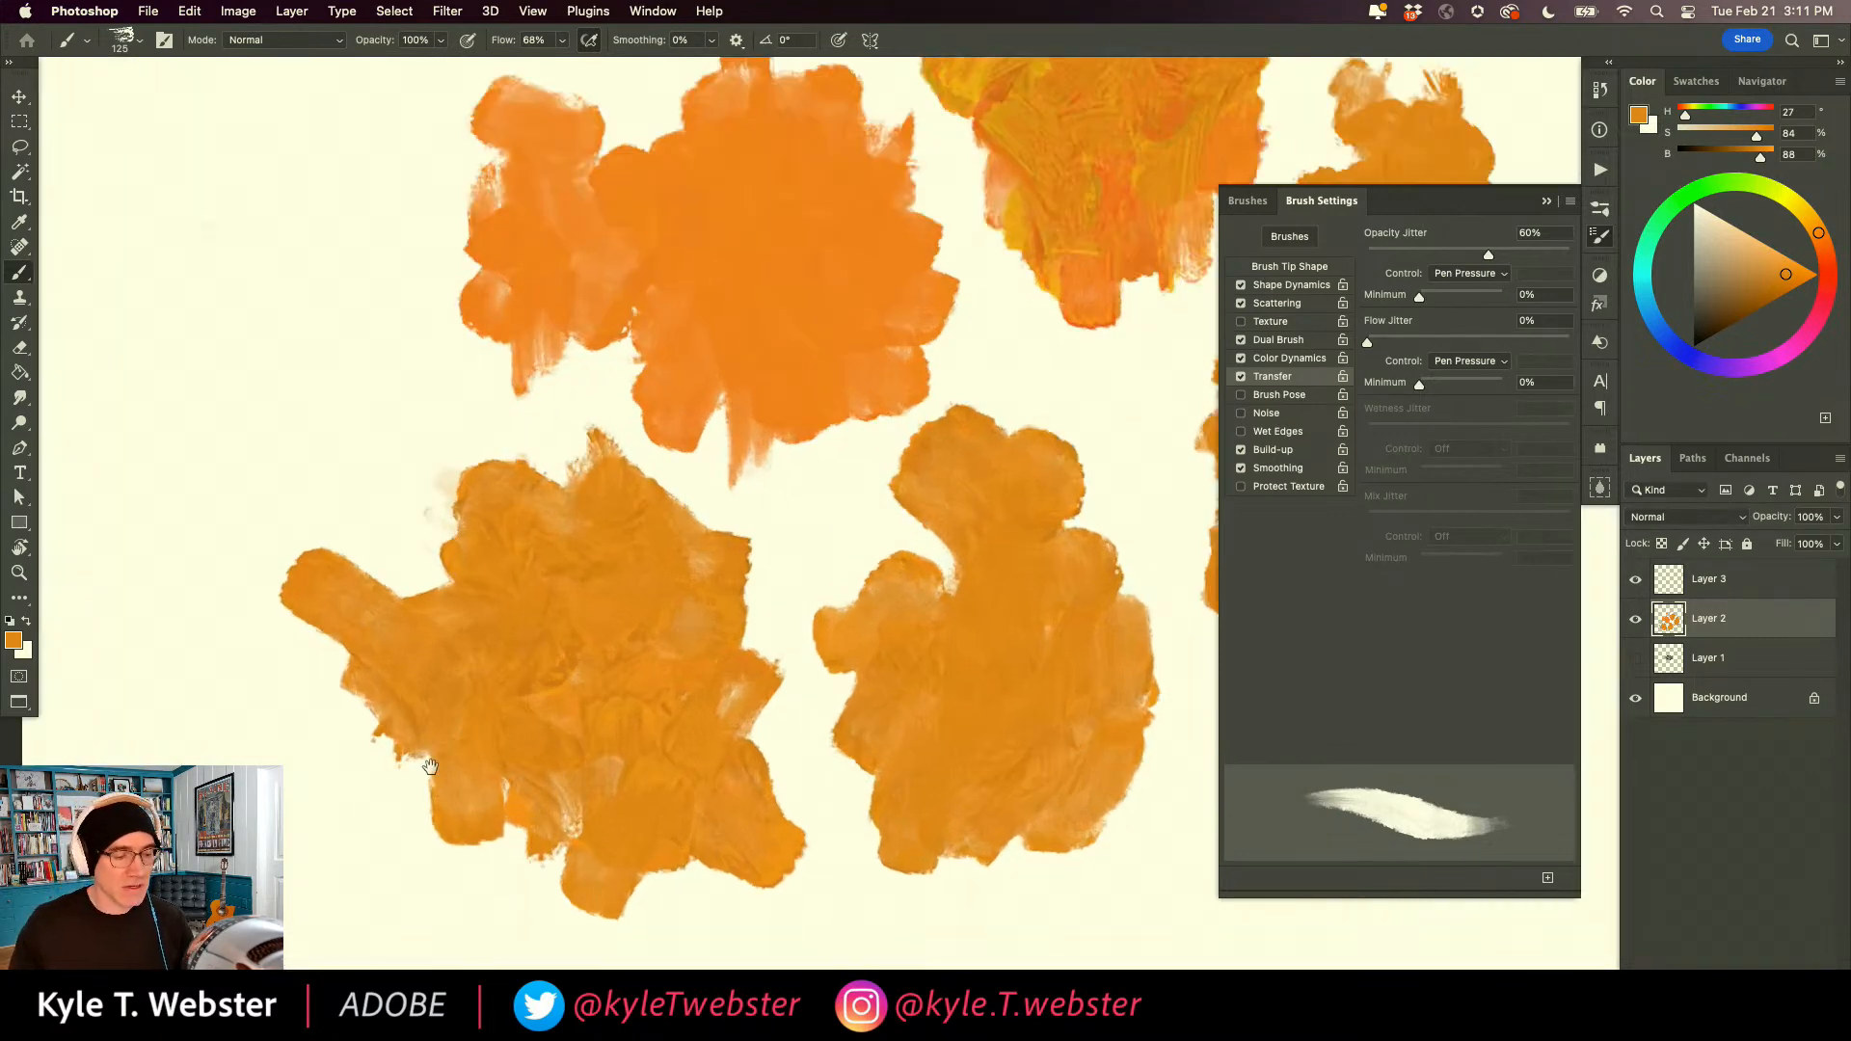
pyautogui.moveTo(438, 755); pyautogui.dragTo(567, 686)
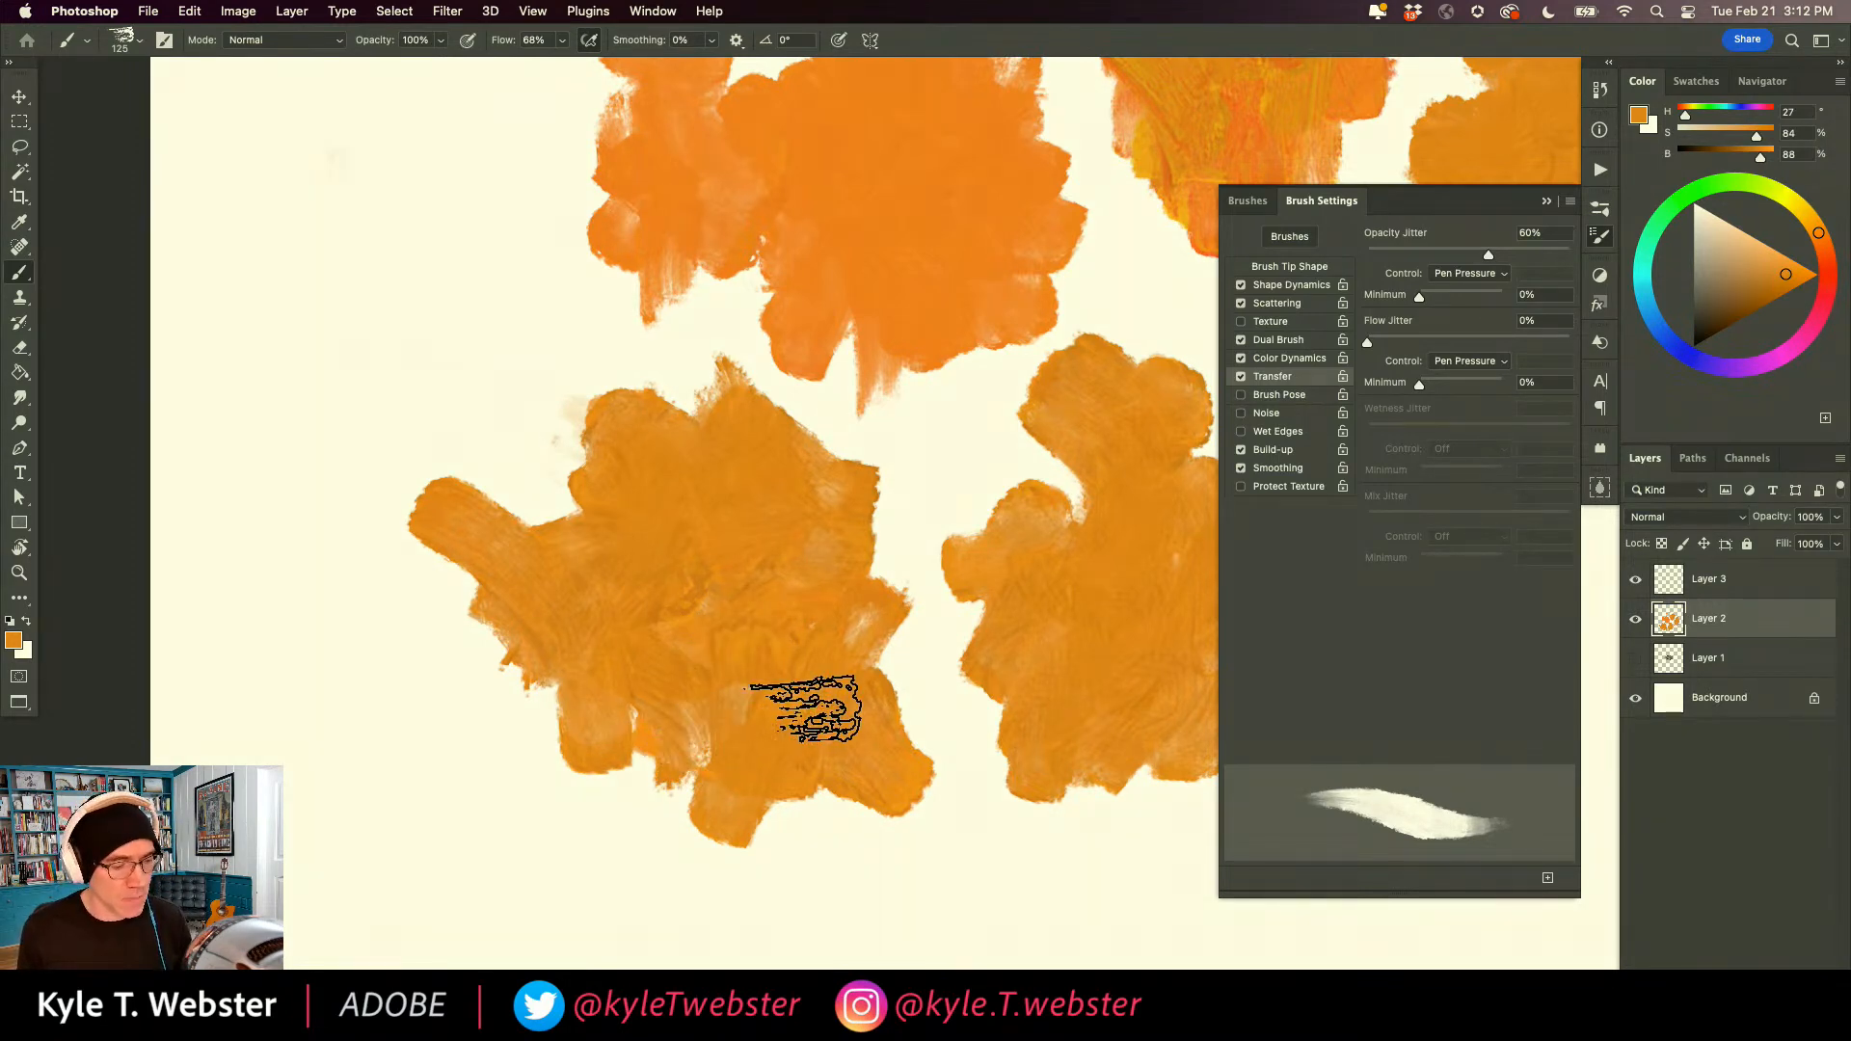
pyautogui.keyDown('super'); pyautogui.click(480, 661); pyautogui.keyUp('super')
pyautogui.moveTo(500, 669); pyautogui.dragTo(544, 674)
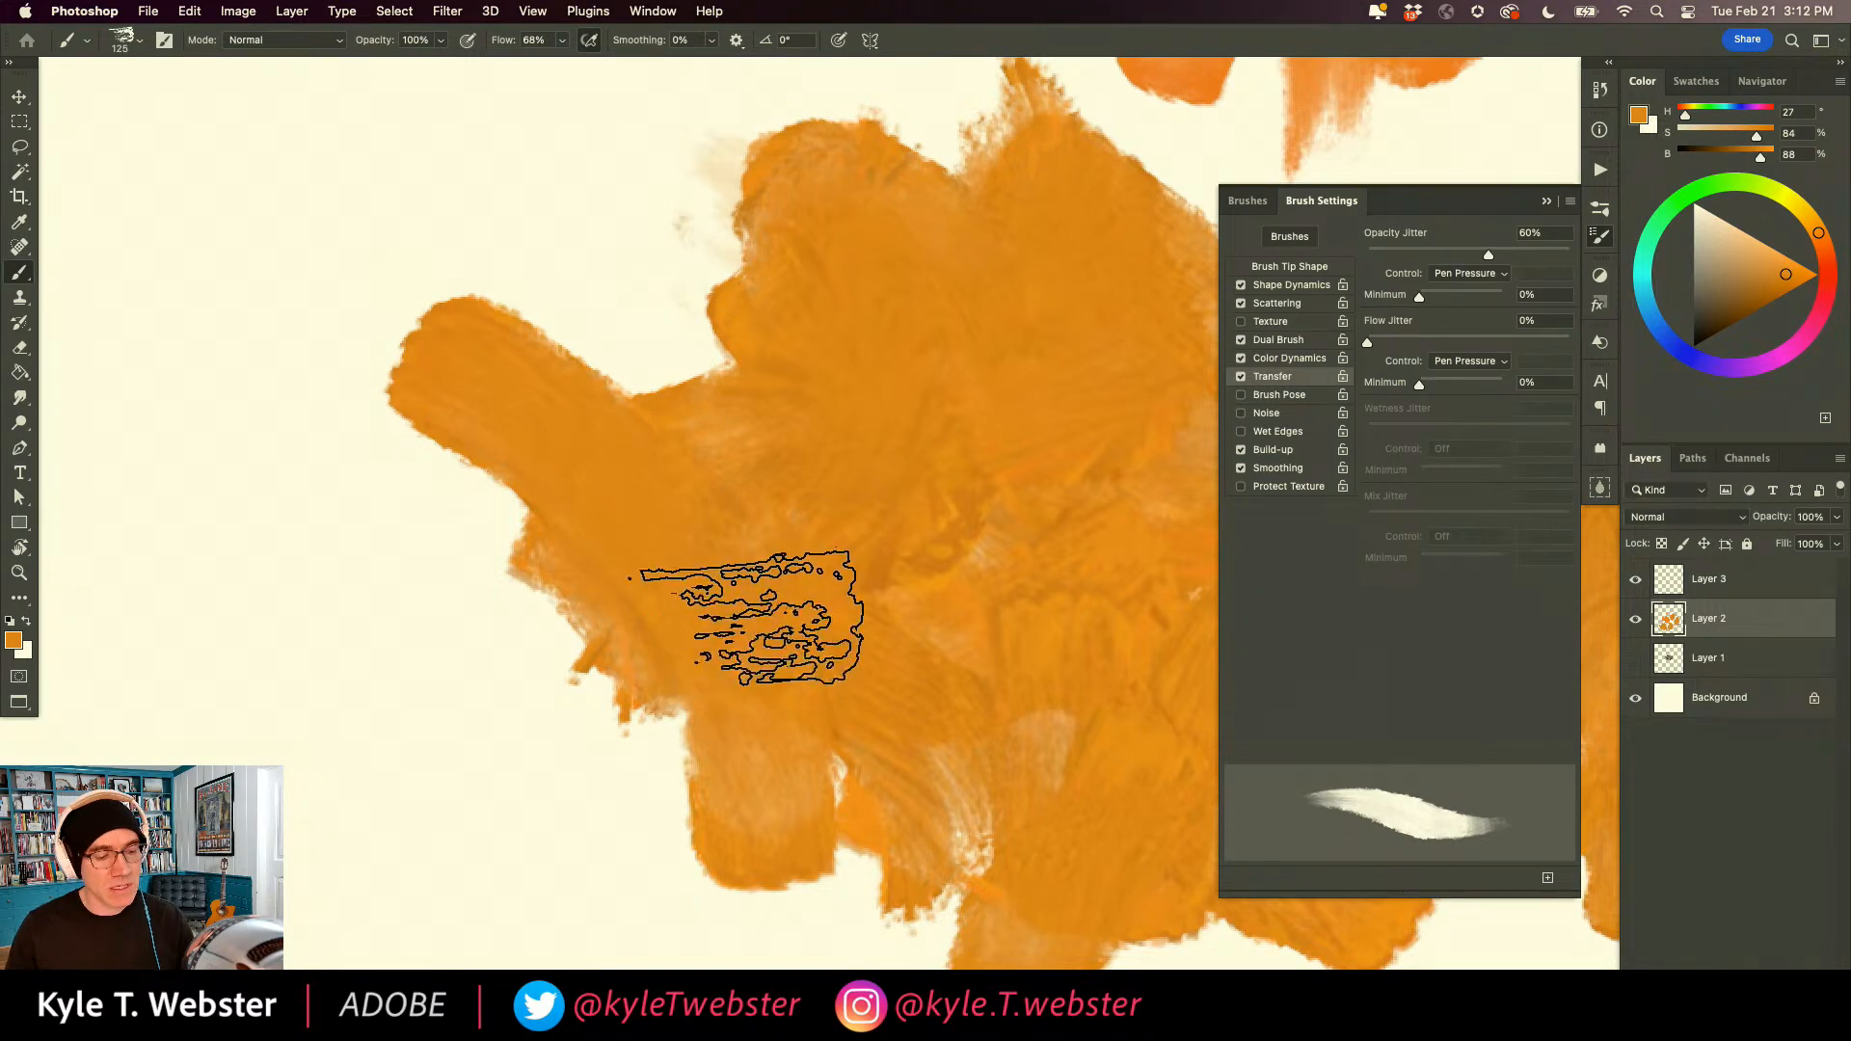
pyautogui.keyDown('alt'); pyautogui.click(652, 682); pyautogui.keyUp('alt')
pyautogui.moveTo(632, 692); pyautogui.dragTo(530, 603)
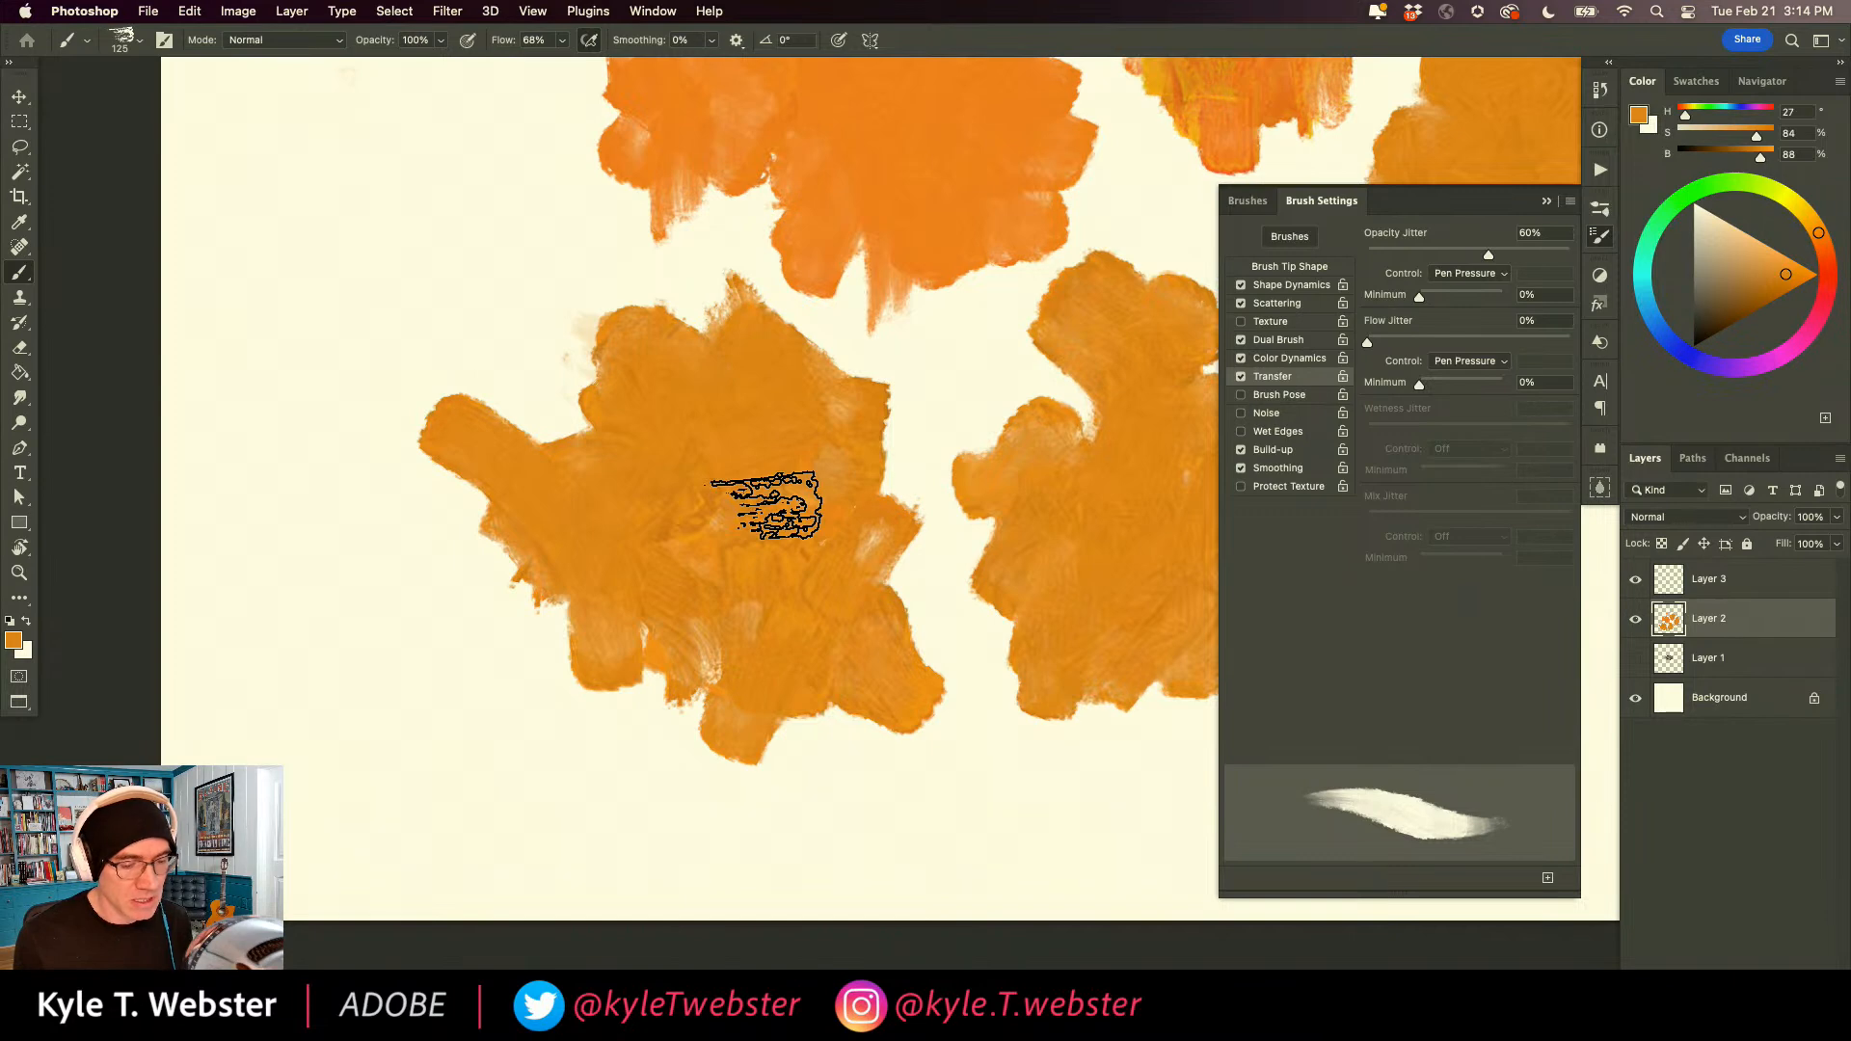
pyautogui.moveTo(554, 280)
pyautogui.mouseDown()
pyautogui.moveTo(495, 318)
pyautogui.moveTo(475, 248)
pyautogui.moveTo(426, 401)
pyautogui.moveTo(352, 156)
pyautogui.mouseUp()
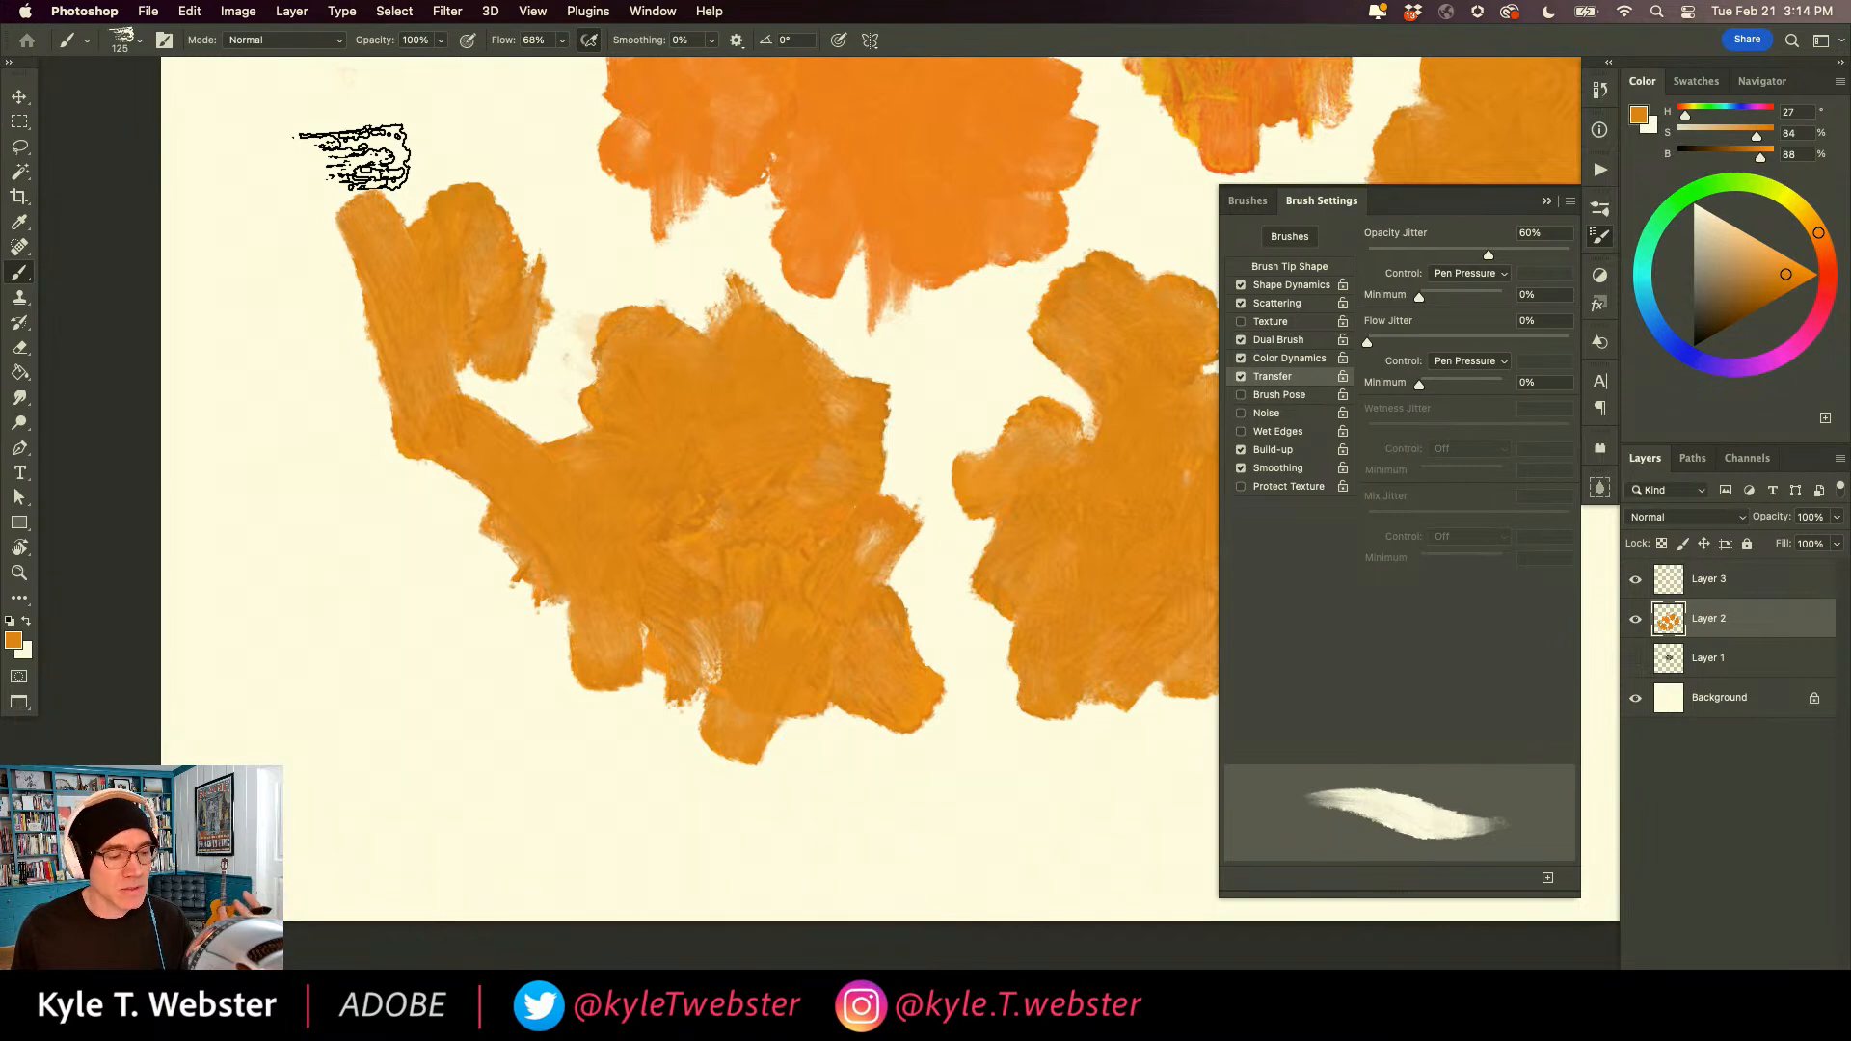
pyautogui.moveTo(520, 743)
pyautogui.mouseDown()
pyautogui.moveTo(372, 587)
pyautogui.moveTo(331, 620)
pyautogui.moveTo(315, 521)
pyautogui.moveTo(287, 490)
pyautogui.mouseUp()
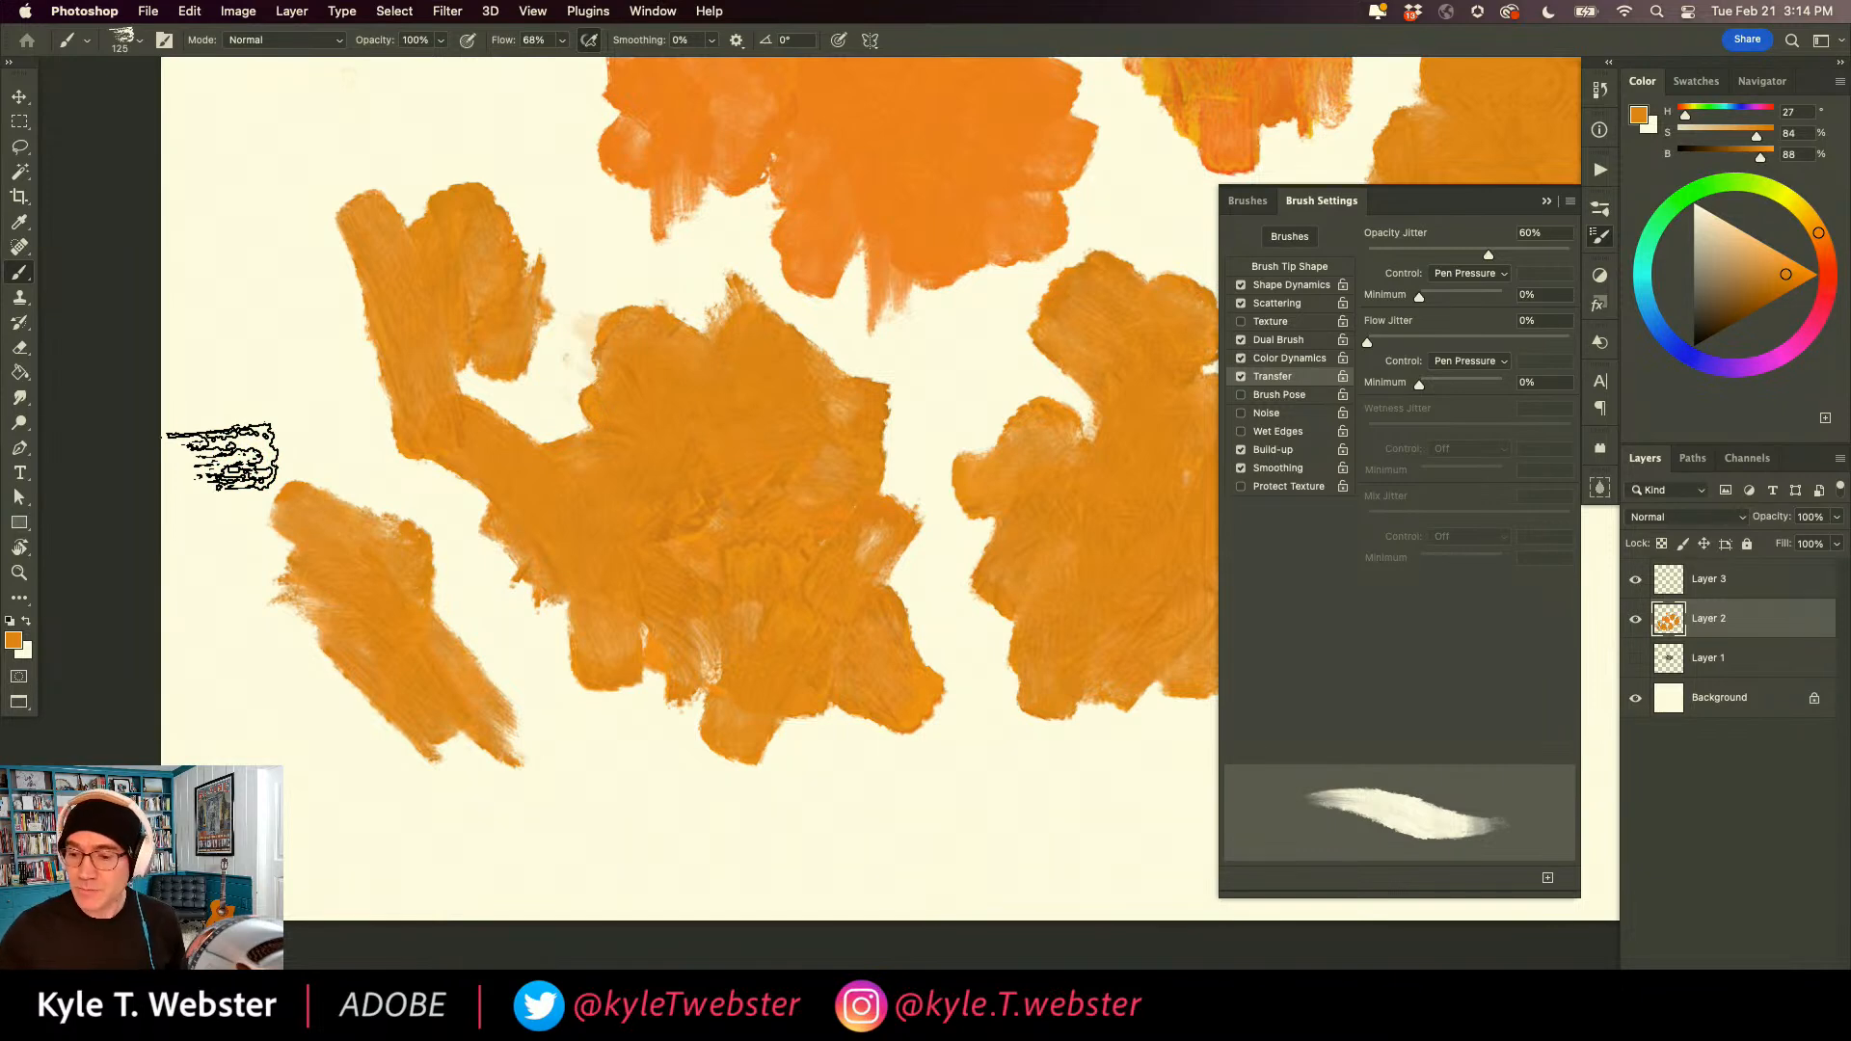
# Clear all the painted patches from Layer 2.
pyautogui.press('BackSpace')
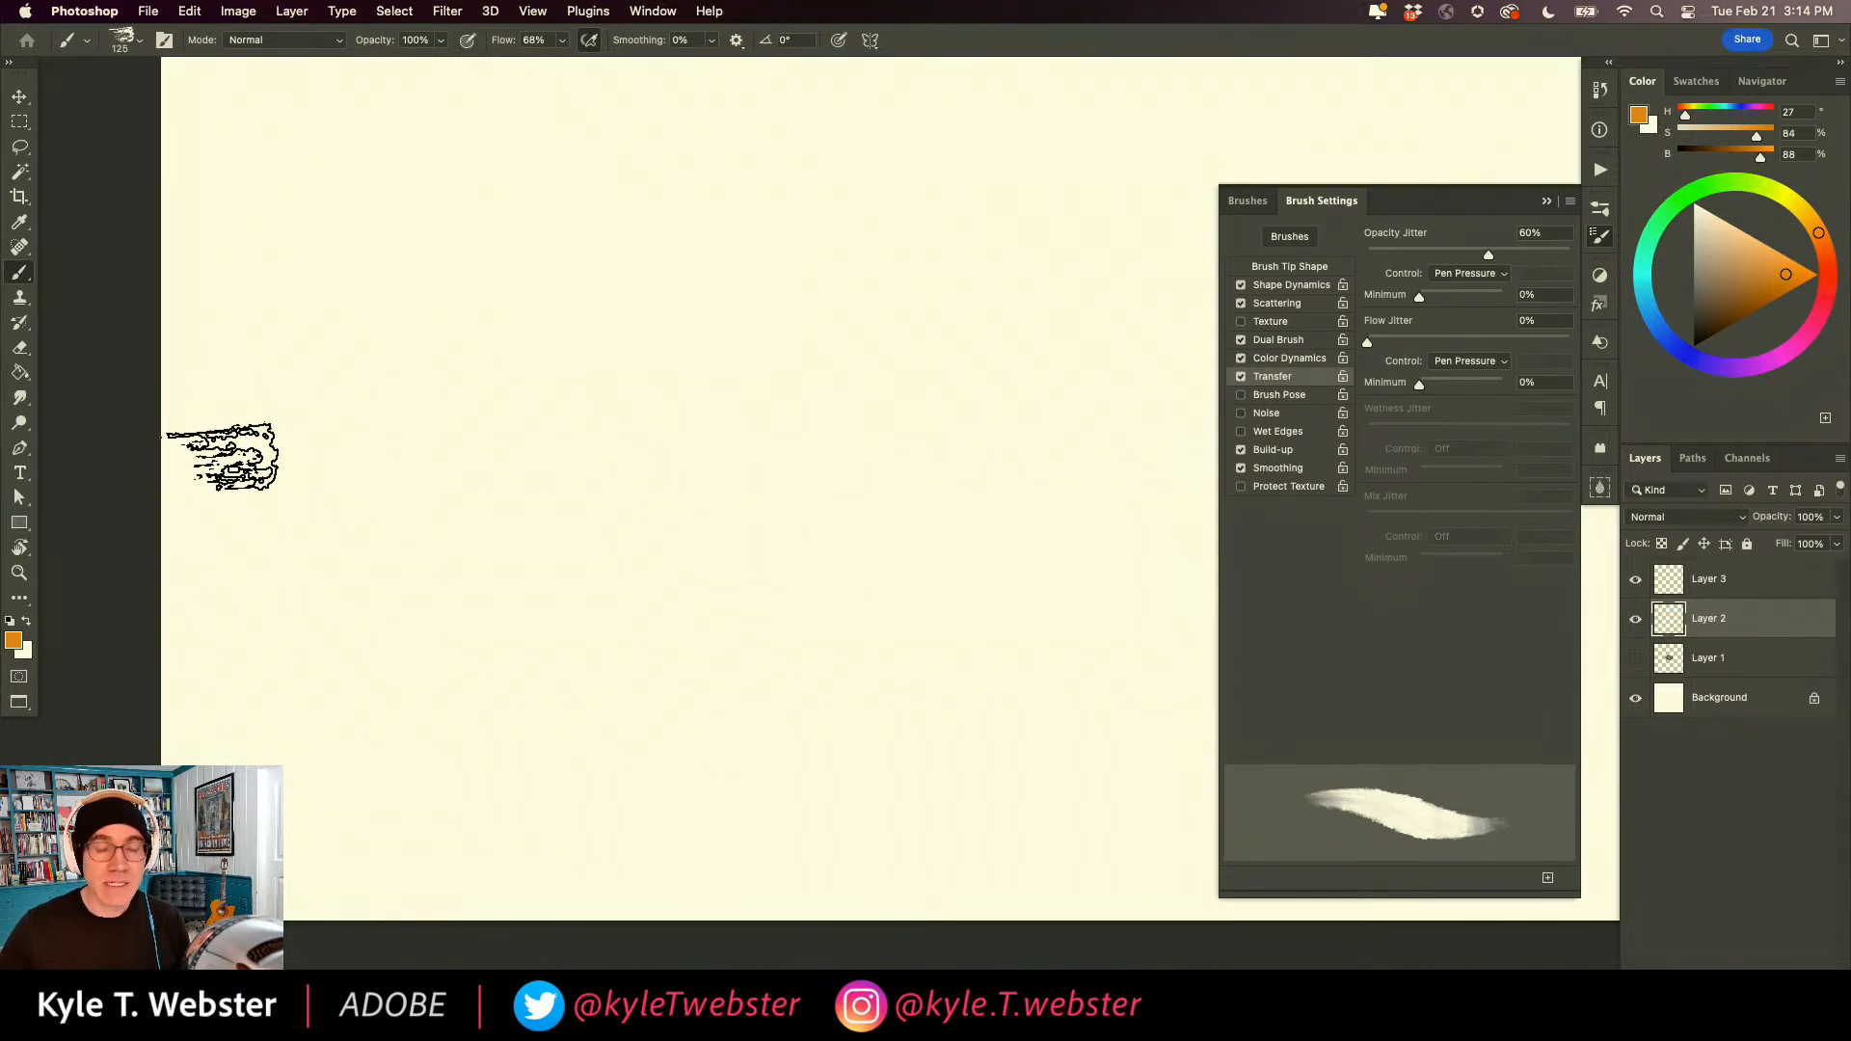
pyautogui.keyDown('alt'); pyautogui.click(854, 502); pyautogui.keyUp('alt')
pyautogui.moveTo(844, 497); pyautogui.dragTo(662, 741)
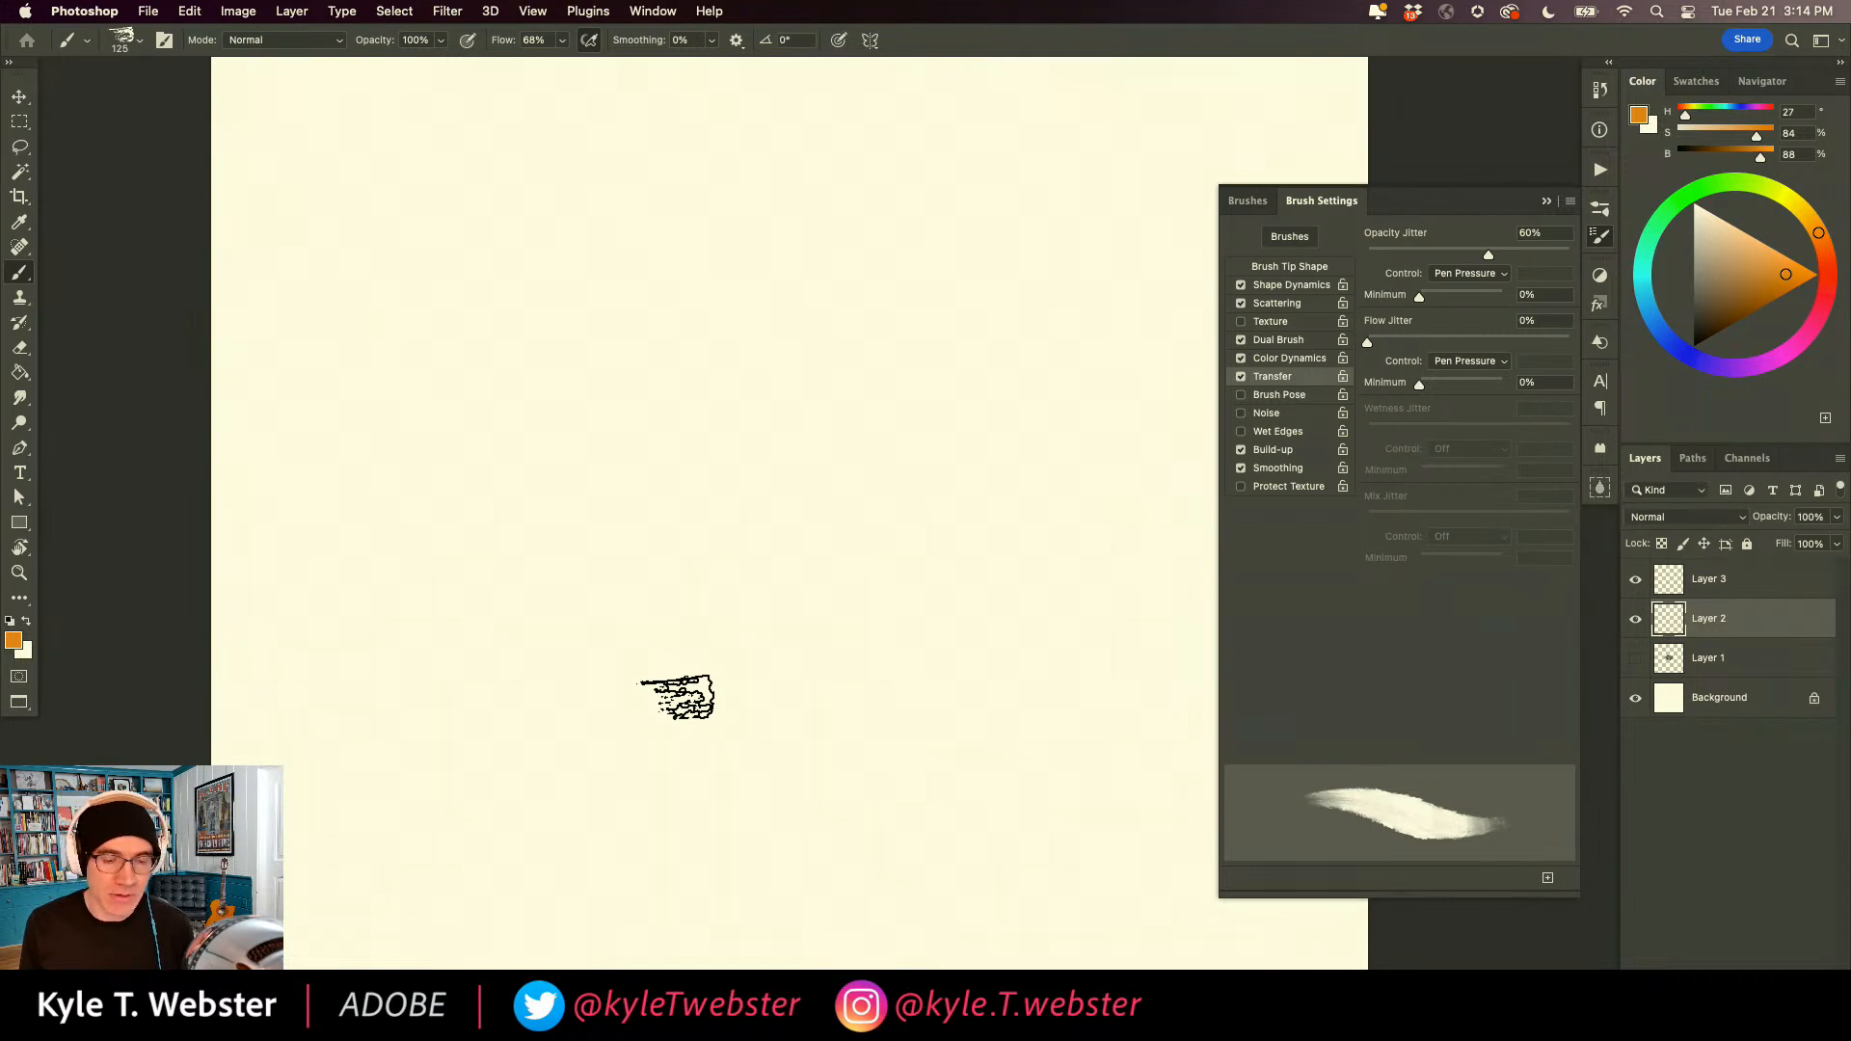
# Collapse the Paintbox and megapack brush folders, and expand the Spring 2019 folder to find the Pollock brush.
pyautogui.click(1248, 201)
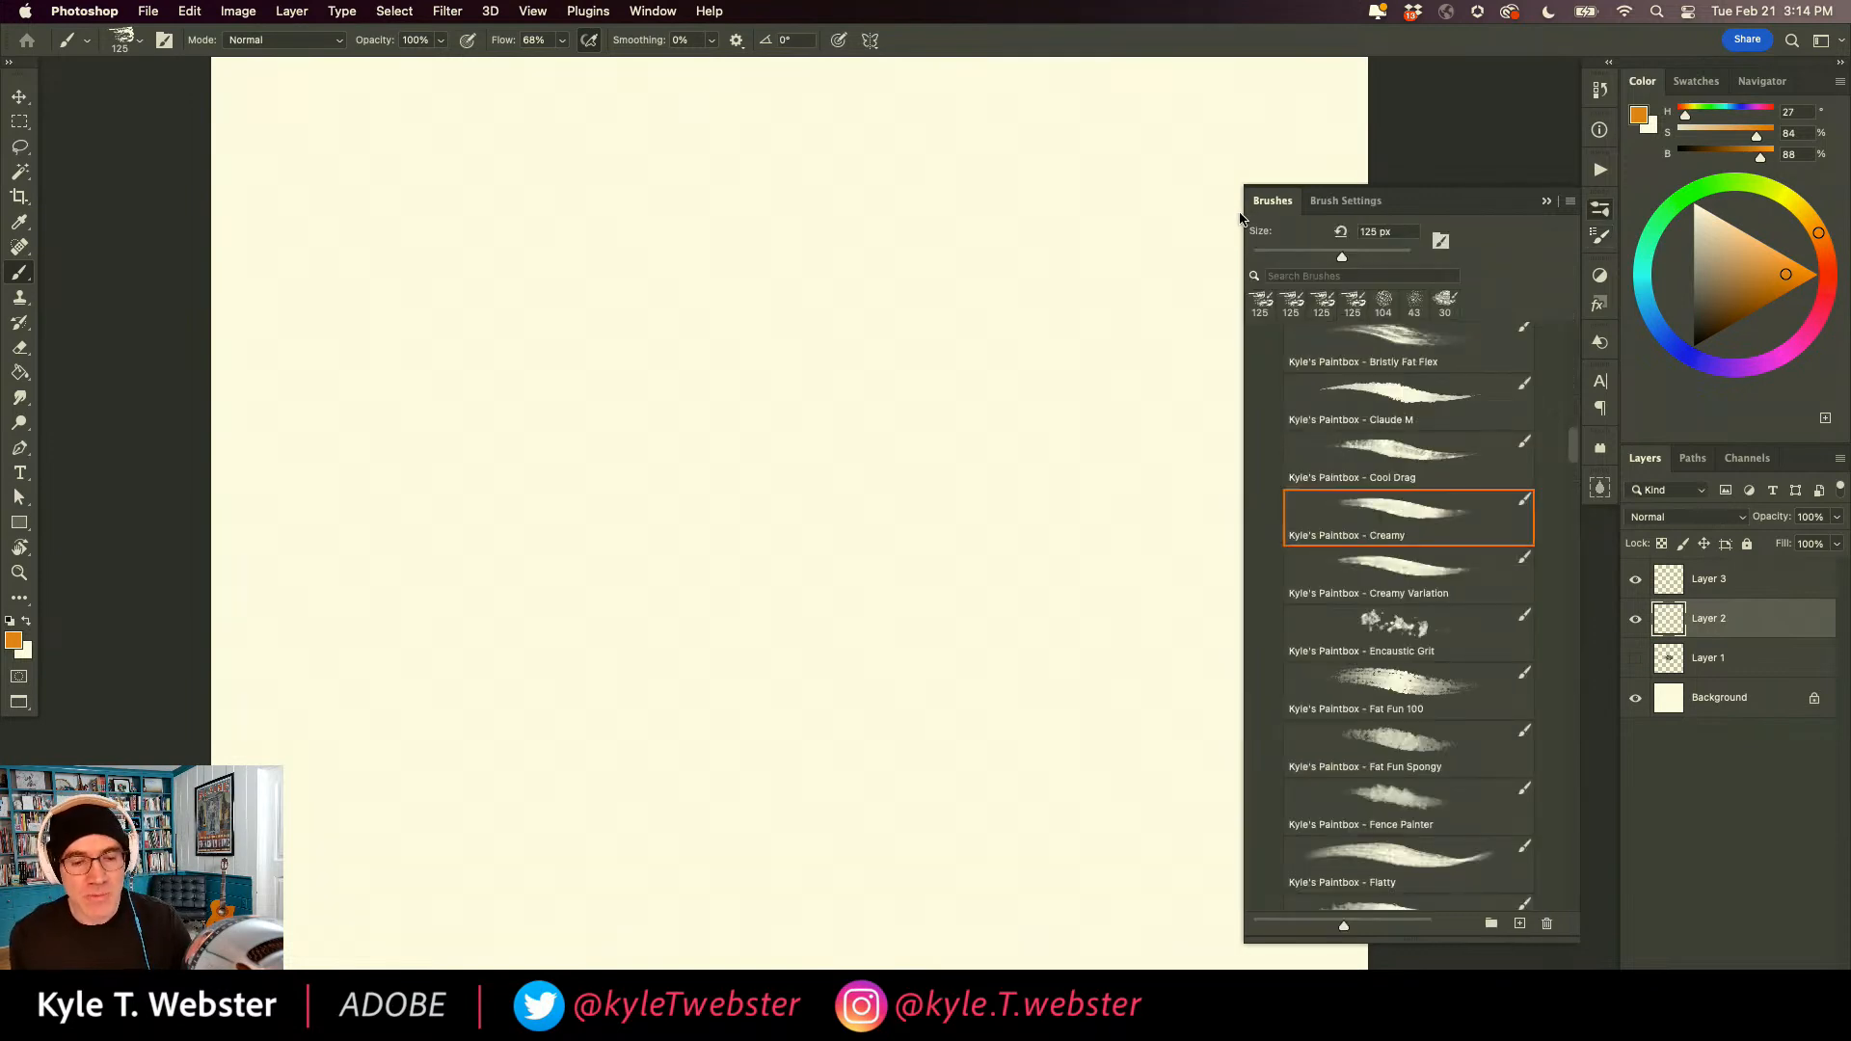
pyautogui.scroll(10, 1575, 453)
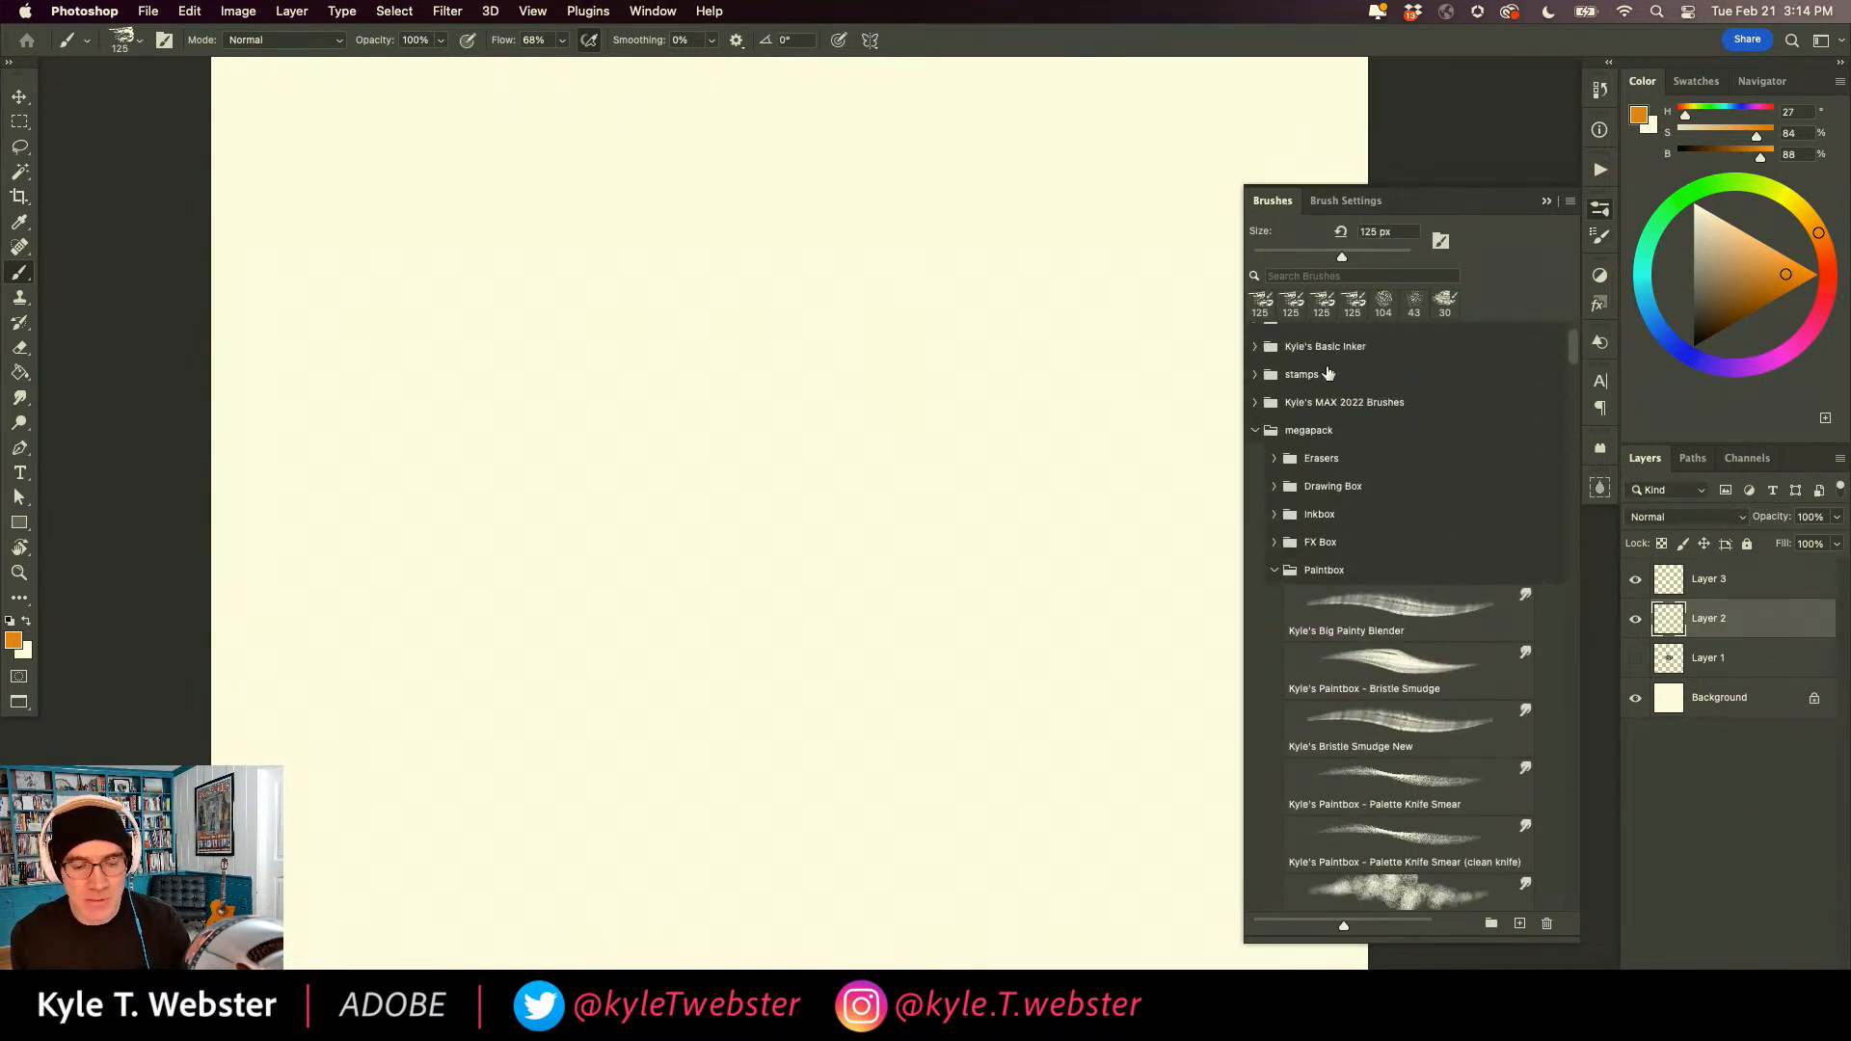
pyautogui.click(1273, 570)
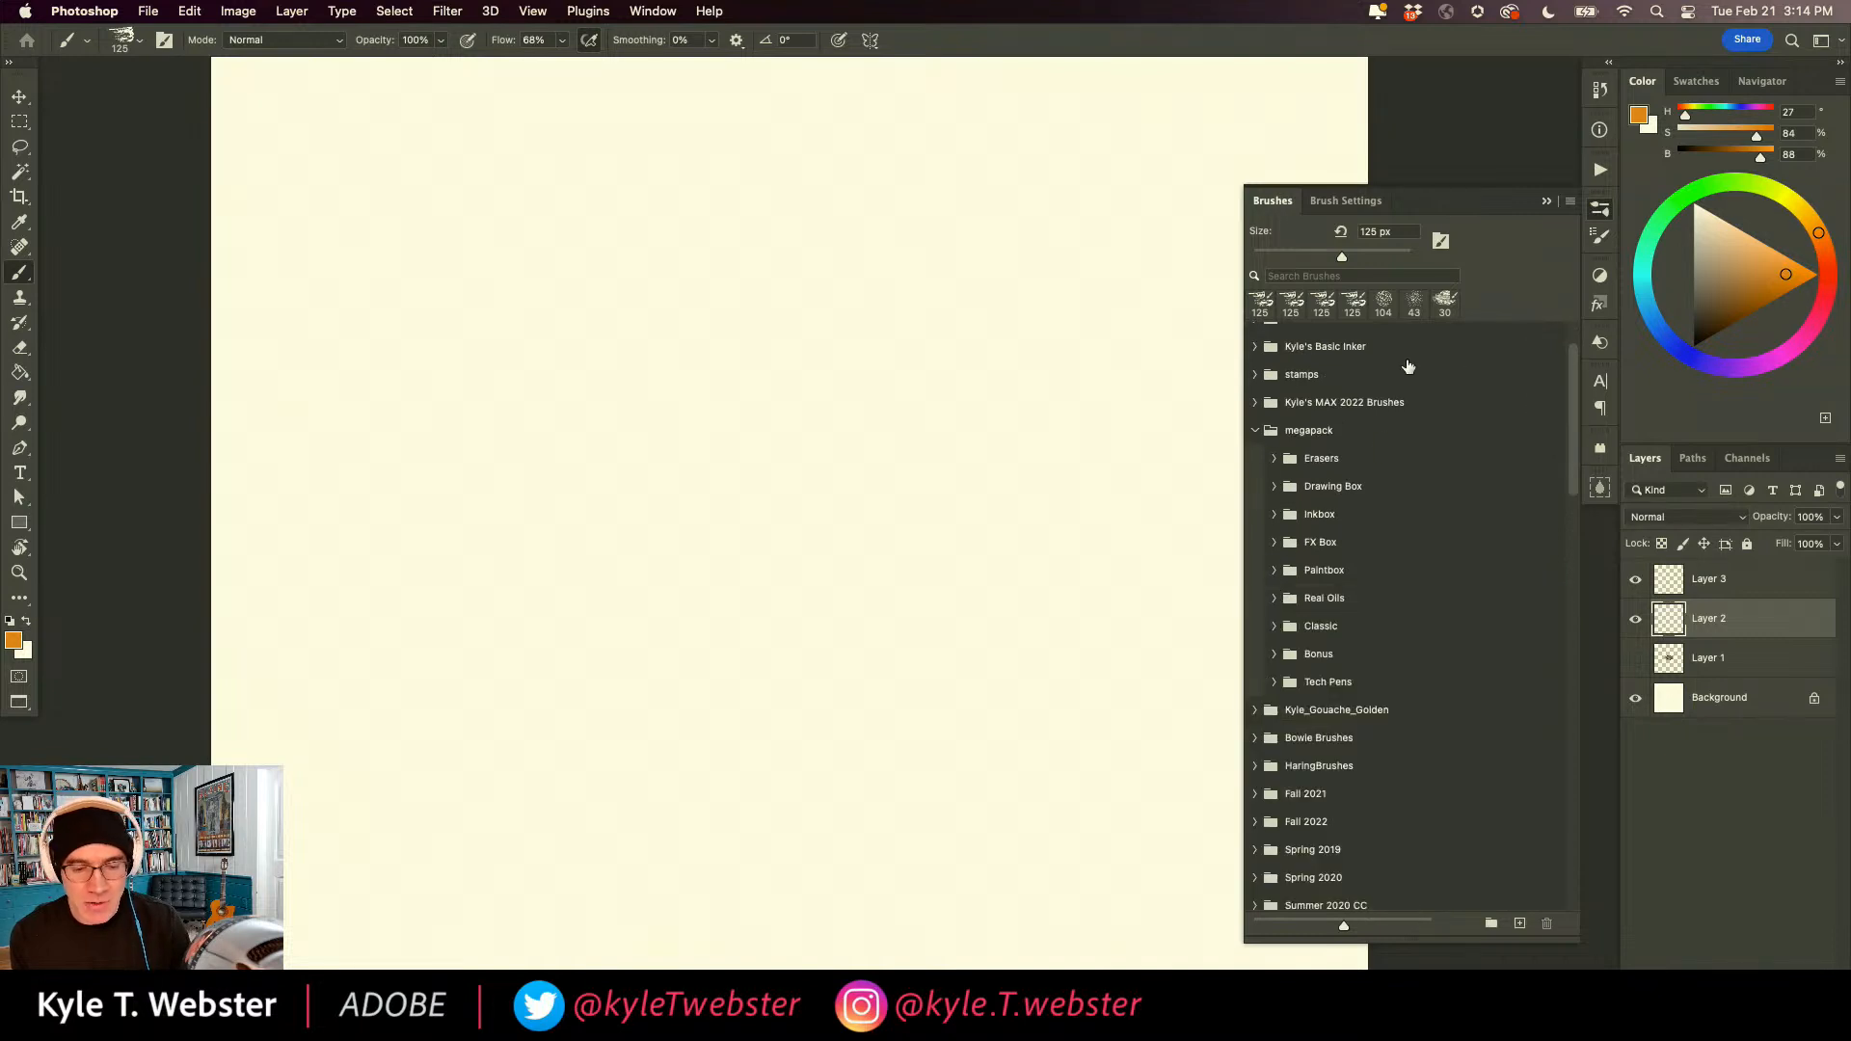
pyautogui.click(1255, 430)
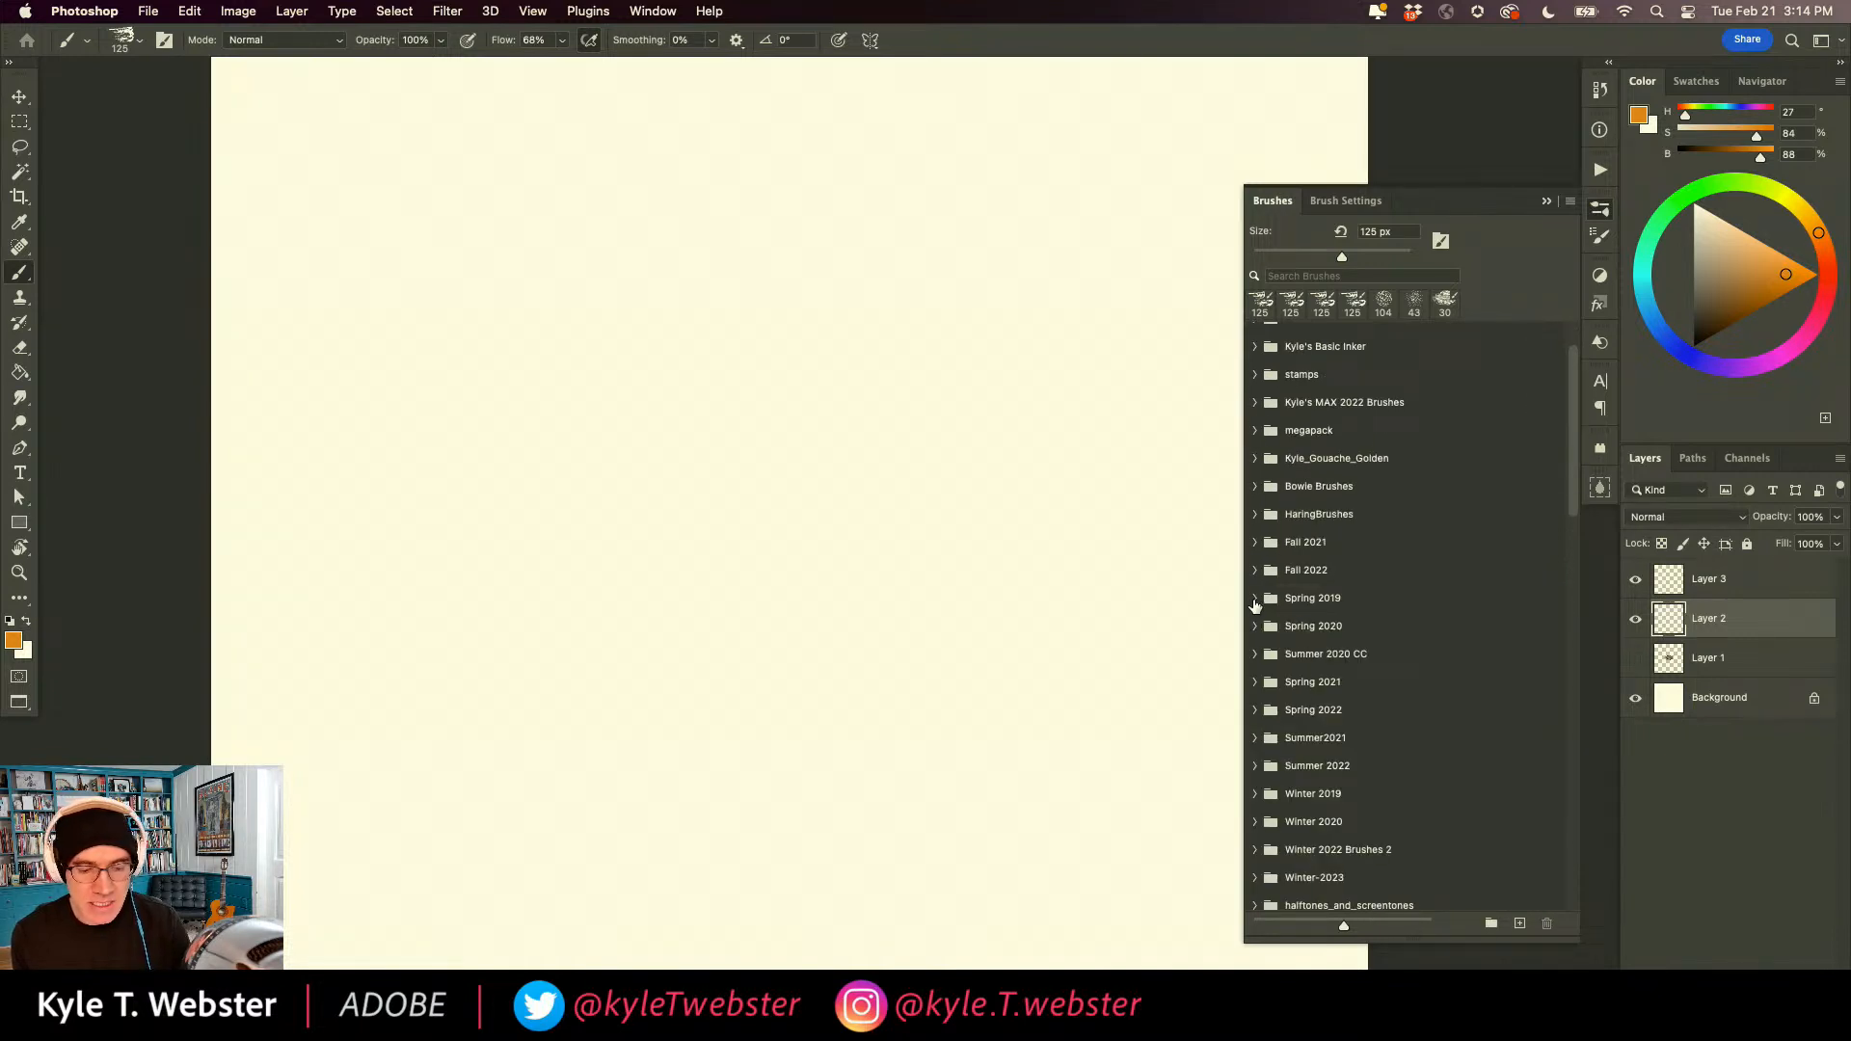
pyautogui.click(1254, 597)
pyautogui.scroll(-15, 1571, 389)
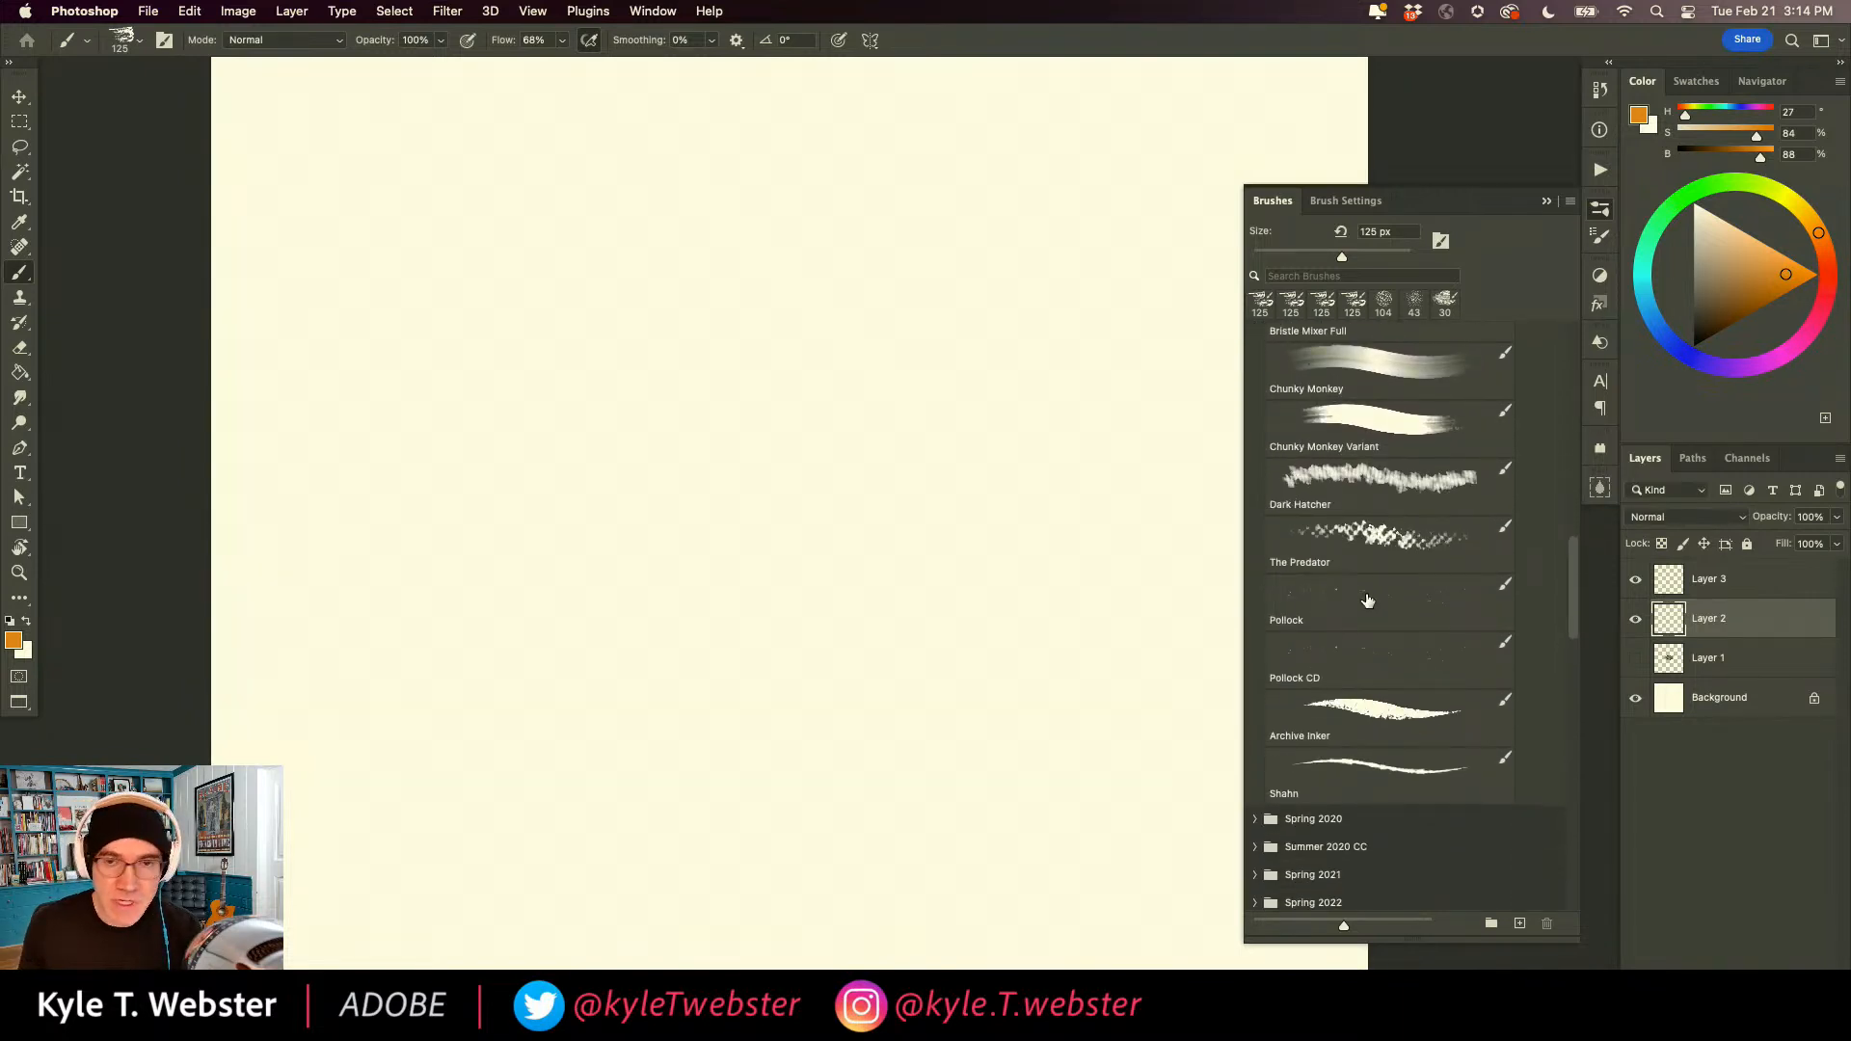
pyautogui.click(1366, 601)
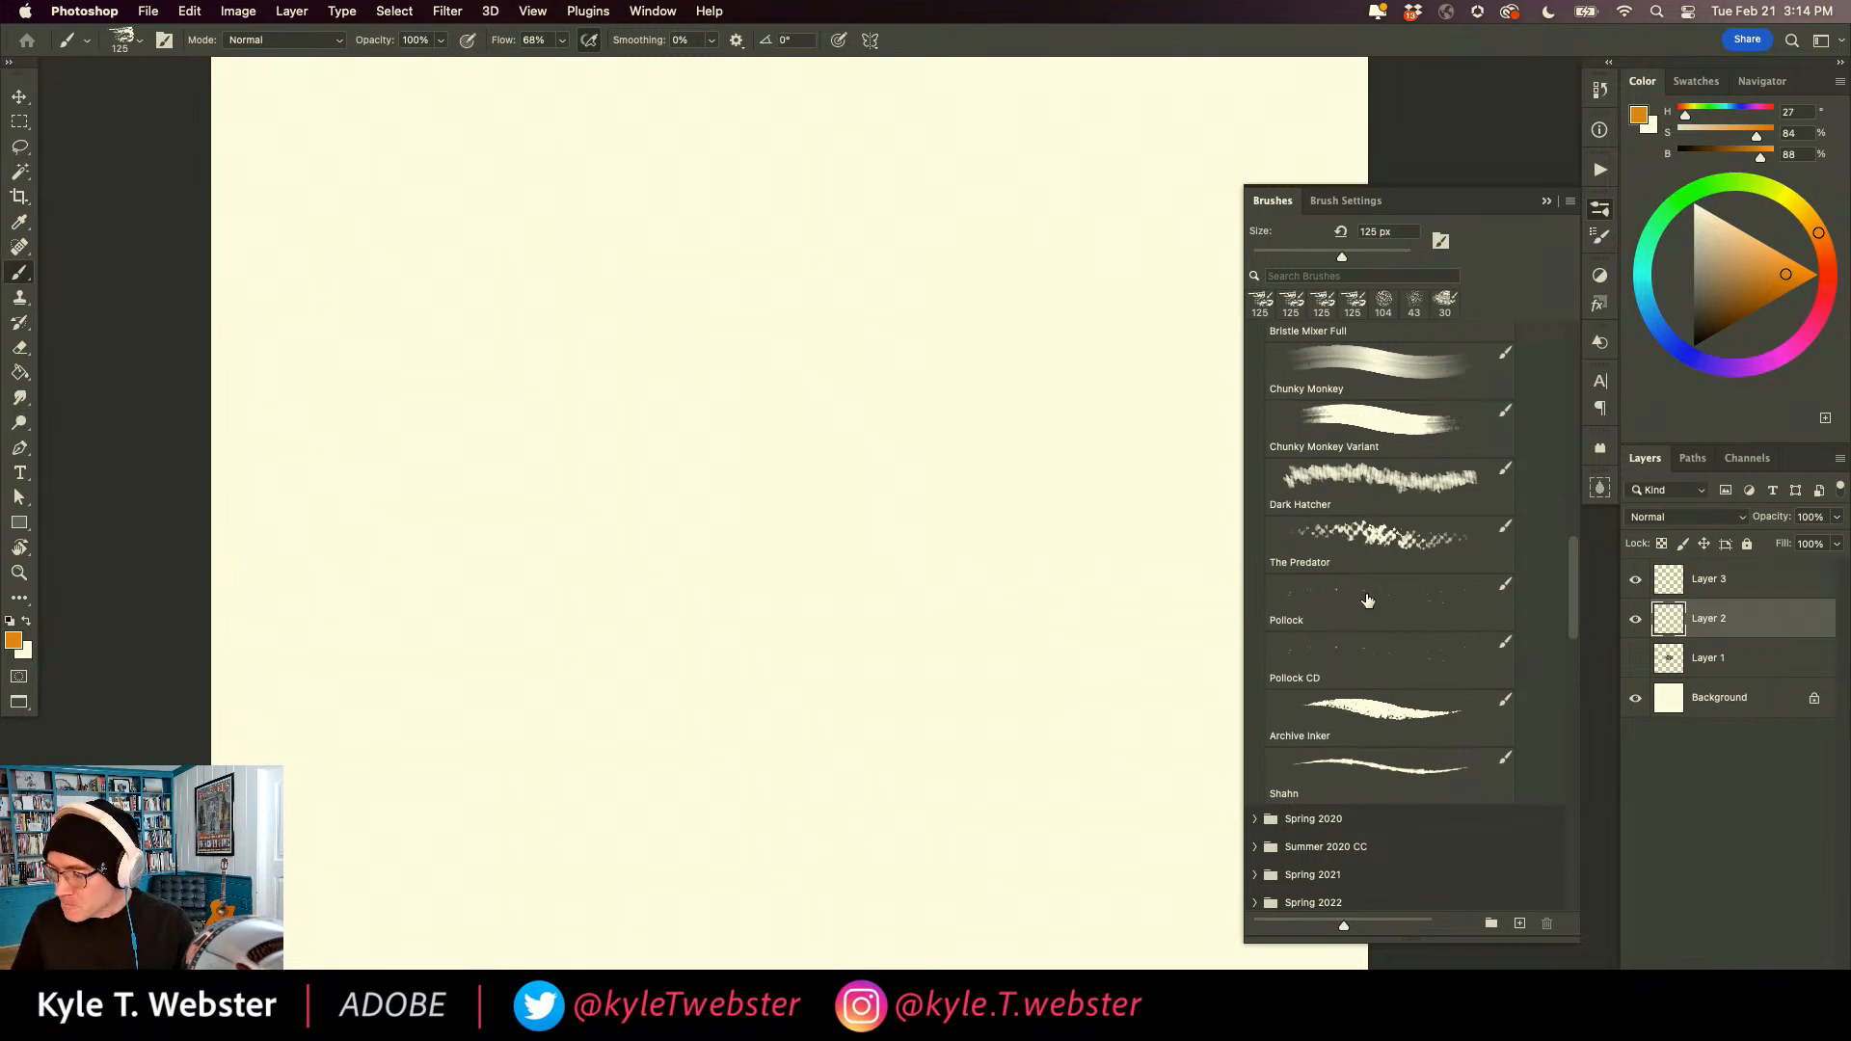
# Spatter flat orange paint across the canvas with the Pollock brush, and clear it from Layer 2.
pyautogui.click(1367, 601)
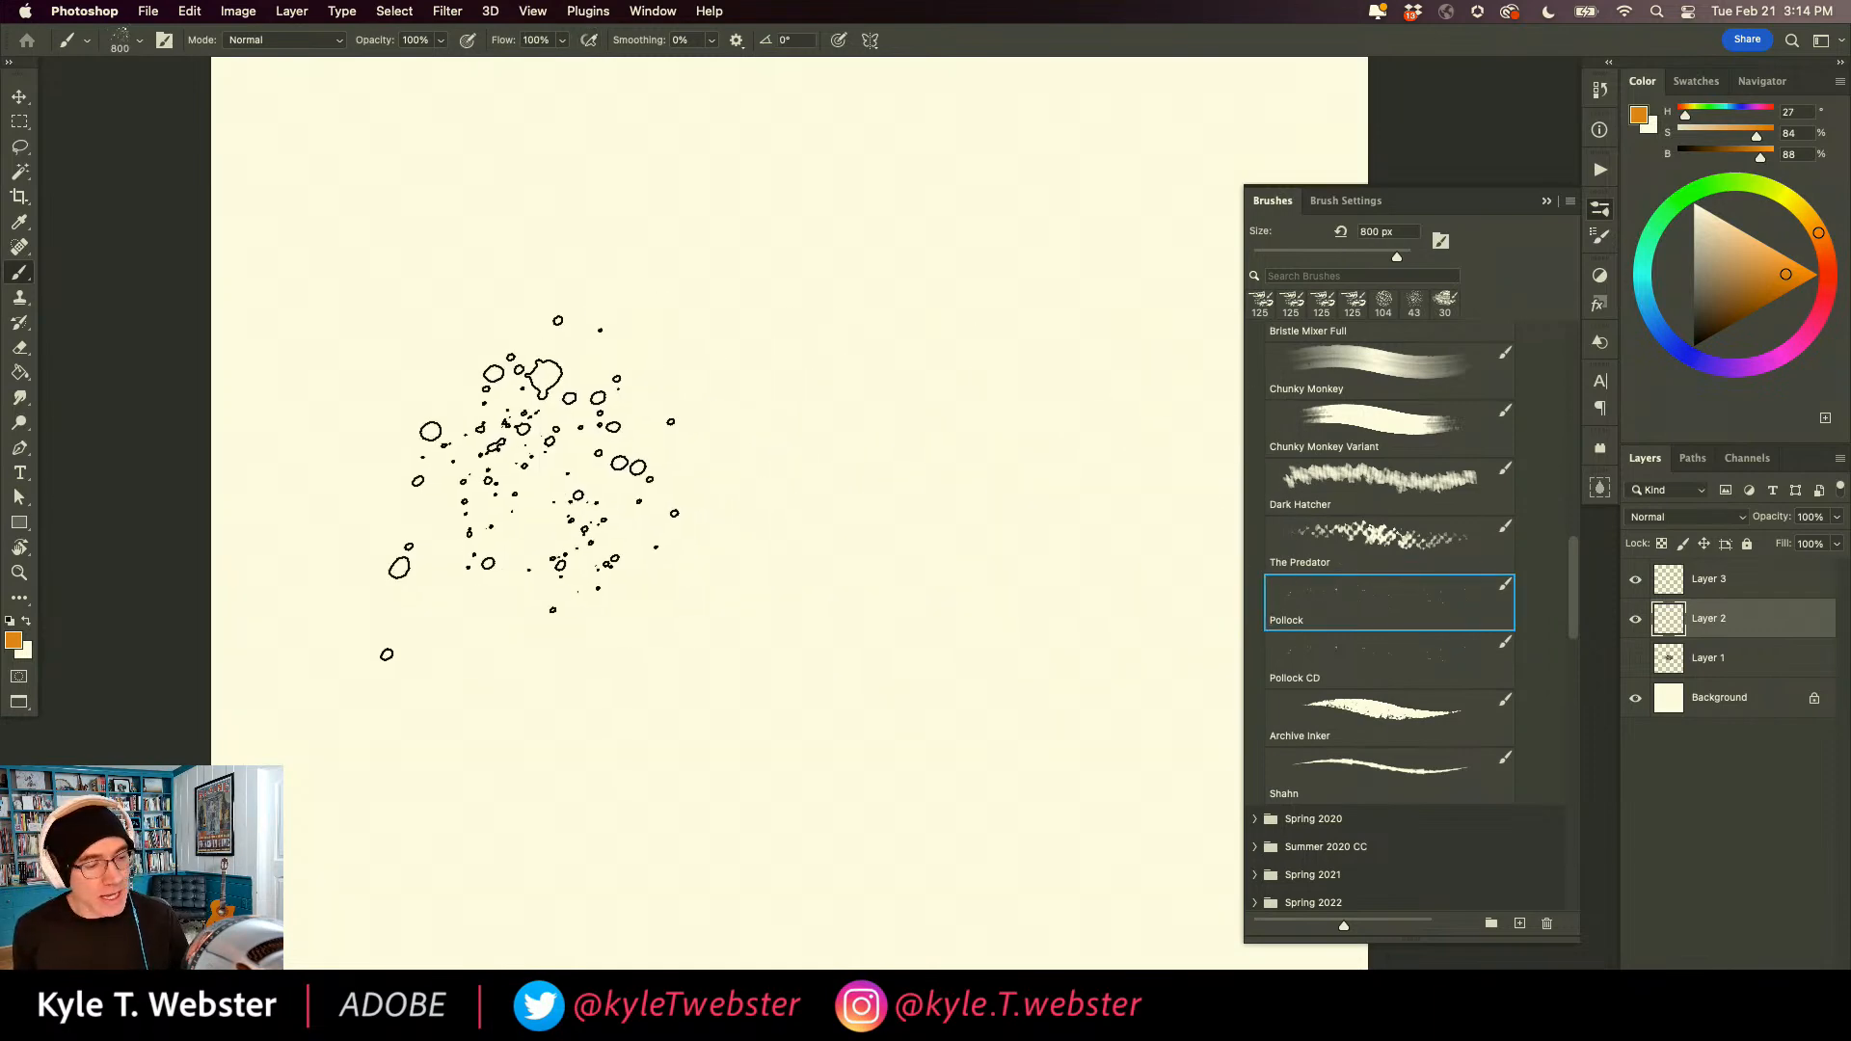
pyautogui.moveTo(873, 563)
pyautogui.mouseDown()
pyautogui.moveTo(727, 344)
pyautogui.moveTo(749, 686)
pyautogui.moveTo(663, 613)
pyautogui.moveTo(851, 484)
pyautogui.moveTo(497, 390)
pyautogui.moveTo(566, 571)
pyautogui.moveTo(807, 602)
pyautogui.moveTo(898, 277)
pyautogui.moveTo(1025, 587)
pyautogui.moveTo(956, 713)
pyautogui.moveTo(956, 691)
pyautogui.moveTo(772, 582)
pyautogui.moveTo(715, 610)
pyautogui.moveTo(601, 444)
pyautogui.moveTo(847, 519)
pyautogui.moveTo(480, 278)
pyautogui.moveTo(492, 553)
pyautogui.moveTo(536, 674)
pyautogui.moveTo(389, 736)
pyautogui.moveTo(583, 840)
pyautogui.moveTo(1042, 759)
pyautogui.moveTo(870, 416)
pyautogui.moveTo(991, 416)
pyautogui.moveTo(1037, 324)
pyautogui.moveTo(1013, 227)
pyautogui.moveTo(451, 415)
pyautogui.moveTo(439, 519)
pyautogui.moveTo(726, 725)
pyautogui.moveTo(830, 381)
pyautogui.moveTo(267, 301)
pyautogui.moveTo(525, 814)
pyautogui.mouseUp()
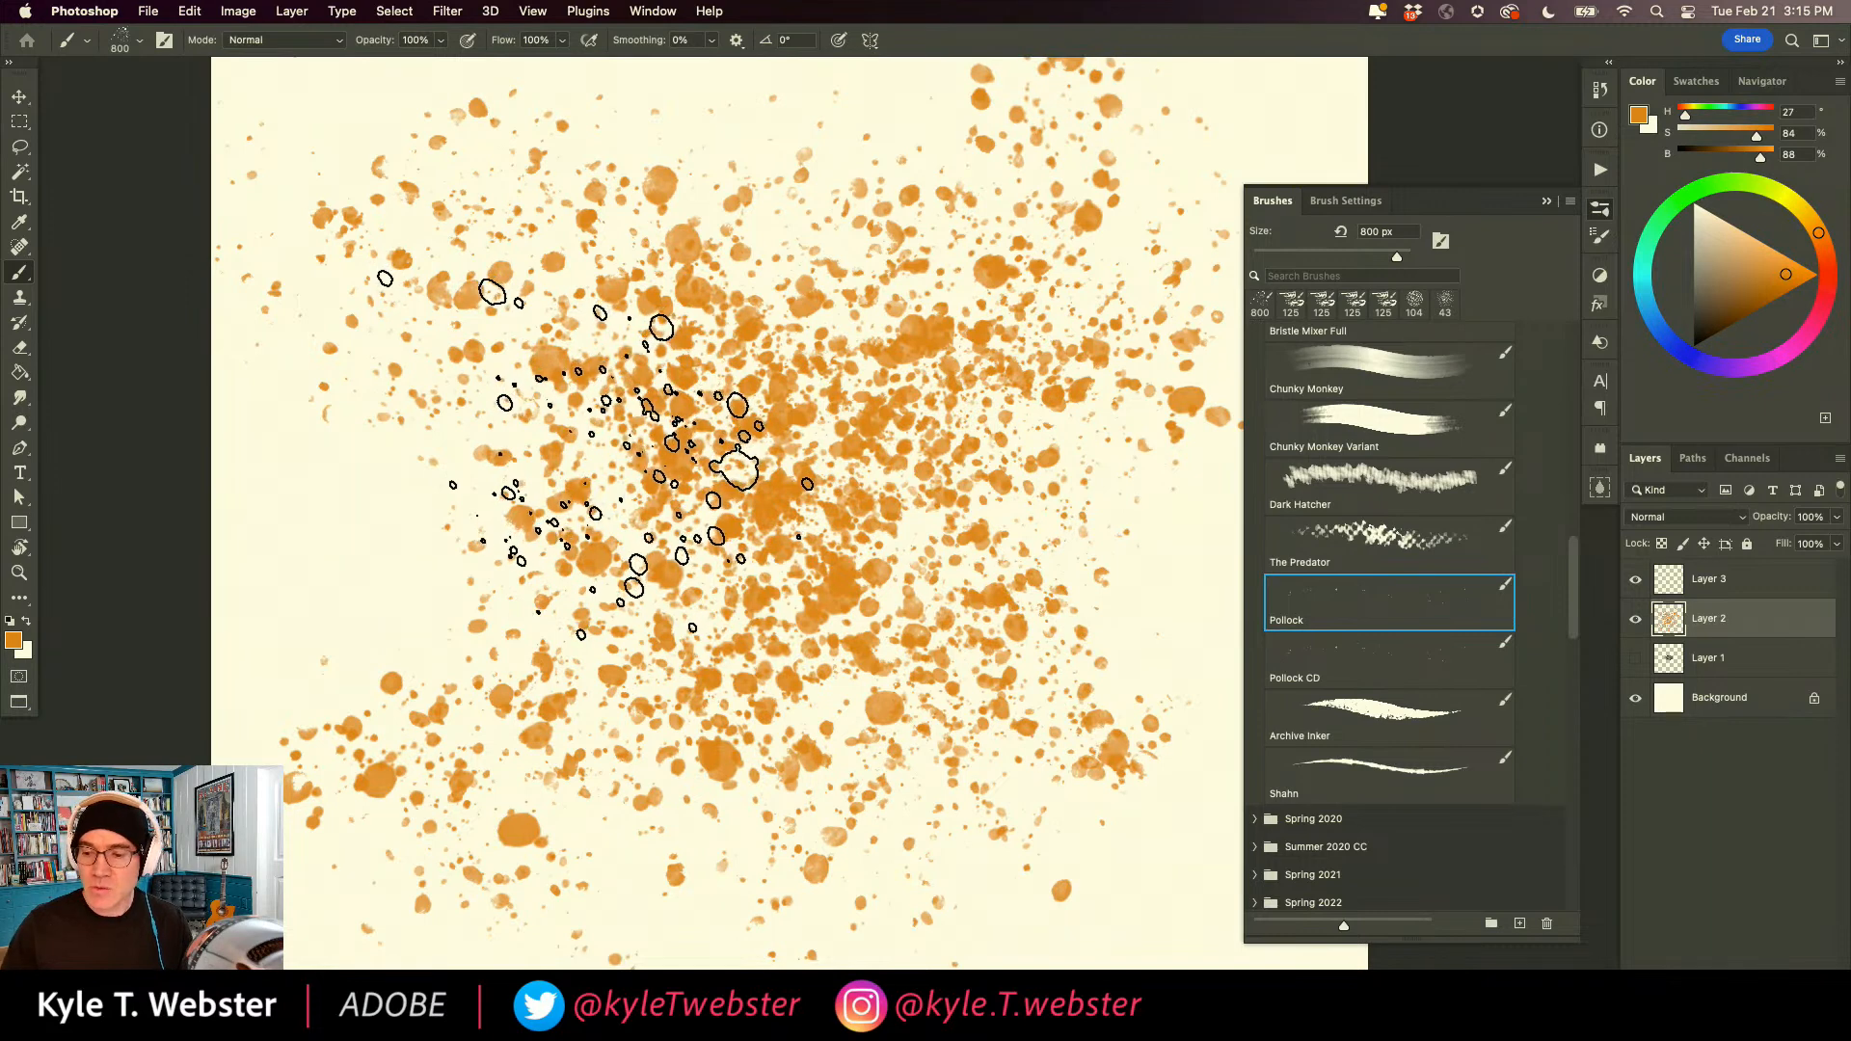
pyautogui.press('super+a')
pyautogui.press('Delete')
pyautogui.press('super+d')
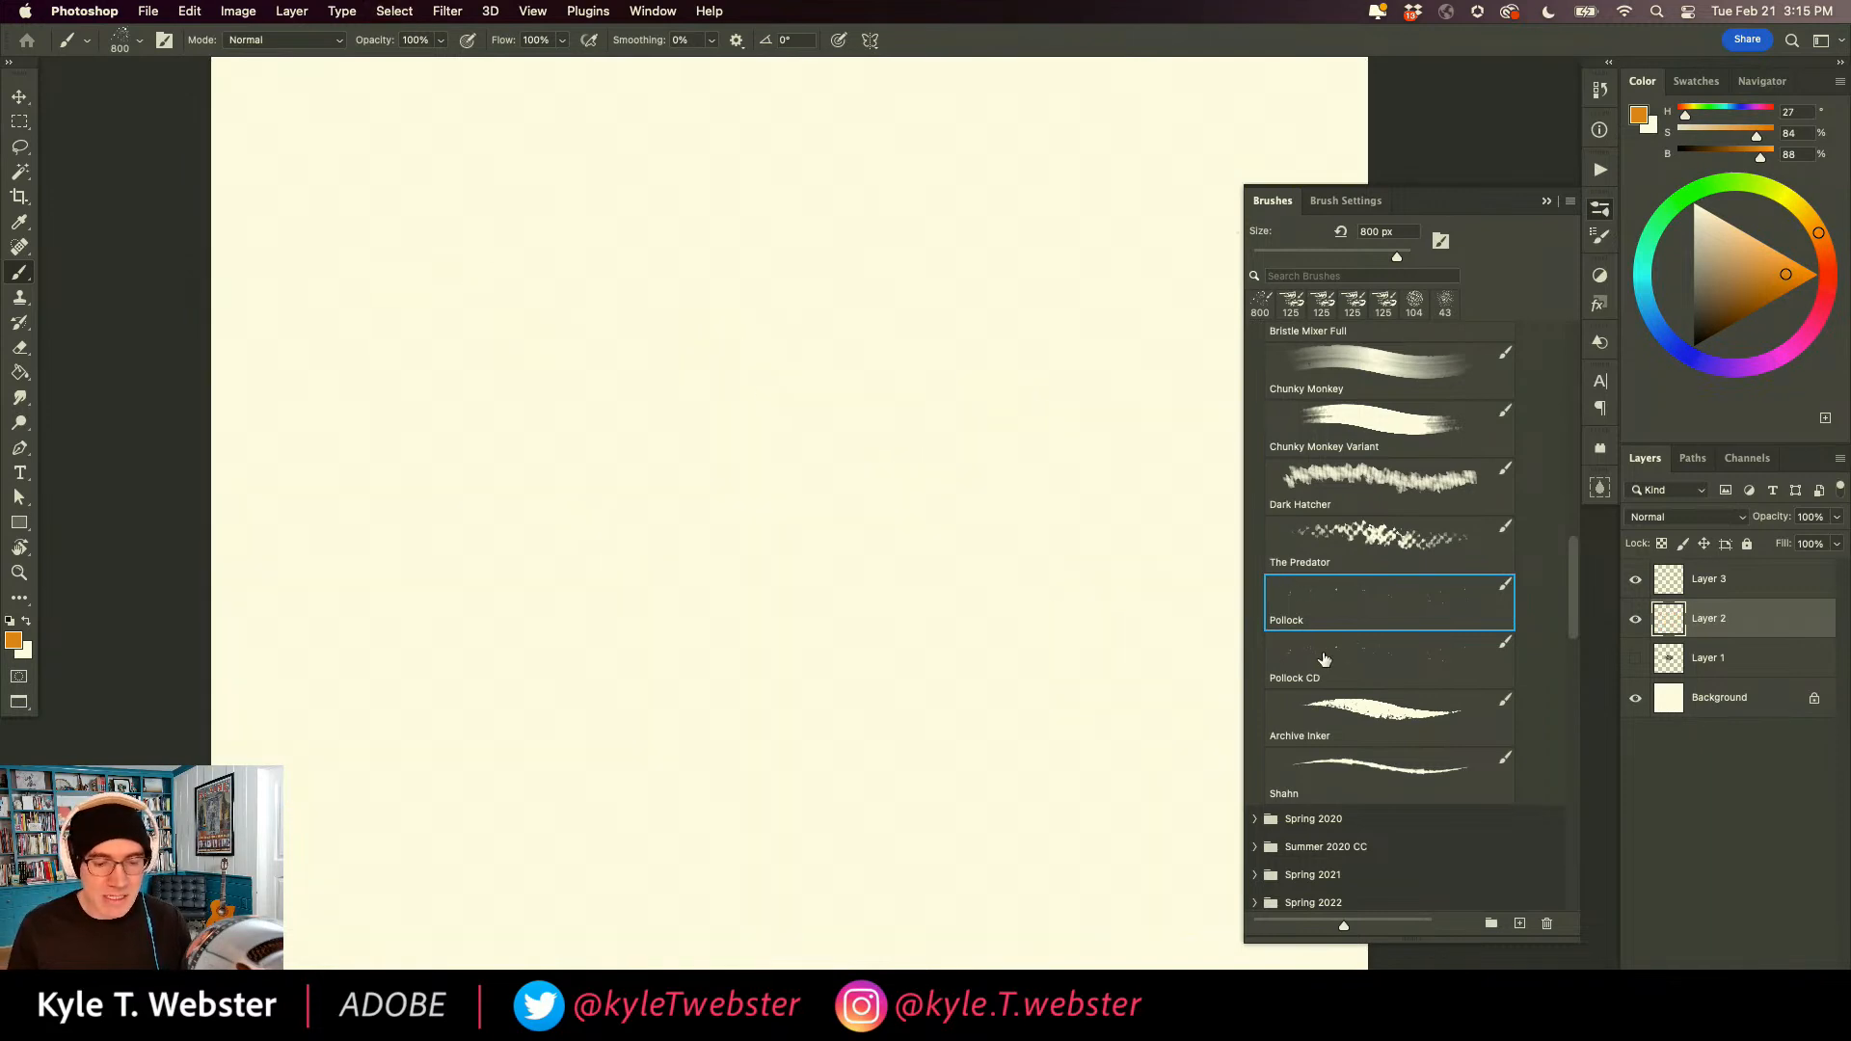
# Choose the Pollock CD brush, display its Color Dynamics settings and spatter varied orange dots across the canvas.
pyautogui.click(1315, 651)
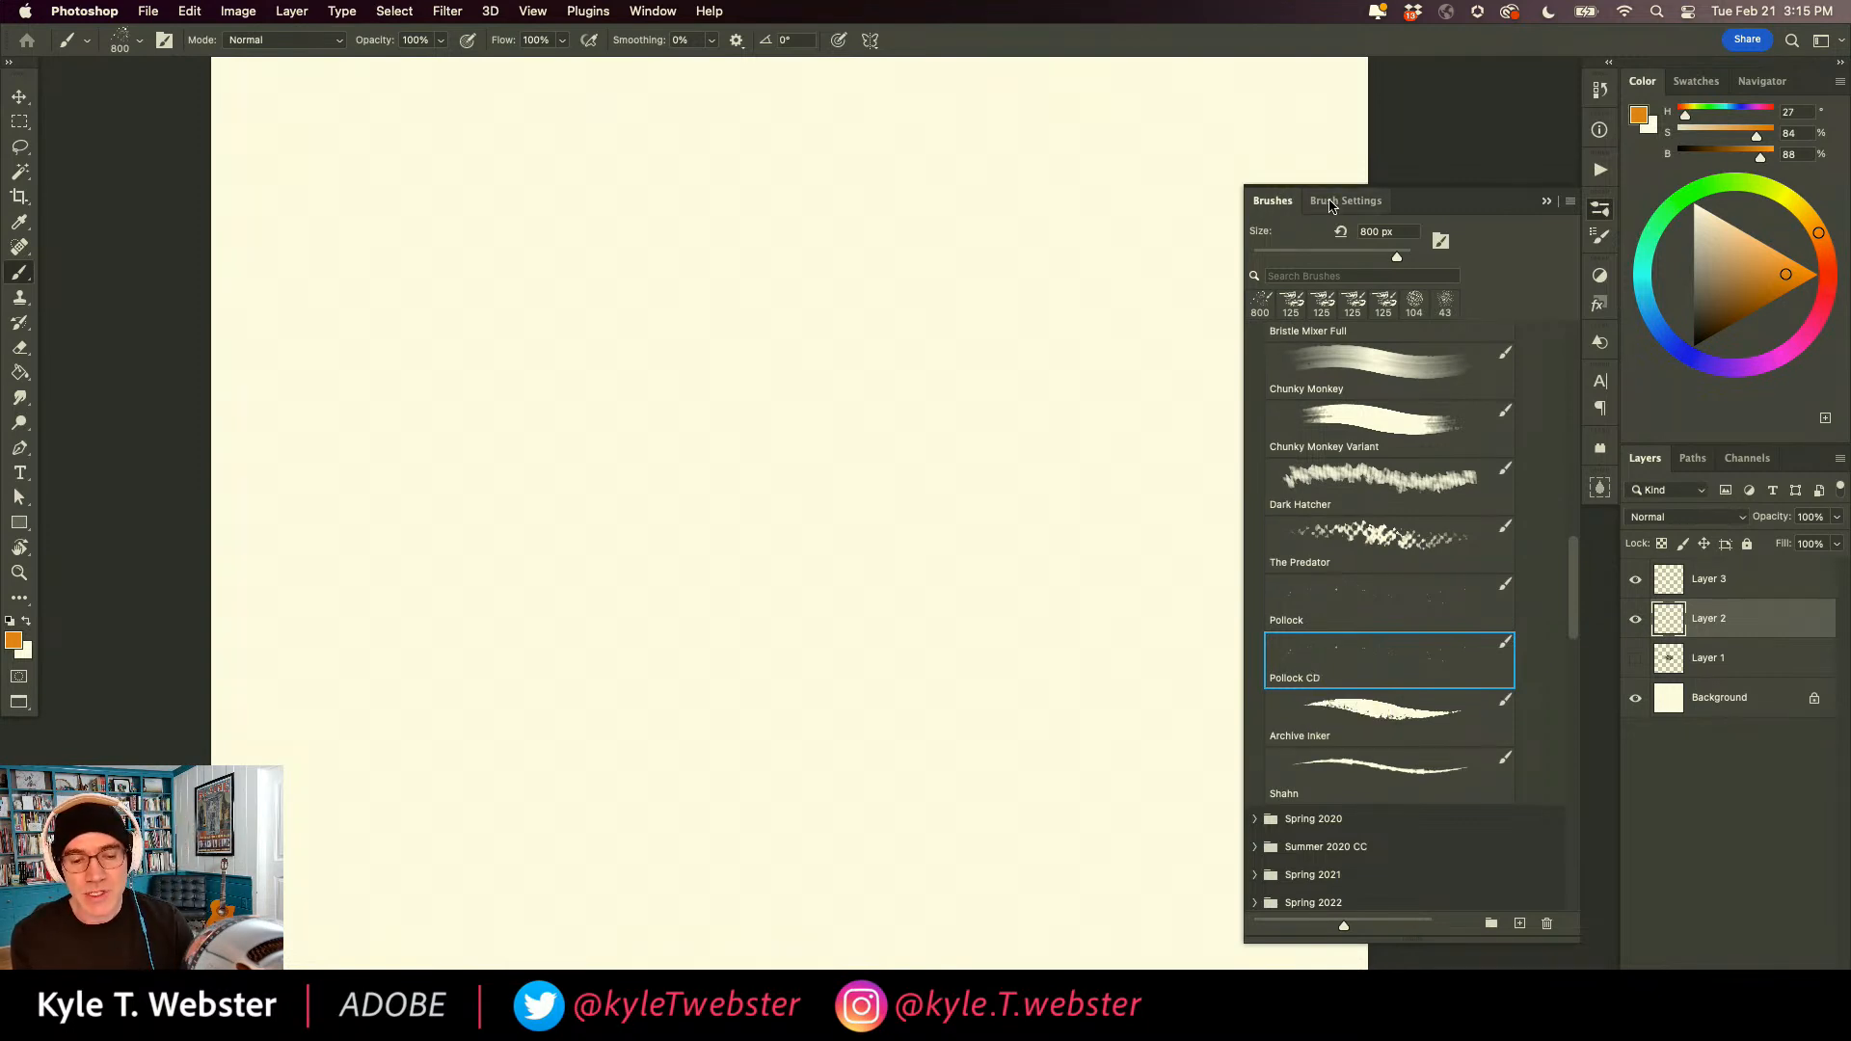
pyautogui.click(1328, 204)
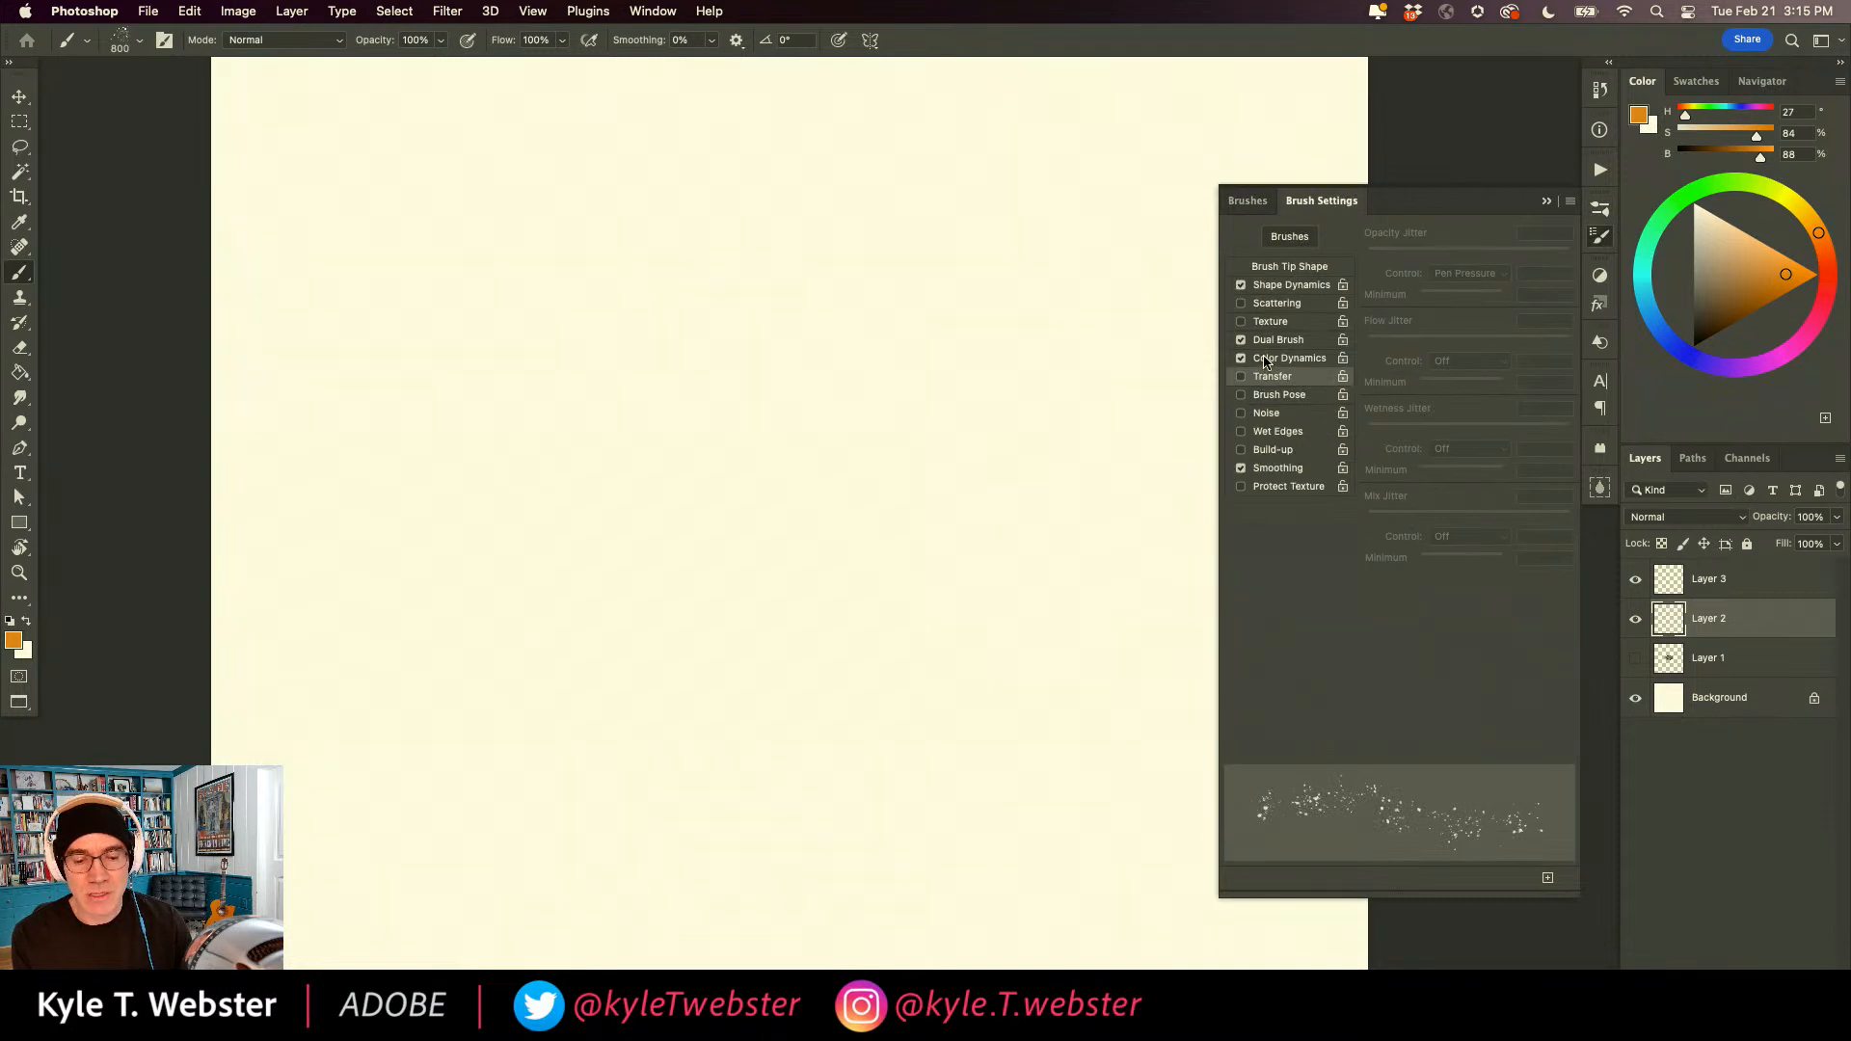
pyautogui.click(1265, 361)
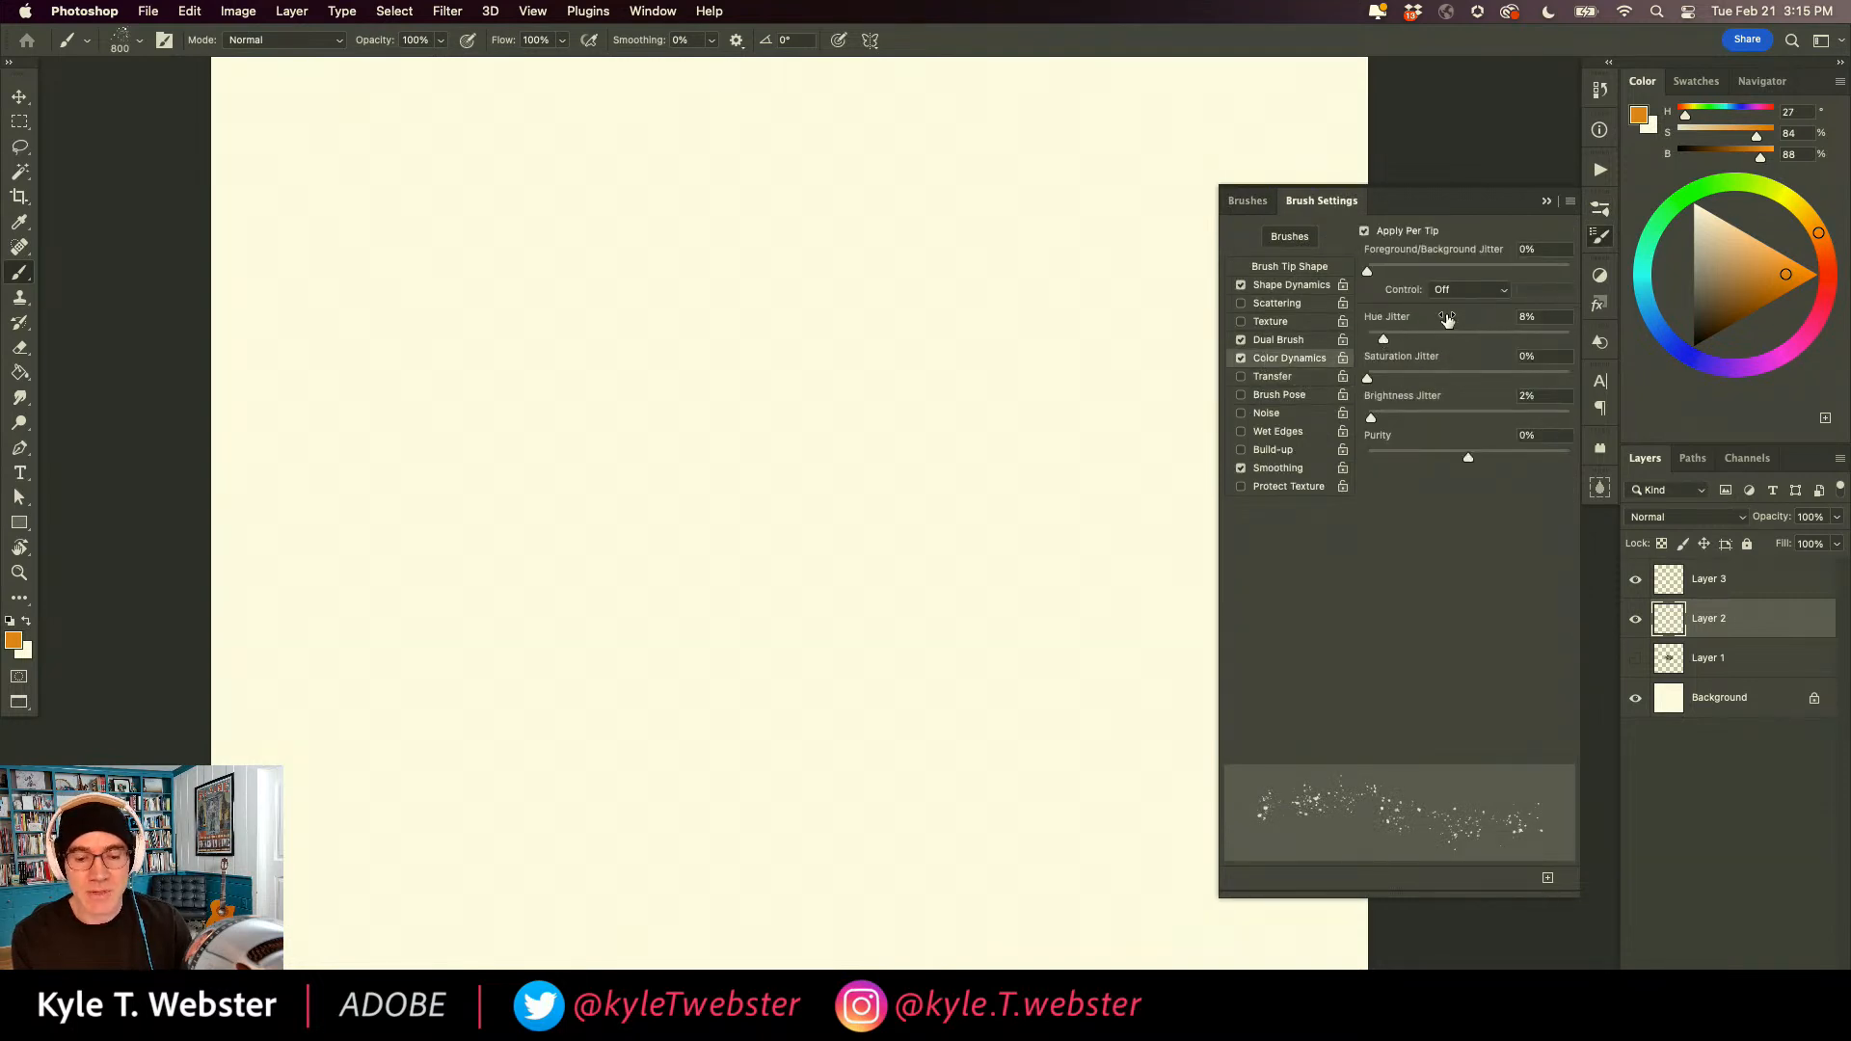
pyautogui.moveTo(876, 711)
pyautogui.mouseDown()
pyautogui.moveTo(918, 587)
pyautogui.moveTo(711, 662)
pyautogui.moveTo(888, 679)
pyautogui.moveTo(524, 309)
pyautogui.moveTo(392, 257)
pyautogui.moveTo(723, 488)
pyautogui.moveTo(839, 839)
pyautogui.moveTo(1095, 570)
pyautogui.moveTo(1083, 364)
pyautogui.moveTo(413, 248)
pyautogui.moveTo(298, 298)
pyautogui.moveTo(331, 653)
pyautogui.moveTo(544, 776)
pyautogui.moveTo(849, 525)
pyautogui.moveTo(1124, 248)
pyautogui.moveTo(434, 876)
pyautogui.moveTo(626, 959)
pyautogui.mouseUp()
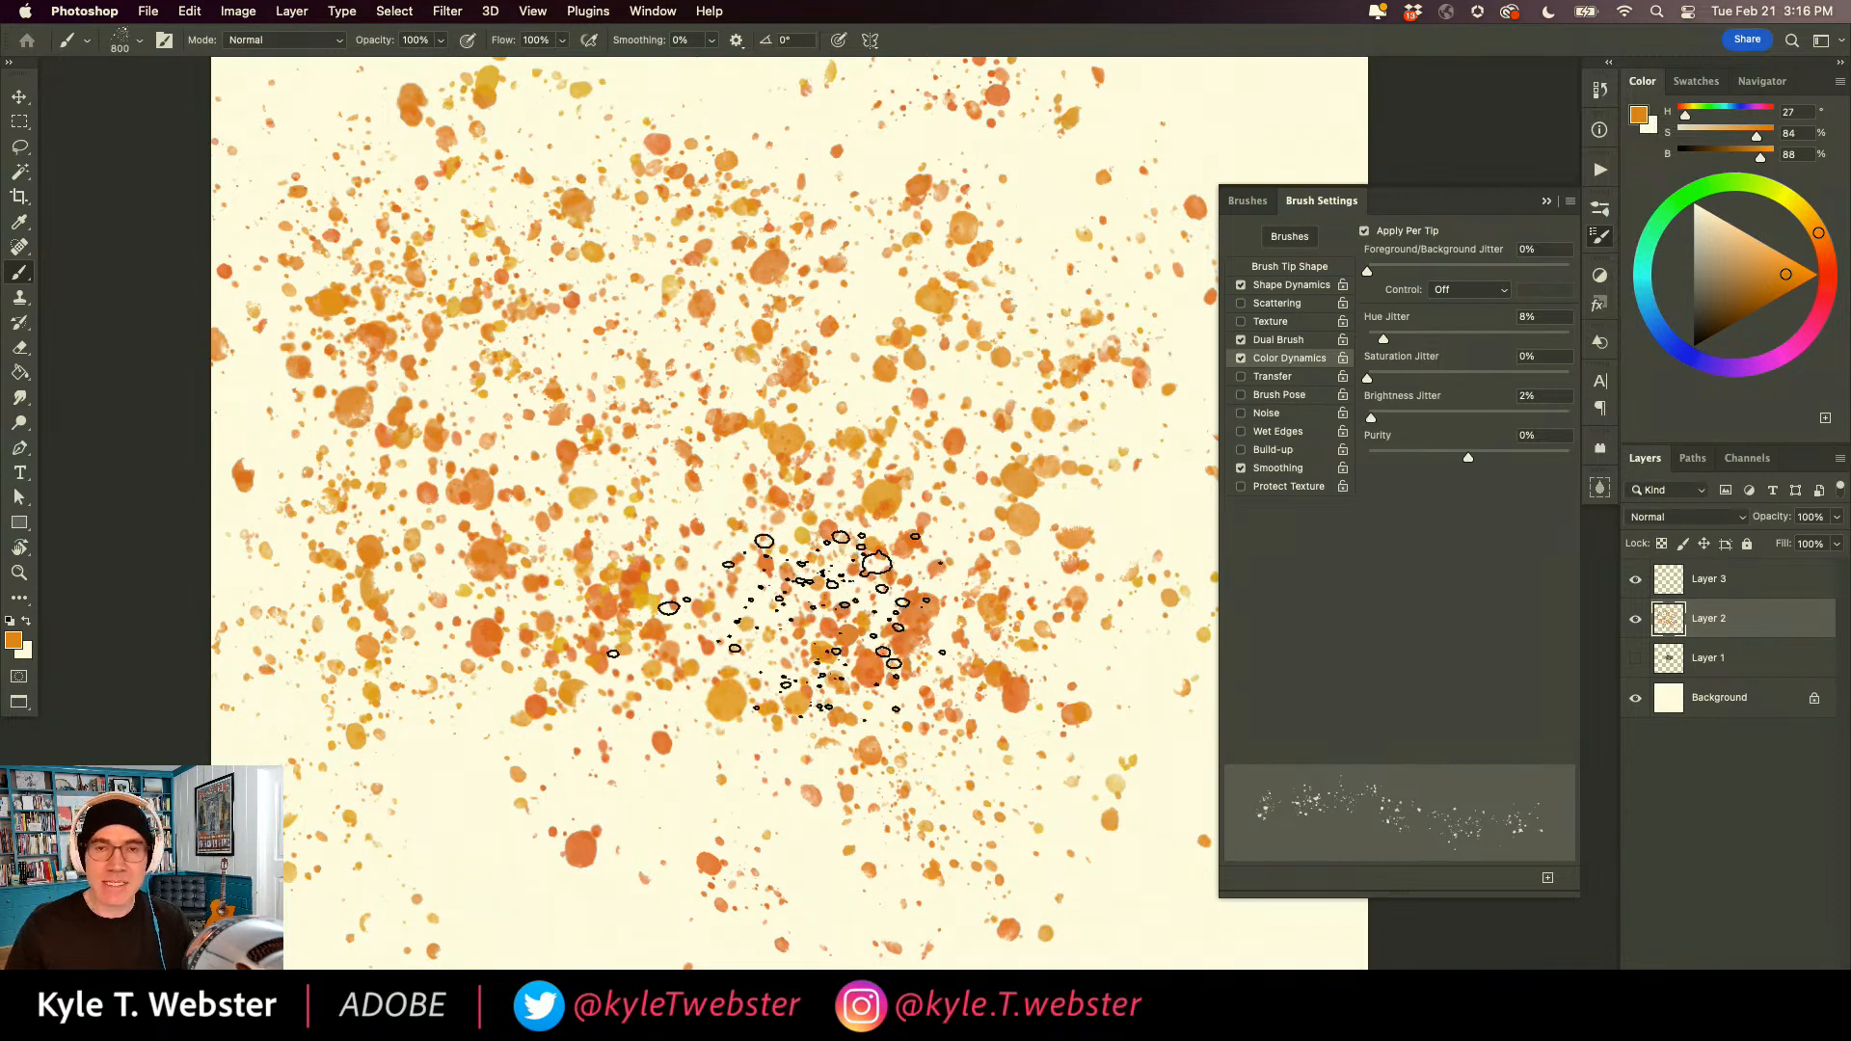
pyautogui.keyDown('alt'); pyautogui.click(738, 692); pyautogui.keyUp('alt')
pyautogui.moveTo(695, 699); pyautogui.dragTo(686, 667)
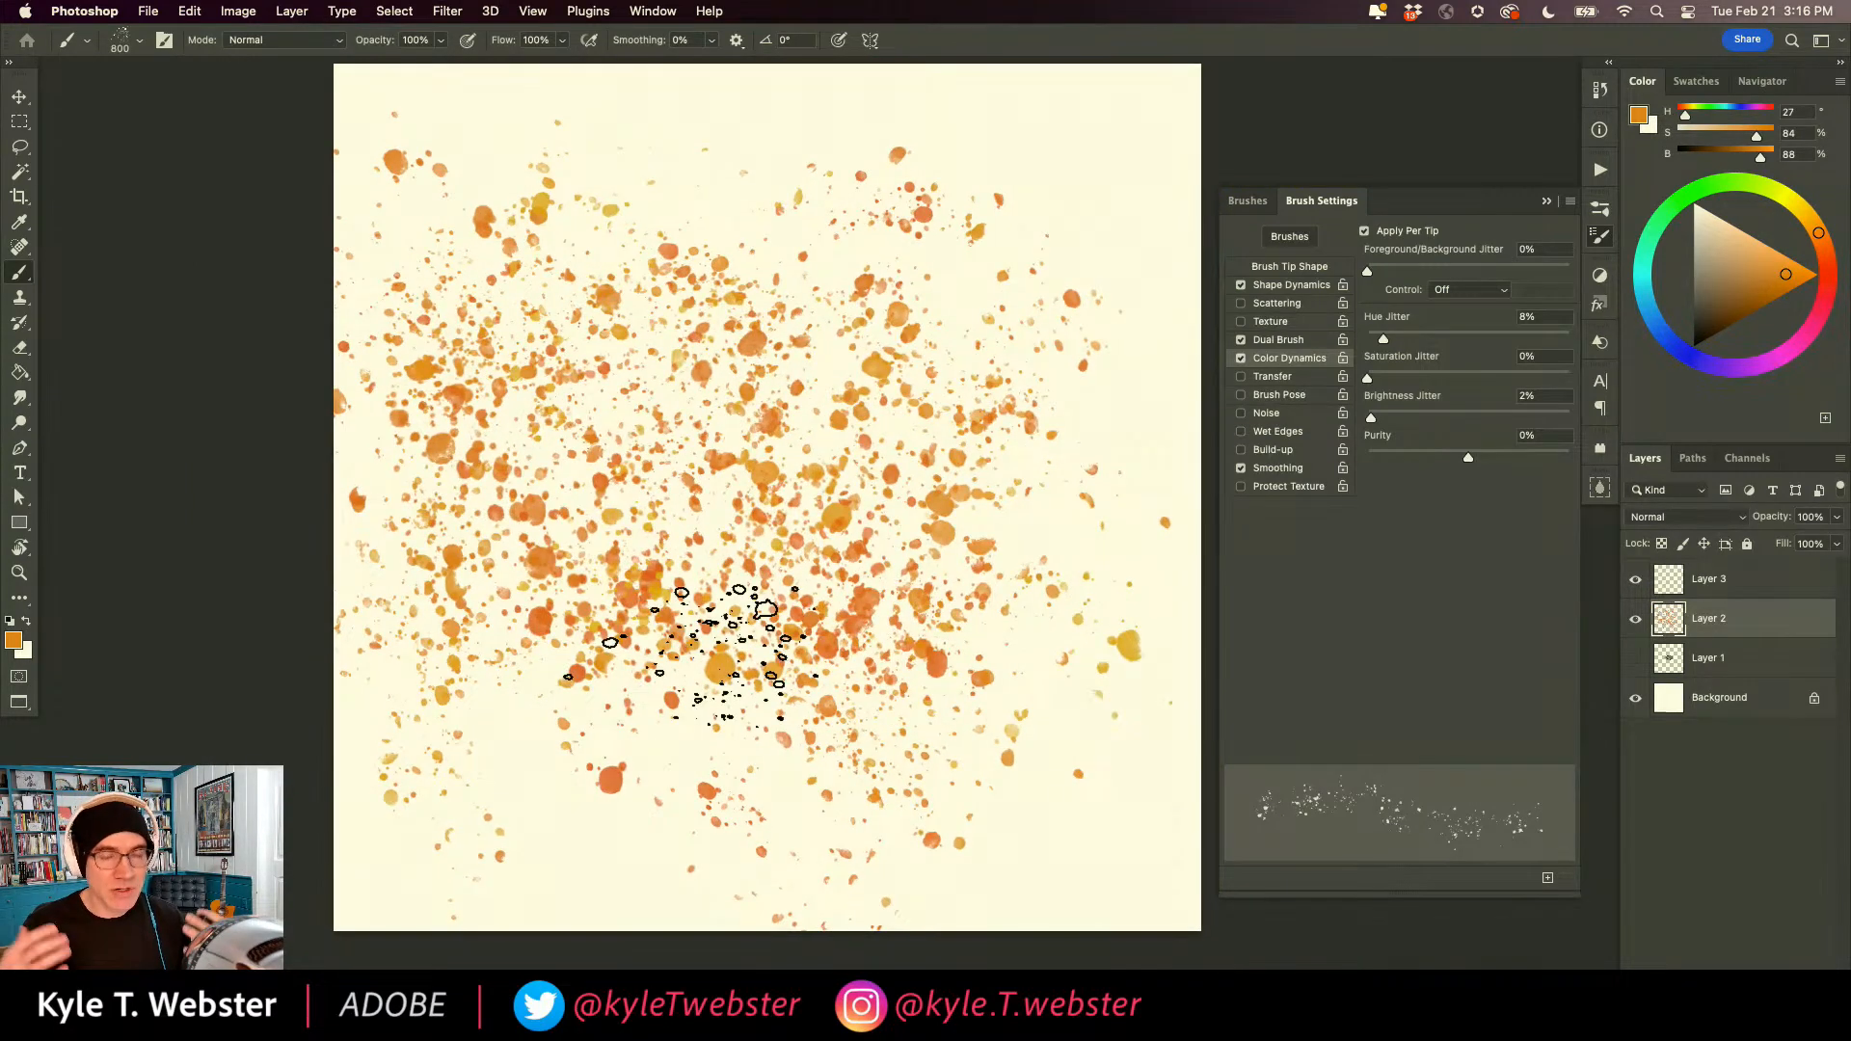
# Clear the orange spatter from Layer 2, and paint and undo one further spatter pass.
pyautogui.press('super+a')
pyautogui.press('Delete')
pyautogui.press('super+d')
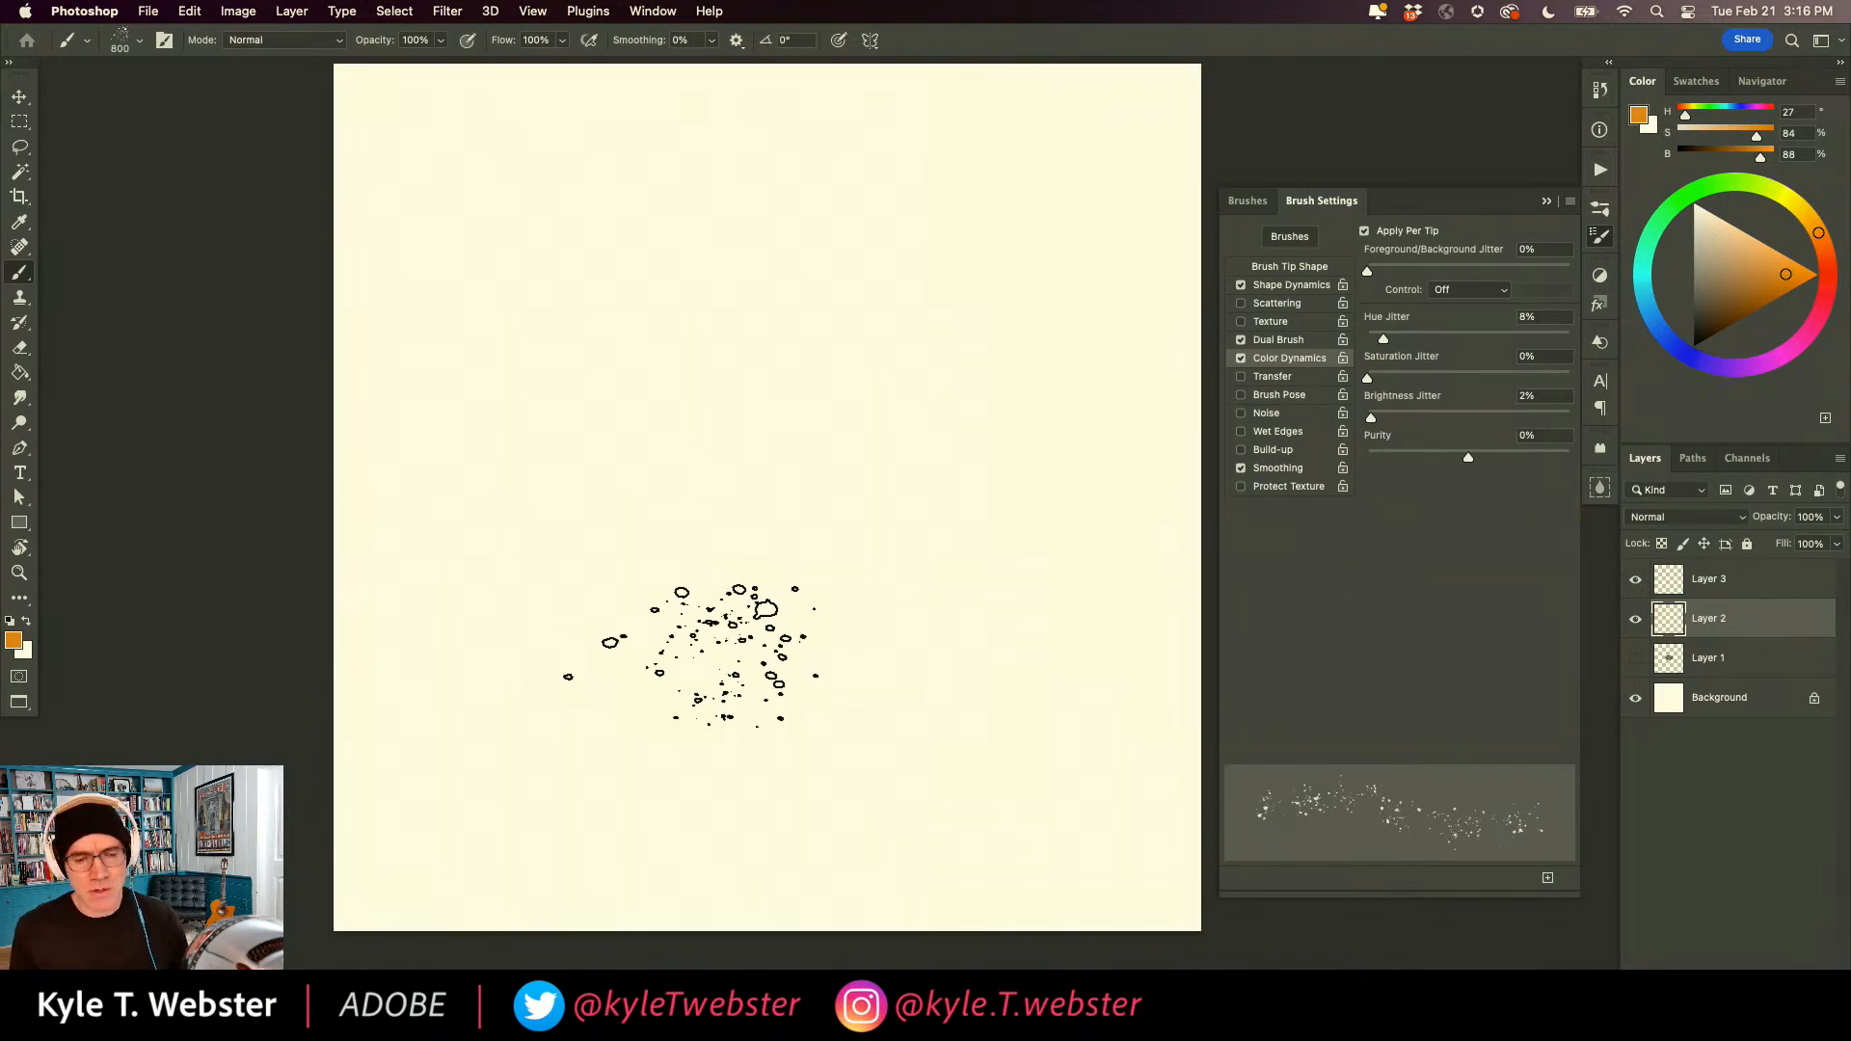
pyautogui.moveTo(971, 653)
pyautogui.mouseDown()
pyautogui.moveTo(902, 209)
pyautogui.moveTo(828, 535)
pyautogui.moveTo(639, 501)
pyautogui.moveTo(505, 638)
pyautogui.moveTo(514, 620)
pyautogui.moveTo(440, 578)
pyautogui.moveTo(420, 478)
pyautogui.moveTo(583, 399)
pyautogui.moveTo(639, 242)
pyautogui.moveTo(552, 399)
pyautogui.moveTo(912, 819)
pyautogui.moveTo(1039, 723)
pyautogui.moveTo(742, 270)
pyautogui.mouseUp()
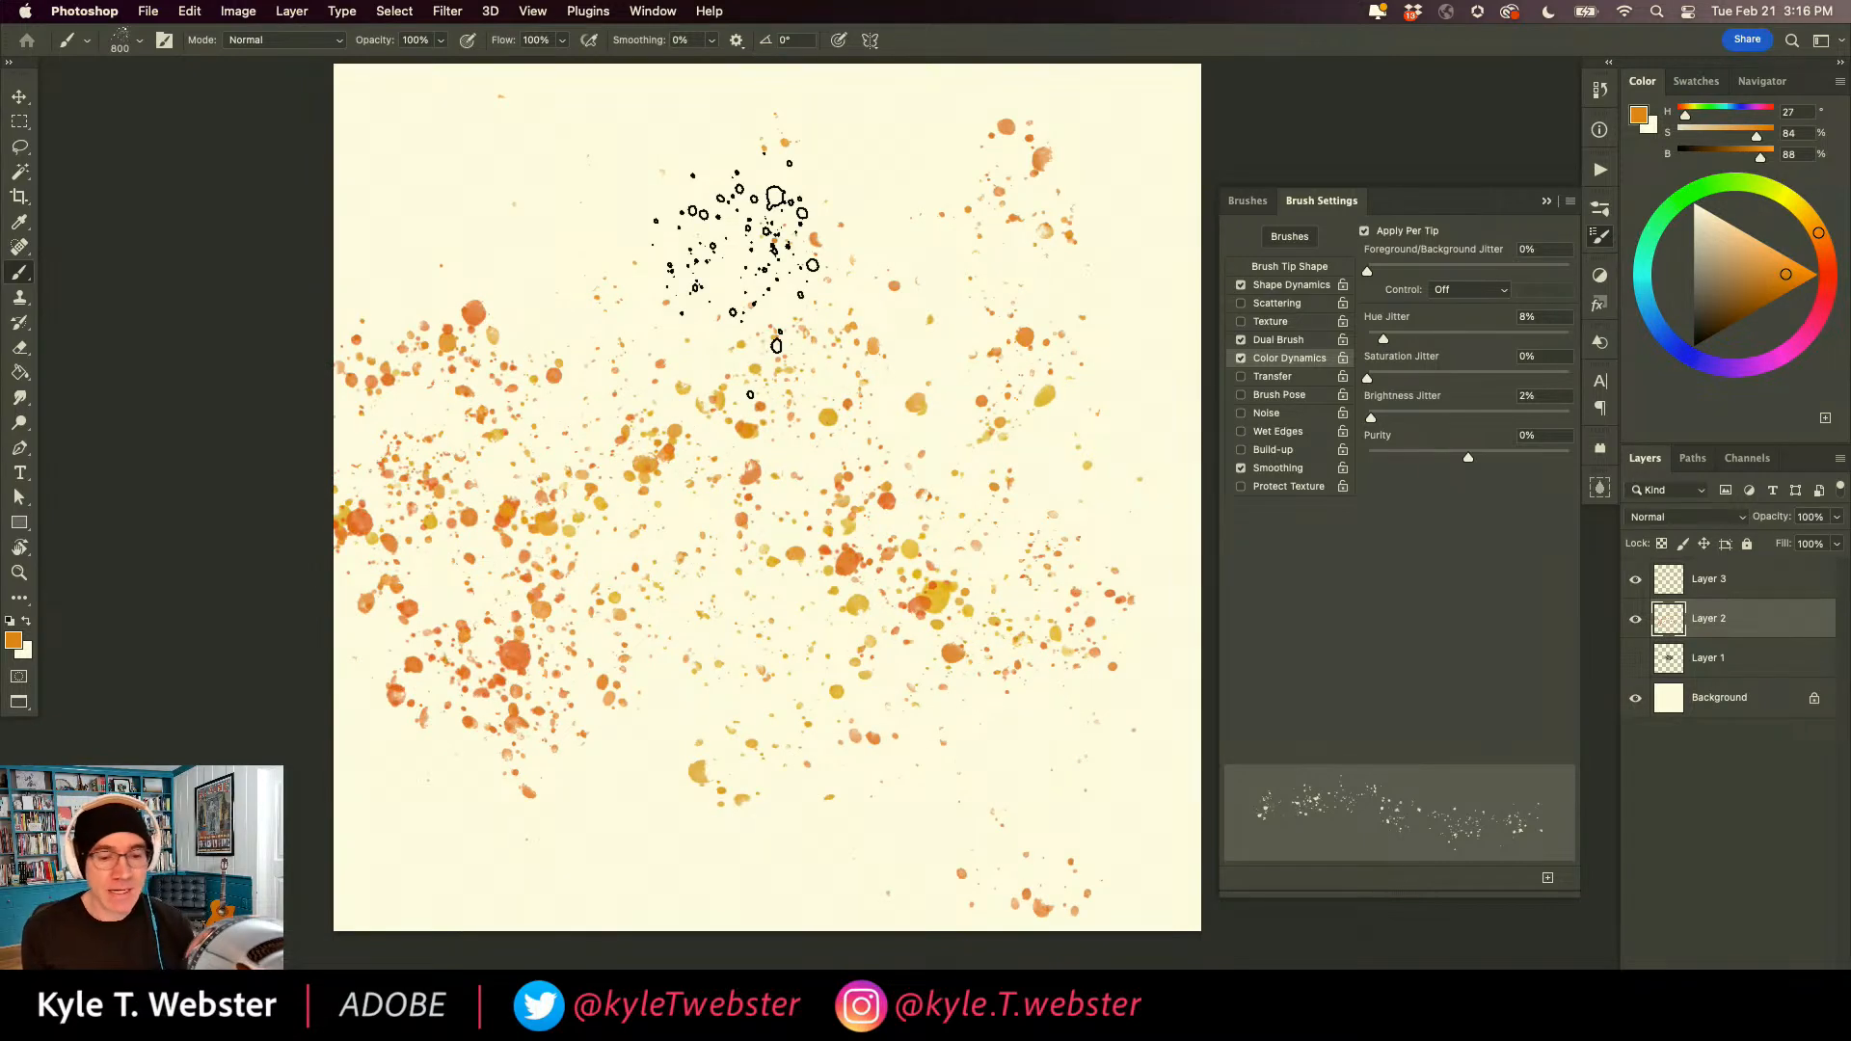
pyautogui.press('super+z')
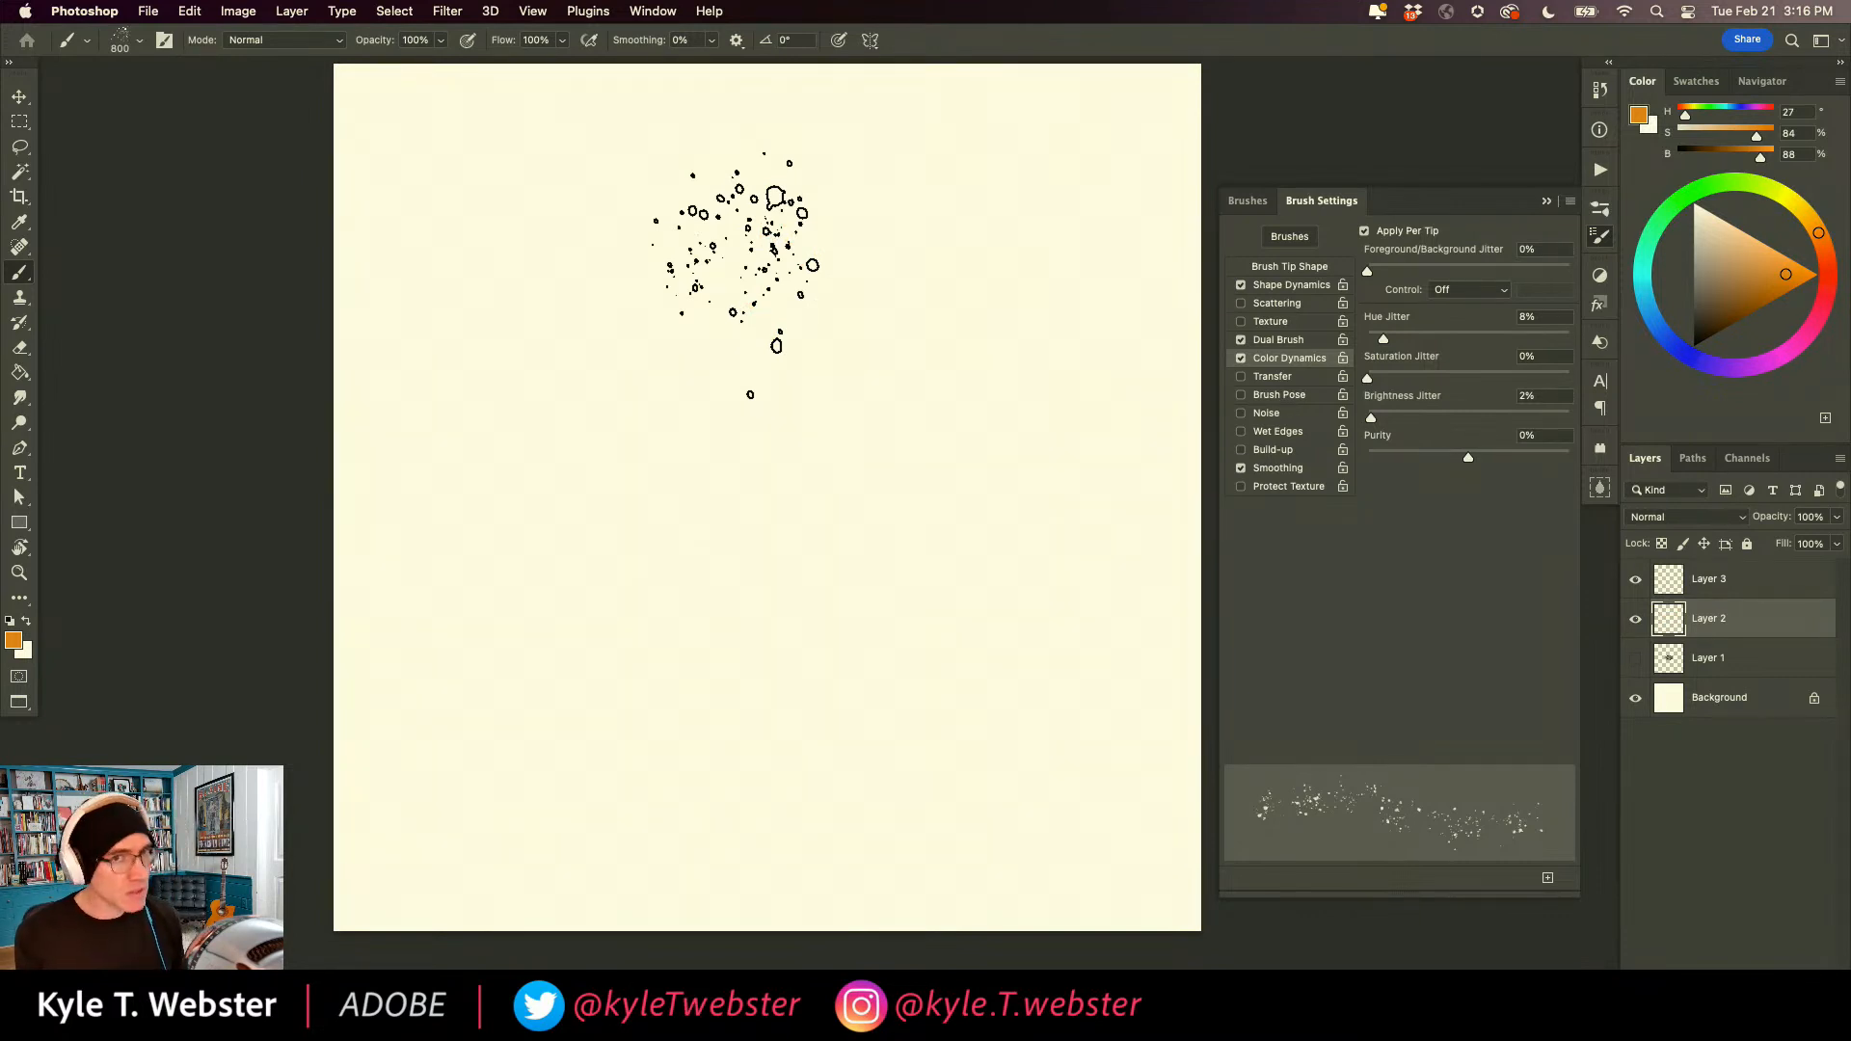
# Set the brush's Hue Jitter to 100%, test it with dense multicoloured spatter over the whole canvas, and clear the result.
pyautogui.moveTo(1383, 341); pyautogui.dragTo(1634, 328)
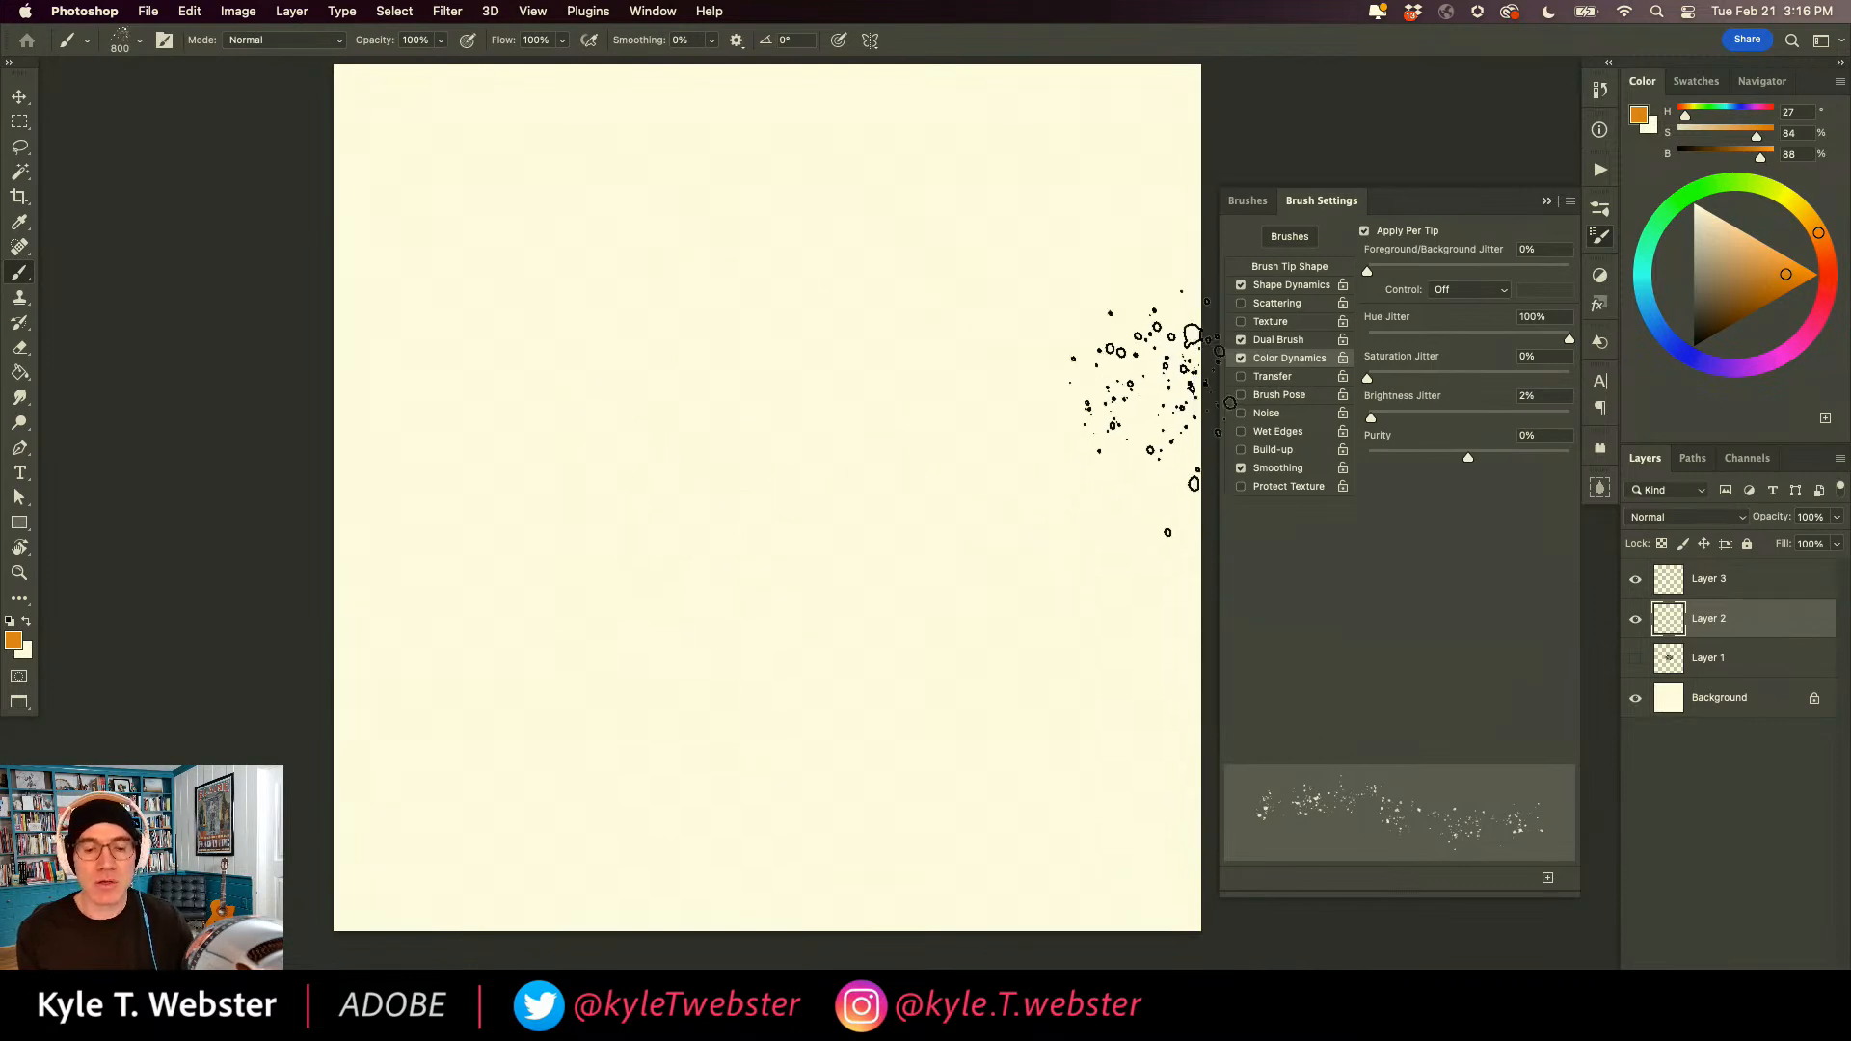
pyautogui.moveTo(757, 677)
pyautogui.mouseDown()
pyautogui.moveTo(925, 398)
pyautogui.moveTo(642, 377)
pyautogui.moveTo(546, 552)
pyautogui.moveTo(728, 426)
pyautogui.moveTo(546, 213)
pyautogui.moveTo(971, 465)
pyautogui.moveTo(516, 175)
pyautogui.moveTo(1045, 399)
pyautogui.moveTo(1050, 263)
pyautogui.moveTo(915, 261)
pyautogui.moveTo(957, 509)
pyautogui.moveTo(959, 710)
pyautogui.moveTo(862, 818)
pyautogui.moveTo(714, 881)
pyautogui.moveTo(588, 883)
pyautogui.moveTo(459, 779)
pyautogui.moveTo(417, 643)
pyautogui.moveTo(403, 496)
pyautogui.moveTo(446, 267)
pyautogui.moveTo(418, 164)
pyautogui.moveTo(415, 648)
pyautogui.moveTo(377, 757)
pyautogui.moveTo(587, 893)
pyautogui.moveTo(850, 862)
pyautogui.moveTo(947, 798)
pyautogui.moveTo(886, 689)
pyautogui.moveTo(990, 641)
pyautogui.moveTo(1156, 736)
pyautogui.moveTo(1167, 687)
pyautogui.moveTo(879, 512)
pyautogui.moveTo(763, 616)
pyautogui.moveTo(819, 468)
pyautogui.moveTo(973, 428)
pyautogui.moveTo(1151, 216)
pyautogui.moveTo(1154, 185)
pyautogui.moveTo(1006, 198)
pyautogui.moveTo(870, 130)
pyautogui.moveTo(937, 118)
pyautogui.moveTo(1061, 210)
pyautogui.moveTo(1068, 352)
pyautogui.moveTo(709, 415)
pyautogui.moveTo(1006, 197)
pyautogui.moveTo(1037, 316)
pyautogui.moveTo(765, 130)
pyautogui.moveTo(833, 198)
pyautogui.moveTo(385, 173)
pyautogui.moveTo(306, 216)
pyautogui.moveTo(342, 130)
pyautogui.moveTo(406, 111)
pyautogui.moveTo(518, 210)
pyautogui.moveTo(530, 328)
pyautogui.moveTo(416, 446)
pyautogui.moveTo(567, 656)
pyautogui.moveTo(676, 513)
pyautogui.moveTo(679, 346)
pyautogui.moveTo(999, 778)
pyautogui.moveTo(1123, 816)
pyautogui.moveTo(1117, 494)
pyautogui.moveTo(1154, 618)
pyautogui.moveTo(1142, 587)
pyautogui.moveTo(1148, 810)
pyautogui.moveTo(1104, 866)
pyautogui.moveTo(901, 866)
pyautogui.moveTo(747, 828)
pyautogui.moveTo(742, 674)
pyautogui.moveTo(617, 655)
pyautogui.moveTo(1070, 260)
pyautogui.moveTo(906, 125)
pyautogui.moveTo(1089, 126)
pyautogui.moveTo(762, 415)
pyautogui.moveTo(535, 569)
pyautogui.moveTo(525, 395)
pyautogui.moveTo(473, 521)
pyautogui.mouseUp()
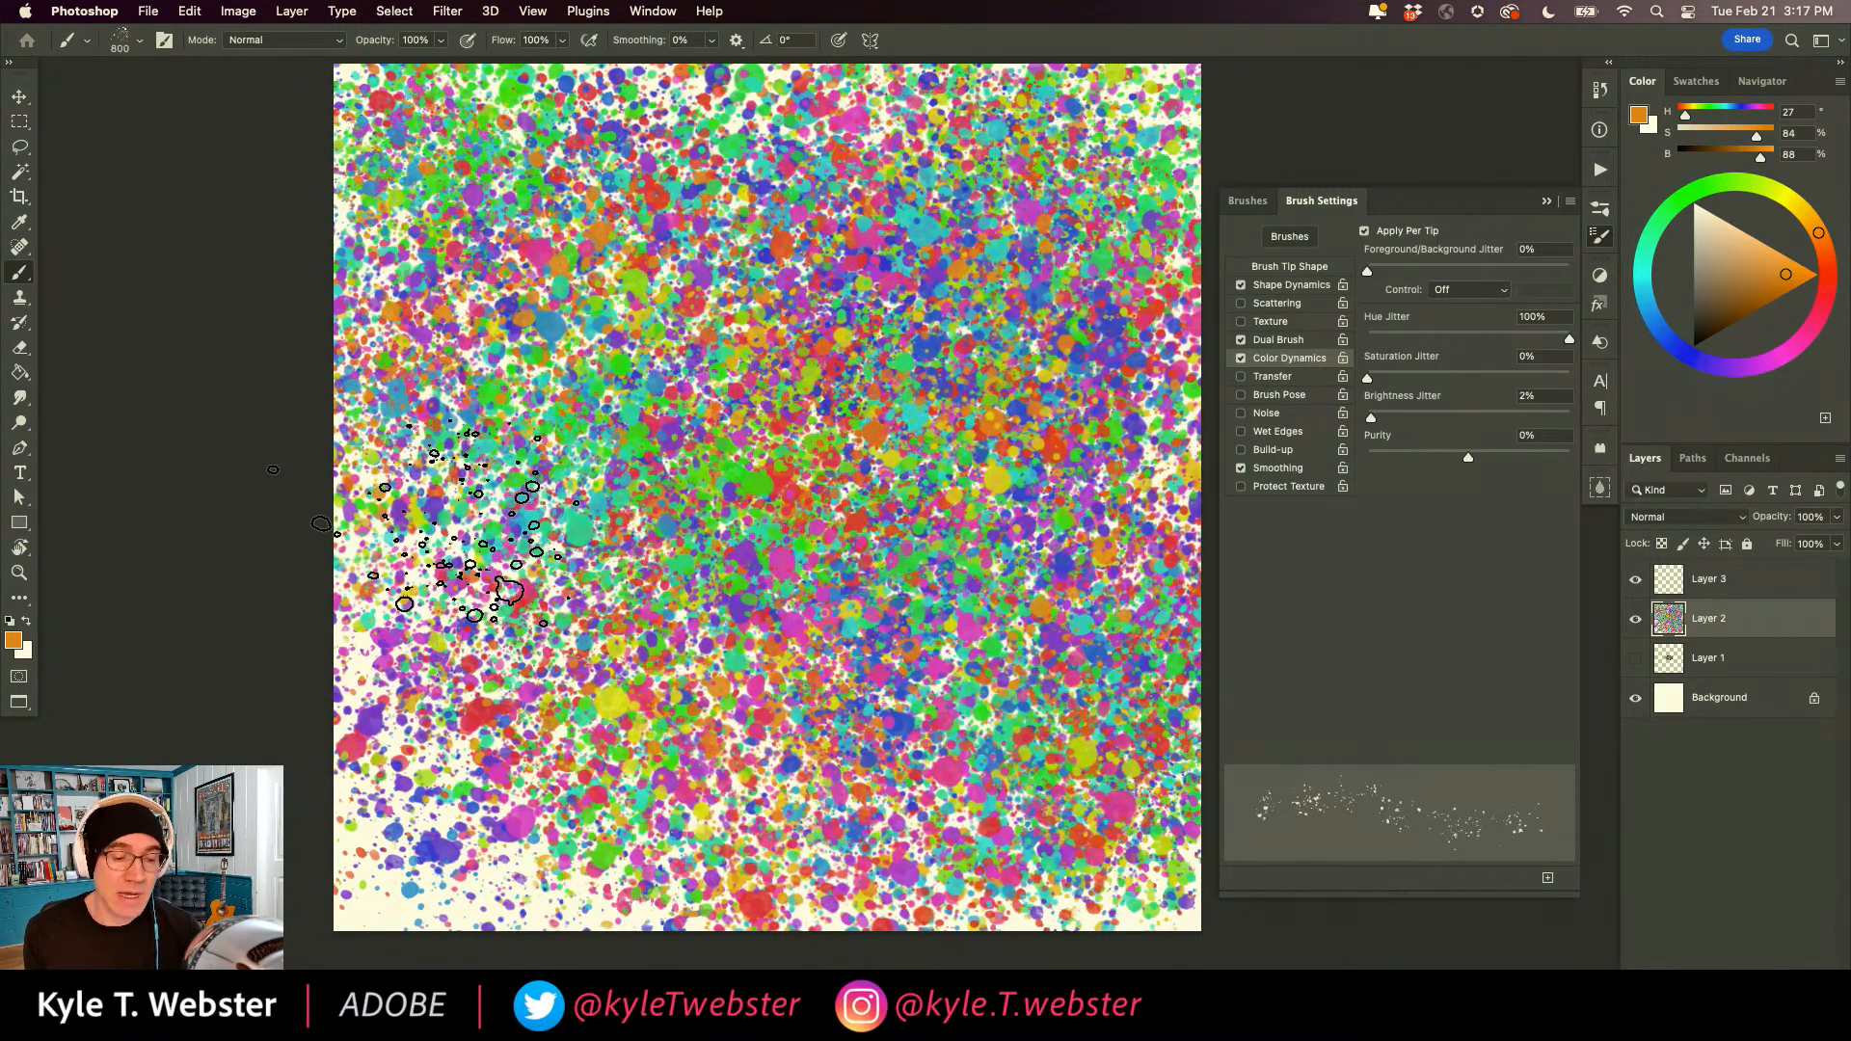
pyautogui.press('super+a')
pyautogui.press('Delete')
pyautogui.press('super+d')
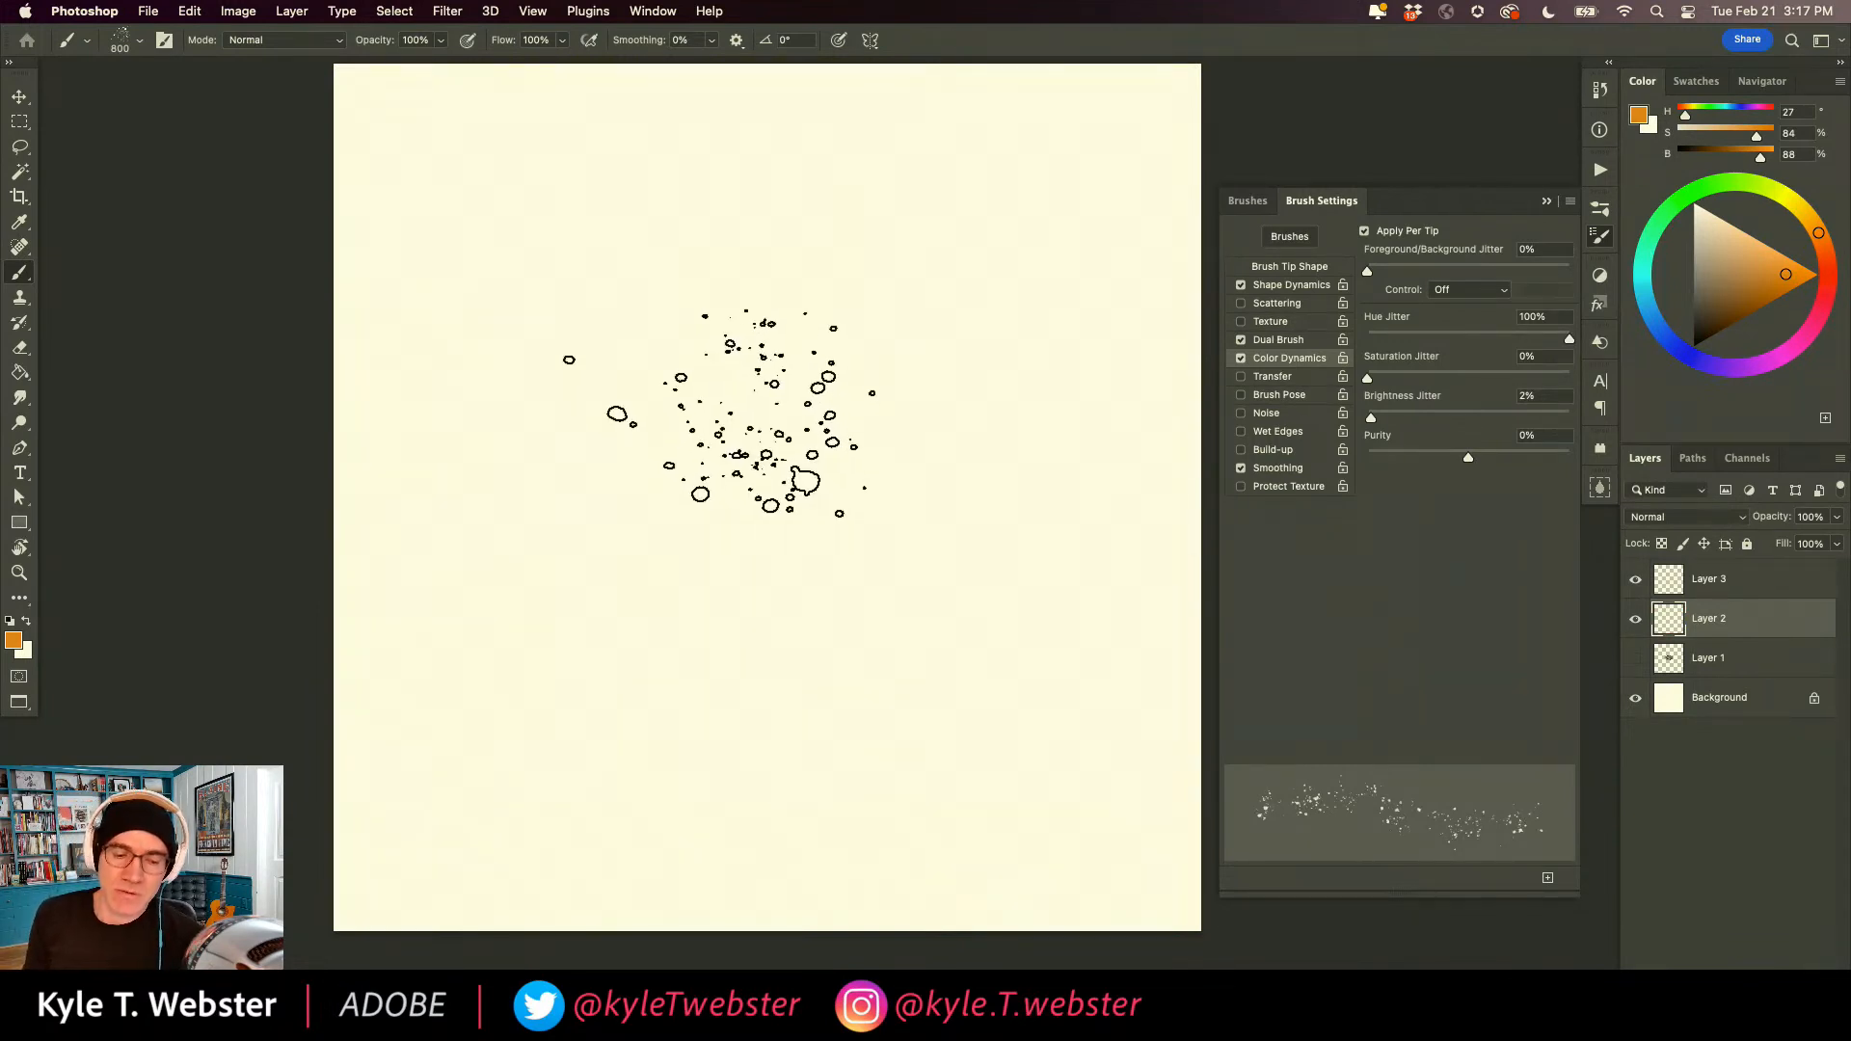
# Enable Transfer for the brush and set its Opacity Jitter to 100%.
pyautogui.click(1240, 376)
pyautogui.click(1263, 376)
pyautogui.moveTo(1486, 255)
pyautogui.mouseDown()
pyautogui.moveTo(1390, 256)
pyautogui.moveTo(1600, 257)
pyautogui.mouseUp()
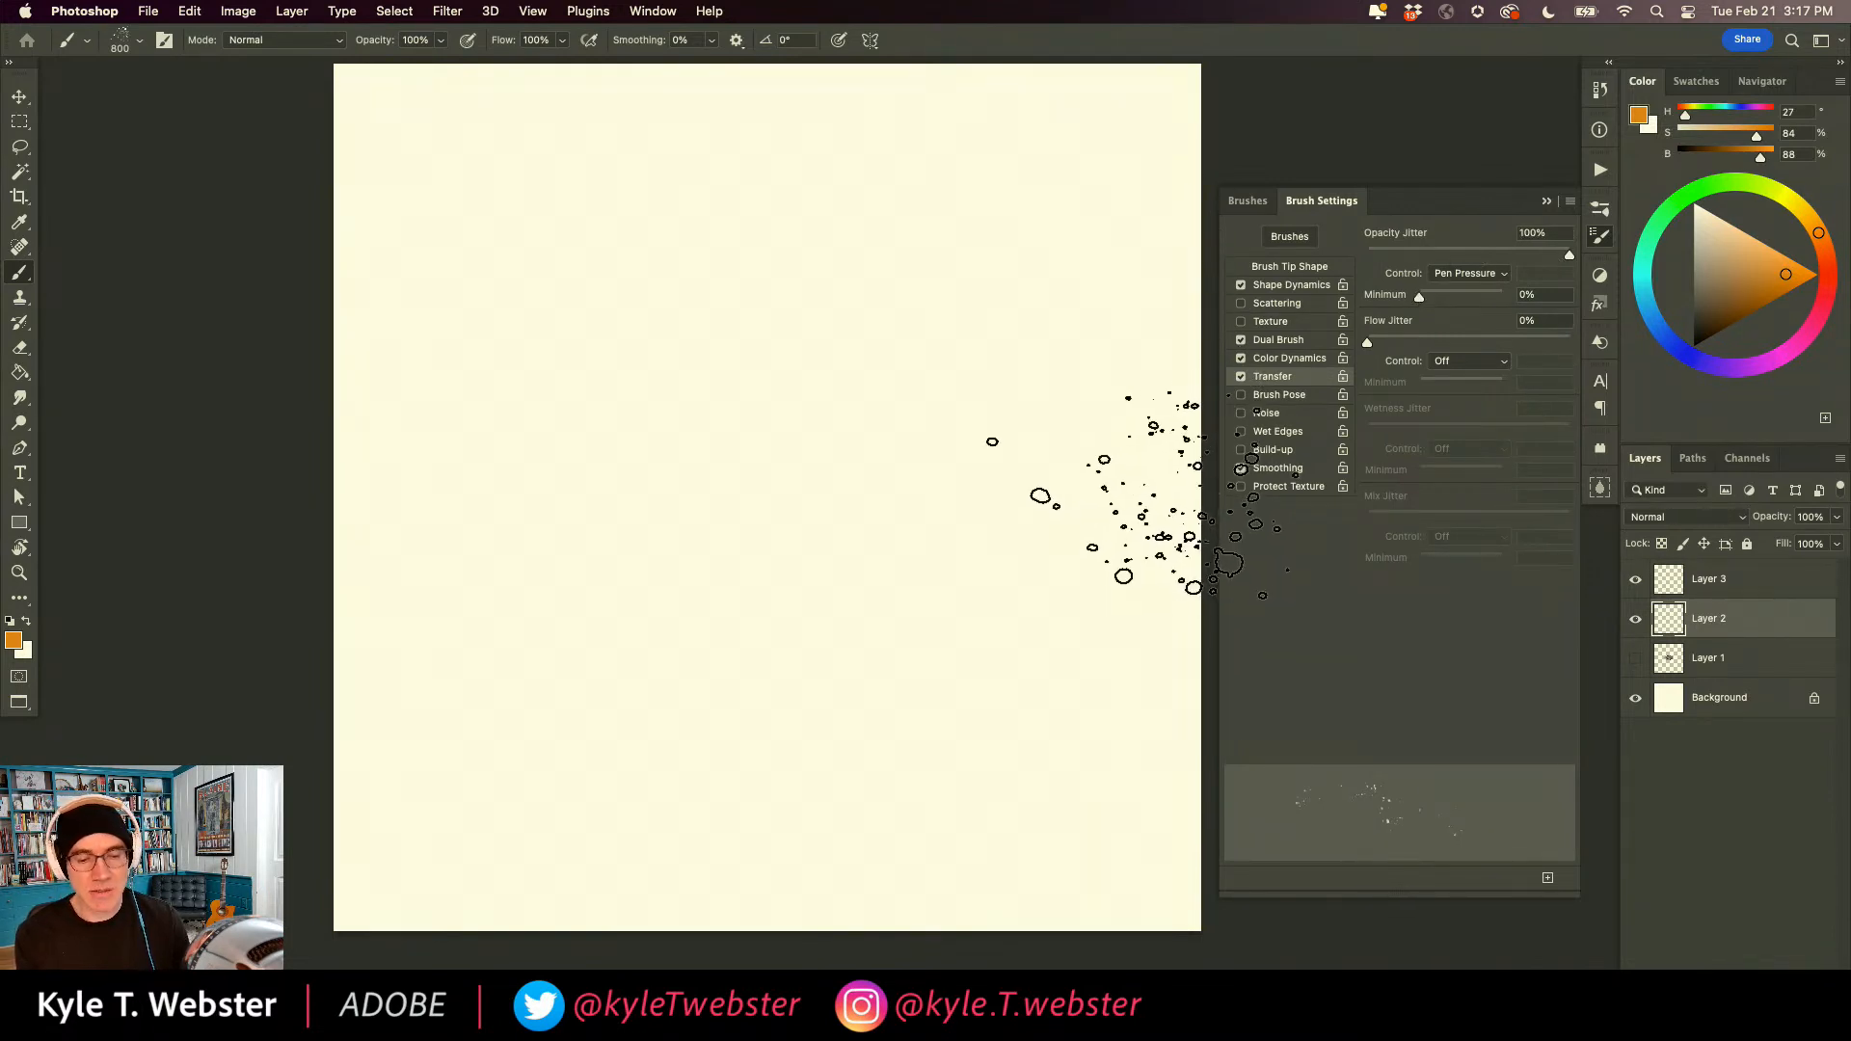
# Return to the Color Dynamics settings and spatter translucent multicoloured dots over most of the canvas in several passes.
pyautogui.click(1264, 360)
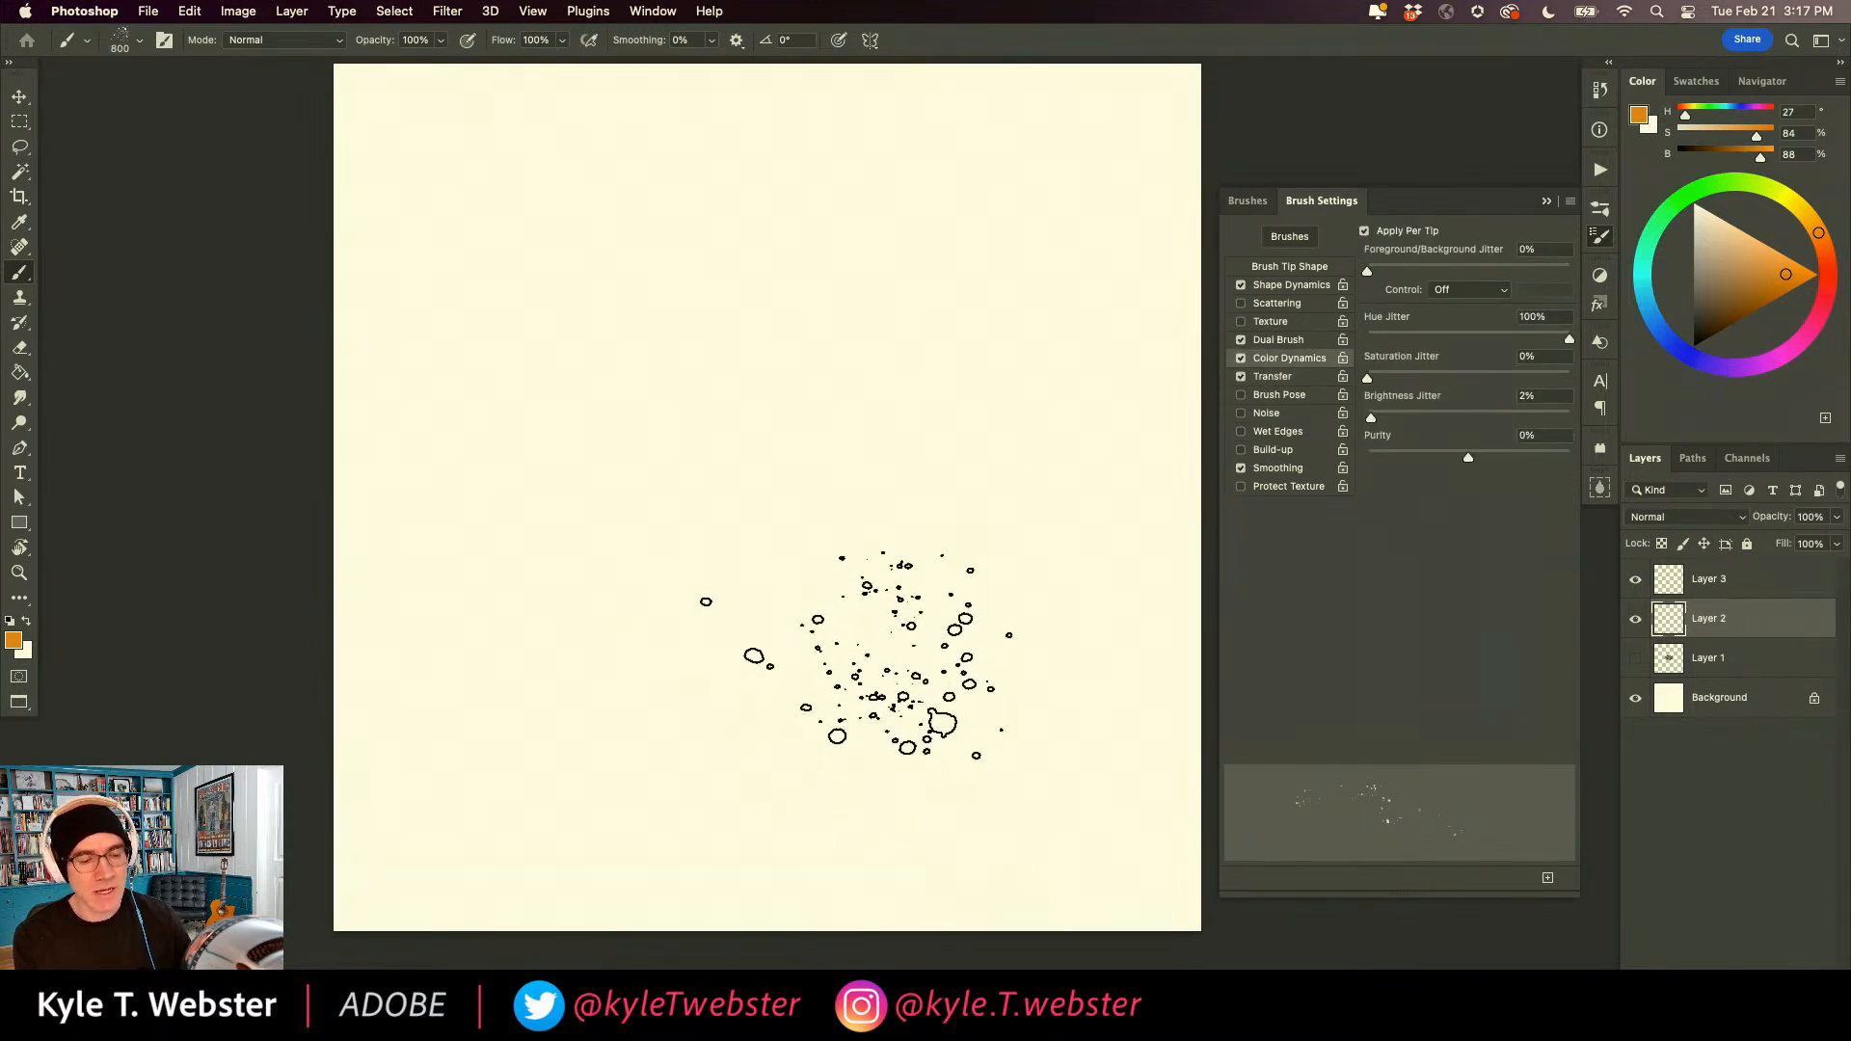
pyautogui.moveTo(867, 703)
pyautogui.mouseDown()
pyautogui.moveTo(947, 432)
pyautogui.moveTo(681, 331)
pyautogui.mouseUp()
pyautogui.moveTo(577, 592)
pyautogui.mouseDown()
pyautogui.moveTo(623, 631)
pyautogui.moveTo(872, 683)
pyautogui.moveTo(670, 347)
pyautogui.moveTo(461, 440)
pyautogui.moveTo(768, 718)
pyautogui.moveTo(1034, 603)
pyautogui.moveTo(797, 428)
pyautogui.moveTo(786, 521)
pyautogui.moveTo(1103, 416)
pyautogui.moveTo(815, 185)
pyautogui.moveTo(559, 318)
pyautogui.moveTo(588, 318)
pyautogui.moveTo(676, 387)
pyautogui.moveTo(1058, 368)
pyautogui.moveTo(925, 141)
pyautogui.moveTo(670, 278)
pyautogui.moveTo(849, 324)
pyautogui.moveTo(884, 643)
pyautogui.moveTo(768, 556)
pyautogui.moveTo(565, 776)
pyautogui.moveTo(443, 666)
pyautogui.moveTo(531, 764)
pyautogui.moveTo(484, 562)
pyautogui.moveTo(484, 684)
pyautogui.moveTo(339, 522)
pyautogui.moveTo(443, 550)
pyautogui.moveTo(659, 359)
pyautogui.moveTo(472, 306)
pyautogui.moveTo(616, 145)
pyautogui.moveTo(333, 289)
pyautogui.moveTo(467, 422)
pyautogui.moveTo(409, 427)
pyautogui.moveTo(901, 539)
pyautogui.moveTo(849, 289)
pyautogui.moveTo(971, 463)
pyautogui.moveTo(890, 371)
pyautogui.moveTo(1069, 231)
pyautogui.moveTo(1173, 231)
pyautogui.moveTo(804, 264)
pyautogui.moveTo(818, 519)
pyautogui.moveTo(713, 390)
pyautogui.moveTo(702, 300)
pyautogui.moveTo(791, 256)
pyautogui.moveTo(776, 218)
pyautogui.moveTo(633, 197)
pyautogui.moveTo(599, 156)
pyautogui.moveTo(501, 140)
pyautogui.moveTo(469, 368)
pyautogui.moveTo(553, 500)
pyautogui.moveTo(633, 518)
pyautogui.moveTo(448, 353)
pyautogui.moveTo(429, 491)
pyautogui.mouseUp()
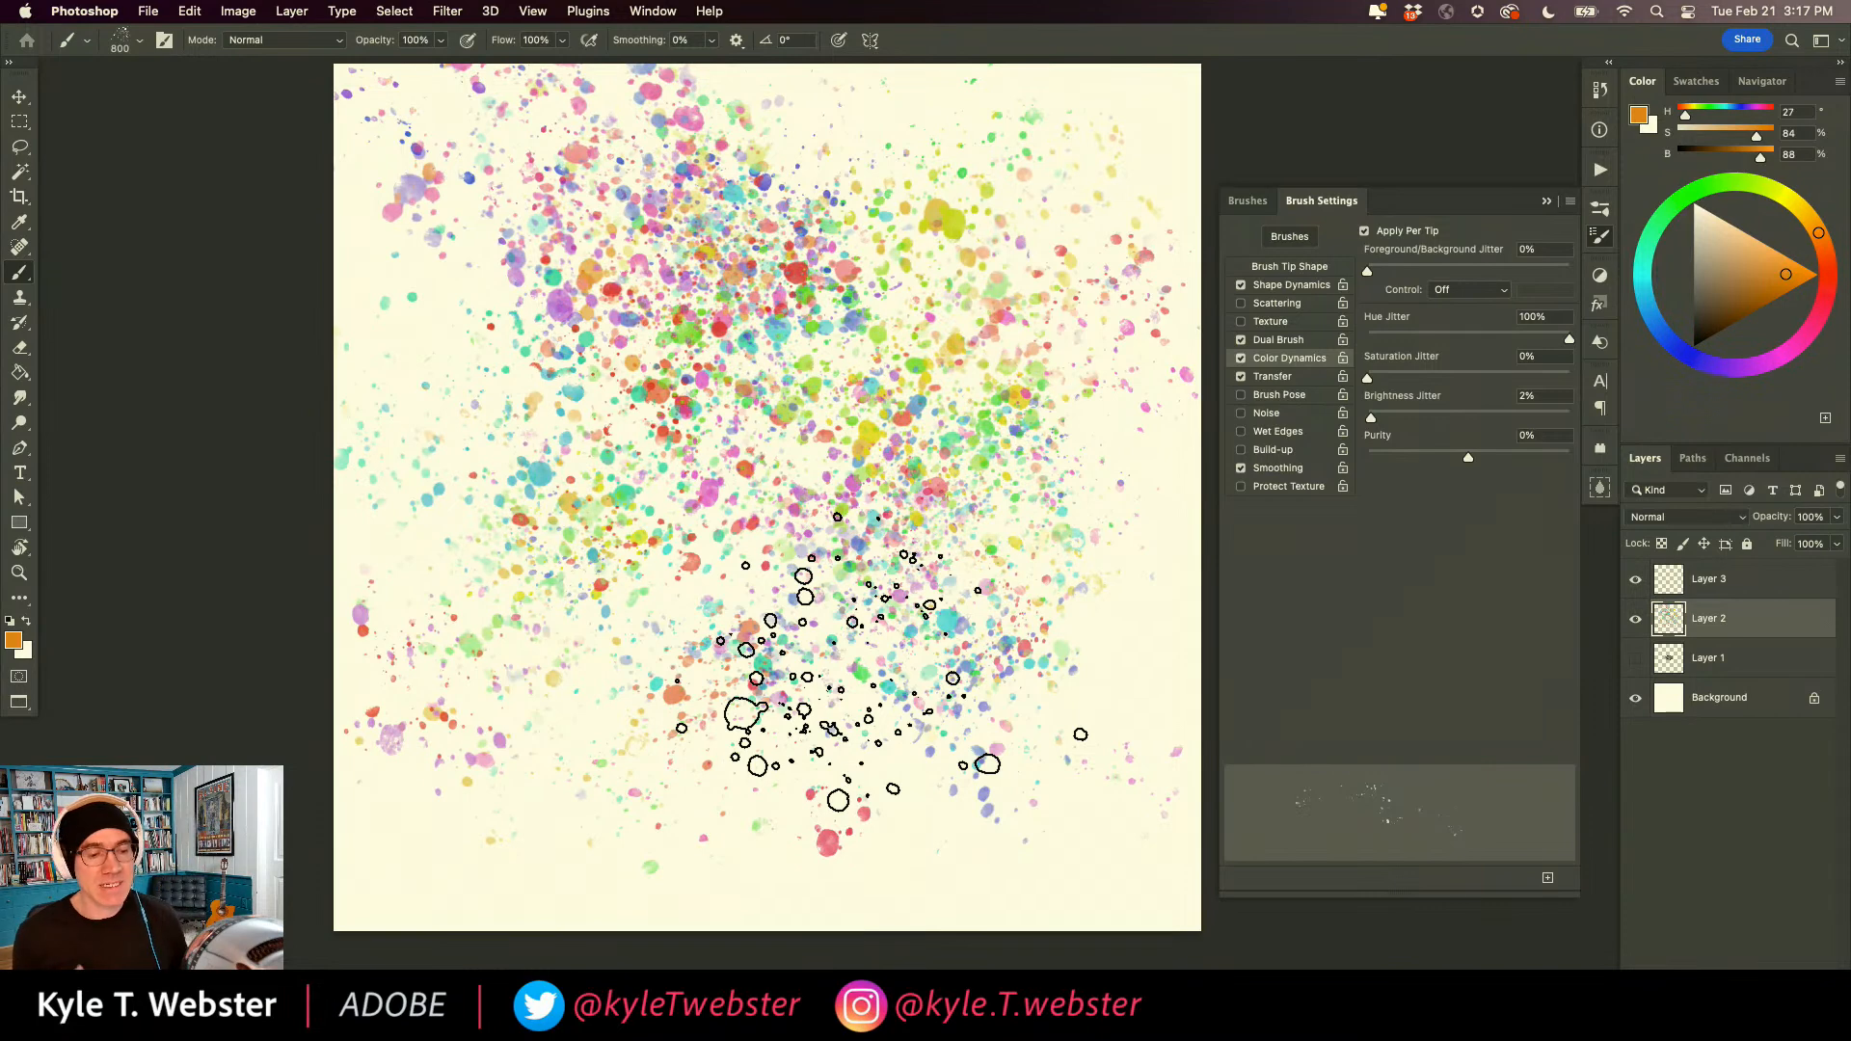
pyautogui.moveTo(838, 675)
pyautogui.mouseDown()
pyautogui.moveTo(747, 569)
pyautogui.moveTo(431, 419)
pyautogui.moveTo(385, 530)
pyautogui.moveTo(675, 734)
pyautogui.moveTo(720, 725)
pyautogui.moveTo(544, 627)
pyautogui.mouseUp()
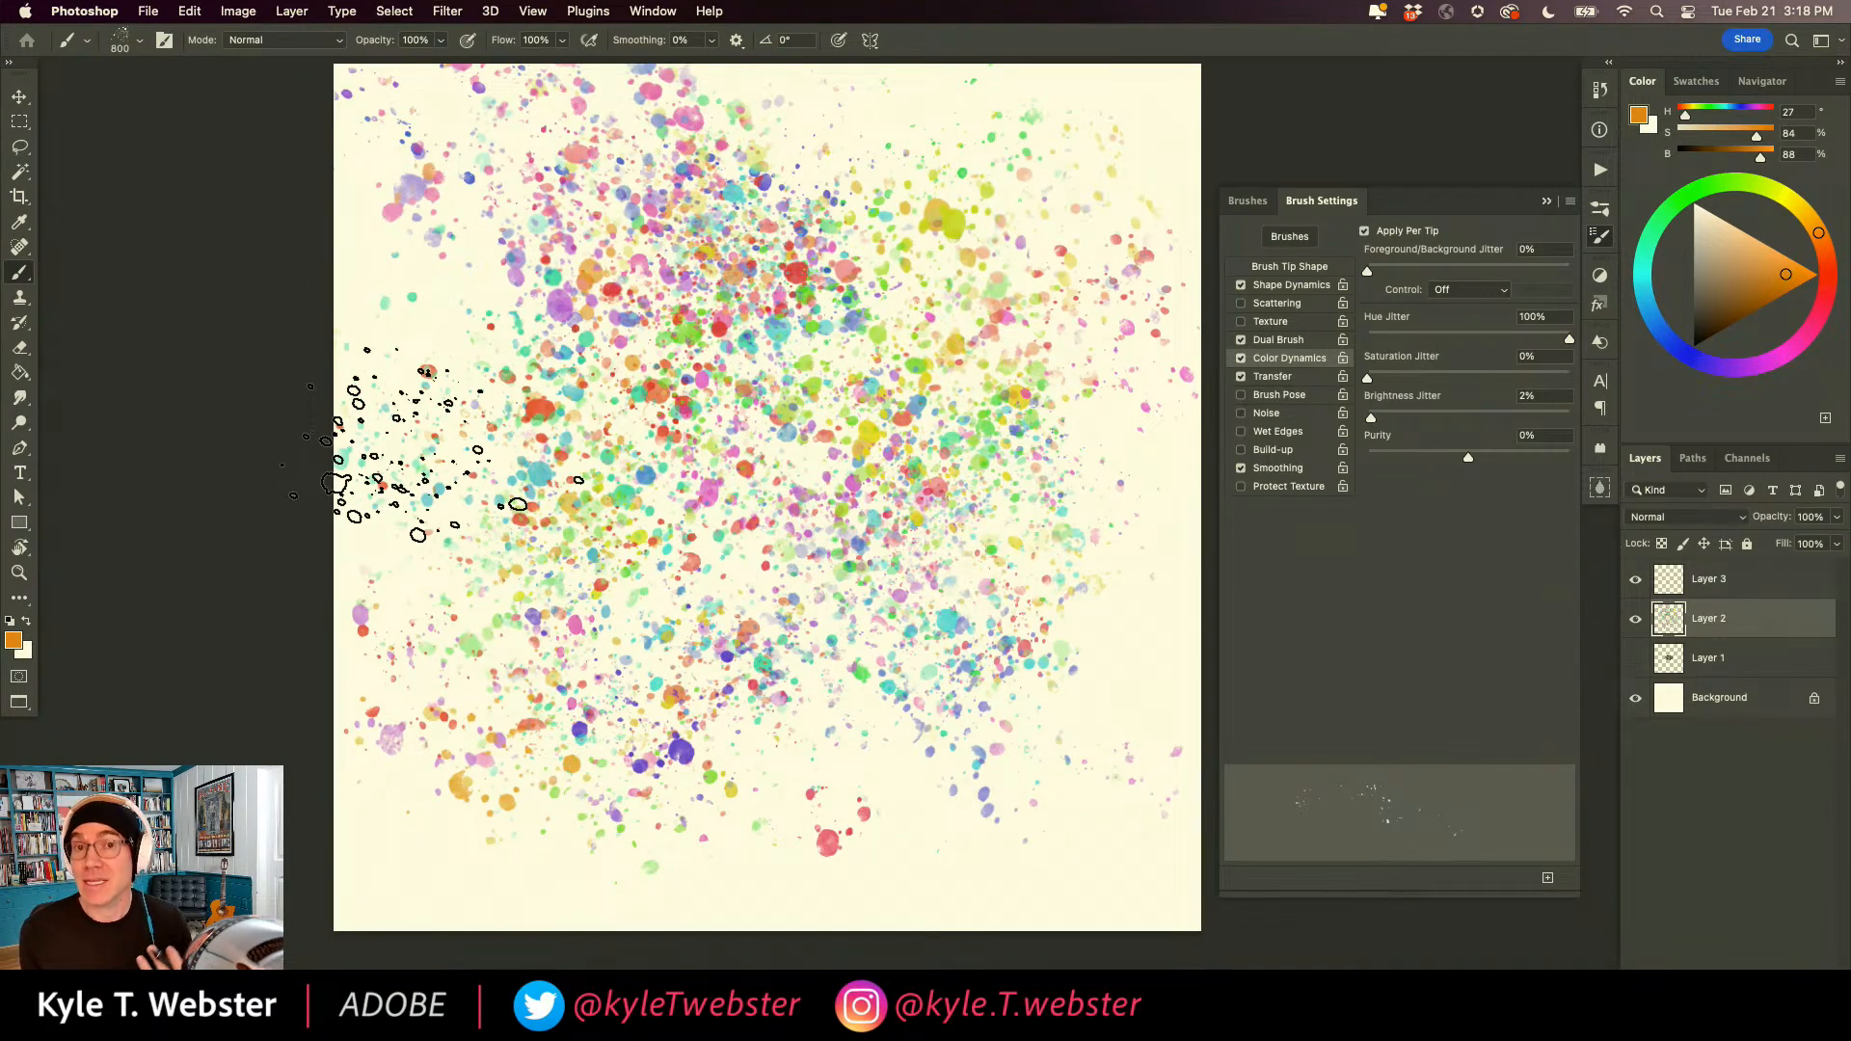
# Open the New Brush options for the modified Pollock CD brush, cancel them and return to its Color Dynamics settings.
pyautogui.click(1248, 201)
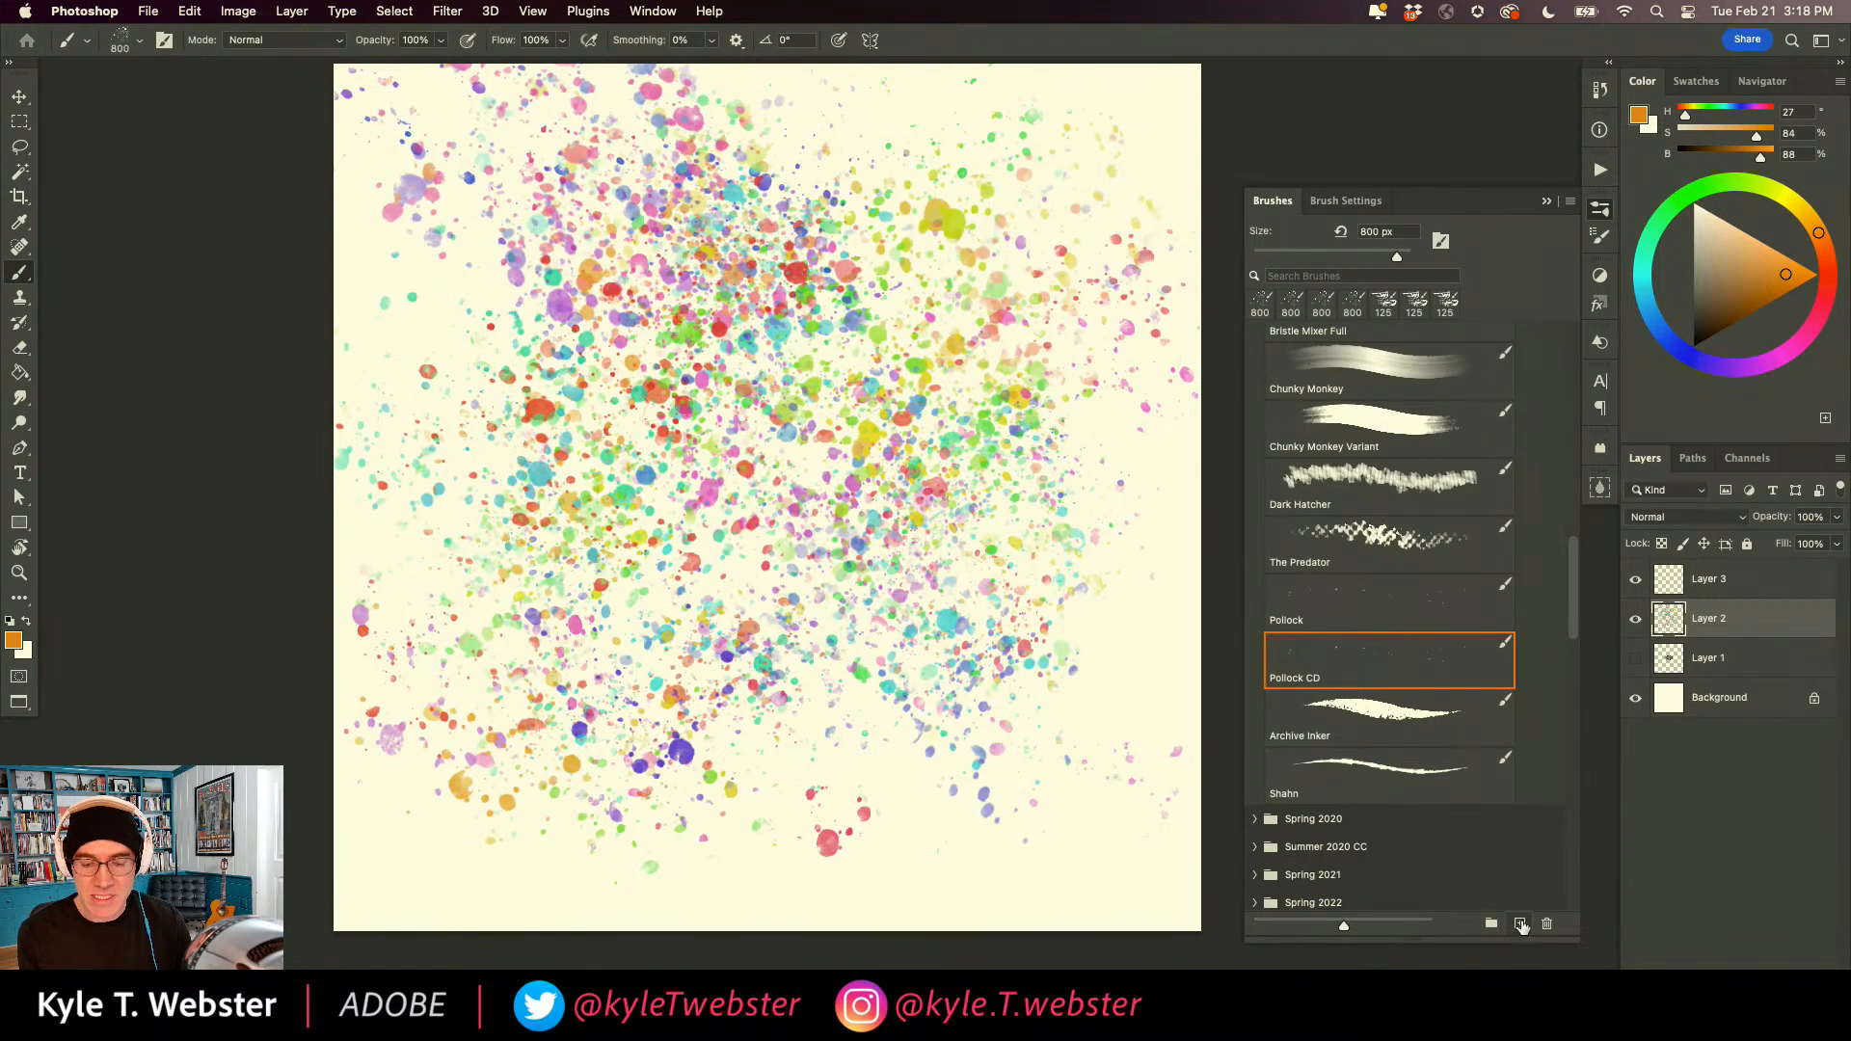
pyautogui.click(1520, 926)
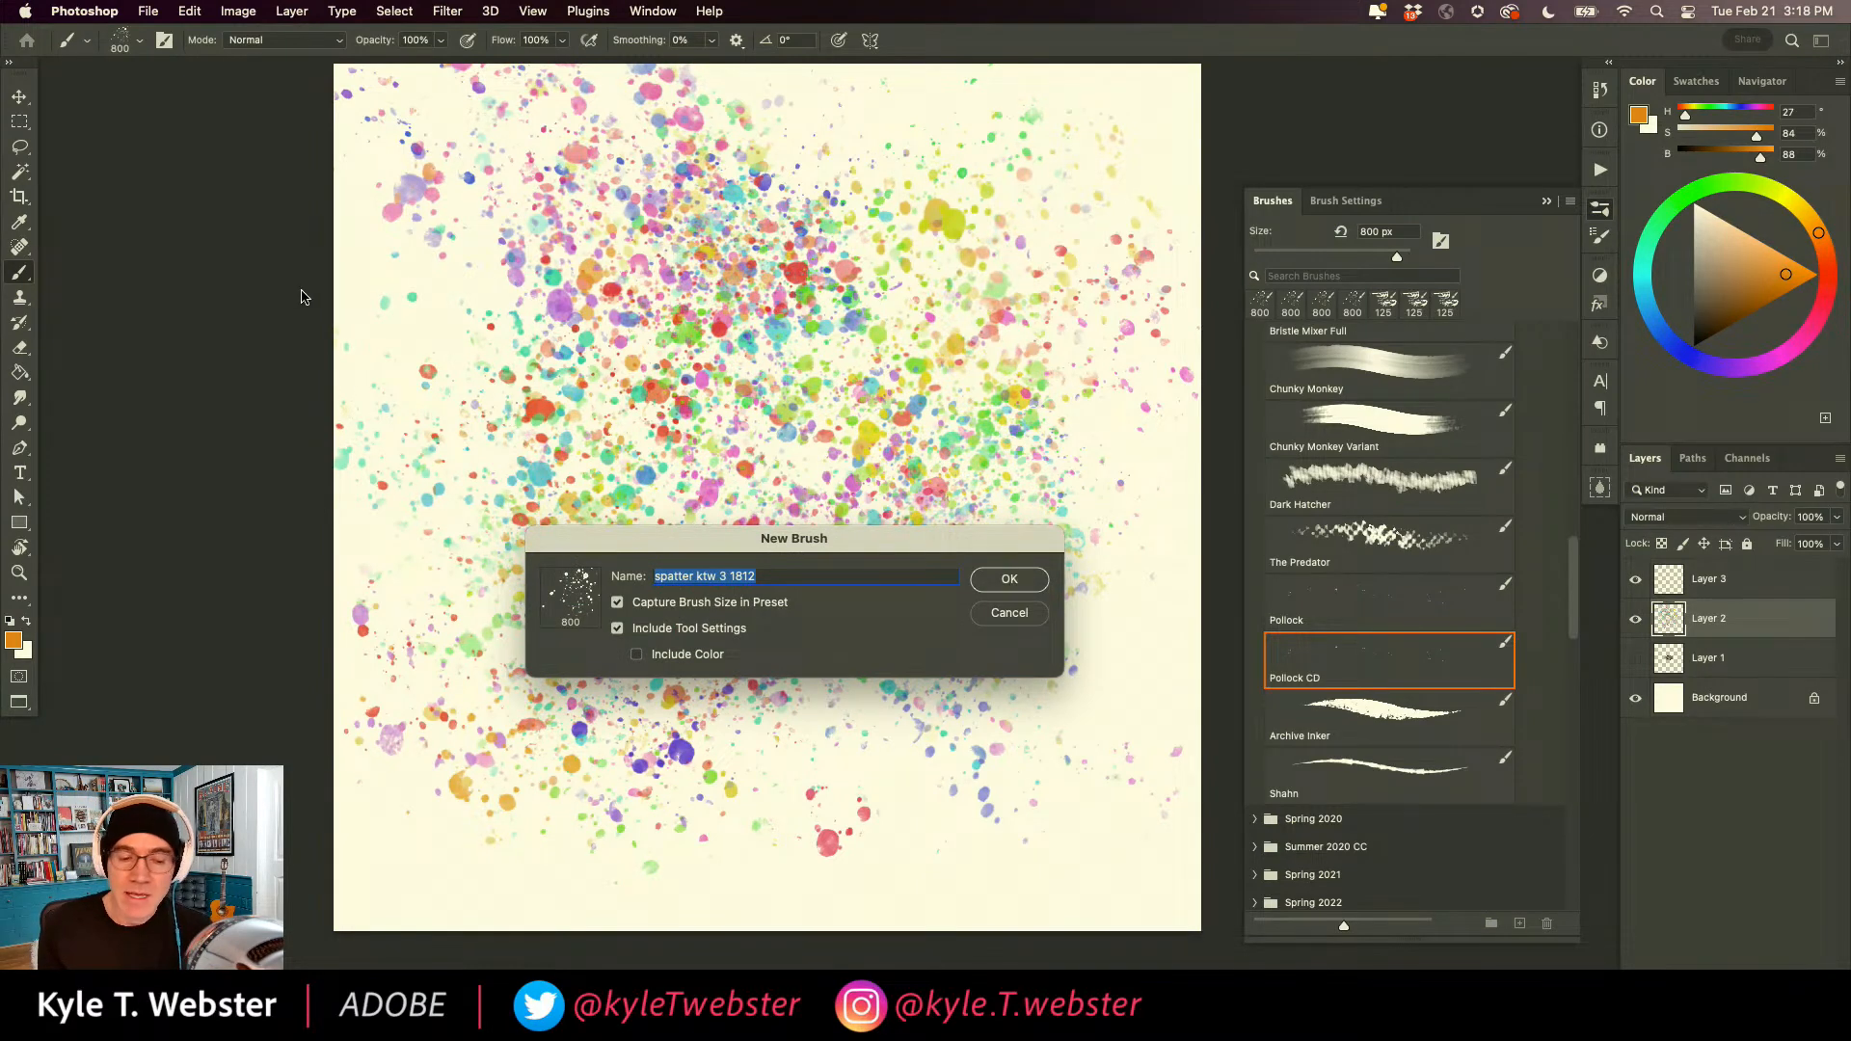
pyautogui.click(1008, 616)
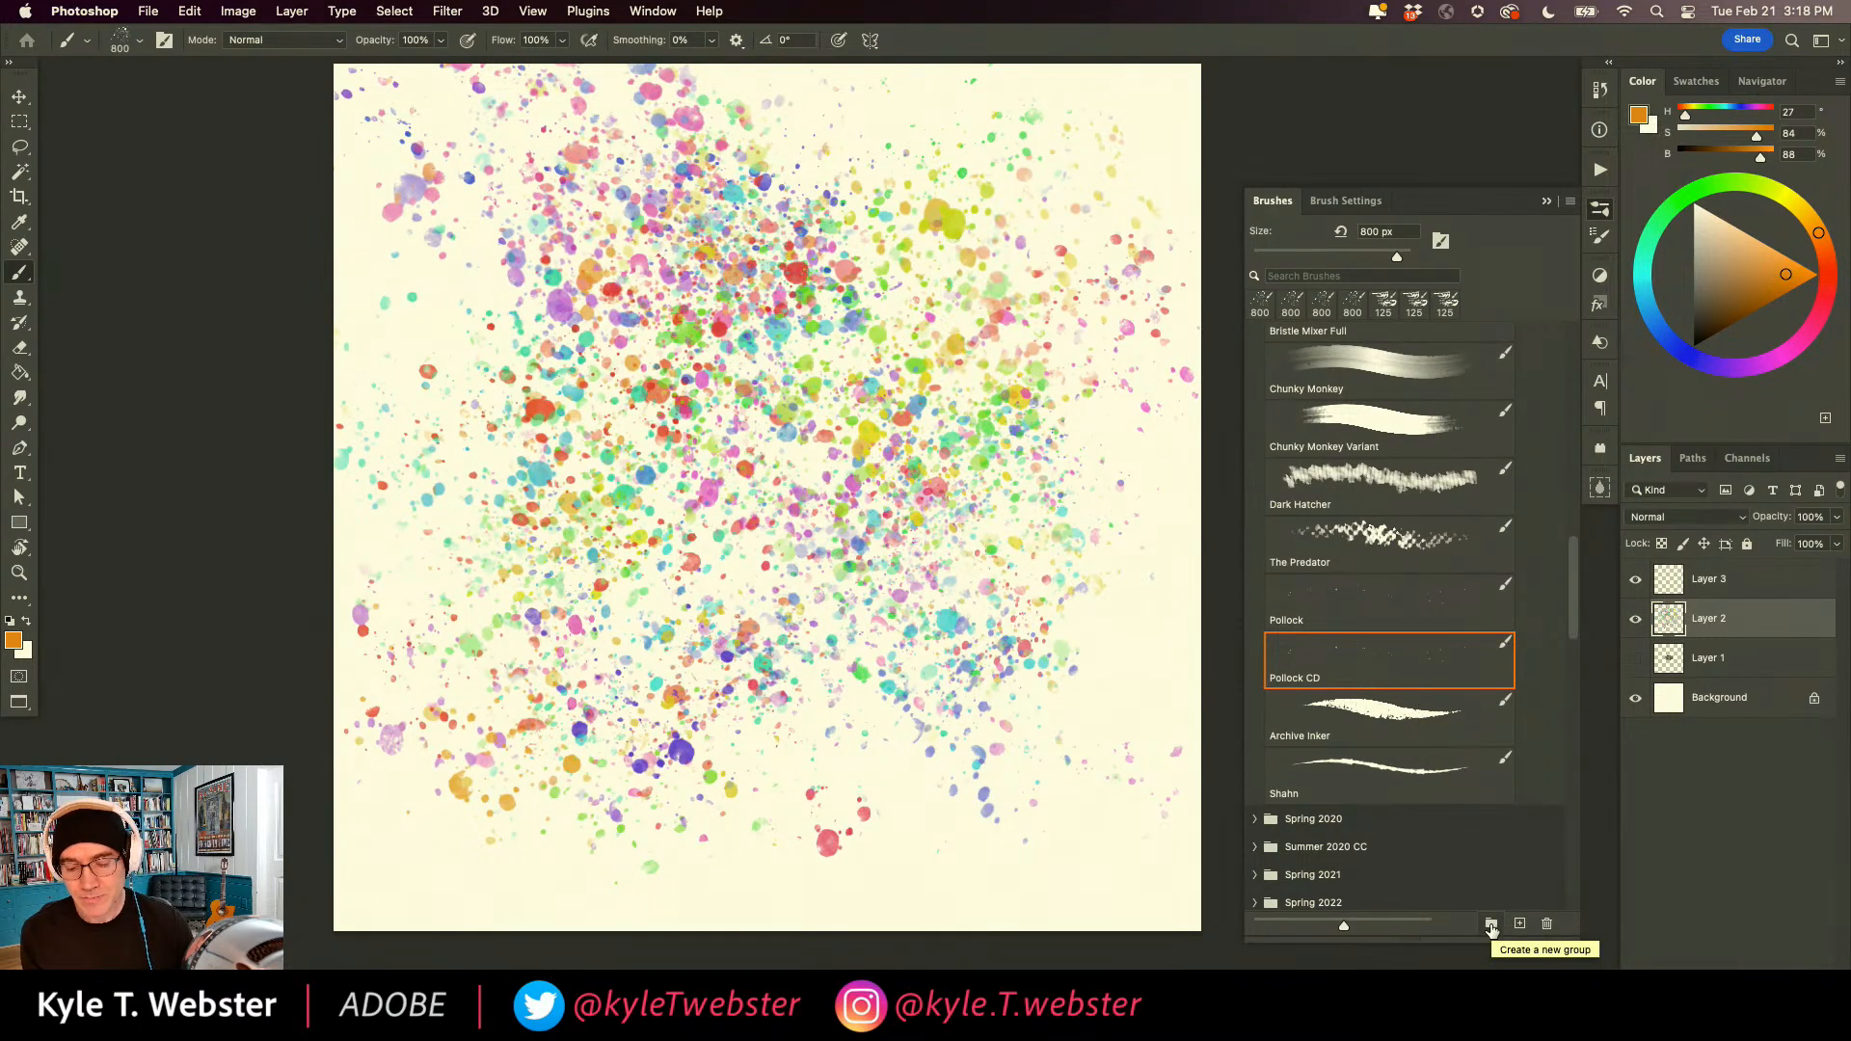
pyautogui.click(1318, 546)
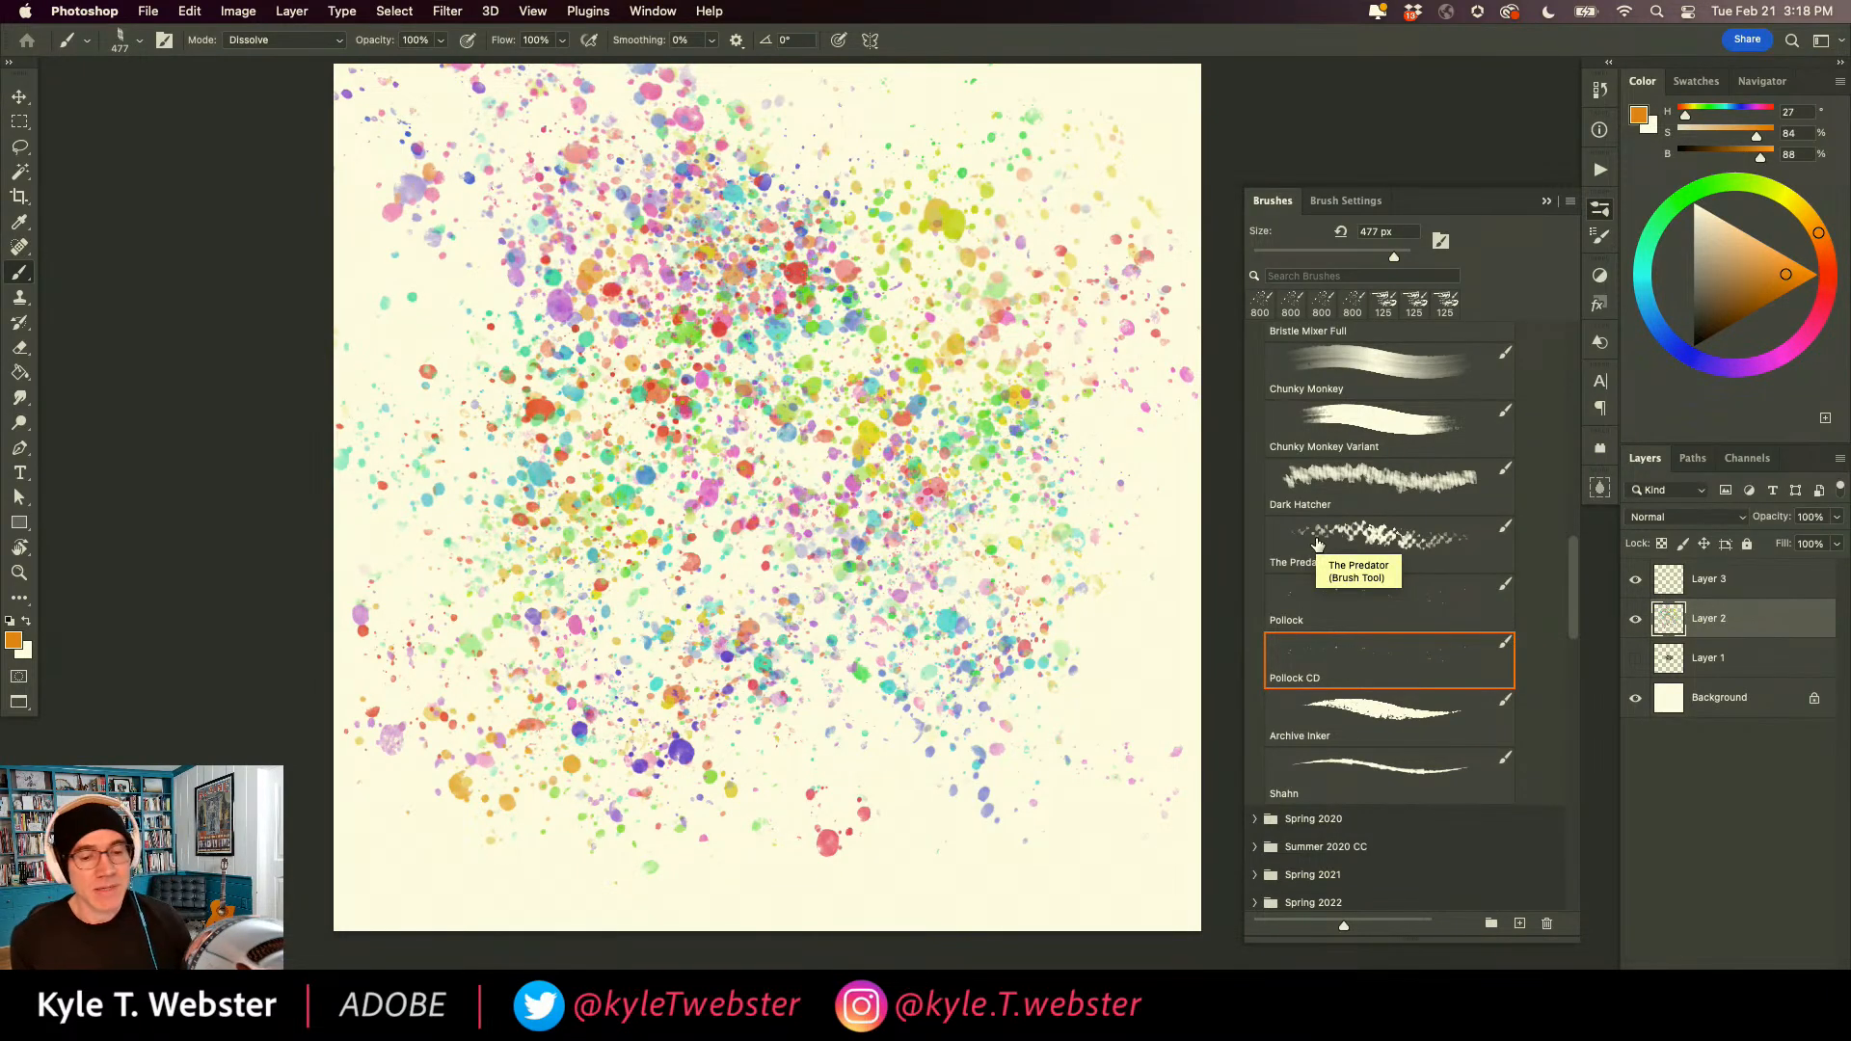
pyautogui.click(1440, 240)
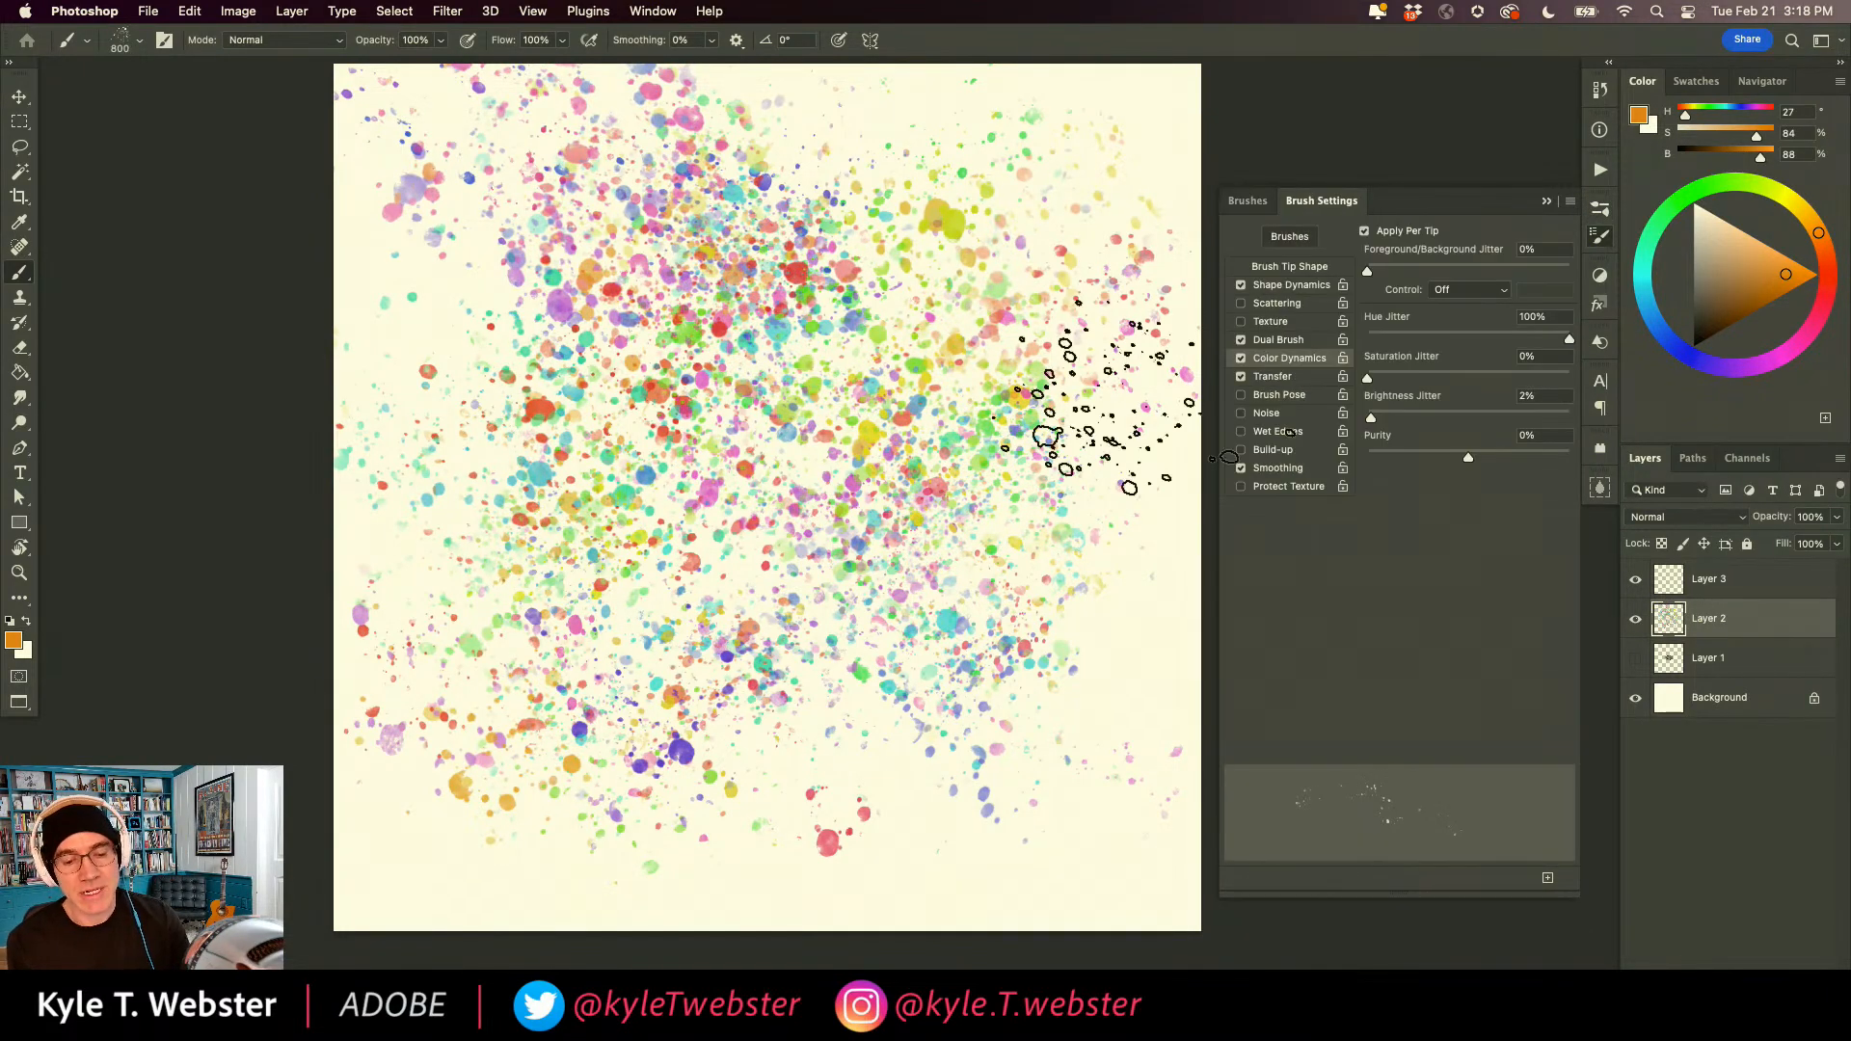
# Clear the translucent multicoloured spatter from Layer 2.
pyautogui.press('super+a')
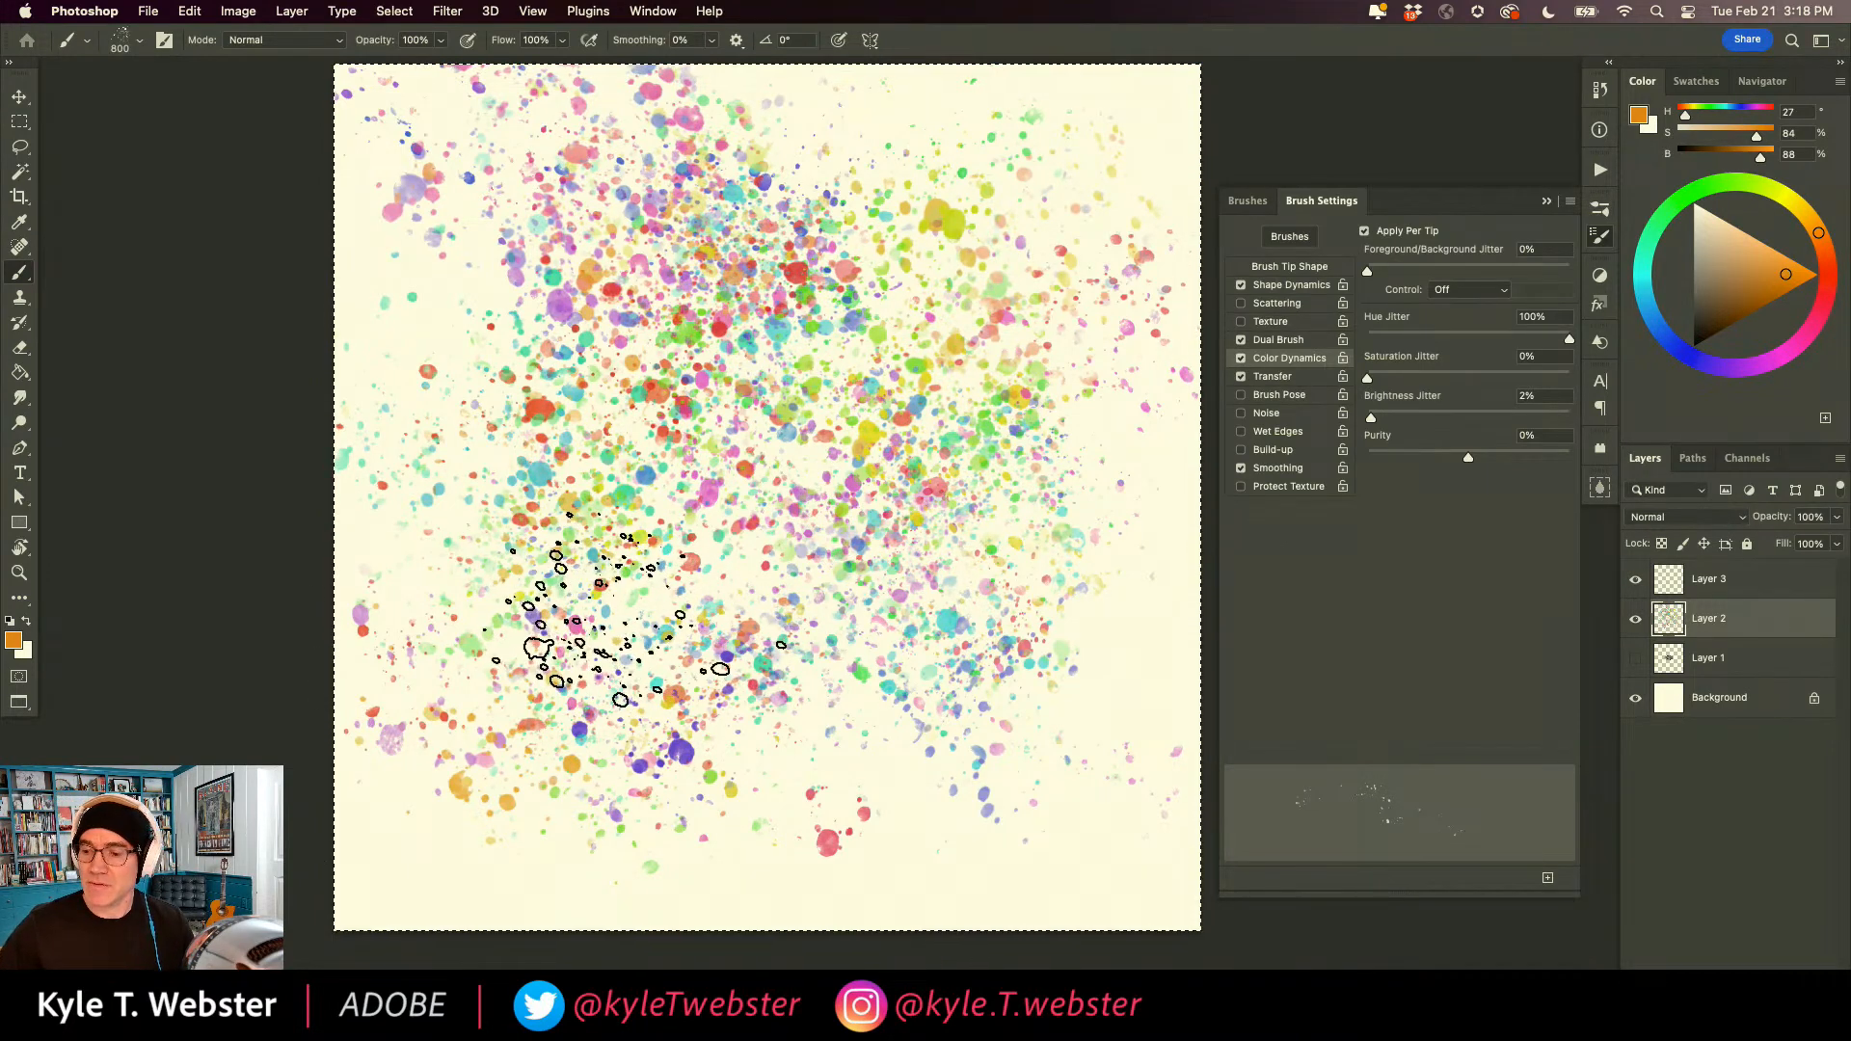
pyautogui.press('BackSpace')
pyautogui.press('super+d')
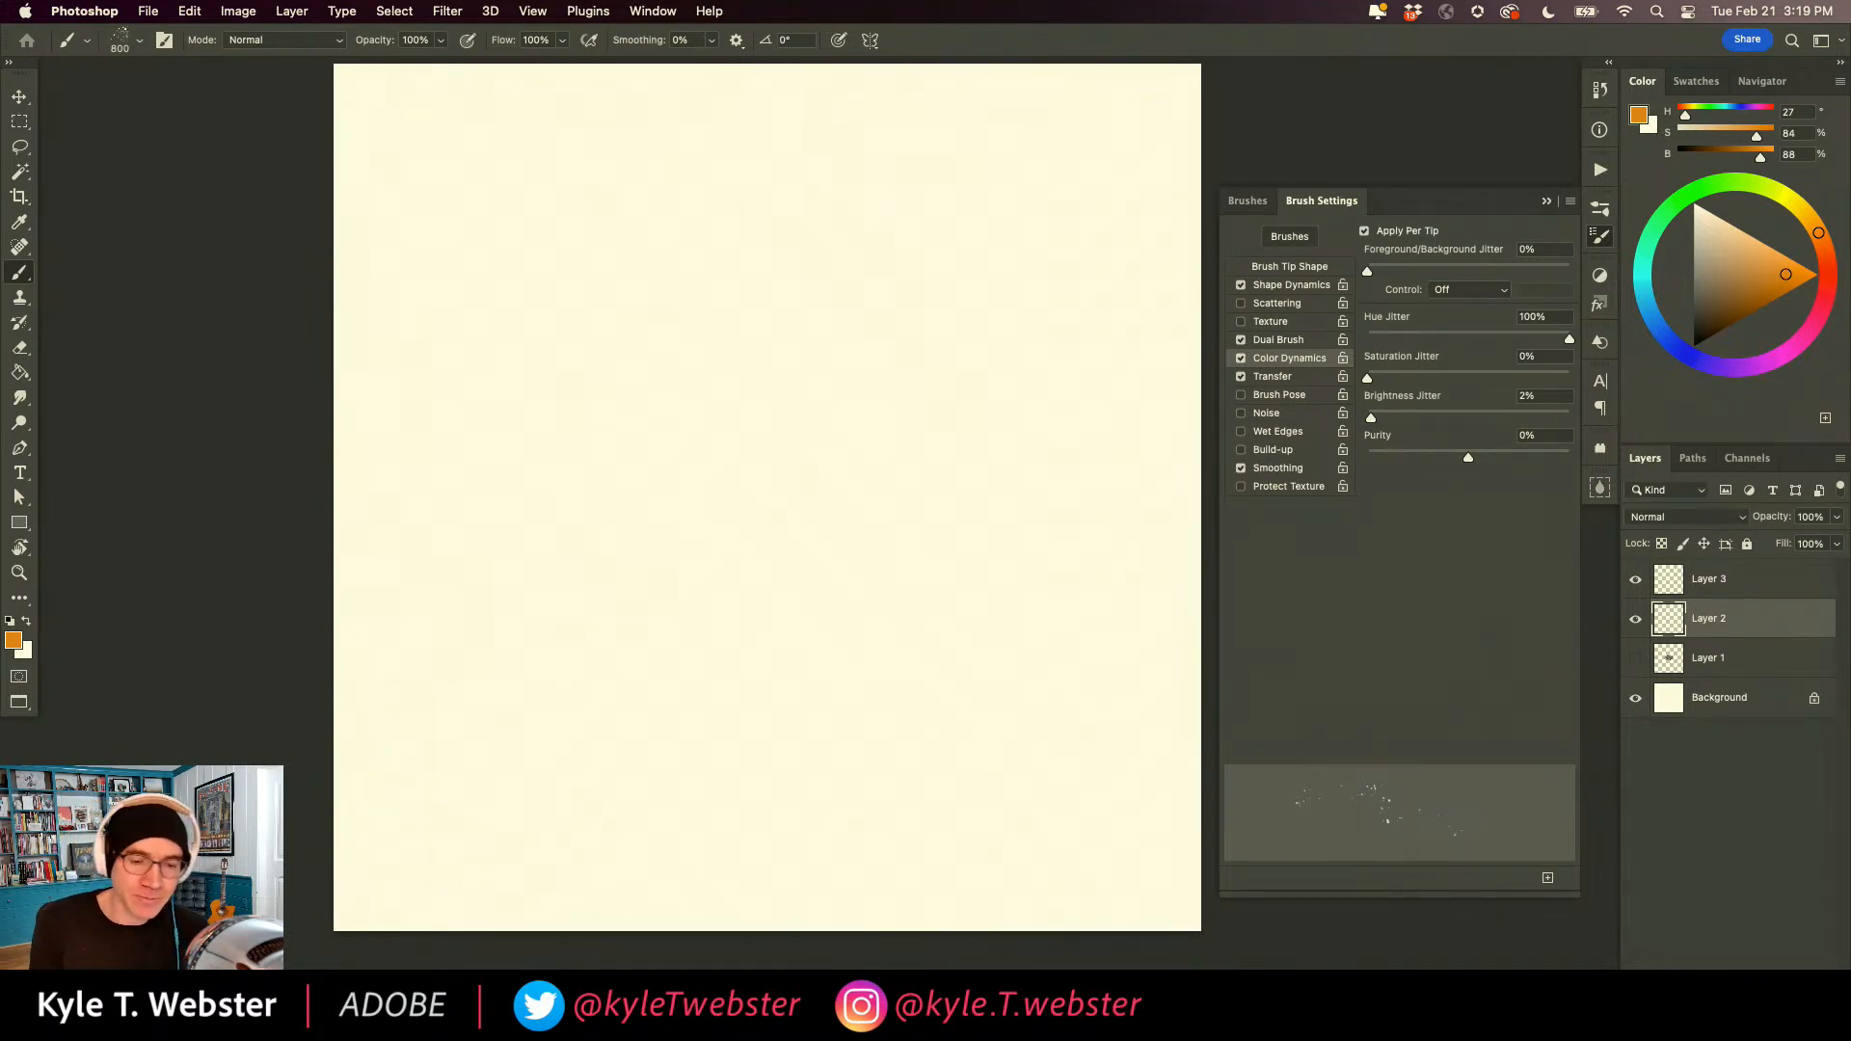
# Return to the brush library and collapse the Spring 2019 folder.
pyautogui.click(1247, 201)
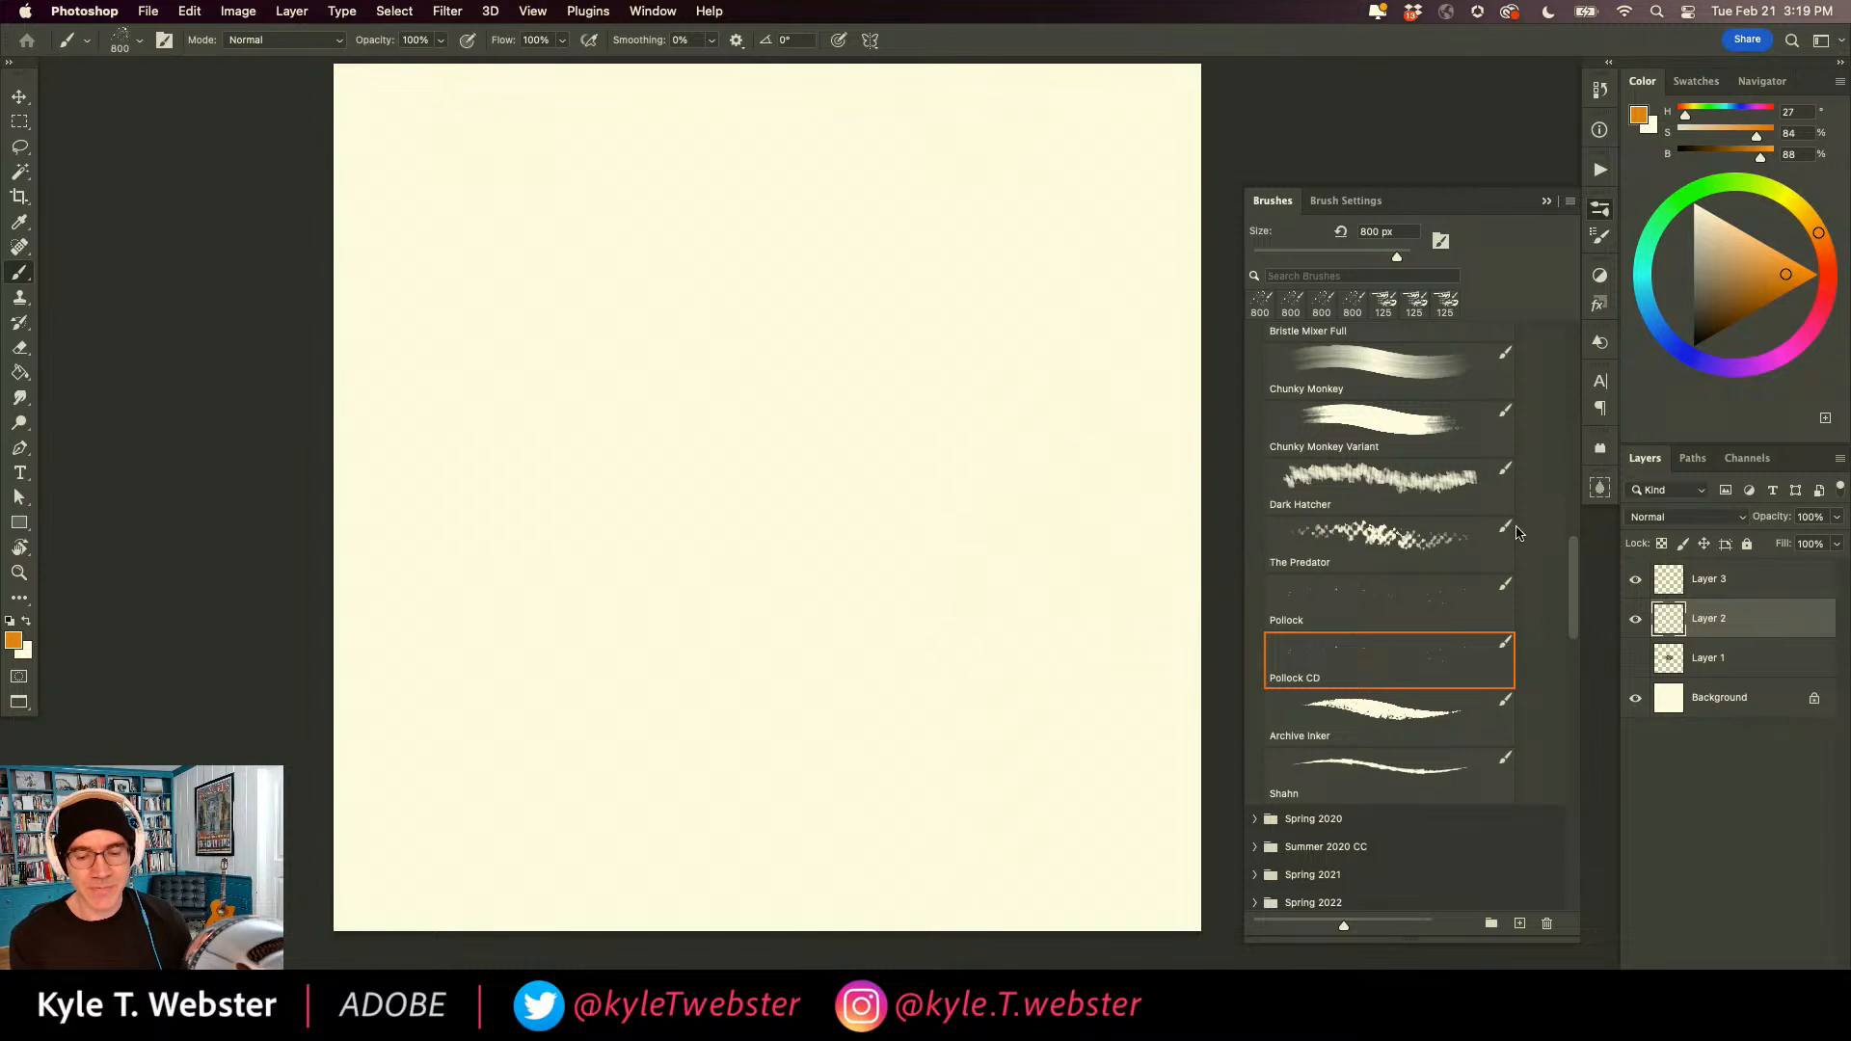
pyautogui.scroll(10, 1248, 421)
pyautogui.scroll(5, 1248, 421)
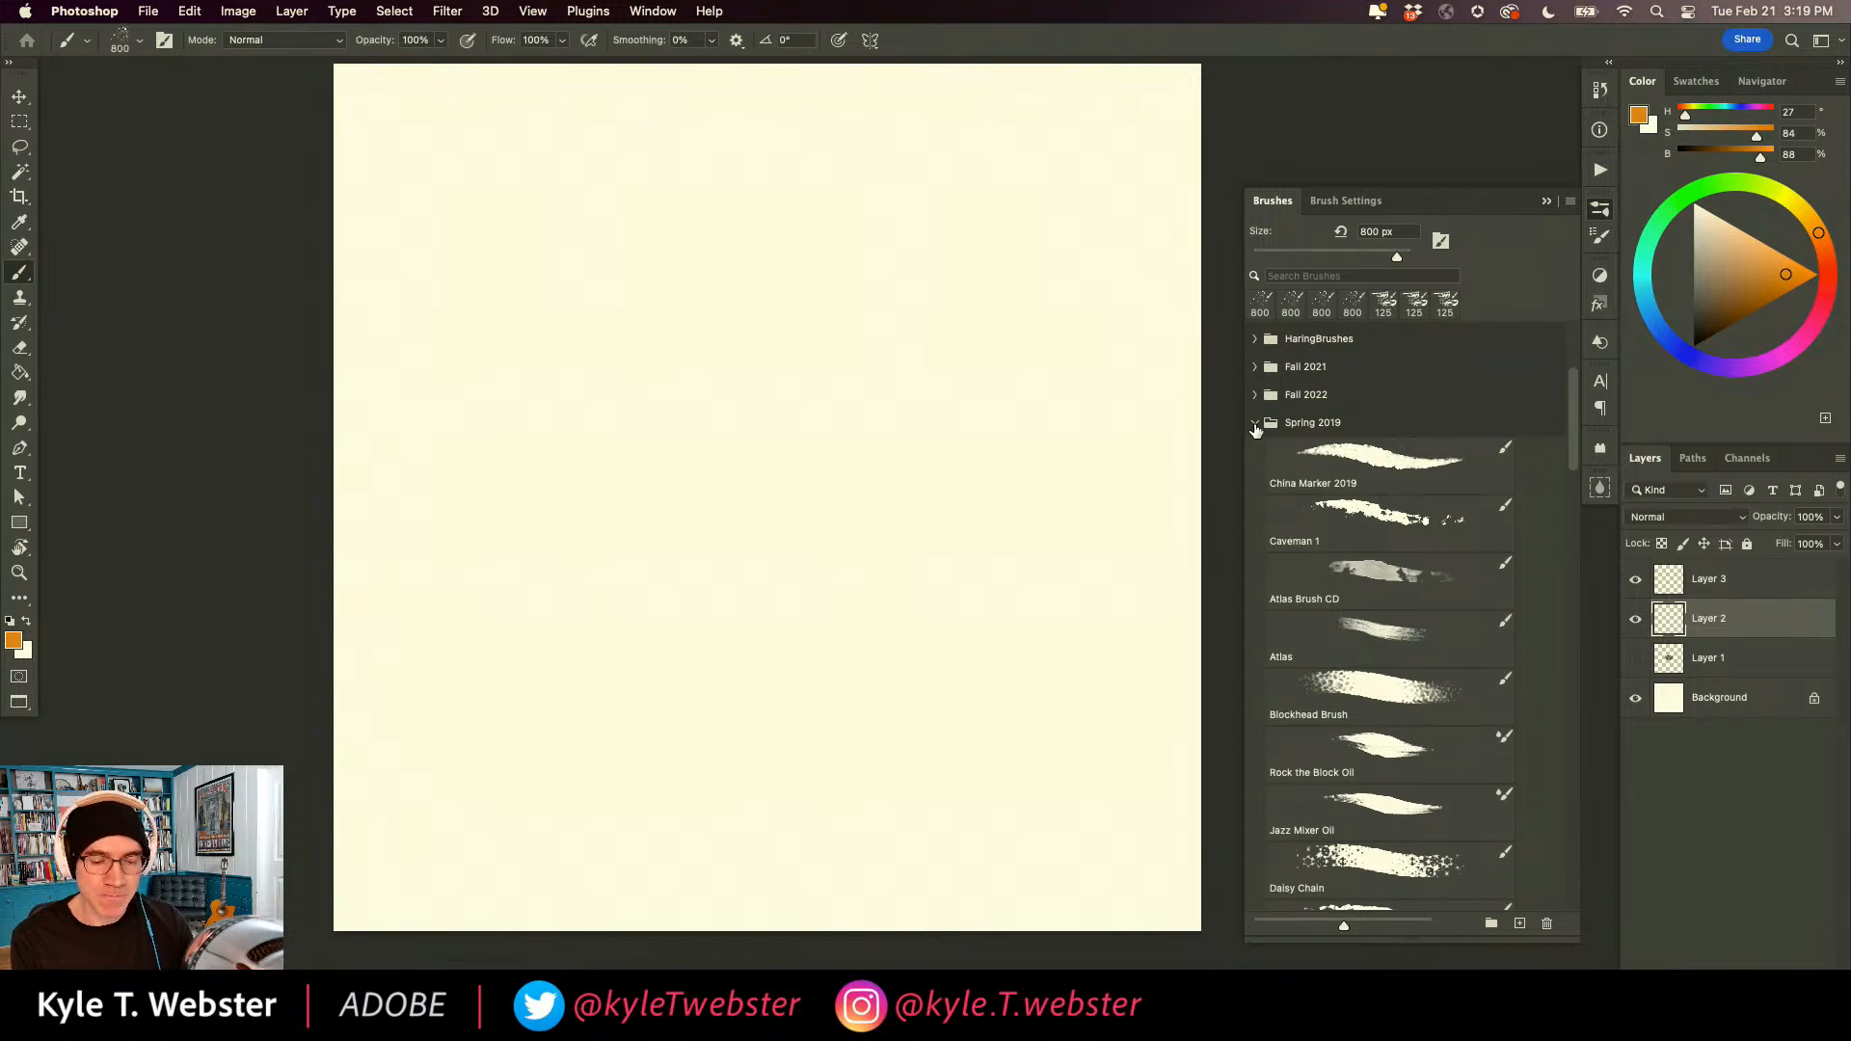
pyautogui.click(1255, 424)
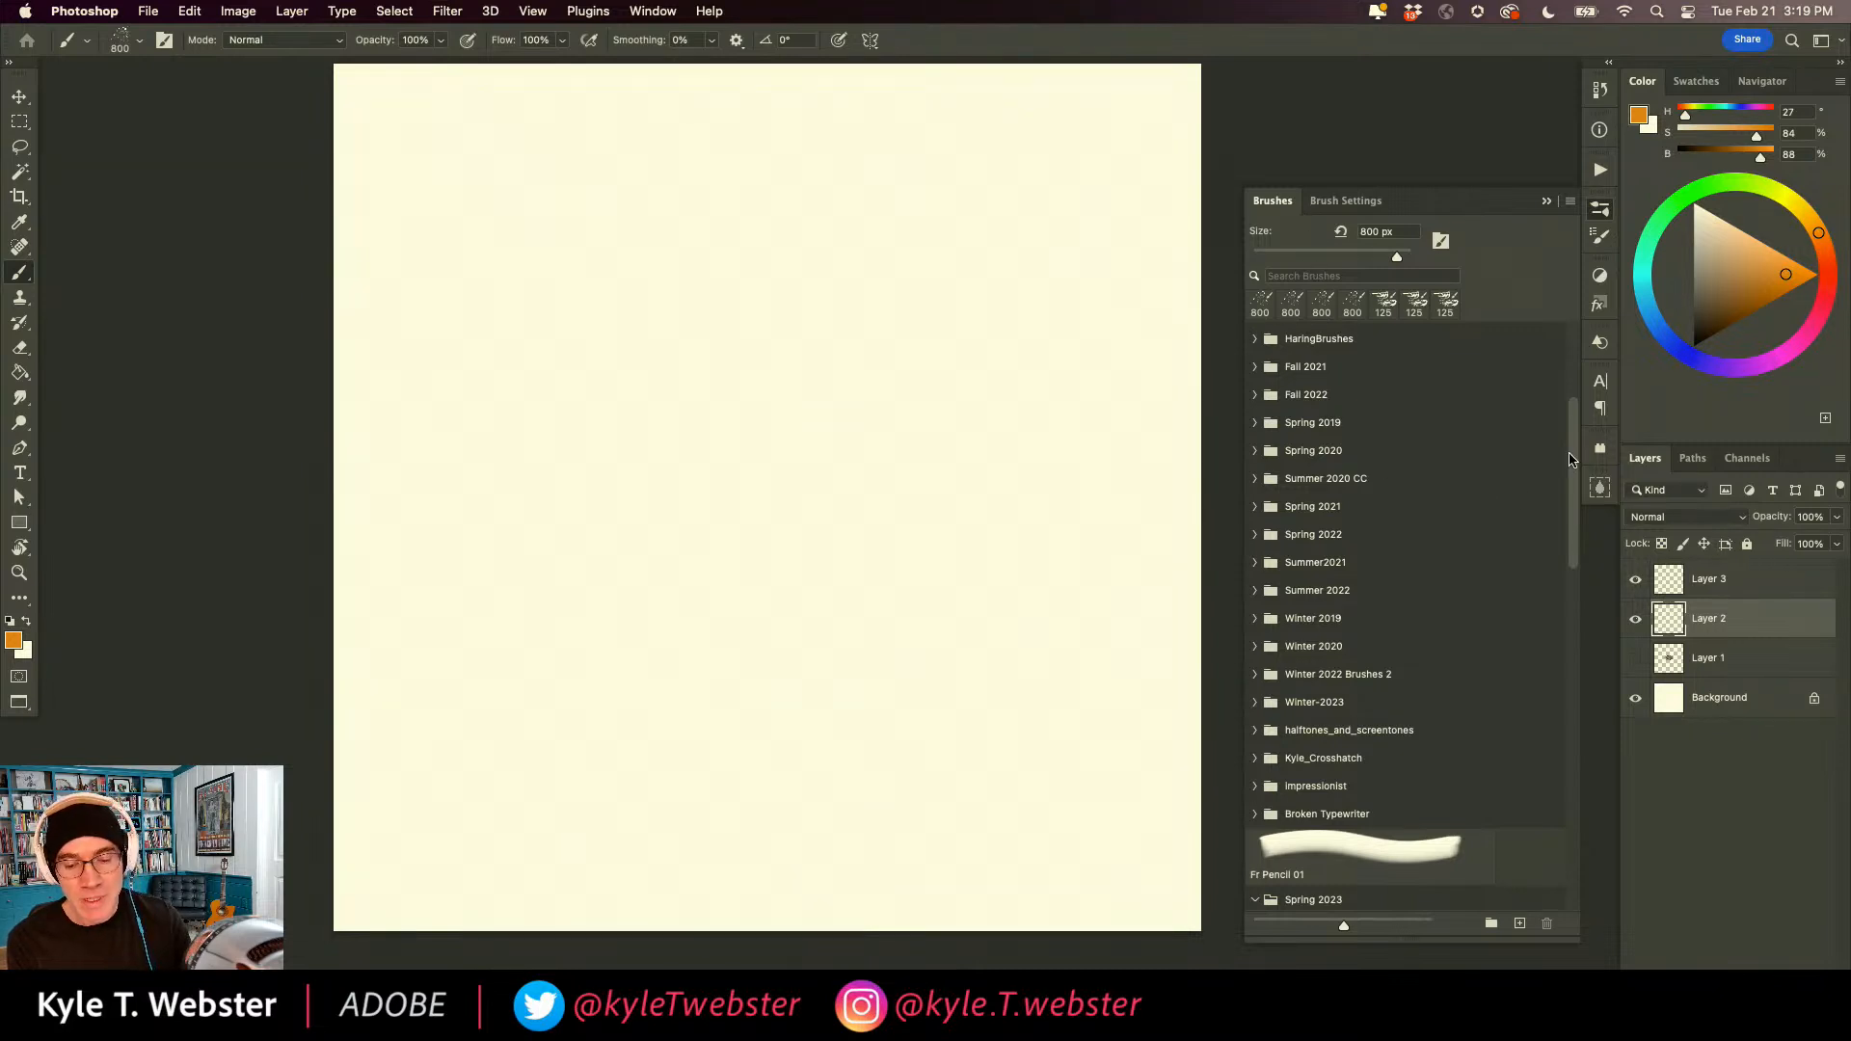
# Expand the megapack folder and its Paintbox subfolder, and choose the Kyle's Paintbox - Creamy Variation brush.
pyautogui.moveTo(1572, 458); pyautogui.dragTo(1538, 339)
pyautogui.click(1255, 503)
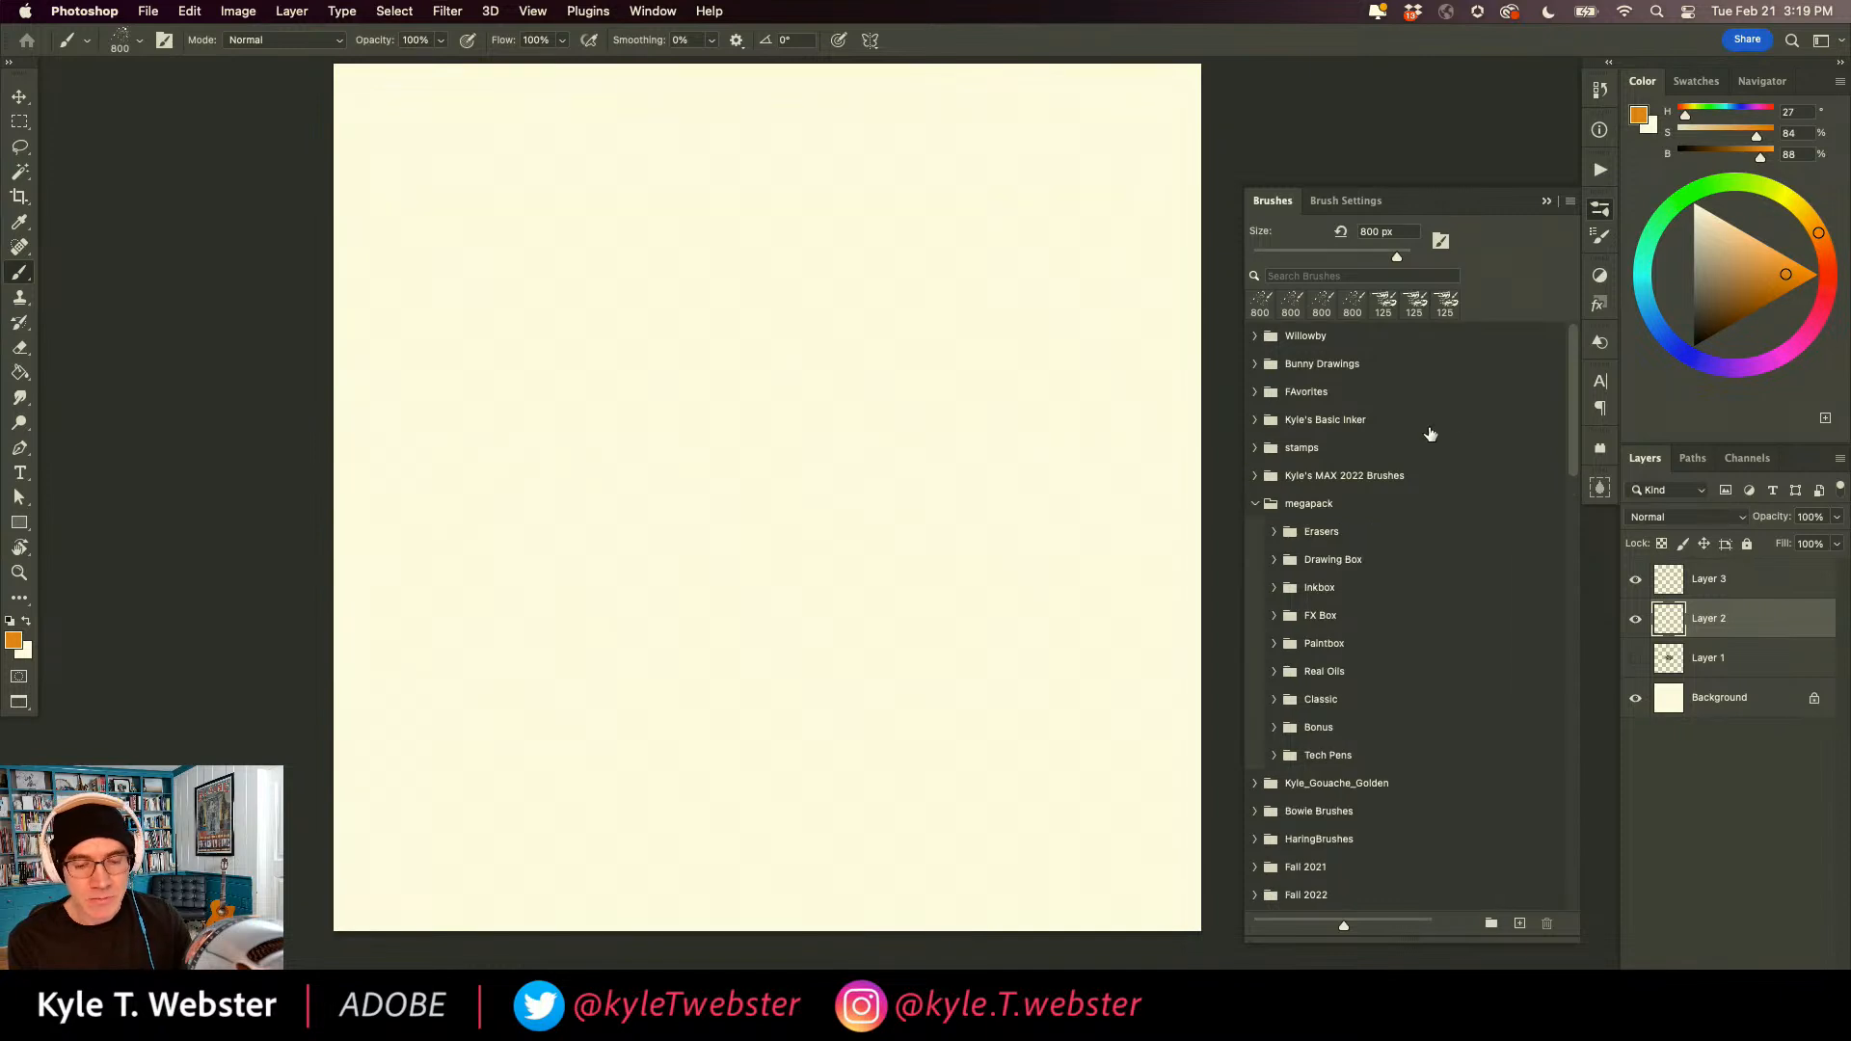
pyautogui.click(1273, 643)
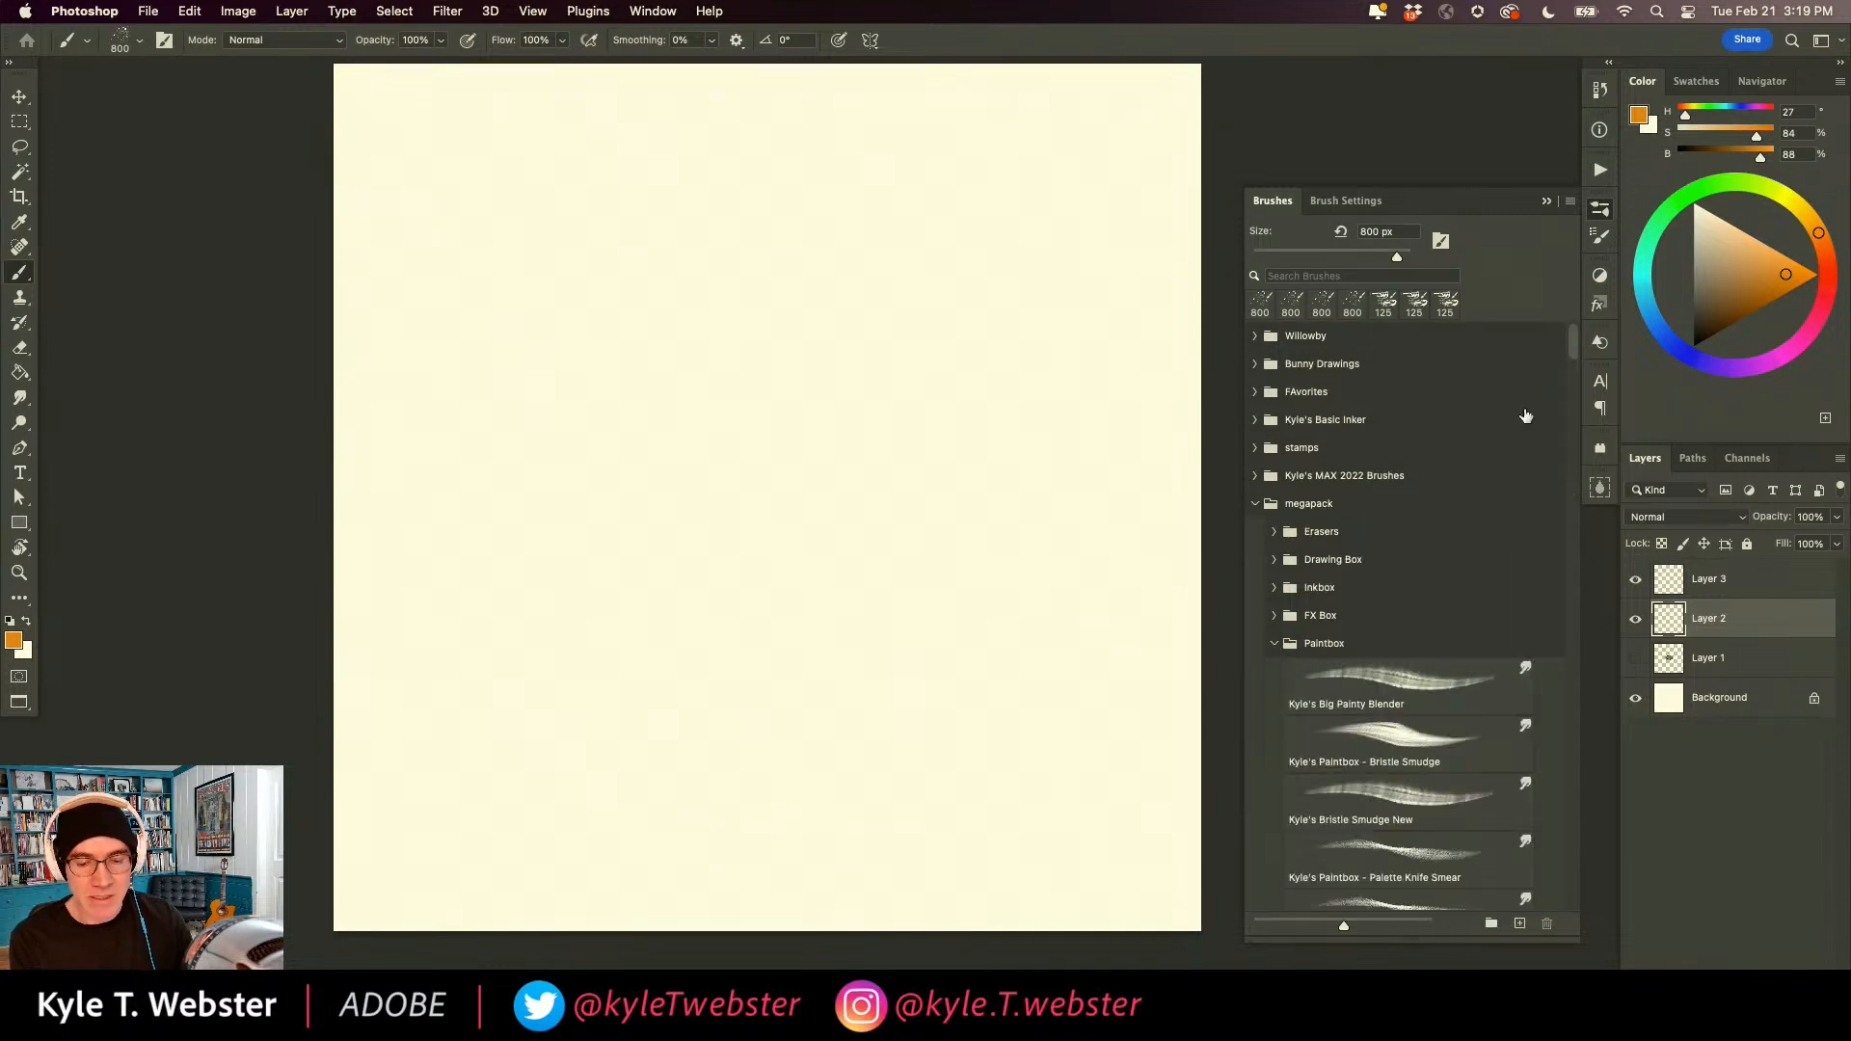
pyautogui.moveTo(1573, 352); pyautogui.dragTo(1554, 457)
pyautogui.click(1397, 584)
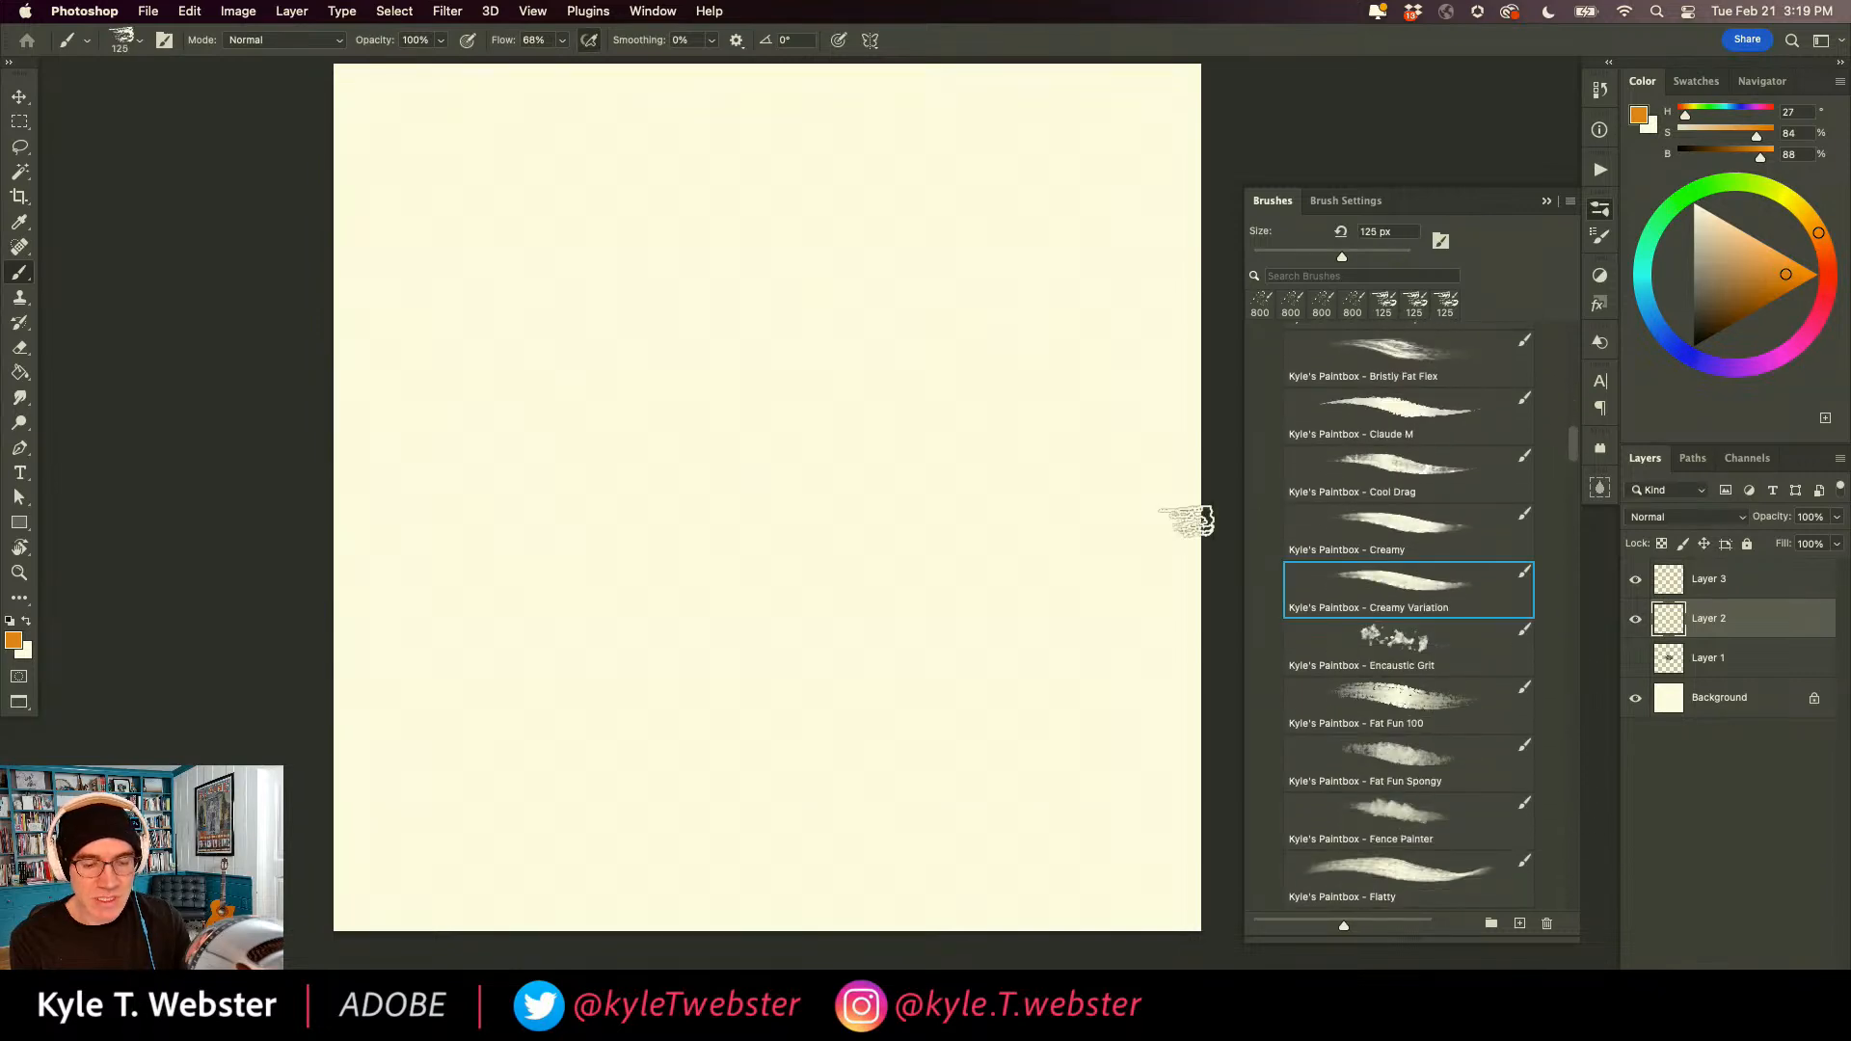
# In the brush's Color Dynamics settings, turn off Apply Per Tip and set Hue Jitter and Brightness Jitter to 10% each.
pyautogui.doubleClick(17, 572)
pyautogui.press('b')
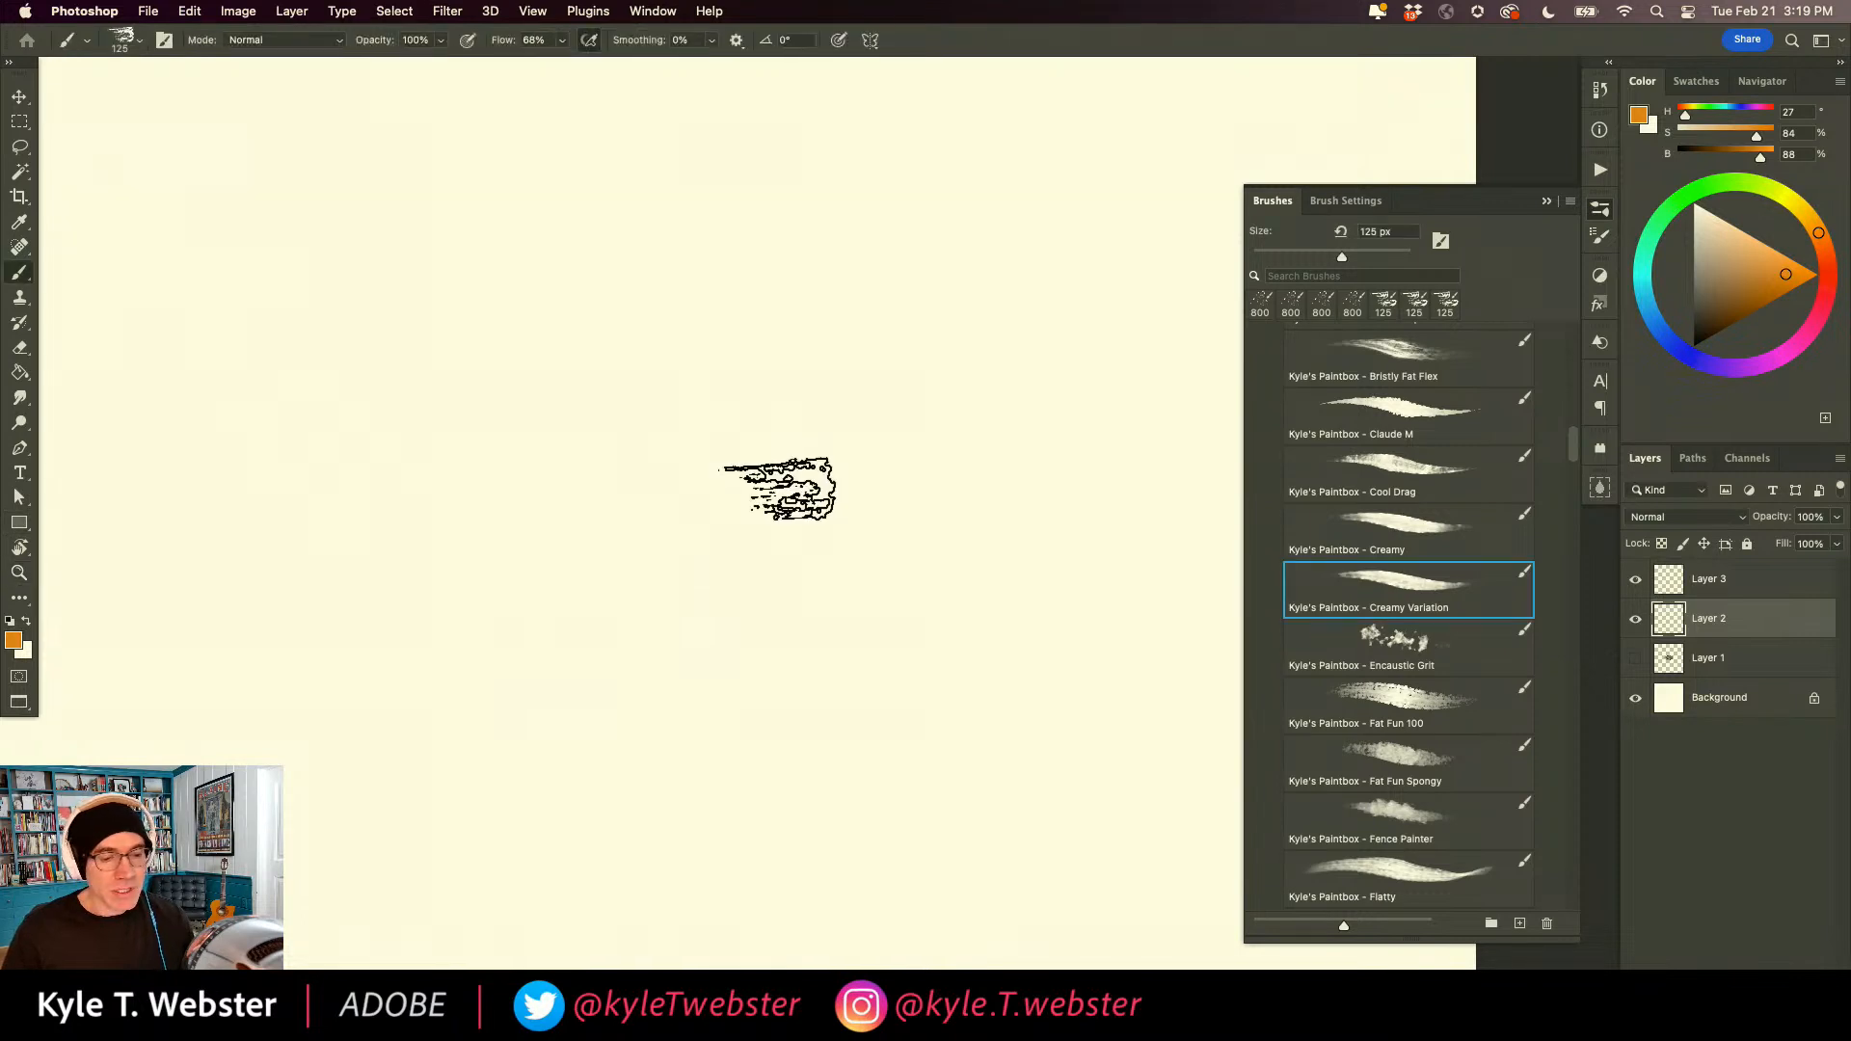
pyautogui.click(1345, 200)
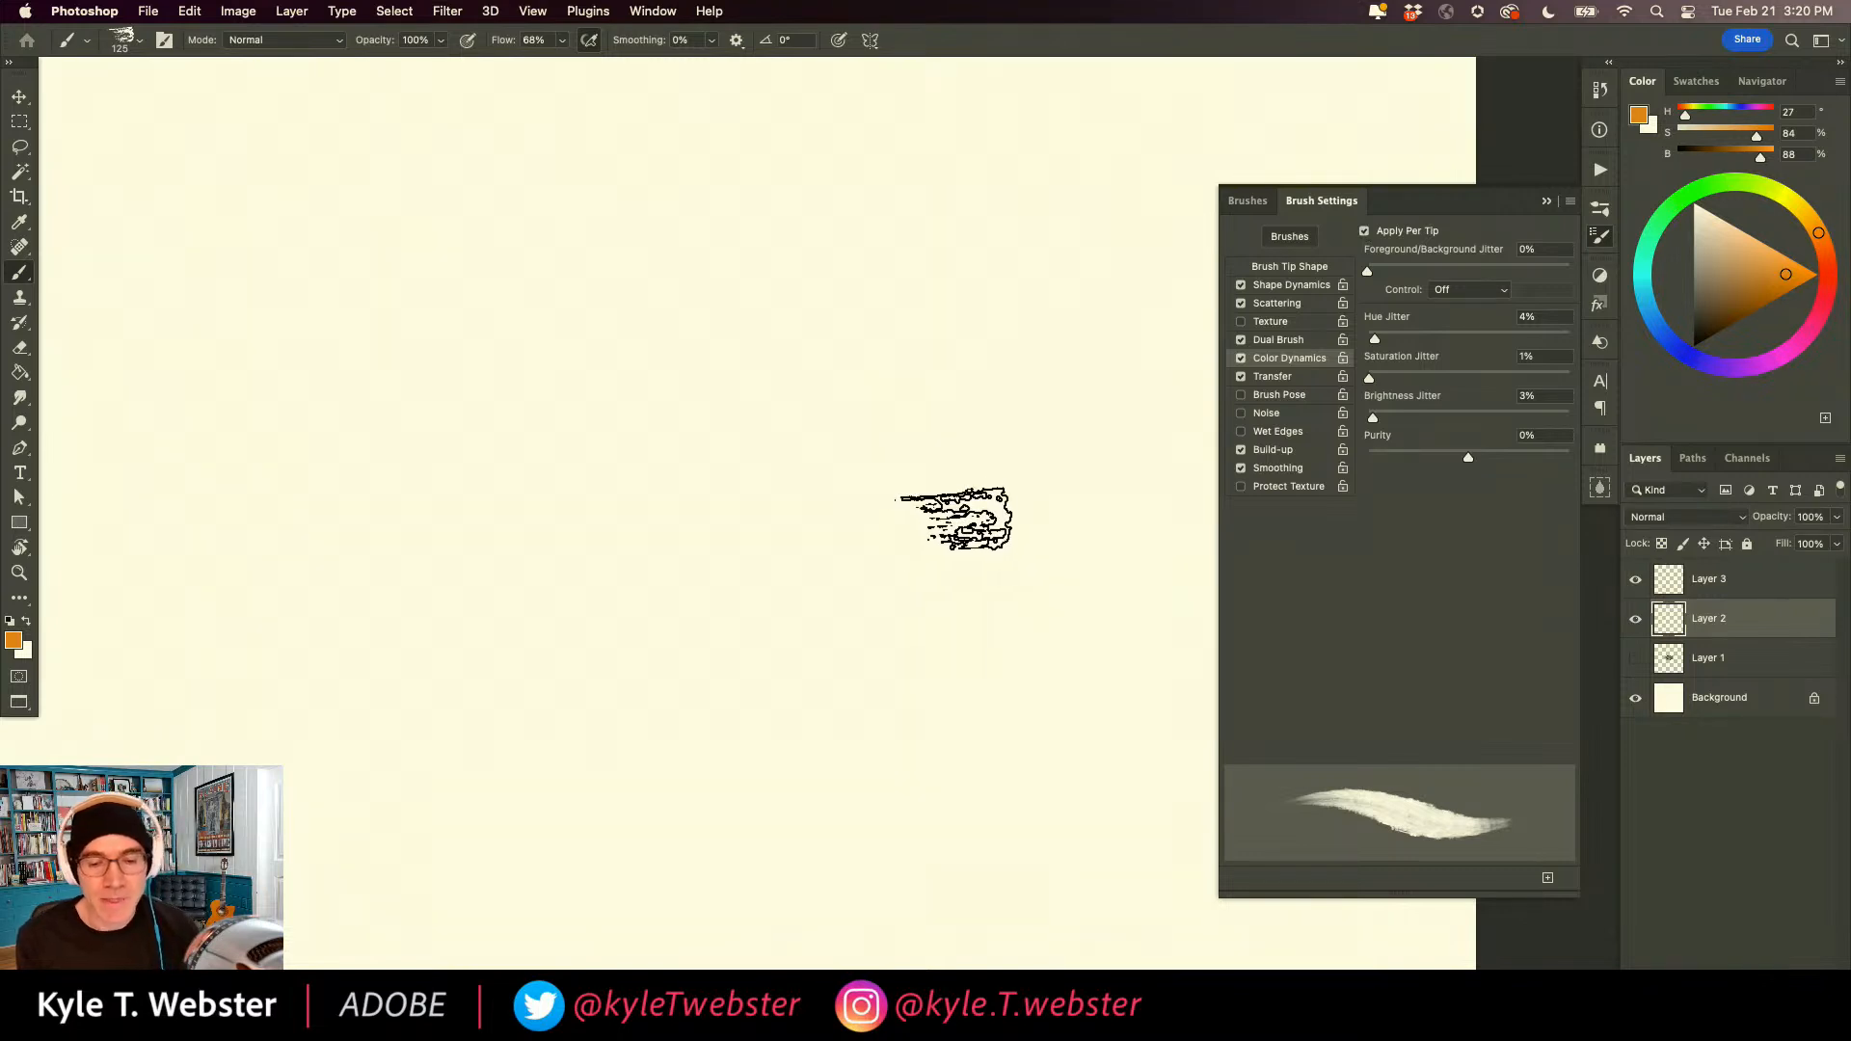
pyautogui.click(1364, 231)
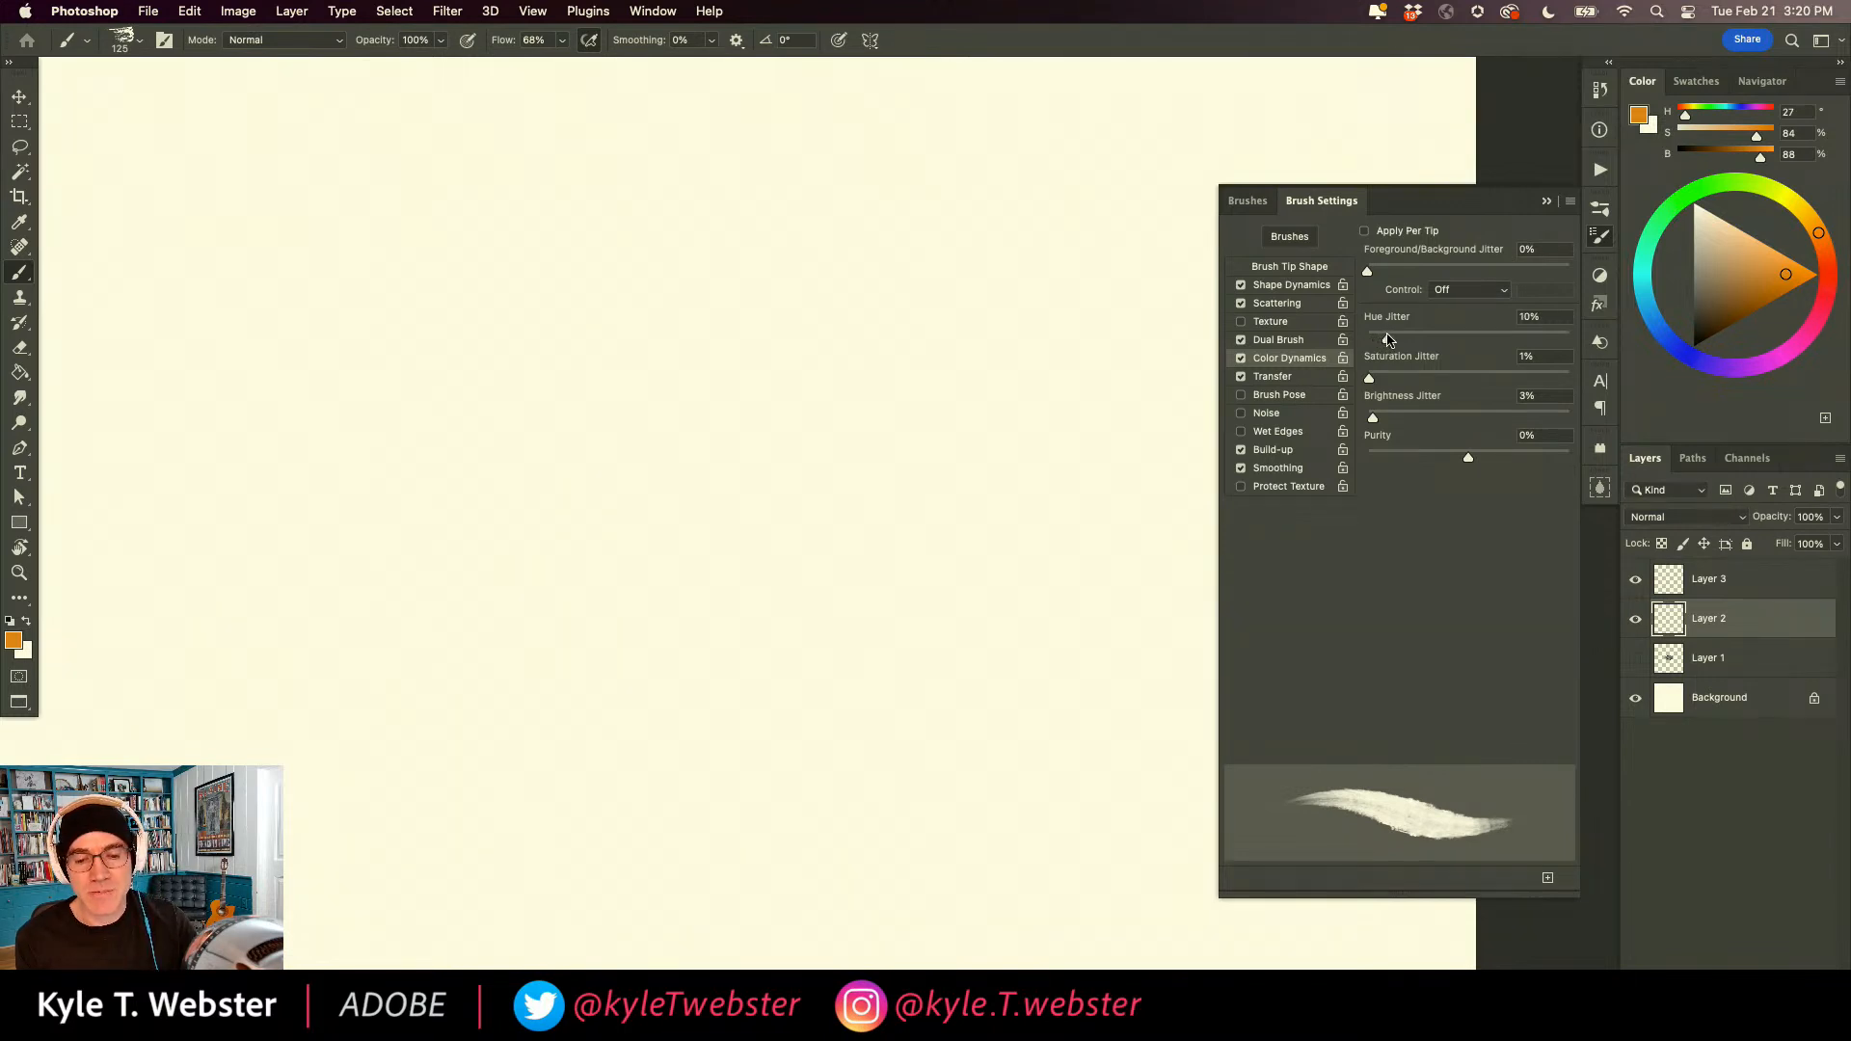
pyautogui.moveTo(1374, 420); pyautogui.dragTo(1389, 420)
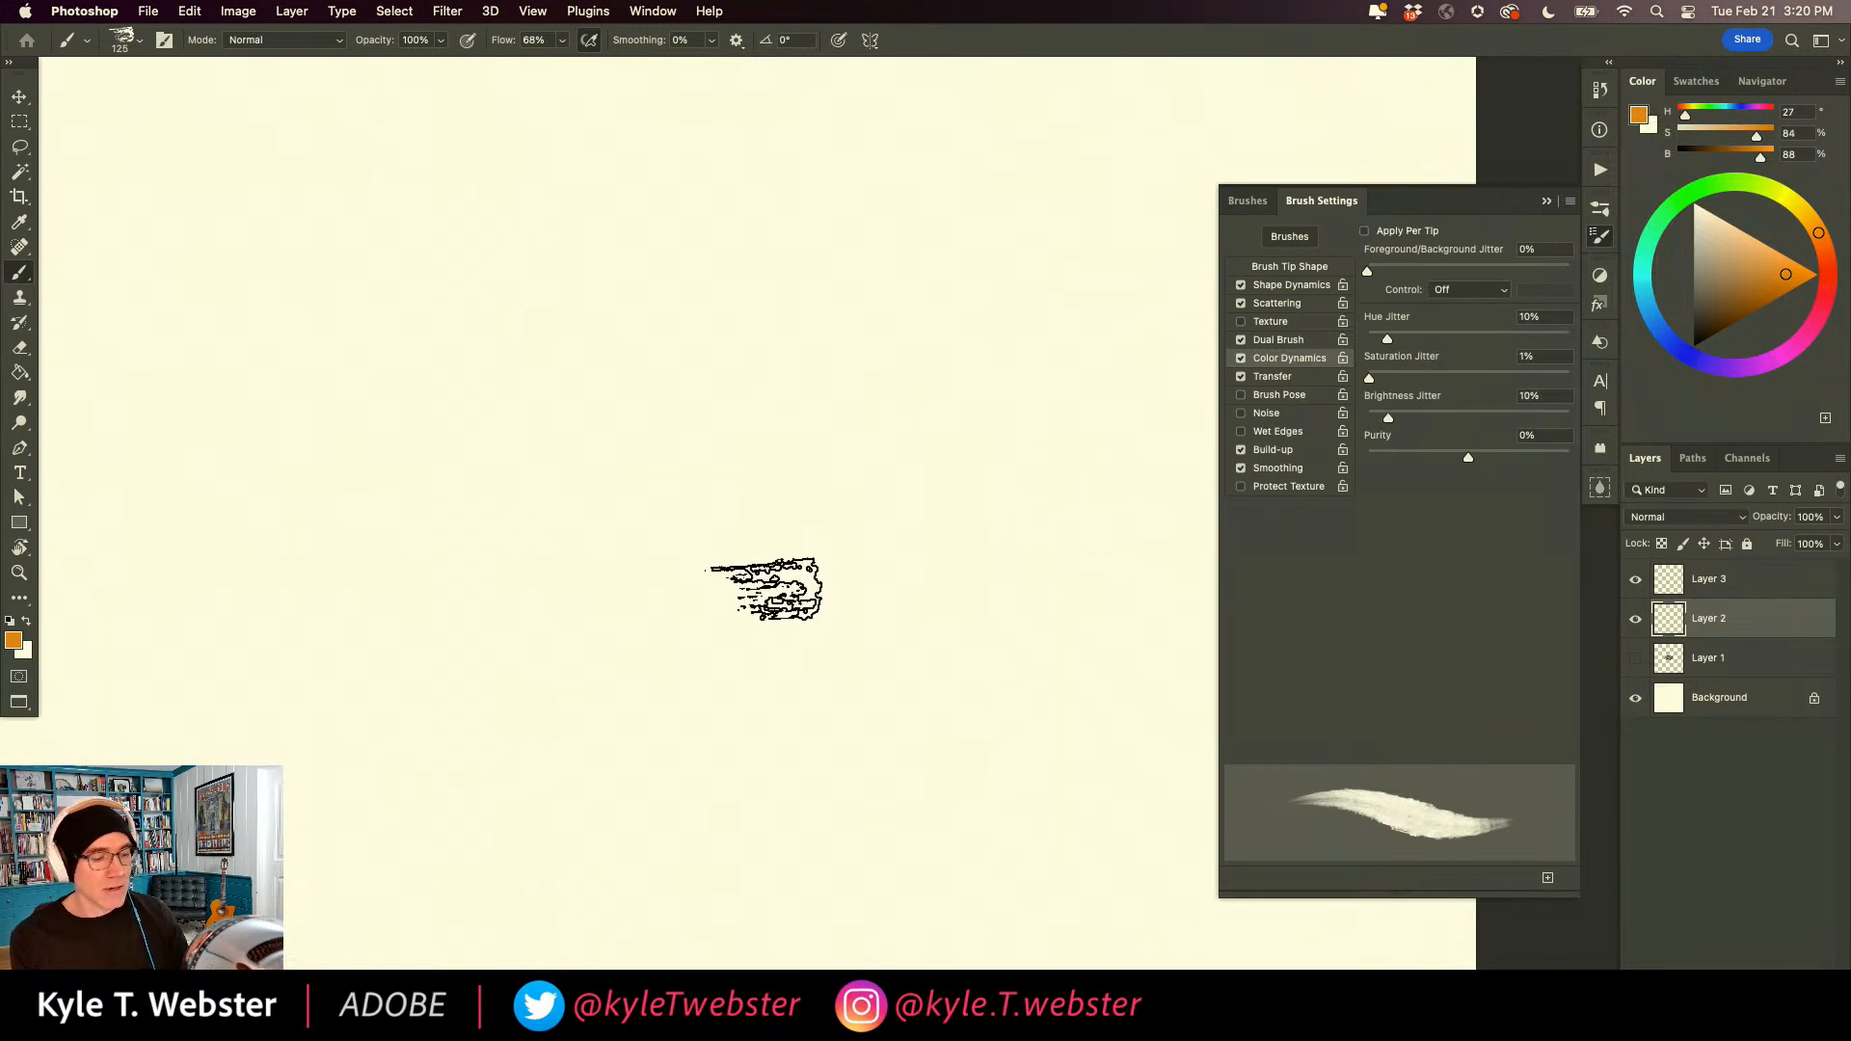
# Choose a slightly brighter orange (H 27, S 85, B 92) and paint seven separate vertical strokes side by side on Layer 2.
pyautogui.click(1790, 270)
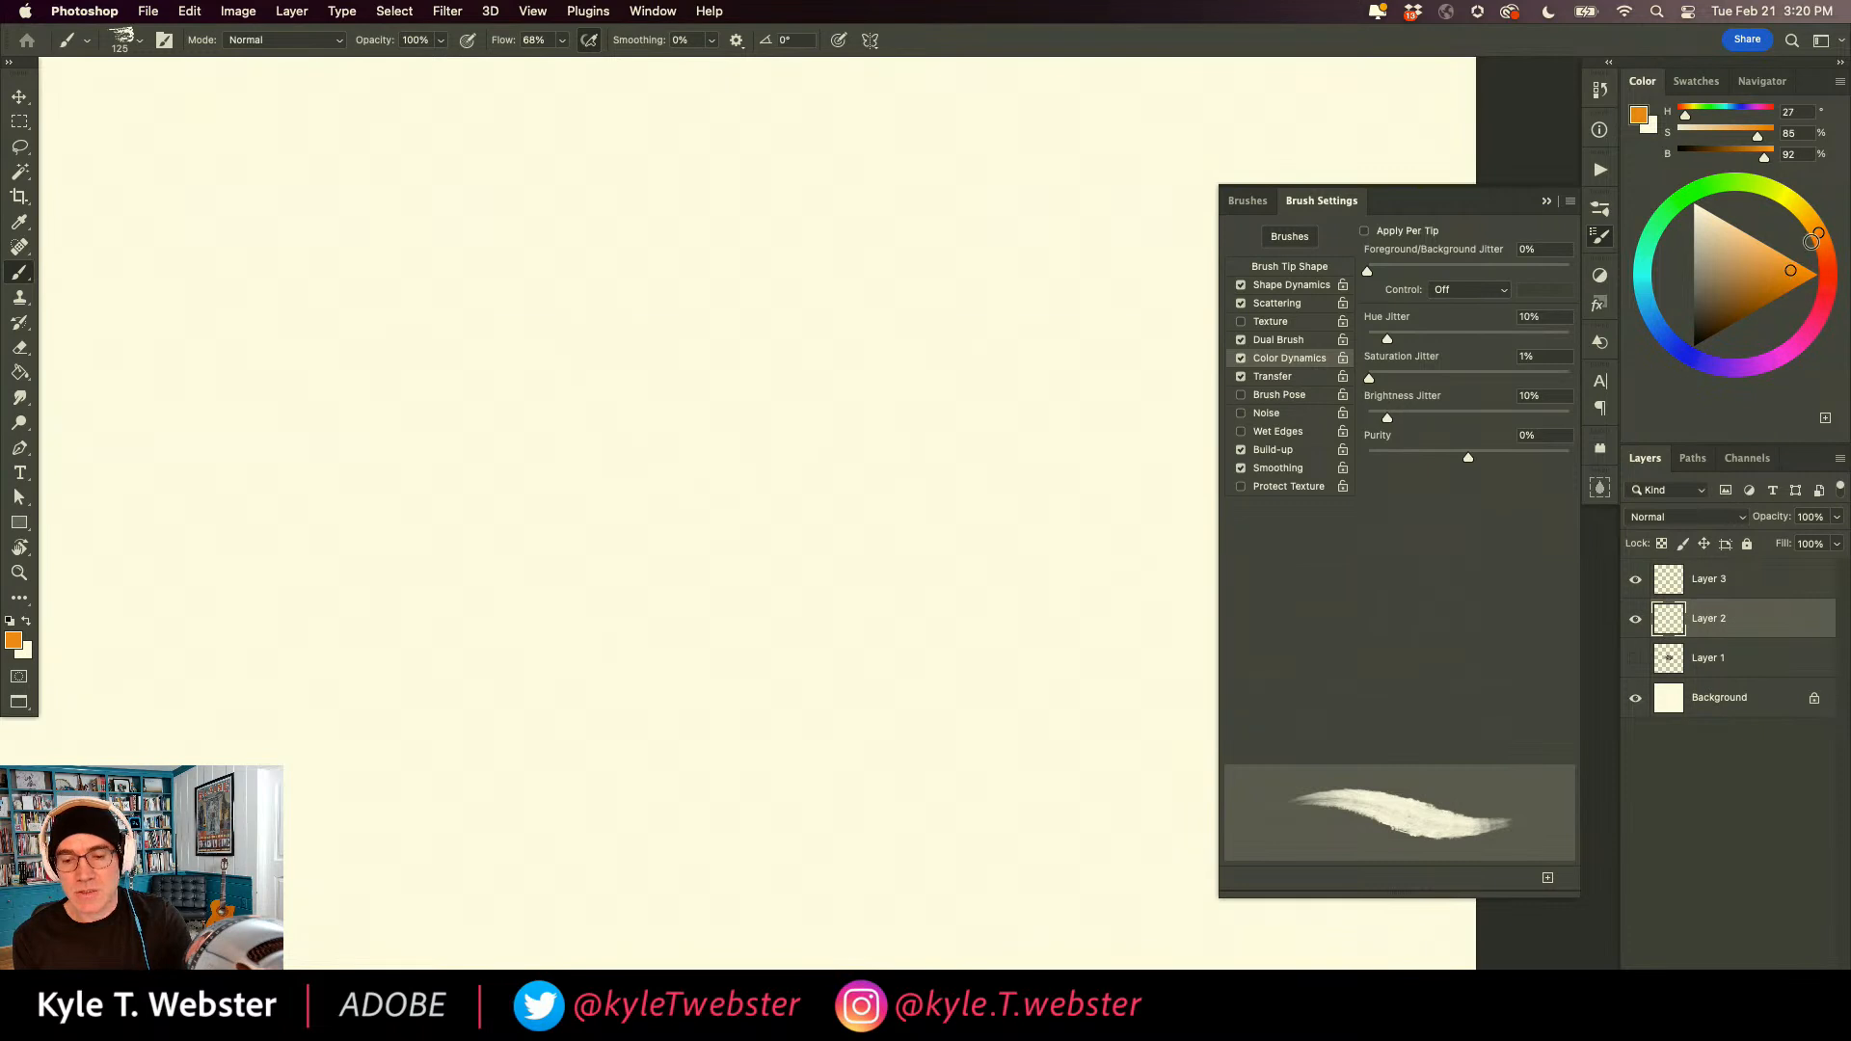
pyautogui.moveTo(902, 275); pyautogui.dragTo(939, 735)
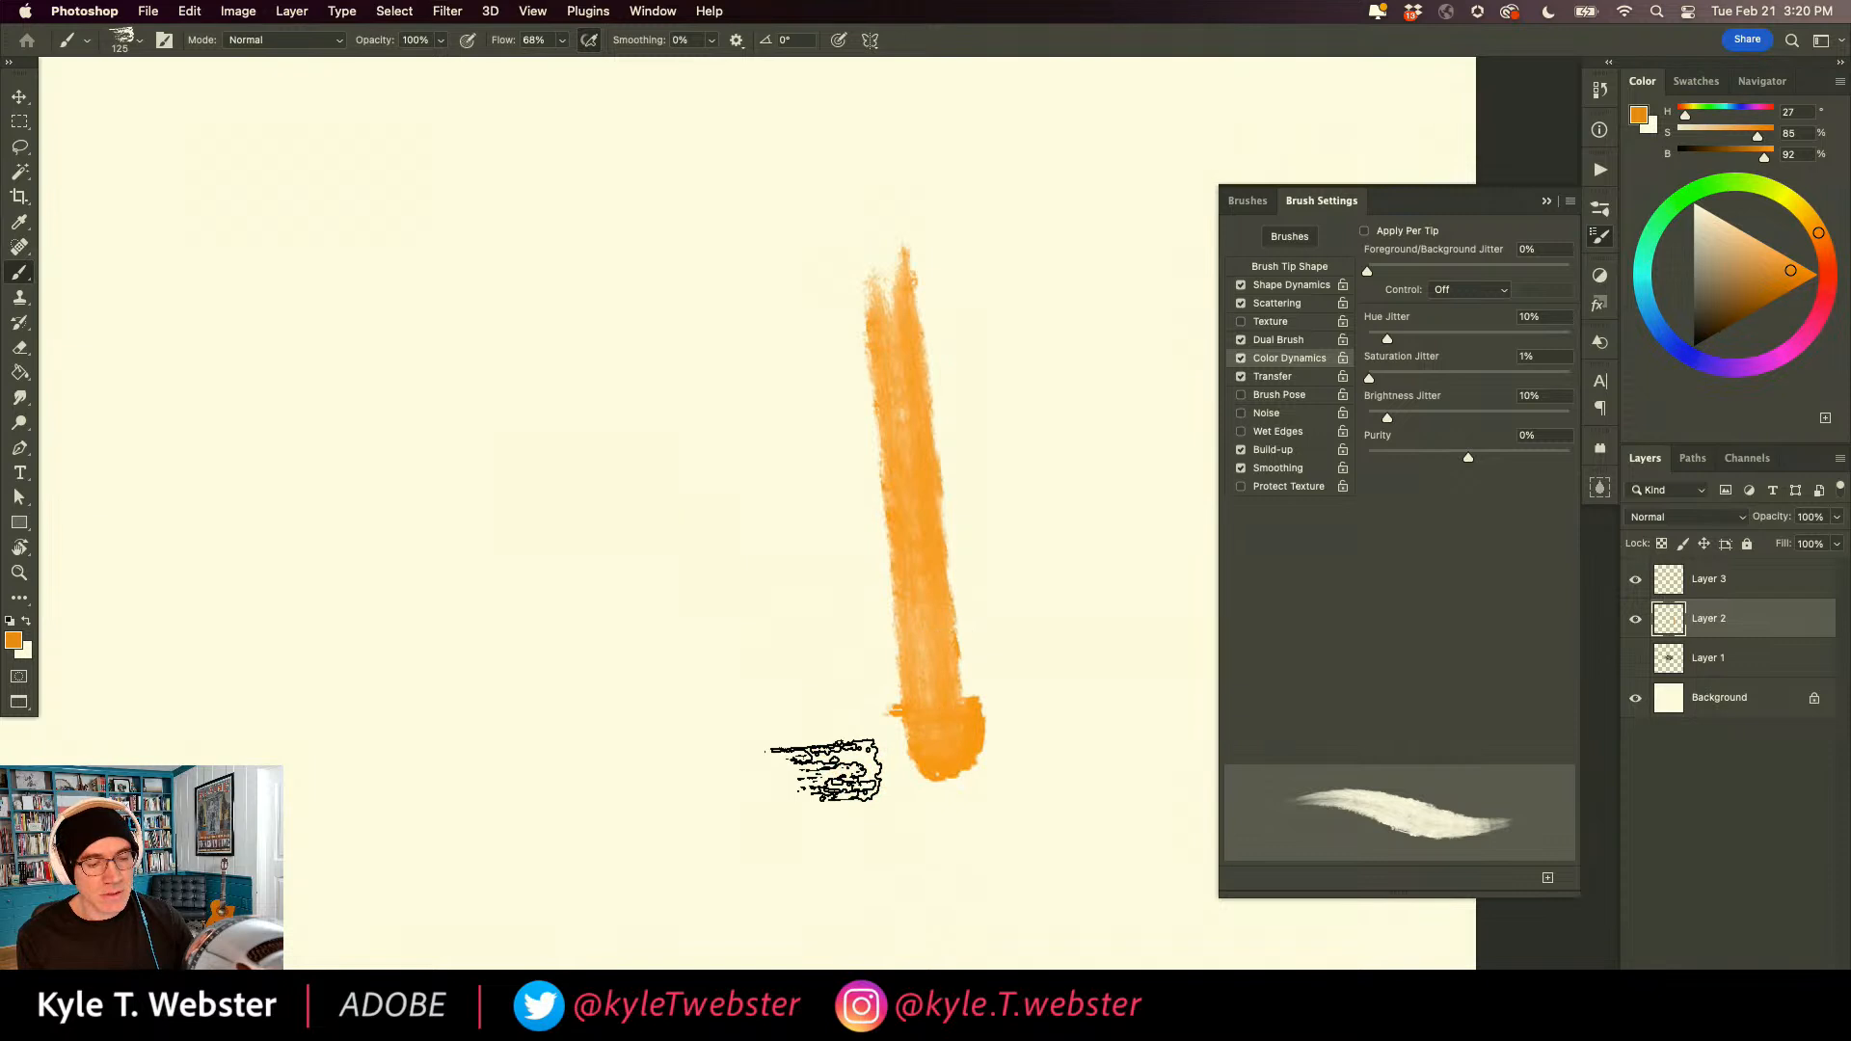
pyautogui.moveTo(819, 771); pyautogui.dragTo(809, 391)
pyautogui.moveTo(703, 757); pyautogui.dragTo(689, 347)
pyautogui.moveTo(590, 738); pyautogui.dragTo(590, 314)
pyautogui.moveTo(489, 733); pyautogui.dragTo(503, 314)
pyautogui.moveTo(364, 757); pyautogui.dragTo(424, 290)
pyautogui.moveTo(301, 272); pyautogui.dragTo(289, 786)
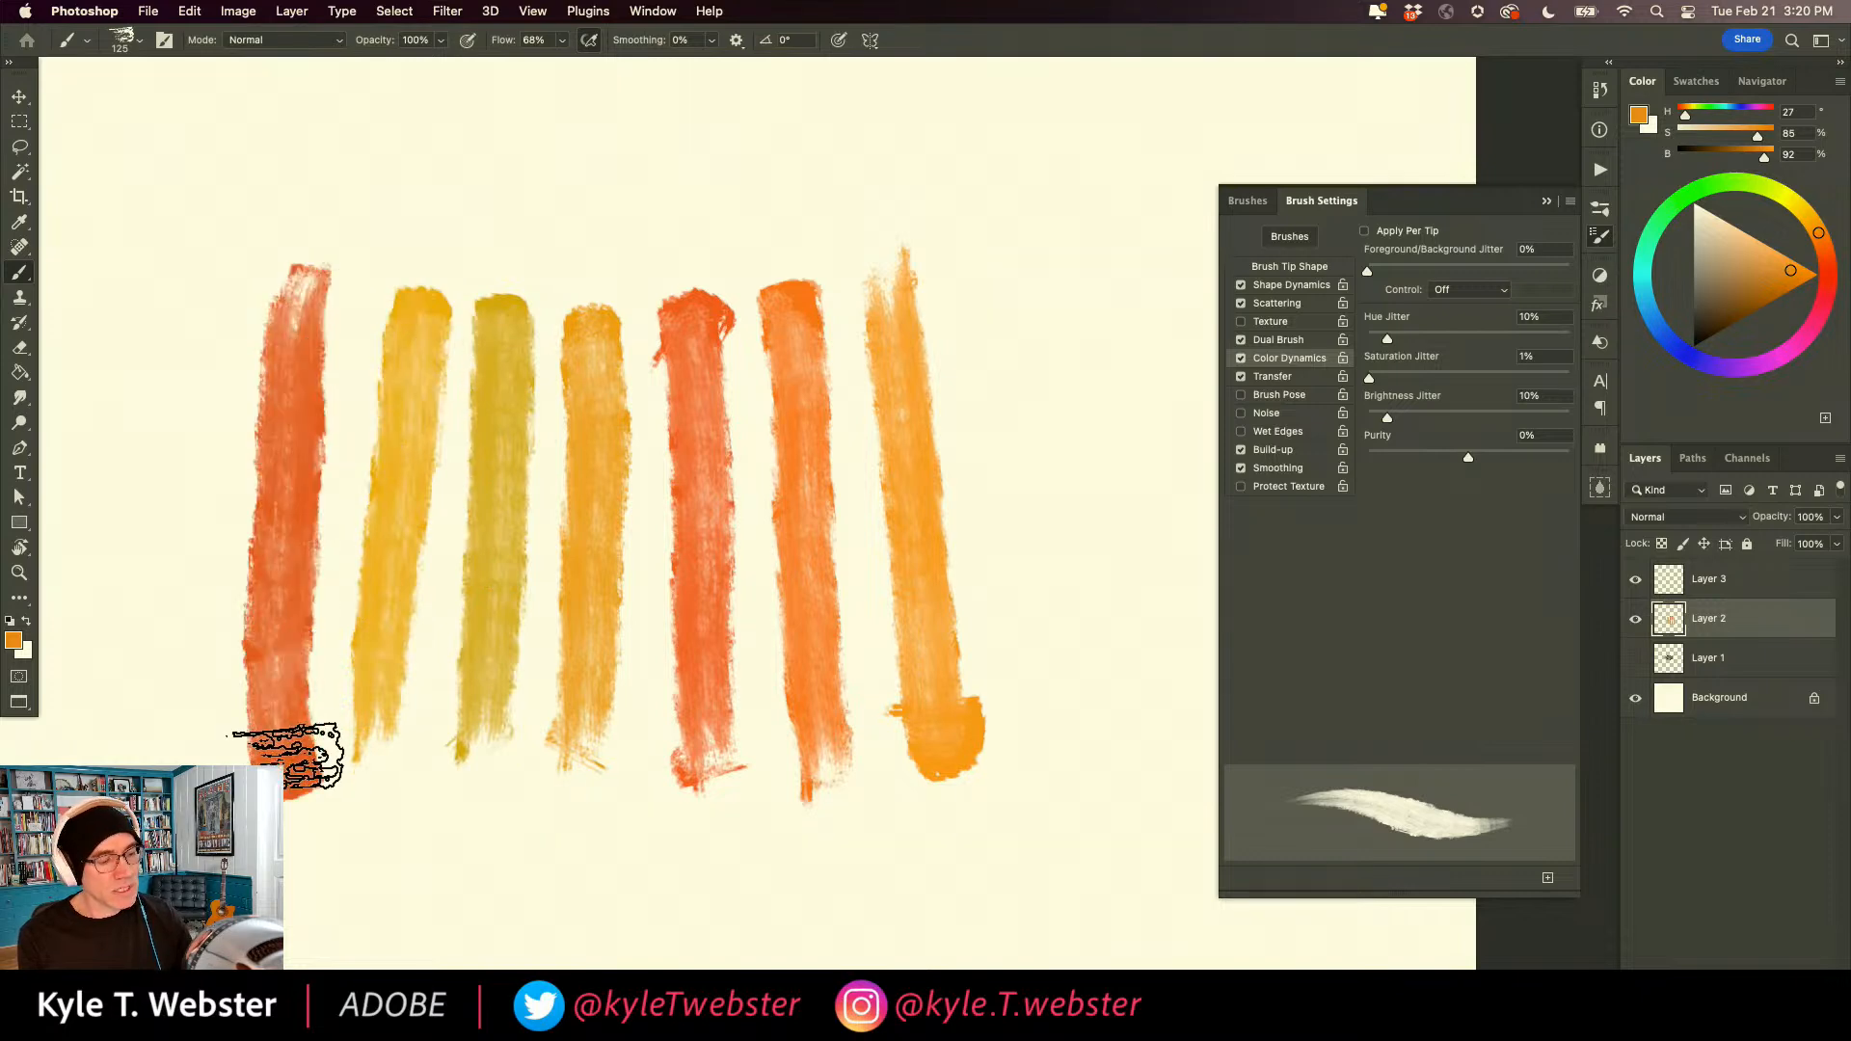
# Add one more vertical stroke, cross the row with diagonal and horizontal strokes, and clear Layer 2.
pyautogui.moveTo(983, 814)
pyautogui.mouseDown()
pyautogui.moveTo(1021, 649)
pyautogui.moveTo(1055, 285)
pyautogui.mouseUp()
pyautogui.moveTo(1041, 757); pyautogui.dragTo(622, 583)
pyautogui.moveTo(863, 448); pyautogui.dragTo(607, 814)
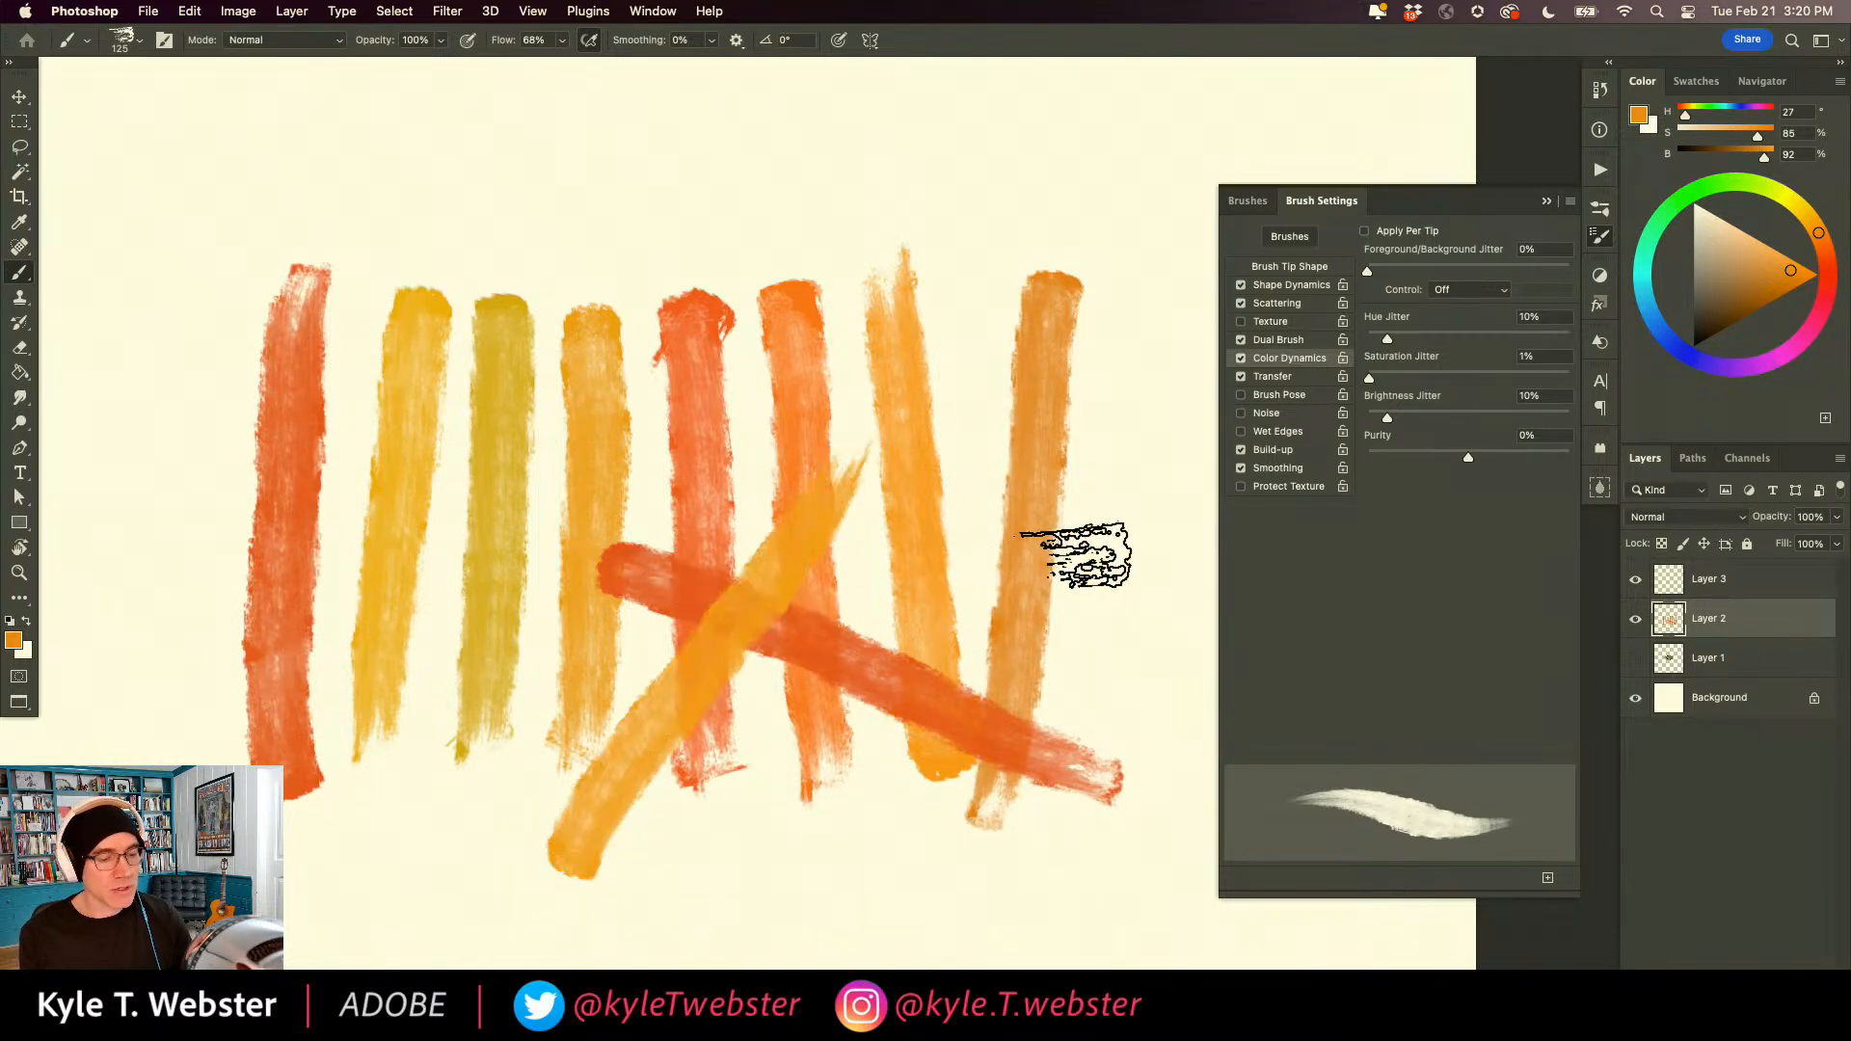
pyautogui.moveTo(1118, 561); pyautogui.dragTo(493, 564)
pyautogui.moveTo(482, 207); pyautogui.dragTo(785, 554)
pyautogui.moveTo(776, 188); pyautogui.dragTo(410, 564)
pyautogui.moveTo(198, 359); pyautogui.dragTo(602, 486)
pyautogui.moveTo(469, 265); pyautogui.dragTo(497, 665)
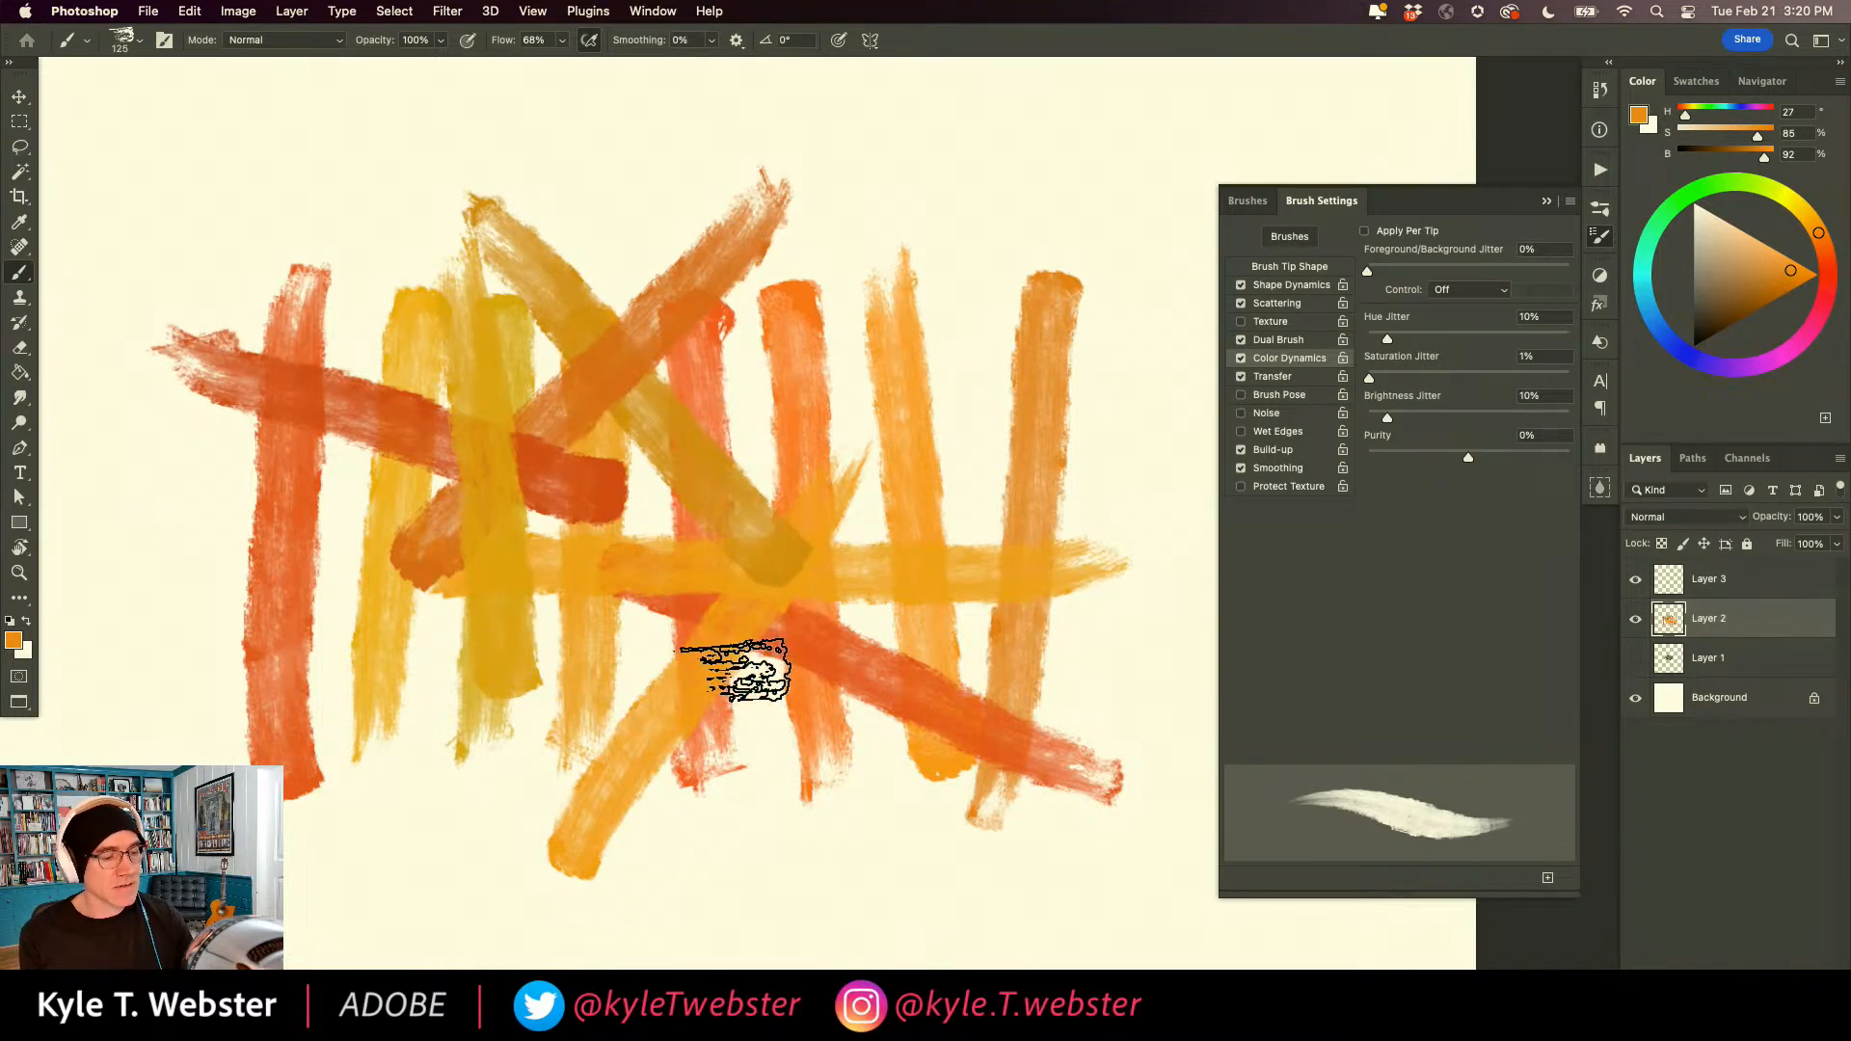
pyautogui.moveTo(735, 674); pyautogui.dragTo(318, 506)
pyautogui.moveTo(607, 472)
pyautogui.mouseDown()
pyautogui.moveTo(289, 654)
pyautogui.moveTo(207, 636)
pyautogui.mouseUp()
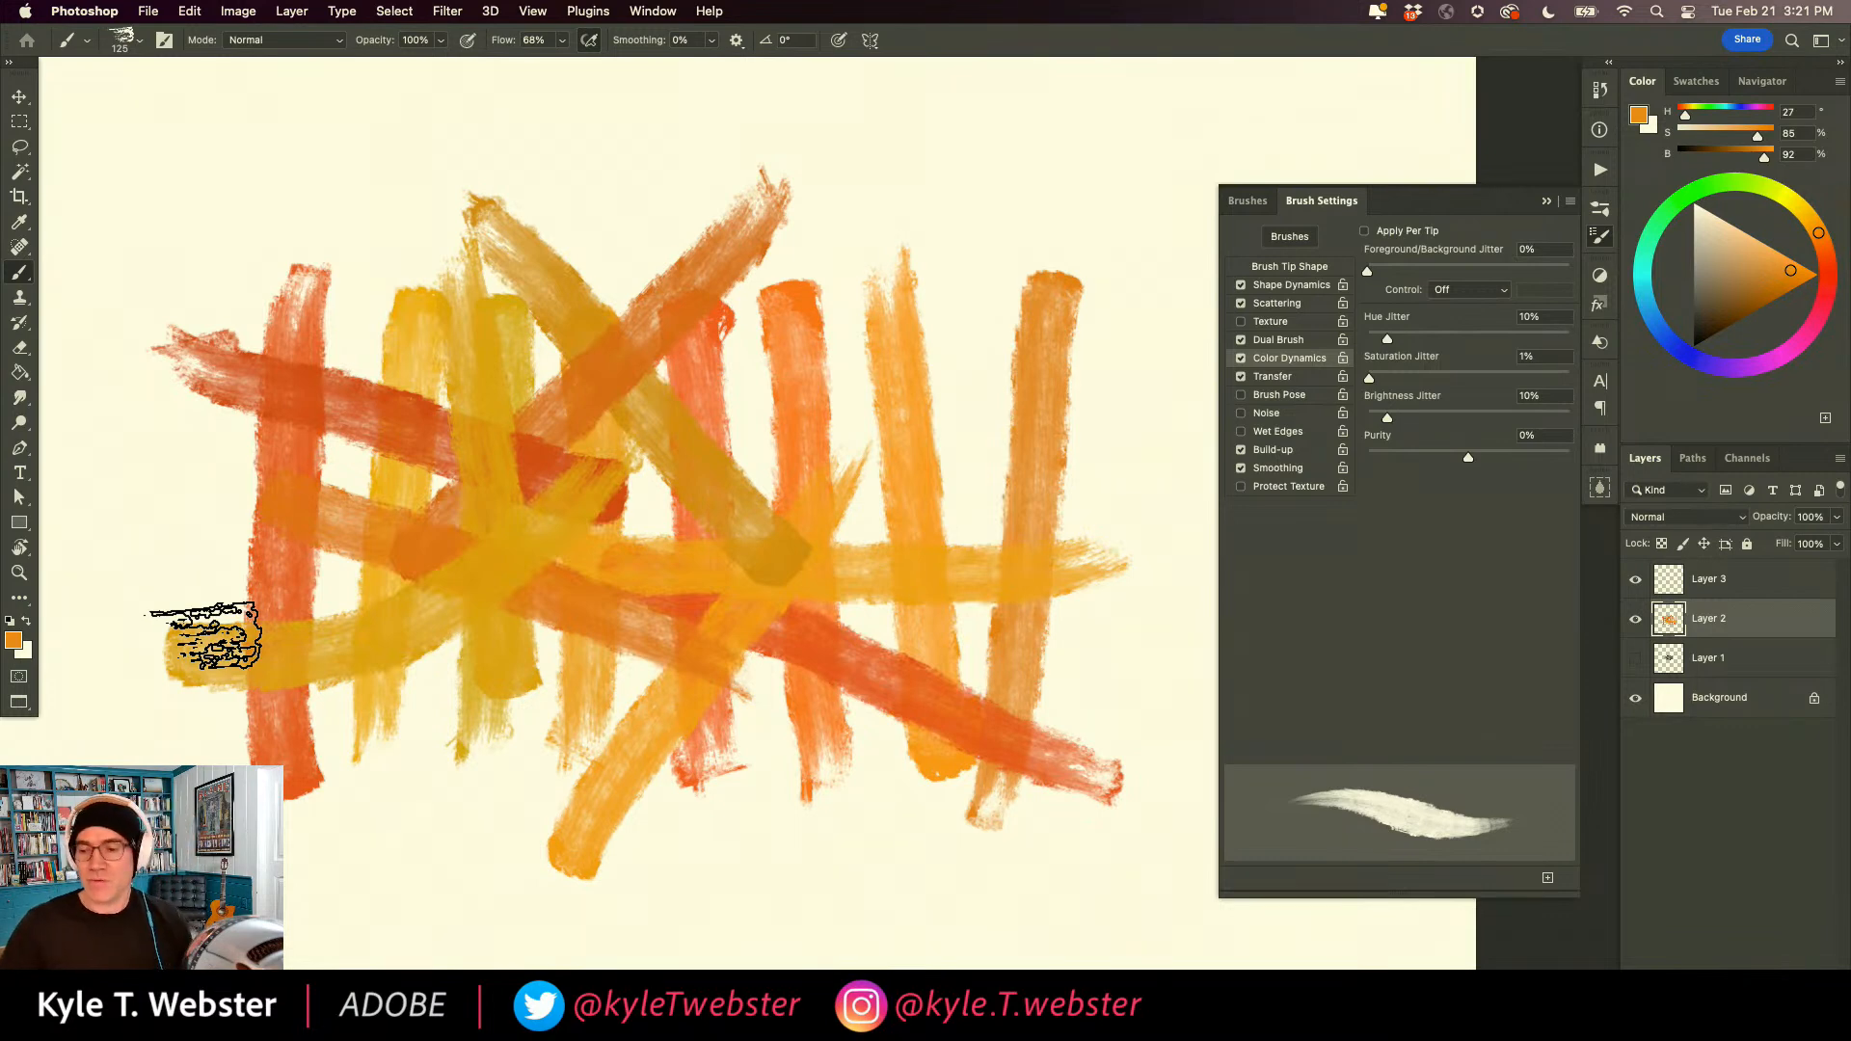
pyautogui.press('Delete')
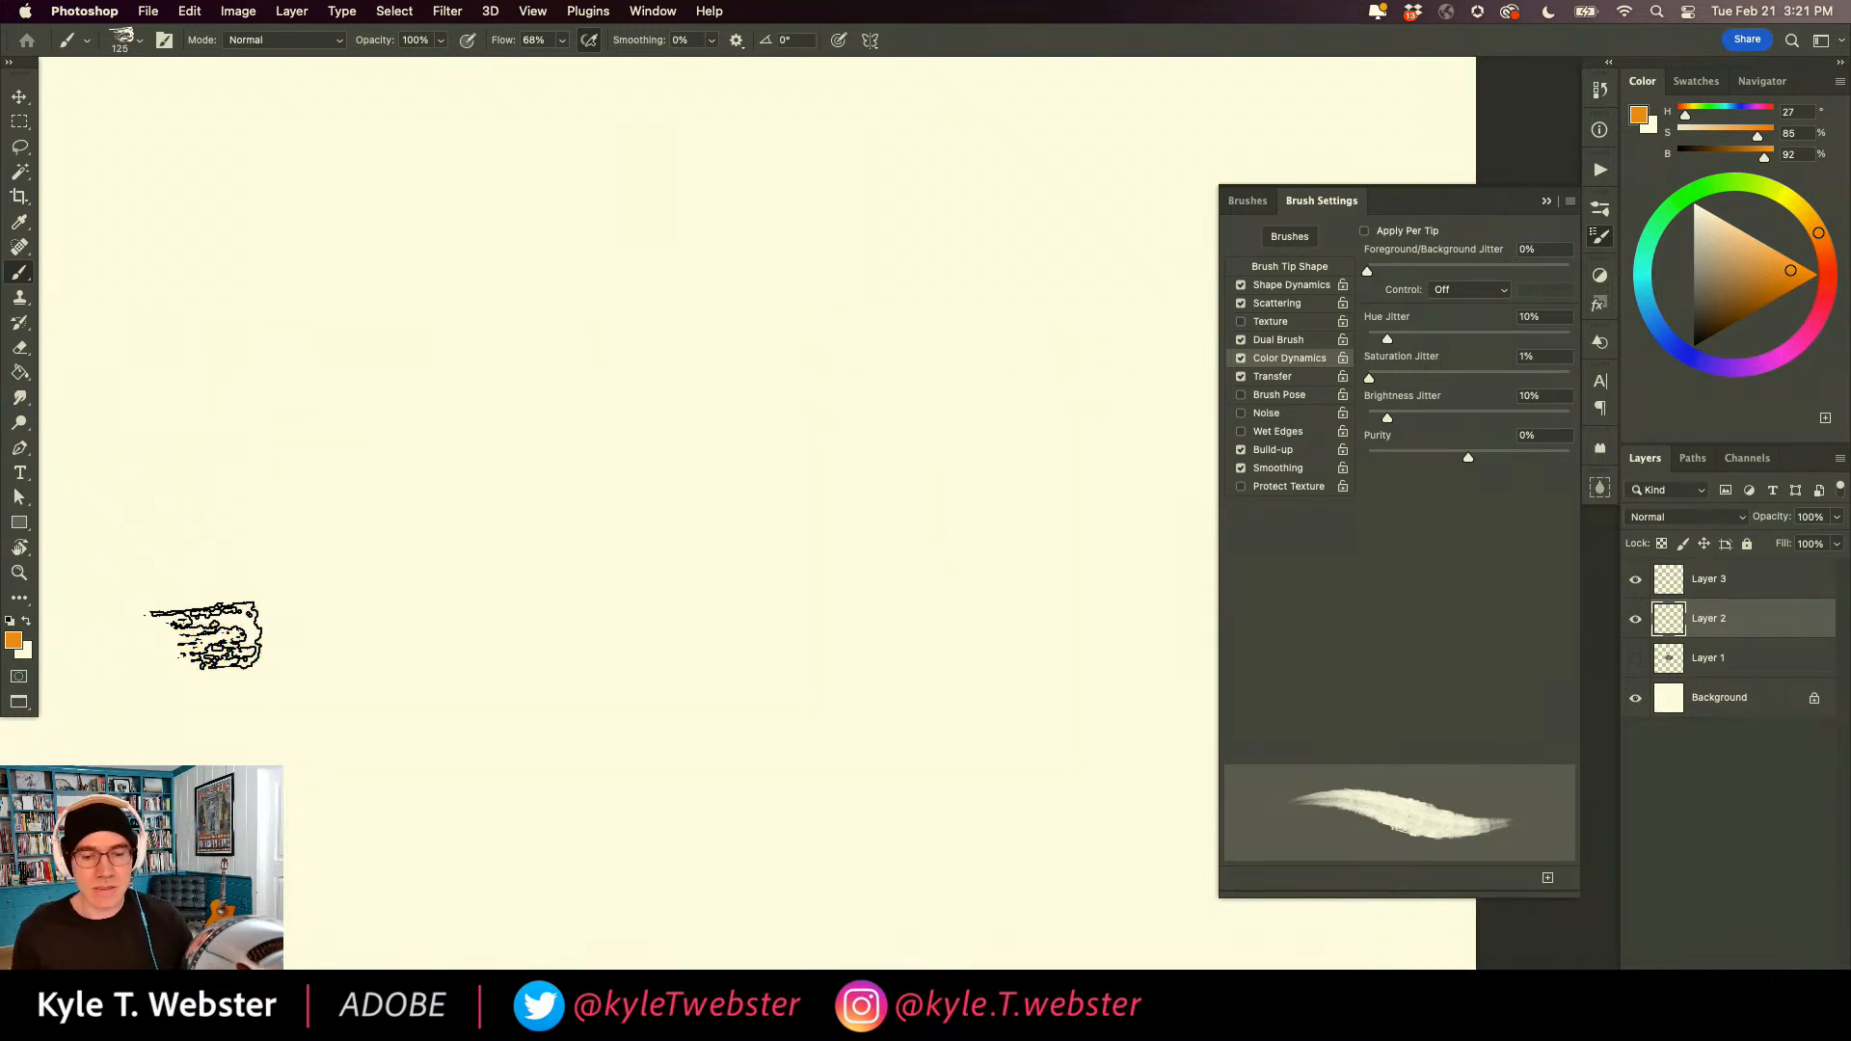
# Set Hue Jitter to 2% and Brightness Jitter to 4%, and build a solid orange patch from overlapping strokes.
pyautogui.moveTo(1382, 341); pyautogui.dragTo(1373, 341)
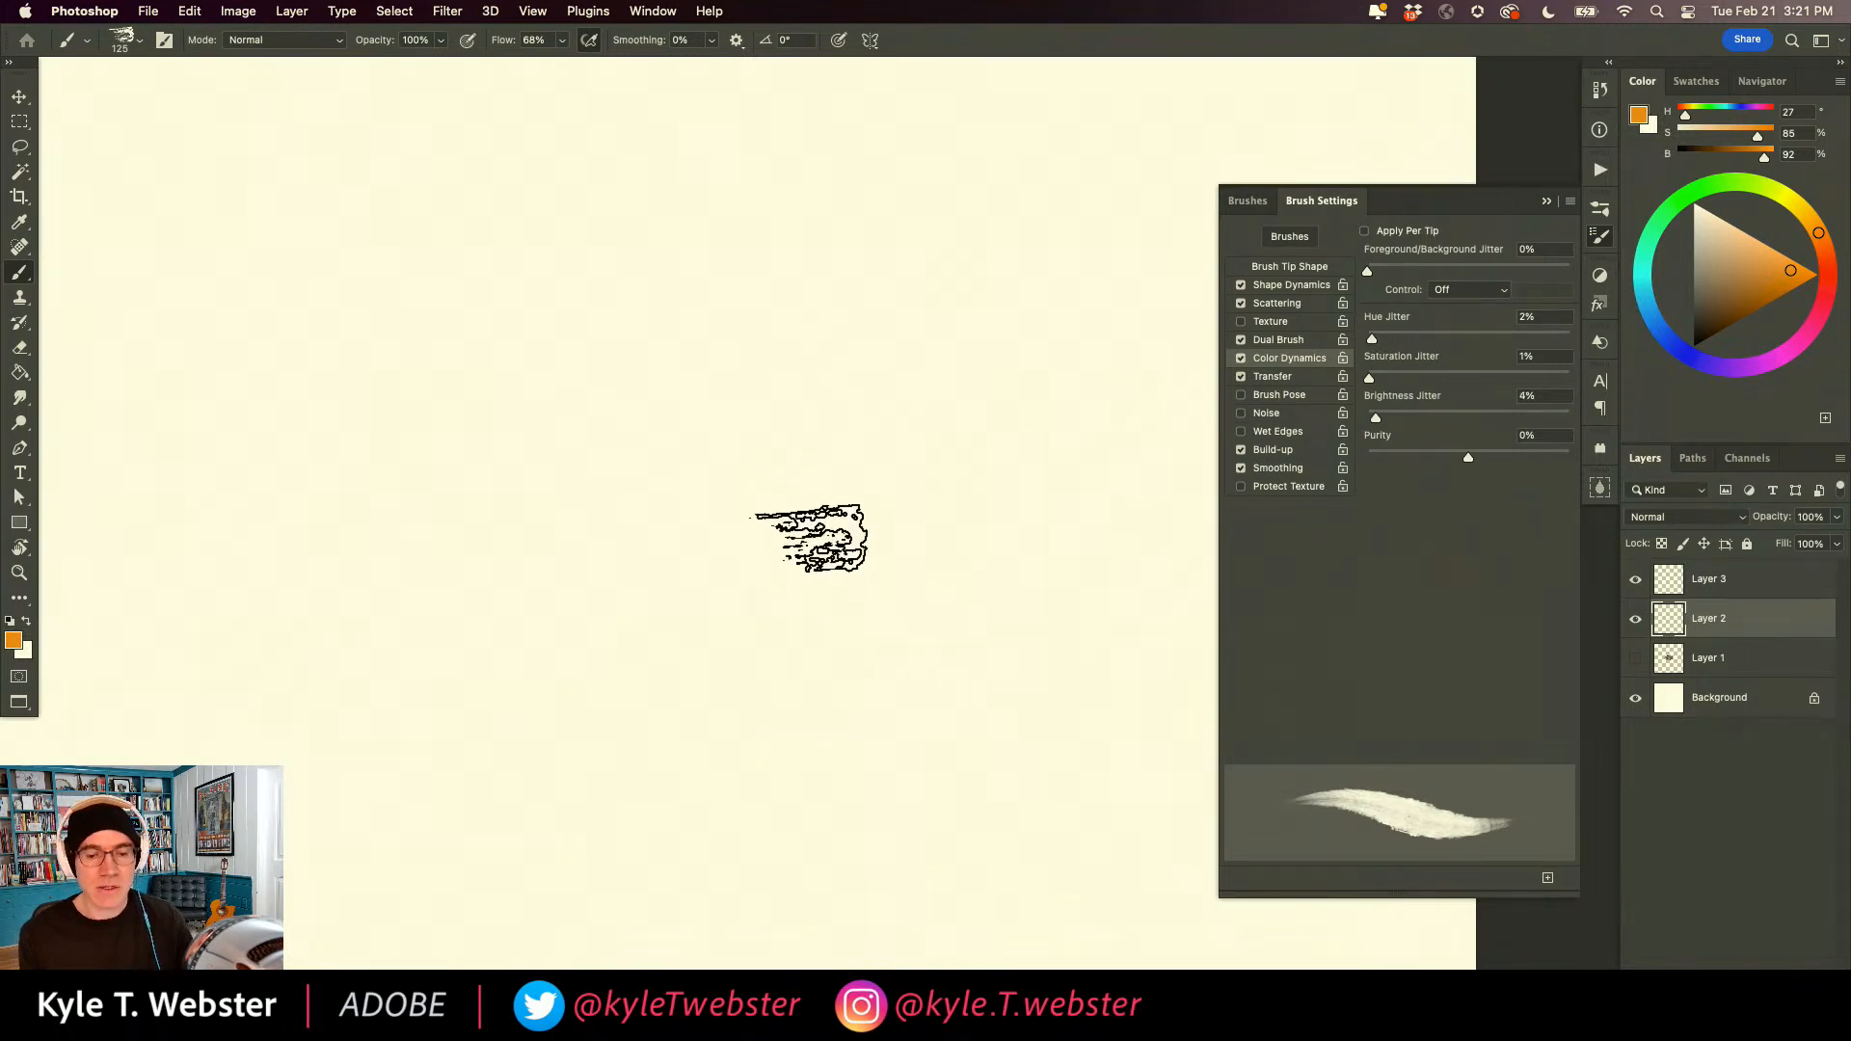
pyautogui.moveTo(853, 337); pyautogui.dragTo(939, 689)
pyautogui.moveTo(856, 492)
pyautogui.mouseDown()
pyautogui.moveTo(831, 575)
pyautogui.moveTo(737, 469)
pyautogui.moveTo(774, 602)
pyautogui.moveTo(909, 541)
pyautogui.moveTo(990, 601)
pyautogui.moveTo(976, 477)
pyautogui.moveTo(788, 443)
pyautogui.moveTo(854, 526)
pyautogui.moveTo(954, 388)
pyautogui.moveTo(888, 290)
pyautogui.moveTo(950, 407)
pyautogui.moveTo(1017, 344)
pyautogui.moveTo(1068, 375)
pyautogui.moveTo(955, 417)
pyautogui.moveTo(1074, 481)
pyautogui.moveTo(1088, 557)
pyautogui.moveTo(1032, 621)
pyautogui.moveTo(1016, 407)
pyautogui.moveTo(1047, 369)
pyautogui.moveTo(946, 308)
pyautogui.moveTo(870, 393)
pyautogui.moveTo(816, 405)
pyautogui.moveTo(735, 501)
pyautogui.moveTo(789, 418)
pyautogui.moveTo(719, 374)
pyautogui.moveTo(746, 328)
pyautogui.moveTo(829, 348)
pyautogui.moveTo(783, 535)
pyautogui.moveTo(730, 522)
pyautogui.moveTo(669, 450)
pyautogui.moveTo(710, 369)
pyautogui.moveTo(618, 448)
pyautogui.moveTo(639, 534)
pyautogui.moveTo(695, 545)
pyautogui.moveTo(730, 643)
pyautogui.moveTo(651, 631)
pyautogui.moveTo(747, 693)
pyautogui.moveTo(909, 649)
pyautogui.moveTo(937, 726)
pyautogui.moveTo(961, 585)
pyautogui.moveTo(796, 726)
pyautogui.moveTo(862, 485)
pyautogui.moveTo(790, 583)
pyautogui.moveTo(714, 436)
pyautogui.moveTo(740, 360)
pyautogui.moveTo(680, 316)
pyautogui.moveTo(734, 298)
pyautogui.moveTo(788, 347)
pyautogui.moveTo(736, 267)
pyautogui.moveTo(692, 352)
pyautogui.moveTo(687, 296)
pyautogui.moveTo(622, 328)
pyautogui.moveTo(649, 468)
pyautogui.moveTo(548, 381)
pyautogui.moveTo(570, 338)
pyautogui.moveTo(590, 387)
pyautogui.moveTo(540, 429)
pyautogui.moveTo(511, 377)
pyautogui.moveTo(562, 420)
pyautogui.moveTo(645, 578)
pyautogui.moveTo(779, 547)
pyautogui.moveTo(906, 570)
pyautogui.moveTo(842, 674)
pyautogui.moveTo(974, 505)
pyautogui.moveTo(902, 408)
pyautogui.moveTo(929, 607)
pyautogui.moveTo(813, 363)
pyautogui.moveTo(991, 496)
pyautogui.moveTo(1010, 455)
pyautogui.moveTo(992, 297)
pyautogui.moveTo(950, 260)
pyautogui.moveTo(859, 248)
pyautogui.moveTo(975, 296)
pyautogui.moveTo(1066, 421)
pyautogui.moveTo(1021, 401)
pyautogui.moveTo(1041, 512)
pyautogui.moveTo(981, 640)
pyautogui.moveTo(1115, 537)
pyautogui.moveTo(1066, 632)
pyautogui.moveTo(1025, 620)
pyautogui.moveTo(1103, 504)
pyautogui.moveTo(1000, 193)
pyautogui.mouseUp()
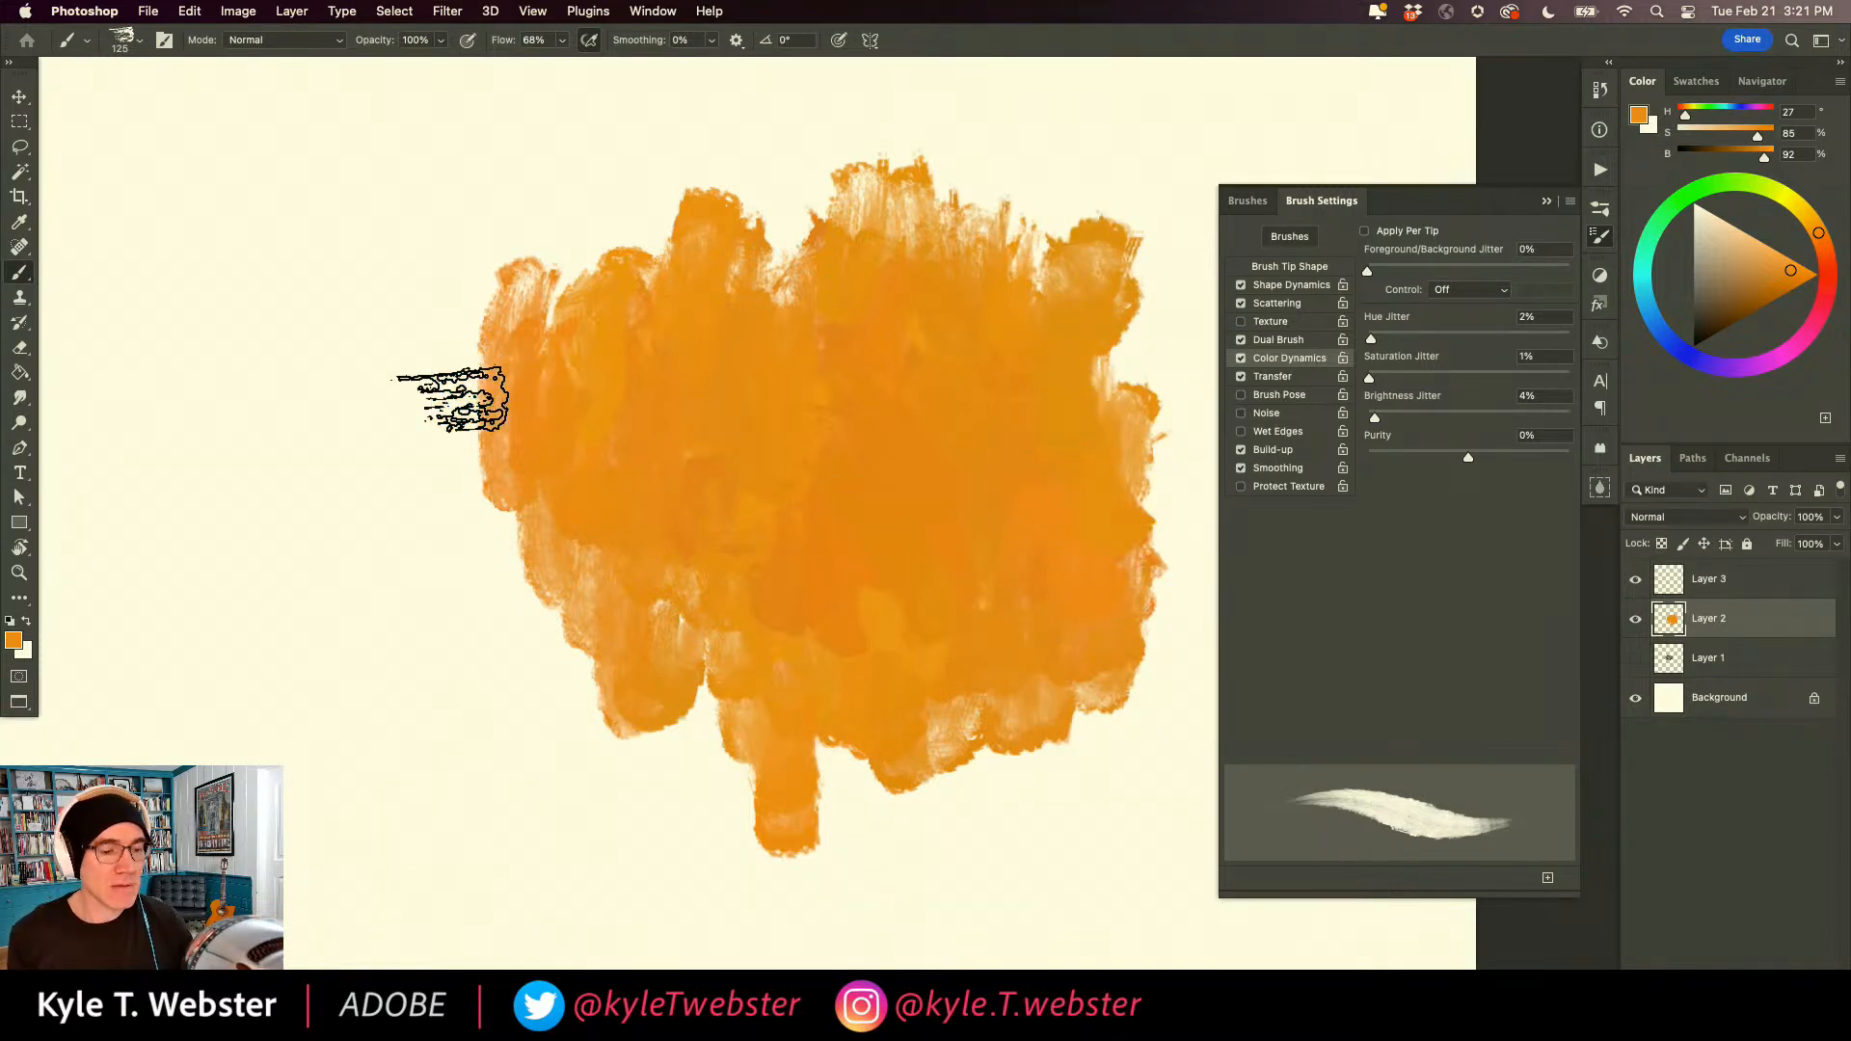
pyautogui.moveTo(855, 261)
pyautogui.mouseDown()
pyautogui.moveTo(742, 265)
pyautogui.moveTo(824, 200)
pyautogui.moveTo(704, 208)
pyautogui.moveTo(772, 260)
pyautogui.moveTo(675, 199)
pyautogui.moveTo(631, 232)
pyautogui.moveTo(675, 322)
pyautogui.moveTo(744, 266)
pyautogui.moveTo(671, 335)
pyautogui.moveTo(567, 317)
pyautogui.moveTo(638, 202)
pyautogui.moveTo(598, 294)
pyautogui.moveTo(558, 249)
pyautogui.moveTo(503, 387)
pyautogui.moveTo(567, 459)
pyautogui.moveTo(587, 370)
pyautogui.moveTo(525, 562)
pyautogui.moveTo(574, 556)
pyautogui.moveTo(579, 427)
pyautogui.moveTo(620, 359)
pyautogui.moveTo(730, 519)
pyautogui.moveTo(688, 240)
pyautogui.mouseUp()
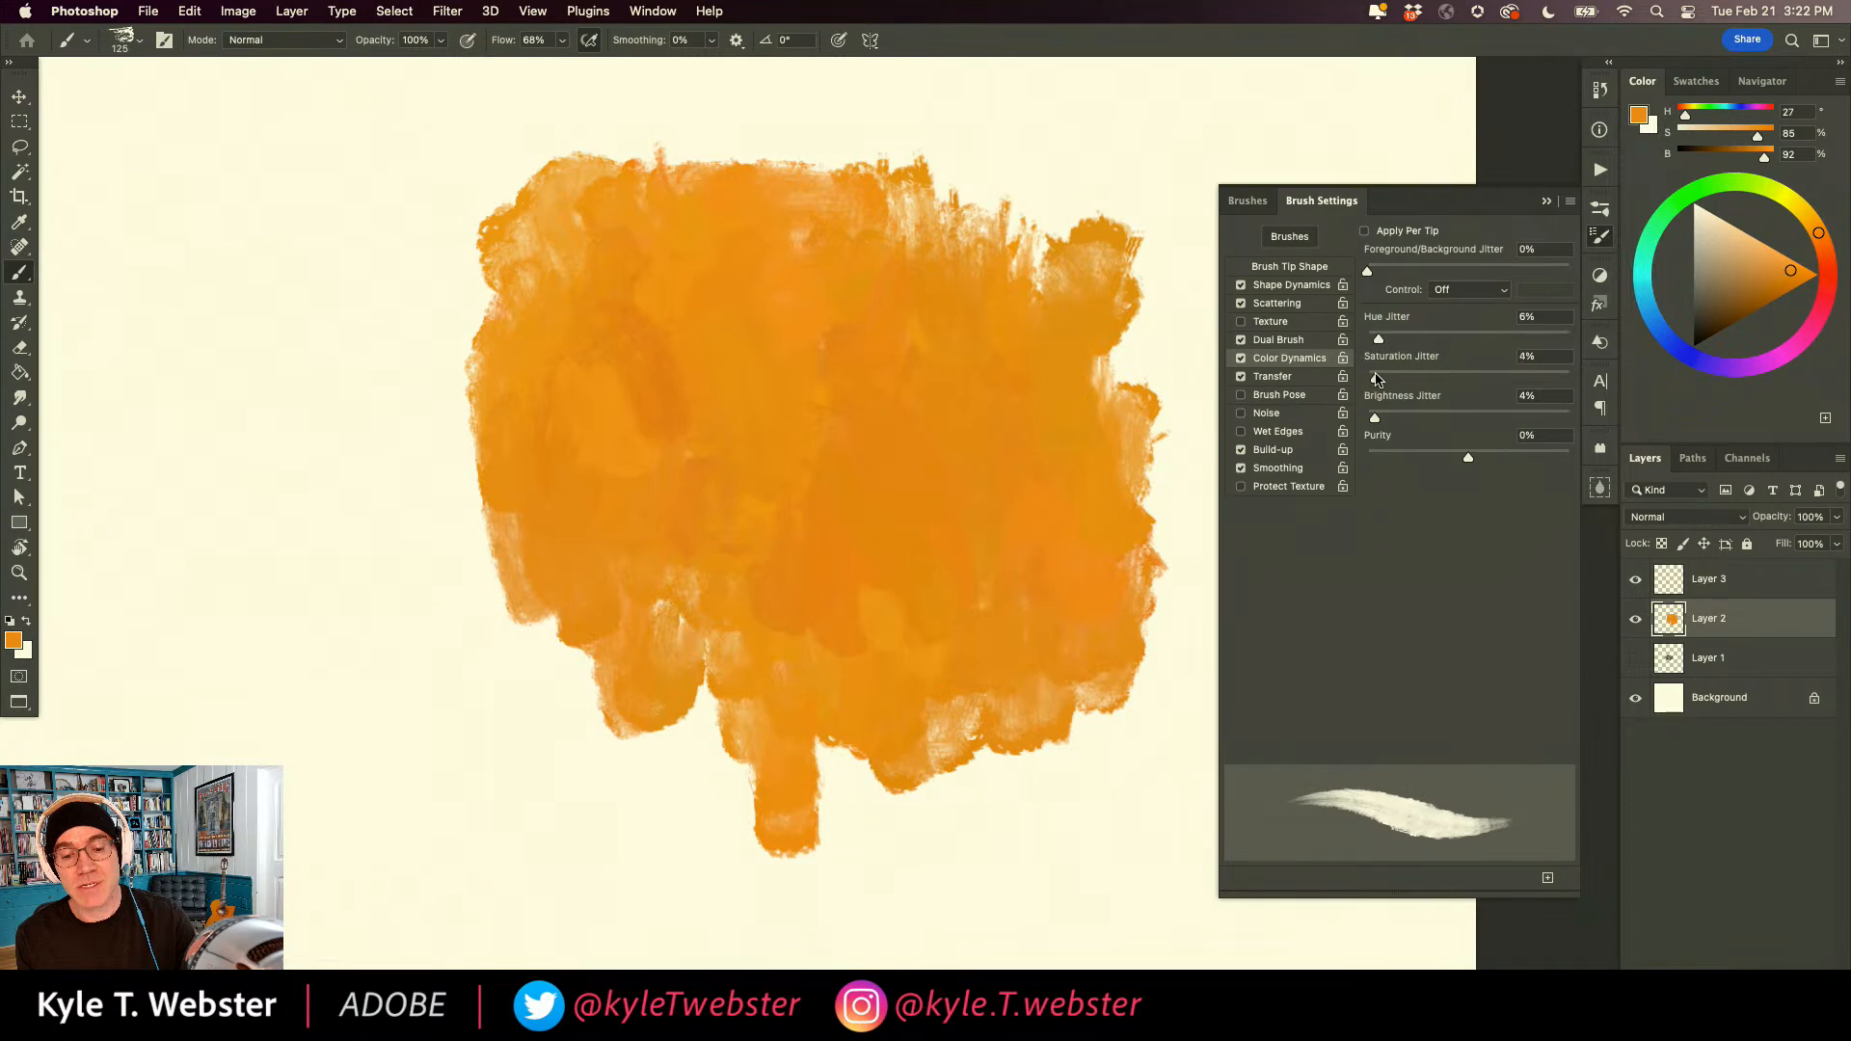
# Set Hue Jitter to 4%, Saturation Jitter to 6% and Brightness Jitter to 0%, and work short overlapping strokes over the orange patch.
pyautogui.moveTo(870, 400); pyautogui.dragTo(867, 520)
pyautogui.moveTo(806, 381); pyautogui.dragTo(806, 492)
pyautogui.moveTo(762, 358); pyautogui.dragTo(768, 439)
pyautogui.moveTo(838, 337); pyautogui.dragTo(841, 416)
pyautogui.moveTo(906, 400)
pyautogui.mouseDown()
pyautogui.moveTo(937, 506)
pyautogui.moveTo(805, 586)
pyautogui.moveTo(731, 574)
pyautogui.moveTo(708, 464)
pyautogui.moveTo(734, 345)
pyautogui.moveTo(795, 385)
pyautogui.moveTo(823, 293)
pyautogui.moveTo(806, 351)
pyautogui.moveTo(901, 431)
pyautogui.moveTo(919, 352)
pyautogui.moveTo(843, 353)
pyautogui.moveTo(810, 484)
pyautogui.moveTo(892, 473)
pyautogui.moveTo(928, 397)
pyautogui.moveTo(815, 351)
pyautogui.moveTo(739, 286)
pyautogui.moveTo(737, 381)
pyautogui.moveTo(684, 387)
pyautogui.moveTo(745, 494)
pyautogui.moveTo(721, 539)
pyautogui.moveTo(701, 515)
pyautogui.moveTo(842, 346)
pyautogui.moveTo(827, 474)
pyautogui.moveTo(847, 613)
pyautogui.moveTo(687, 559)
pyautogui.mouseUp()
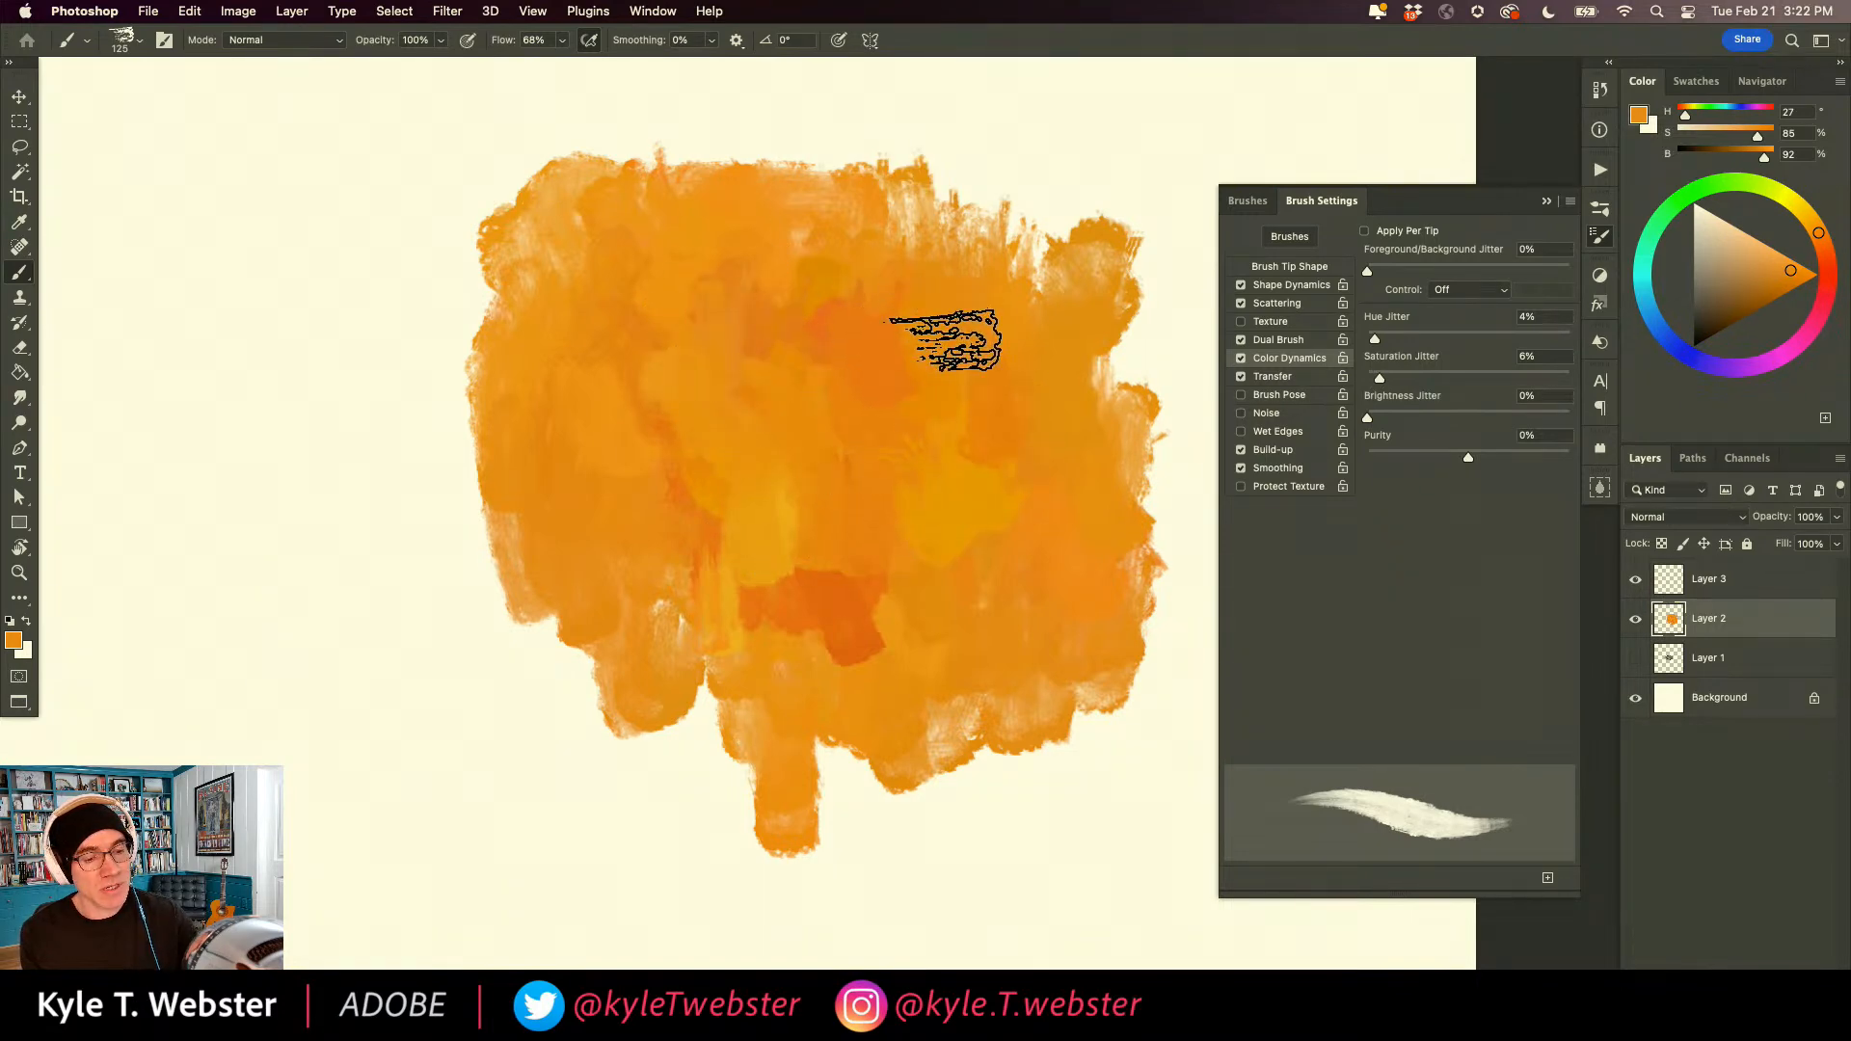
pyautogui.moveTo(793, 286); pyautogui.dragTo(819, 378)
pyautogui.moveTo(795, 225)
pyautogui.mouseDown()
pyautogui.moveTo(792, 289)
pyautogui.moveTo(723, 335)
pyautogui.moveTo(709, 473)
pyautogui.mouseUp()
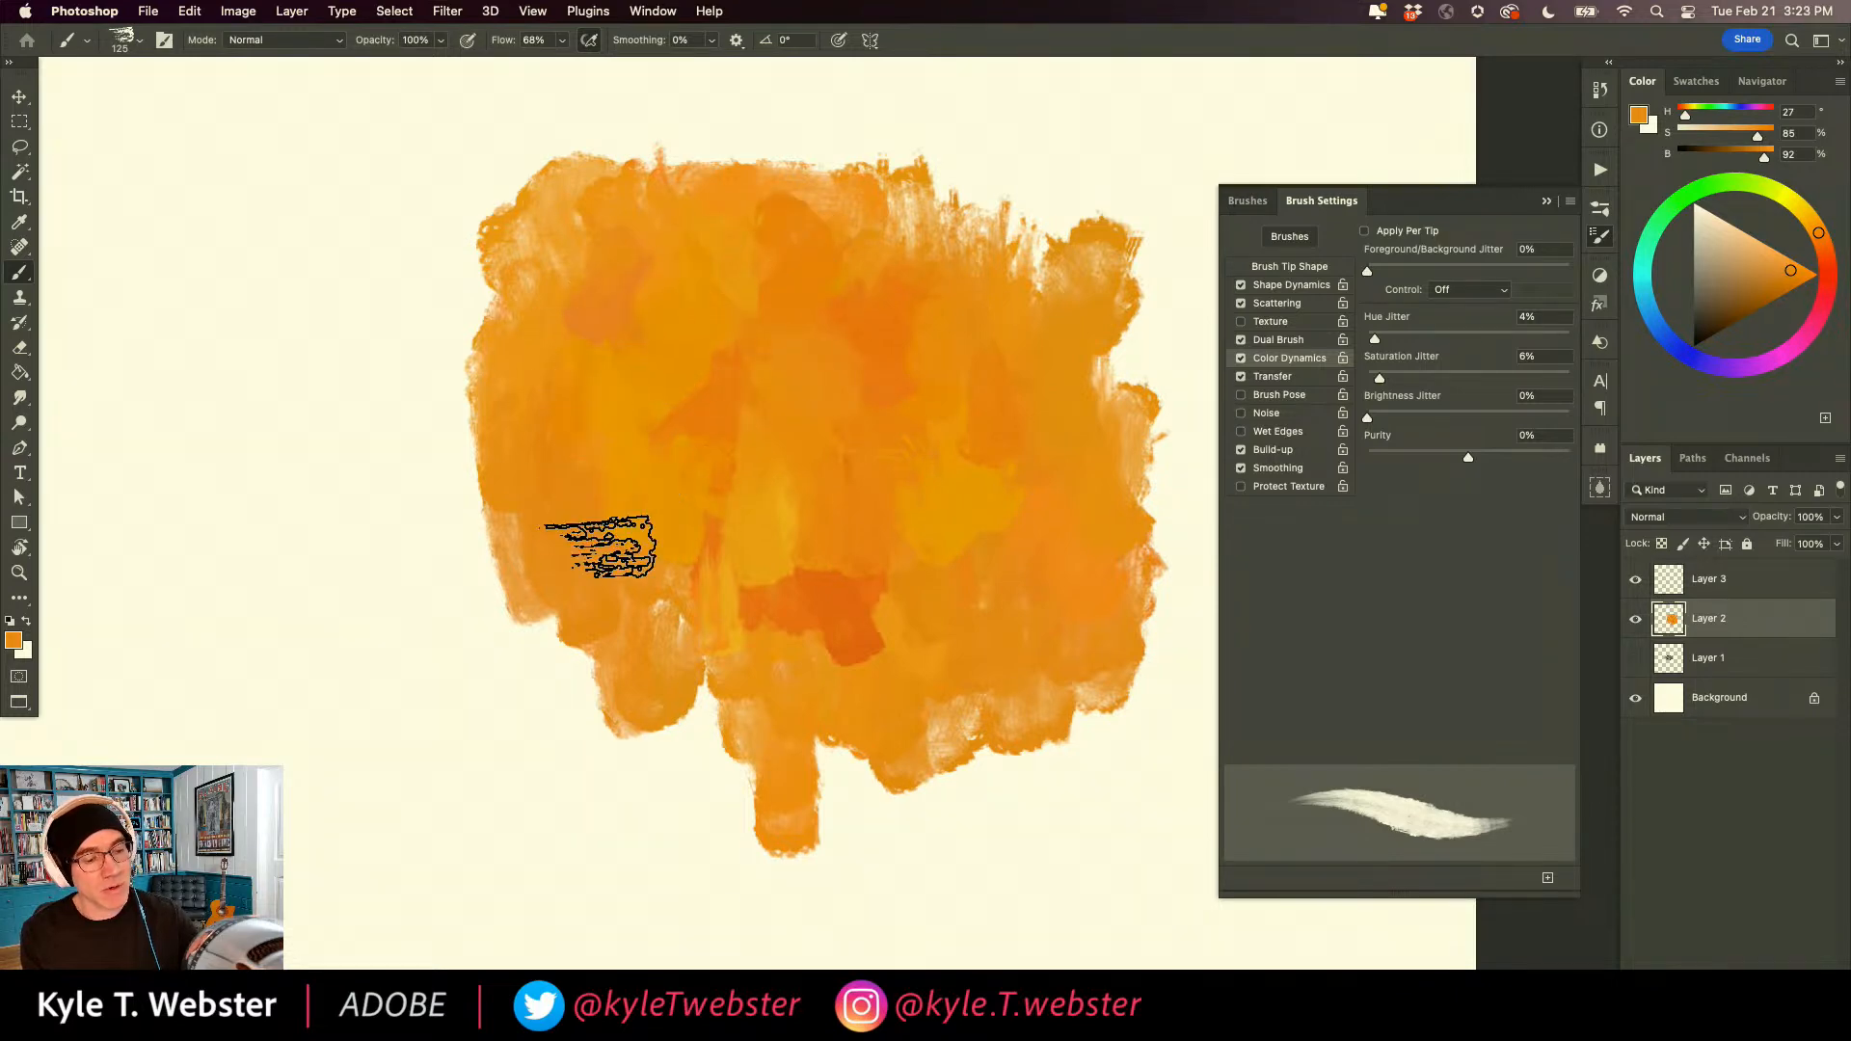
pyautogui.moveTo(906, 579)
pyautogui.mouseDown()
pyautogui.moveTo(1005, 508)
pyautogui.moveTo(1016, 434)
pyautogui.moveTo(1017, 463)
pyautogui.mouseUp()
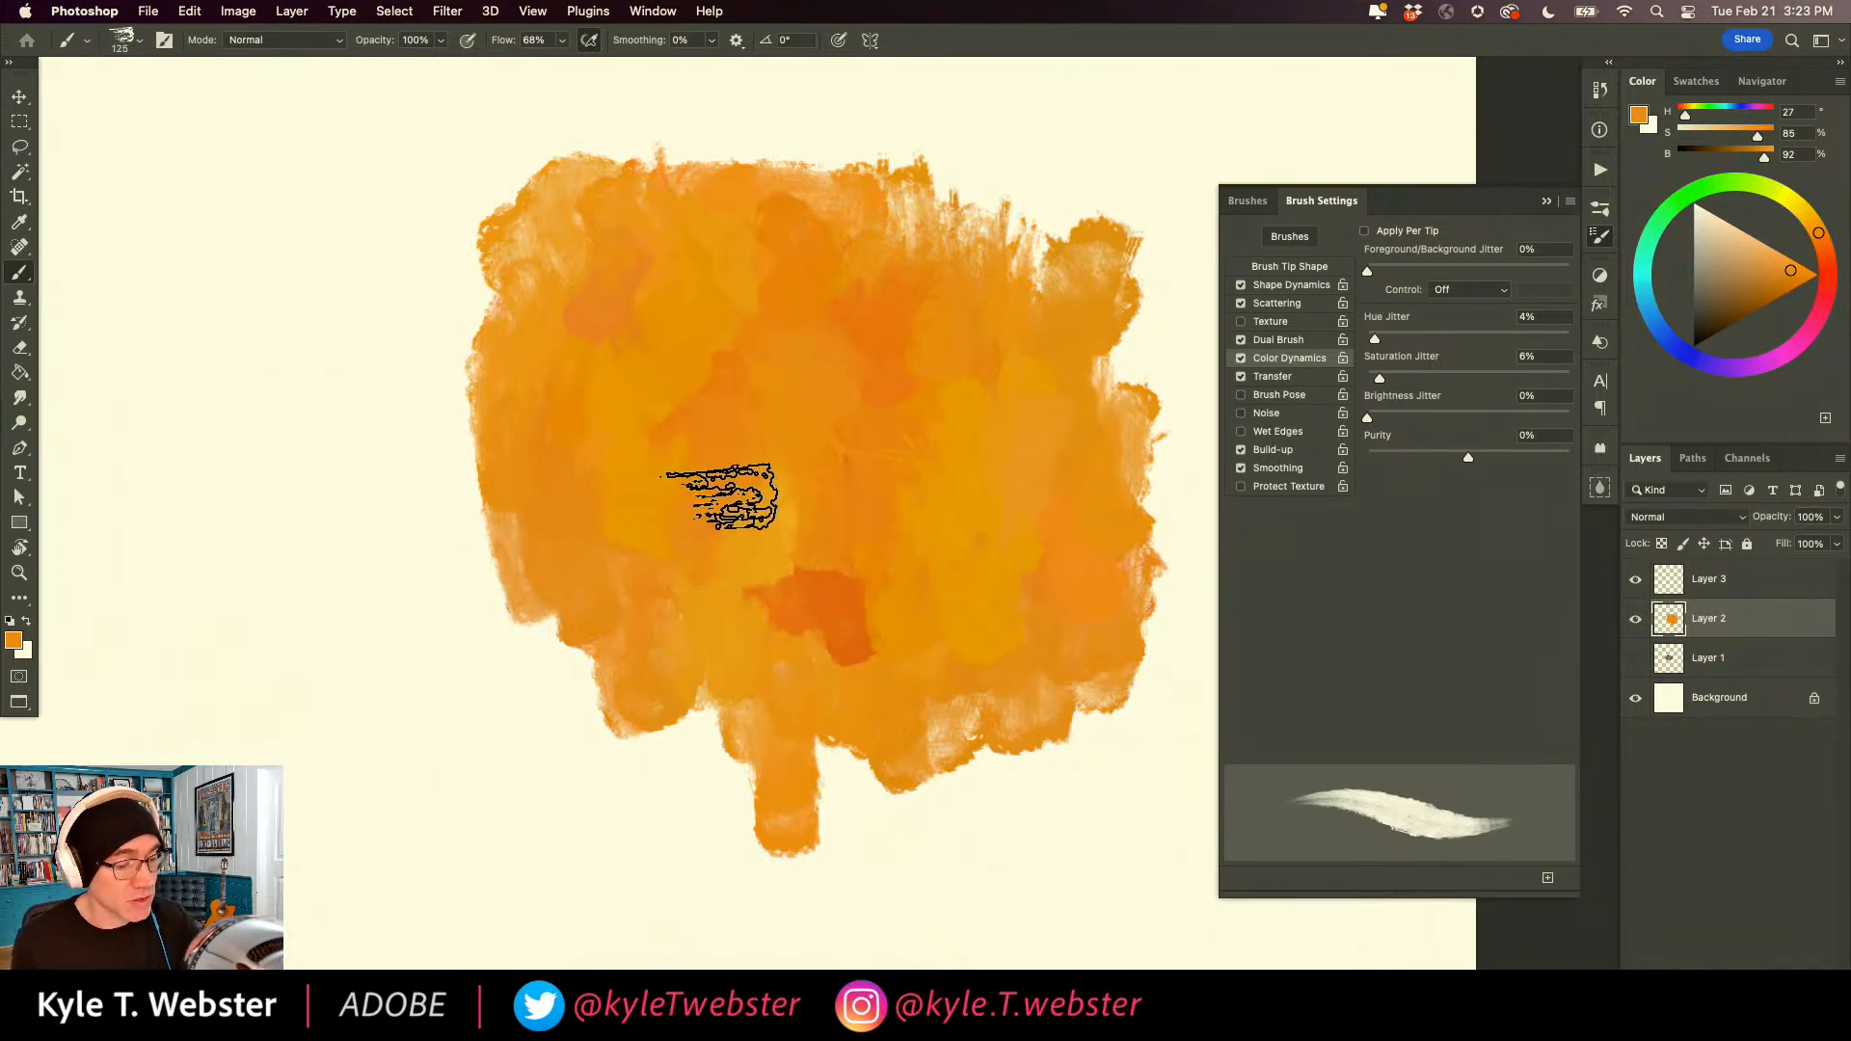
pyautogui.moveTo(502, 491)
pyautogui.mouseDown()
pyautogui.moveTo(466, 419)
pyautogui.moveTo(477, 387)
pyautogui.moveTo(440, 520)
pyautogui.moveTo(408, 352)
pyautogui.moveTo(438, 316)
pyautogui.moveTo(483, 351)
pyautogui.moveTo(517, 330)
pyautogui.moveTo(492, 445)
pyautogui.moveTo(480, 323)
pyautogui.moveTo(372, 281)
pyautogui.mouseUp()
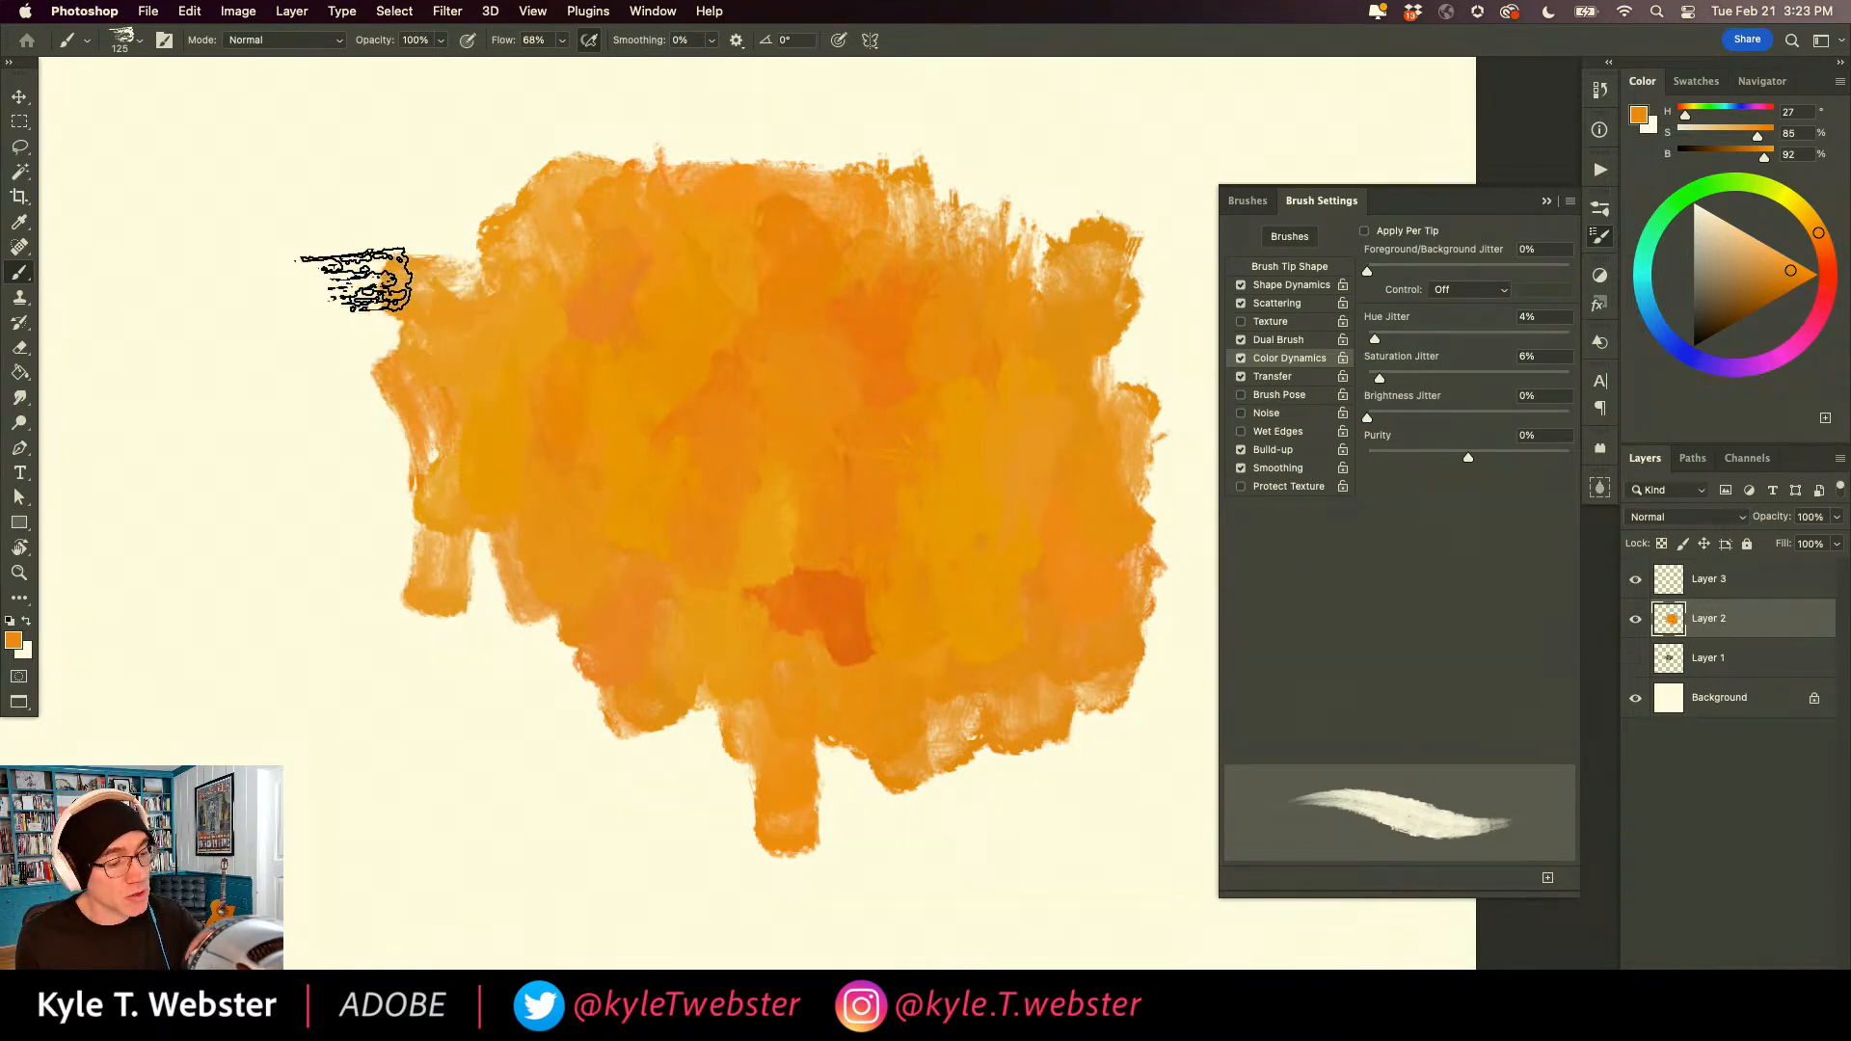
# Paint a long vertical stroke and a smaller dabbed patch beside the large one, and clear Layer 2.
pyautogui.moveTo(236, 172); pyautogui.dragTo(241, 740)
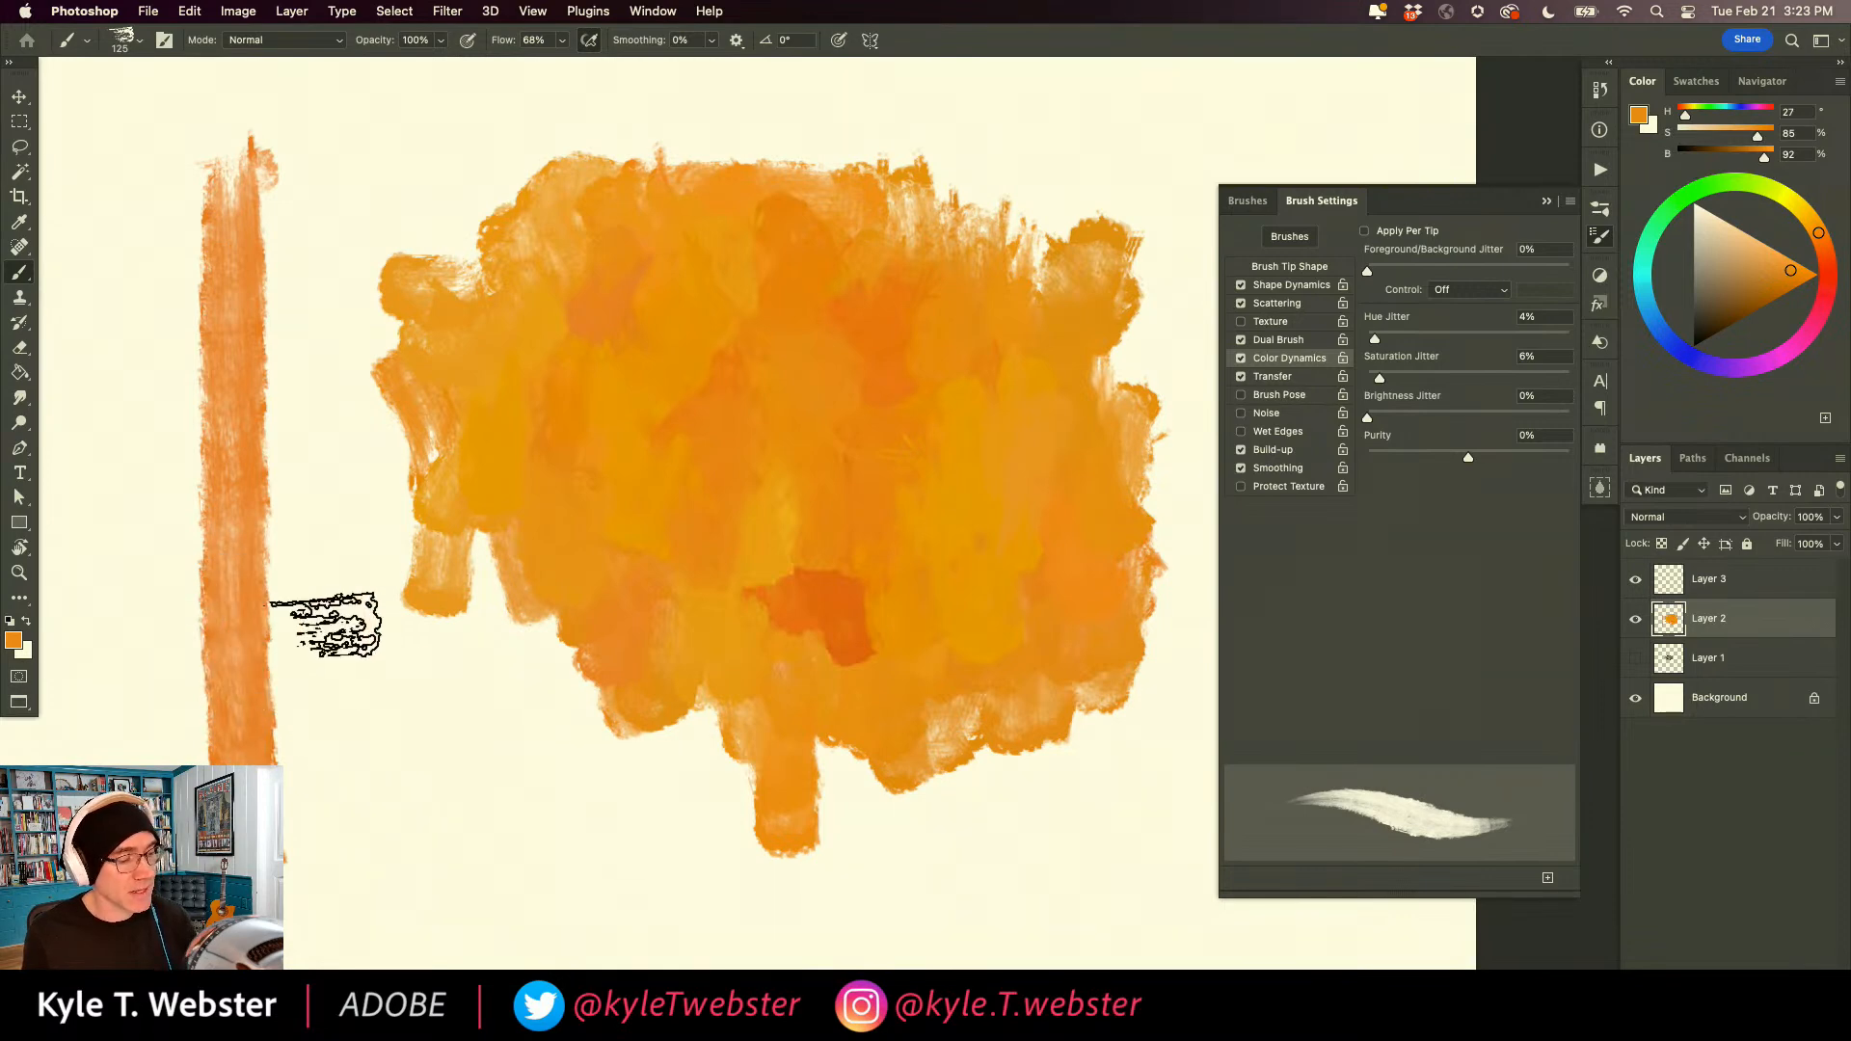
pyautogui.moveTo(566, 768)
pyautogui.mouseDown()
pyautogui.moveTo(513, 752)
pyautogui.moveTo(556, 823)
pyautogui.moveTo(609, 860)
pyautogui.moveTo(507, 839)
pyautogui.moveTo(467, 810)
pyautogui.moveTo(481, 791)
pyautogui.moveTo(529, 803)
pyautogui.moveTo(523, 897)
pyautogui.moveTo(609, 921)
pyautogui.moveTo(649, 878)
pyautogui.moveTo(646, 844)
pyautogui.moveTo(551, 748)
pyautogui.moveTo(593, 765)
pyautogui.moveTo(609, 823)
pyautogui.moveTo(642, 791)
pyautogui.moveTo(564, 733)
pyautogui.moveTo(523, 756)
pyautogui.moveTo(539, 821)
pyautogui.moveTo(570, 808)
pyautogui.moveTo(438, 781)
pyautogui.moveTo(480, 747)
pyautogui.moveTo(436, 777)
pyautogui.moveTo(476, 712)
pyautogui.moveTo(419, 752)
pyautogui.moveTo(459, 810)
pyautogui.moveTo(432, 864)
pyautogui.moveTo(483, 927)
pyautogui.moveTo(482, 839)
pyautogui.moveTo(301, 774)
pyautogui.mouseUp()
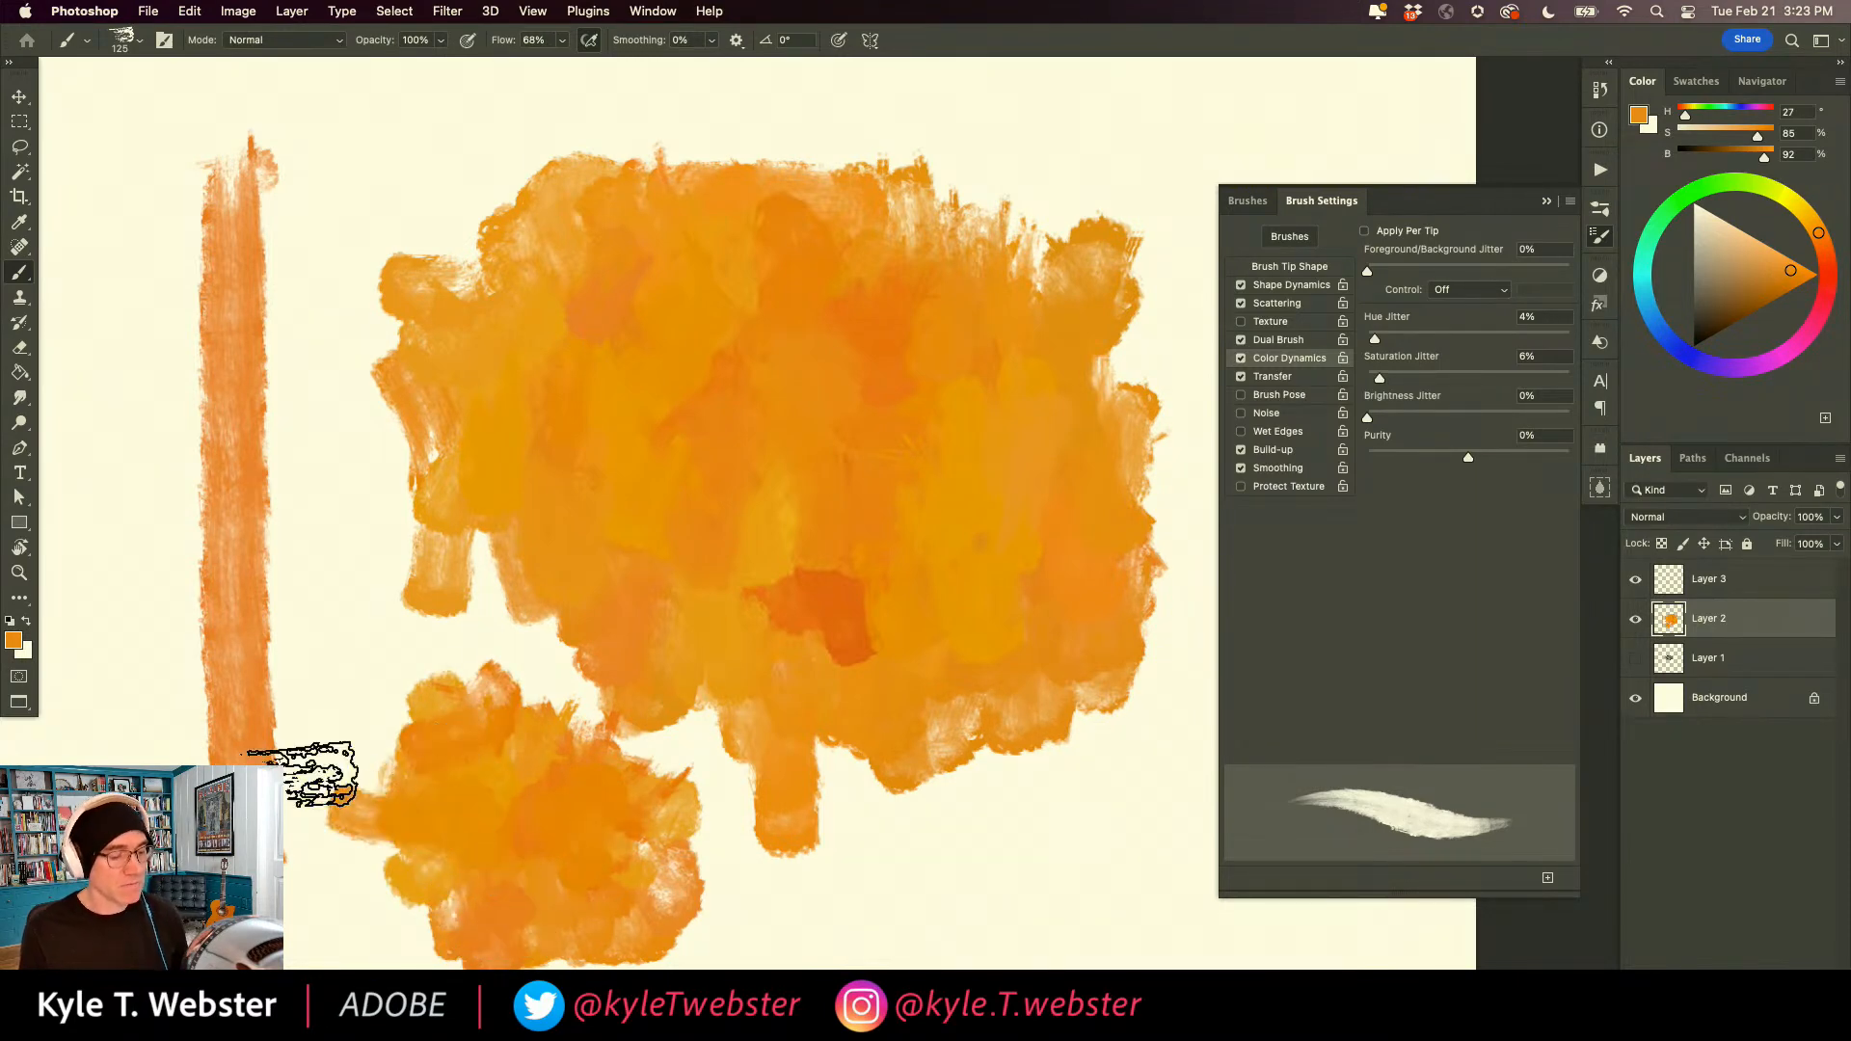
pyautogui.press('BackSpace')
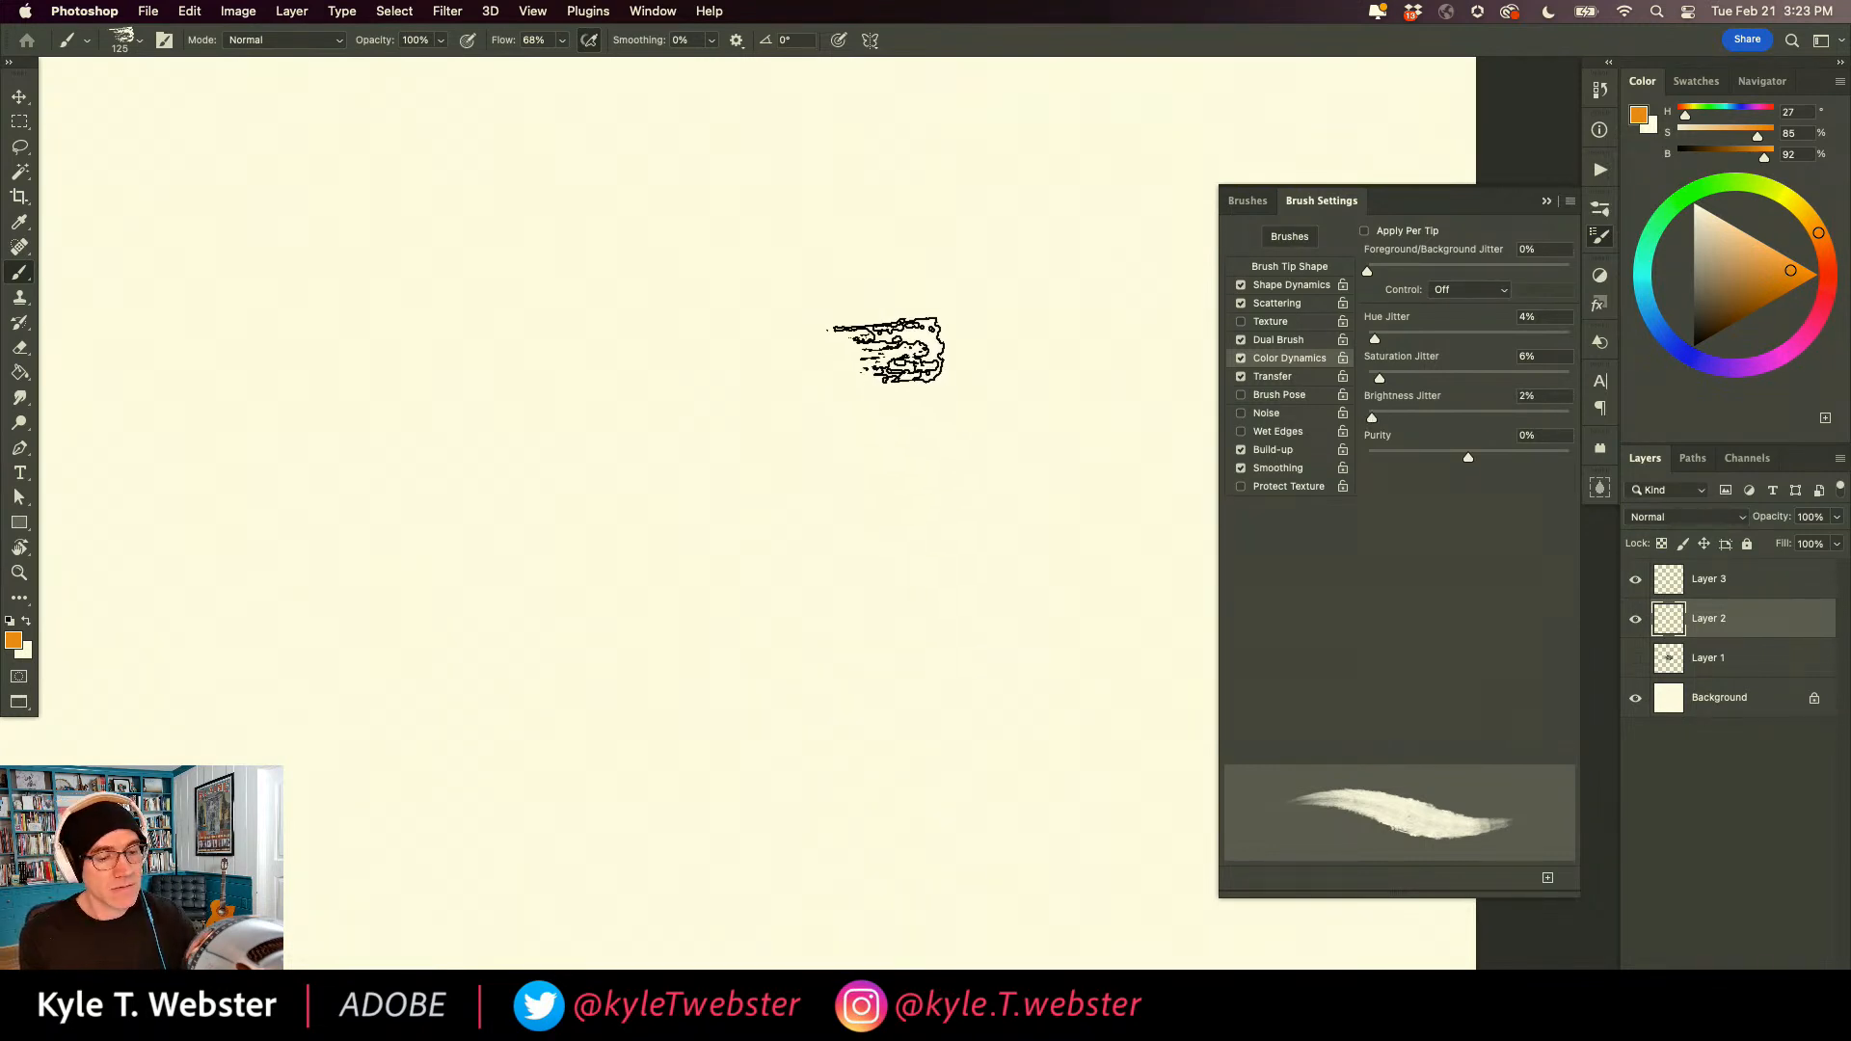
# With Brightness Jitter at 2%, paint a round orange ball and shade its lower and right side in dark orange (H 32, S 95, B 64).
pyautogui.moveTo(893, 366)
pyautogui.mouseDown()
pyautogui.moveTo(830, 309)
pyautogui.moveTo(703, 285)
pyautogui.moveTo(699, 361)
pyautogui.moveTo(737, 334)
pyautogui.moveTo(788, 359)
pyautogui.moveTo(841, 347)
pyautogui.moveTo(877, 410)
pyautogui.moveTo(851, 465)
pyautogui.moveTo(793, 477)
pyautogui.moveTo(748, 465)
pyautogui.moveTo(709, 386)
pyautogui.moveTo(778, 342)
pyautogui.moveTo(664, 318)
pyautogui.moveTo(659, 495)
pyautogui.moveTo(697, 542)
pyautogui.moveTo(737, 520)
pyautogui.moveTo(709, 353)
pyautogui.moveTo(812, 423)
pyautogui.moveTo(776, 564)
pyautogui.moveTo(868, 378)
pyautogui.moveTo(899, 375)
pyautogui.moveTo(884, 526)
pyautogui.moveTo(841, 564)
pyautogui.moveTo(871, 535)
pyautogui.moveTo(858, 593)
pyautogui.moveTo(812, 648)
pyautogui.moveTo(789, 607)
pyautogui.moveTo(814, 544)
pyautogui.moveTo(741, 515)
pyautogui.moveTo(796, 559)
pyautogui.moveTo(854, 482)
pyautogui.moveTo(822, 406)
pyautogui.moveTo(857, 360)
pyautogui.moveTo(757, 495)
pyautogui.moveTo(736, 358)
pyautogui.moveTo(667, 419)
pyautogui.moveTo(740, 475)
pyautogui.moveTo(661, 363)
pyautogui.moveTo(649, 468)
pyautogui.moveTo(660, 290)
pyautogui.moveTo(632, 400)
pyautogui.moveTo(644, 518)
pyautogui.moveTo(704, 600)
pyautogui.moveTo(689, 566)
pyautogui.moveTo(699, 625)
pyautogui.moveTo(738, 640)
pyautogui.moveTo(766, 614)
pyautogui.moveTo(781, 661)
pyautogui.moveTo(890, 629)
pyautogui.moveTo(926, 577)
pyautogui.moveTo(898, 554)
pyautogui.moveTo(918, 604)
pyautogui.moveTo(899, 635)
pyautogui.moveTo(965, 586)
pyautogui.moveTo(944, 427)
pyautogui.moveTo(1005, 455)
pyautogui.moveTo(946, 356)
pyautogui.moveTo(914, 389)
pyautogui.moveTo(912, 456)
pyautogui.moveTo(1000, 401)
pyautogui.moveTo(916, 273)
pyautogui.moveTo(872, 303)
pyautogui.moveTo(776, 248)
pyautogui.moveTo(636, 362)
pyautogui.moveTo(599, 454)
pyautogui.moveTo(604, 379)
pyautogui.moveTo(591, 501)
pyautogui.moveTo(661, 623)
pyautogui.moveTo(776, 656)
pyautogui.moveTo(994, 543)
pyautogui.moveTo(1016, 405)
pyautogui.moveTo(941, 454)
pyautogui.moveTo(703, 437)
pyautogui.moveTo(612, 576)
pyautogui.mouseUp()
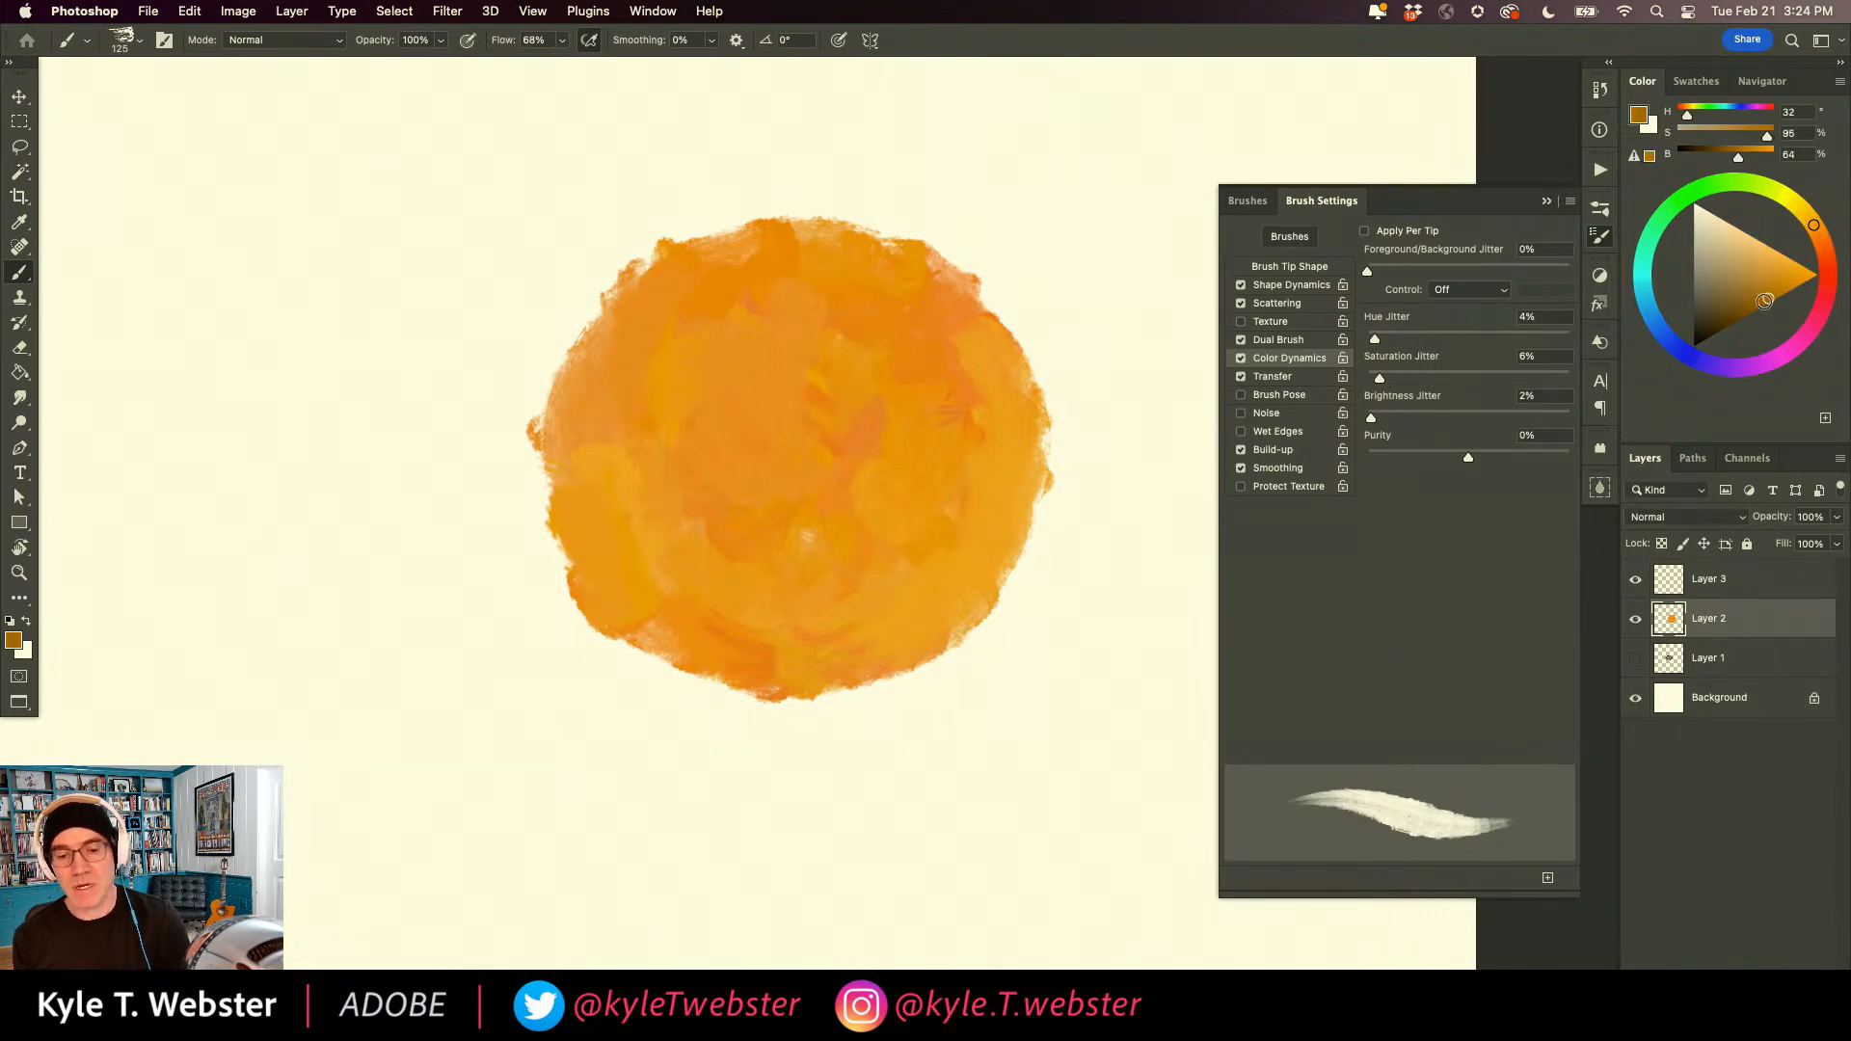
pyautogui.moveTo(763, 599)
pyautogui.mouseDown()
pyautogui.moveTo(700, 565)
pyautogui.moveTo(757, 575)
pyautogui.moveTo(895, 515)
pyautogui.moveTo(949, 438)
pyautogui.moveTo(972, 359)
pyautogui.moveTo(984, 368)
pyautogui.moveTo(968, 325)
pyautogui.moveTo(971, 430)
pyautogui.moveTo(923, 470)
pyautogui.moveTo(965, 361)
pyautogui.moveTo(935, 415)
pyautogui.moveTo(929, 380)
pyautogui.moveTo(969, 324)
pyautogui.moveTo(869, 480)
pyautogui.moveTo(815, 501)
pyautogui.mouseUp()
pyautogui.moveTo(887, 420)
pyautogui.mouseDown()
pyautogui.moveTo(773, 498)
pyautogui.moveTo(741, 559)
pyautogui.moveTo(627, 541)
pyautogui.moveTo(613, 557)
pyautogui.moveTo(654, 548)
pyautogui.moveTo(597, 505)
pyautogui.moveTo(603, 599)
pyautogui.moveTo(577, 512)
pyautogui.moveTo(584, 560)
pyautogui.moveTo(622, 601)
pyautogui.moveTo(772, 625)
pyautogui.moveTo(696, 634)
pyautogui.moveTo(773, 646)
pyautogui.moveTo(805, 595)
pyautogui.moveTo(901, 560)
pyautogui.moveTo(965, 478)
pyautogui.moveTo(984, 353)
pyautogui.moveTo(1000, 389)
pyautogui.moveTo(978, 339)
pyautogui.moveTo(998, 497)
pyautogui.moveTo(1012, 469)
pyautogui.moveTo(981, 552)
pyautogui.moveTo(932, 586)
pyautogui.moveTo(953, 591)
pyautogui.moveTo(821, 655)
pyautogui.mouseUp()
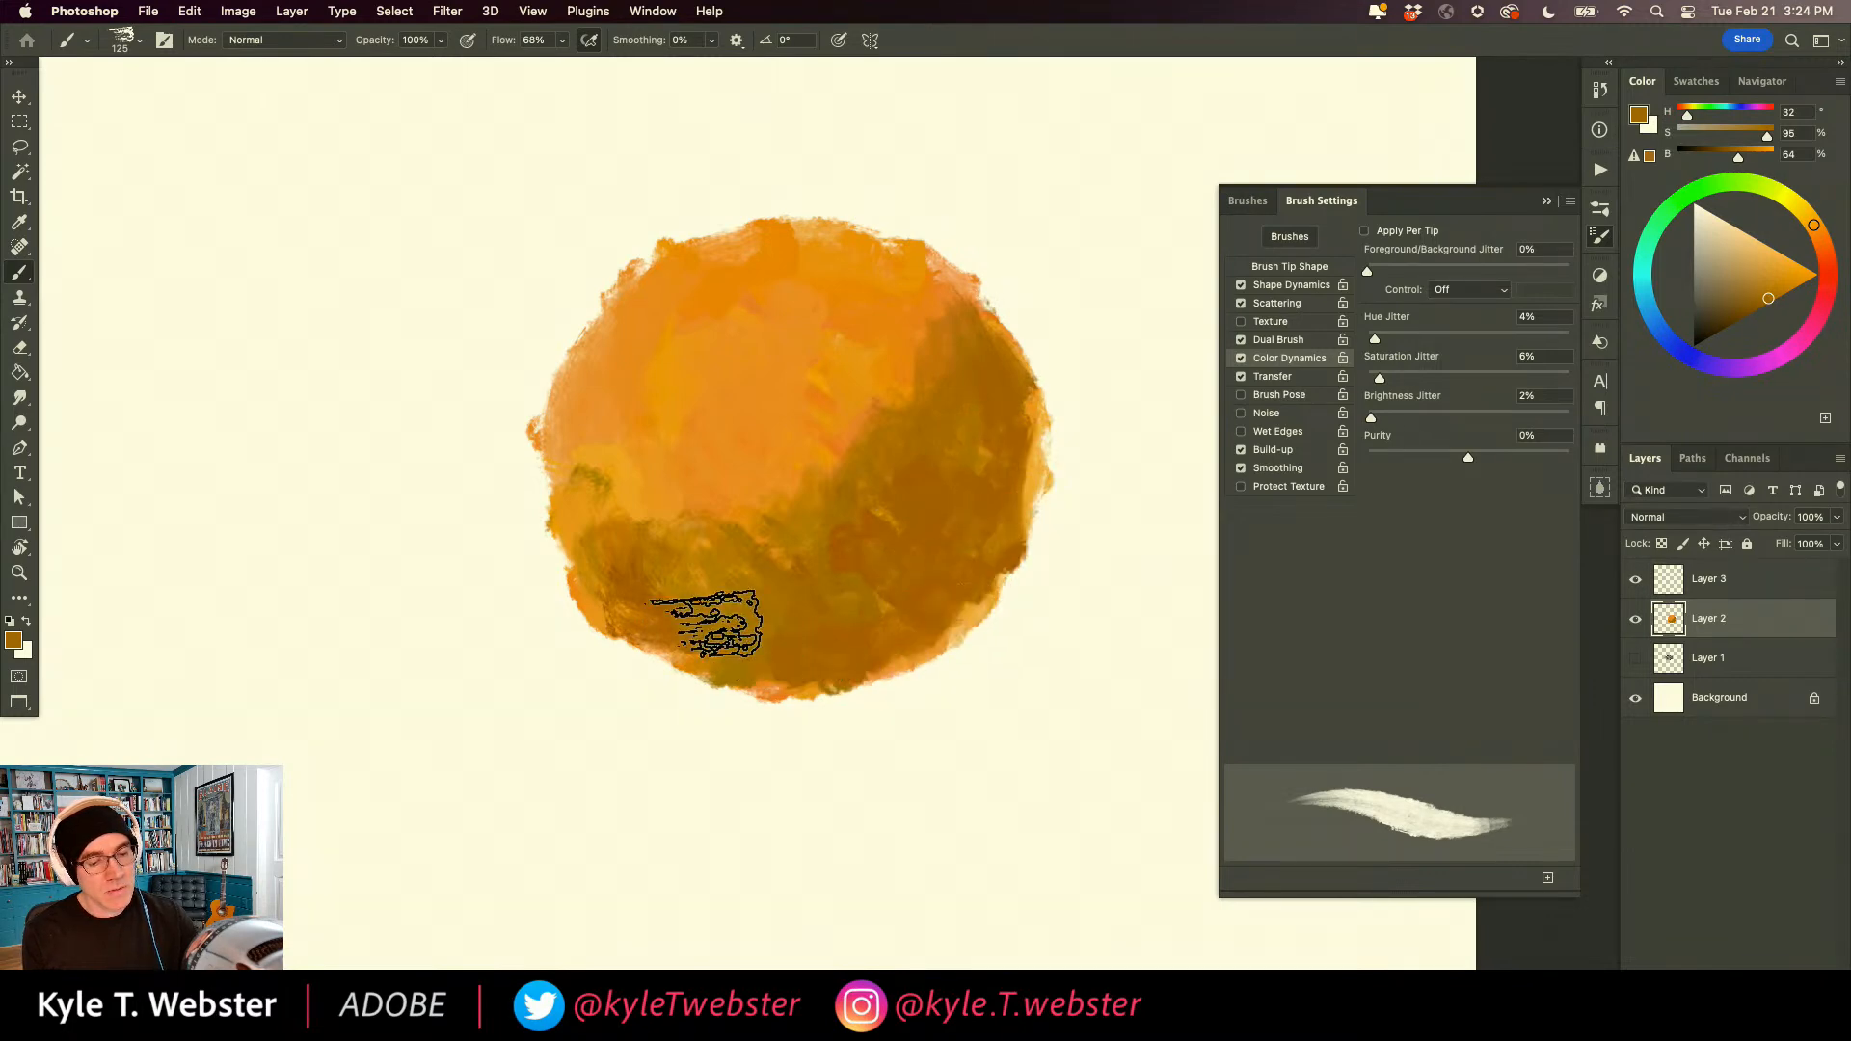
pyautogui.moveTo(663, 538)
pyautogui.mouseDown()
pyautogui.moveTo(839, 488)
pyautogui.moveTo(888, 509)
pyautogui.mouseUp()
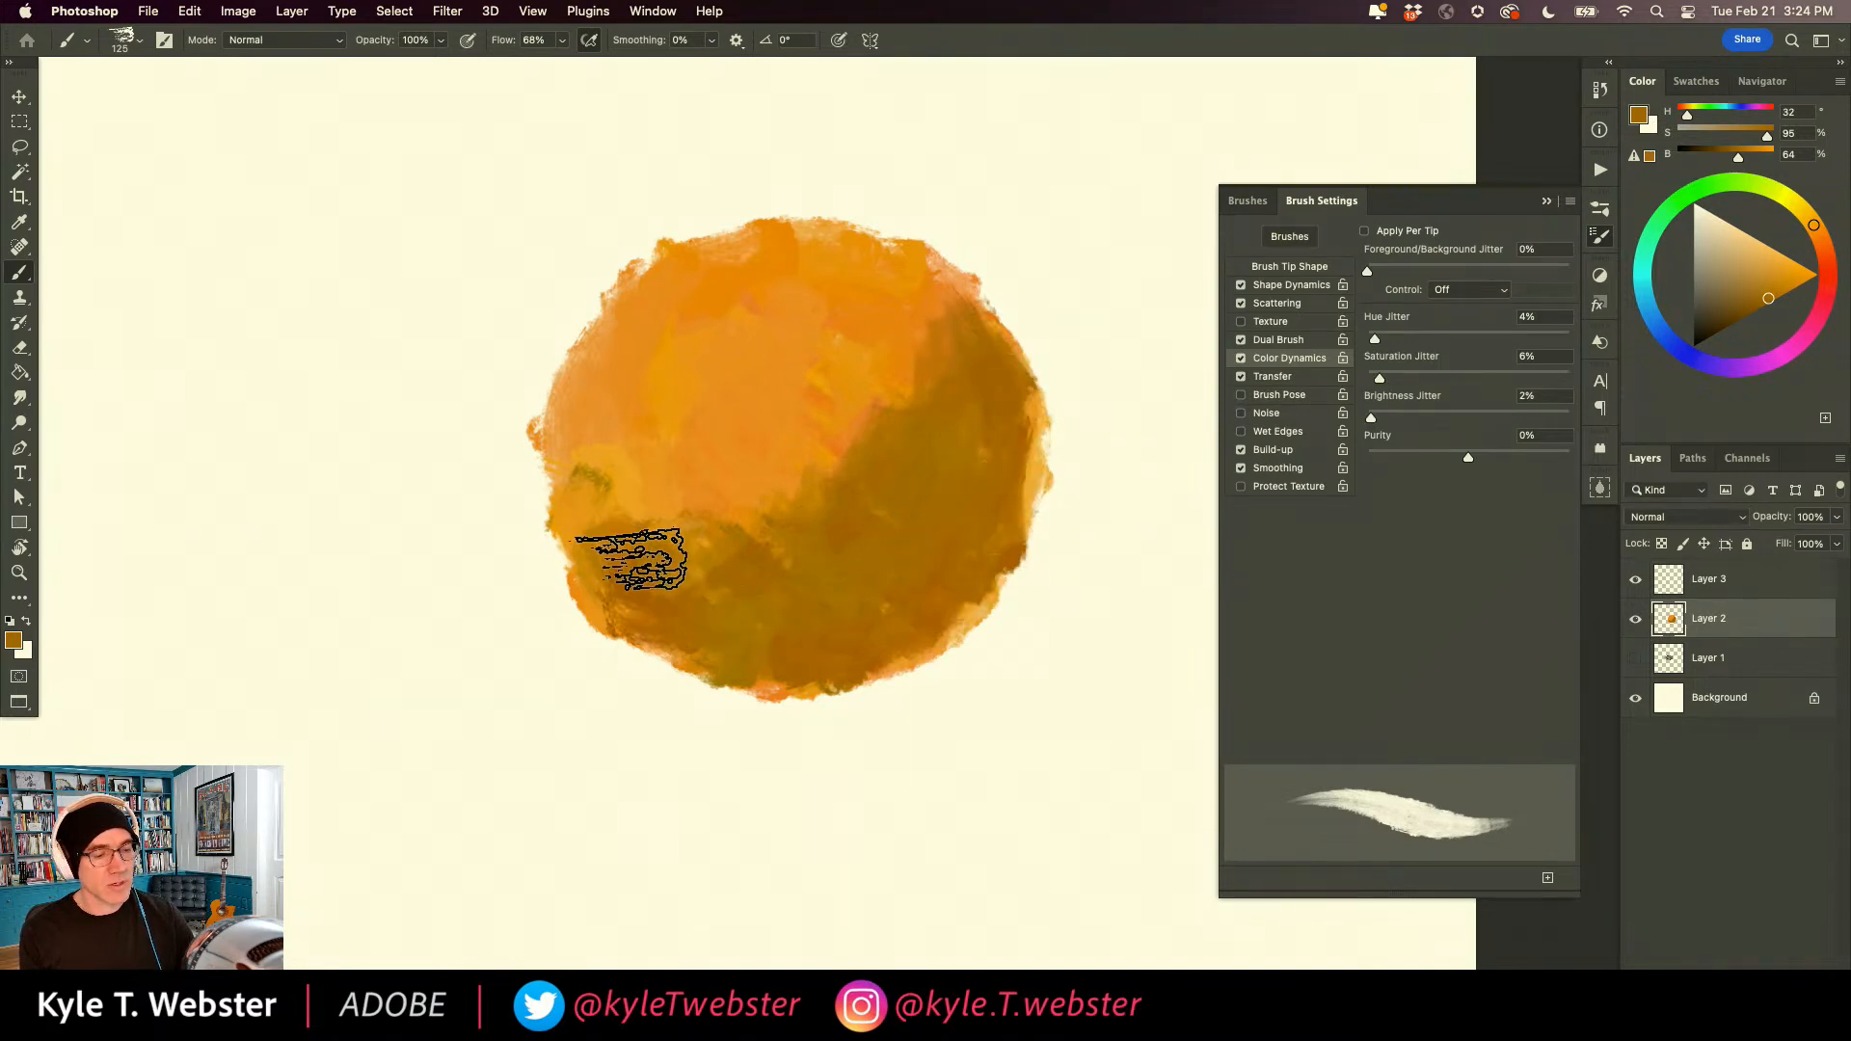
pyautogui.moveTo(608, 582)
pyautogui.mouseDown()
pyautogui.moveTo(566, 465)
pyautogui.moveTo(644, 522)
pyautogui.moveTo(752, 519)
pyautogui.moveTo(837, 463)
pyautogui.moveTo(741, 533)
pyautogui.moveTo(855, 441)
pyautogui.mouseUp()
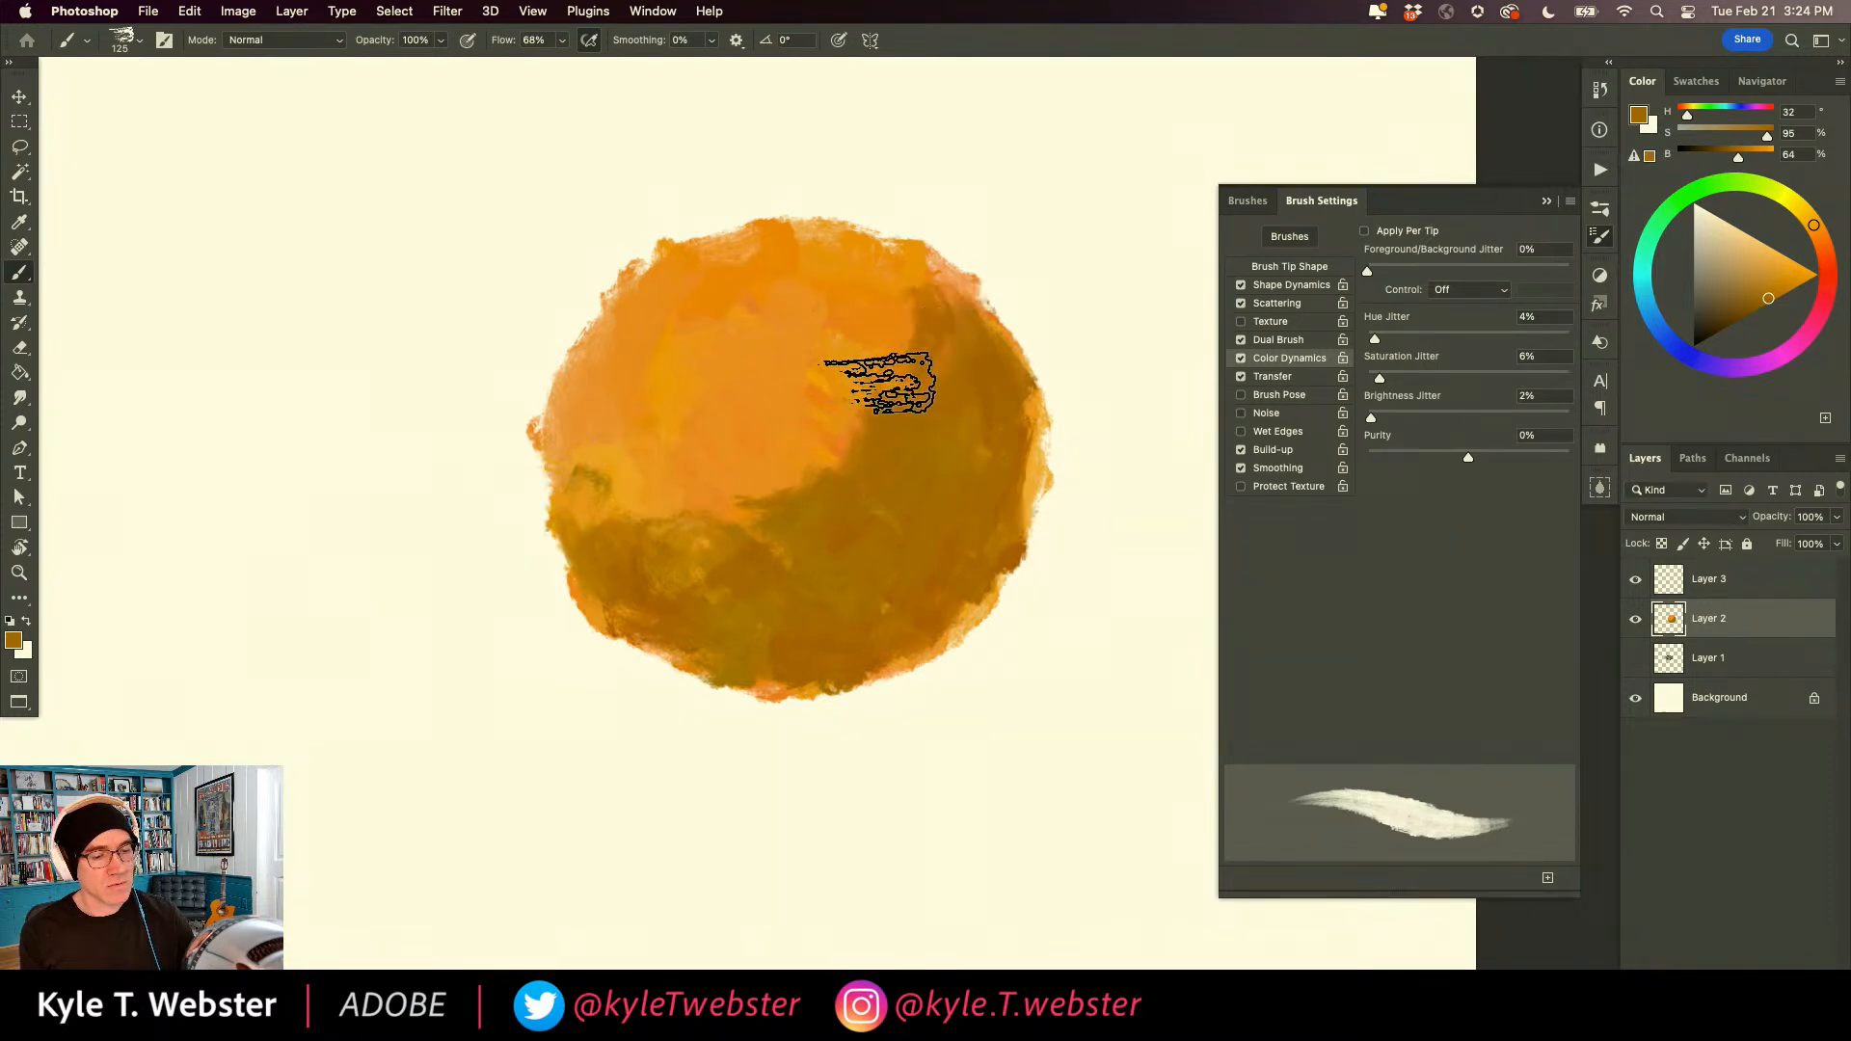
# Blend the edge between light and shadow with oranges sampled from the ball, and paint lighter peach strokes over its lit upper left.
pyautogui.keyDown('alt'); pyautogui.click(829, 426); pyautogui.keyUp('alt')
pyautogui.moveTo(872, 415)
pyautogui.mouseDown()
pyautogui.moveTo(883, 372)
pyautogui.moveTo(917, 366)
pyautogui.moveTo(930, 309)
pyautogui.moveTo(899, 376)
pyautogui.moveTo(910, 422)
pyautogui.moveTo(938, 321)
pyautogui.moveTo(937, 397)
pyautogui.moveTo(866, 484)
pyautogui.moveTo(882, 361)
pyautogui.mouseUp()
pyautogui.keyDown('alt'); pyautogui.click(867, 428); pyautogui.keyUp('alt')
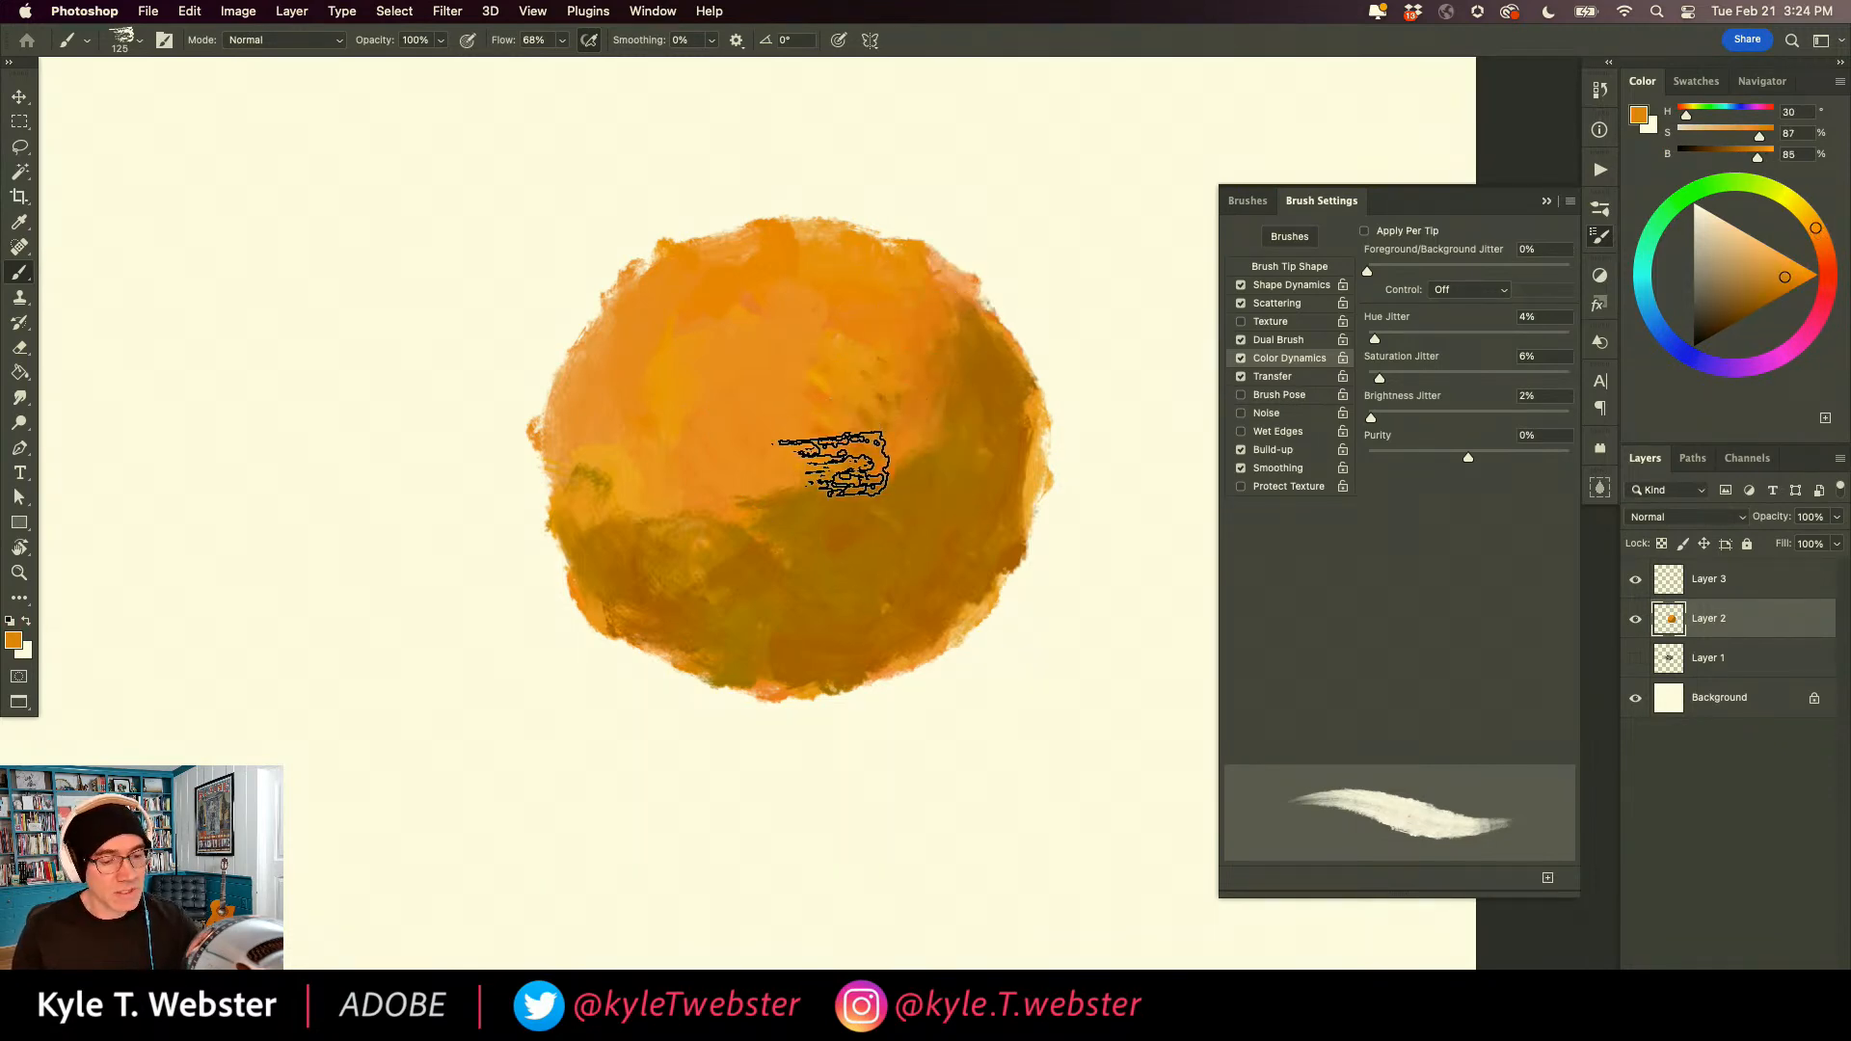
pyautogui.moveTo(685, 533); pyautogui.dragTo(675, 545)
pyautogui.moveTo(582, 493); pyautogui.dragTo(579, 476)
pyautogui.keyDown('alt'); pyautogui.click(880, 453); pyautogui.keyUp('alt')
pyautogui.moveTo(912, 413); pyautogui.dragTo(949, 333)
pyautogui.moveTo(728, 523); pyautogui.dragTo(599, 529)
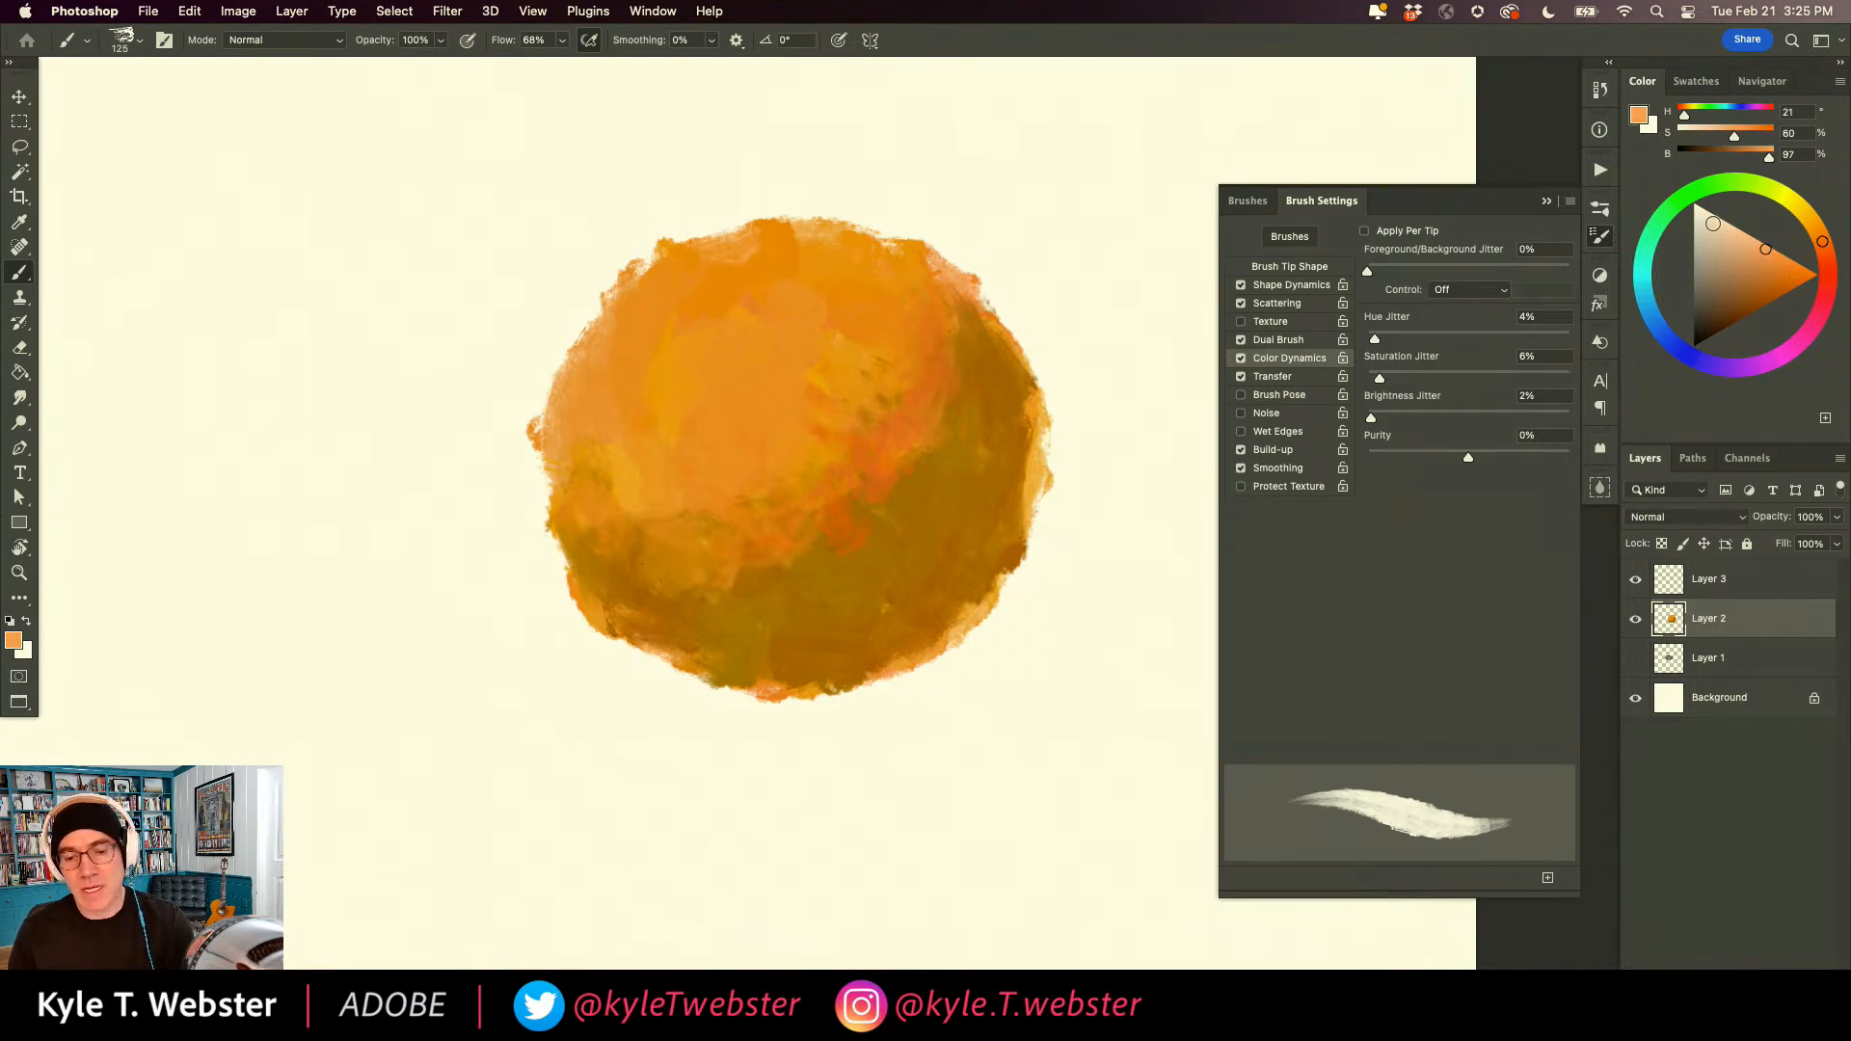
pyautogui.moveTo(664, 390)
pyautogui.mouseDown()
pyautogui.moveTo(712, 328)
pyautogui.moveTo(737, 343)
pyautogui.moveTo(654, 388)
pyautogui.moveTo(694, 300)
pyautogui.moveTo(779, 258)
pyautogui.moveTo(775, 352)
pyautogui.moveTo(775, 290)
pyautogui.moveTo(819, 295)
pyautogui.moveTo(826, 275)
pyautogui.moveTo(771, 365)
pyautogui.moveTo(768, 264)
pyautogui.moveTo(696, 274)
pyautogui.moveTo(623, 343)
pyautogui.moveTo(681, 275)
pyautogui.moveTo(610, 342)
pyautogui.moveTo(637, 394)
pyautogui.moveTo(584, 427)
pyautogui.moveTo(686, 438)
pyautogui.moveTo(746, 414)
pyautogui.moveTo(823, 361)
pyautogui.moveTo(881, 251)
pyautogui.moveTo(831, 357)
pyautogui.moveTo(881, 280)
pyautogui.moveTo(799, 338)
pyautogui.moveTo(849, 333)
pyautogui.moveTo(783, 389)
pyautogui.moveTo(729, 401)
pyautogui.moveTo(760, 371)
pyautogui.moveTo(700, 389)
pyautogui.moveTo(709, 432)
pyautogui.moveTo(705, 397)
pyautogui.moveTo(646, 446)
pyautogui.moveTo(686, 436)
pyautogui.moveTo(620, 453)
pyautogui.mouseUp()
pyautogui.keyDown('alt'); pyautogui.click(892, 316); pyautogui.keyUp('alt')
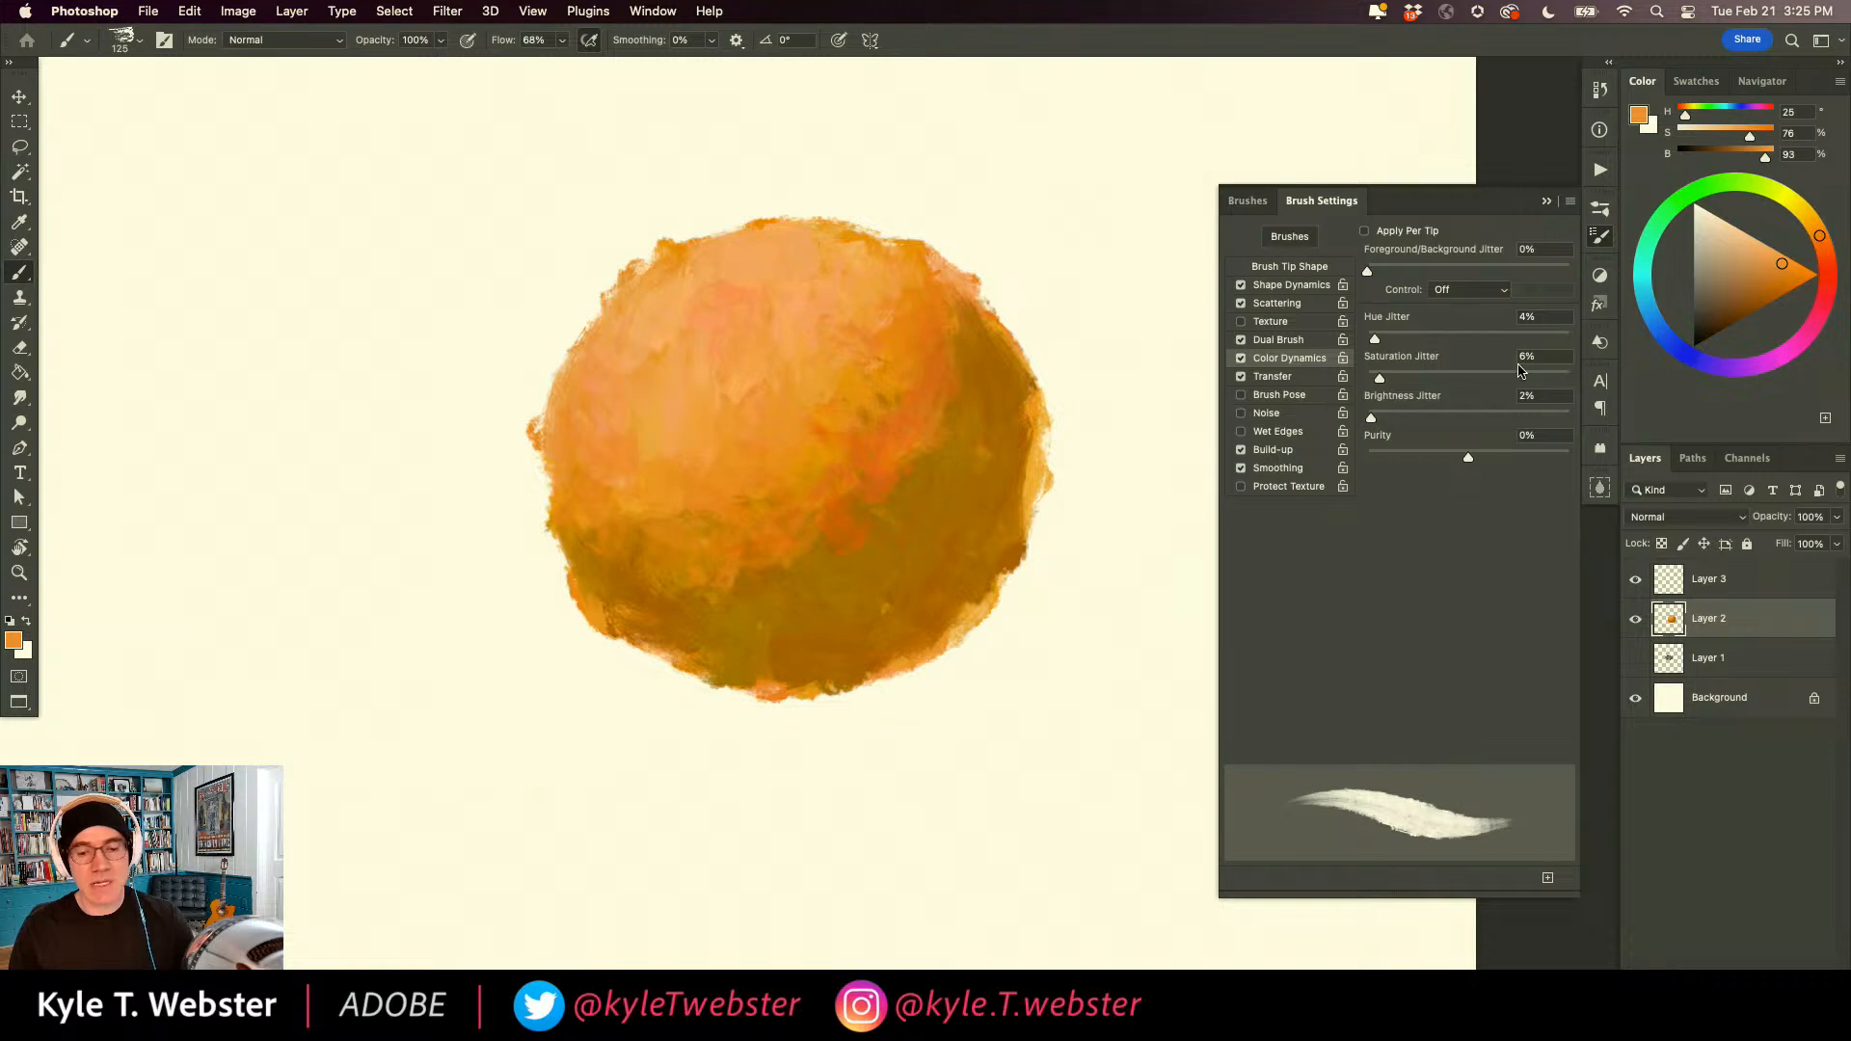
# Paint muted green reflected light (H 153, S 38, B 63) along the ball's lower-right rim and blend it with sampled greens.
pyautogui.moveTo(1647, 260); pyautogui.dragTo(1652, 231)
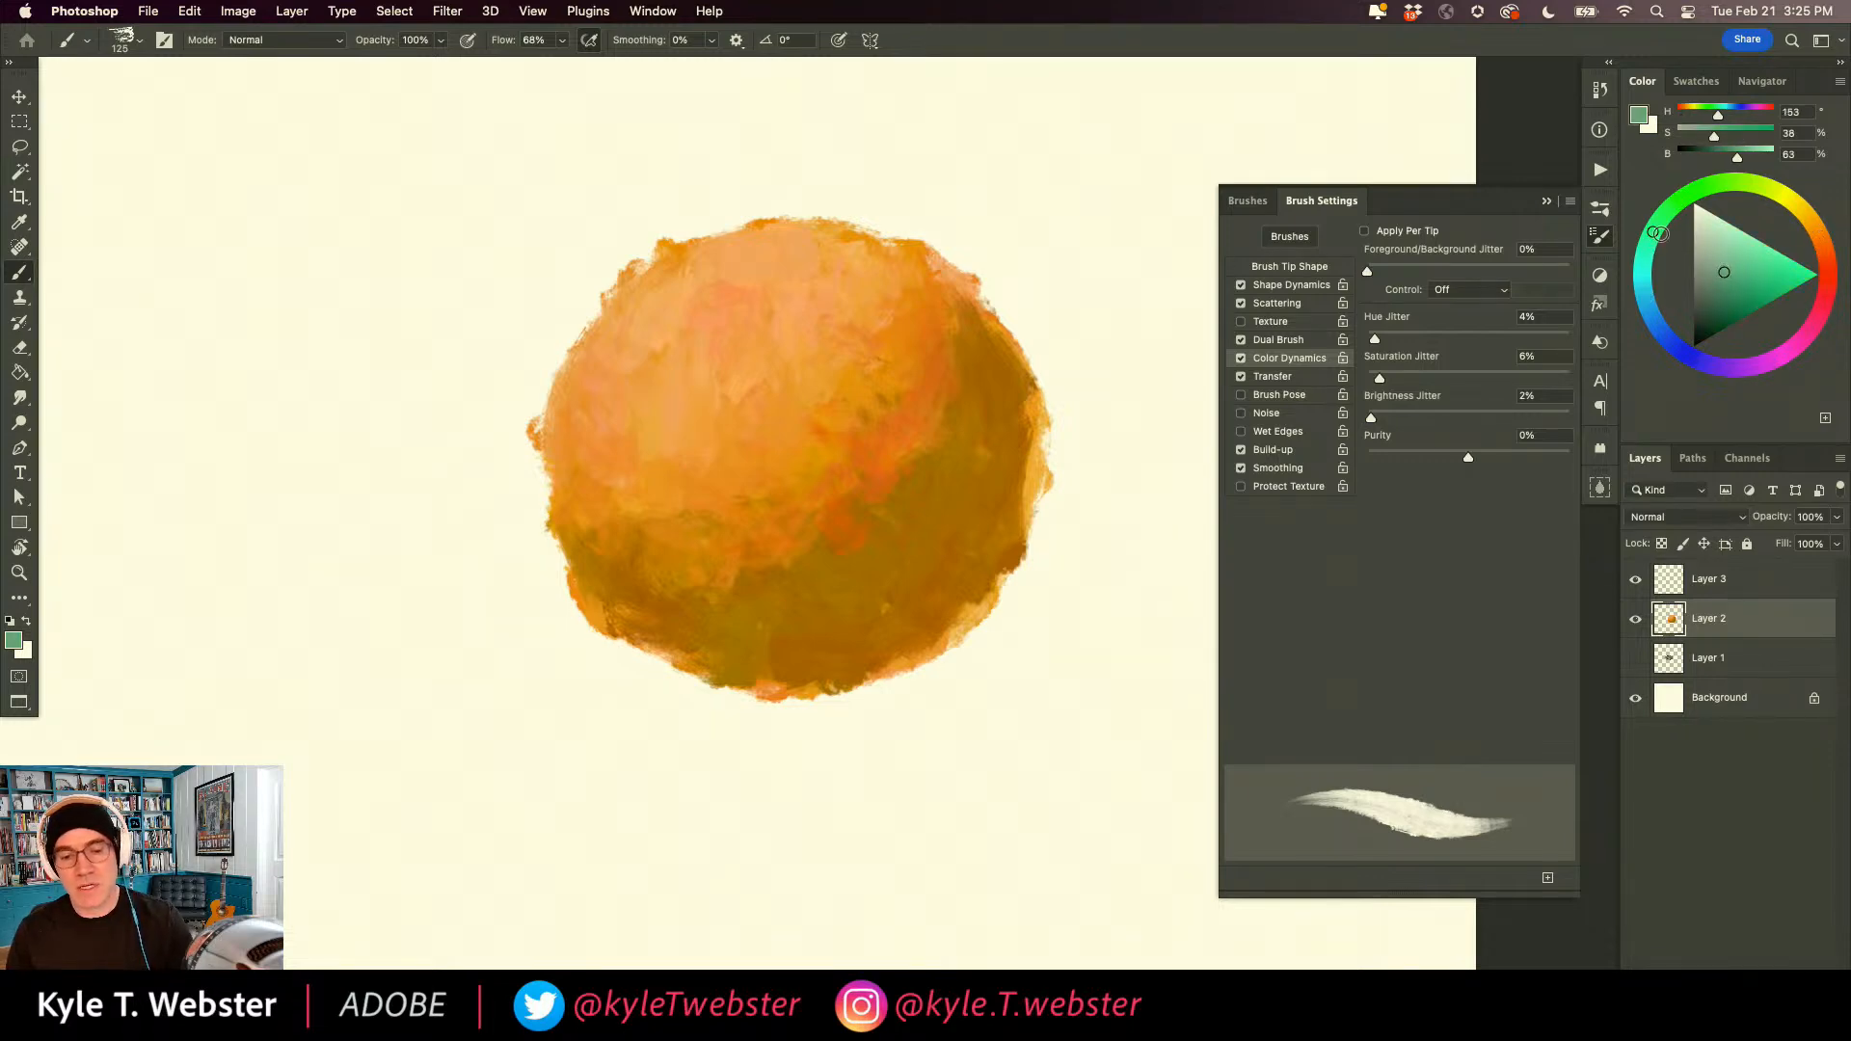
pyautogui.moveTo(942, 619); pyautogui.dragTo(978, 583)
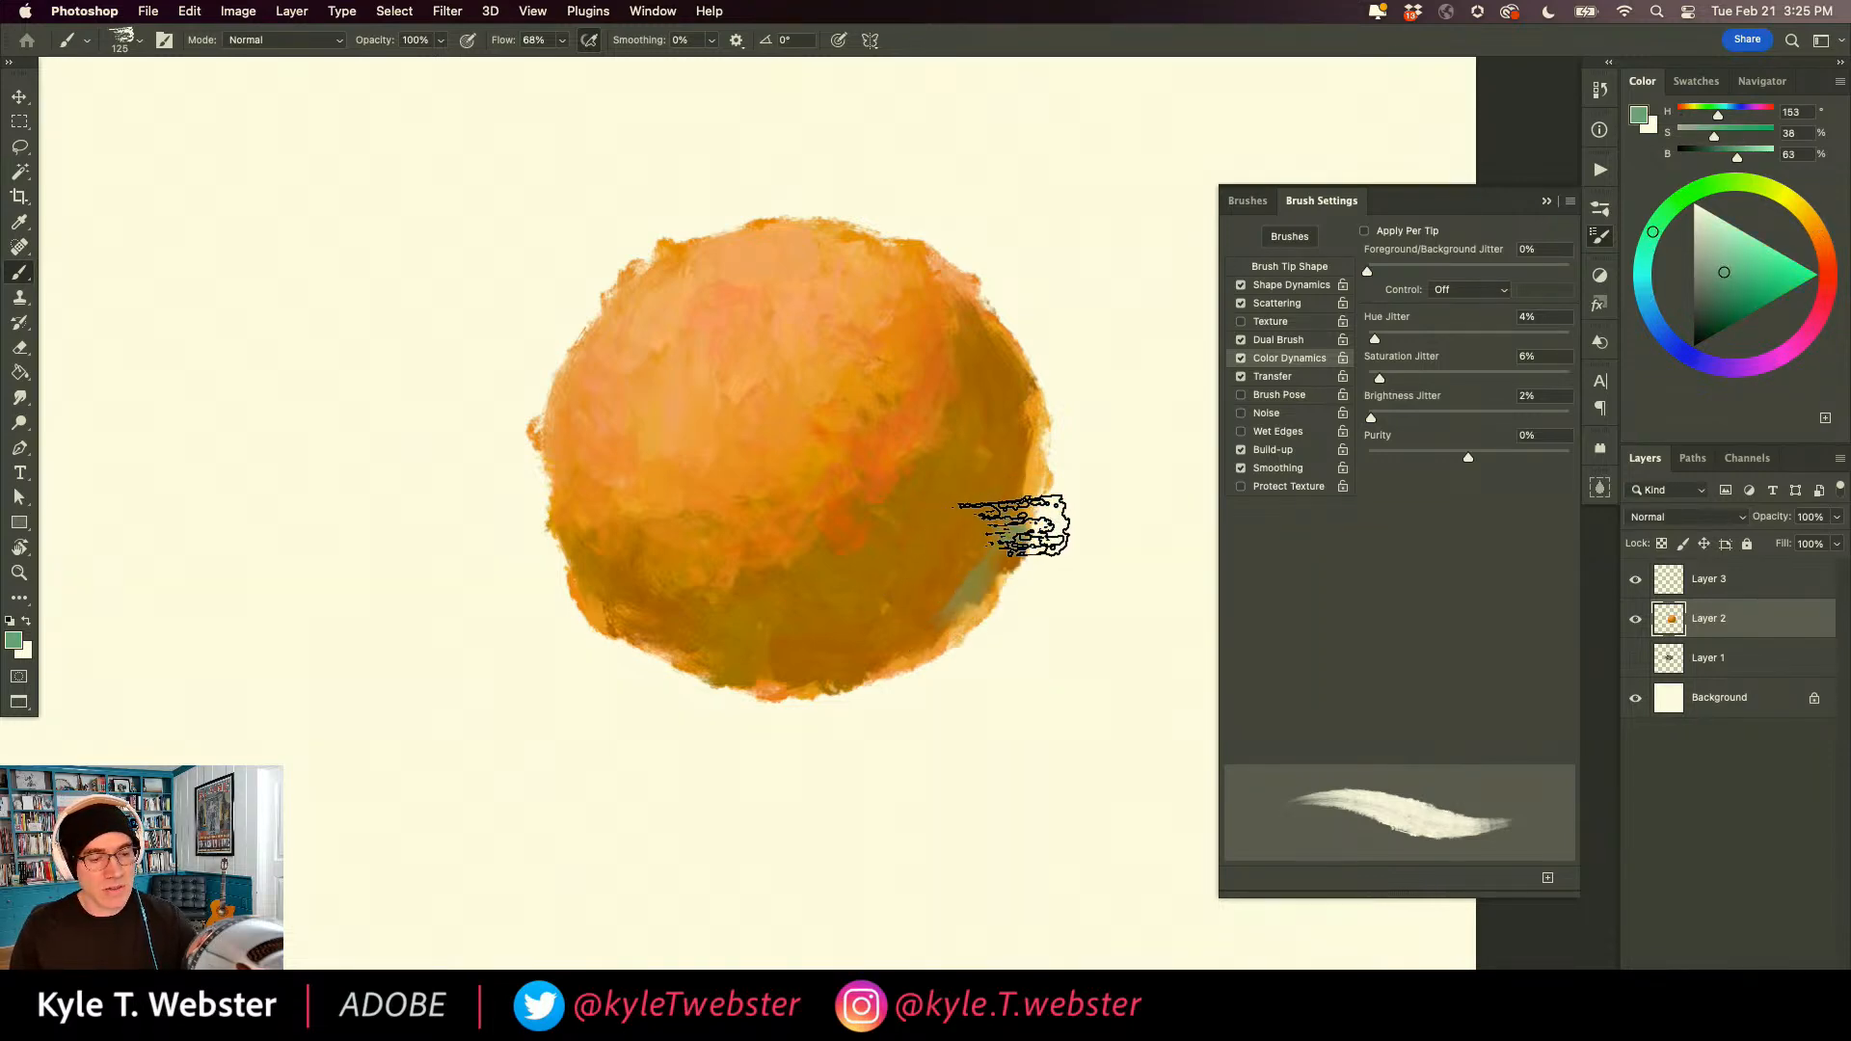
pyautogui.moveTo(1036, 431); pyautogui.dragTo(1009, 512)
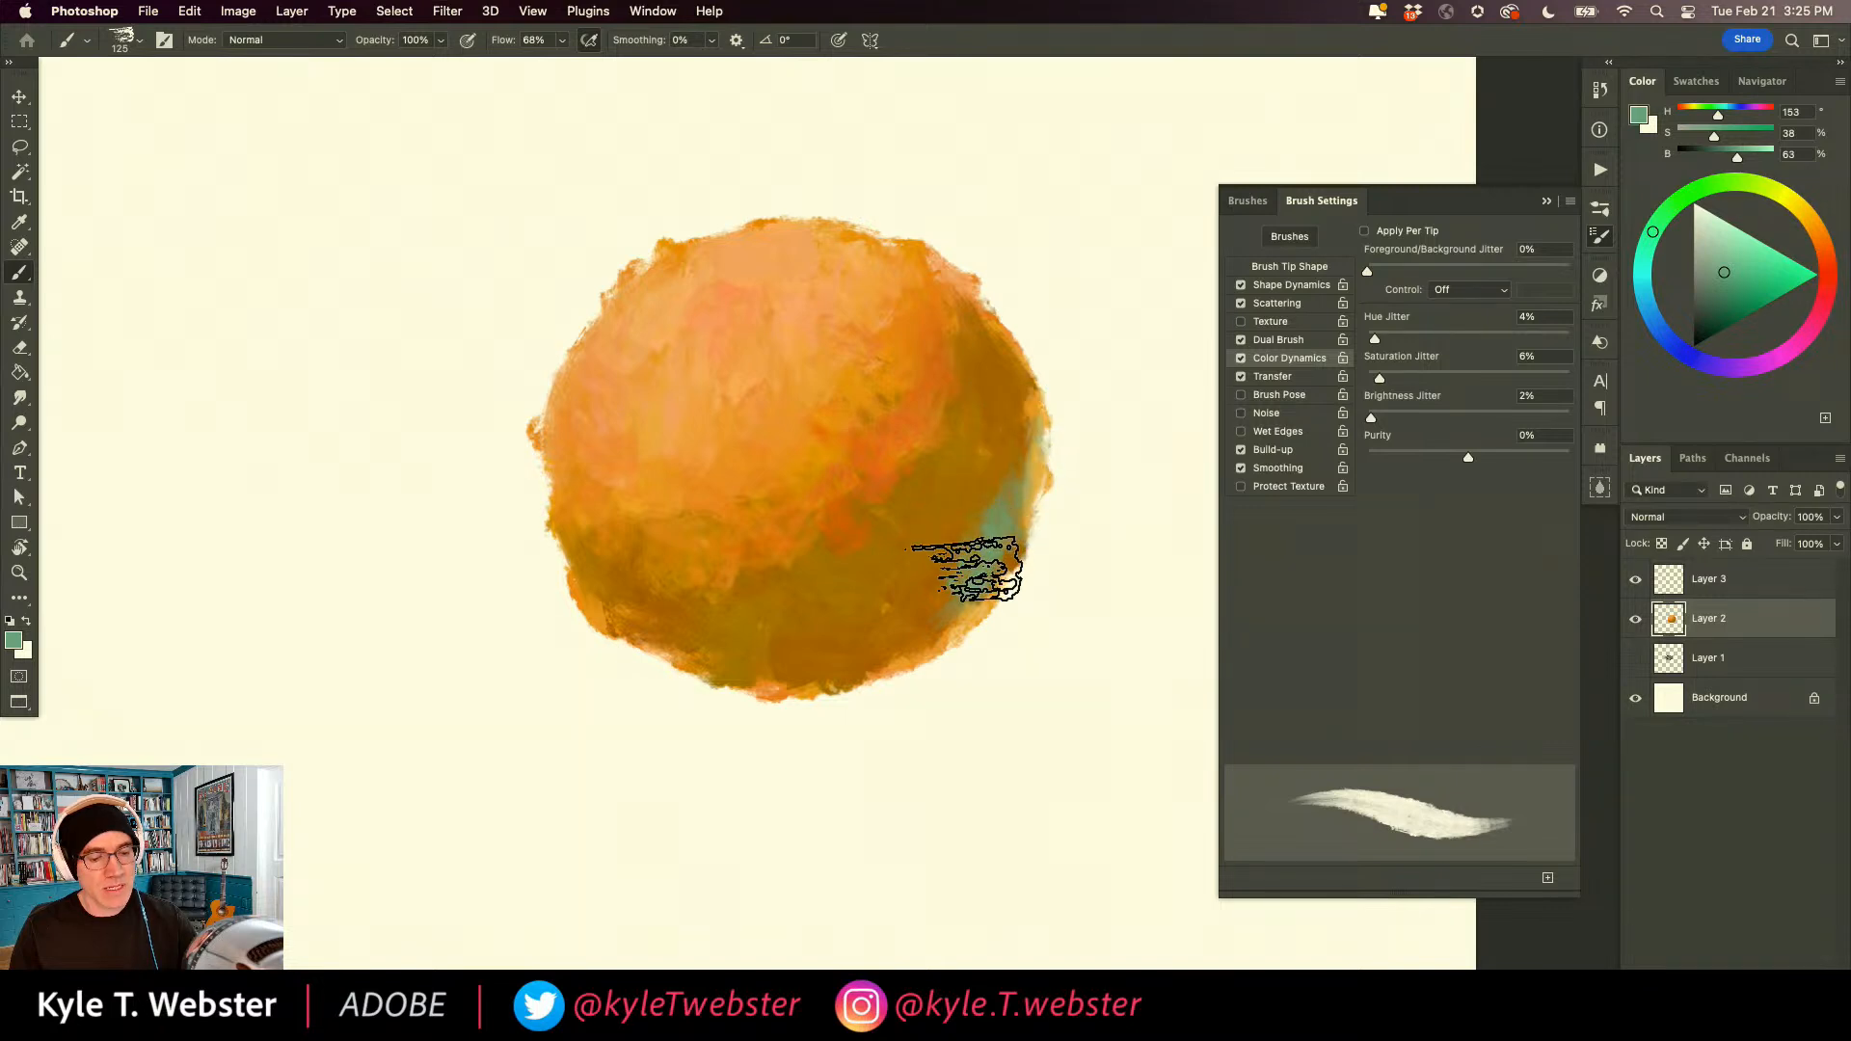
pyautogui.moveTo(930, 622)
pyautogui.mouseDown()
pyautogui.moveTo(942, 533)
pyautogui.moveTo(1012, 488)
pyautogui.mouseUp()
pyautogui.moveTo(1013, 405)
pyautogui.mouseDown()
pyautogui.moveTo(1004, 475)
pyautogui.moveTo(1033, 428)
pyautogui.moveTo(1029, 471)
pyautogui.moveTo(972, 609)
pyautogui.mouseUp()
pyautogui.moveTo(937, 643)
pyautogui.mouseDown()
pyautogui.moveTo(846, 672)
pyautogui.moveTo(737, 674)
pyautogui.moveTo(886, 638)
pyautogui.moveTo(977, 541)
pyautogui.moveTo(965, 402)
pyautogui.moveTo(971, 507)
pyautogui.moveTo(1013, 470)
pyautogui.moveTo(1015, 380)
pyautogui.moveTo(1016, 485)
pyautogui.moveTo(965, 534)
pyautogui.moveTo(963, 472)
pyautogui.moveTo(992, 453)
pyautogui.moveTo(1016, 465)
pyautogui.moveTo(1022, 388)
pyautogui.moveTo(1036, 438)
pyautogui.moveTo(999, 546)
pyautogui.moveTo(928, 598)
pyautogui.moveTo(898, 577)
pyautogui.moveTo(897, 643)
pyautogui.moveTo(744, 656)
pyautogui.mouseUp()
pyautogui.keyDown('alt'); pyautogui.click(955, 500); pyautogui.keyUp('alt')
pyautogui.keyDown('alt'); pyautogui.click(941, 605); pyautogui.keyUp('alt')
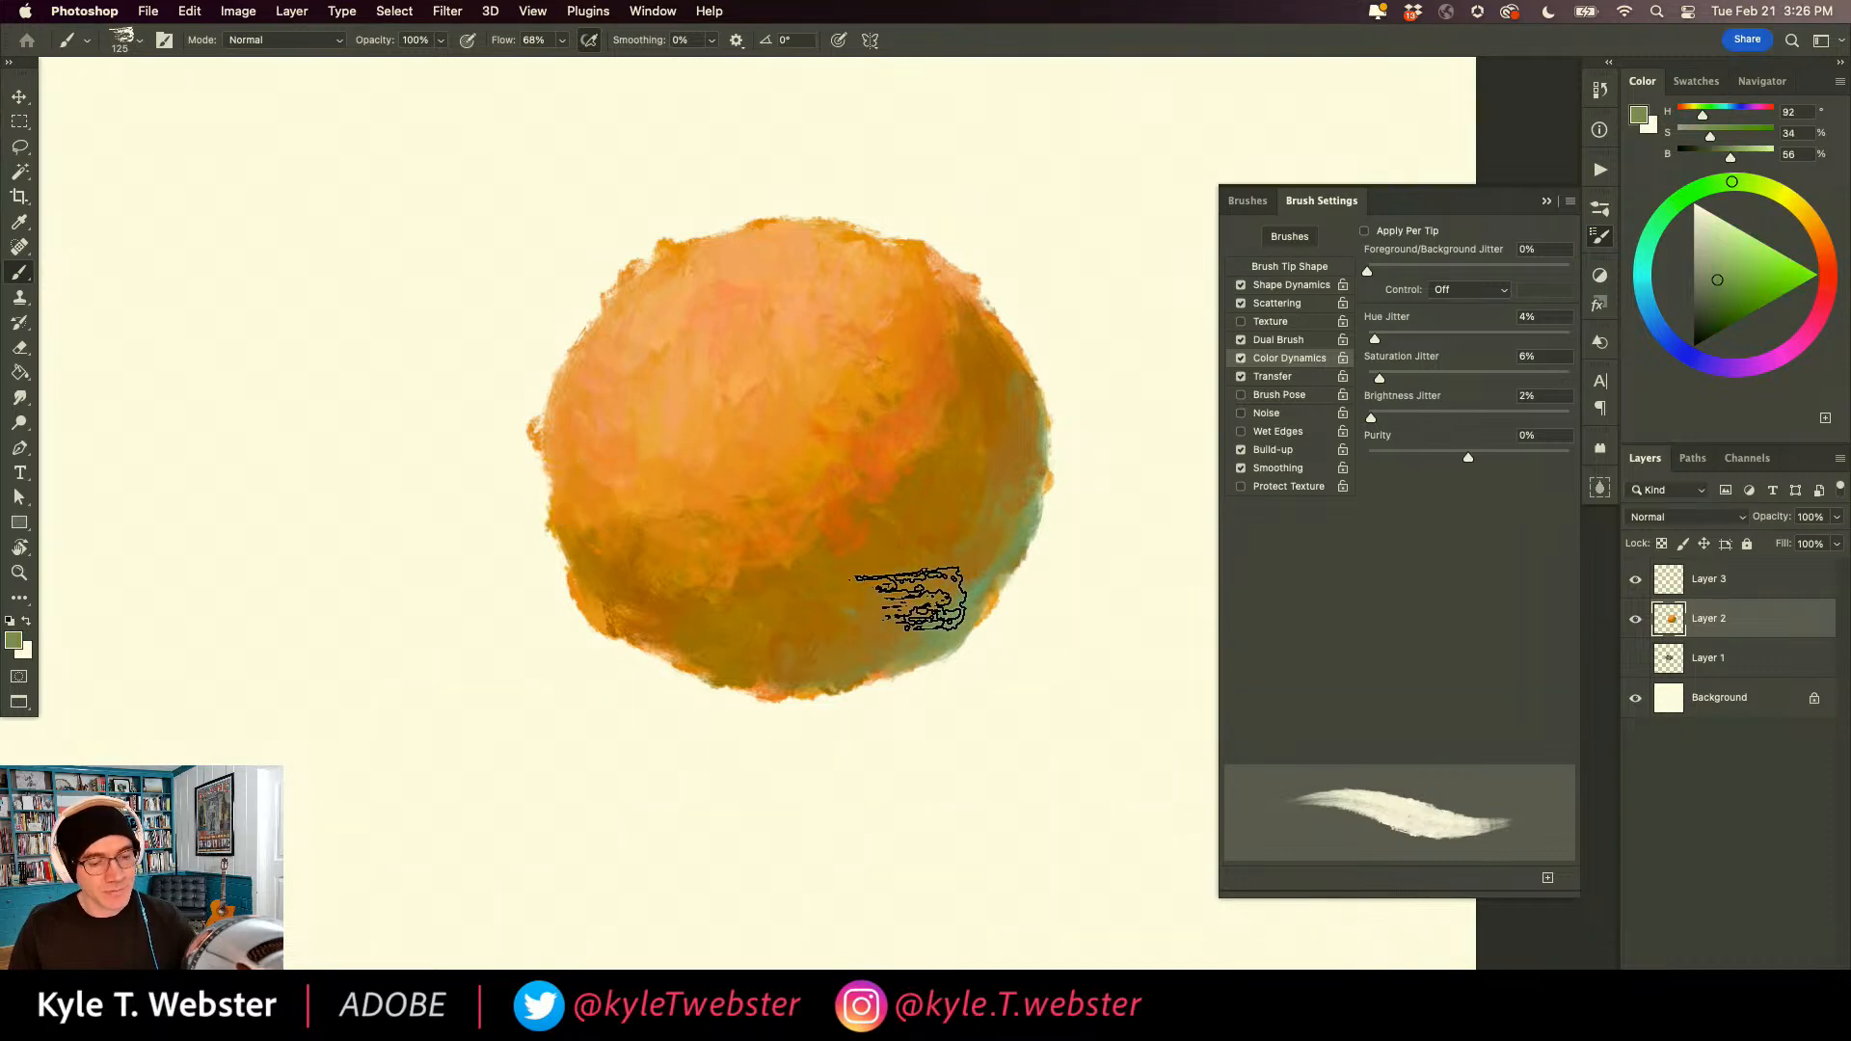
pyautogui.moveTo(1018, 400)
pyautogui.mouseDown()
pyautogui.moveTo(1021, 493)
pyautogui.moveTo(957, 552)
pyautogui.moveTo(964, 584)
pyautogui.moveTo(1001, 477)
pyautogui.moveTo(943, 618)
pyautogui.moveTo(824, 617)
pyautogui.moveTo(864, 642)
pyautogui.moveTo(830, 661)
pyautogui.moveTo(741, 649)
pyautogui.moveTo(760, 677)
pyautogui.moveTo(645, 622)
pyautogui.moveTo(730, 680)
pyautogui.moveTo(764, 641)
pyautogui.moveTo(874, 610)
pyautogui.moveTo(898, 633)
pyautogui.moveTo(931, 556)
pyautogui.moveTo(1013, 488)
pyautogui.mouseUp()
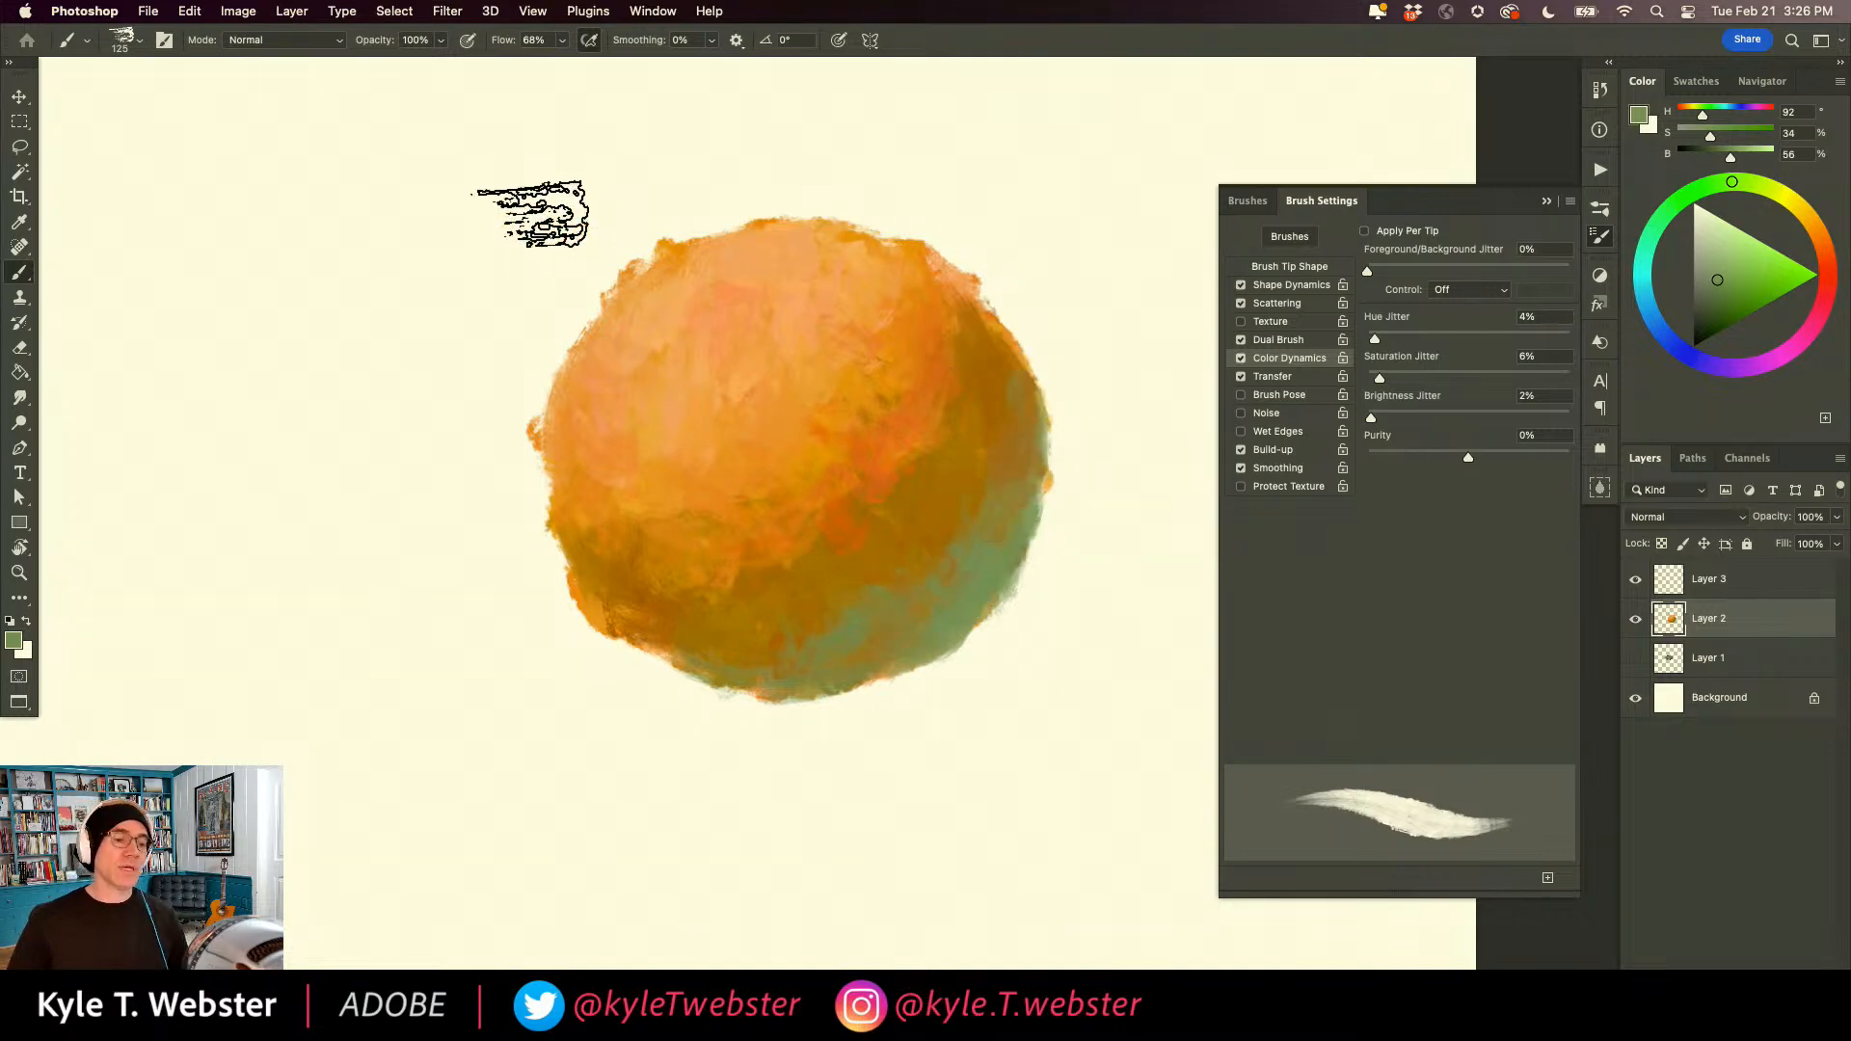
# Deepen the ball's core shadow with a sampled brown (H 38, S 98, B 50) and soften its upper edge with sampled oranges.
pyautogui.keyDown('alt'); pyautogui.click(946, 438); pyautogui.keyUp('alt')
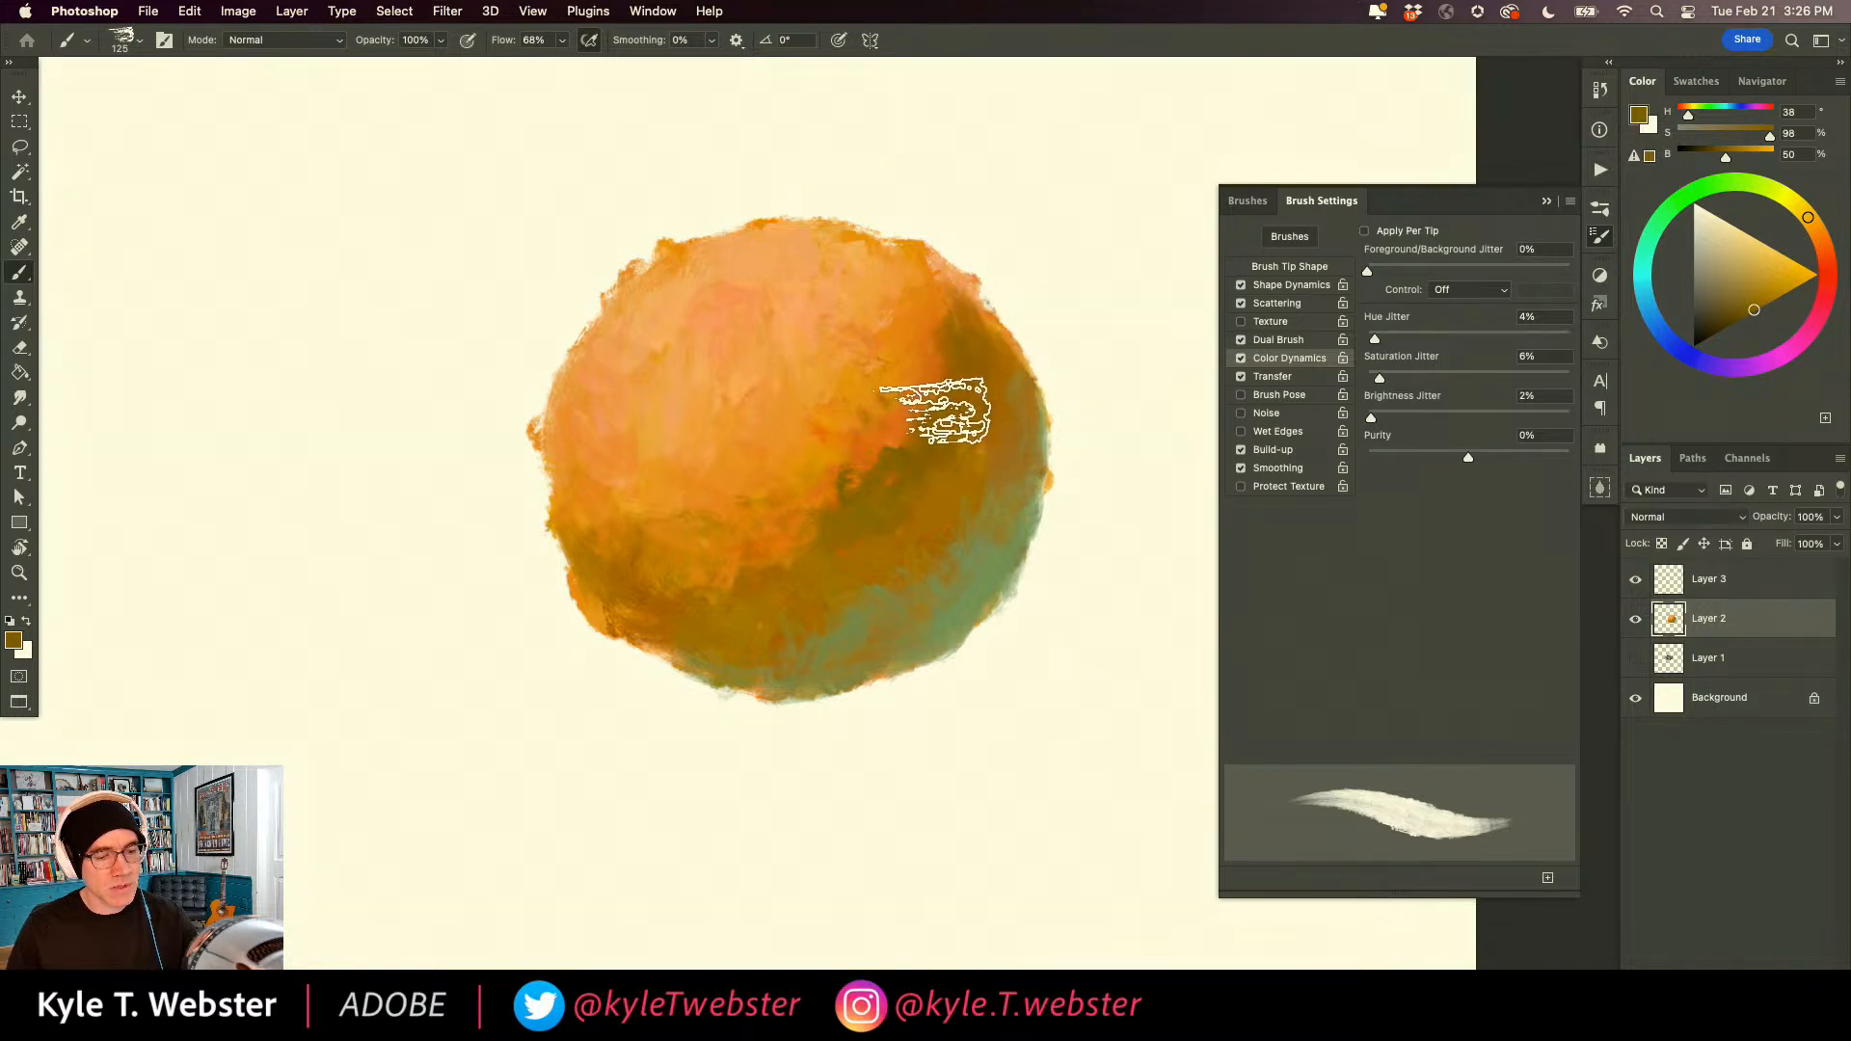
pyautogui.moveTo(866, 497)
pyautogui.mouseDown()
pyautogui.moveTo(832, 566)
pyautogui.moveTo(803, 549)
pyautogui.moveTo(727, 593)
pyautogui.moveTo(746, 578)
pyautogui.moveTo(644, 597)
pyautogui.moveTo(700, 596)
pyautogui.moveTo(648, 613)
pyautogui.moveTo(606, 576)
pyautogui.moveTo(603, 608)
pyautogui.moveTo(573, 561)
pyautogui.moveTo(679, 608)
pyautogui.moveTo(790, 573)
pyautogui.moveTo(808, 521)
pyautogui.moveTo(661, 568)
pyautogui.moveTo(725, 589)
pyautogui.moveTo(804, 556)
pyautogui.moveTo(793, 574)
pyautogui.moveTo(818, 585)
pyautogui.moveTo(967, 470)
pyautogui.moveTo(977, 322)
pyautogui.mouseUp()
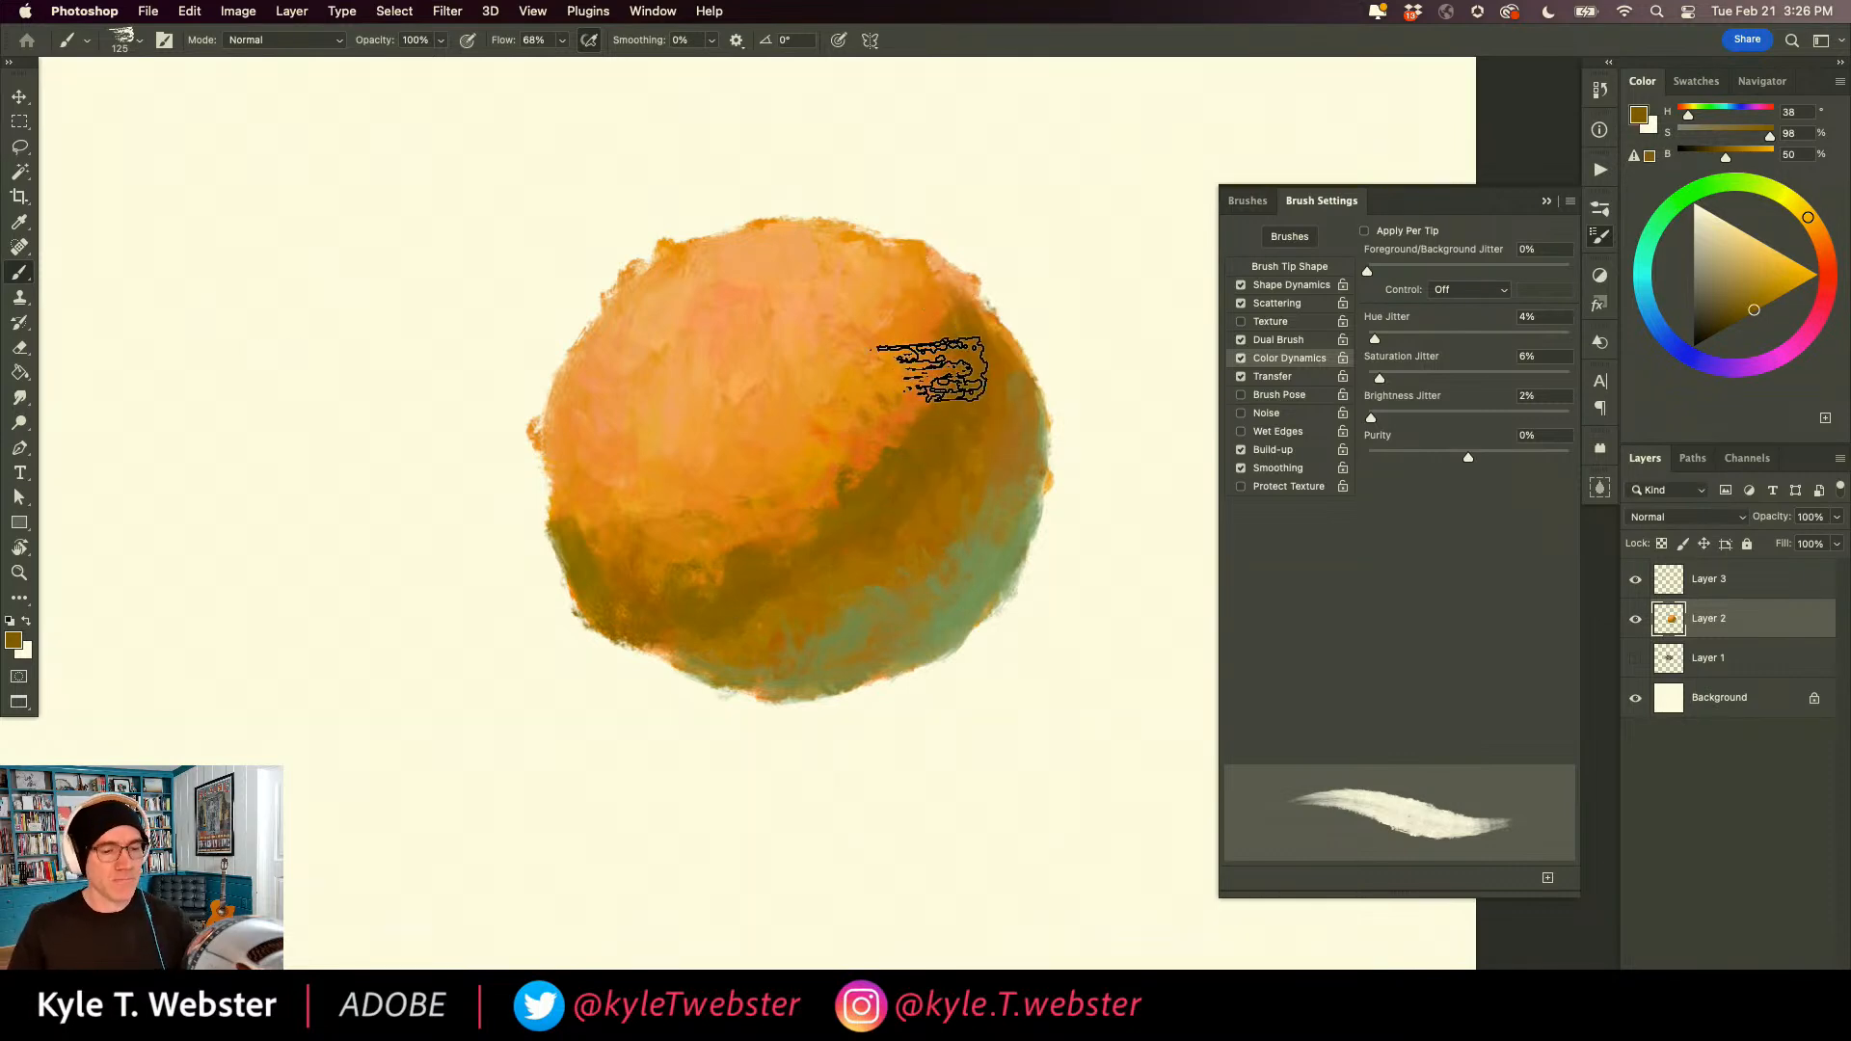
pyautogui.keyDown('alt'); pyautogui.click(896, 351); pyautogui.keyUp('alt')
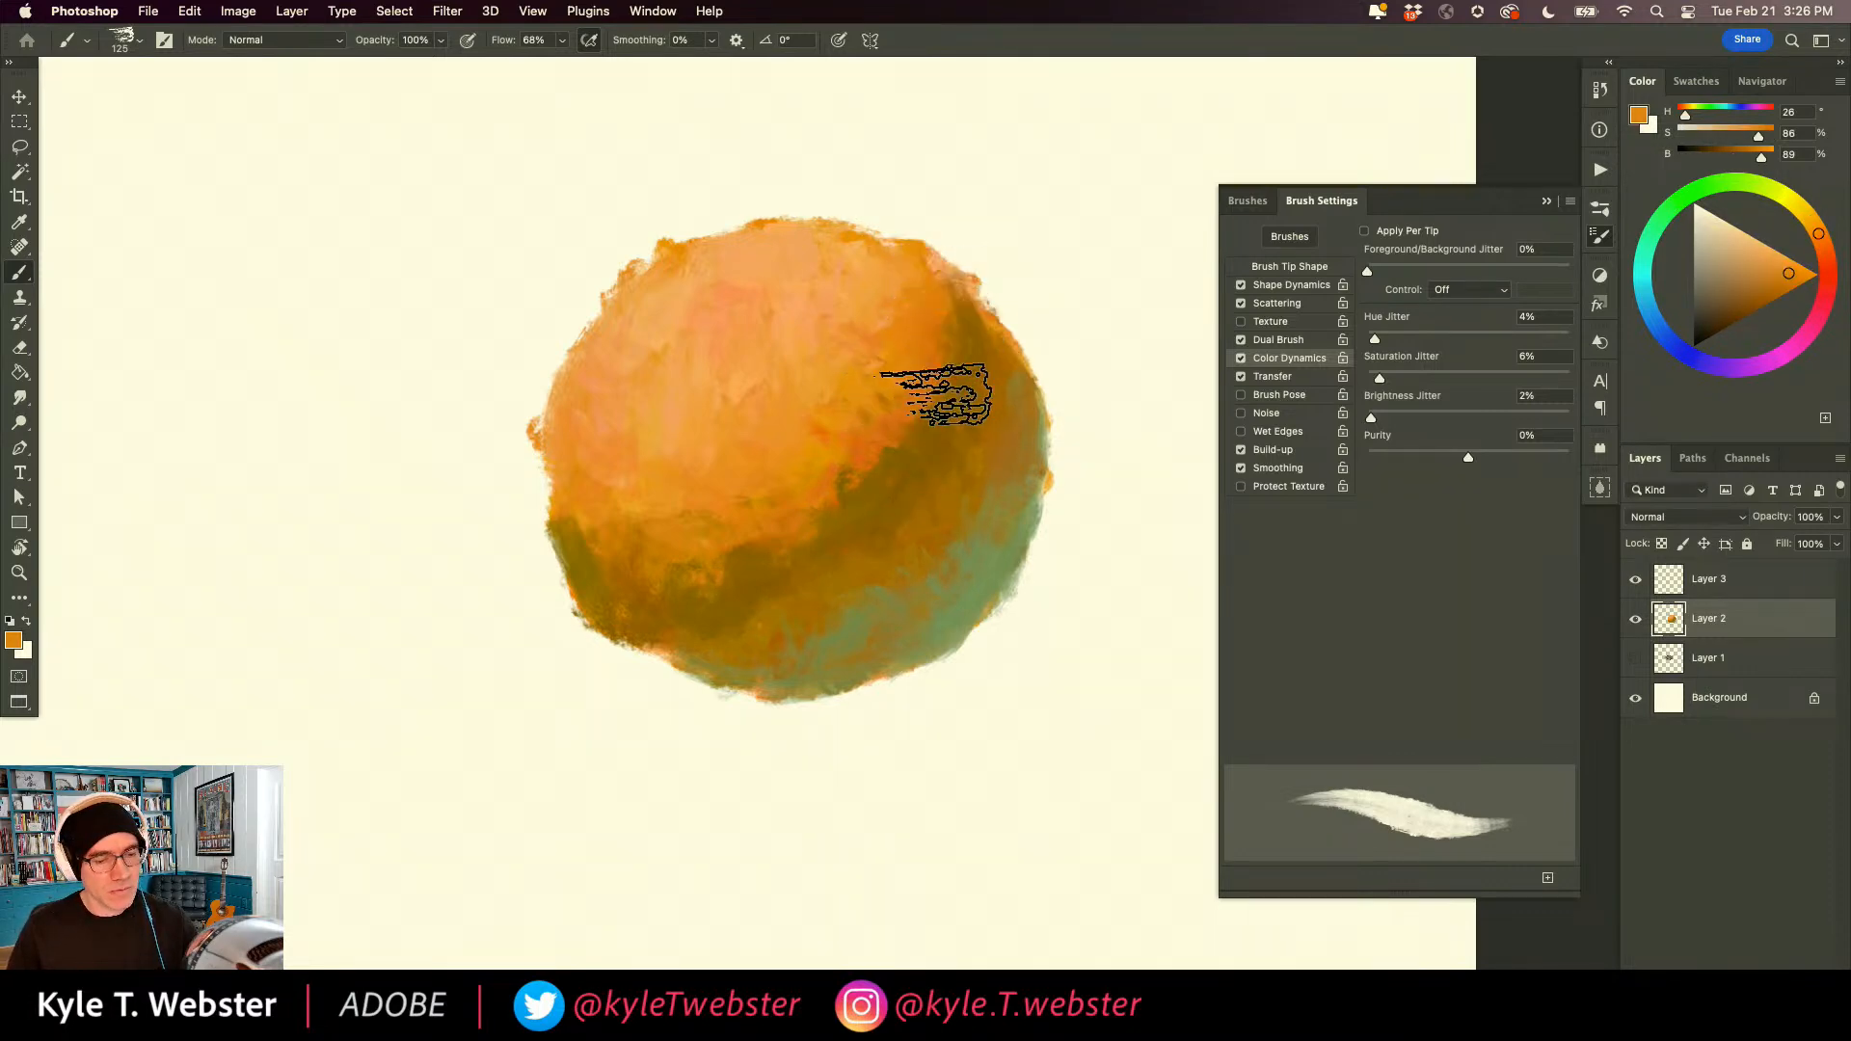
pyautogui.keyDown('alt'); pyautogui.click(907, 416); pyautogui.keyUp('alt')
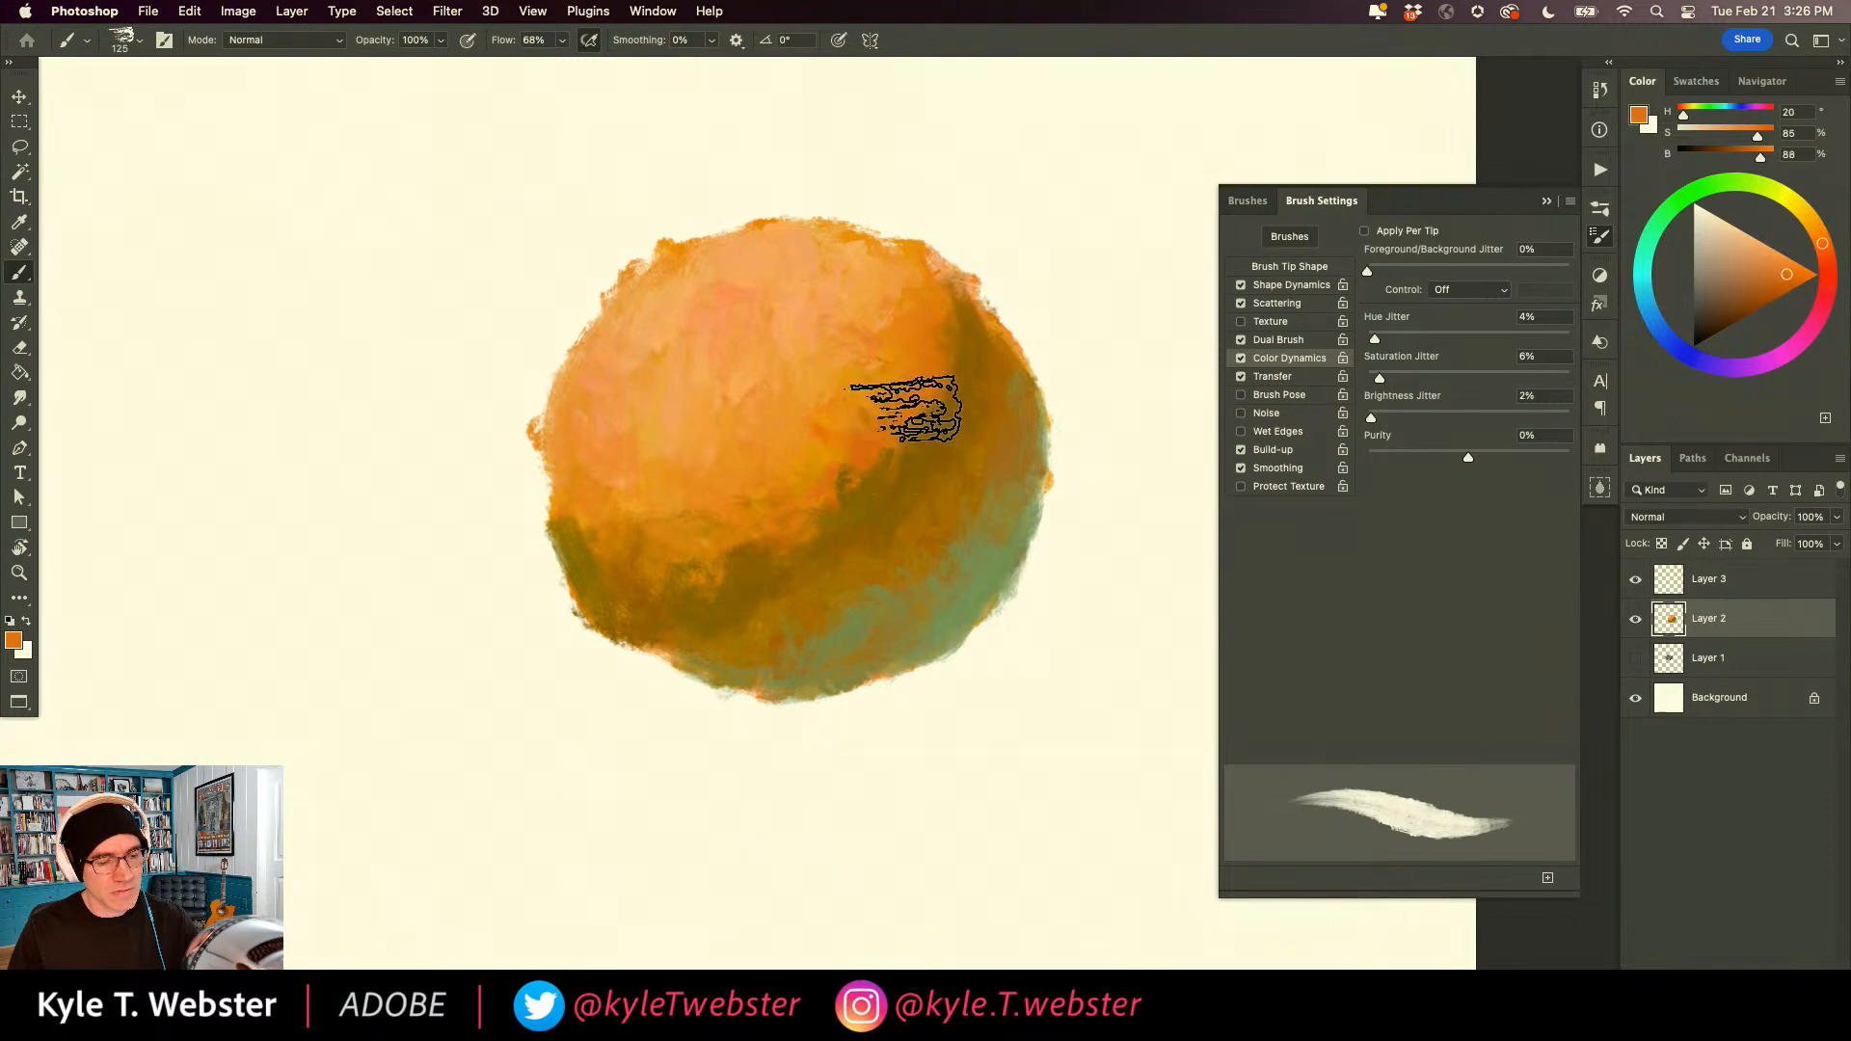
pyautogui.moveTo(765, 527)
pyautogui.mouseDown()
pyautogui.moveTo(684, 506)
pyautogui.moveTo(745, 543)
pyautogui.moveTo(680, 548)
pyautogui.moveTo(686, 572)
pyautogui.moveTo(639, 558)
pyautogui.mouseUp()
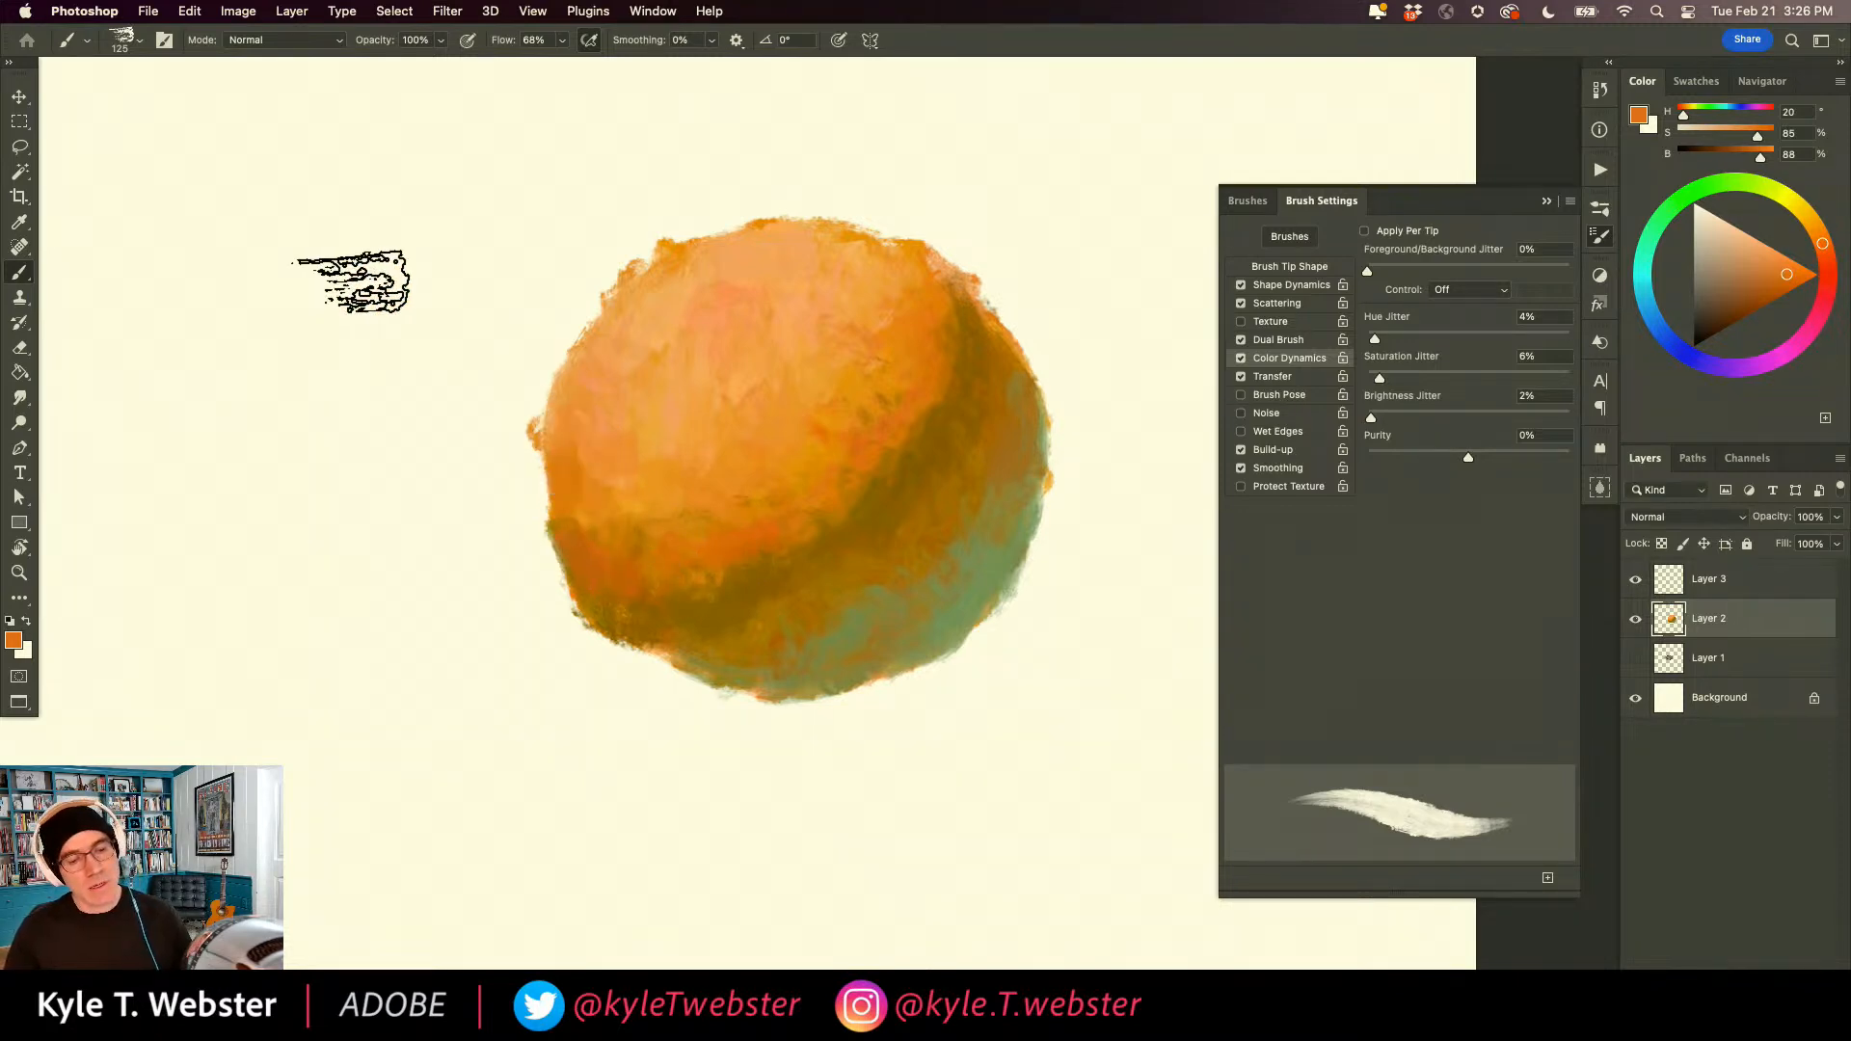
# Paint a rough green ground beneath the ball, using H 138, S 78, B 48 on its right and yellower H 112 on its left.
pyautogui.keyDown('alt'); pyautogui.click(990, 555); pyautogui.keyUp('alt')
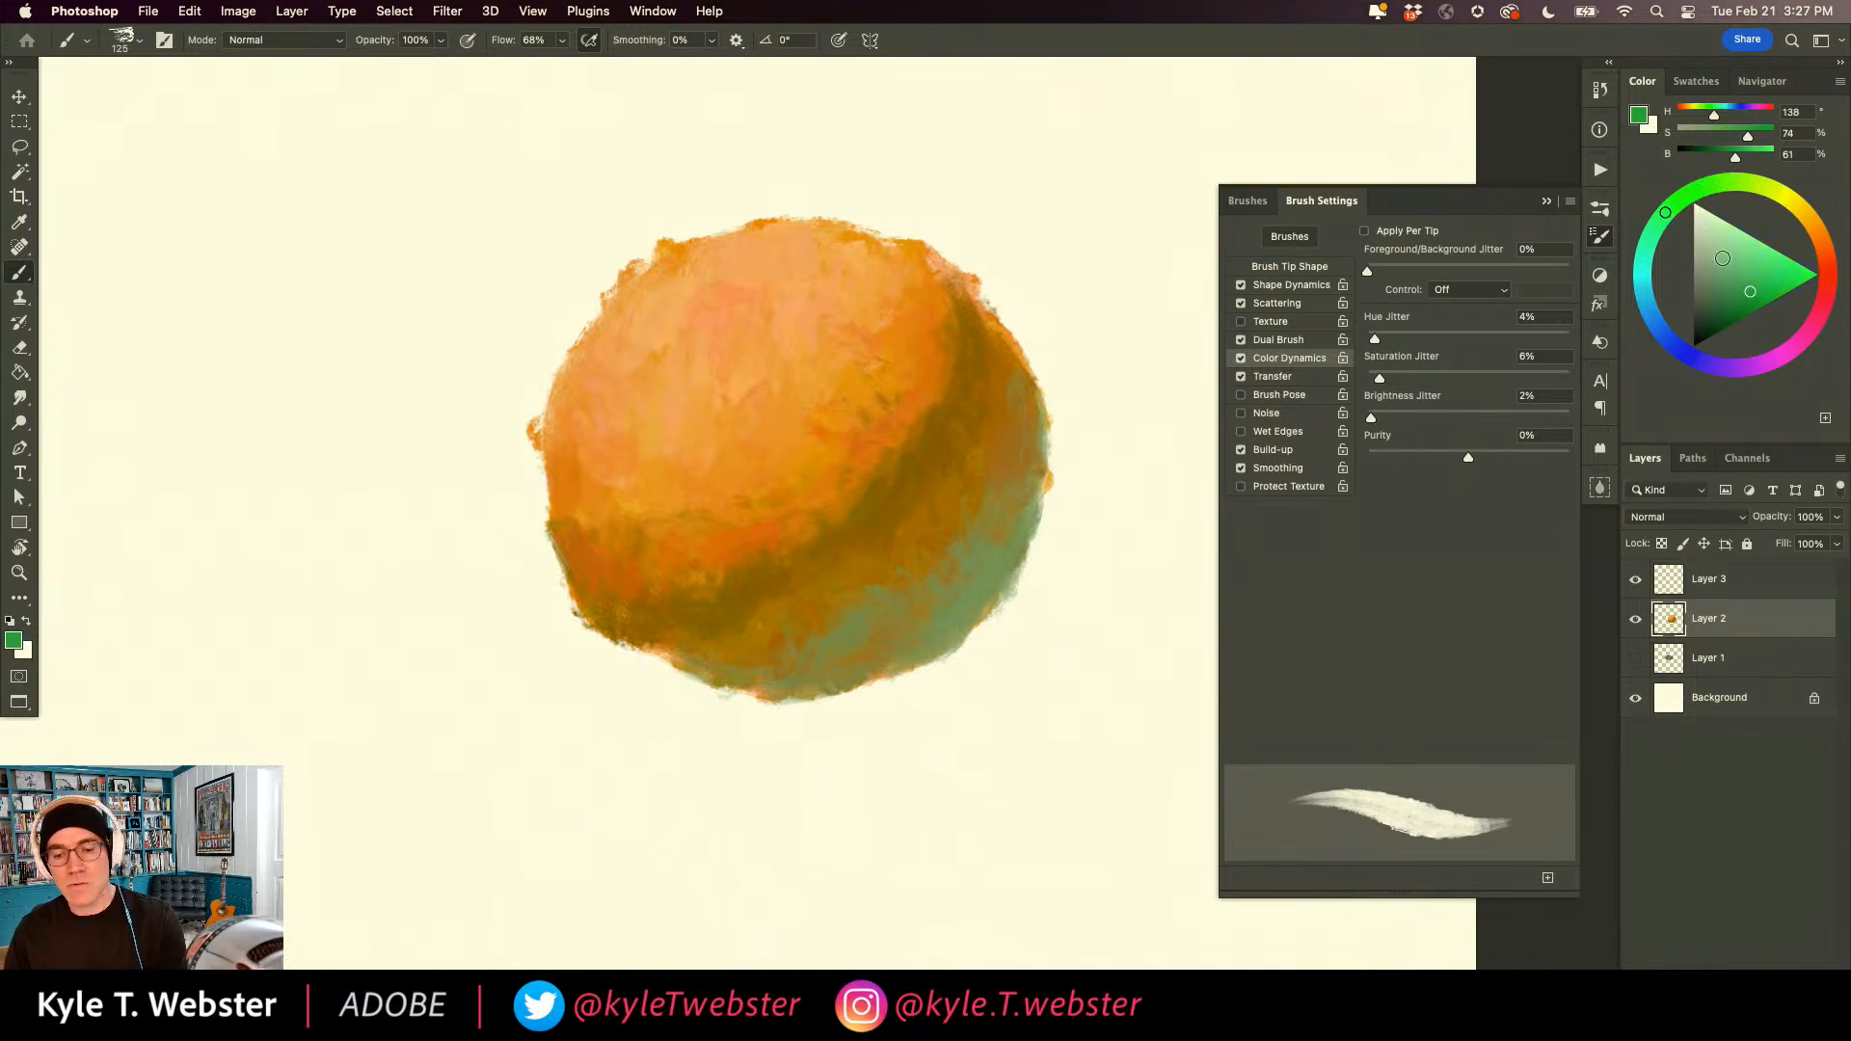
pyautogui.moveTo(1152, 644)
pyautogui.mouseDown()
pyautogui.moveTo(1043, 675)
pyautogui.moveTo(1022, 637)
pyautogui.moveTo(992, 651)
pyautogui.moveTo(998, 637)
pyautogui.moveTo(849, 716)
pyautogui.moveTo(1010, 631)
pyautogui.moveTo(1178, 590)
pyautogui.moveTo(1179, 613)
pyautogui.moveTo(1131, 554)
pyautogui.moveTo(1052, 607)
pyautogui.moveTo(1058, 560)
pyautogui.moveTo(1044, 567)
pyautogui.moveTo(999, 630)
pyautogui.moveTo(919, 577)
pyautogui.moveTo(798, 635)
pyautogui.moveTo(1004, 617)
pyautogui.moveTo(900, 687)
pyautogui.moveTo(784, 713)
pyautogui.moveTo(1044, 723)
pyautogui.moveTo(1182, 679)
pyautogui.moveTo(1087, 769)
pyautogui.moveTo(1020, 735)
pyautogui.mouseUp()
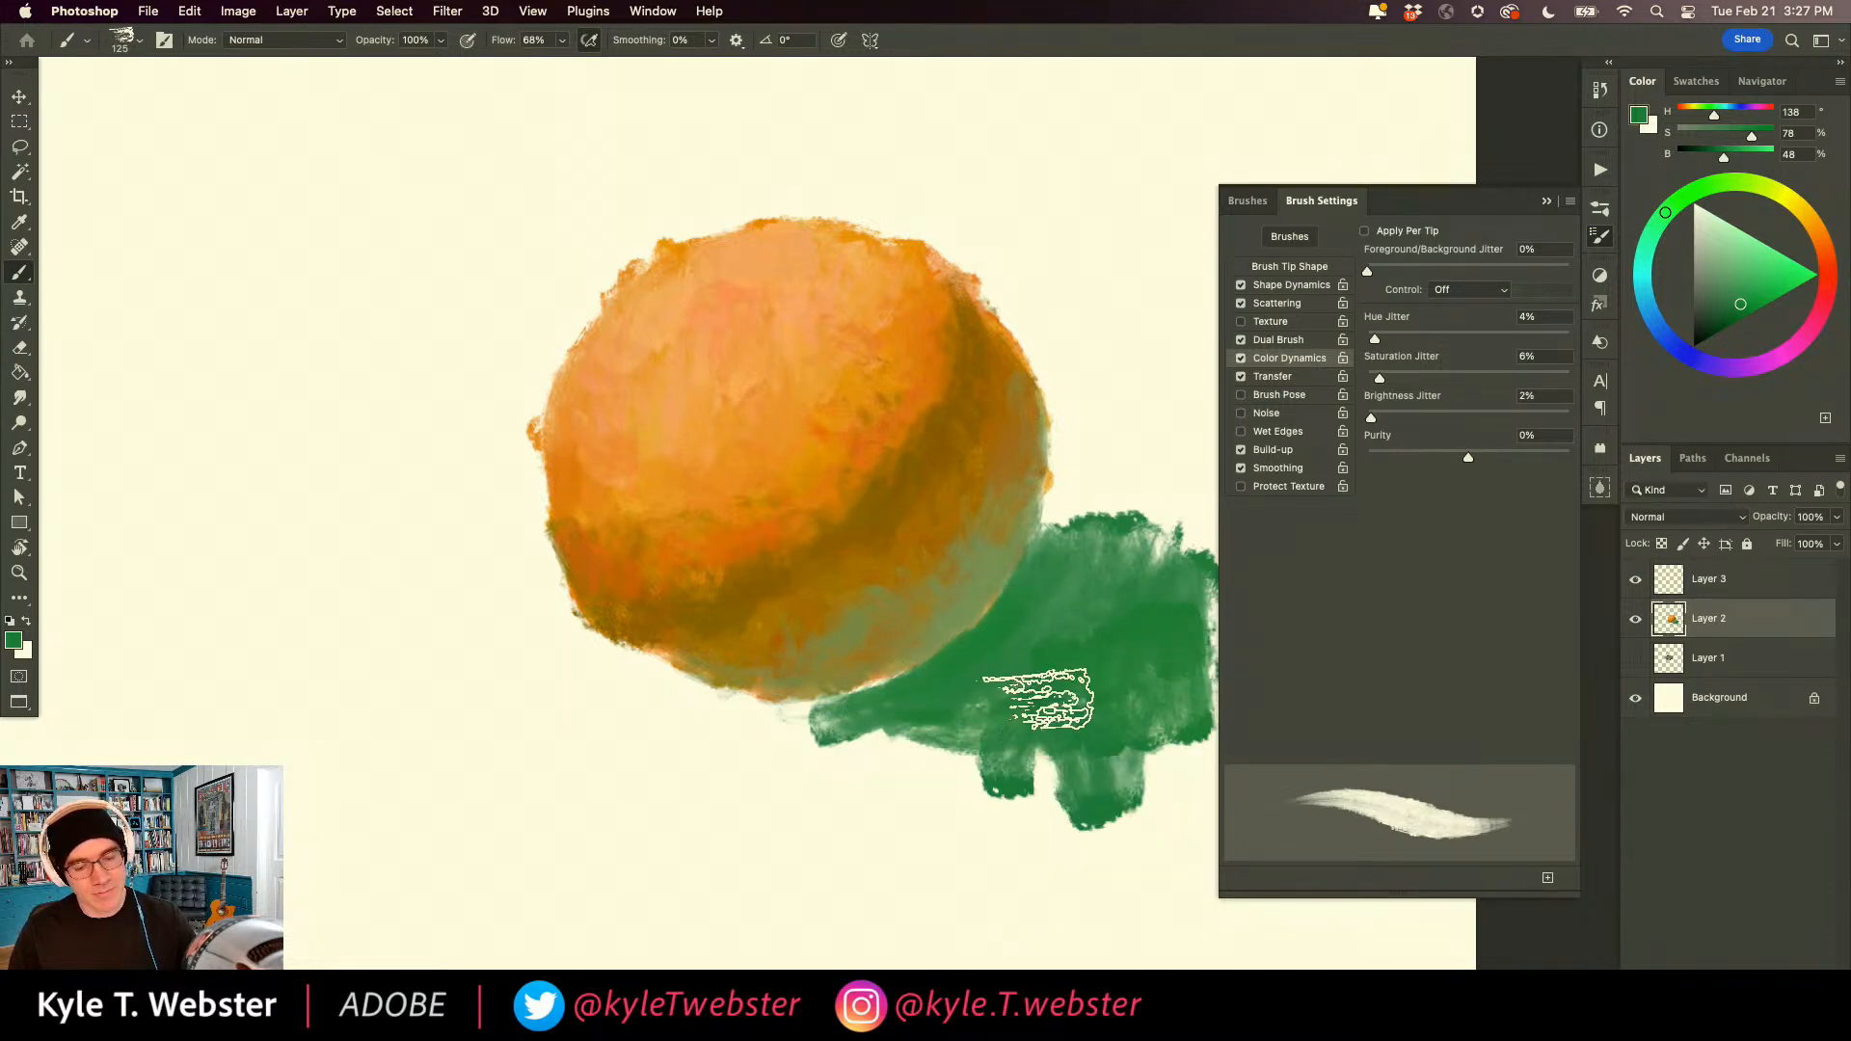
pyautogui.moveTo(1079, 600)
pyautogui.mouseDown()
pyautogui.moveTo(1091, 735)
pyautogui.moveTo(1144, 694)
pyautogui.moveTo(1120, 601)
pyautogui.moveTo(1156, 749)
pyautogui.moveTo(1087, 764)
pyautogui.moveTo(990, 735)
pyautogui.moveTo(993, 694)
pyautogui.moveTo(910, 763)
pyautogui.moveTo(1000, 717)
pyautogui.moveTo(1048, 763)
pyautogui.moveTo(1115, 754)
pyautogui.moveTo(1162, 633)
pyautogui.mouseUp()
pyautogui.moveTo(697, 666); pyautogui.dragTo(499, 617)
pyautogui.moveTo(958, 669)
pyautogui.mouseDown()
pyautogui.moveTo(1014, 658)
pyautogui.moveTo(1041, 559)
pyautogui.moveTo(1055, 655)
pyautogui.moveTo(1023, 659)
pyautogui.moveTo(1031, 612)
pyautogui.mouseUp()
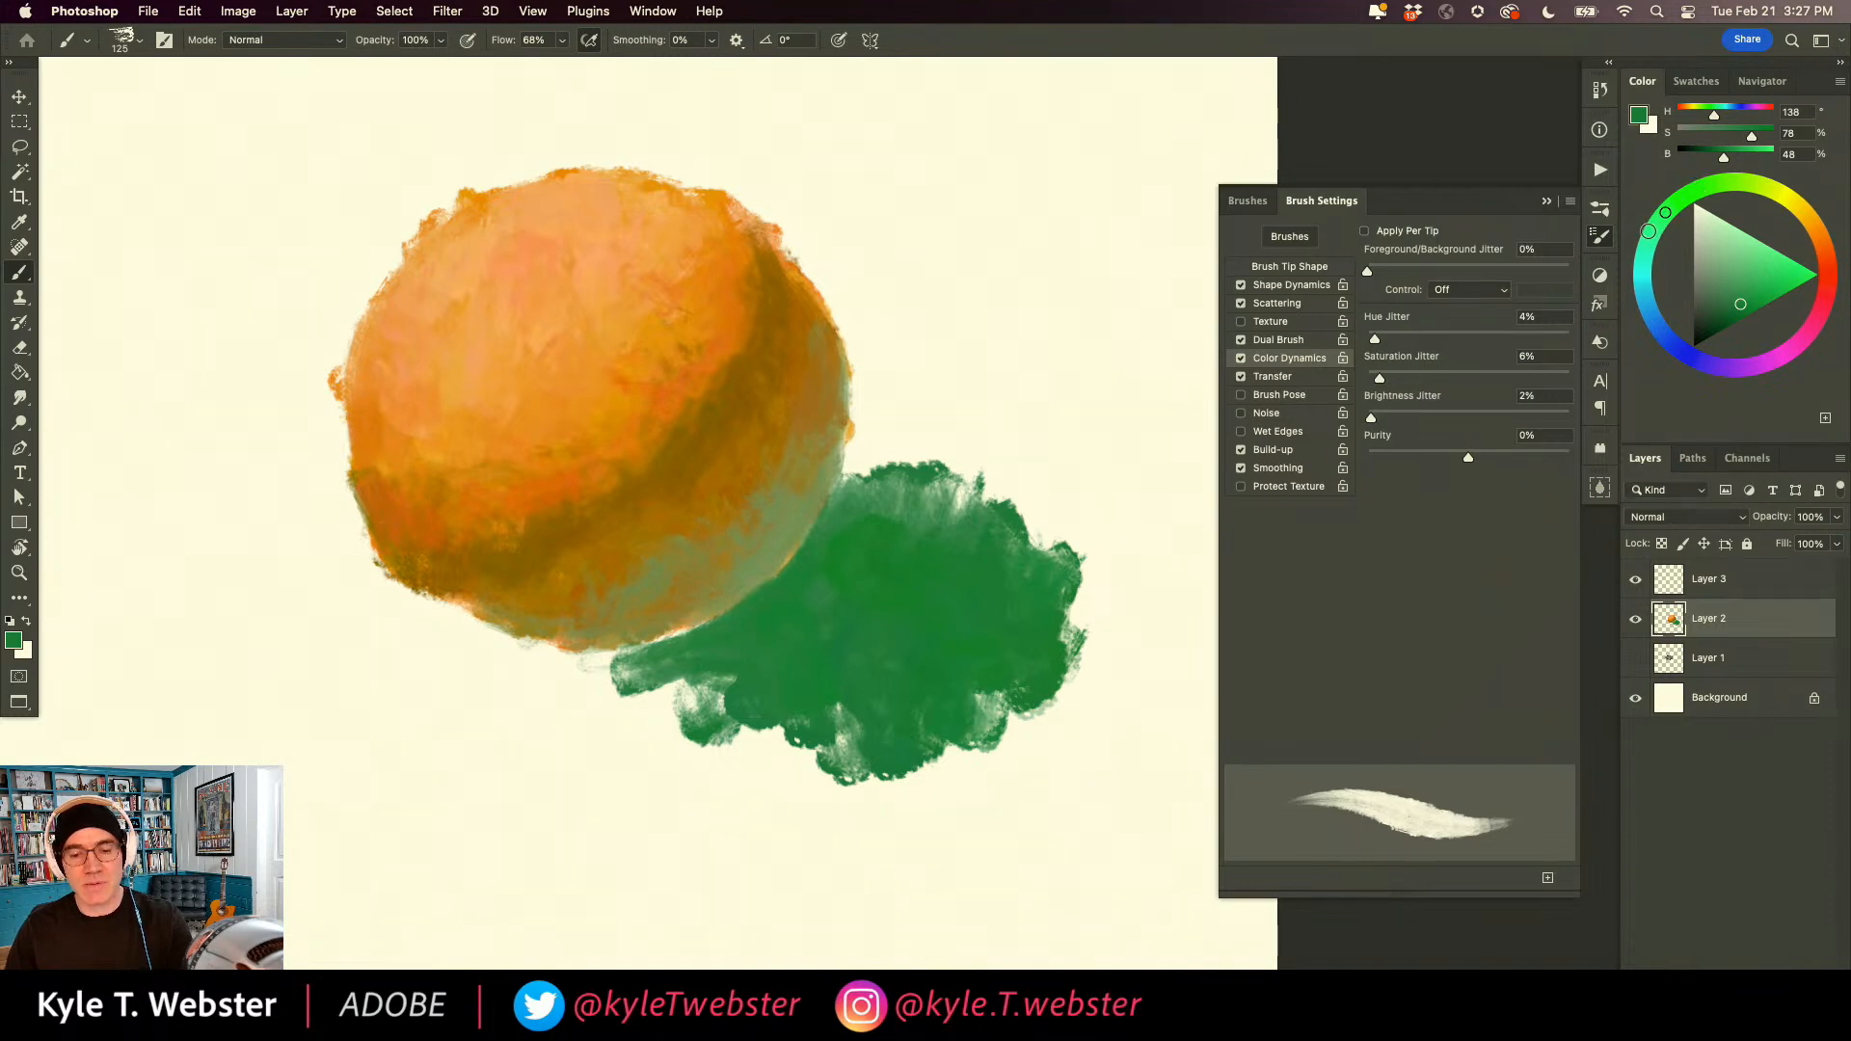
pyautogui.moveTo(964, 730)
pyautogui.mouseDown()
pyautogui.moveTo(1003, 662)
pyautogui.moveTo(1047, 640)
pyautogui.moveTo(965, 679)
pyautogui.moveTo(900, 640)
pyautogui.moveTo(809, 648)
pyautogui.moveTo(806, 727)
pyautogui.moveTo(574, 679)
pyautogui.moveTo(640, 648)
pyautogui.moveTo(504, 669)
pyautogui.moveTo(550, 709)
pyautogui.moveTo(612, 665)
pyautogui.mouseUp()
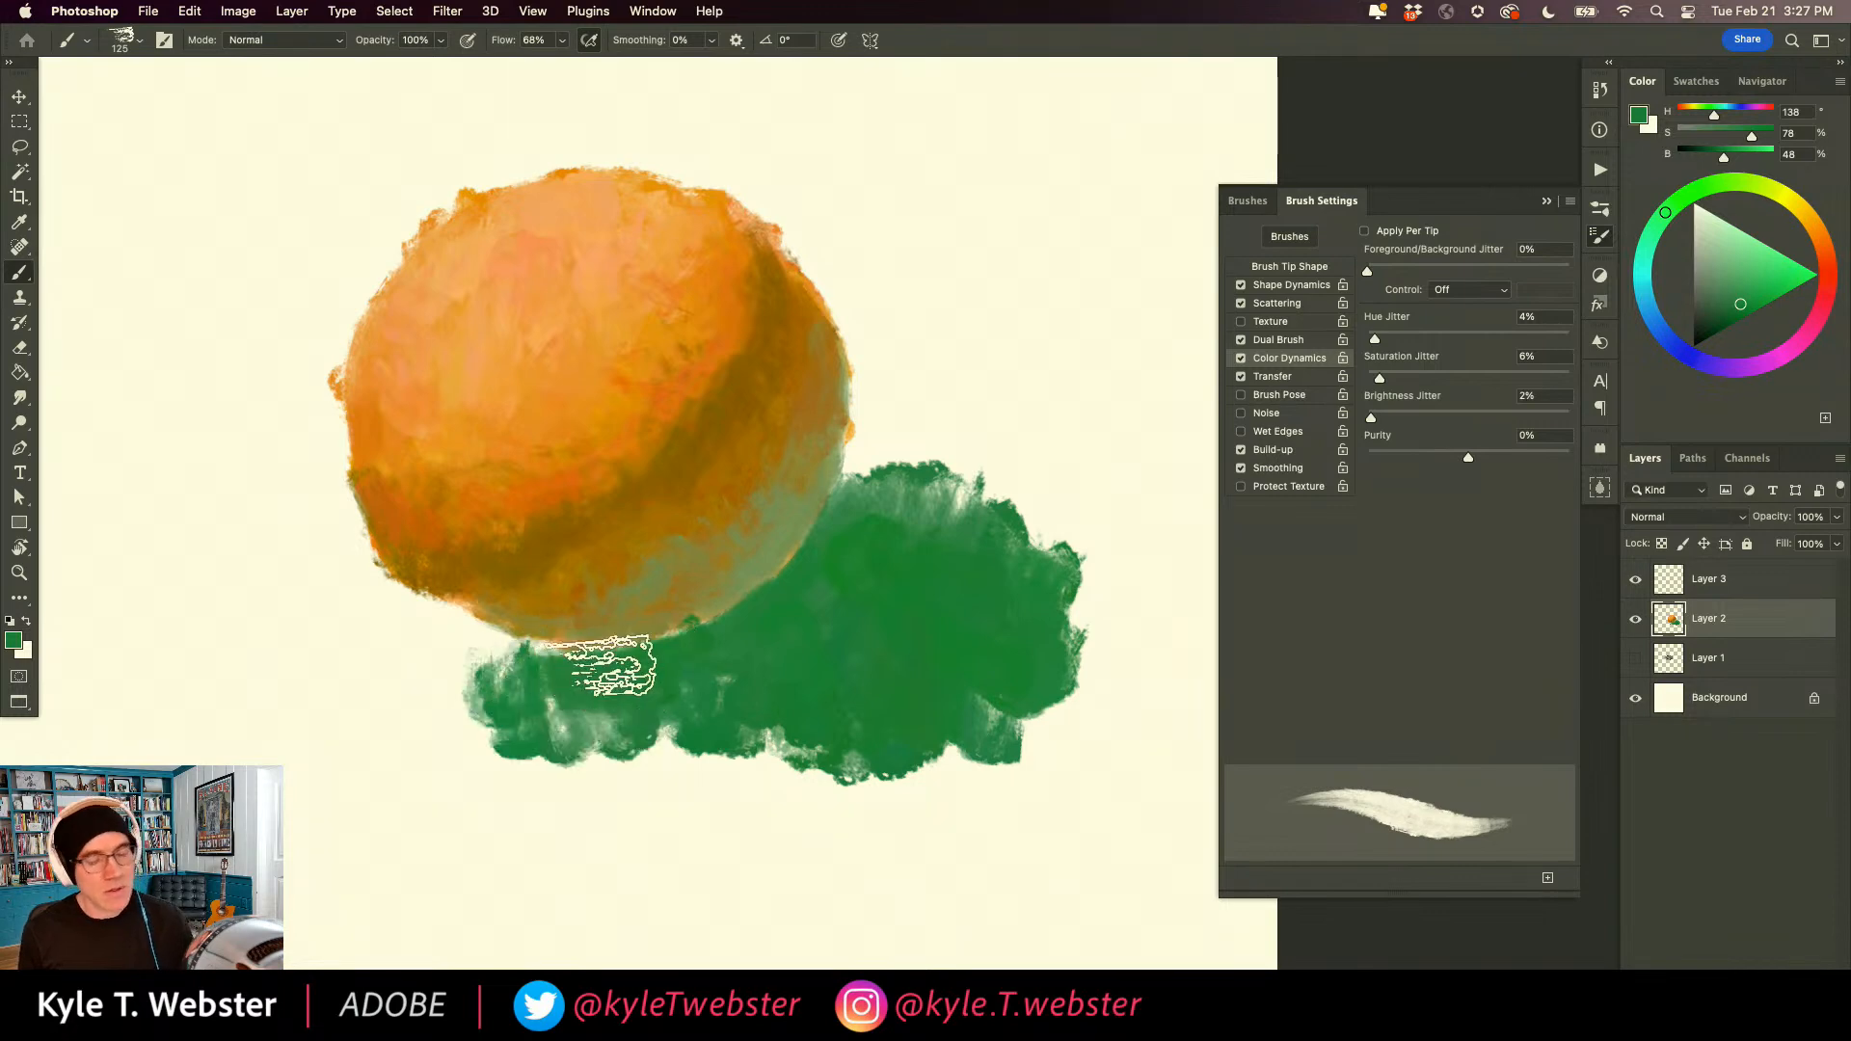
pyautogui.moveTo(530, 591)
pyautogui.mouseDown()
pyautogui.moveTo(463, 674)
pyautogui.moveTo(541, 675)
pyautogui.moveTo(421, 611)
pyautogui.moveTo(404, 684)
pyautogui.moveTo(363, 611)
pyautogui.moveTo(309, 632)
pyautogui.moveTo(378, 593)
pyautogui.moveTo(318, 640)
pyautogui.moveTo(392, 703)
pyautogui.moveTo(538, 715)
pyautogui.moveTo(640, 674)
pyautogui.moveTo(385, 718)
pyautogui.moveTo(301, 640)
pyautogui.moveTo(260, 692)
pyautogui.moveTo(229, 603)
pyautogui.mouseUp()
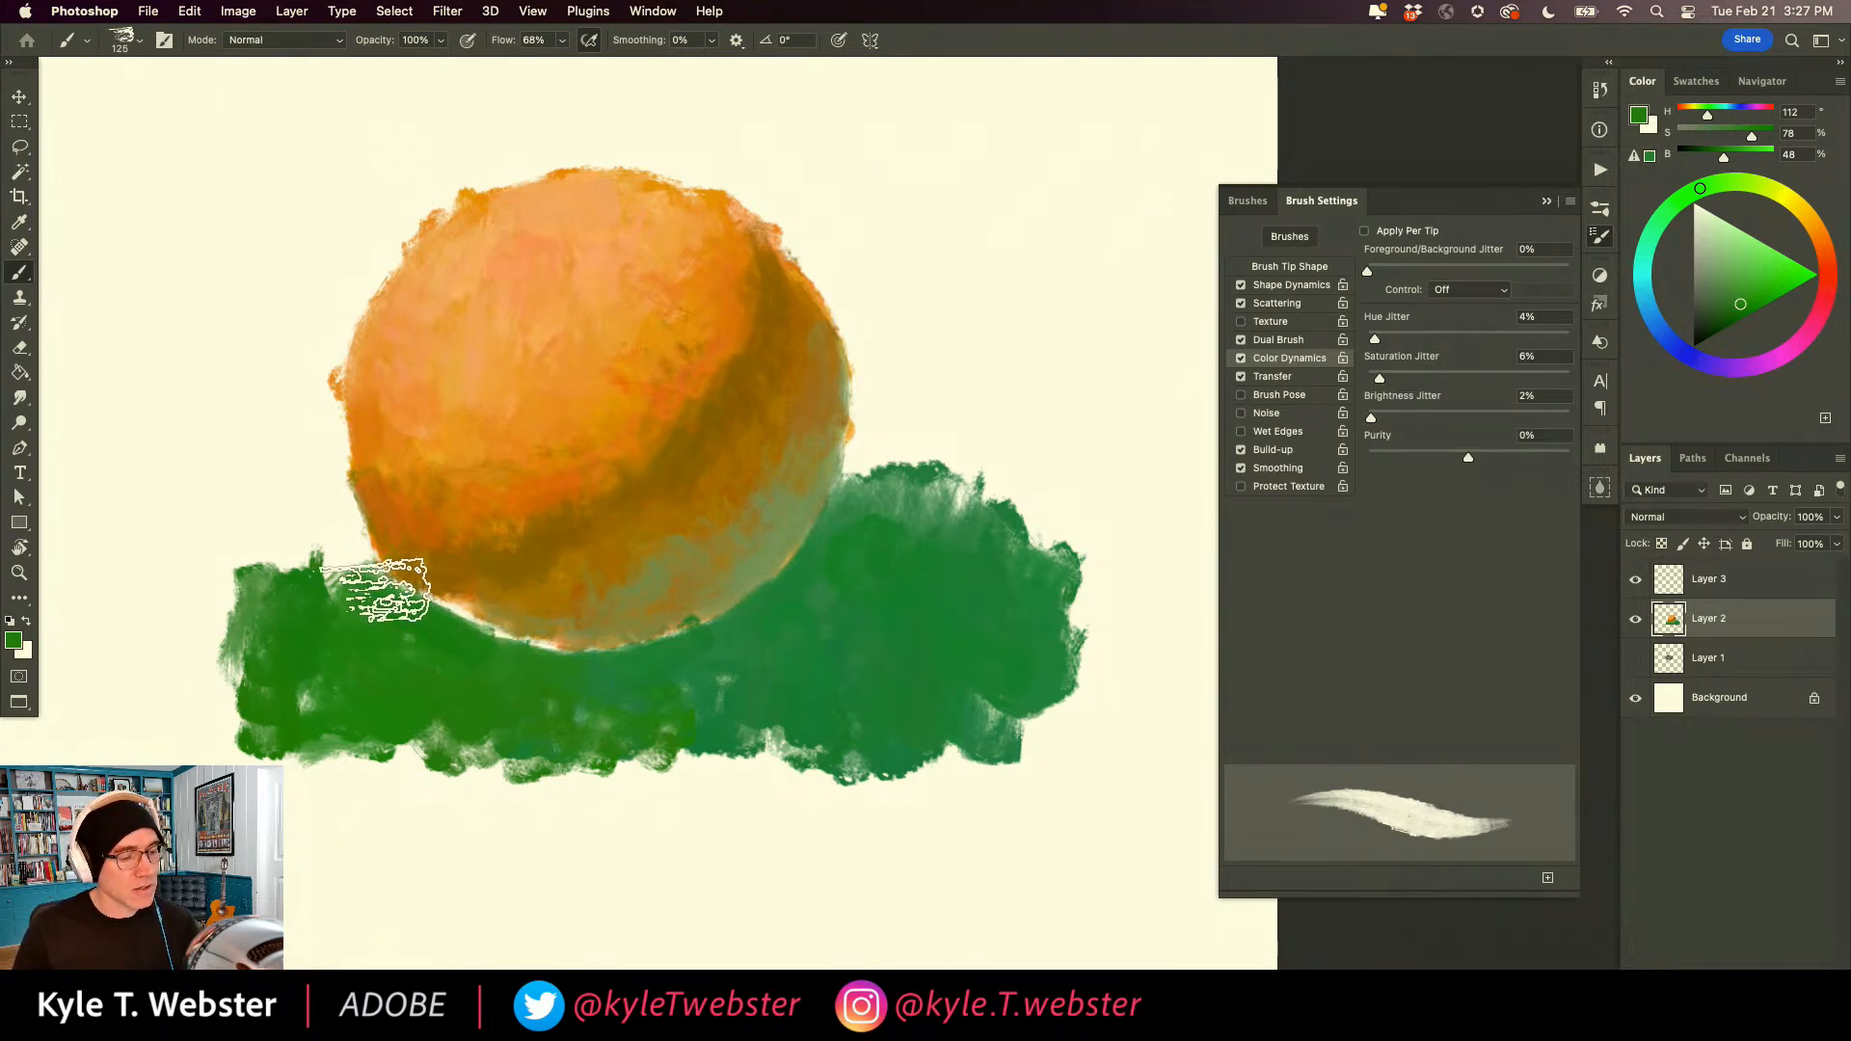
pyautogui.moveTo(371, 588); pyautogui.dragTo(240, 578)
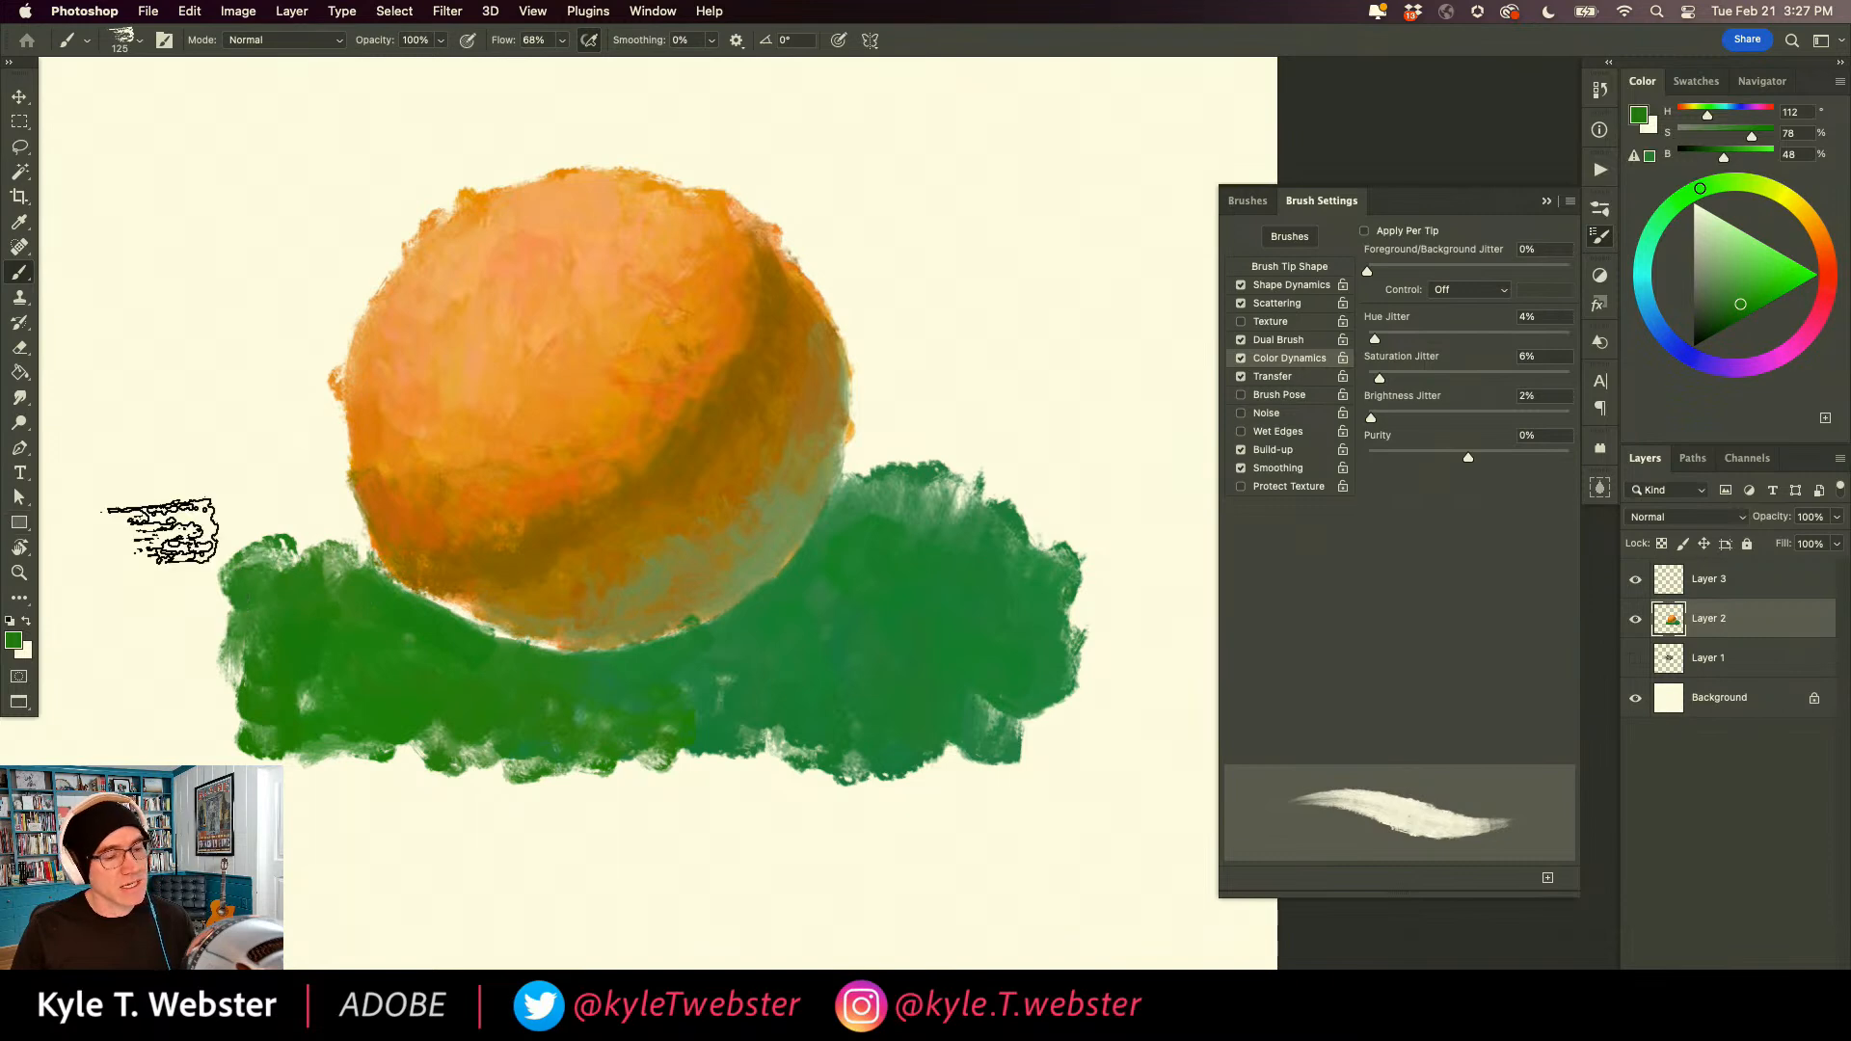
# Clean up the ball's lower edge with a sampled brown-orange (H 36, S 90, B 63) and blend sampled greens along its underside.
pyautogui.keyDown('alt'); pyautogui.click(604, 445); pyautogui.keyUp('alt')
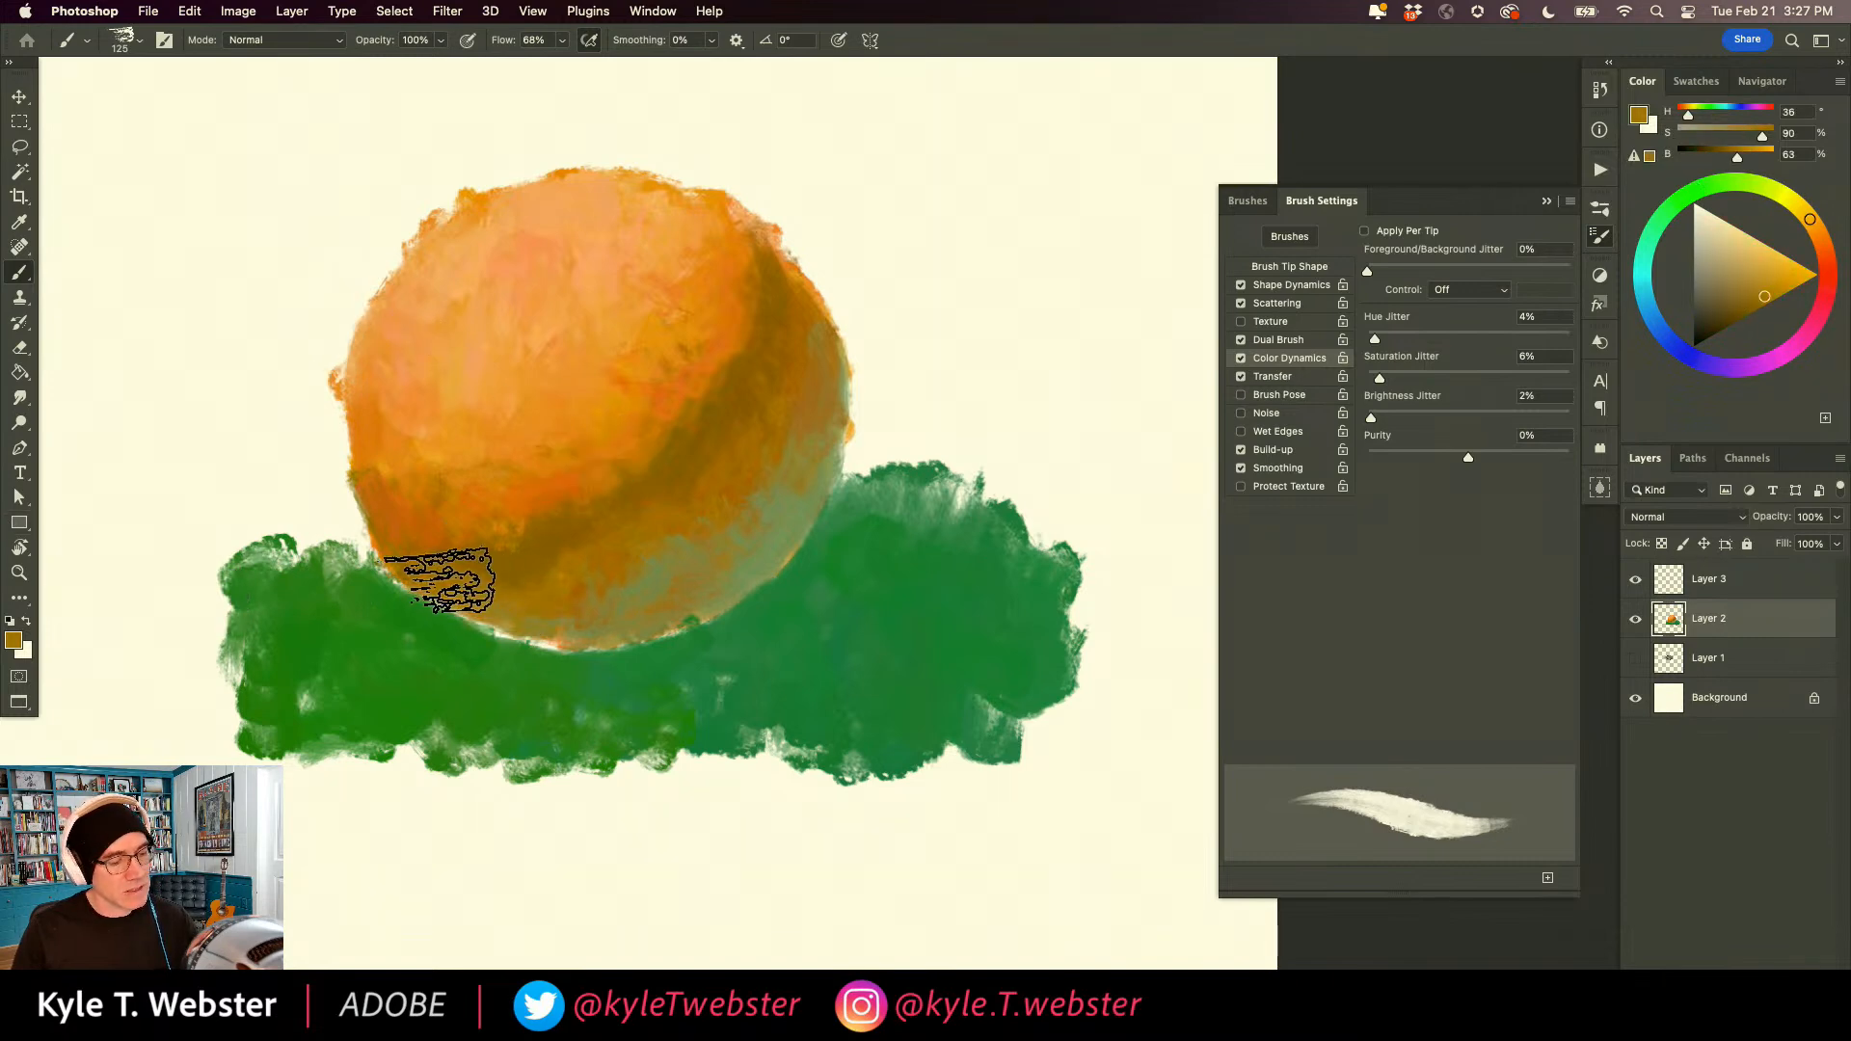
pyautogui.moveTo(410, 561)
pyautogui.mouseDown()
pyautogui.moveTo(496, 603)
pyautogui.moveTo(599, 598)
pyautogui.moveTo(620, 630)
pyautogui.mouseUp()
pyautogui.keyDown('alt'); pyautogui.click(665, 577); pyautogui.keyUp('alt')
pyautogui.keyDown('alt'); pyautogui.click(733, 635); pyautogui.keyUp('alt')
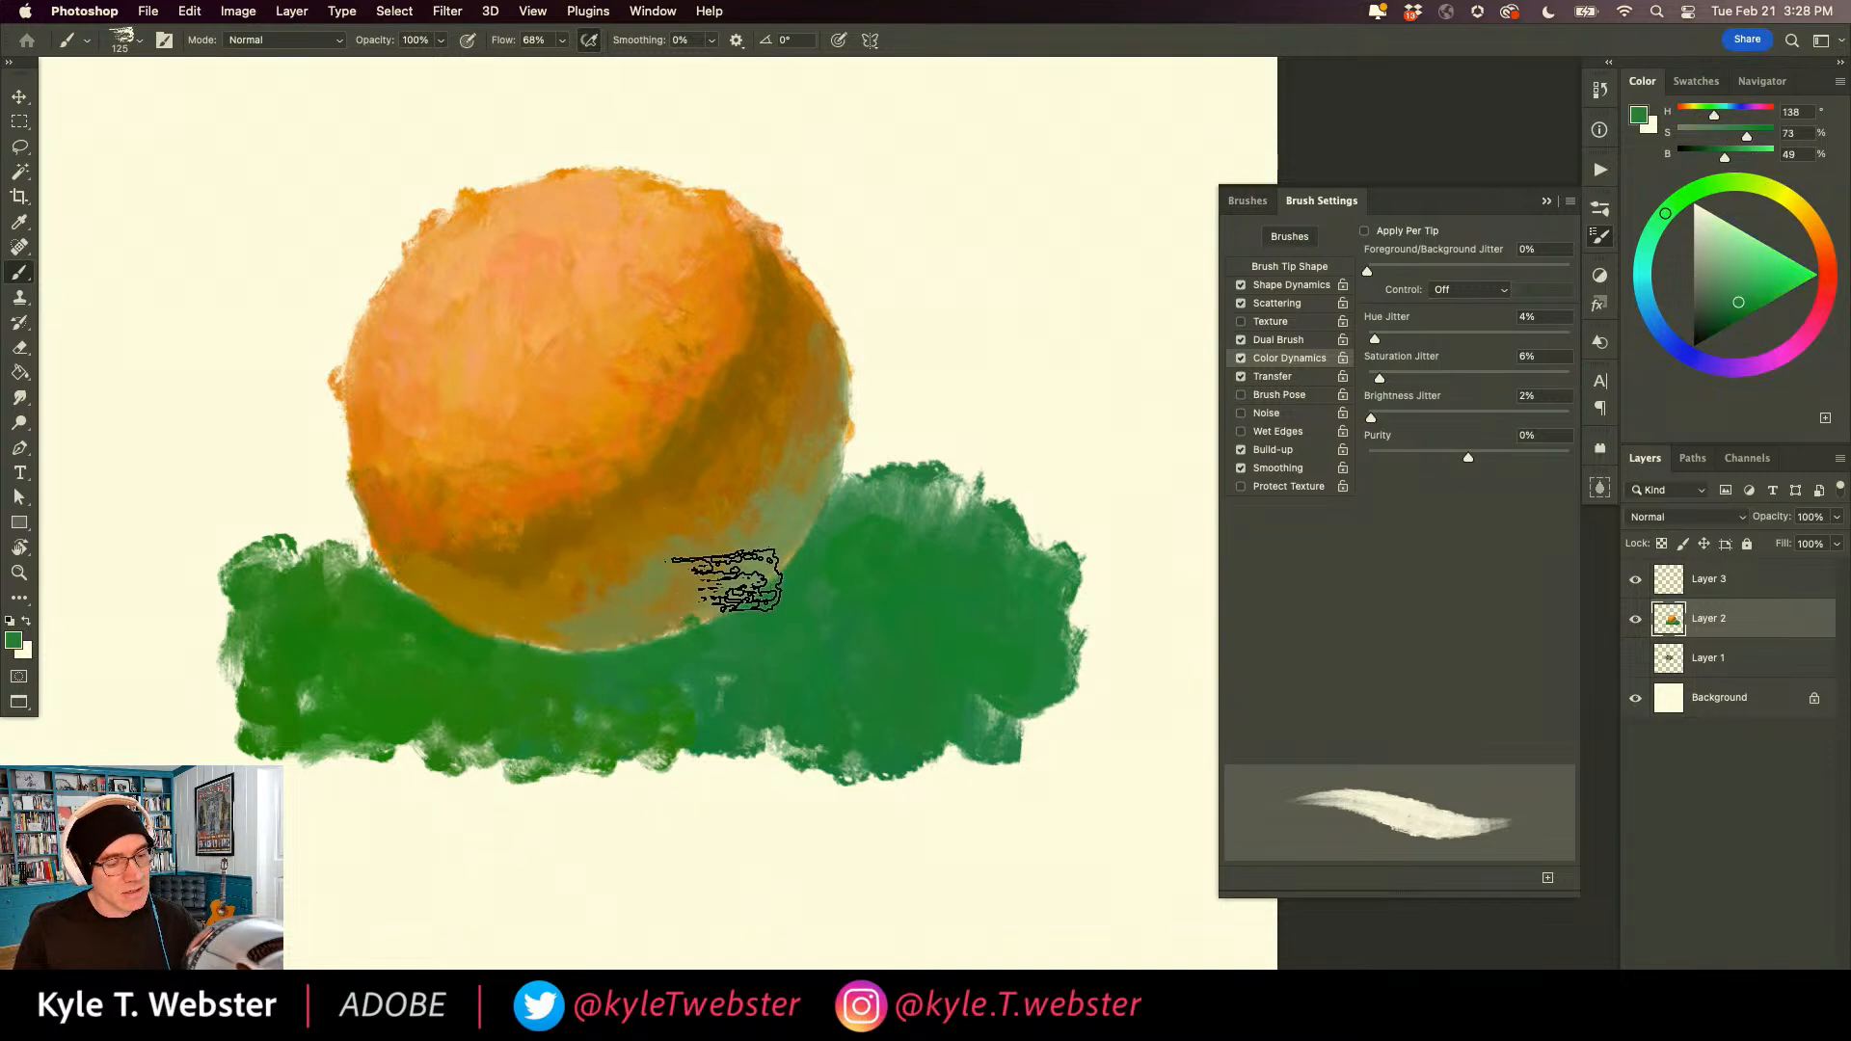
pyautogui.moveTo(716, 584)
pyautogui.mouseDown()
pyautogui.moveTo(678, 619)
pyautogui.moveTo(778, 545)
pyautogui.moveTo(649, 620)
pyautogui.moveTo(668, 612)
pyautogui.moveTo(566, 627)
pyautogui.moveTo(617, 636)
pyautogui.mouseUp()
pyautogui.moveTo(436, 617); pyautogui.dragTo(538, 636)
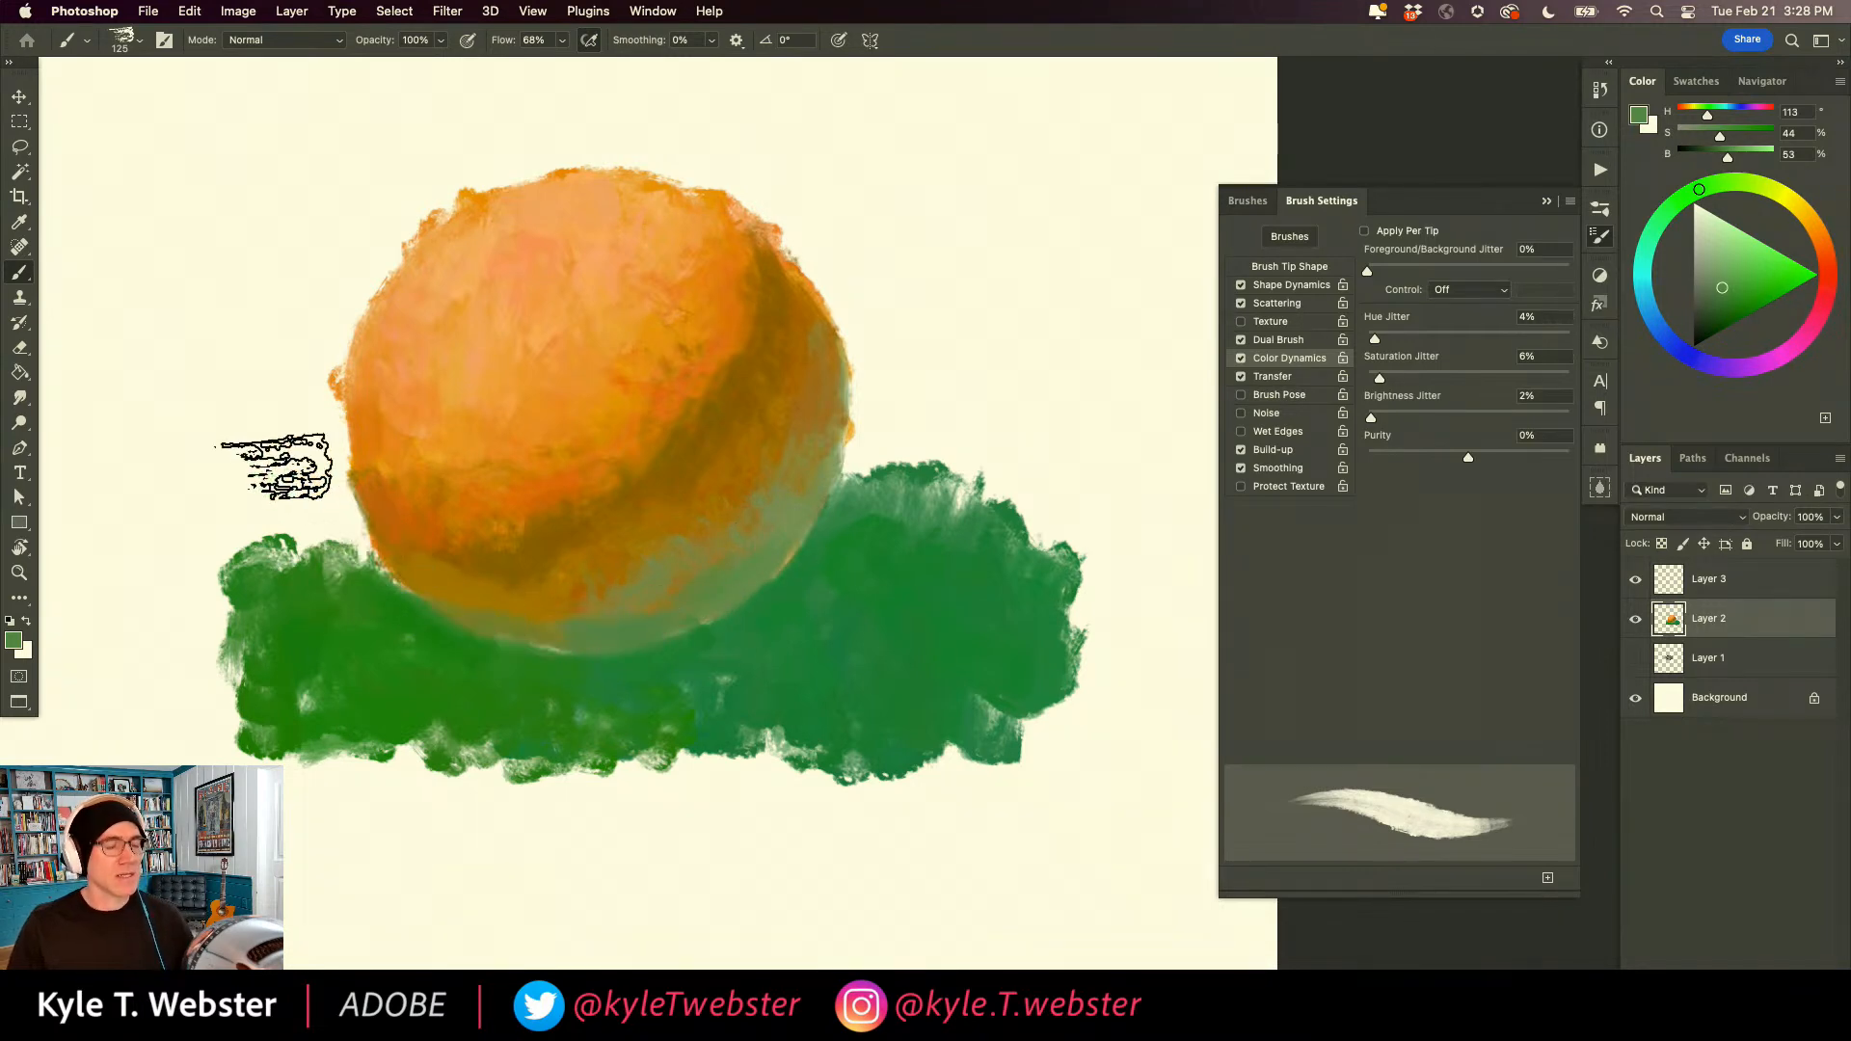
# Paint a dark green cast shadow (H 119, S 80, B 15) under and right of the ball, softening its edge with H 131, S 83, B 27.
pyautogui.keyDown('alt'); pyautogui.click(805, 532); pyautogui.keyUp('alt')
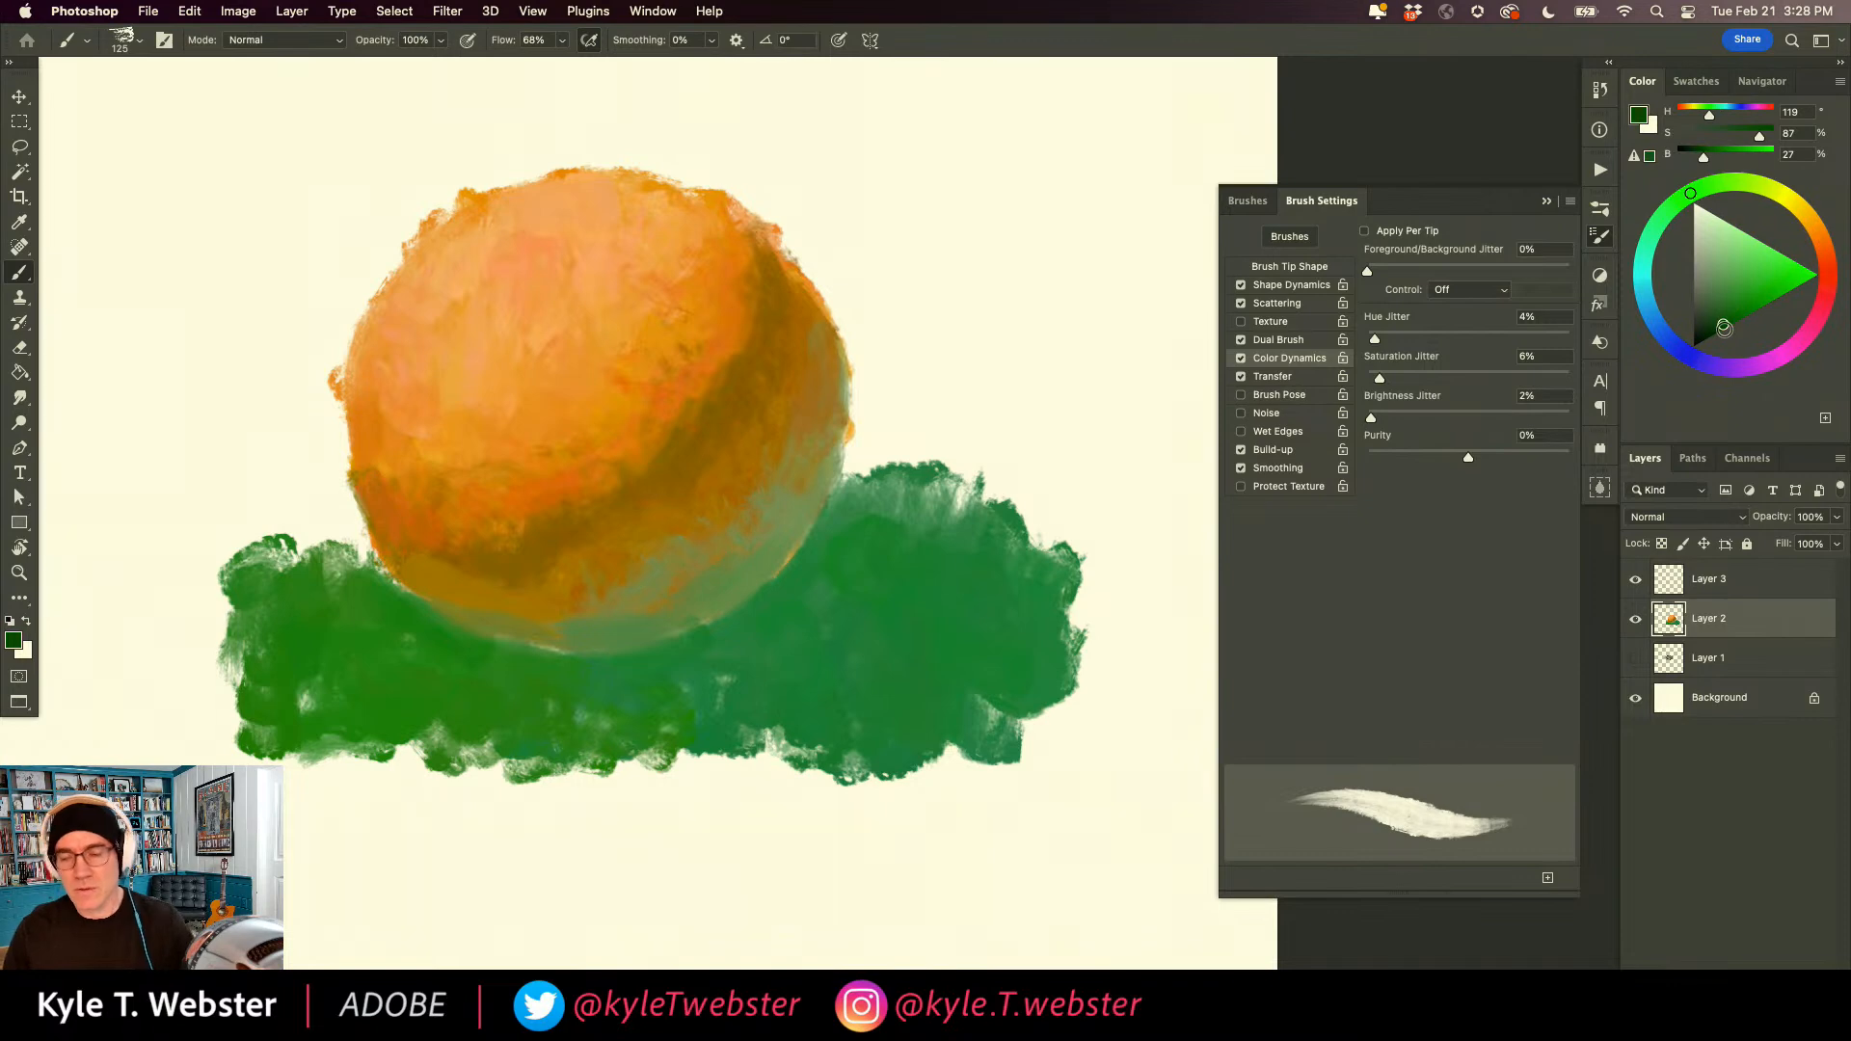
pyautogui.press('[')
pyautogui.press('[')
pyautogui.press('[')
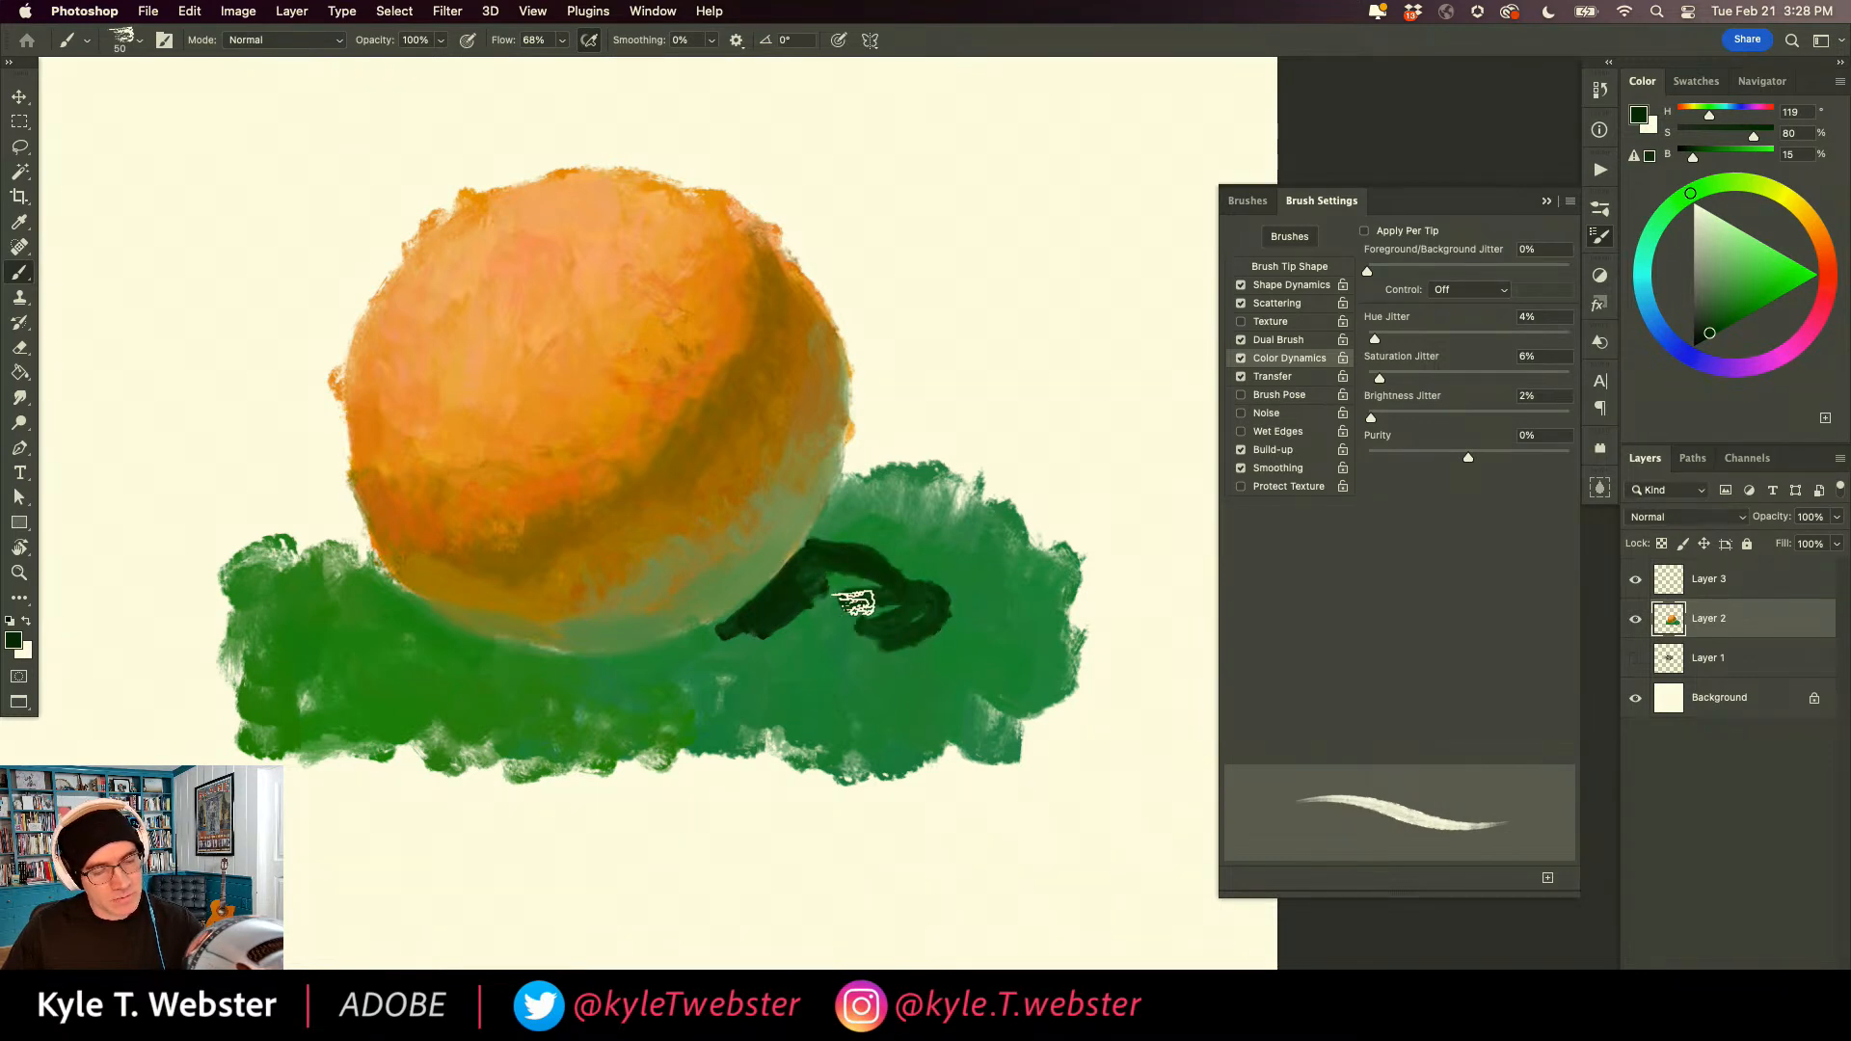
pyautogui.press(']')
pyautogui.press(']')
pyautogui.moveTo(877, 617); pyautogui.dragTo(810, 614)
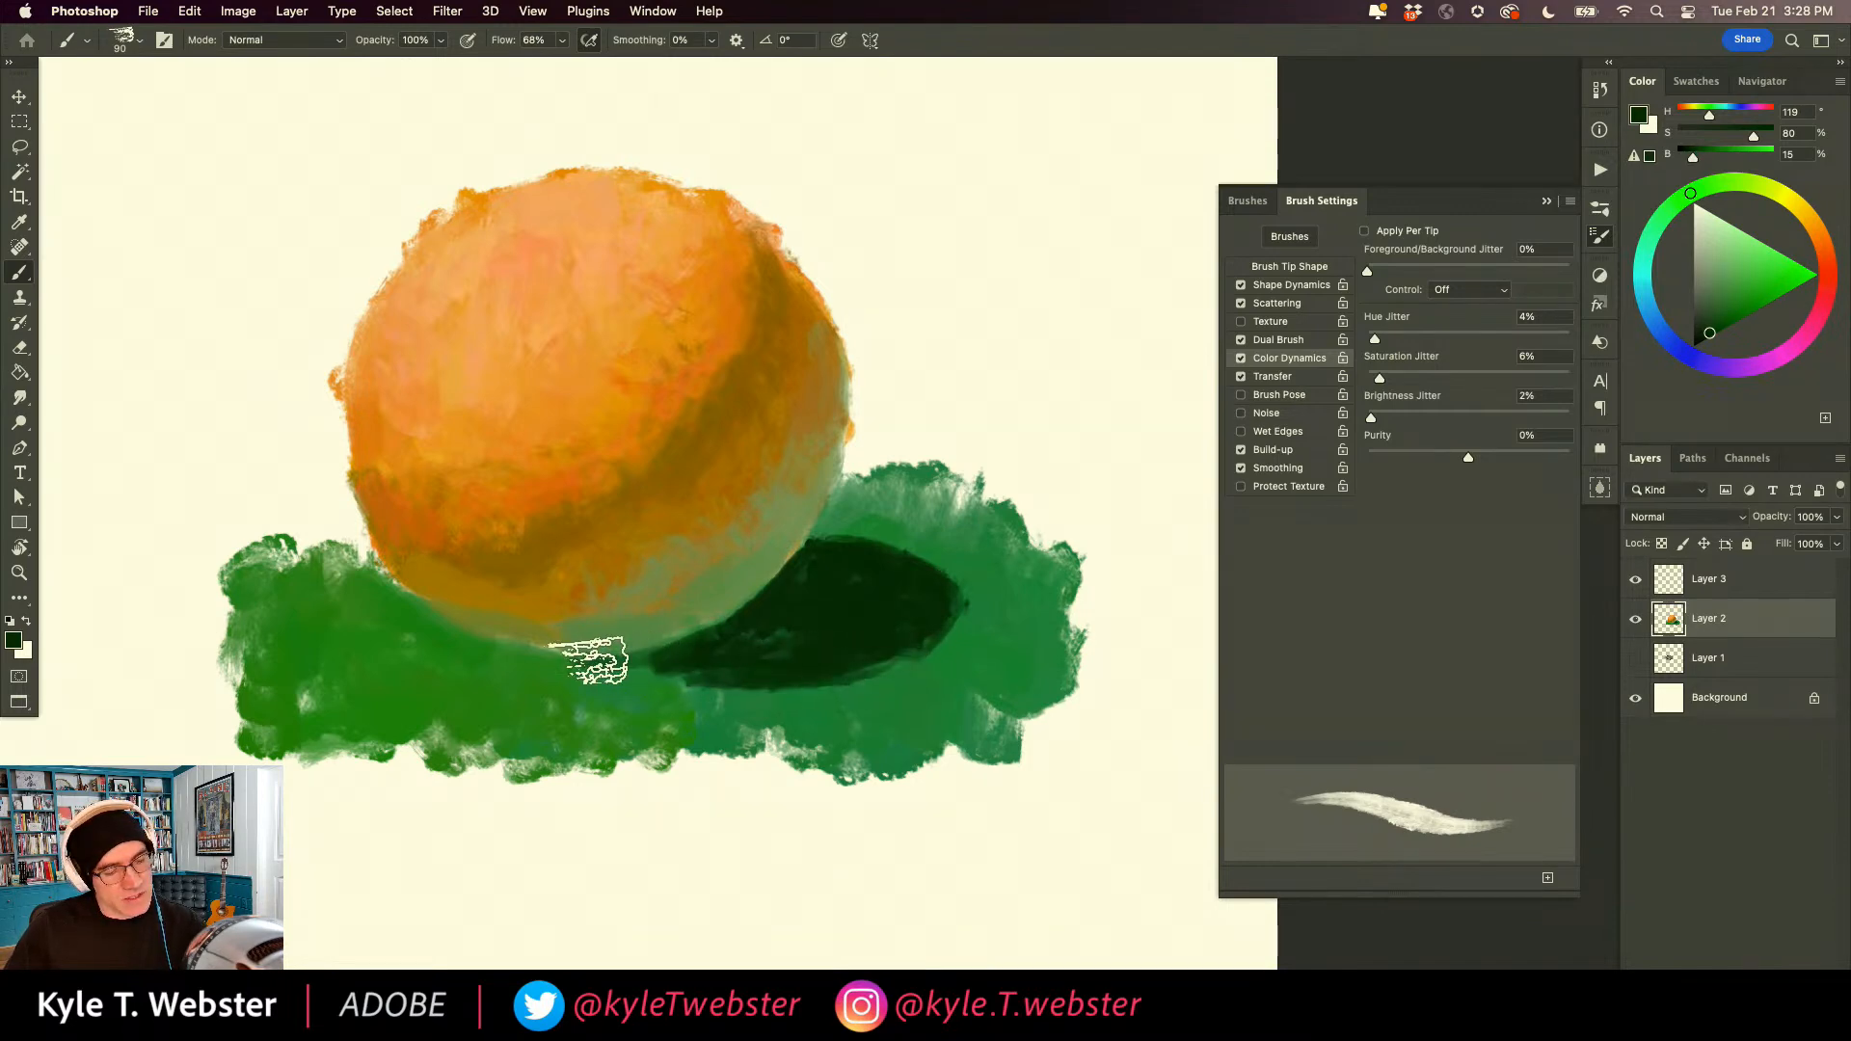
pyautogui.moveTo(597, 657); pyautogui.dragTo(487, 658)
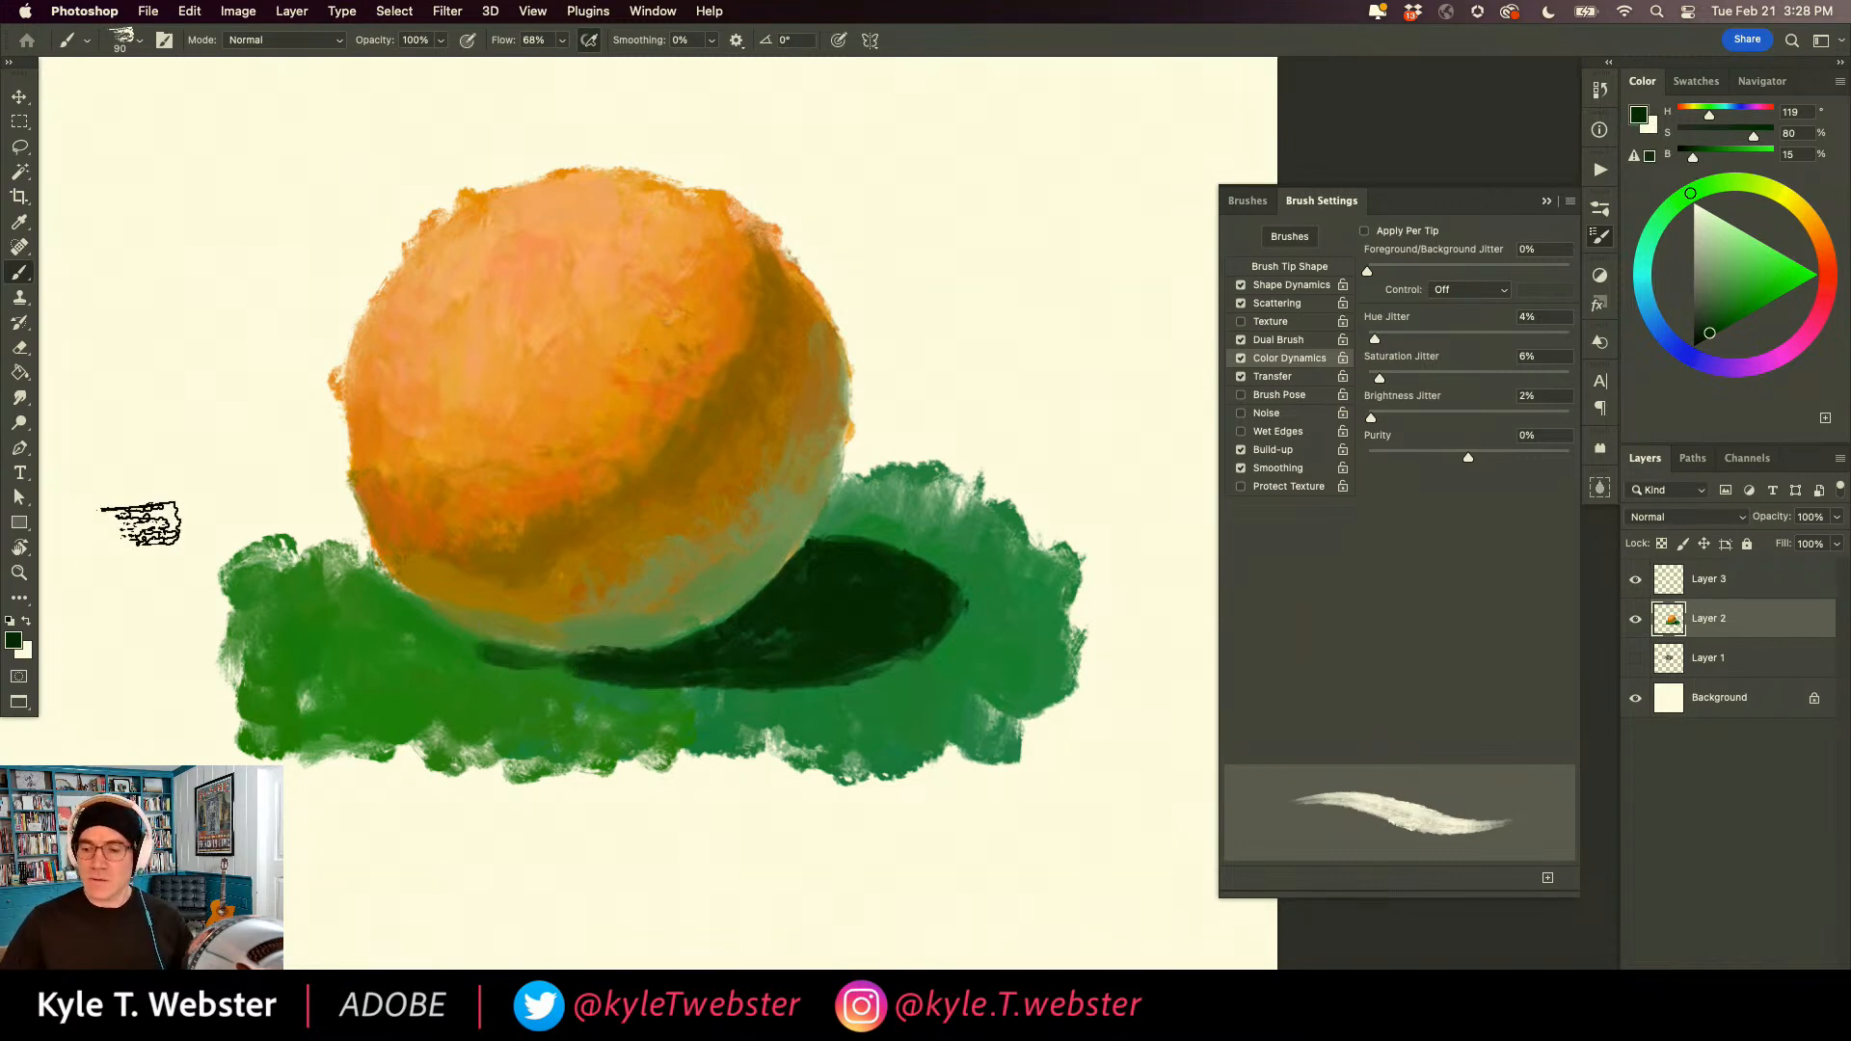
pyautogui.keyDown('alt'); pyautogui.click(934, 587); pyautogui.keyUp('alt')
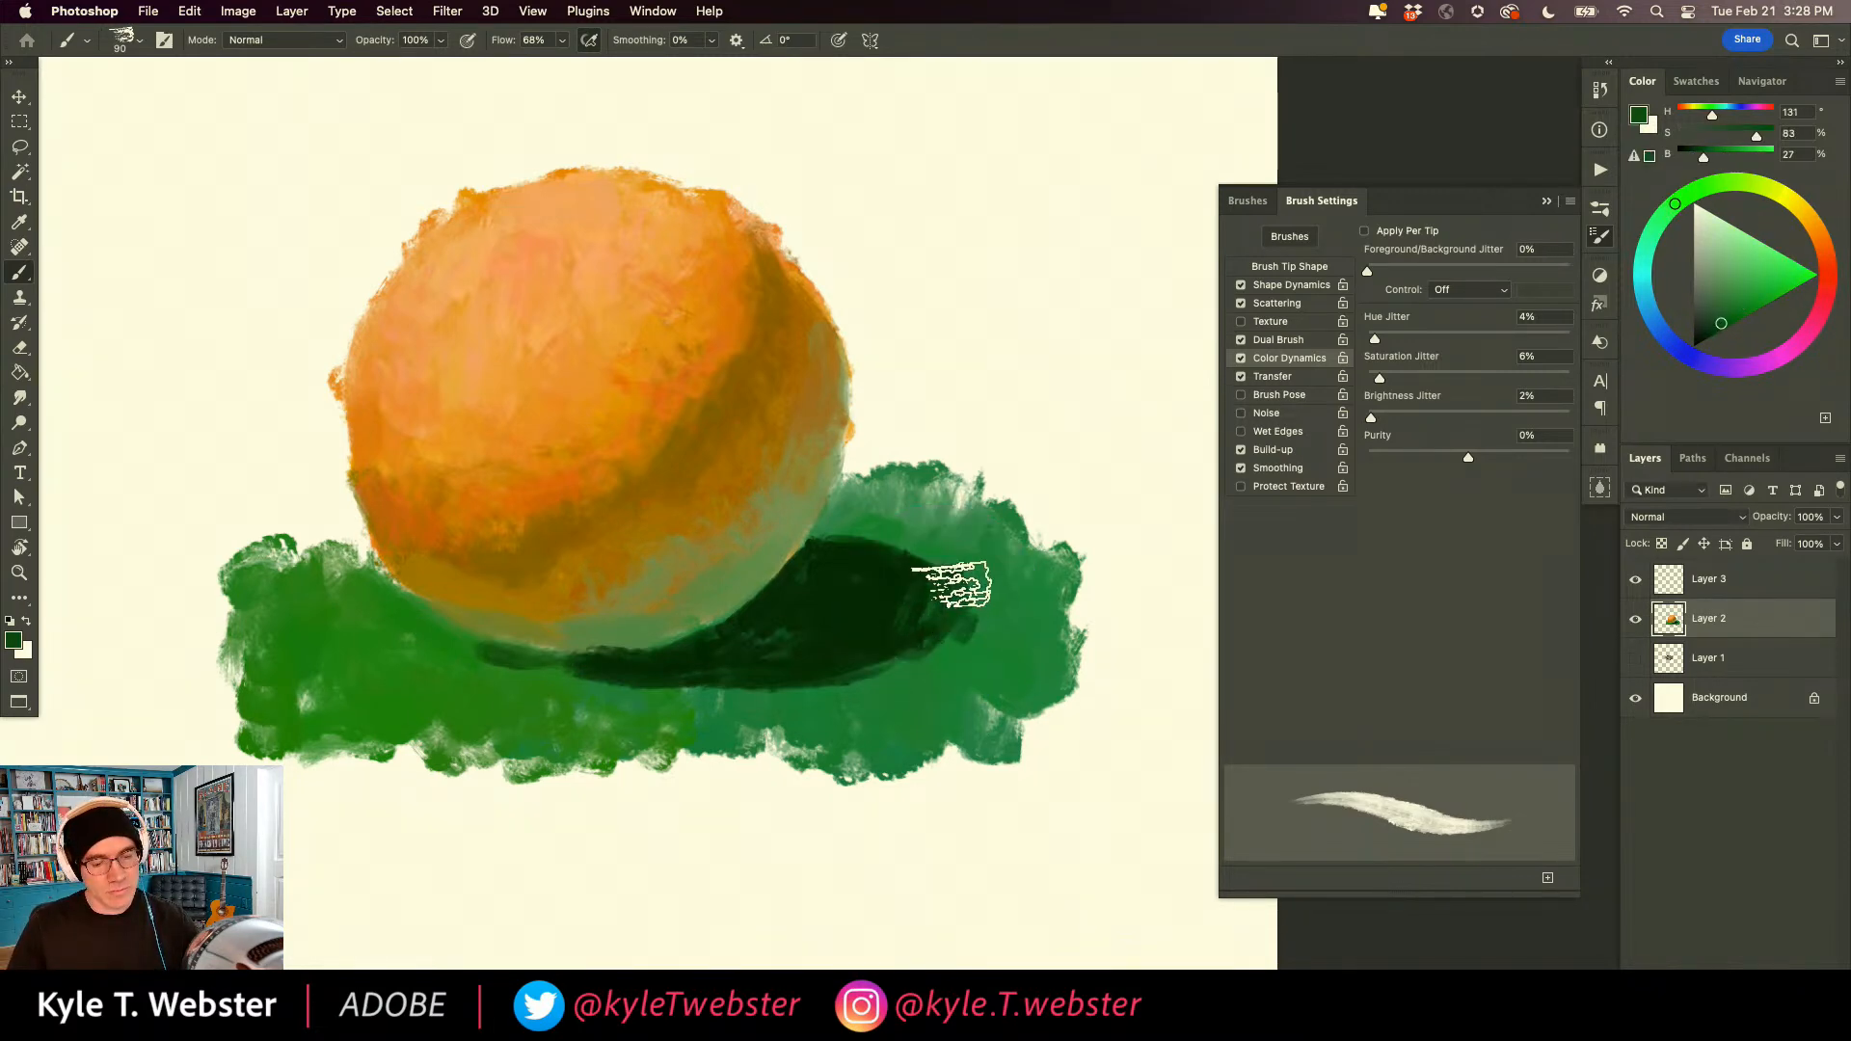
pyautogui.moveTo(844, 538)
pyautogui.mouseDown()
pyautogui.moveTo(947, 641)
pyautogui.moveTo(872, 680)
pyautogui.mouseUp()
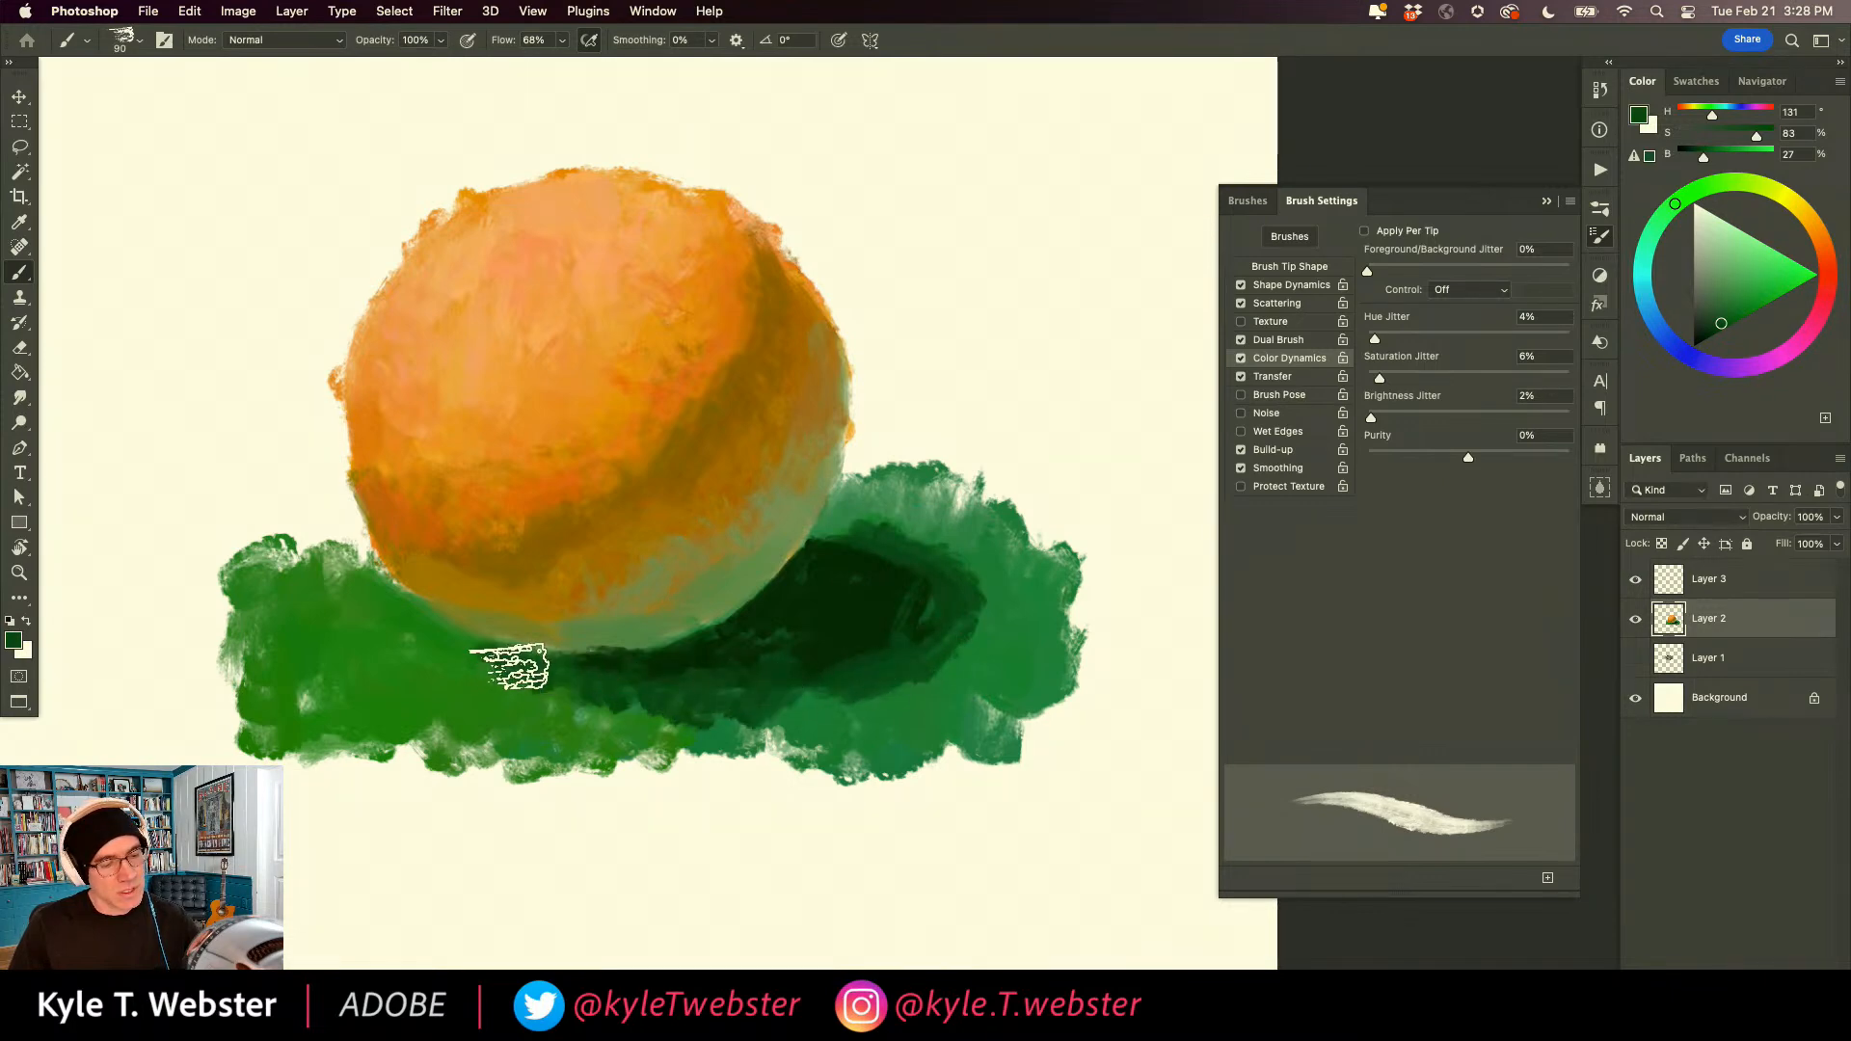
# Work dark brown (H 42, S 78, B 29) into the cast shadow's centre and blend its outer edges with greens sampled from the painting.
pyautogui.keyDown('alt'); pyautogui.click(768, 620); pyautogui.keyUp('alt')
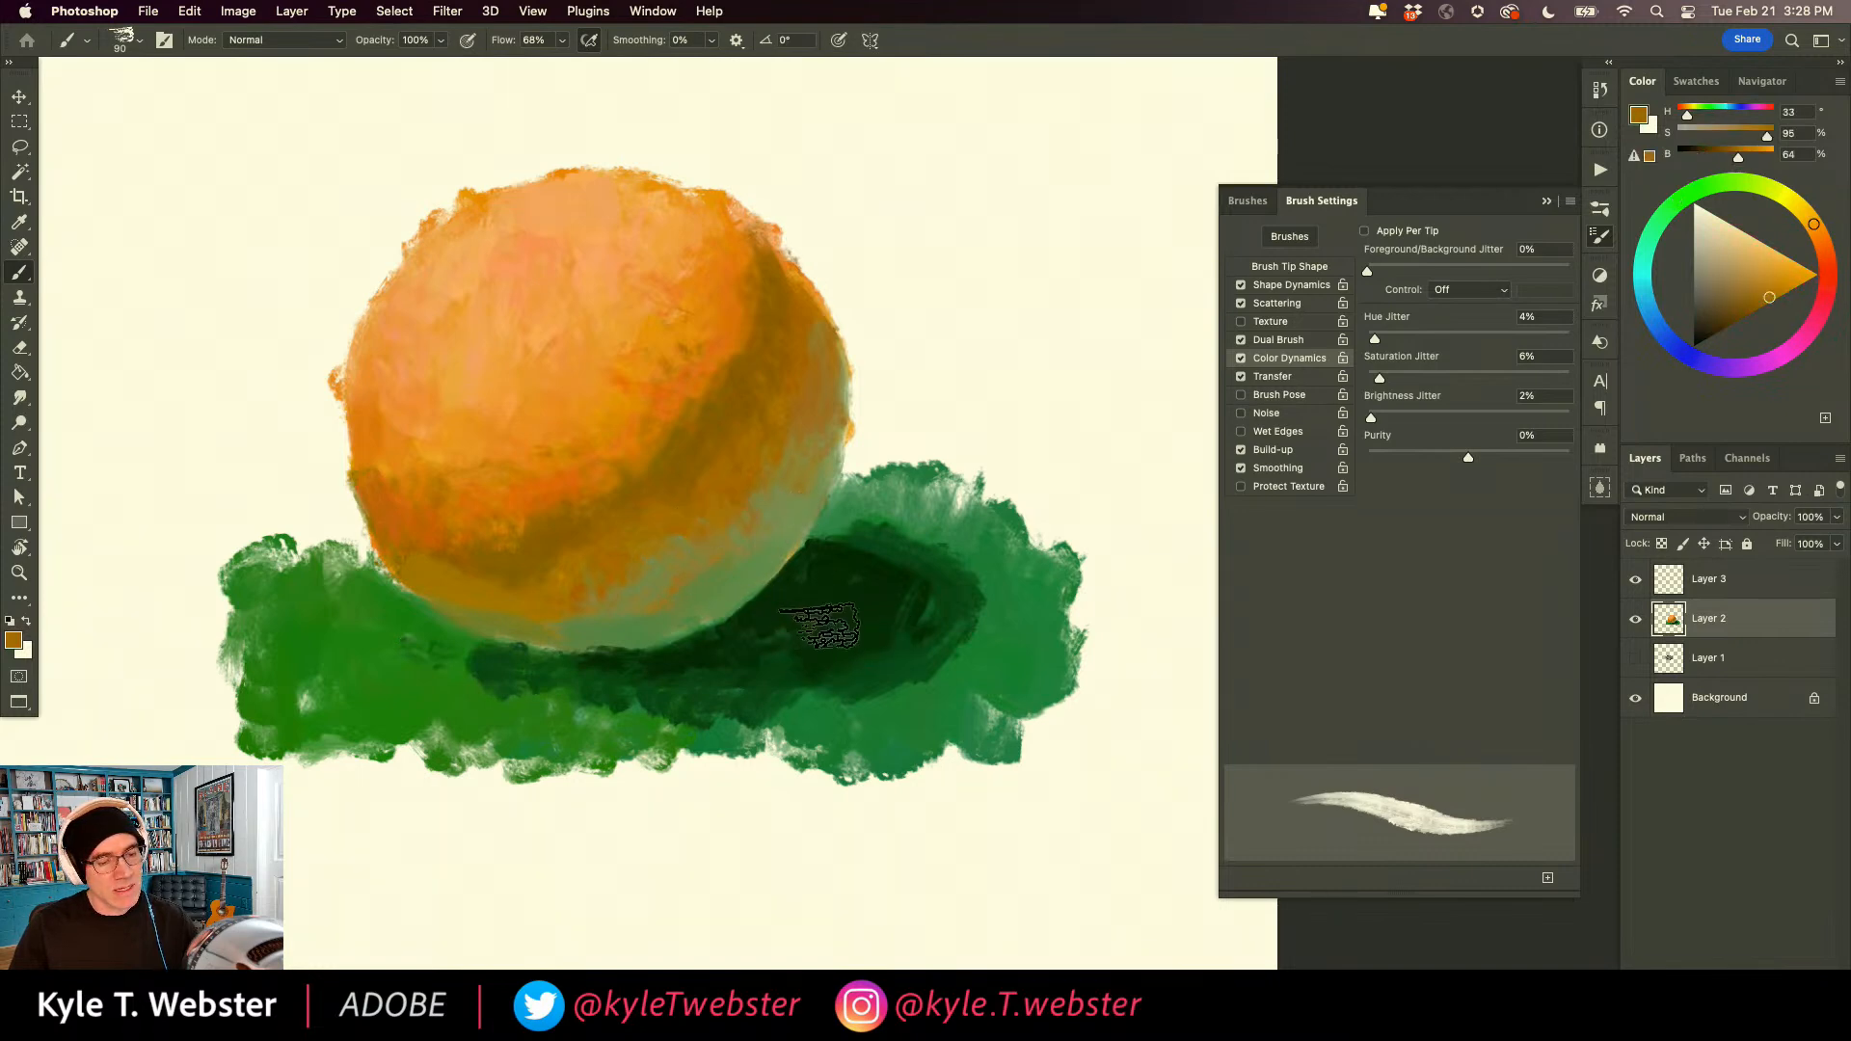
pyautogui.keyDown('alt'); pyautogui.click(848, 617); pyautogui.keyUp('alt')
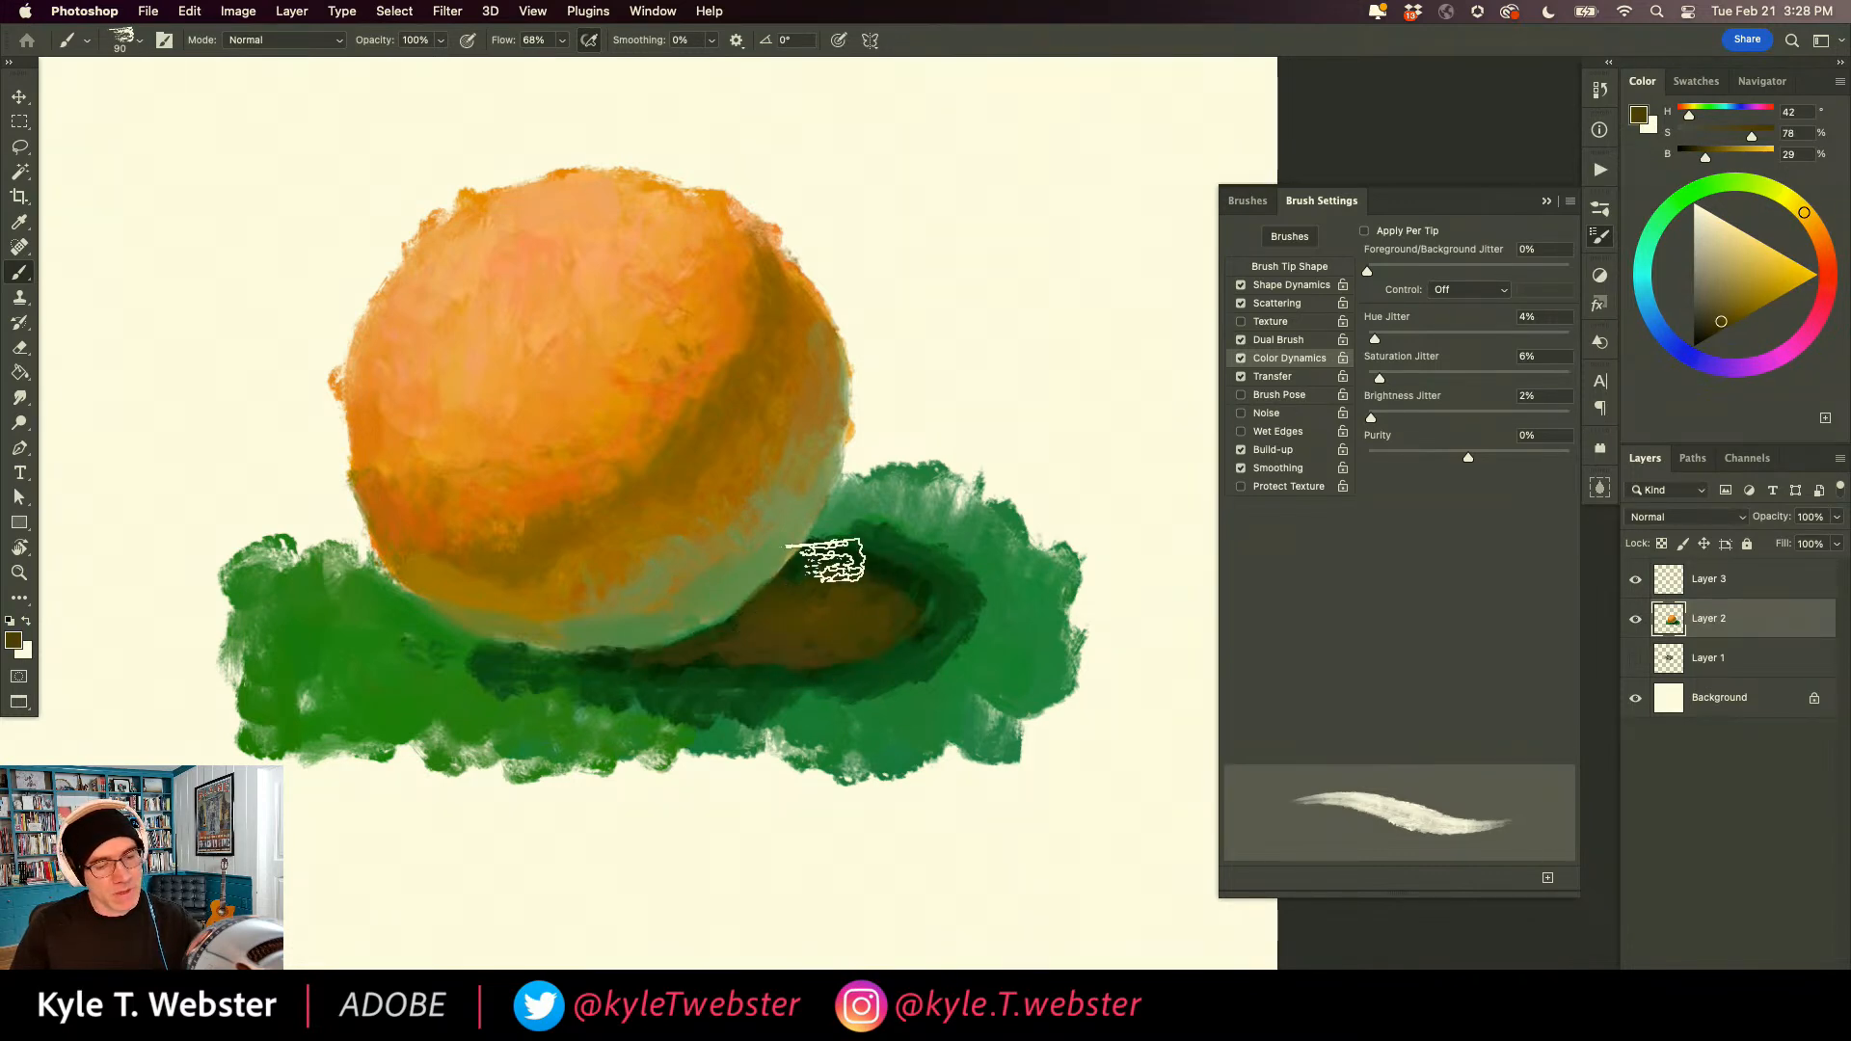
pyautogui.keyDown('alt'); pyautogui.click(874, 553); pyautogui.keyUp('alt')
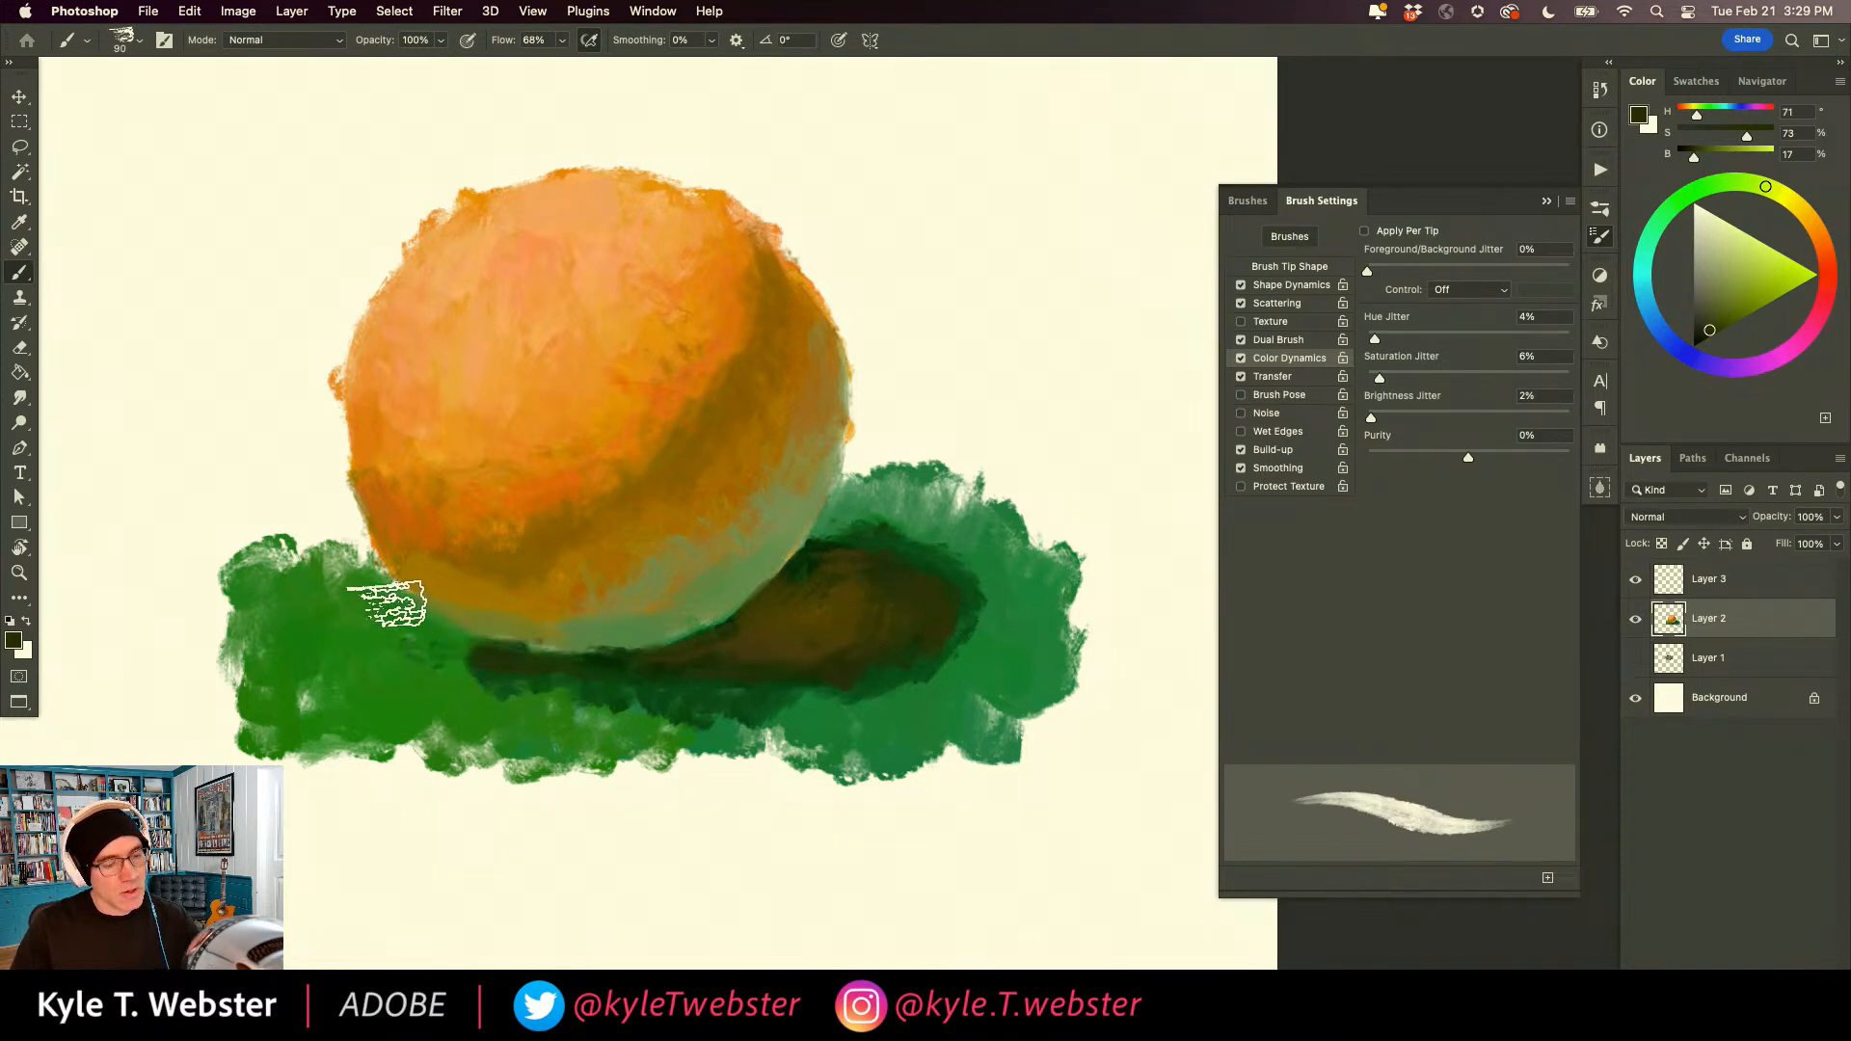
pyautogui.keyDown('alt'); pyautogui.click(615, 692); pyautogui.keyUp('alt')
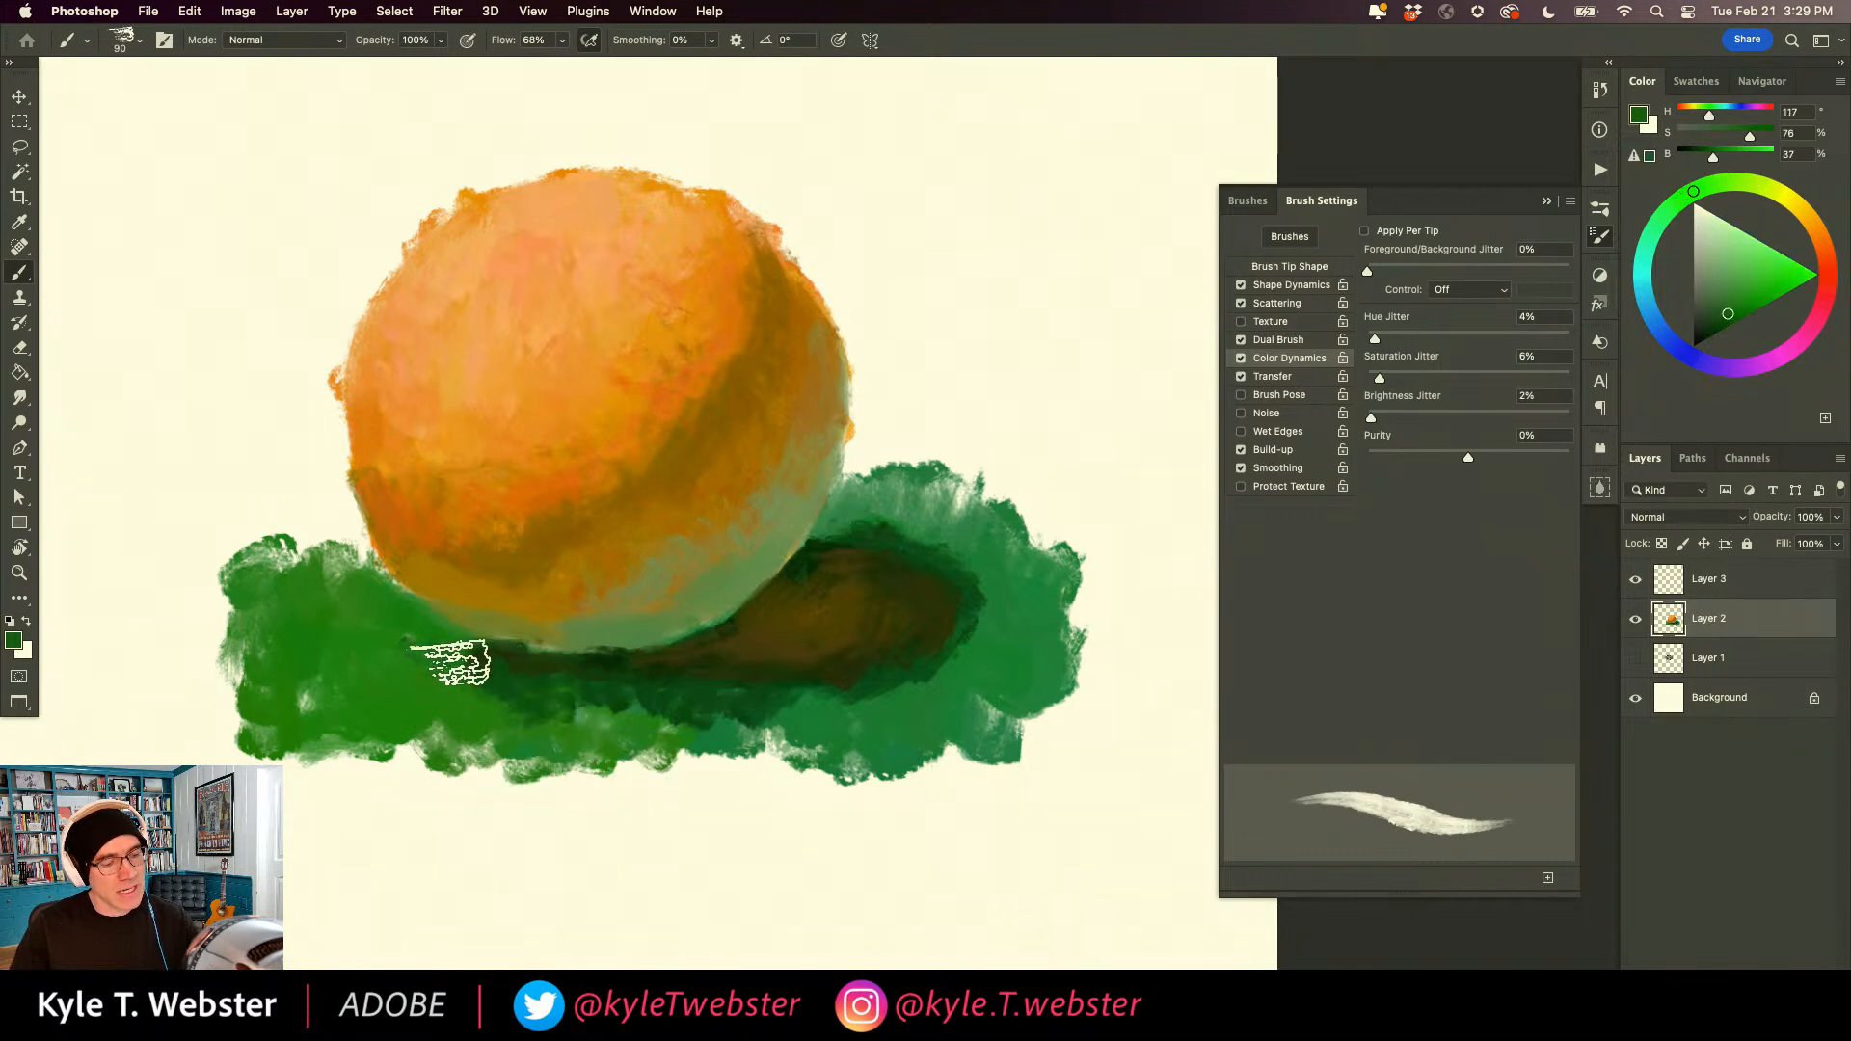
pyautogui.moveTo(532, 670); pyautogui.dragTo(661, 706)
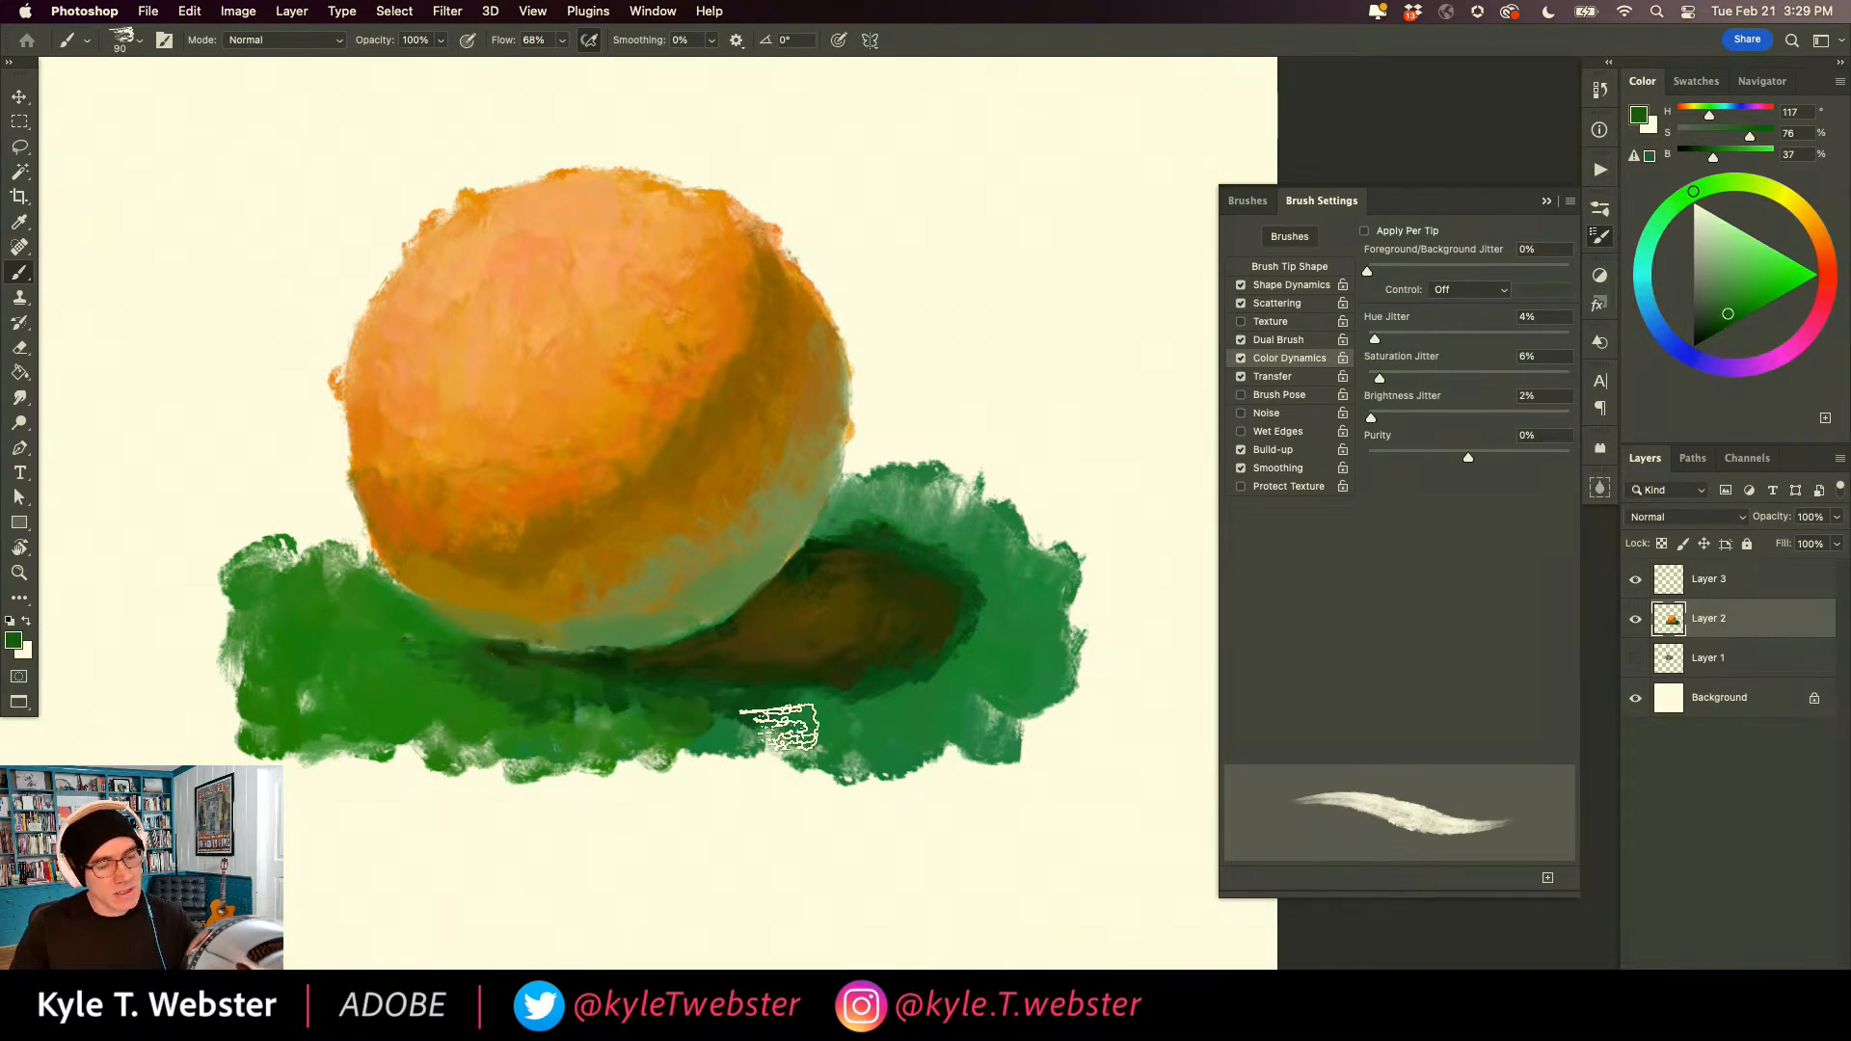
pyautogui.keyDown('alt'); pyautogui.click(969, 664); pyautogui.keyUp('alt')
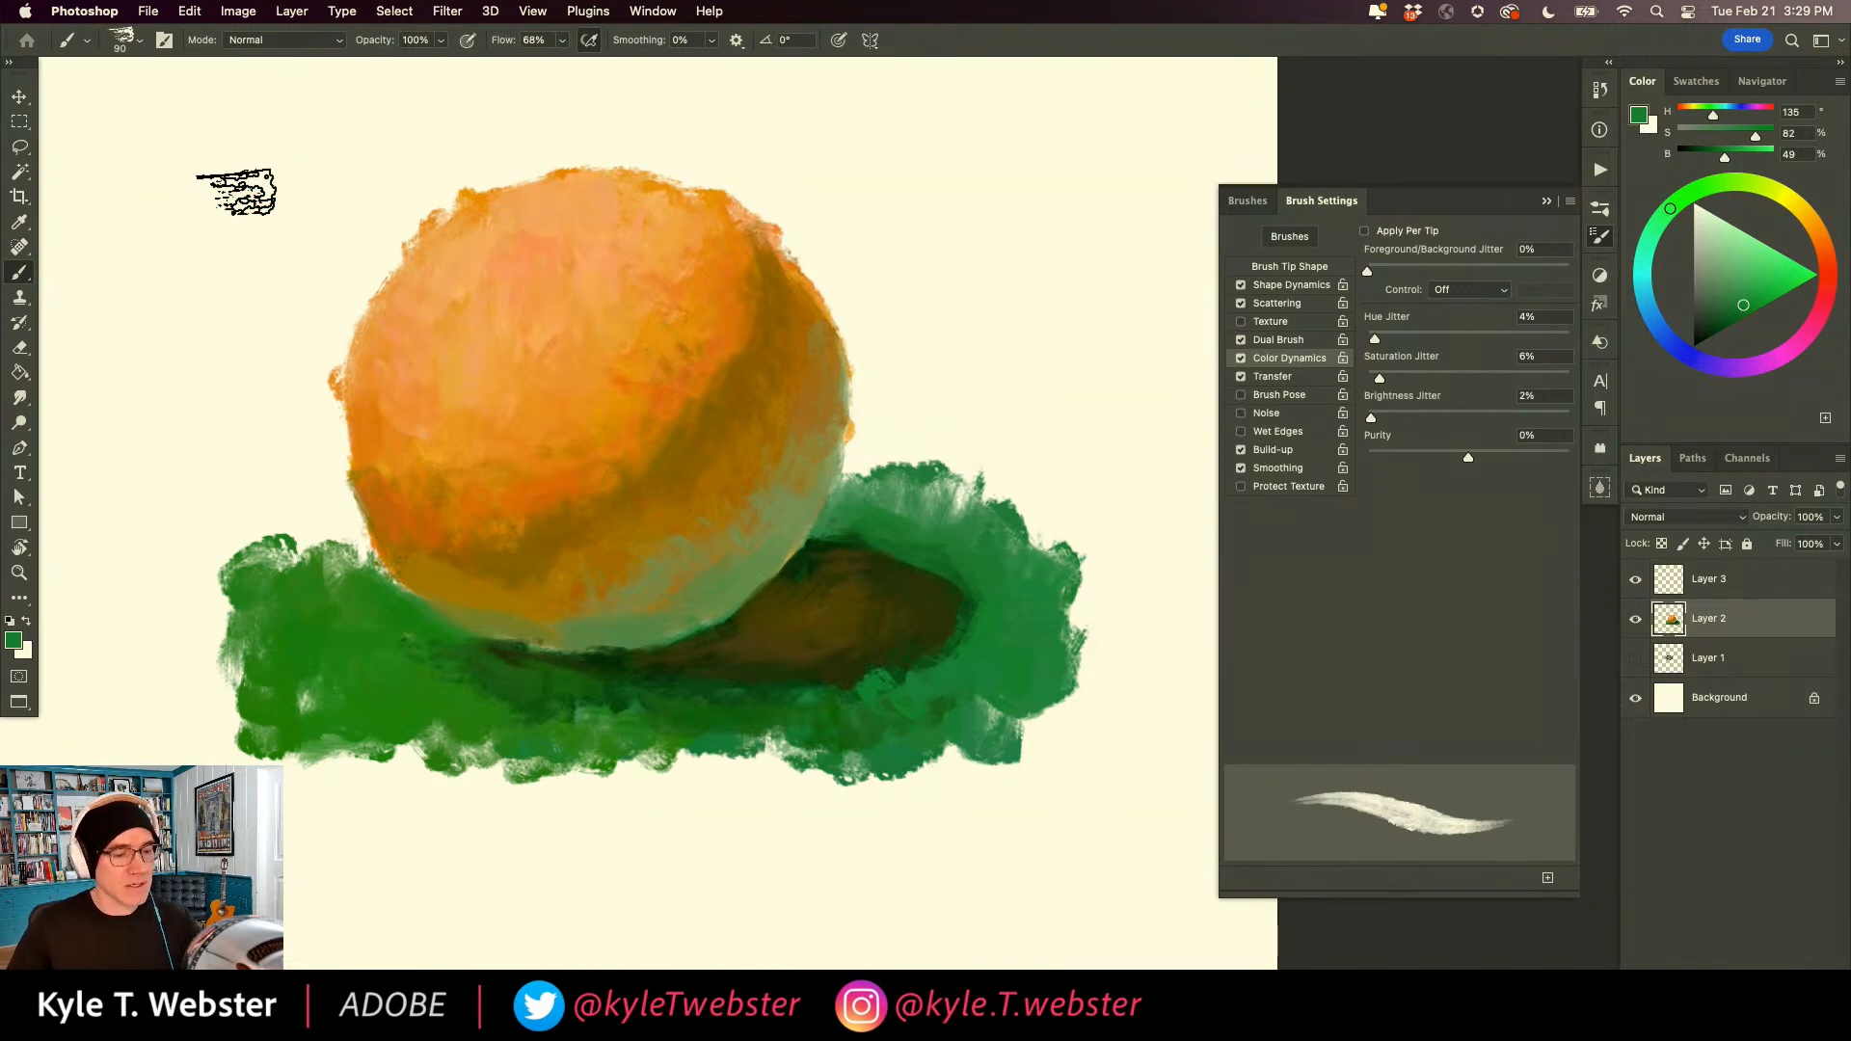
# Paint a pale peach highlight (H 24, S 21, B 99) on the ball's upper left.
pyautogui.moveTo(375, 508); pyautogui.dragTo(439, 525)
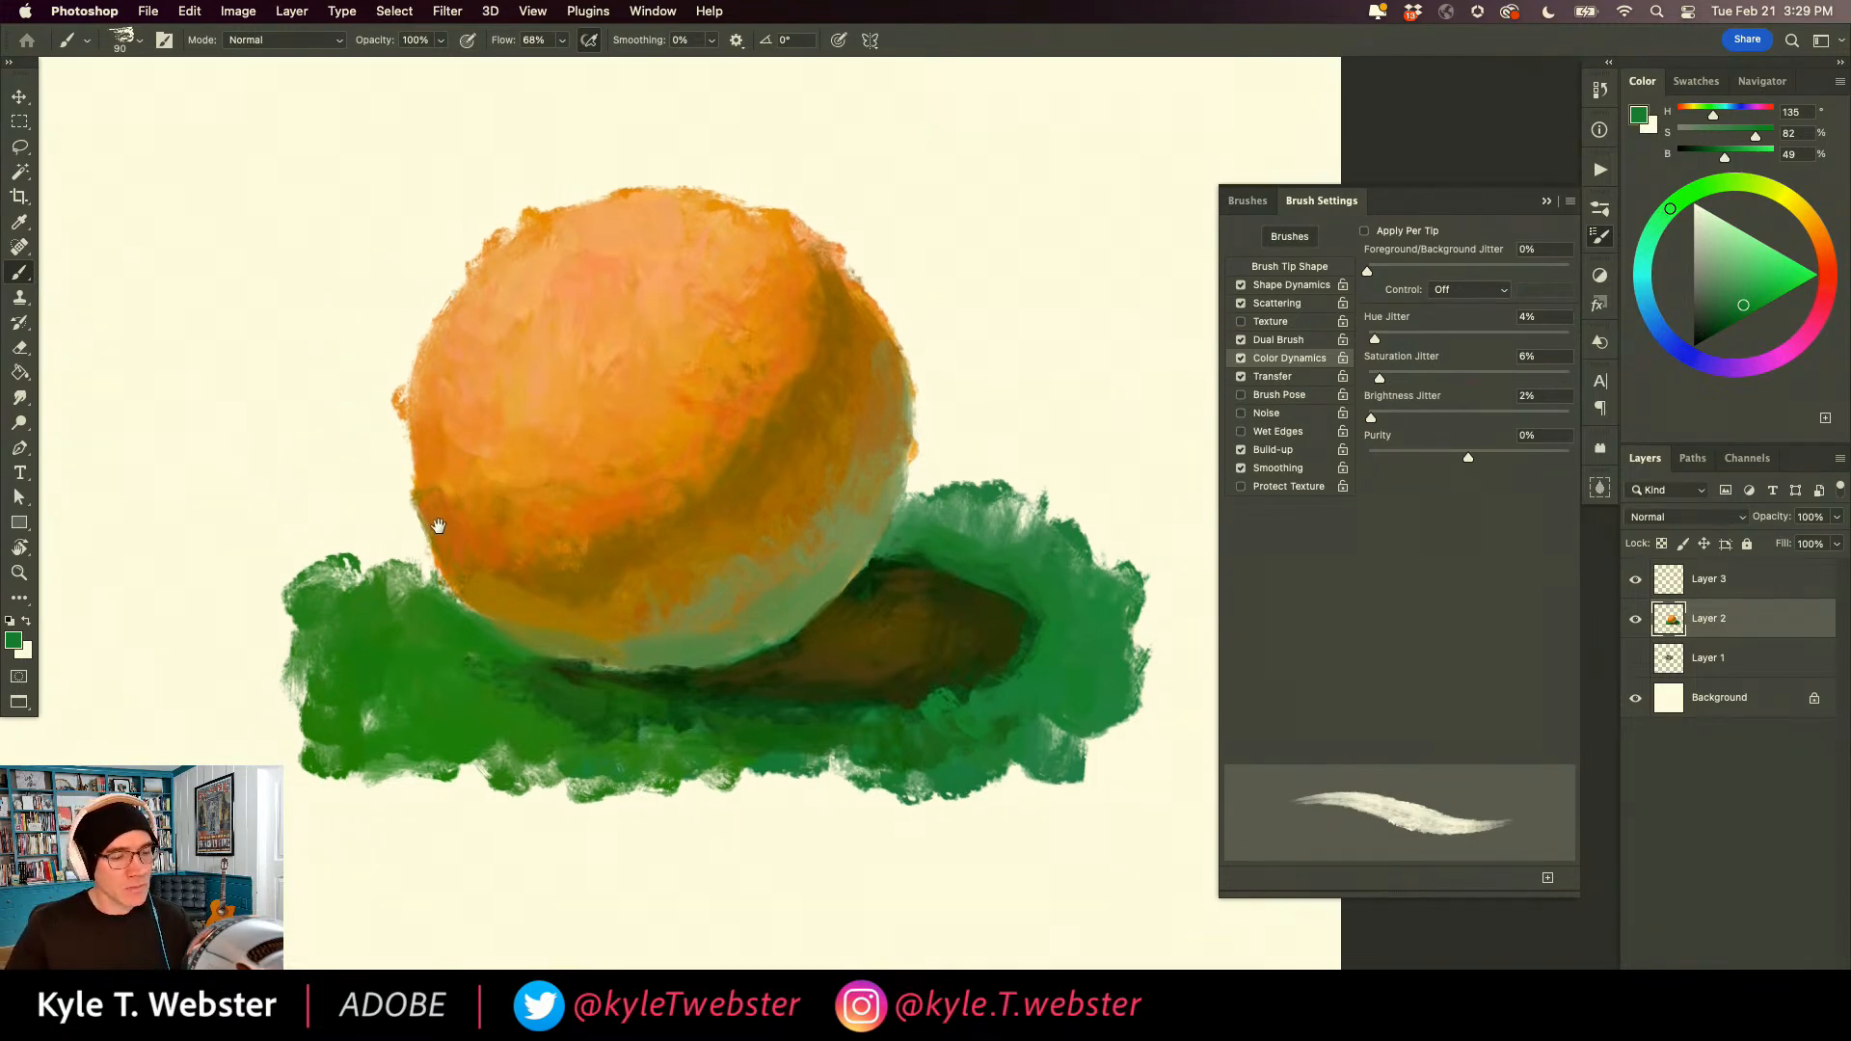
pyautogui.keyDown('alt'); pyautogui.click(645, 268); pyautogui.keyUp('alt')
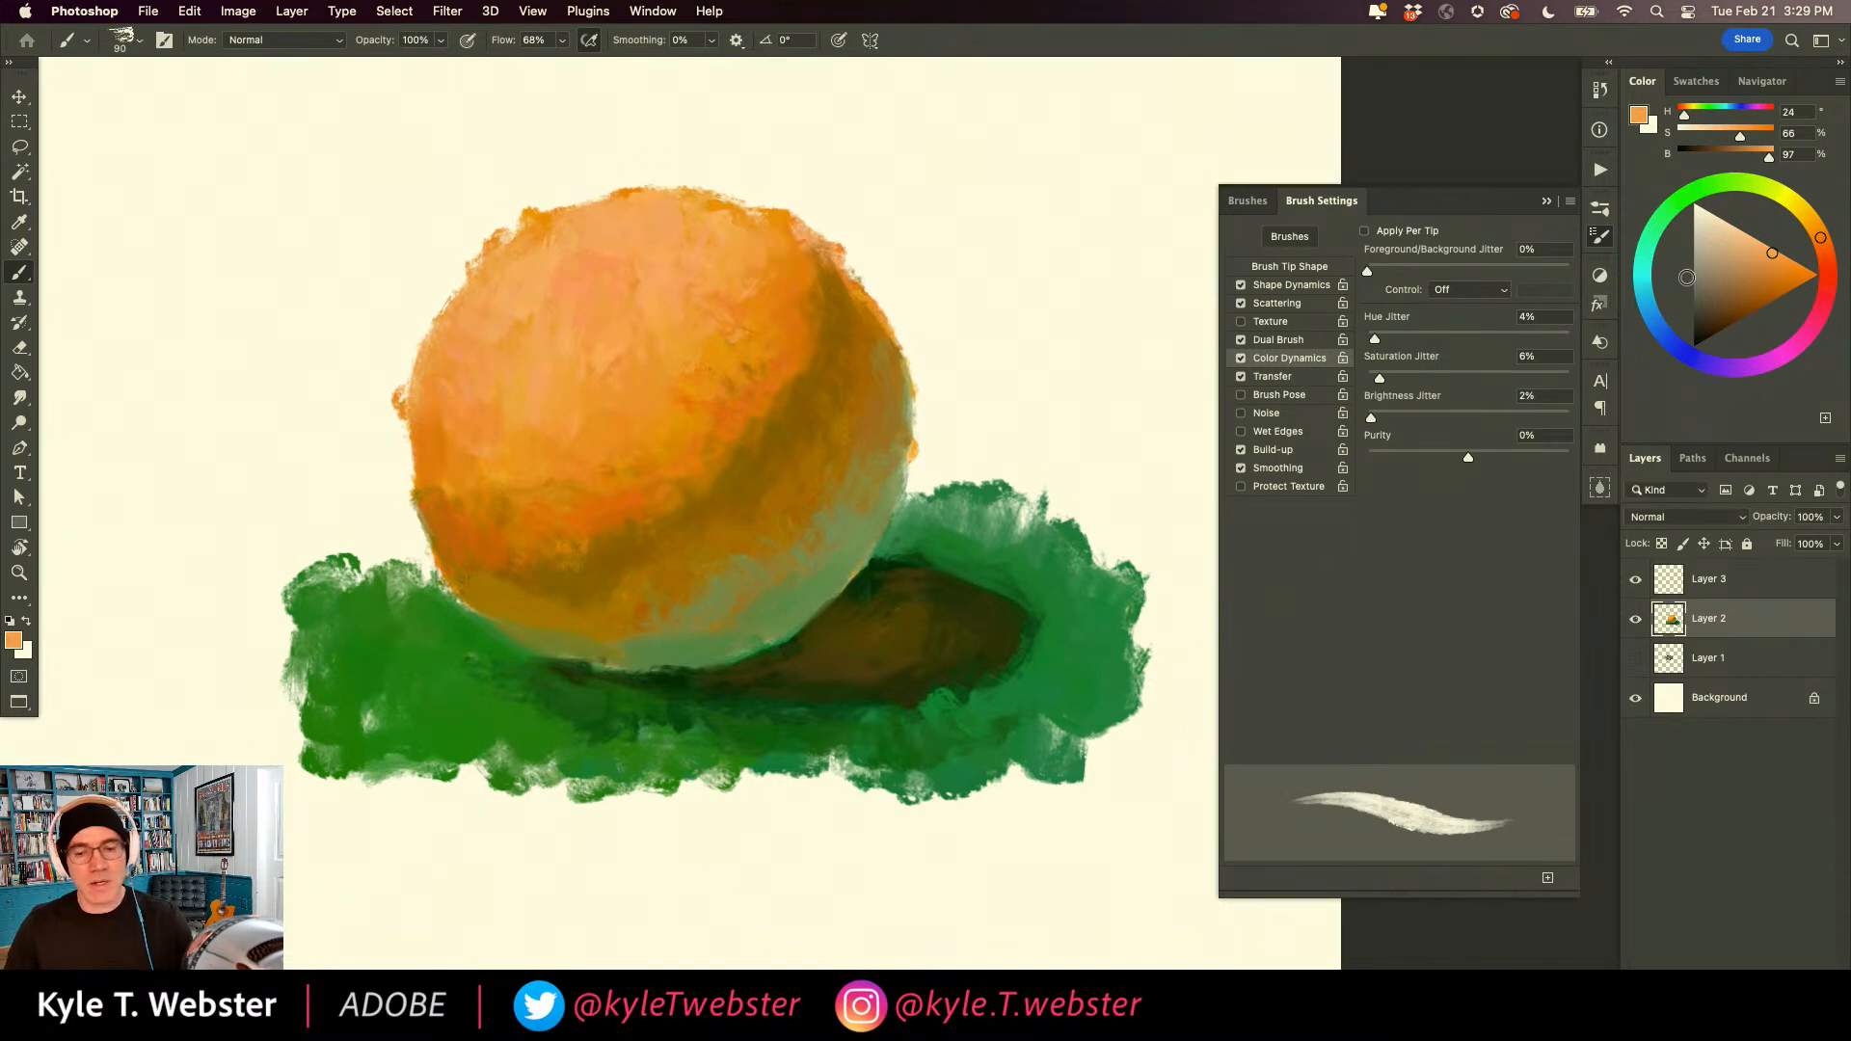
pyautogui.moveTo(553, 288)
pyautogui.mouseDown()
pyautogui.moveTo(612, 245)
pyautogui.moveTo(566, 328)
pyautogui.moveTo(564, 295)
pyautogui.moveTo(626, 265)
pyautogui.moveTo(576, 232)
pyautogui.moveTo(503, 308)
pyautogui.moveTo(538, 247)
pyautogui.mouseUp()
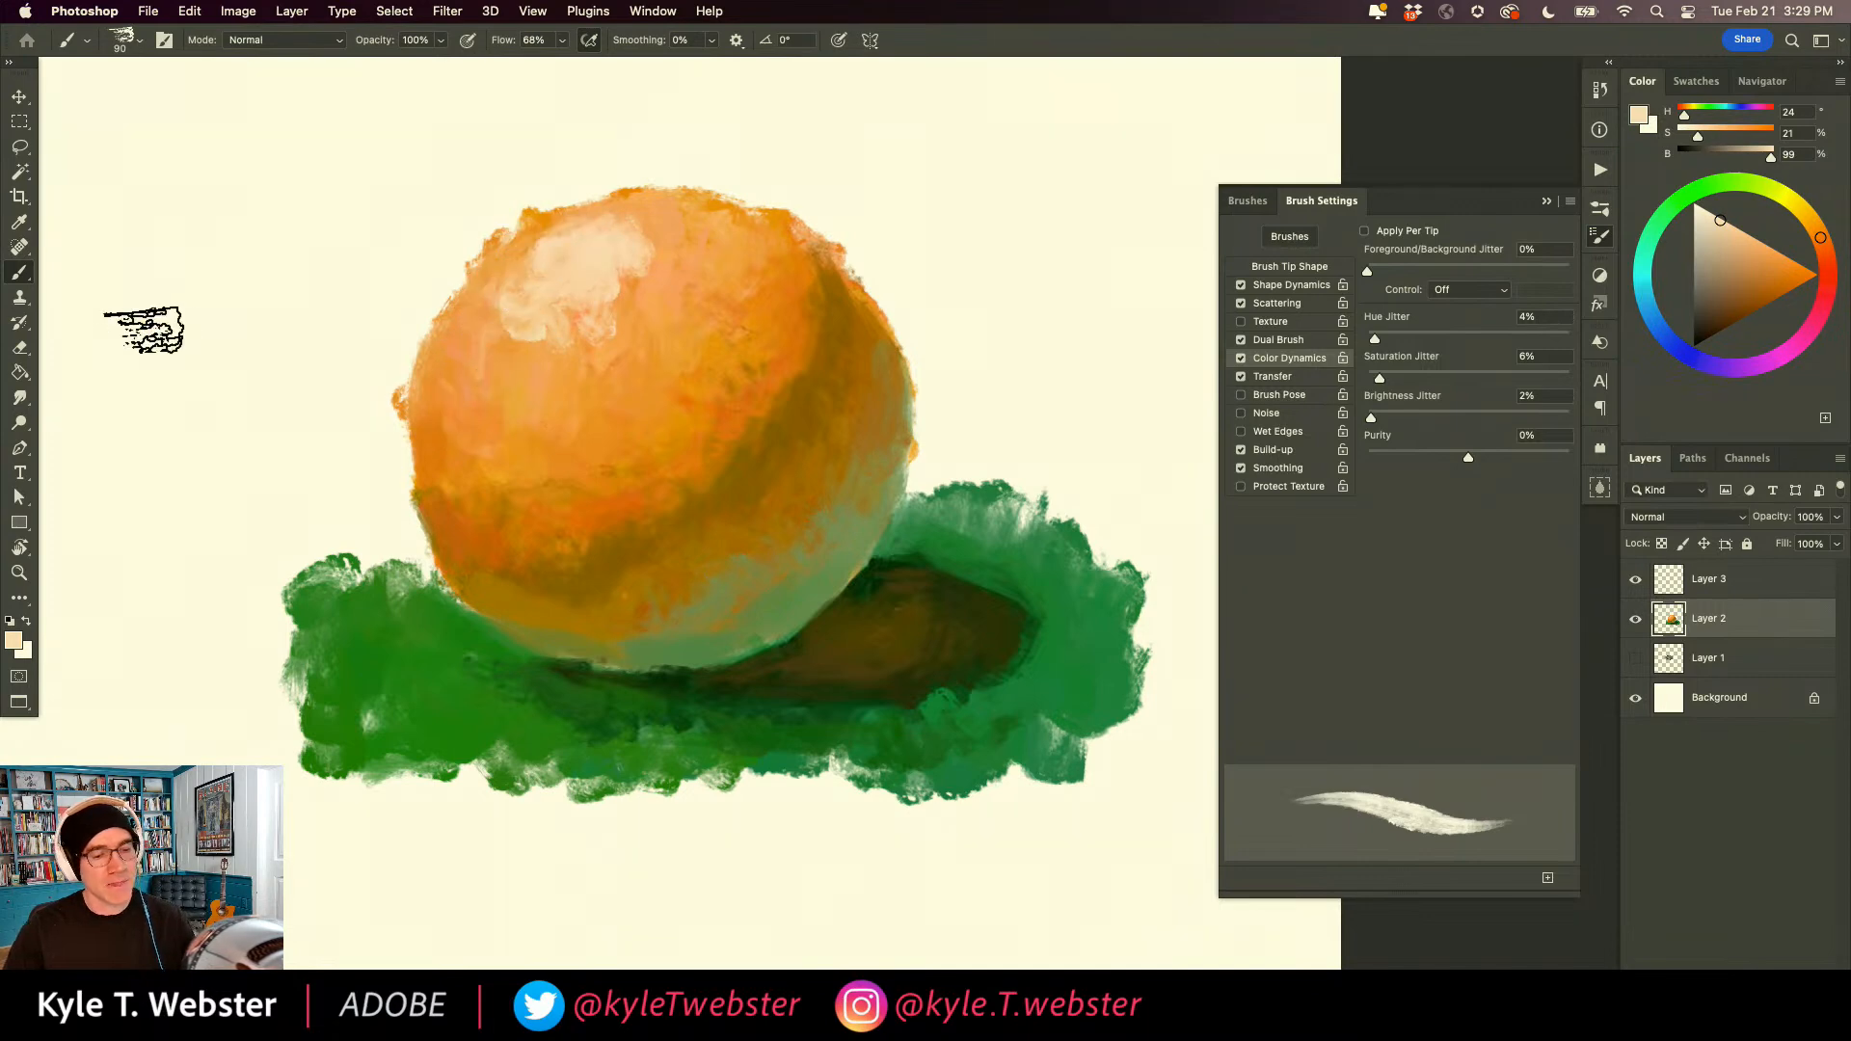
# Fill the background around the ball with broad grey-green strokes (H 168, S 17, B 65) at brush size 175.
pyautogui.keyDown('alt'); pyautogui.click(1012, 523); pyautogui.keyUp('alt')
pyautogui.moveTo(950, 359); pyautogui.dragTo(1007, 434)
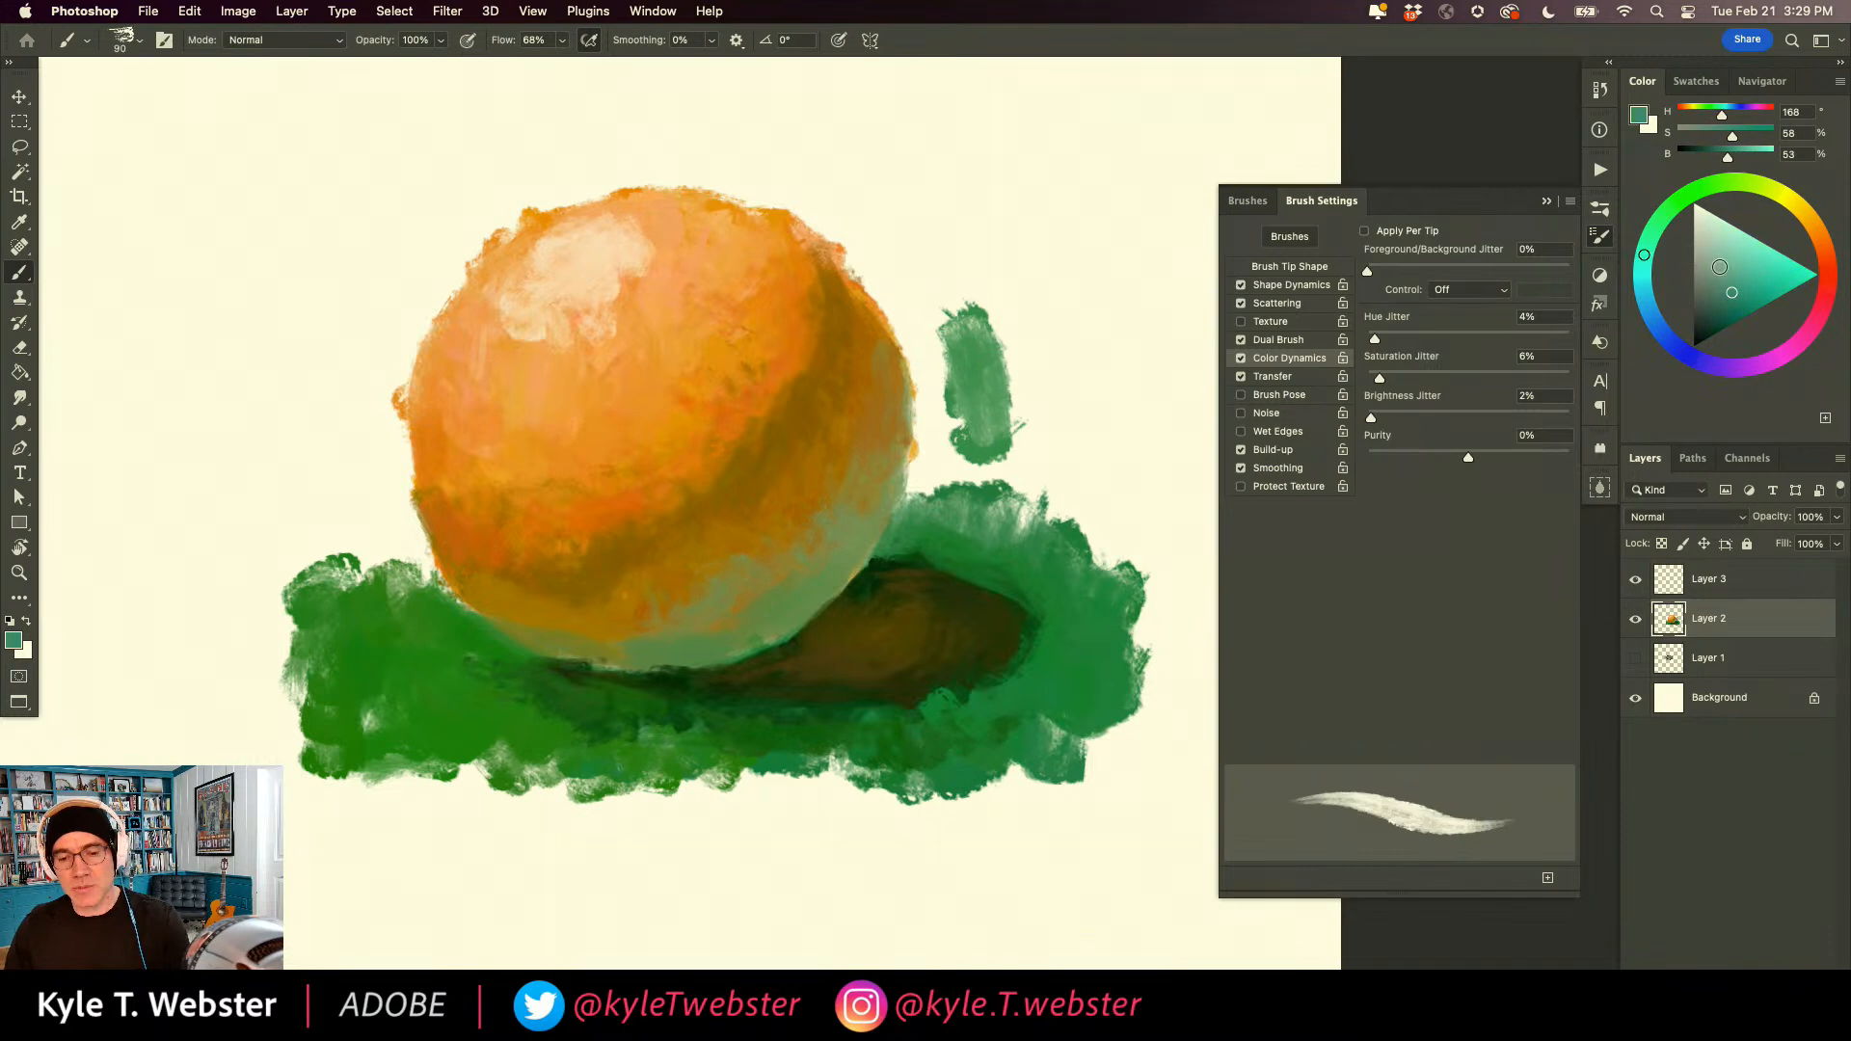
pyautogui.moveTo(1036, 308)
pyautogui.mouseDown()
pyautogui.moveTo(1025, 396)
pyautogui.moveTo(941, 302)
pyautogui.moveTo(917, 355)
pyautogui.moveTo(932, 449)
pyautogui.moveTo(966, 459)
pyautogui.moveTo(1020, 418)
pyautogui.moveTo(1012, 355)
pyautogui.moveTo(1065, 299)
pyautogui.mouseUp()
pyautogui.press(']')
pyautogui.press(']')
pyautogui.press(']')
pyautogui.press(']')
pyautogui.moveTo(819, 241)
pyautogui.mouseDown()
pyautogui.moveTo(937, 216)
pyautogui.moveTo(884, 223)
pyautogui.moveTo(917, 307)
pyautogui.moveTo(806, 186)
pyautogui.moveTo(826, 203)
pyautogui.moveTo(743, 172)
pyautogui.moveTo(939, 363)
pyautogui.moveTo(921, 337)
pyautogui.moveTo(939, 400)
pyautogui.moveTo(818, 199)
pyautogui.moveTo(876, 286)
pyautogui.moveTo(788, 189)
pyautogui.moveTo(722, 153)
pyautogui.moveTo(531, 161)
pyautogui.moveTo(450, 192)
pyautogui.moveTo(411, 235)
pyautogui.moveTo(439, 235)
pyautogui.moveTo(416, 257)
pyautogui.moveTo(485, 220)
pyautogui.moveTo(368, 369)
pyautogui.moveTo(388, 374)
pyautogui.moveTo(371, 442)
pyautogui.moveTo(390, 513)
pyautogui.moveTo(448, 602)
pyautogui.moveTo(387, 520)
pyautogui.moveTo(346, 572)
pyautogui.moveTo(335, 538)
pyautogui.moveTo(370, 583)
pyautogui.moveTo(280, 546)
pyautogui.moveTo(281, 444)
pyautogui.moveTo(327, 308)
pyautogui.moveTo(323, 226)
pyautogui.moveTo(543, 176)
pyautogui.moveTo(517, 151)
pyautogui.moveTo(999, 289)
pyautogui.mouseUp()
pyautogui.moveTo(721, 109)
pyautogui.mouseDown()
pyautogui.moveTo(474, 112)
pyautogui.moveTo(378, 181)
pyautogui.moveTo(340, 181)
pyautogui.moveTo(338, 314)
pyautogui.moveTo(229, 326)
pyautogui.moveTo(332, 293)
pyautogui.mouseUp()
pyautogui.moveTo(973, 280)
pyautogui.mouseDown()
pyautogui.moveTo(916, 164)
pyautogui.moveTo(1095, 463)
pyautogui.moveTo(1012, 186)
pyautogui.mouseUp()
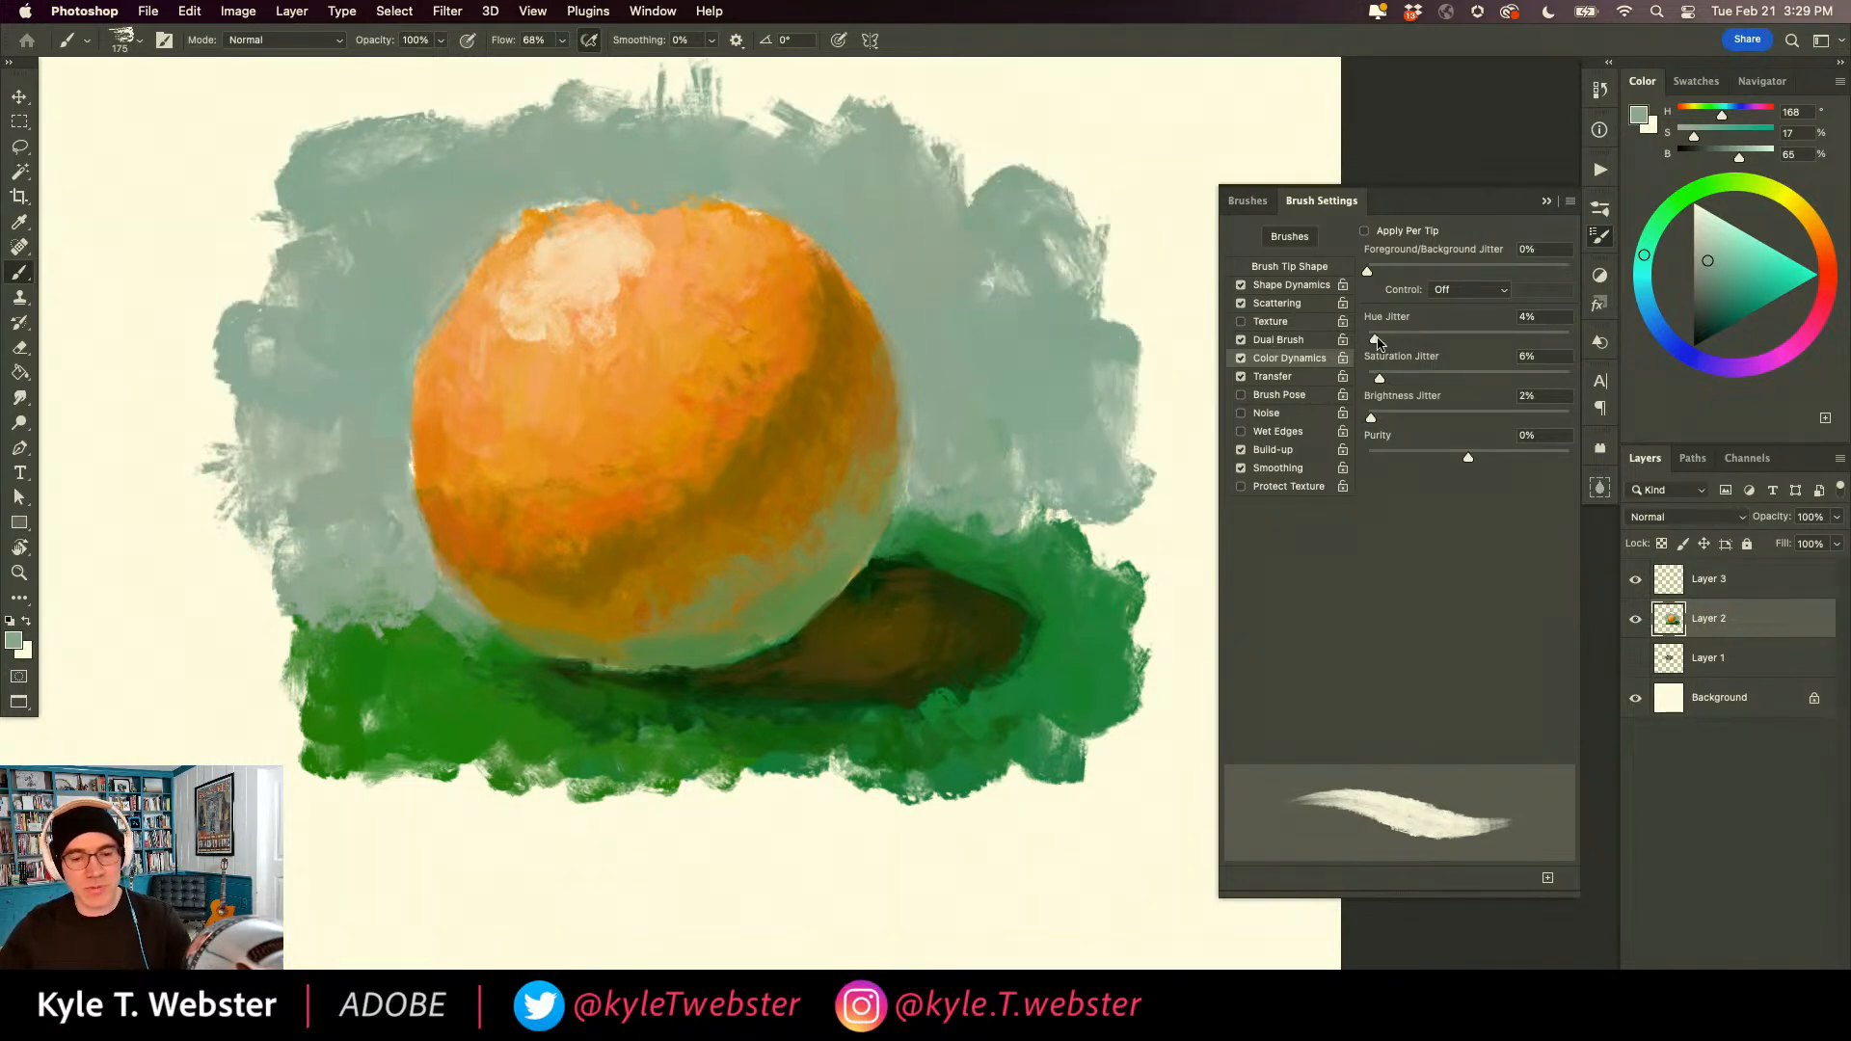
# Raise Hue Jitter to 9% and Brightness Jitter to 8%, and add more varied grey-green strokes to the background.
pyautogui.moveTo(981, 352)
pyautogui.mouseDown()
pyautogui.moveTo(1045, 394)
pyautogui.moveTo(993, 382)
pyautogui.moveTo(947, 308)
pyautogui.moveTo(989, 260)
pyautogui.moveTo(983, 309)
pyautogui.mouseUp()
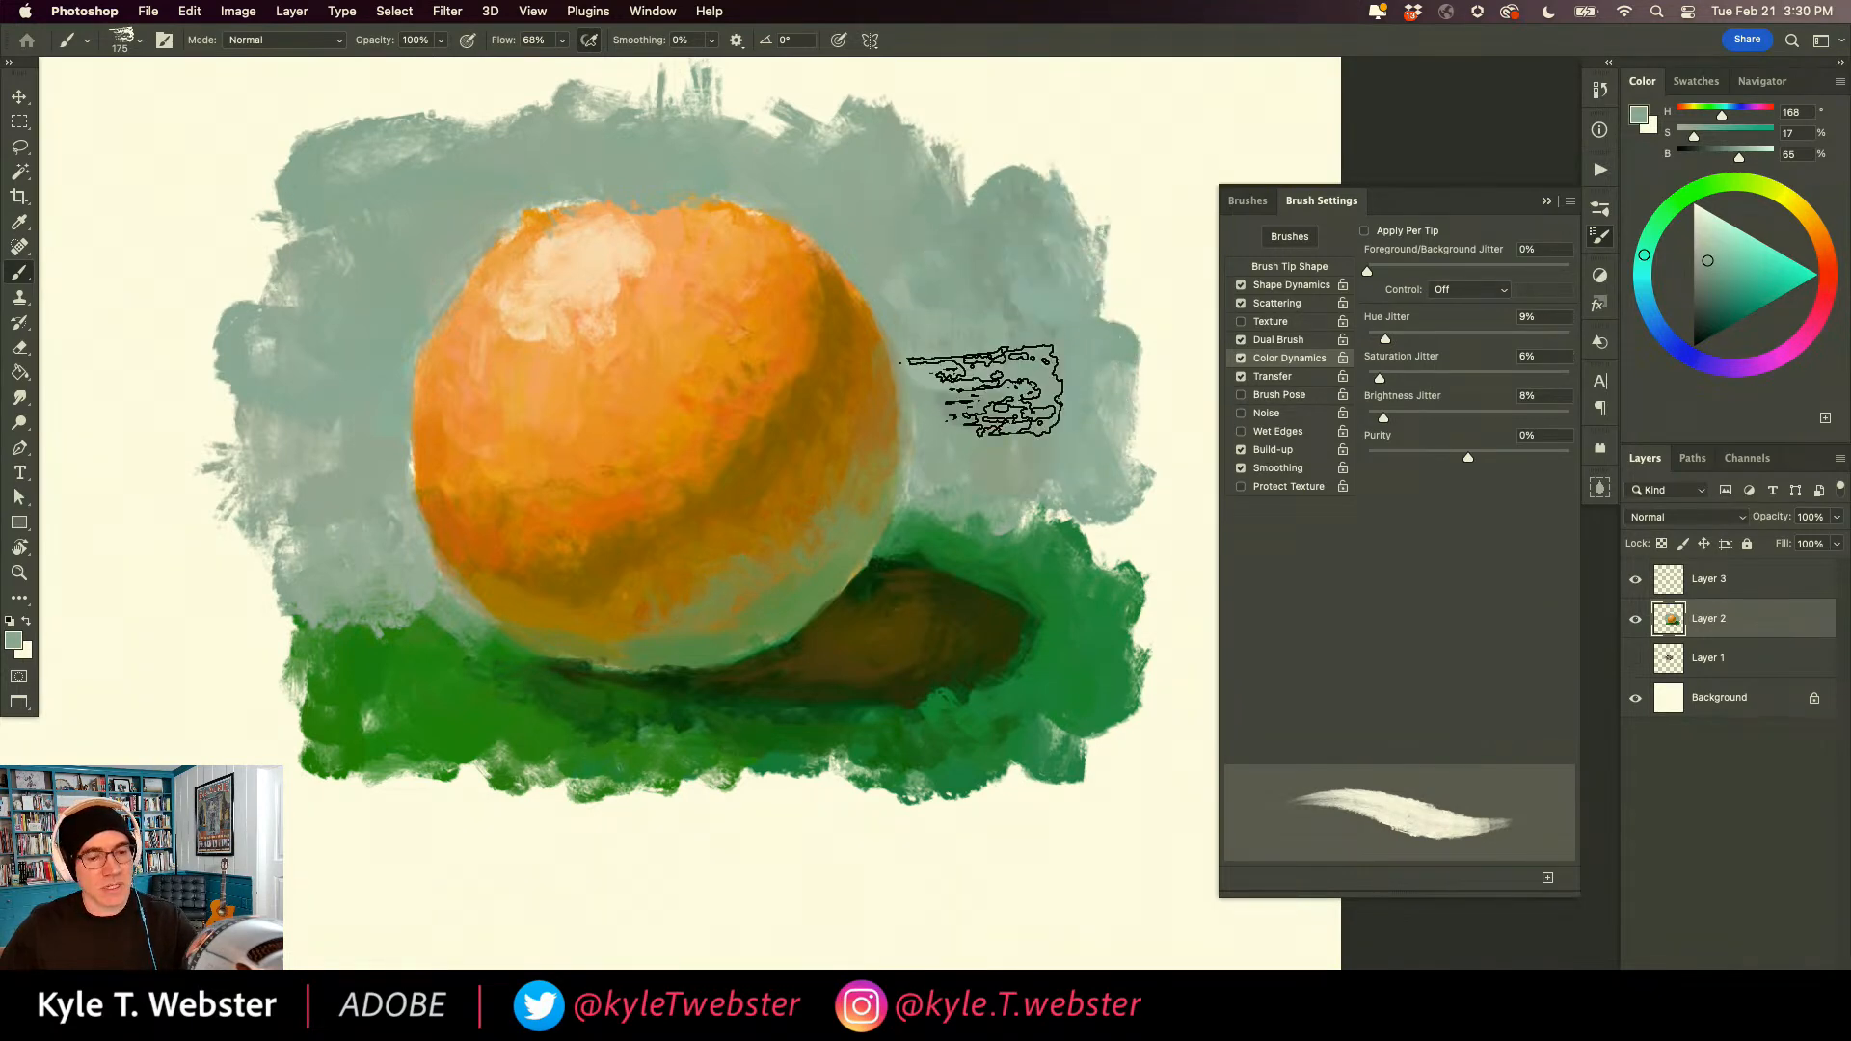
pyautogui.moveTo(419, 147)
pyautogui.mouseDown()
pyautogui.moveTo(398, 202)
pyautogui.moveTo(445, 164)
pyautogui.moveTo(433, 141)
pyautogui.moveTo(303, 206)
pyautogui.moveTo(312, 336)
pyautogui.moveTo(384, 188)
pyautogui.moveTo(323, 306)
pyautogui.moveTo(273, 280)
pyautogui.moveTo(350, 295)
pyautogui.moveTo(342, 464)
pyautogui.moveTo(318, 546)
pyautogui.mouseUp()
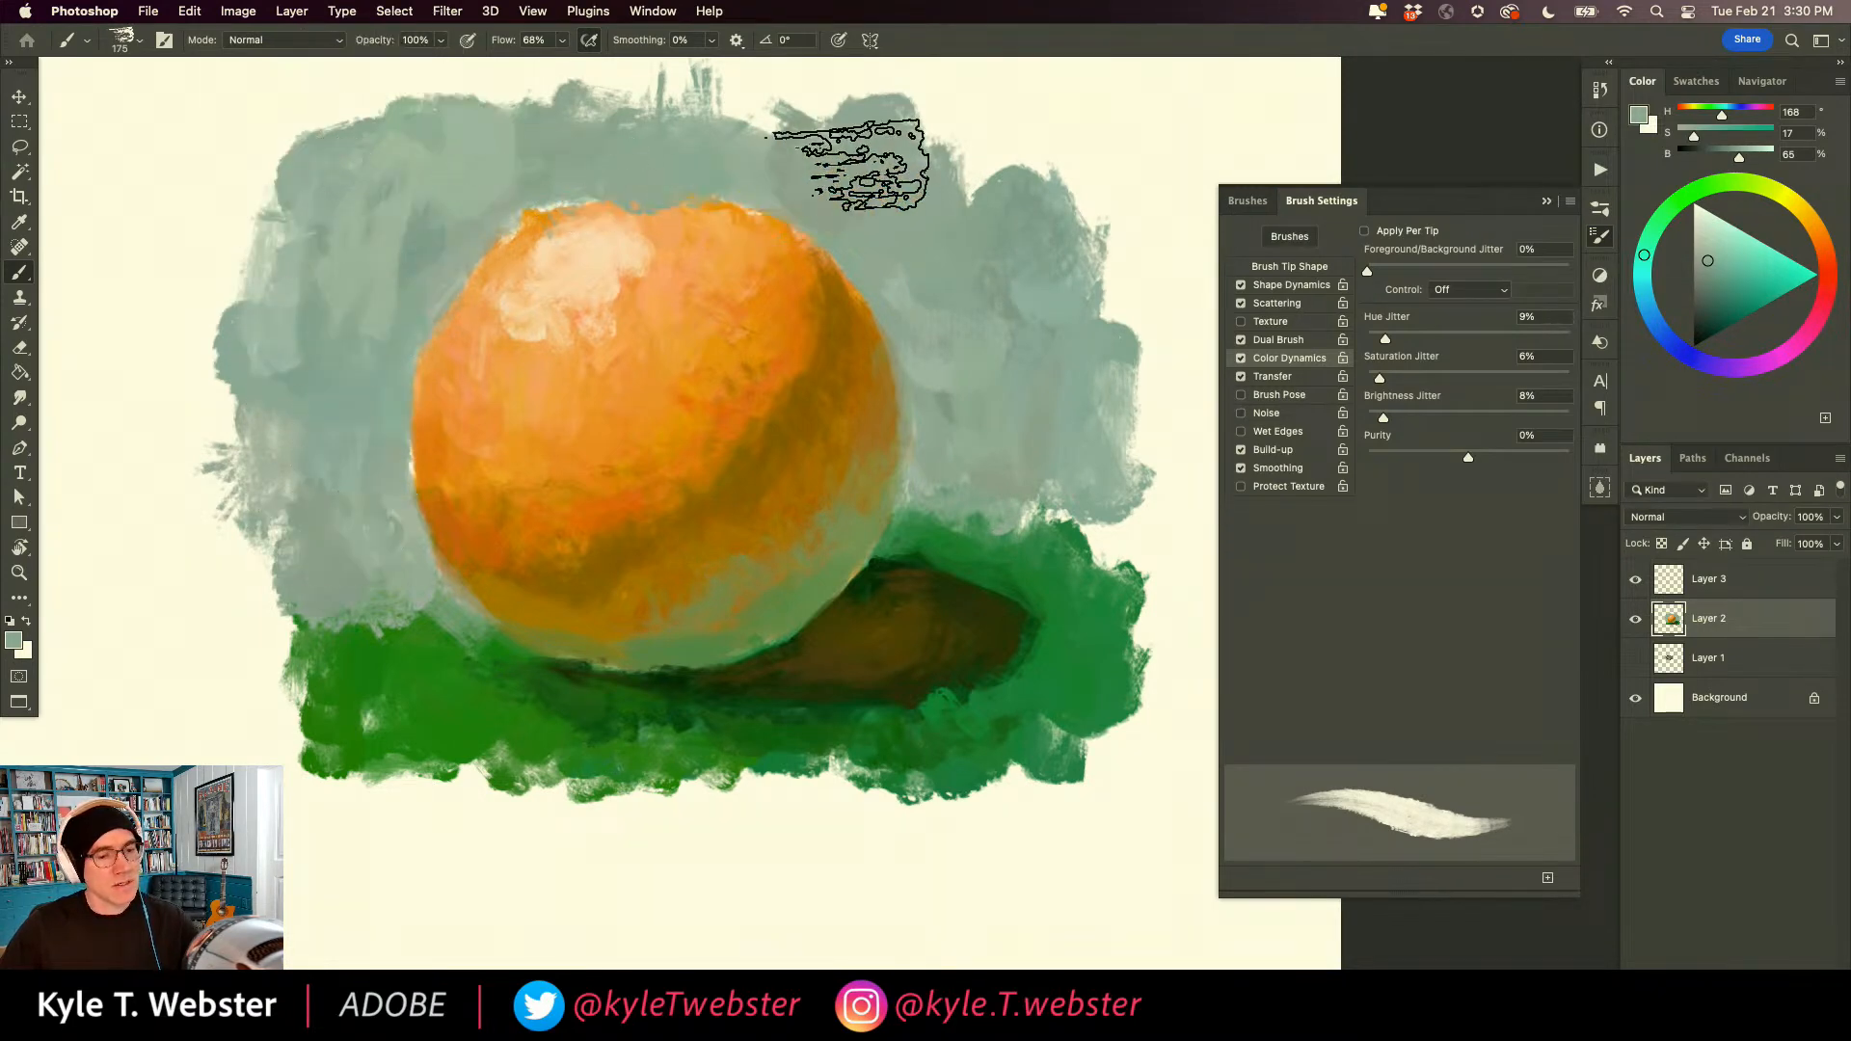
pyautogui.moveTo(992, 173)
pyautogui.mouseDown()
pyautogui.moveTo(1021, 220)
pyautogui.moveTo(1077, 331)
pyautogui.moveTo(1048, 453)
pyautogui.moveTo(1056, 214)
pyautogui.moveTo(1031, 299)
pyautogui.moveTo(1075, 313)
pyautogui.mouseUp()
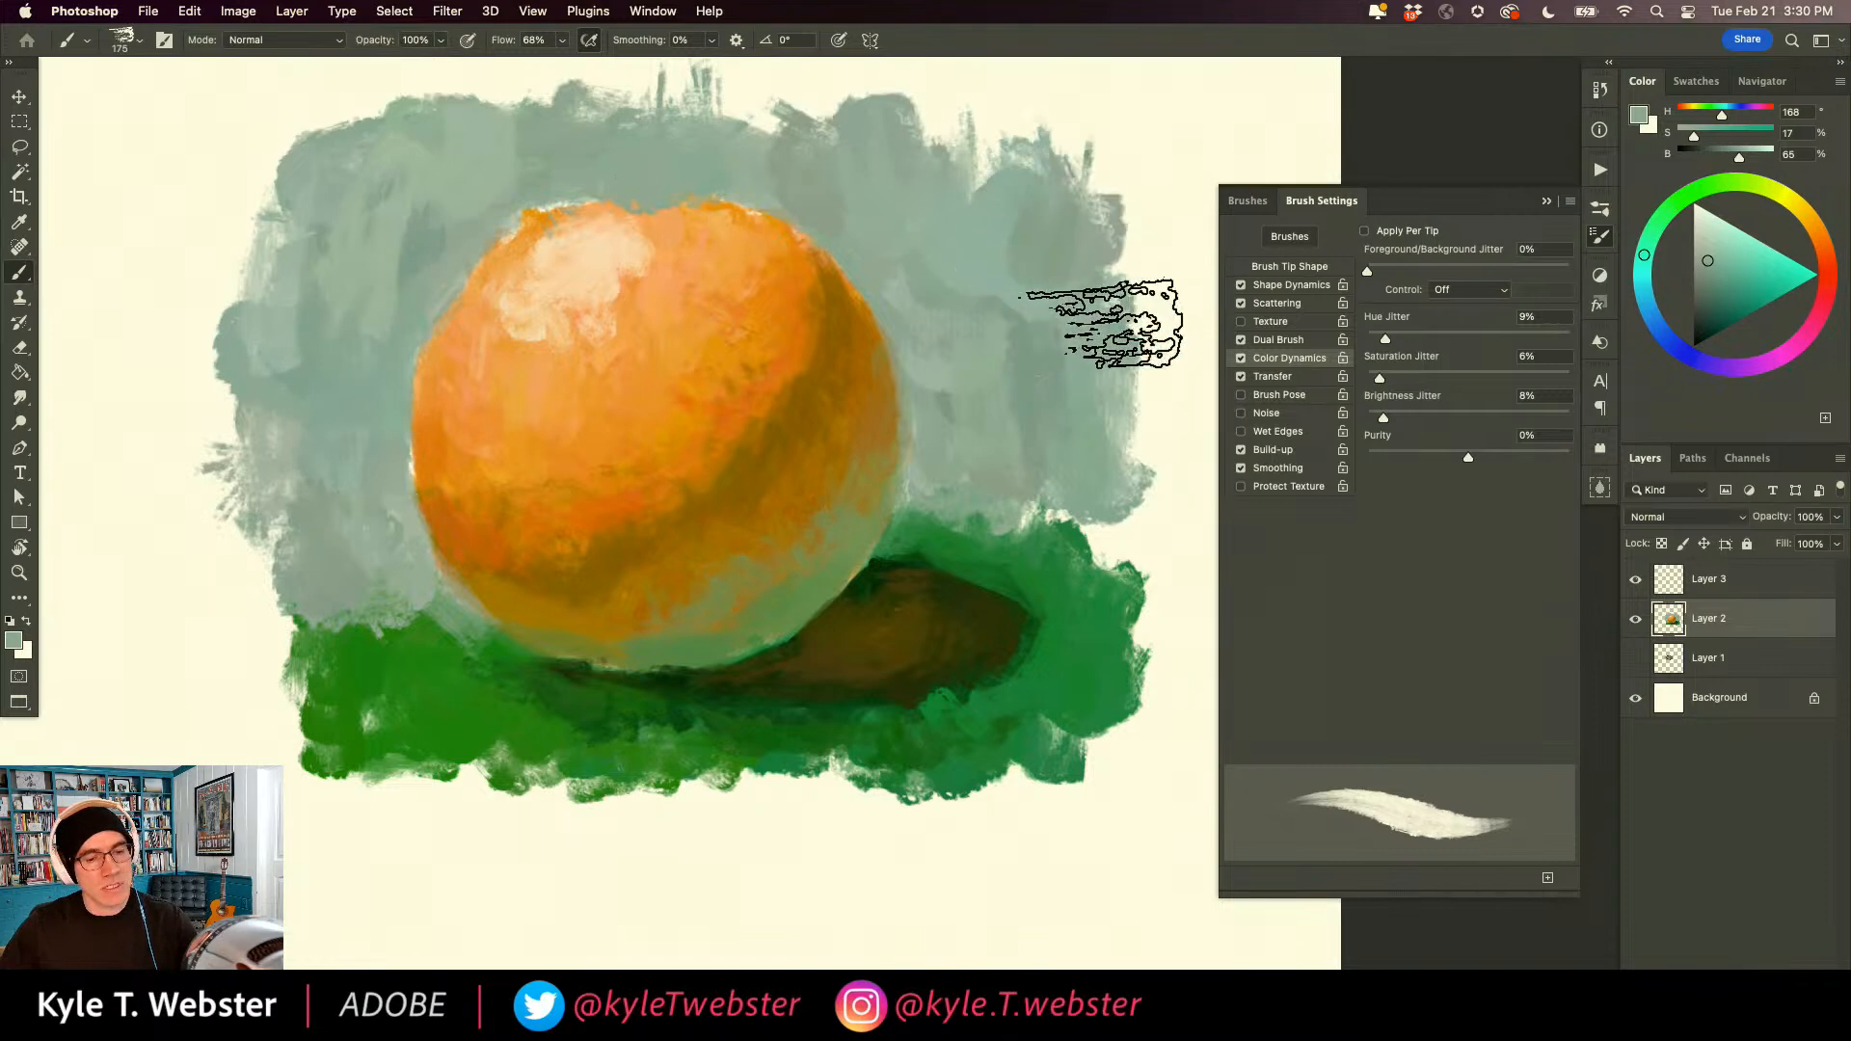
pyautogui.moveTo(1084, 544)
pyautogui.mouseDown()
pyautogui.moveTo(1046, 494)
pyautogui.moveTo(1009, 498)
pyautogui.moveTo(1063, 546)
pyautogui.moveTo(891, 413)
pyautogui.mouseUp()
# Blend the ground's right side into the background with sampled green, and brush a mid green (H 145, S 47, B 57) around the ball.
pyautogui.keyDown('alt'); pyautogui.click(1055, 617); pyautogui.keyUp('alt')
pyautogui.moveTo(1054, 620)
pyautogui.mouseDown()
pyautogui.moveTo(1104, 573)
pyautogui.moveTo(1032, 549)
pyautogui.moveTo(985, 498)
pyautogui.mouseUp()
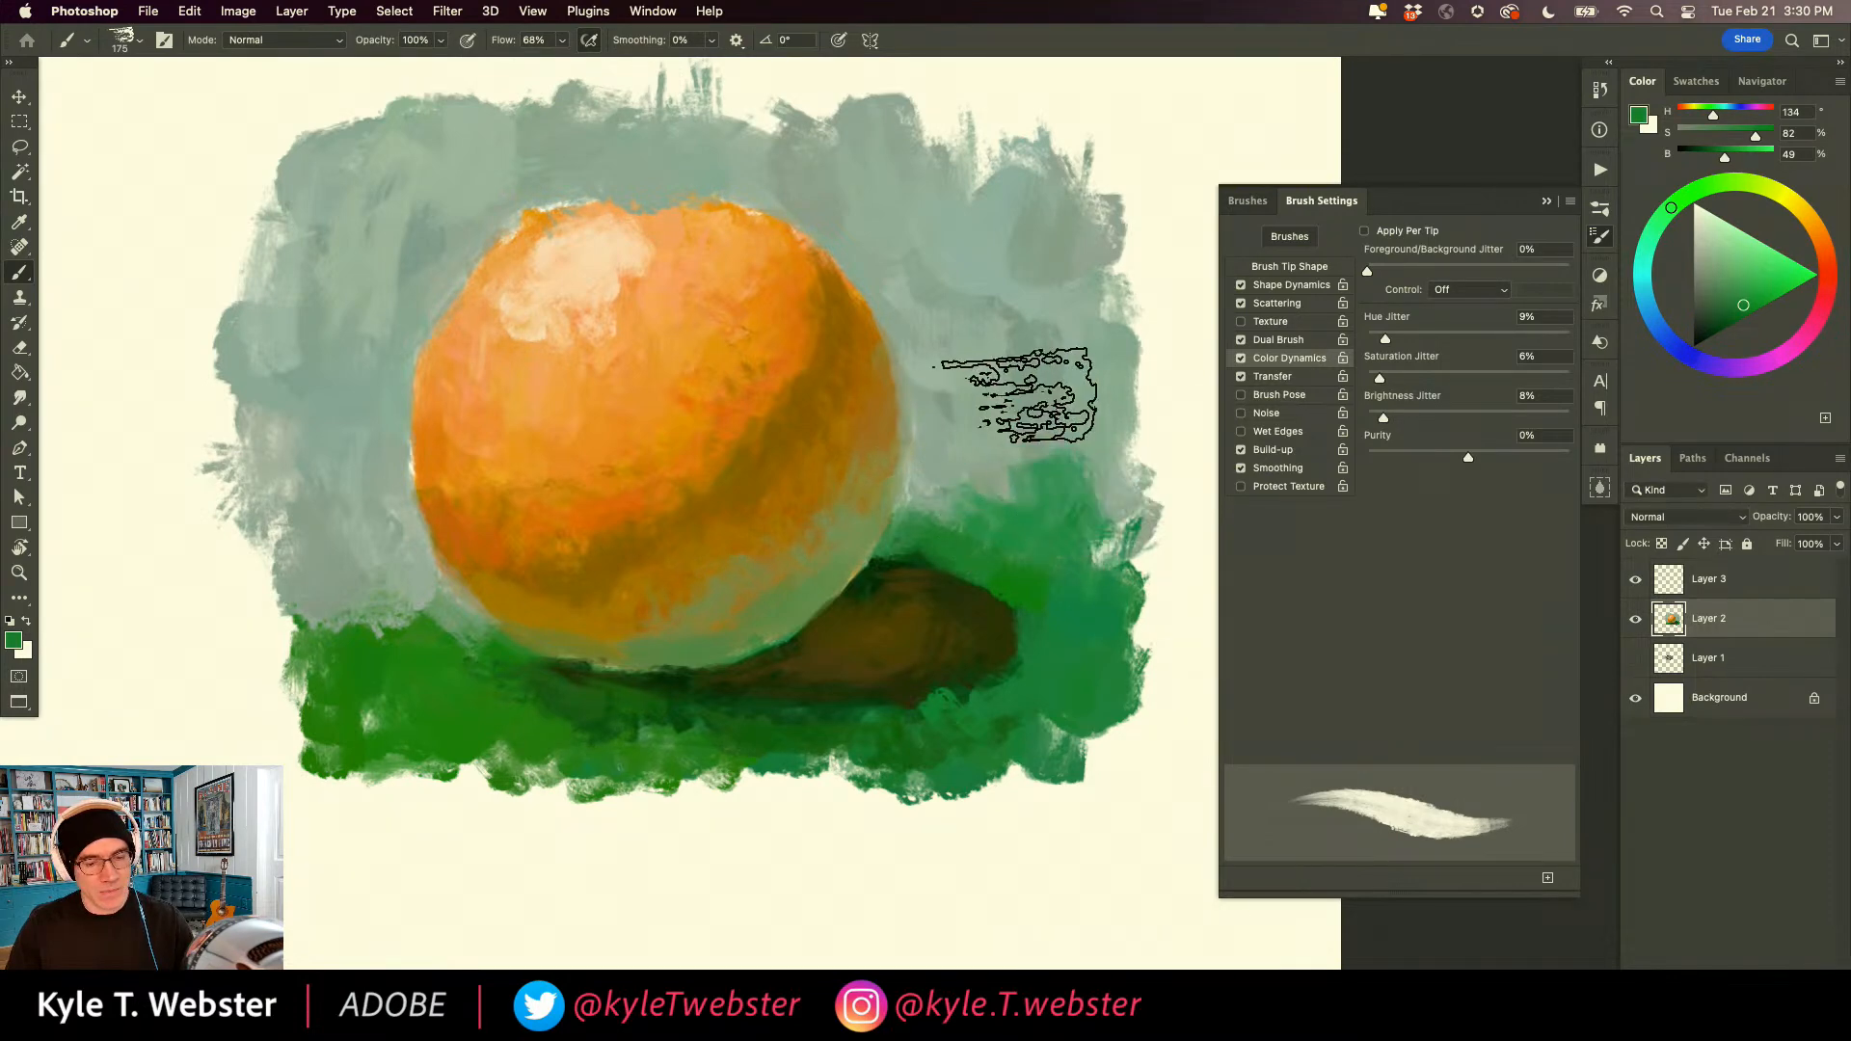
pyautogui.keyDown('alt'); pyautogui.click(1024, 434); pyautogui.keyUp('alt')
pyautogui.keyDown('alt'); pyautogui.click(1046, 466); pyautogui.keyUp('alt')
pyautogui.moveTo(1046, 472)
pyautogui.mouseDown()
pyautogui.moveTo(1002, 441)
pyautogui.moveTo(966, 452)
pyautogui.moveTo(956, 421)
pyautogui.moveTo(1014, 410)
pyautogui.moveTo(987, 363)
pyautogui.moveTo(981, 415)
pyautogui.moveTo(1106, 398)
pyautogui.moveTo(967, 447)
pyautogui.moveTo(935, 493)
pyautogui.moveTo(918, 431)
pyautogui.mouseUp()
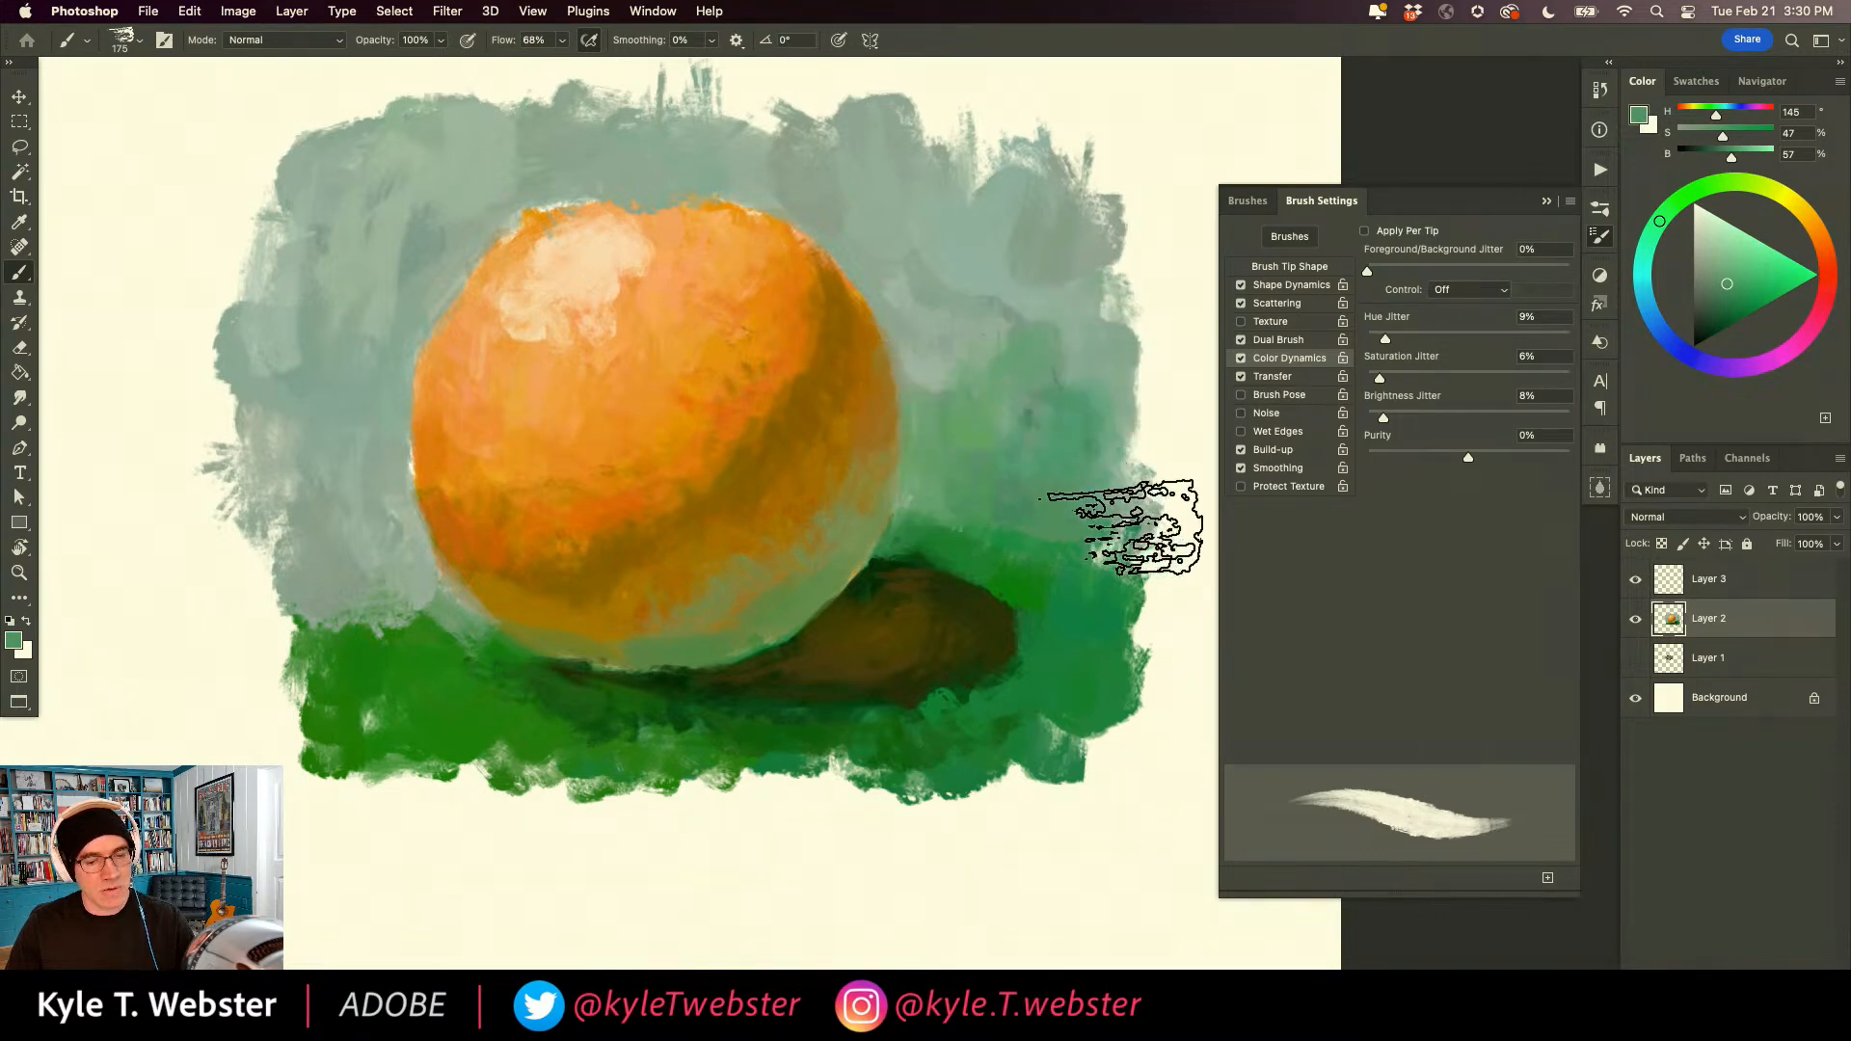
pyautogui.moveTo(307, 497)
pyautogui.mouseDown()
pyautogui.moveTo(403, 577)
pyautogui.moveTo(306, 593)
pyautogui.moveTo(367, 608)
pyautogui.moveTo(391, 525)
pyautogui.moveTo(367, 451)
pyautogui.moveTo(346, 479)
pyautogui.moveTo(363, 491)
pyautogui.moveTo(262, 441)
pyautogui.moveTo(327, 422)
pyautogui.moveTo(330, 378)
pyautogui.moveTo(377, 414)
pyautogui.moveTo(392, 461)
pyautogui.moveTo(400, 358)
pyautogui.moveTo(401, 485)
pyautogui.moveTo(375, 381)
pyautogui.moveTo(390, 312)
pyautogui.moveTo(404, 288)
pyautogui.moveTo(406, 345)
pyautogui.moveTo(550, 196)
pyautogui.moveTo(713, 184)
pyautogui.moveTo(800, 214)
pyautogui.mouseUp()
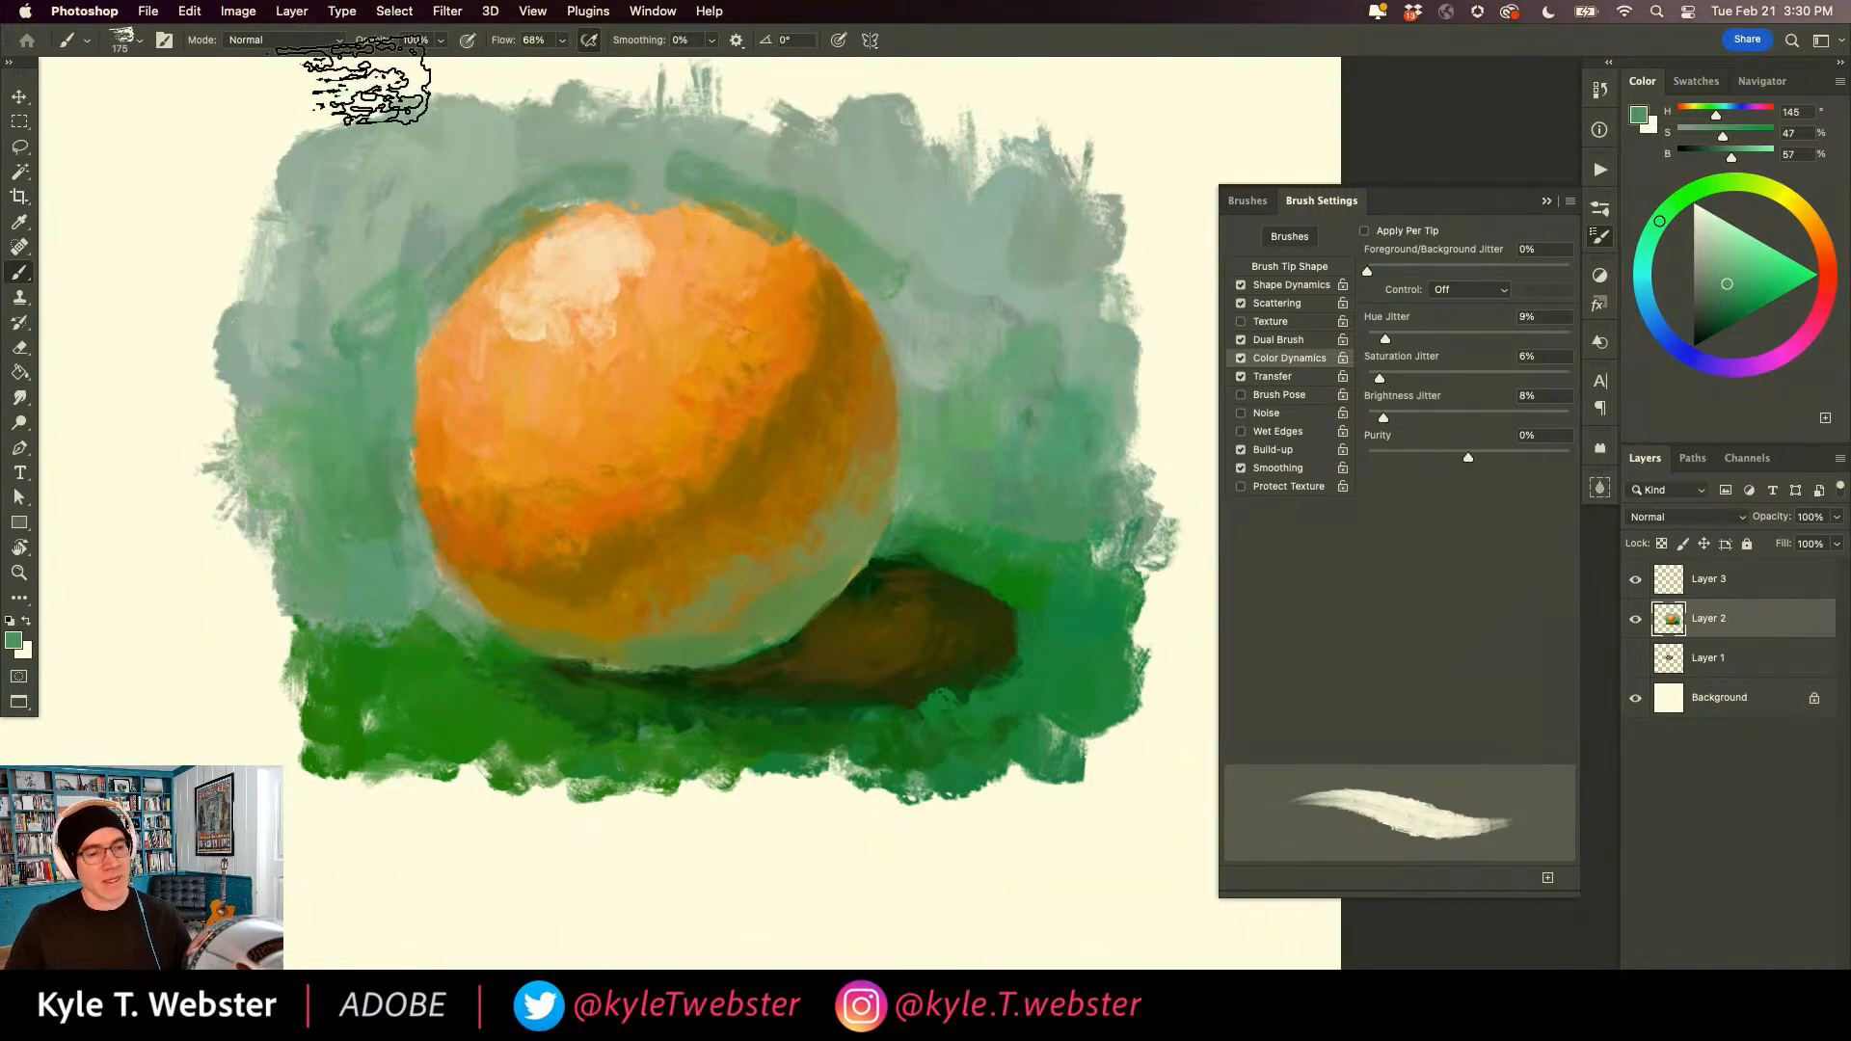
# Restore the ball's top edge with a sampled orange (H 28, S 70, B 95) at brush size 70 and touch up the highlight in peach.
pyautogui.keyDown('alt'); pyautogui.click(725, 243); pyautogui.keyUp('alt')
pyautogui.press('[')
pyautogui.press('[')
pyautogui.press('[')
pyautogui.press('[')
pyautogui.press('[')
pyautogui.press('[')
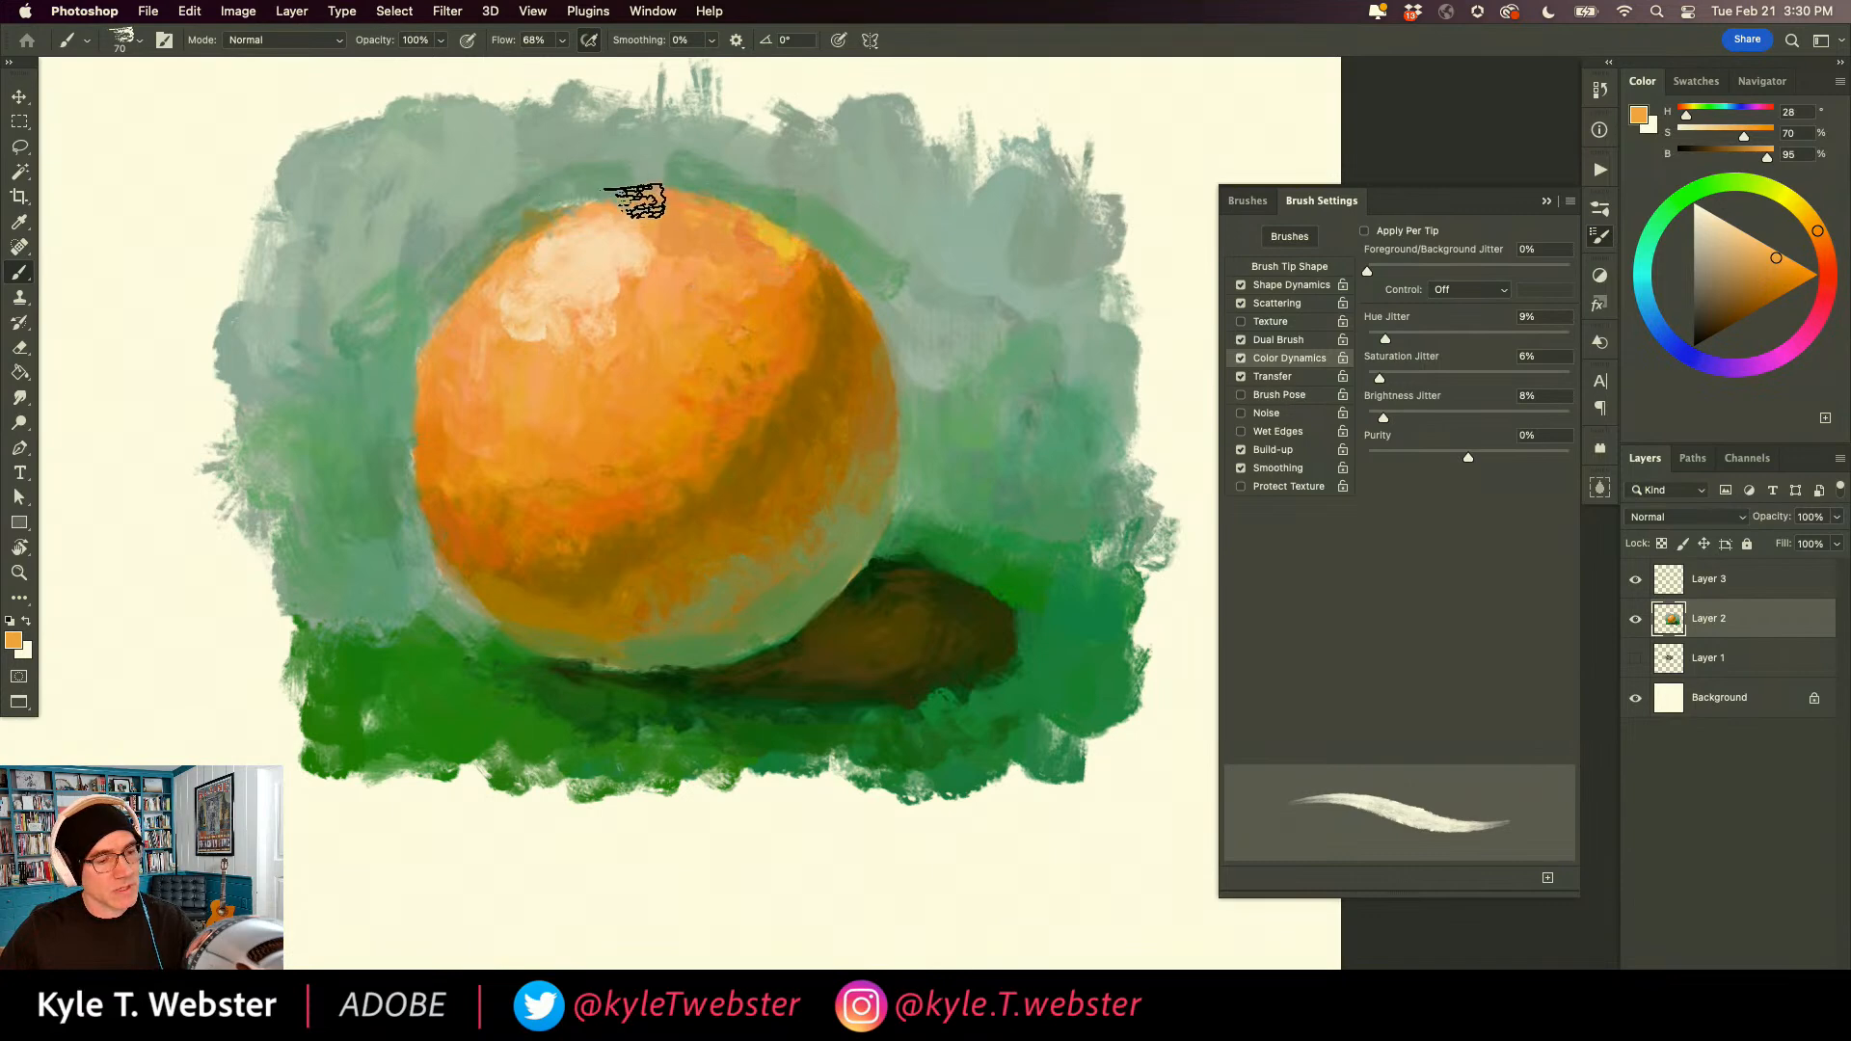
pyautogui.keyDown('alt'); pyautogui.click(578, 257); pyautogui.keyUp('alt')
pyautogui.moveTo(596, 245); pyautogui.dragTo(608, 238)
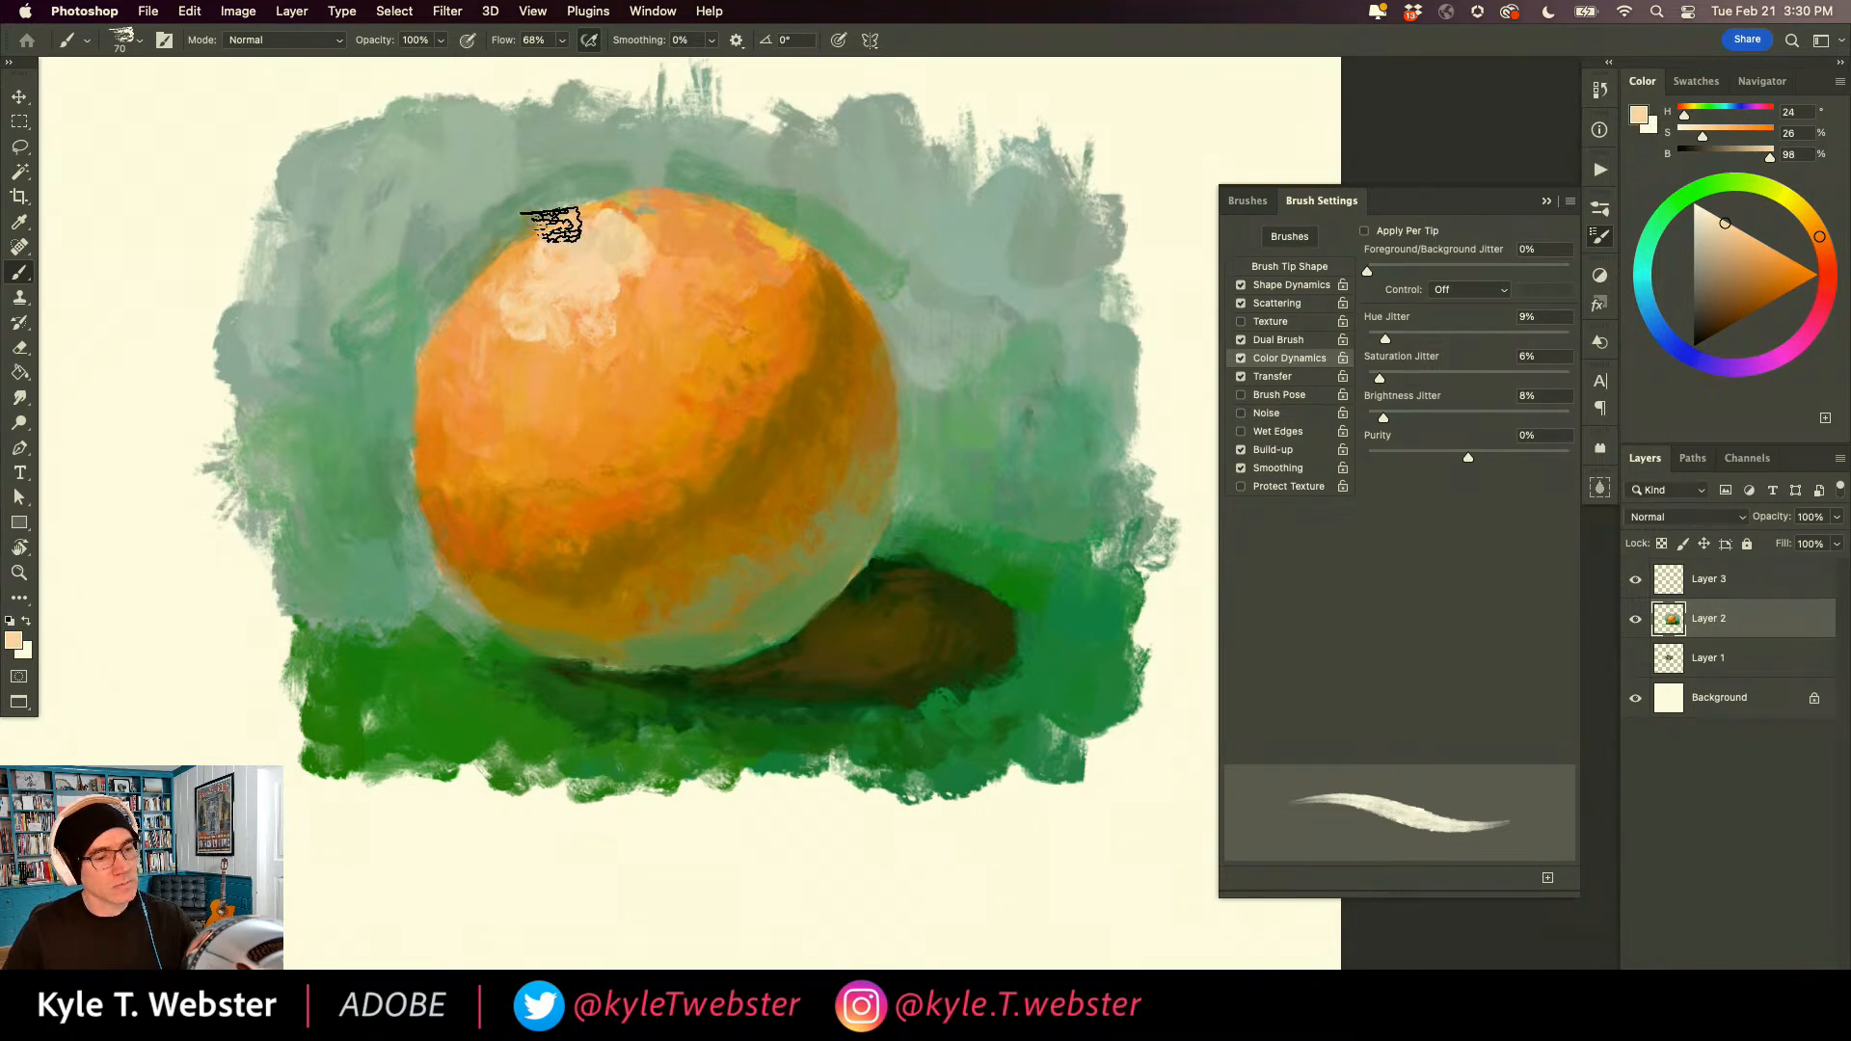
pyautogui.keyDown('alt'); pyautogui.click(506, 675); pyautogui.keyUp('alt')
pyautogui.moveTo(432, 767); pyautogui.dragTo(543, 741)
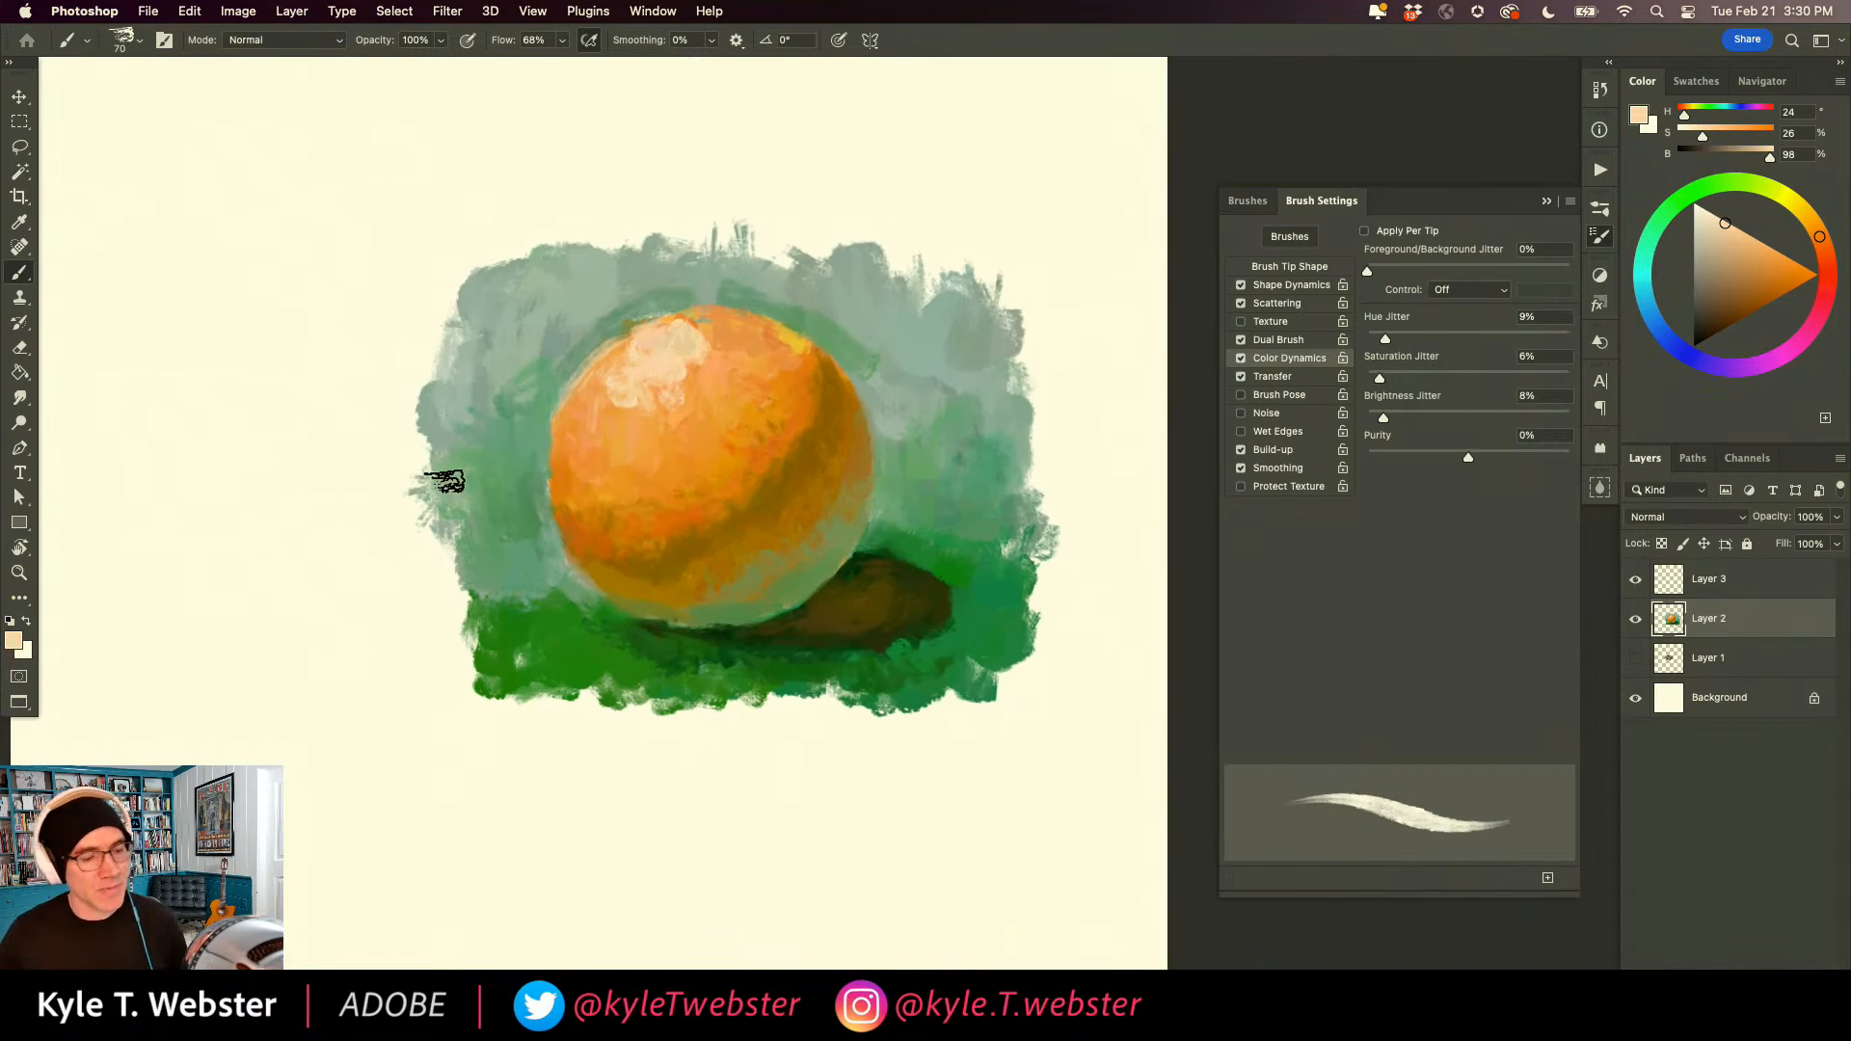
# Enlarge the brush to size 200, enable Apply Per Tip, and set the Foreground/Background Jitter control to Pen Pressure.
pyautogui.moveTo(544, 619)
pyautogui.mouseDown()
pyautogui.moveTo(675, 625)
pyautogui.moveTo(566, 483)
pyautogui.moveTo(603, 595)
pyautogui.mouseUp()
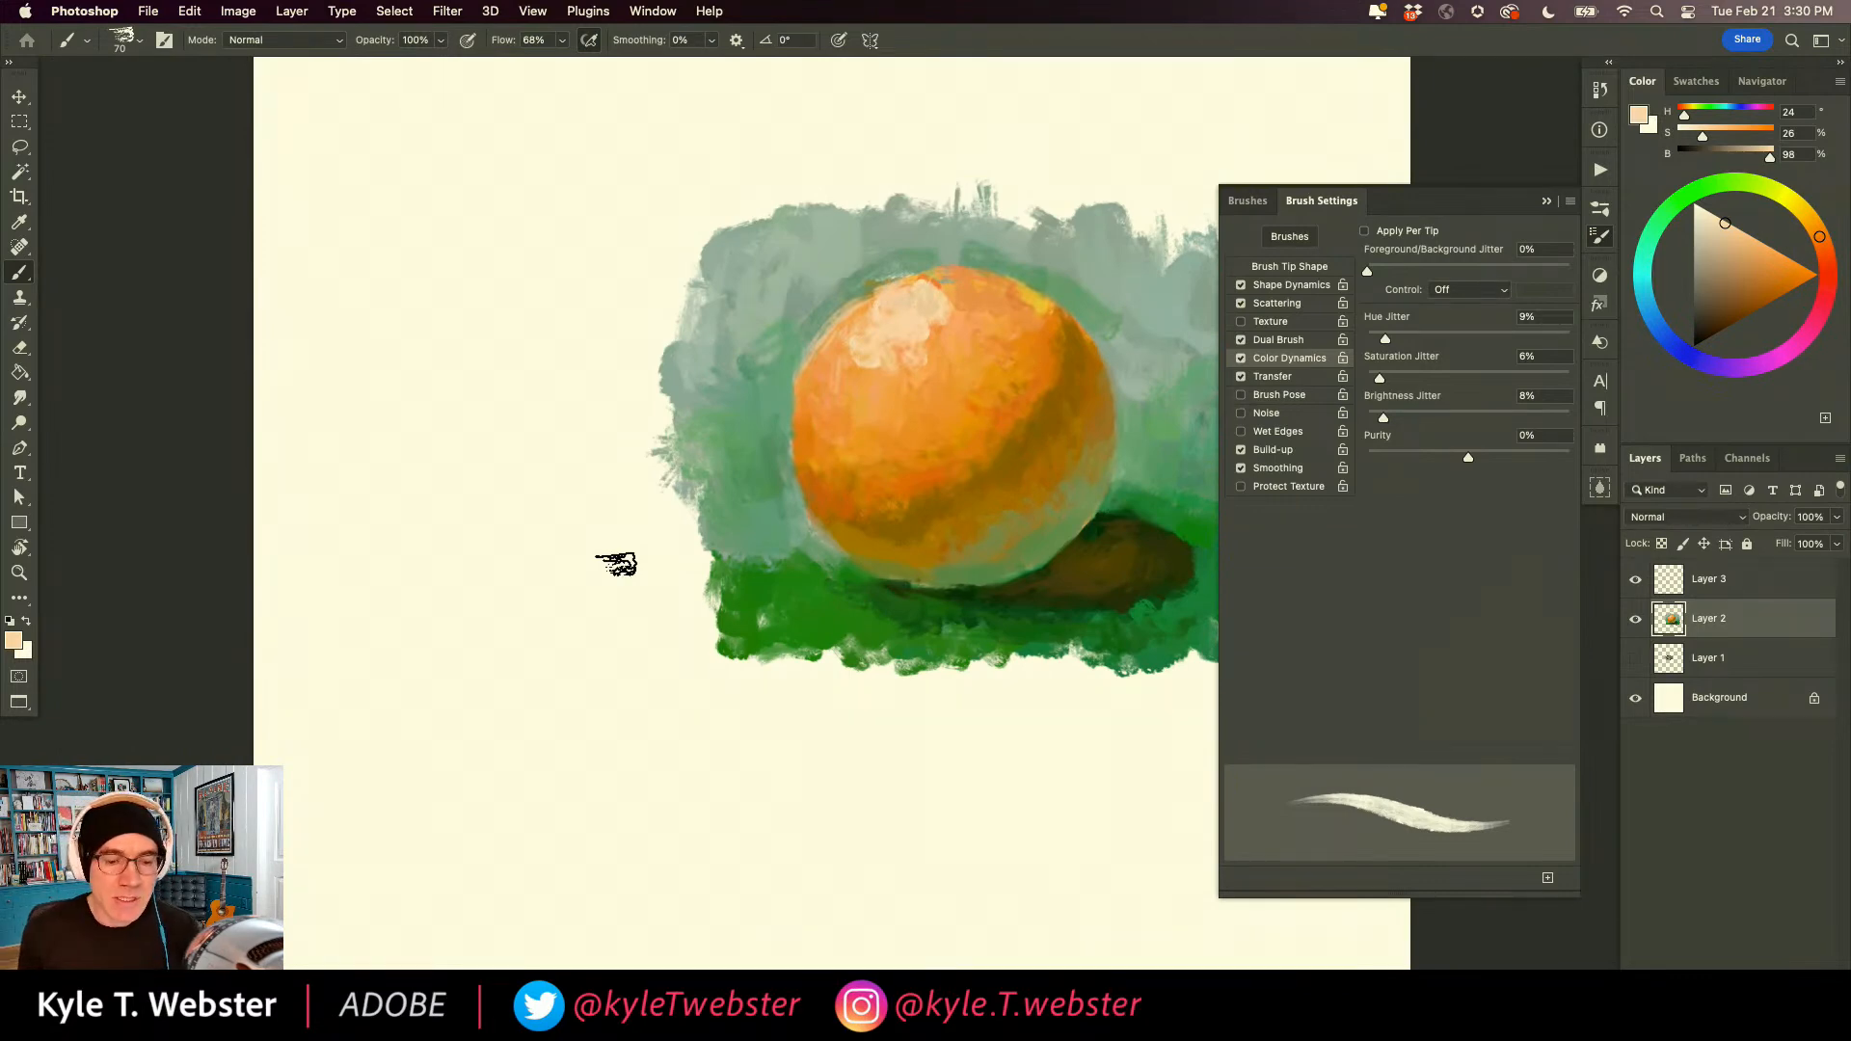
pyautogui.press(']')
pyautogui.press(']')
pyautogui.press(']')
pyautogui.press(']')
pyautogui.press(']')
pyautogui.press(']')
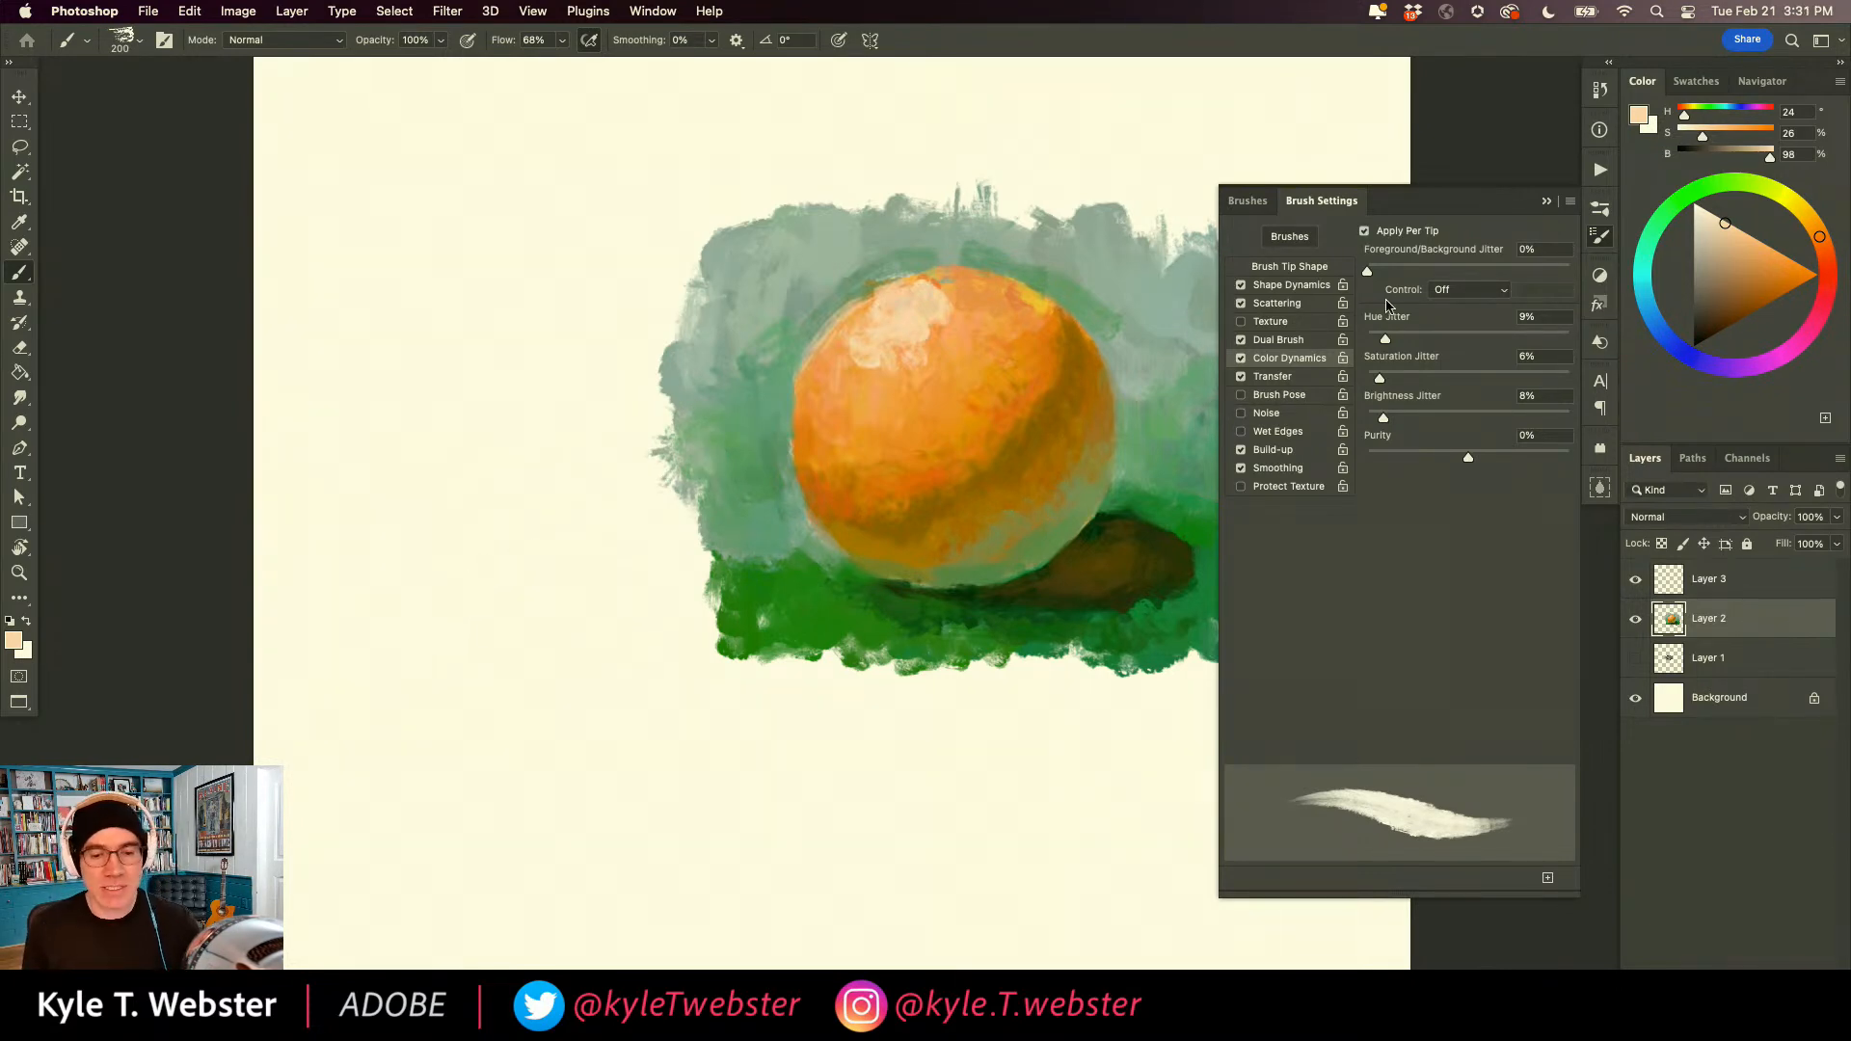
pyautogui.click(1441, 292)
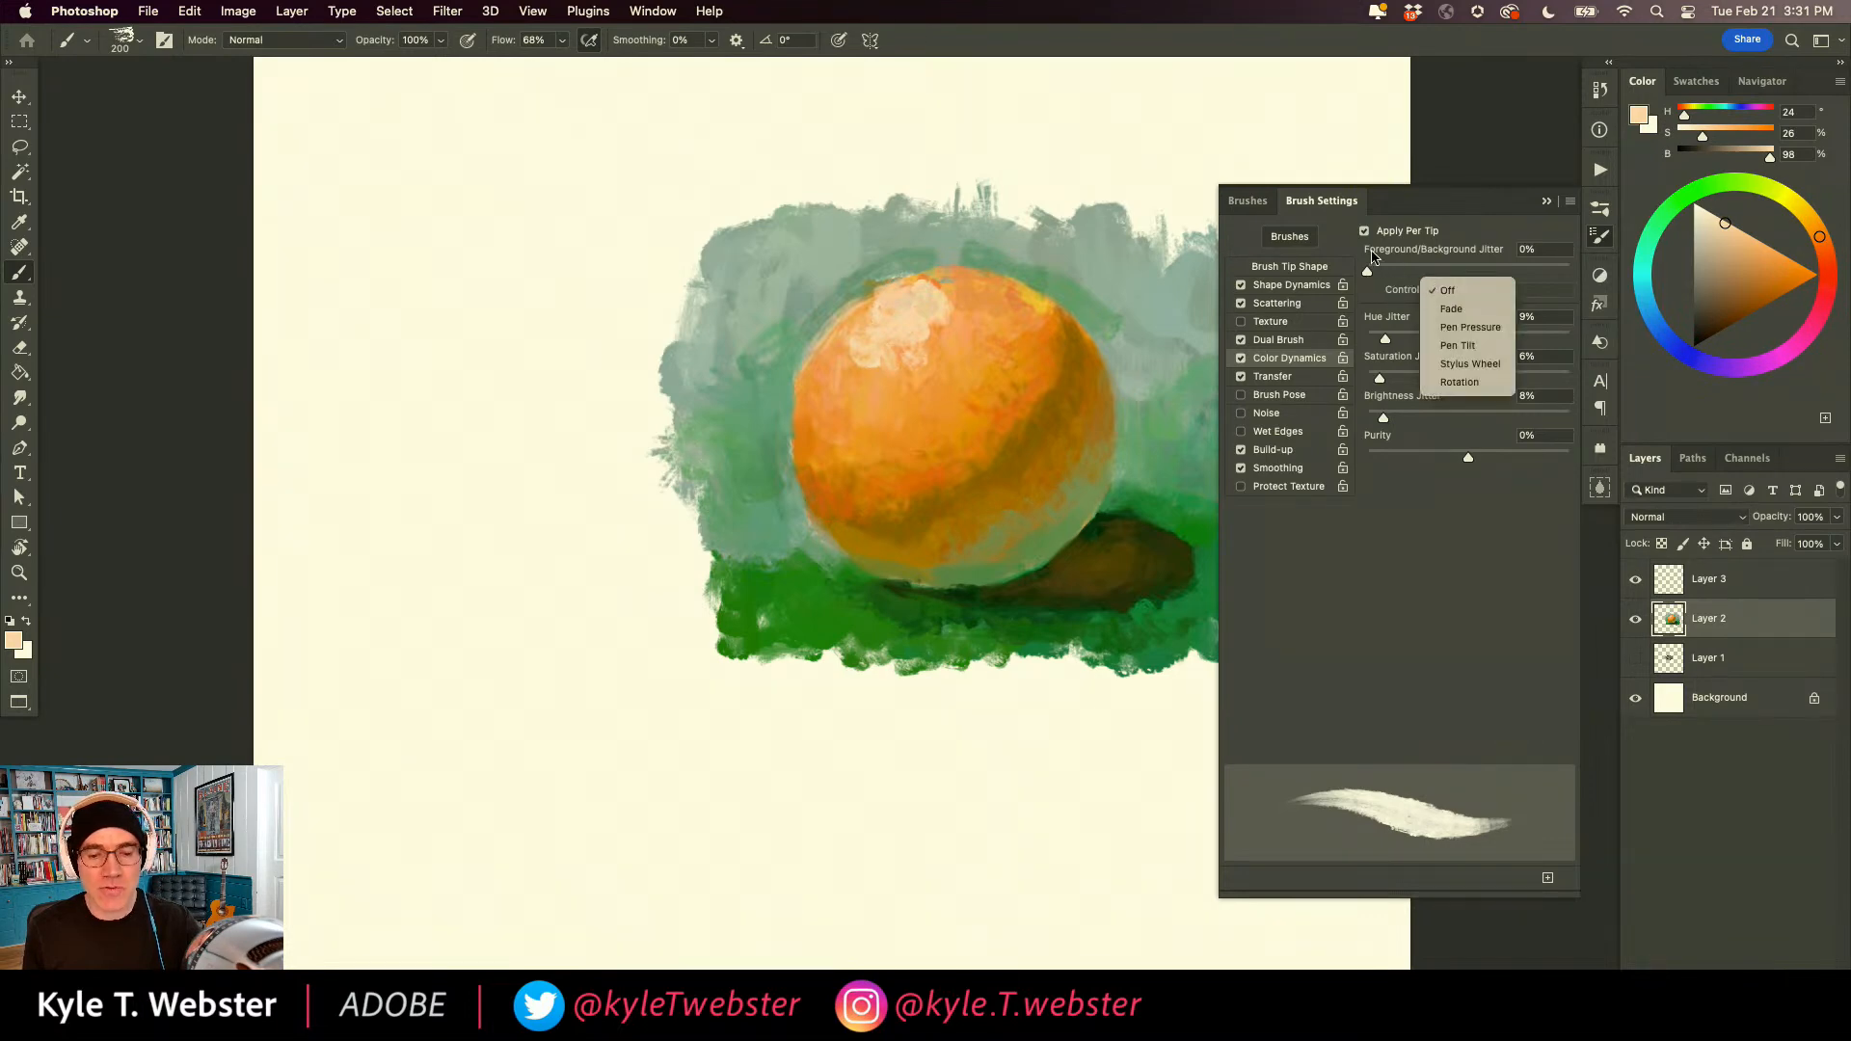
pyautogui.click(1438, 328)
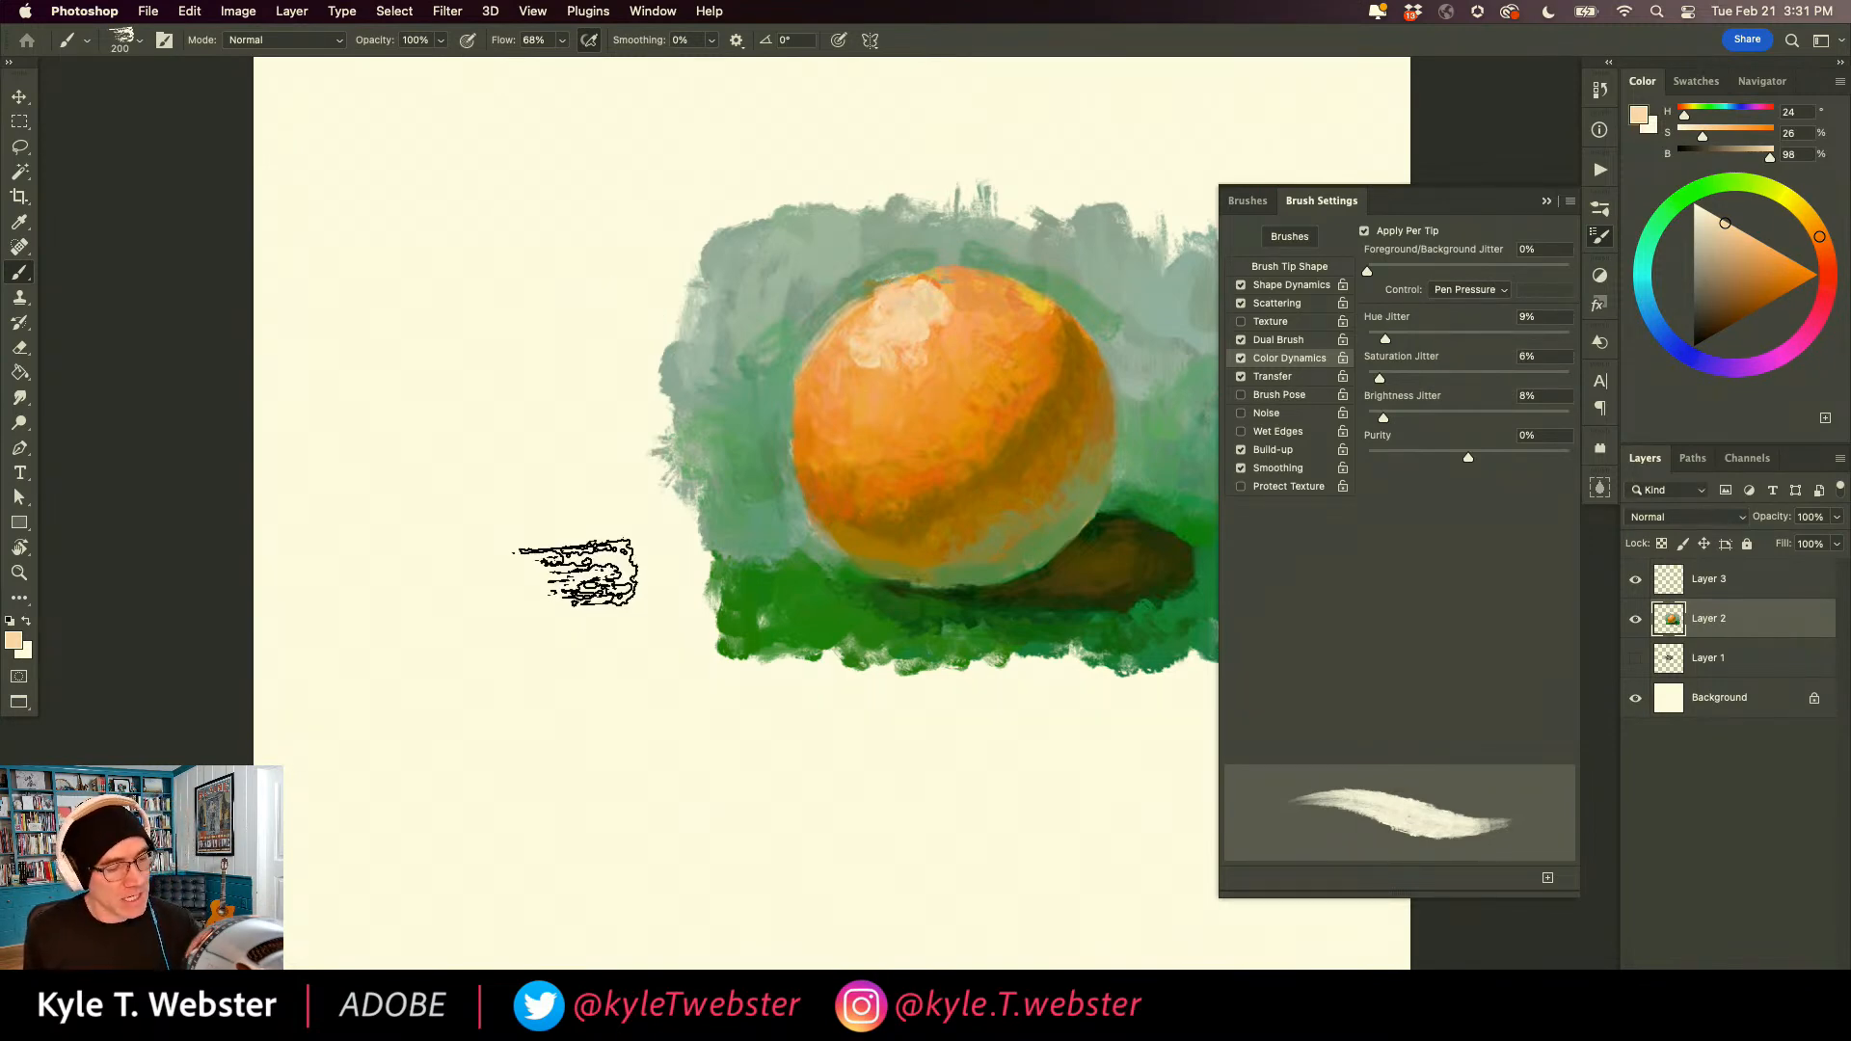
# Set the foreground colour to a bright red (H 352, S 76, B 93).
pyautogui.click(15, 644)
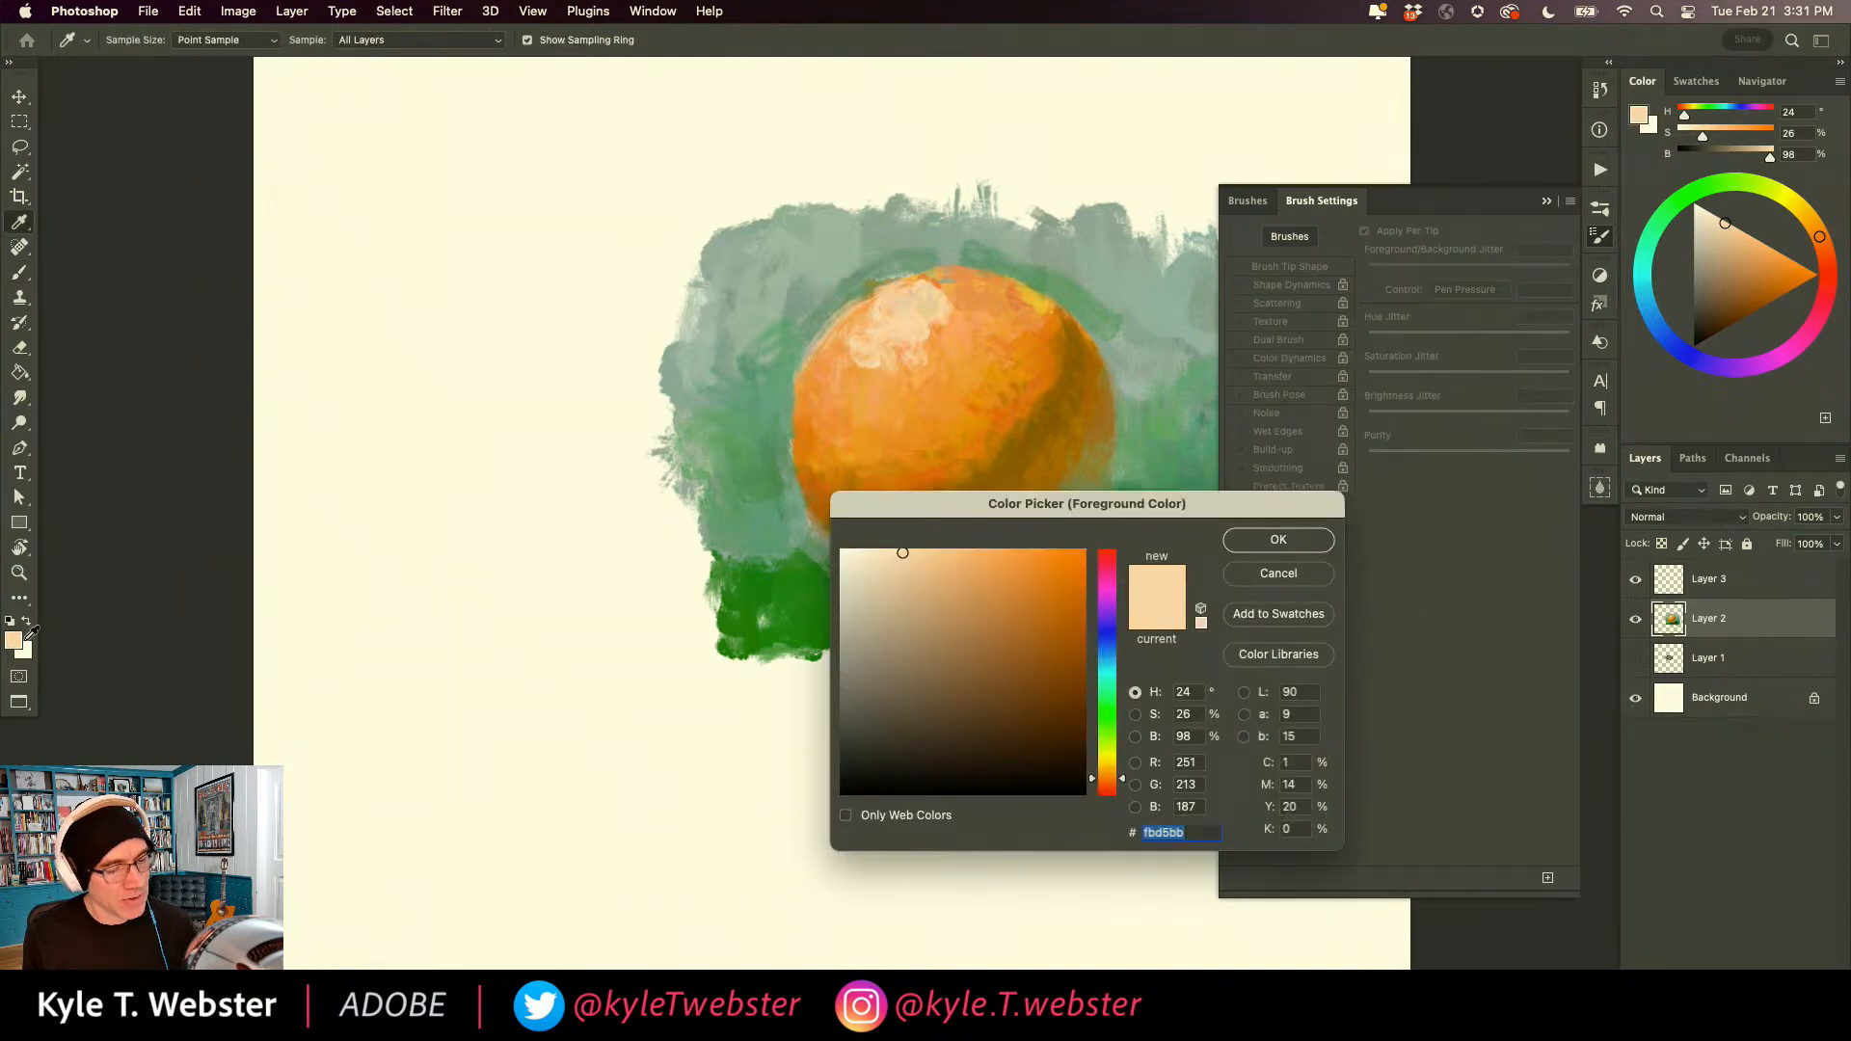
pyautogui.moveTo(1102, 771); pyautogui.dragTo(1114, 824)
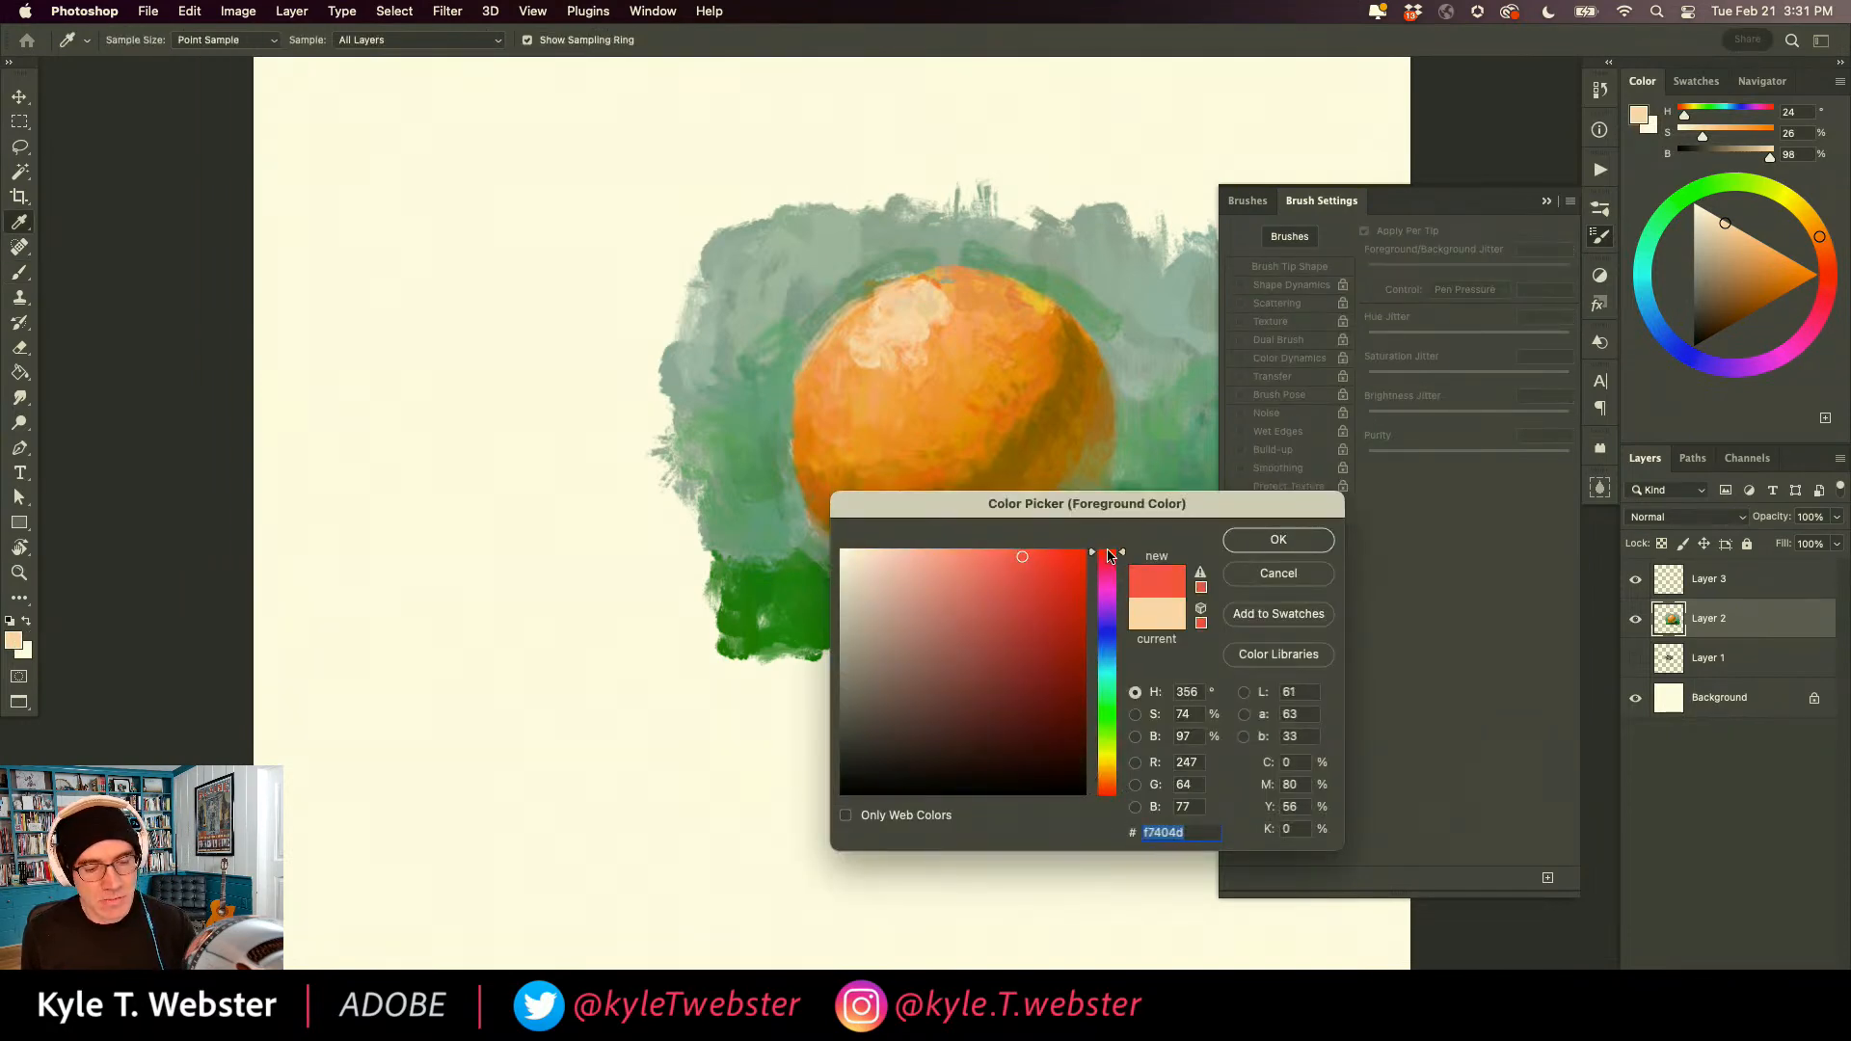
pyautogui.click(1266, 539)
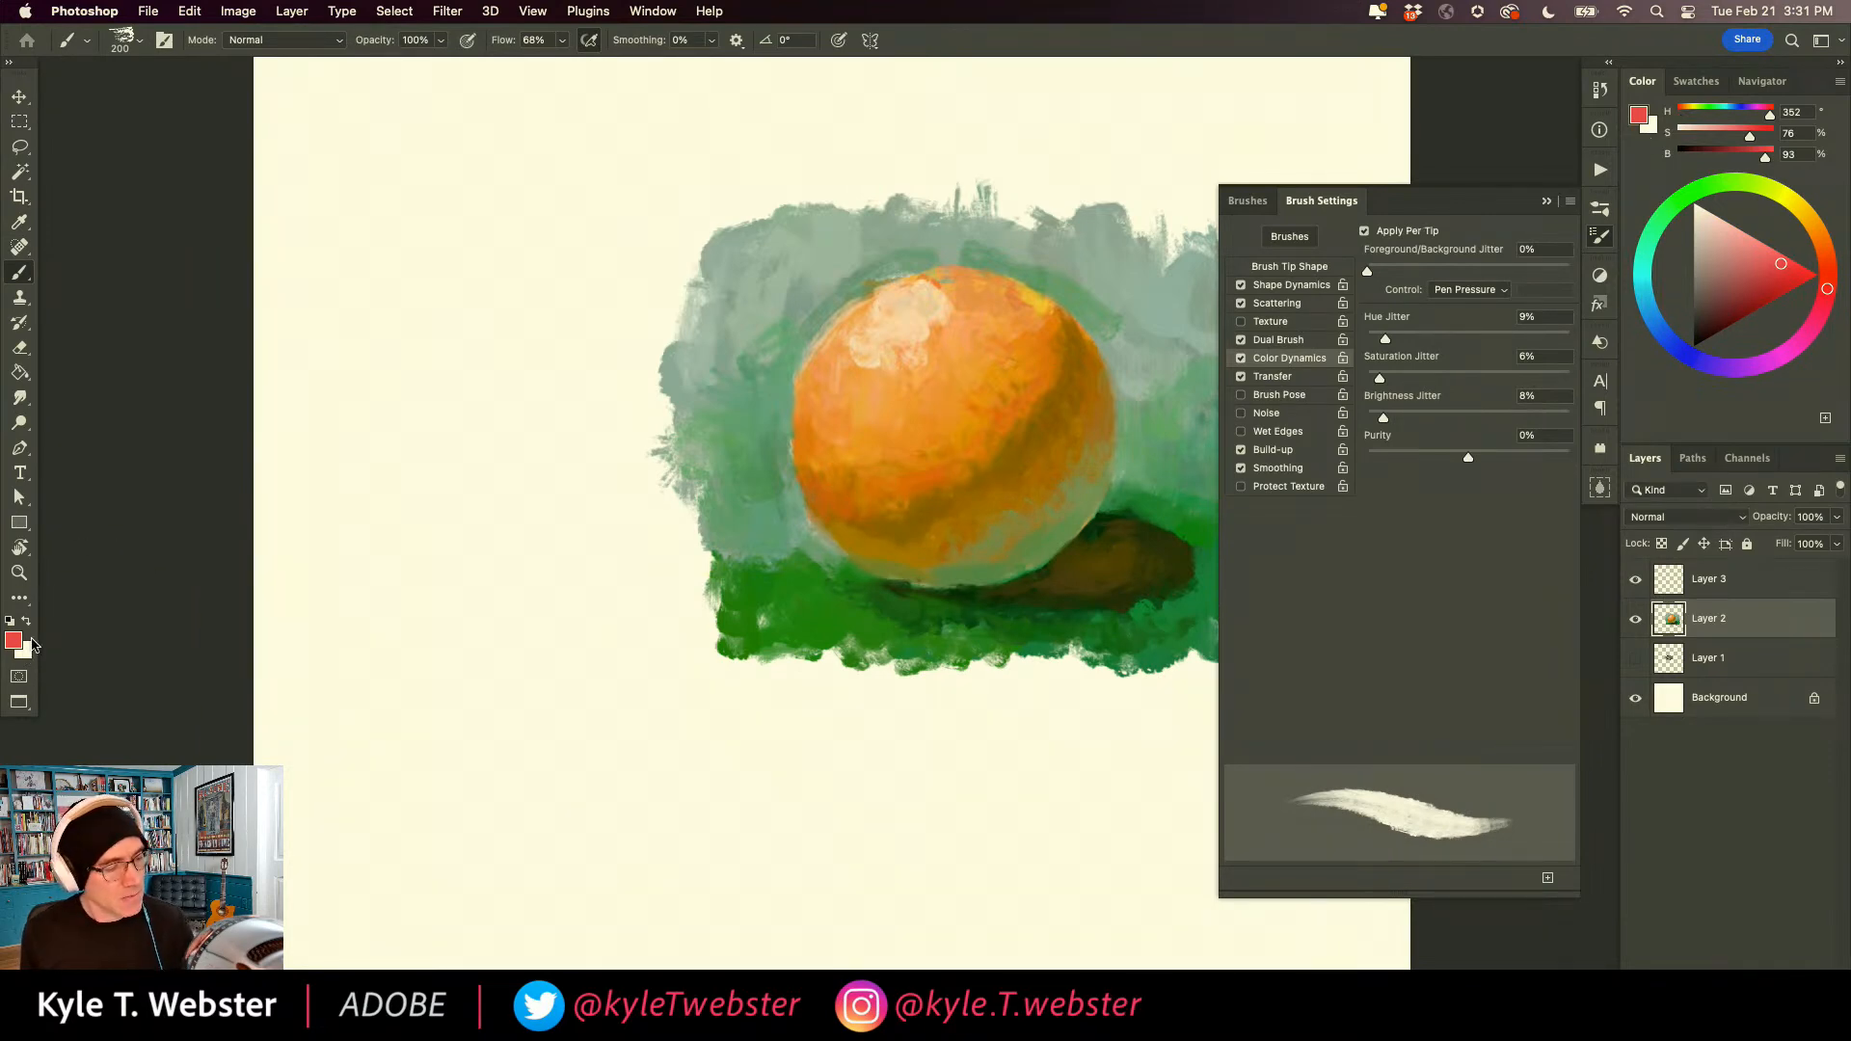
# Set the background colour to a bright yellow-green (H 69, S 60, B 98, hex e3fa63).
pyautogui.click(26, 654)
pyautogui.moveTo(908, 493); pyautogui.dragTo(431, 445)
pyautogui.click(628, 699)
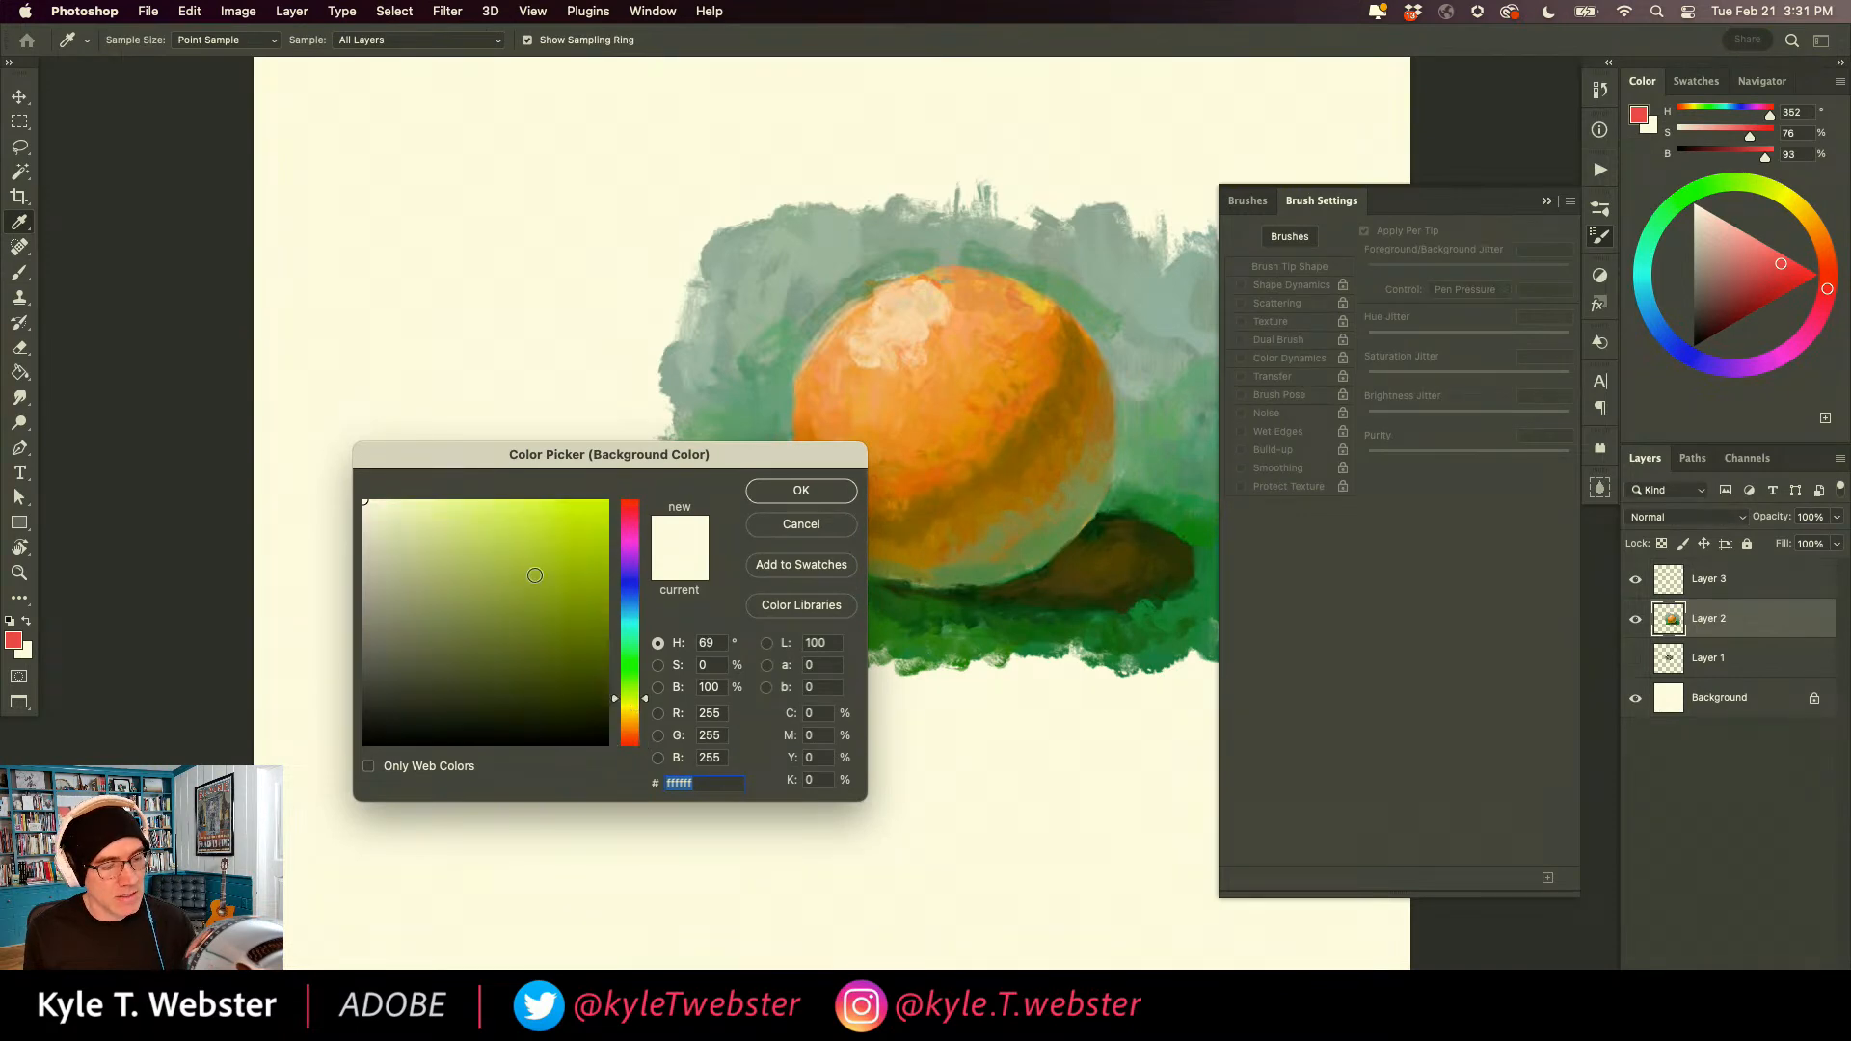
pyautogui.click(511, 505)
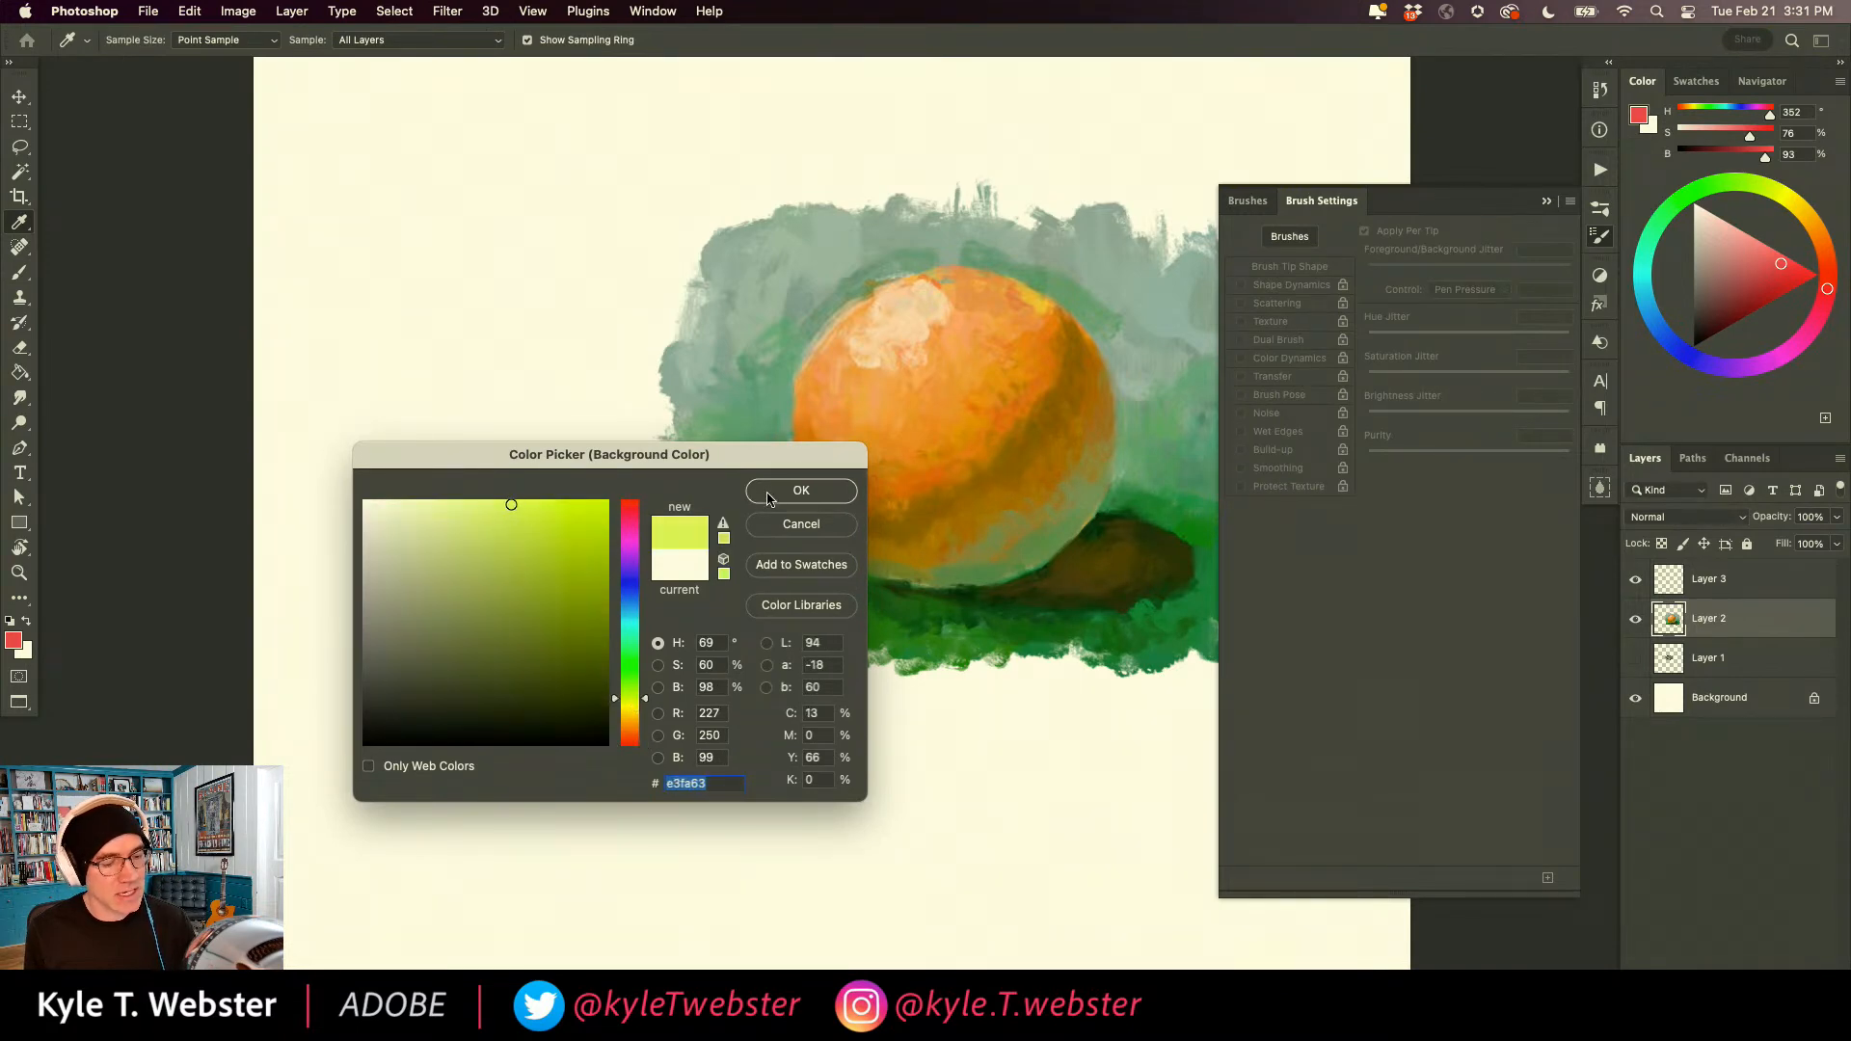
pyautogui.click(800, 491)
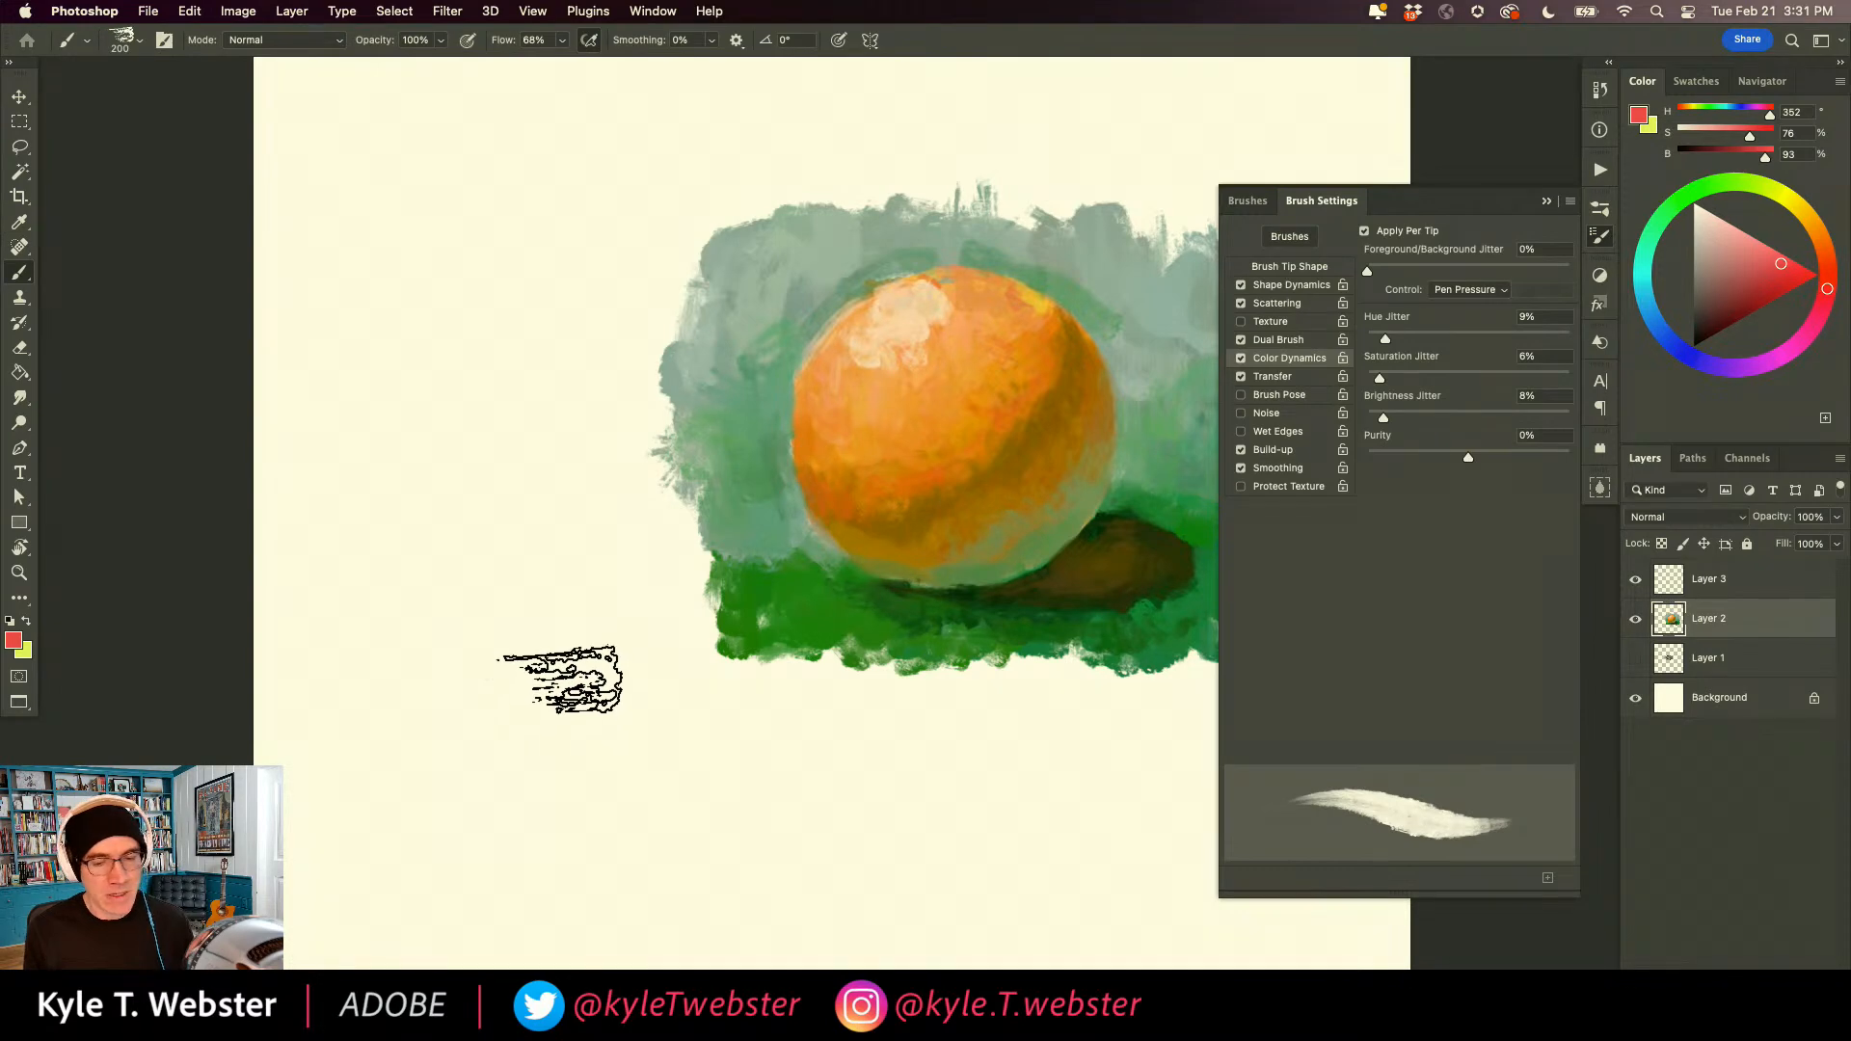
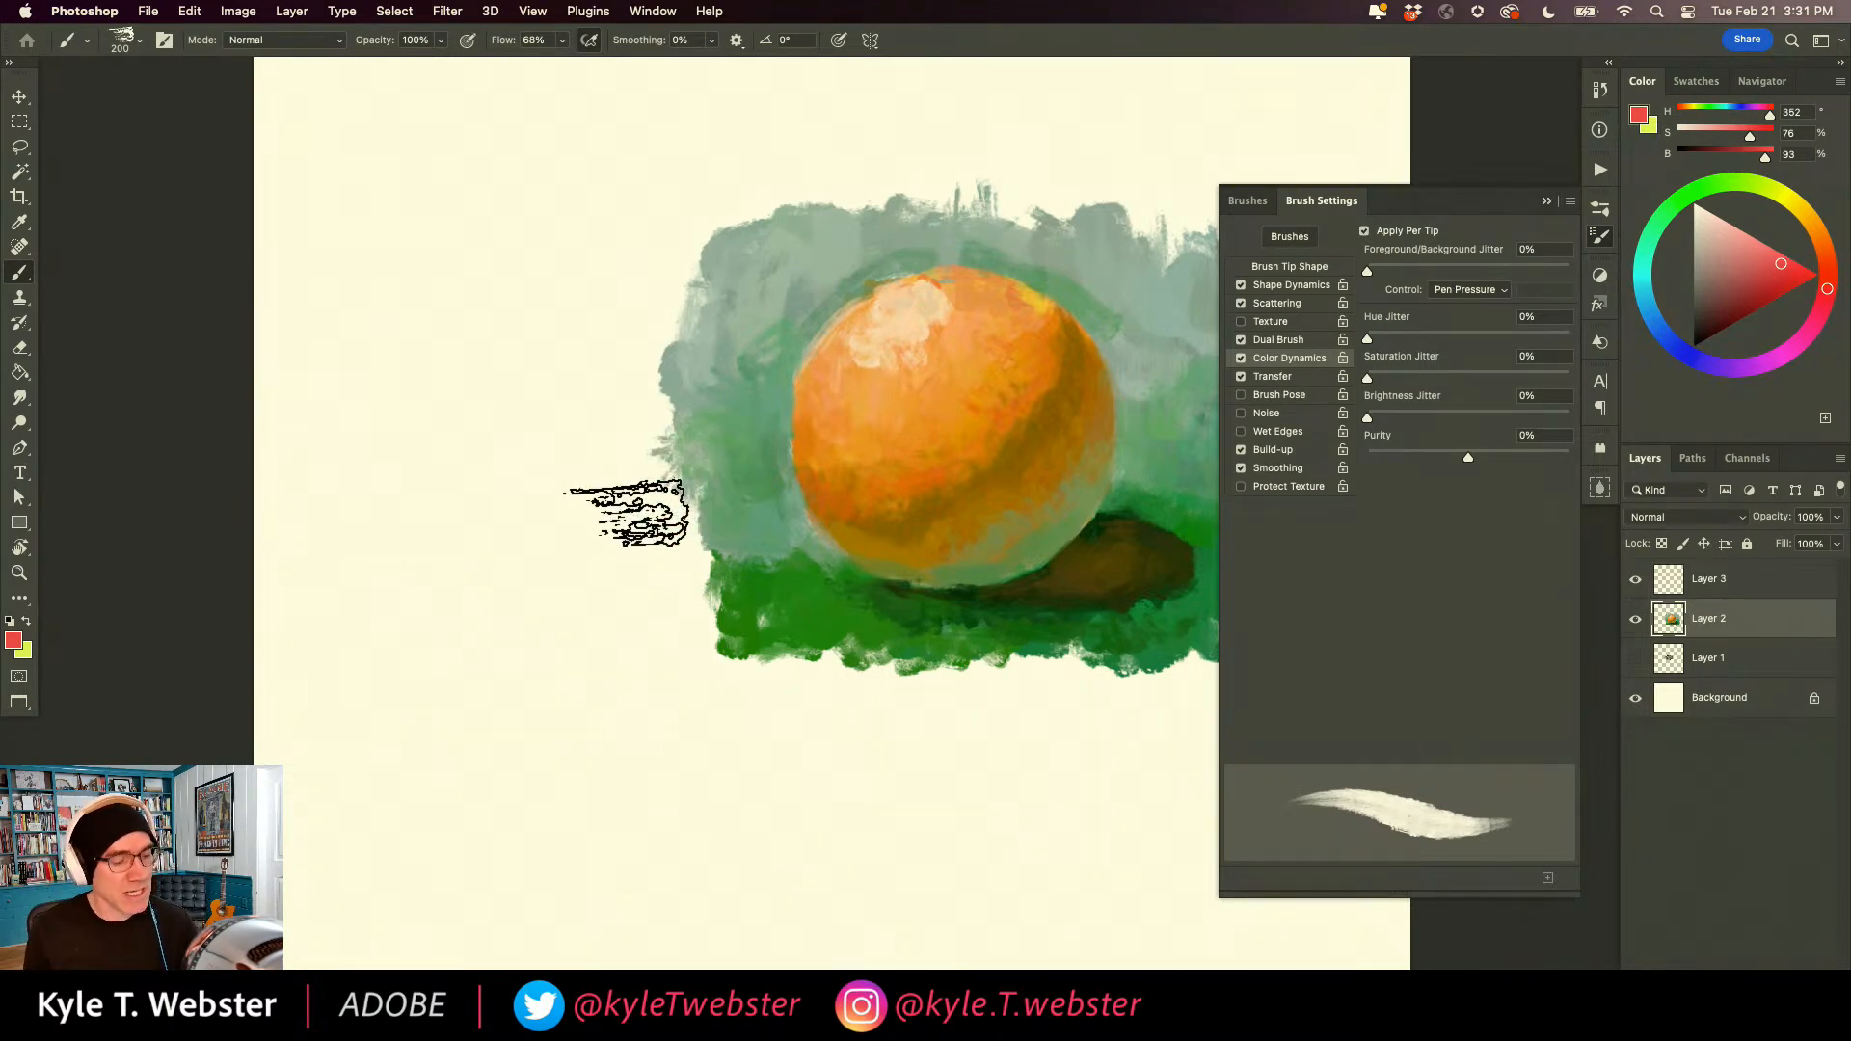
# Paint red-to-yellow test strokes with varying pen pressure around the ball, check the brush's Transfer settings between strokes, and clear the layer.
pyautogui.moveTo(511, 255)
pyautogui.mouseDown()
pyautogui.moveTo(532, 808)
pyautogui.moveTo(438, 631)
pyautogui.moveTo(510, 720)
pyautogui.moveTo(489, 583)
pyautogui.moveTo(520, 574)
pyautogui.moveTo(552, 720)
pyautogui.moveTo(500, 699)
pyautogui.moveTo(584, 655)
pyautogui.moveTo(577, 581)
pyautogui.moveTo(601, 577)
pyautogui.moveTo(515, 563)
pyautogui.moveTo(571, 634)
pyautogui.moveTo(514, 615)
pyautogui.moveTo(493, 559)
pyautogui.moveTo(551, 570)
pyautogui.moveTo(445, 529)
pyautogui.moveTo(497, 524)
pyautogui.moveTo(447, 442)
pyautogui.moveTo(495, 407)
pyautogui.moveTo(530, 270)
pyautogui.moveTo(501, 564)
pyautogui.moveTo(517, 364)
pyautogui.mouseUp()
pyautogui.moveTo(1166, 779); pyautogui.dragTo(627, 866)
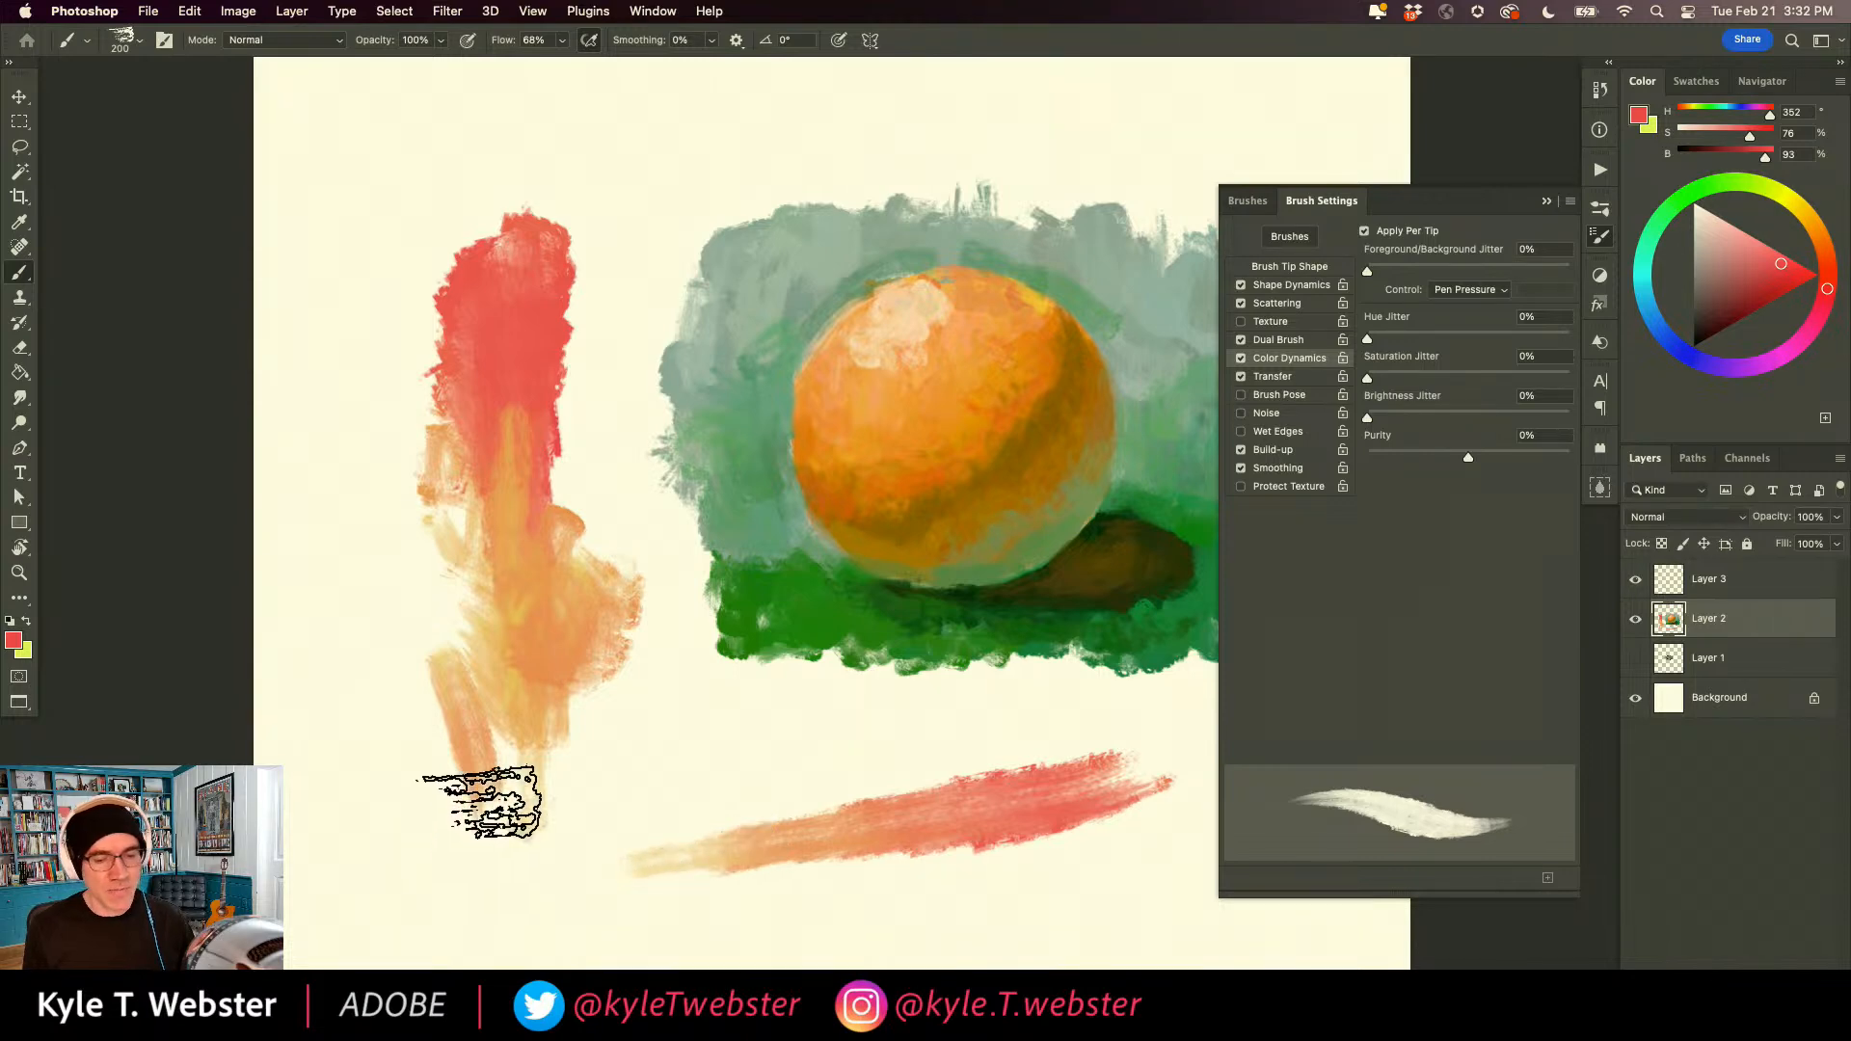
pyautogui.click(1272, 376)
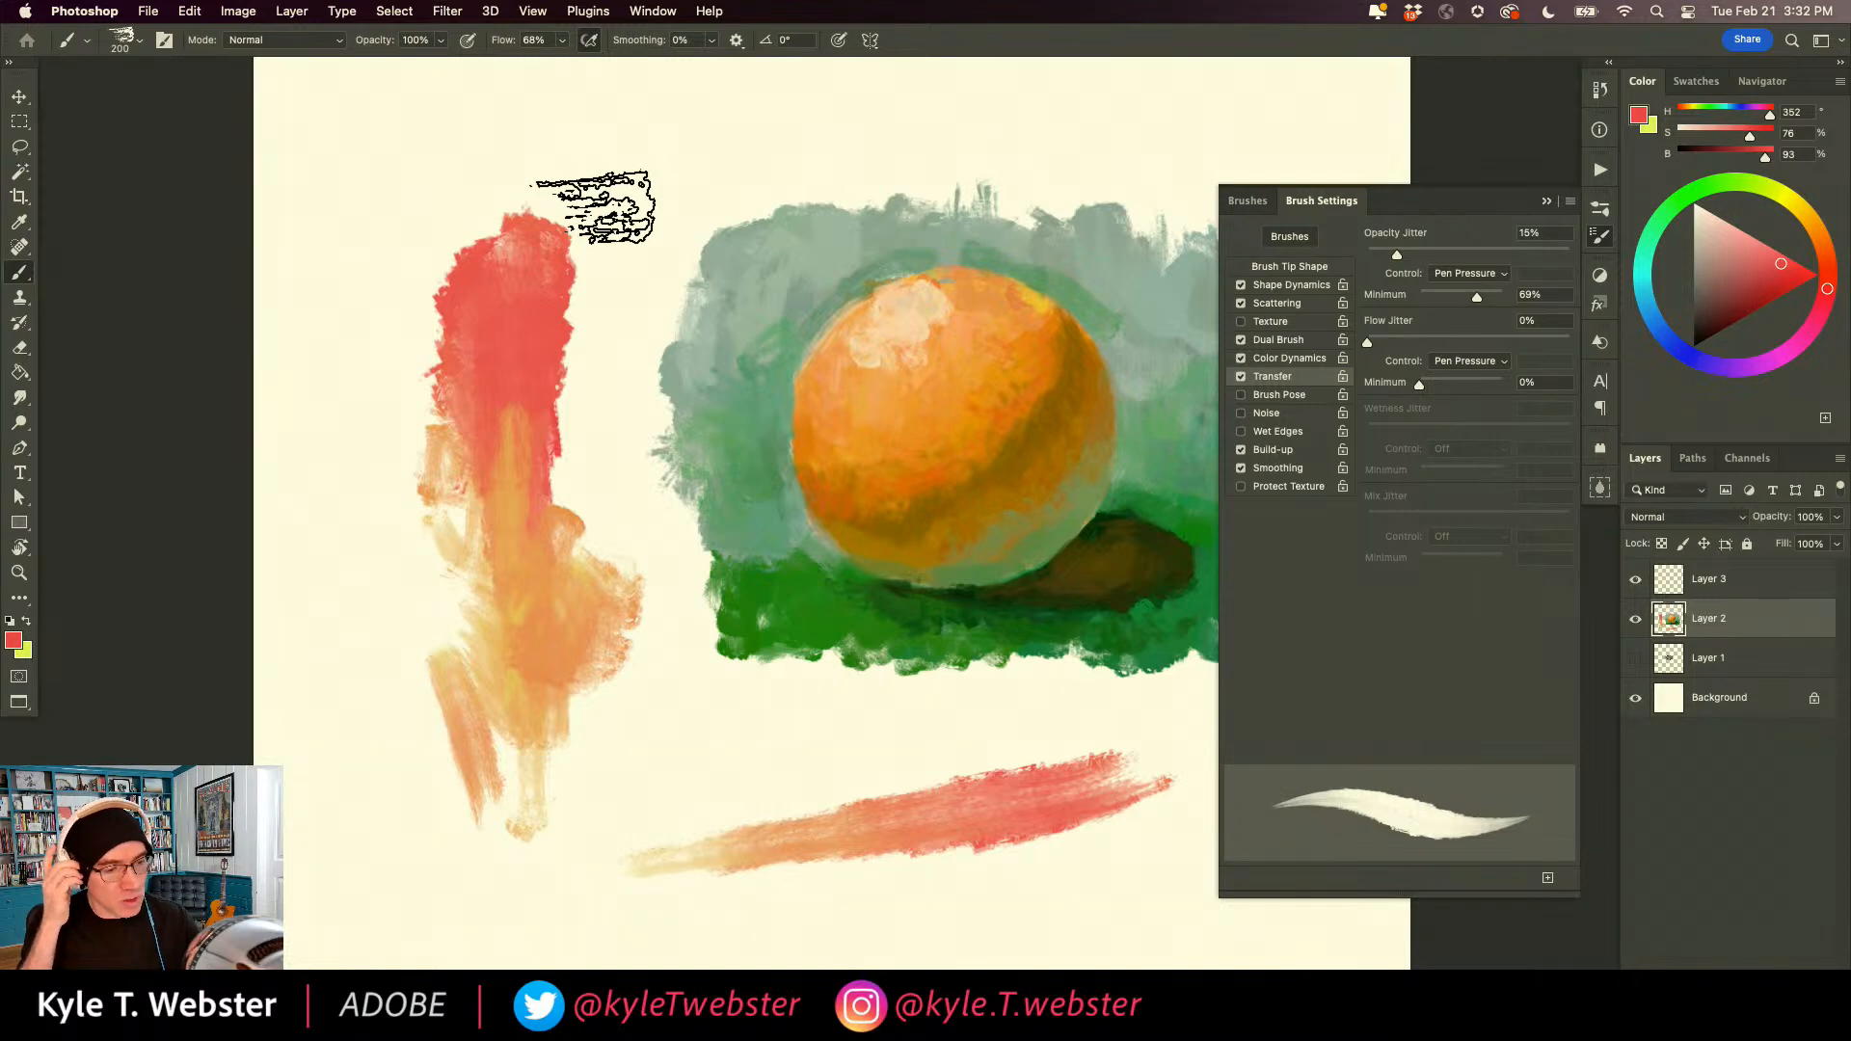
pyautogui.moveTo(603, 154)
pyautogui.mouseDown()
pyautogui.moveTo(405, 656)
pyautogui.moveTo(599, 780)
pyautogui.moveTo(464, 338)
pyautogui.moveTo(372, 364)
pyautogui.moveTo(362, 501)
pyautogui.mouseUp()
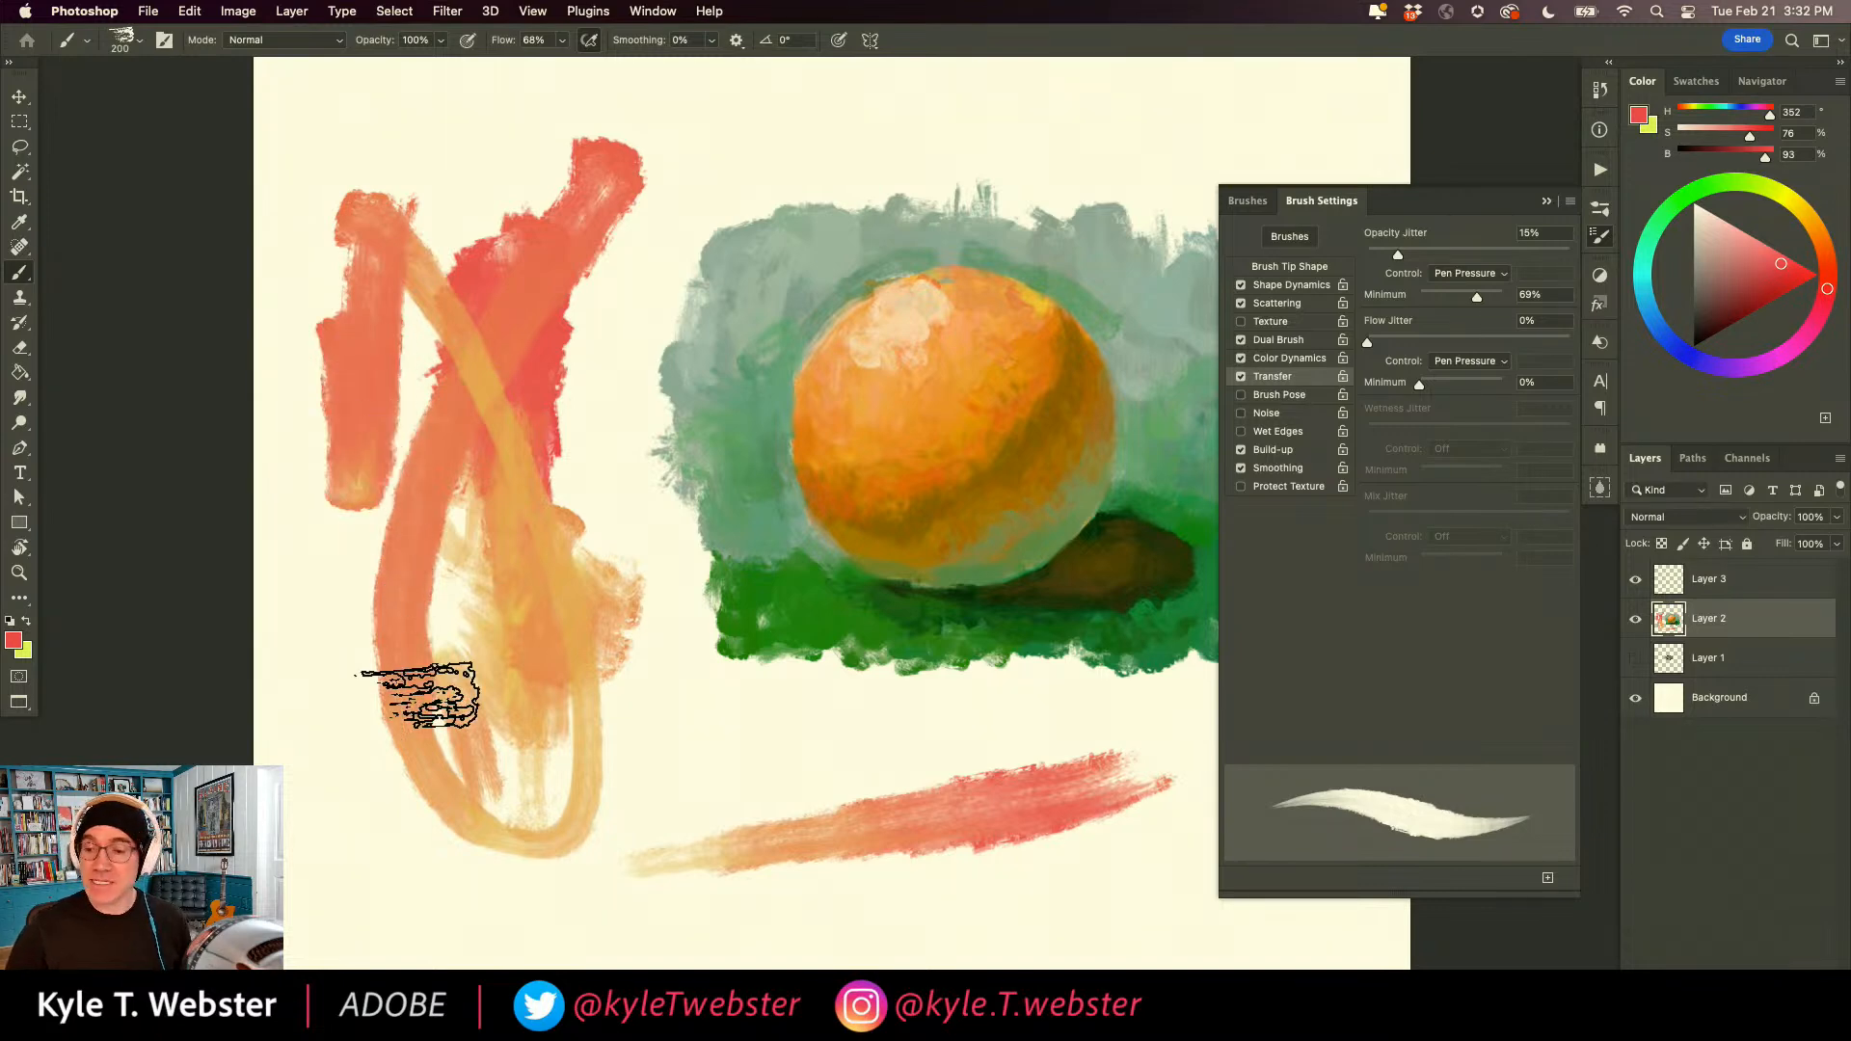
pyautogui.press('BackSpace')
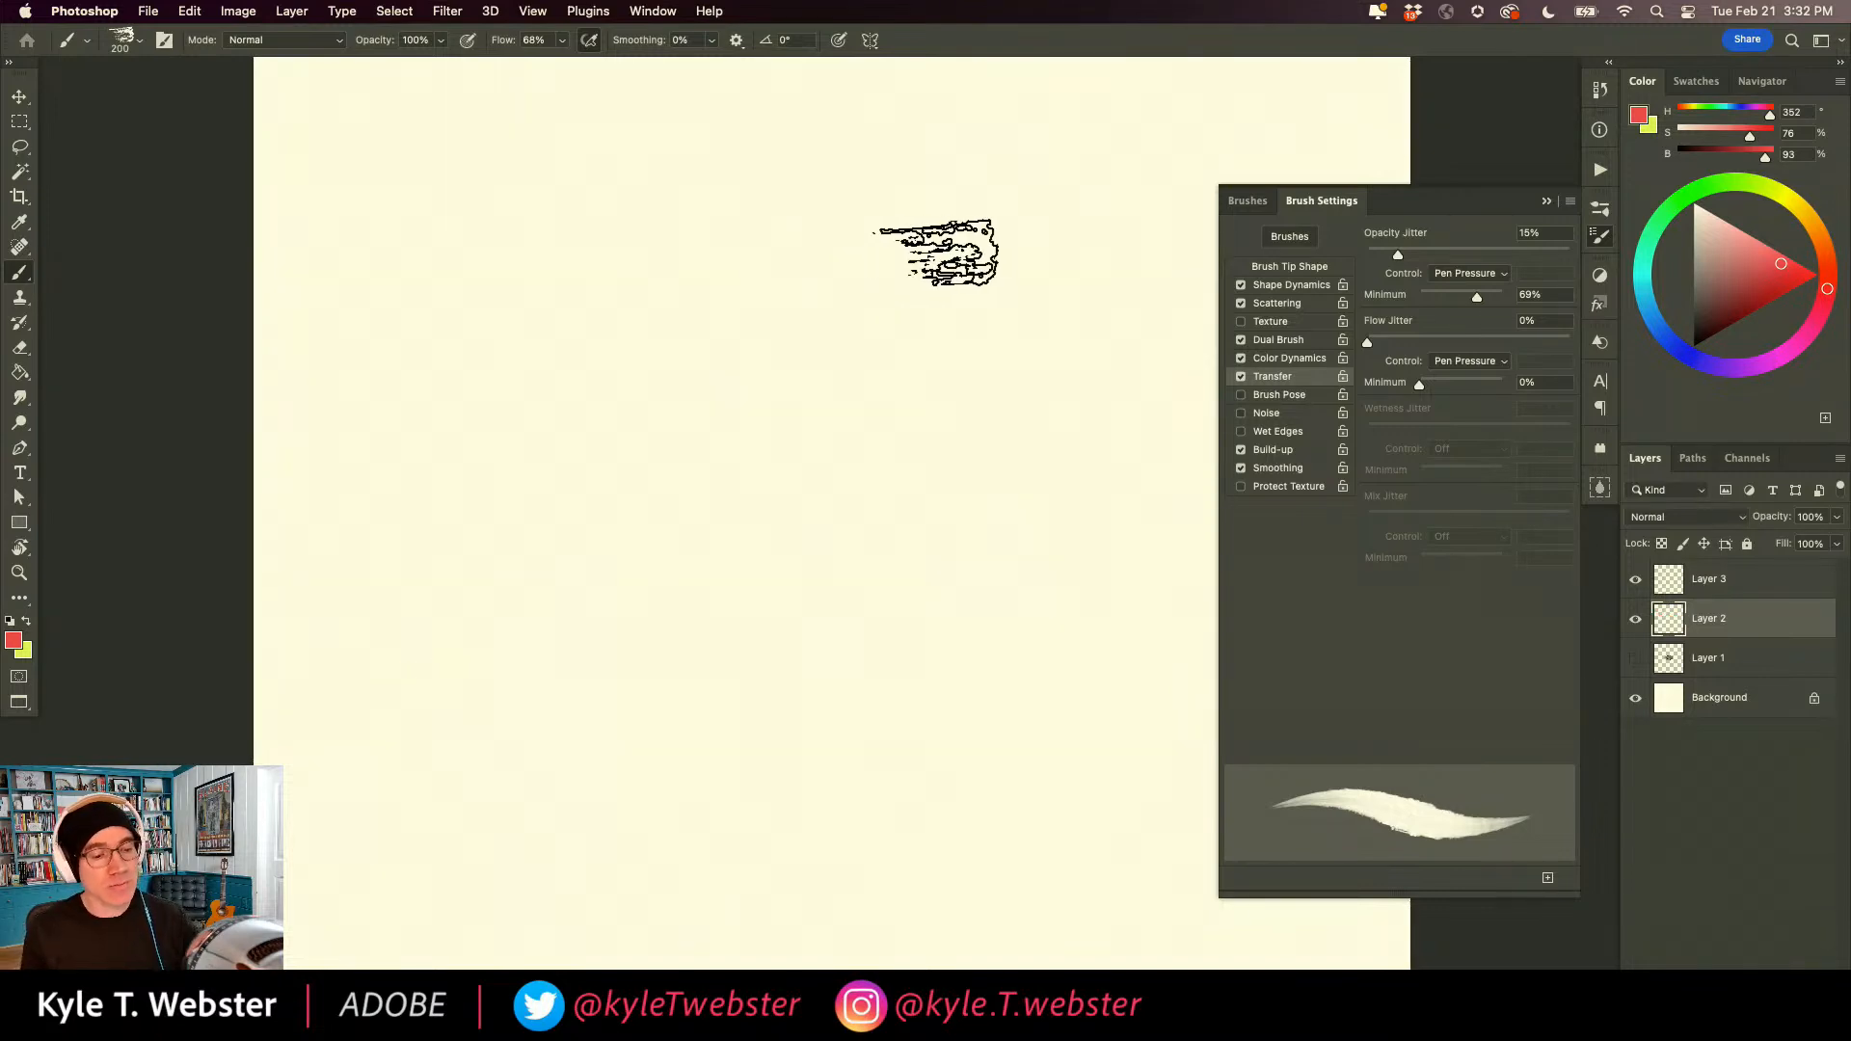
# Paint two swatches grading between red and yellow through changing pen pressure, and clear the layer.
pyautogui.moveTo(1022, 400)
pyautogui.mouseDown()
pyautogui.moveTo(982, 424)
pyautogui.moveTo(1020, 404)
pyautogui.moveTo(1050, 420)
pyautogui.moveTo(980, 399)
pyautogui.moveTo(1046, 338)
pyautogui.moveTo(985, 325)
pyautogui.moveTo(957, 363)
pyautogui.moveTo(942, 331)
pyautogui.moveTo(989, 285)
pyautogui.moveTo(1039, 290)
pyautogui.moveTo(1040, 265)
pyautogui.moveTo(934, 244)
pyautogui.moveTo(1001, 211)
pyautogui.moveTo(1033, 226)
pyautogui.moveTo(1044, 184)
pyautogui.moveTo(944, 168)
pyautogui.moveTo(1028, 139)
pyautogui.moveTo(920, 113)
pyautogui.mouseUp()
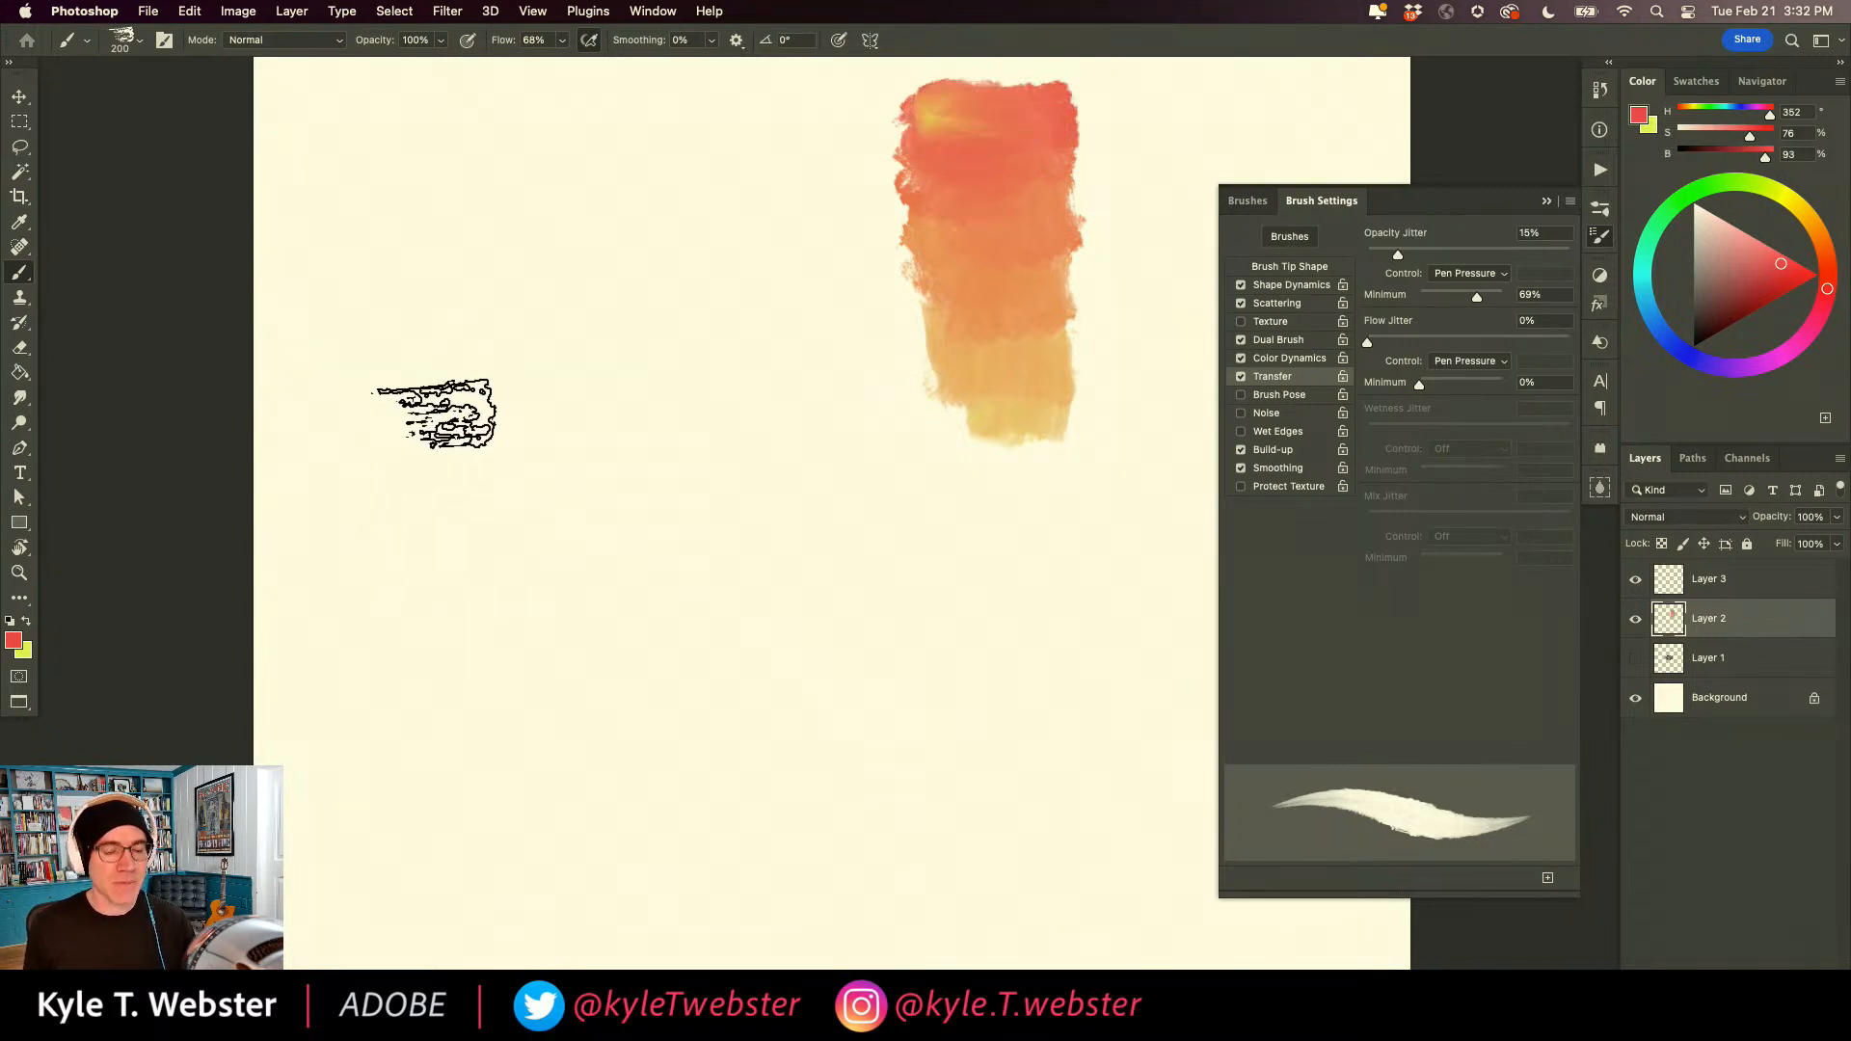
pyautogui.moveTo(839, 442)
pyautogui.mouseDown()
pyautogui.moveTo(575, 469)
pyautogui.moveTo(793, 530)
pyautogui.moveTo(809, 566)
pyautogui.moveTo(772, 661)
pyautogui.moveTo(736, 691)
pyautogui.moveTo(720, 784)
pyautogui.moveTo(636, 810)
pyautogui.mouseUp()
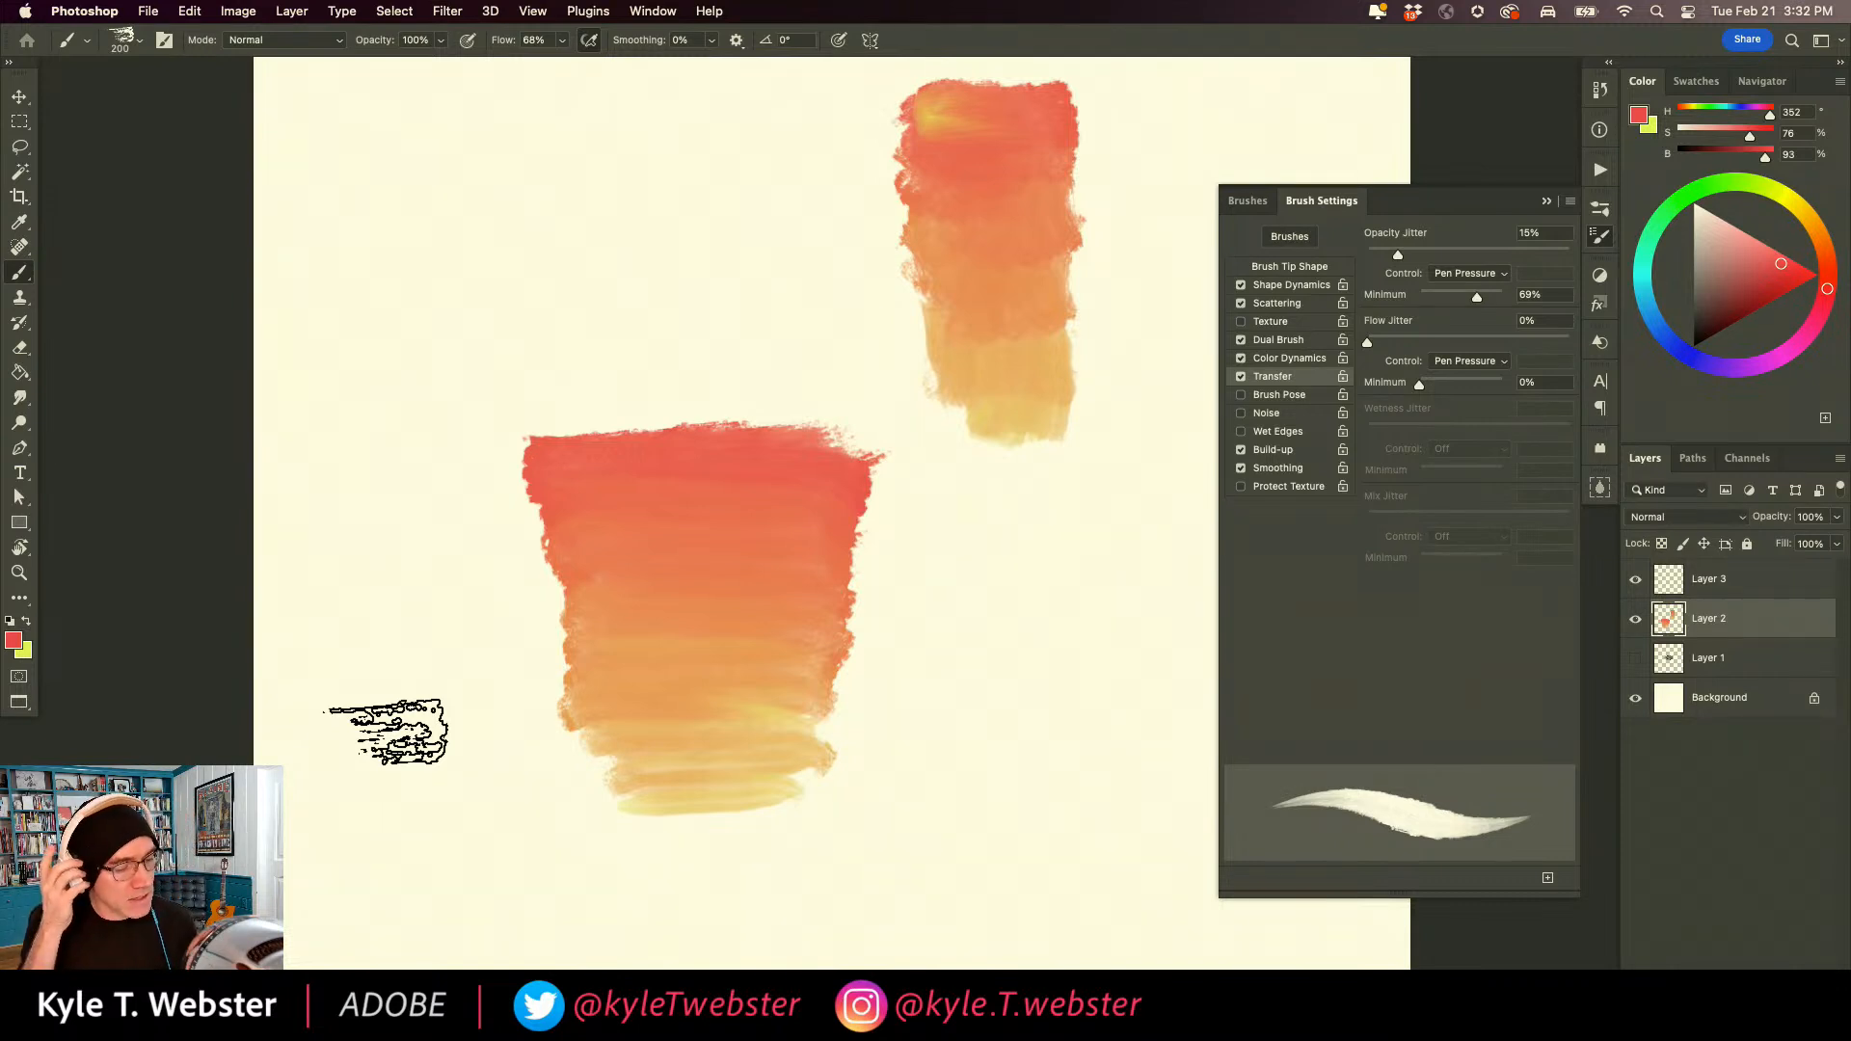
pyautogui.press('super+a')
pyautogui.press('BackSpace')
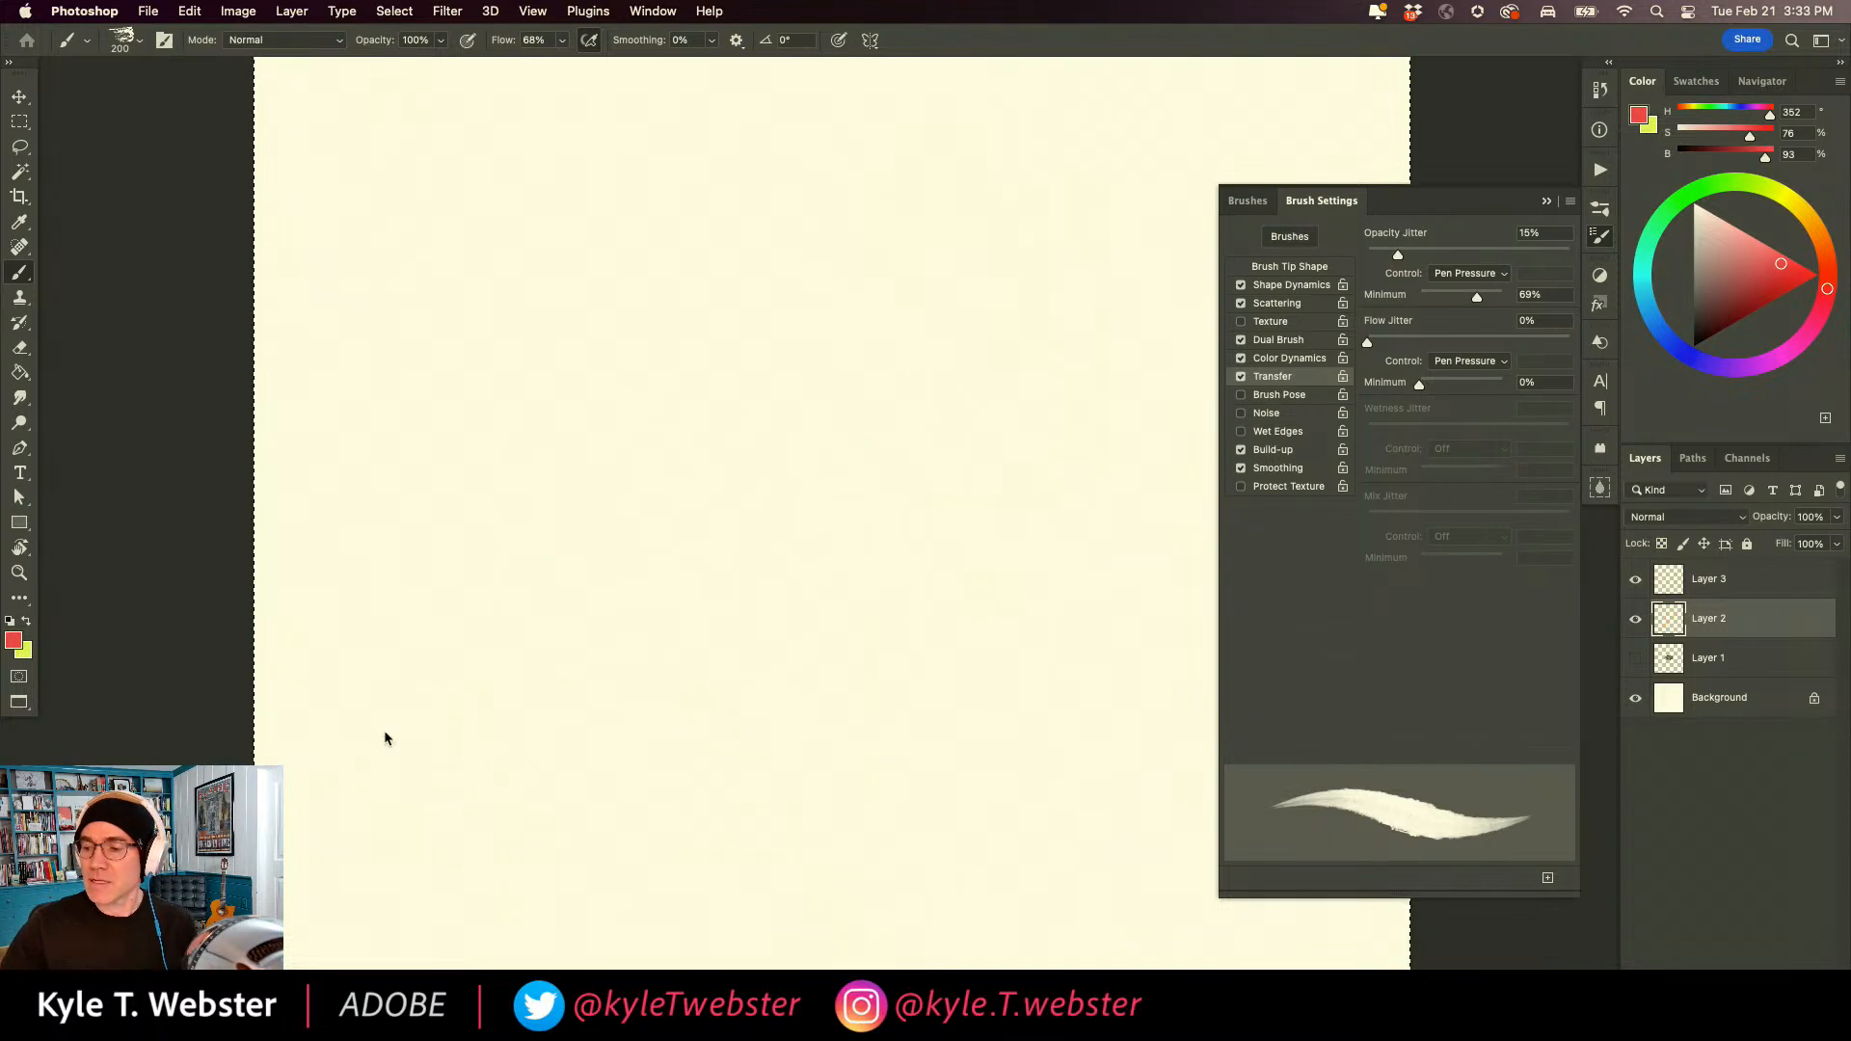
# Paint a large blended red, orange and yellow patch with a smaller patch beside it, and clear the layer.
pyautogui.press('super+equal')
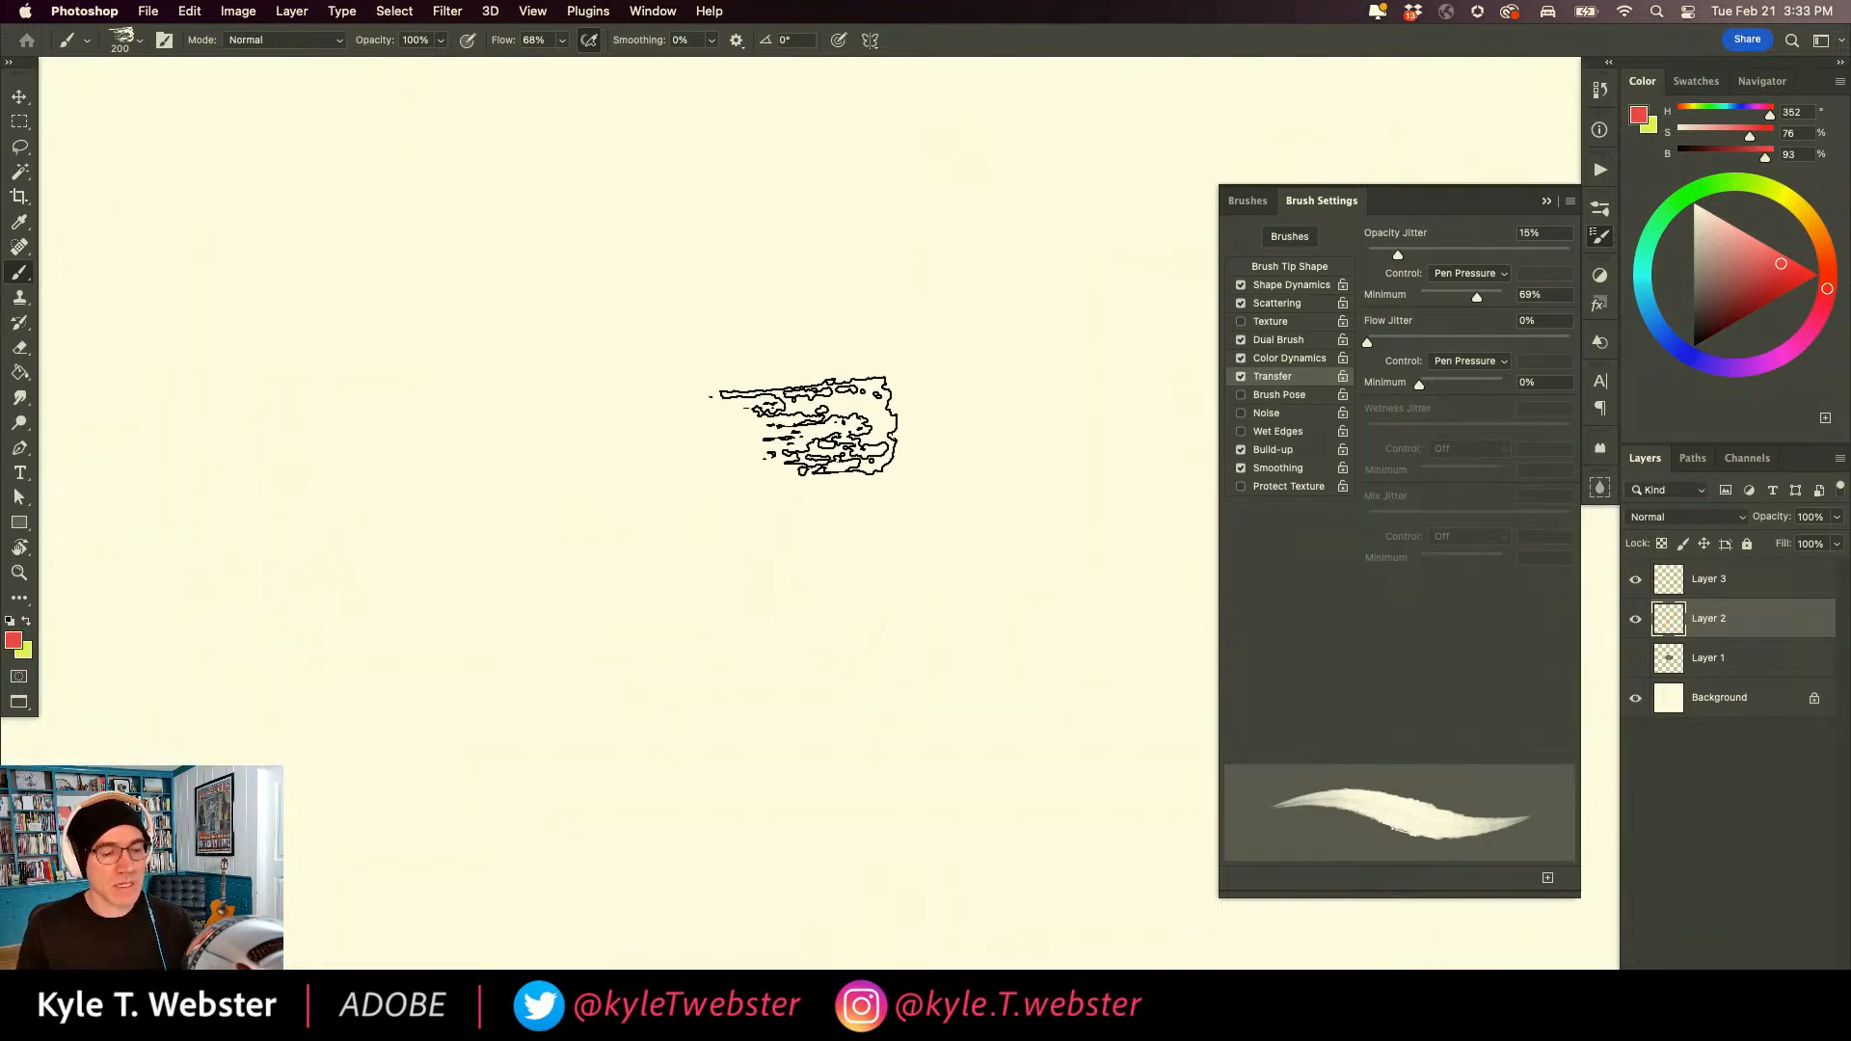
pyautogui.moveTo(818, 472)
pyautogui.mouseDown()
pyautogui.moveTo(798, 524)
pyautogui.moveTo(749, 526)
pyautogui.moveTo(734, 431)
pyautogui.moveTo(766, 390)
pyautogui.moveTo(852, 351)
pyautogui.moveTo(720, 314)
pyautogui.moveTo(678, 389)
pyautogui.moveTo(684, 454)
pyautogui.moveTo(753, 498)
pyautogui.moveTo(767, 557)
pyautogui.moveTo(867, 623)
pyautogui.moveTo(884, 485)
pyautogui.moveTo(862, 429)
pyautogui.moveTo(896, 389)
pyautogui.moveTo(927, 384)
pyautogui.moveTo(842, 447)
pyautogui.moveTo(895, 489)
pyautogui.moveTo(957, 447)
pyautogui.moveTo(1003, 539)
pyautogui.moveTo(888, 634)
pyautogui.moveTo(936, 617)
pyautogui.moveTo(1011, 538)
pyautogui.moveTo(1059, 529)
pyautogui.moveTo(948, 337)
pyautogui.moveTo(869, 345)
pyautogui.moveTo(968, 602)
pyautogui.moveTo(1062, 398)
pyautogui.moveTo(966, 342)
pyautogui.moveTo(958, 285)
pyautogui.moveTo(1038, 310)
pyautogui.moveTo(1027, 247)
pyautogui.moveTo(859, 221)
pyautogui.moveTo(886, 349)
pyautogui.moveTo(833, 253)
pyautogui.moveTo(890, 217)
pyautogui.moveTo(953, 238)
pyautogui.moveTo(774, 209)
pyautogui.moveTo(726, 244)
pyautogui.moveTo(778, 276)
pyautogui.moveTo(718, 366)
pyautogui.moveTo(632, 309)
pyautogui.moveTo(701, 213)
pyautogui.moveTo(622, 228)
pyautogui.moveTo(526, 293)
pyautogui.moveTo(602, 323)
pyautogui.moveTo(627, 380)
pyautogui.moveTo(604, 578)
pyautogui.moveTo(675, 644)
pyautogui.moveTo(801, 678)
pyautogui.moveTo(605, 367)
pyautogui.mouseUp()
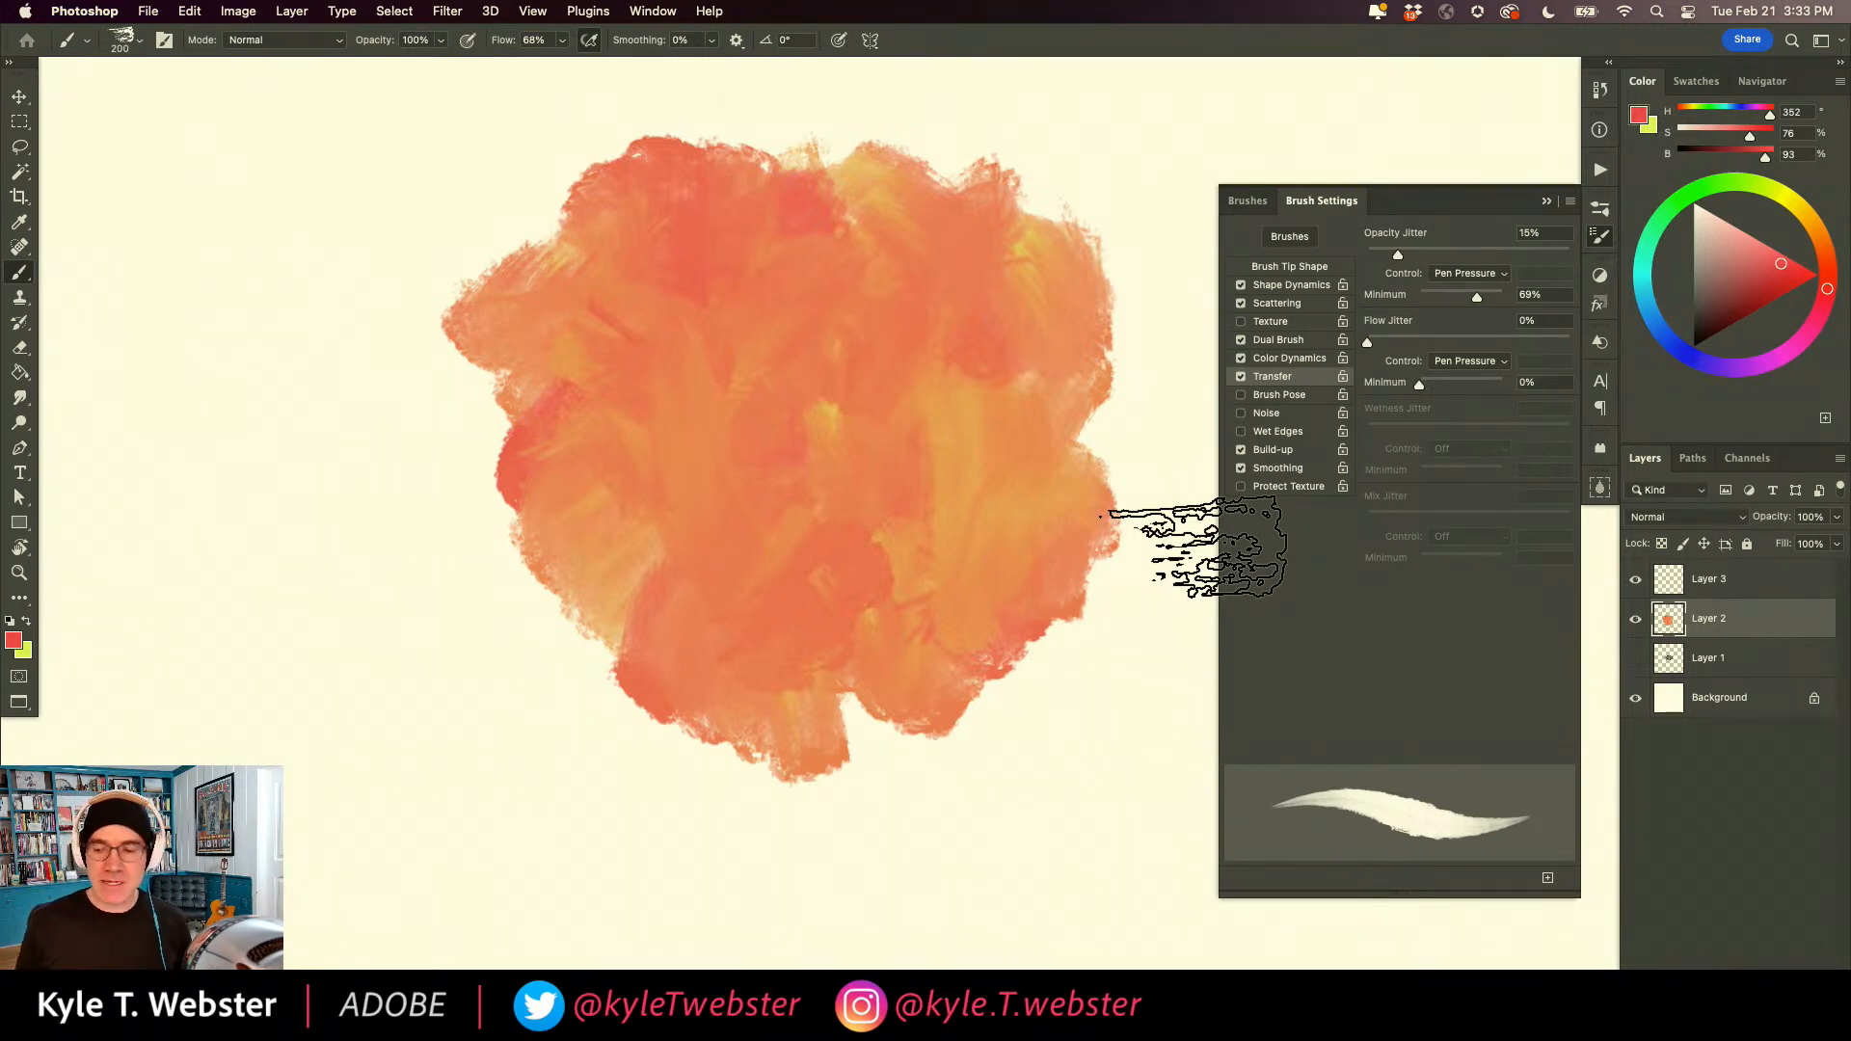
pyautogui.hotkey('ctrl', '-')
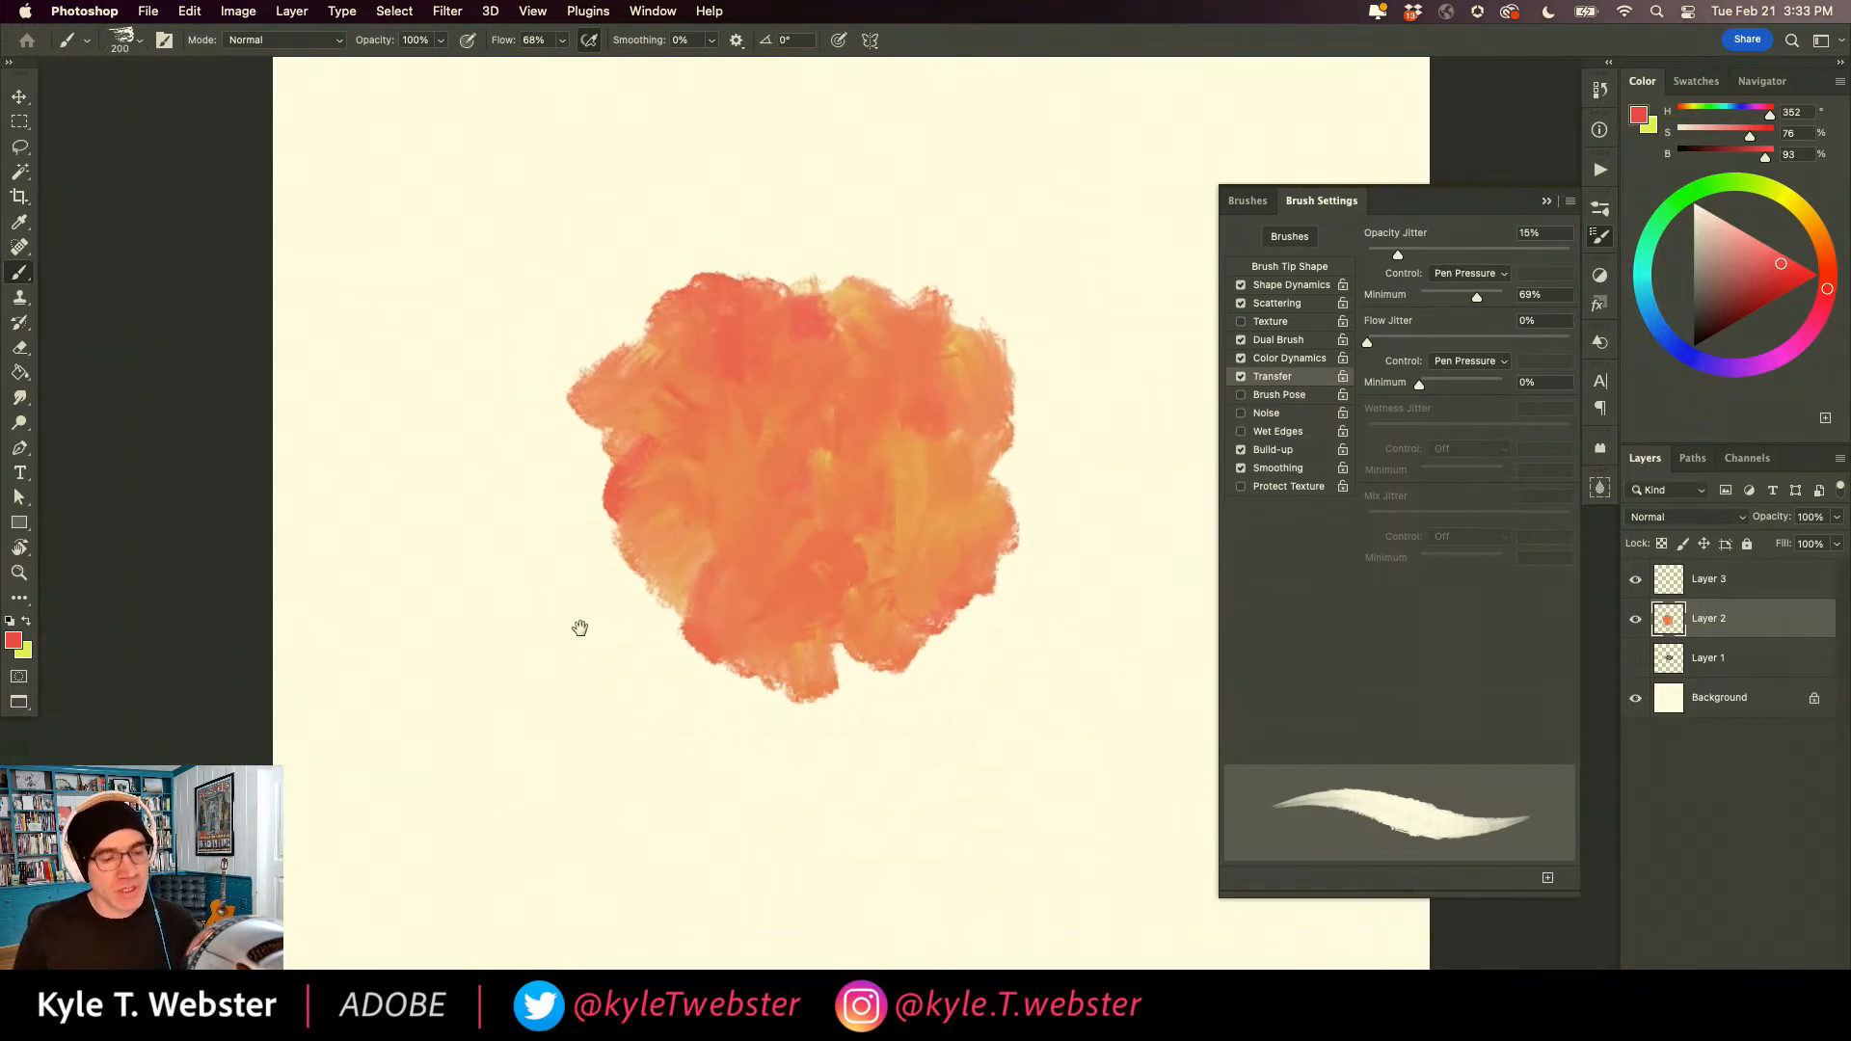
pyautogui.moveTo(593, 583)
pyautogui.mouseDown()
pyautogui.moveTo(463, 607)
pyautogui.moveTo(452, 548)
pyautogui.moveTo(538, 501)
pyautogui.moveTo(477, 360)
pyautogui.mouseUp()
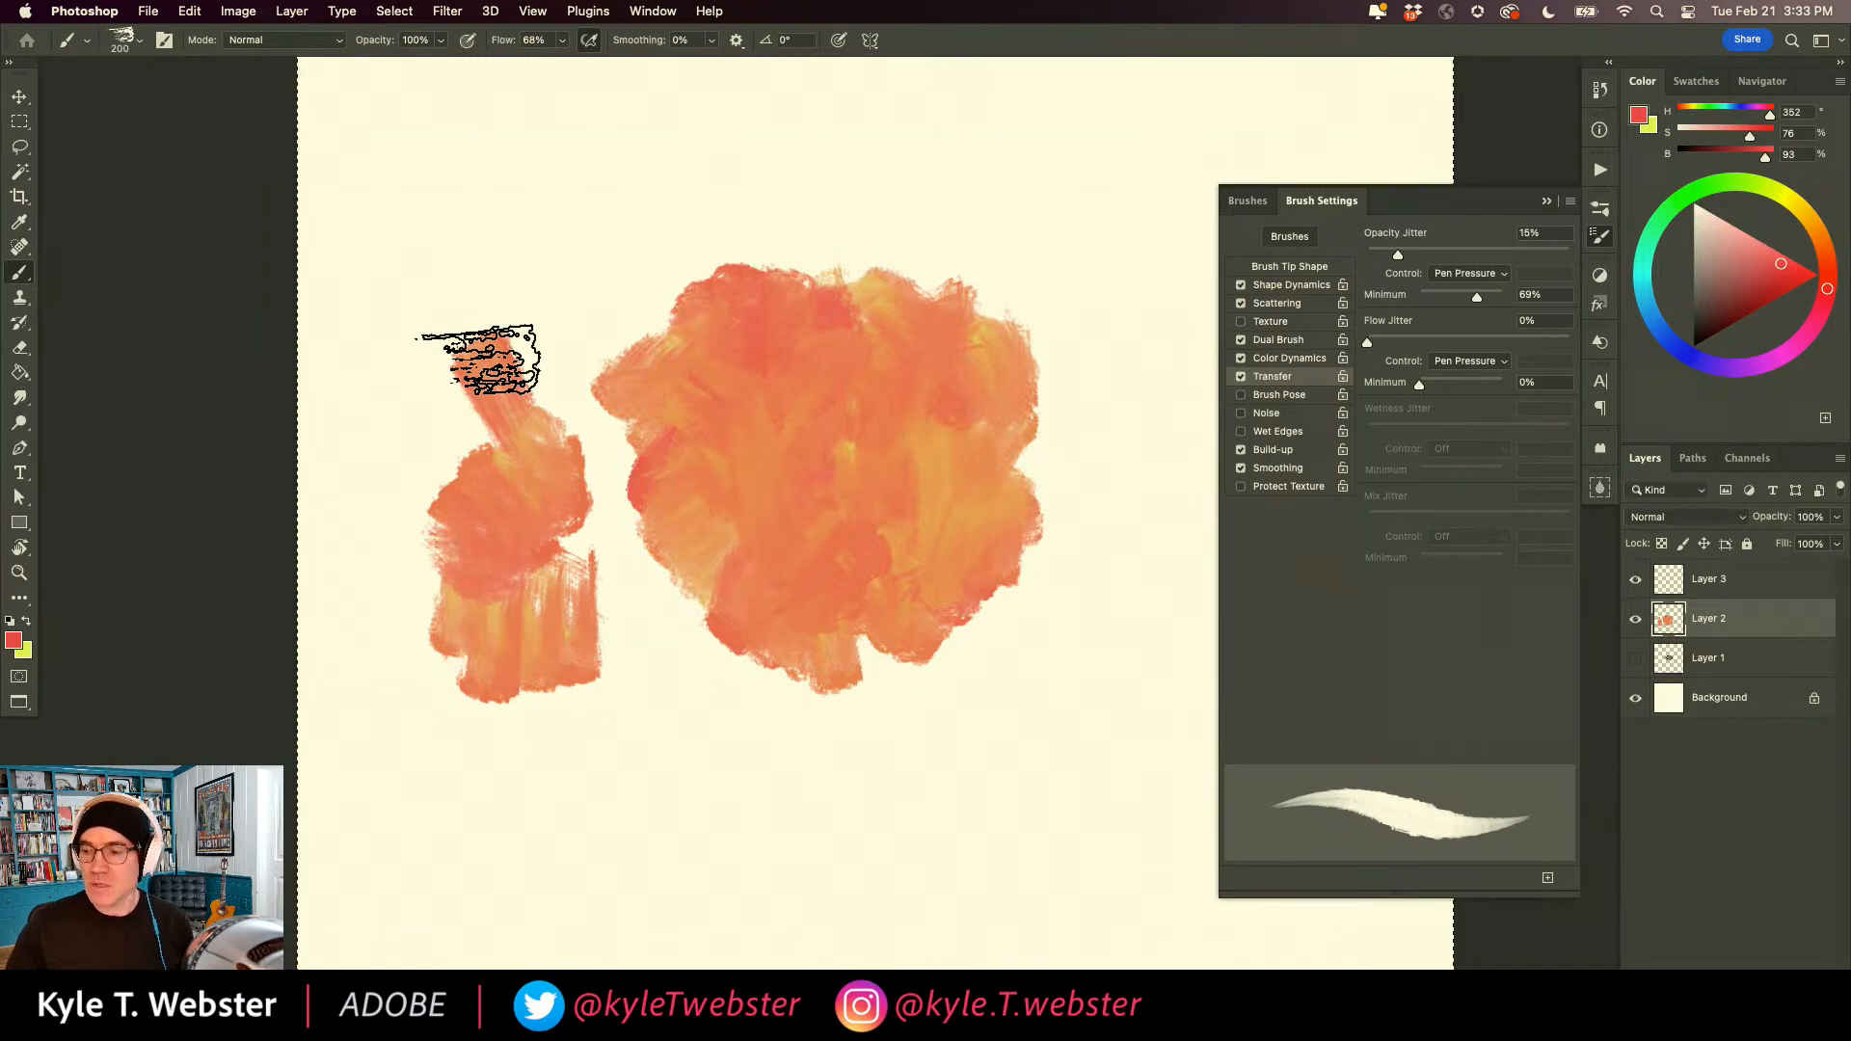
pyautogui.press('BackSpace')
# Choose a sky-blue foreground (H 204, S 72, B 81) with white as background, fill Layer 2 with the blue, and deselect.
pyautogui.keyDown('alt'); pyautogui.click(785, 524); pyautogui.keyUp('alt')
pyautogui.moveTo(765, 540); pyautogui.dragTo(667, 622)
pyautogui.click(1649, 312)
pyautogui.click(1778, 282)
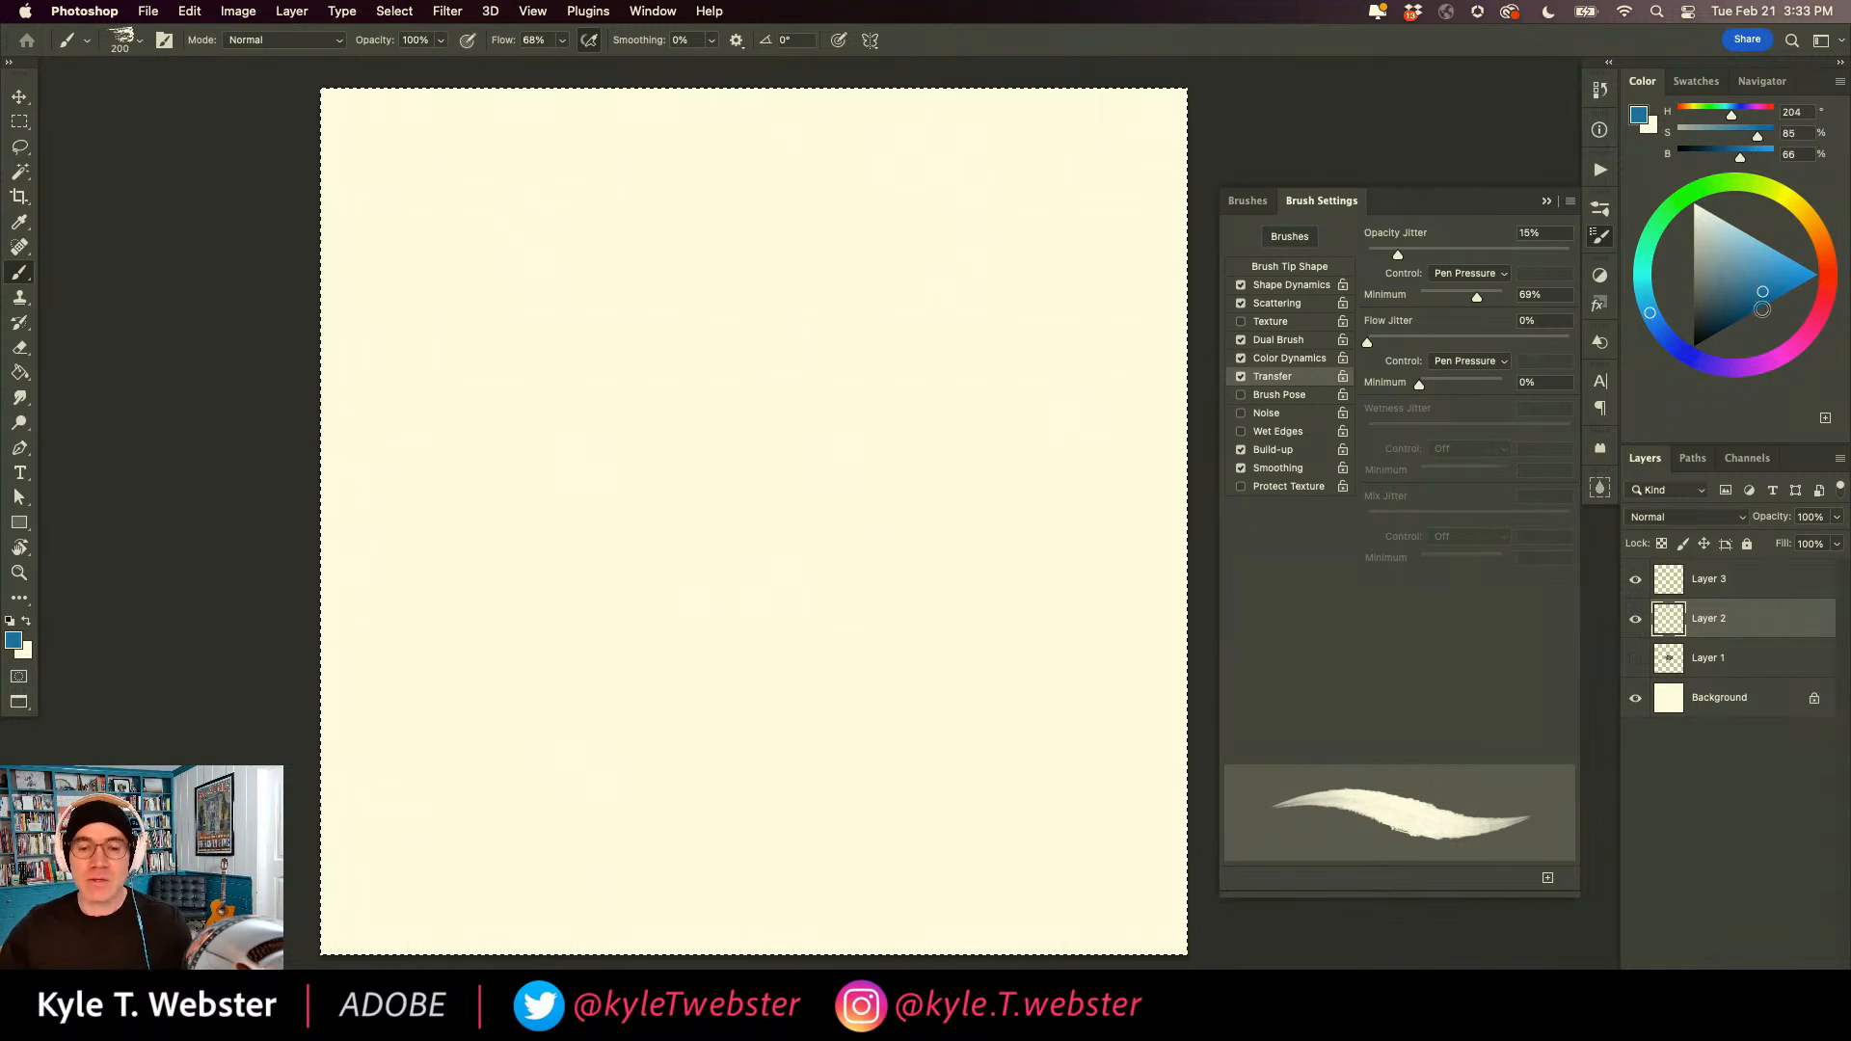
pyautogui.click(1765, 279)
pyautogui.hotkey('alt', 'BackSpace')
pyautogui.press('super+d')
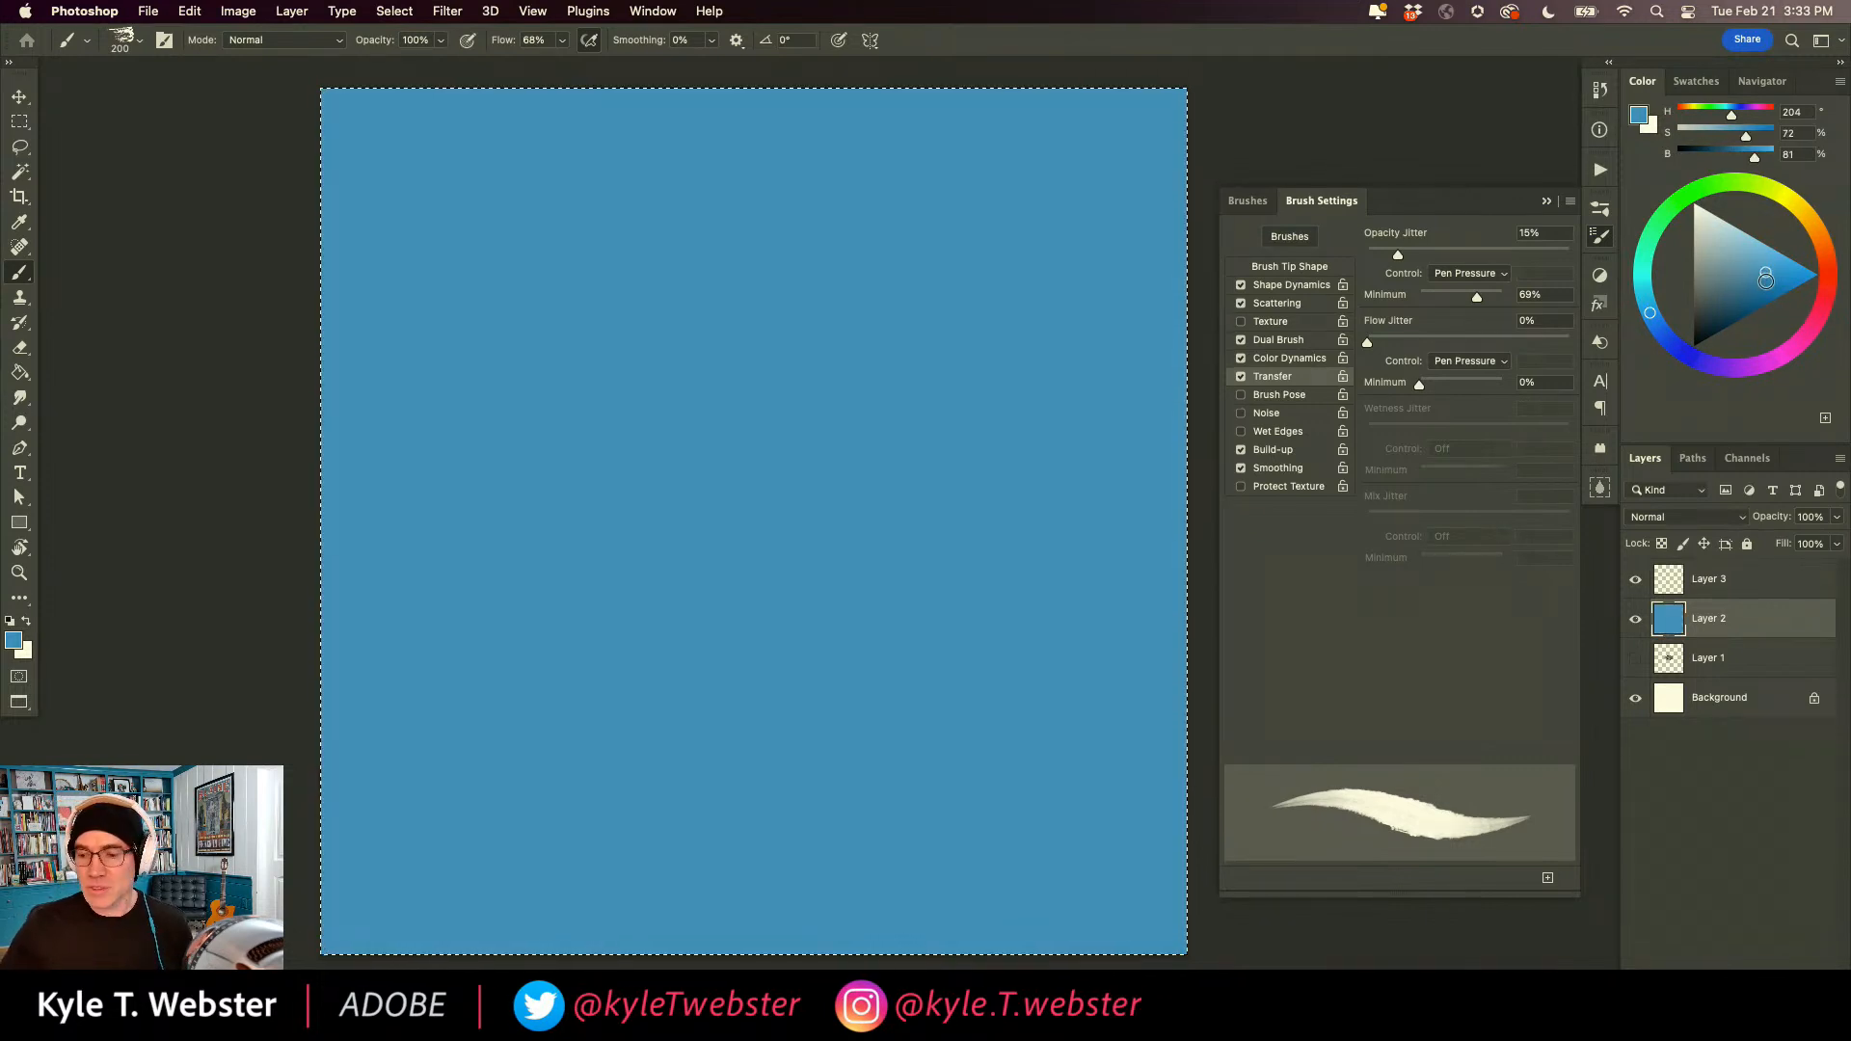
# Set the background colour to the sampled sky blue and the foreground to white, and add a new layer above the sky.
pyautogui.click(24, 652)
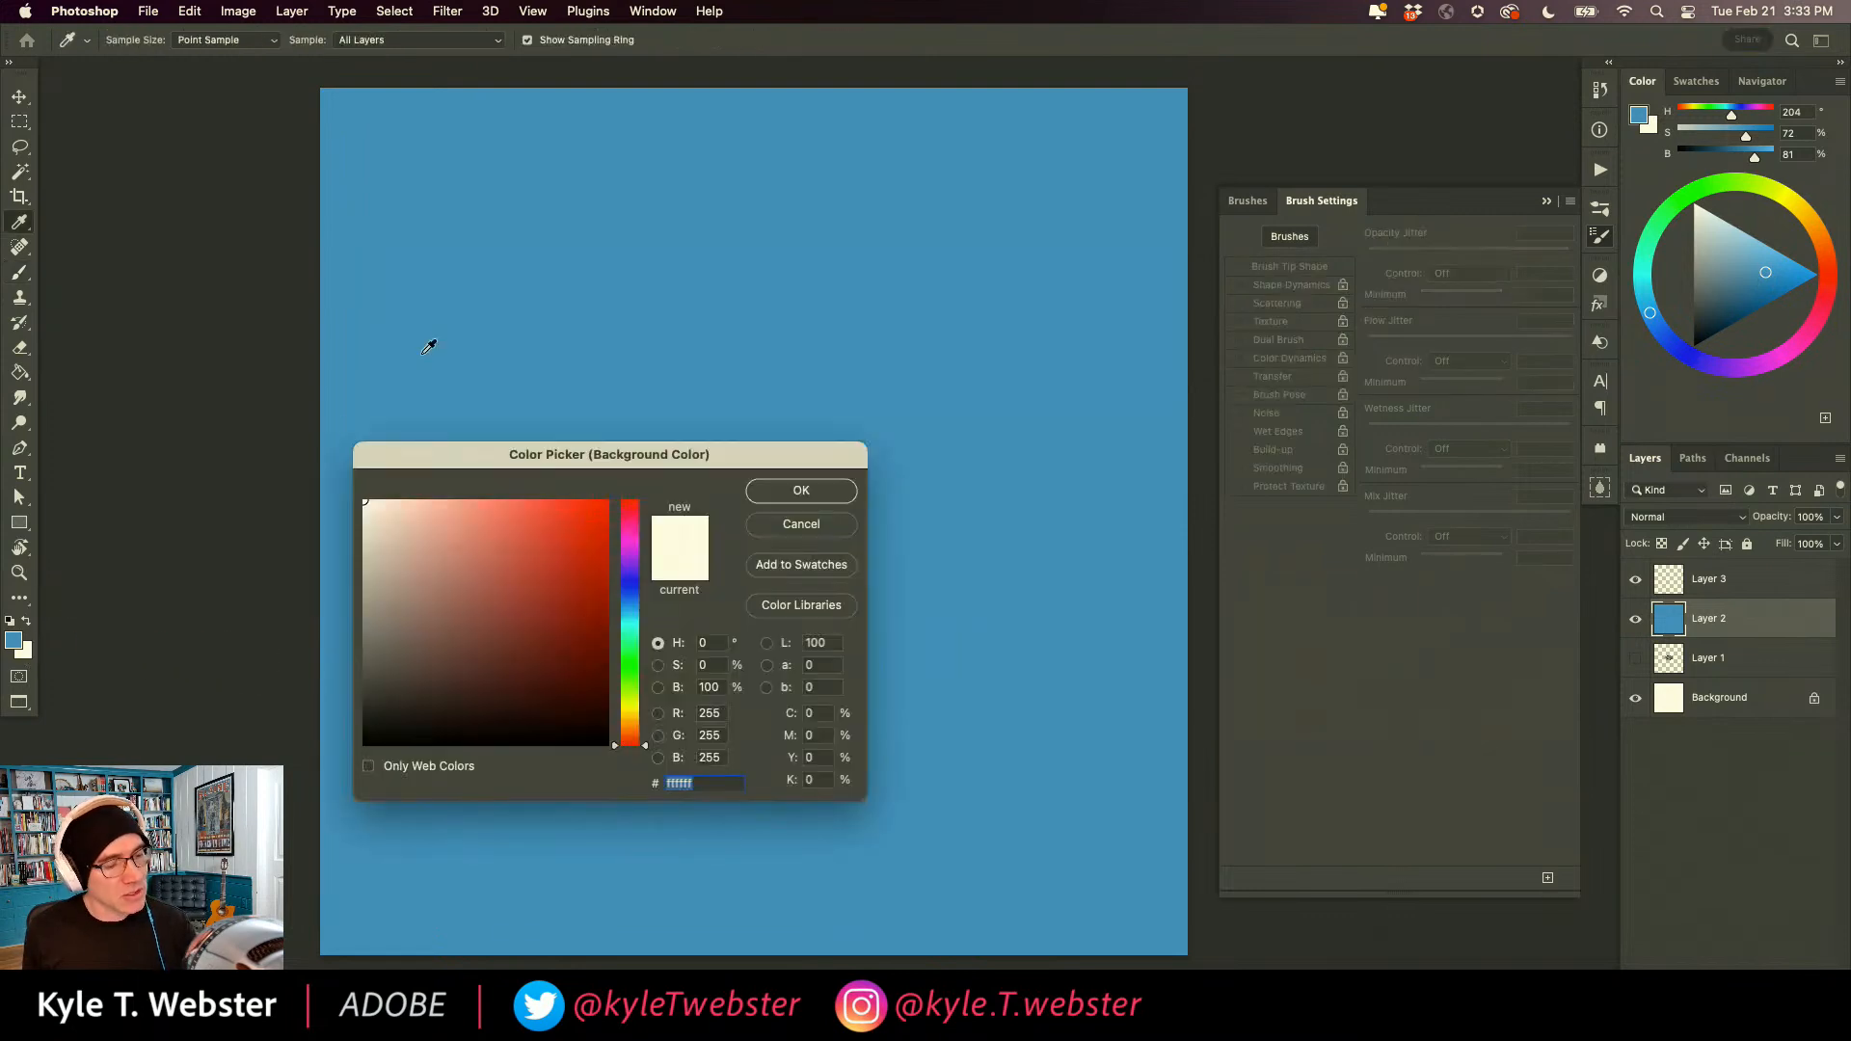
pyautogui.click(403, 373)
pyautogui.press('Return')
pyautogui.press('b')
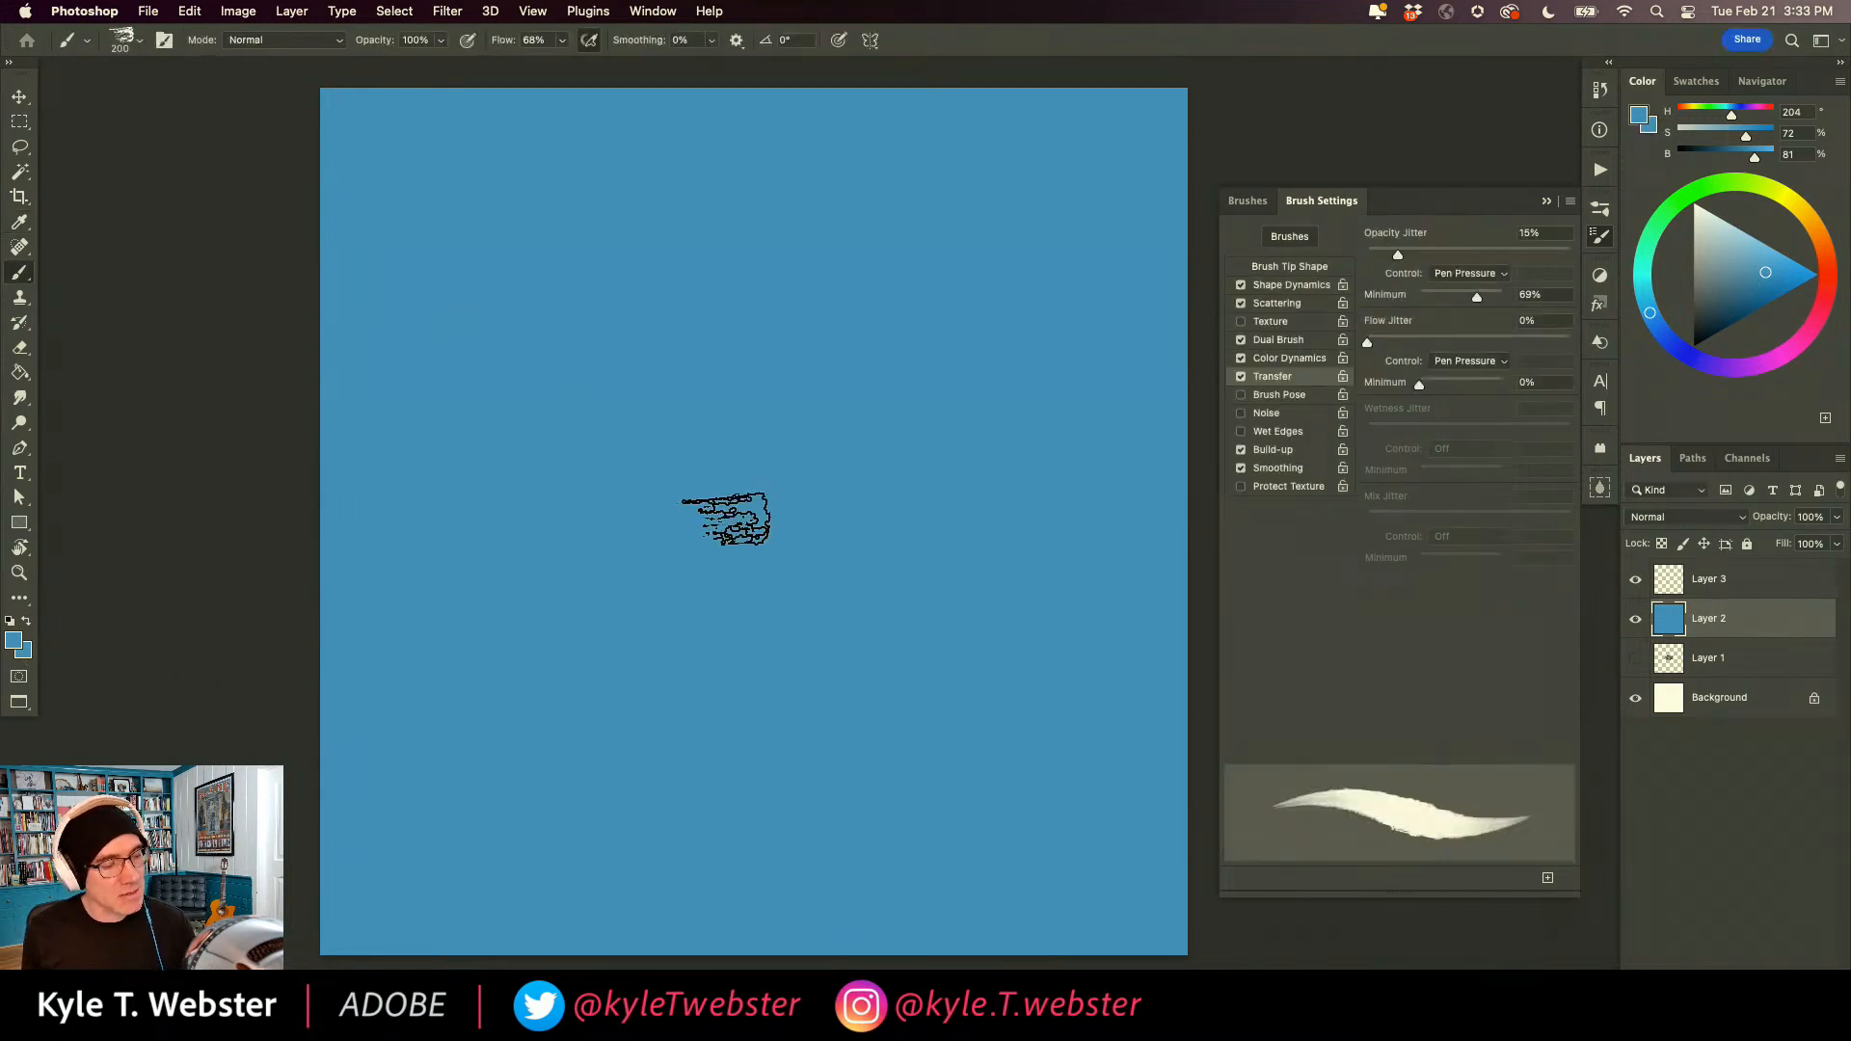
pyautogui.click(16, 645)
pyautogui.click(801, 489)
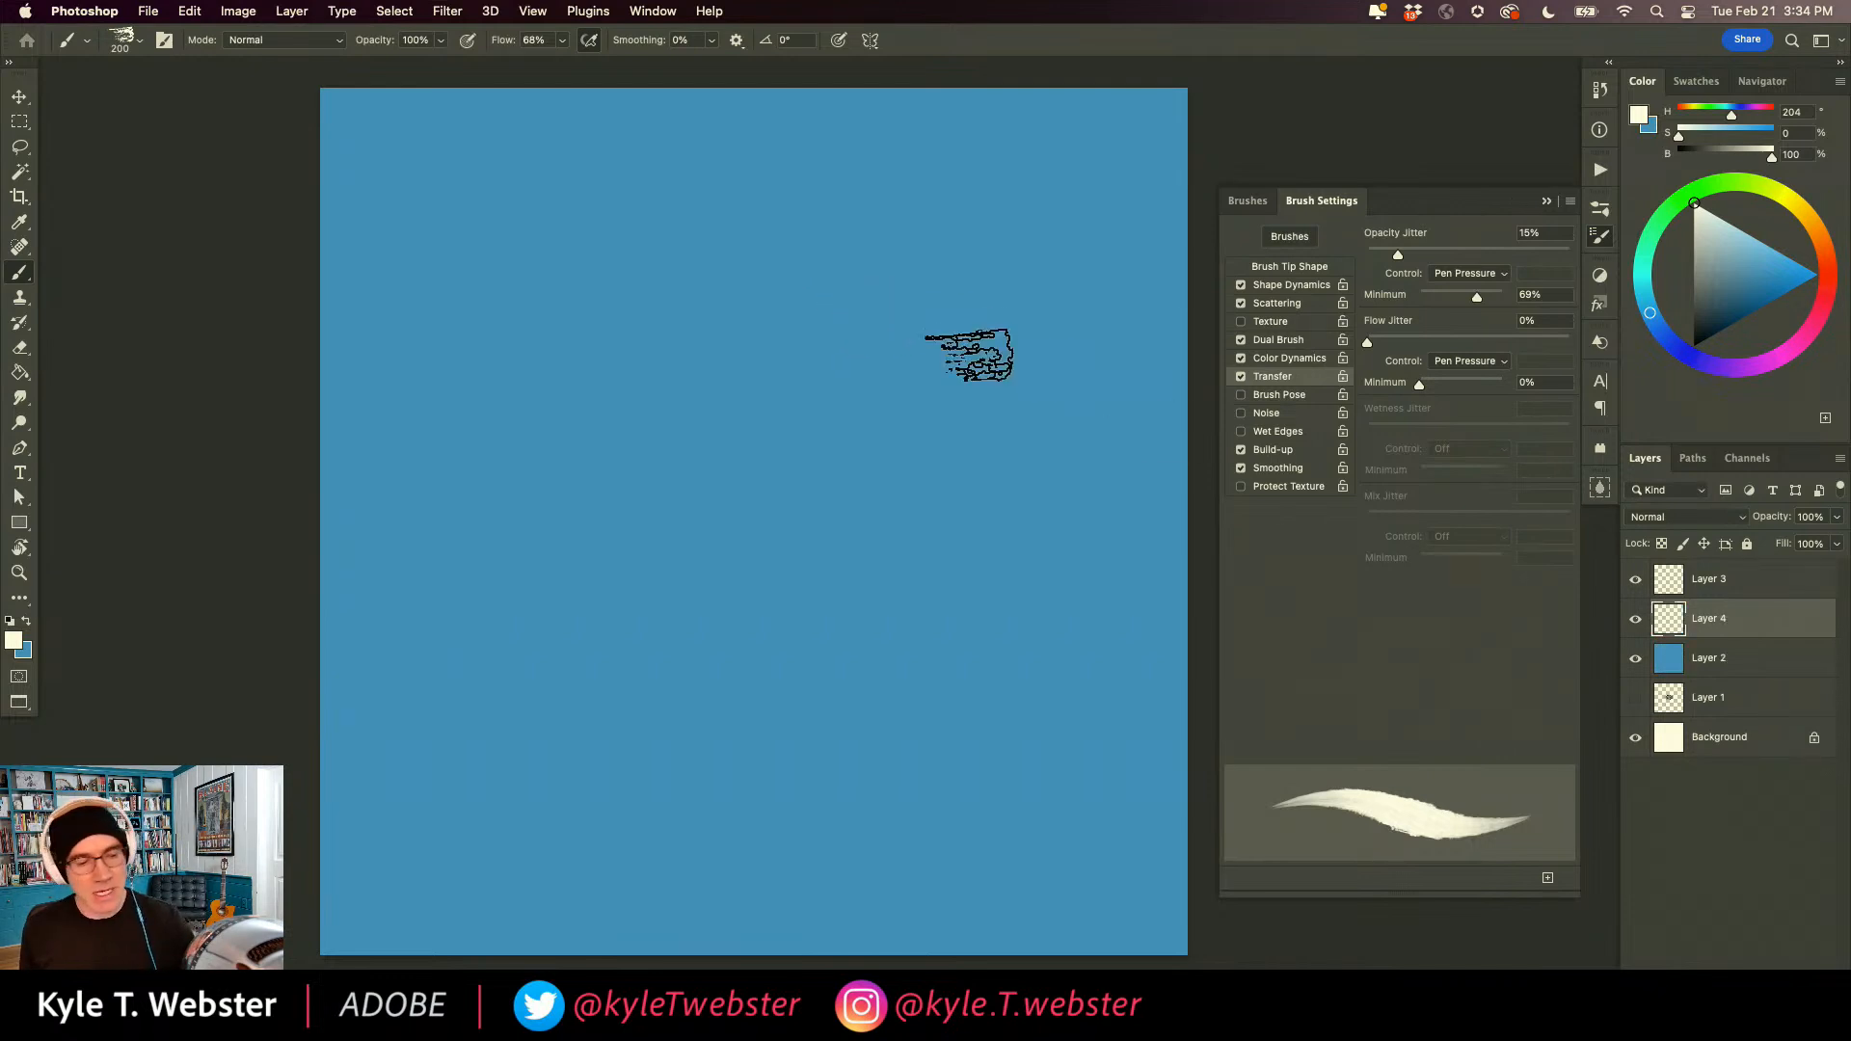
# Paint a fluffy white cloud in the upper sky, varying pen pressure to blend its underside into pale blue shadows.
pyautogui.moveTo(851, 291)
pyautogui.mouseDown()
pyautogui.moveTo(823, 258)
pyautogui.moveTo(758, 266)
pyautogui.moveTo(811, 300)
pyautogui.moveTo(841, 273)
pyautogui.moveTo(867, 304)
pyautogui.moveTo(823, 238)
pyautogui.moveTo(748, 265)
pyautogui.moveTo(752, 238)
pyautogui.moveTo(704, 309)
pyautogui.moveTo(674, 284)
pyautogui.moveTo(627, 300)
pyautogui.moveTo(654, 370)
pyautogui.moveTo(618, 397)
pyautogui.moveTo(504, 403)
pyautogui.moveTo(476, 438)
pyautogui.moveTo(650, 414)
pyautogui.moveTo(674, 366)
pyautogui.moveTo(767, 339)
pyautogui.moveTo(749, 325)
pyautogui.moveTo(834, 351)
pyautogui.mouseUp()
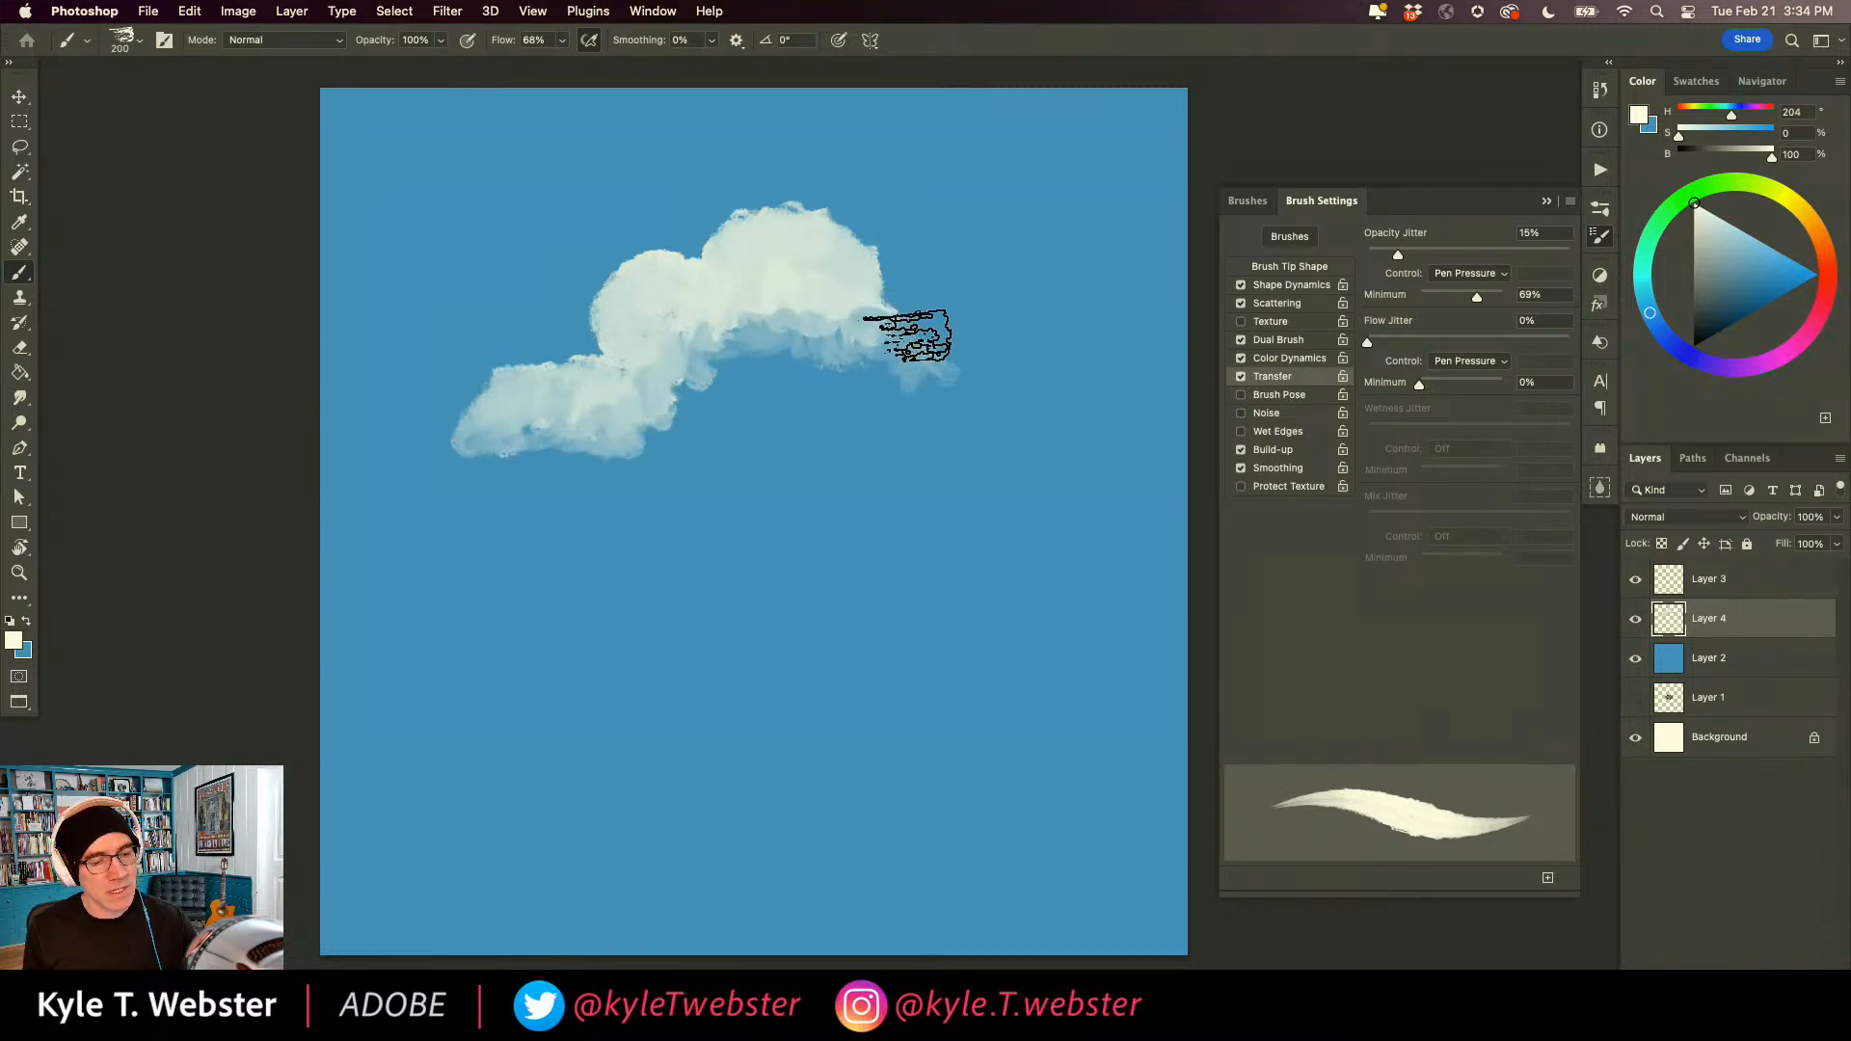
pyautogui.moveTo(961, 376); pyautogui.dragTo(903, 387)
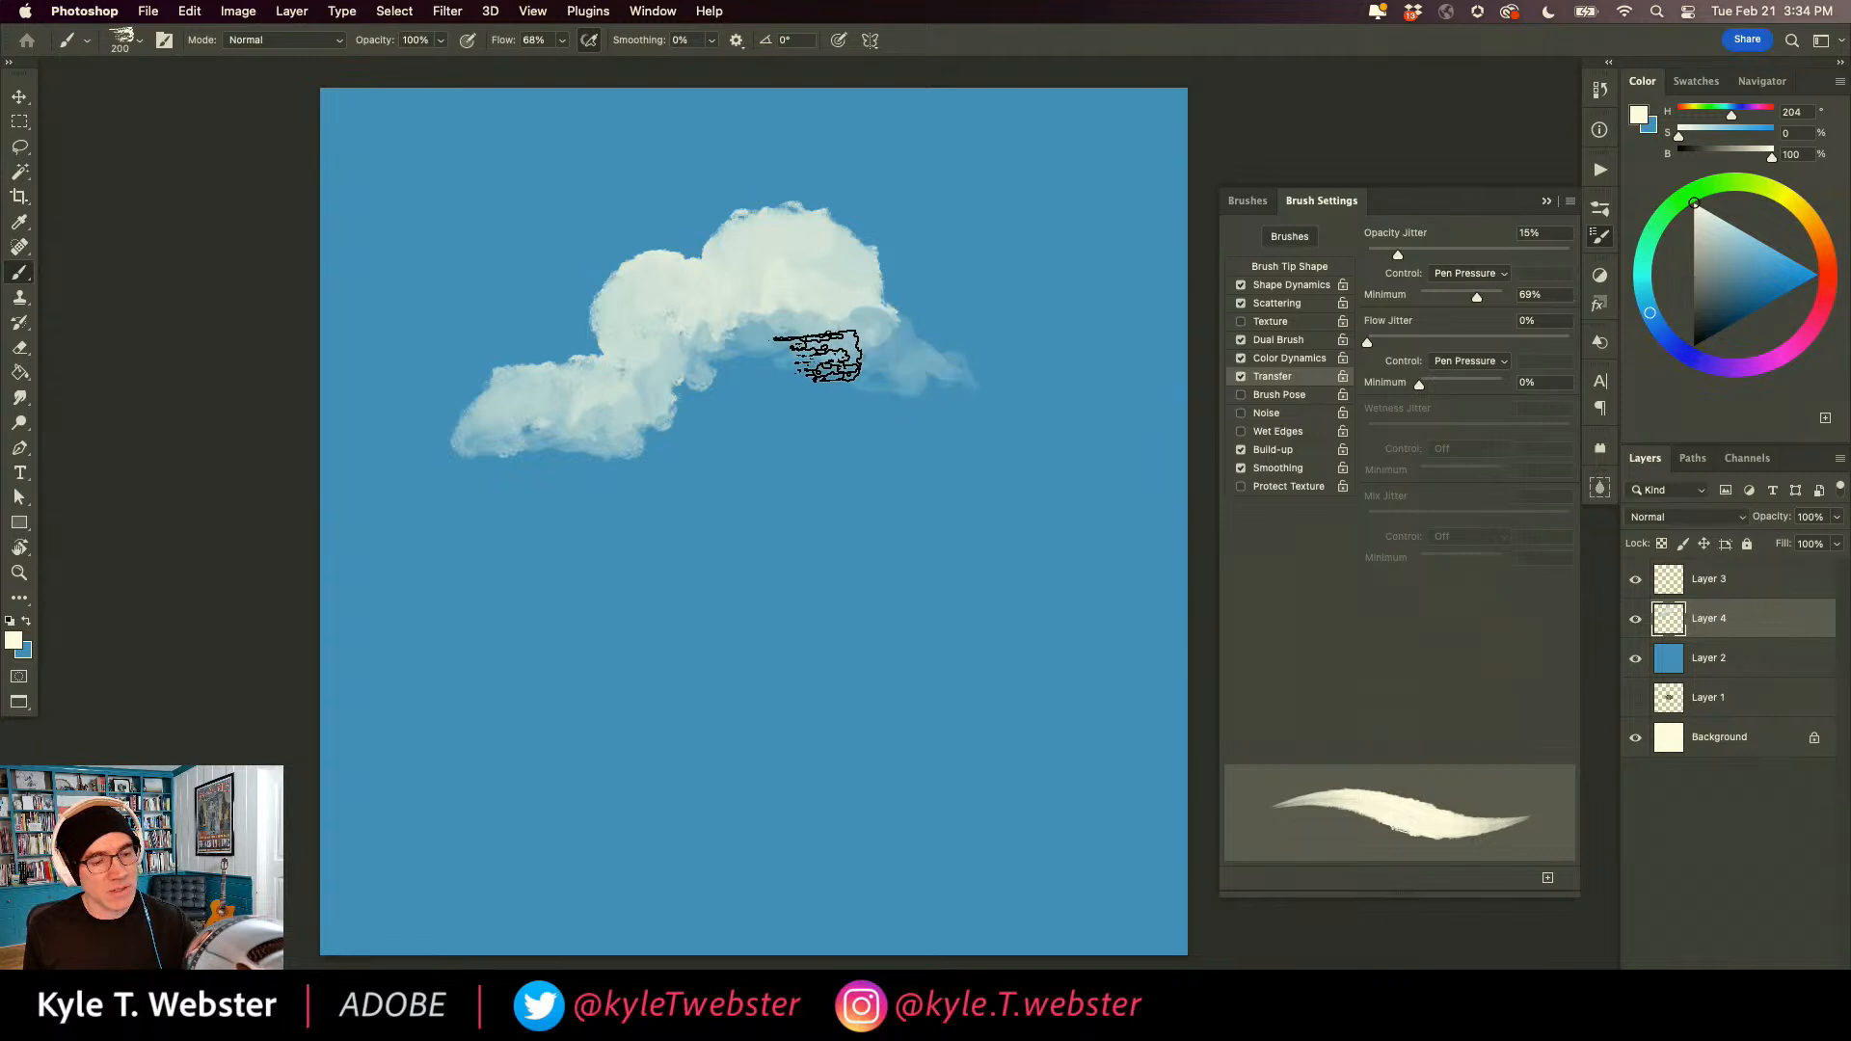
pyautogui.moveTo(765, 310)
pyautogui.mouseDown()
pyautogui.moveTo(629, 361)
pyautogui.moveTo(739, 372)
pyautogui.moveTo(672, 427)
pyautogui.mouseUp()
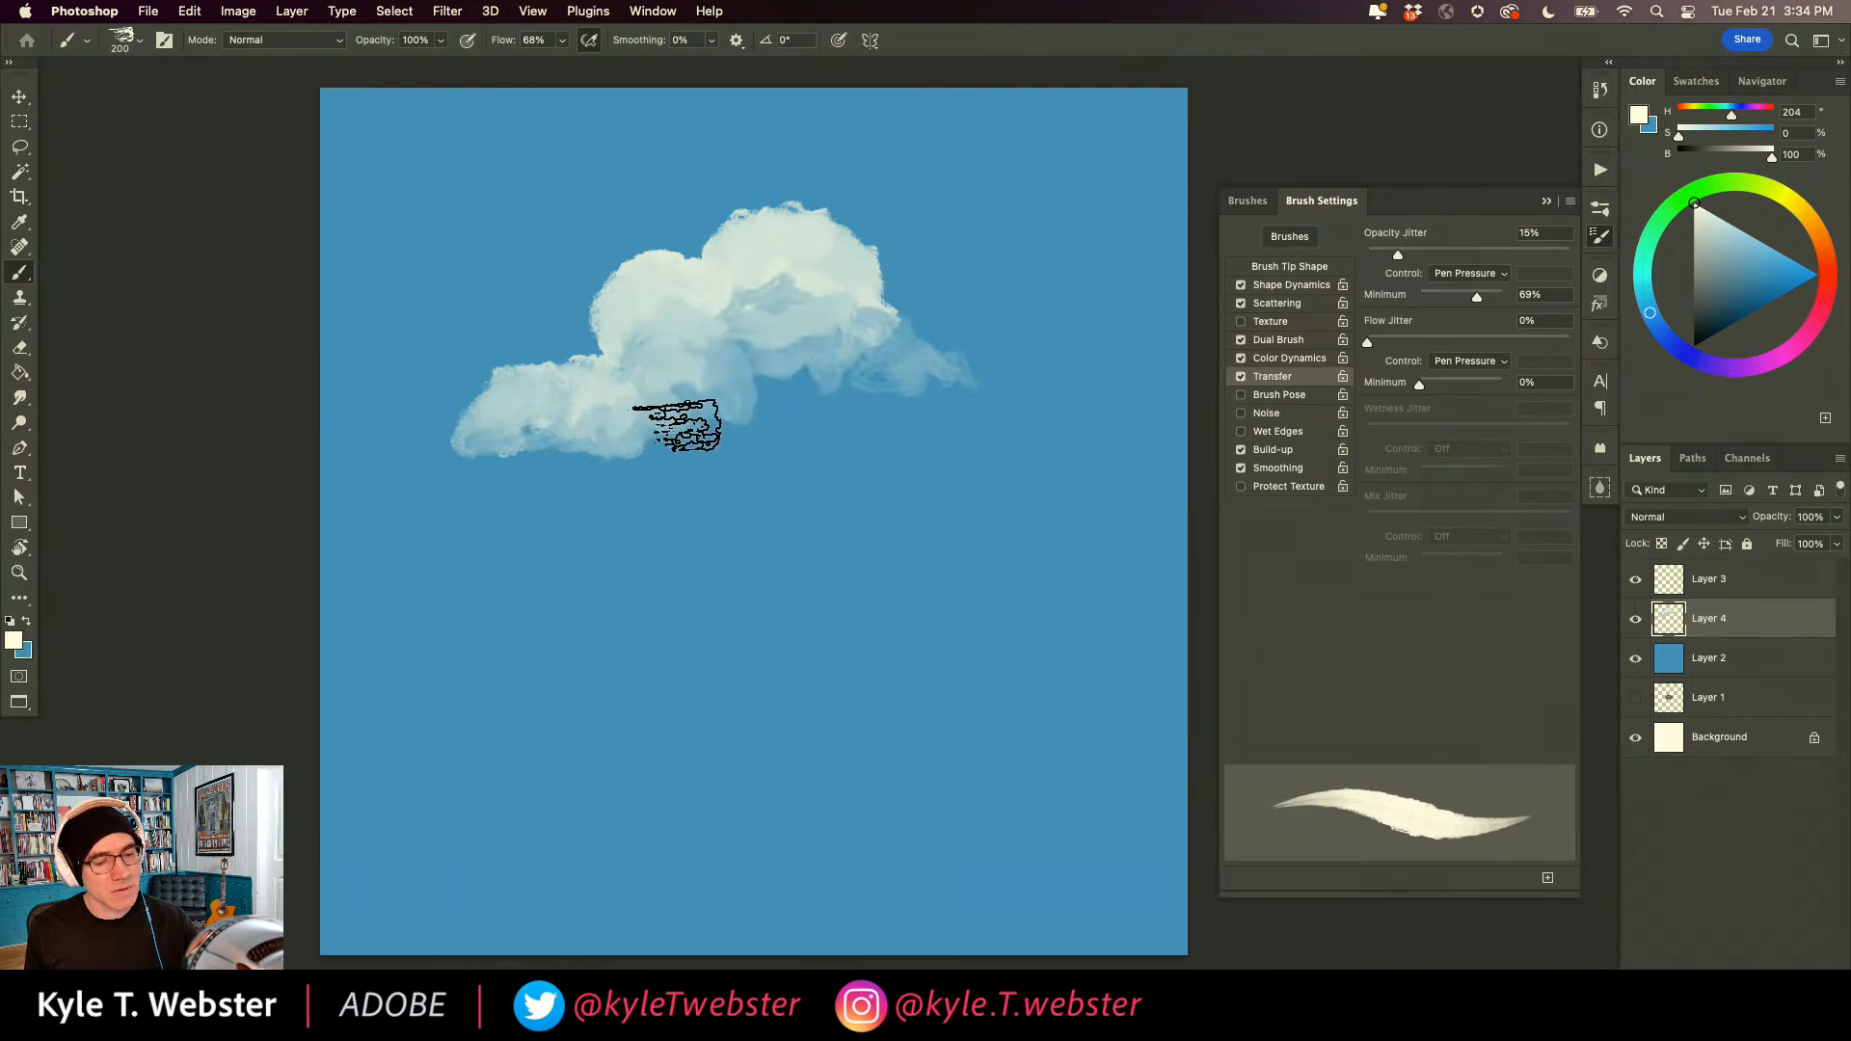
pyautogui.moveTo(853, 367); pyautogui.dragTo(951, 380)
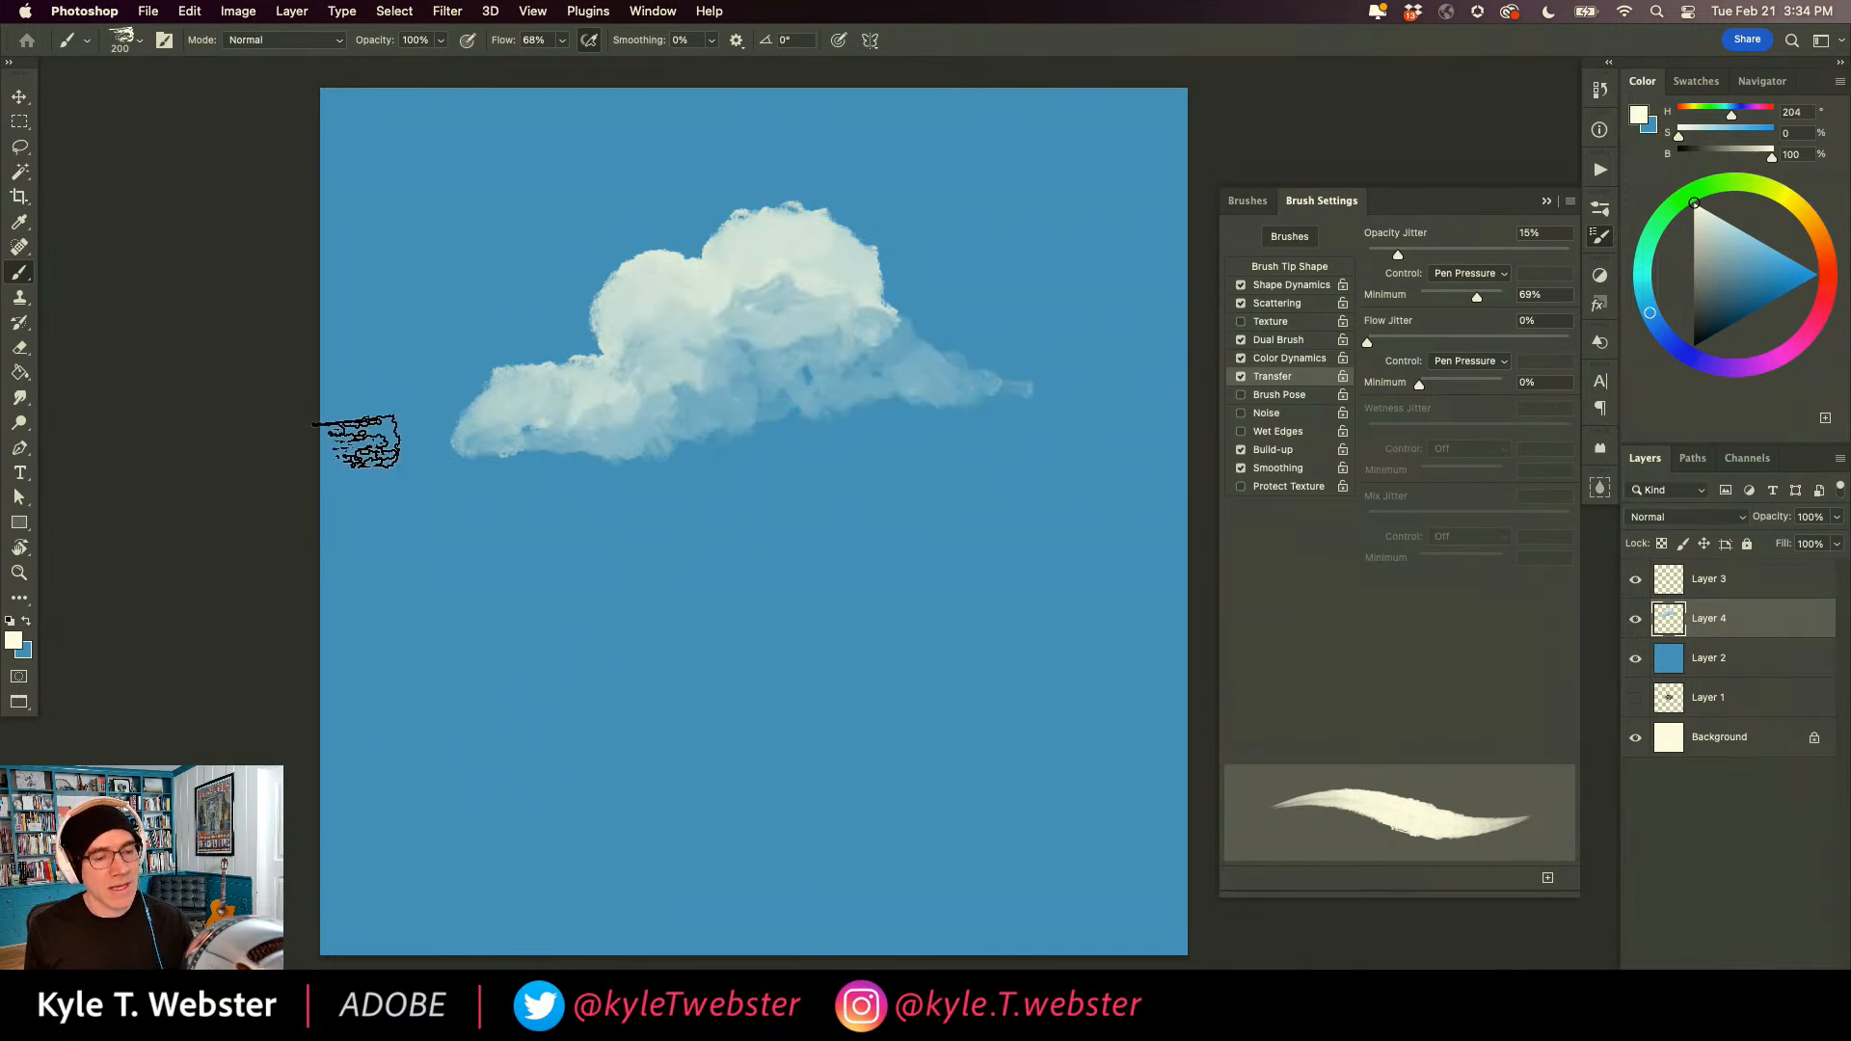
# Swap foreground and background colours, shade the cloud's underside in blue, and fill the upper sky with more pale clouds.
pyautogui.press('x')
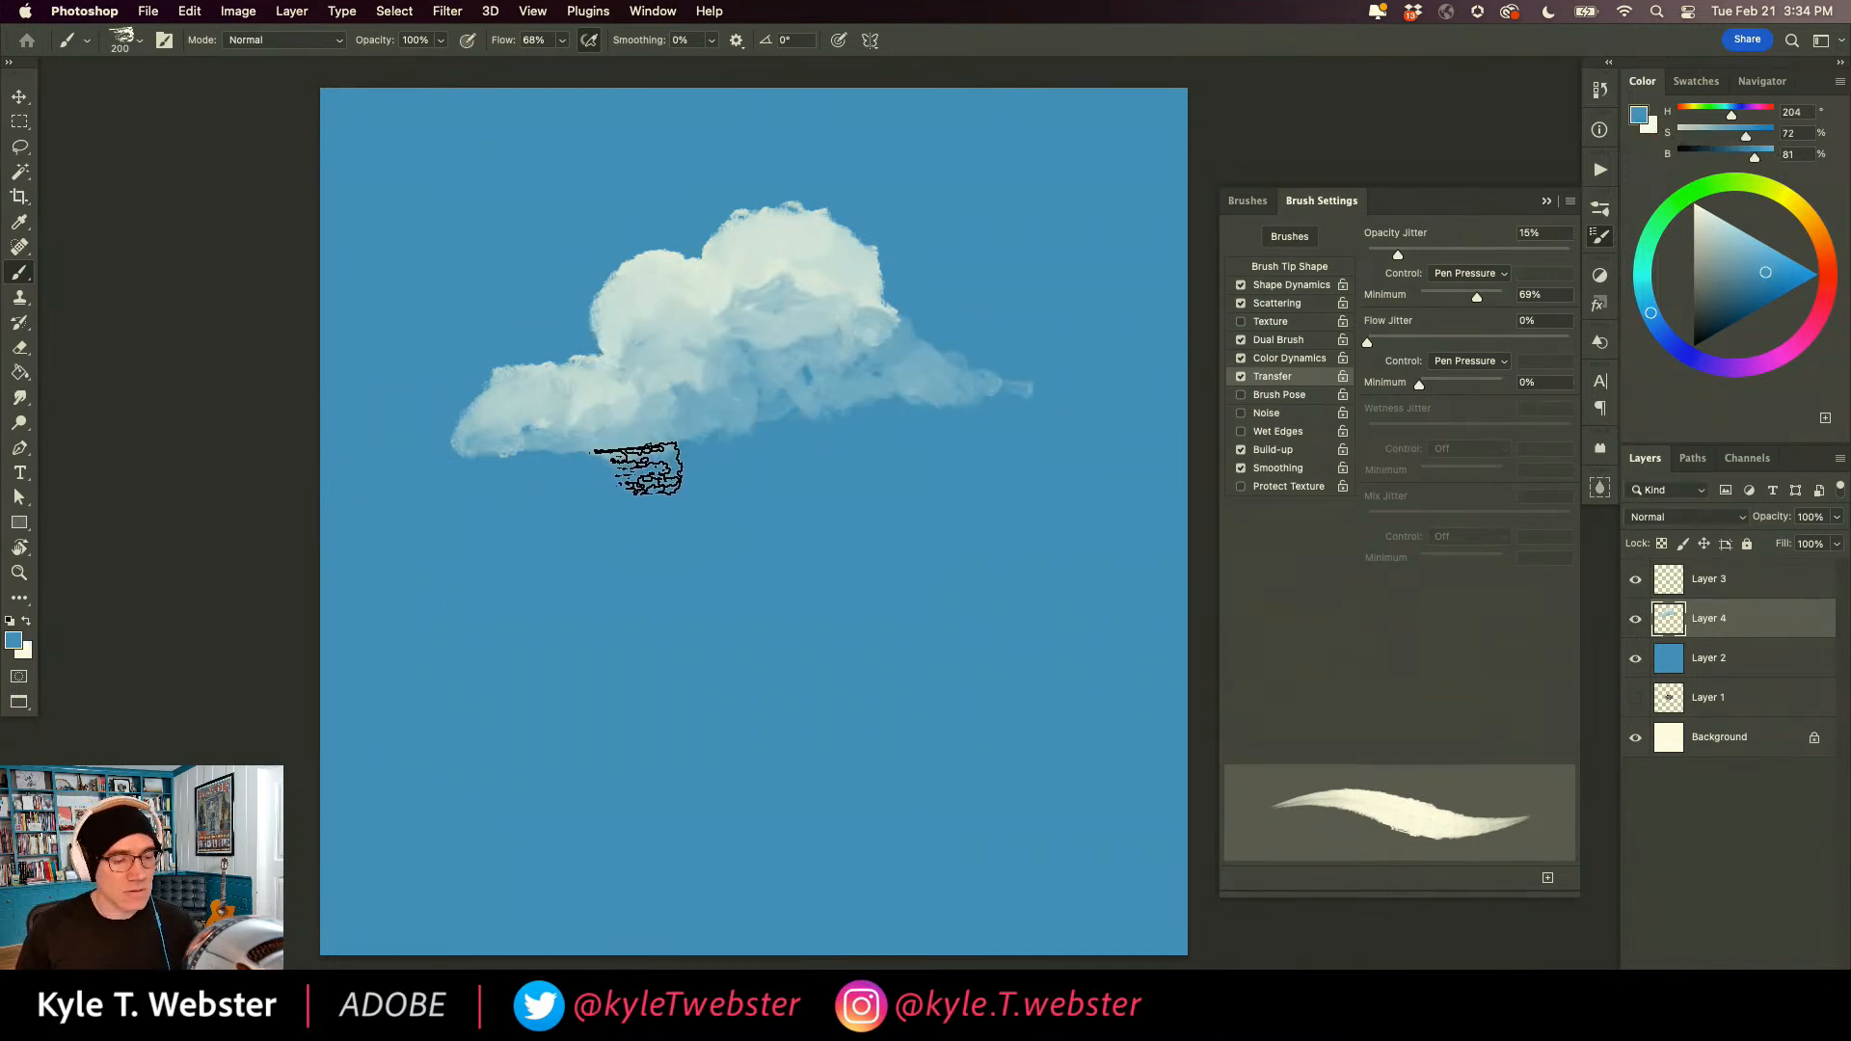
pyautogui.moveTo(656, 483)
pyautogui.mouseDown()
pyautogui.moveTo(517, 482)
pyautogui.moveTo(703, 475)
pyautogui.moveTo(771, 432)
pyautogui.moveTo(985, 401)
pyautogui.mouseUp()
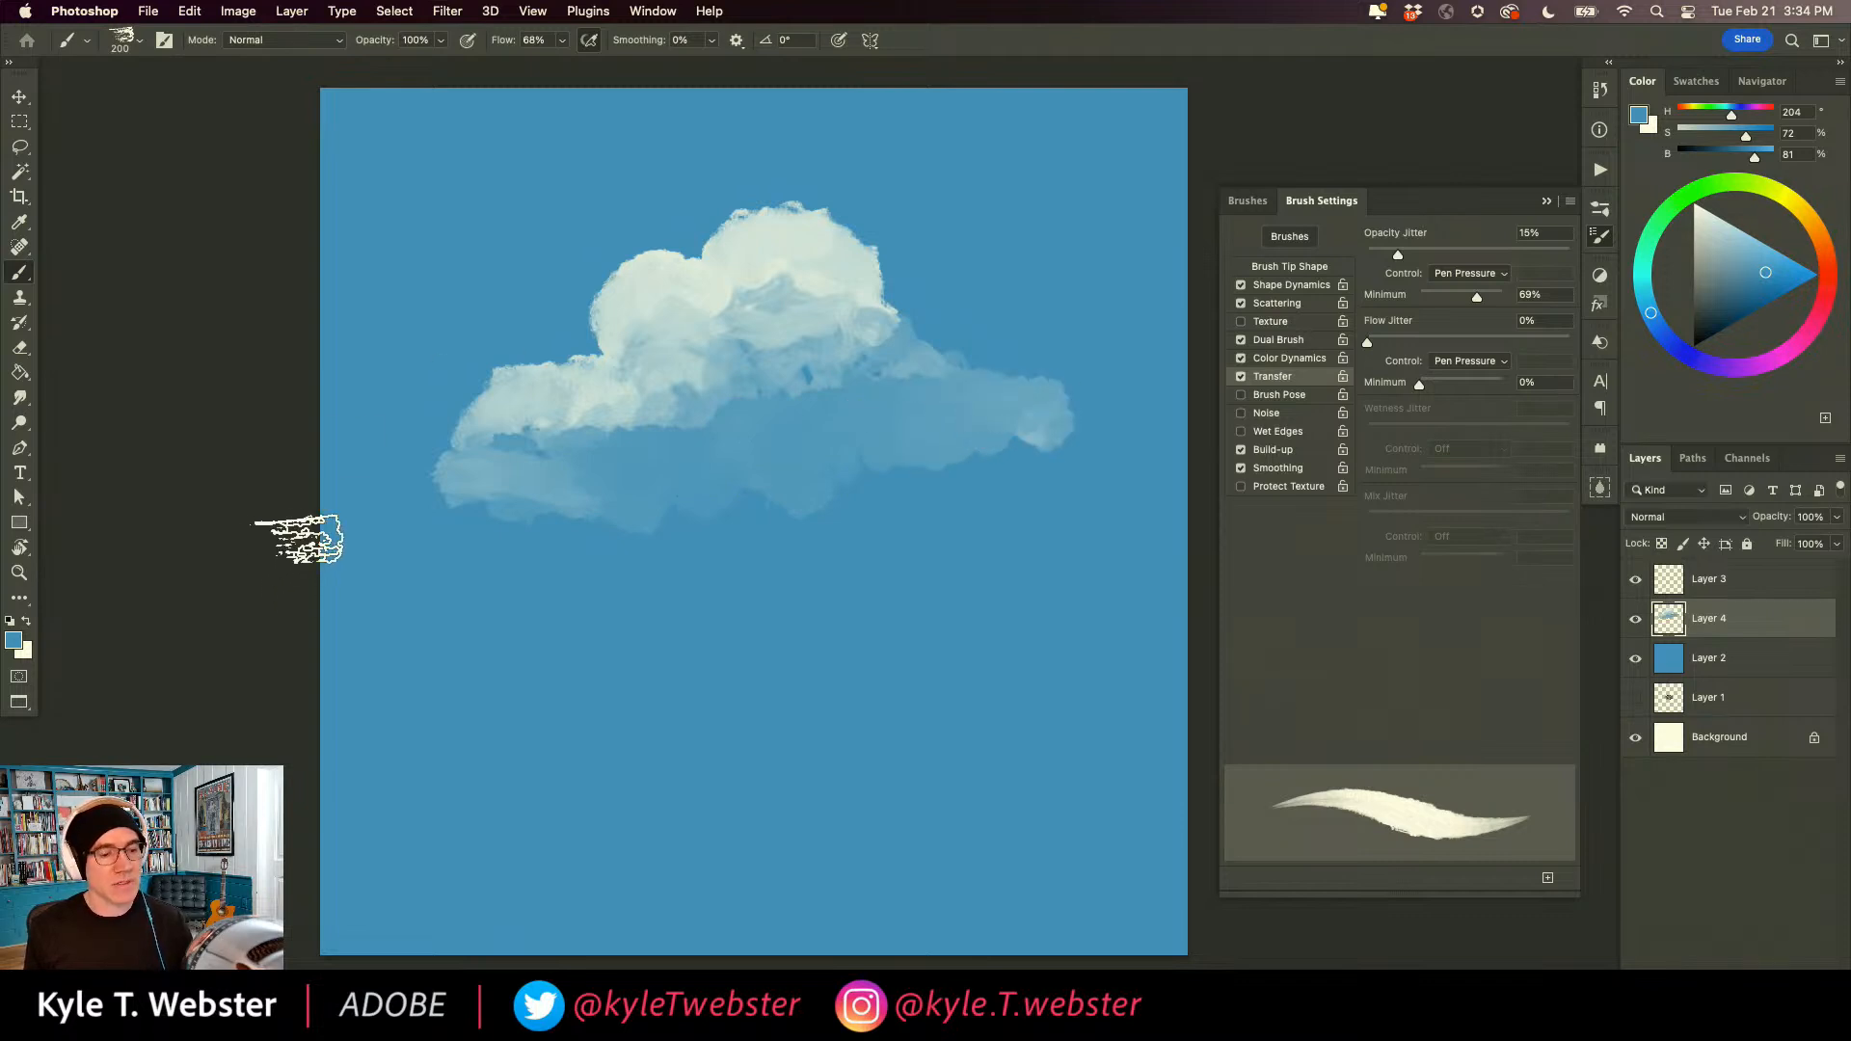
pyautogui.moveTo(608, 447)
pyautogui.mouseDown()
pyautogui.moveTo(520, 464)
pyautogui.moveTo(521, 435)
pyautogui.moveTo(478, 464)
pyautogui.moveTo(456, 432)
pyautogui.moveTo(432, 435)
pyautogui.moveTo(431, 339)
pyautogui.moveTo(366, 382)
pyautogui.moveTo(448, 279)
pyautogui.moveTo(468, 295)
pyautogui.moveTo(434, 332)
pyautogui.moveTo(473, 256)
pyautogui.moveTo(532, 279)
pyautogui.moveTo(560, 267)
pyautogui.moveTo(543, 238)
pyautogui.moveTo(488, 241)
pyautogui.moveTo(507, 189)
pyautogui.moveTo(437, 188)
pyautogui.moveTo(447, 218)
pyautogui.moveTo(395, 254)
pyautogui.moveTo(475, 209)
pyautogui.moveTo(530, 253)
pyautogui.moveTo(605, 243)
pyautogui.moveTo(571, 323)
pyautogui.moveTo(515, 338)
pyautogui.moveTo(512, 296)
pyautogui.moveTo(459, 346)
pyautogui.moveTo(477, 360)
pyautogui.moveTo(404, 369)
pyautogui.moveTo(412, 343)
pyautogui.moveTo(339, 332)
pyautogui.moveTo(381, 254)
pyautogui.moveTo(348, 220)
pyautogui.moveTo(371, 186)
pyautogui.moveTo(335, 228)
pyautogui.moveTo(404, 142)
pyautogui.moveTo(494, 132)
pyautogui.moveTo(562, 194)
pyautogui.moveTo(658, 219)
pyautogui.moveTo(782, 198)
pyautogui.moveTo(698, 251)
pyautogui.moveTo(790, 209)
pyautogui.moveTo(832, 217)
pyautogui.moveTo(884, 276)
pyautogui.moveTo(918, 231)
pyautogui.moveTo(814, 161)
pyautogui.moveTo(831, 200)
pyautogui.moveTo(768, 187)
pyautogui.moveTo(867, 228)
pyautogui.moveTo(883, 267)
pyautogui.mouseUp()
pyautogui.moveTo(929, 327)
pyautogui.mouseDown()
pyautogui.moveTo(1036, 386)
pyautogui.moveTo(1023, 352)
pyautogui.moveTo(1040, 349)
pyautogui.moveTo(987, 327)
pyautogui.moveTo(958, 379)
pyautogui.moveTo(1015, 279)
pyautogui.moveTo(1045, 320)
pyautogui.moveTo(1118, 341)
pyautogui.moveTo(1046, 313)
pyautogui.moveTo(1134, 291)
pyautogui.moveTo(1027, 231)
pyautogui.moveTo(1029, 315)
pyautogui.moveTo(1085, 308)
pyautogui.moveTo(1145, 235)
pyautogui.moveTo(939, 223)
pyautogui.moveTo(1116, 217)
pyautogui.moveTo(1062, 198)
pyautogui.moveTo(1114, 223)
pyautogui.moveTo(1074, 249)
pyautogui.moveTo(1171, 193)
pyautogui.moveTo(1085, 171)
pyautogui.moveTo(1061, 141)
pyautogui.moveTo(1004, 154)
pyautogui.moveTo(1055, 185)
pyautogui.moveTo(942, 156)
pyautogui.moveTo(975, 112)
pyautogui.moveTo(945, 123)
pyautogui.moveTo(1008, 193)
pyautogui.moveTo(952, 172)
pyautogui.moveTo(906, 102)
pyautogui.moveTo(876, 103)
pyautogui.moveTo(871, 178)
pyautogui.moveTo(924, 141)
pyautogui.moveTo(877, 96)
pyautogui.moveTo(852, 102)
pyautogui.moveTo(944, 168)
pyautogui.moveTo(958, 211)
pyautogui.moveTo(919, 199)
pyautogui.moveTo(910, 181)
pyautogui.moveTo(997, 199)
pyautogui.moveTo(1013, 234)
pyautogui.moveTo(892, 212)
pyautogui.moveTo(904, 233)
pyautogui.moveTo(886, 246)
pyautogui.moveTo(821, 190)
pyautogui.moveTo(862, 257)
pyautogui.moveTo(833, 205)
pyautogui.moveTo(780, 177)
pyautogui.moveTo(889, 190)
pyautogui.moveTo(797, 170)
pyautogui.moveTo(870, 235)
pyautogui.moveTo(794, 183)
pyautogui.moveTo(854, 151)
pyautogui.moveTo(826, 133)
pyautogui.moveTo(882, 174)
pyautogui.moveTo(814, 165)
pyautogui.moveTo(839, 158)
pyautogui.moveTo(826, 100)
pyautogui.moveTo(752, 132)
pyautogui.moveTo(815, 123)
pyautogui.moveTo(787, 107)
pyautogui.moveTo(841, 138)
pyautogui.moveTo(717, 101)
pyautogui.mouseUp()
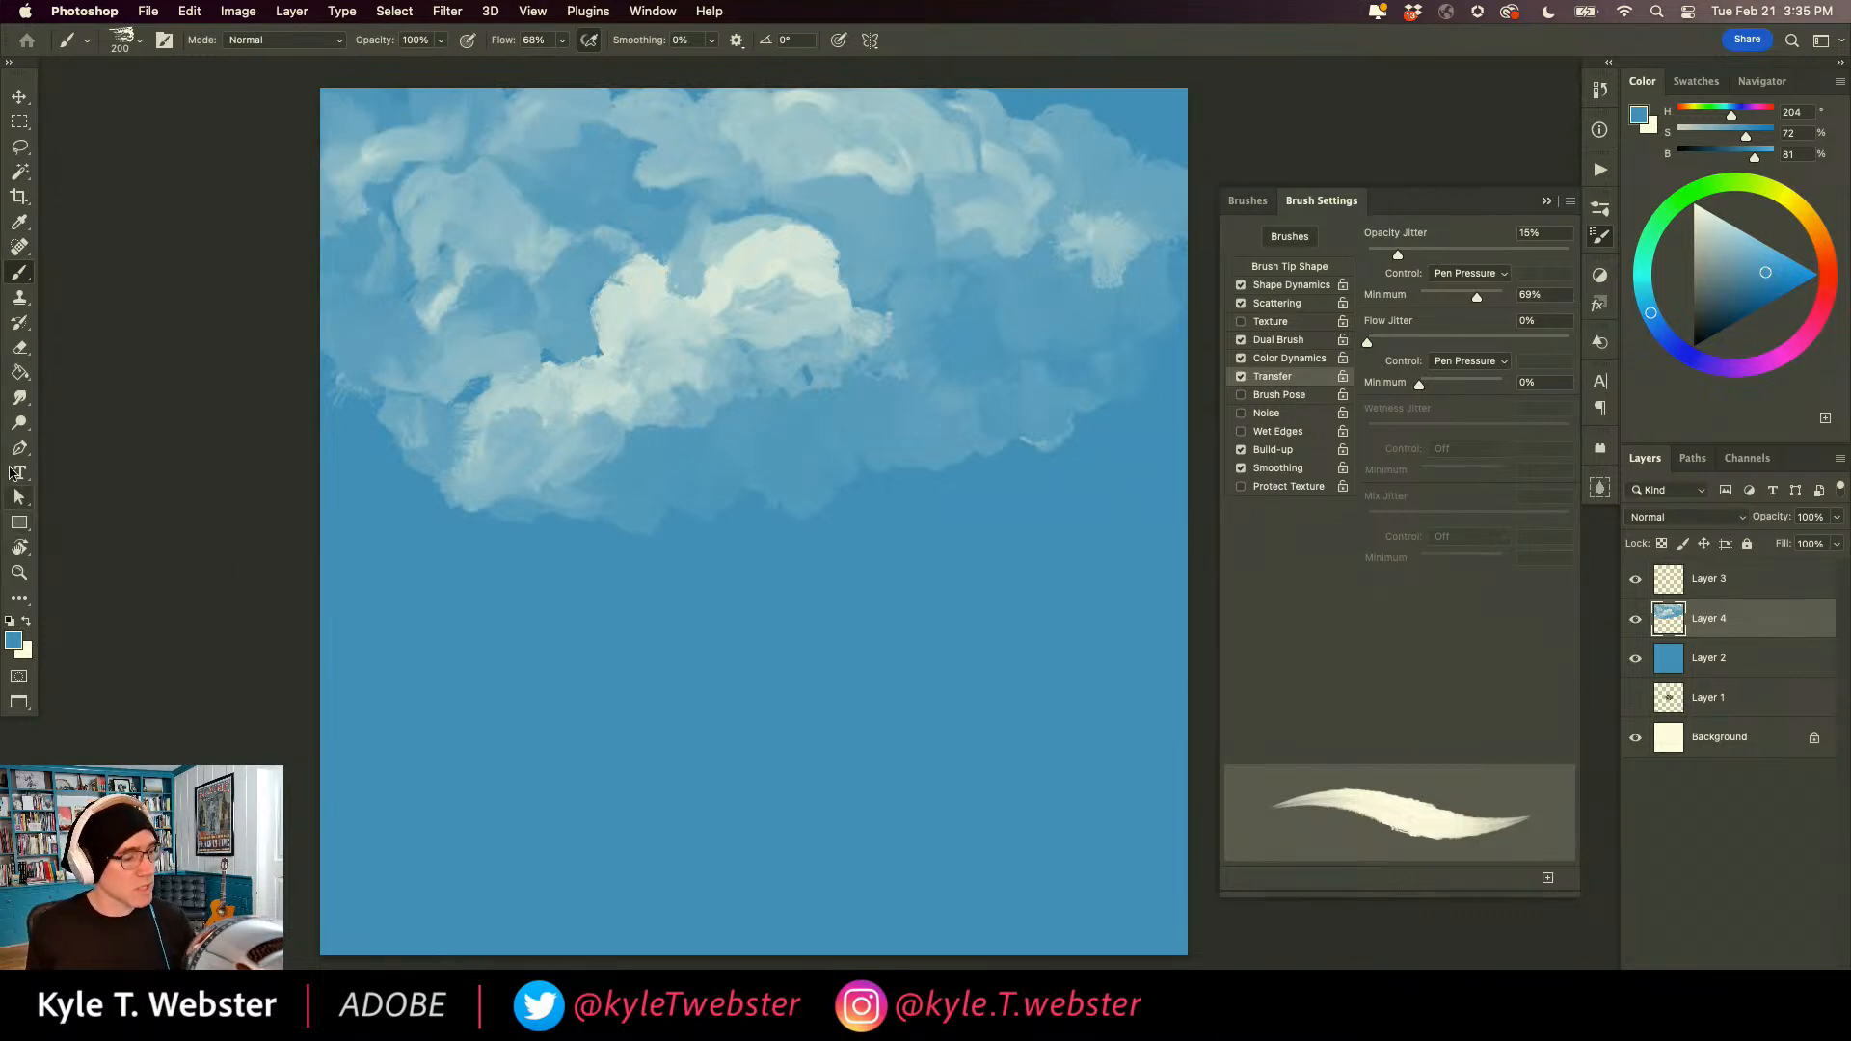
# Soften the cloud edges and blend their shadows into the sky with the Smudge tool at size 250 and 90% strength.
pyautogui.click(23, 398)
pyautogui.moveTo(509, 279); pyautogui.dragTo(553, 238)
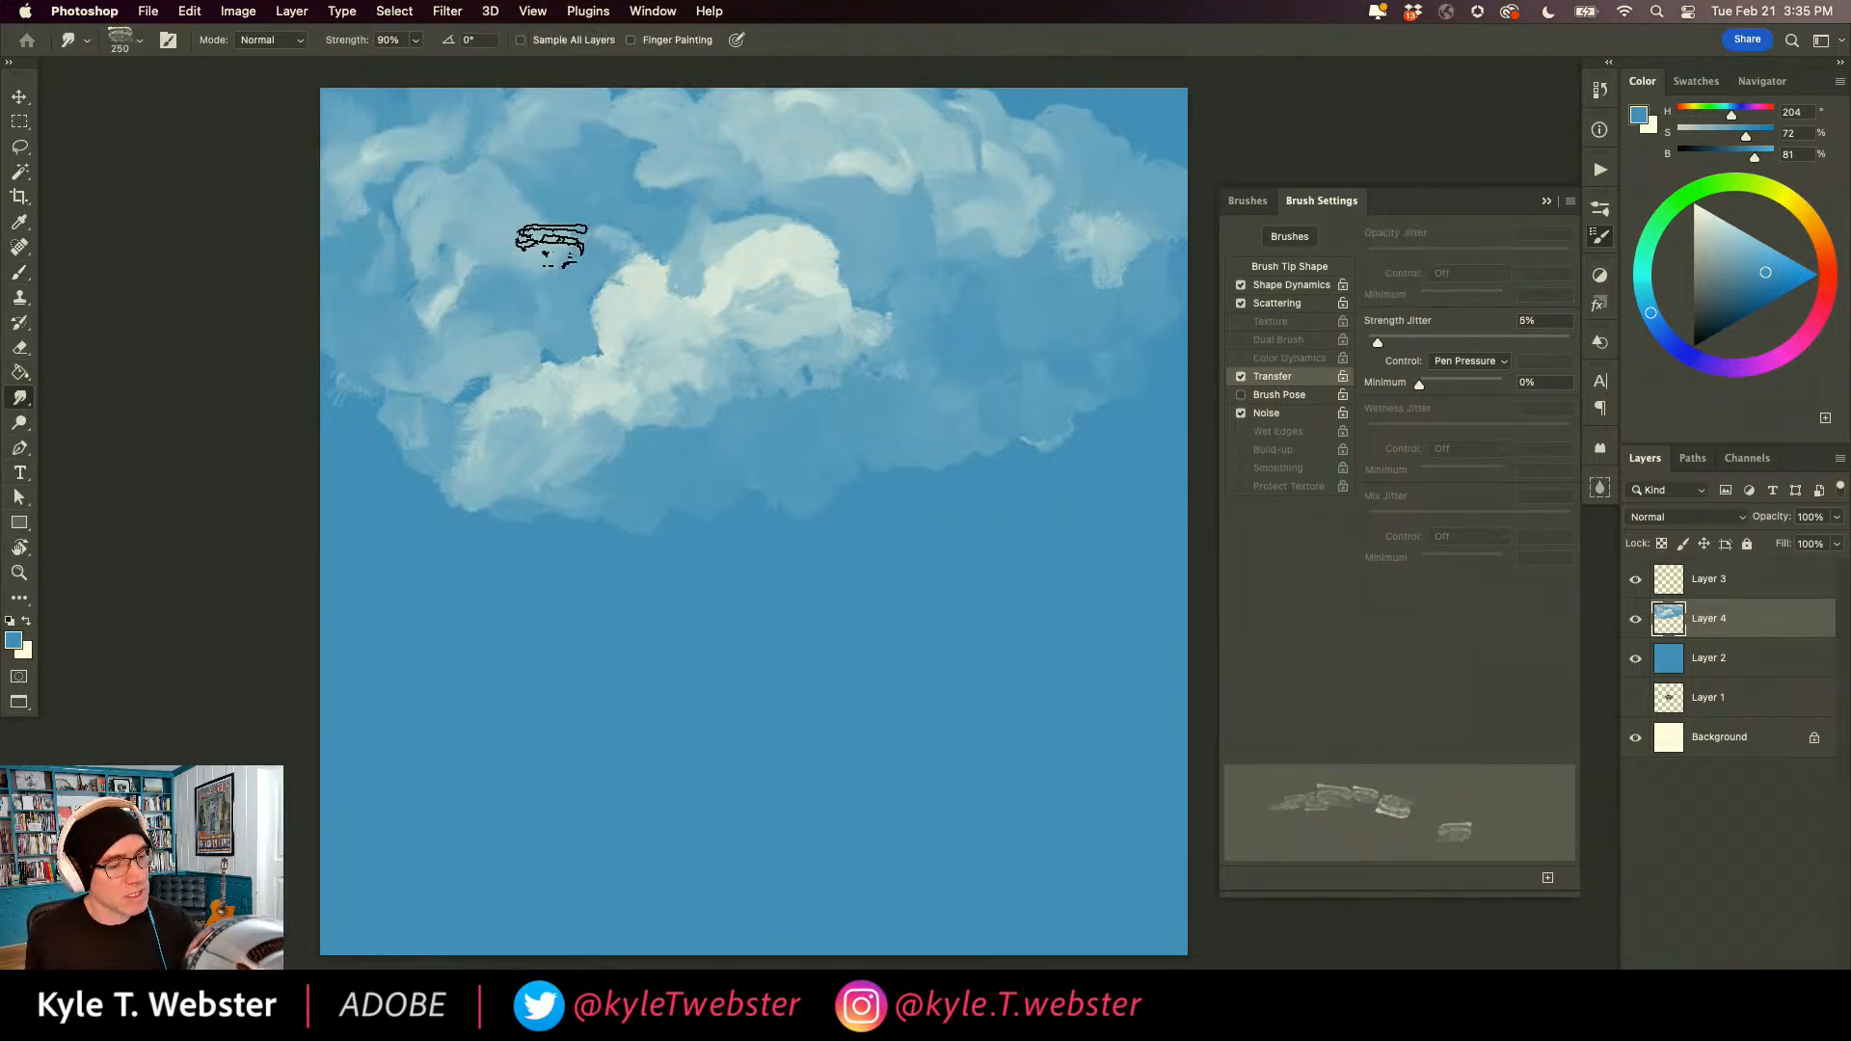
pyautogui.moveTo(538, 173)
pyautogui.mouseDown()
pyautogui.moveTo(392, 166)
pyautogui.moveTo(385, 305)
pyautogui.moveTo(374, 161)
pyautogui.moveTo(361, 252)
pyautogui.mouseUp()
pyautogui.moveTo(582, 377)
pyautogui.mouseDown()
pyautogui.moveTo(699, 426)
pyautogui.moveTo(800, 335)
pyautogui.moveTo(844, 487)
pyautogui.moveTo(745, 318)
pyautogui.moveTo(773, 324)
pyautogui.moveTo(729, 324)
pyautogui.moveTo(591, 397)
pyautogui.moveTo(695, 411)
pyautogui.moveTo(596, 468)
pyautogui.moveTo(515, 451)
pyautogui.moveTo(501, 419)
pyautogui.moveTo(430, 468)
pyautogui.moveTo(428, 450)
pyautogui.moveTo(500, 484)
pyautogui.moveTo(483, 616)
pyautogui.moveTo(384, 445)
pyautogui.mouseUp()
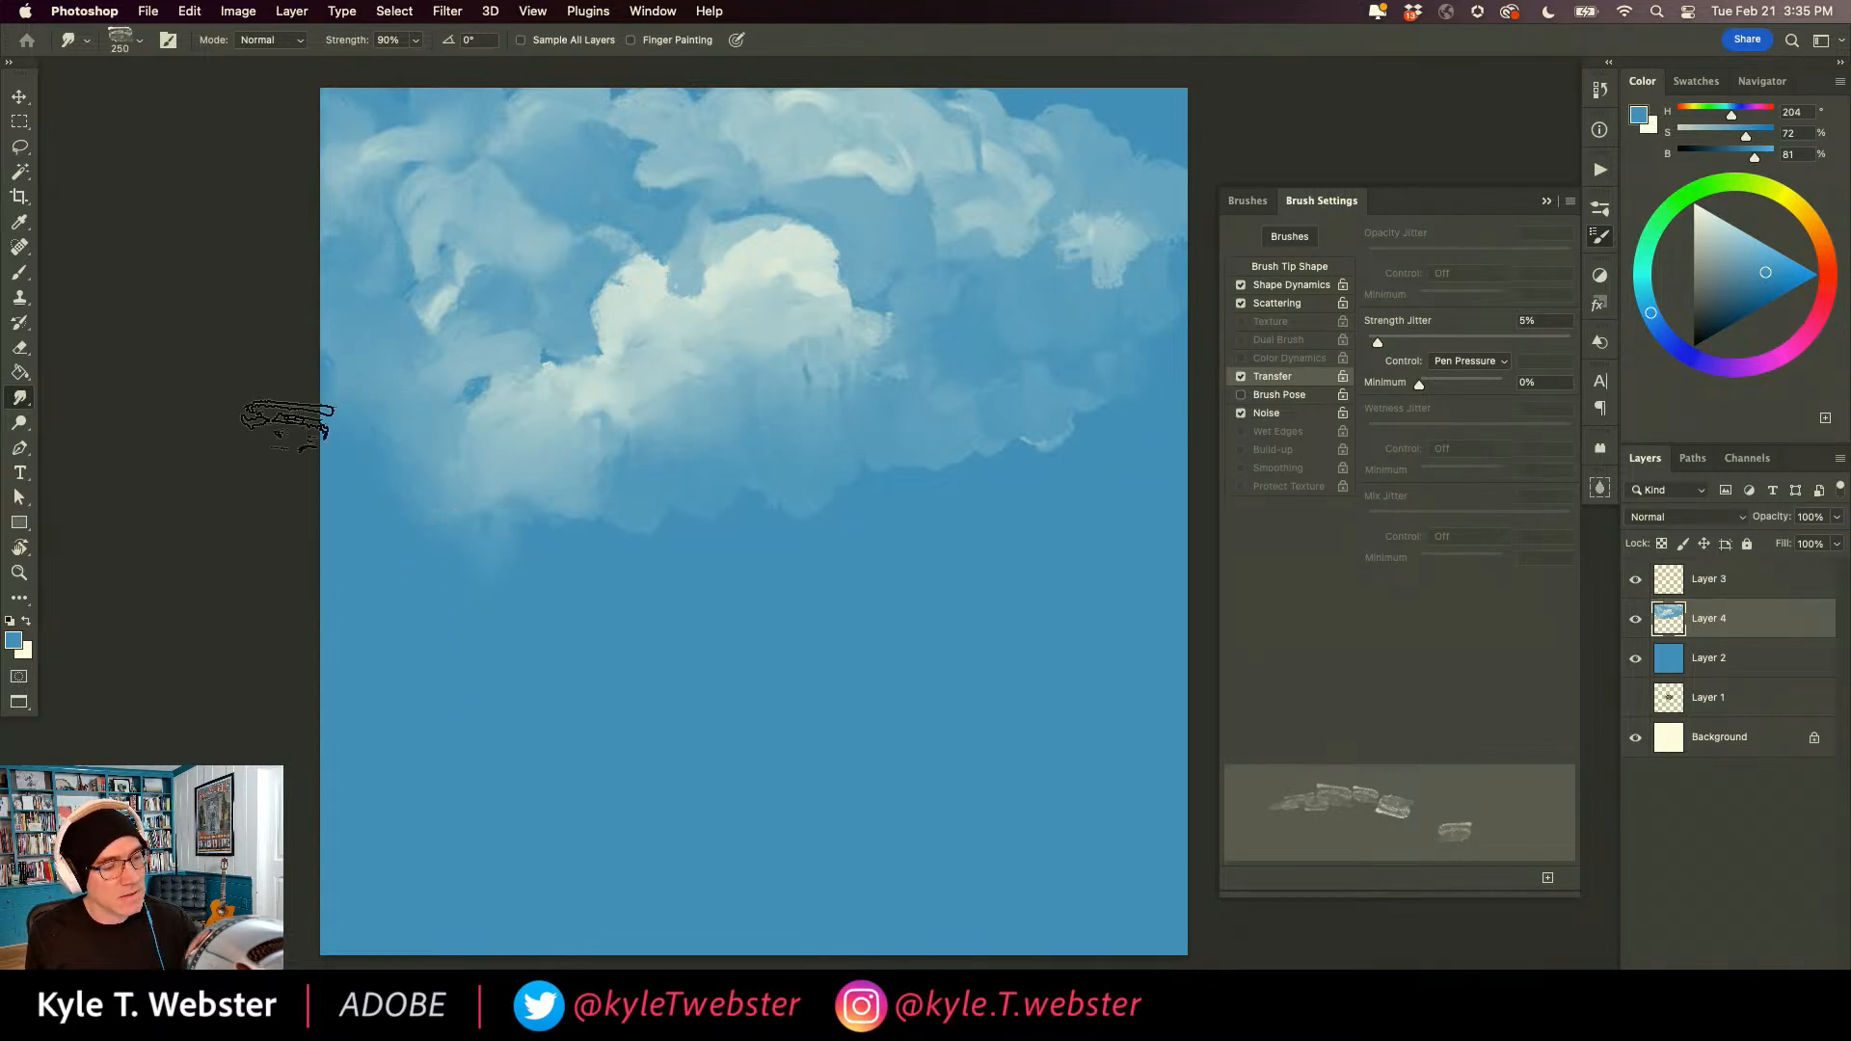
pyautogui.moveTo(1014, 223)
pyautogui.mouseDown()
pyautogui.moveTo(1155, 284)
pyautogui.moveTo(1089, 174)
pyautogui.moveTo(986, 125)
pyautogui.moveTo(1139, 147)
pyautogui.moveTo(1101, 88)
pyautogui.moveTo(1157, 147)
pyautogui.mouseUp()
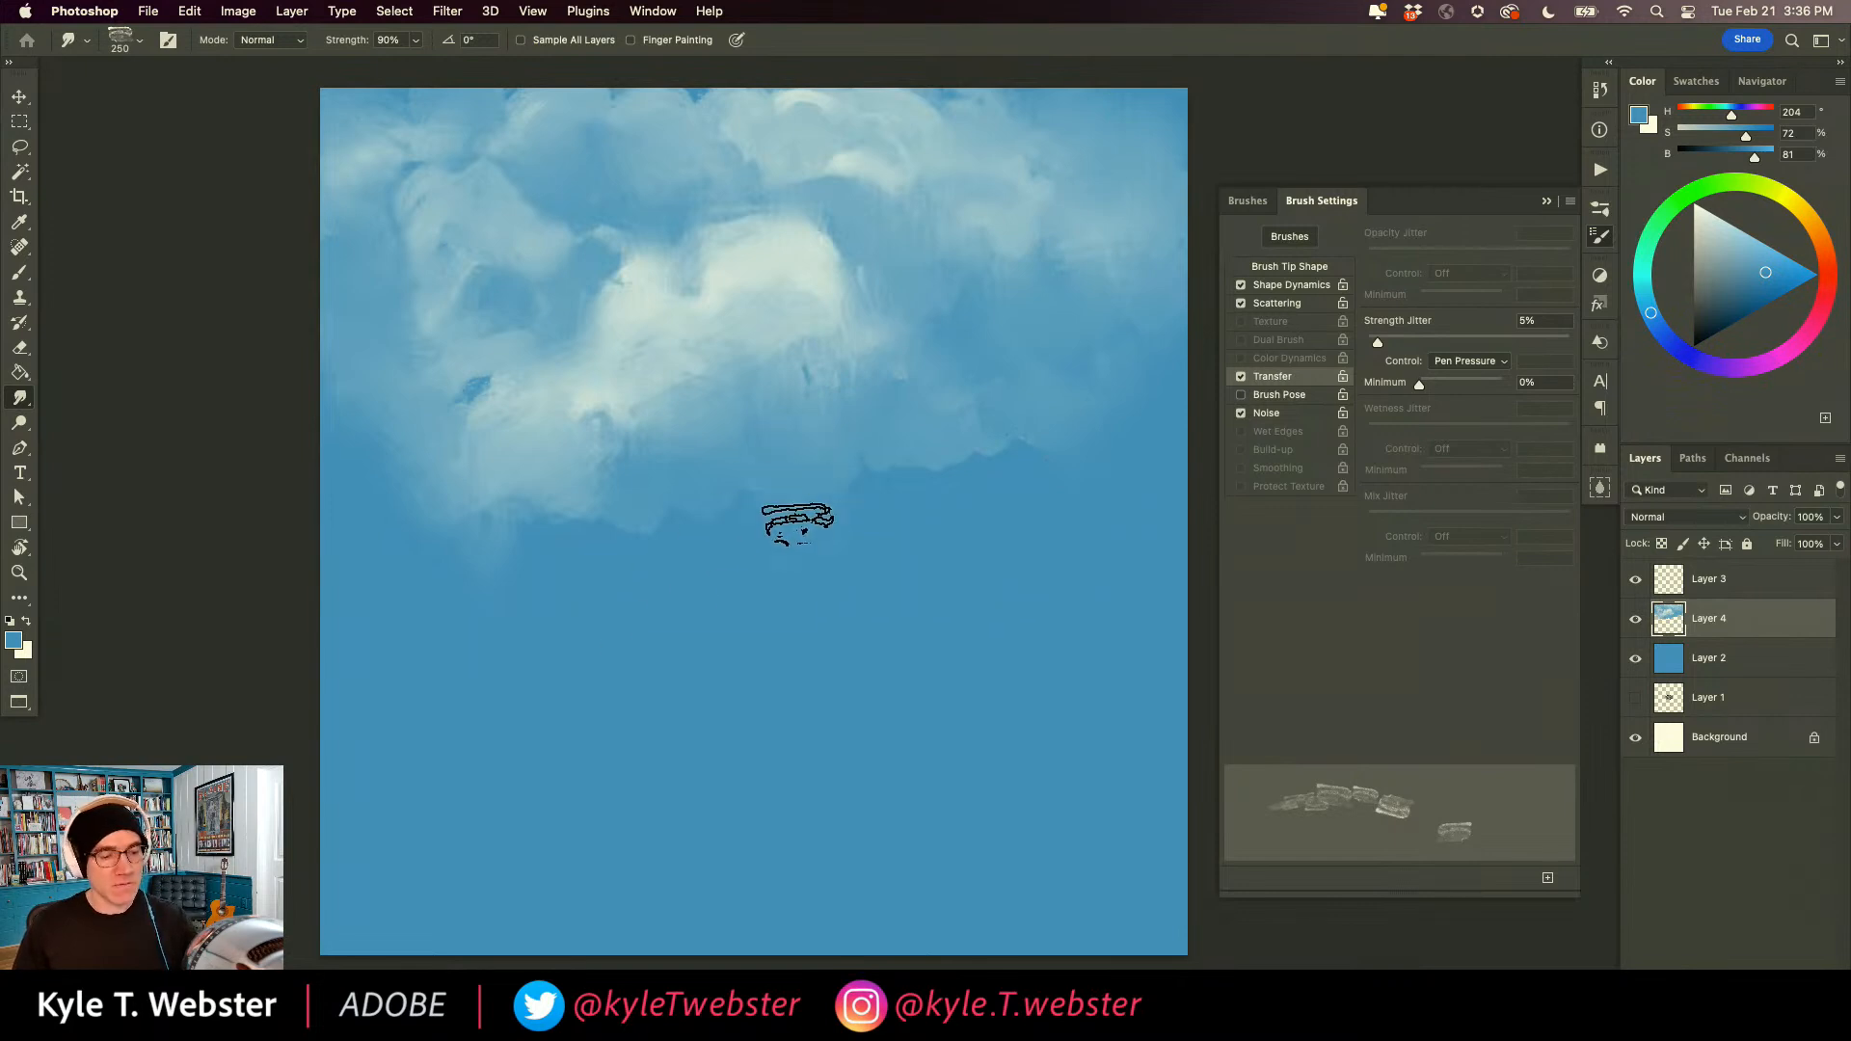
pyautogui.scroll(6, 599, 668)
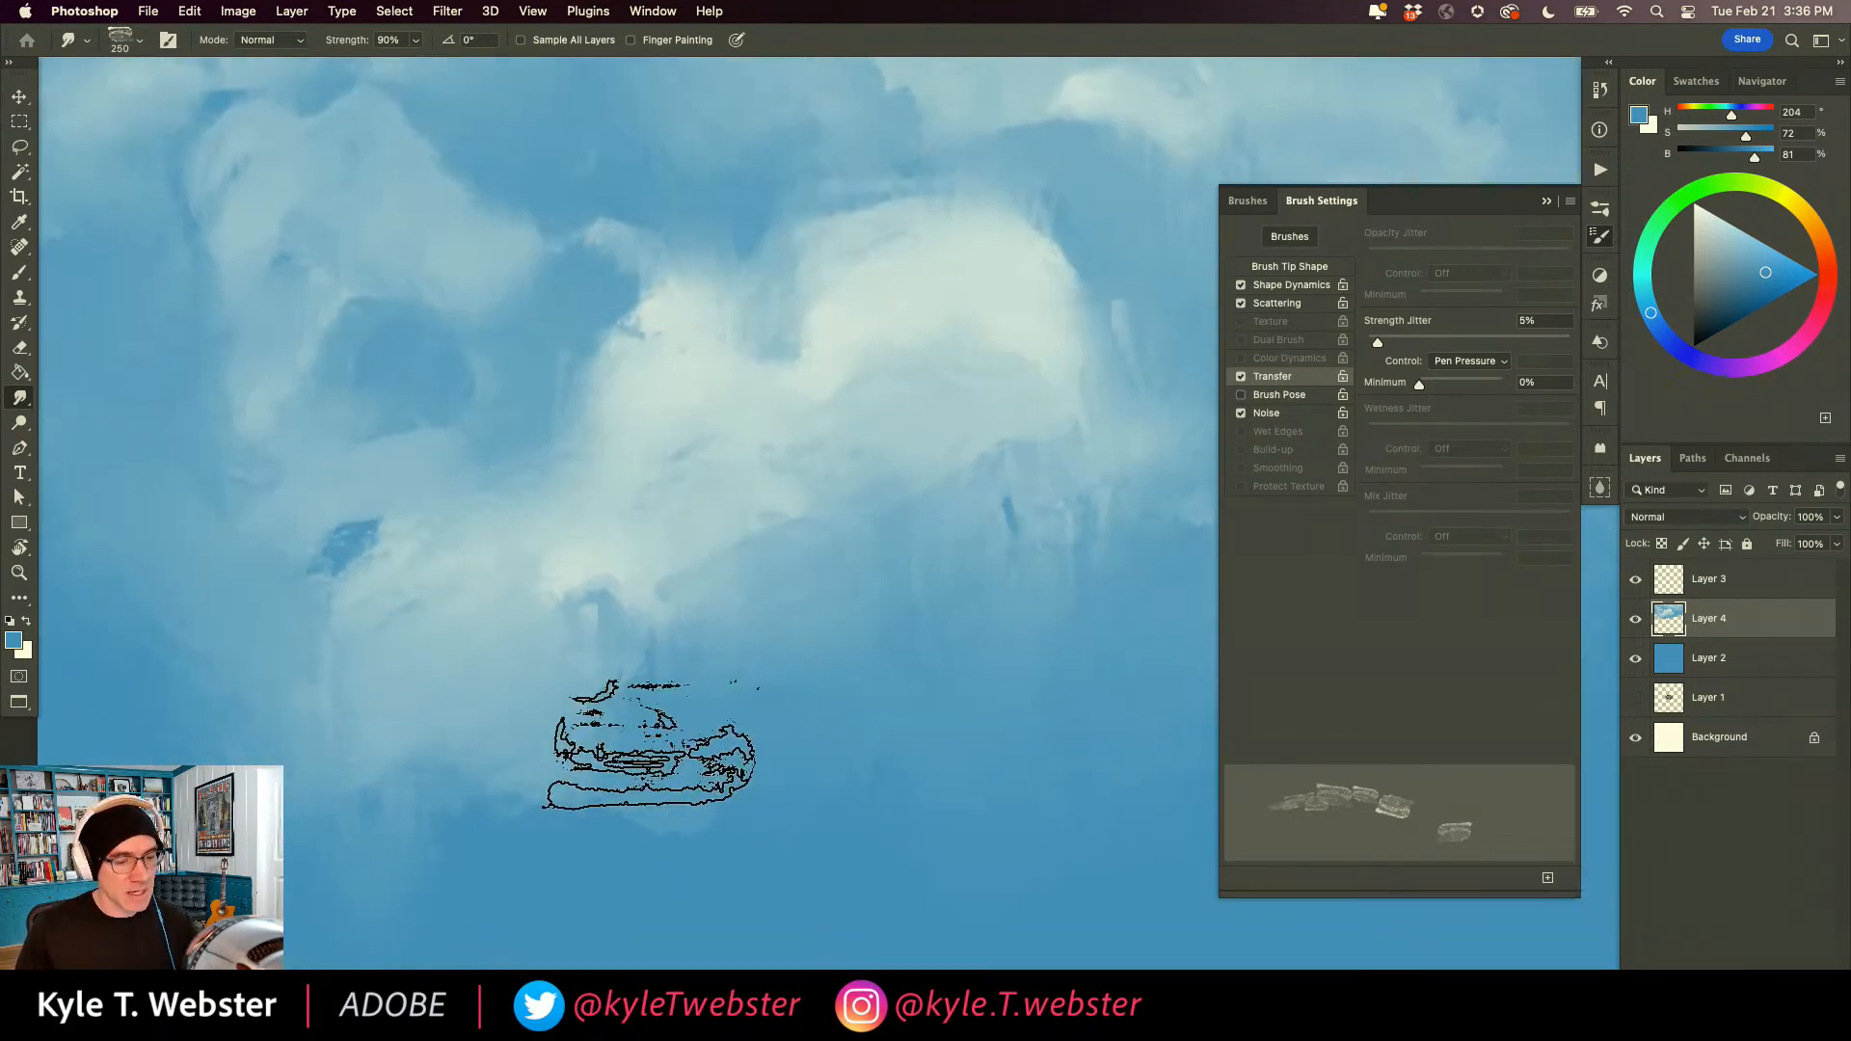
pyautogui.scroll(-5, 679, 715)
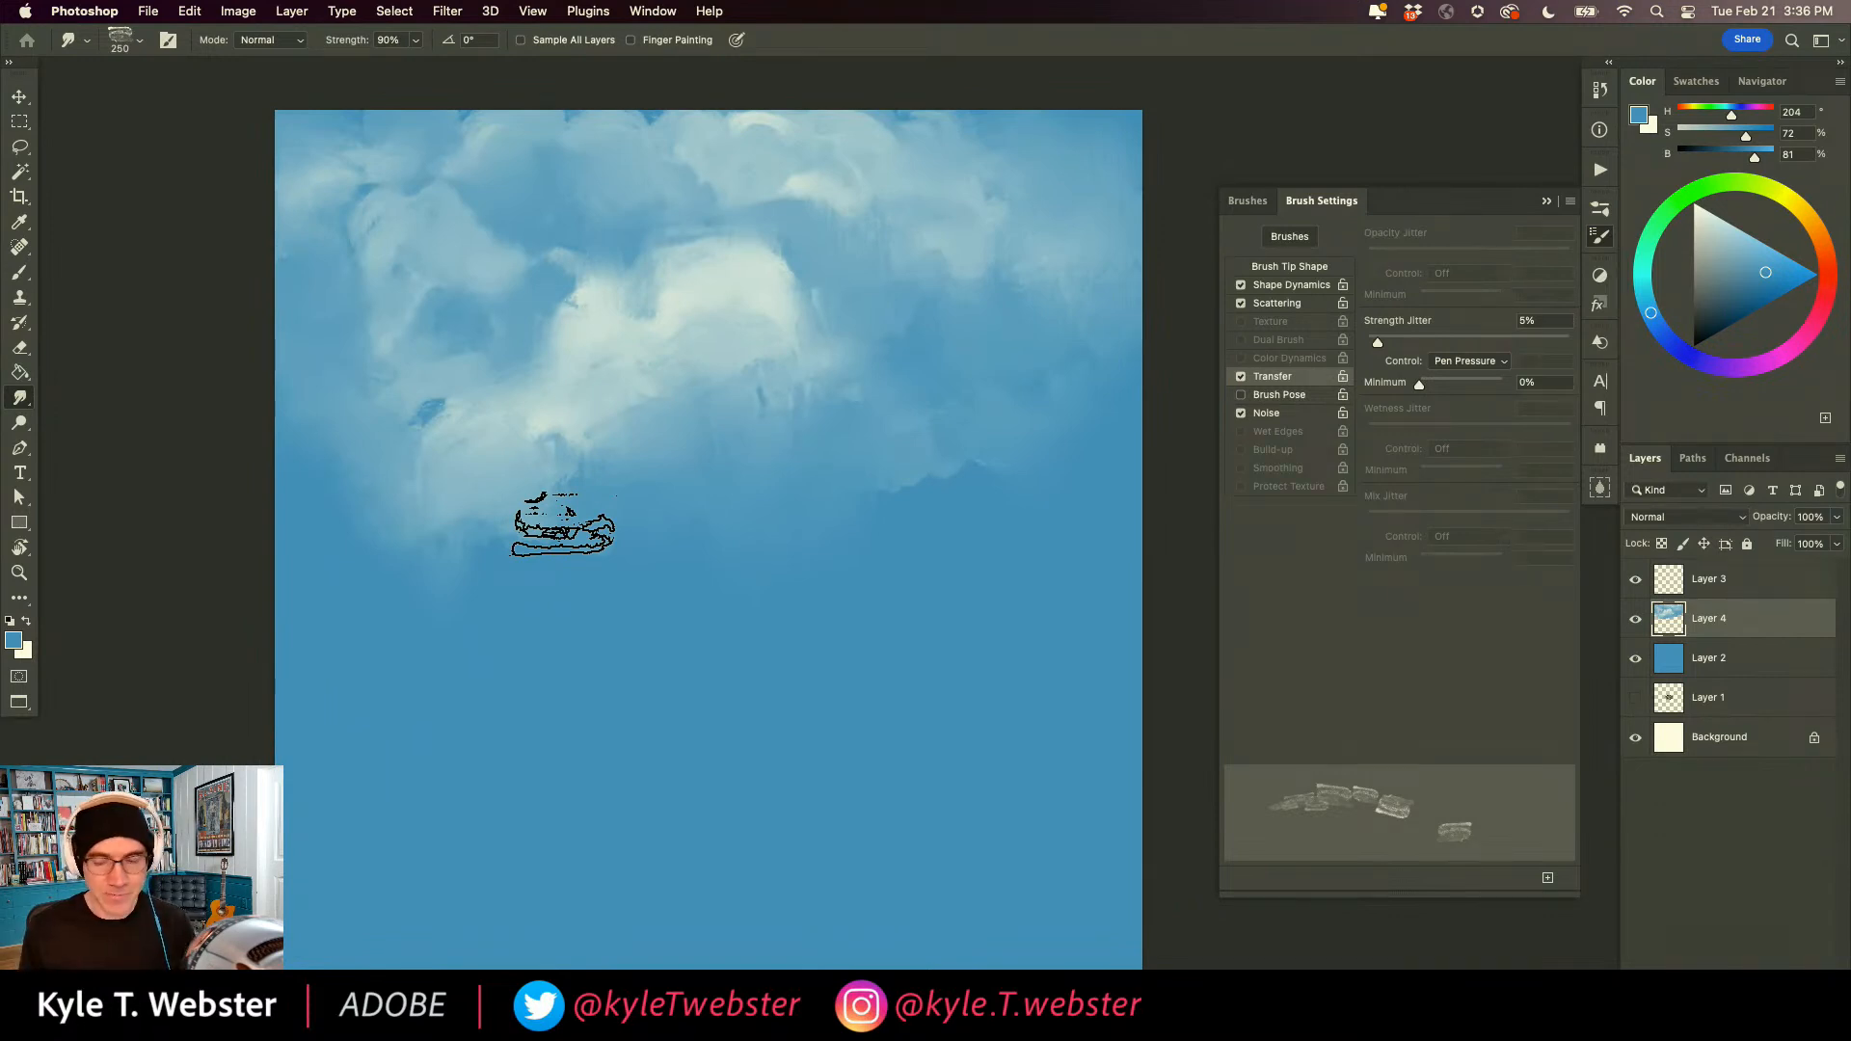
# Return to the Brush tool, hide the cloud and blue sky layers, and add a new empty layer above them.
pyautogui.press('b')
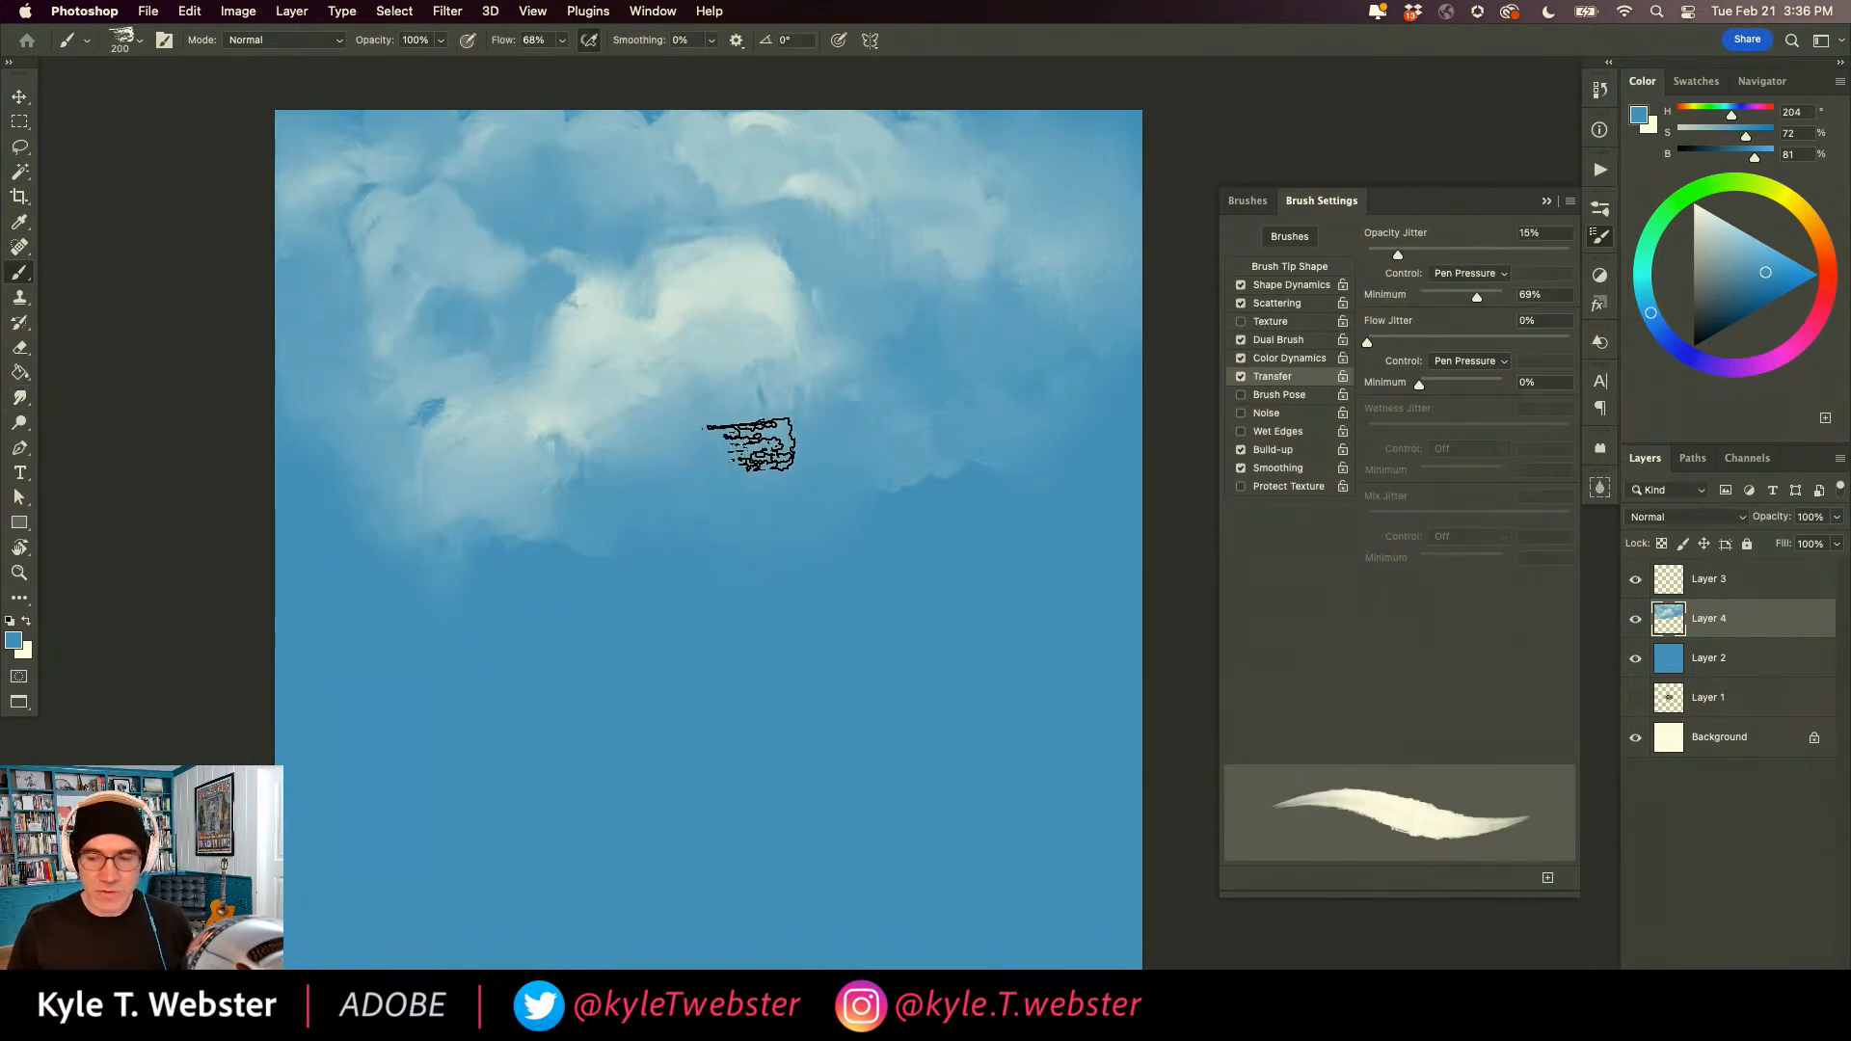
pyautogui.click(1635, 618)
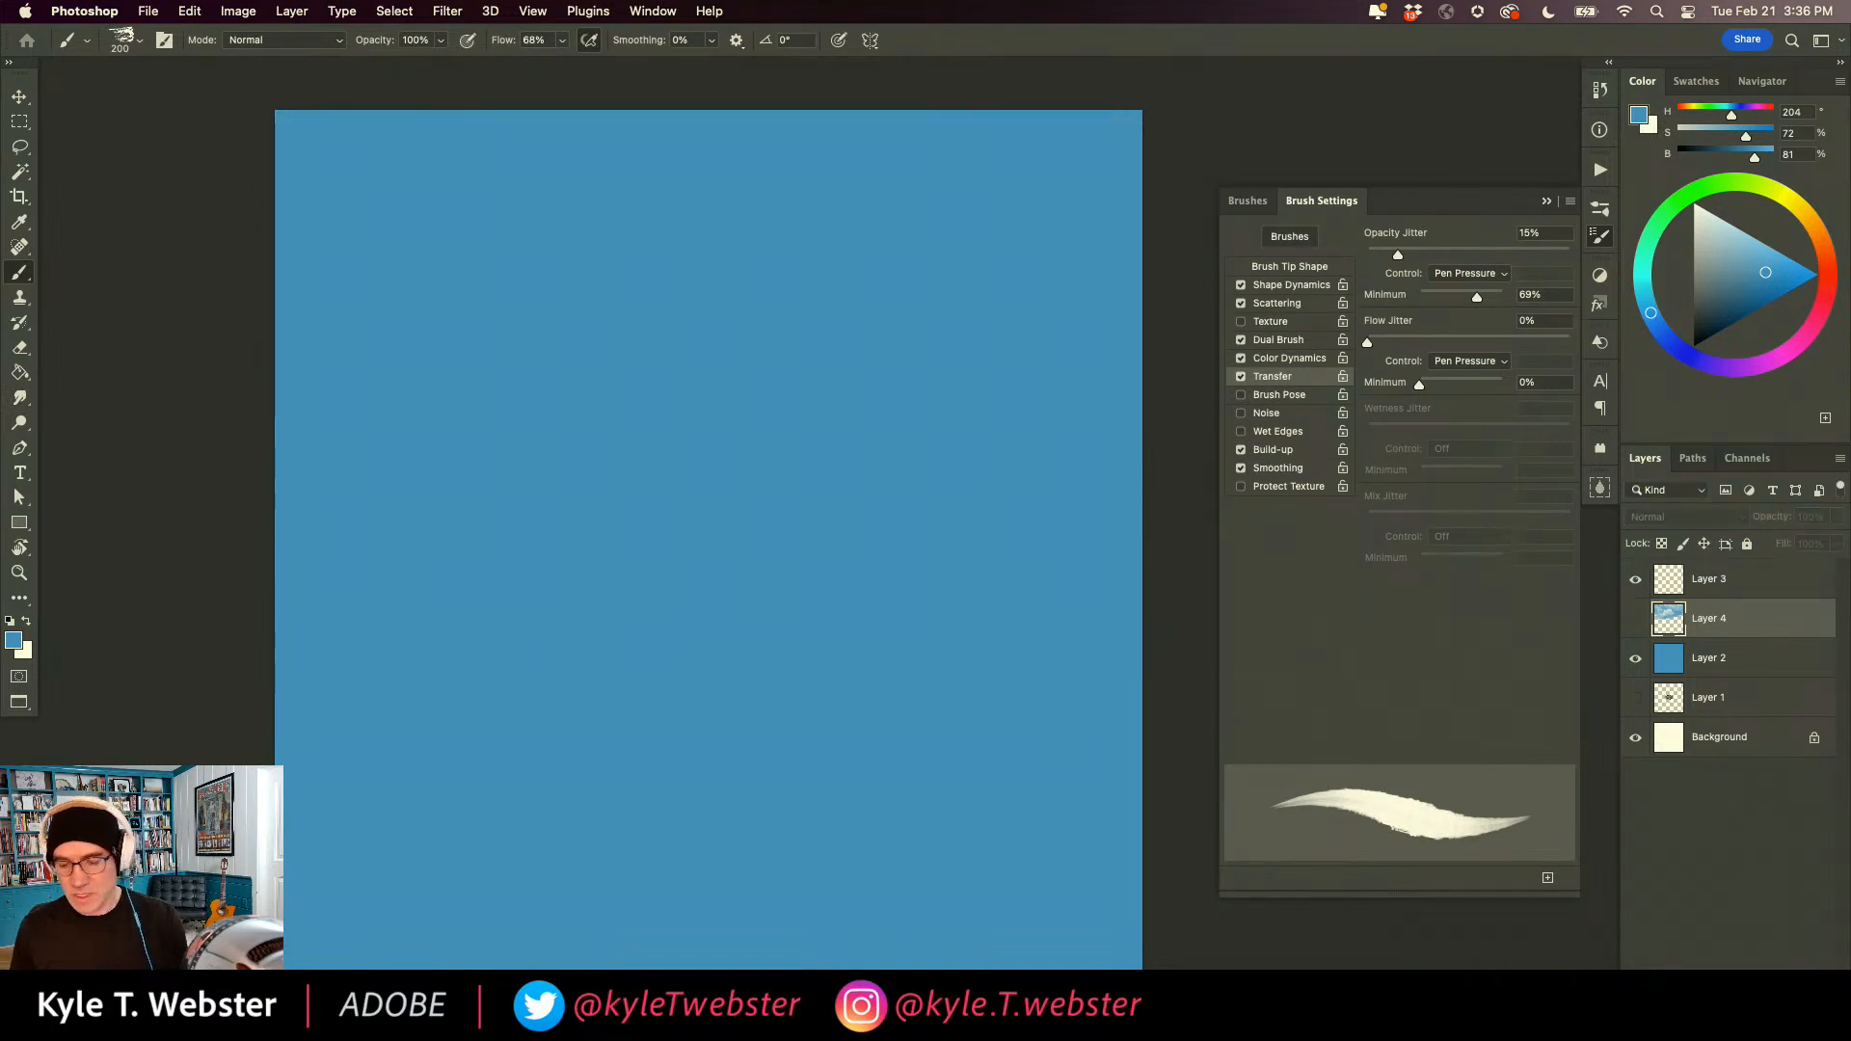
pyautogui.press('super+alt+shift+n')
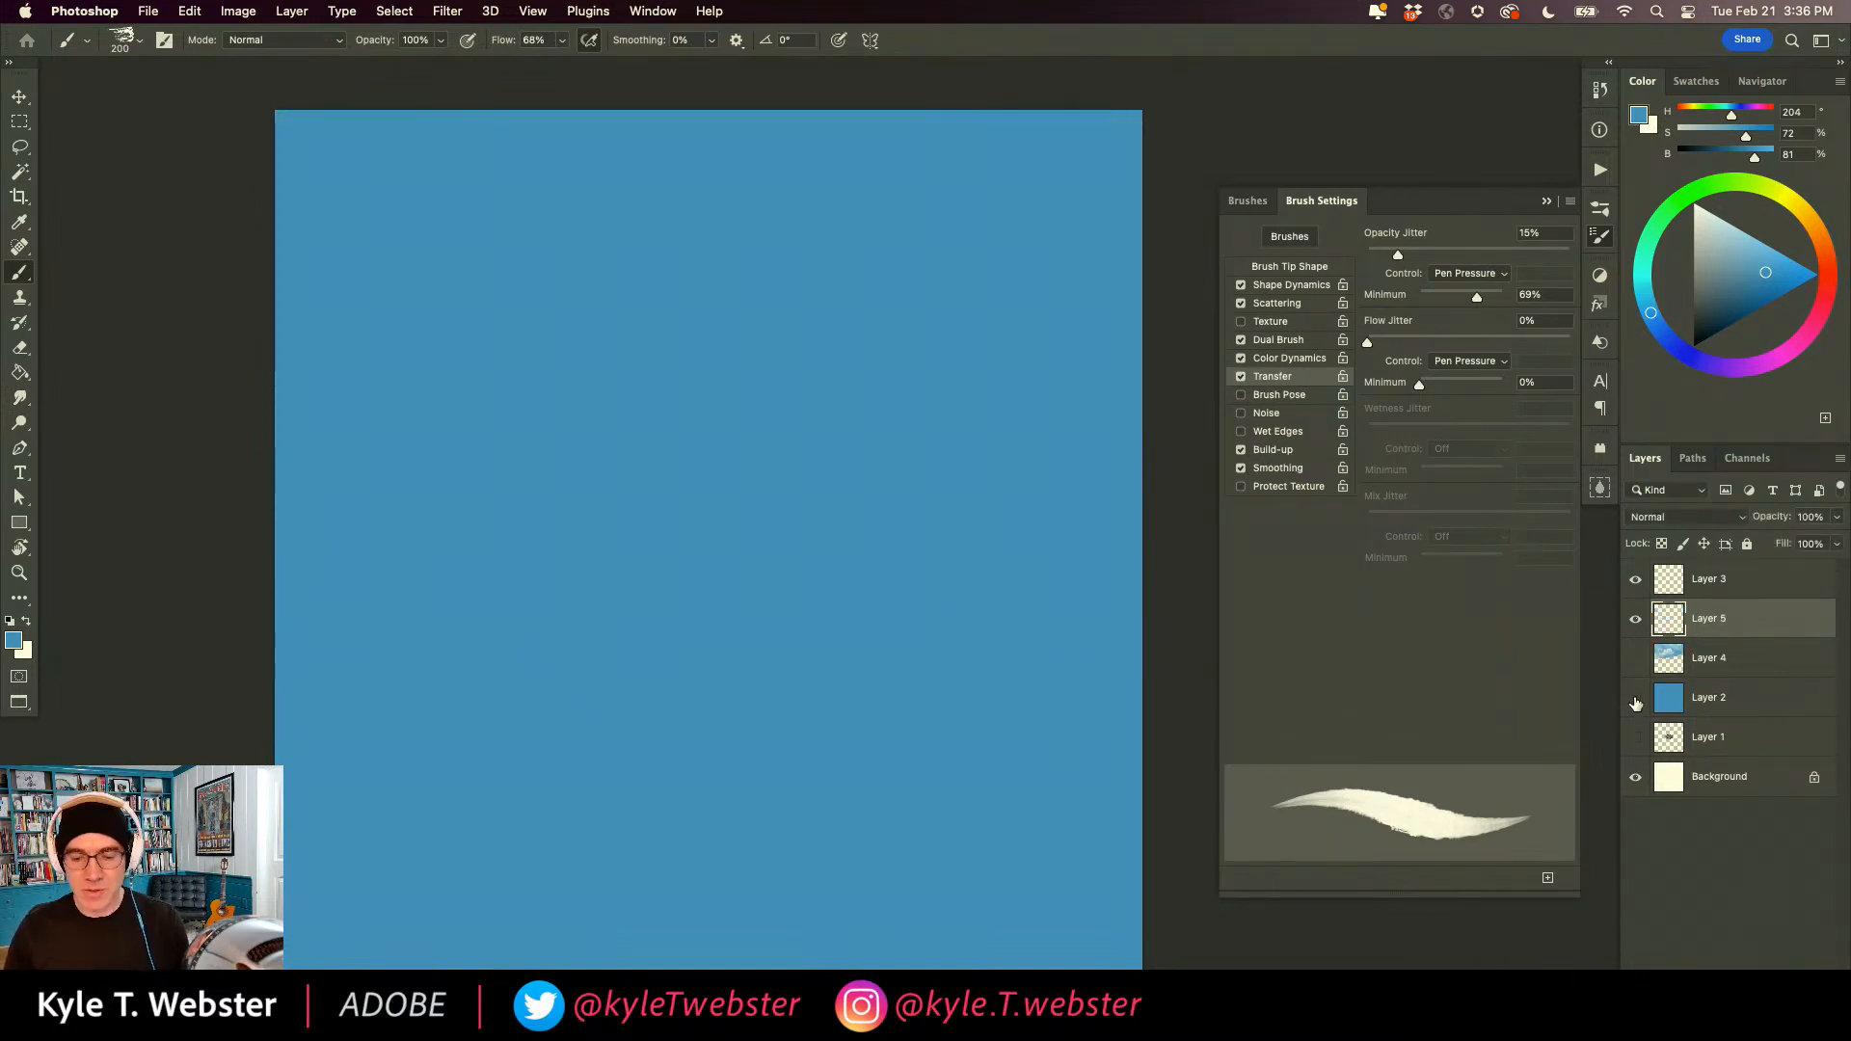
pyautogui.click(1635, 698)
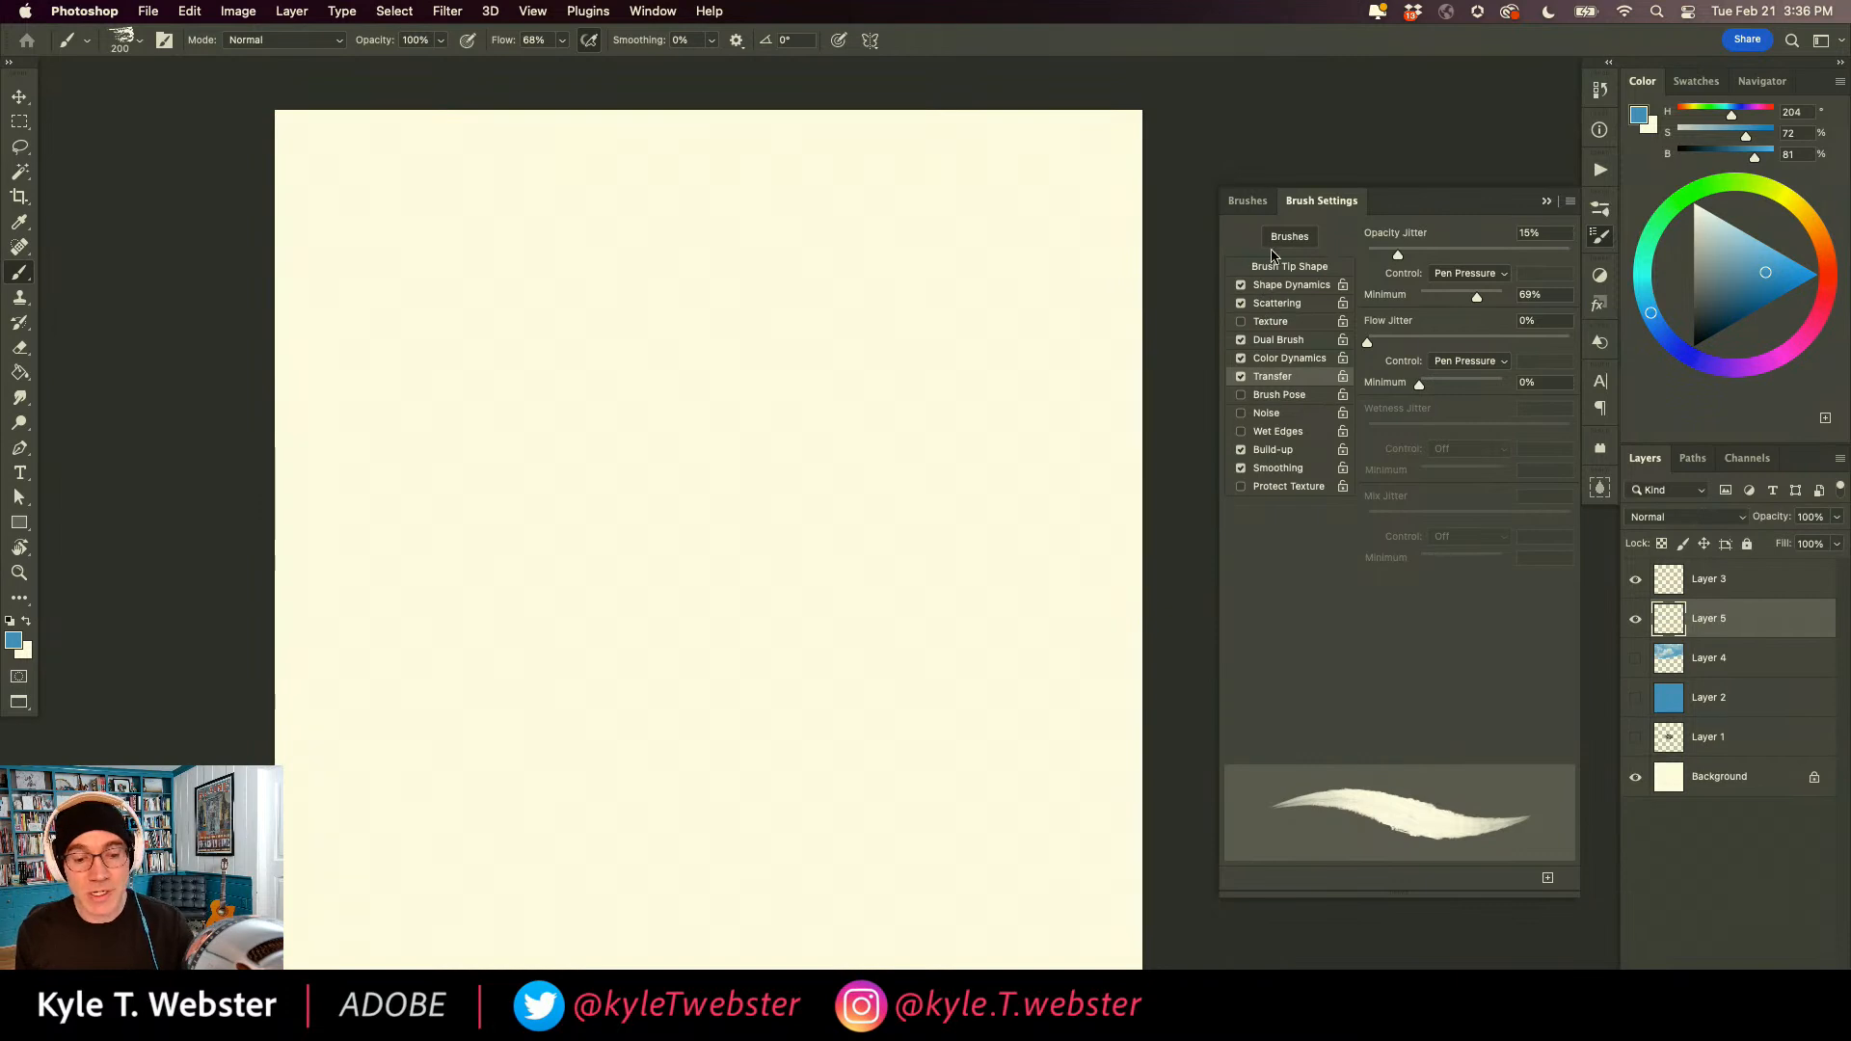
# Choose the Kyle's Paintbox - Watercolor Fill brush from the Paintbox brush presets.
pyautogui.click(1248, 200)
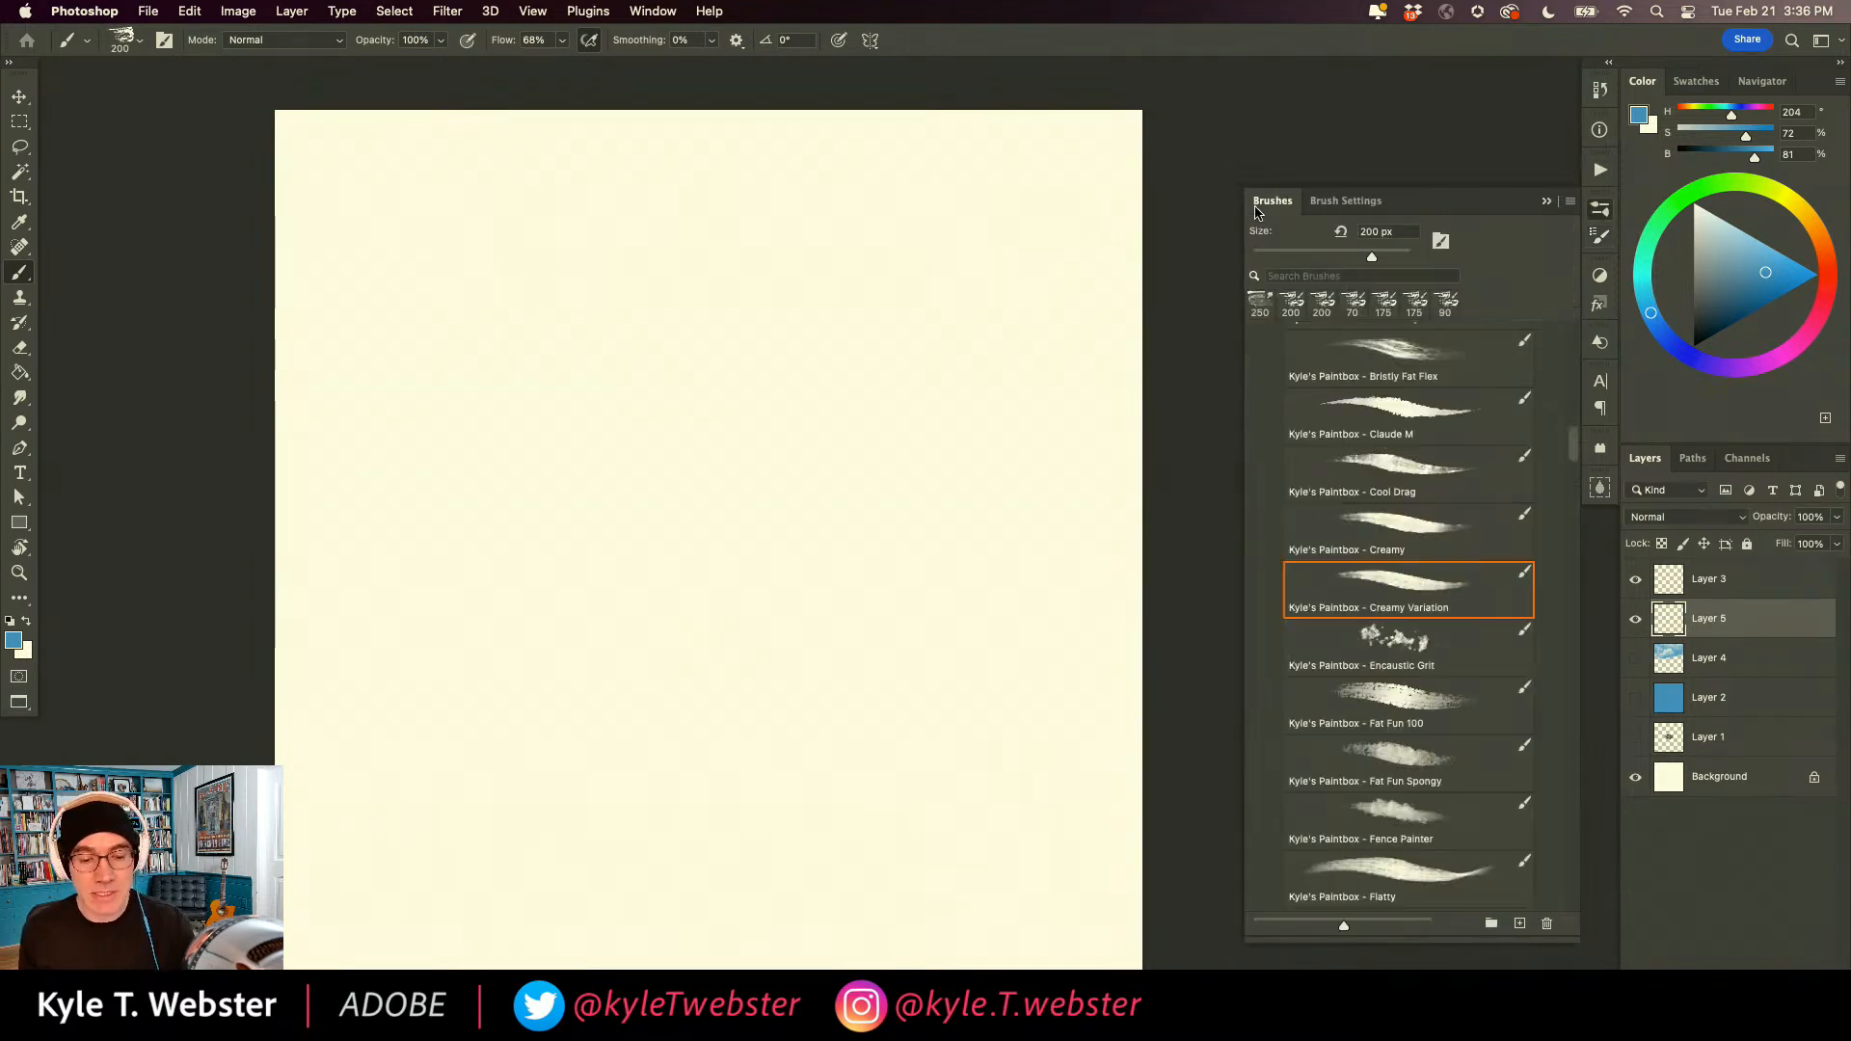
pyautogui.scroll(-10, 1369, 578)
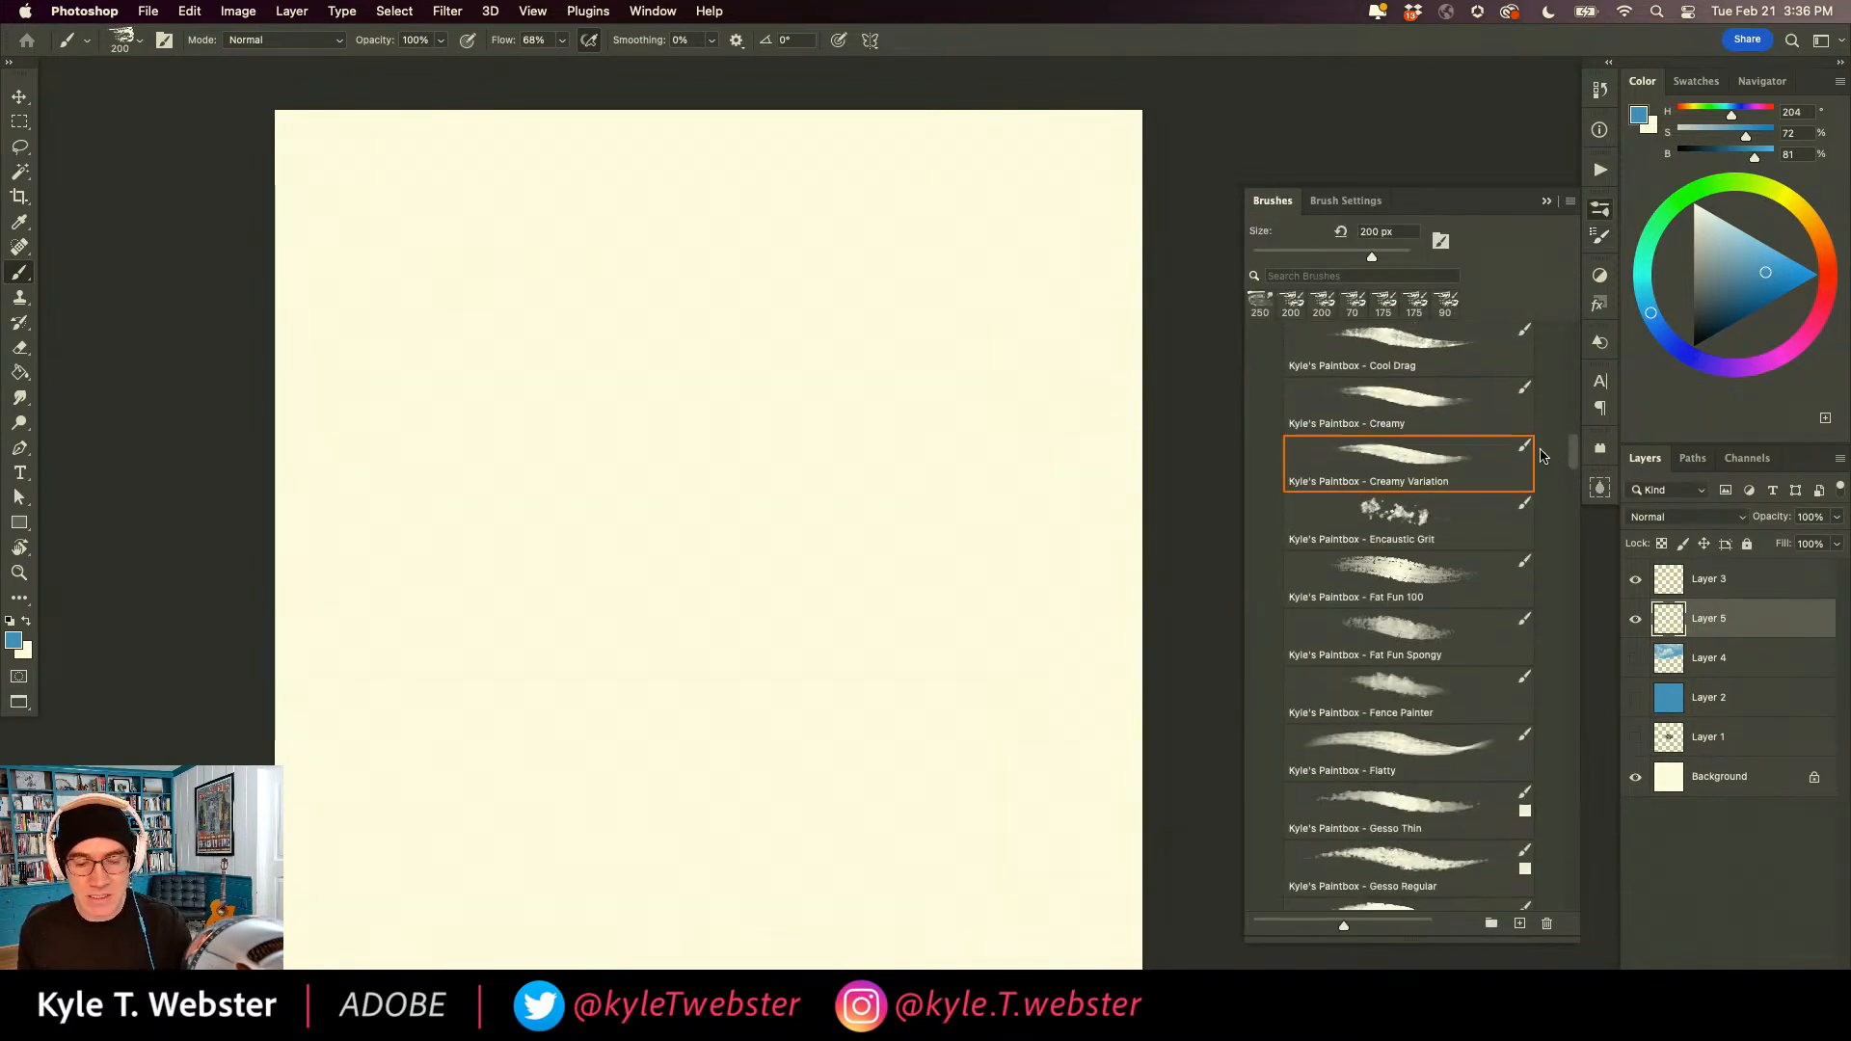
pyautogui.scroll(-10, 1306, 591)
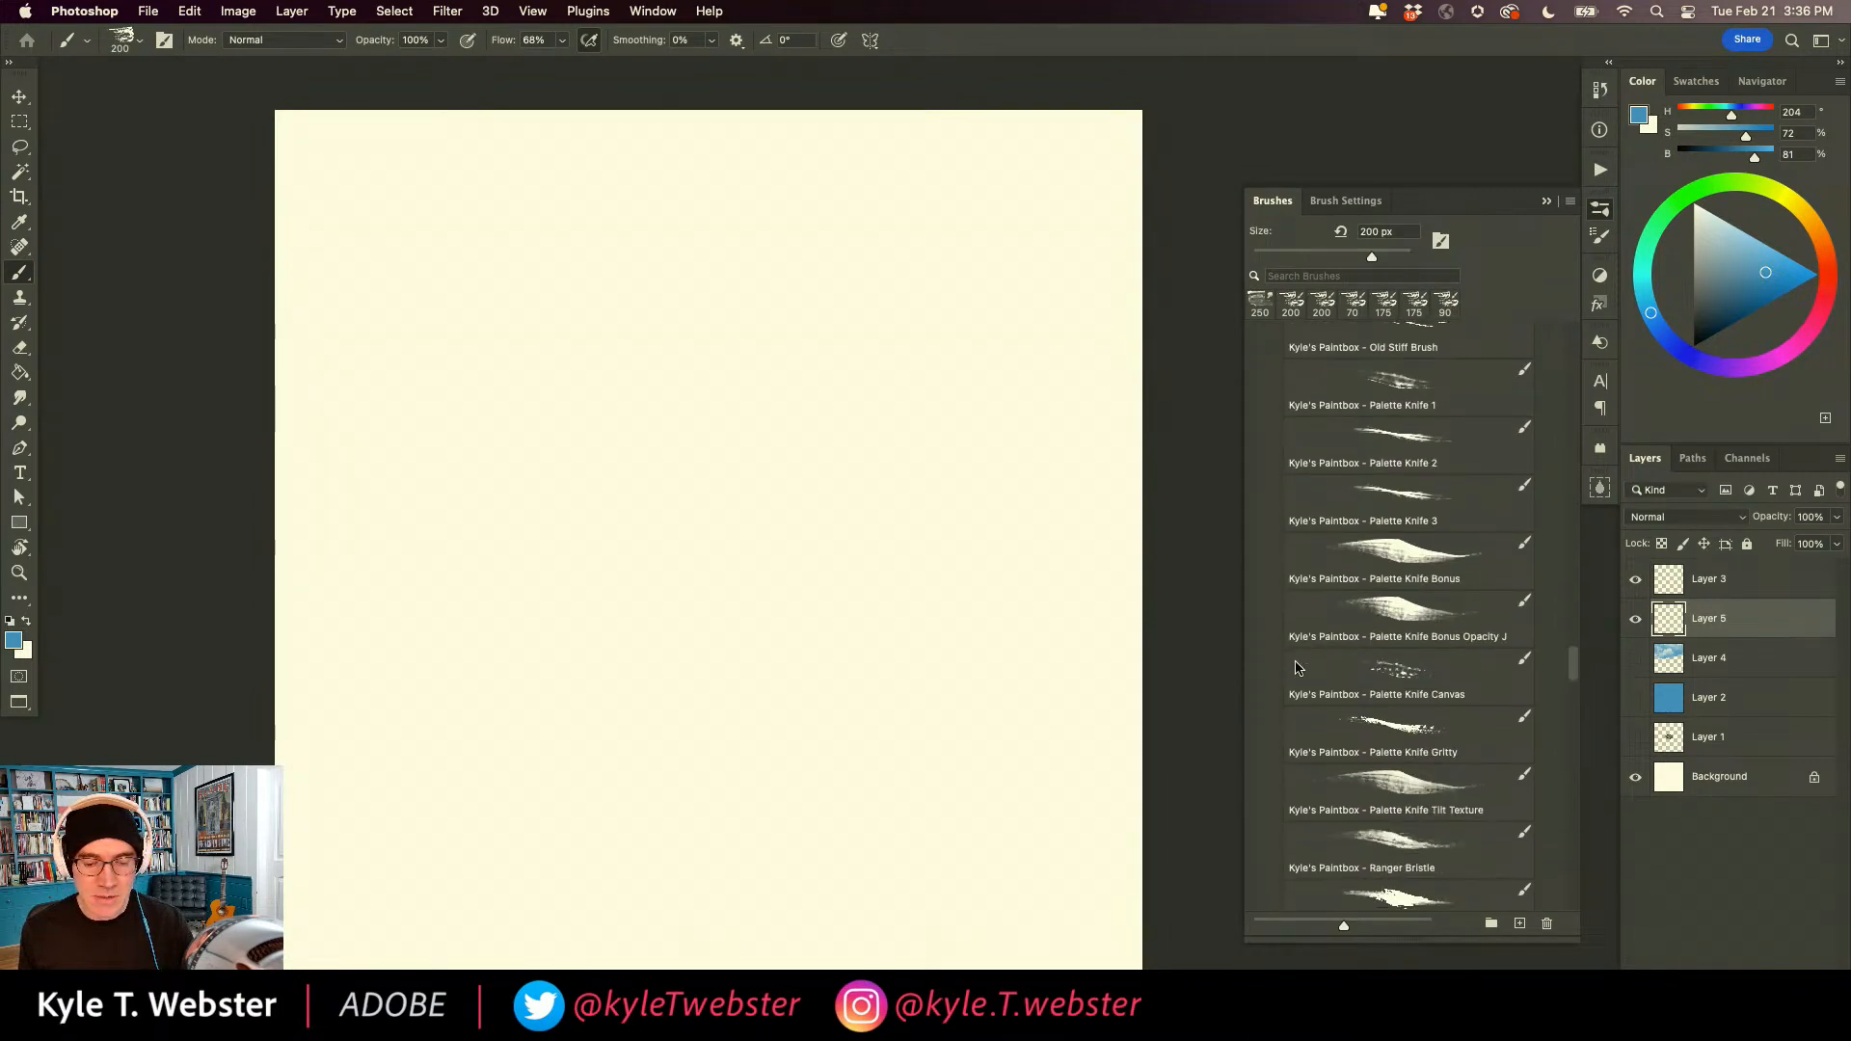
pyautogui.scroll(-8, 1293, 692)
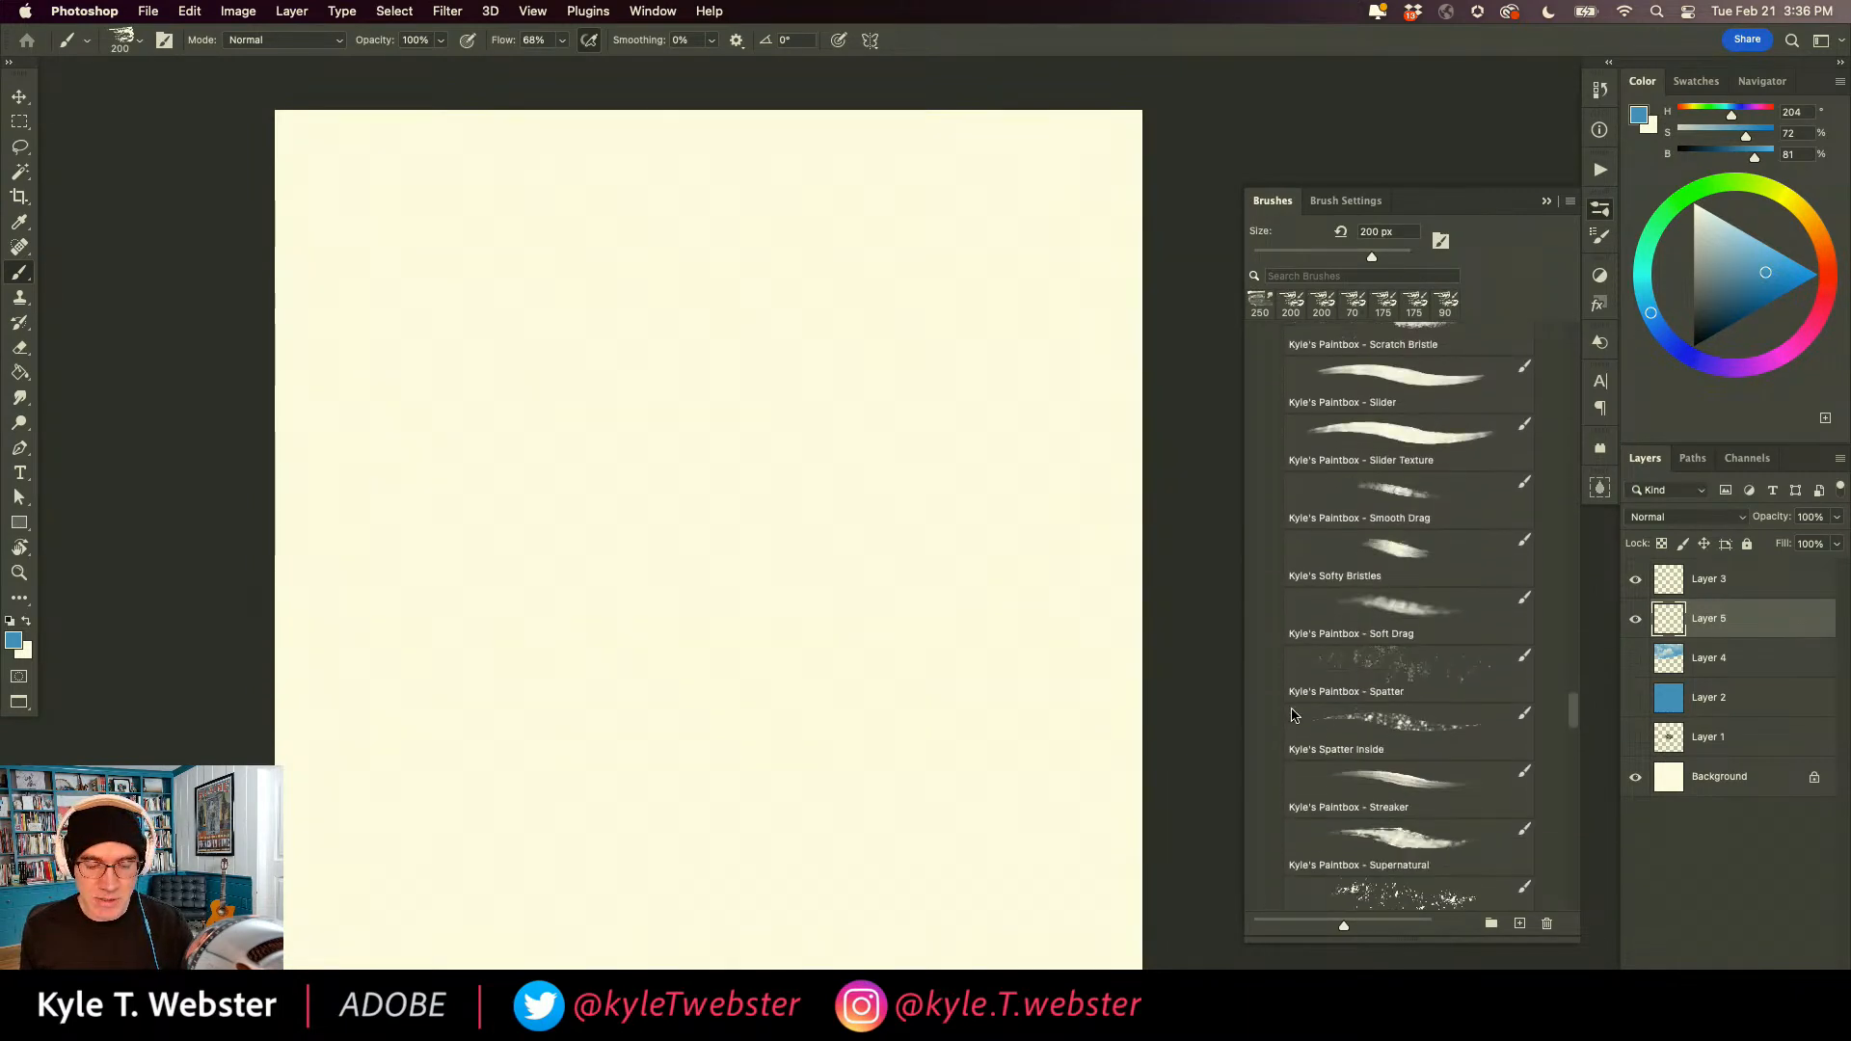
pyautogui.scroll(-4, 1292, 739)
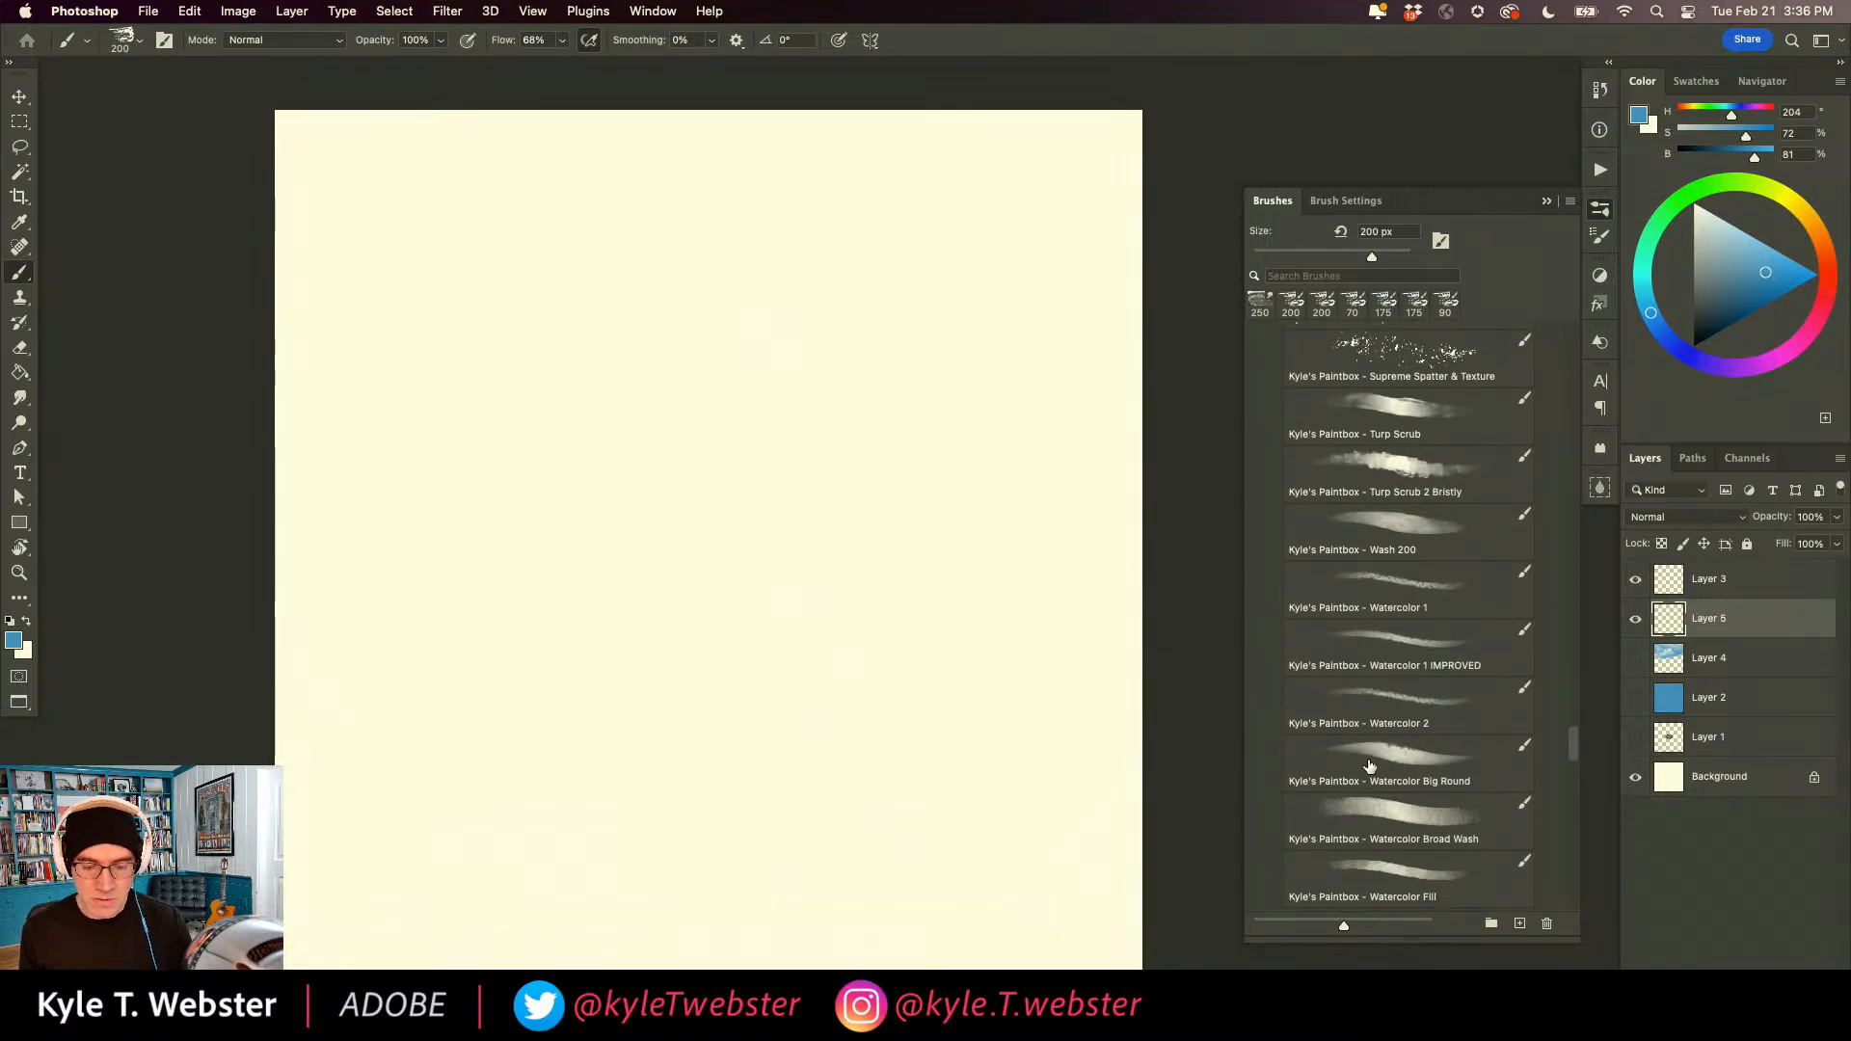
pyautogui.click(1369, 871)
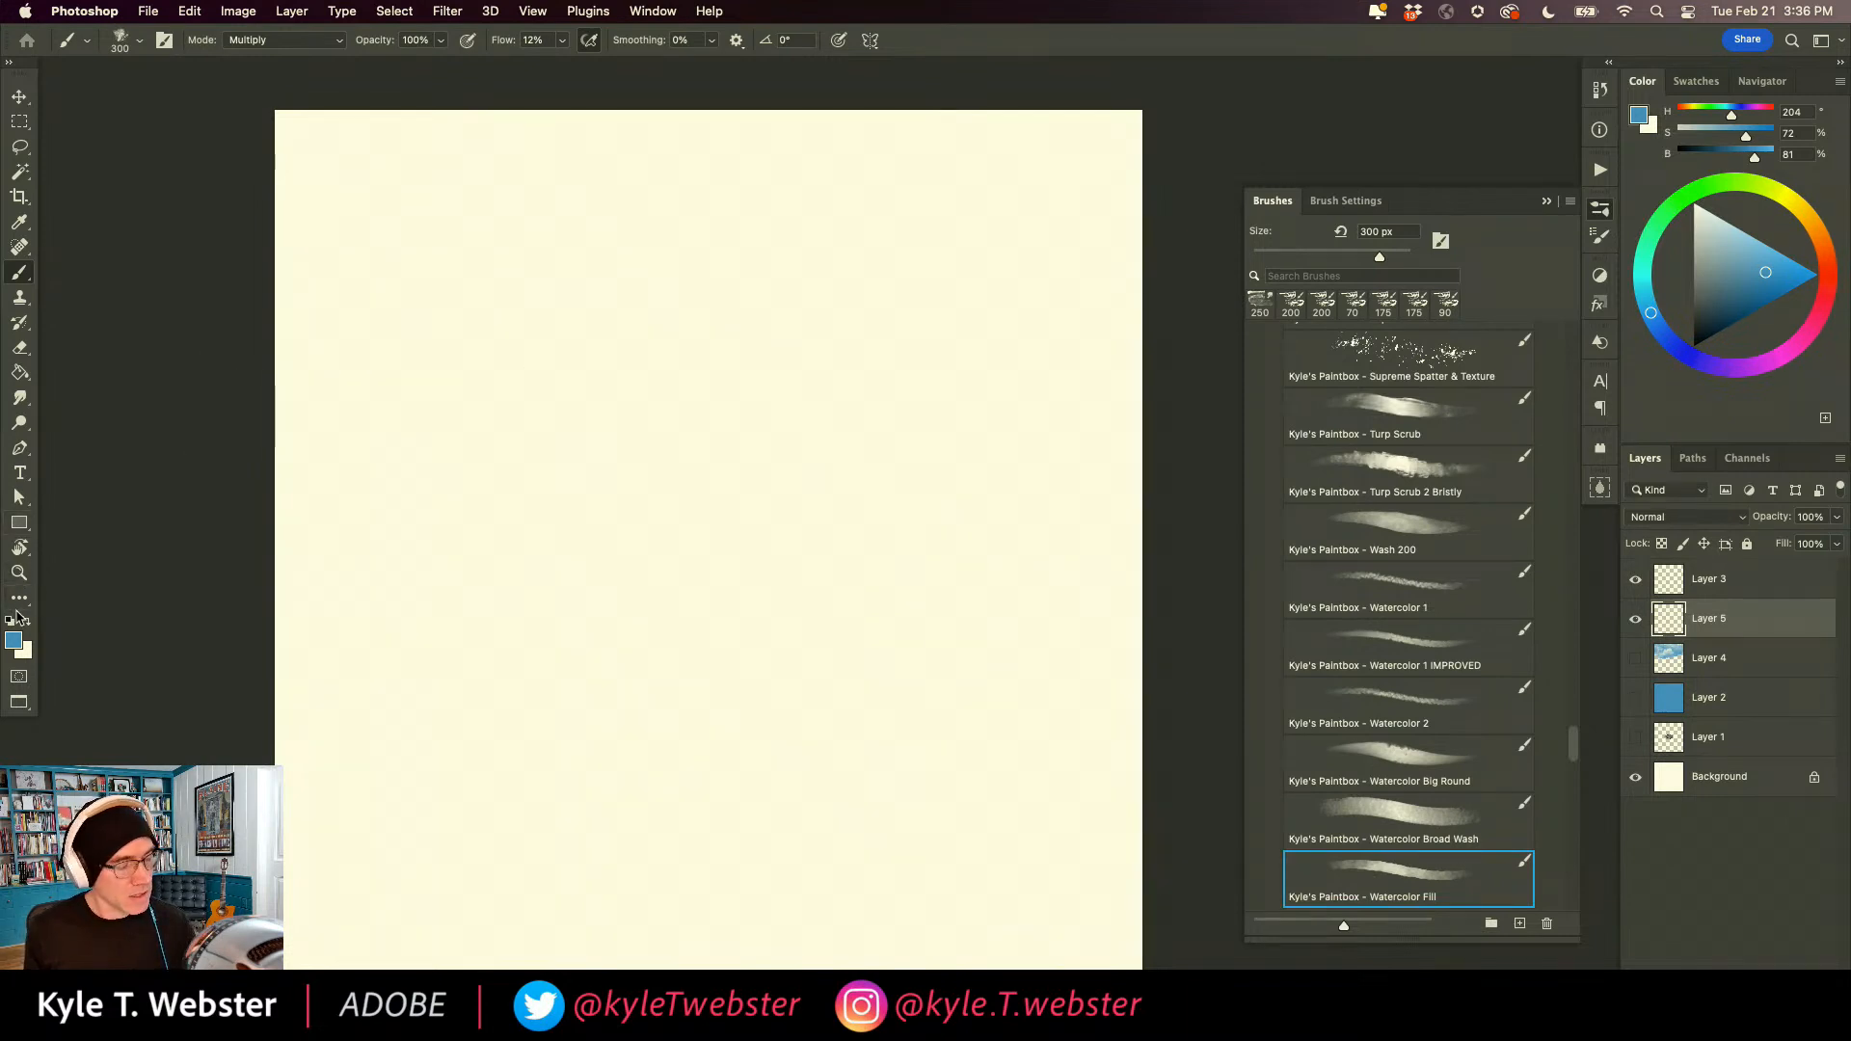
# Try a few blue test strokes with the Watercolor Fill brush on the empty layer, and undo them.
pyautogui.moveTo(880, 517)
pyautogui.mouseDown()
pyautogui.moveTo(847, 550)
pyautogui.moveTo(835, 418)
pyautogui.moveTo(921, 403)
pyautogui.moveTo(979, 351)
pyautogui.moveTo(1012, 363)
pyautogui.moveTo(916, 437)
pyautogui.moveTo(810, 578)
pyautogui.mouseUp()
pyautogui.keyDown('super'); pyautogui.click(787, 625); pyautogui.keyUp('super')
pyautogui.moveTo(687, 663); pyautogui.dragTo(784, 657)
pyautogui.press('super+z')
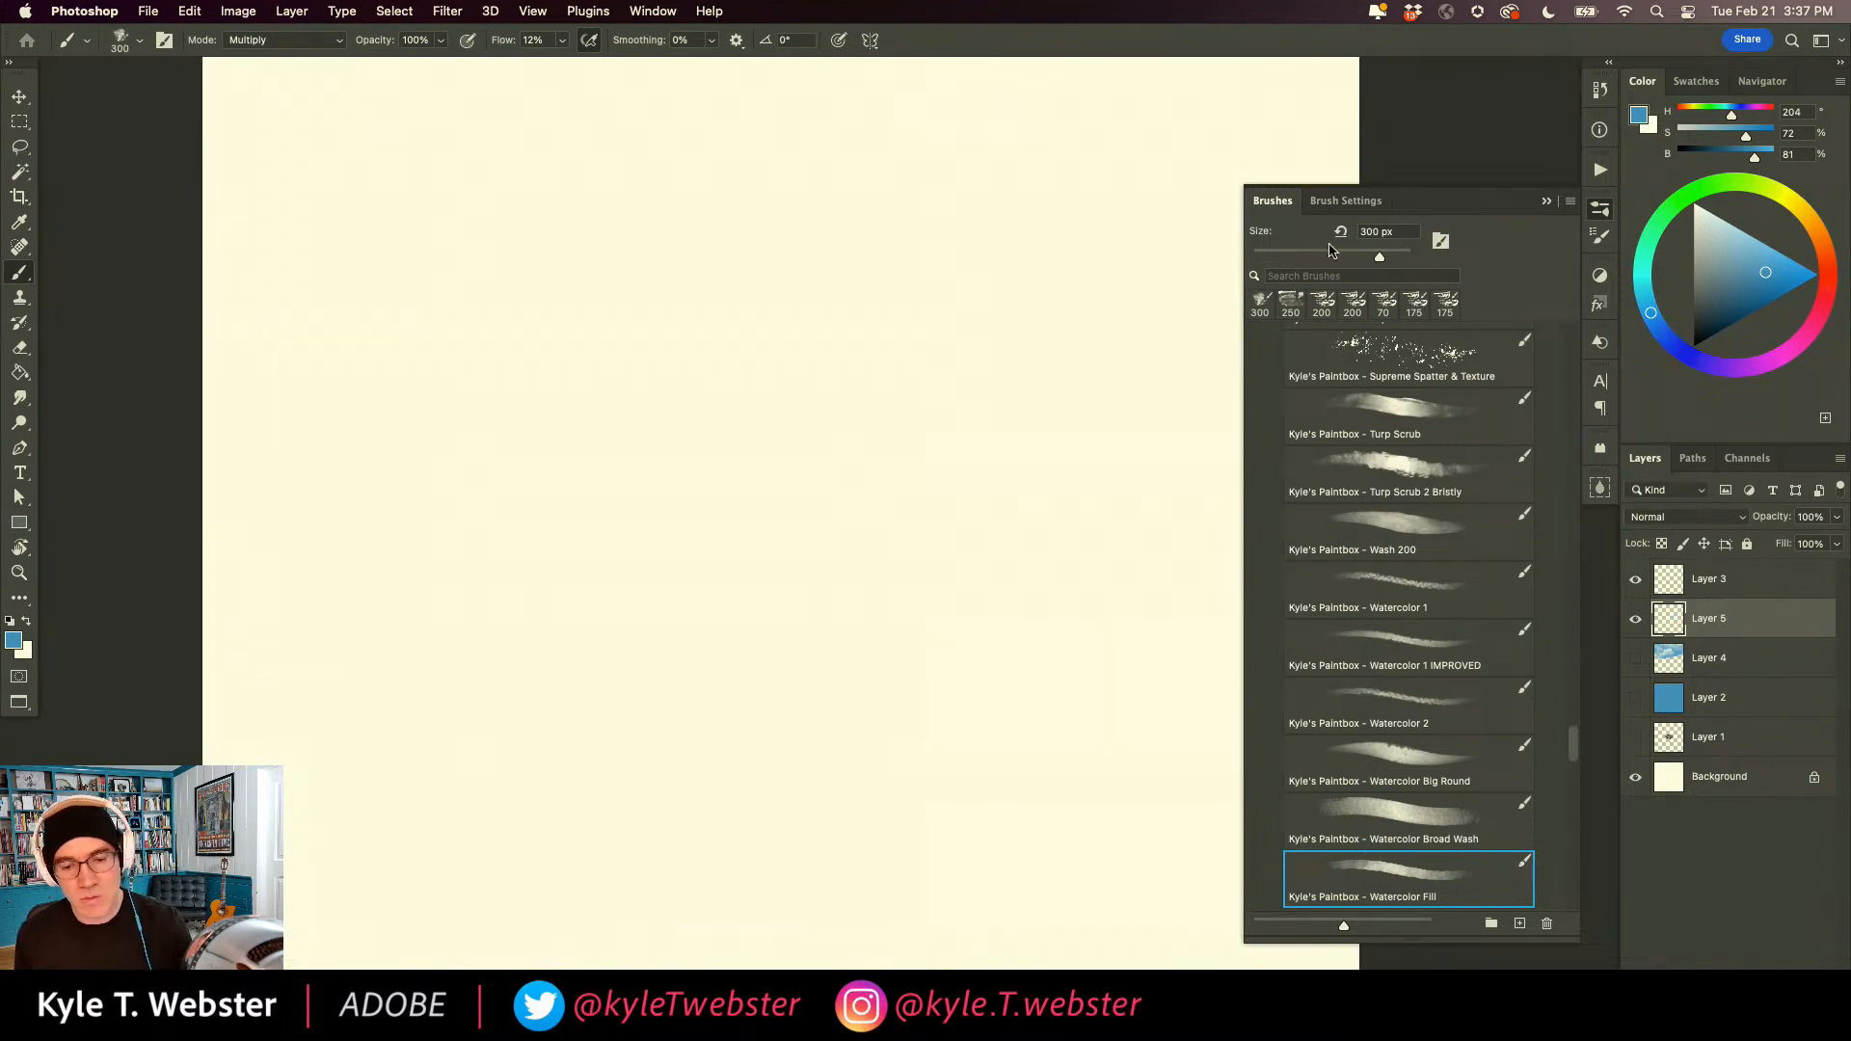
# Set the watercolor brush's Color Dynamics foreground/background jitter control to Pen Pressure.
pyautogui.click(1313, 199)
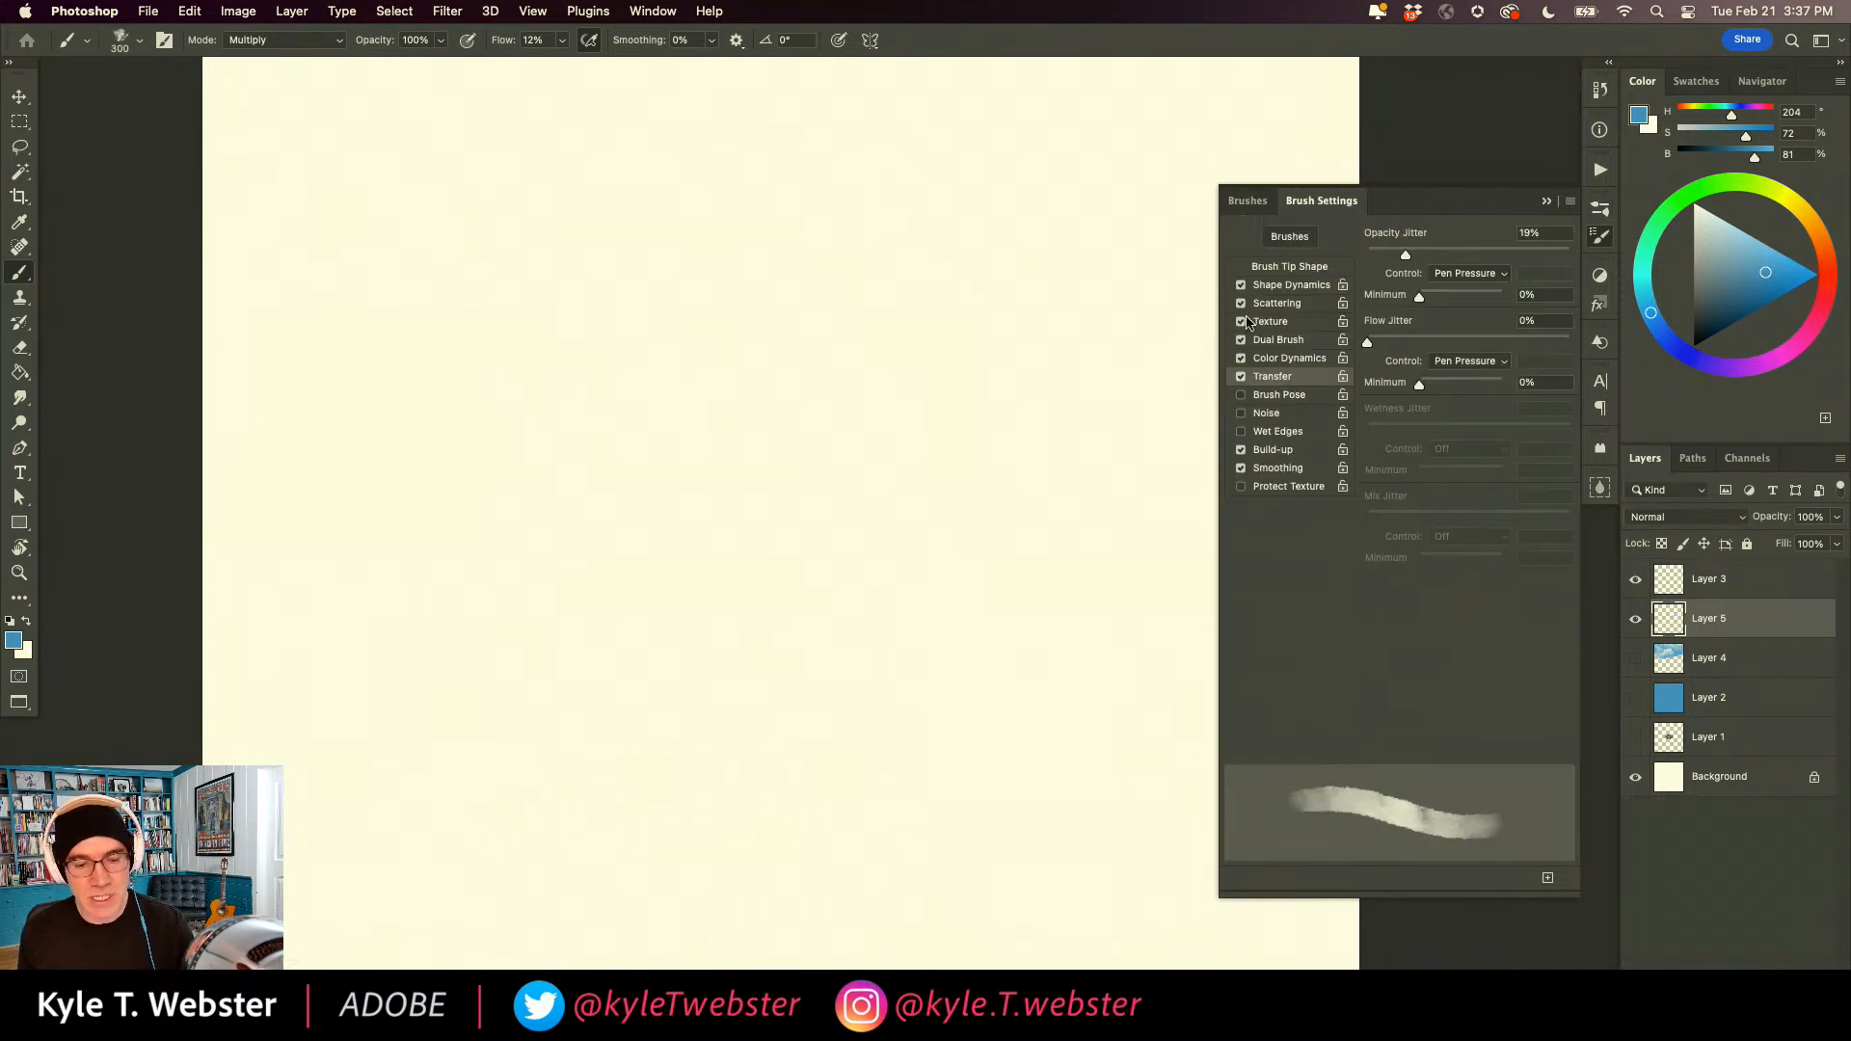
pyautogui.click(1260, 362)
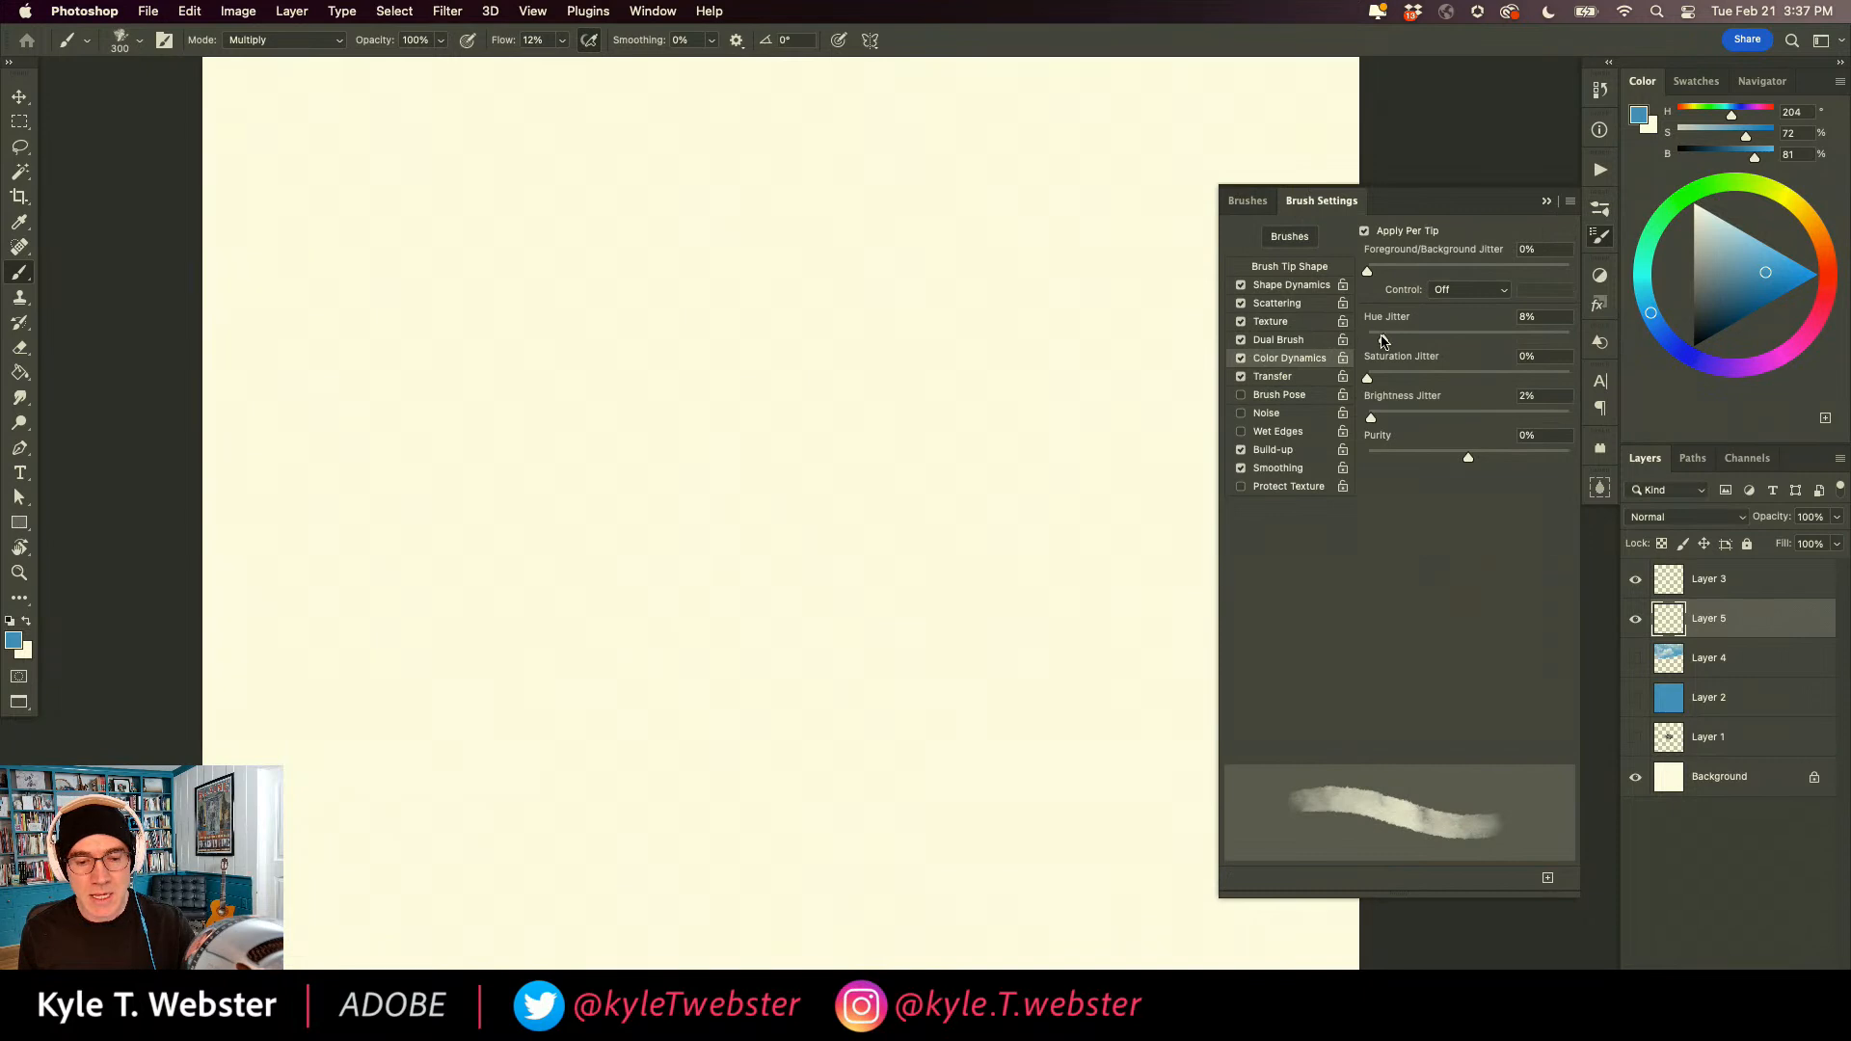
pyautogui.click(1436, 291)
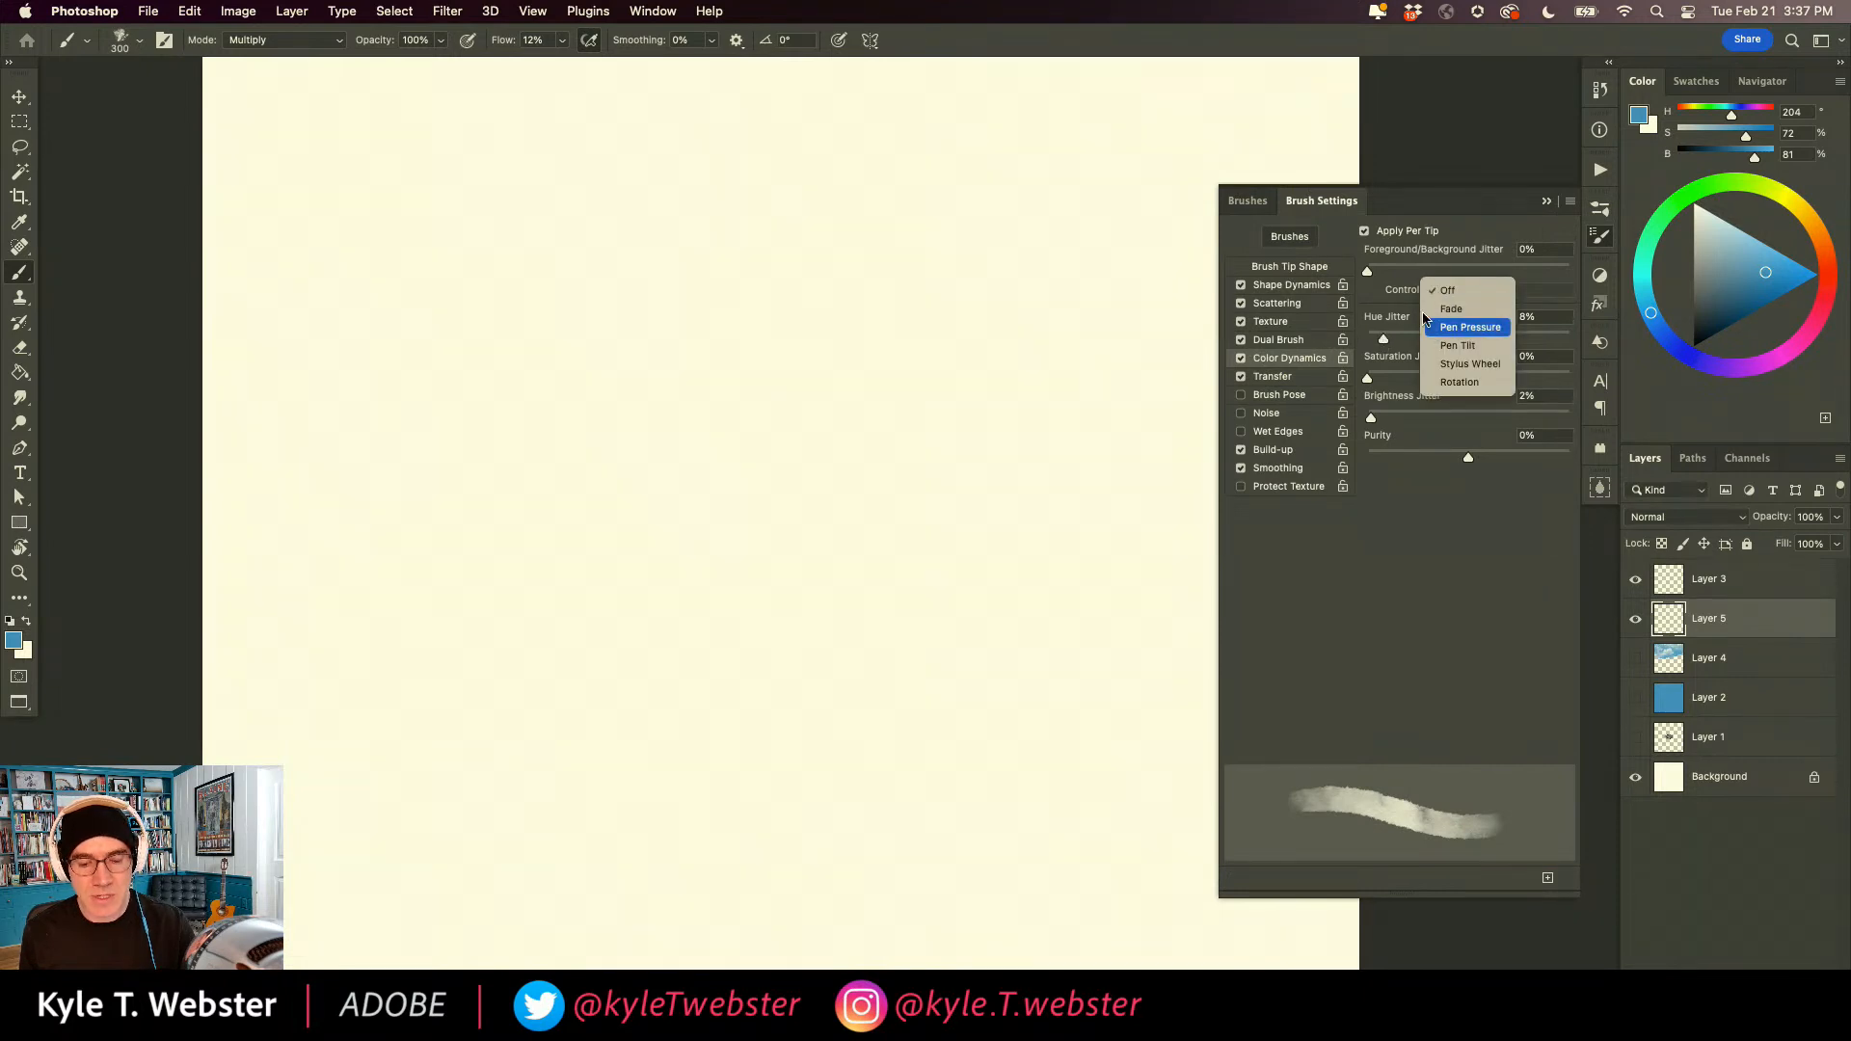
pyautogui.click(1467, 327)
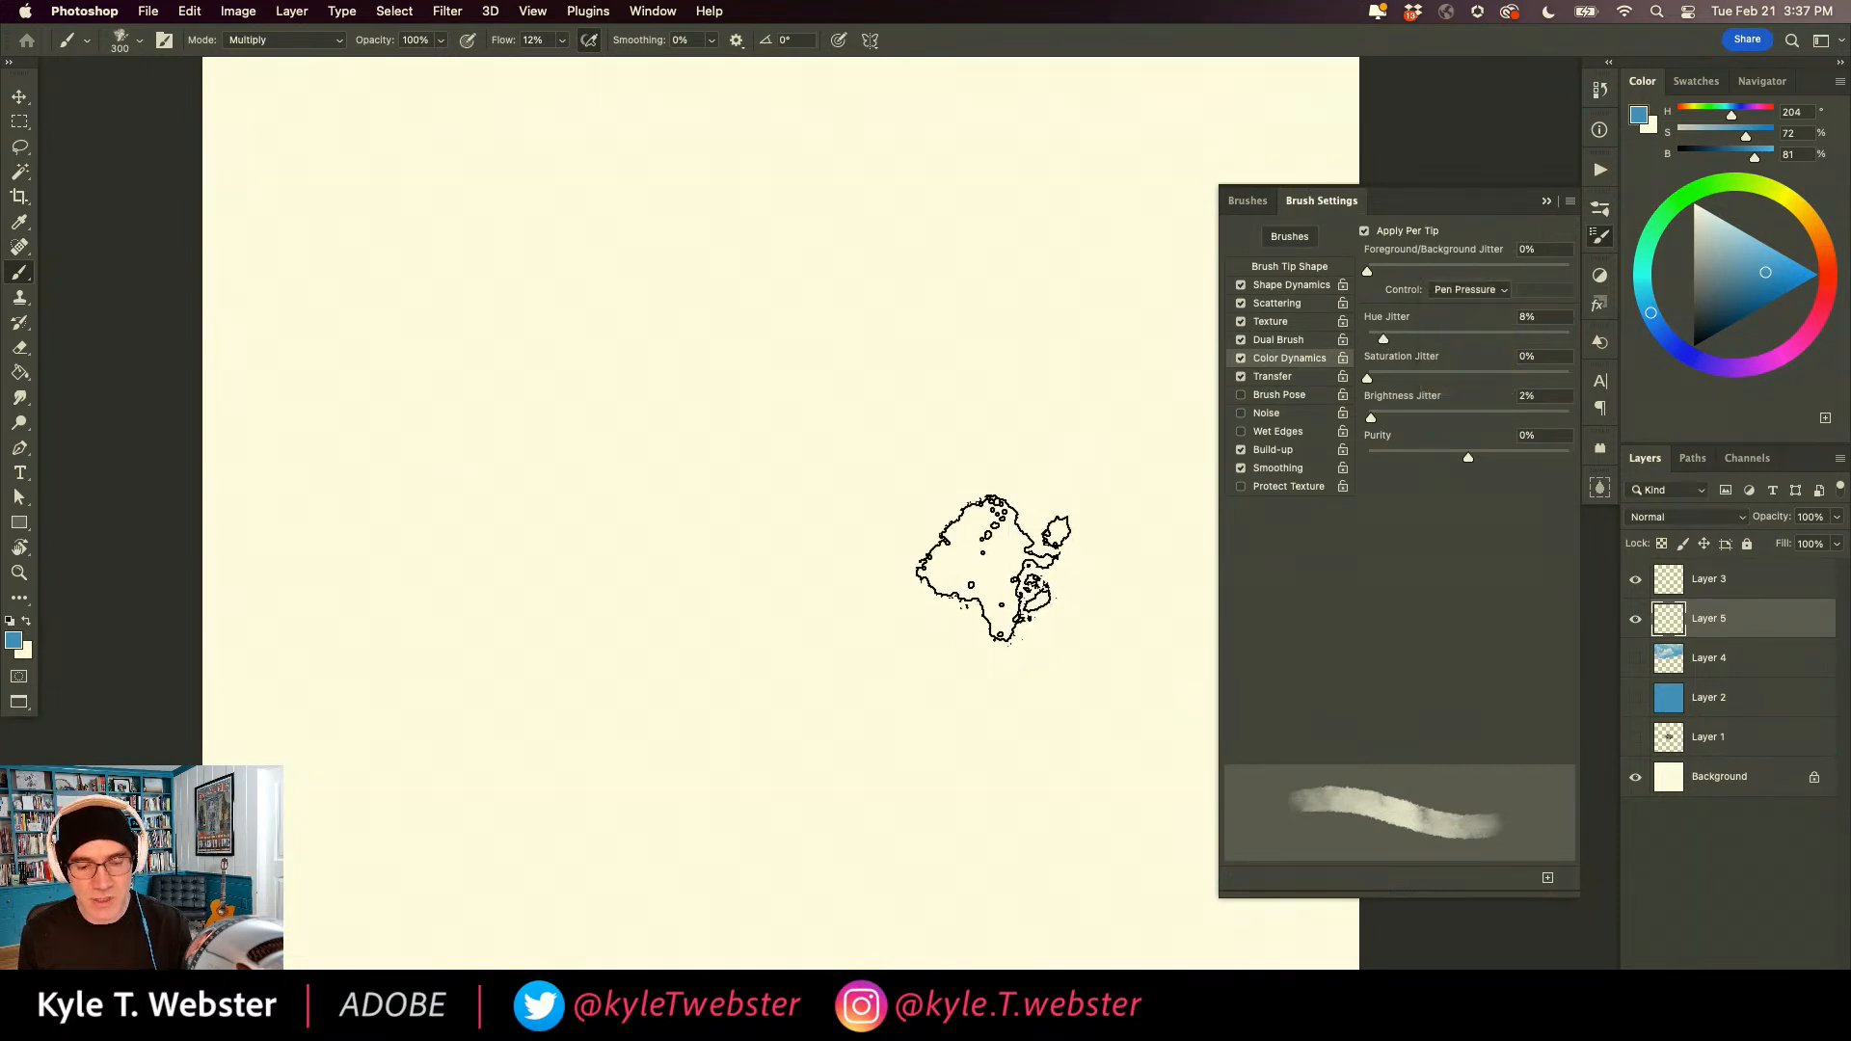
# Set the background colour to bright magenta and the foreground to a saturated blue with 97% saturation and 87% brightness.
pyautogui.click(27, 652)
pyautogui.click(634, 540)
pyautogui.click(579, 503)
pyautogui.click(801, 490)
pyautogui.click(14, 640)
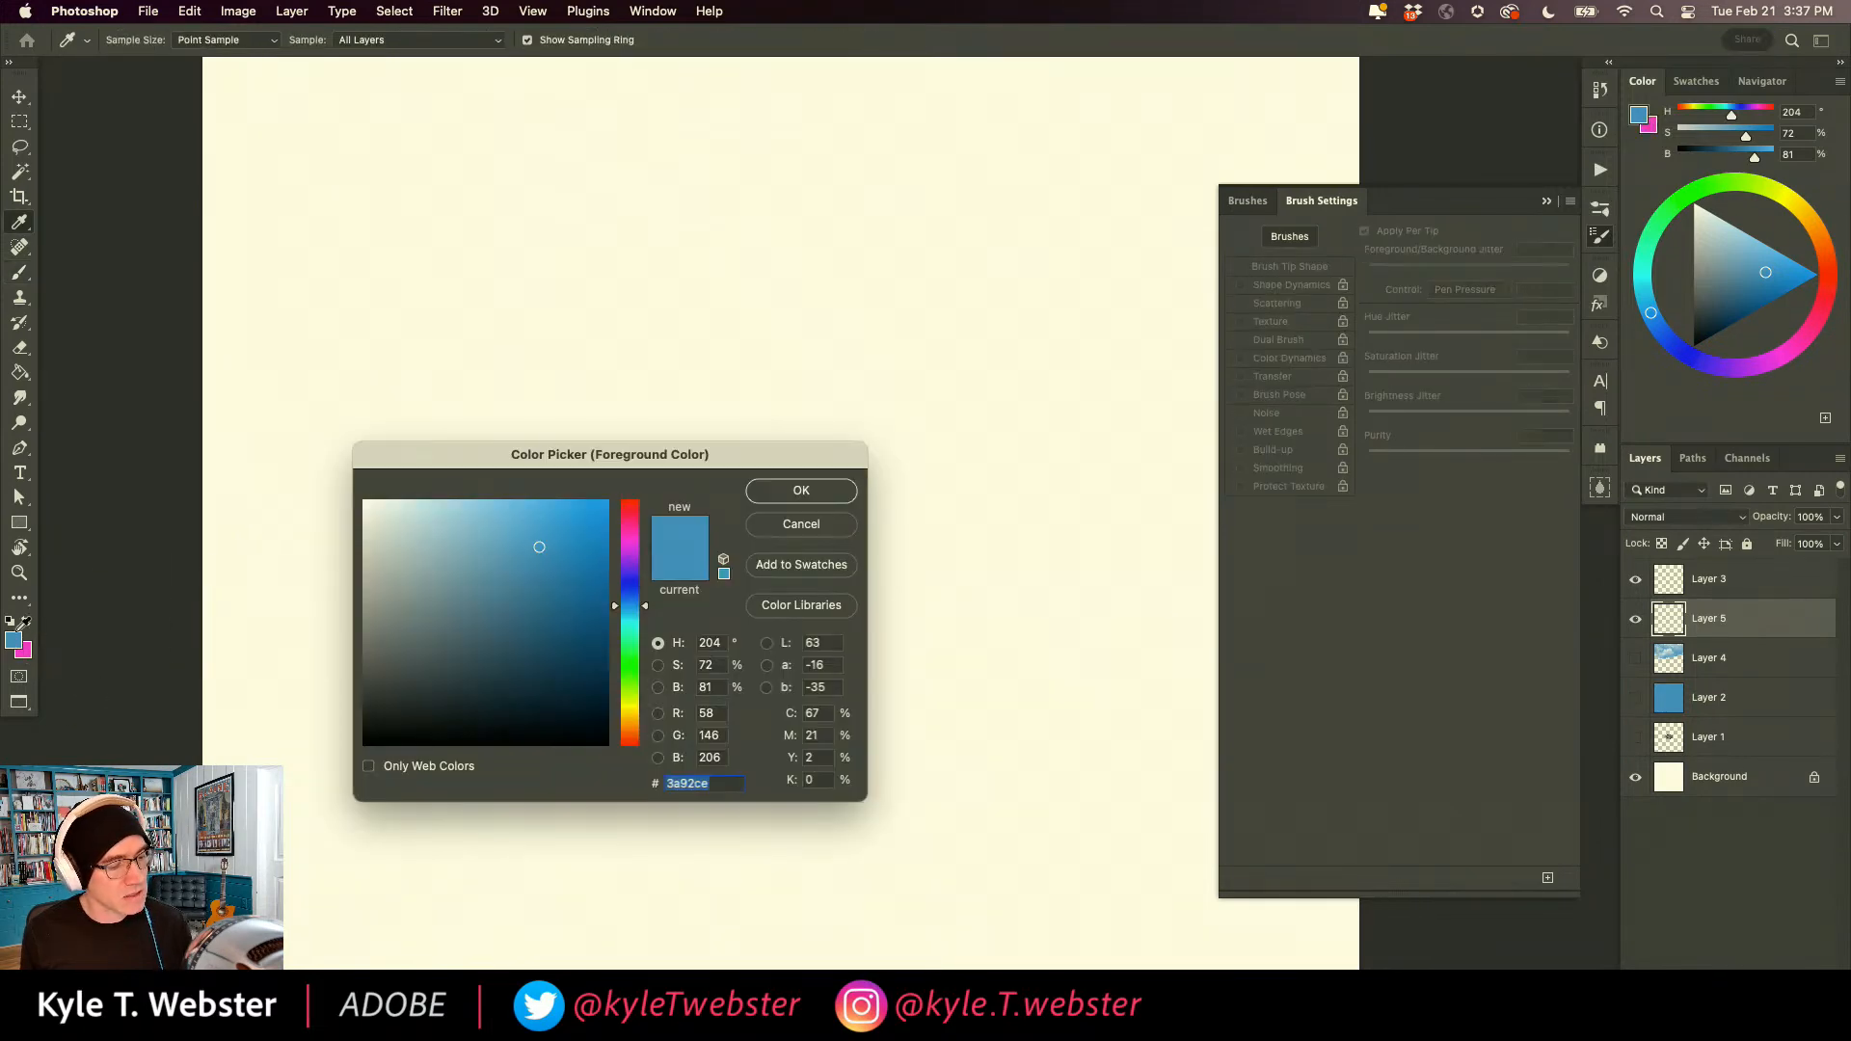
pyautogui.click(601, 528)
pyautogui.click(801, 490)
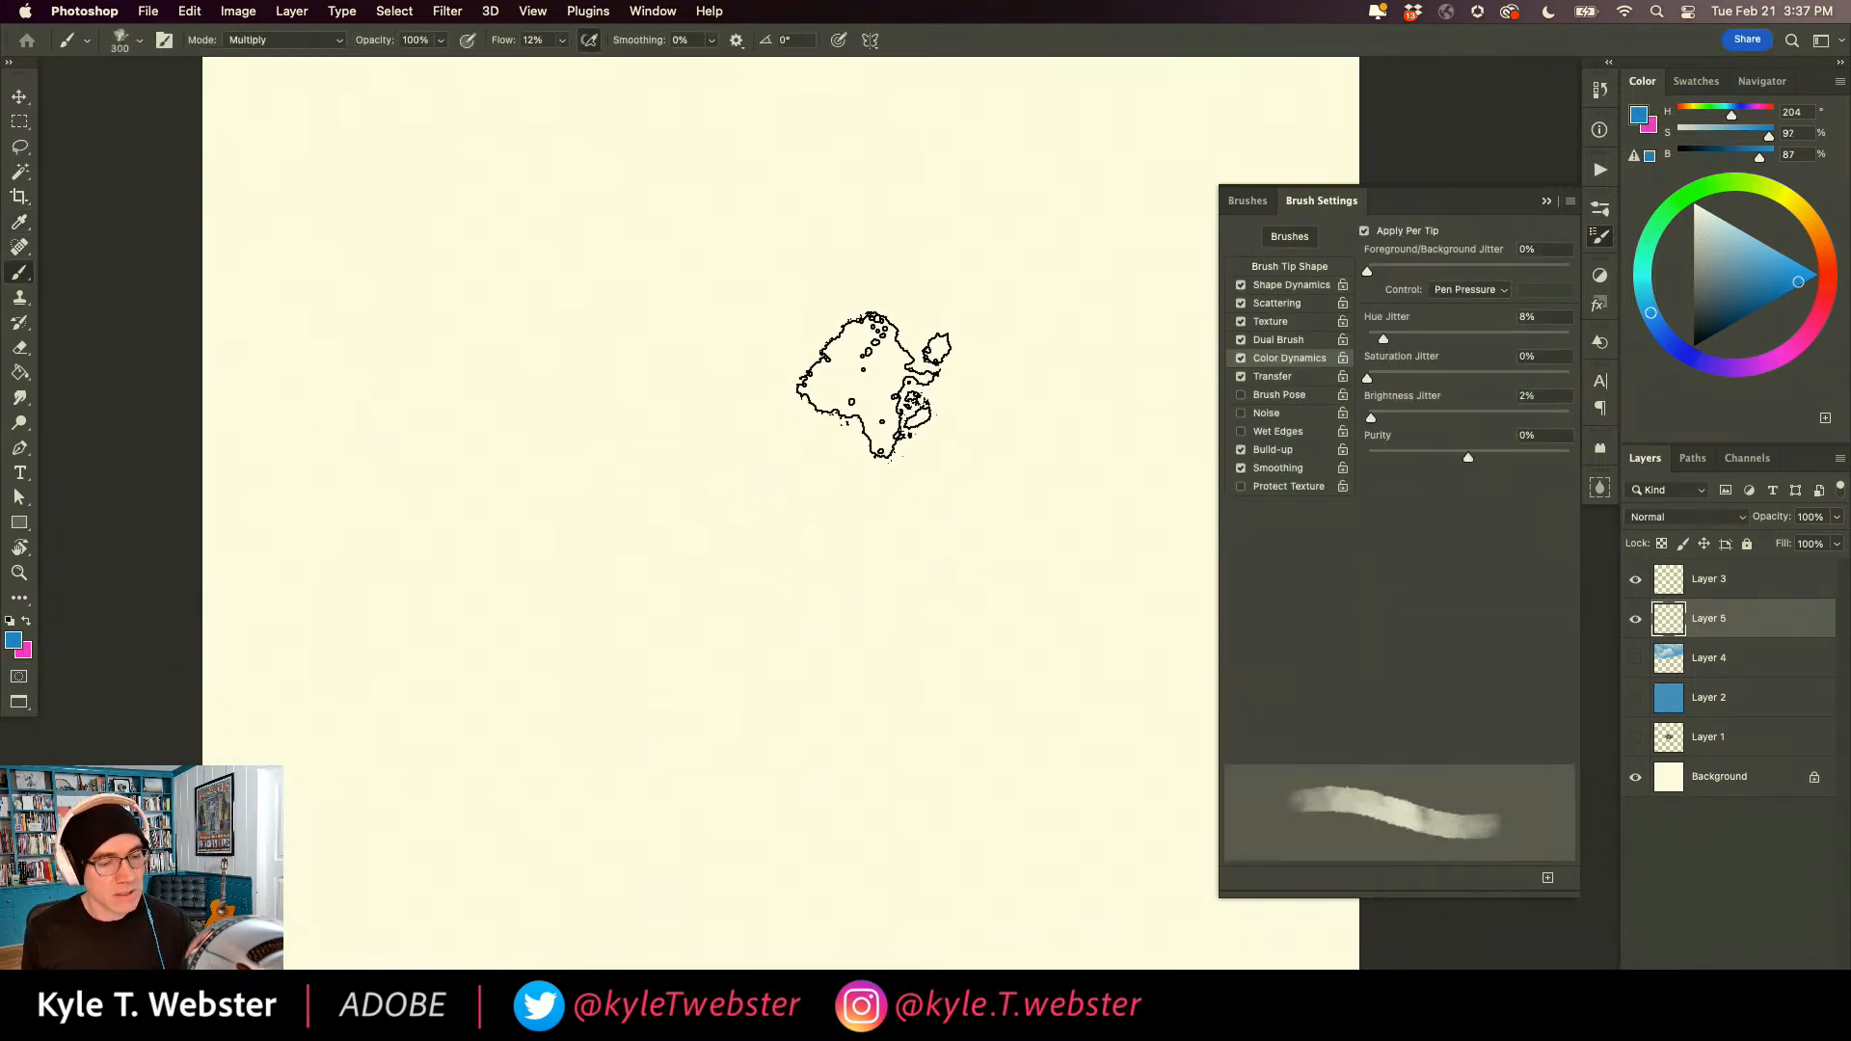
# Try a watercolor wash blending from blue into pale pink by varying pen pressure, and undo it.
pyautogui.moveTo(929, 367)
pyautogui.mouseDown()
pyautogui.moveTo(996, 512)
pyautogui.moveTo(909, 402)
pyautogui.moveTo(962, 560)
pyautogui.moveTo(805, 408)
pyautogui.moveTo(782, 438)
pyautogui.moveTo(804, 549)
pyautogui.moveTo(771, 539)
pyautogui.moveTo(719, 465)
pyautogui.moveTo(628, 425)
pyautogui.moveTo(603, 447)
pyautogui.moveTo(585, 536)
pyautogui.moveTo(549, 531)
pyautogui.moveTo(599, 497)
pyautogui.moveTo(733, 521)
pyautogui.moveTo(775, 516)
pyautogui.moveTo(770, 486)
pyautogui.moveTo(583, 517)
pyautogui.moveTo(729, 522)
pyautogui.moveTo(806, 506)
pyautogui.moveTo(766, 479)
pyautogui.moveTo(822, 484)
pyautogui.moveTo(715, 445)
pyautogui.mouseUp()
pyautogui.keyDown('super'); pyautogui.click(731, 632); pyautogui.keyUp('super')
pyautogui.moveTo(691, 676); pyautogui.dragTo(641, 731)
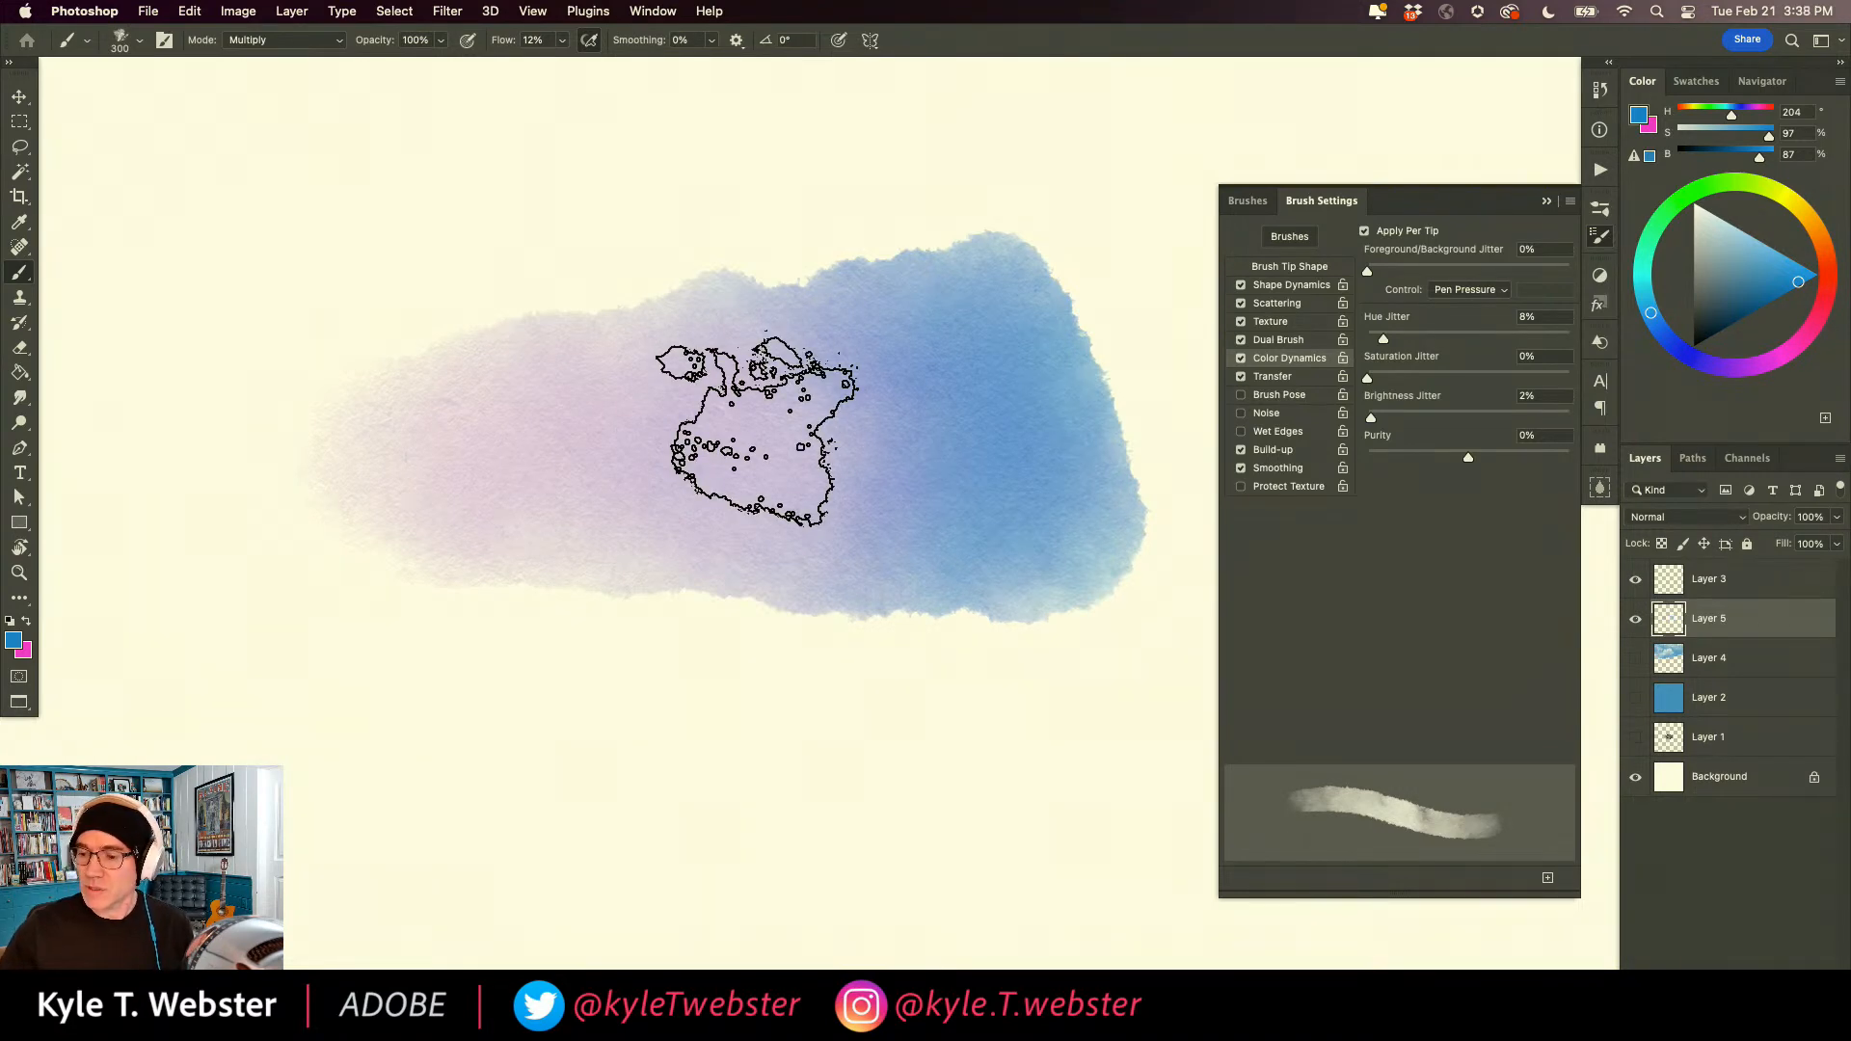
pyautogui.press('super+z')
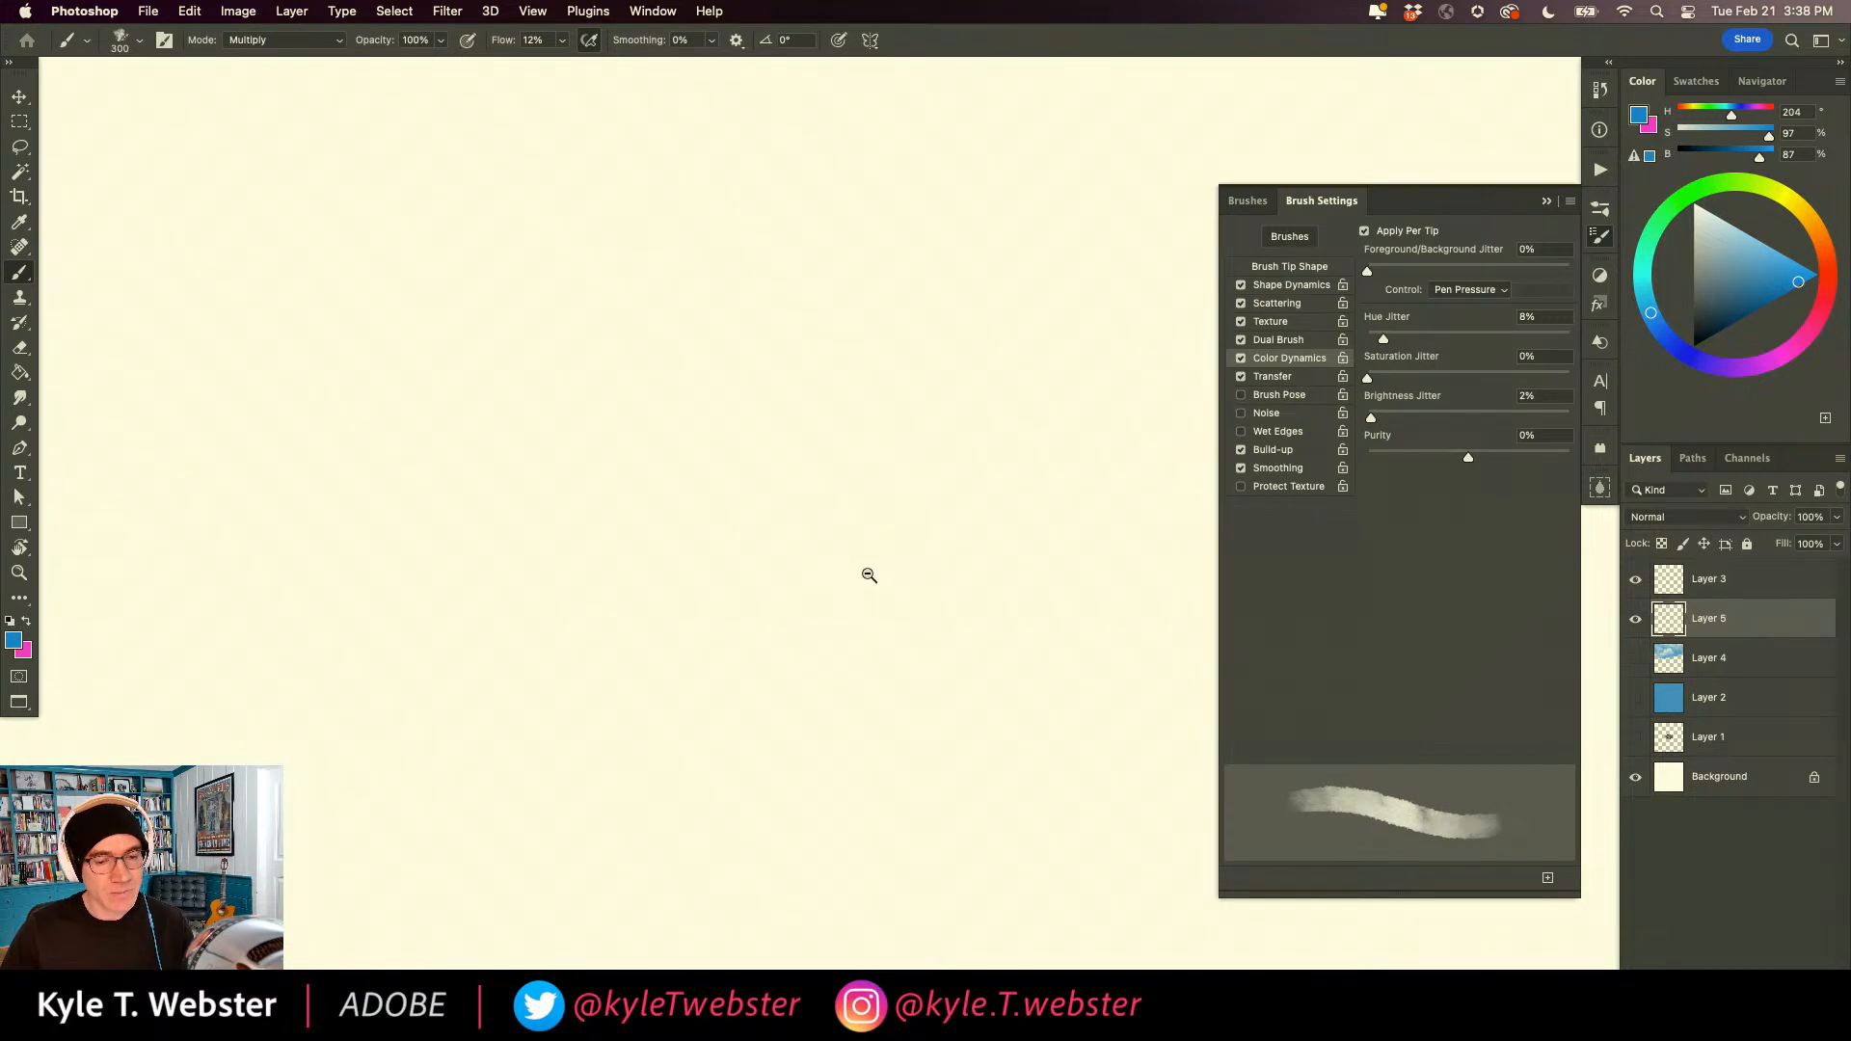
pyautogui.press('super+minus')
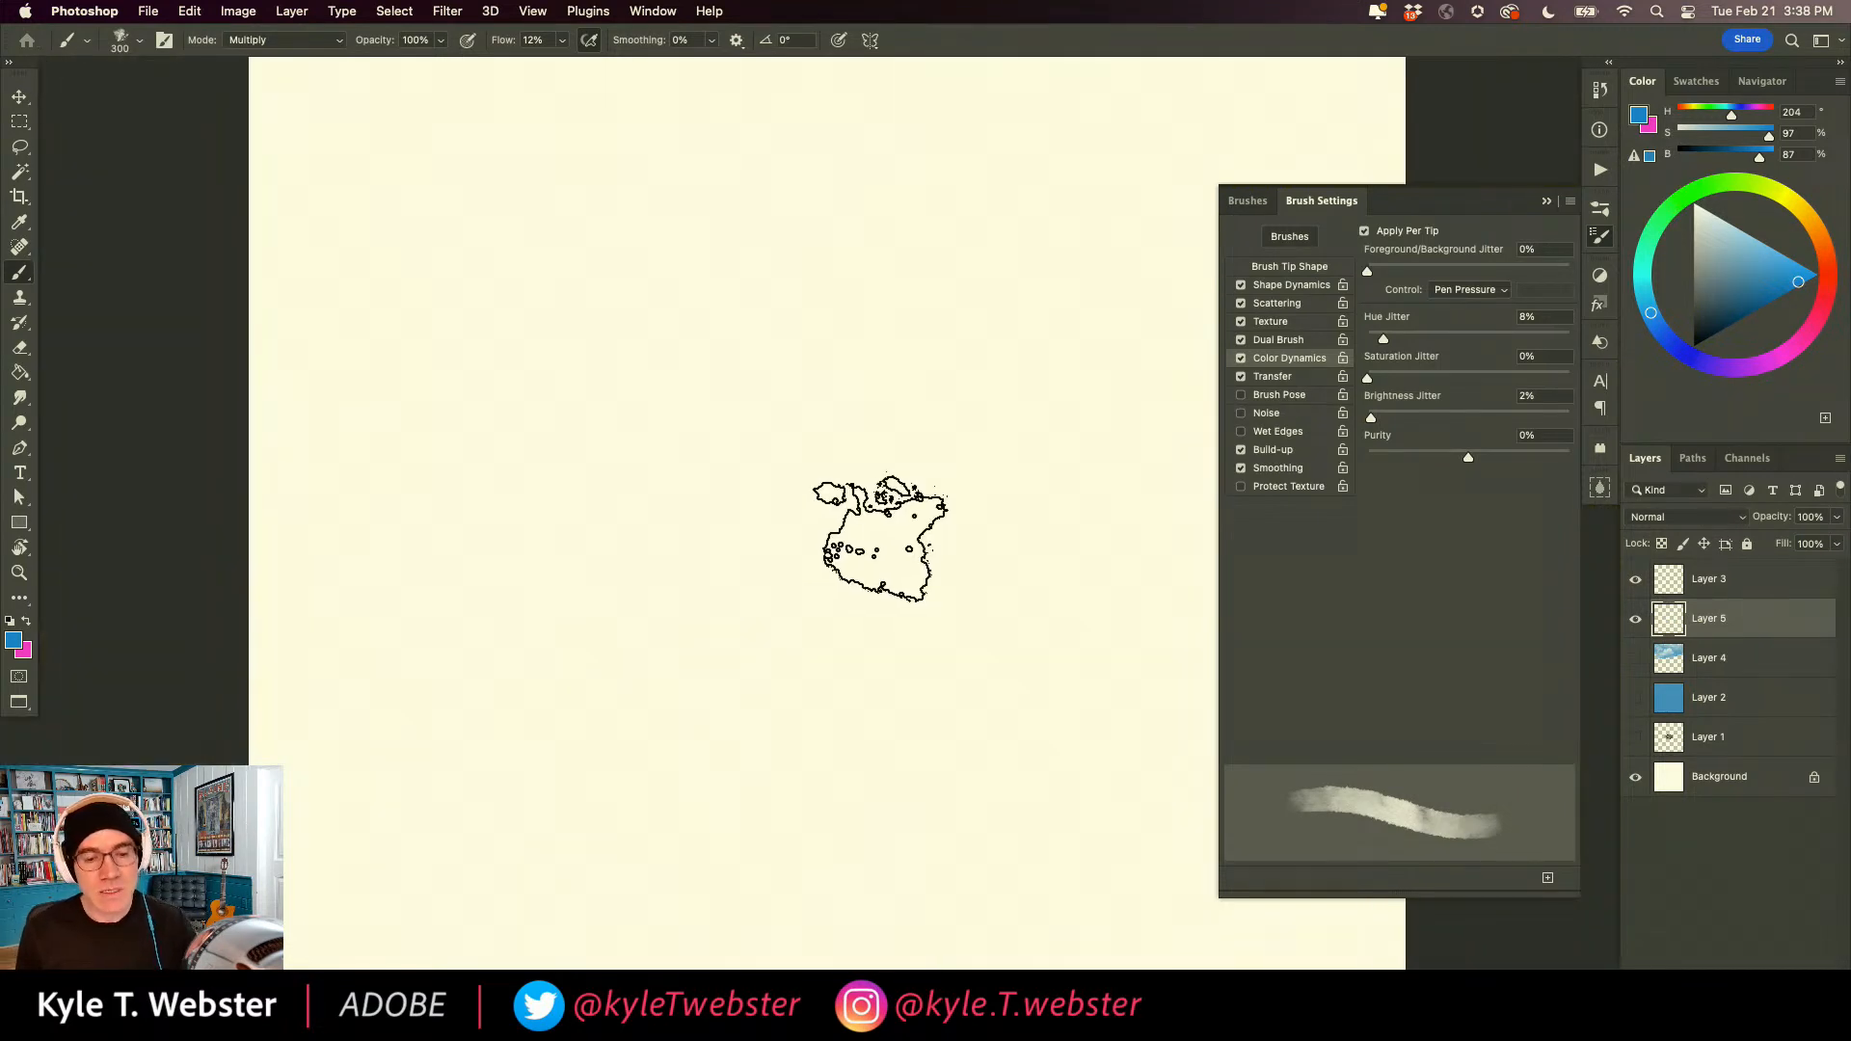
# Examine the watercolor brush's Dual Brush settings and its blend mode options, keeping Color Burn.
pyautogui.click(1271, 340)
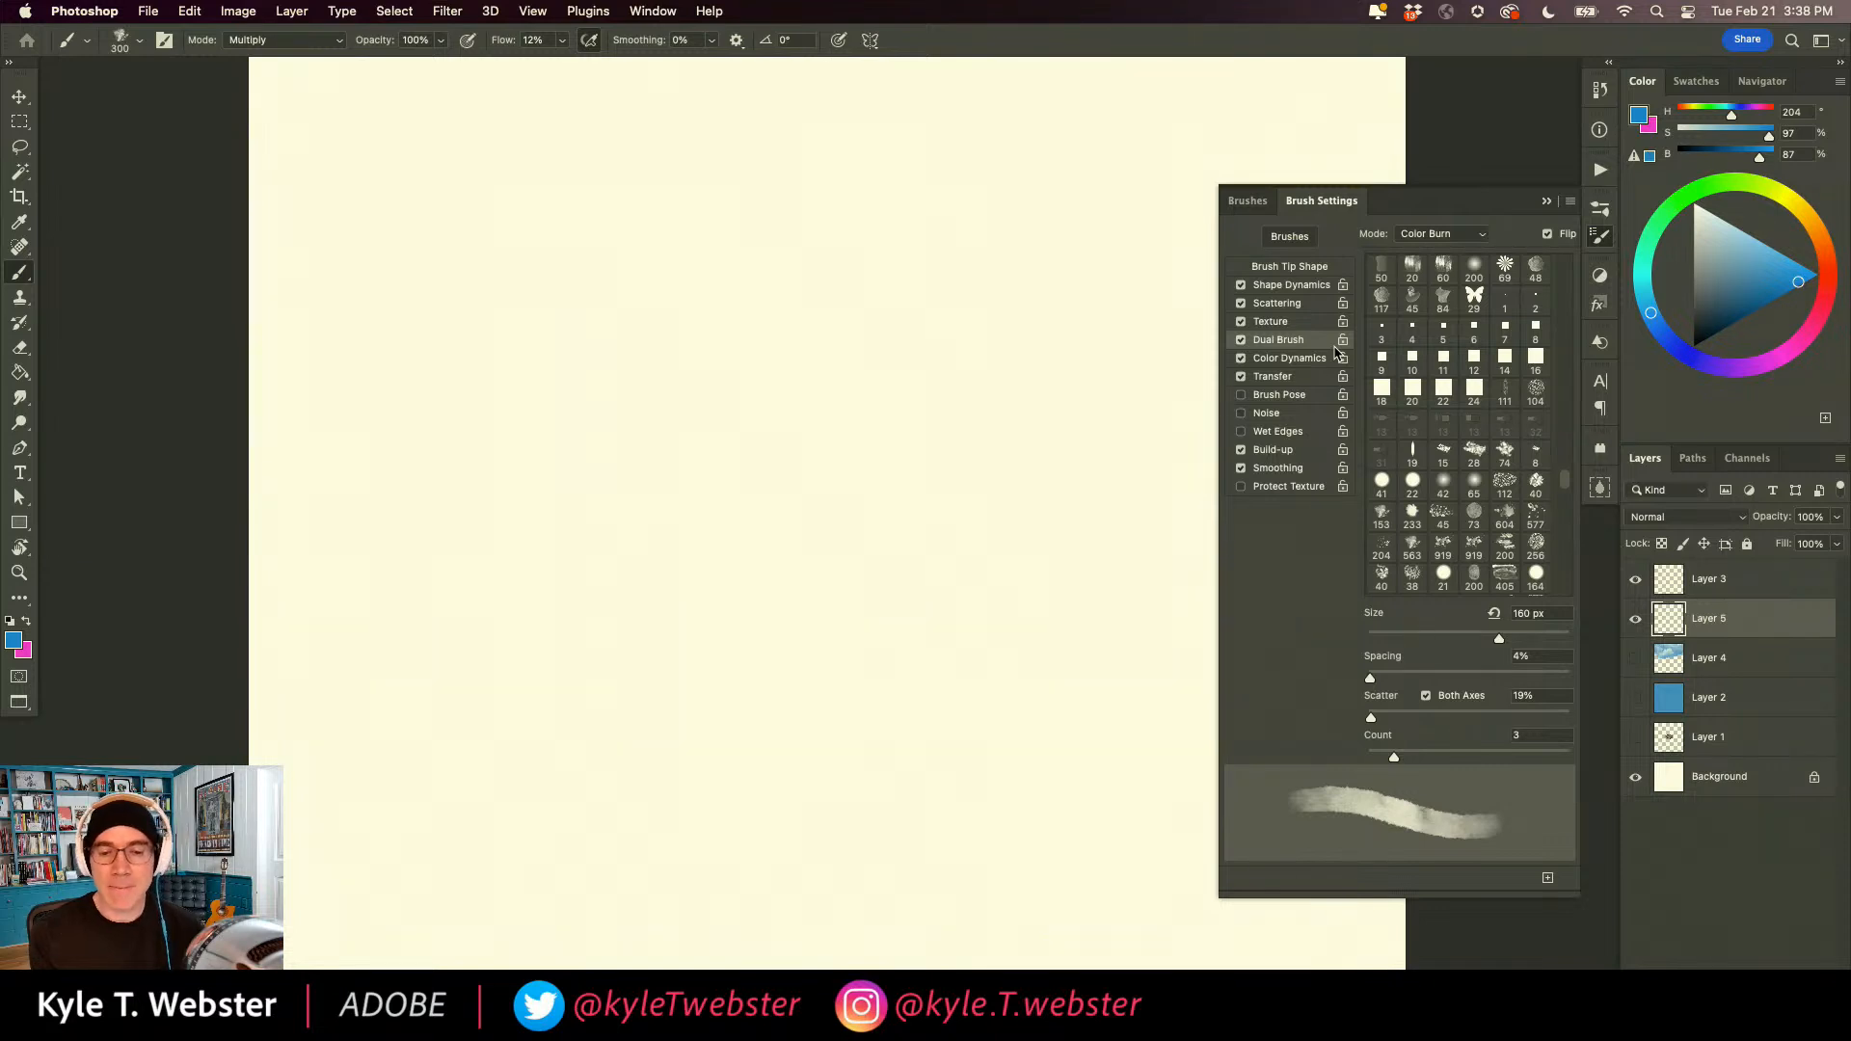
pyautogui.click(1410, 236)
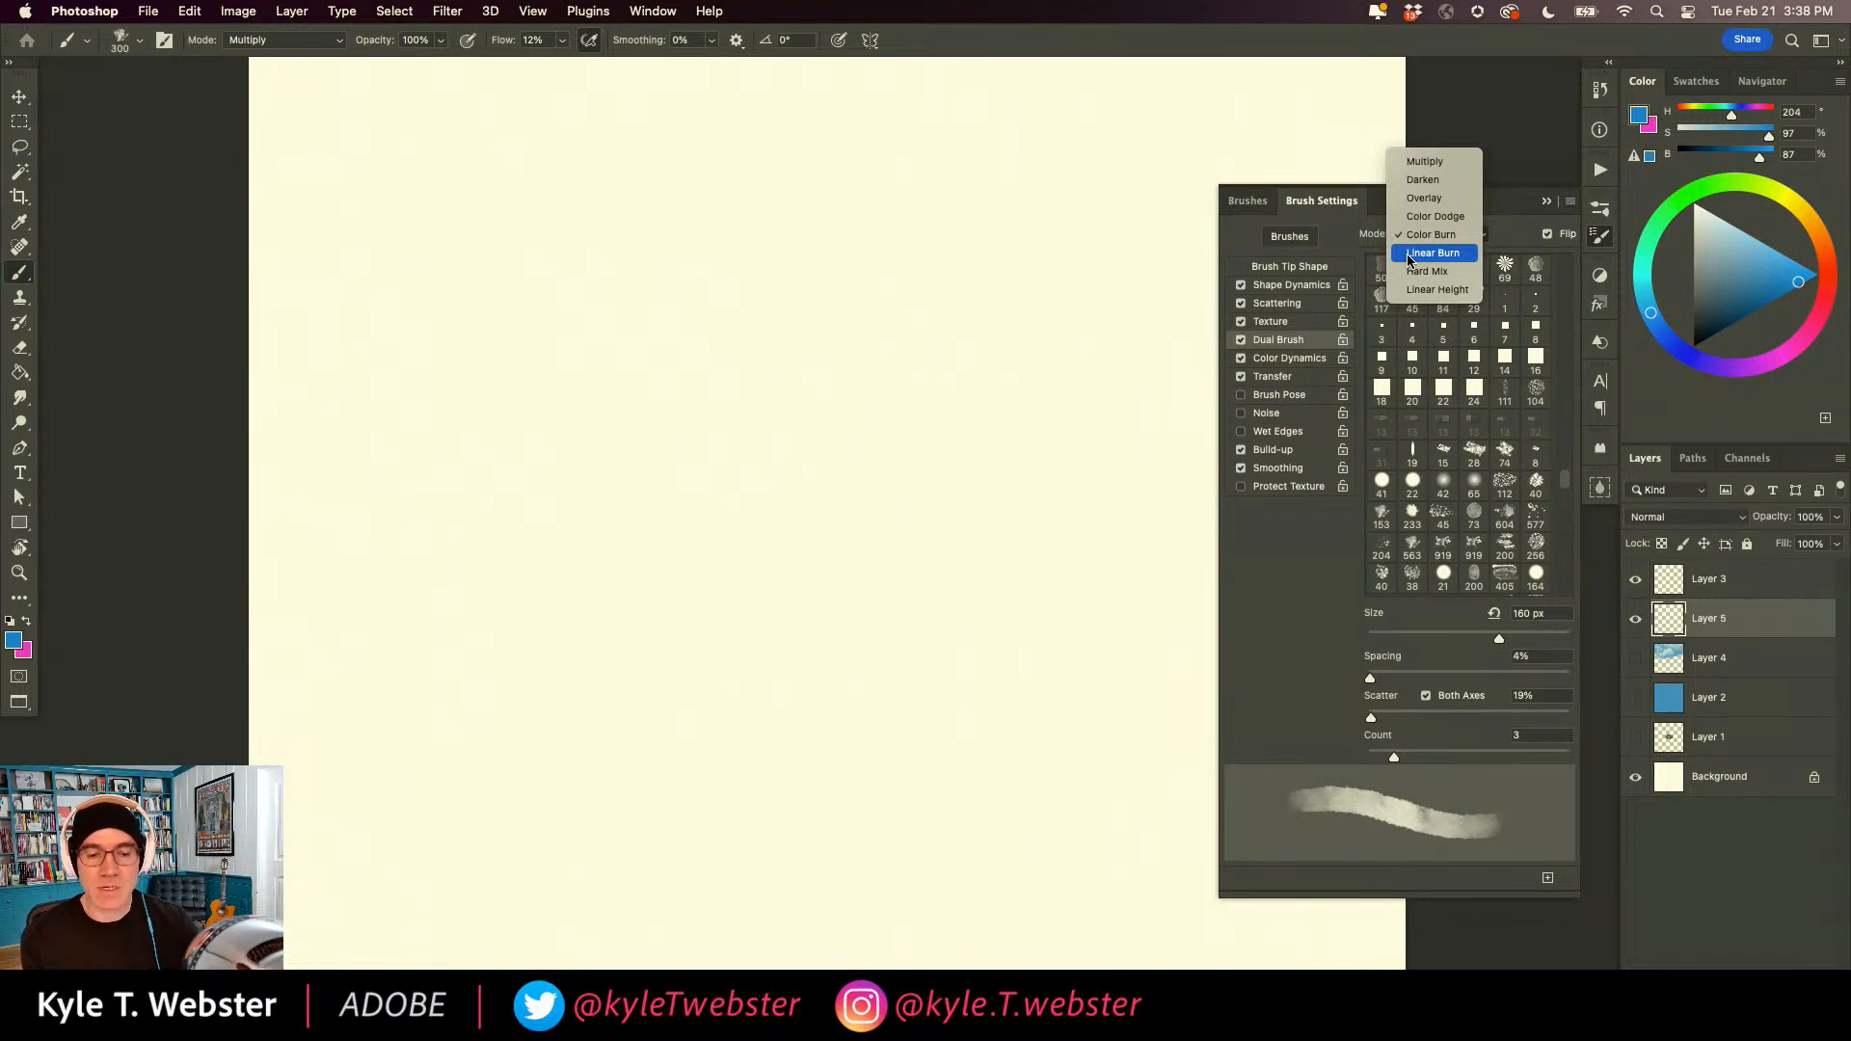
pyautogui.click(1432, 234)
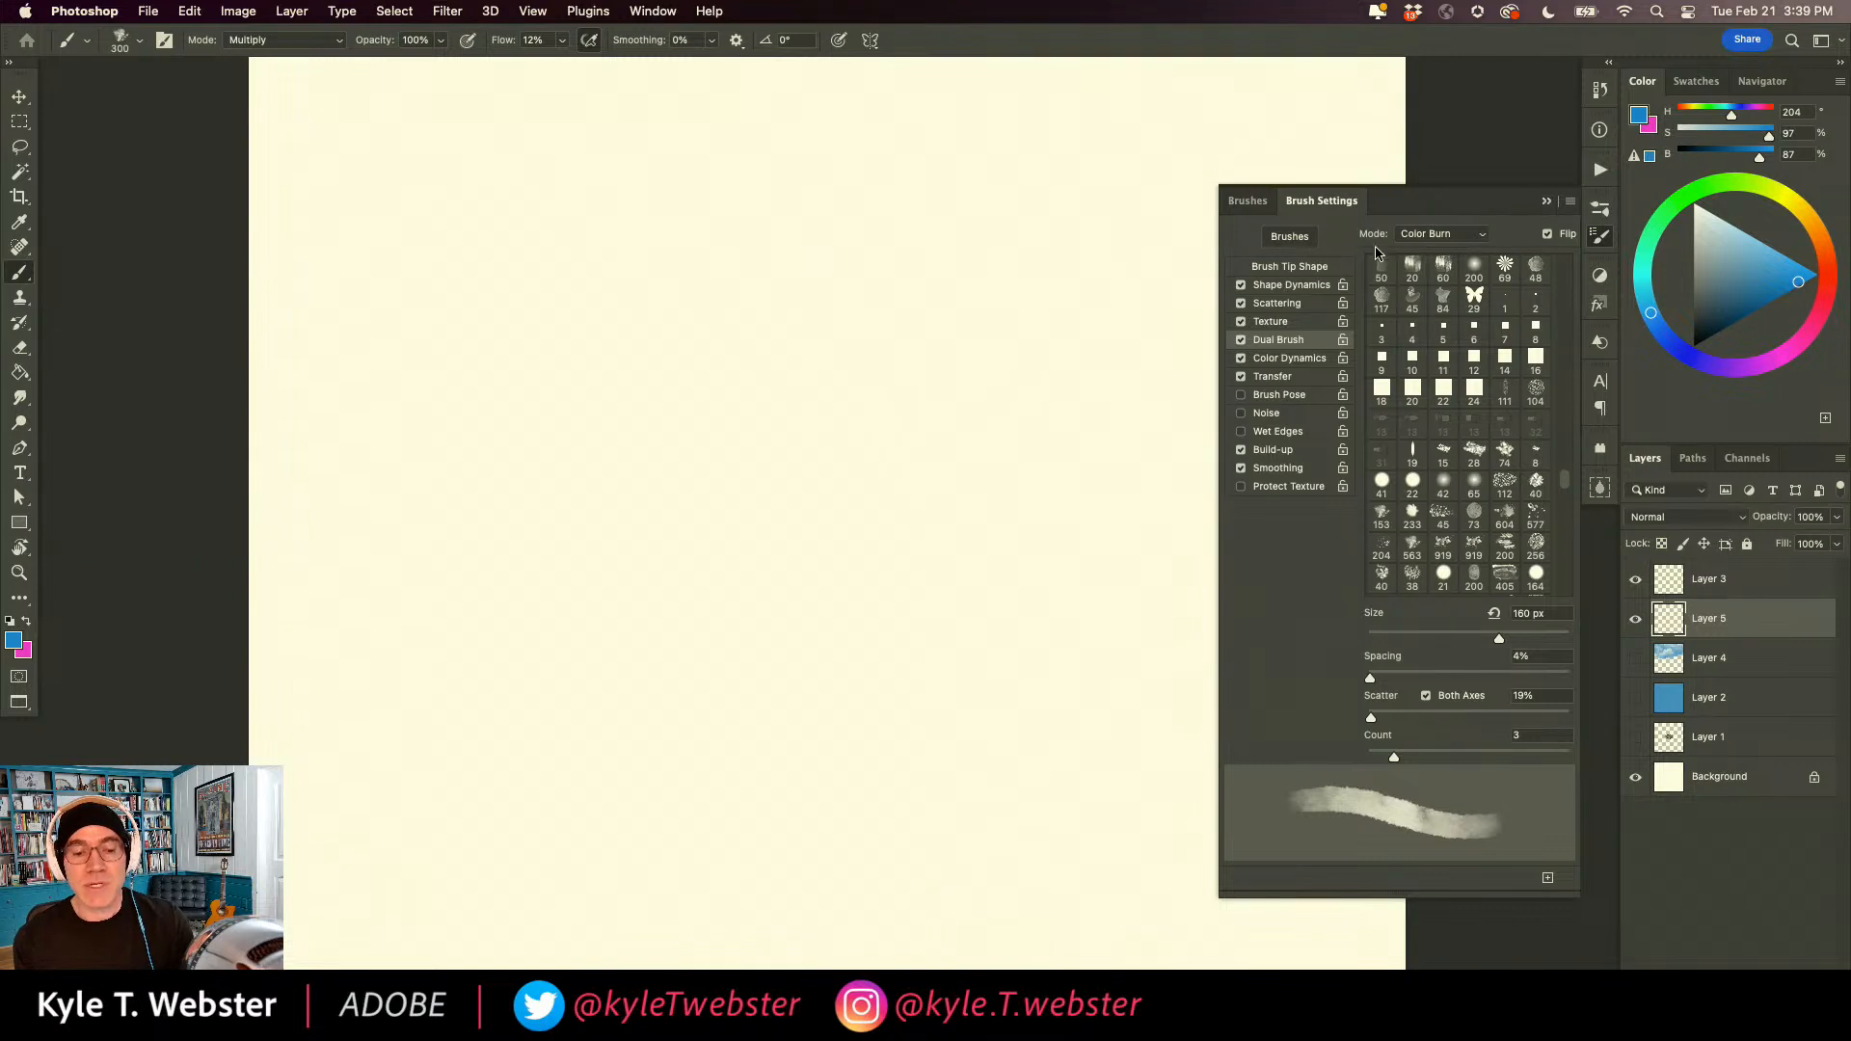
# Enable Wet Edges for the watercolor brush, try a blue-to-violet wash with it, and undo the wash.
pyautogui.click(1240, 431)
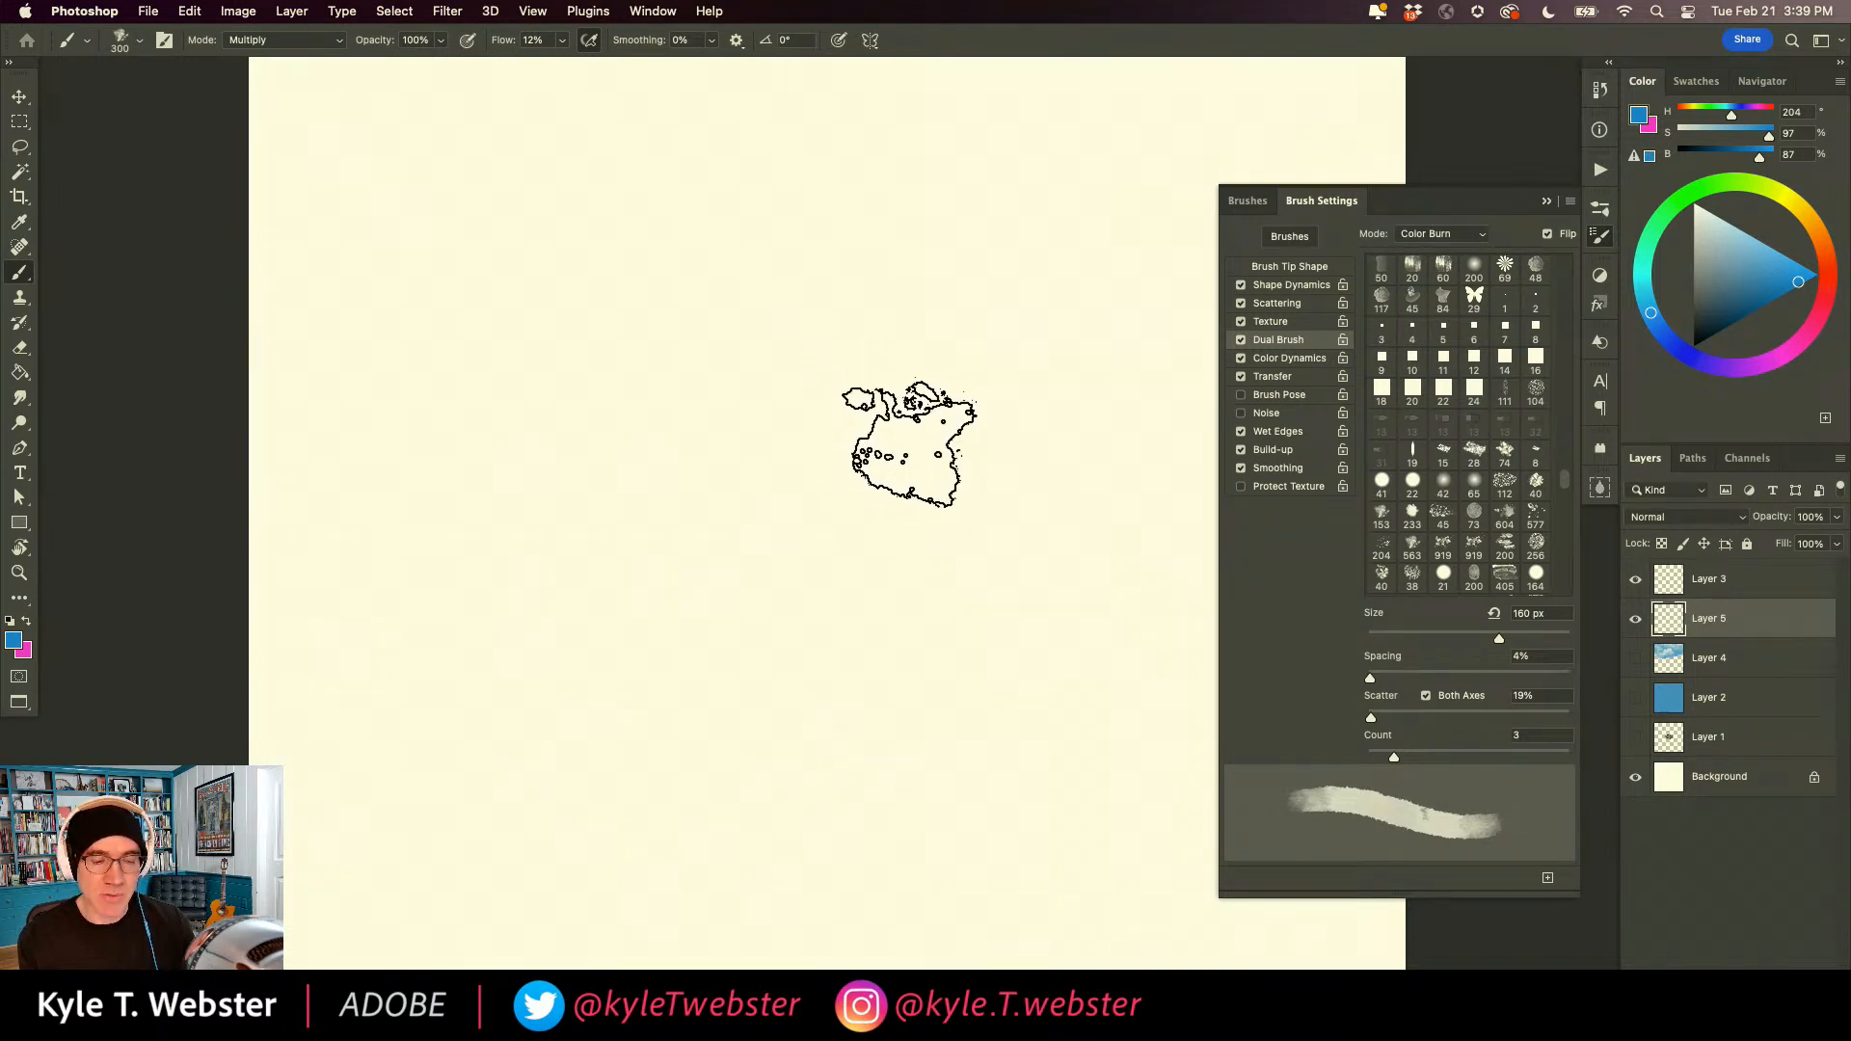
pyautogui.moveTo(929, 628)
pyautogui.mouseDown()
pyautogui.moveTo(868, 417)
pyautogui.moveTo(748, 331)
pyautogui.moveTo(882, 636)
pyautogui.moveTo(868, 356)
pyautogui.moveTo(855, 549)
pyautogui.moveTo(710, 373)
pyautogui.moveTo(694, 617)
pyautogui.mouseUp()
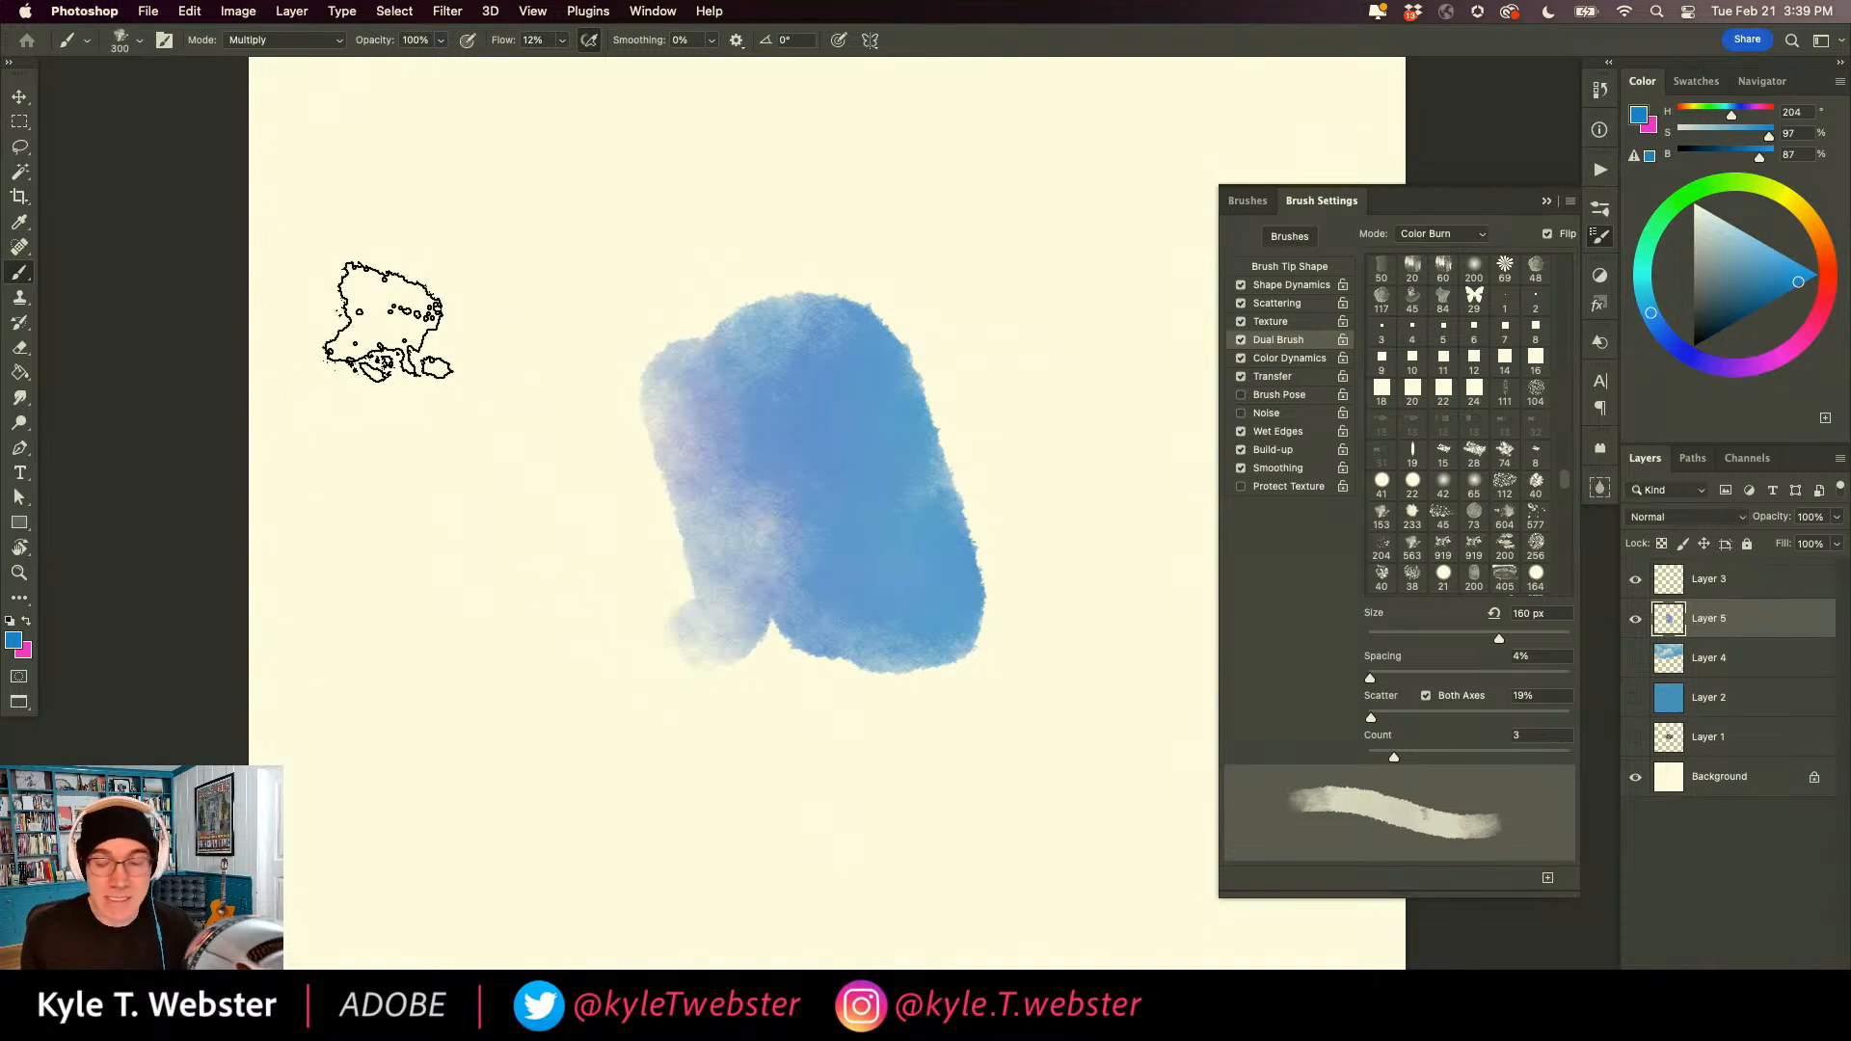
pyautogui.press('super+z')
# Select the Kyle's Paintbox - Supreme Spatter & Texture brush and collapse the Paintbox and megapack brush groups.
pyautogui.click(1250, 200)
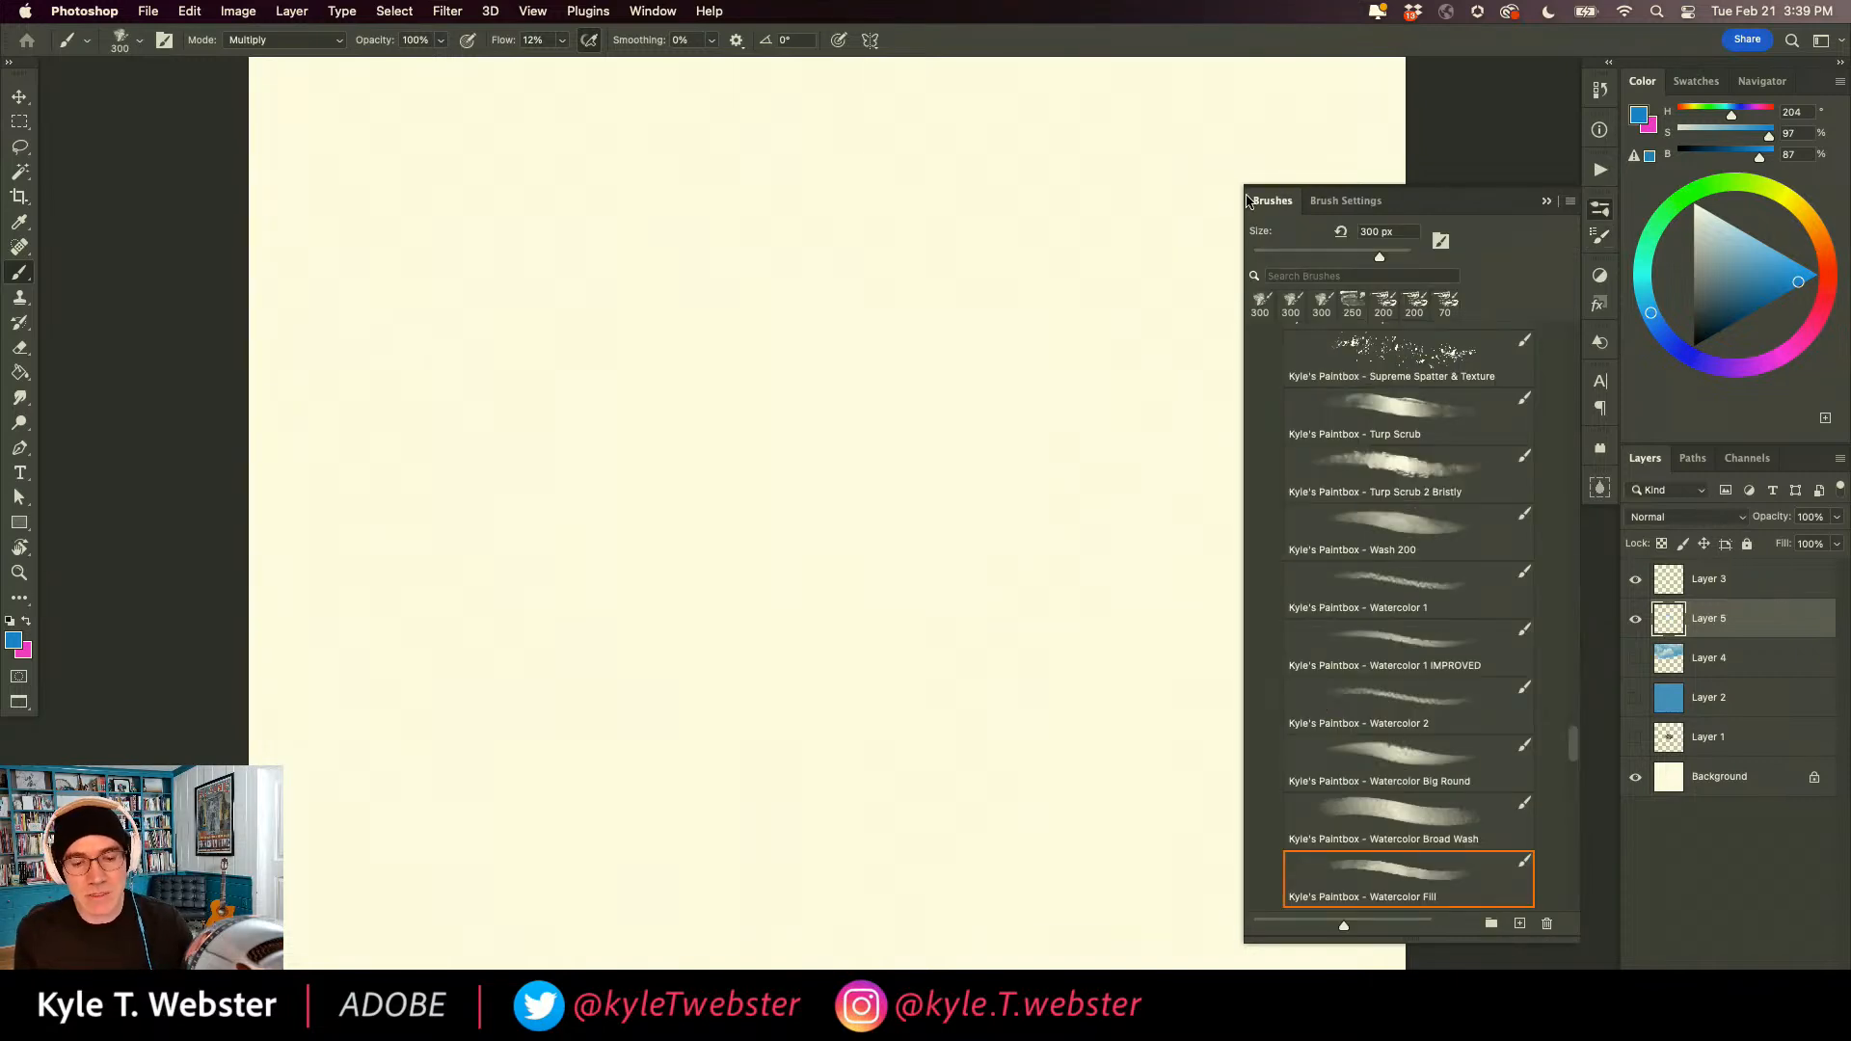
pyautogui.moveTo(1573, 740); pyautogui.dragTo(1573, 721)
pyautogui.moveTo(1462, 653)
pyautogui.mouseDown()
pyautogui.moveTo(1294, 401)
pyautogui.moveTo(1450, 727)
pyautogui.moveTo(1424, 785)
pyautogui.mouseUp()
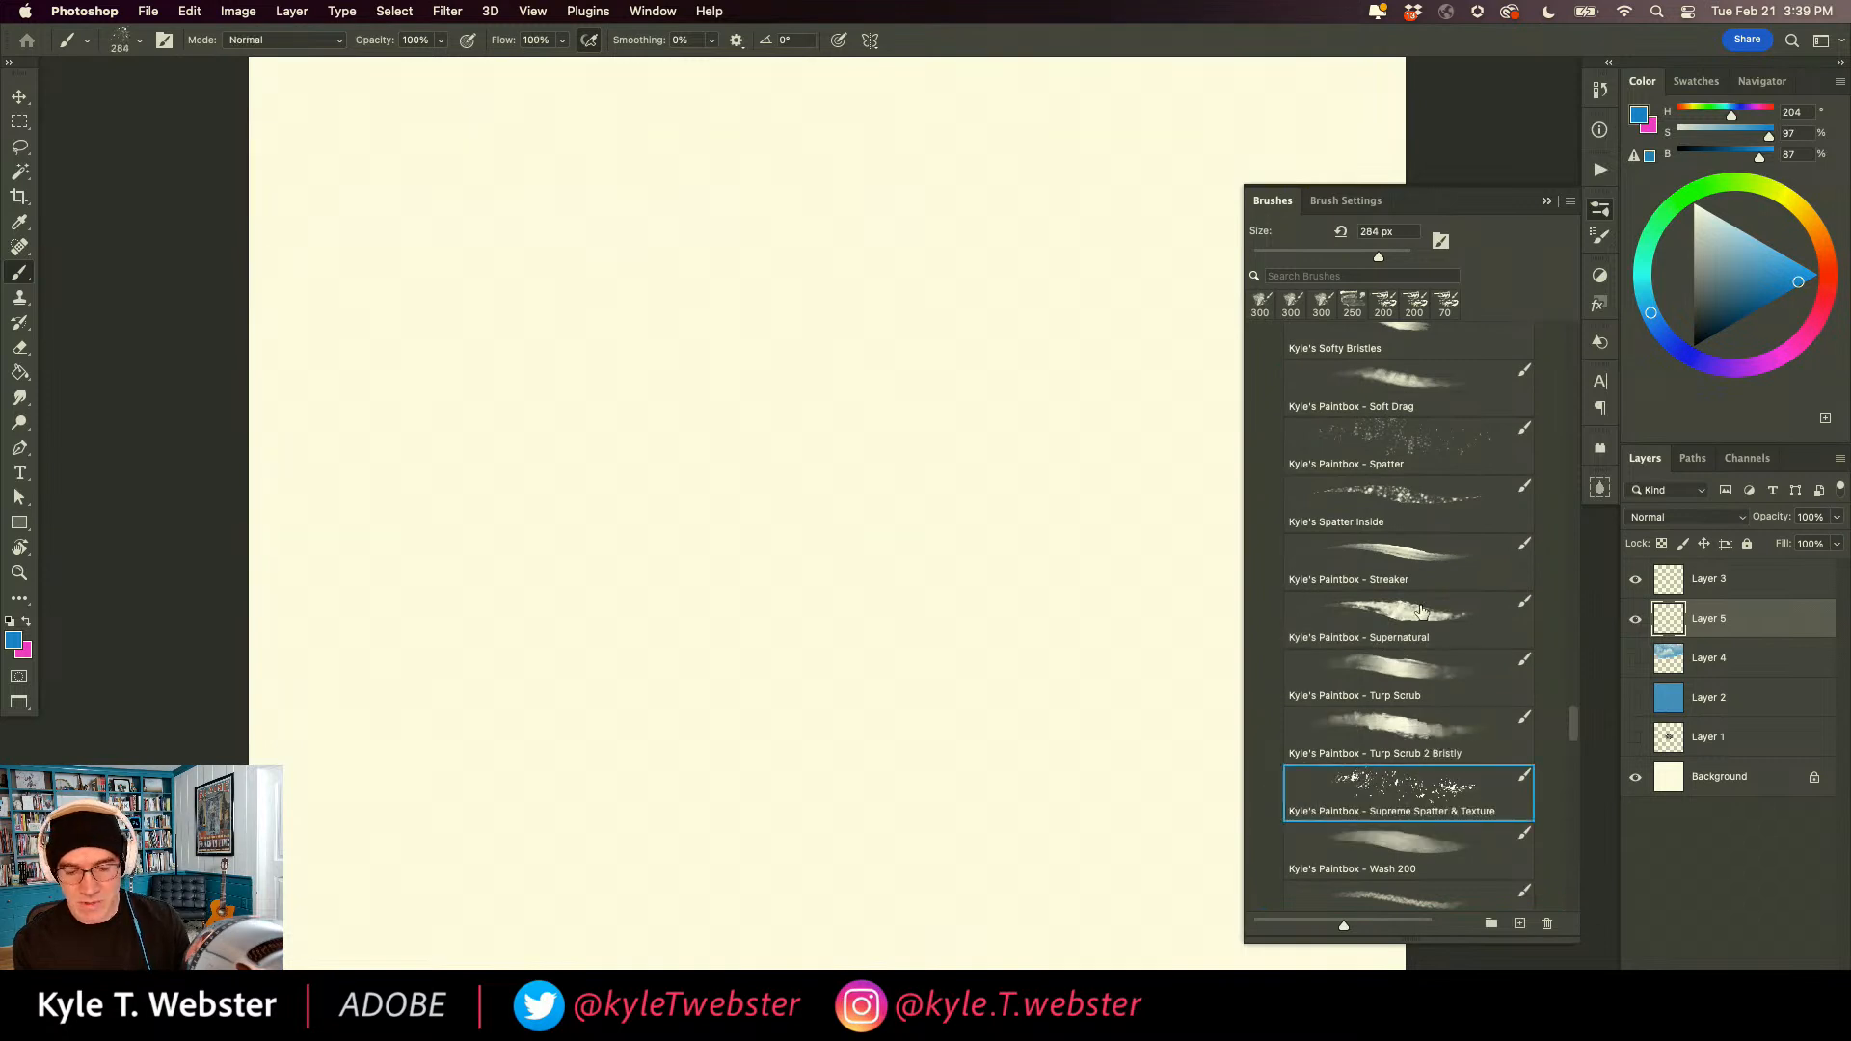
pyautogui.moveTo(1571, 725); pyautogui.dragTo(1573, 343)
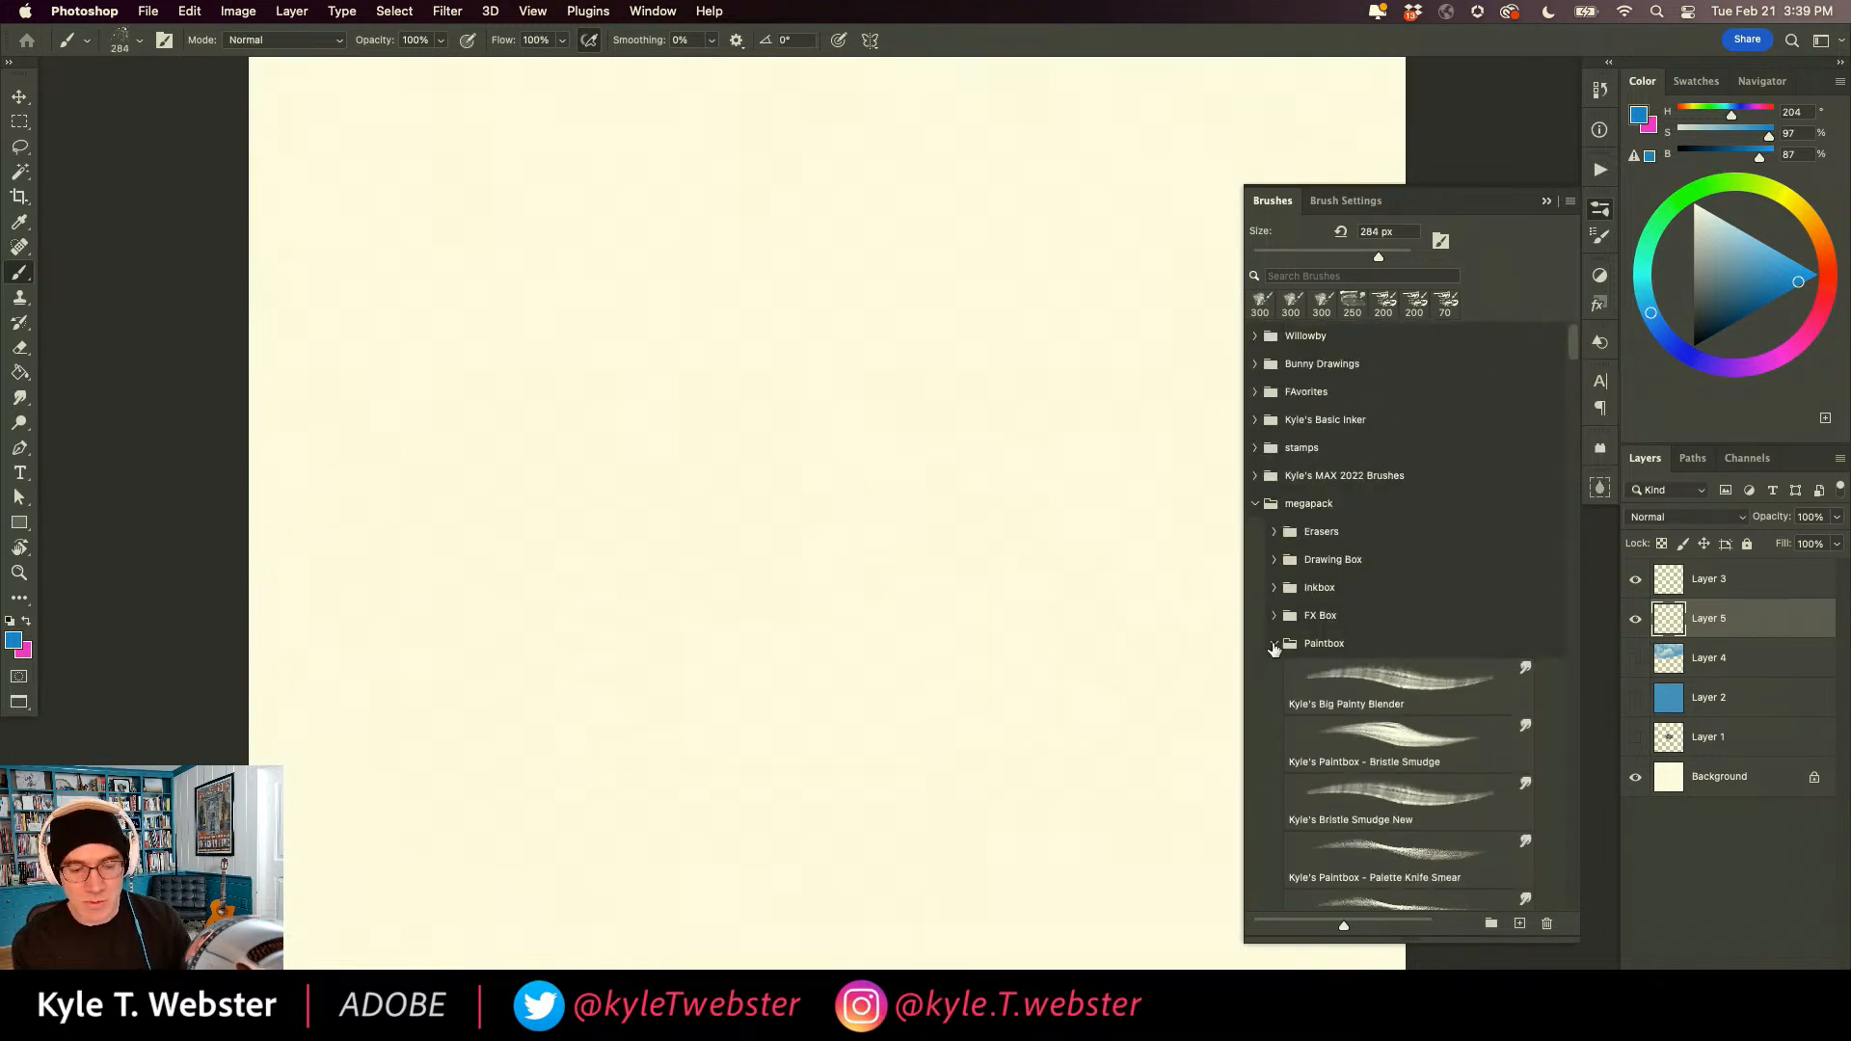
pyautogui.click(1274, 645)
pyautogui.click(1255, 501)
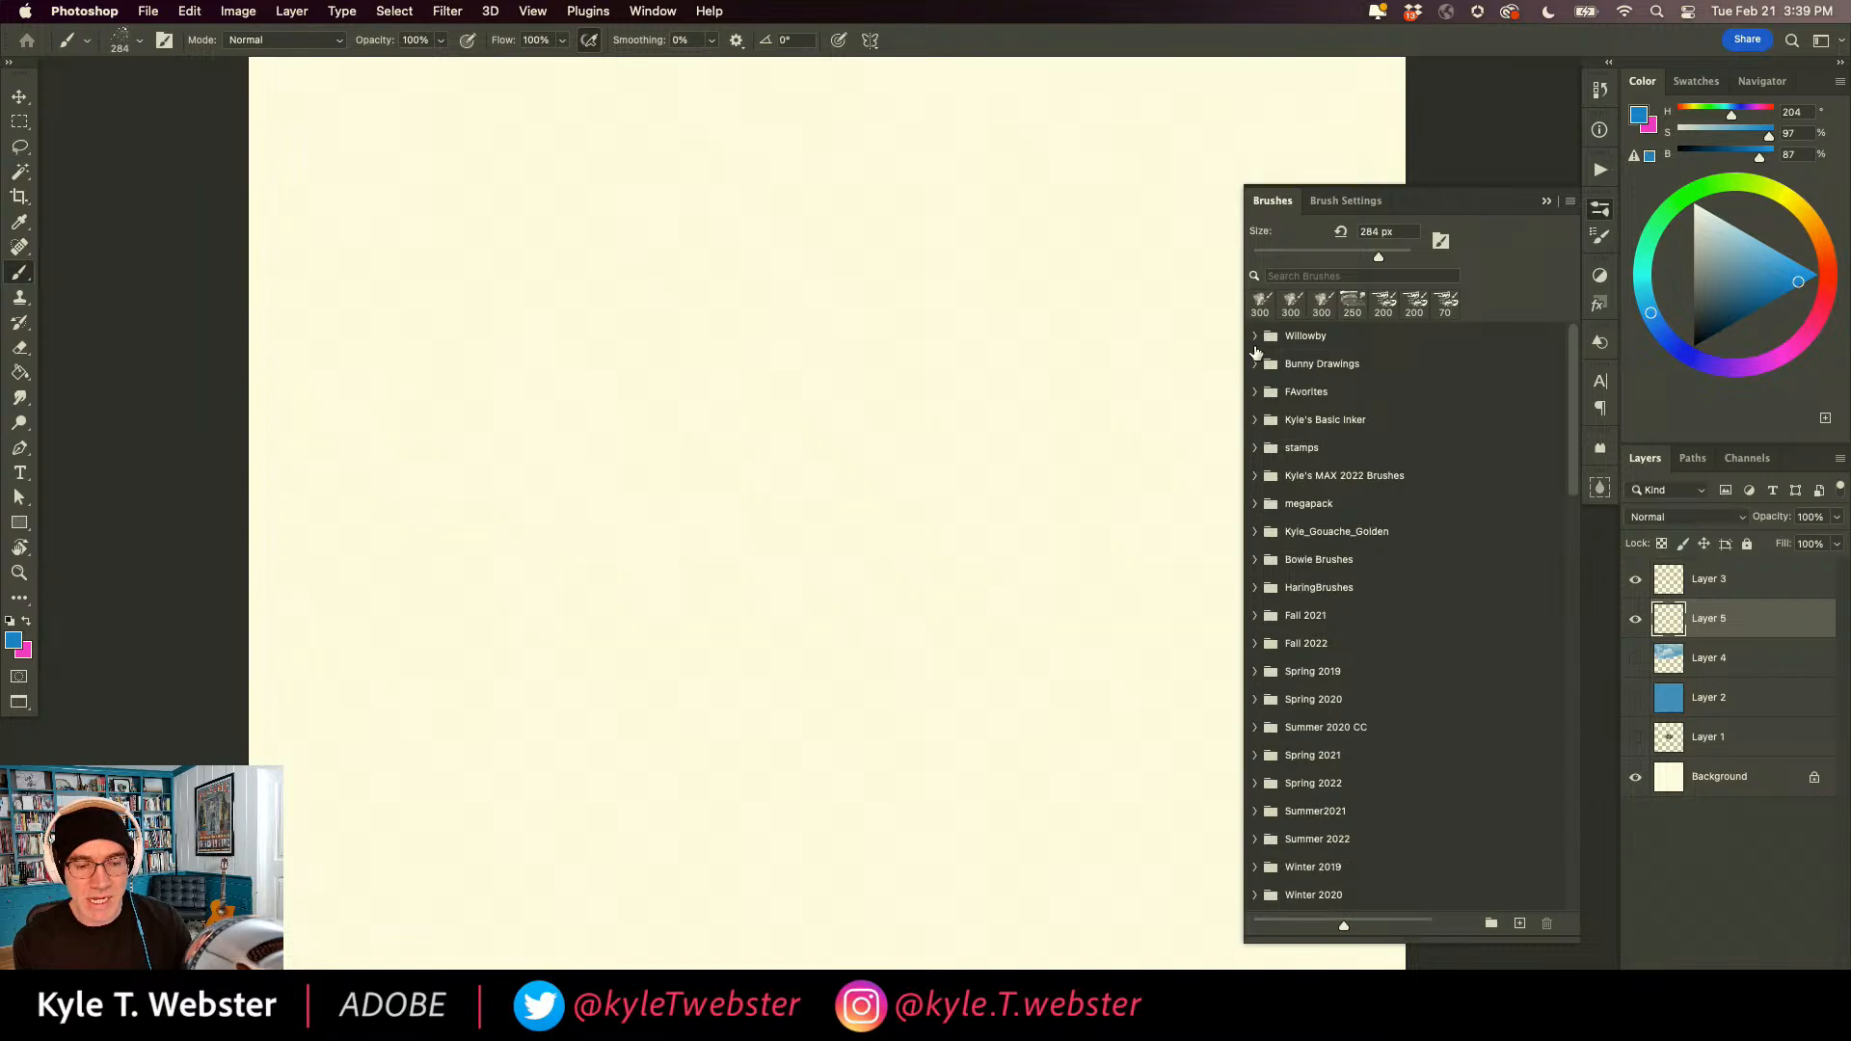
# Change the brush tip to the hard round 150 px shape and turn off Shape Dynamics, Scattering and Dual Brush.
pyautogui.click(1321, 202)
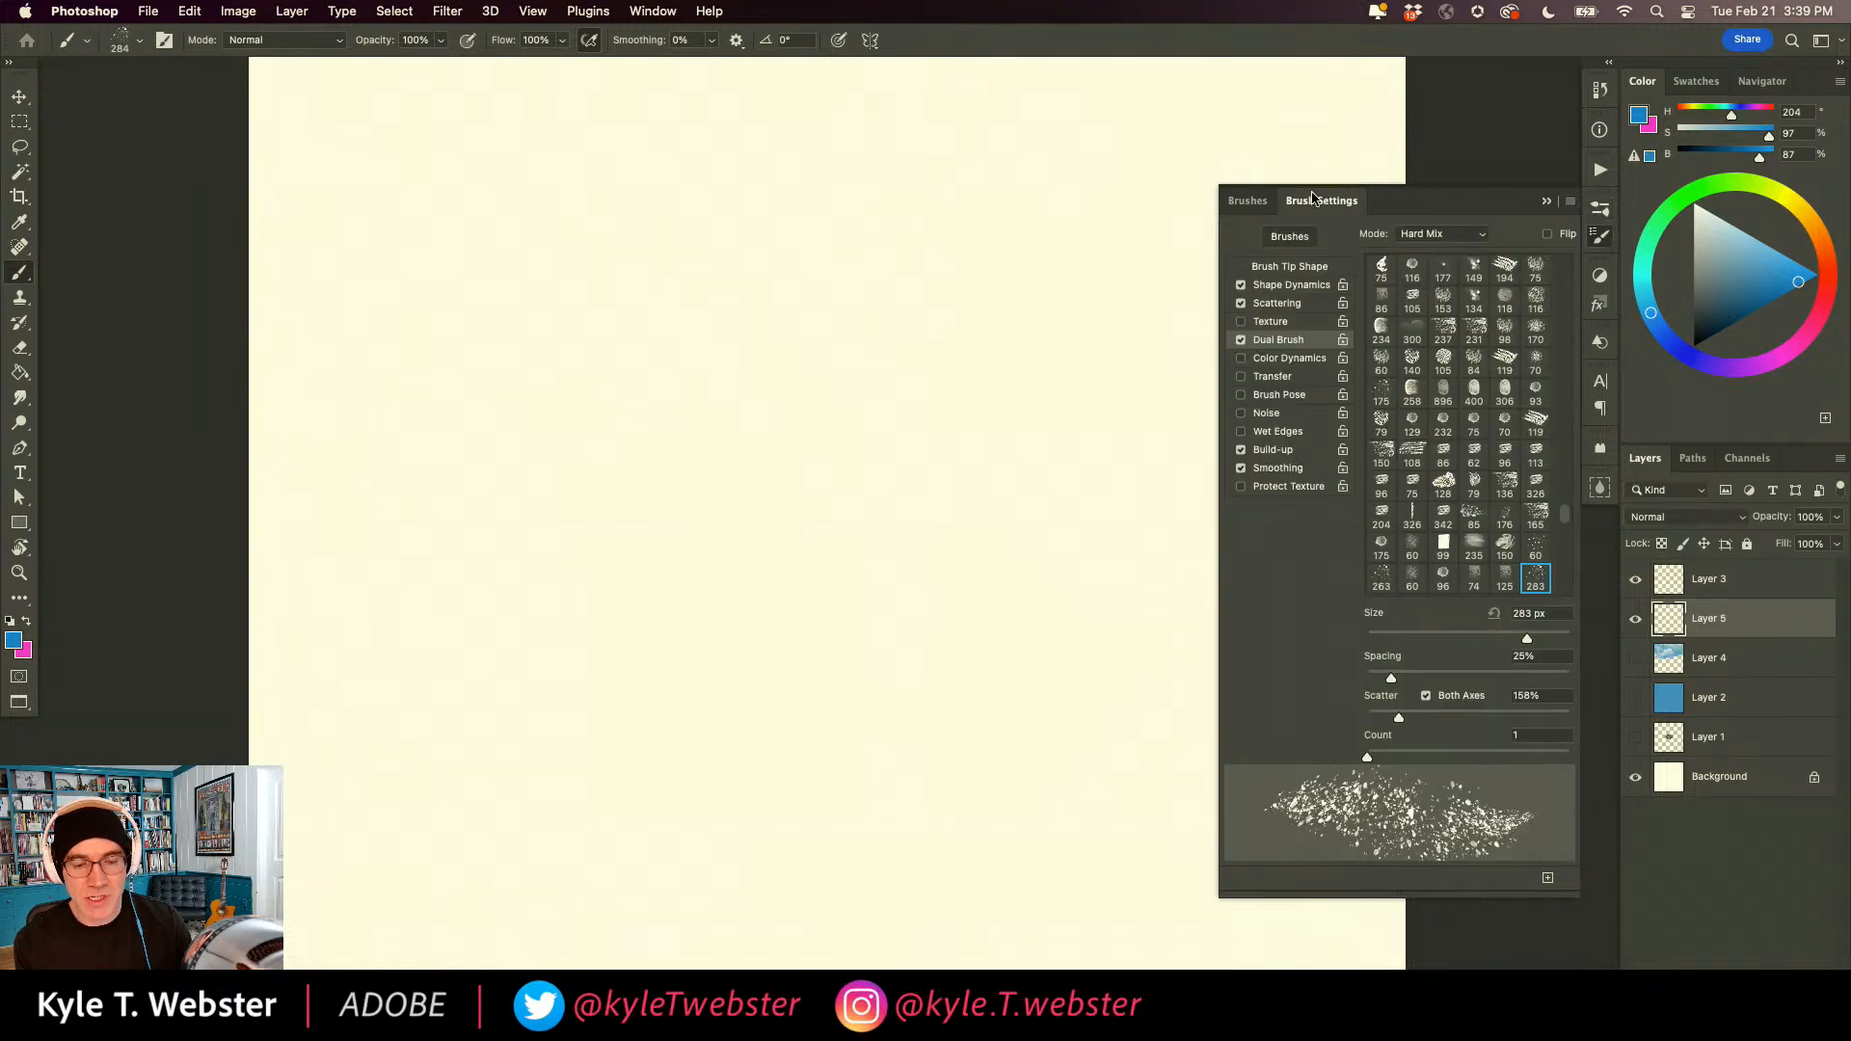
pyautogui.click(1272, 268)
pyautogui.moveTo(1563, 384); pyautogui.dragTo(1504, 232)
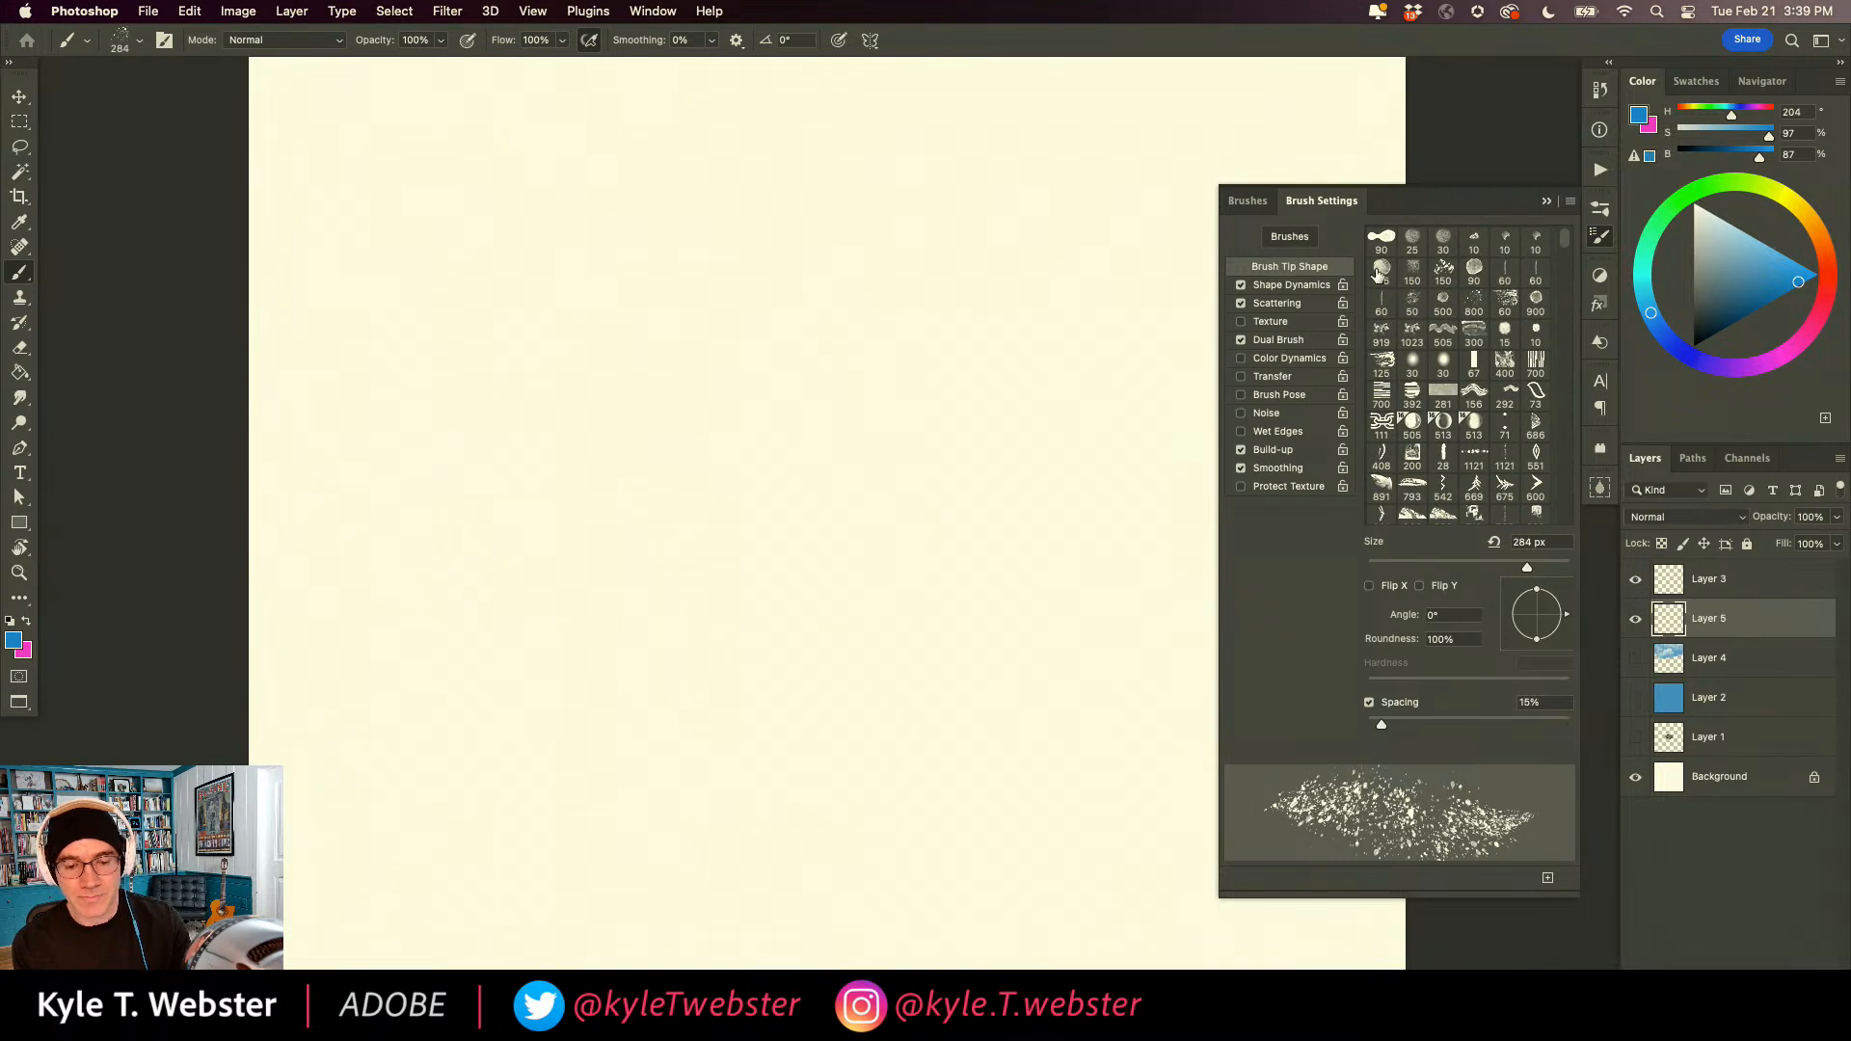
pyautogui.scroll(-10, 1503, 289)
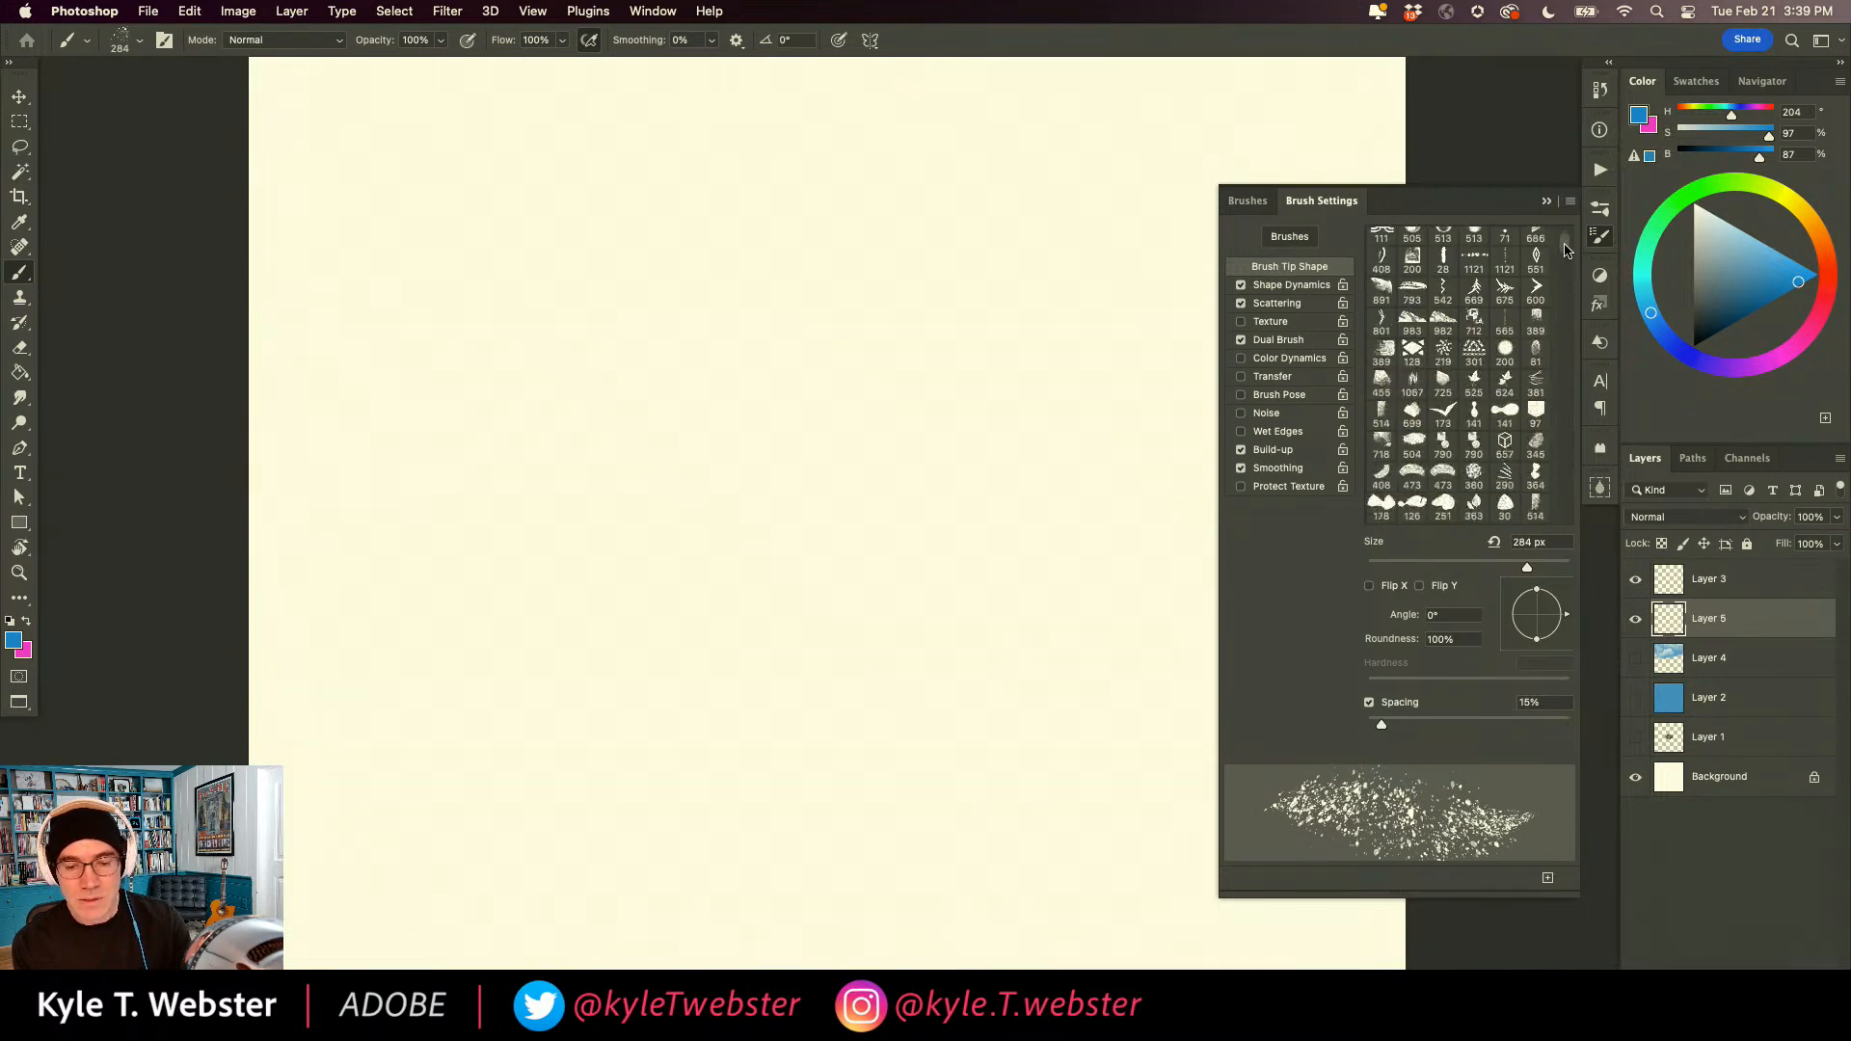
pyautogui.click(1381, 335)
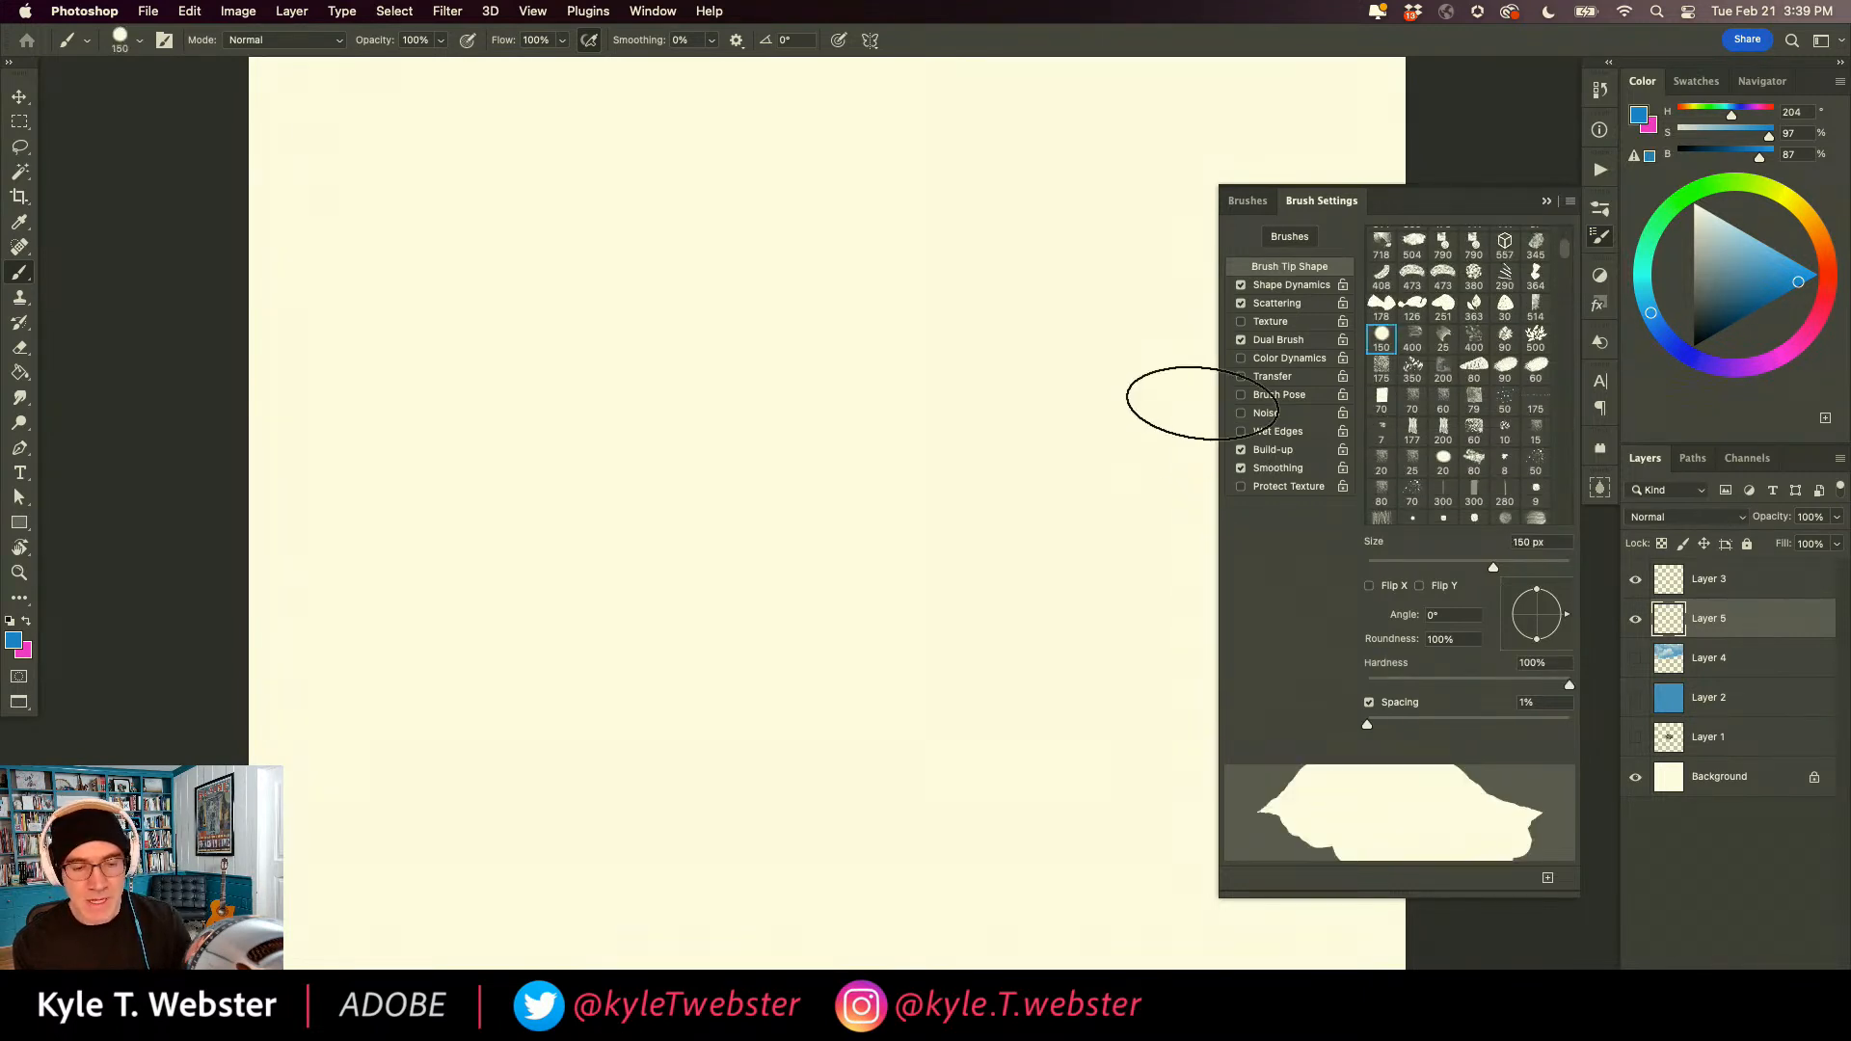
pyautogui.click(1241, 286)
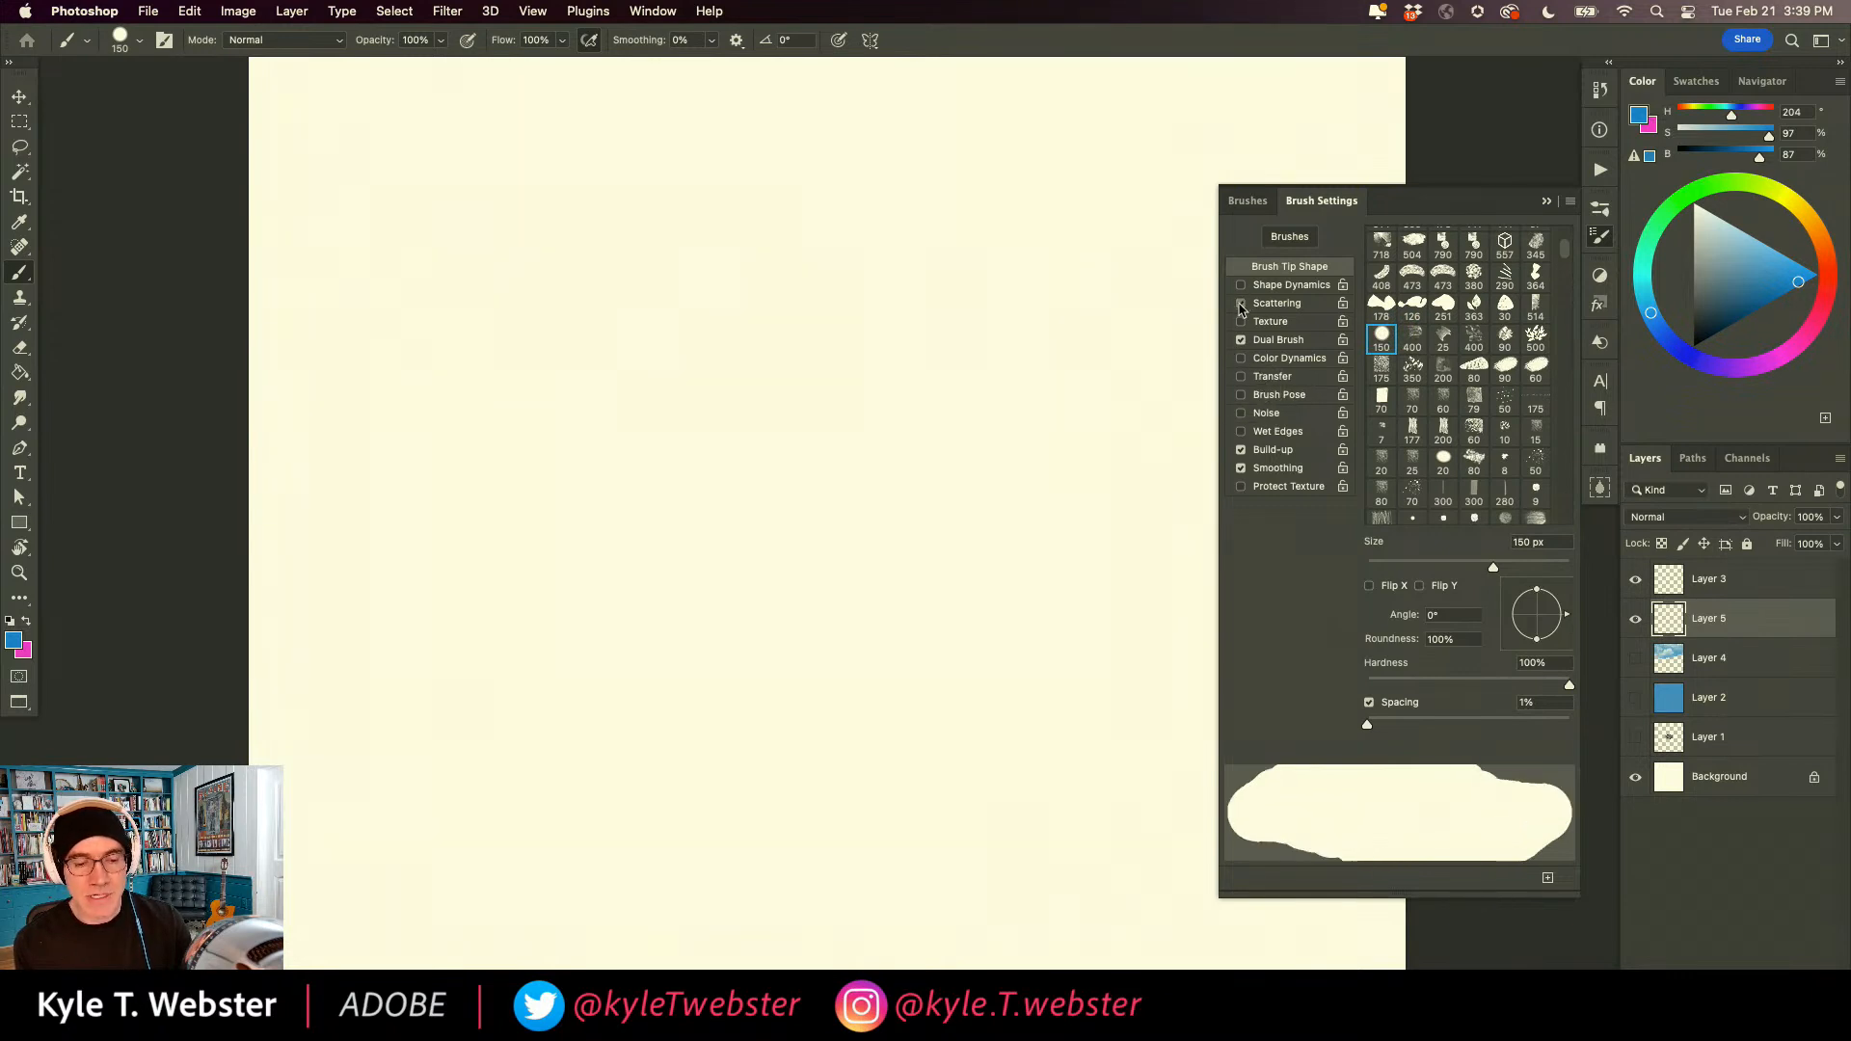
pyautogui.click(1241, 340)
# Paint a solid blue diagonal stroke, enable Wet Edges, and paint a parallel stroke plus another crossing both for comparison.
pyautogui.moveTo(1043, 347); pyautogui.dragTo(742, 683)
pyautogui.click(1241, 430)
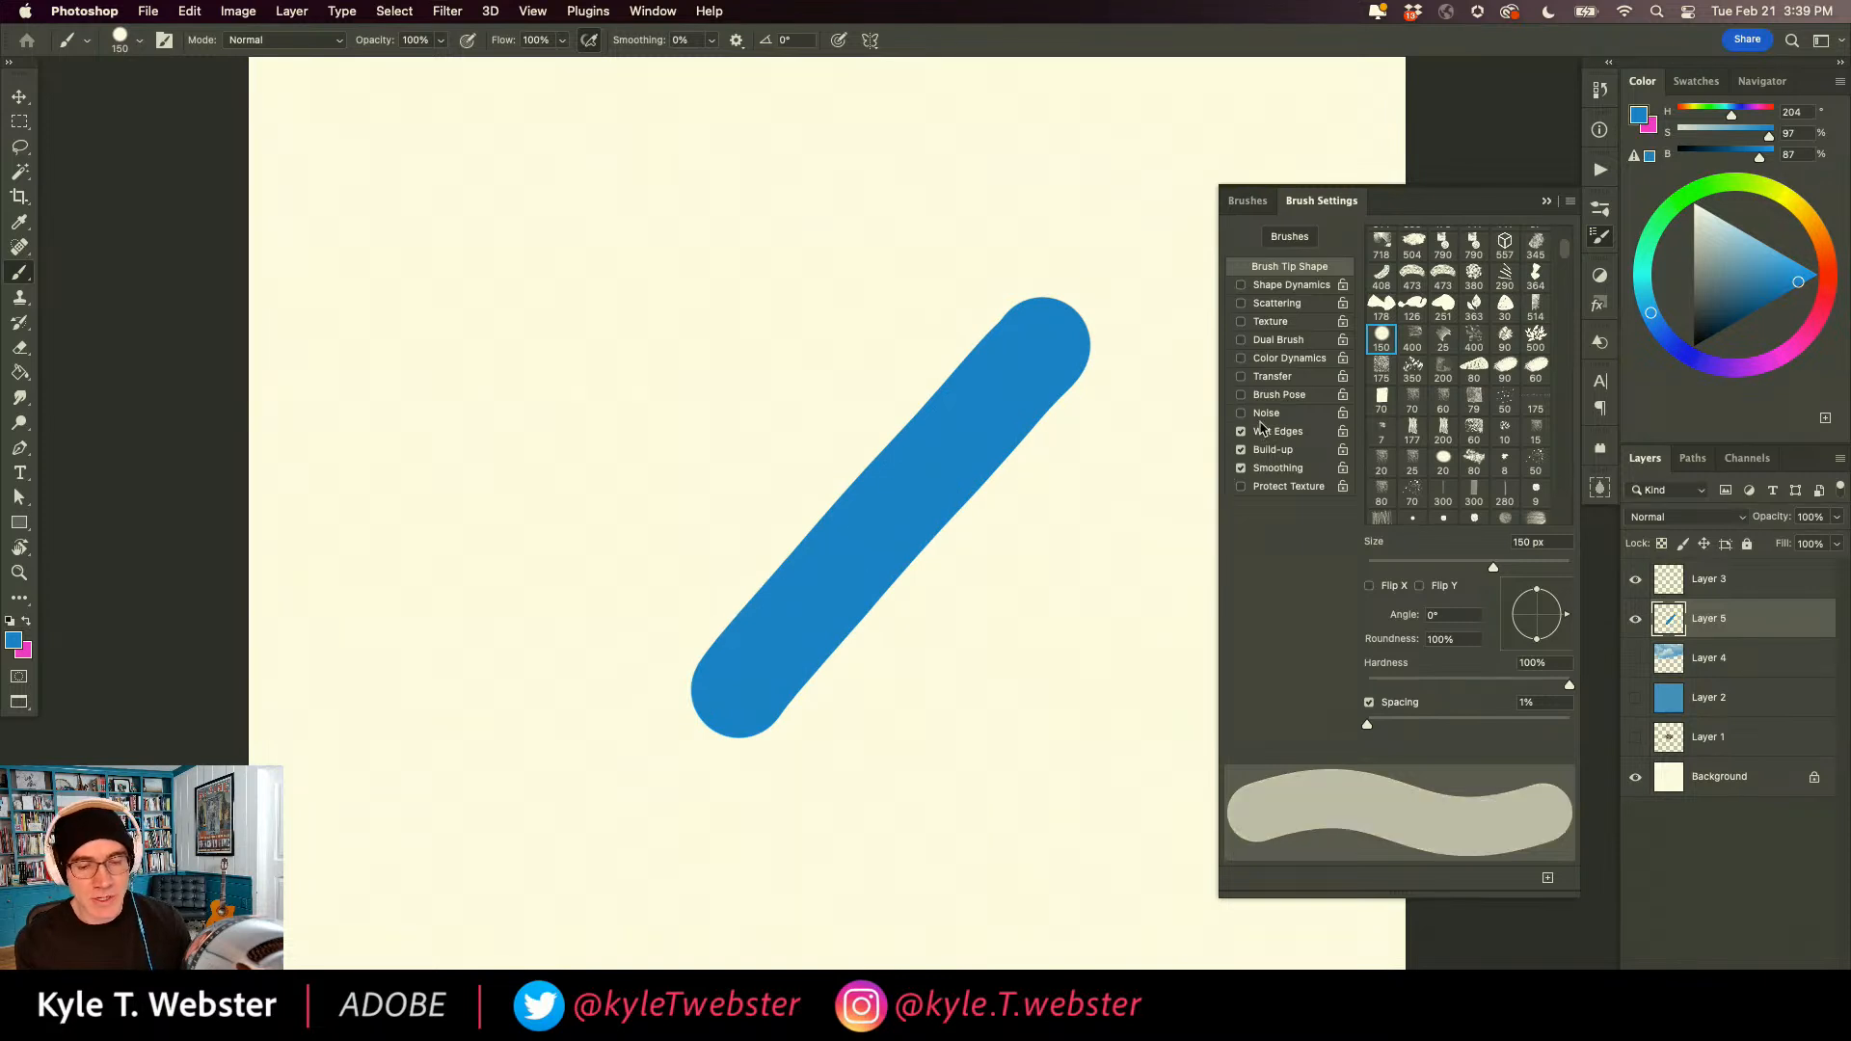
pyautogui.click(924, 293)
pyautogui.moveTo(923, 294); pyautogui.dragTo(669, 541)
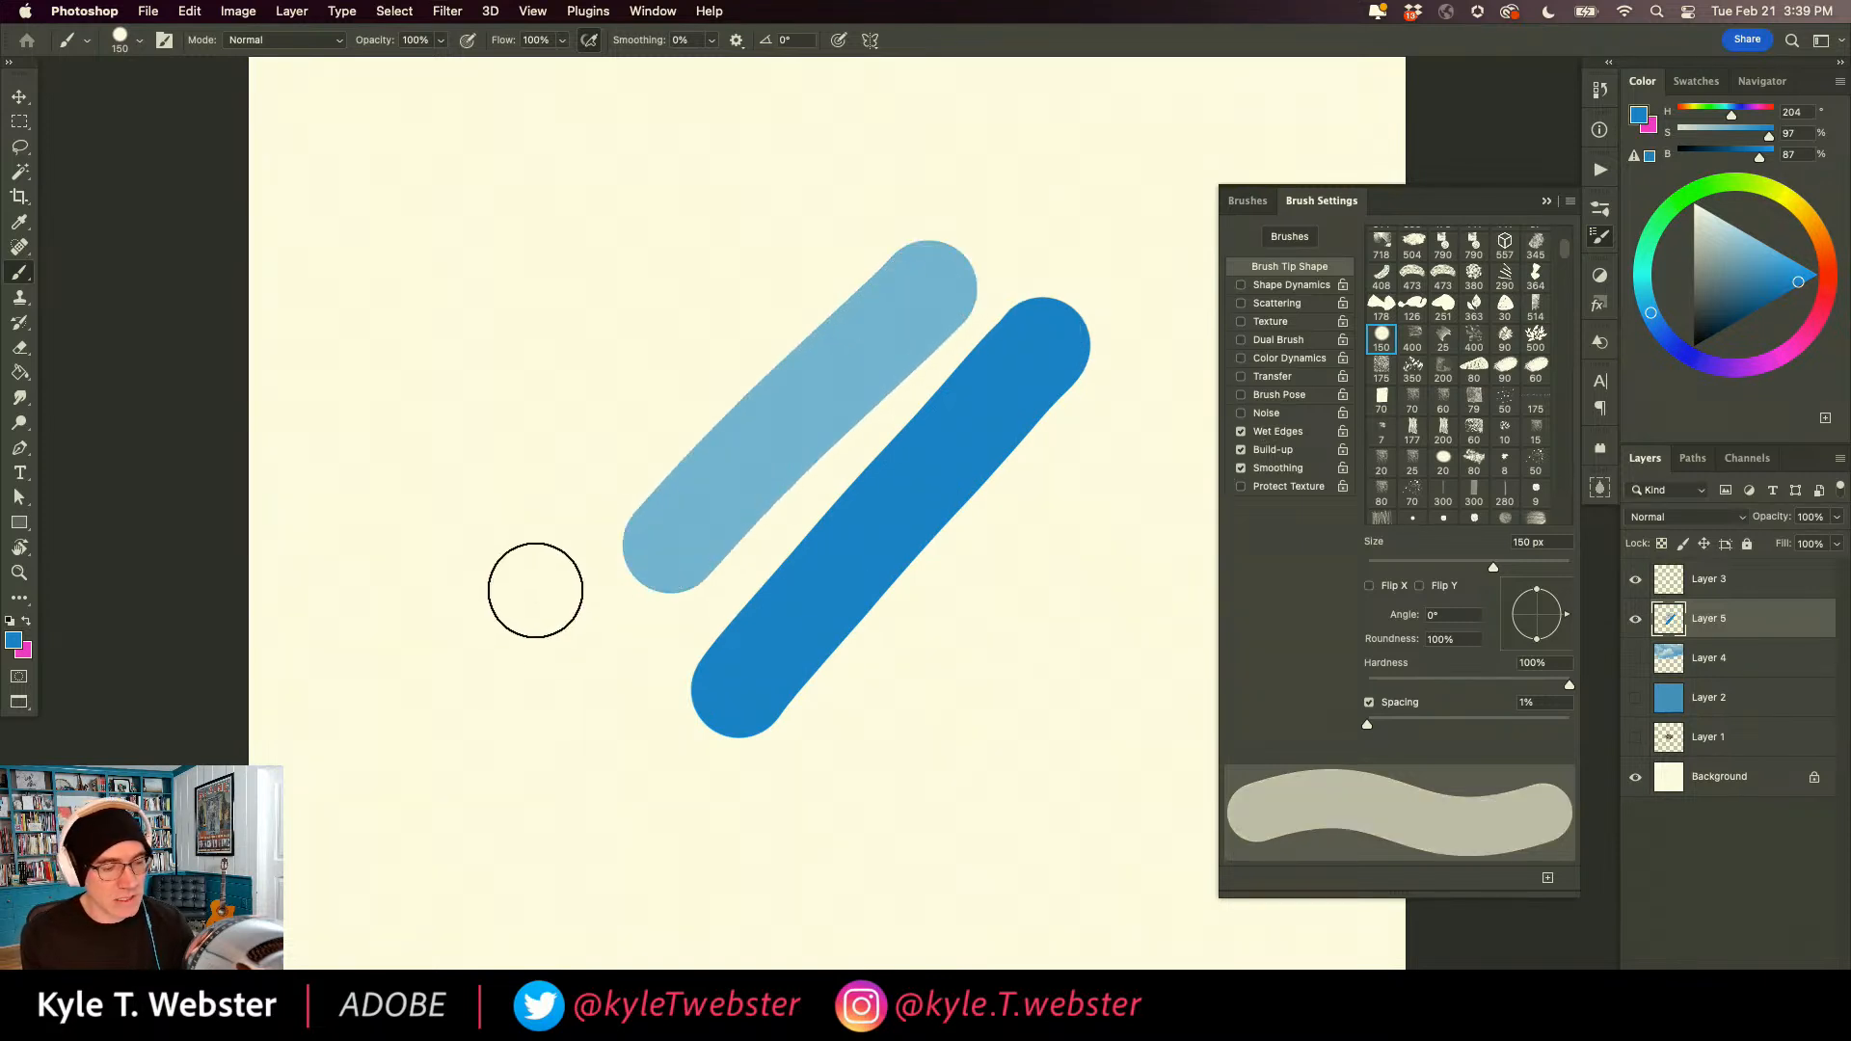
pyautogui.moveTo(675, 289); pyautogui.dragTo(922, 550)
# Examine at pixel level the edge where the two translucent Wet Edges strokes overlap.
pyautogui.keyDown('super'); pyautogui.click(777, 426); pyautogui.keyUp('super')
pyautogui.keyDown('super'); pyautogui.click(758, 457); pyautogui.keyUp('super')
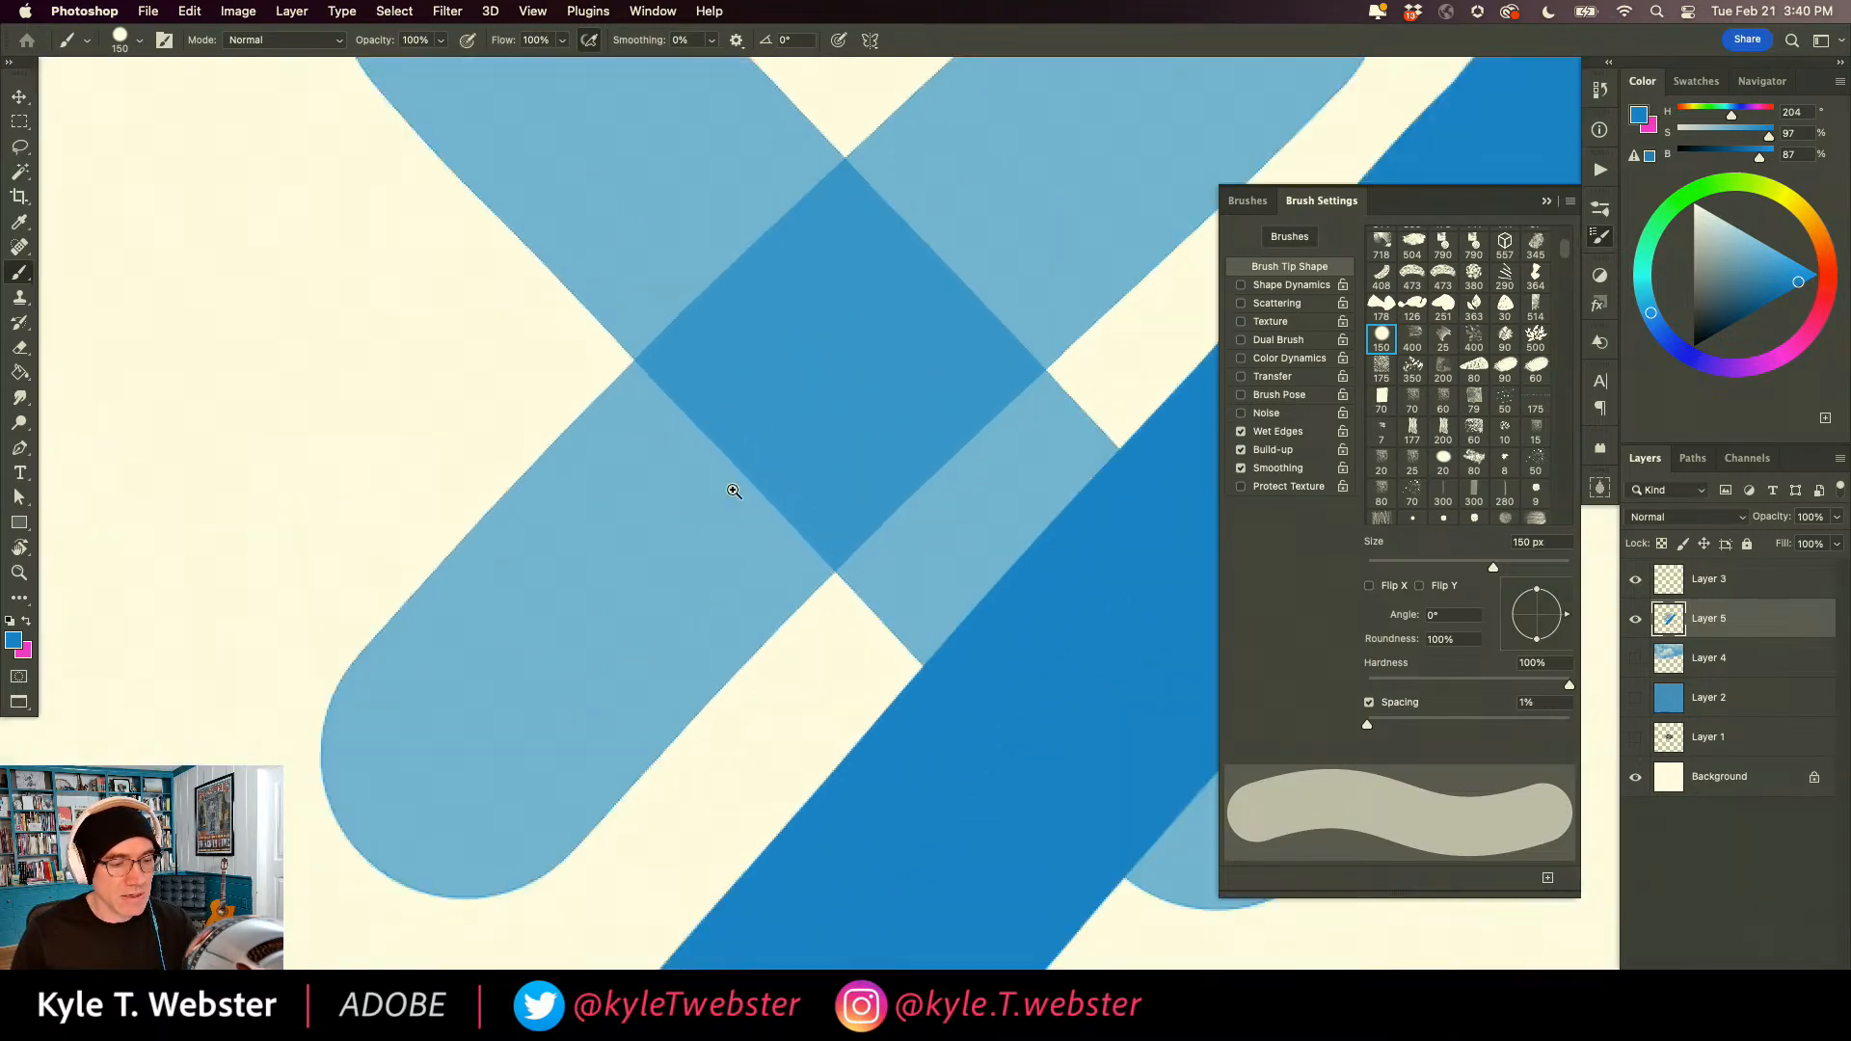
pyautogui.keyDown('super'); pyautogui.click(735, 481); pyautogui.keyUp('super')
pyautogui.keyDown('super'); pyautogui.click(705, 513); pyautogui.keyUp('super')
pyautogui.keyDown('super'); pyautogui.click(712, 502); pyautogui.keyUp('super')
pyautogui.keyDown('super'); pyautogui.click(711, 496); pyautogui.keyUp('super')
pyautogui.keyDown('super'); pyautogui.click(712, 482); pyautogui.keyUp('super')
pyautogui.keyDown('super'); pyautogui.click(783, 401); pyautogui.keyUp('super')
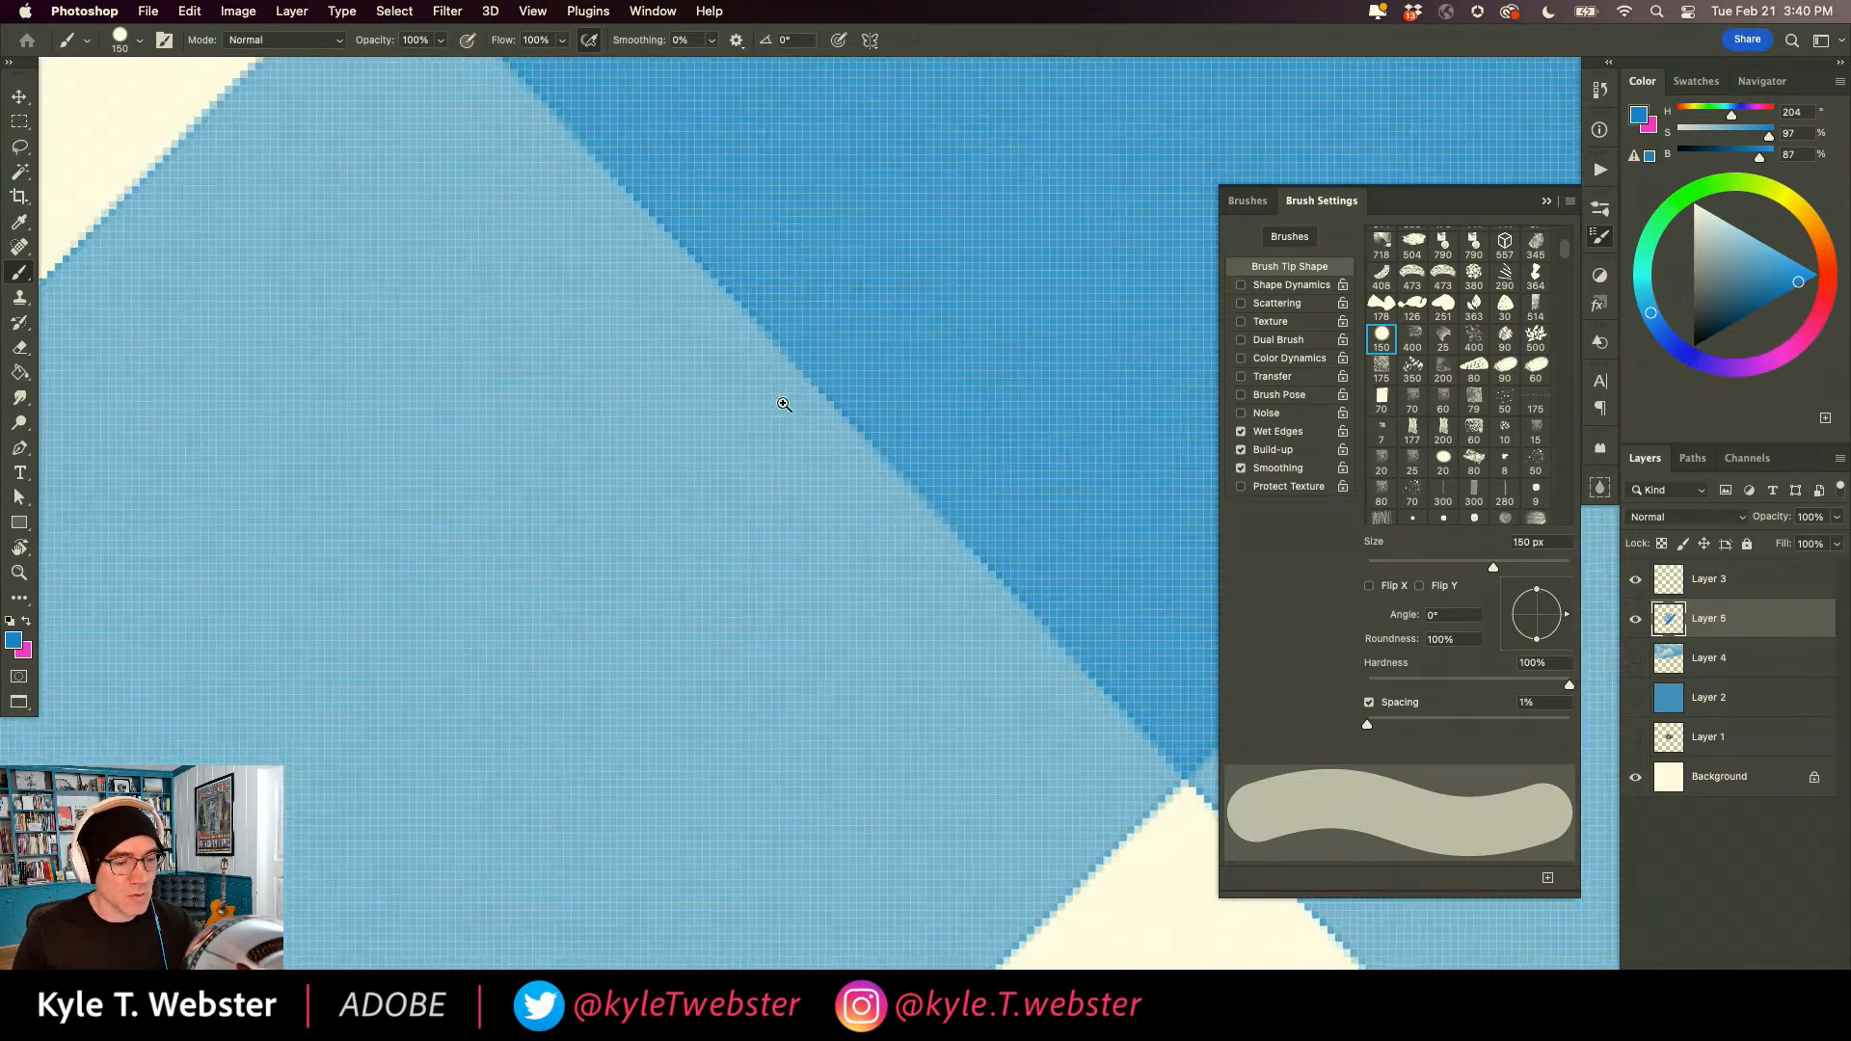
pyautogui.keyDown('super'); pyautogui.click(779, 403); pyautogui.keyUp('super')
pyautogui.keyDown('super'); pyautogui.click(774, 403); pyautogui.keyUp('super')
pyautogui.keyDown('super'); pyautogui.click(772, 403); pyautogui.keyUp('super')
pyautogui.moveTo(862, 309); pyautogui.dragTo(623, 571)
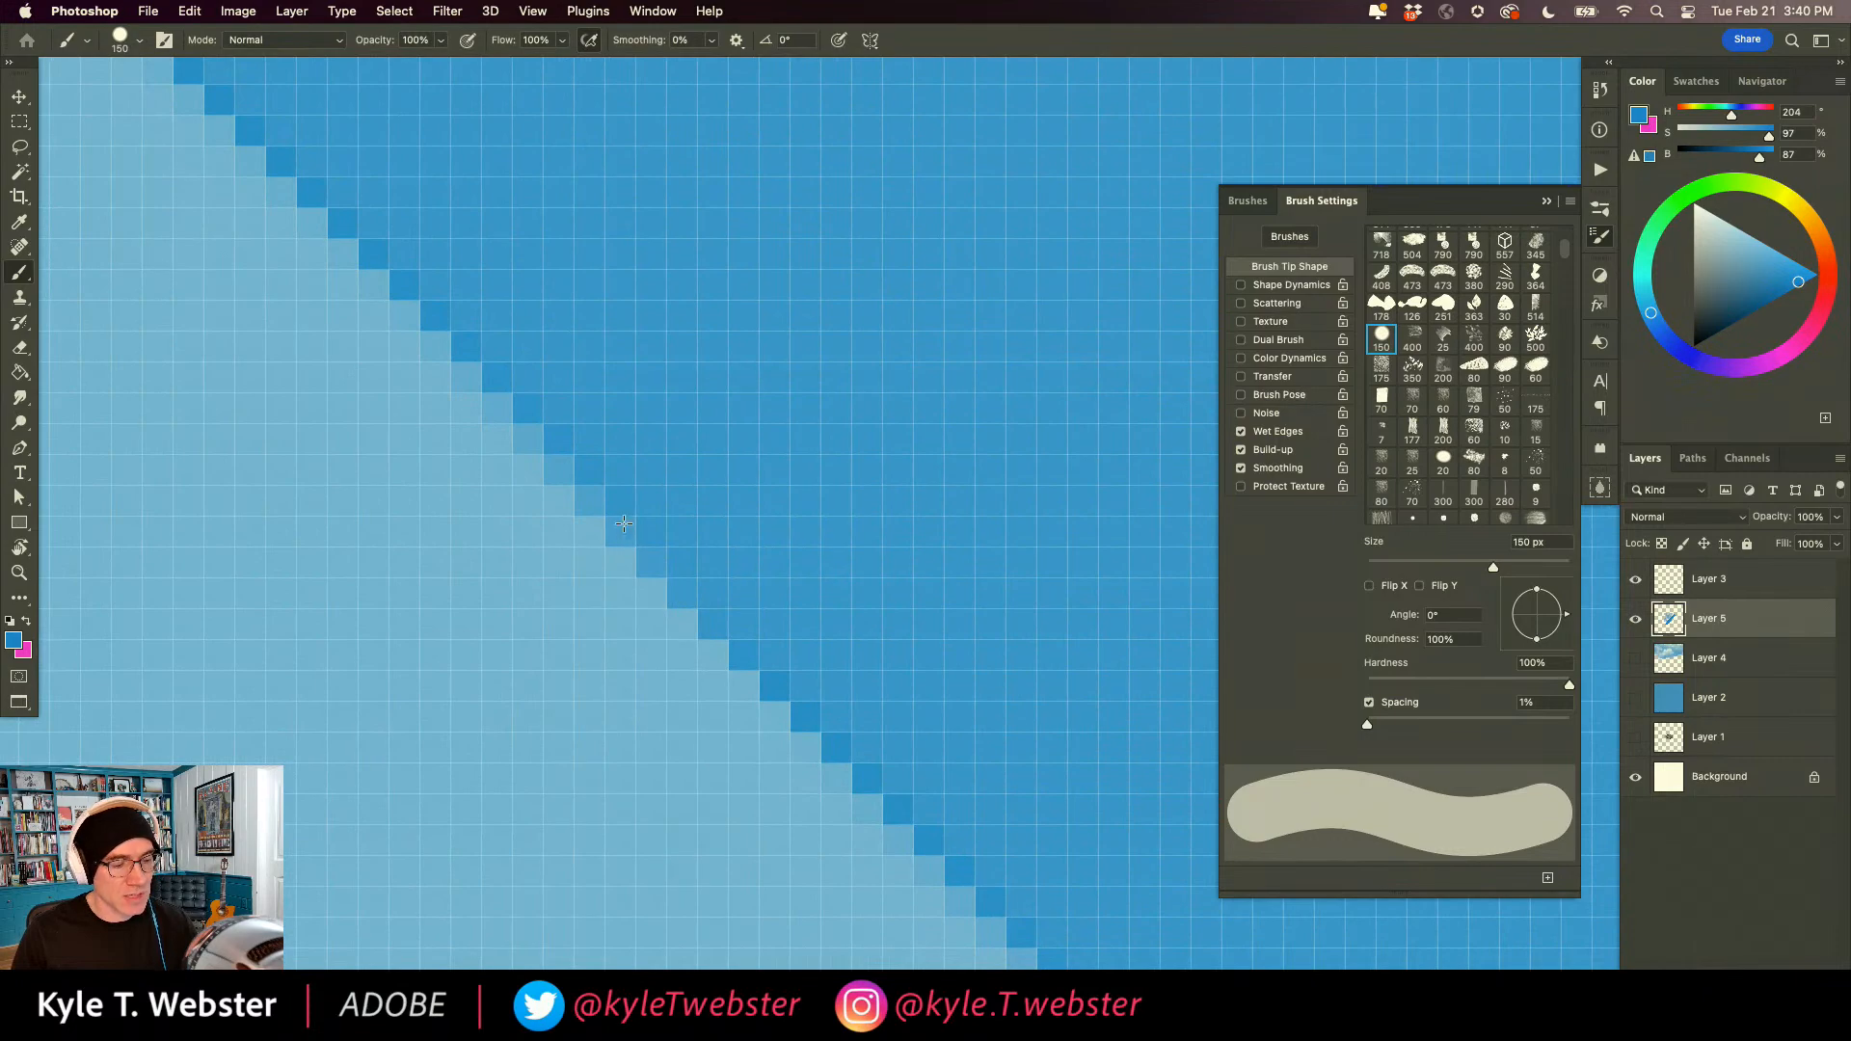
# Paint three more Wet Edges strokes across the overlapping area: one vertical, one horizontal and one short diagonal.
pyautogui.keyDown('alt'); pyautogui.keyDown('super'); pyautogui.click(663, 625); pyautogui.keyUp('super'); pyautogui.keyUp('alt')
pyautogui.keyDown('alt'); pyautogui.keyDown('super'); pyautogui.click(666, 638); pyautogui.keyUp('super'); pyautogui.keyUp('alt')
pyautogui.keyDown('alt'); pyautogui.keyDown('super'); pyautogui.click(656, 657); pyautogui.keyUp('super'); pyautogui.keyUp('alt')
pyautogui.moveTo(690, 599); pyautogui.dragTo(690, 619)
pyautogui.keyDown('alt'); pyautogui.keyDown('super'); pyautogui.click(696, 630); pyautogui.keyUp('super'); pyautogui.keyUp('alt')
pyautogui.keyDown('alt'); pyautogui.keyDown('super'); pyautogui.click(694, 629); pyautogui.keyUp('super'); pyautogui.keyUp('alt')
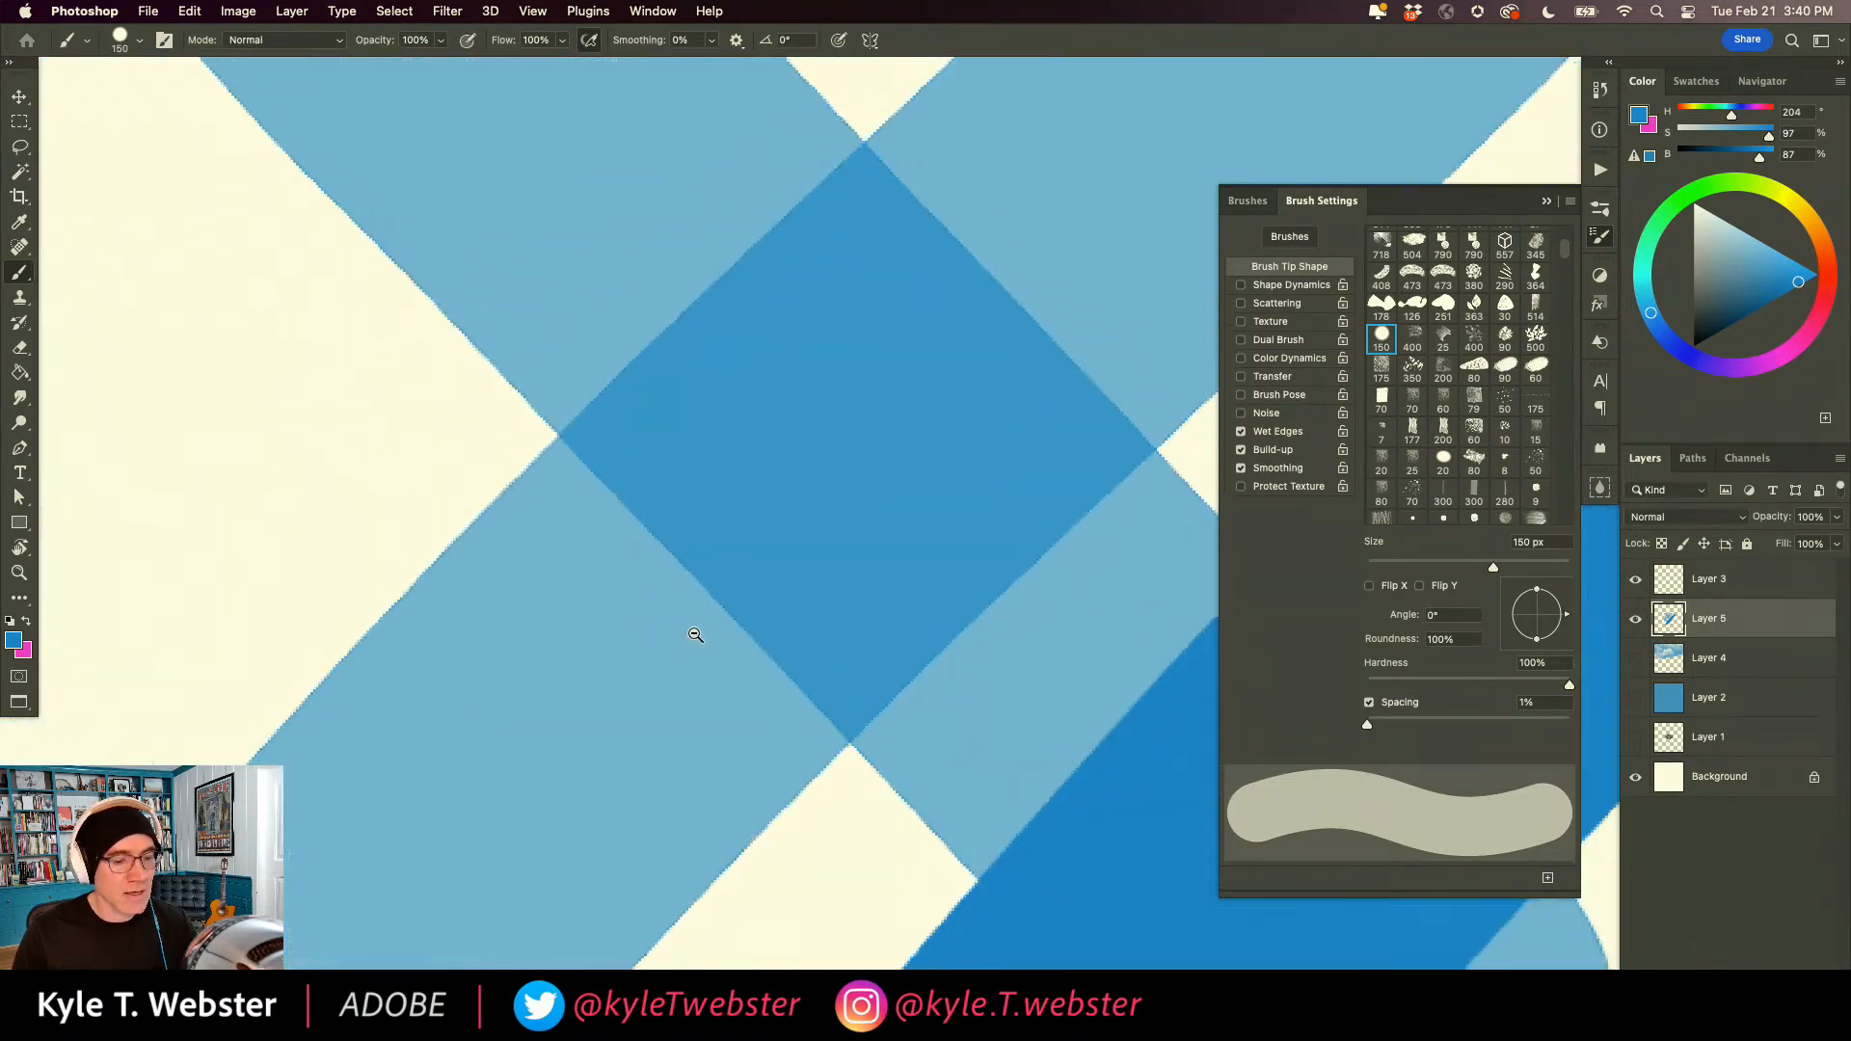
pyautogui.keyDown('alt'); pyautogui.keyDown('super'); pyautogui.click(694, 629); pyautogui.keyUp('super'); pyautogui.keyUp('alt')
pyautogui.keyDown('alt'); pyautogui.keyDown('super'); pyautogui.click(695, 629); pyautogui.keyUp('super'); pyautogui.keyUp('alt')
pyautogui.moveTo(772, 354); pyautogui.dragTo(771, 695)
pyautogui.moveTo(937, 555); pyautogui.dragTo(622, 552)
pyautogui.moveTo(862, 477)
pyautogui.mouseDown()
pyautogui.moveTo(698, 512)
pyautogui.moveTo(760, 539)
pyautogui.moveTo(656, 445)
pyautogui.mouseUp()
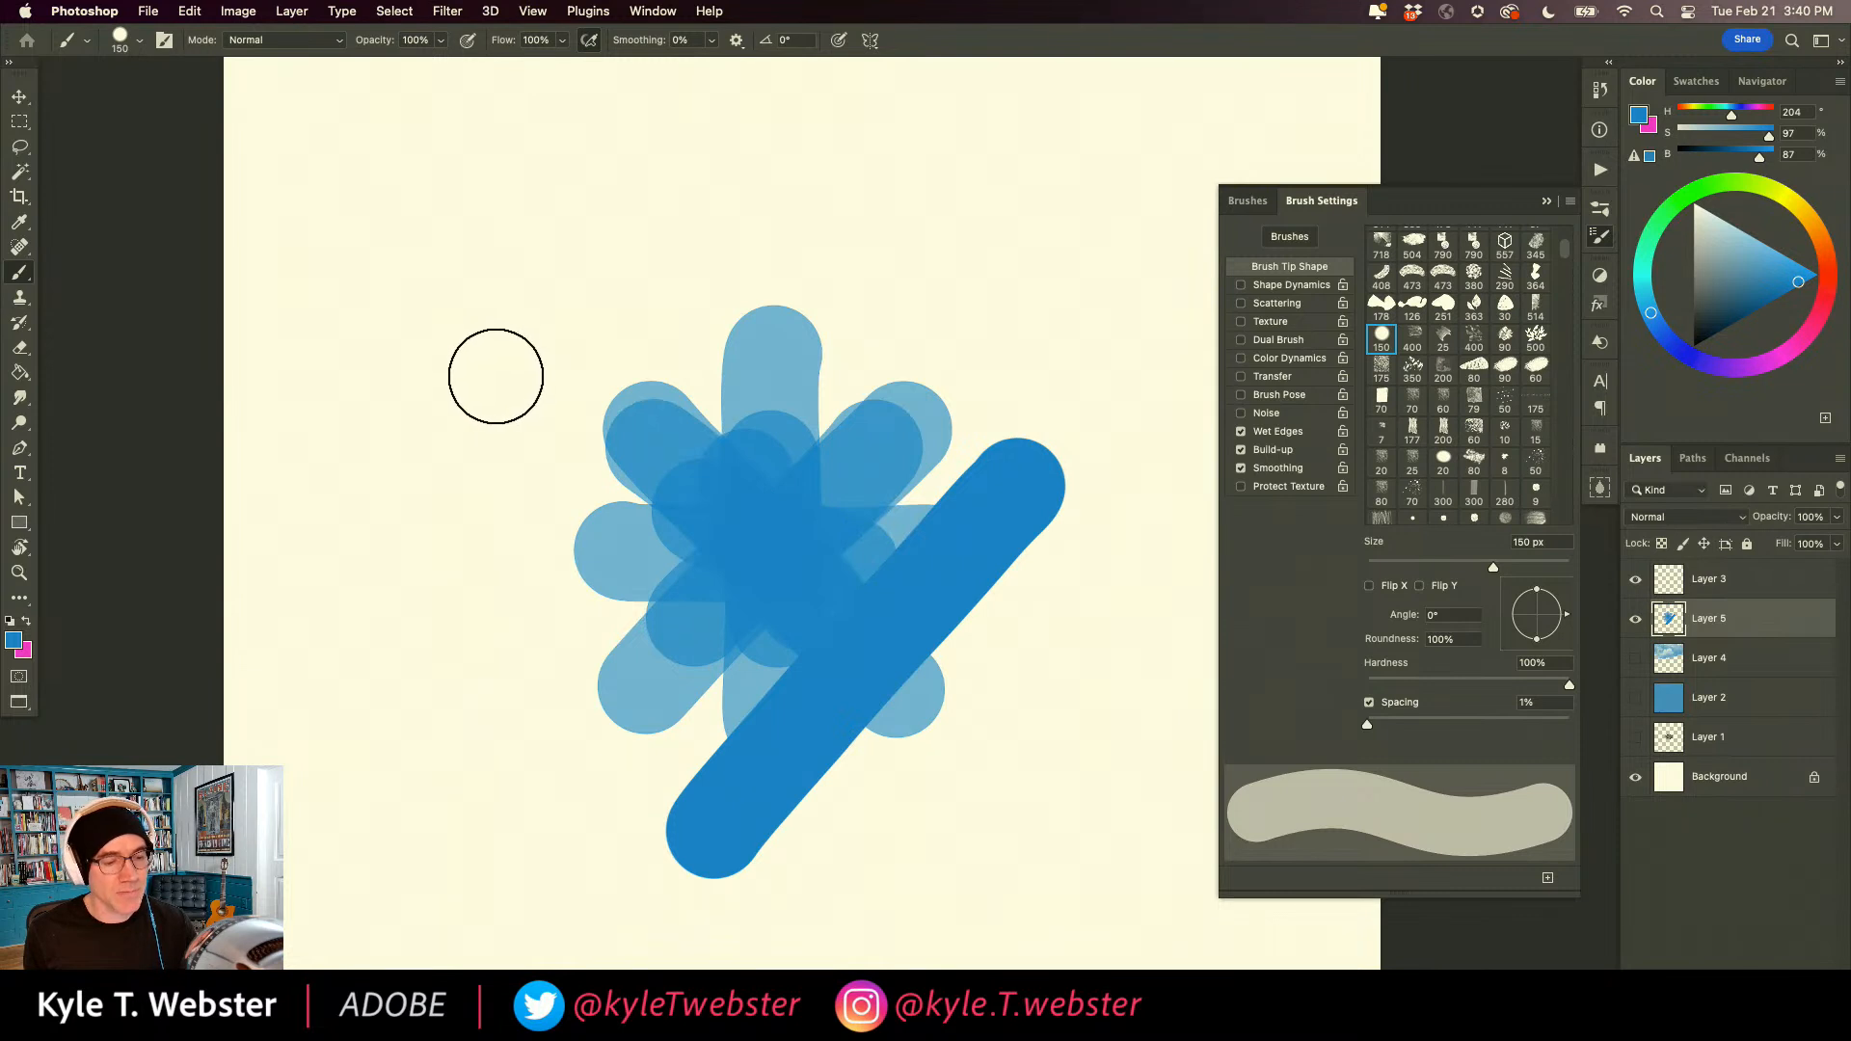
# Clear all the test strokes from Layer 5 and remove the selection.
pyautogui.press('super+a')
pyautogui.press('BackSpace')
pyautogui.press('super+d')
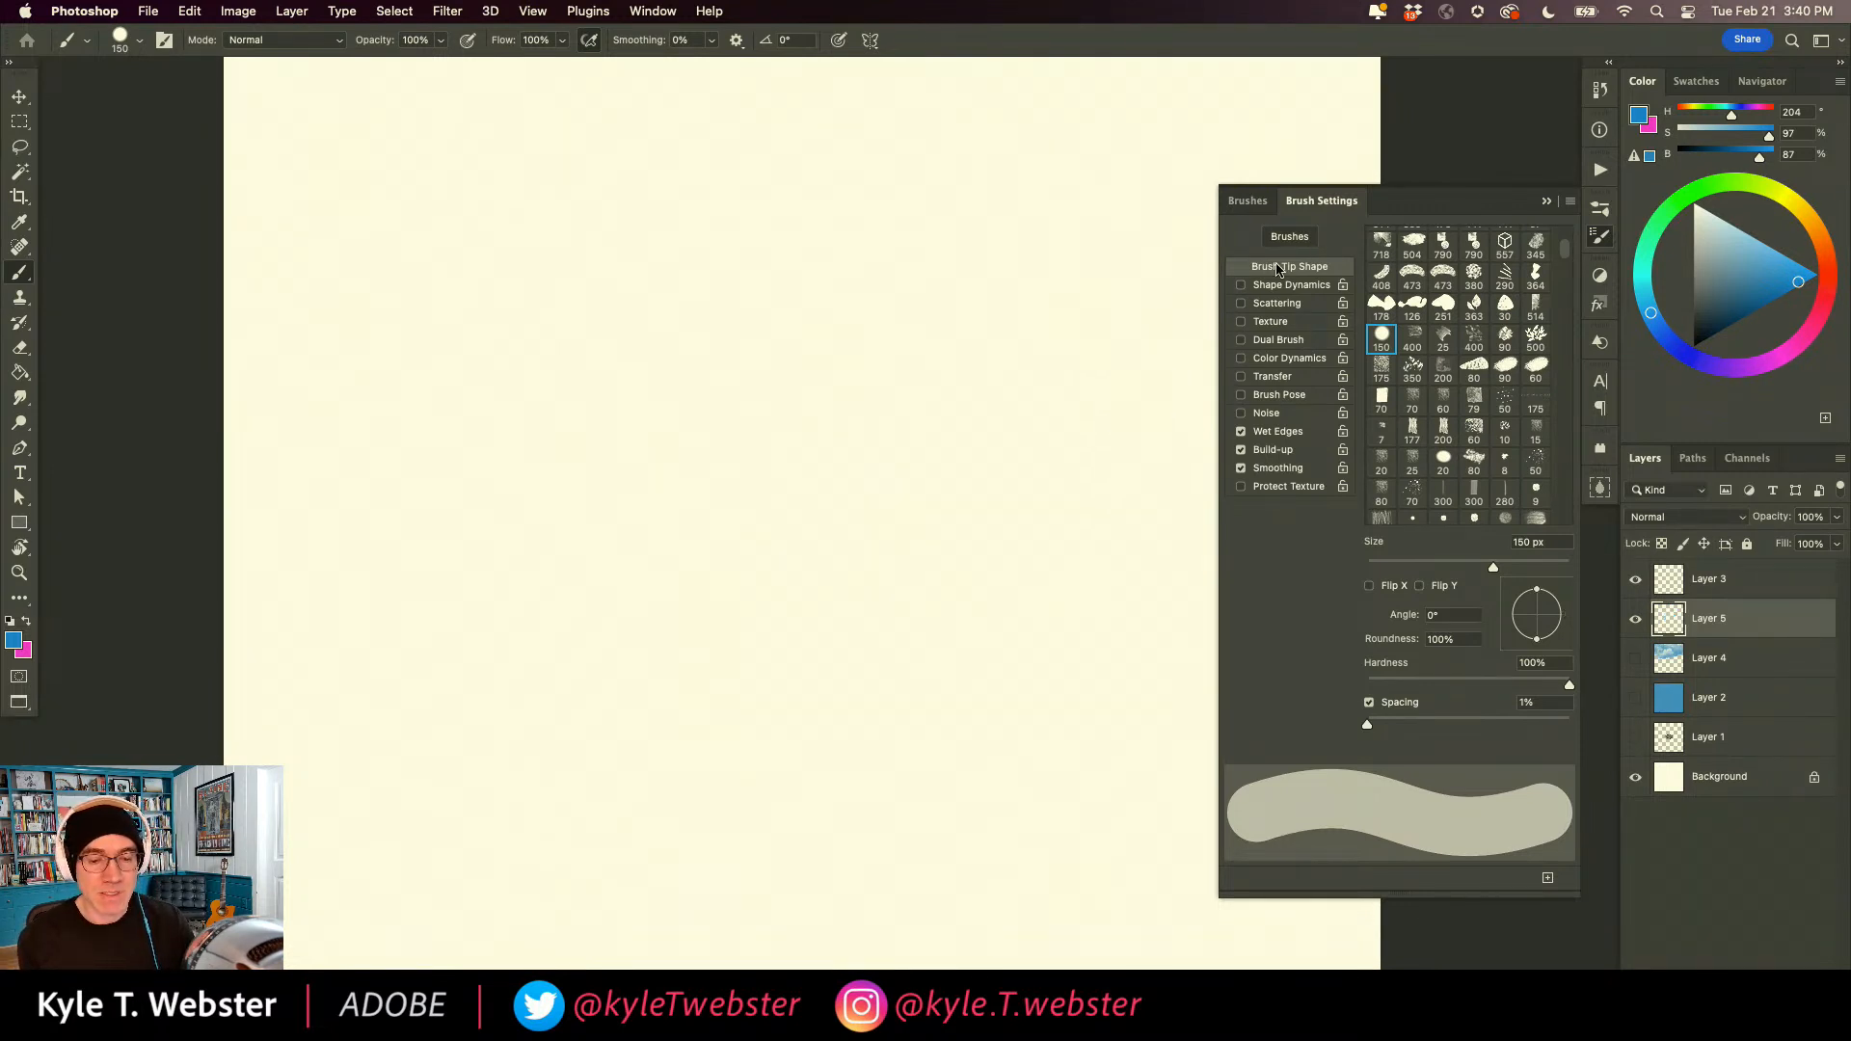
# Select the Kyle's Bristly Wet Oil brush from the Real Oils group of the megapack brushes.
pyautogui.click(1246, 201)
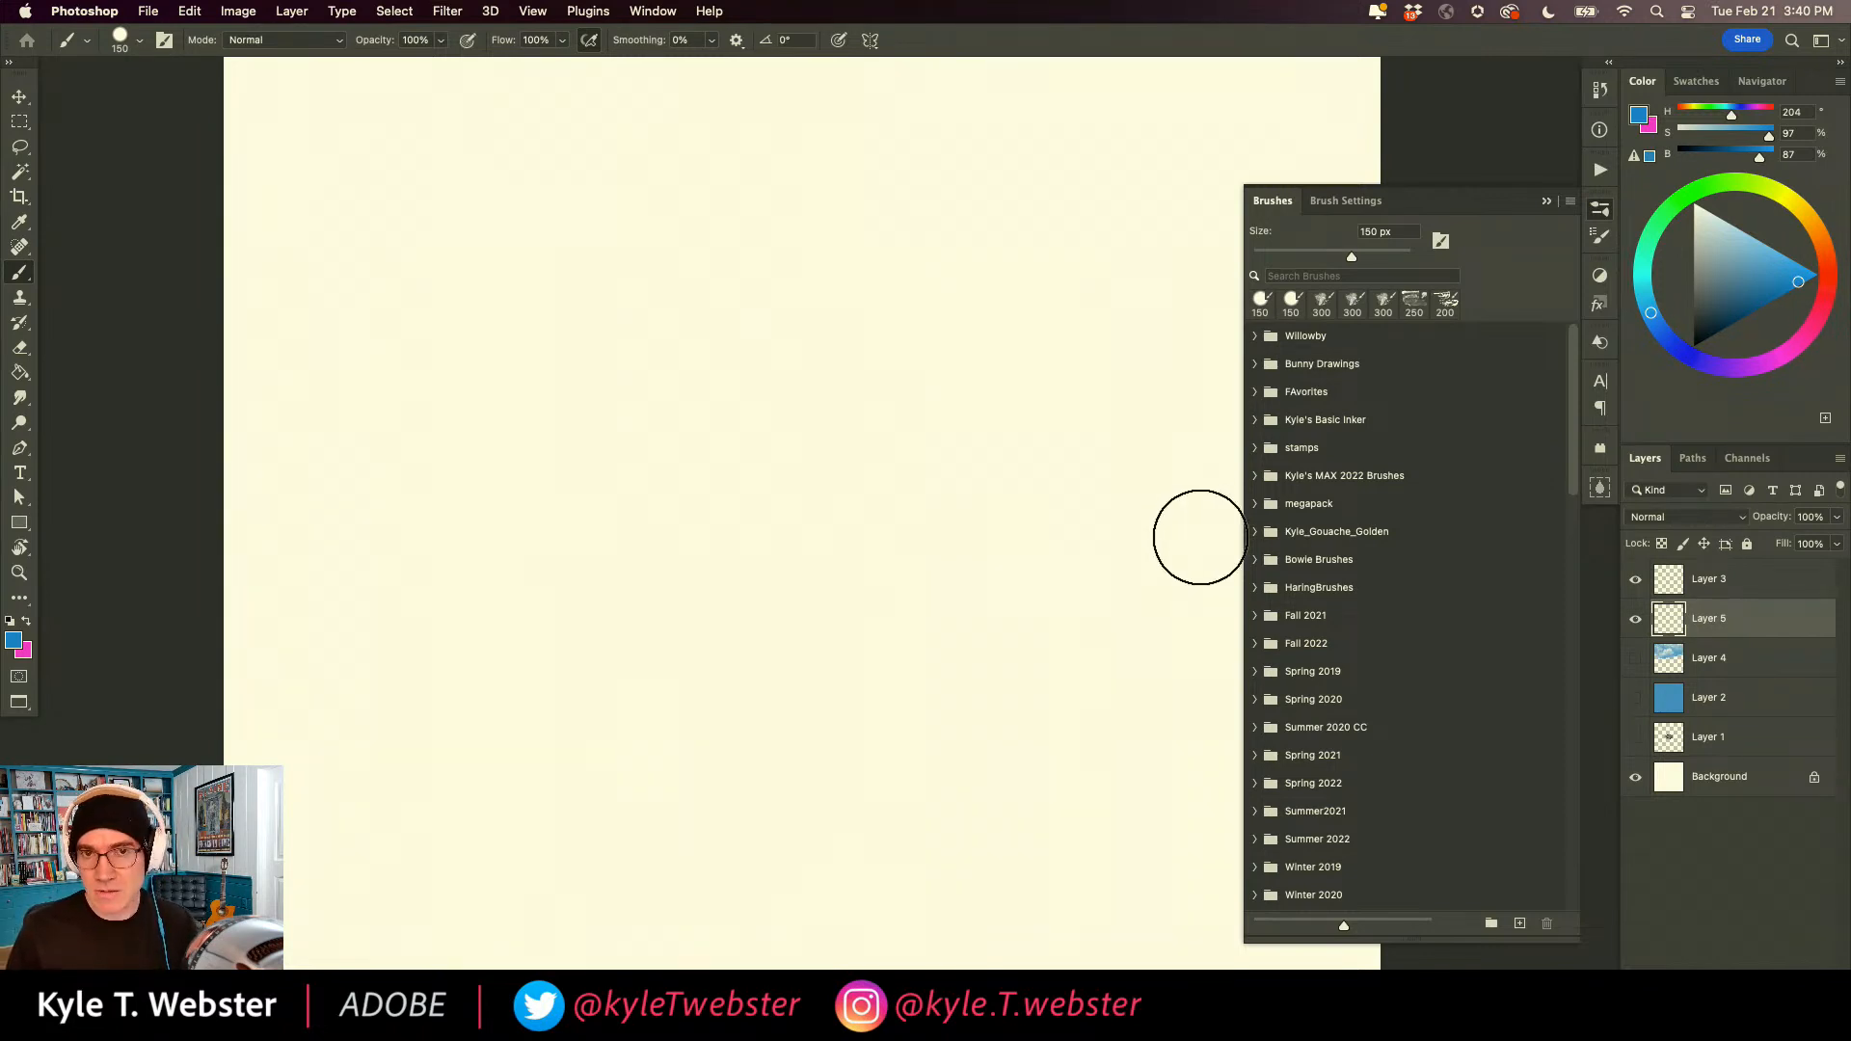
pyautogui.click(1254, 502)
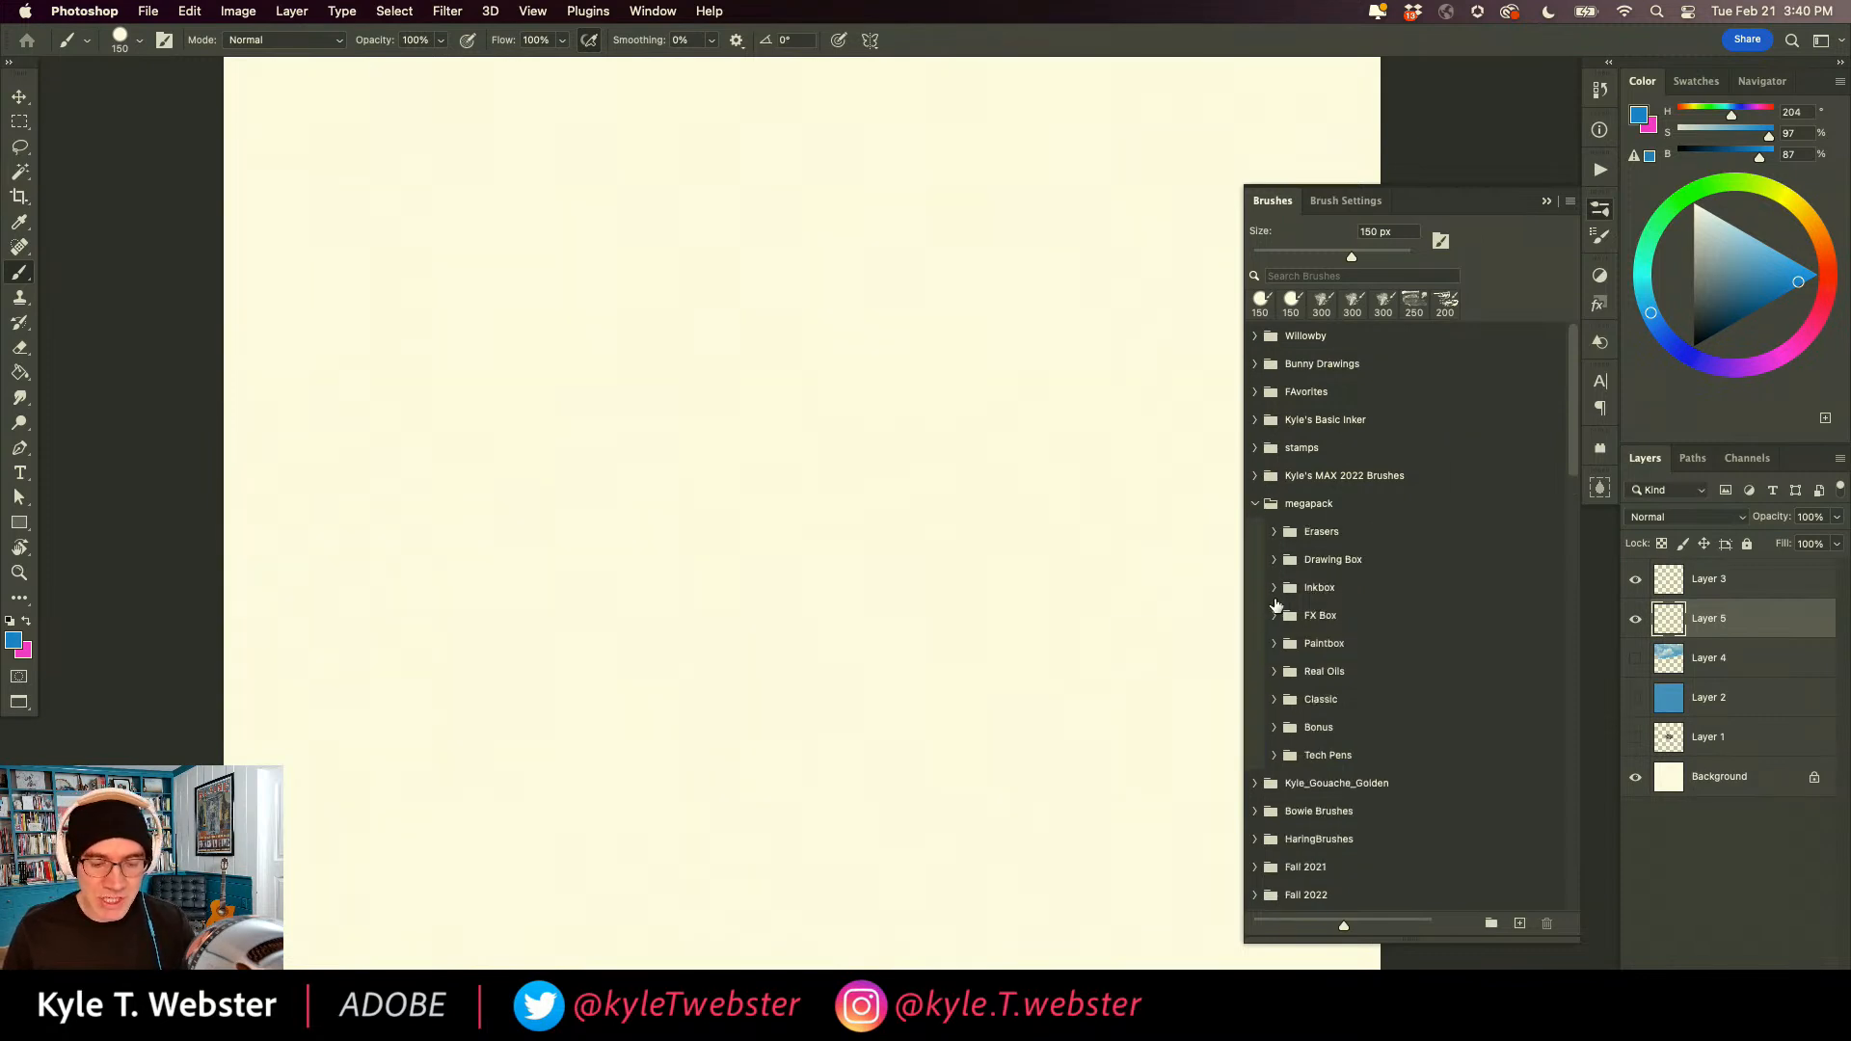
pyautogui.click(1274, 672)
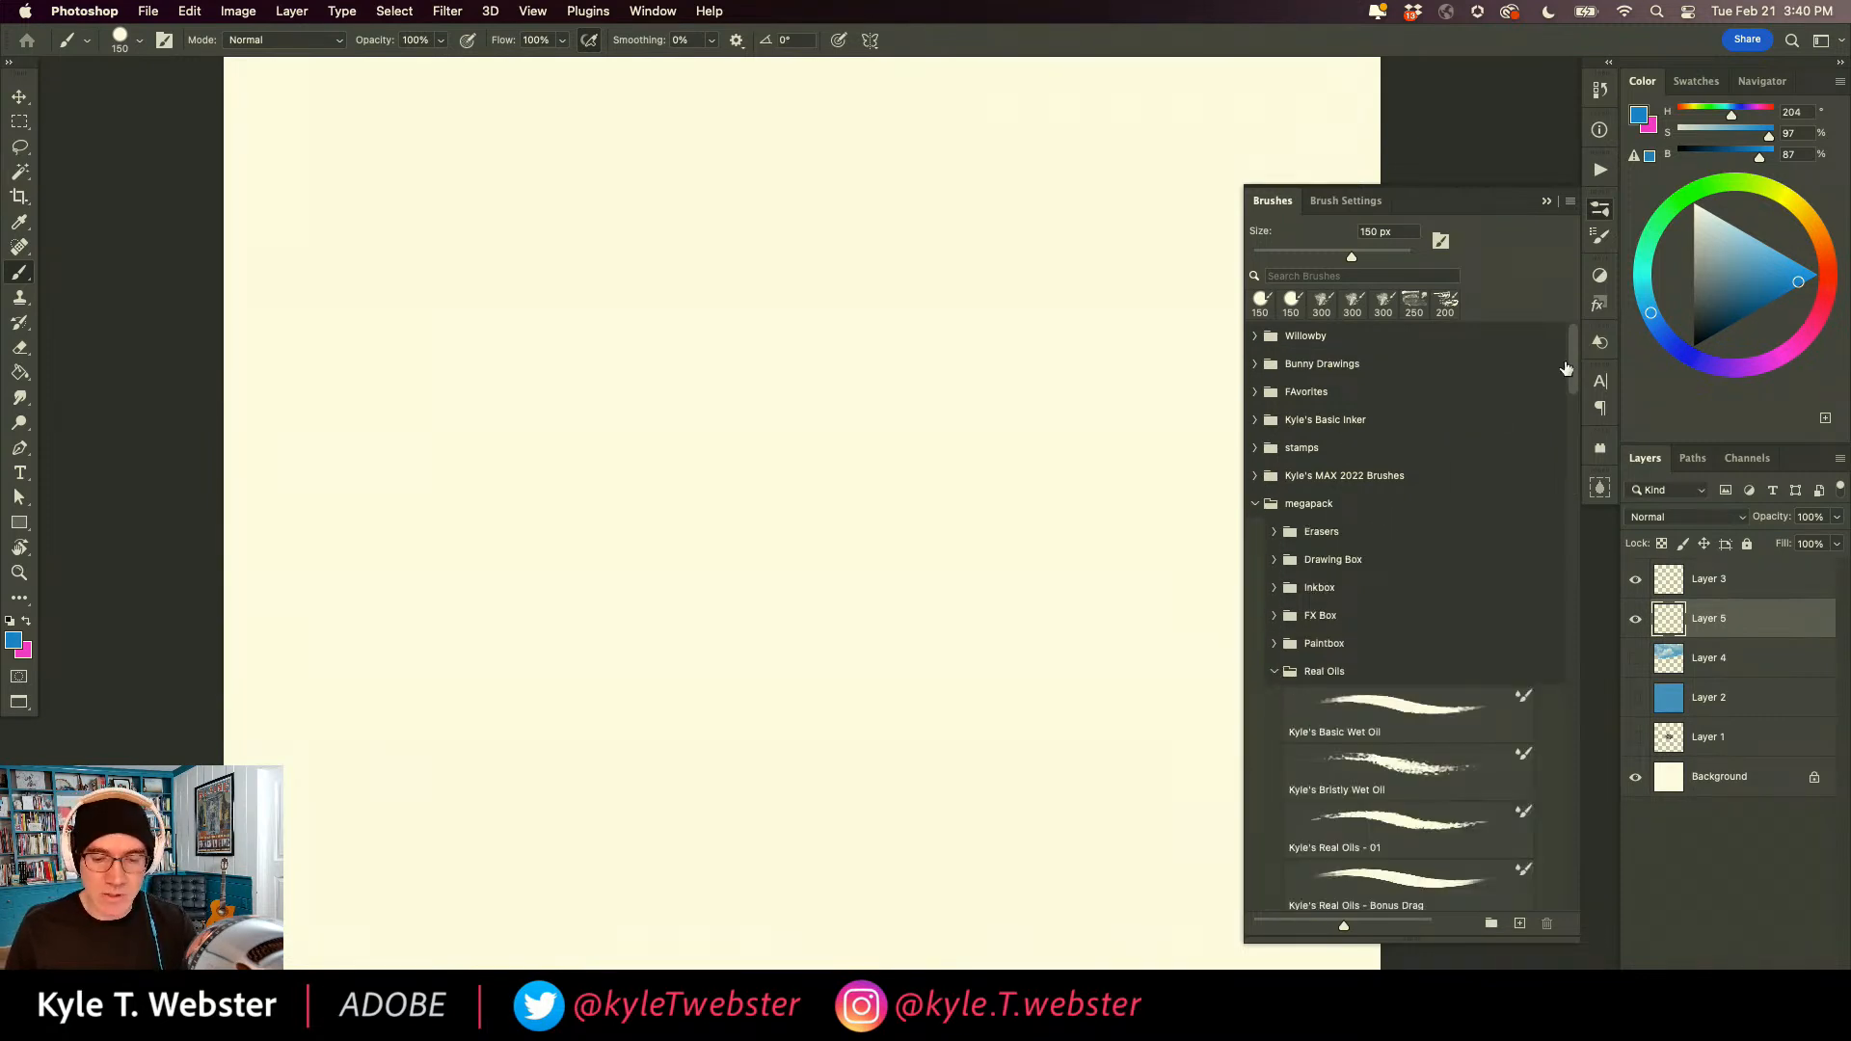
pyautogui.scroll(-5, 1388, 497)
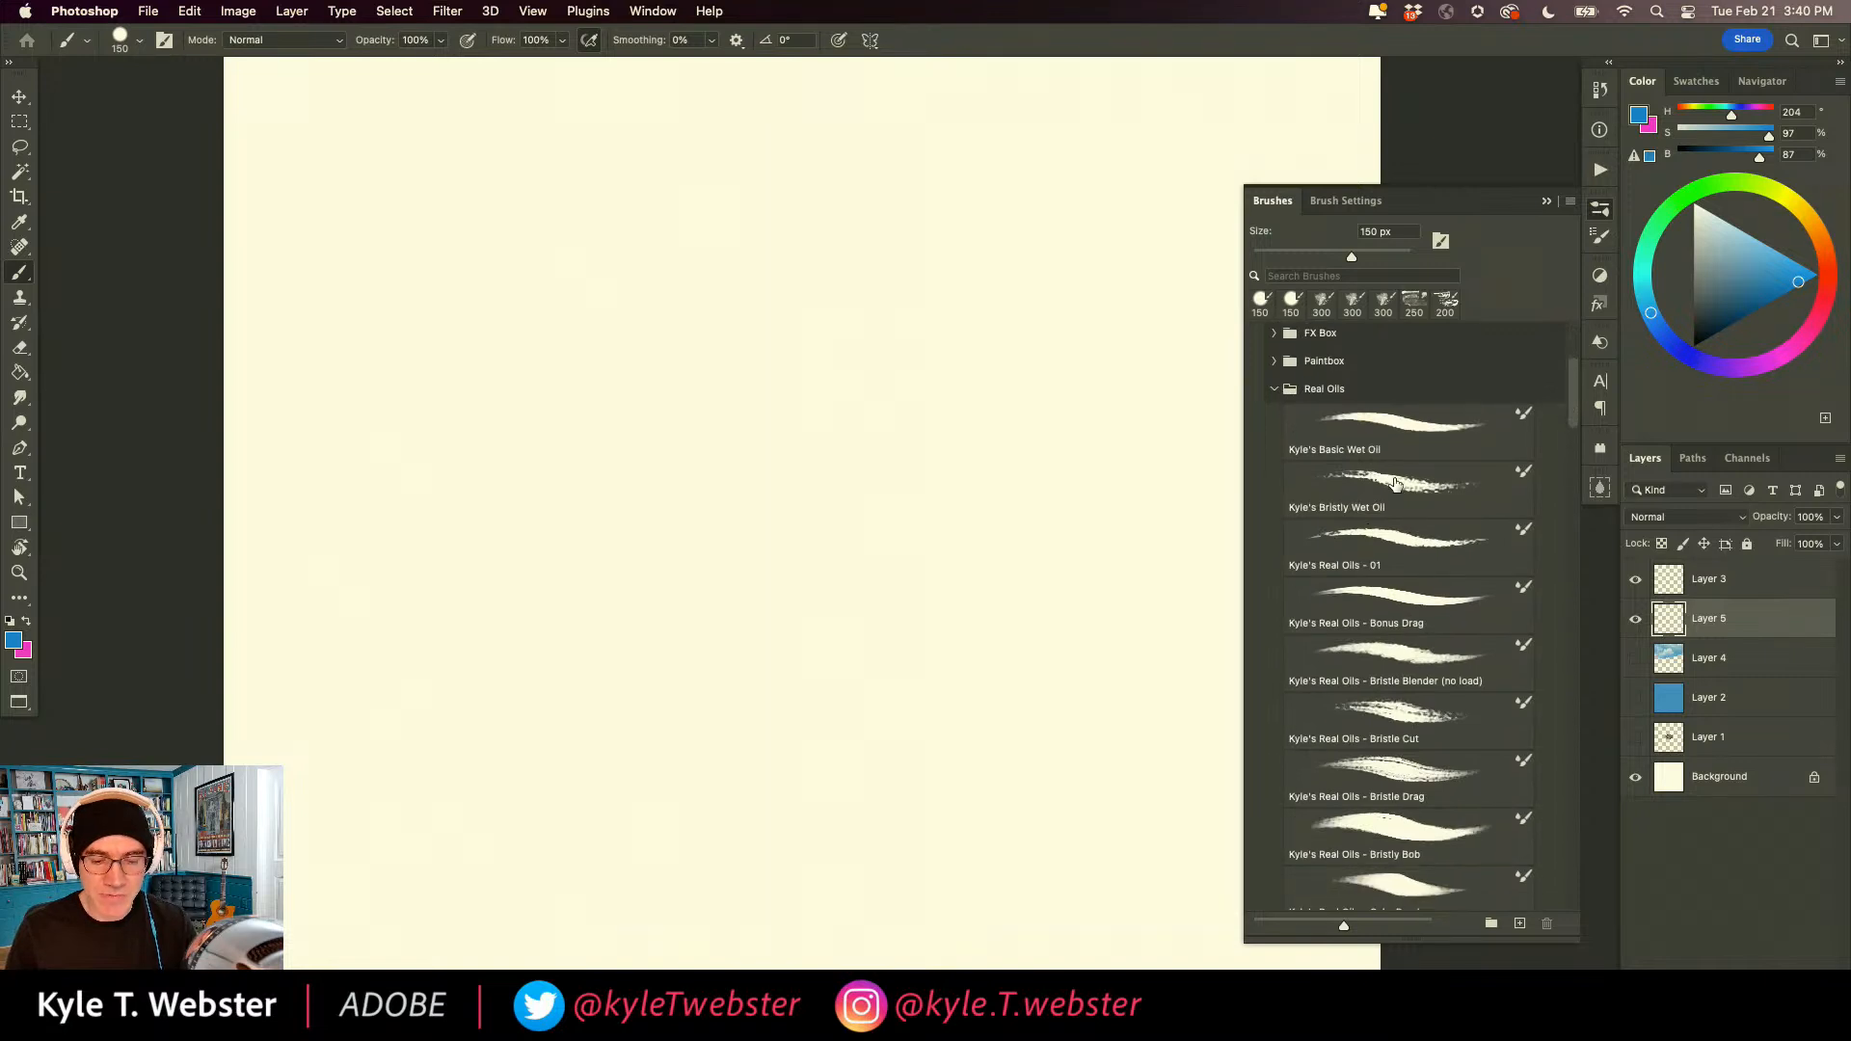
pyautogui.click(1391, 482)
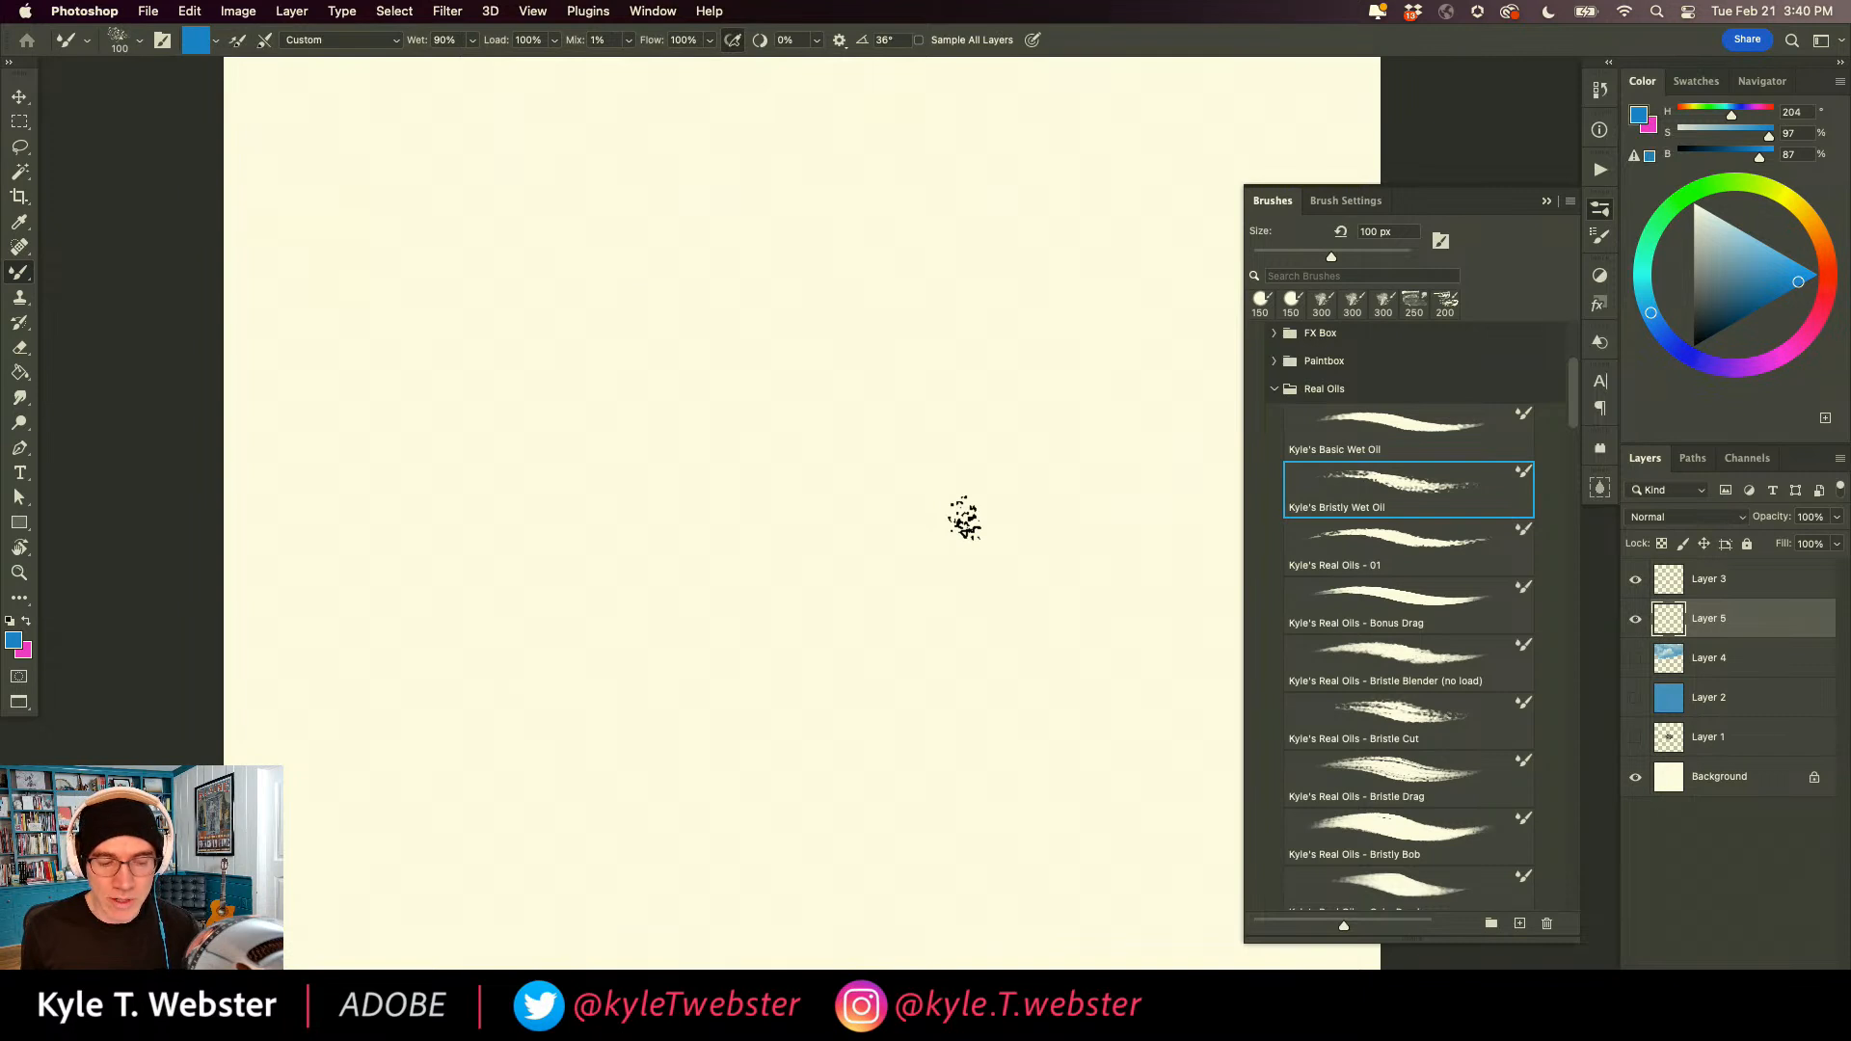
# Paint a bristly blue patch of adjoining diagonal strokes in the middle of the canvas at 100% view.
pyautogui.doubleClick(25, 577)
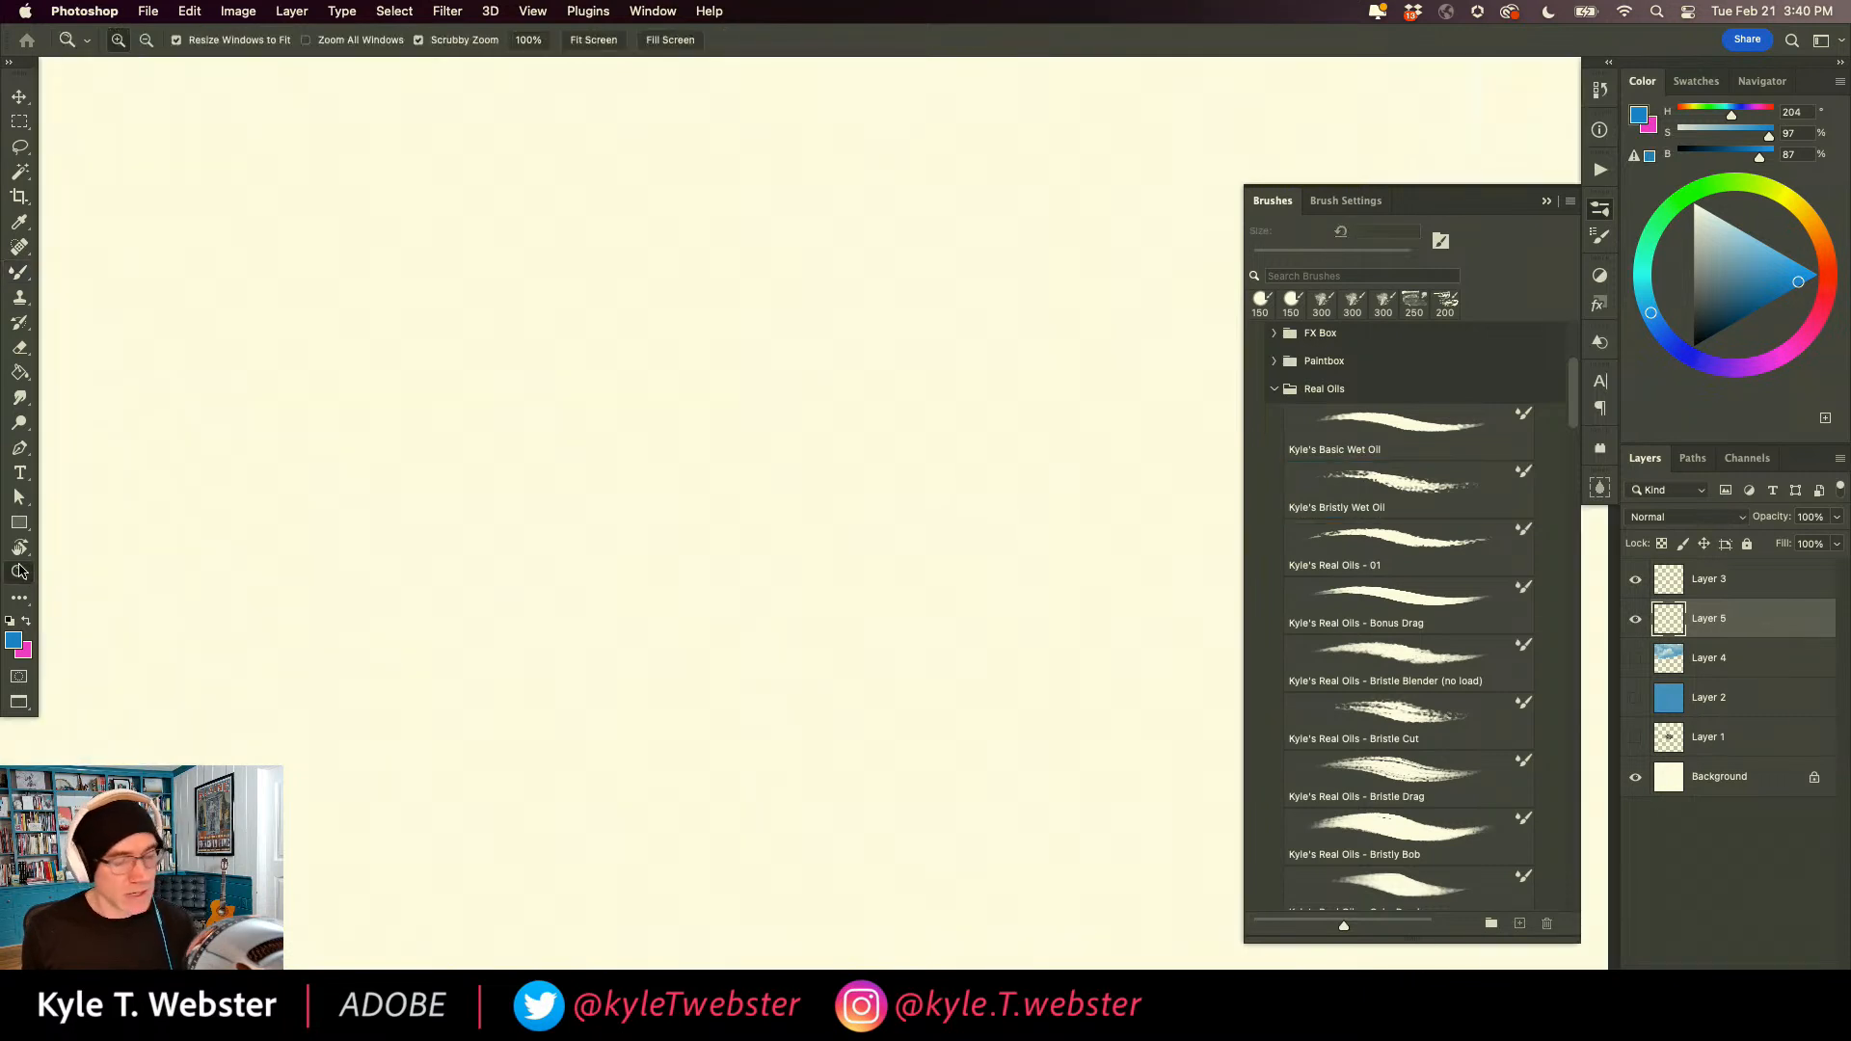
pyautogui.press('b')
pyautogui.moveTo(977, 375)
pyautogui.mouseDown()
pyautogui.moveTo(690, 710)
pyautogui.moveTo(851, 384)
pyautogui.moveTo(714, 535)
pyautogui.moveTo(756, 433)
pyautogui.moveTo(847, 322)
pyautogui.moveTo(756, 331)
pyautogui.moveTo(661, 463)
pyautogui.mouseUp()
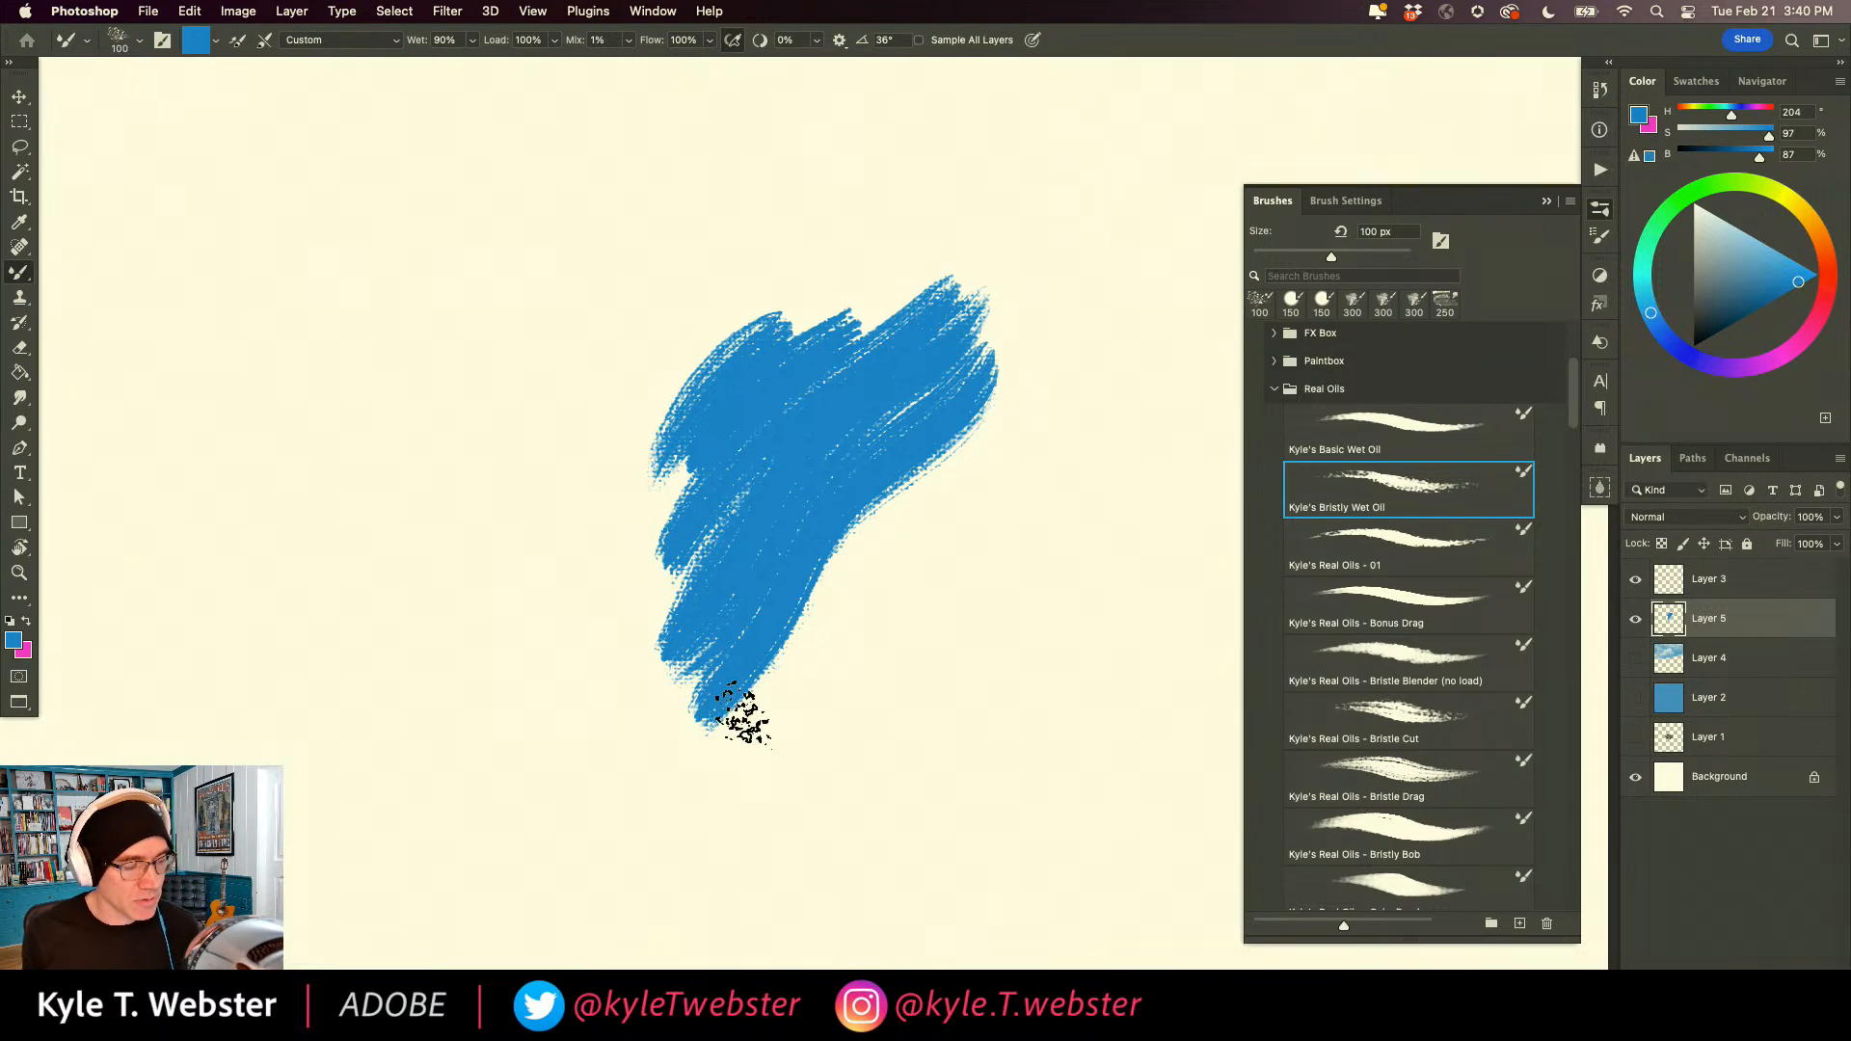
# Set the color to bright yellow (H 61, S 75, B 95) and paint several strokes that blend into the blue patch's edges.
pyautogui.click(1780, 194)
pyautogui.click(1780, 261)
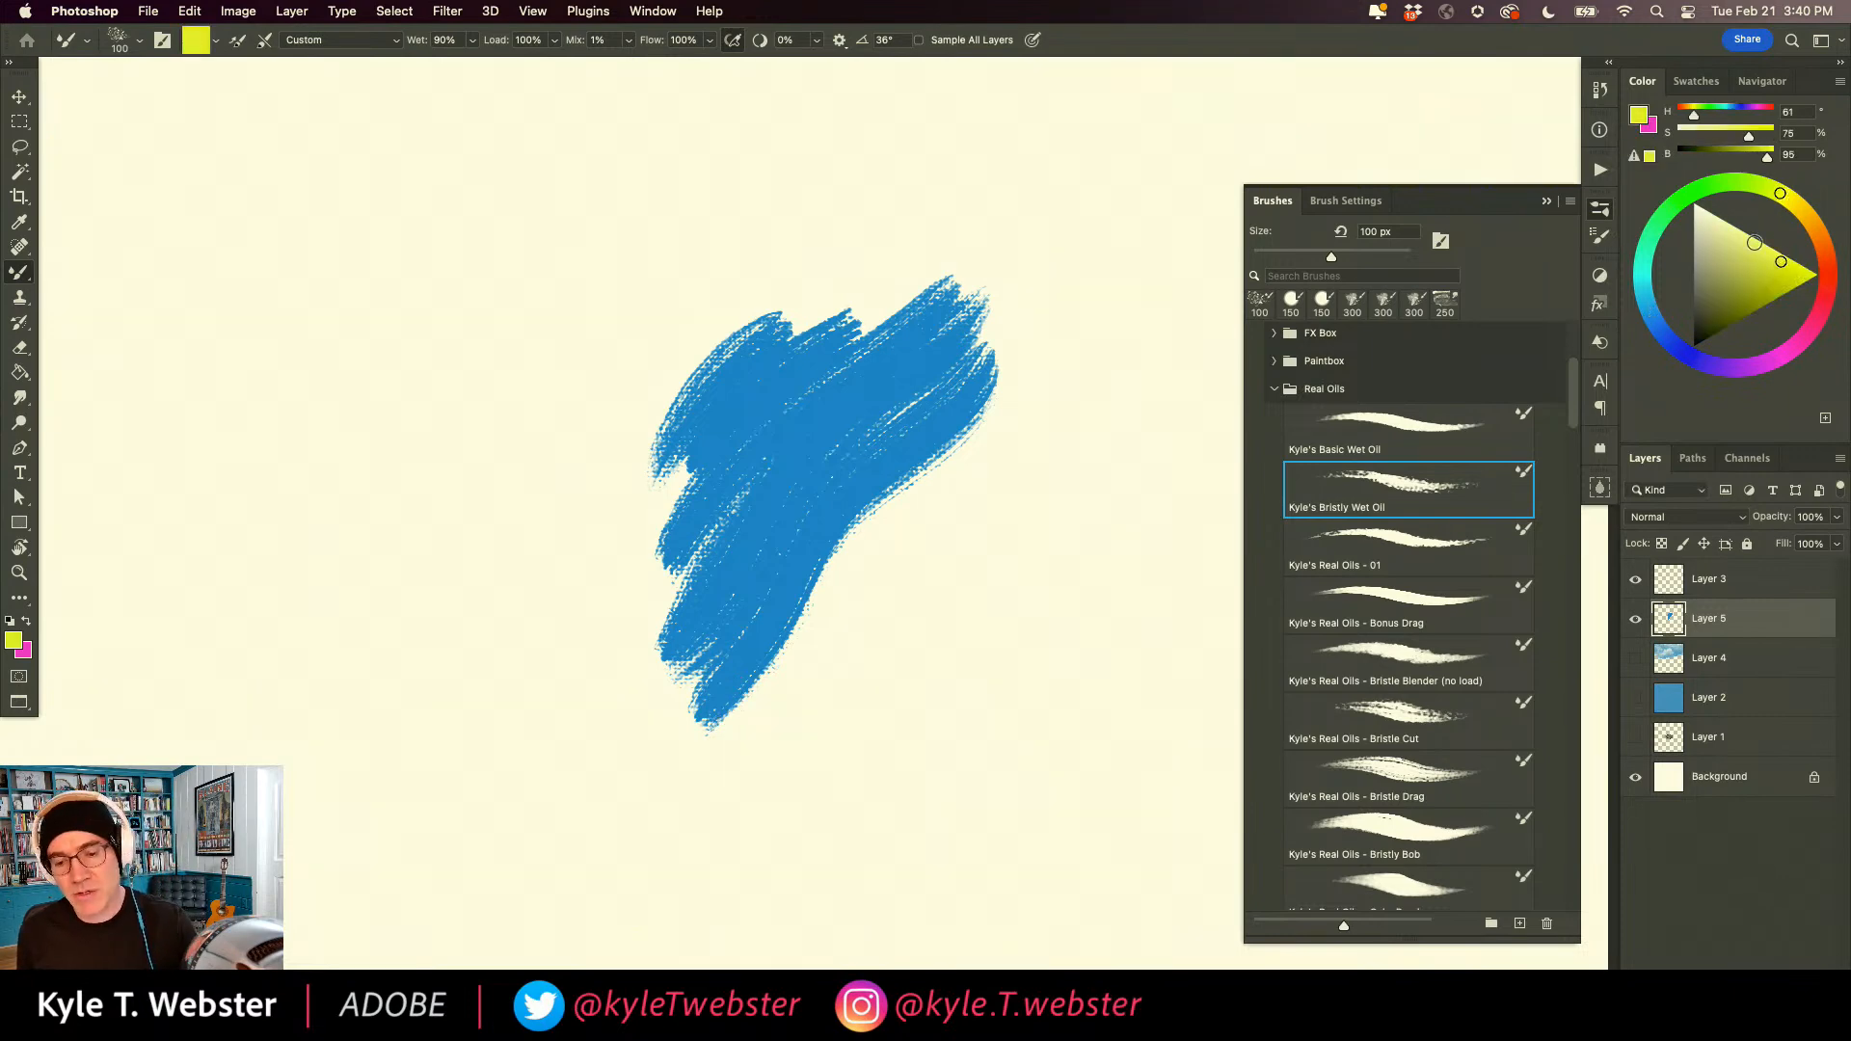
pyautogui.moveTo(847, 164); pyautogui.dragTo(754, 431)
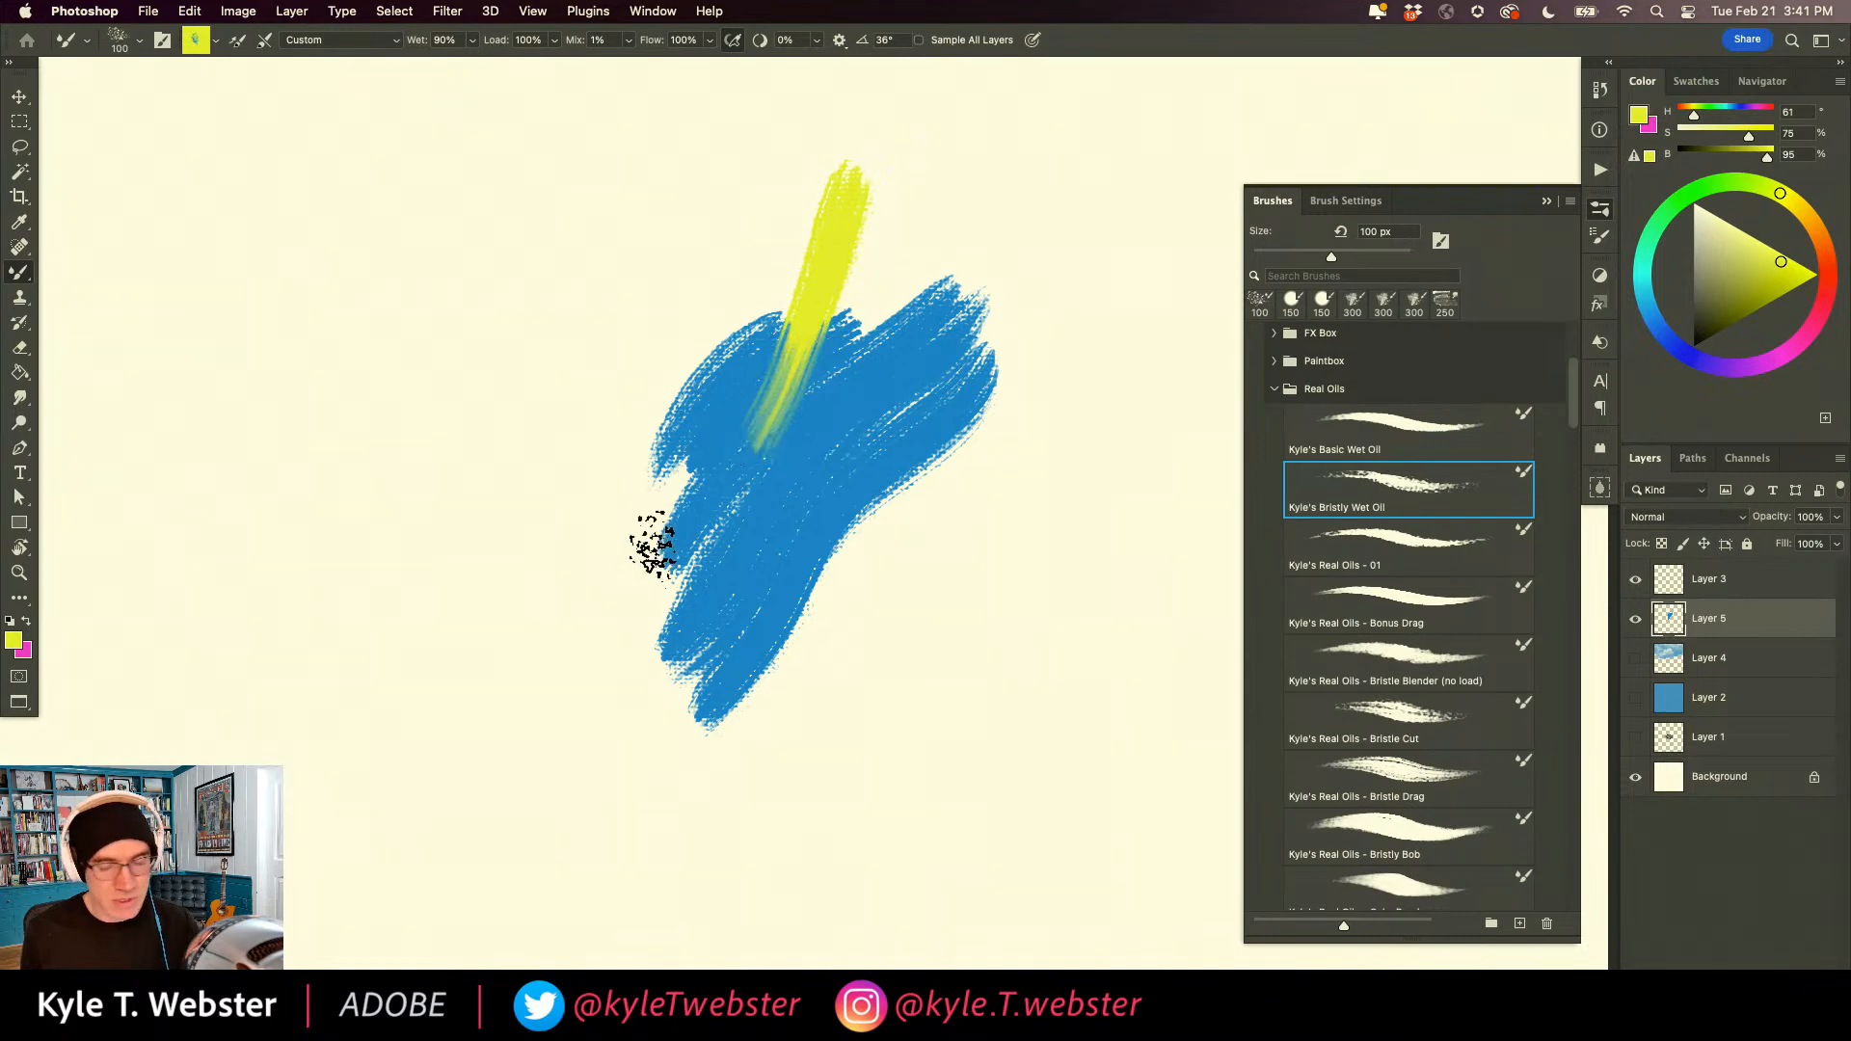
pyautogui.keyDown('super'); pyautogui.click(775, 419); pyautogui.keyUp('super')
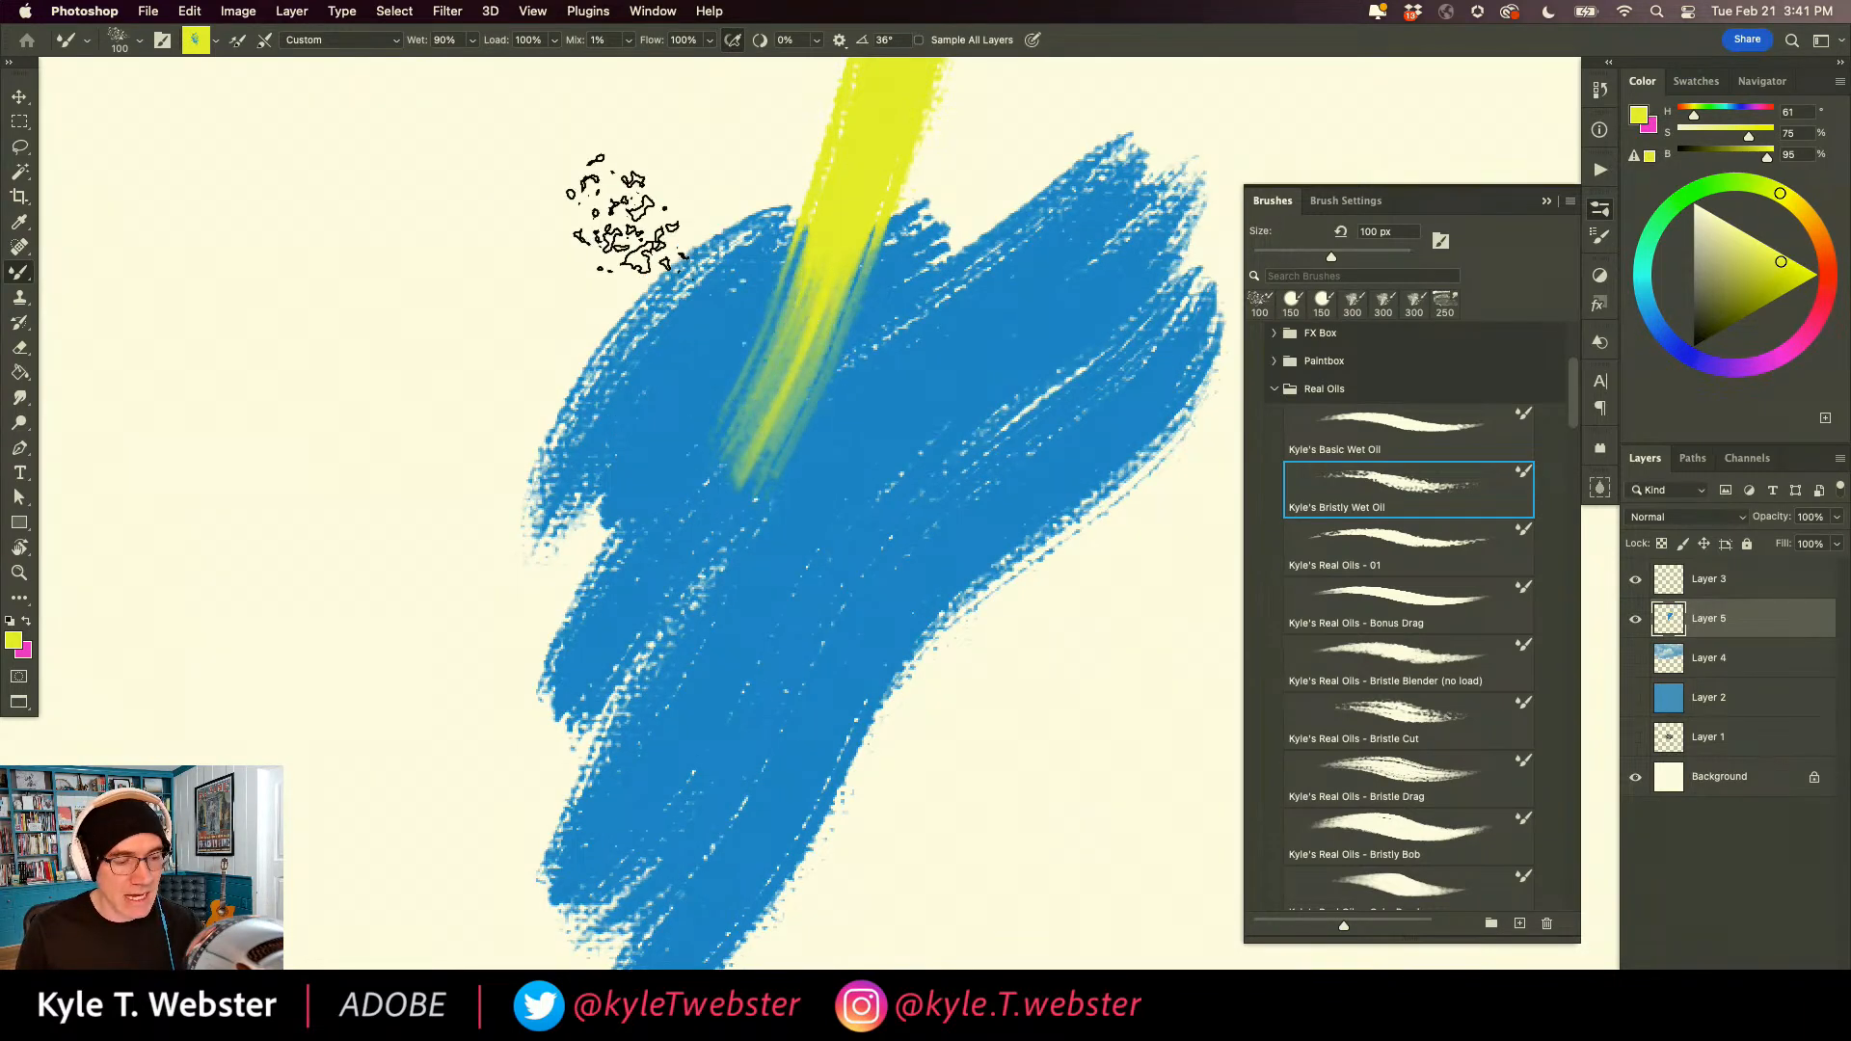
pyautogui.moveTo(687, 410)
pyautogui.mouseDown()
pyautogui.moveTo(725, 326)
pyautogui.moveTo(643, 379)
pyautogui.moveTo(624, 252)
pyautogui.moveTo(469, 206)
pyautogui.mouseUp()
pyautogui.moveTo(495, 393)
pyautogui.mouseDown()
pyautogui.moveTo(610, 469)
pyautogui.moveTo(485, 436)
pyautogui.moveTo(532, 496)
pyautogui.moveTo(528, 532)
pyautogui.moveTo(610, 568)
pyautogui.moveTo(613, 605)
pyautogui.mouseUp()
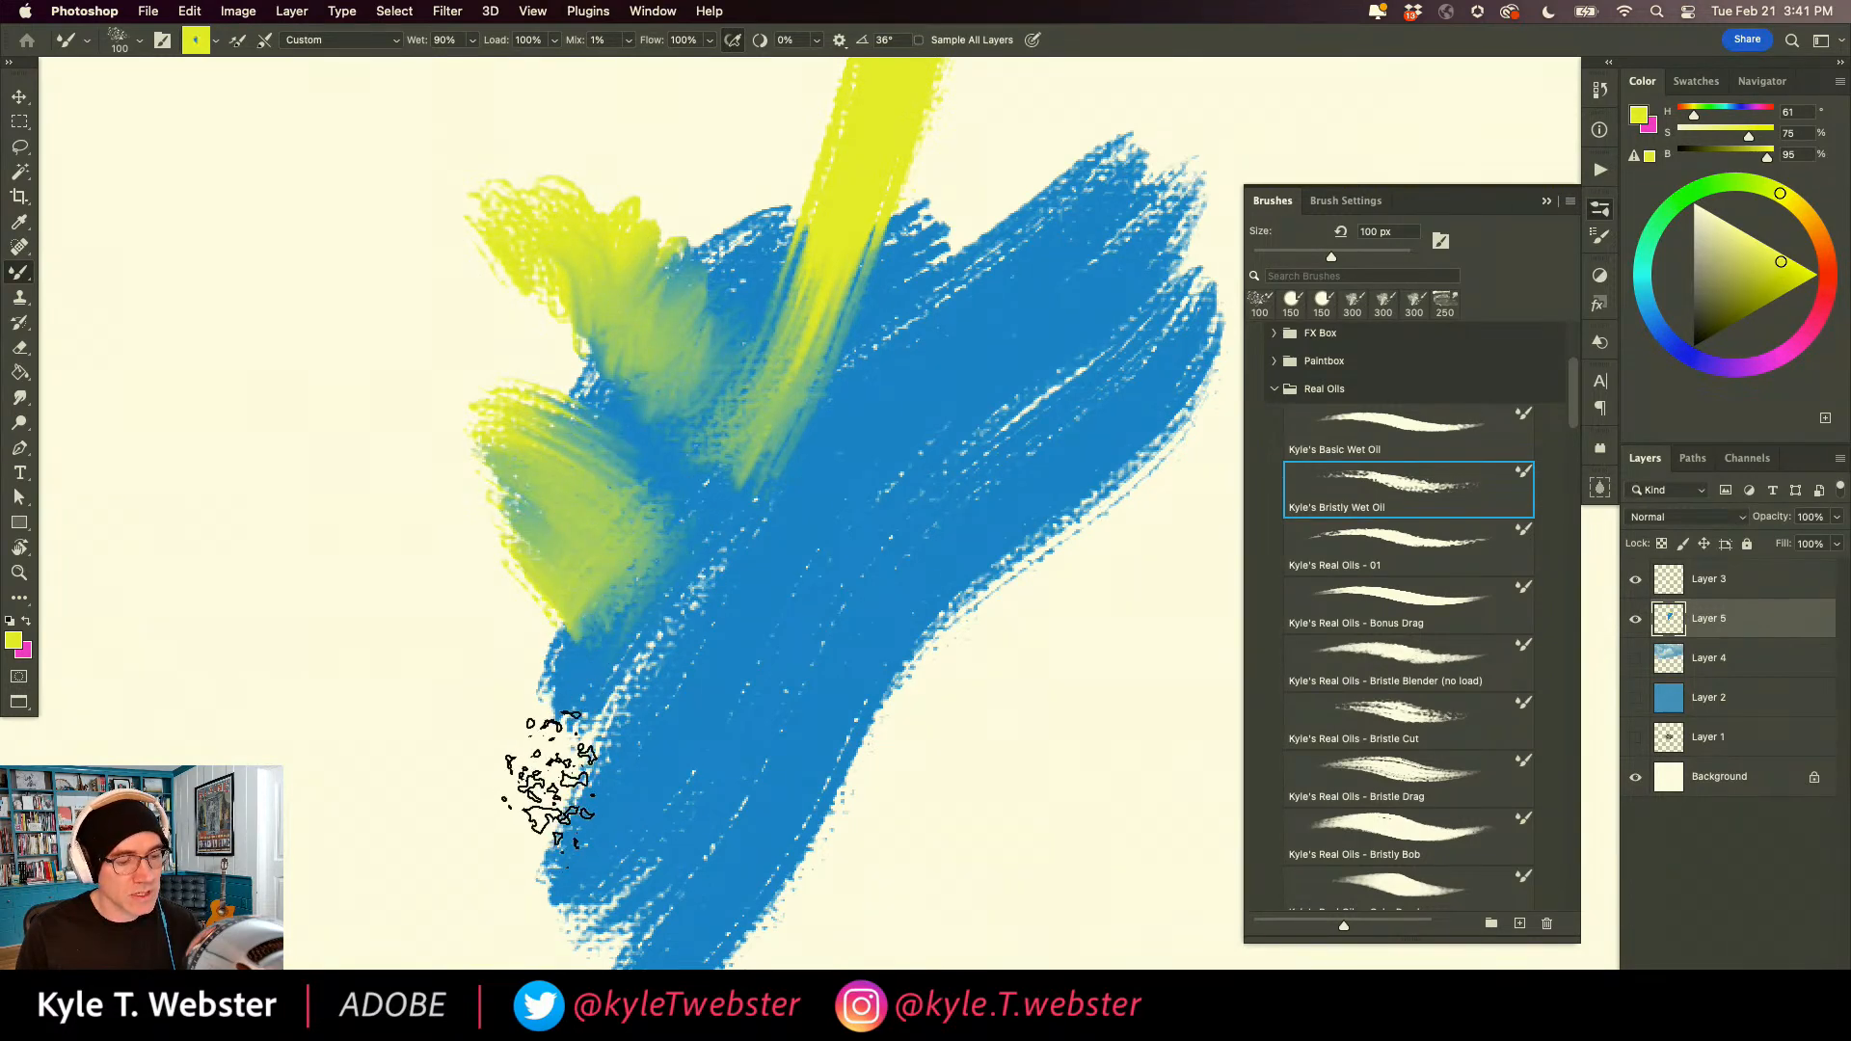
pyautogui.scroll(-5, 556, 665)
pyautogui.moveTo(810, 482)
pyautogui.mouseDown()
pyautogui.moveTo(785, 591)
pyautogui.moveTo(838, 488)
pyautogui.moveTo(864, 517)
pyautogui.moveTo(848, 694)
pyautogui.mouseUp()
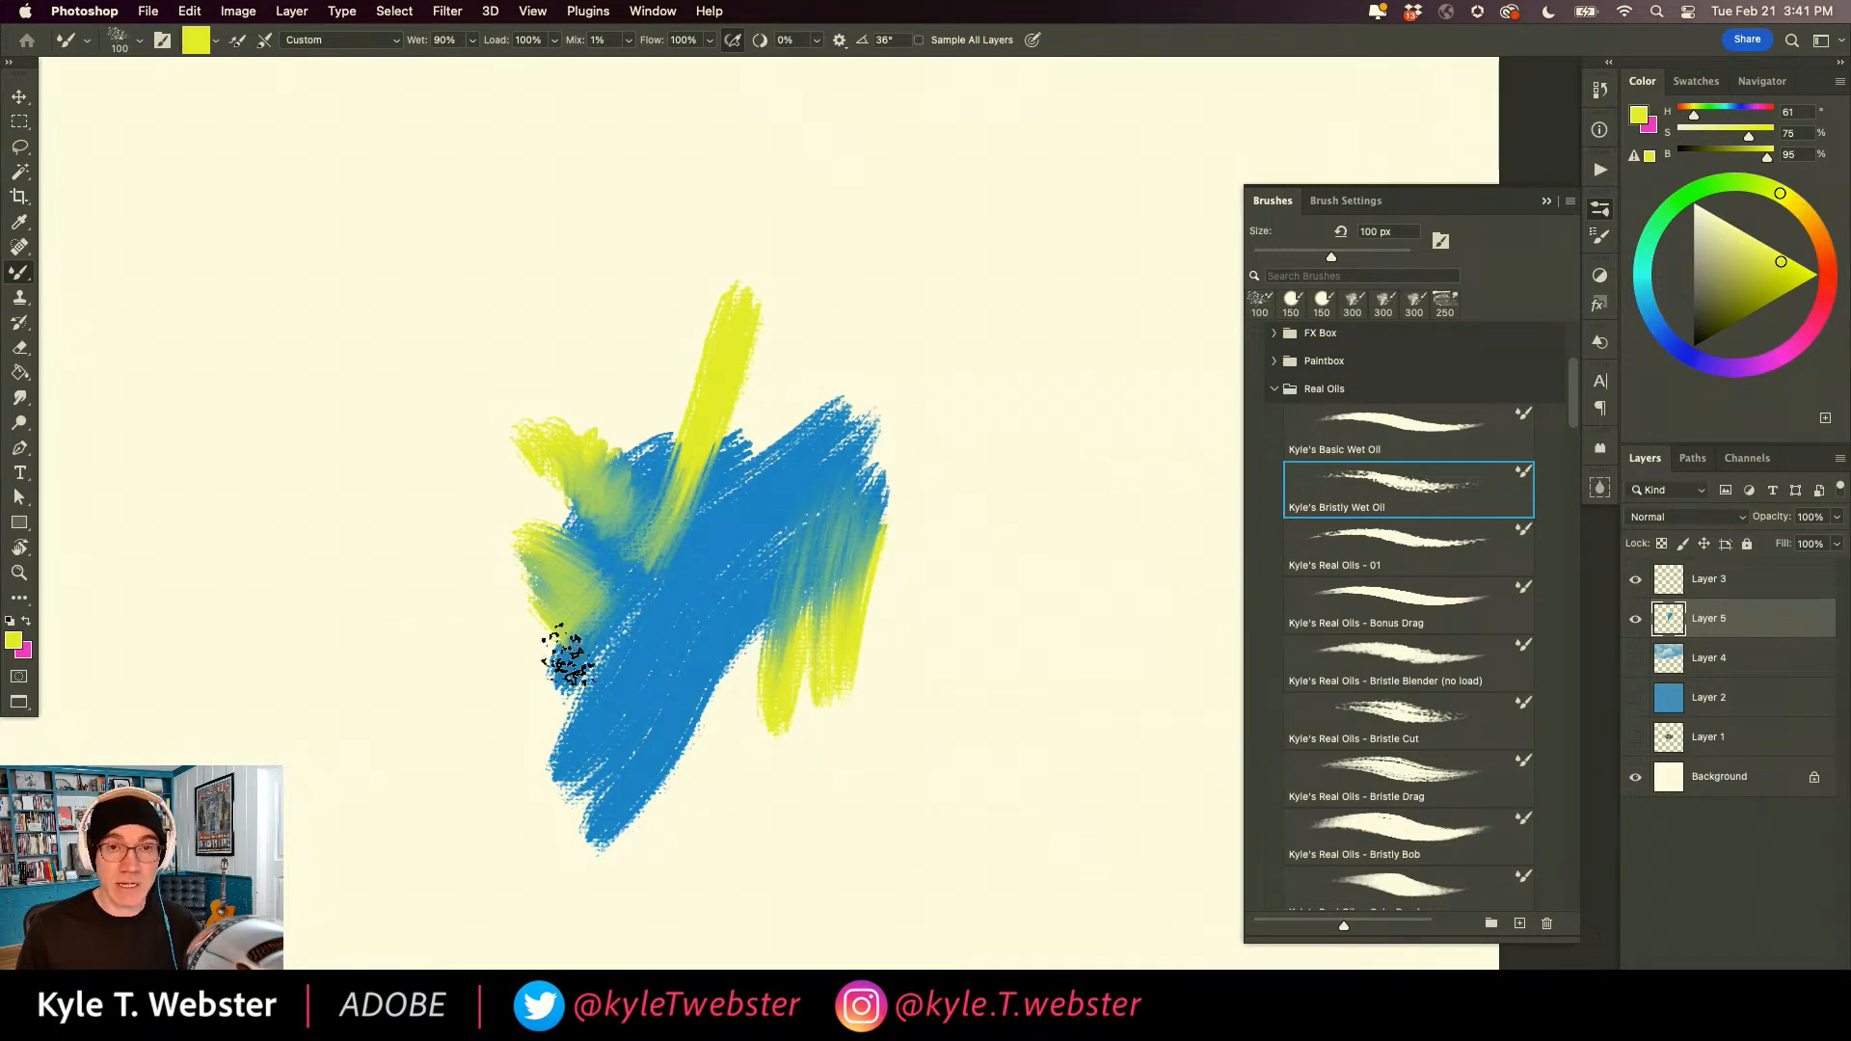
pyautogui.hscroll(-3, 675, 665)
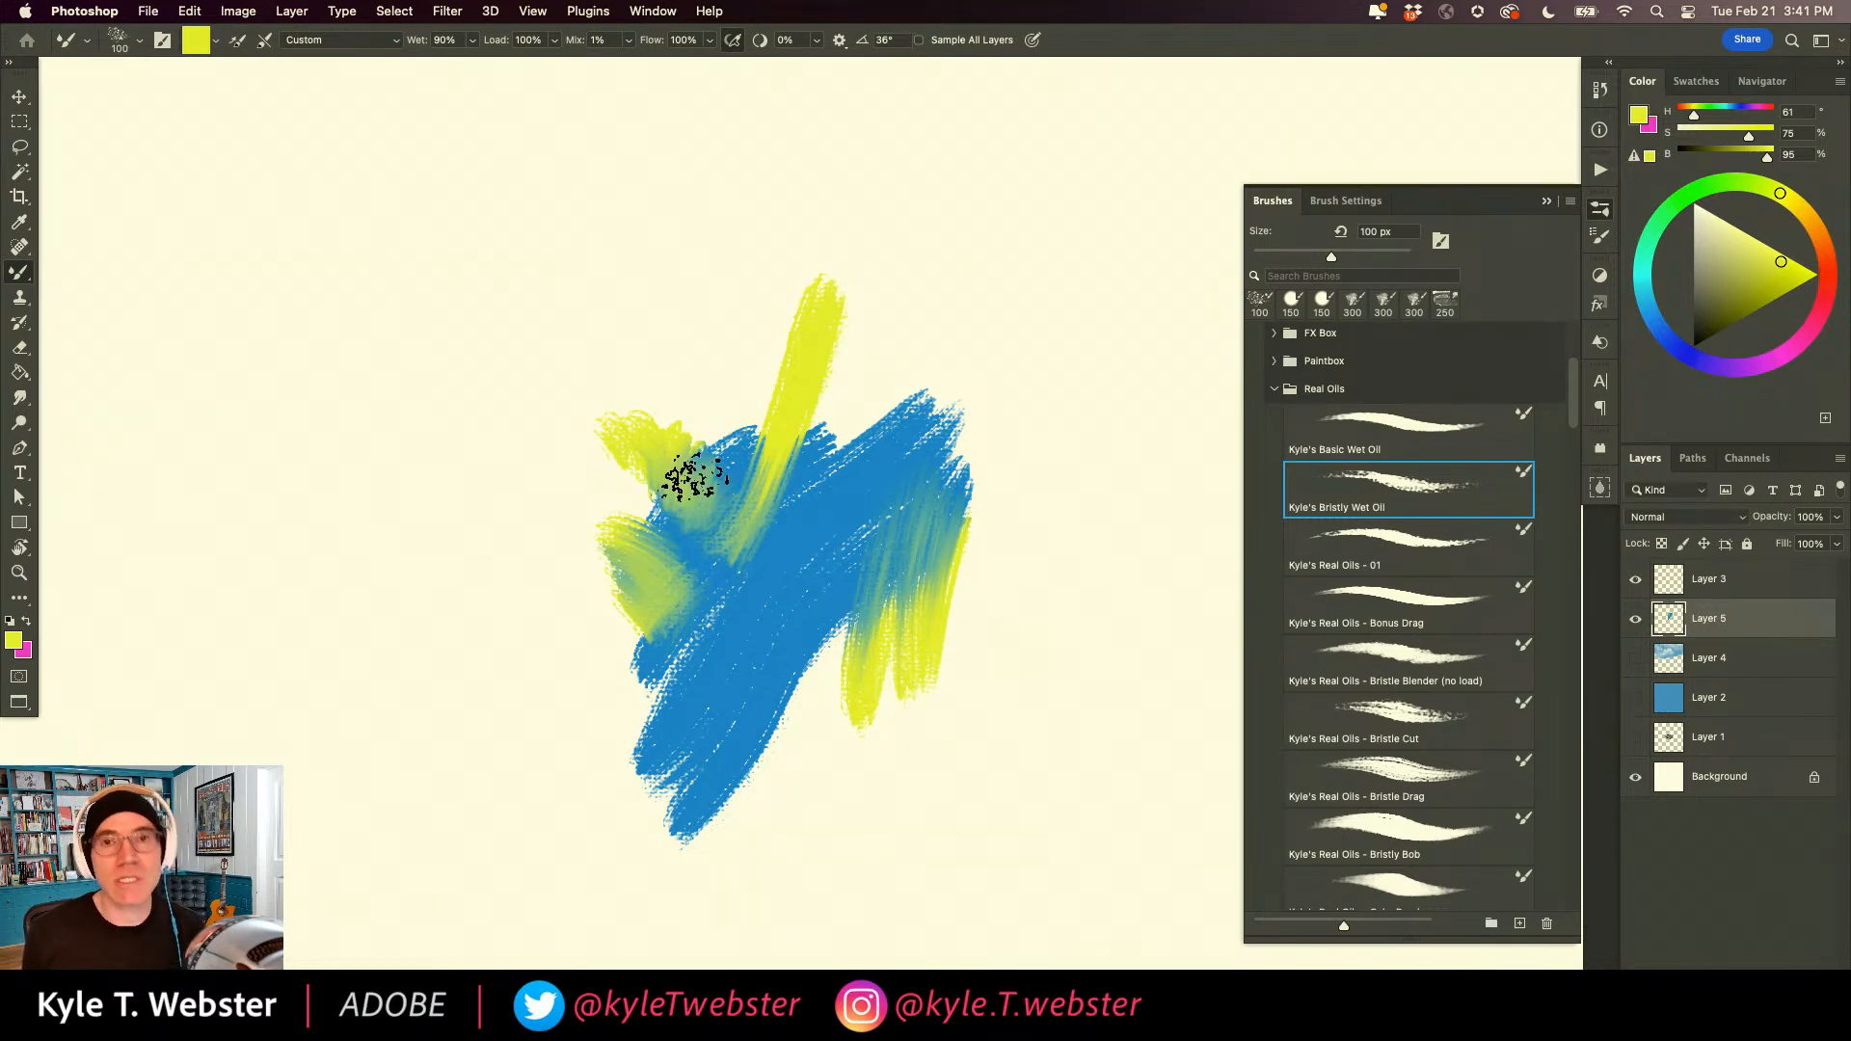
# Raise the brush's Mix to 100% and paint three yellow strokes into, out of and straight across the blue patch.
pyautogui.click(630, 41)
pyautogui.moveTo(627, 64); pyautogui.dragTo(718, 65)
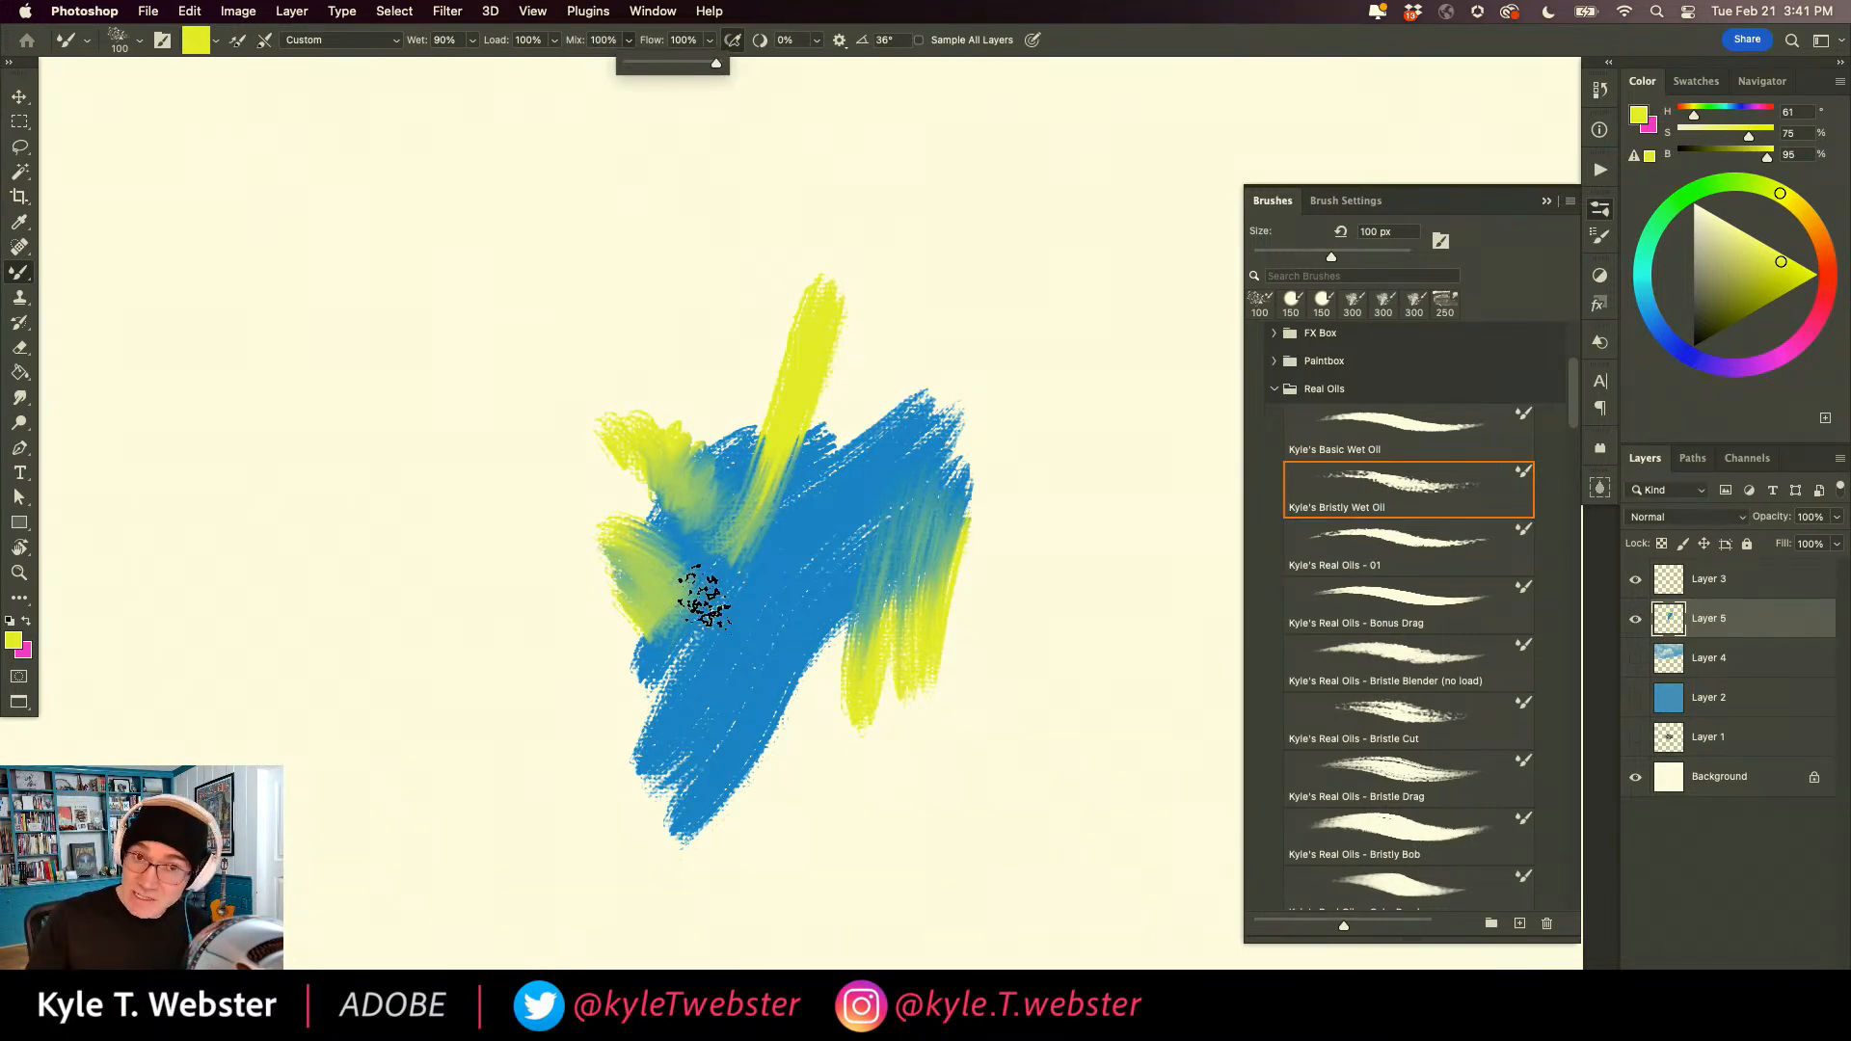
pyautogui.moveTo(973, 272)
pyautogui.mouseDown()
pyautogui.moveTo(893, 289)
pyautogui.moveTo(954, 301)
pyautogui.moveTo(828, 528)
pyautogui.mouseUp()
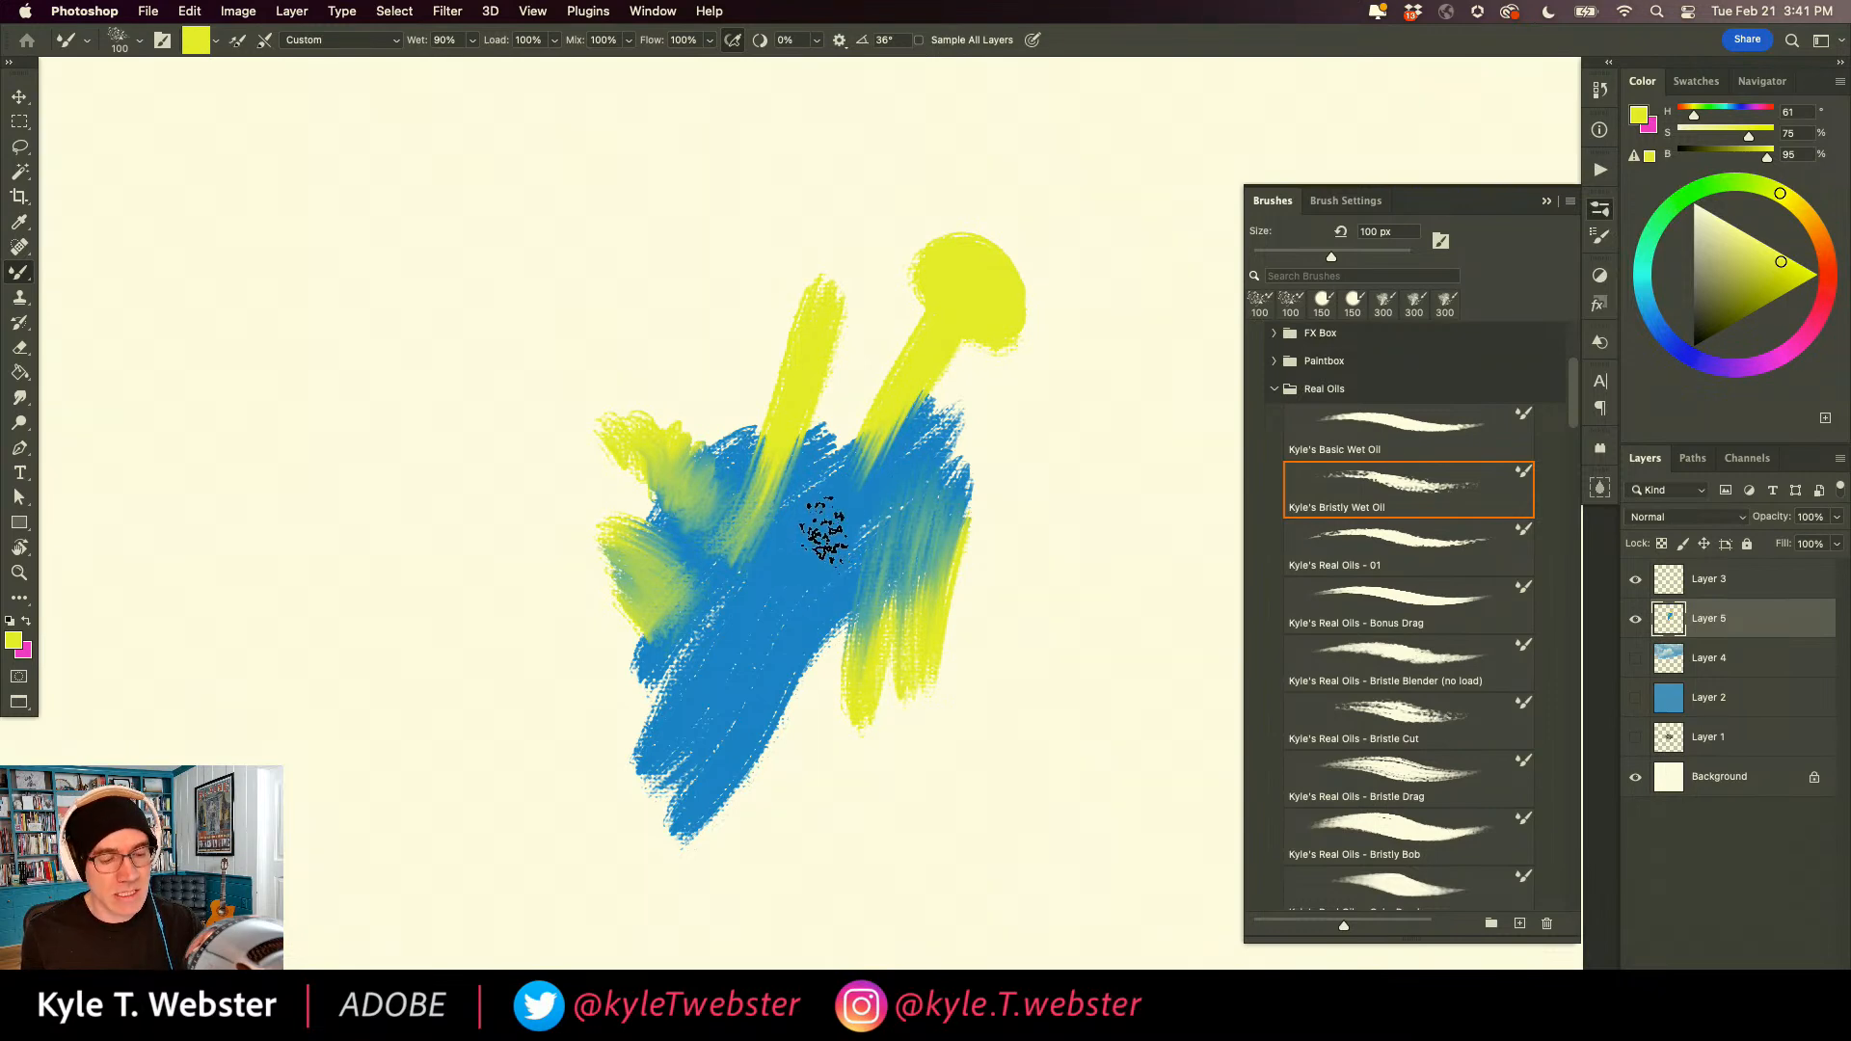
pyautogui.moveTo(781, 714)
pyautogui.mouseDown()
pyautogui.moveTo(819, 829)
pyautogui.moveTo(959, 839)
pyautogui.mouseUp()
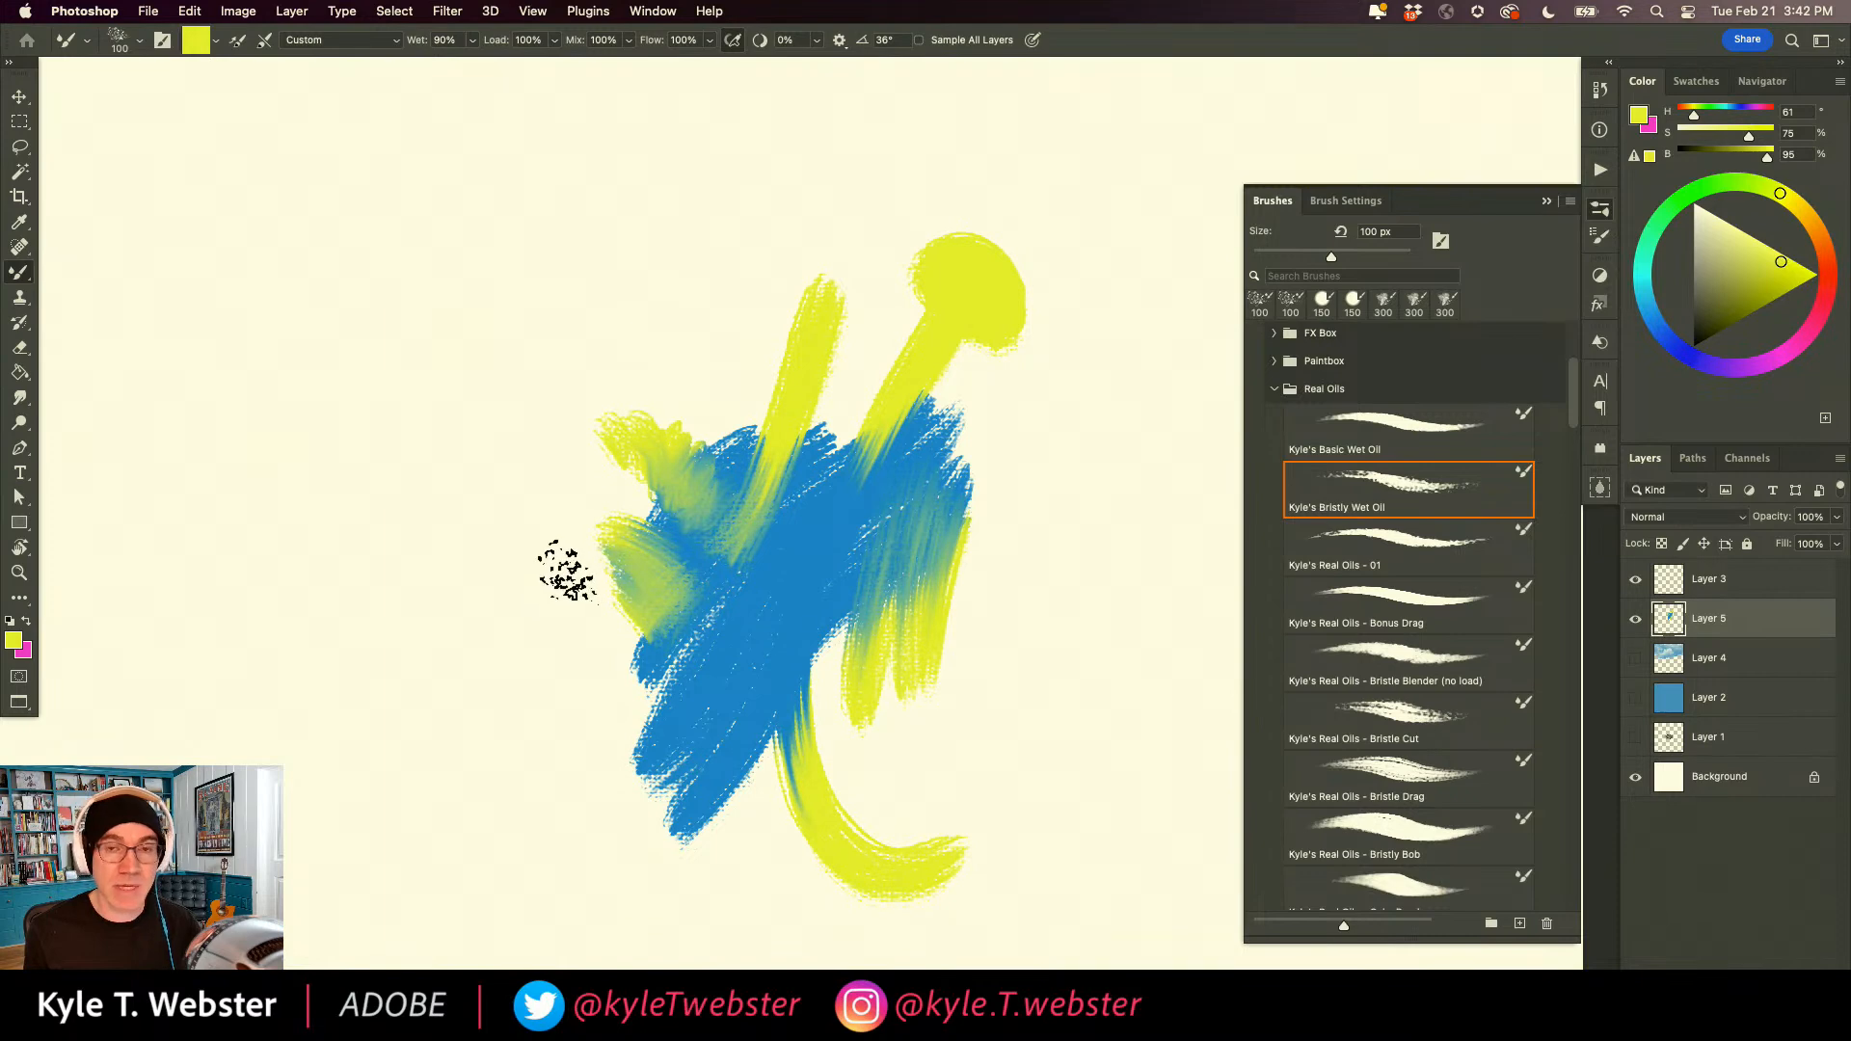
pyautogui.moveTo(1102, 518)
pyautogui.mouseDown()
pyautogui.moveTo(646, 556)
pyautogui.moveTo(421, 610)
pyautogui.mouseUp()
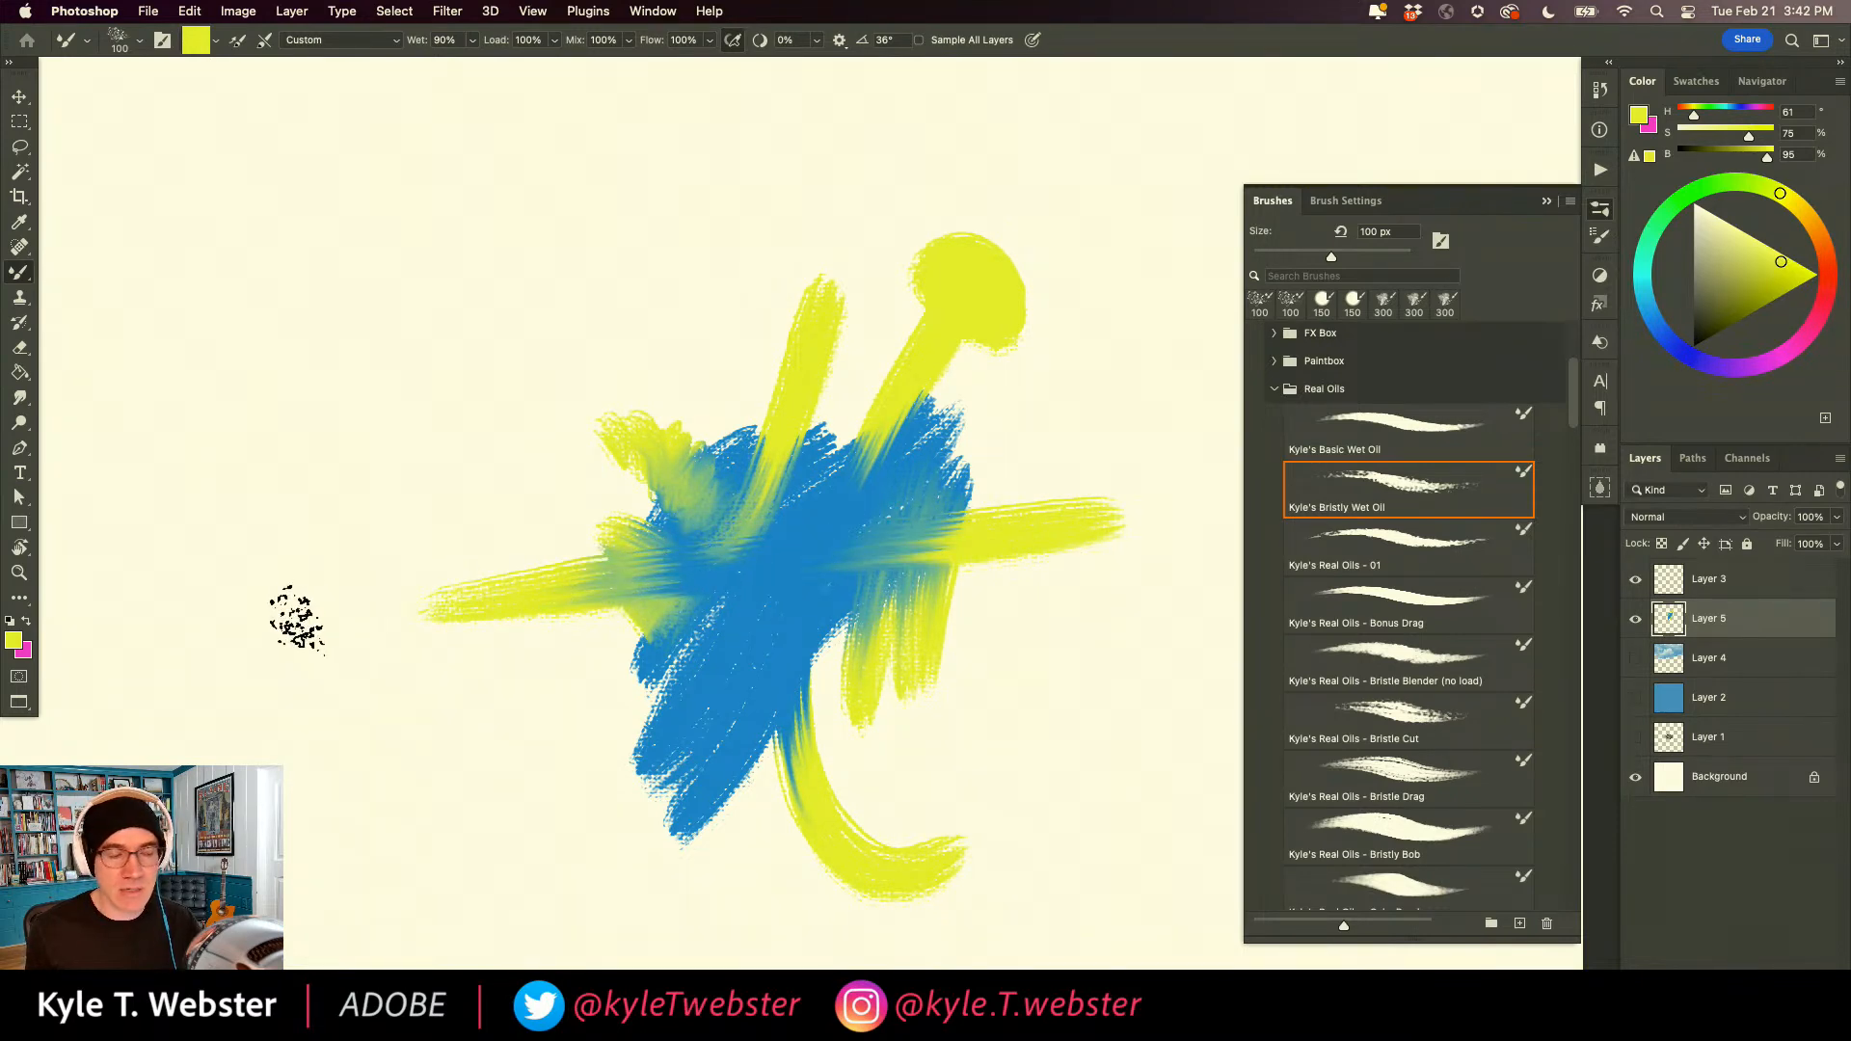
# Lower the brush's Mix to 8% and paint a long curved yellow stroke down through the blue patch.
pyautogui.click(628, 39)
pyautogui.moveTo(577, 68); pyautogui.dragTo(542, 66)
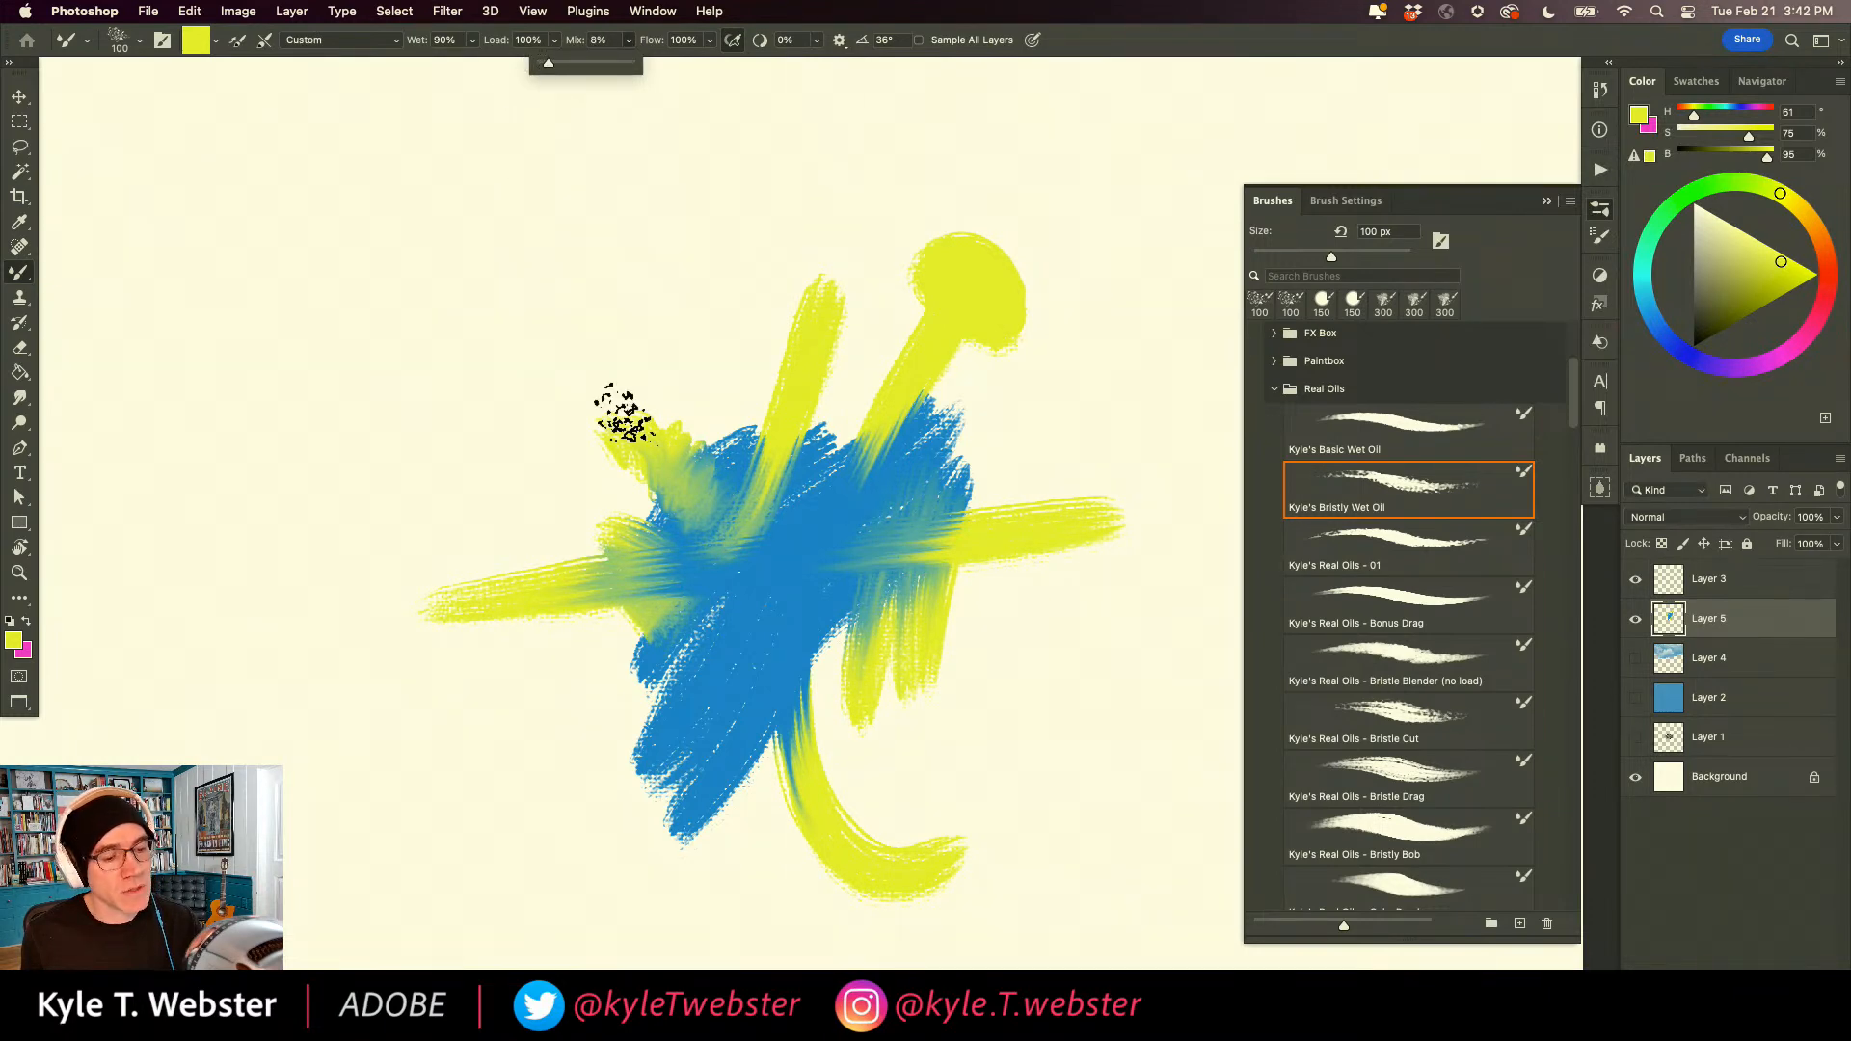
pyautogui.moveTo(667, 189)
pyautogui.mouseDown()
pyautogui.moveTo(769, 543)
pyautogui.moveTo(839, 674)
pyautogui.moveTo(1081, 725)
pyautogui.mouseUp()
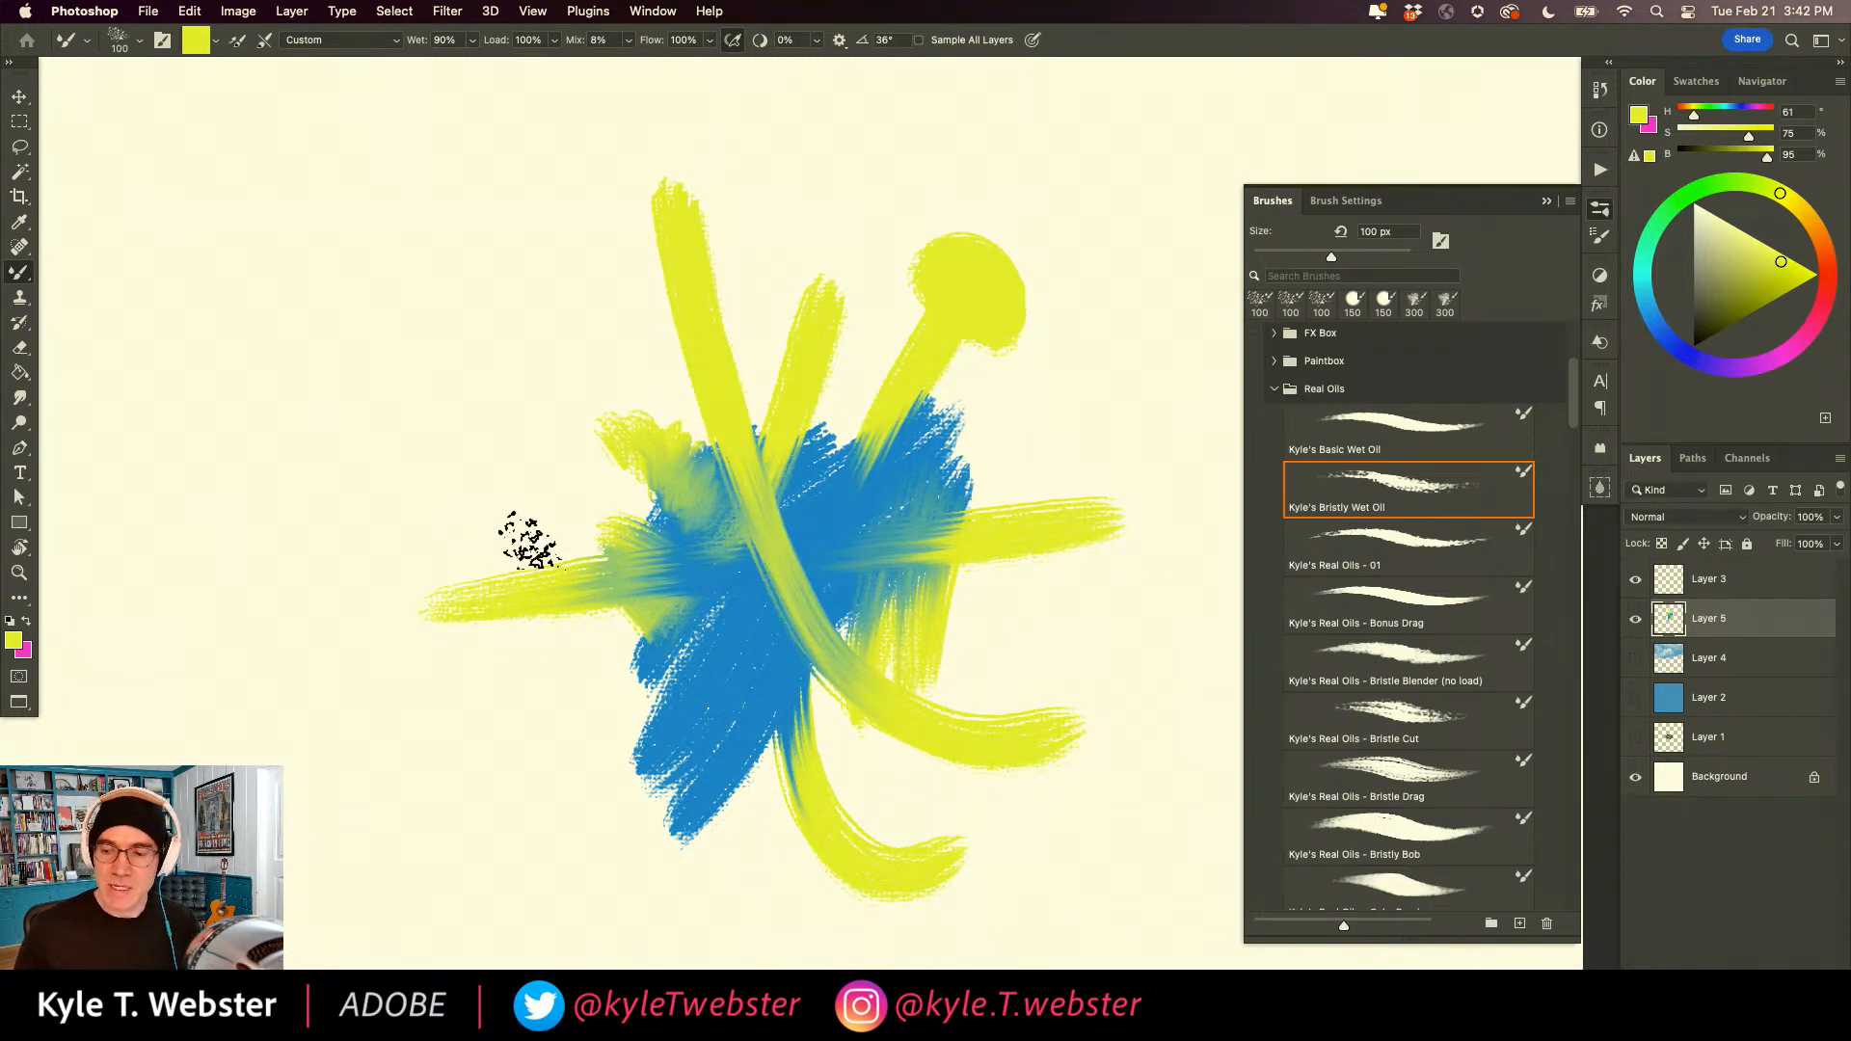
# Clear the layer's paint and look over the Mixer Brush's Flow setting and its preset wetness combinations.
pyautogui.press('BackSpace')
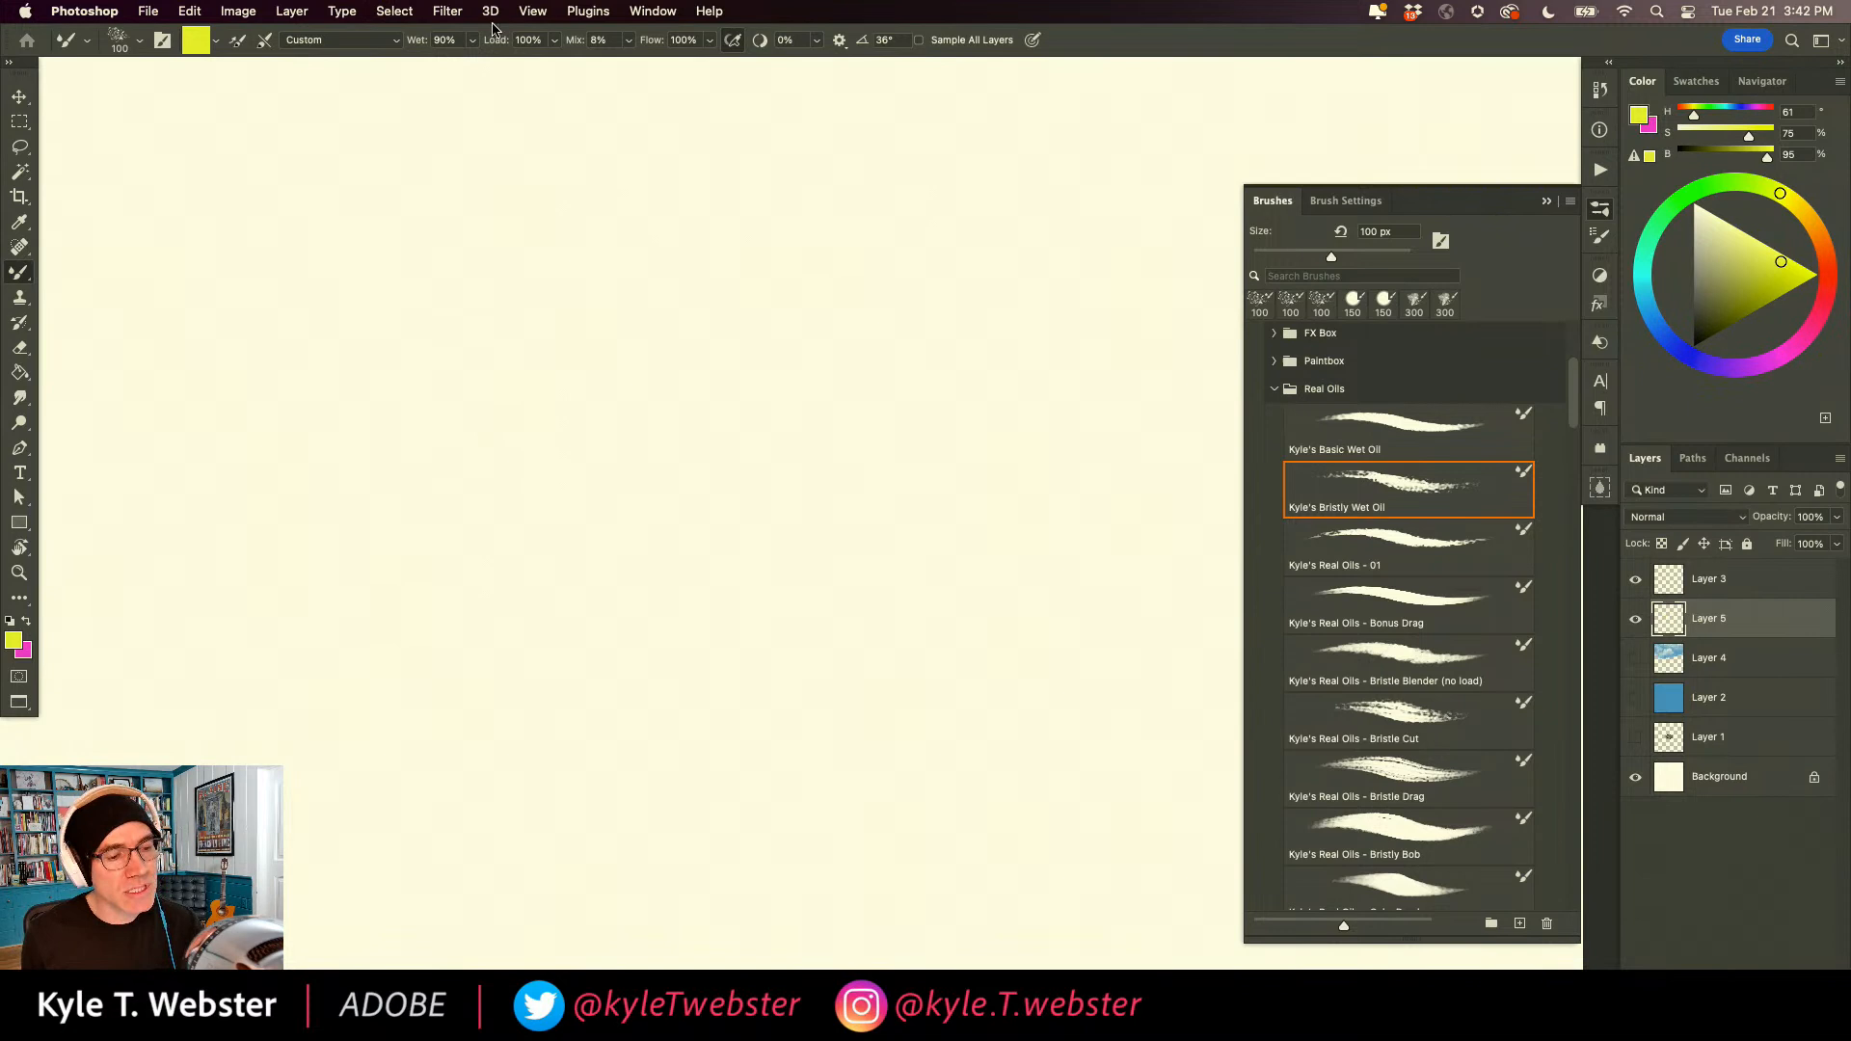
pyautogui.click(709, 40)
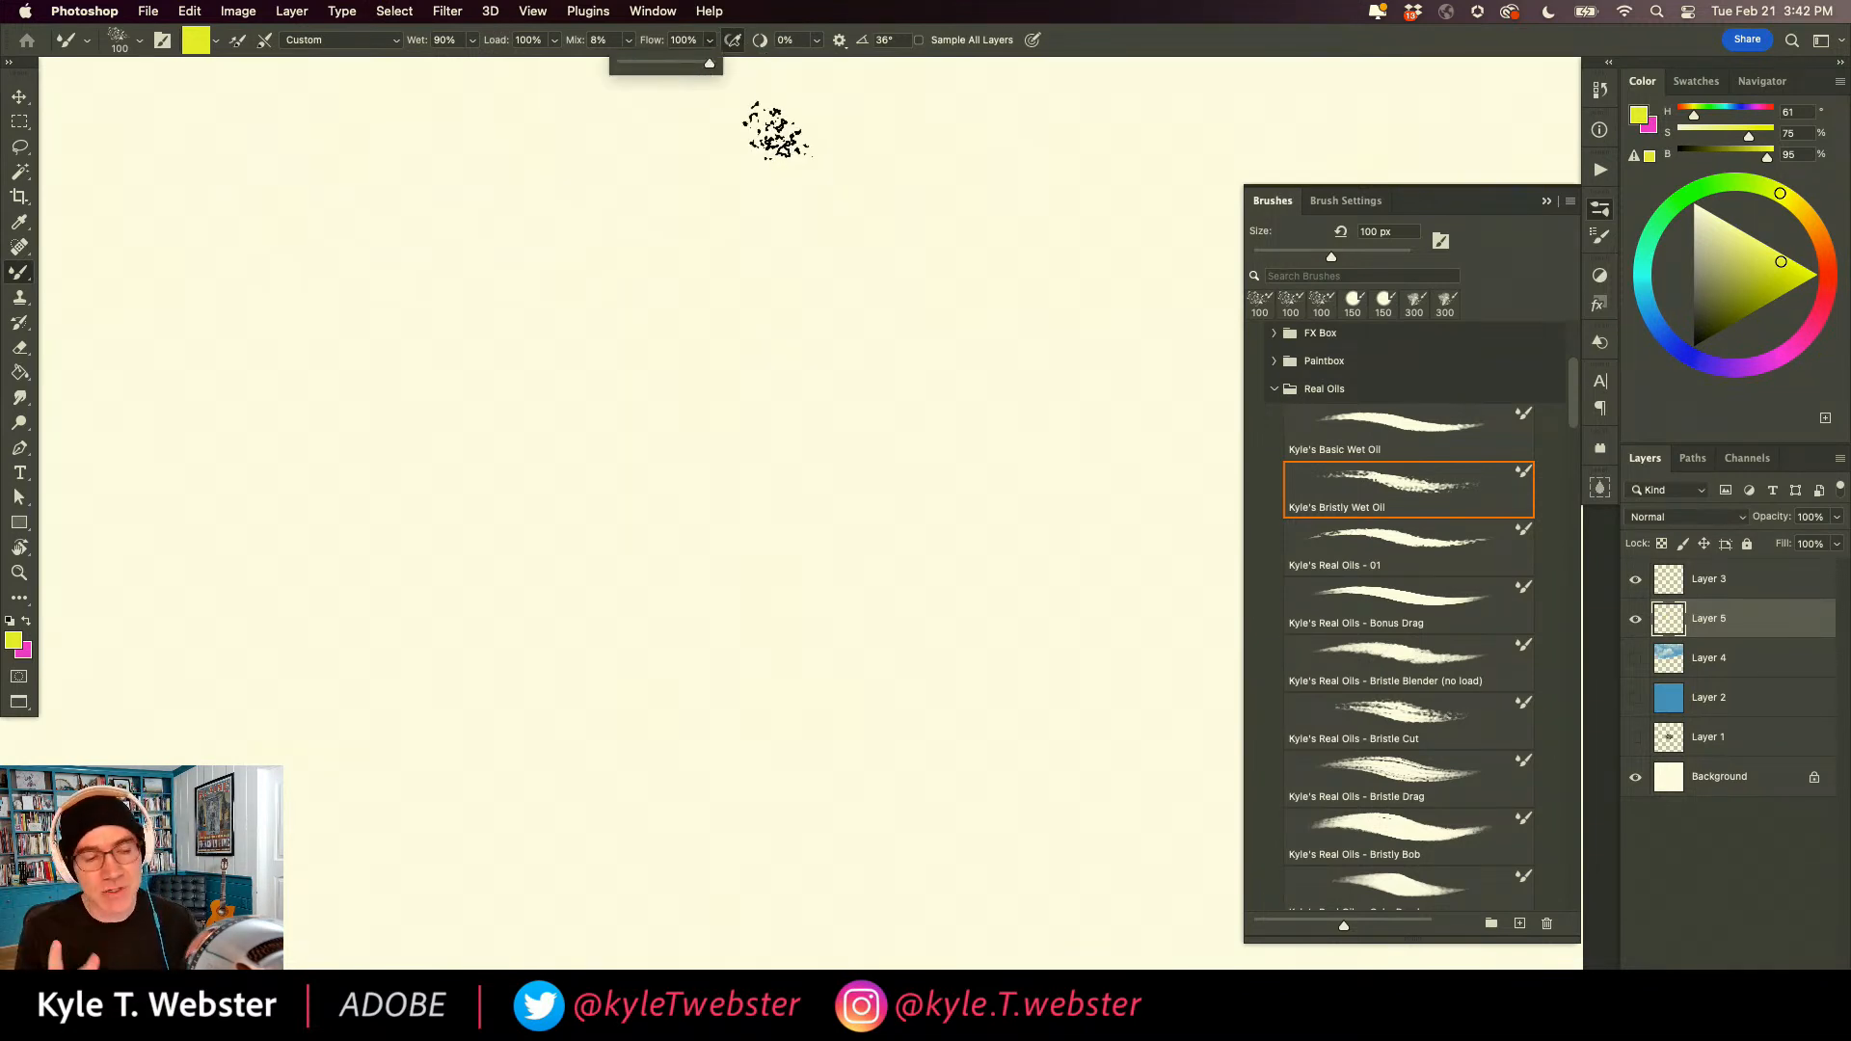
pyautogui.click(710, 44)
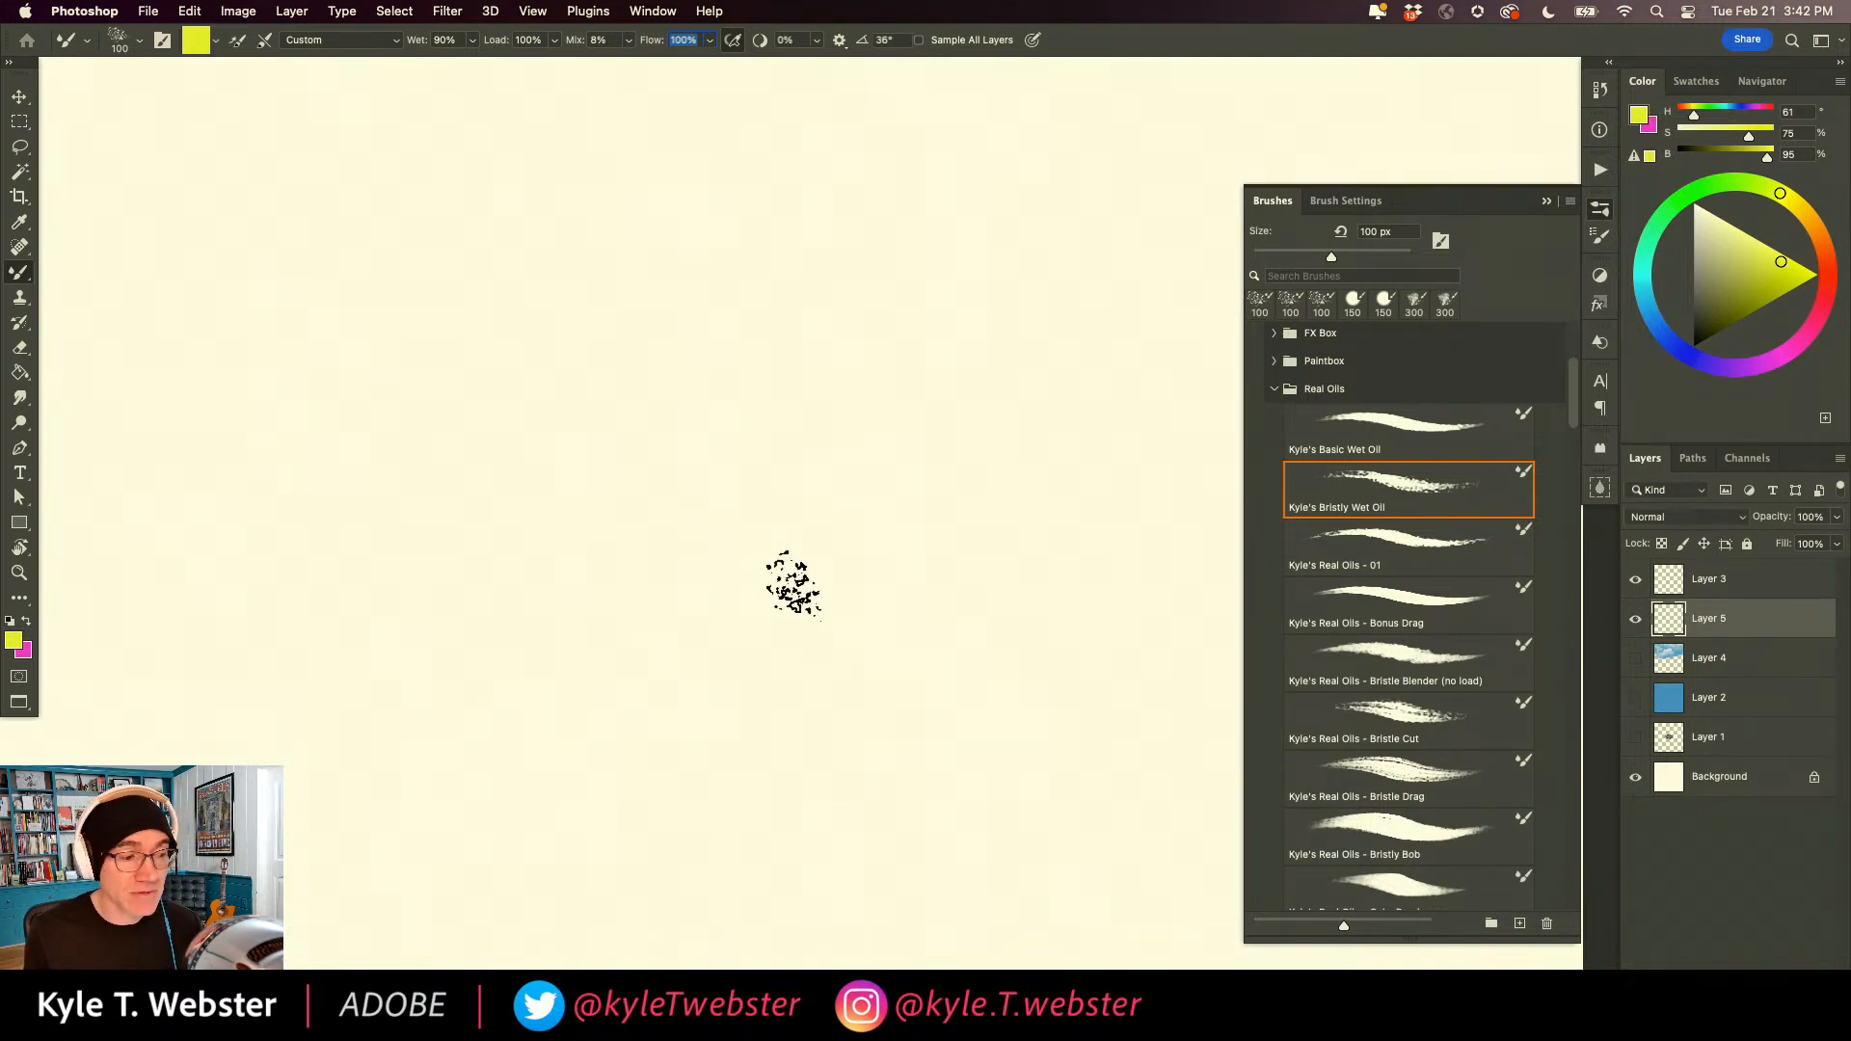
pyautogui.click(396, 46)
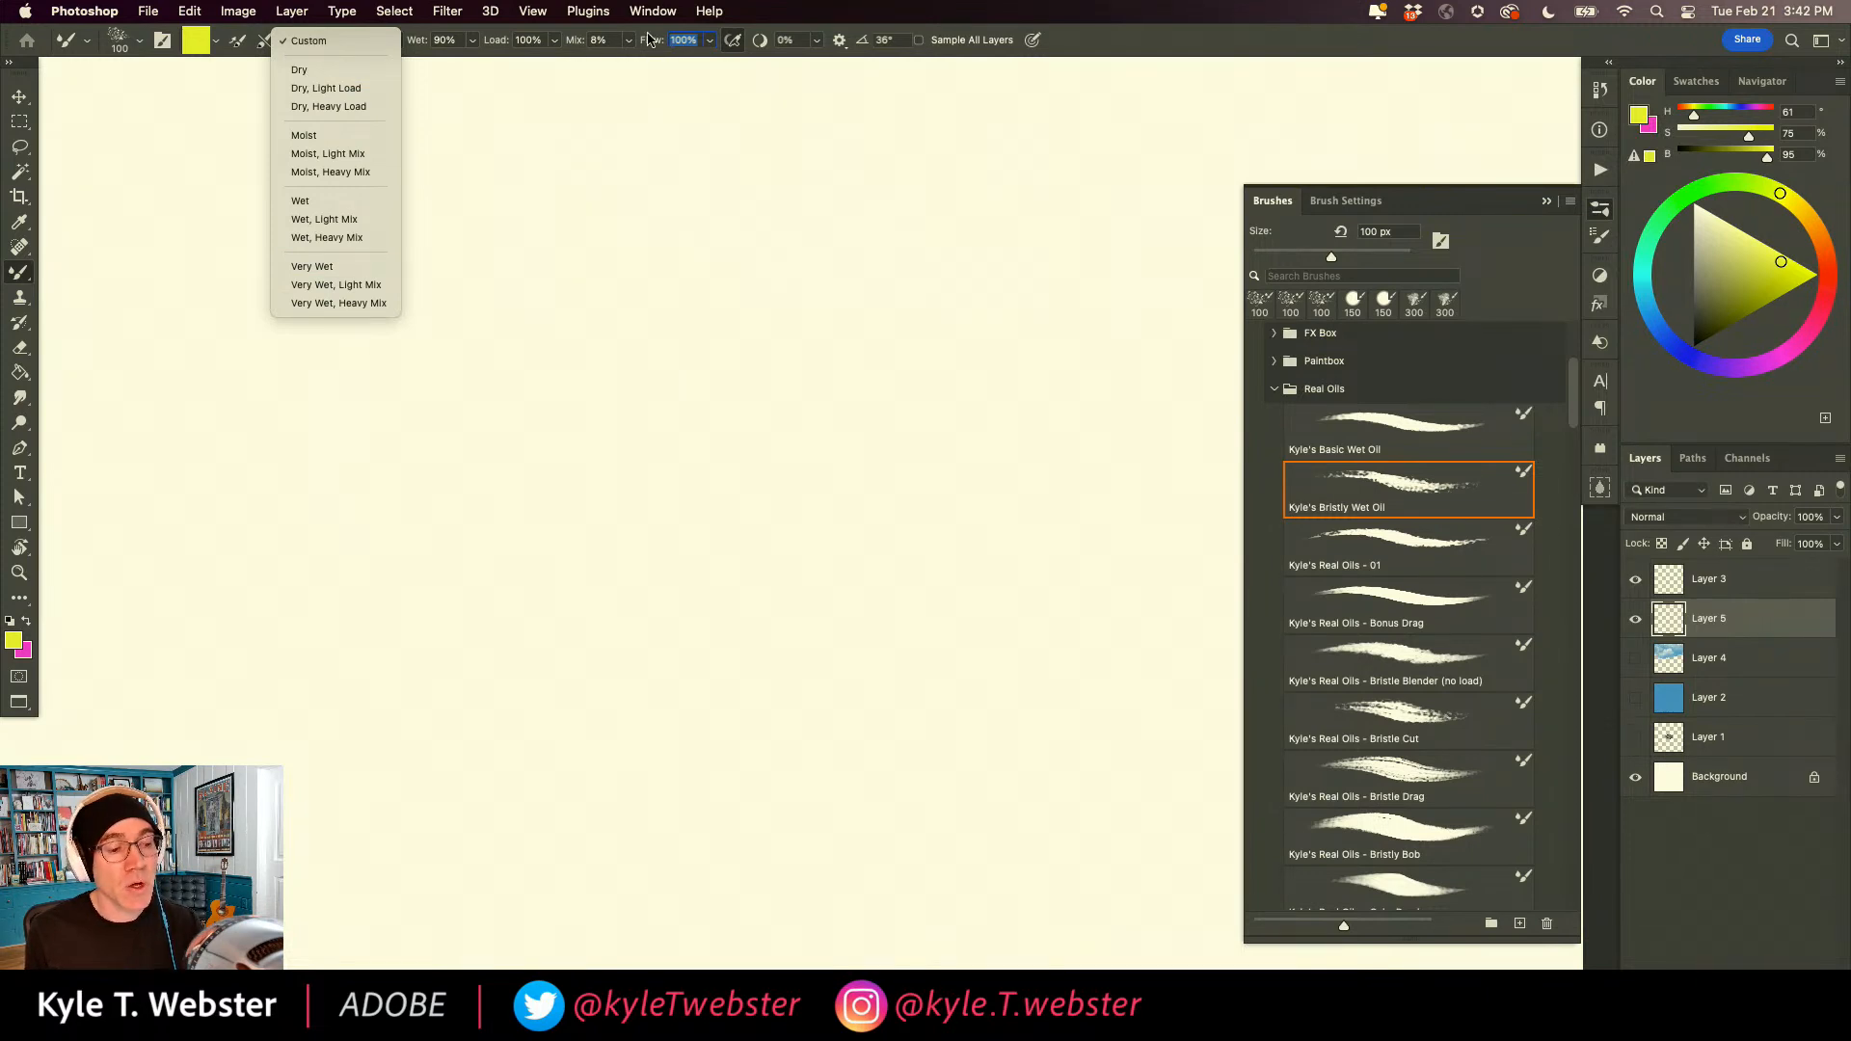
pyautogui.click(674, 141)
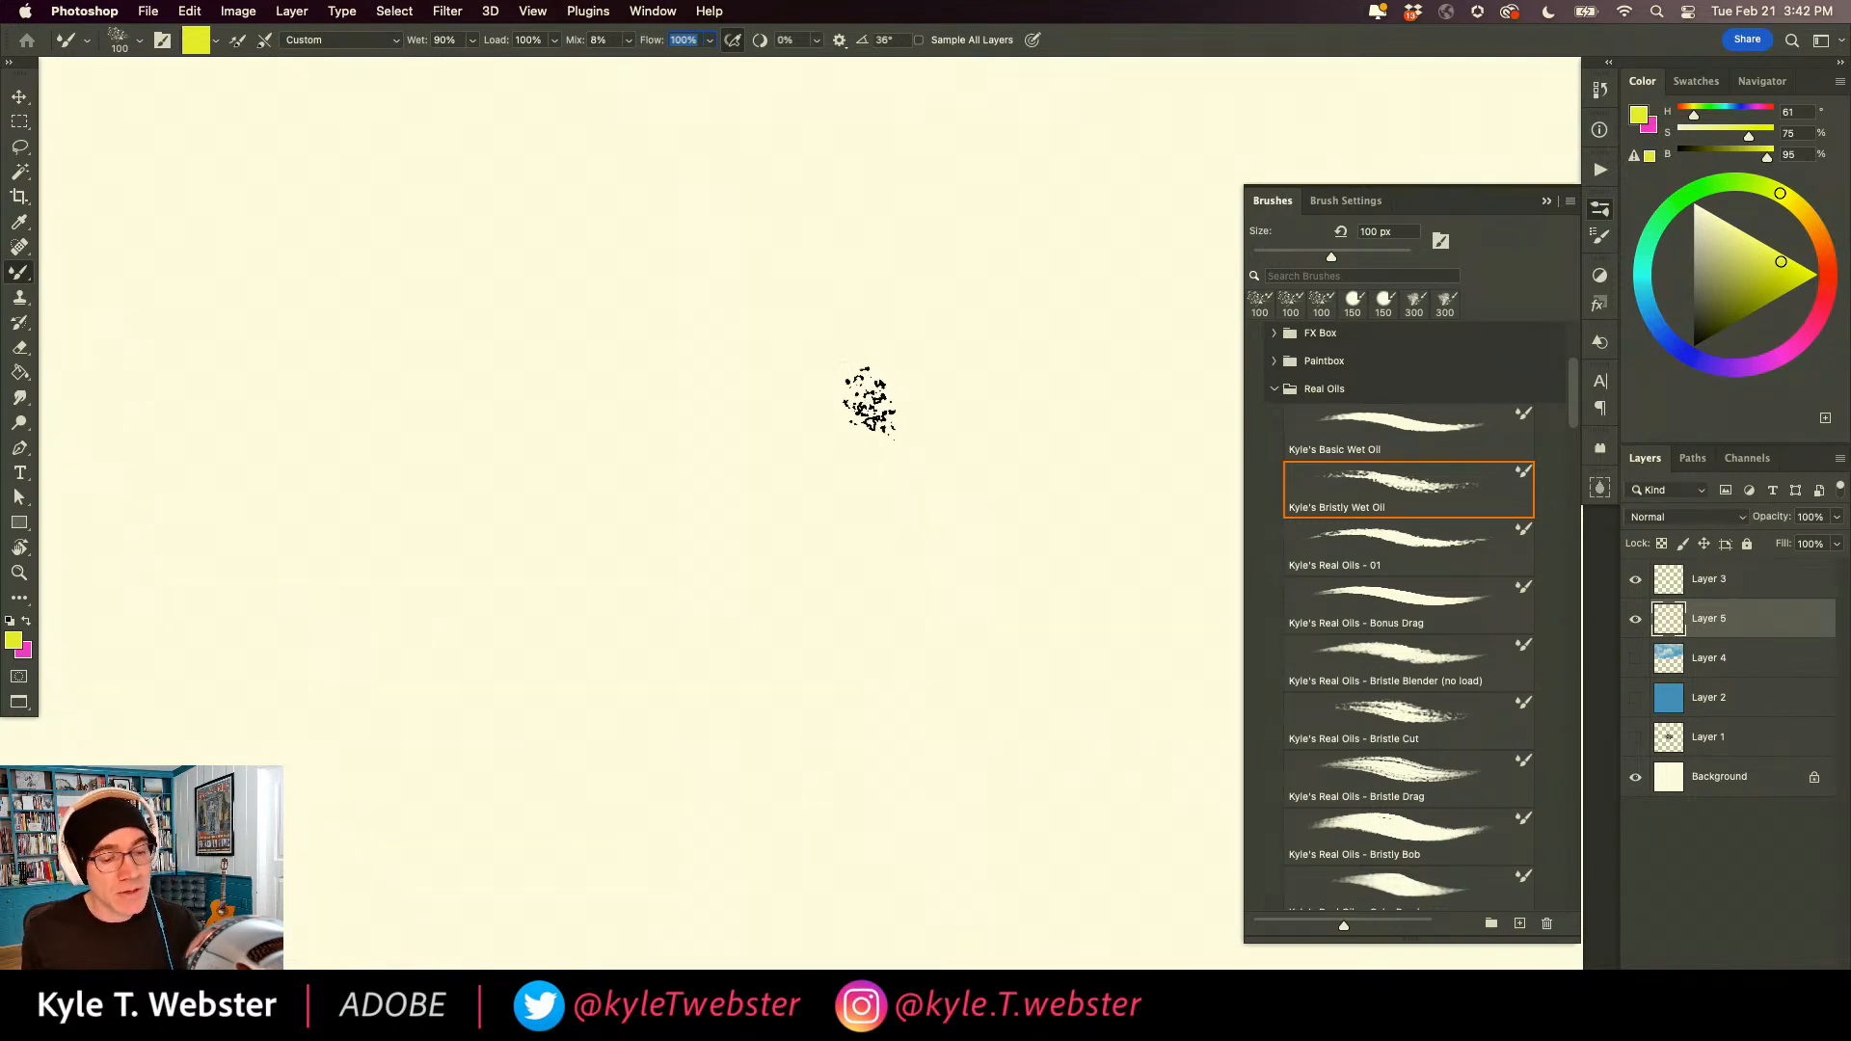
# Paint a yellow patch, switch to blue (H 209, S 85, B 81) and drag several blue strokes through it.
pyautogui.moveTo(859, 392)
pyautogui.mouseDown()
pyautogui.moveTo(812, 430)
pyautogui.moveTo(811, 364)
pyautogui.moveTo(805, 414)
pyautogui.moveTo(859, 436)
pyautogui.moveTo(938, 384)
pyautogui.moveTo(807, 523)
pyautogui.moveTo(753, 457)
pyautogui.moveTo(722, 464)
pyautogui.moveTo(861, 523)
pyautogui.mouseUp()
pyautogui.click(1649, 318)
pyautogui.click(1779, 278)
pyautogui.moveTo(789, 361)
pyautogui.mouseDown()
pyautogui.moveTo(747, 410)
pyautogui.moveTo(777, 330)
pyautogui.moveTo(838, 413)
pyautogui.moveTo(784, 392)
pyautogui.moveTo(814, 590)
pyautogui.mouseUp()
pyautogui.moveTo(841, 474)
pyautogui.mouseDown()
pyautogui.moveTo(888, 525)
pyautogui.moveTo(824, 441)
pyautogui.moveTo(723, 517)
pyautogui.moveTo(709, 578)
pyautogui.mouseUp()
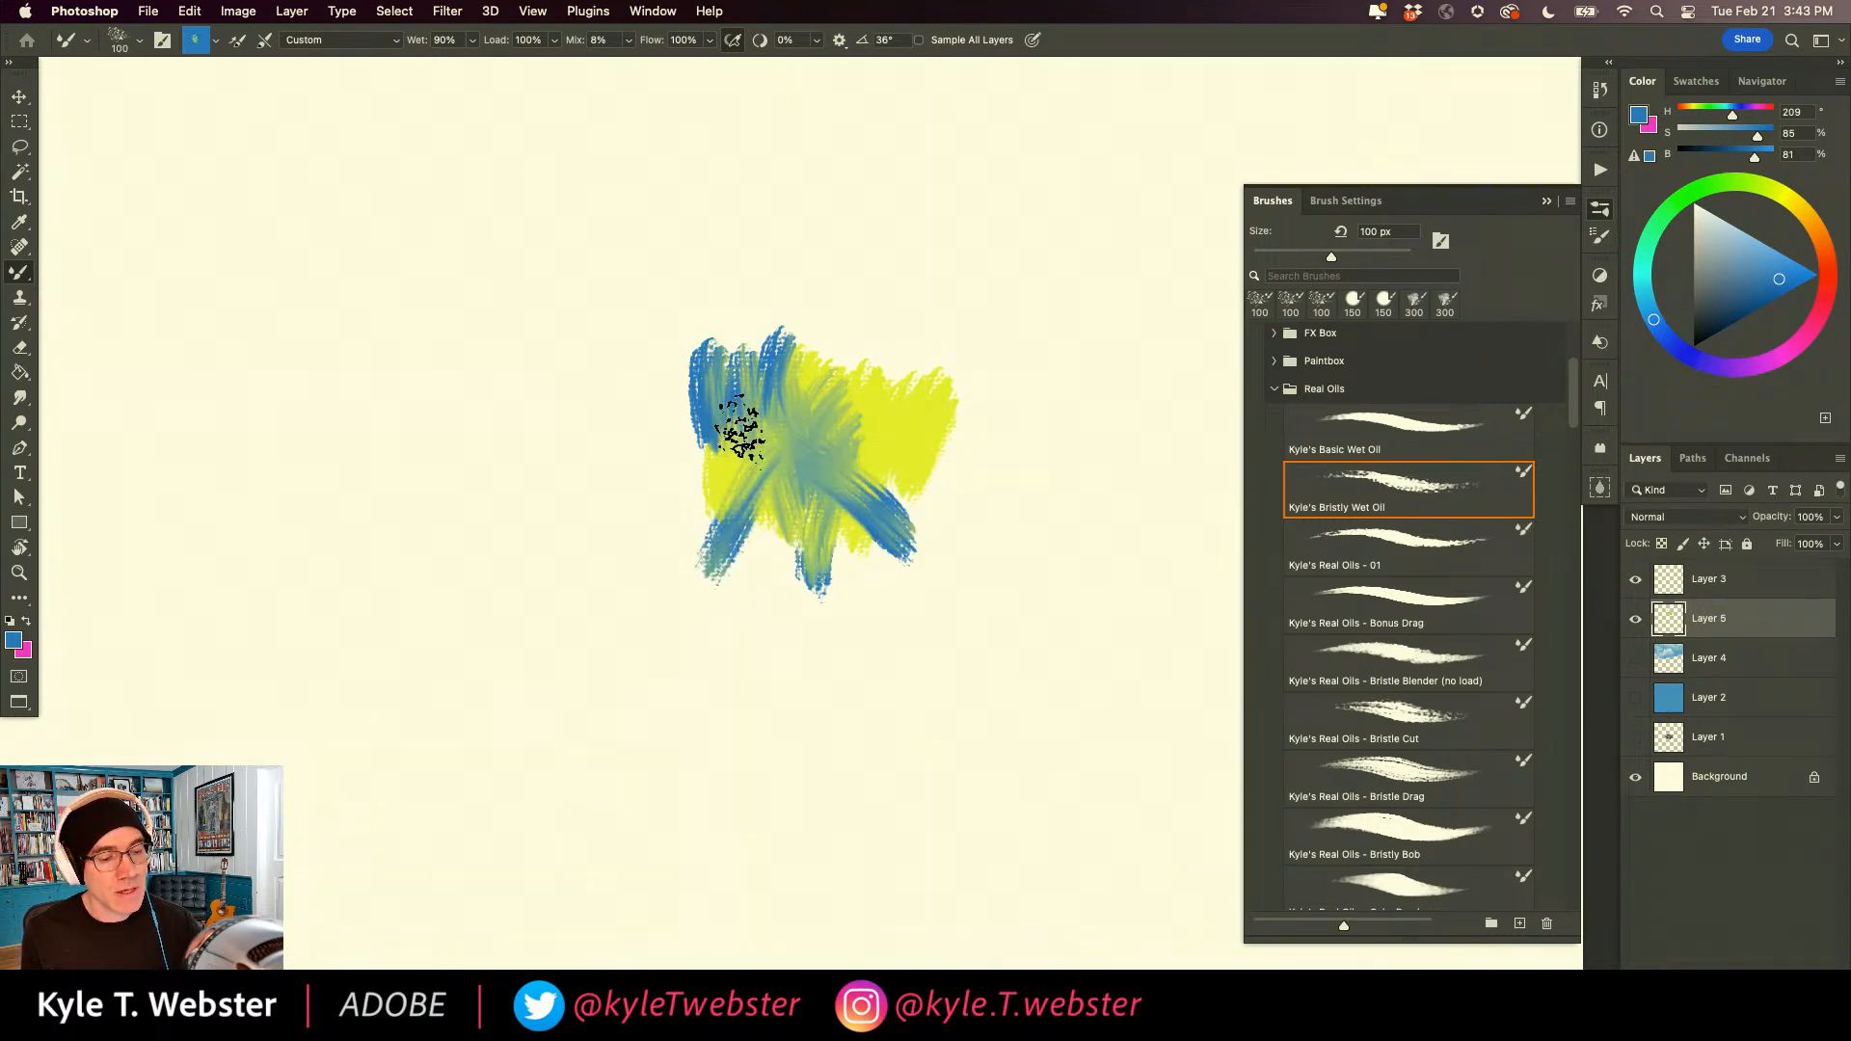
# Set the color to pink (H 319, S 77, B 93) and paint a diagonal stroke and short side strokes into the yellow-blue patch.
pyautogui.click(1804, 327)
pyautogui.click(1782, 261)
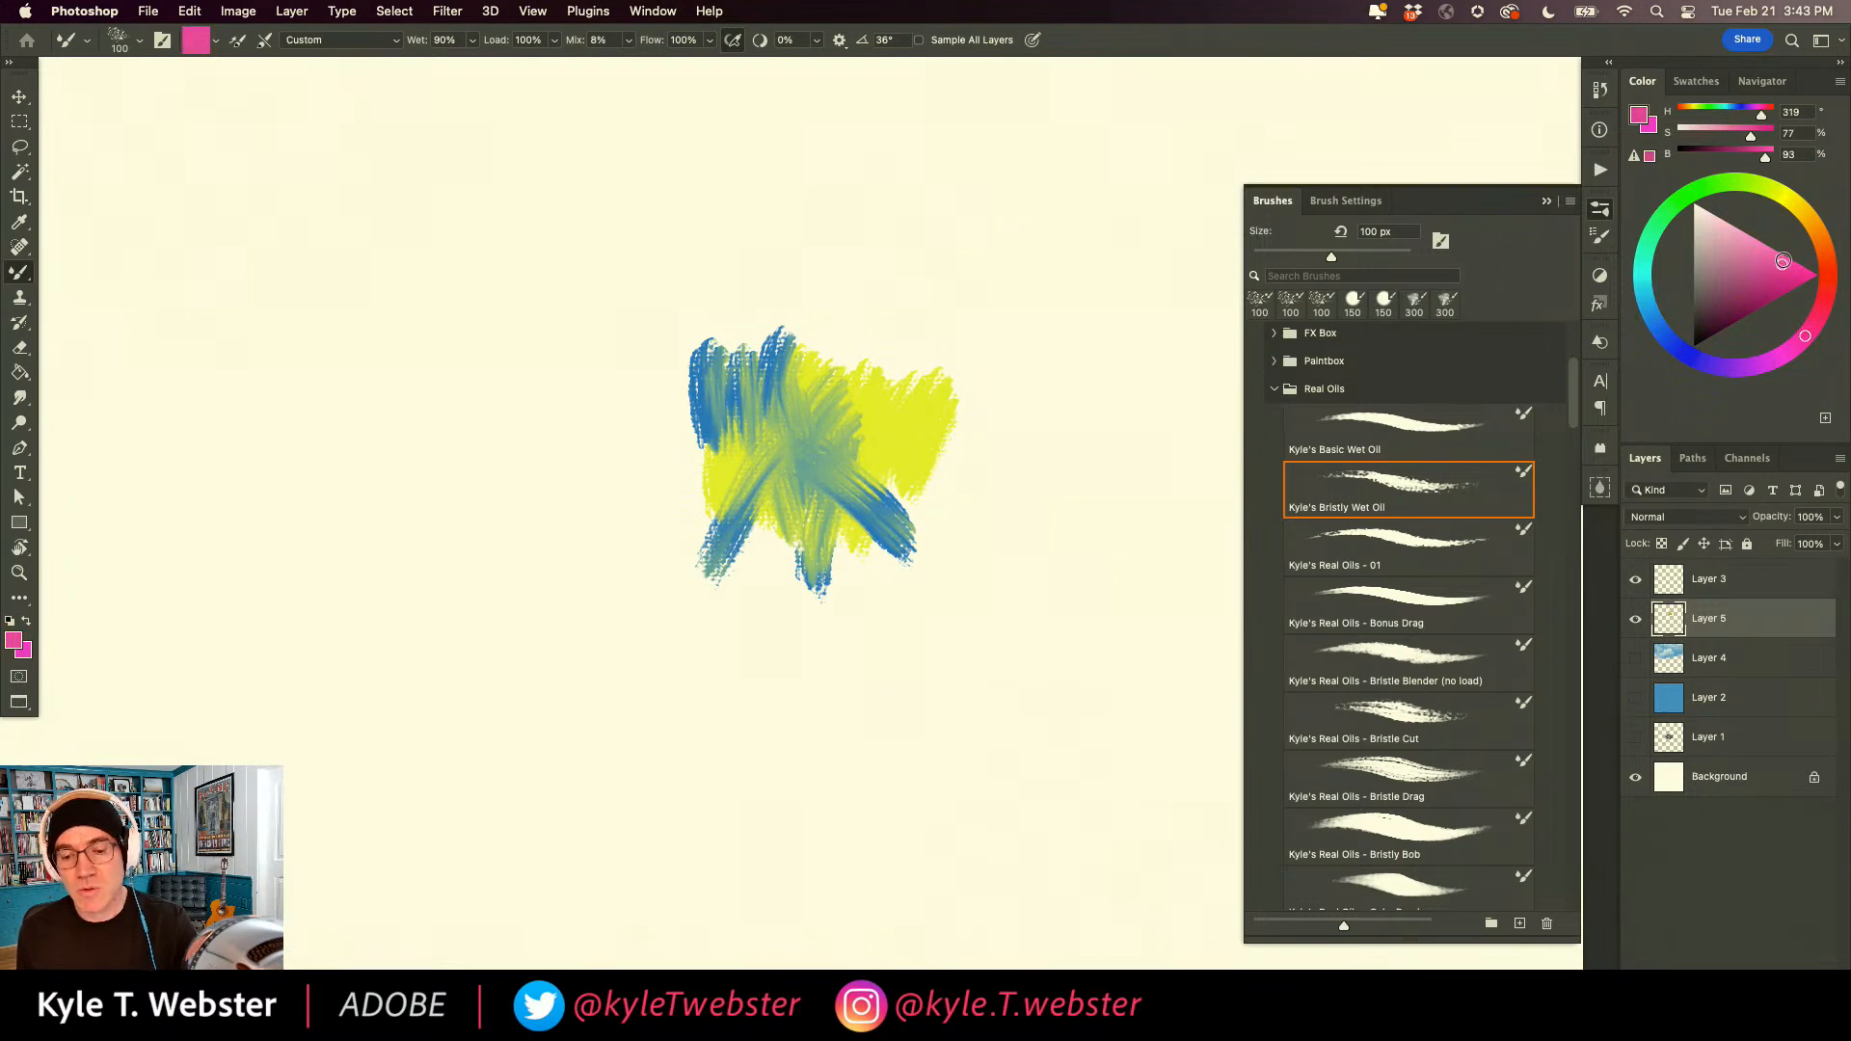
pyautogui.moveTo(876, 318); pyautogui.dragTo(752, 448)
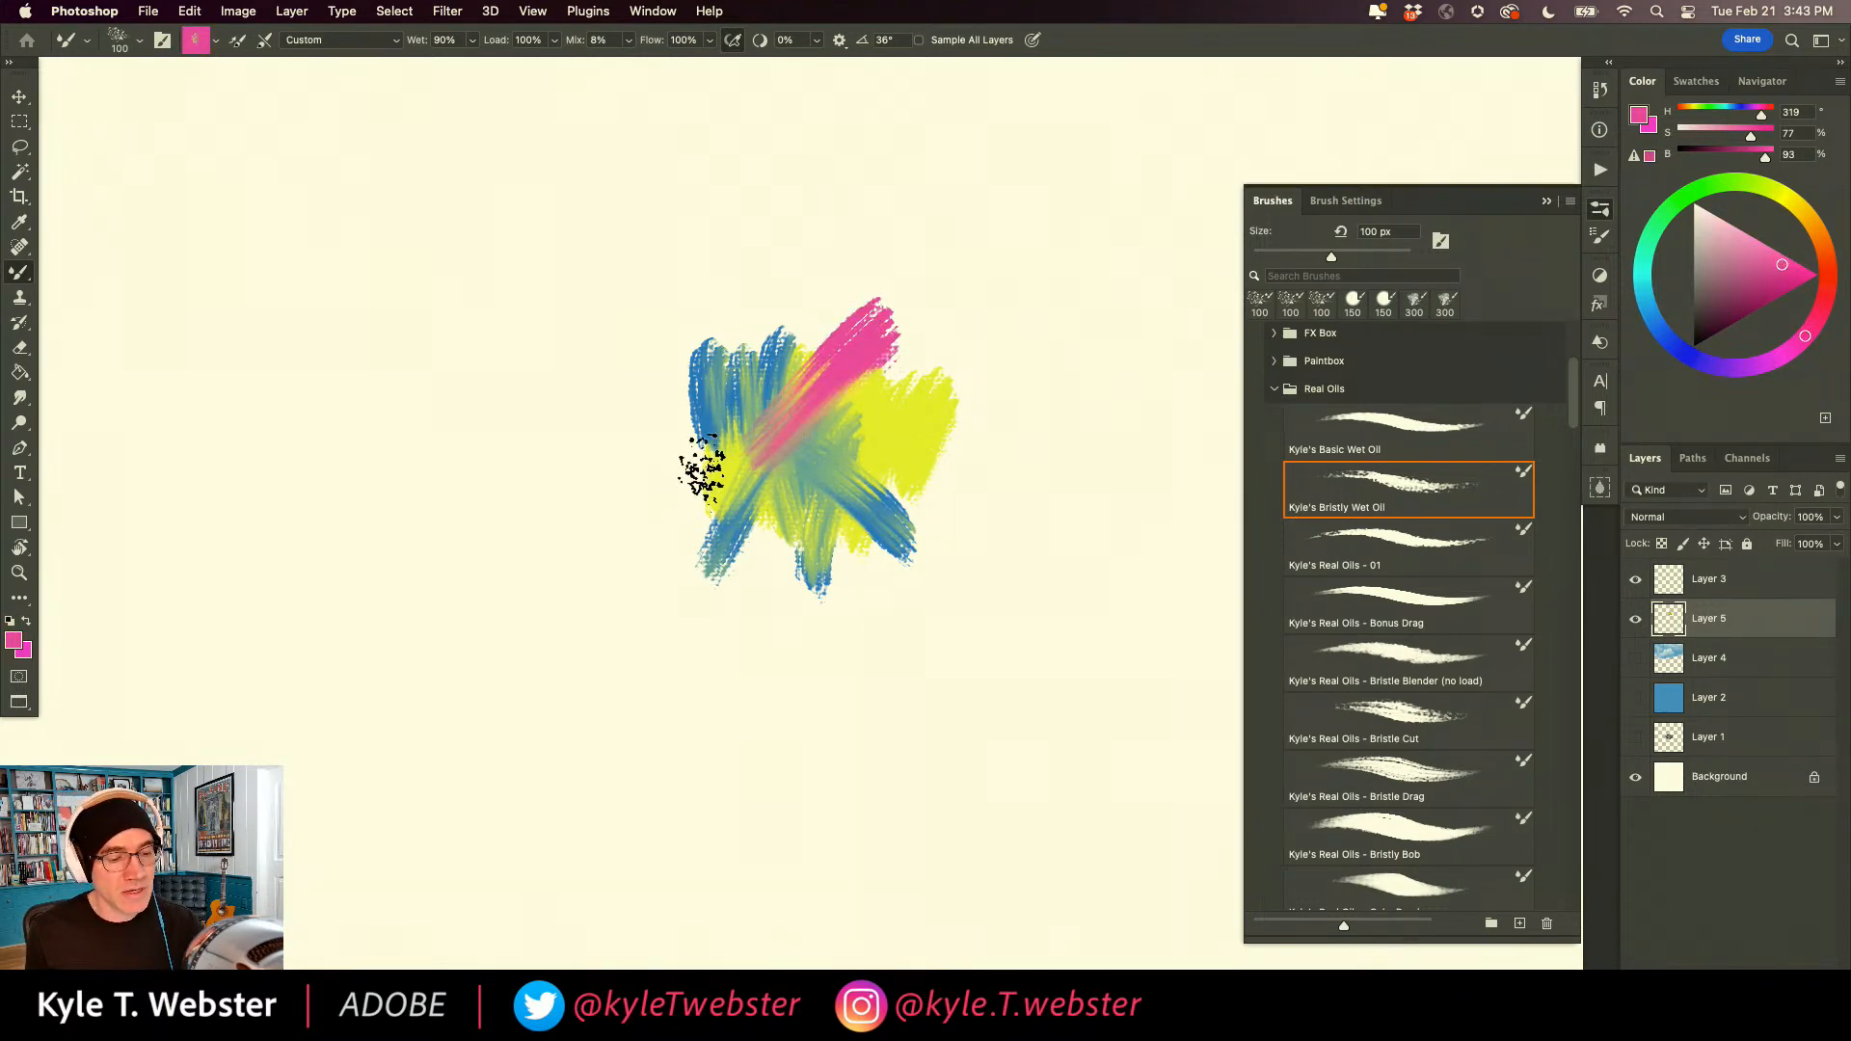
pyautogui.moveTo(638, 496)
pyautogui.mouseDown()
pyautogui.moveTo(713, 474)
pyautogui.moveTo(819, 514)
pyautogui.mouseUp()
pyautogui.moveTo(819, 514)
pyautogui.mouseDown()
pyautogui.moveTo(711, 594)
pyautogui.moveTo(640, 593)
pyautogui.mouseUp()
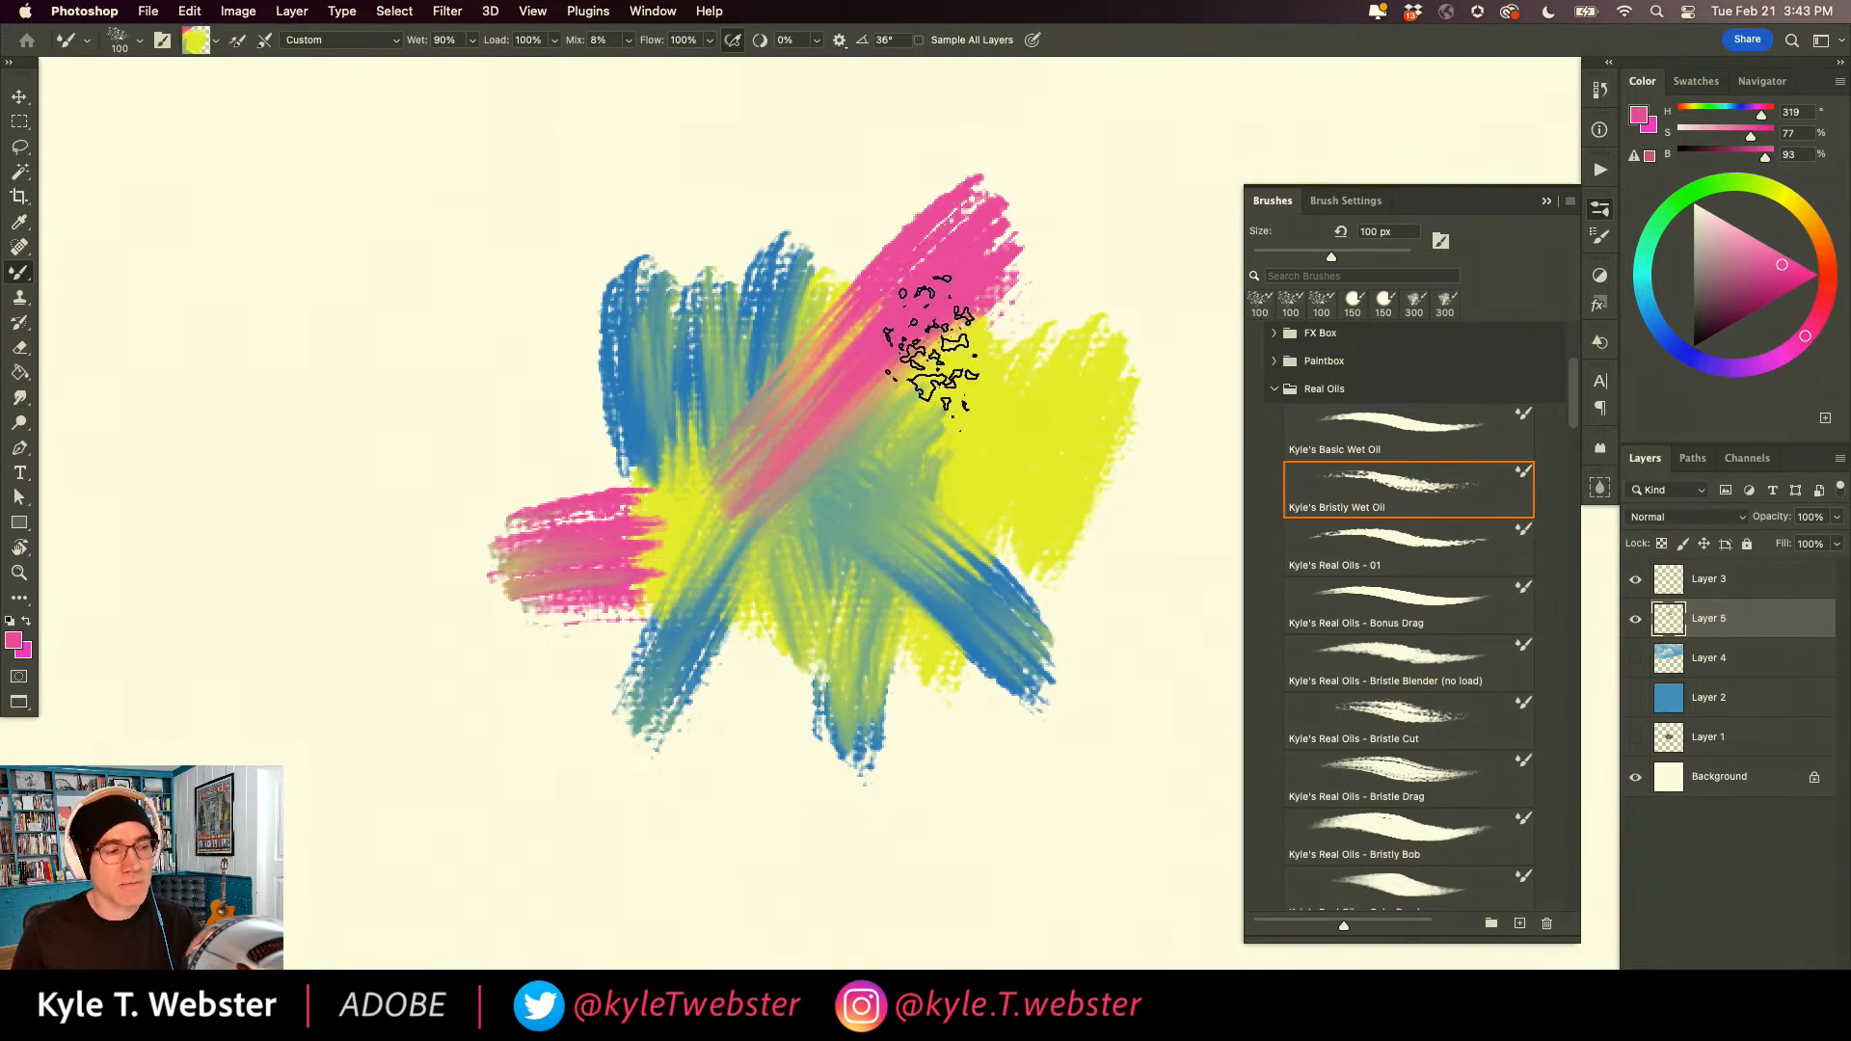
# Turn on Load Solid Colors Only for the Mixer Brush.
pyautogui.keyDown('alt'); pyautogui.click(944, 284); pyautogui.keyUp('alt')
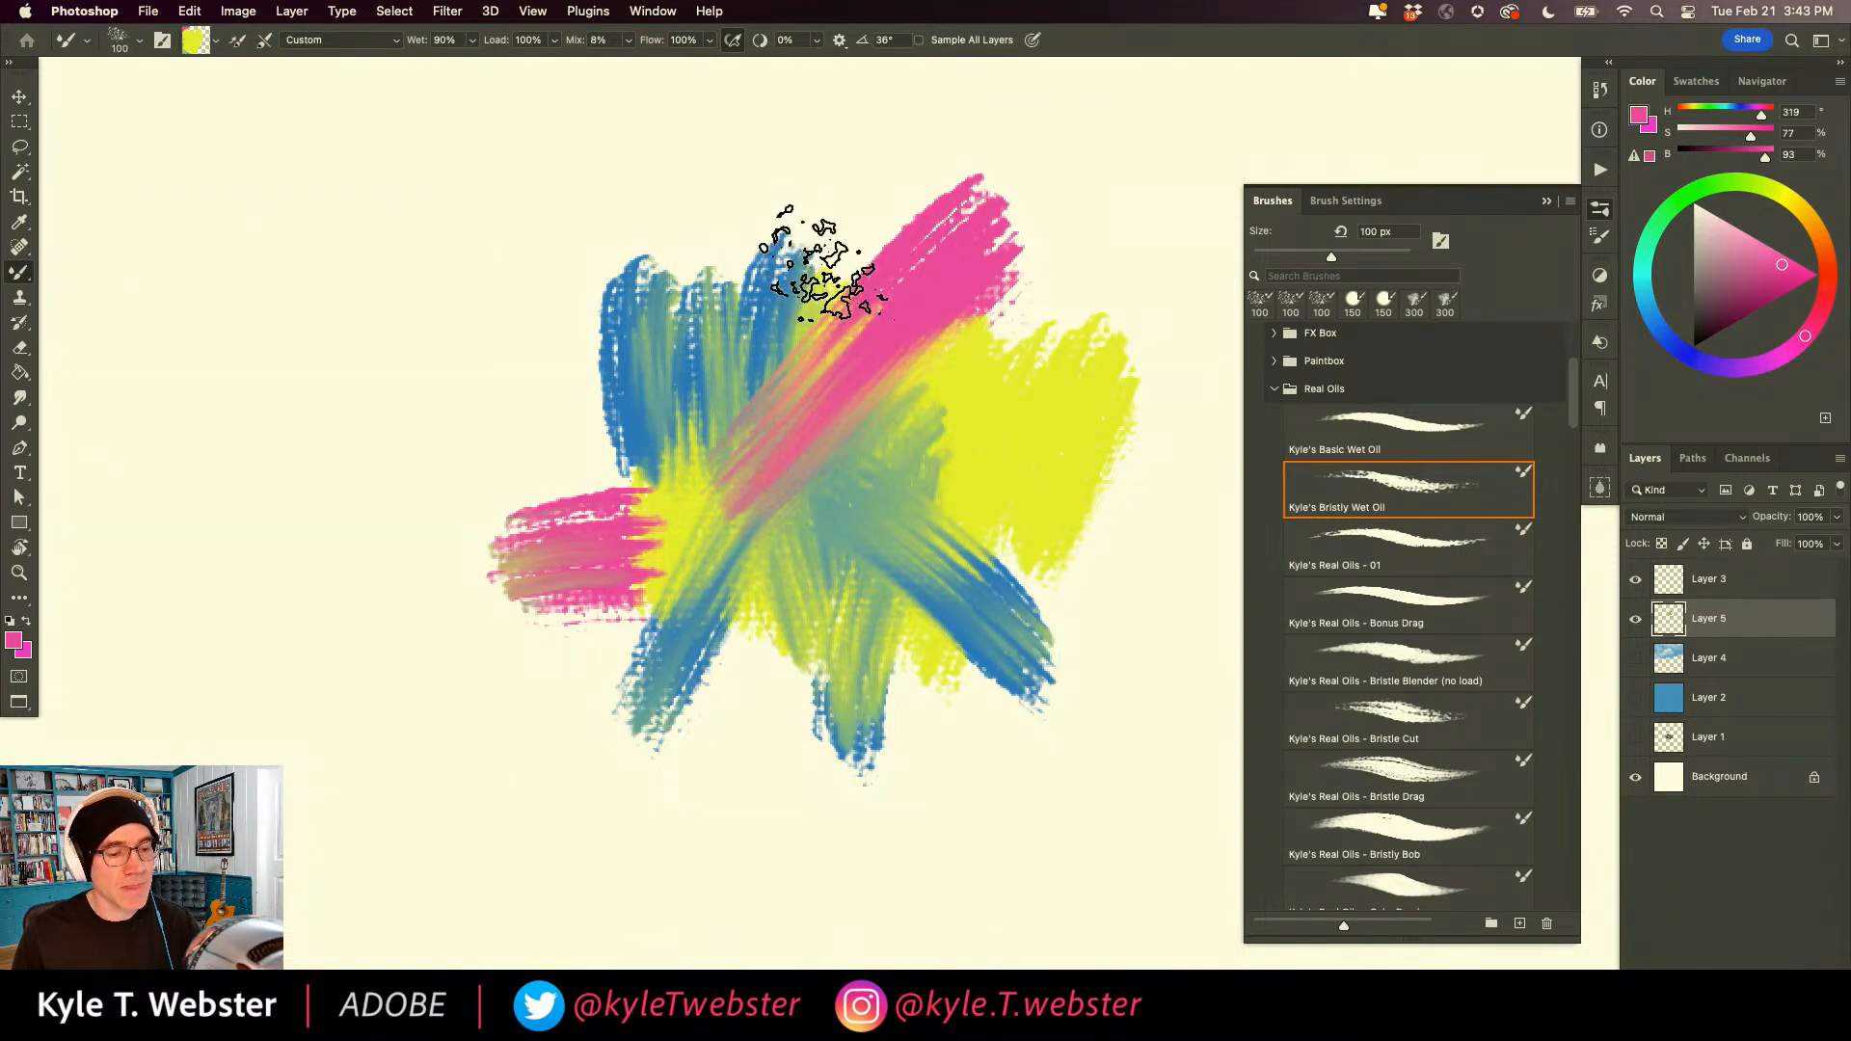
pyautogui.click(216, 40)
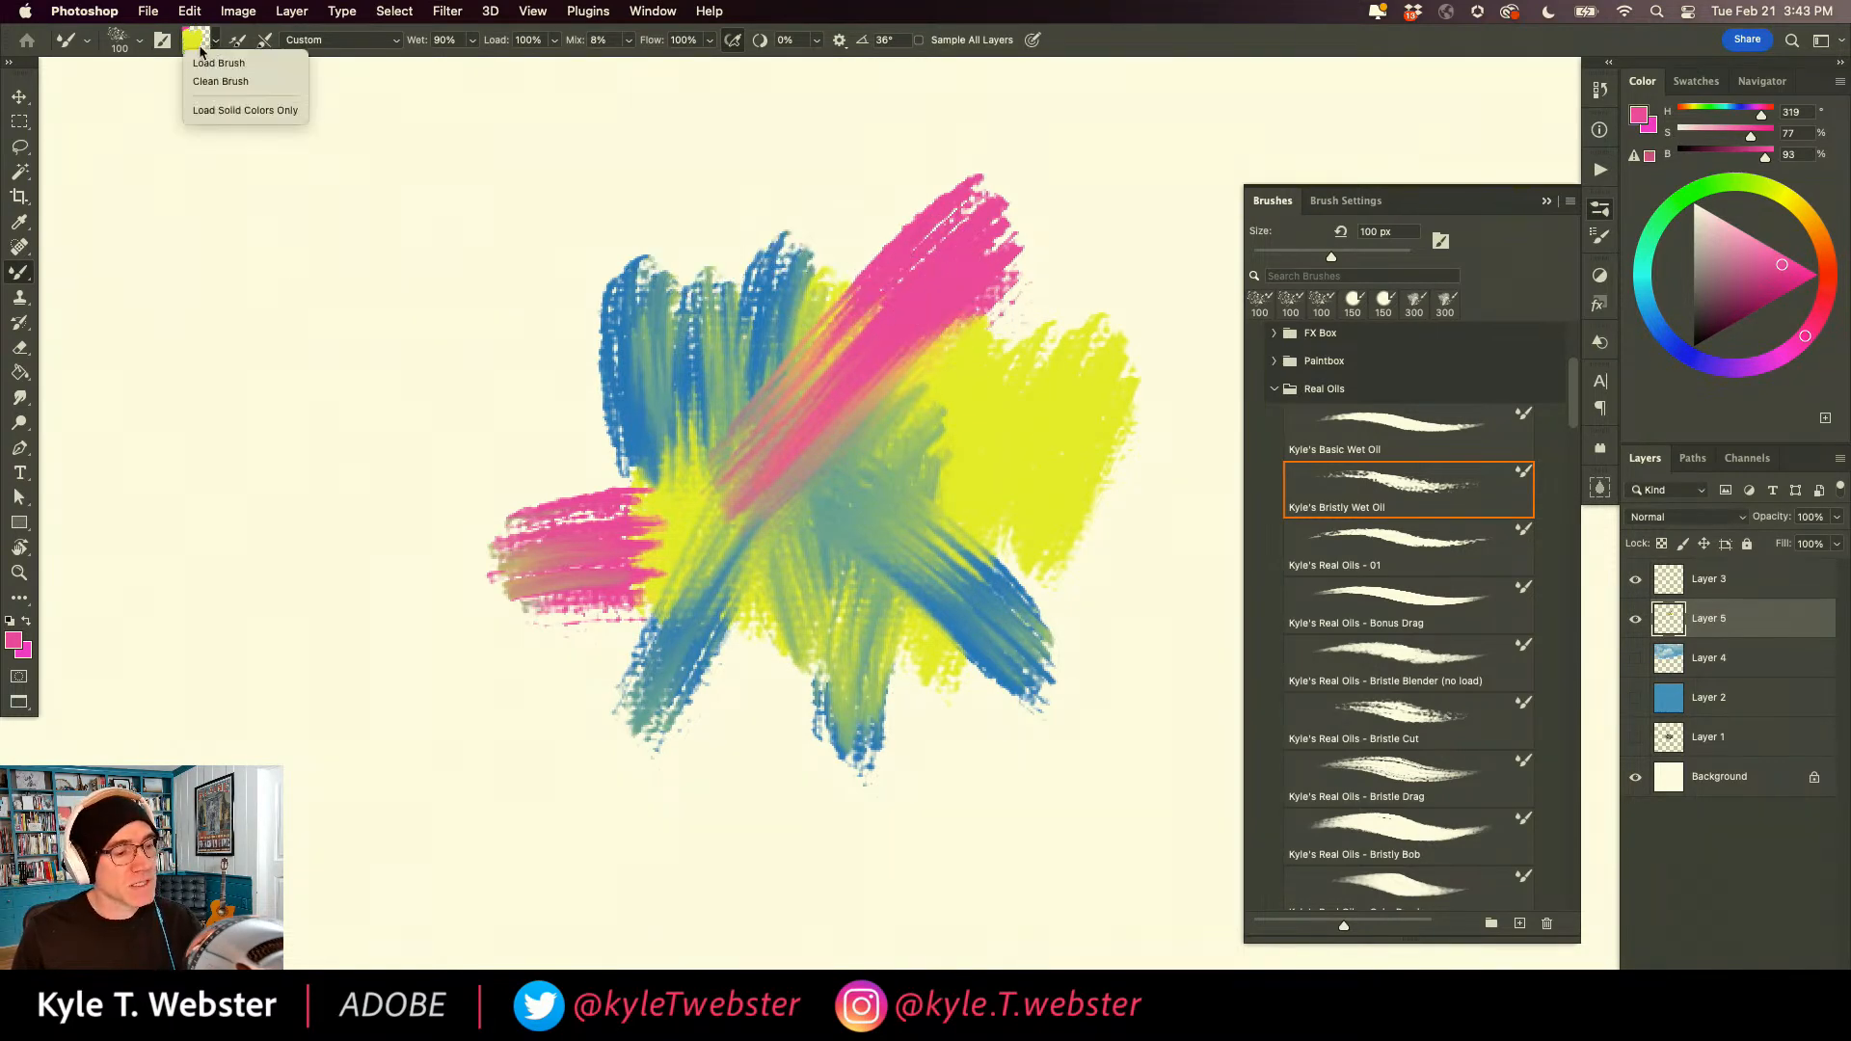
pyautogui.click(232, 110)
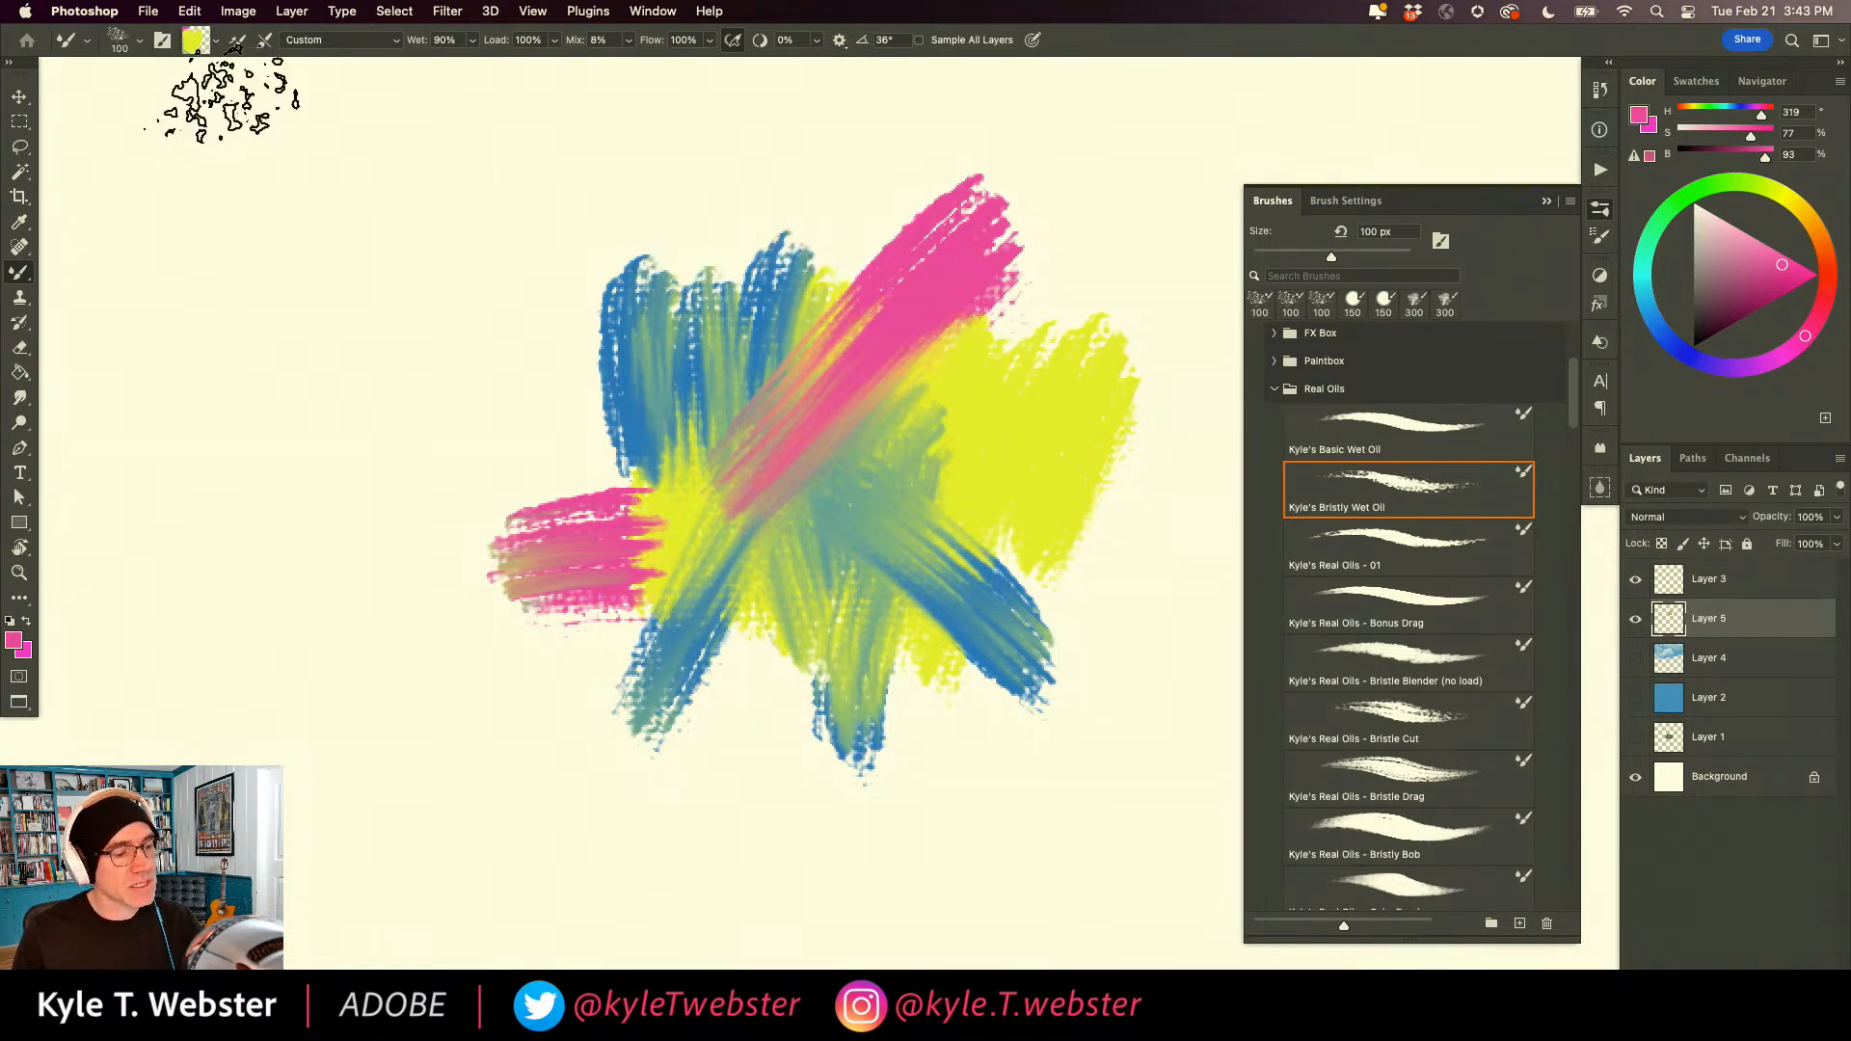
# Sample yellow, pink and blue from the painted patch and dab a separate swatch of each on the empty canvas beside it.
pyautogui.keyDown('alt'); pyautogui.click(1021, 412); pyautogui.keyUp('alt')
pyautogui.moveTo(425, 376)
pyautogui.mouseDown()
pyautogui.moveTo(294, 323)
pyautogui.moveTo(308, 453)
pyautogui.mouseUp()
pyautogui.keyDown('alt'); pyautogui.click(928, 298); pyautogui.keyUp('alt')
pyautogui.moveTo(385, 627)
pyautogui.mouseDown()
pyautogui.moveTo(371, 742)
pyautogui.moveTo(318, 819)
pyautogui.mouseUp()
pyautogui.keyDown('alt'); pyautogui.click(623, 408); pyautogui.keyUp('alt')
pyautogui.moveTo(458, 243); pyautogui.dragTo(308, 164)
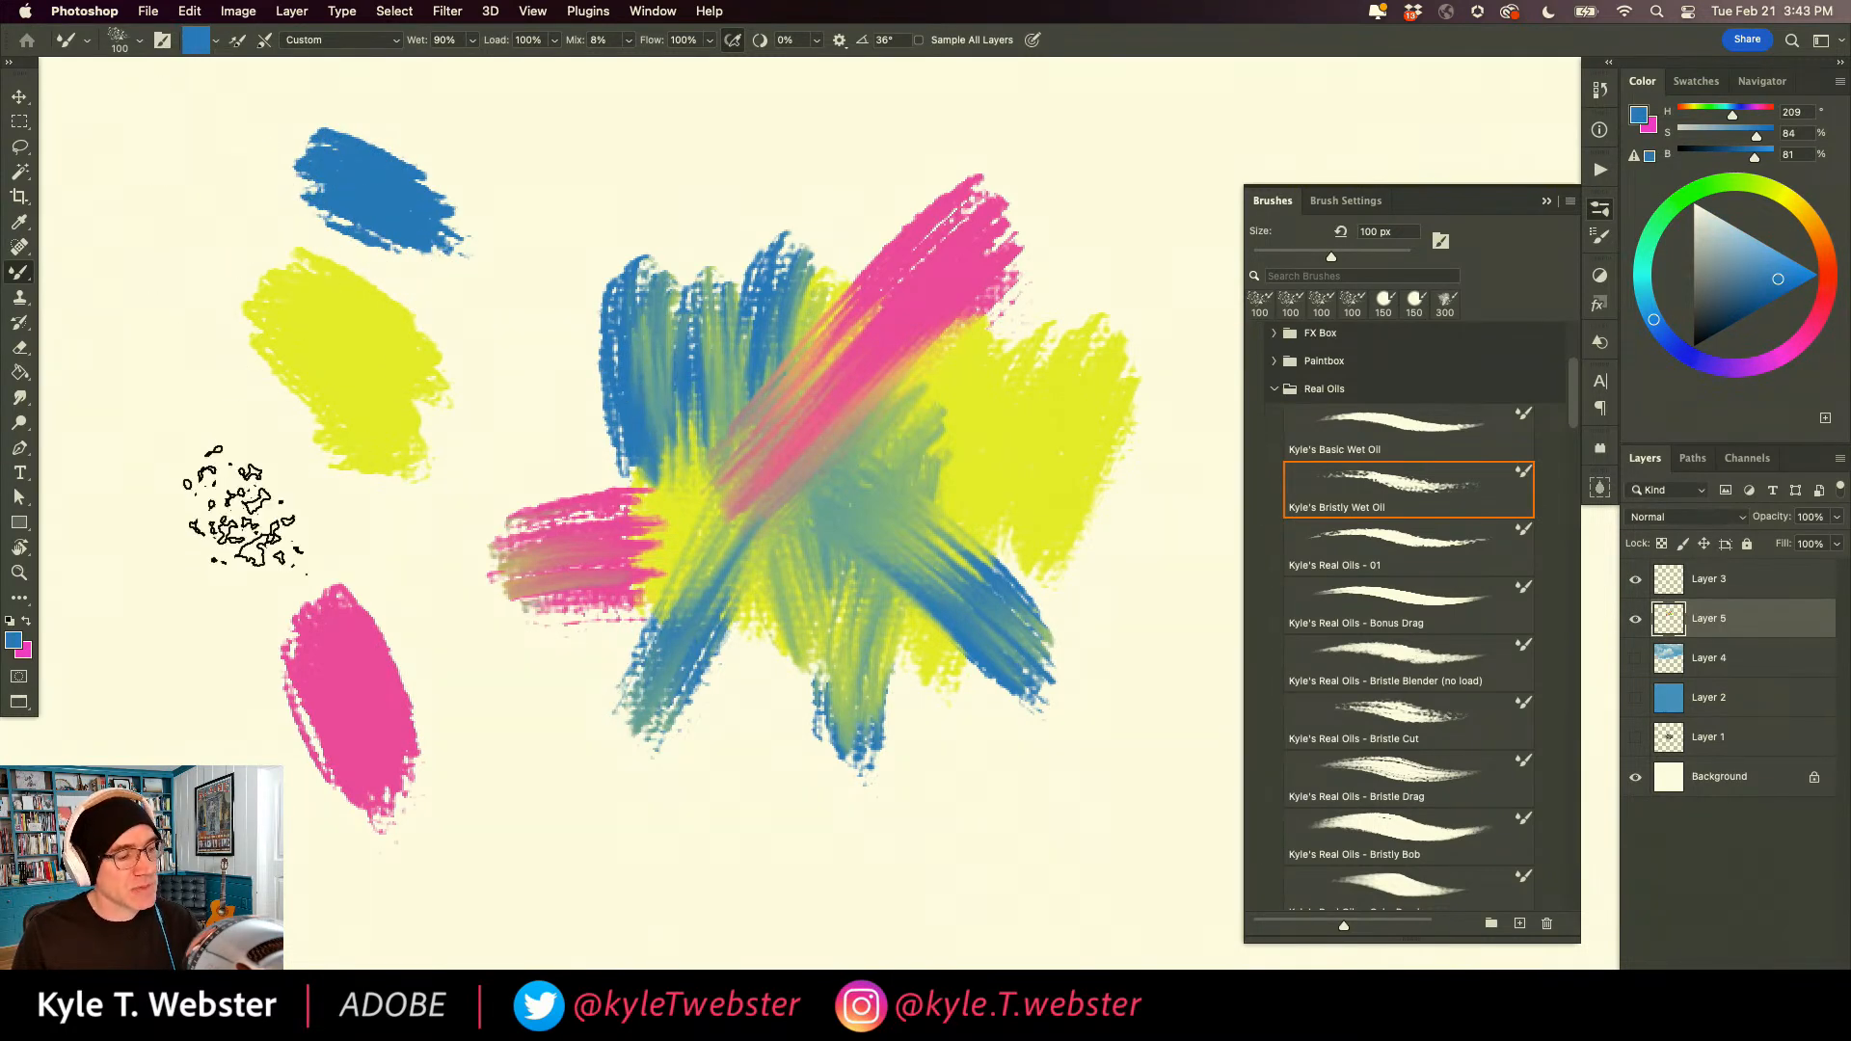
# Turn off Load Solid Colors Only for the Mixer Brush.
pyautogui.click(216, 41)
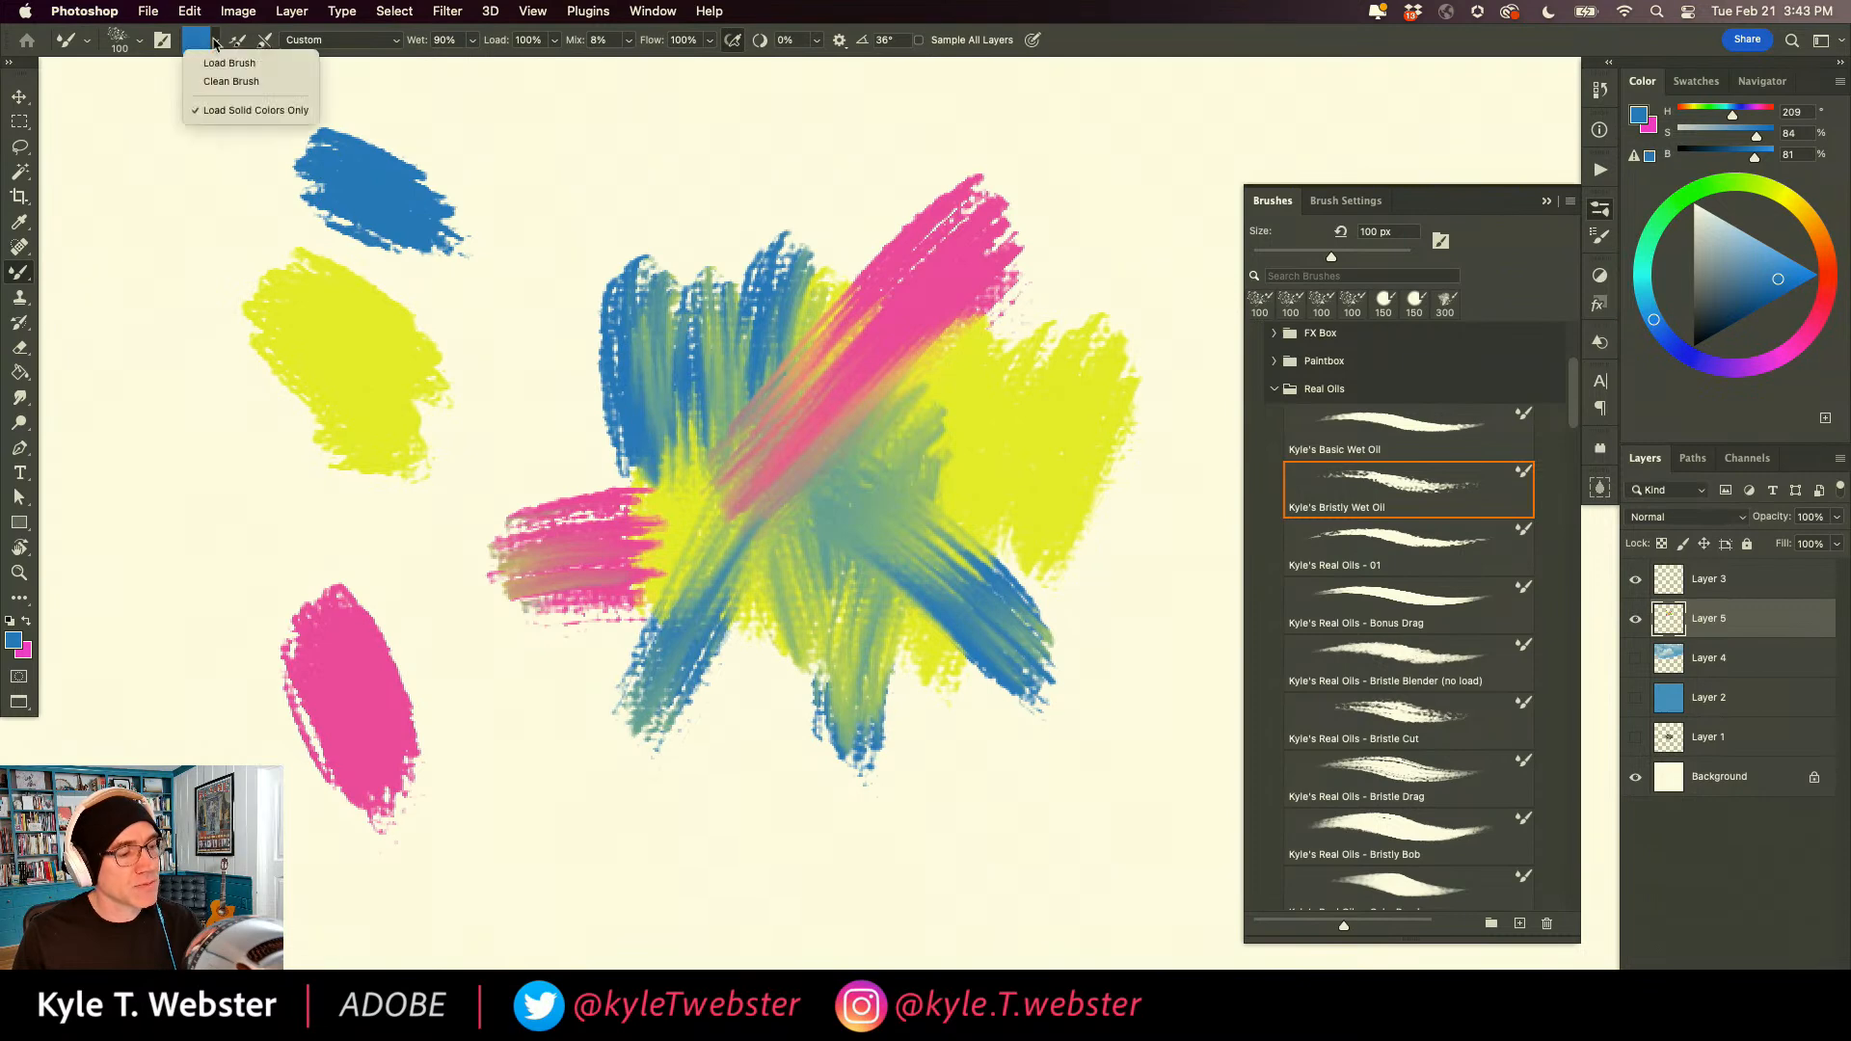
pyautogui.click(226, 112)
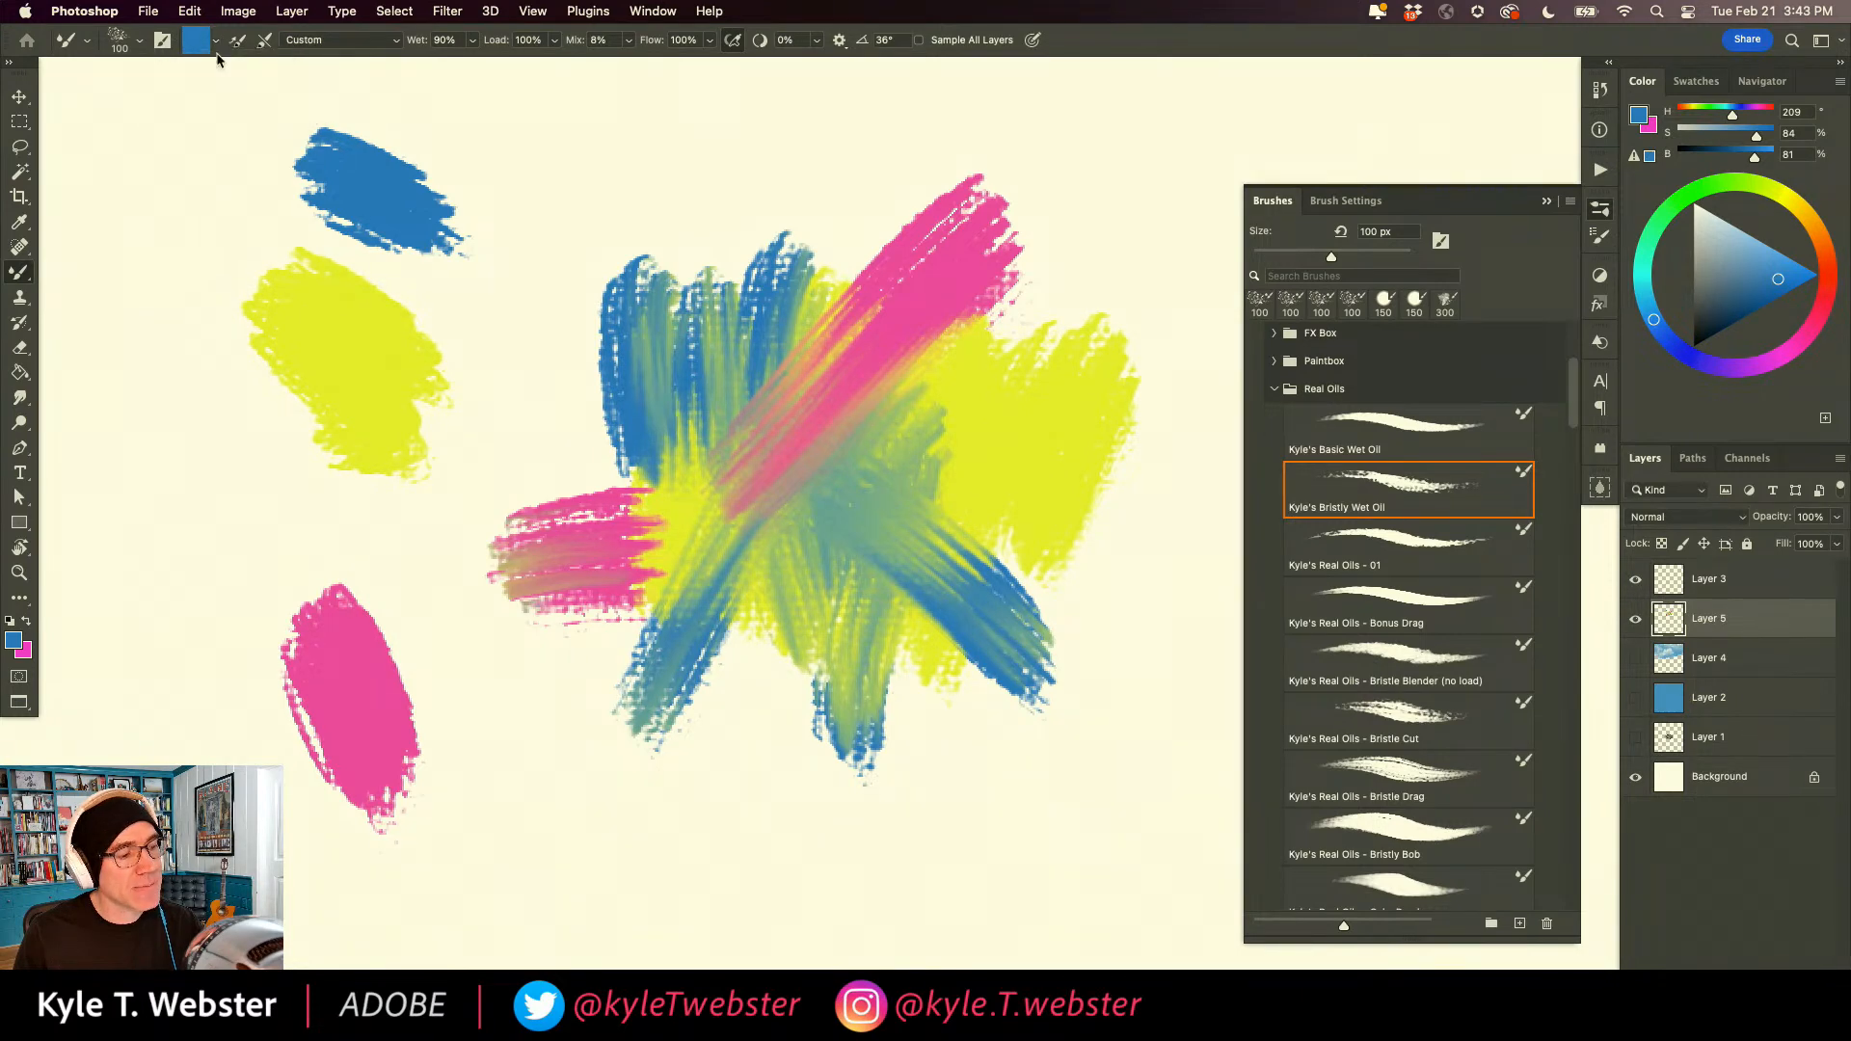
pyautogui.click(214, 40)
pyautogui.click(212, 220)
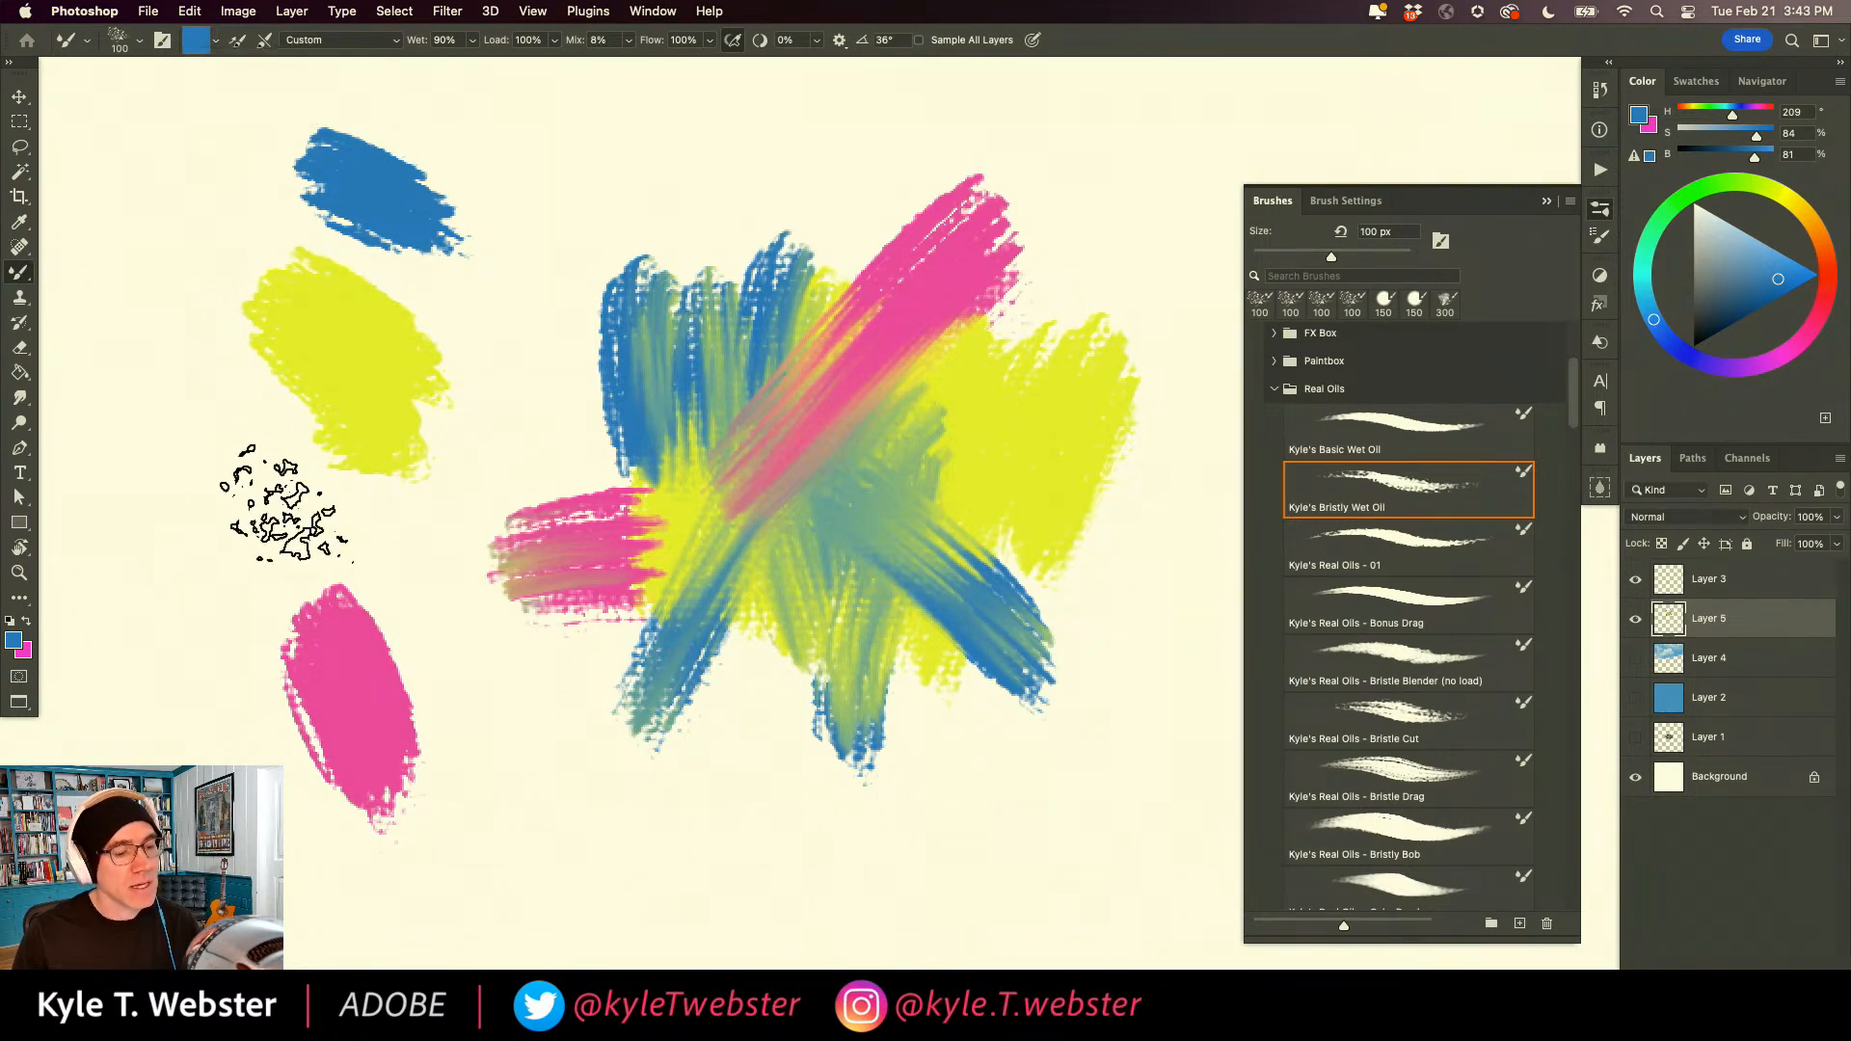
# Load the Mixer Brush with mixed yellow, pink and blue from the painted patch and paint multicolored strokes on the empty canvas beside it.
pyautogui.moveTo(725, 548)
pyautogui.mouseDown()
pyautogui.moveTo(674, 504)
pyautogui.moveTo(719, 511)
pyautogui.mouseUp()
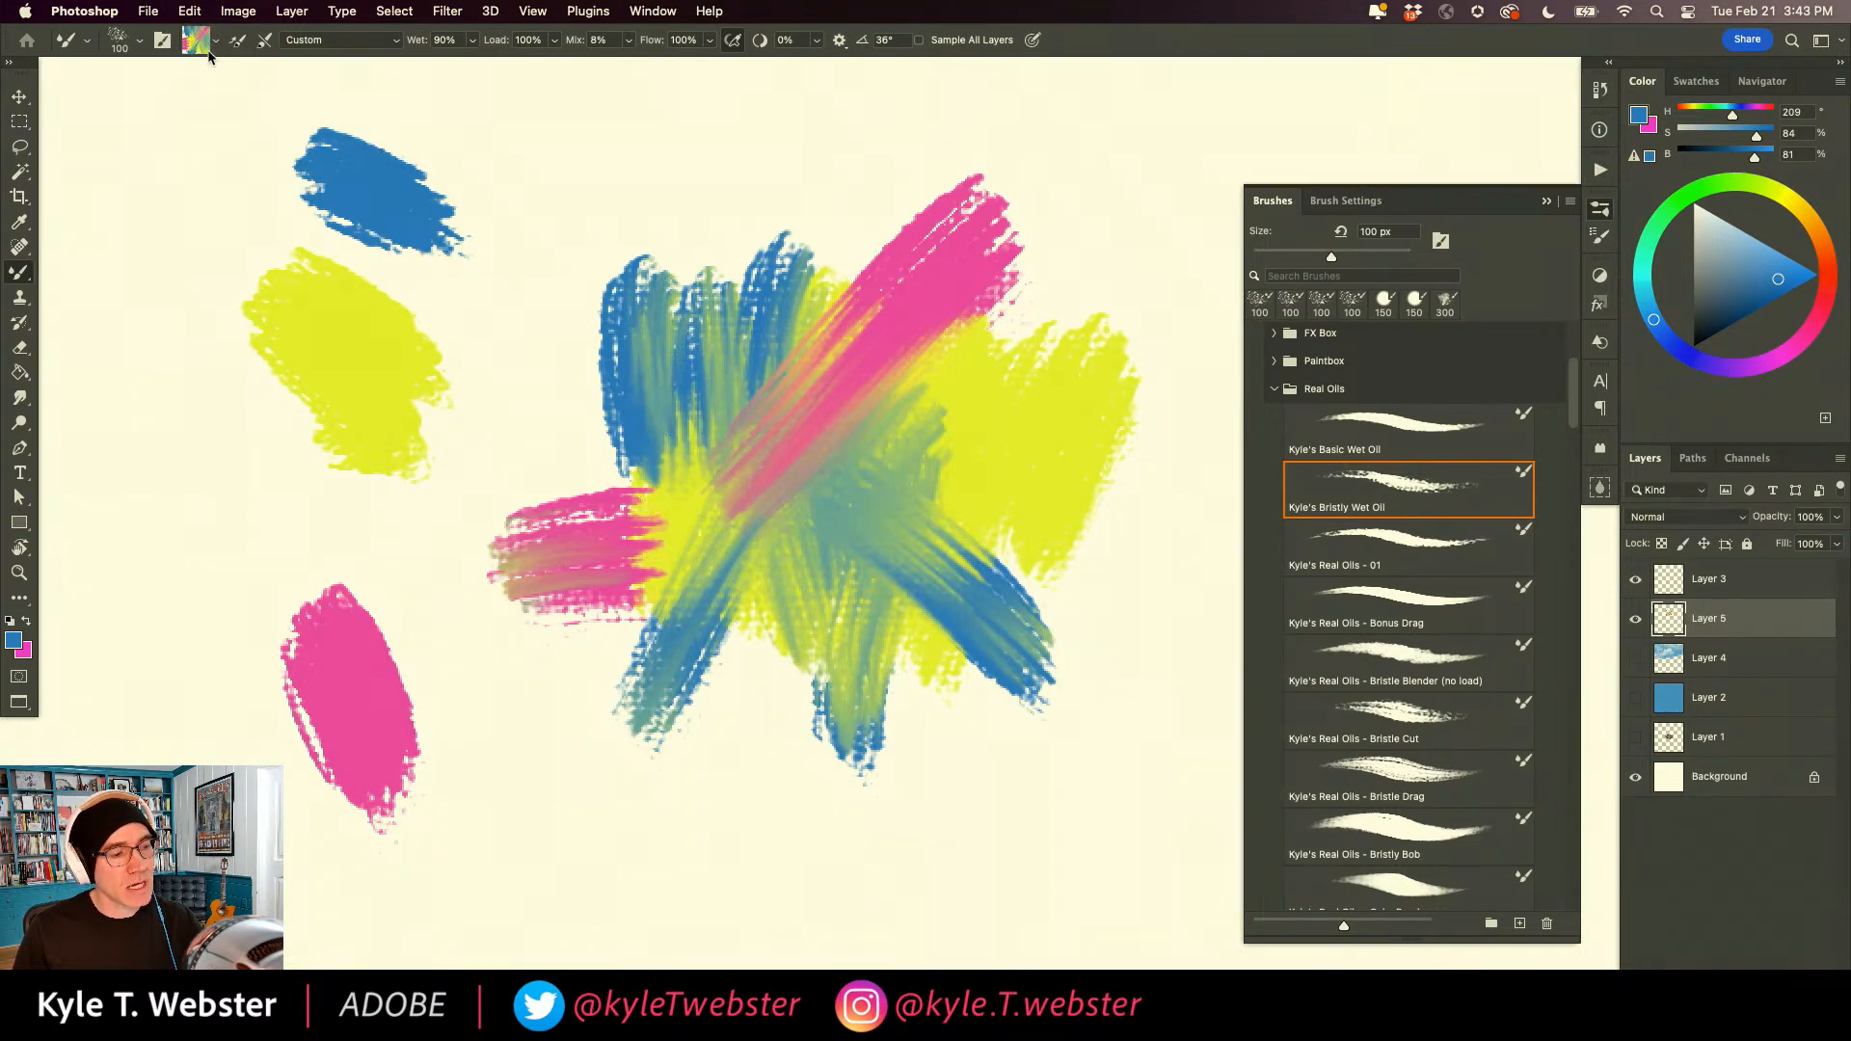
pyautogui.click(546, 495)
pyautogui.moveTo(944, 372); pyautogui.dragTo(871, 527)
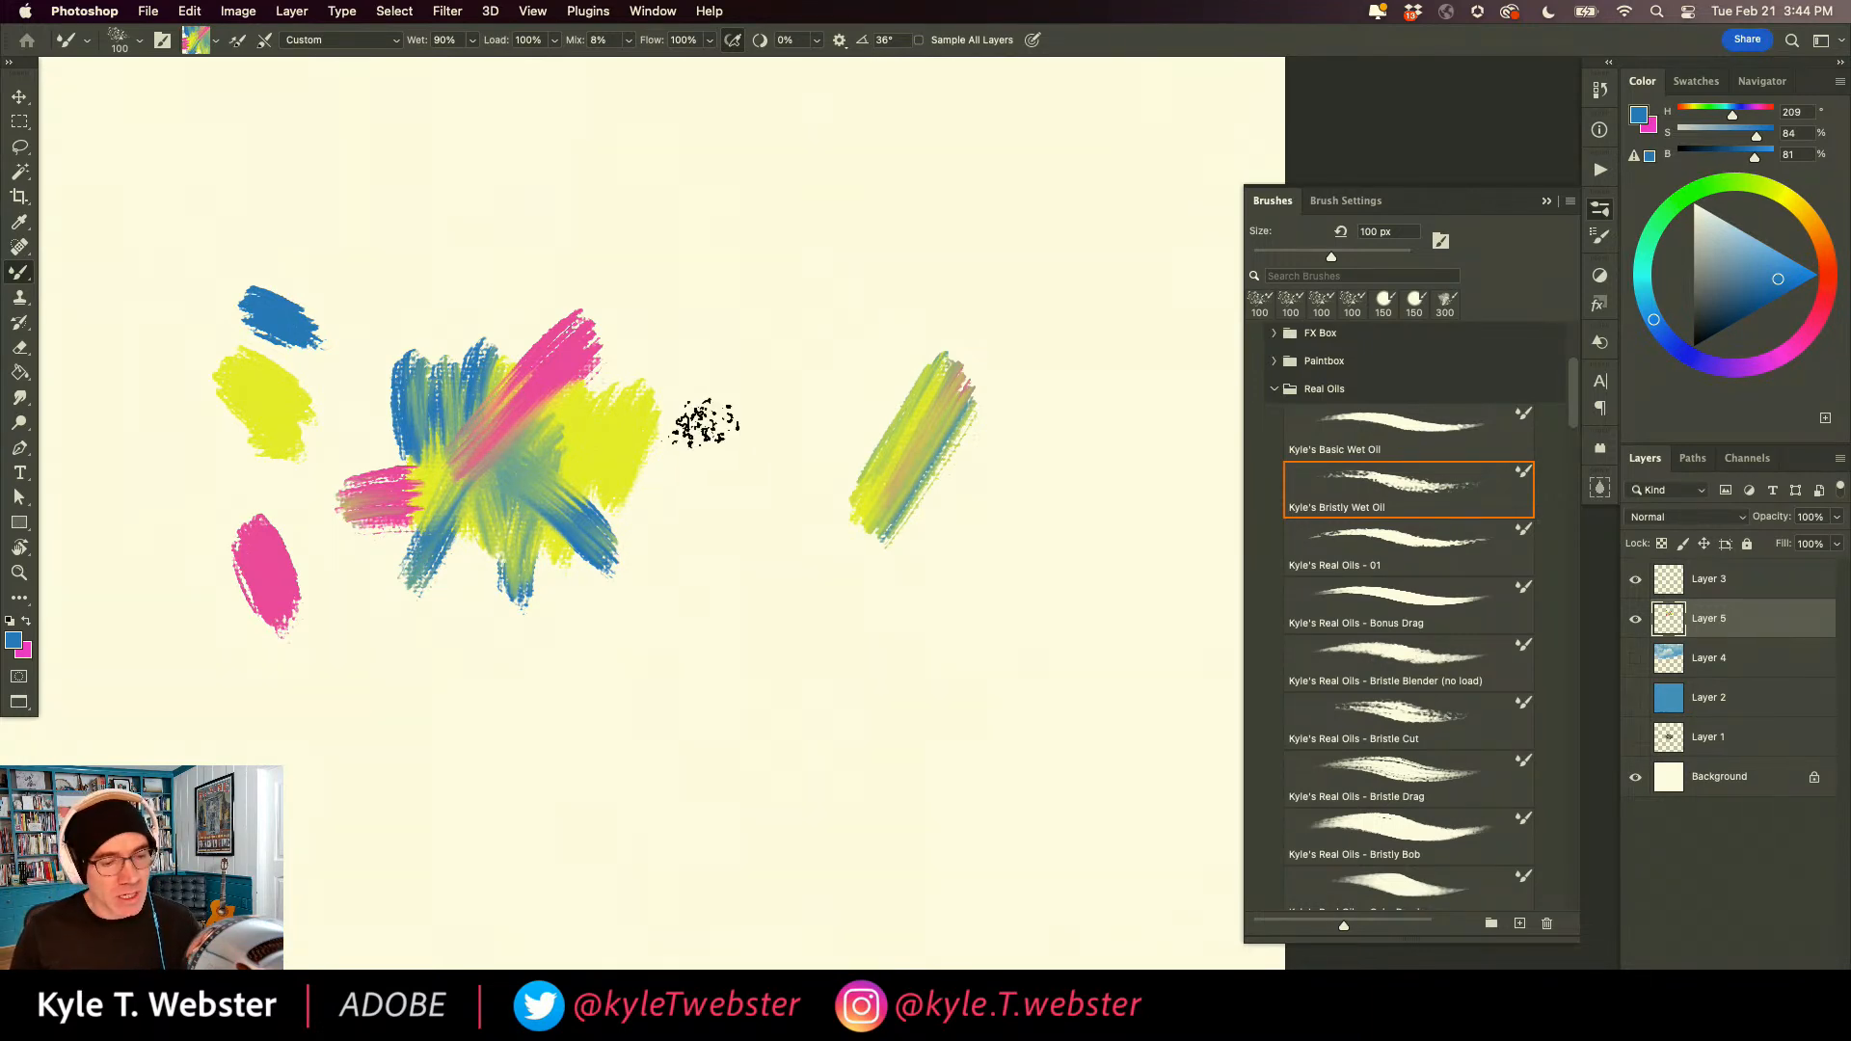
pyautogui.moveTo(760, 475); pyautogui.dragTo(784, 520)
pyautogui.moveTo(781, 545); pyautogui.dragTo(814, 731)
pyautogui.moveTo(726, 614); pyautogui.dragTo(771, 458)
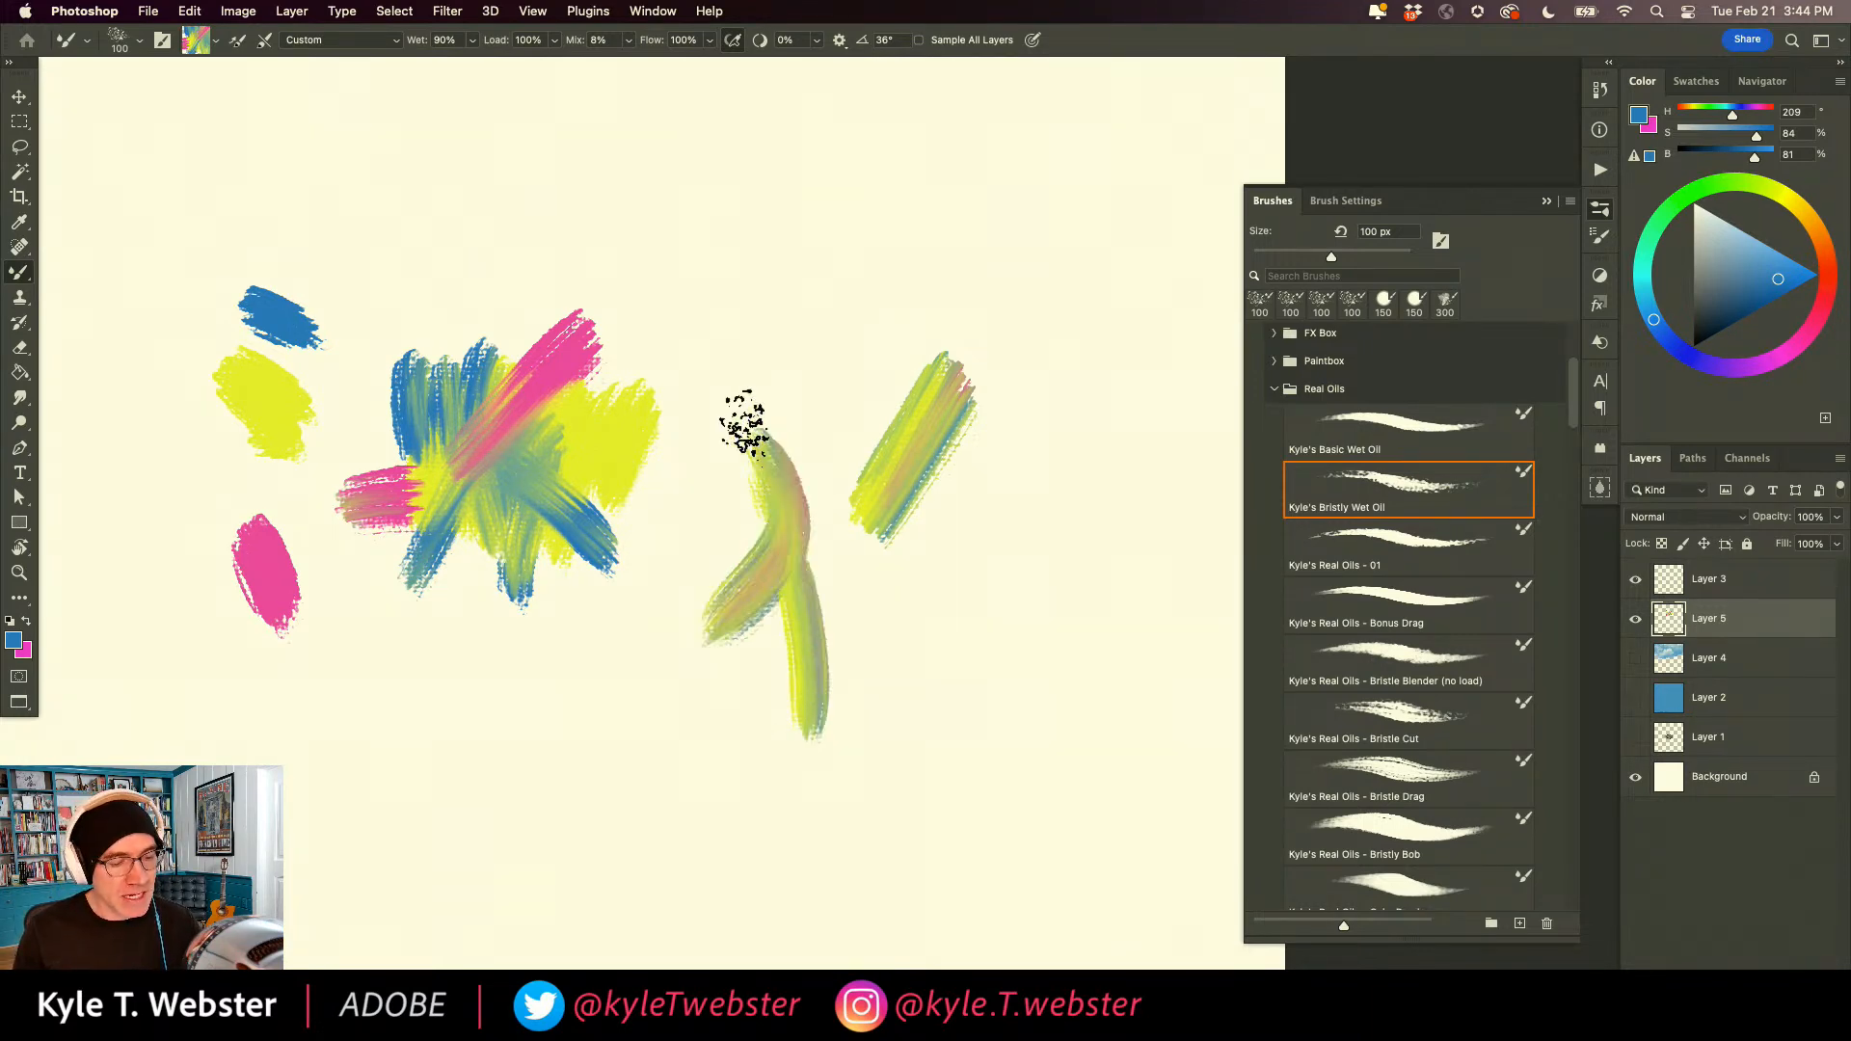
pyautogui.moveTo(758, 319); pyautogui.dragTo(749, 300)
pyautogui.moveTo(856, 347); pyautogui.dragTo(781, 365)
pyautogui.moveTo(734, 282); pyautogui.dragTo(764, 414)
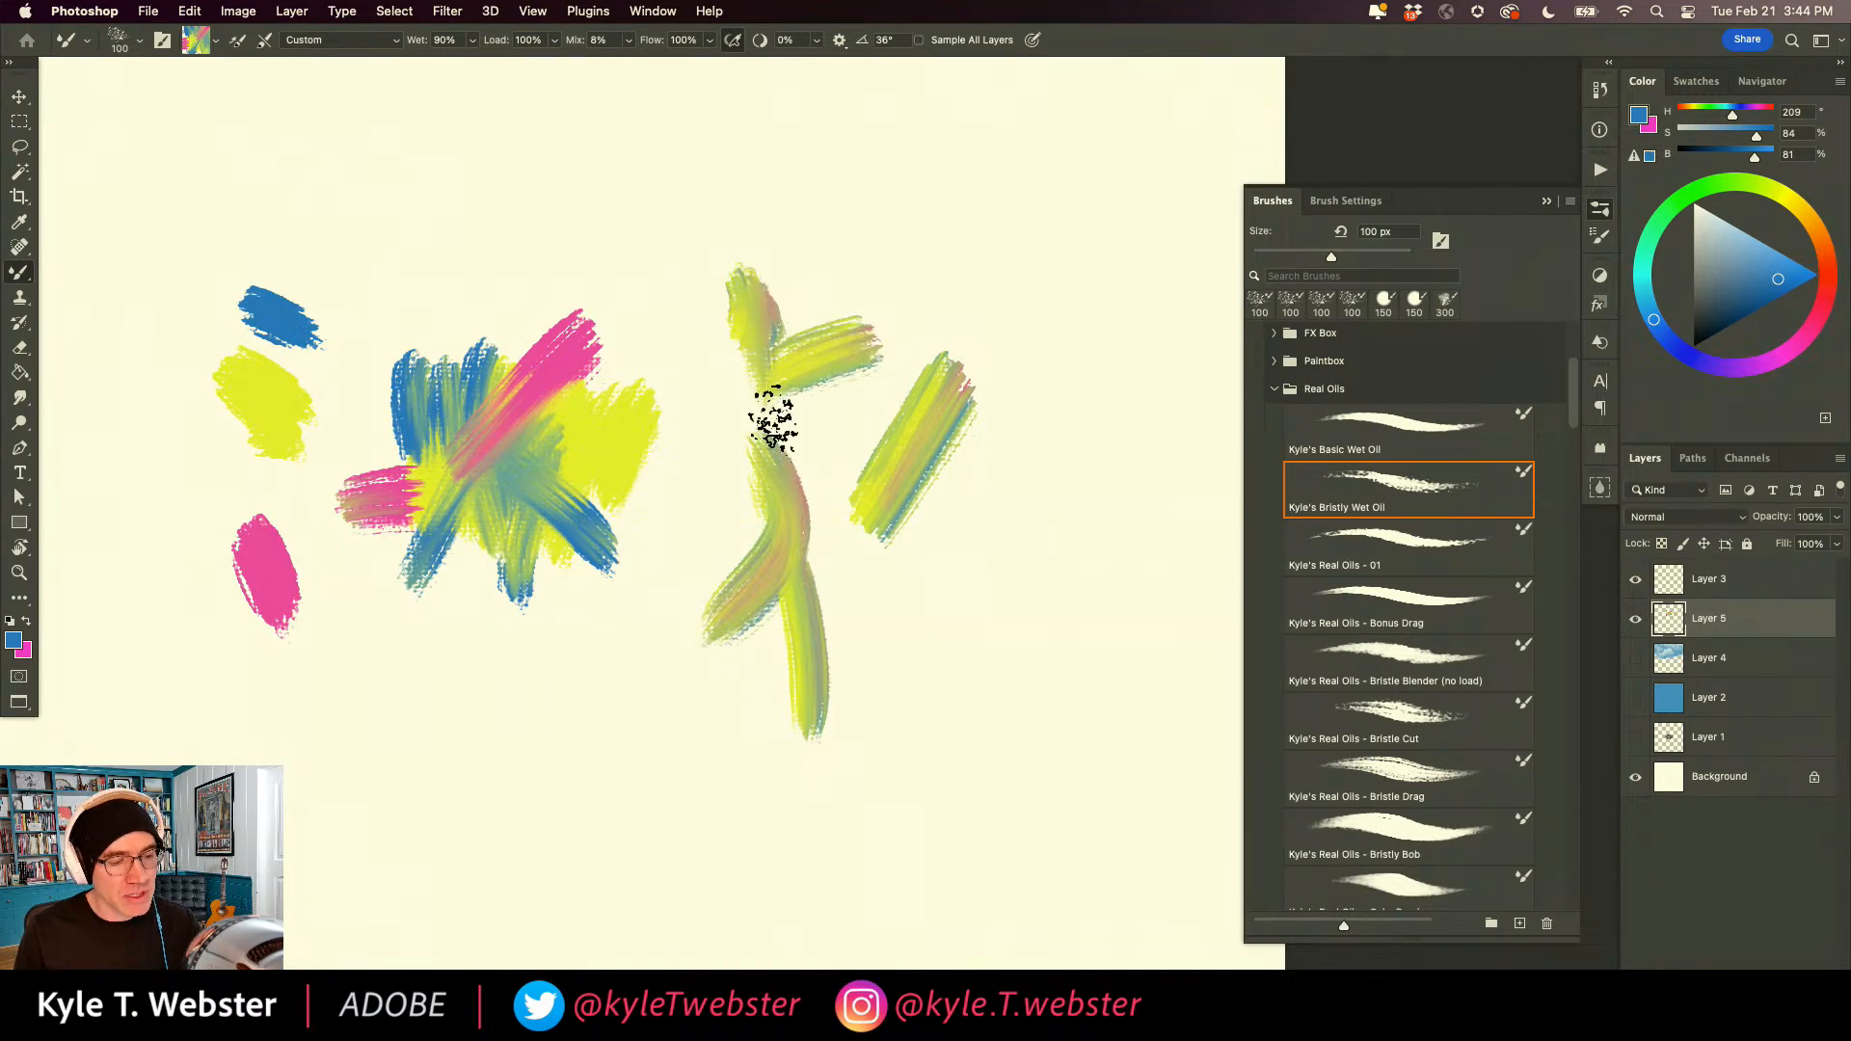
pyautogui.moveTo(661, 277); pyautogui.dragTo(757, 384)
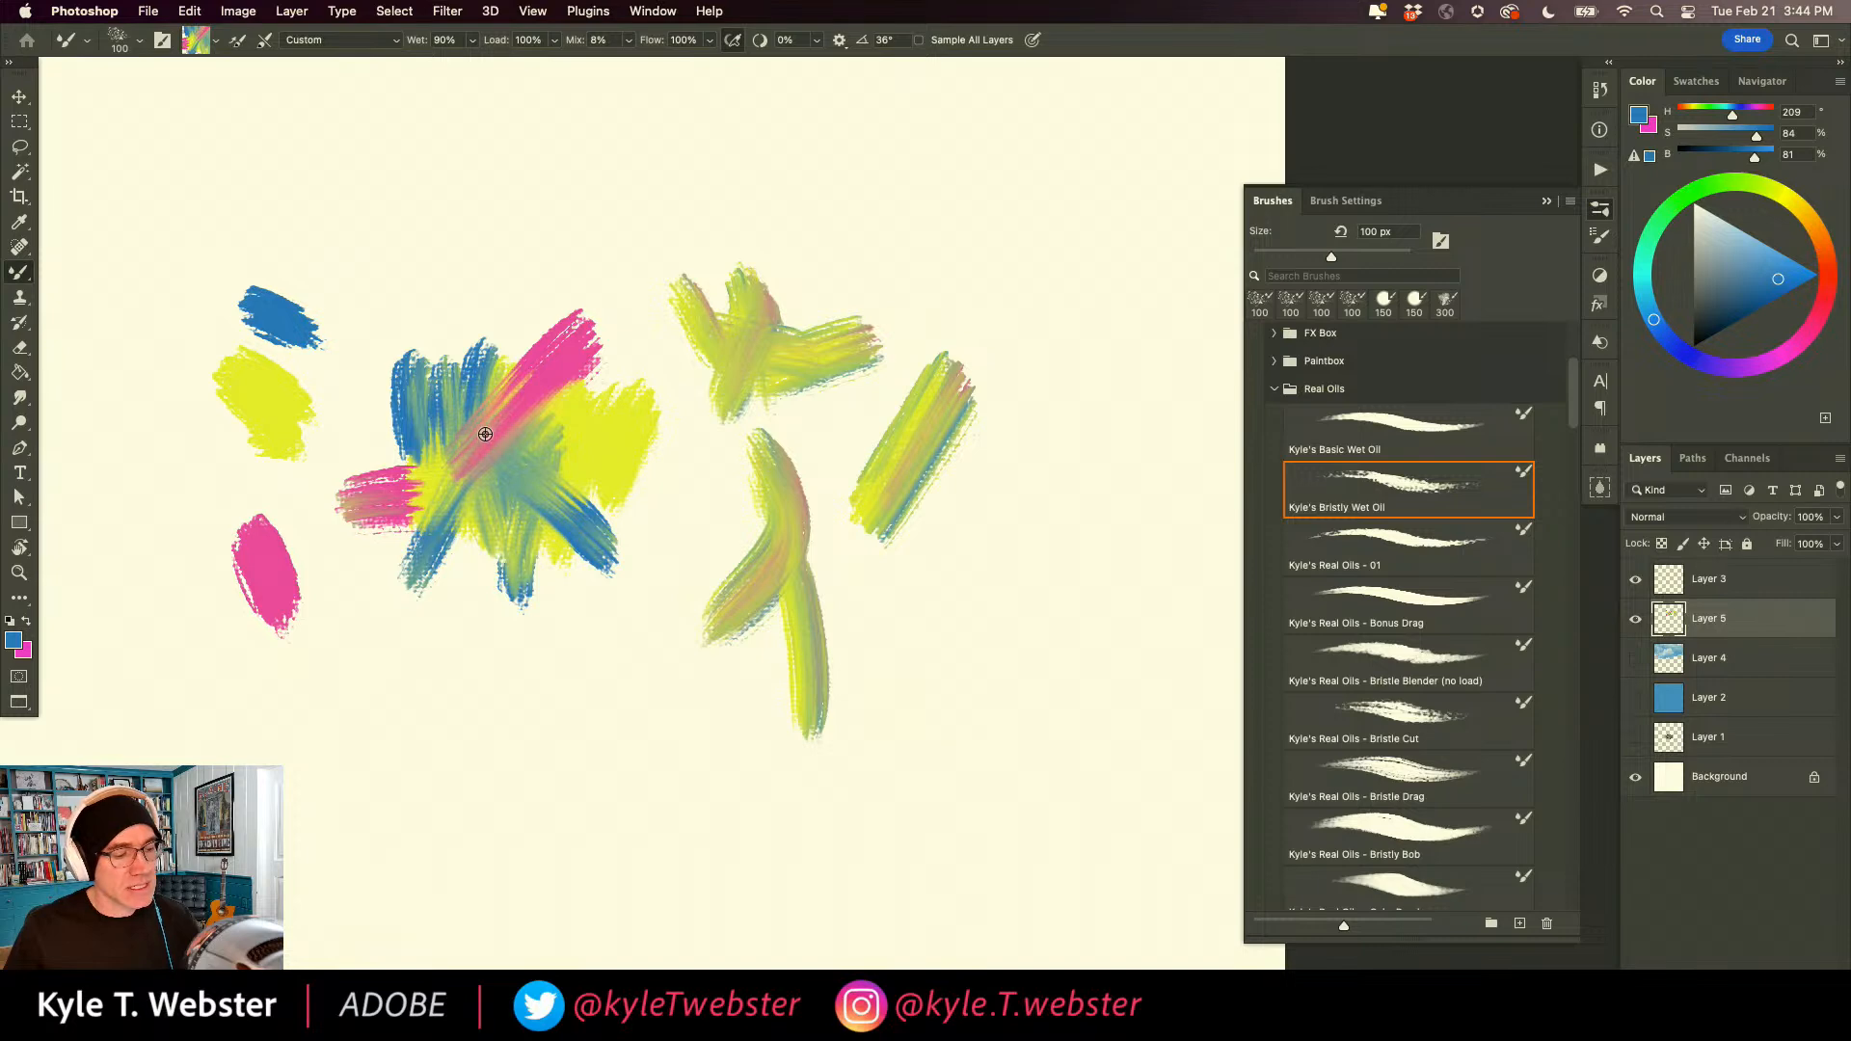
# Resample the patch where pink and blue overlap and paint multicolored strokes above and below it.
pyautogui.moveTo(538, 144); pyautogui.dragTo(562, 246)
pyautogui.moveTo(625, 193); pyautogui.dragTo(422, 240)
pyautogui.moveTo(431, 150); pyautogui.dragTo(380, 289)
pyautogui.moveTo(542, 761)
pyautogui.mouseDown()
pyautogui.moveTo(587, 682)
pyautogui.moveTo(494, 742)
pyautogui.moveTo(524, 710)
pyautogui.moveTo(690, 703)
pyautogui.moveTo(453, 622)
pyautogui.mouseUp()
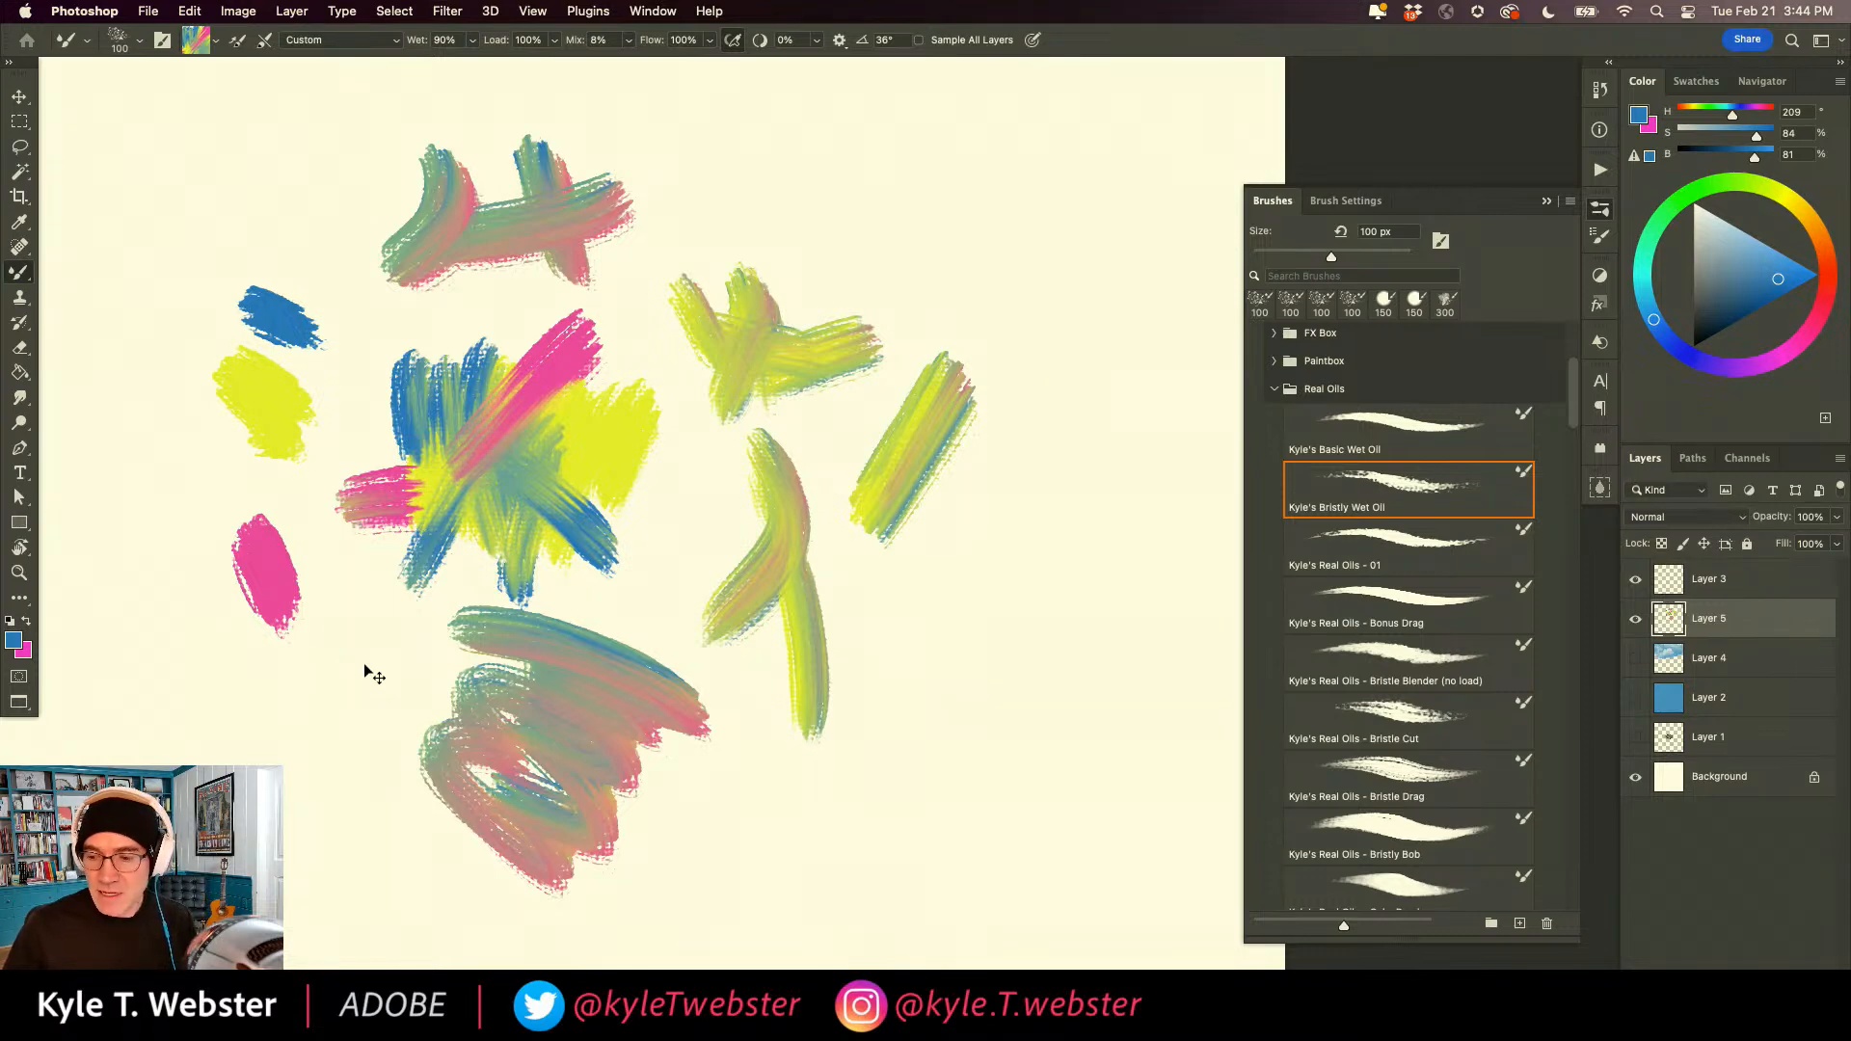
# Clear the painted strokes from the layer and enlarge the Mixer Brush to 175 px.
pyautogui.press('BackSpace')
pyautogui.press(']')
pyautogui.press(']')
pyautogui.press(']')
# Paint long multicolored strokes crossing in a star shape and blend the paint where they meet.
pyautogui.moveTo(892, 268)
pyautogui.mouseDown()
pyautogui.moveTo(843, 476)
pyautogui.moveTo(689, 776)
pyautogui.mouseUp()
pyautogui.moveTo(1051, 518); pyautogui.dragTo(502, 518)
pyautogui.moveTo(752, 318)
pyautogui.mouseDown()
pyautogui.moveTo(785, 463)
pyautogui.moveTo(916, 699)
pyautogui.mouseUp()
pyautogui.moveTo(1007, 641)
pyautogui.mouseDown()
pyautogui.moveTo(723, 569)
pyautogui.moveTo(667, 634)
pyautogui.mouseUp()
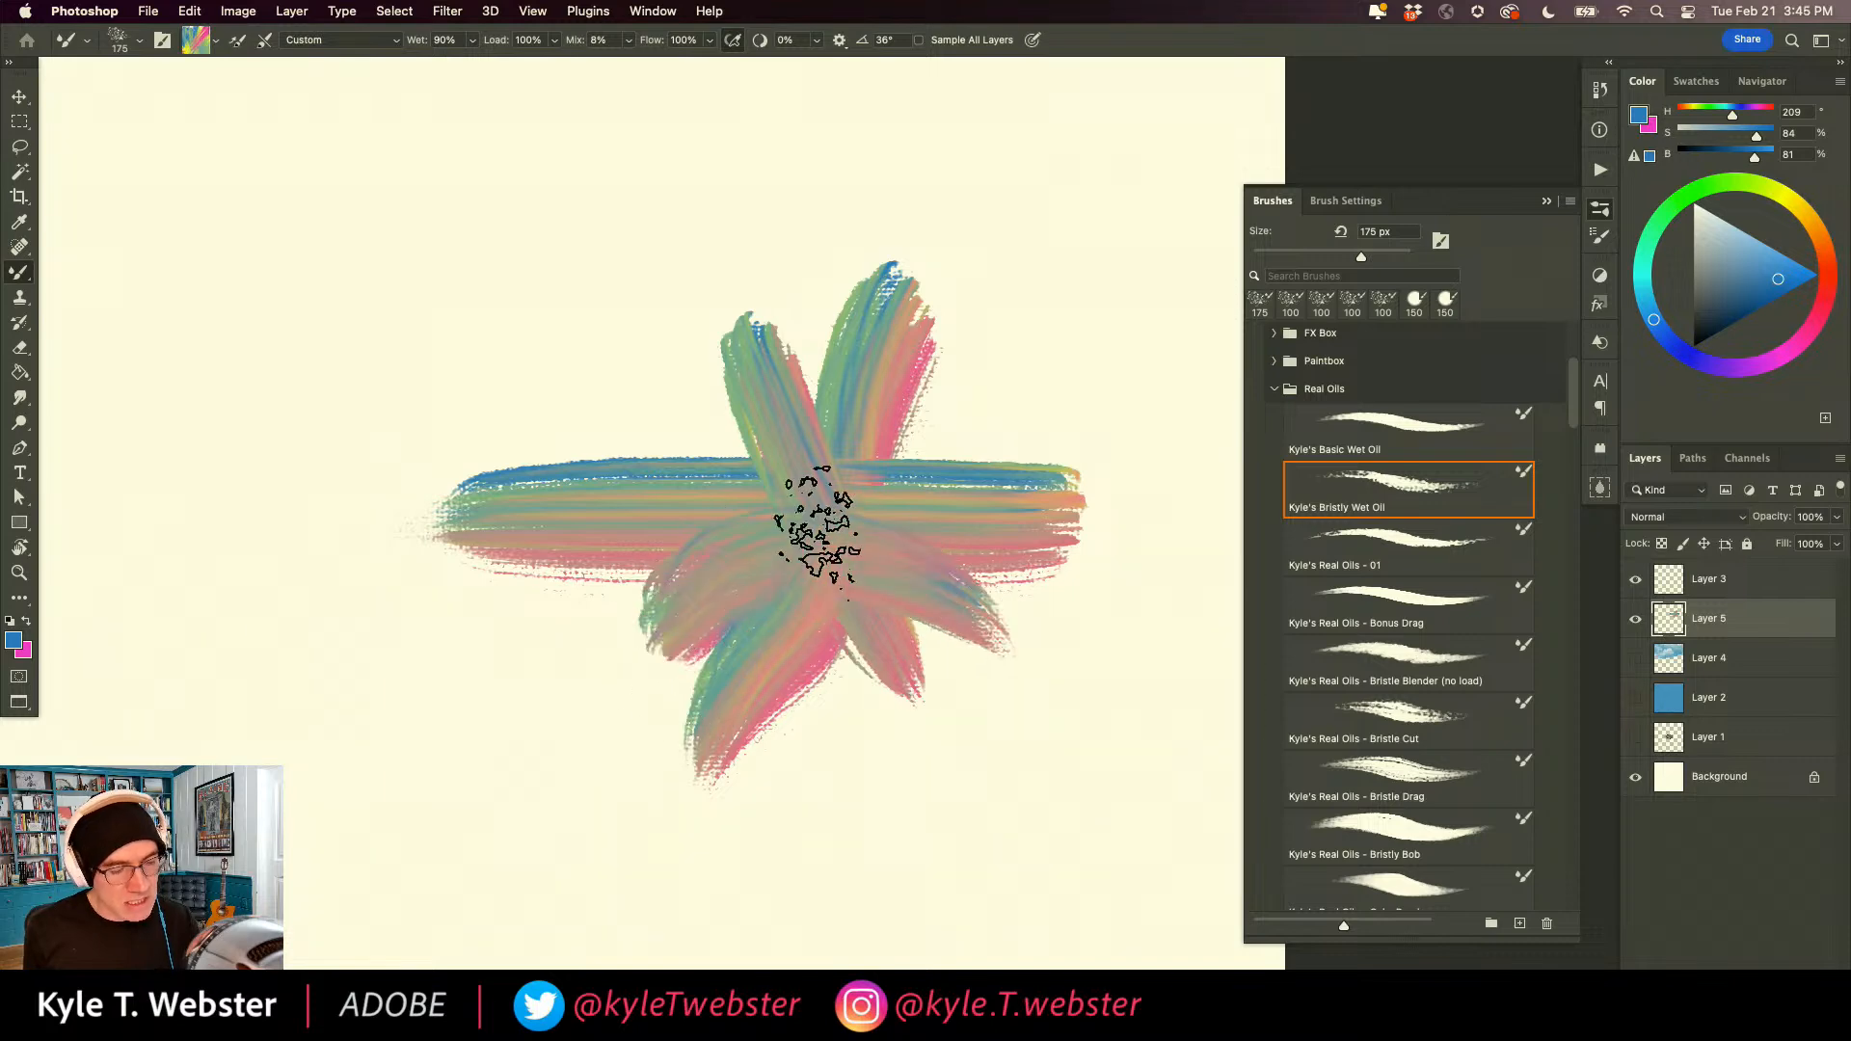
pyautogui.moveTo(813, 561); pyautogui.dragTo(757, 429)
pyautogui.moveTo(834, 573)
pyautogui.mouseDown()
pyautogui.moveTo(770, 458)
pyautogui.moveTo(669, 308)
pyautogui.mouseUp()
pyautogui.moveTo(786, 491)
pyautogui.mouseDown()
pyautogui.moveTo(764, 517)
pyautogui.moveTo(806, 495)
pyautogui.moveTo(847, 517)
pyautogui.moveTo(805, 540)
pyautogui.moveTo(744, 517)
pyautogui.moveTo(793, 504)
pyautogui.moveTo(826, 530)
pyautogui.moveTo(852, 487)
pyautogui.mouseUp()
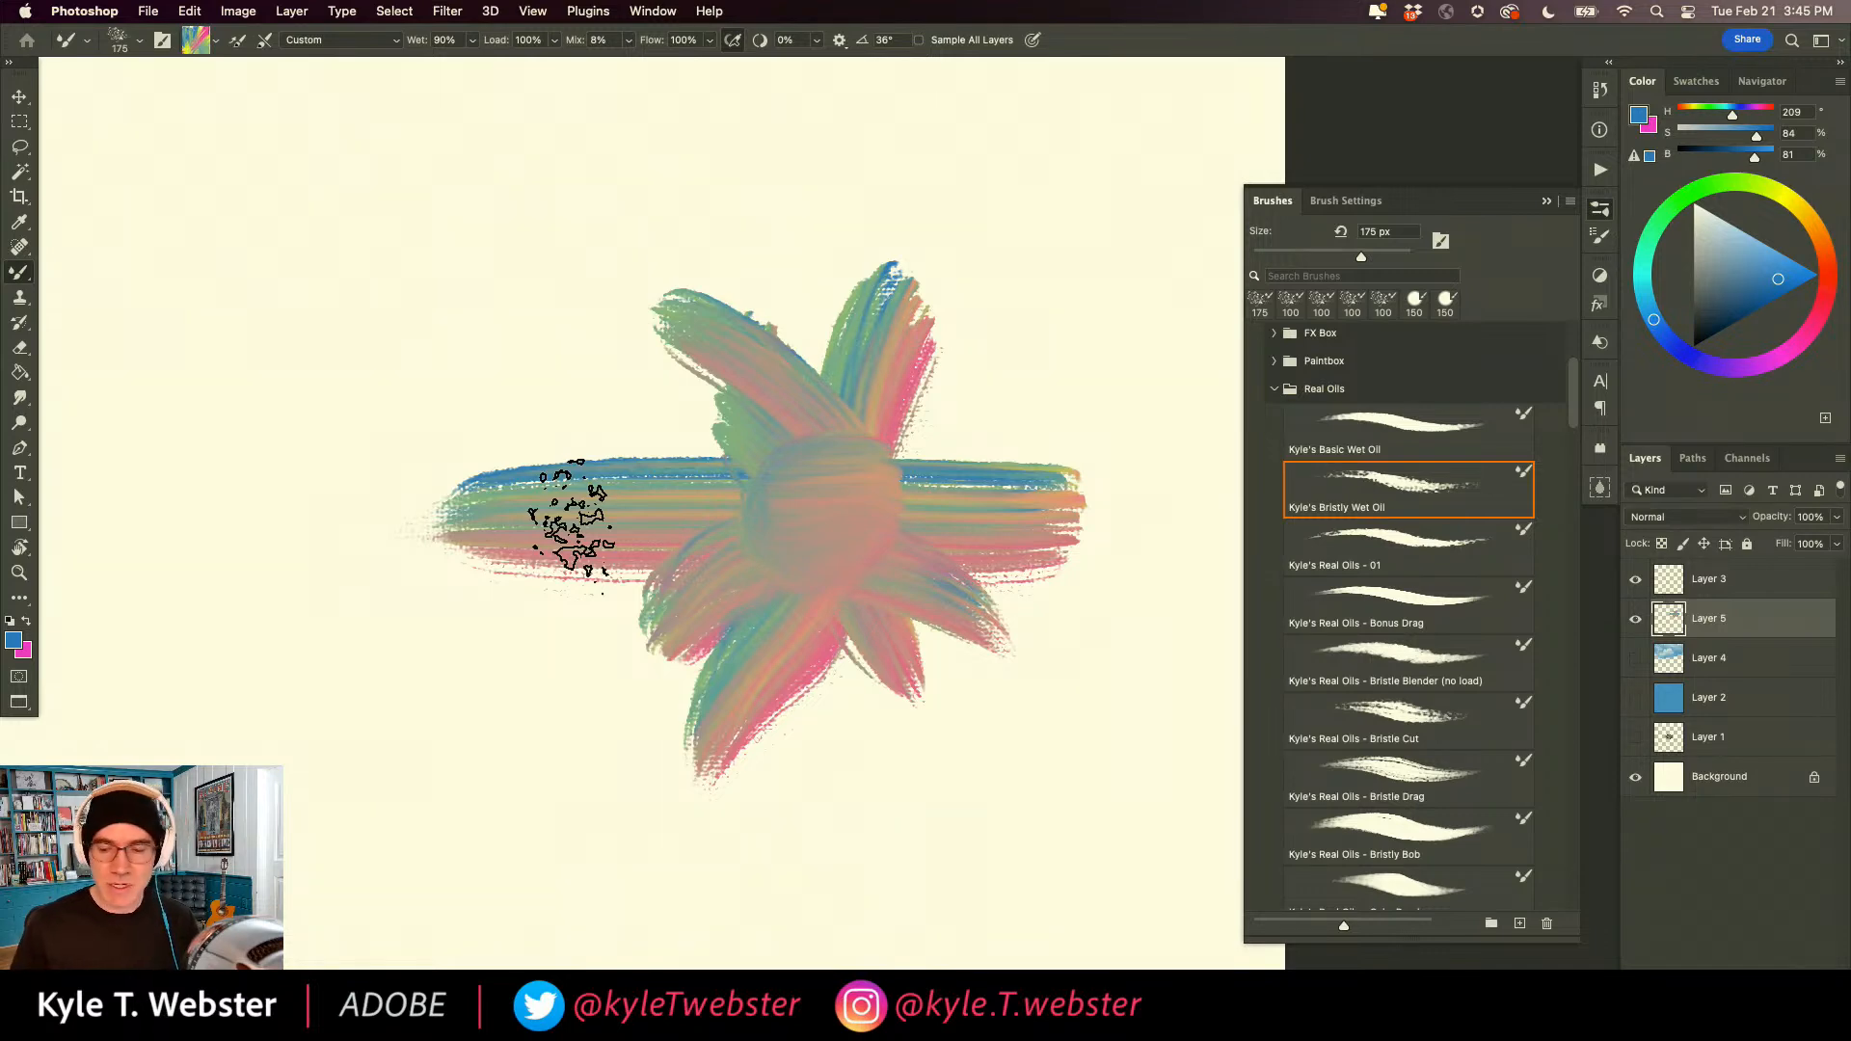
# Reduce the brush to 80 px and dab yellow (H 53, S 85, B 100) and red-orange (H 4) swatches side by side on empty canvas.
pyautogui.moveTo(835, 557)
pyautogui.mouseDown()
pyautogui.moveTo(748, 546)
pyautogui.moveTo(784, 576)
pyautogui.moveTo(692, 612)
pyautogui.mouseUp()
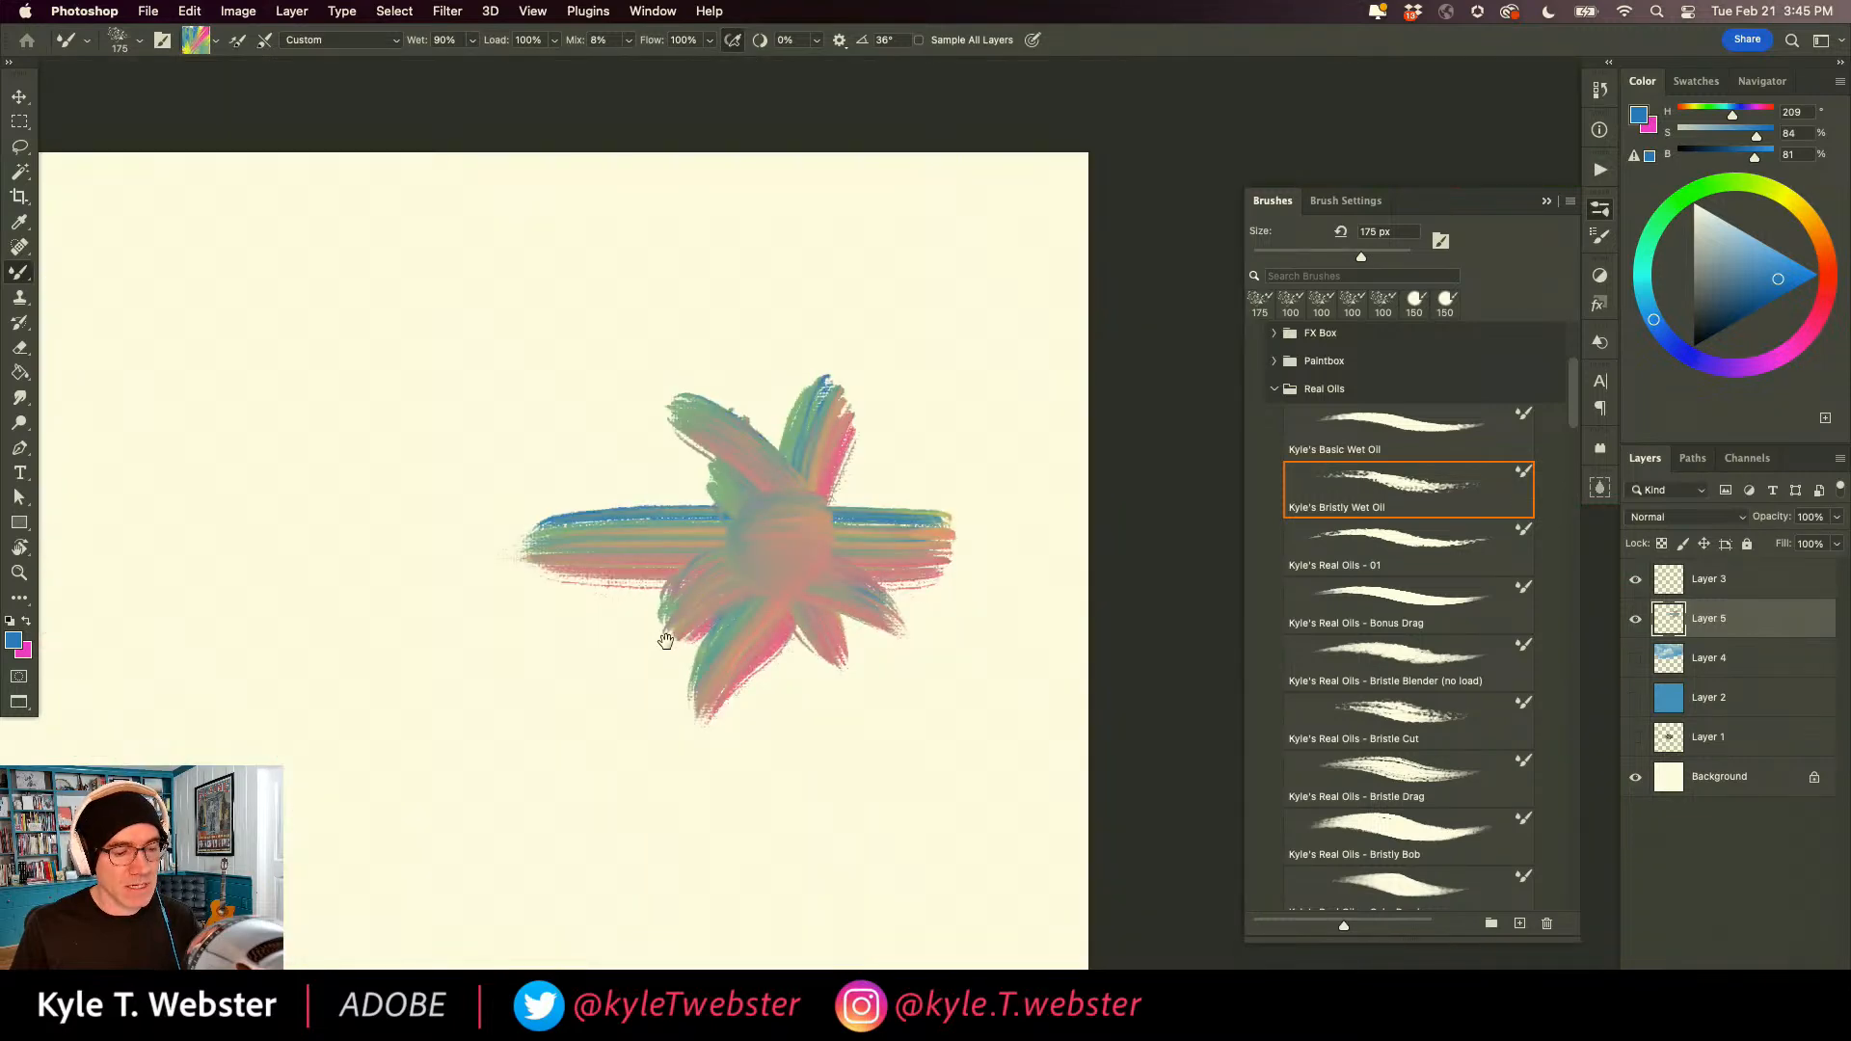
pyautogui.moveTo(548, 703)
pyautogui.mouseDown()
pyautogui.moveTo(759, 672)
pyautogui.moveTo(690, 582)
pyautogui.mouseUp()
pyautogui.press('[')
pyautogui.press('[')
pyautogui.press('[')
pyautogui.press('[')
pyautogui.press('[')
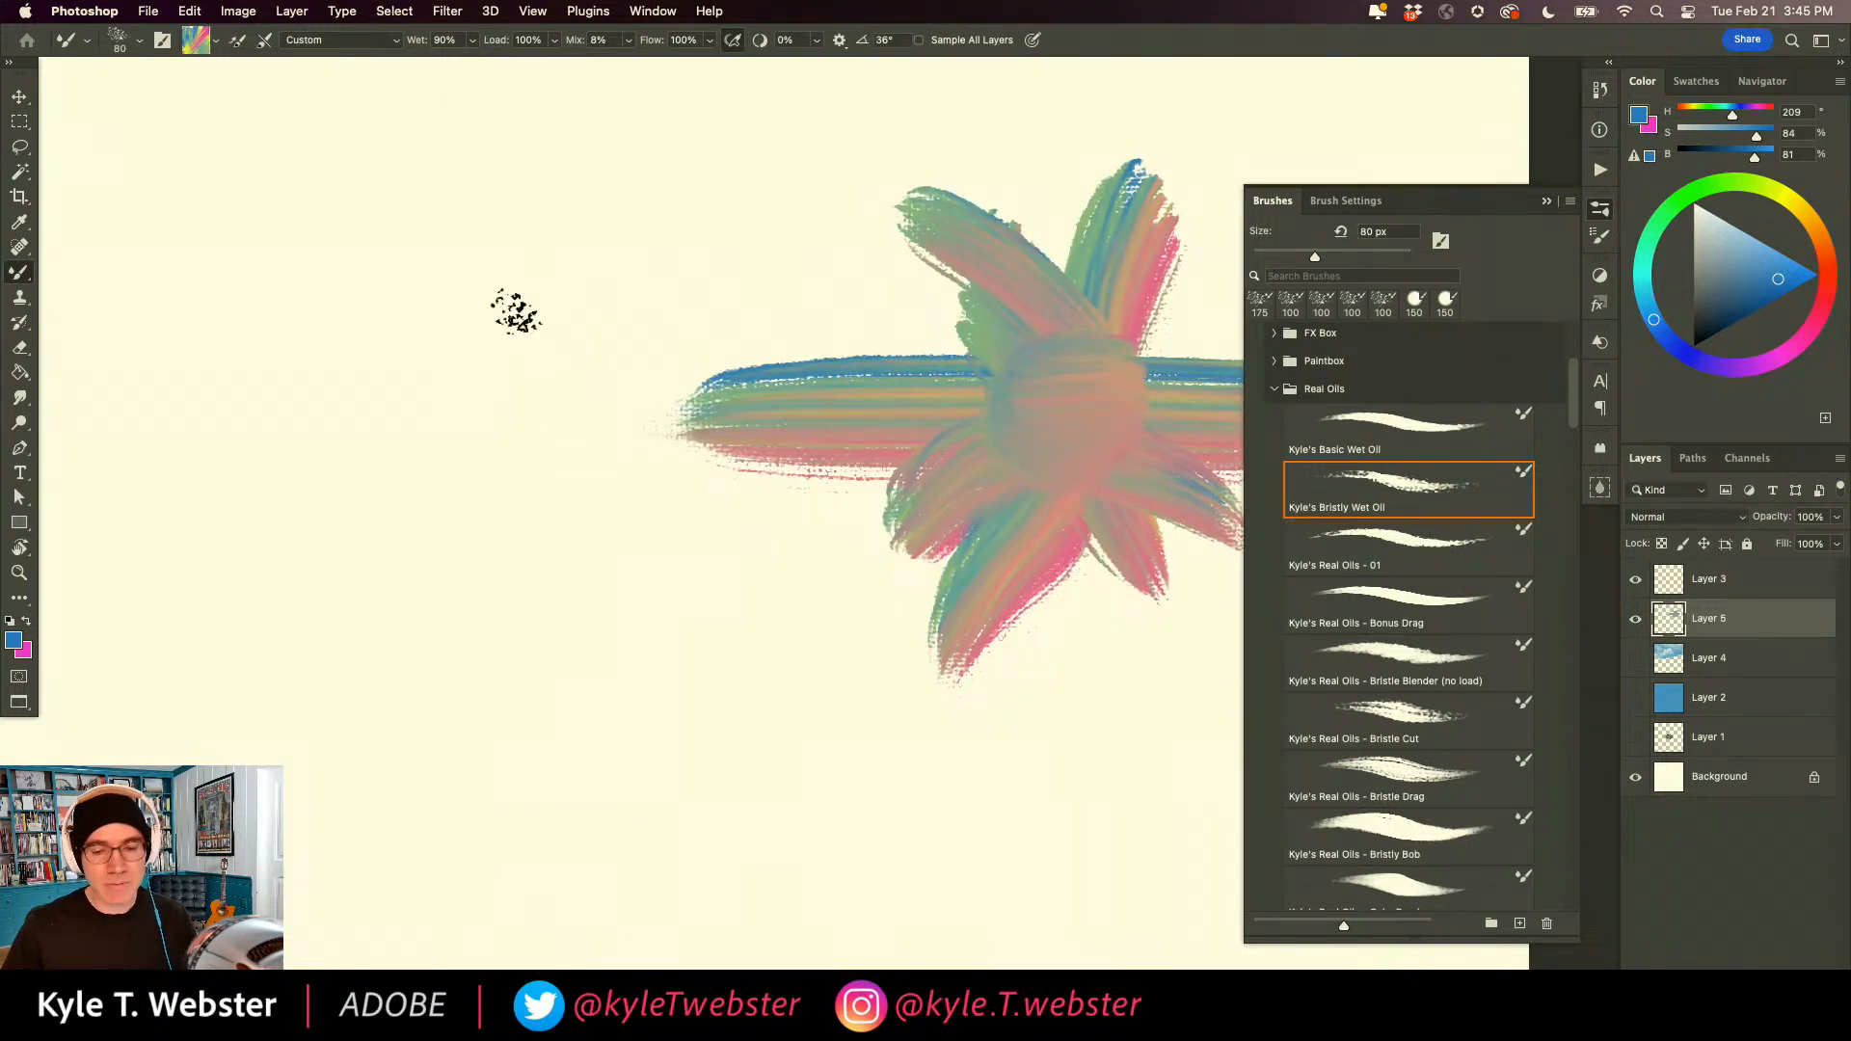
pyautogui.click(1791, 199)
pyautogui.click(1798, 264)
pyautogui.moveTo(494, 395); pyautogui.dragTo(482, 340)
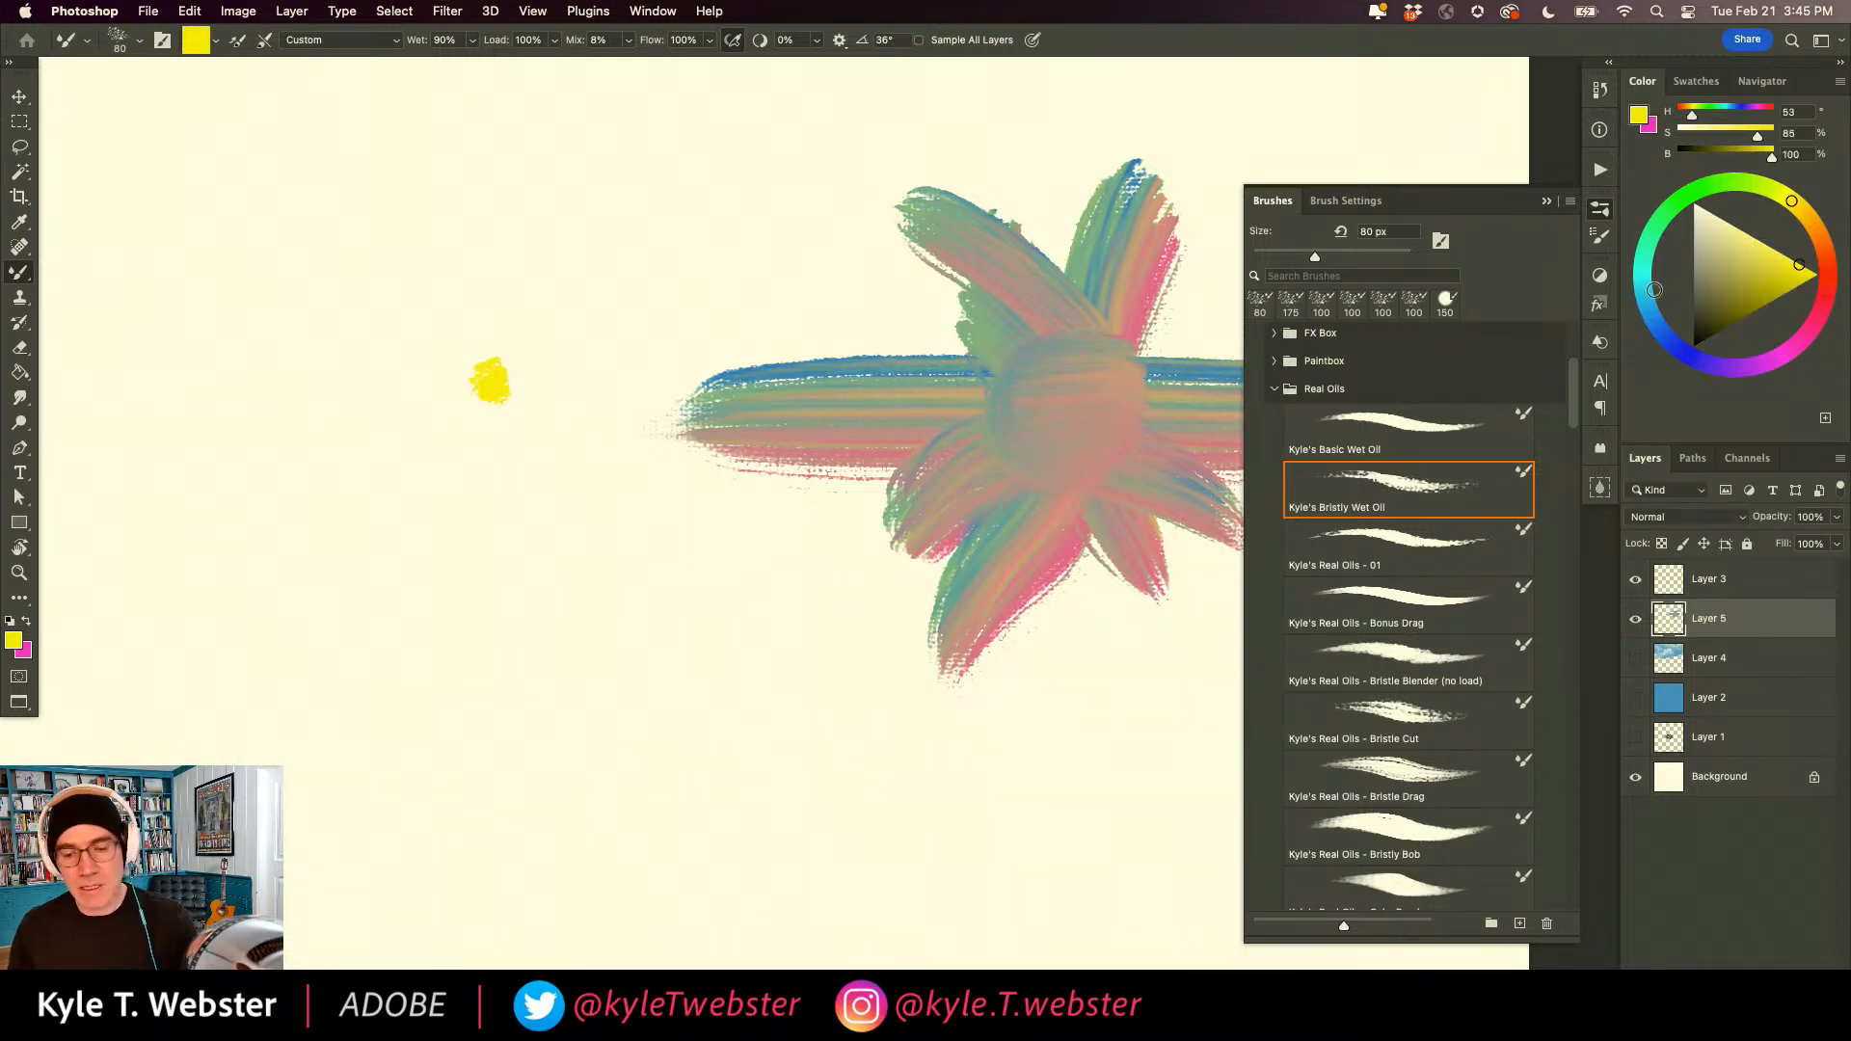
pyautogui.click(1826, 267)
pyautogui.moveTo(421, 385); pyautogui.dragTo(458, 393)
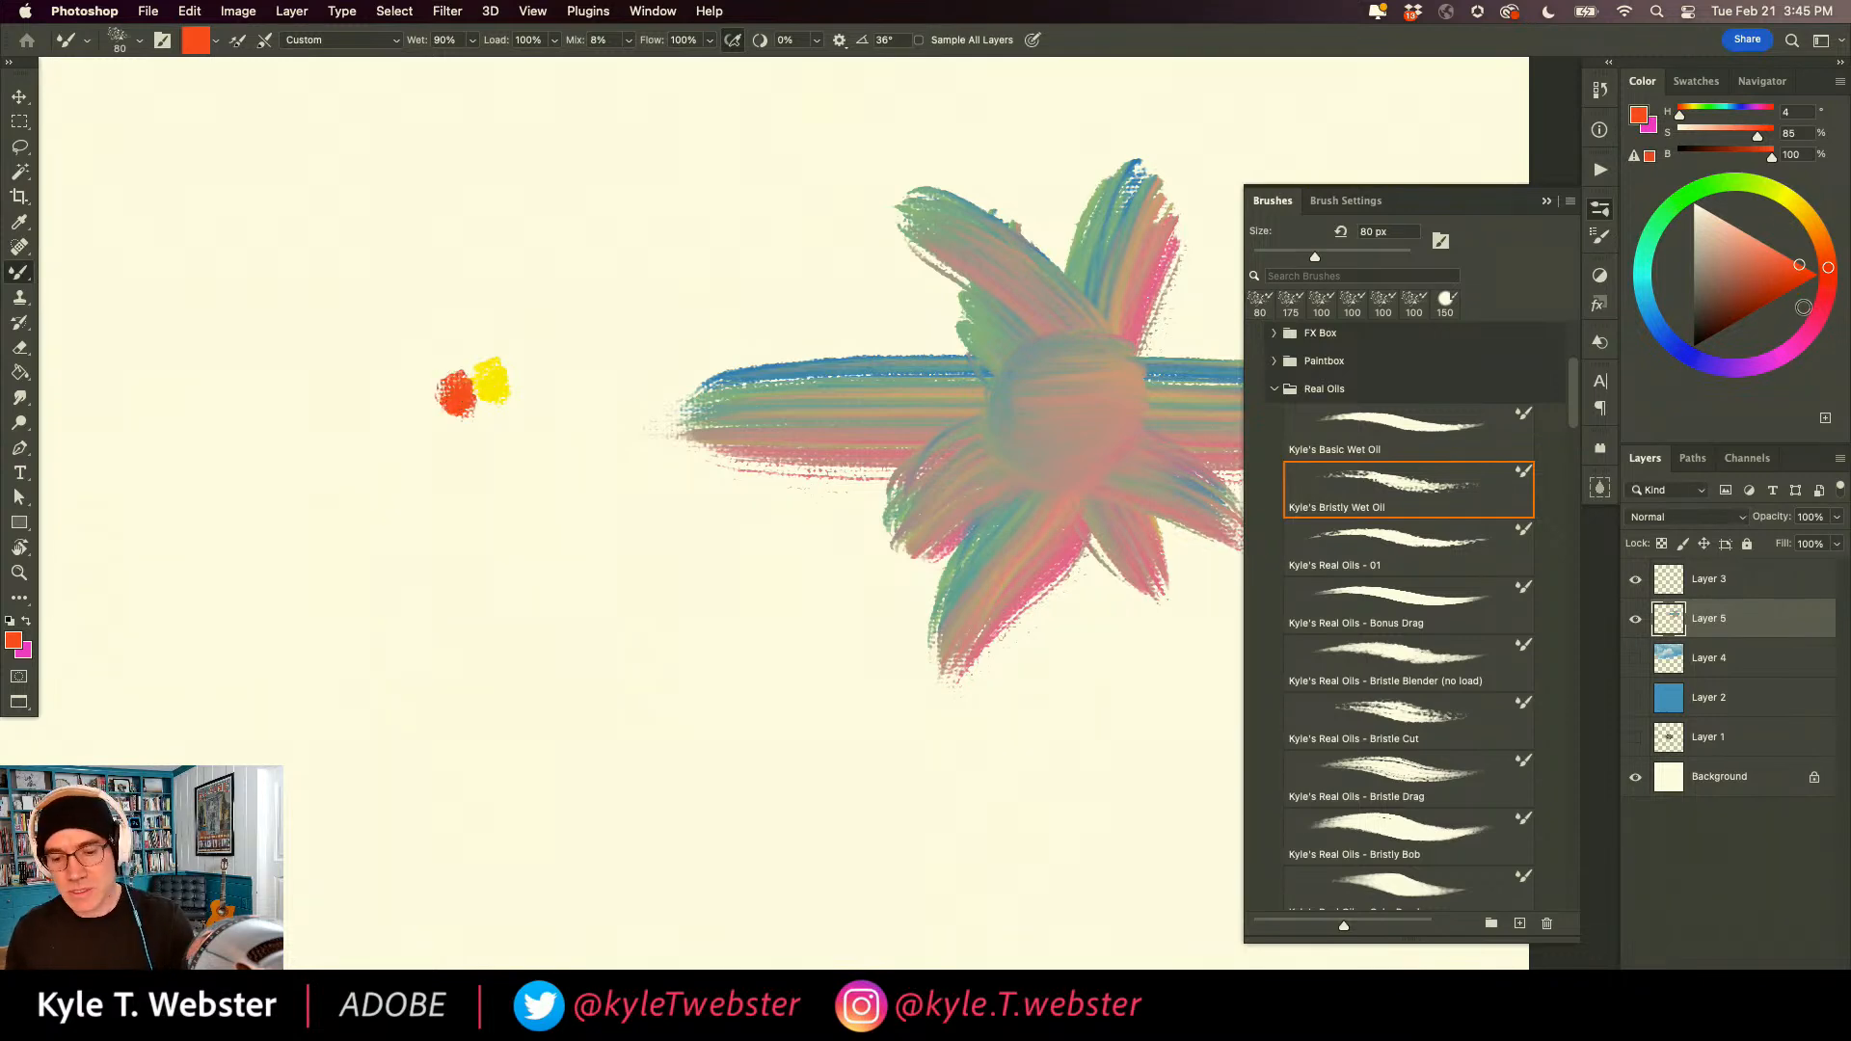
# Complete a ring of color swatches with pink, purple, blue, aqua, dark green (H 107, S 71, B 66), olive and muted yellow dabs.
pyautogui.moveTo(428, 417)
pyautogui.mouseDown()
pyautogui.moveTo(443, 475)
pyautogui.moveTo(484, 497)
pyautogui.moveTo(523, 482)
pyautogui.mouseUp()
pyautogui.click(1697, 361)
pyautogui.click(1655, 317)
pyautogui.click(1652, 236)
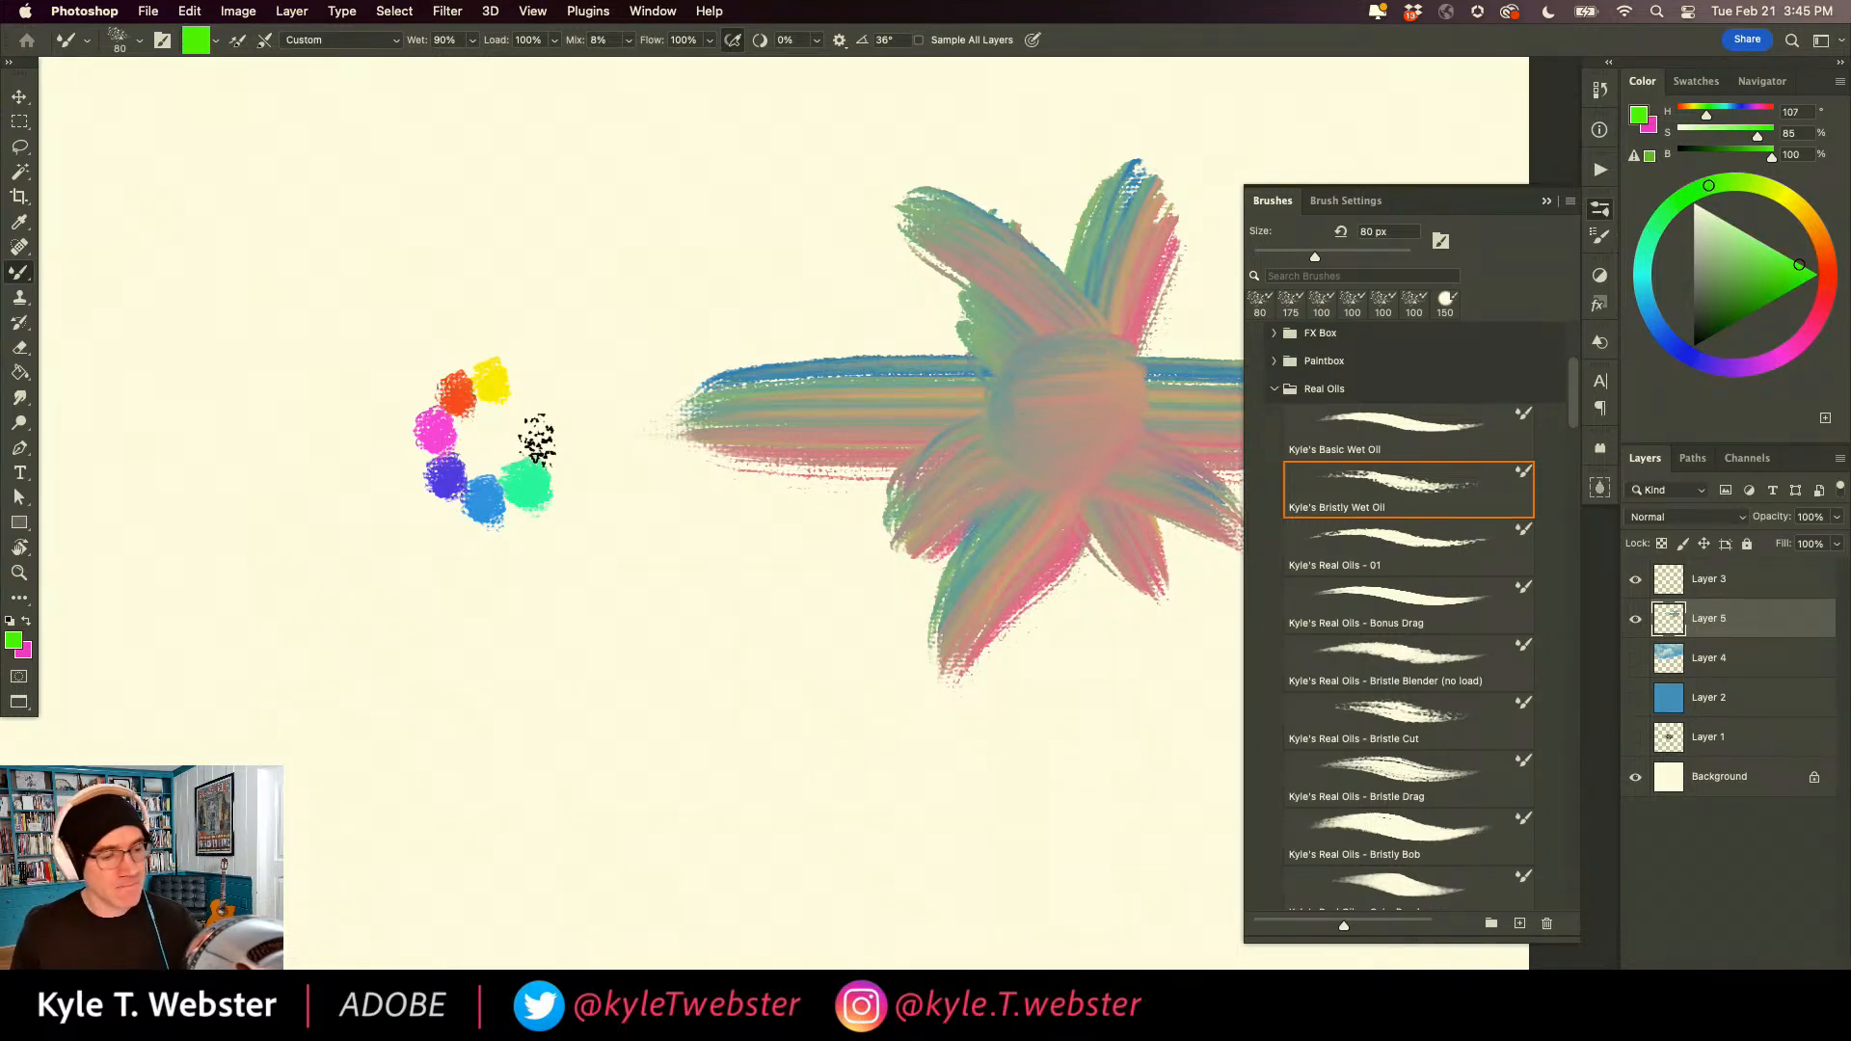
pyautogui.click(1751, 284)
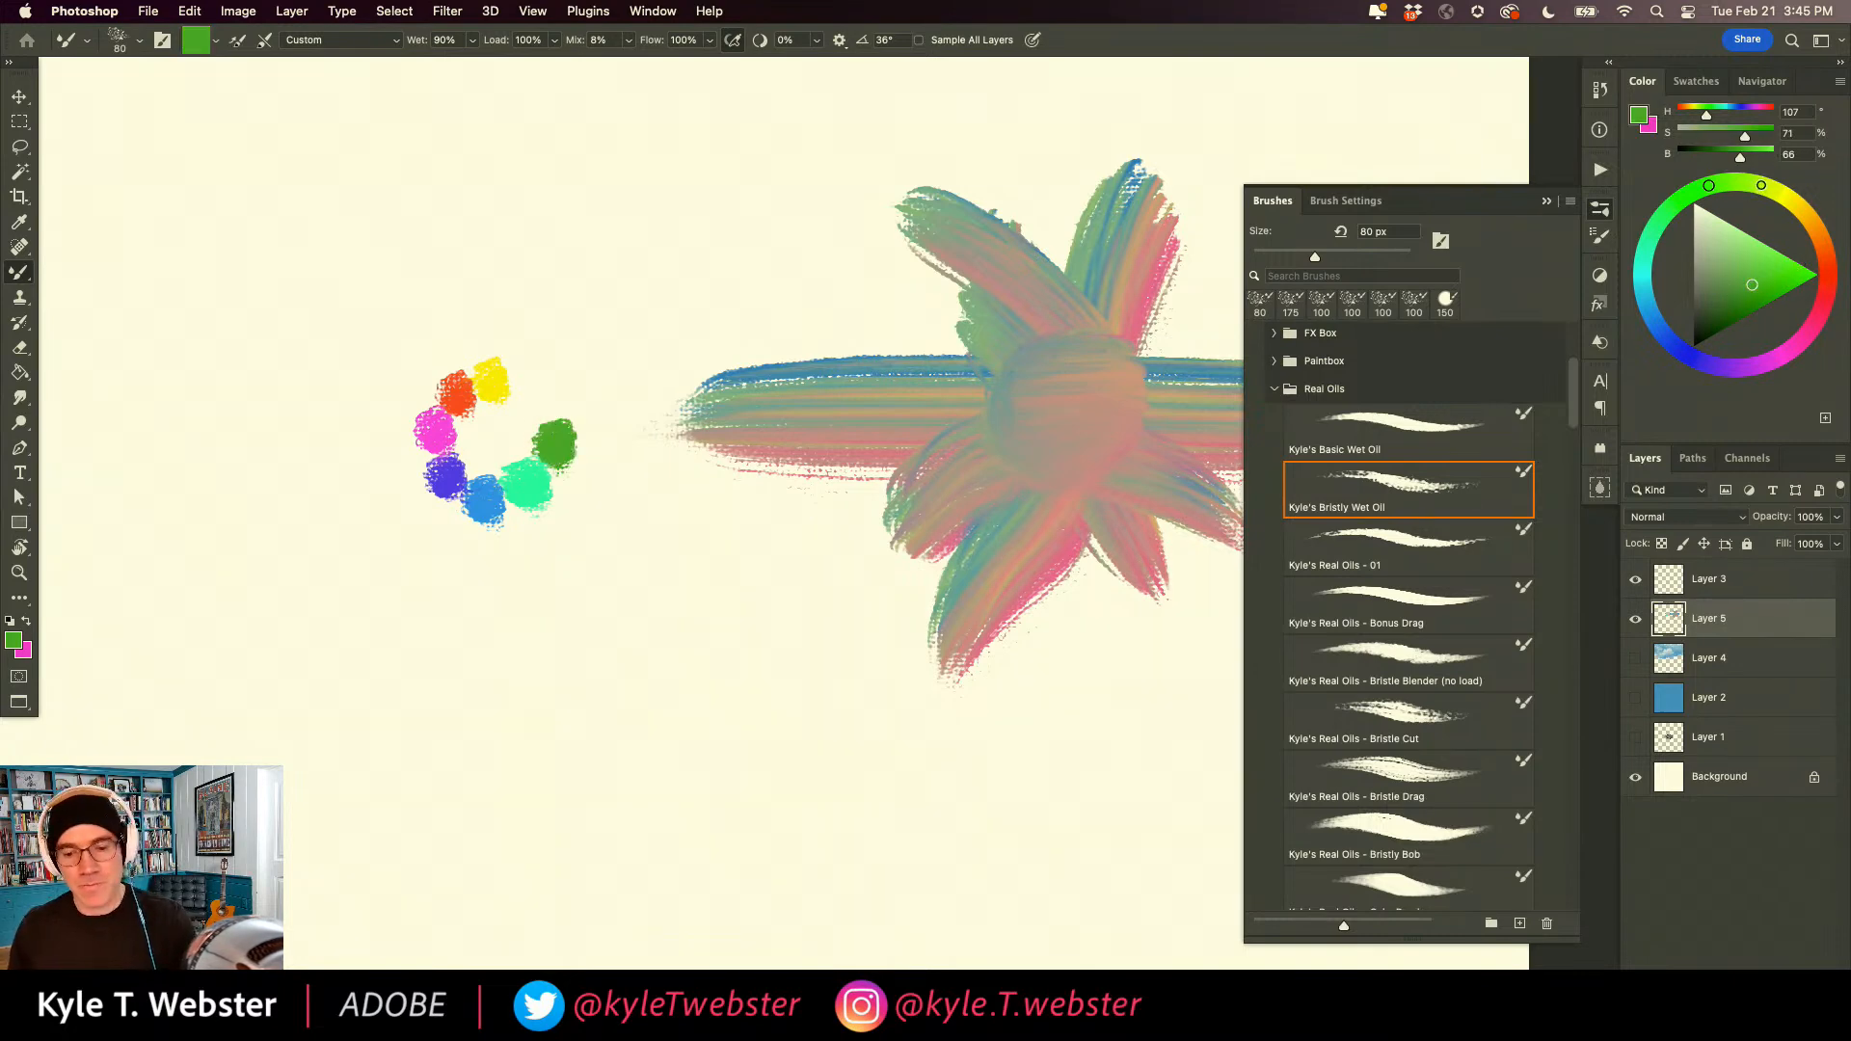
pyautogui.click(1761, 185)
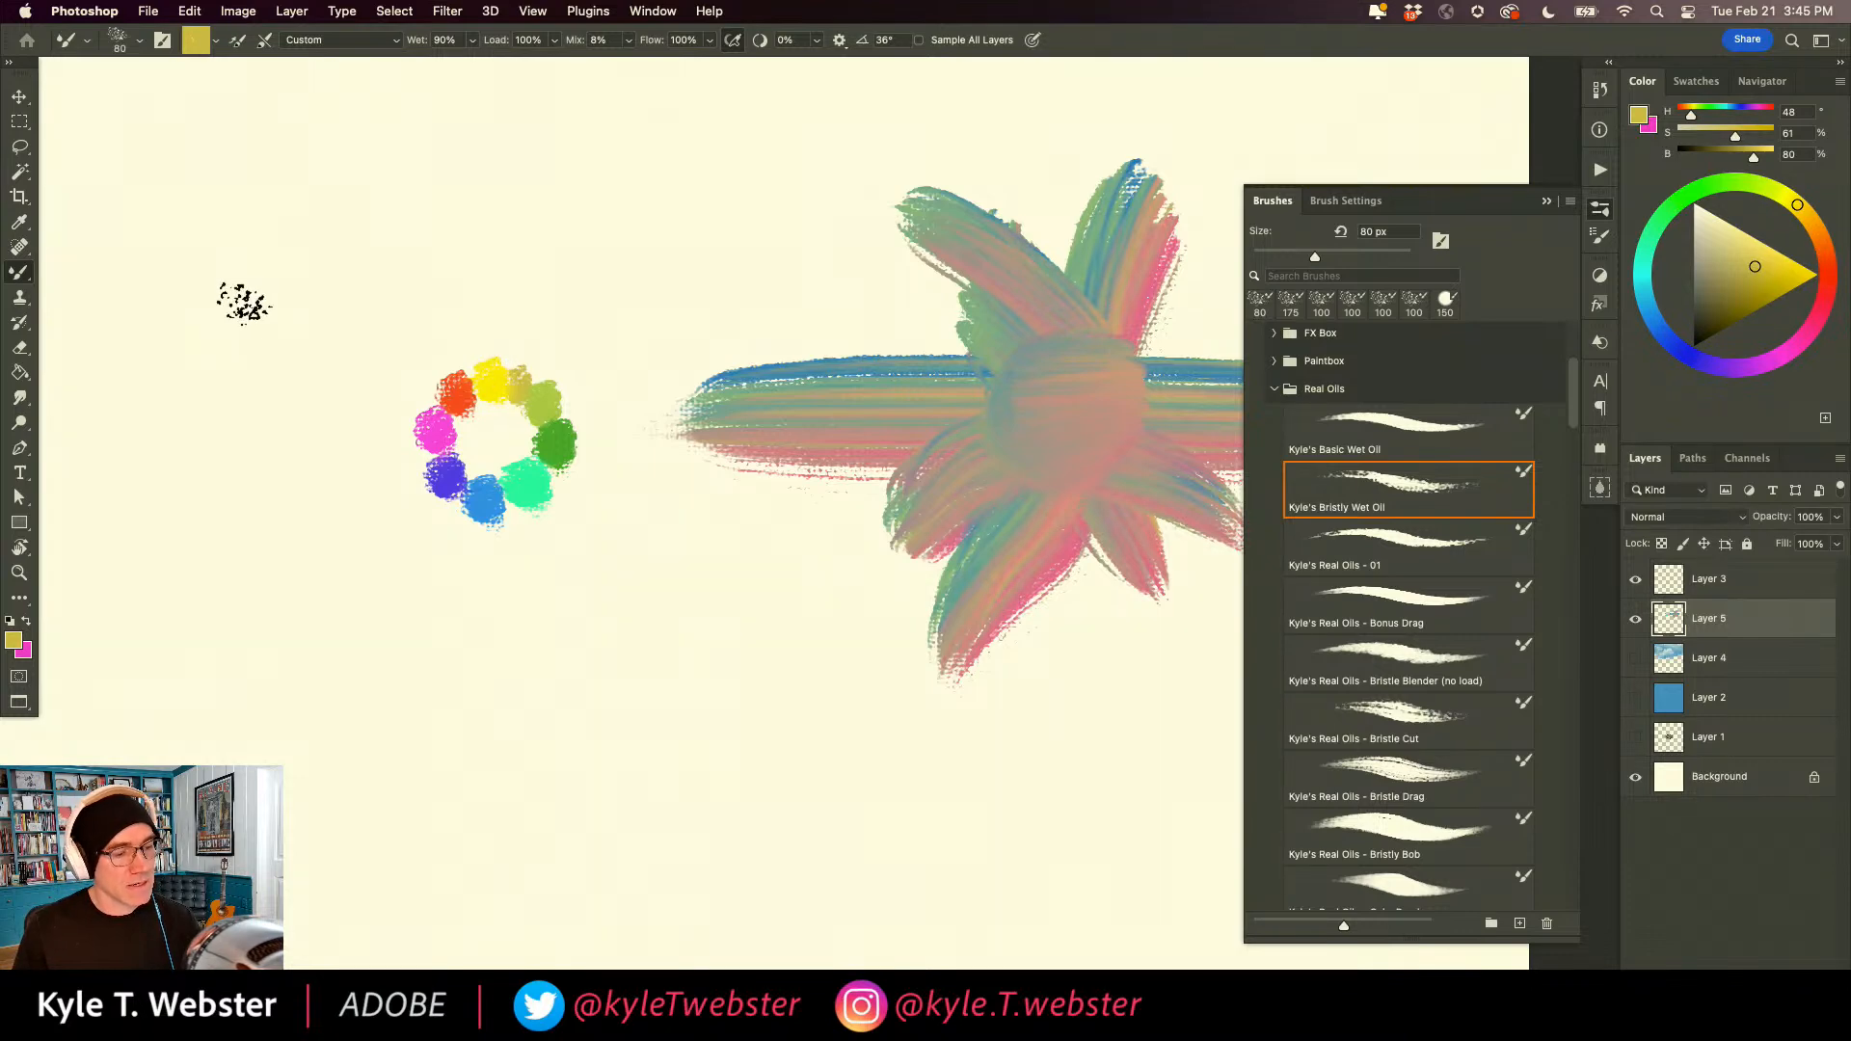
# Load the whole ring of swatches into the Mixer Brush at 300 px, then reduce the brush to 175 px.
pyautogui.press('super+minus')
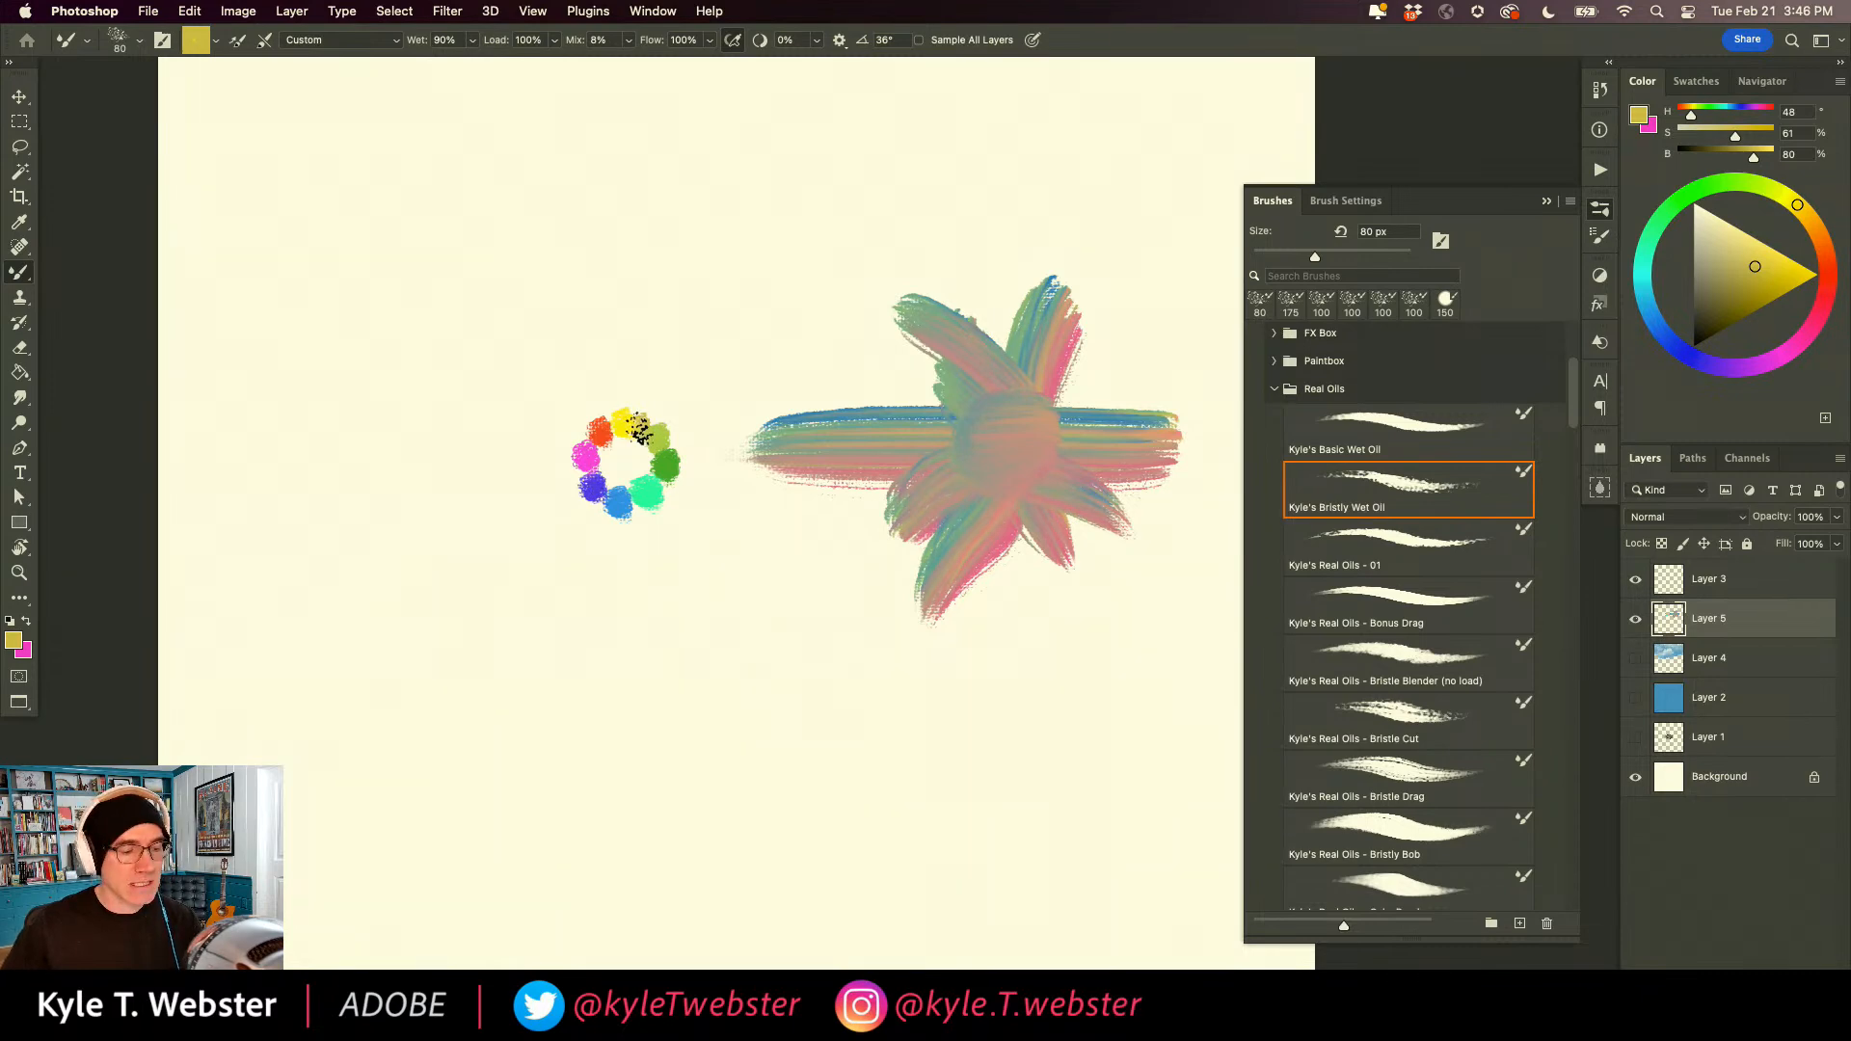
pyautogui.press(']')
pyautogui.press(']')
pyautogui.press(']')
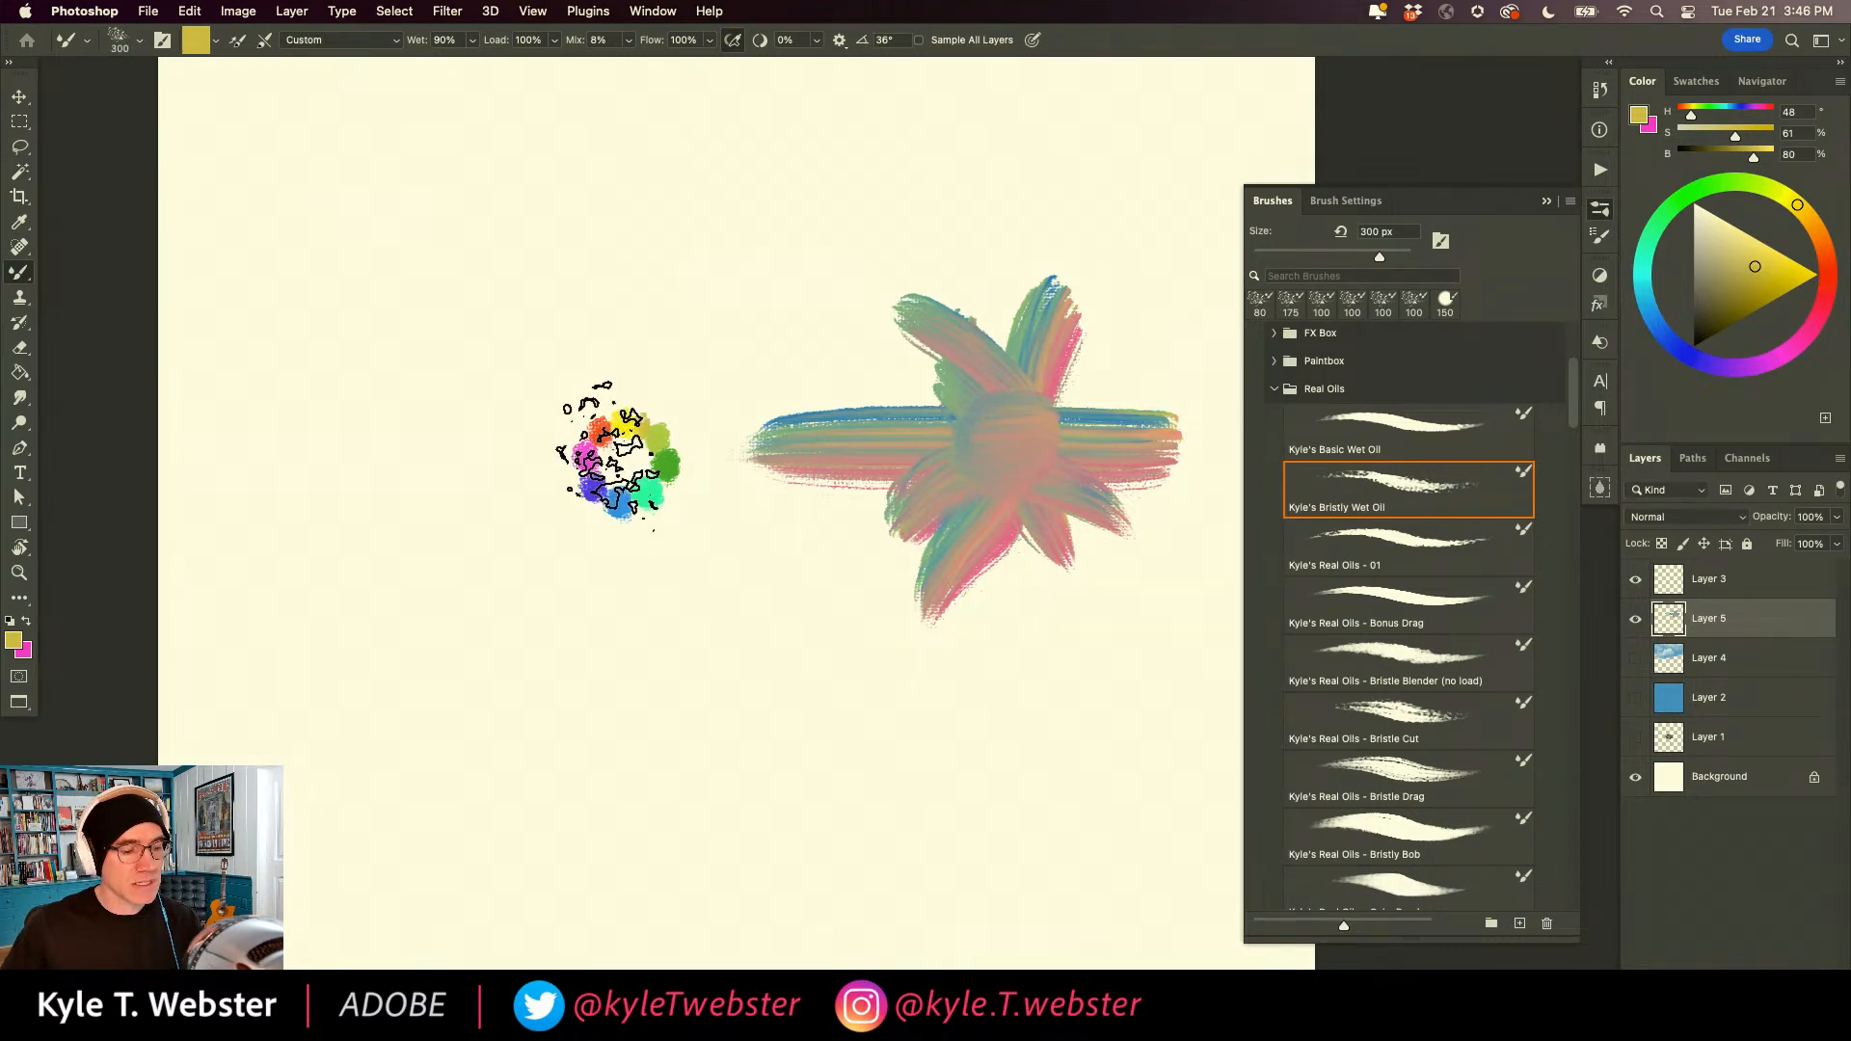
pyautogui.keyDown('alt'); pyautogui.click(625, 462); pyautogui.keyUp('alt')
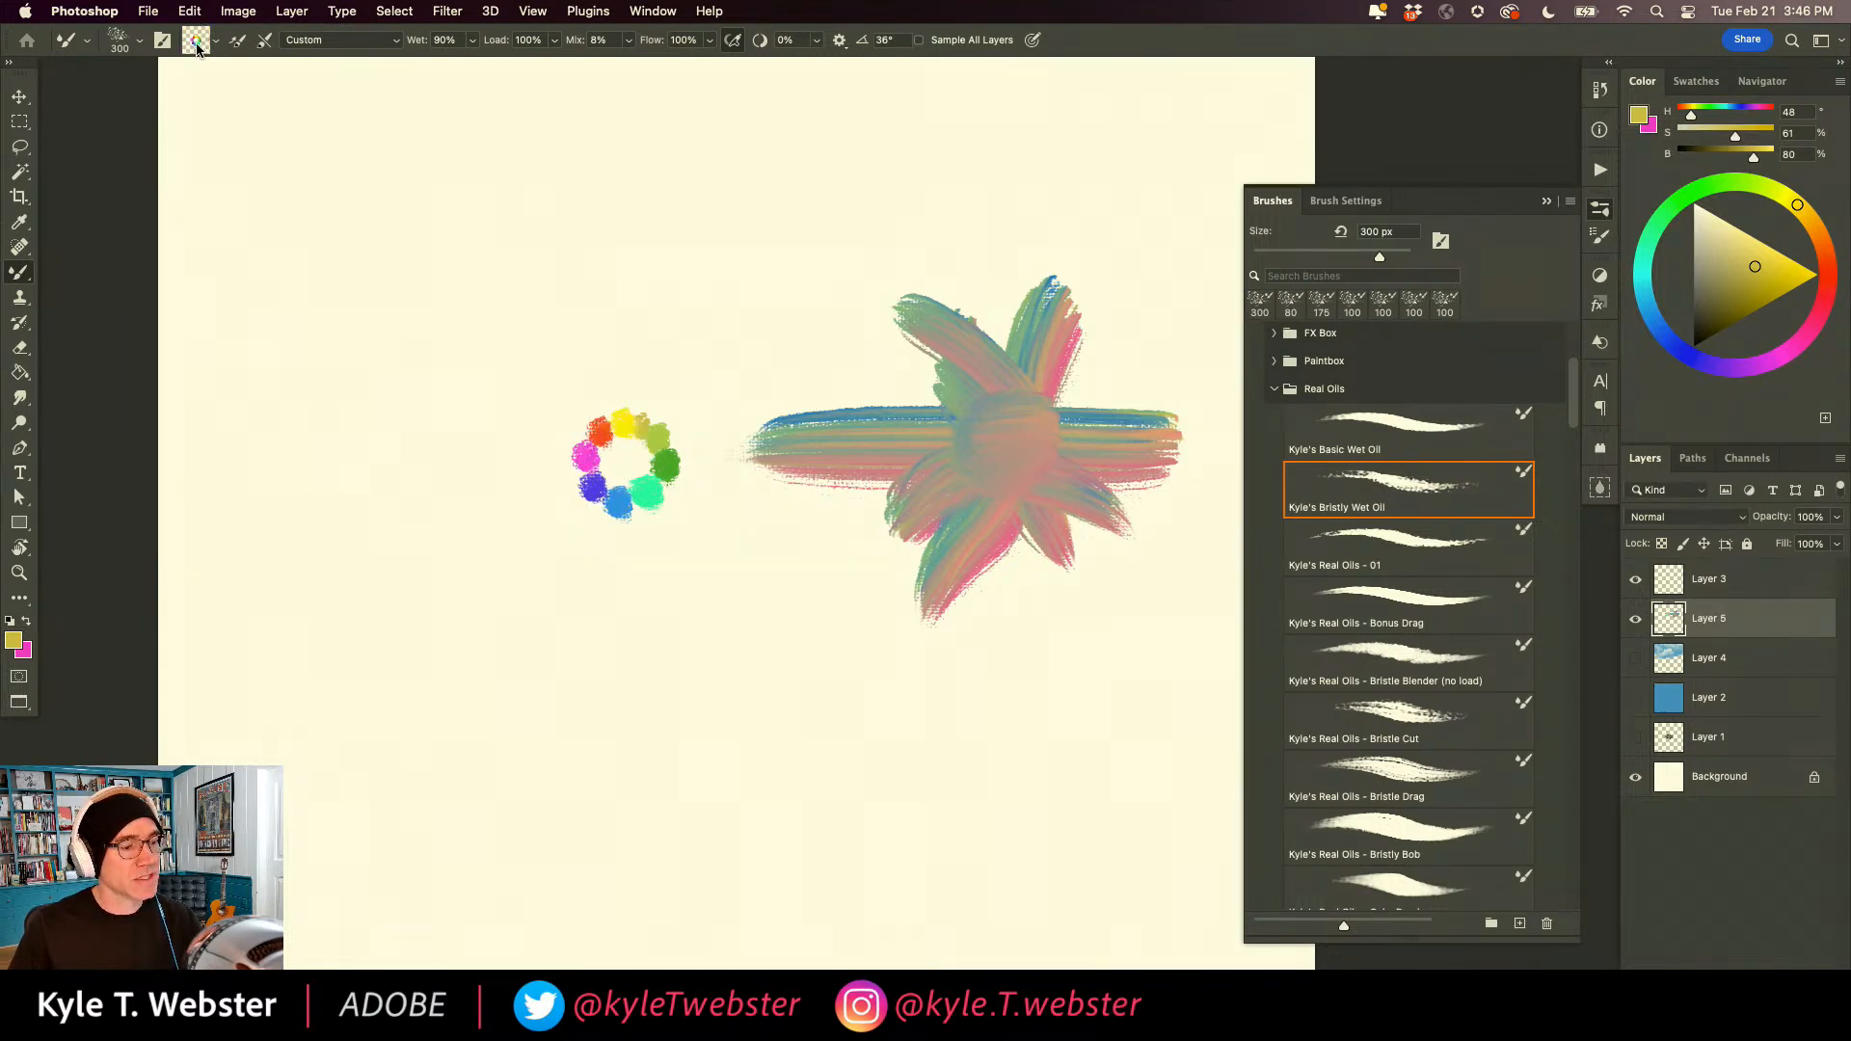
pyautogui.press('[')
pyautogui.press('[')
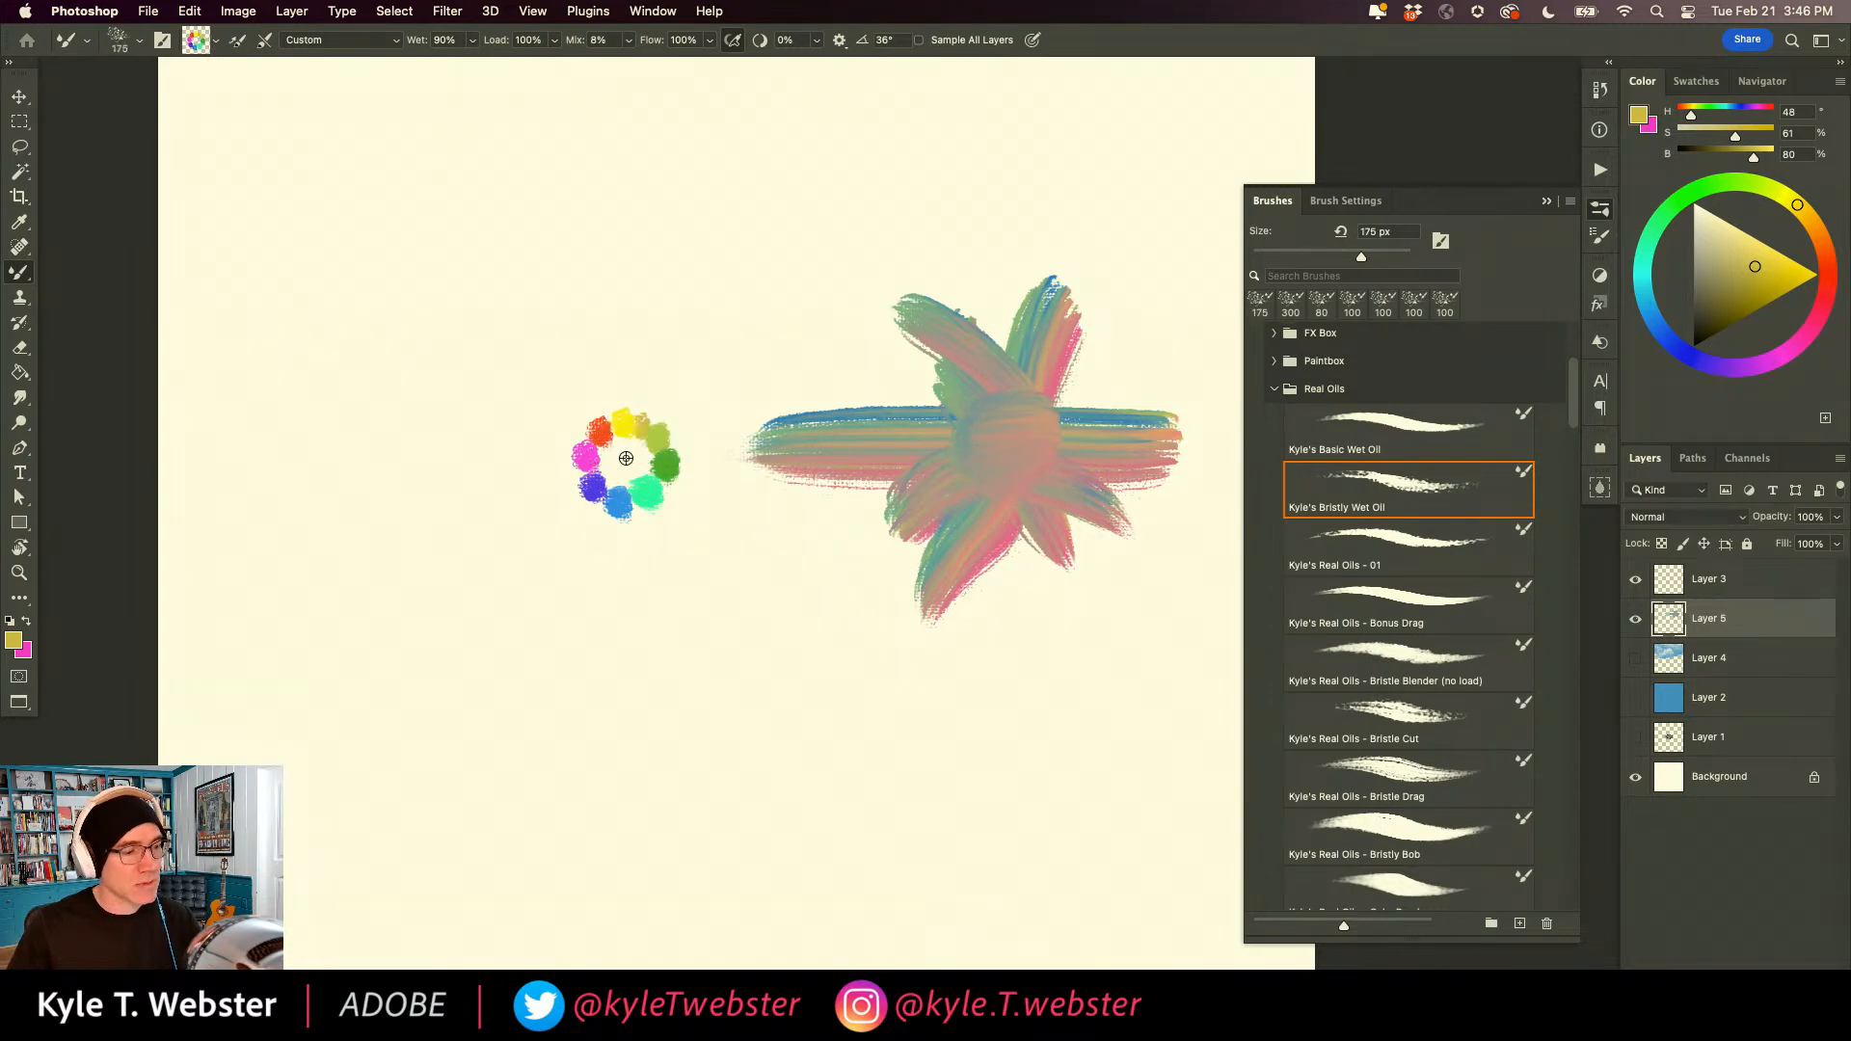
# Paint crossing, arched and looping rainbow strokes beside and below the swatch ring.
pyautogui.moveTo(482, 578); pyautogui.dragTo(626, 430)
pyautogui.moveTo(583, 205)
pyautogui.mouseDown()
pyautogui.moveTo(517, 393)
pyautogui.moveTo(530, 713)
pyautogui.mouseUp()
pyautogui.moveTo(424, 593)
pyautogui.mouseDown()
pyautogui.moveTo(438, 534)
pyautogui.moveTo(744, 607)
pyautogui.mouseUp()
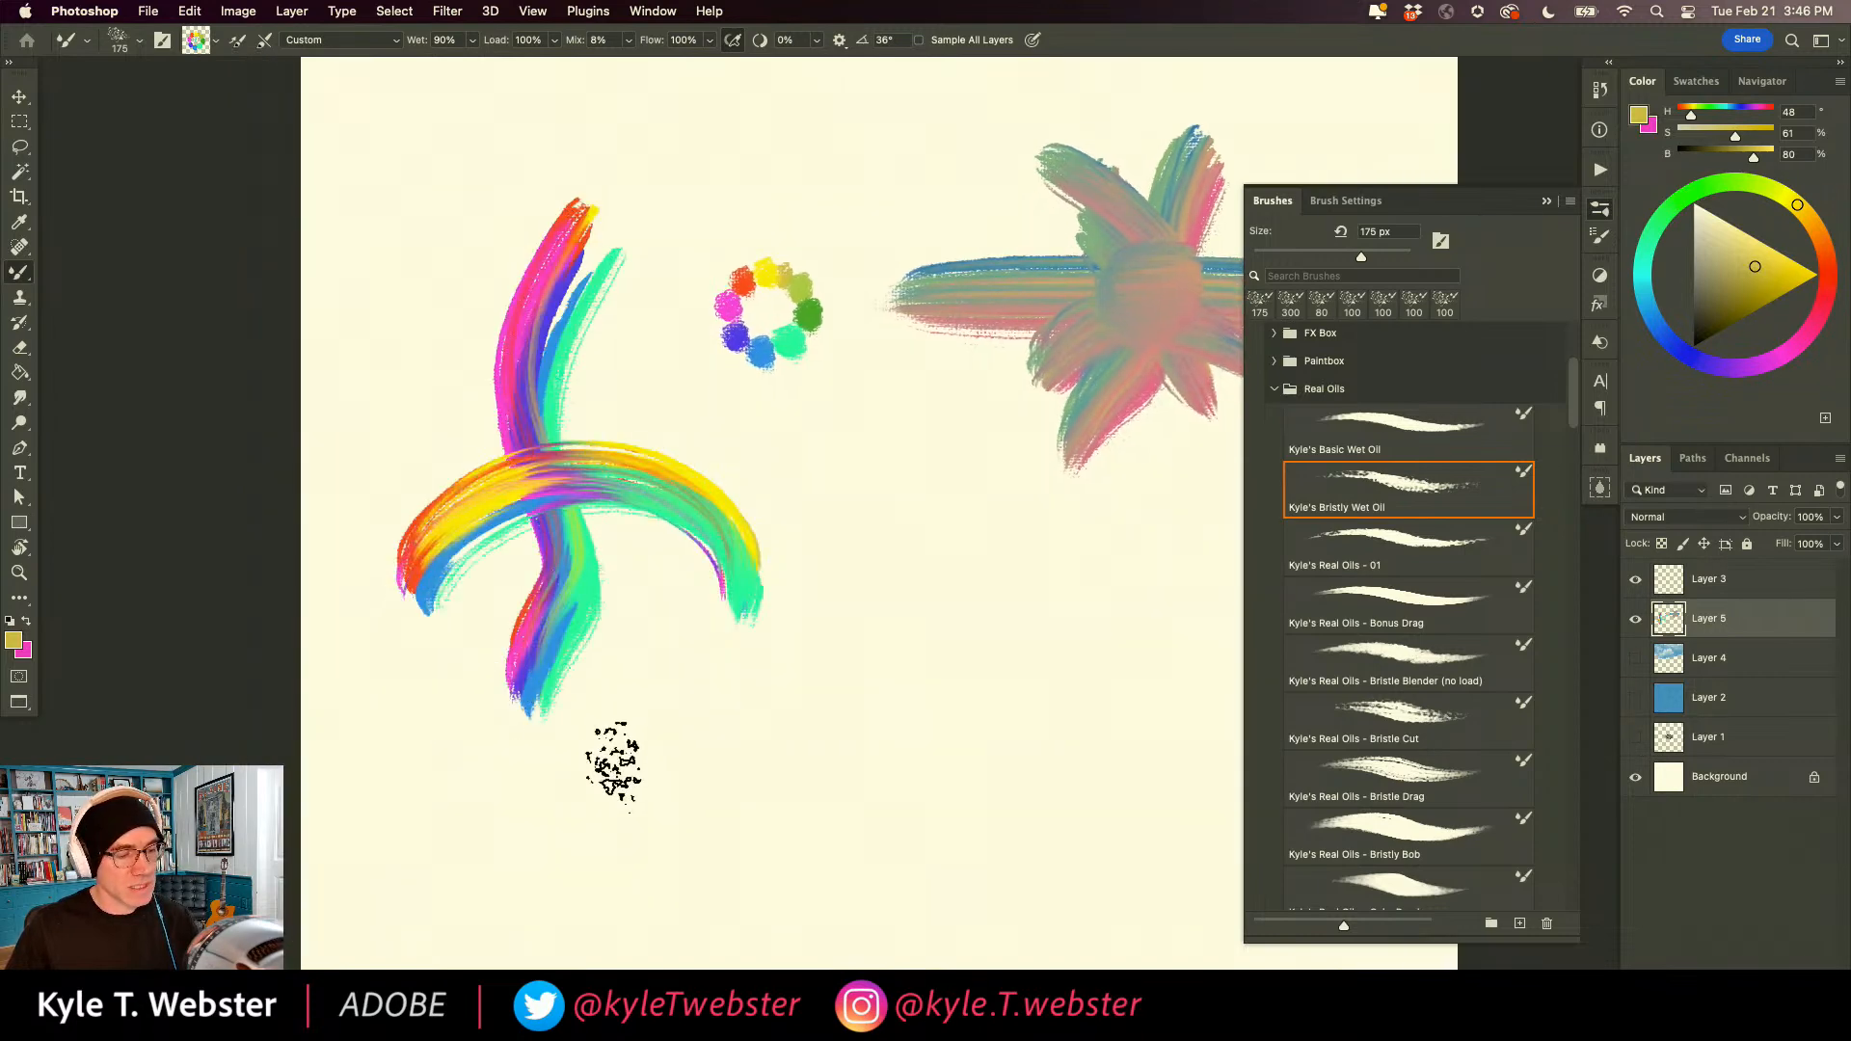
pyautogui.moveTo(764, 721); pyautogui.dragTo(618, 717)
pyautogui.moveTo(567, 800)
pyautogui.mouseDown()
pyautogui.moveTo(690, 466)
pyautogui.moveTo(785, 649)
pyautogui.moveTo(1045, 537)
pyautogui.moveTo(1072, 614)
pyautogui.mouseUp()
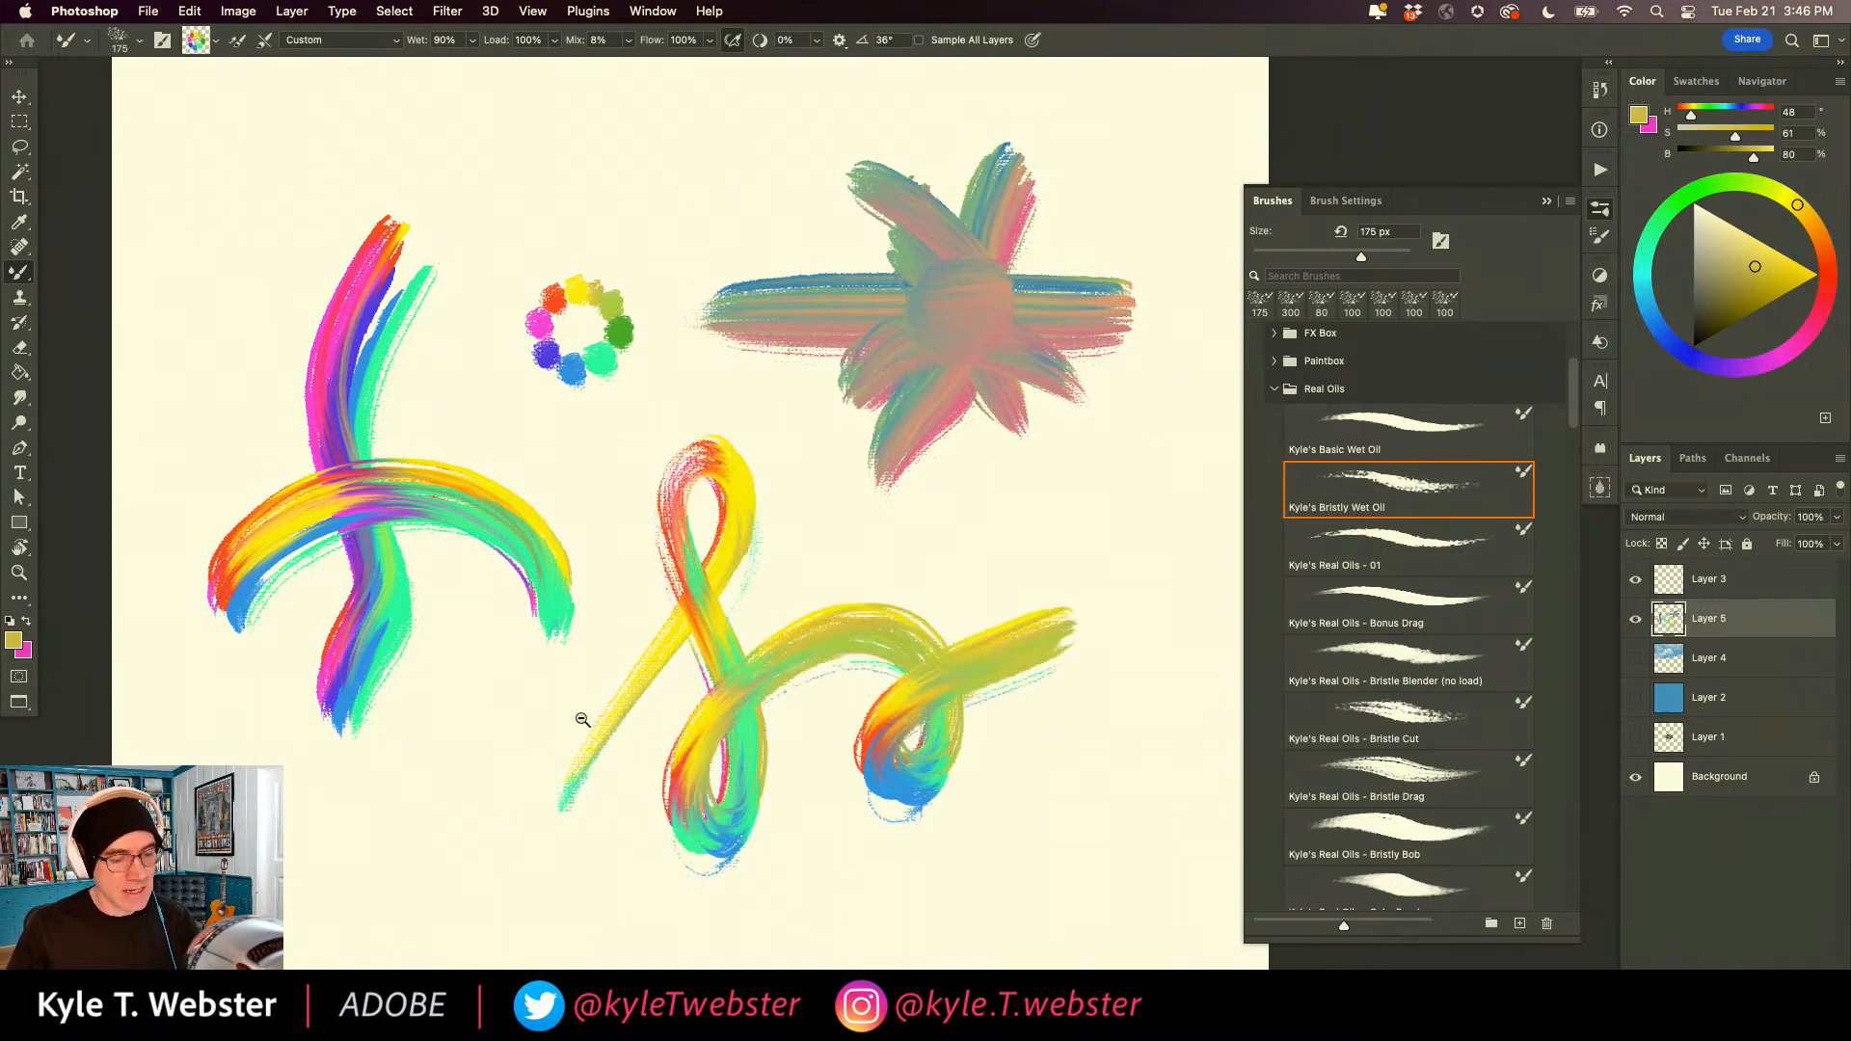
# Select the entire canvas, delete all painted strokes from the layer and deselect.
pyautogui.keyDown('alt'); pyautogui.keyDown('super'); pyautogui.click(582, 720); pyautogui.keyUp('super'); pyautogui.keyUp('alt')
pyautogui.moveTo(499, 666); pyautogui.dragTo(526, 643)
pyautogui.press('super+a')
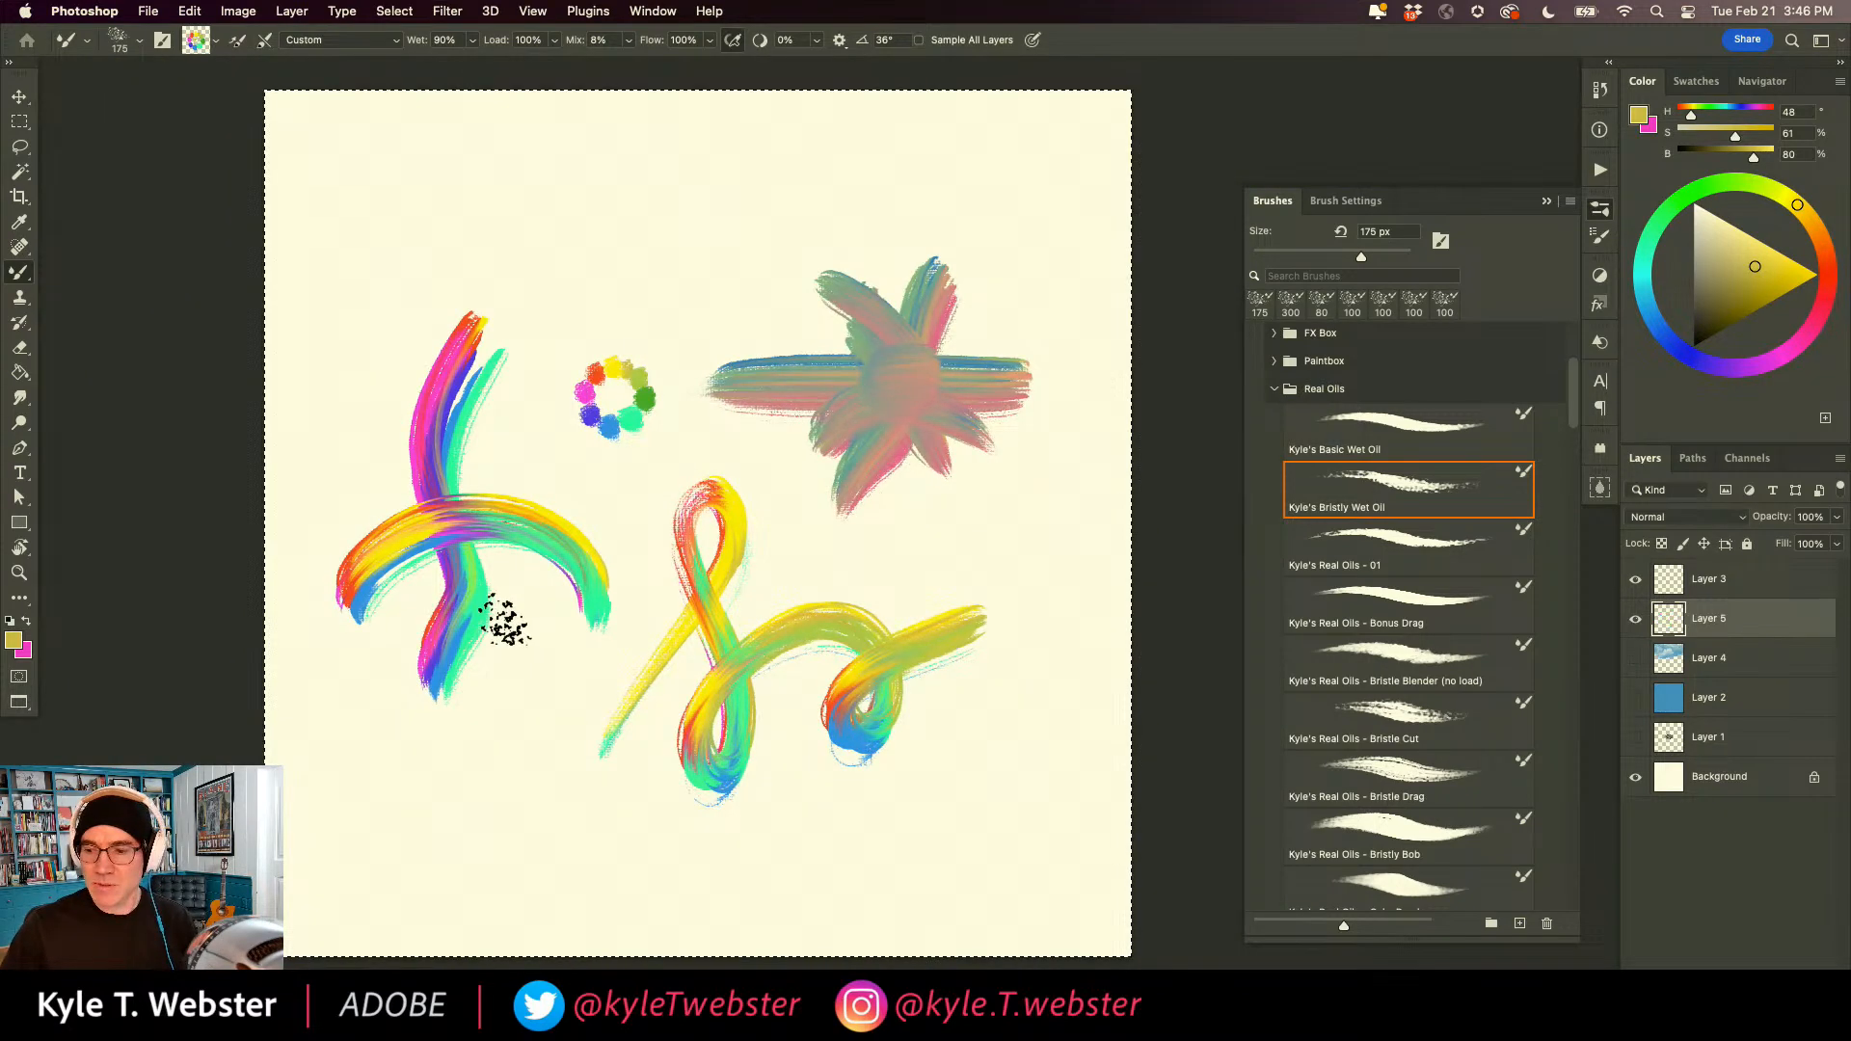
pyautogui.press('Delete')
pyautogui.press('super+d')
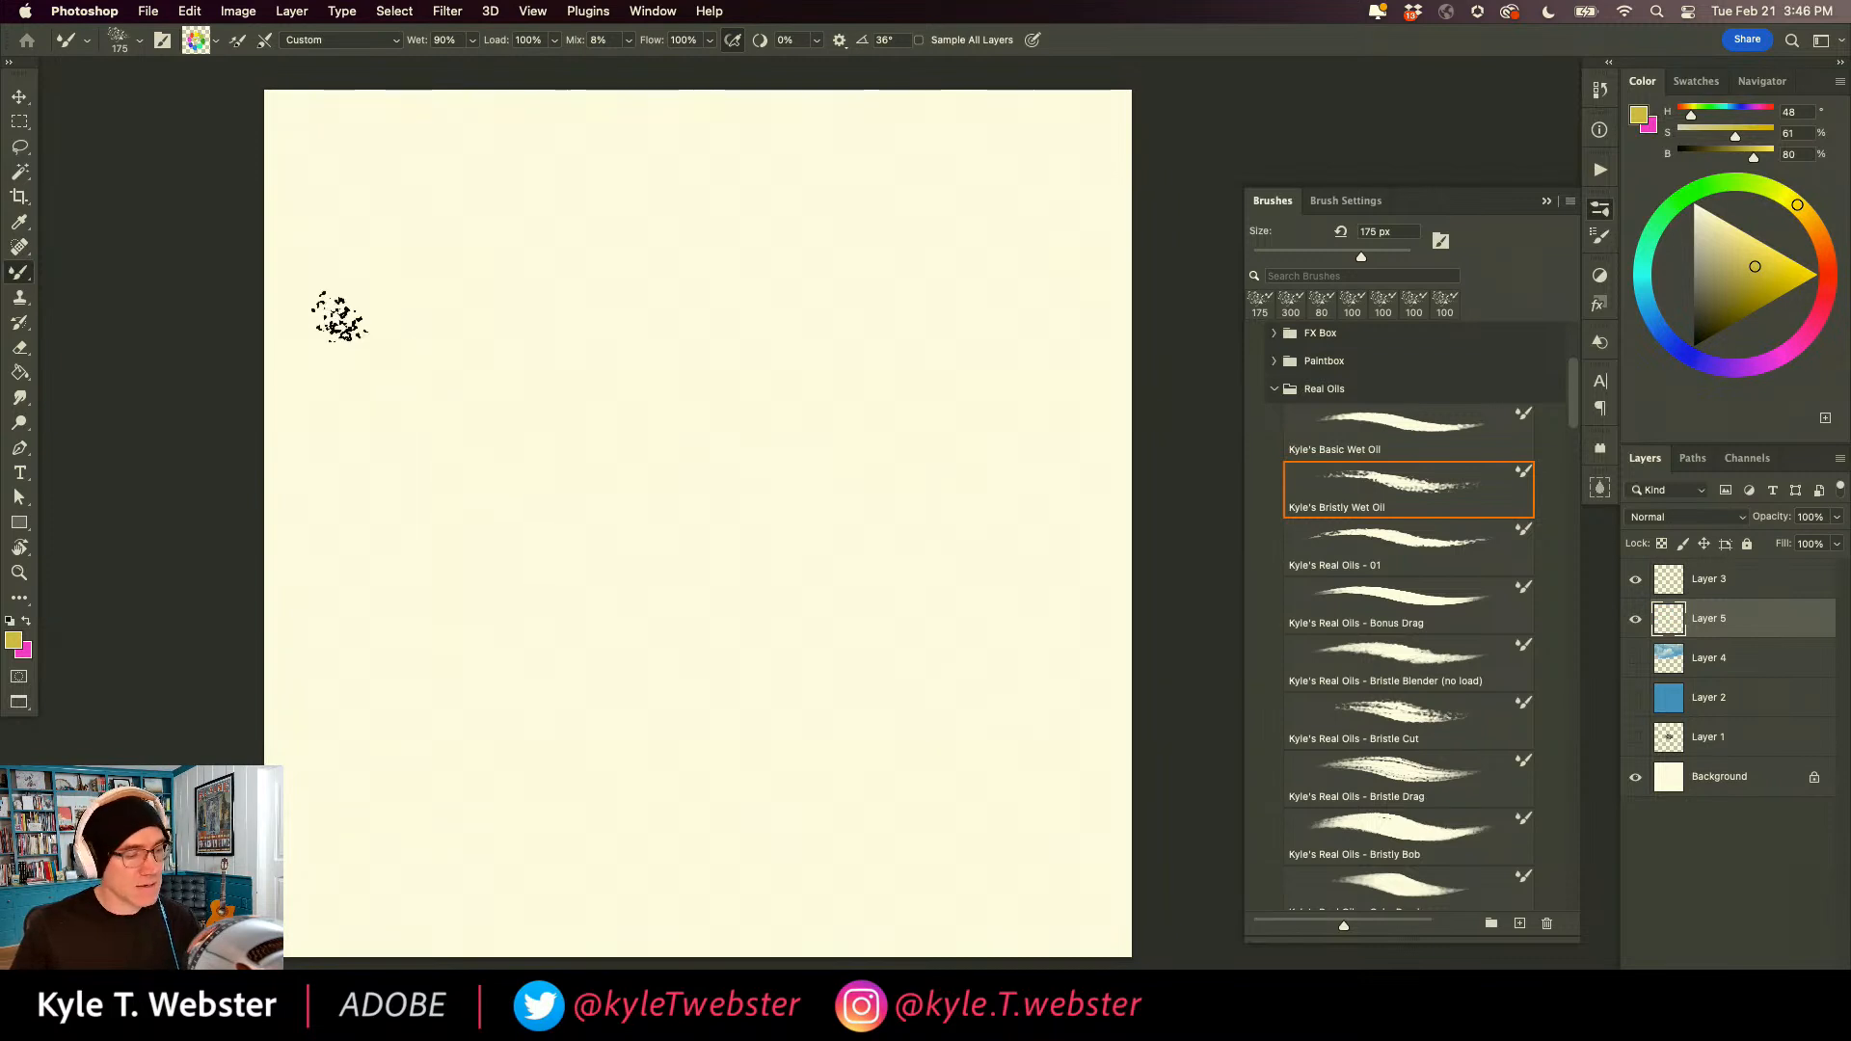
# Hand-letter the word "Mixer" in script across the canvas with the rainbow-loaded brush.
pyautogui.moveTo(323, 429)
pyautogui.mouseDown()
pyautogui.moveTo(390, 303)
pyautogui.moveTo(432, 568)
pyautogui.moveTo(488, 362)
pyautogui.moveTo(503, 548)
pyautogui.moveTo(555, 395)
pyautogui.moveTo(573, 602)
pyautogui.moveTo(629, 487)
pyautogui.moveTo(605, 421)
pyautogui.moveTo(603, 479)
pyautogui.moveTo(689, 431)
pyautogui.moveTo(736, 499)
pyautogui.moveTo(772, 413)
pyautogui.moveTo(859, 485)
pyautogui.moveTo(902, 413)
pyautogui.moveTo(1002, 444)
pyautogui.mouseUp()
pyautogui.moveTo(740, 381); pyautogui.dragTo(711, 613)
pyautogui.moveTo(636, 357); pyautogui.dragTo(607, 323)
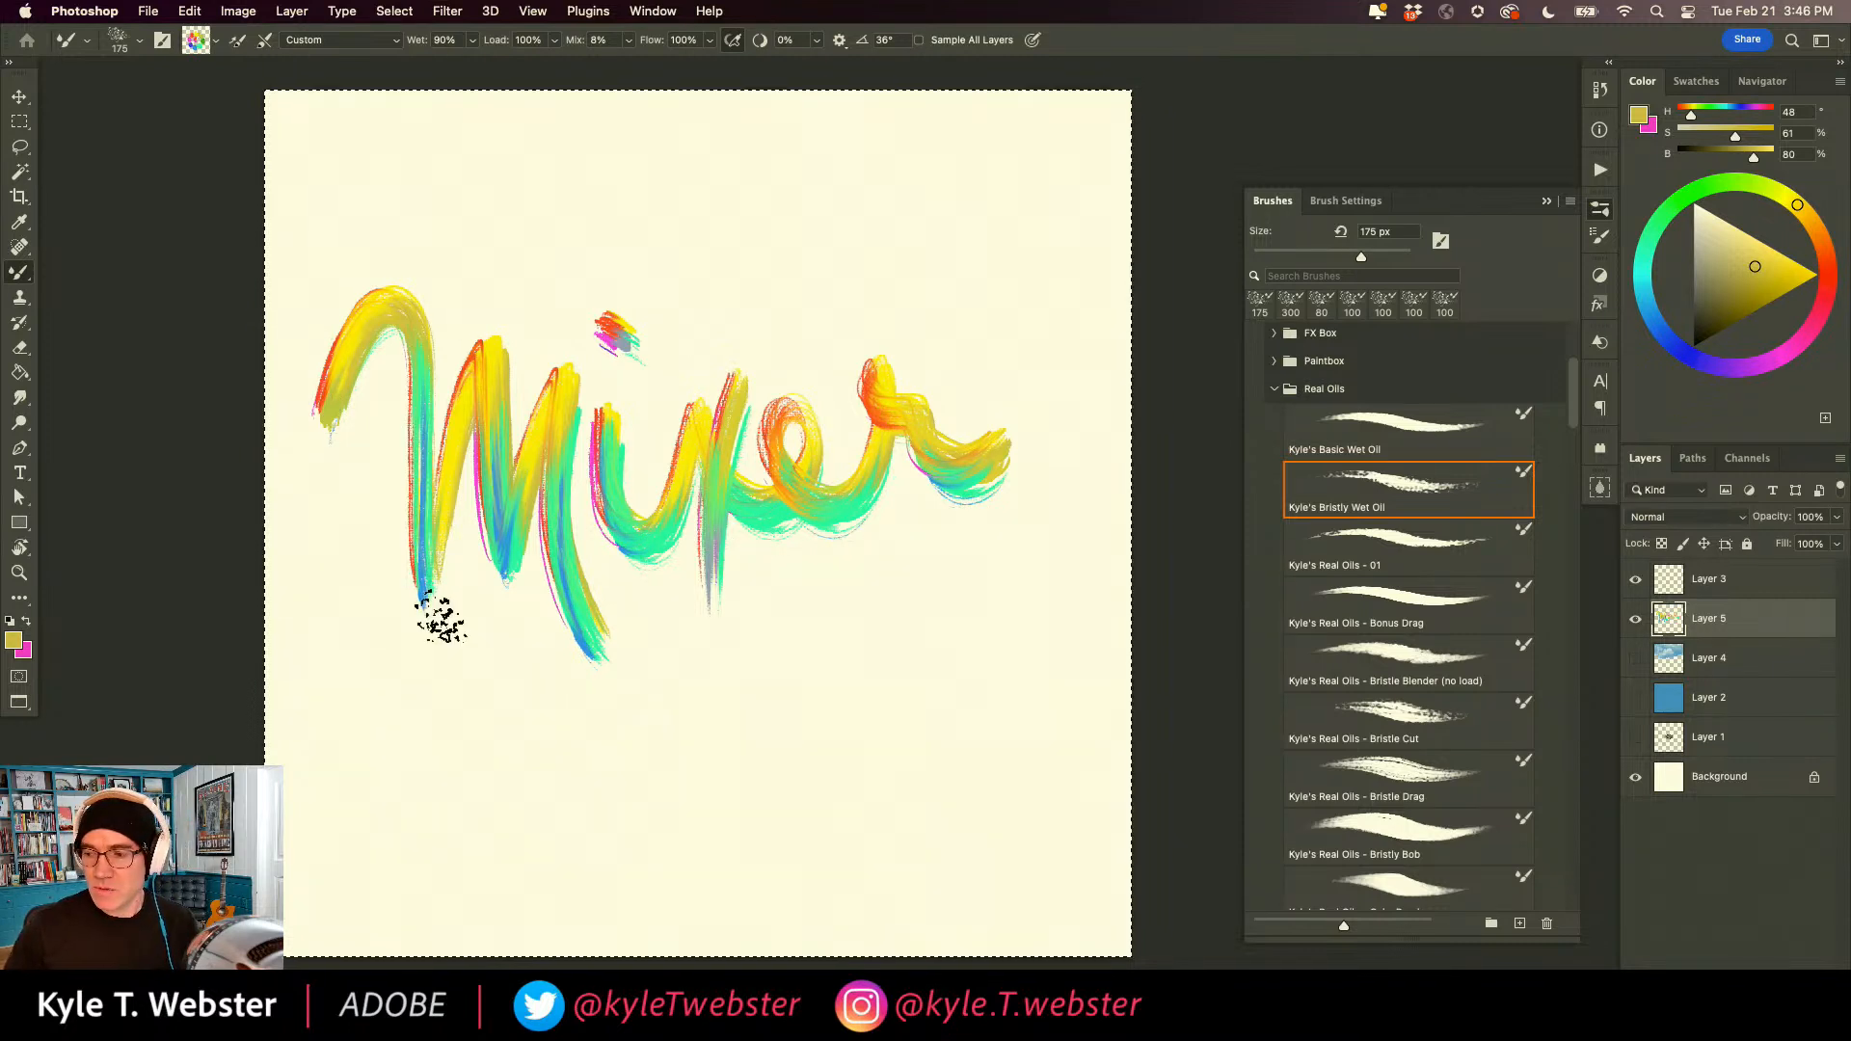
# Clear the lettering, set the Mixer Brush's Wet value to 0% and hand-letter "Mixer" again.
pyautogui.press('Delete')
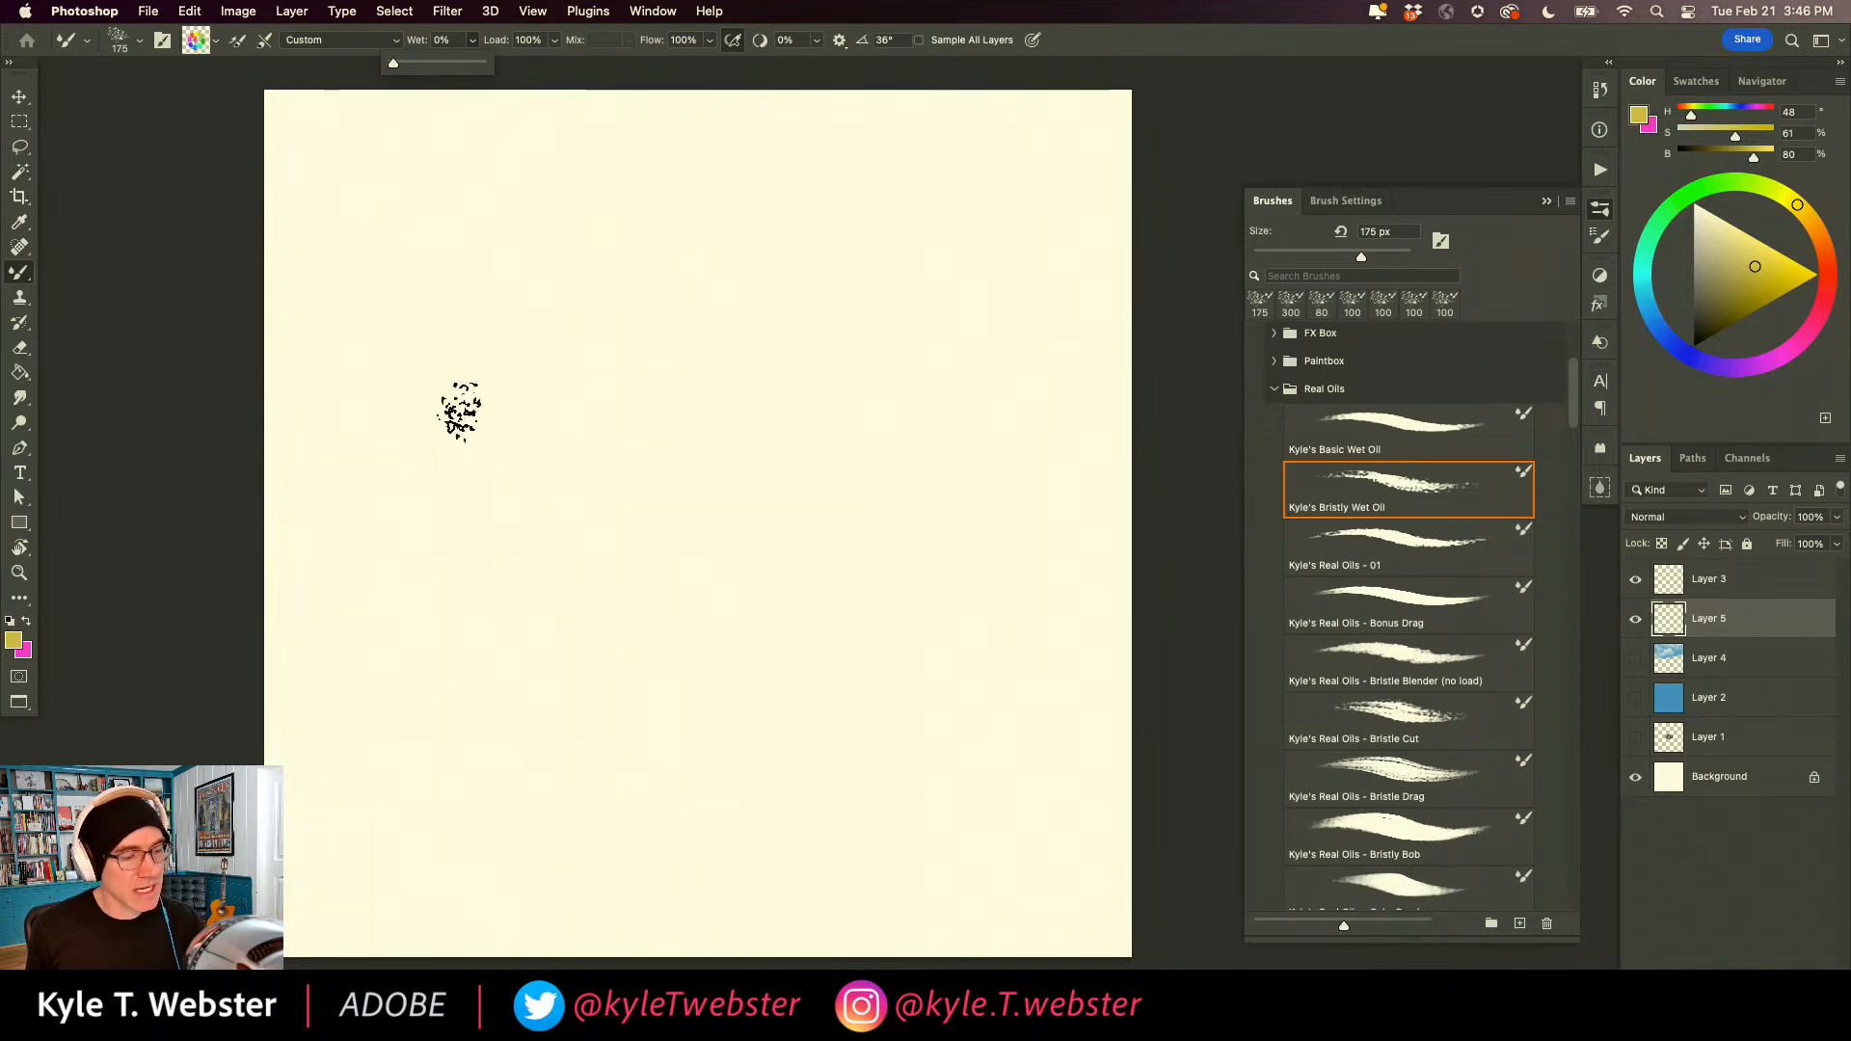
pyautogui.moveTo(339, 426)
pyautogui.mouseDown()
pyautogui.moveTo(416, 353)
pyautogui.moveTo(440, 452)
pyautogui.moveTo(424, 513)
pyautogui.moveTo(498, 395)
pyautogui.moveTo(481, 522)
pyautogui.moveTo(560, 418)
pyautogui.moveTo(577, 504)
pyautogui.moveTo(640, 444)
pyautogui.moveTo(677, 479)
pyautogui.moveTo(727, 426)
pyautogui.moveTo(819, 409)
pyautogui.moveTo(858, 475)
pyautogui.moveTo(993, 434)
pyautogui.mouseUp()
pyautogui.moveTo(760, 377); pyautogui.dragTo(692, 576)
pyautogui.moveTo(622, 333); pyautogui.dragTo(644, 342)
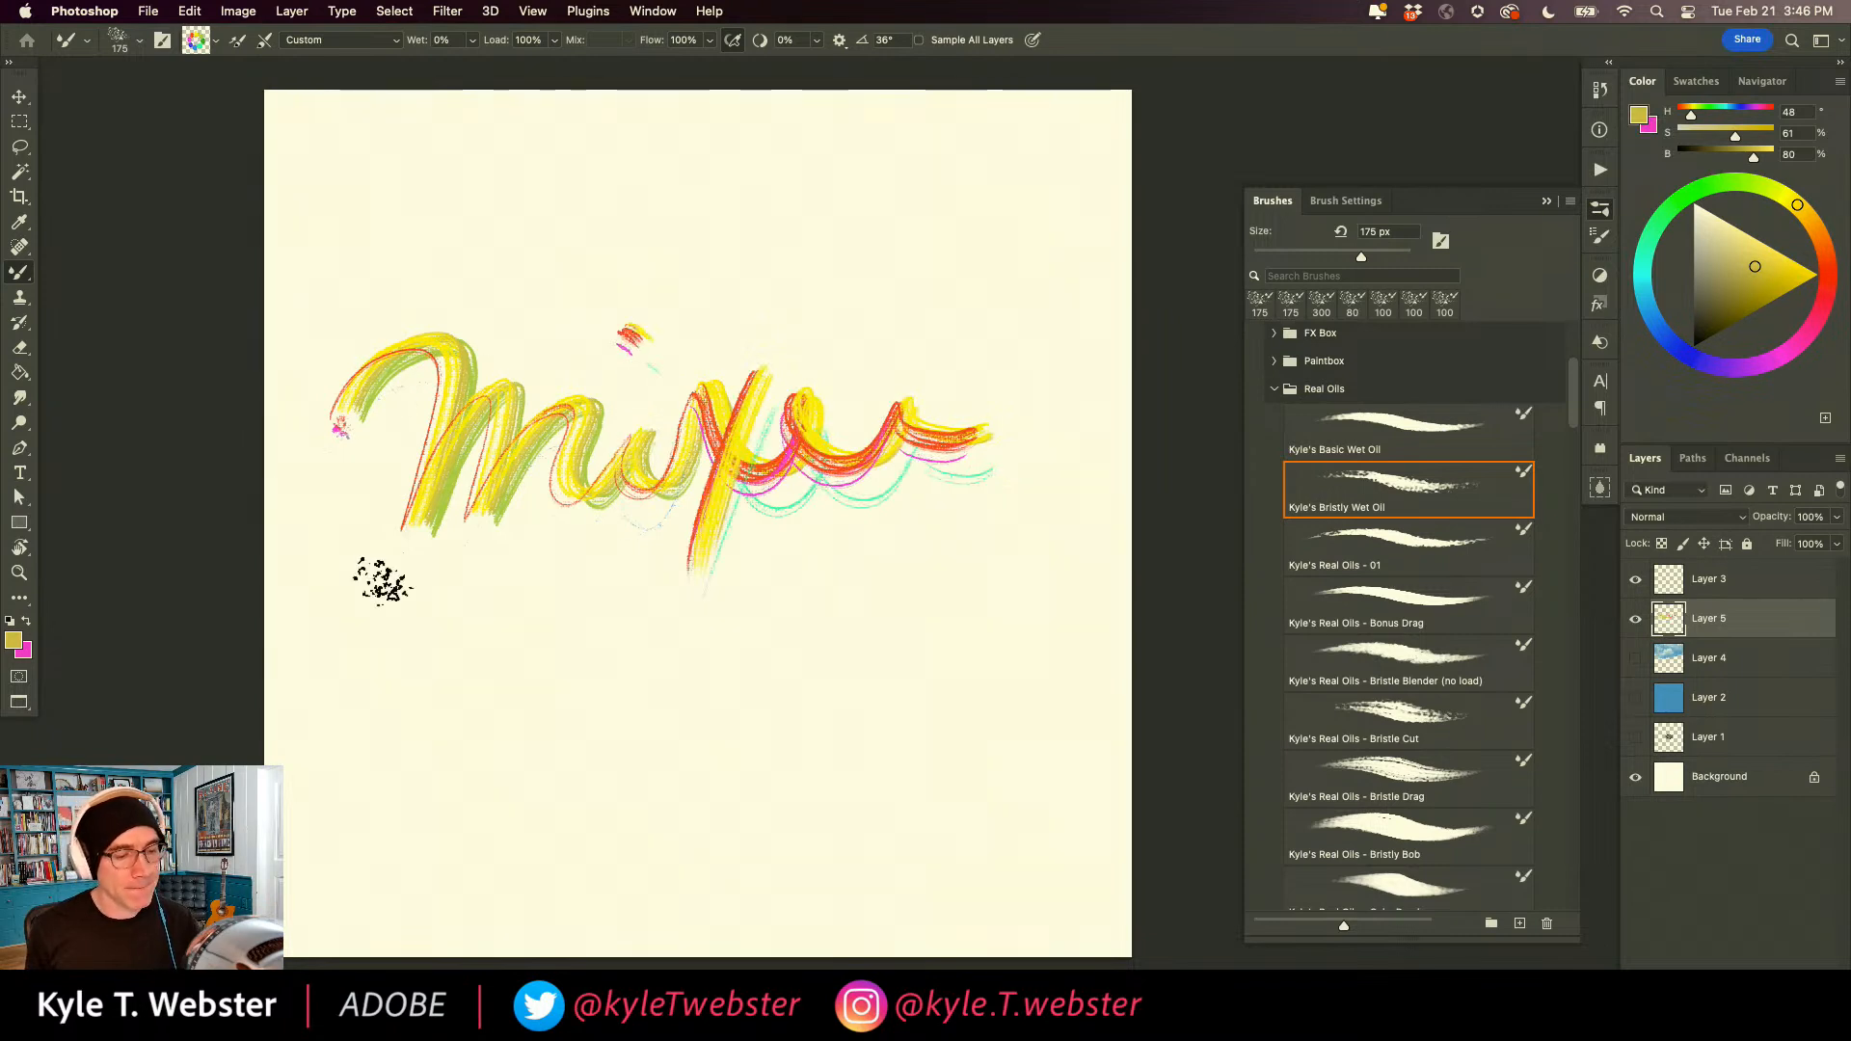
# Clear the layer and reset the foreground and background colors to their defaults.
pyautogui.press('super+a')
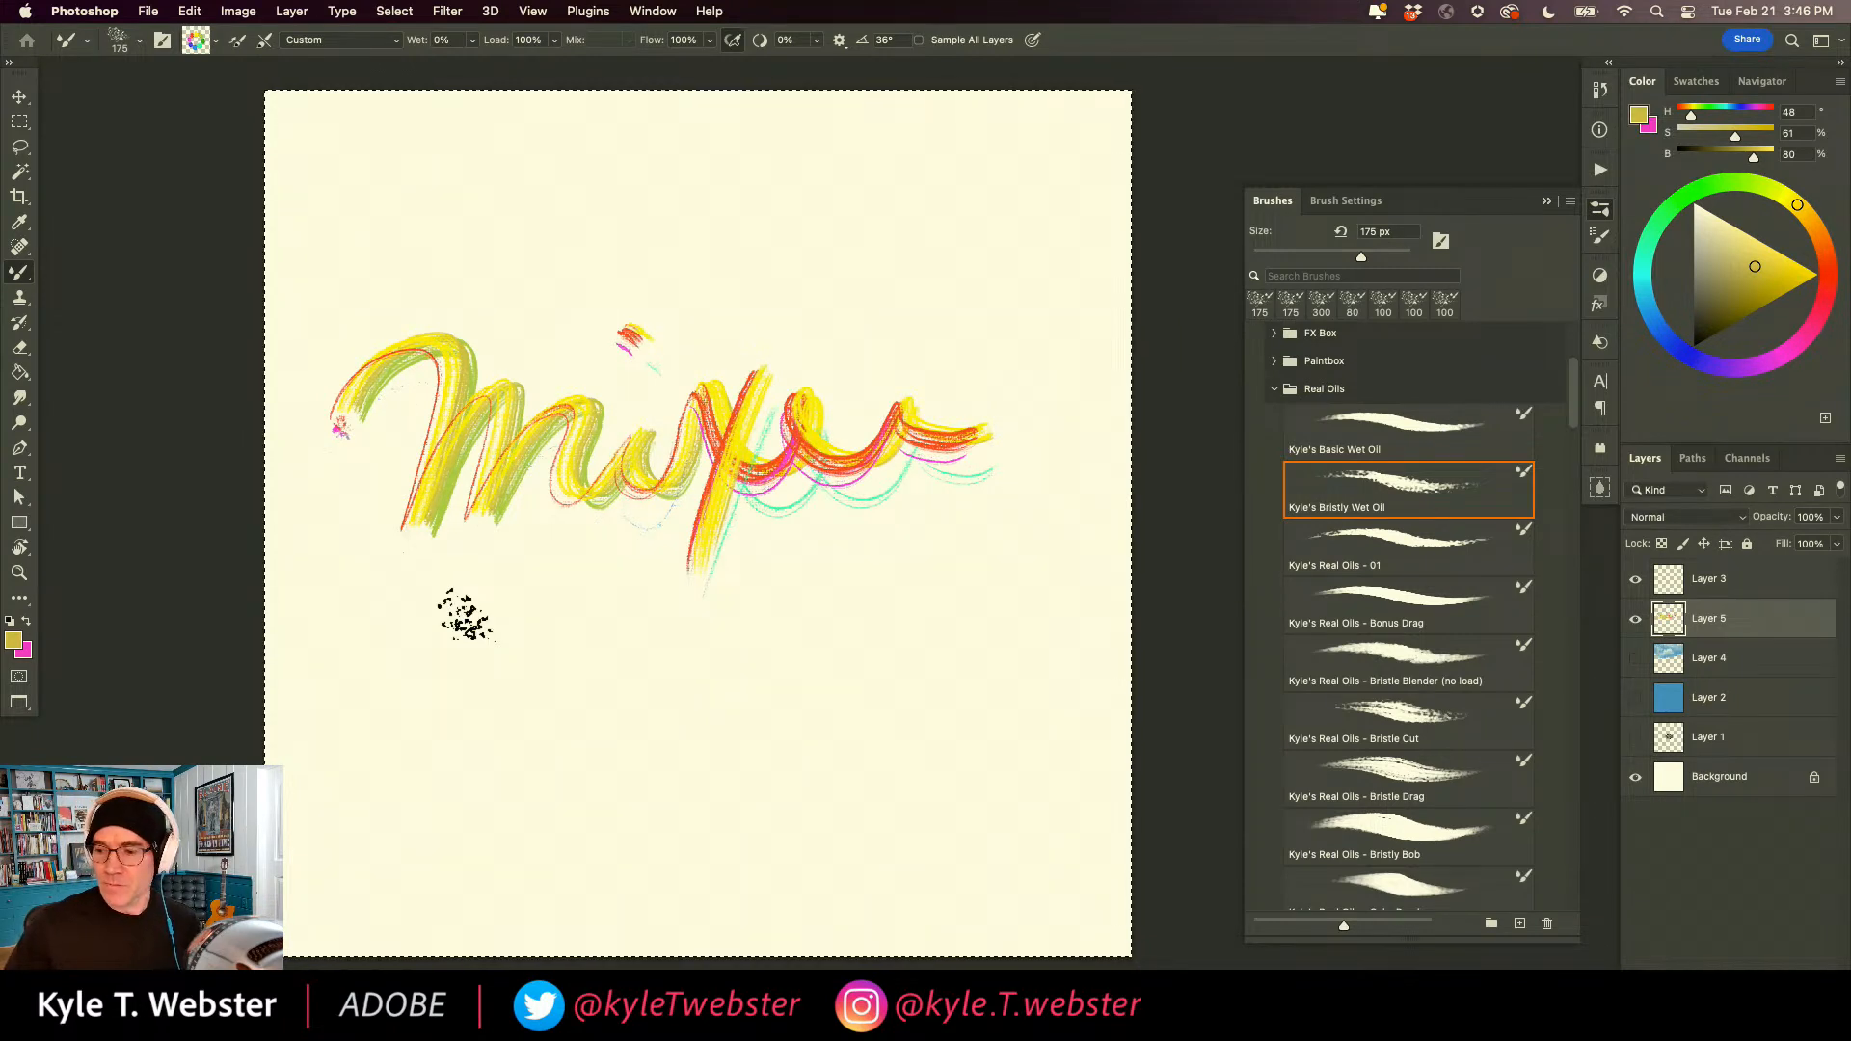
pyautogui.press('BackSpace')
pyautogui.press('d')
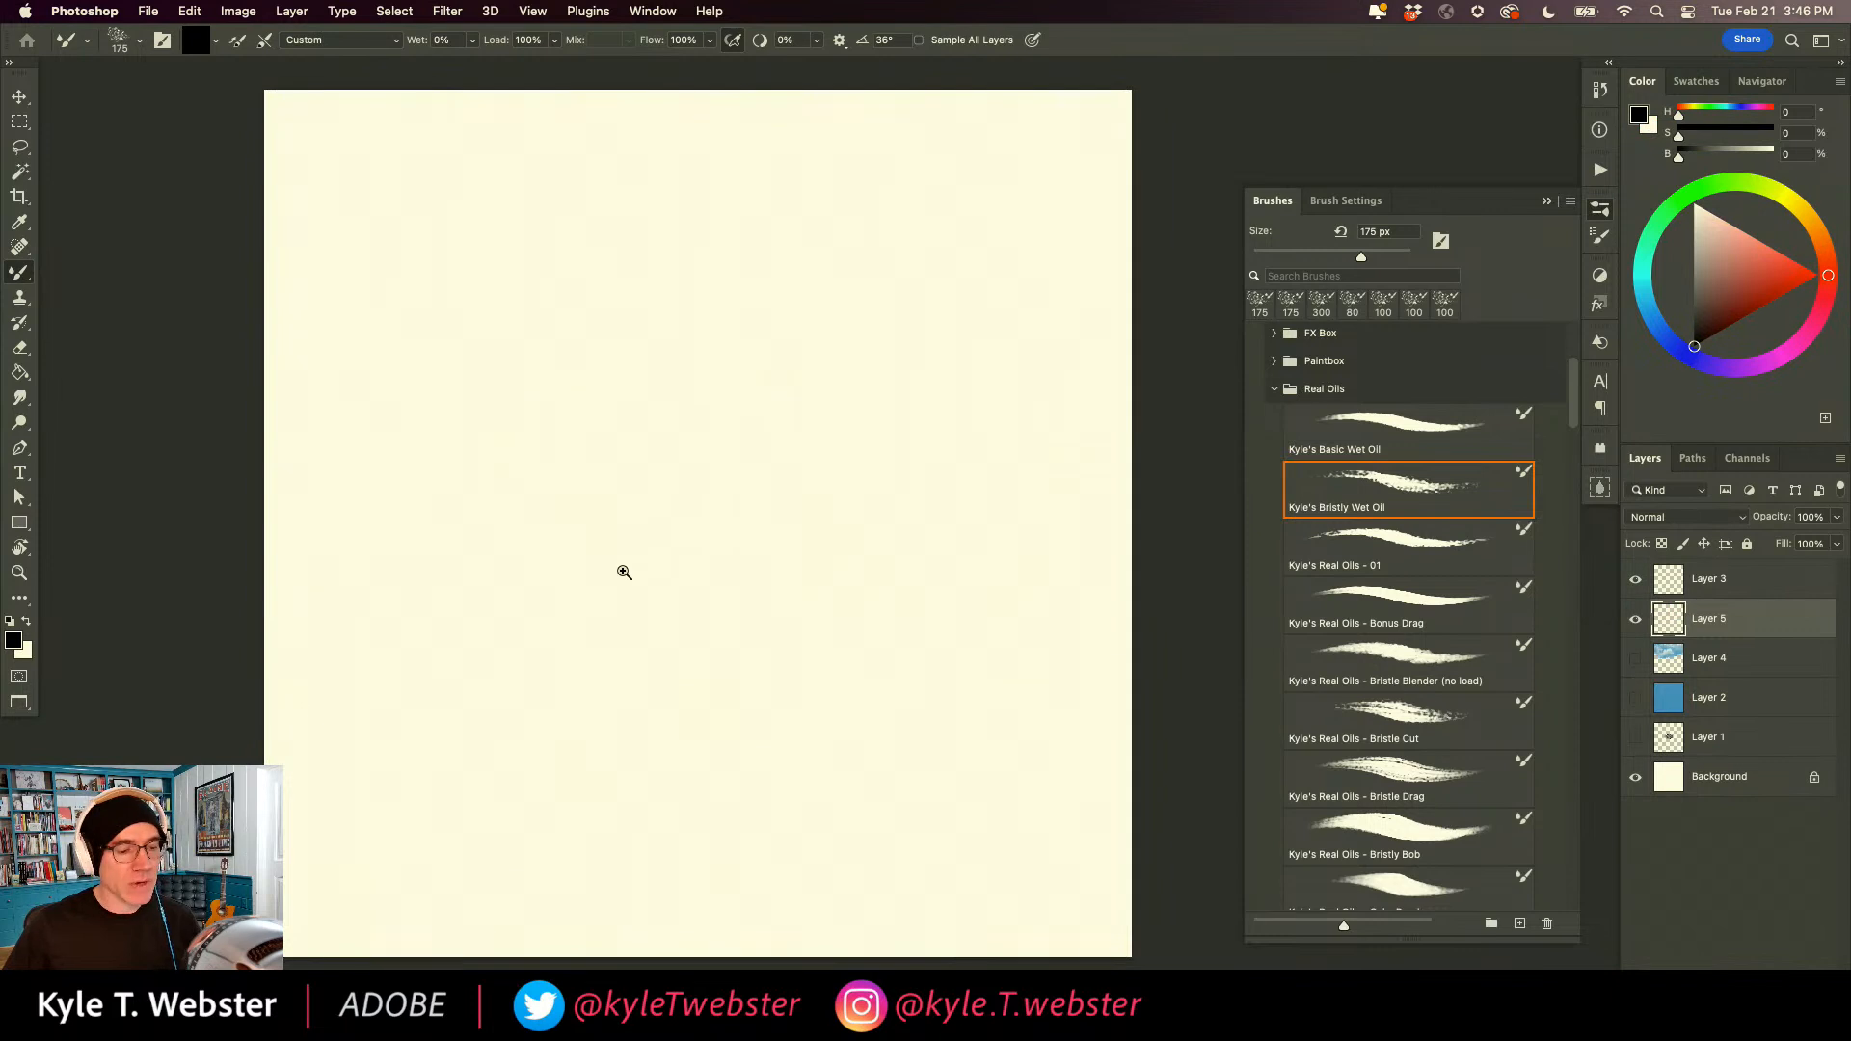
# Change the brush tip shape to a 200 px textured tip and set its spacing to 2%.
pyautogui.click(624, 565)
pyautogui.moveTo(607, 598); pyautogui.dragTo(575, 585)
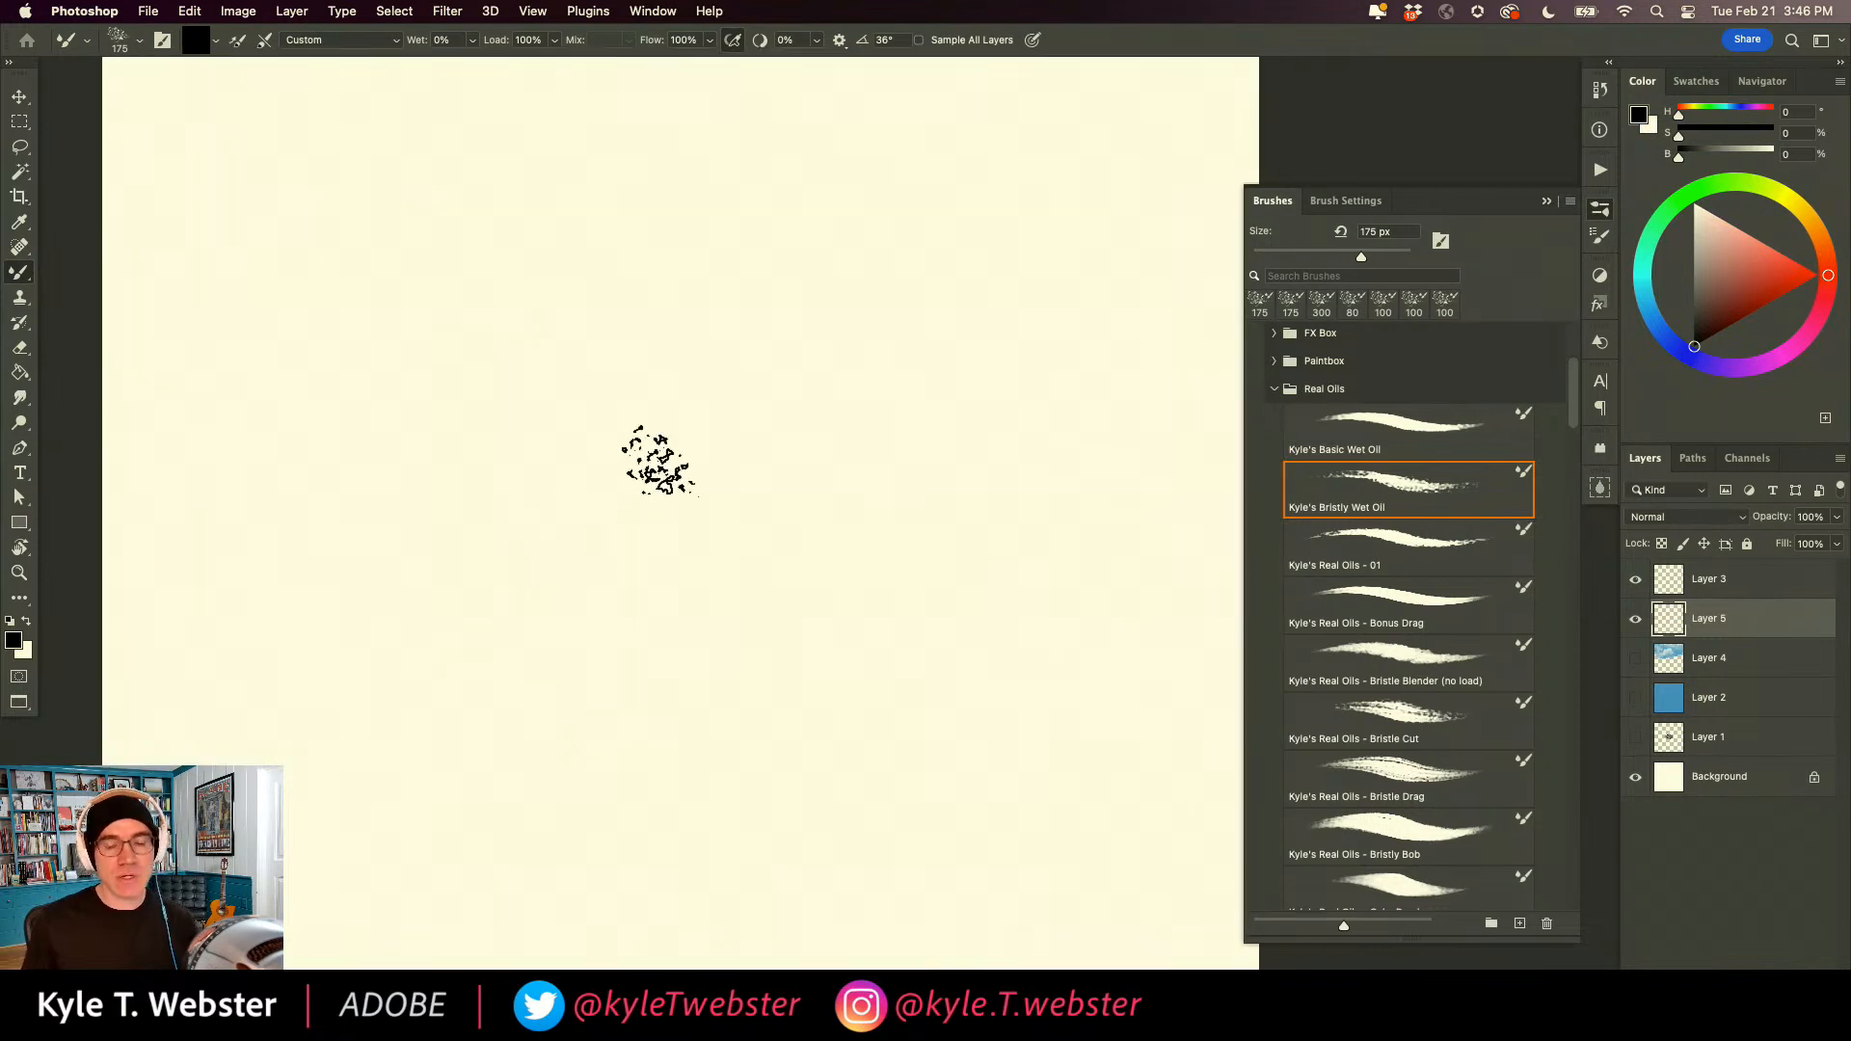
pyautogui.click(1326, 201)
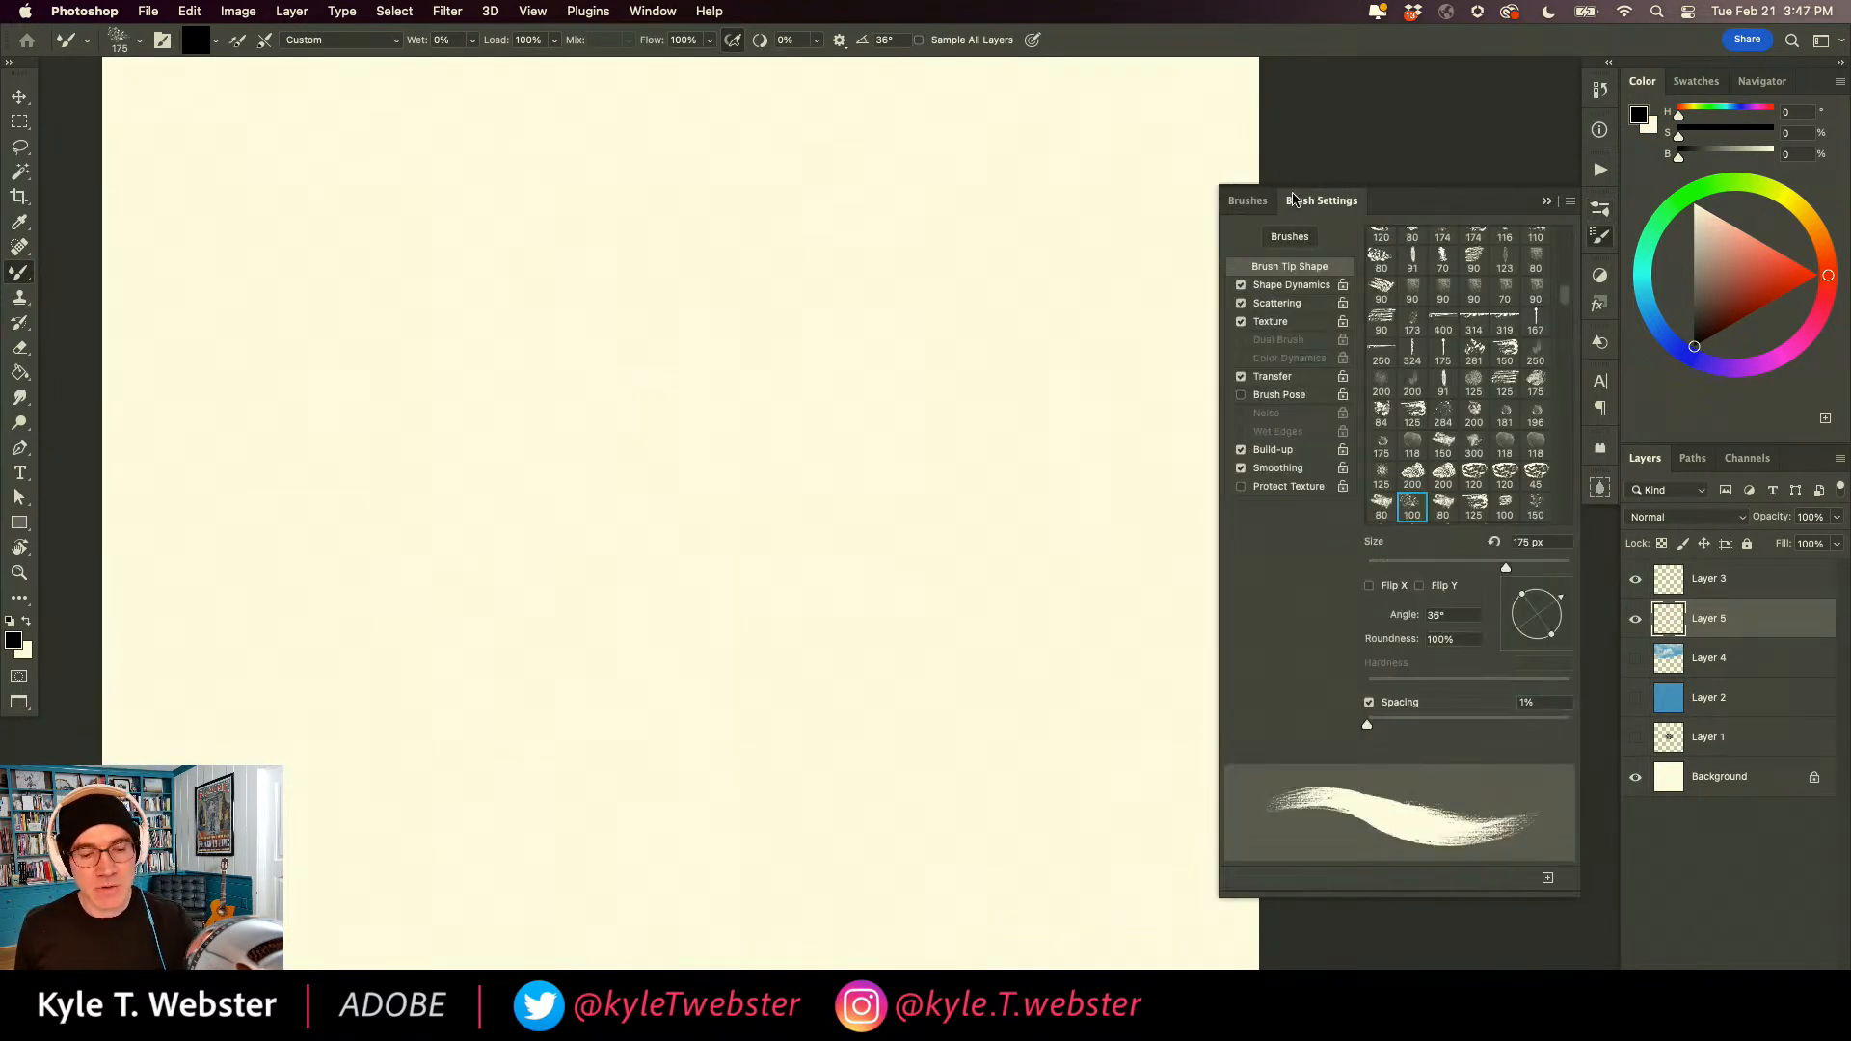
pyautogui.click(1443, 476)
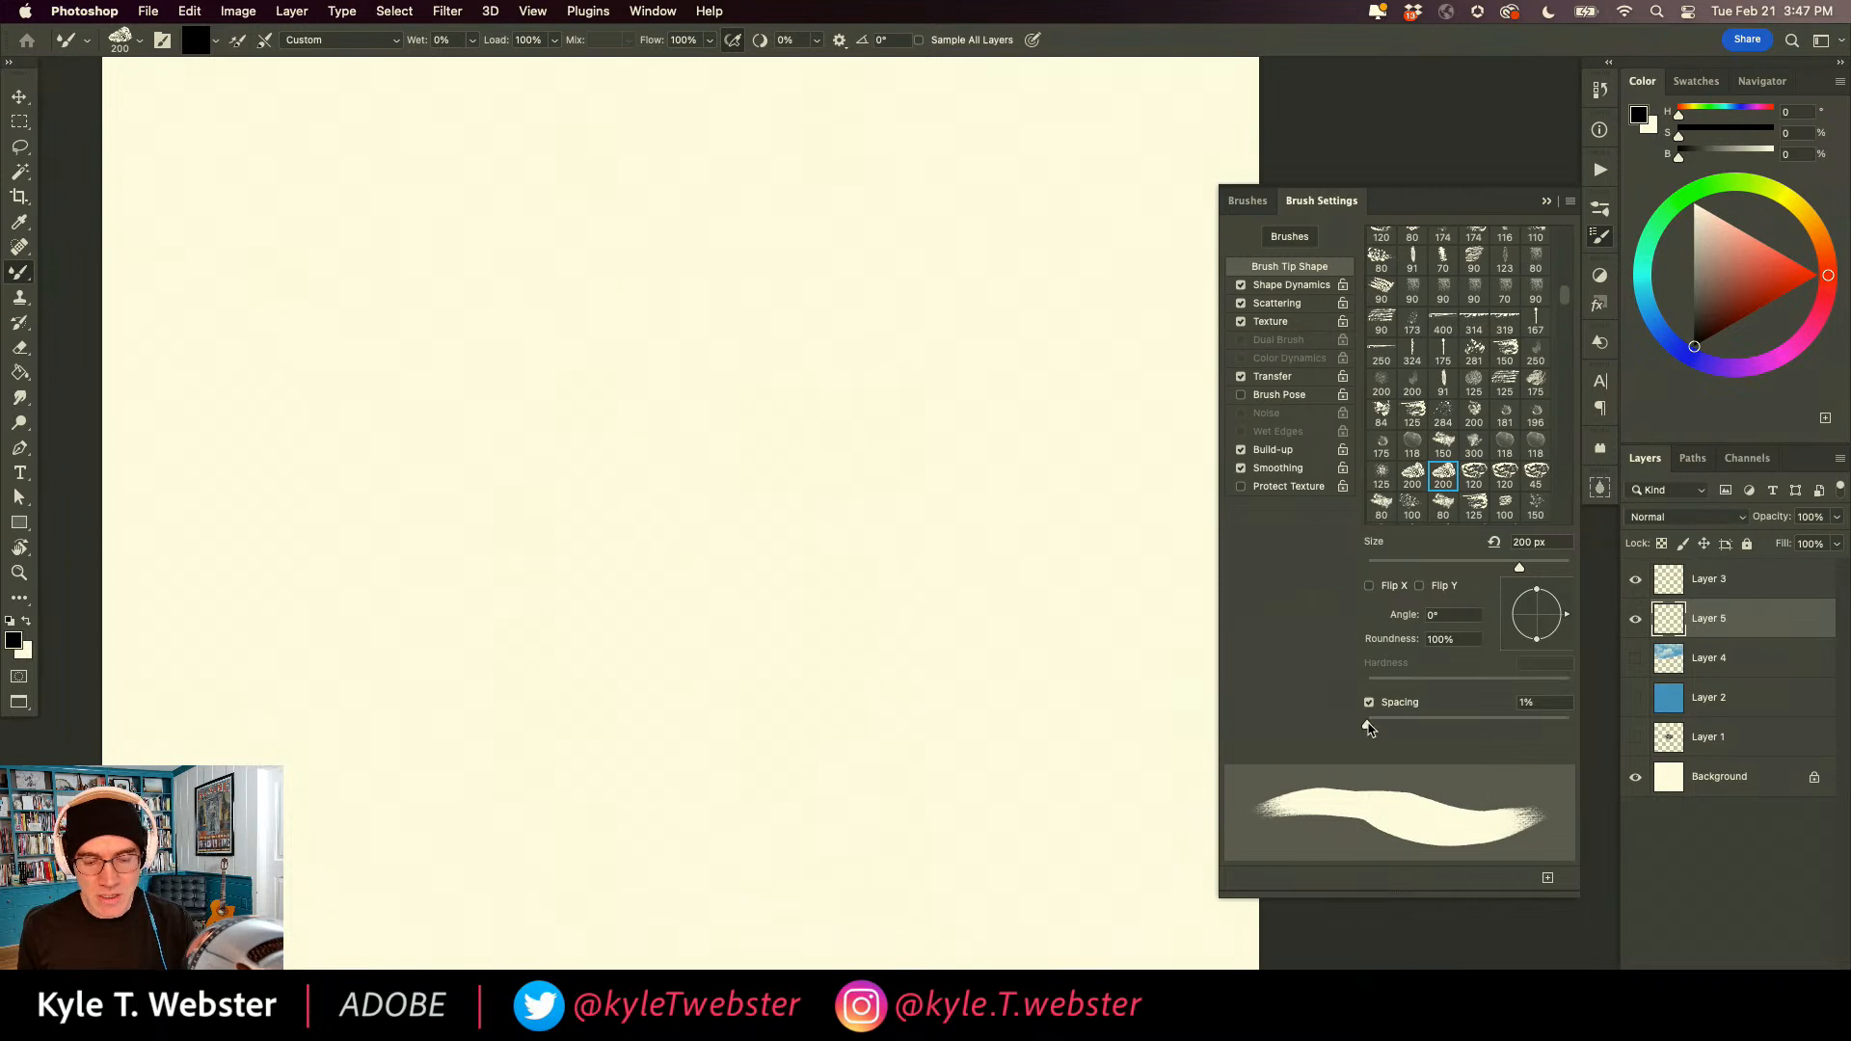
pyautogui.click(1369, 728)
# Paint a few black test strokes with the new tip, then delete them from the layer and deselect.
pyautogui.moveTo(825, 368); pyautogui.dragTo(716, 652)
pyautogui.moveTo(682, 418); pyautogui.dragTo(567, 421)
pyautogui.moveTo(615, 539); pyautogui.dragTo(567, 552)
pyautogui.press('super+a')
pyautogui.press('Delete')
pyautogui.press('super+d')
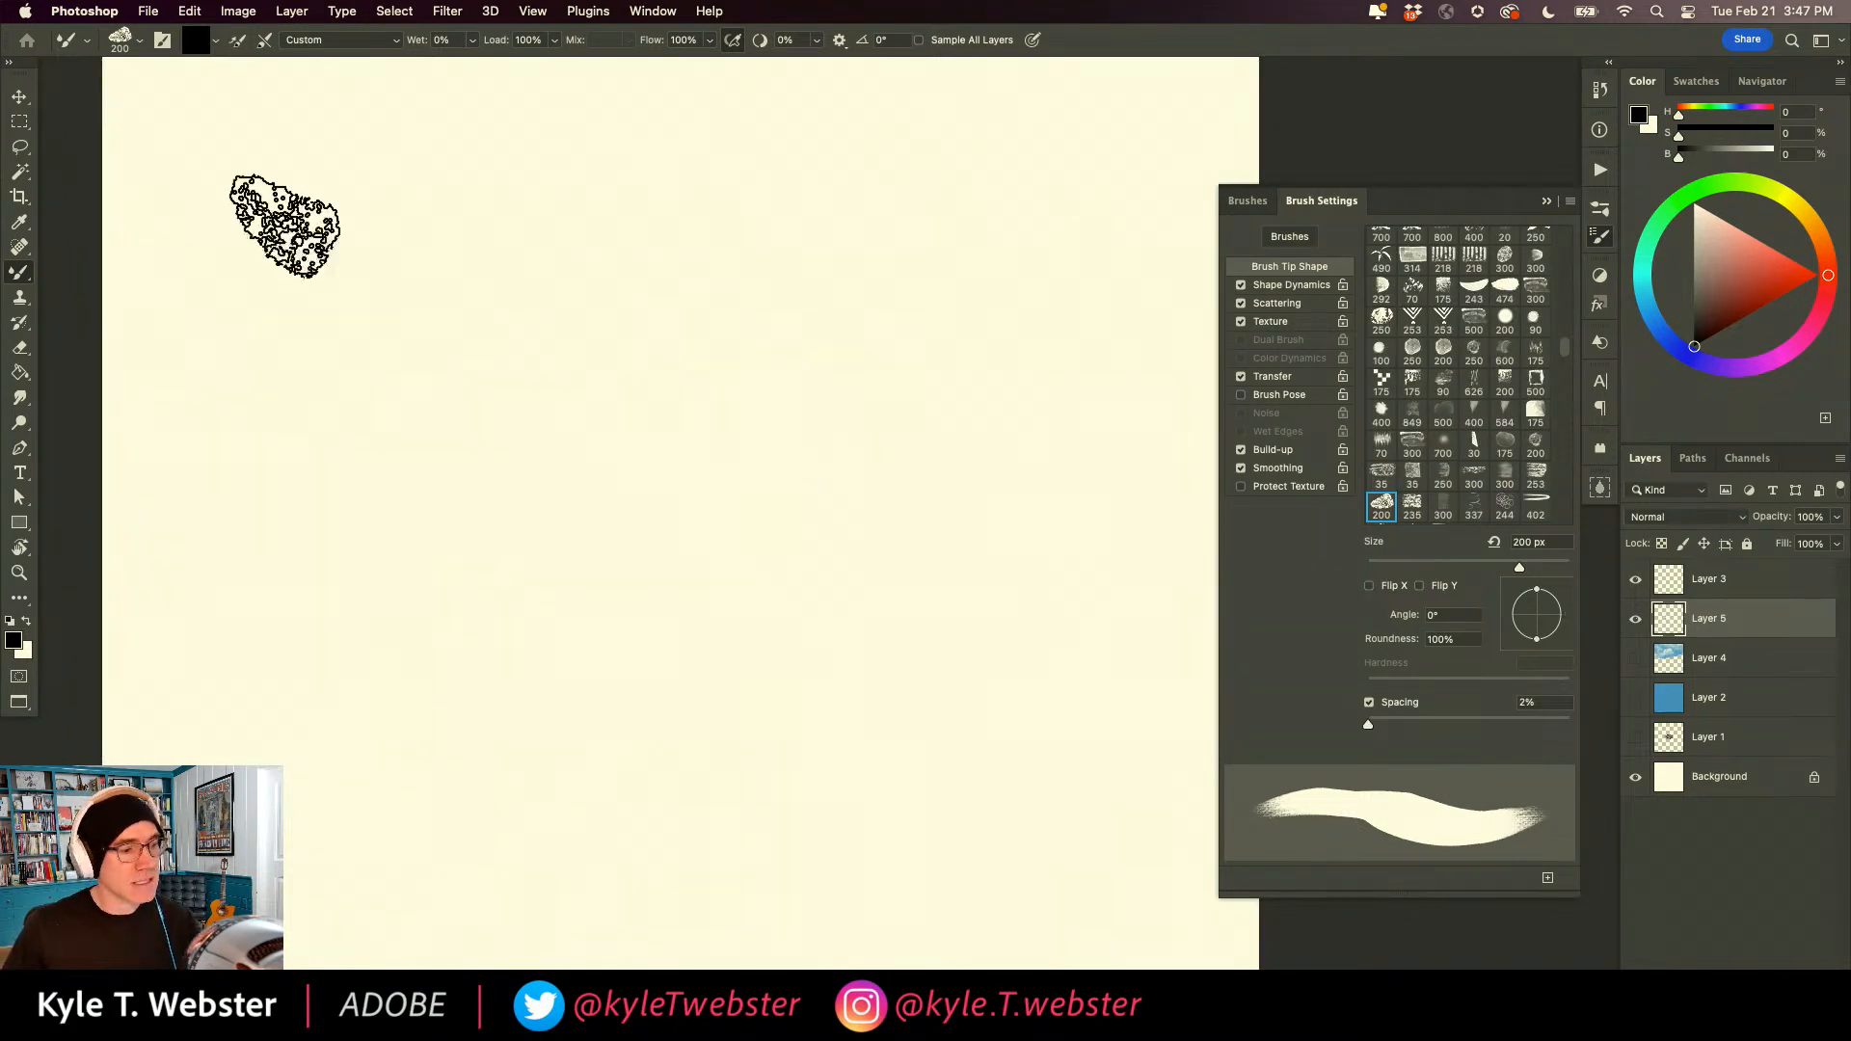
# Switch the Mixer Brush's load option between solid-color and multicolor loading.
pyautogui.click(216, 39)
pyautogui.click(220, 118)
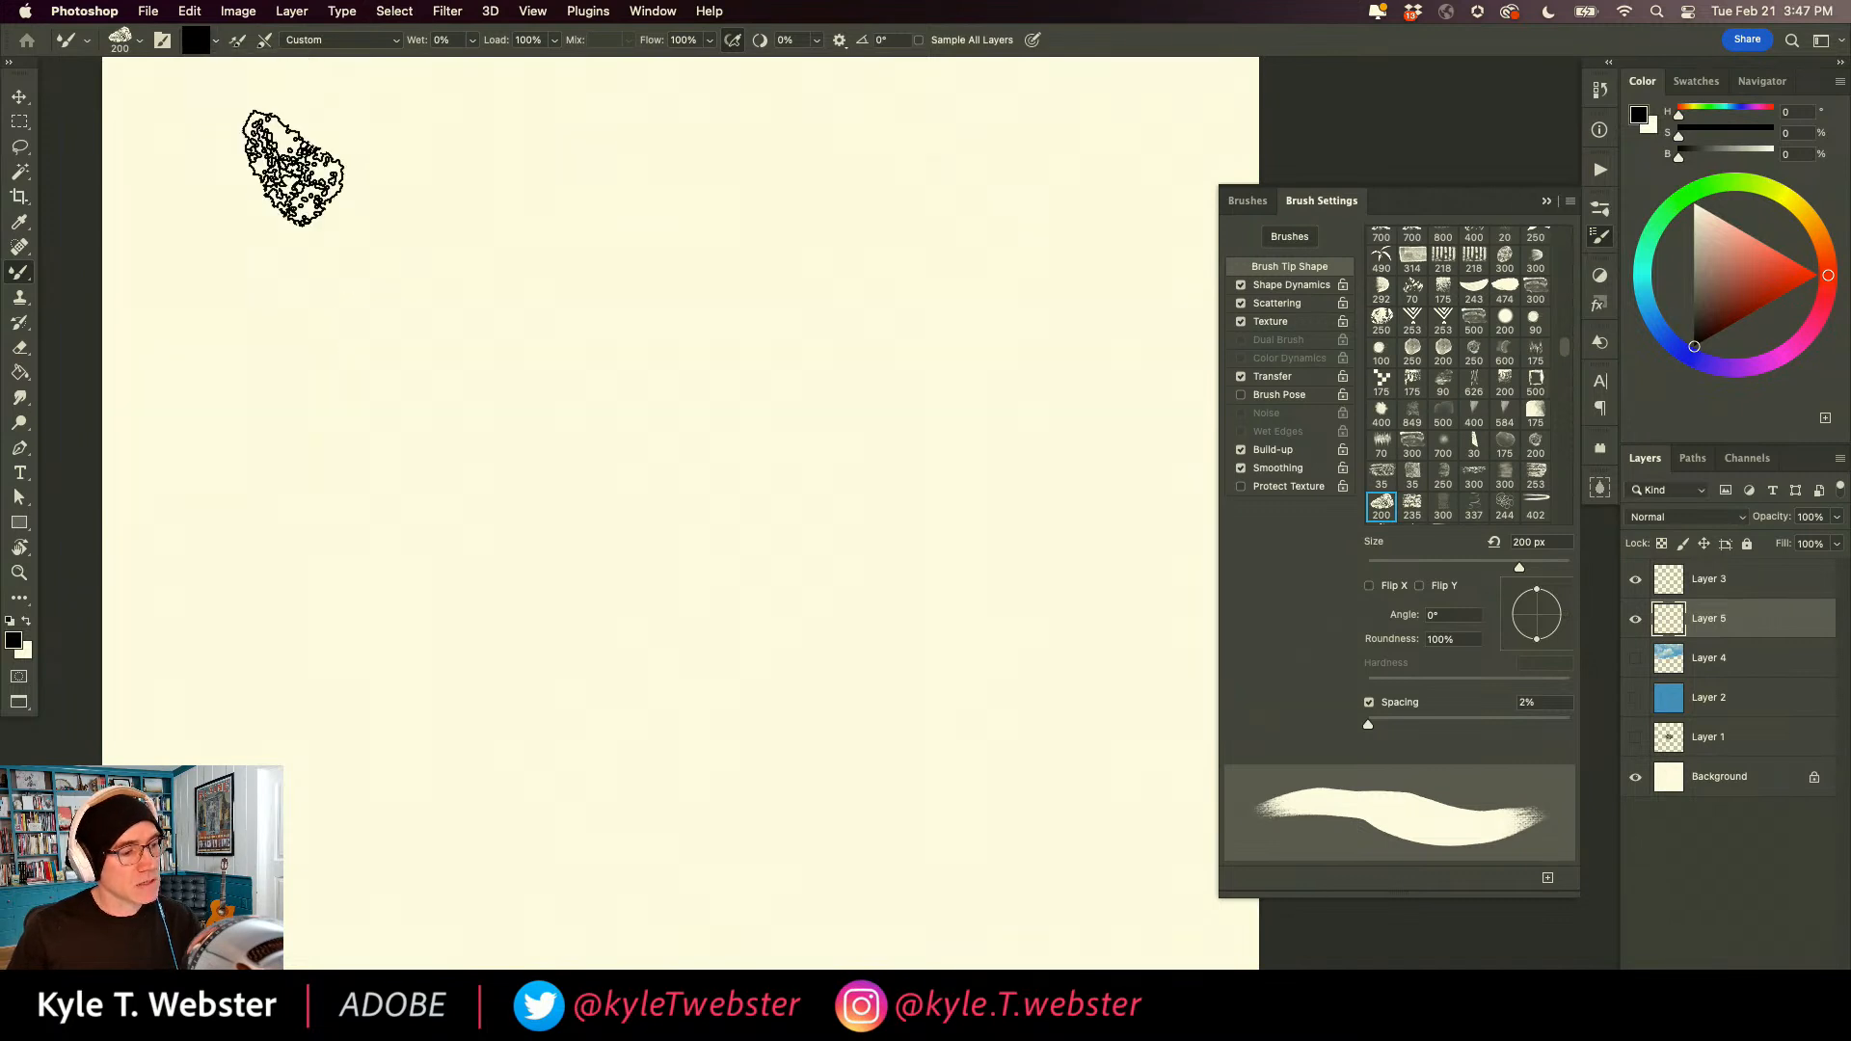
pyautogui.click(204, 43)
pyautogui.click(776, 525)
pyautogui.click(215, 39)
pyautogui.click(223, 115)
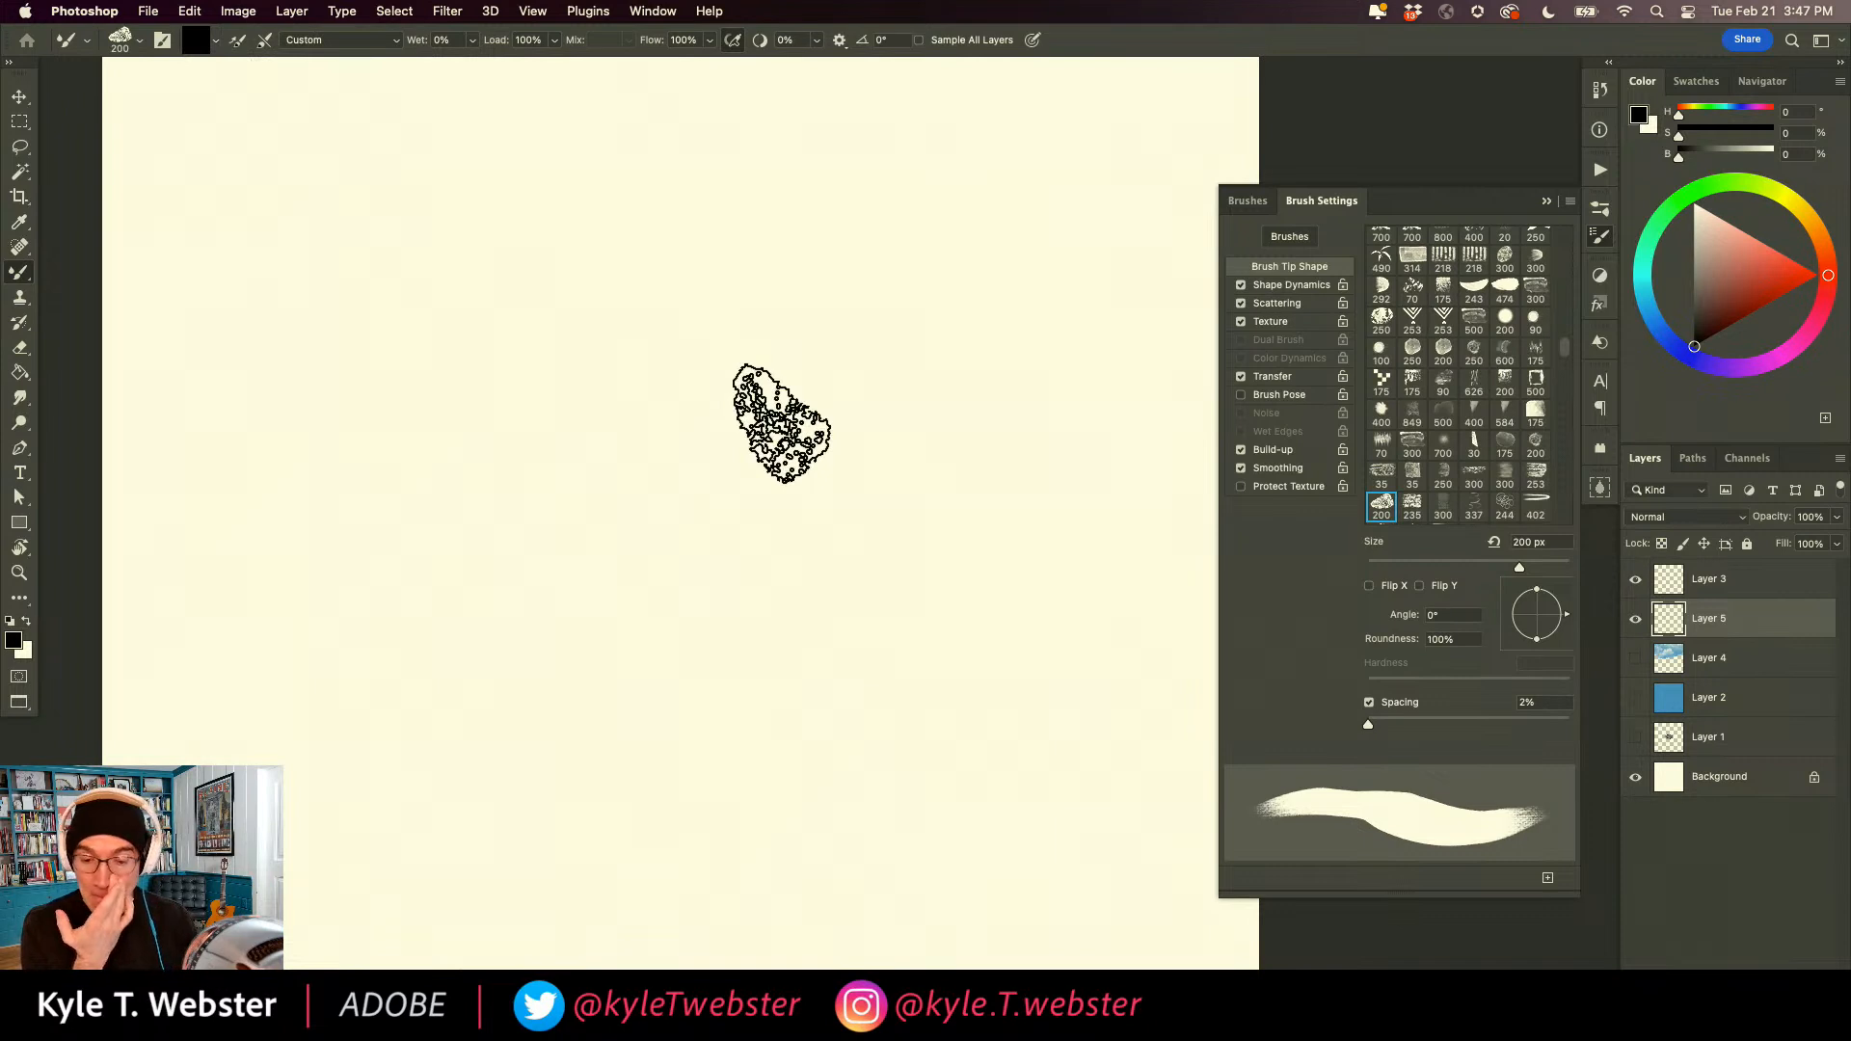
# Choose a light orange foreground color (H 25, S 53, B 96) and paint a test patch on Layer 5.
pyautogui.click(1819, 234)
pyautogui.click(1756, 245)
pyautogui.moveTo(810, 424)
pyautogui.mouseDown()
pyautogui.moveTo(768, 479)
pyautogui.moveTo(827, 569)
pyautogui.moveTo(815, 636)
pyautogui.mouseUp()
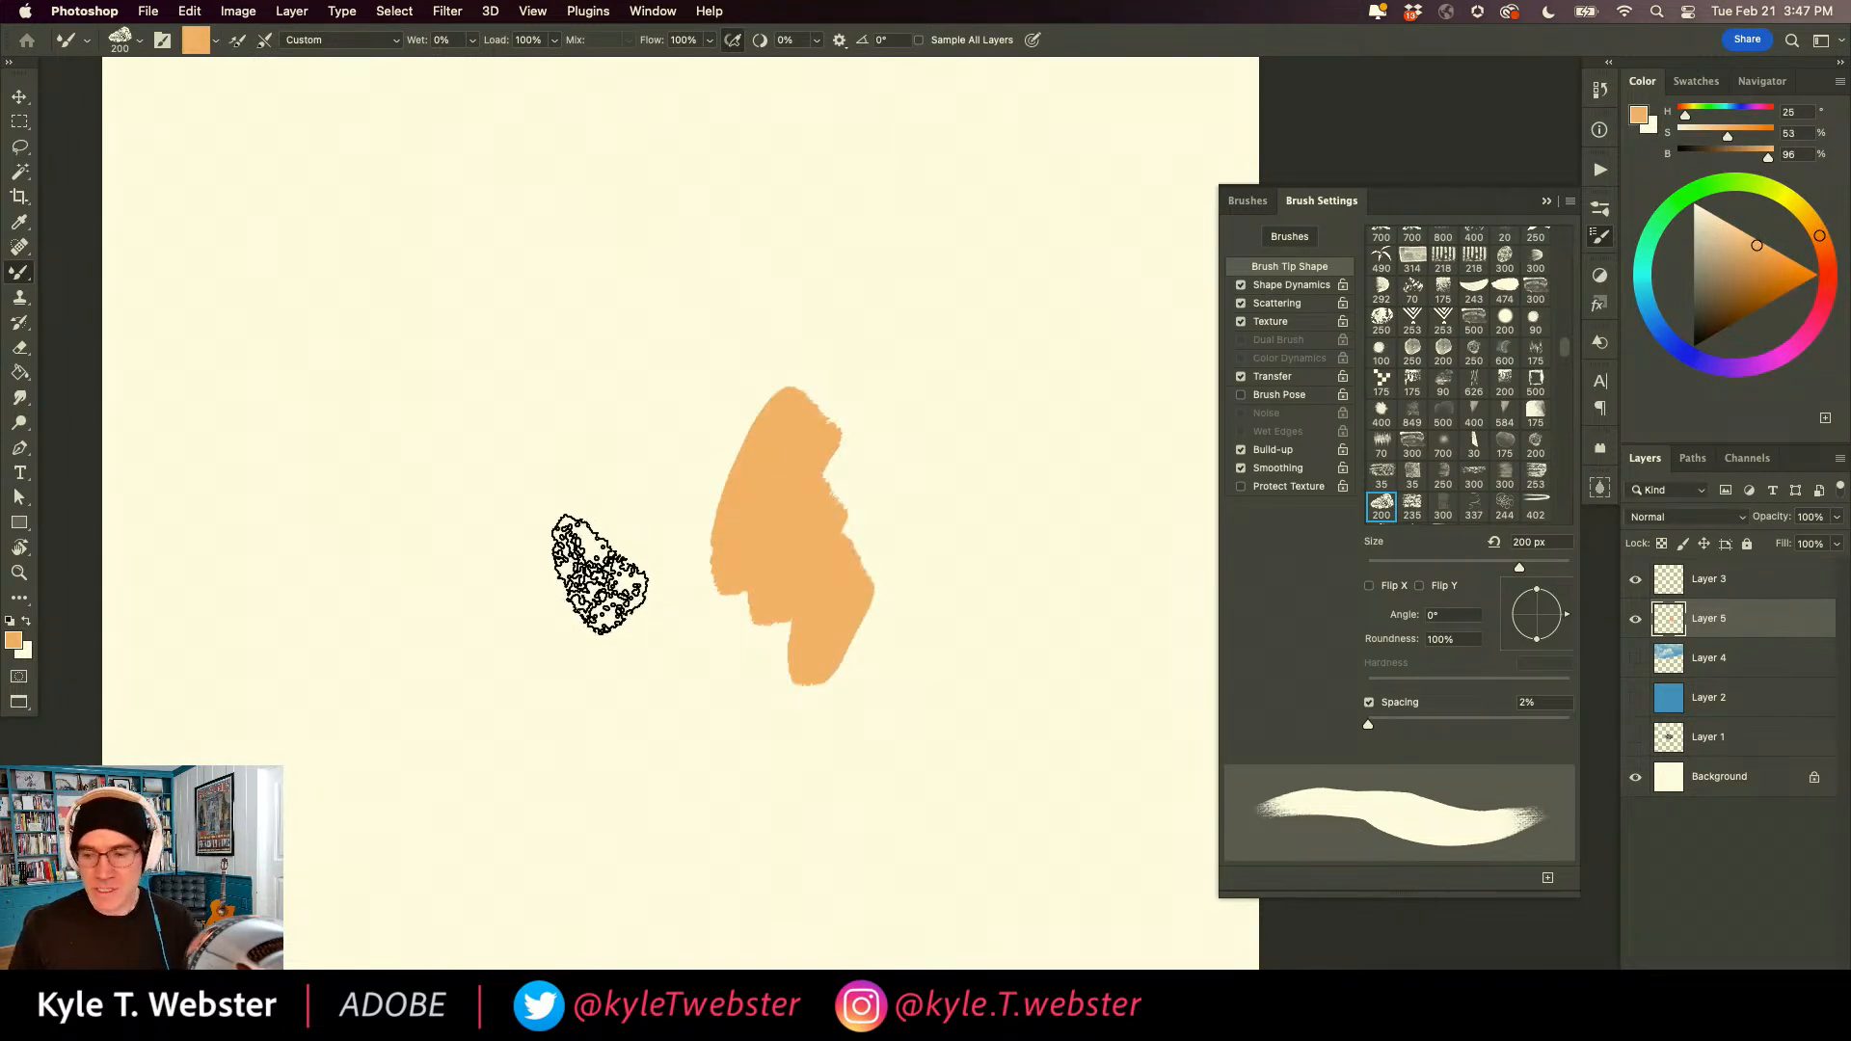
# Step back through the edit history to bring back the multicolored "Mixer" lettering with the whole canvas selected.
pyautogui.press('super+z')
pyautogui.press('super+z')
pyautogui.press('super+z')
pyautogui.press('super+z')
pyautogui.press('super+shift+z')
pyautogui.press('super+shift+z')
pyautogui.press('super+shift+z')
pyautogui.press('super+z')
pyautogui.press('super+z')
pyautogui.press('super+z')
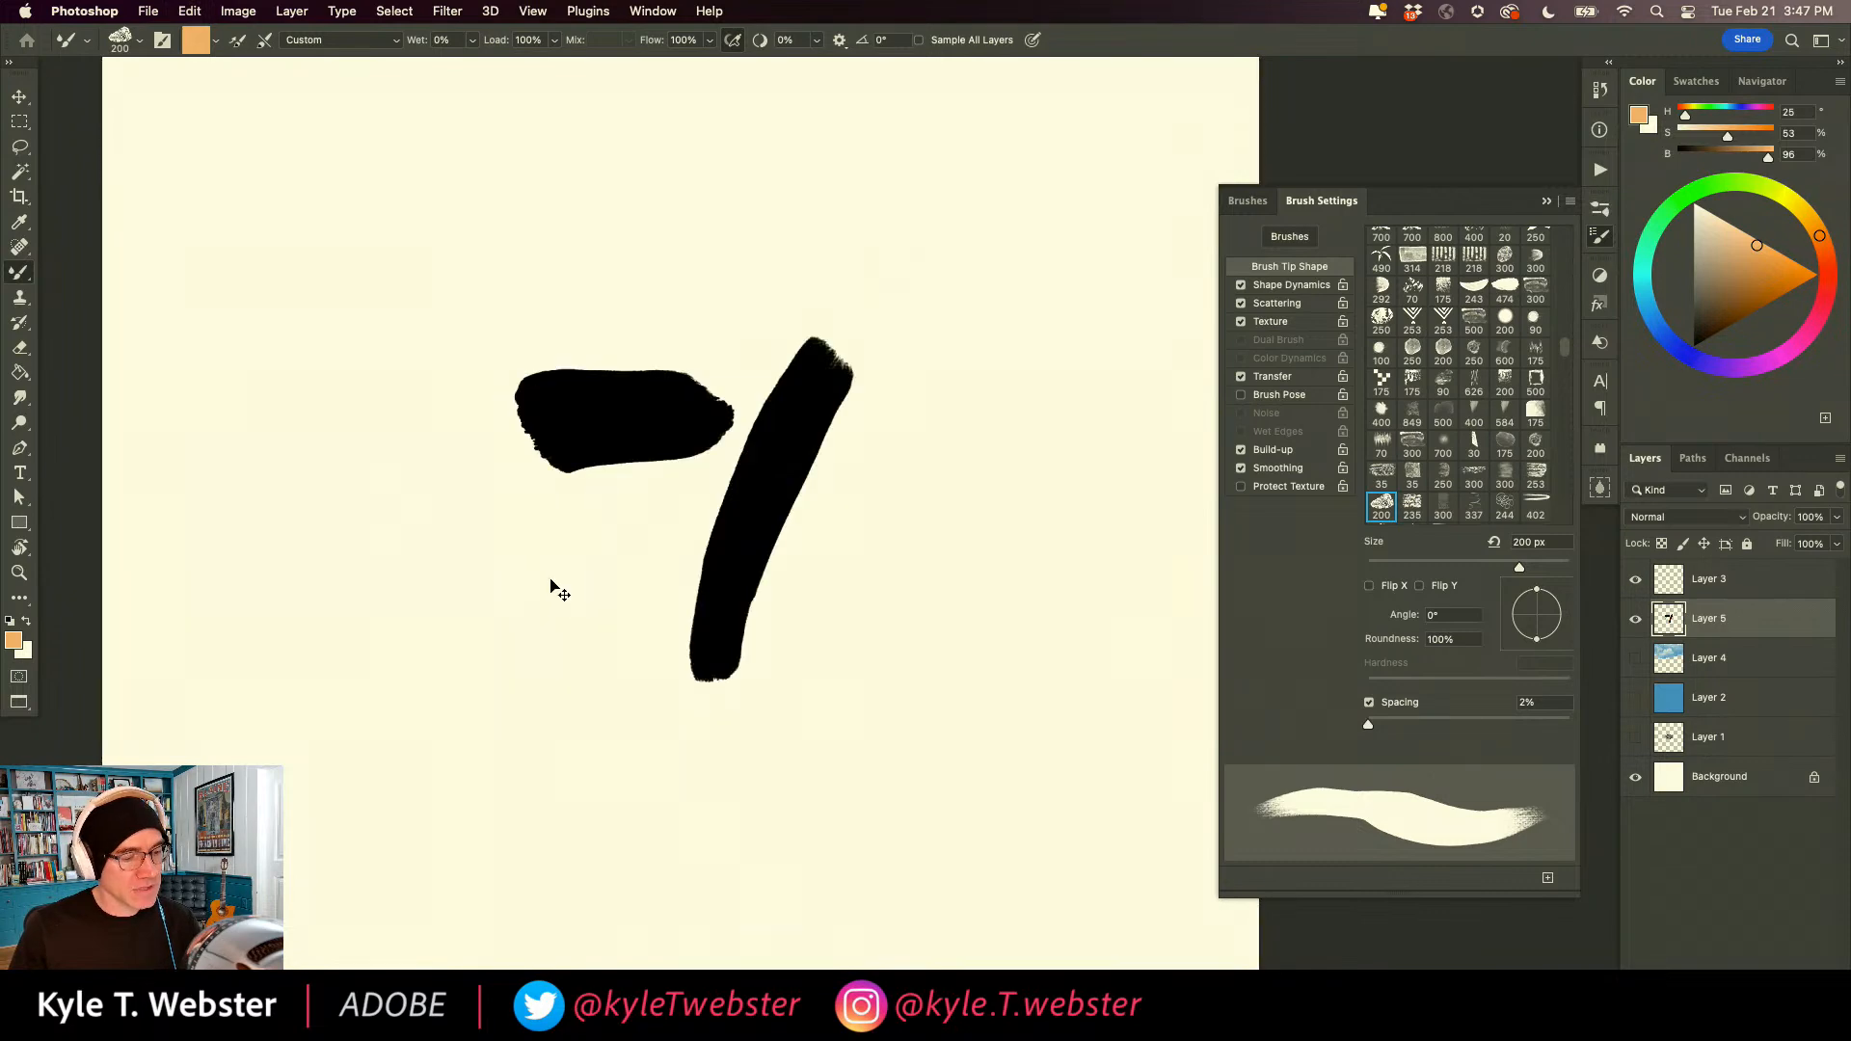
pyautogui.press('super+z')
pyautogui.press('super+z')
pyautogui.press('super+z')
pyautogui.press('super+z')
pyautogui.press('super+z')
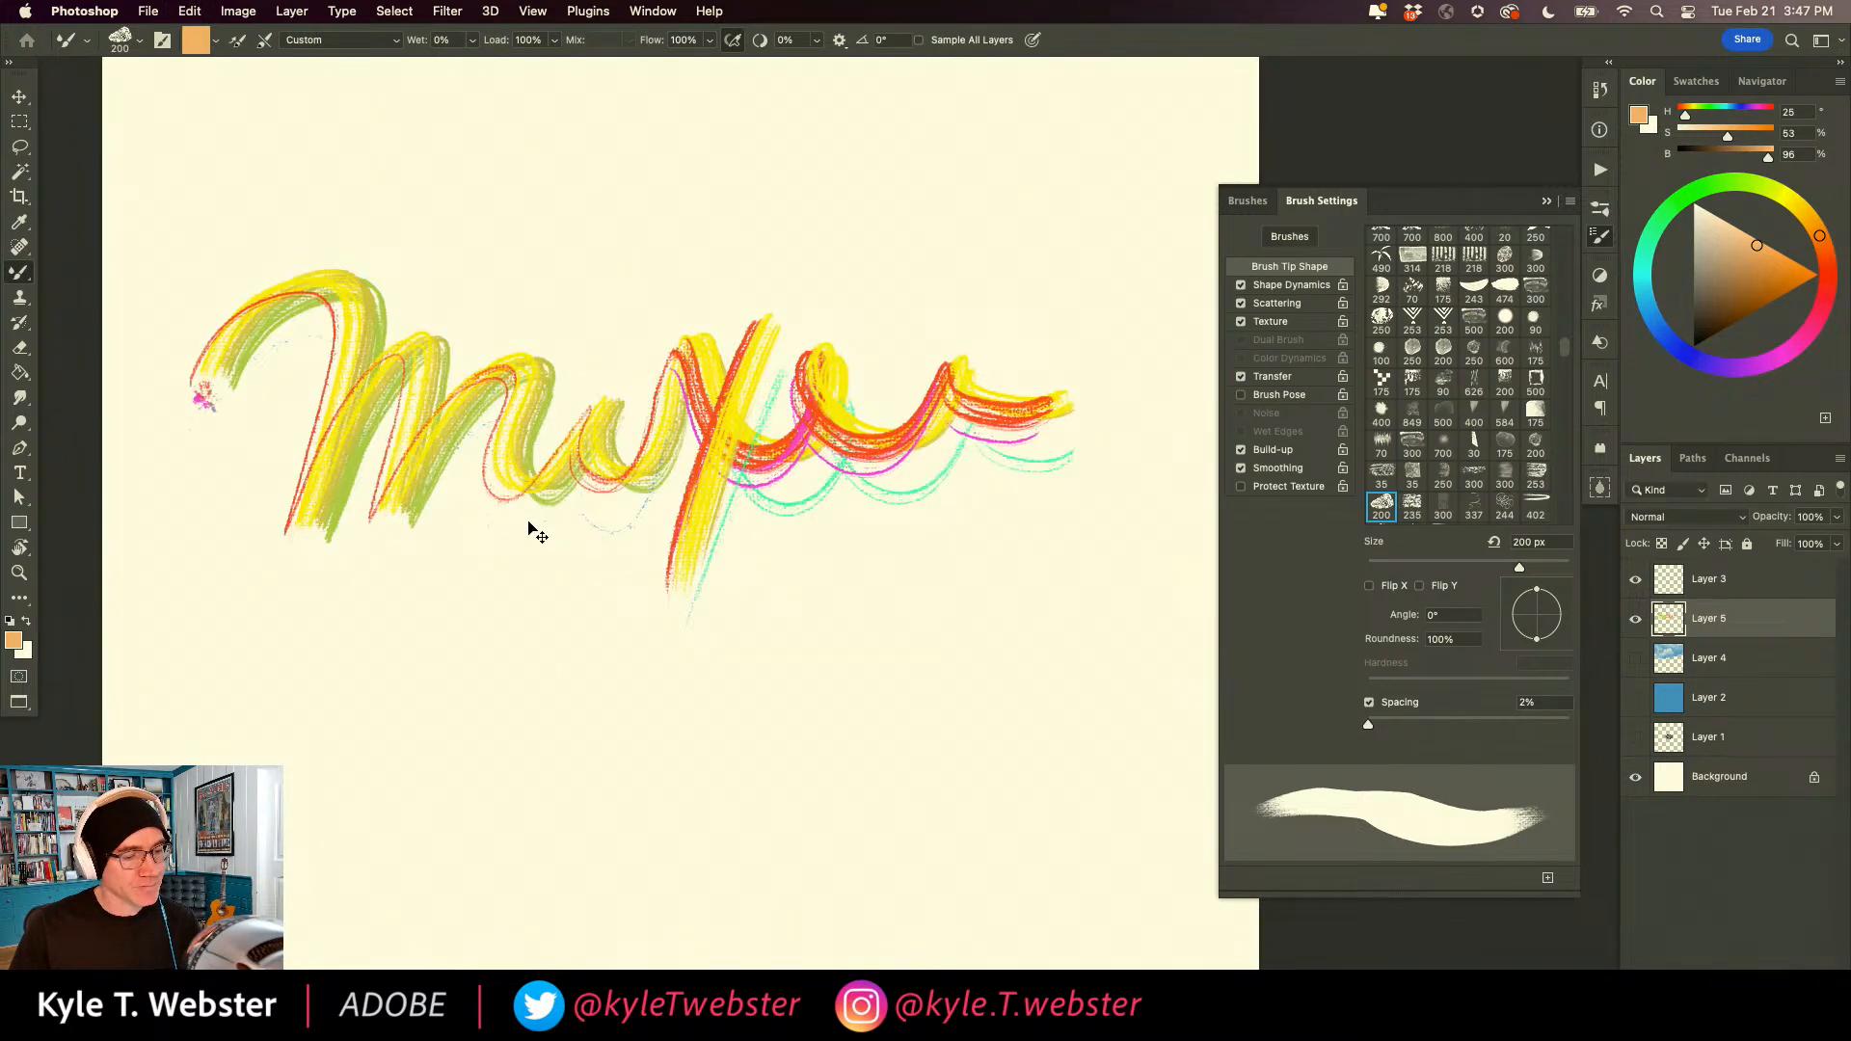
pyautogui.press('super+shift+z')
pyautogui.press('super+shift+z')
pyautogui.press('super+shift+z')
pyautogui.press('super+shift+z')
pyautogui.press('super+shift+z')
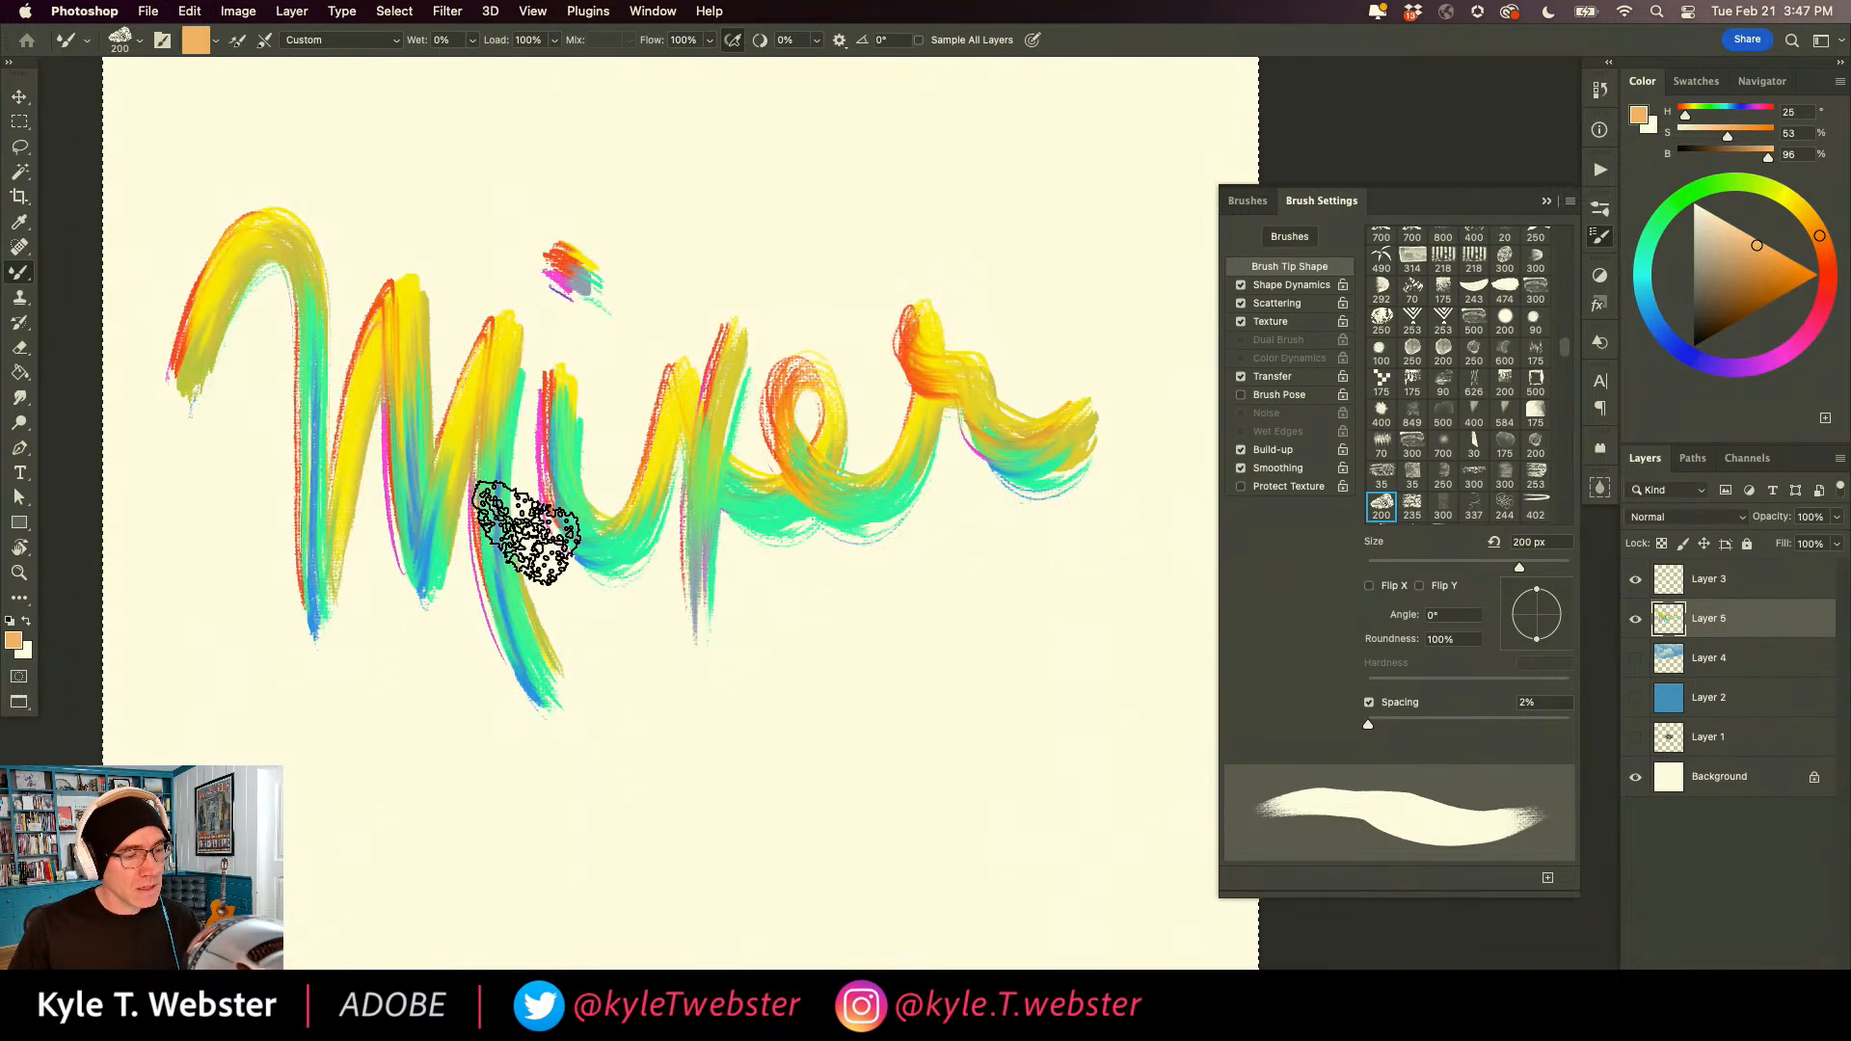
# Load the brush with multicolored paint sampled from the lettering and paint a cluster of overlapping strokes below it.
pyautogui.moveTo(442, 620); pyautogui.dragTo(575, 636)
pyautogui.keyDown('alt'); pyautogui.click(509, 425); pyautogui.keyUp('alt')
pyautogui.moveTo(551, 540); pyautogui.dragTo(332, 388)
pyautogui.moveTo(846, 644)
pyautogui.mouseDown()
pyautogui.moveTo(797, 789)
pyautogui.moveTo(788, 644)
pyautogui.moveTo(917, 607)
pyautogui.moveTo(743, 598)
pyautogui.mouseUp()
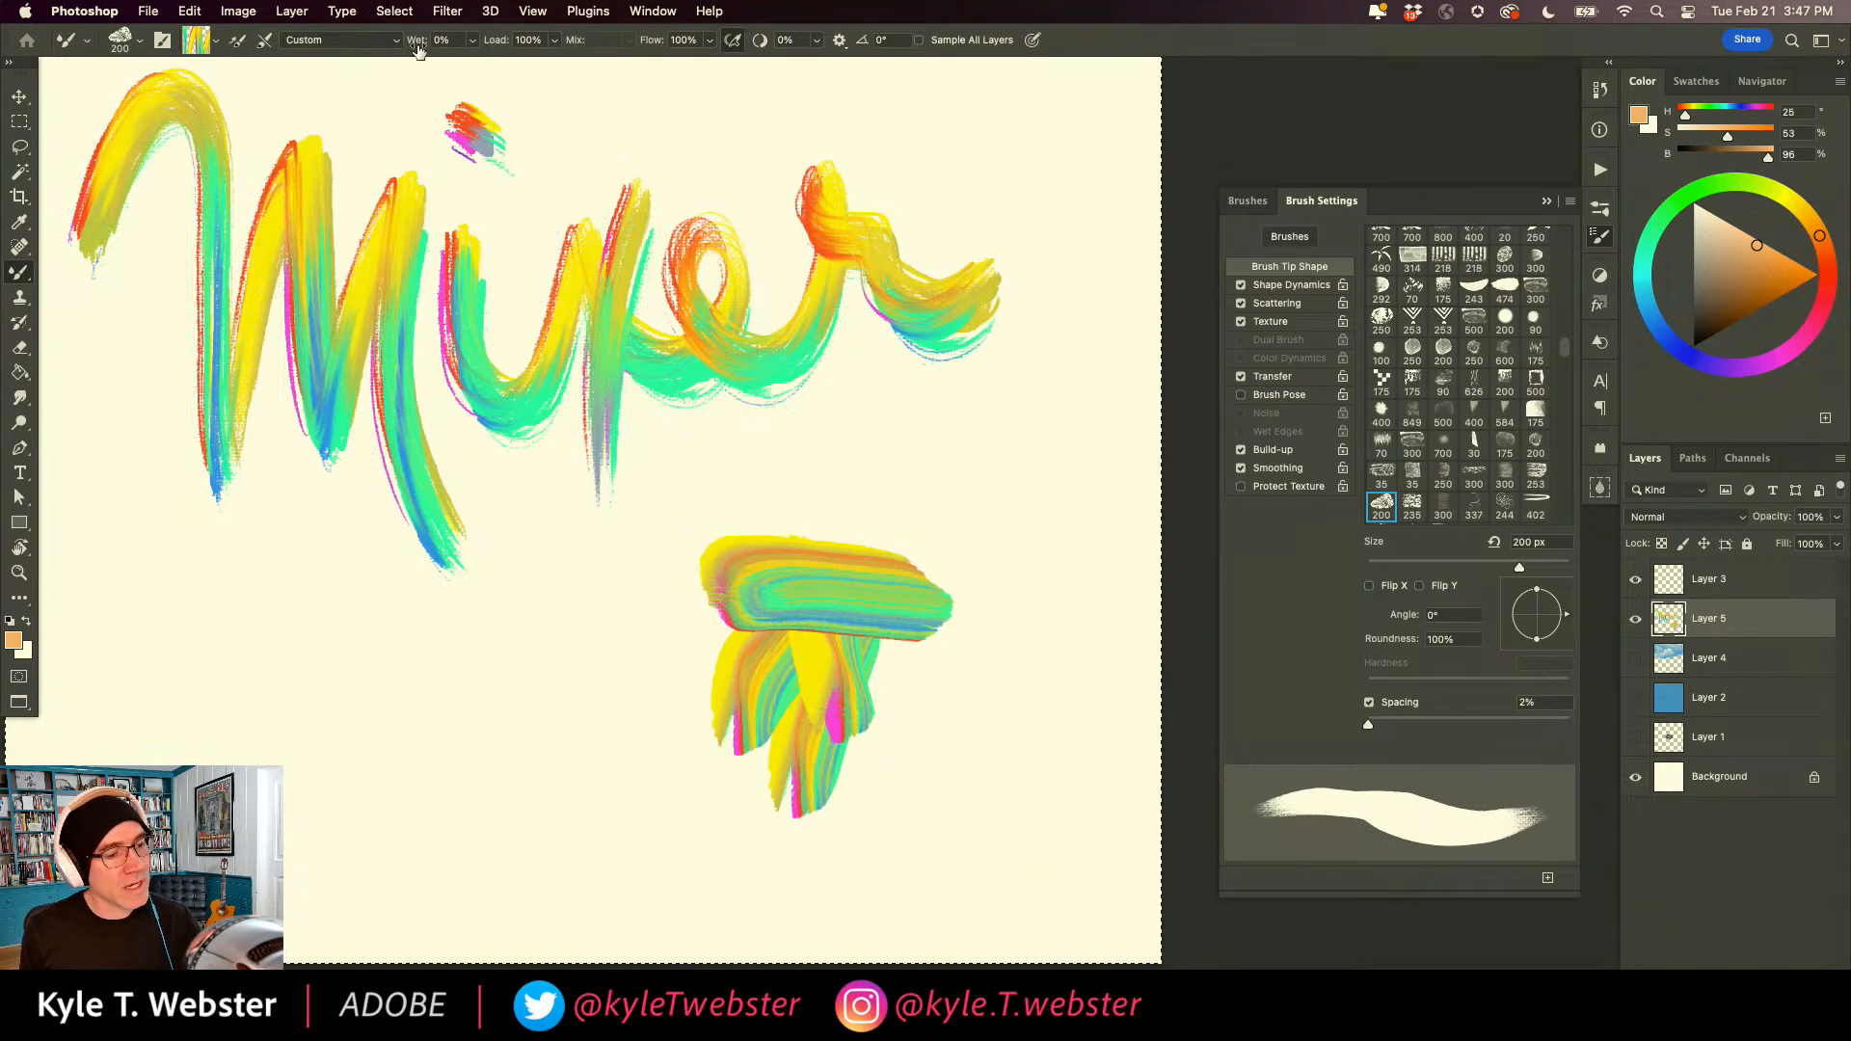
pyautogui.moveTo(756, 517)
pyautogui.mouseDown()
pyautogui.moveTo(745, 710)
pyautogui.moveTo(858, 706)
pyautogui.moveTo(828, 655)
pyautogui.moveTo(666, 657)
pyautogui.moveTo(682, 534)
pyautogui.moveTo(801, 736)
pyautogui.moveTo(739, 781)
pyautogui.moveTo(814, 544)
pyautogui.moveTo(803, 611)
pyautogui.moveTo(846, 667)
pyautogui.mouseUp()
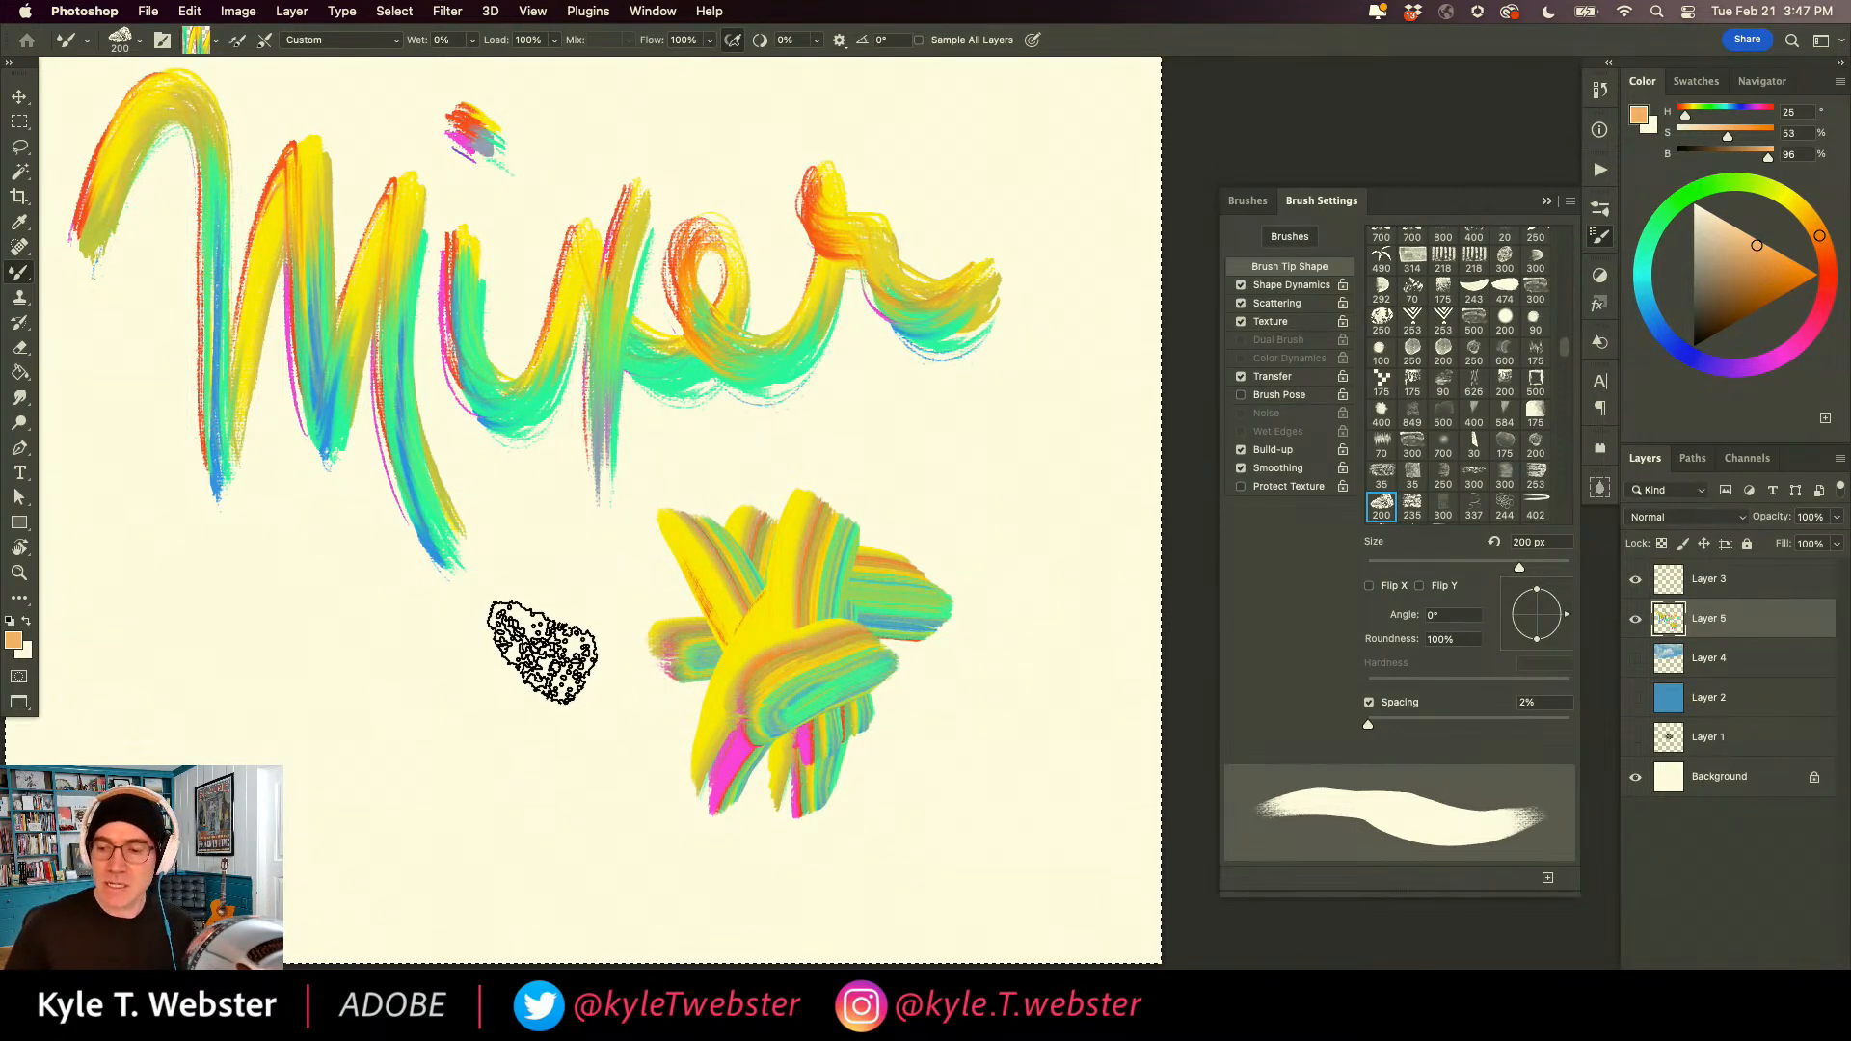
# Clear the layer and paint a small patch of overlapping multicolored strokes near the middle of the canvas.
pyautogui.press('BackSpace')
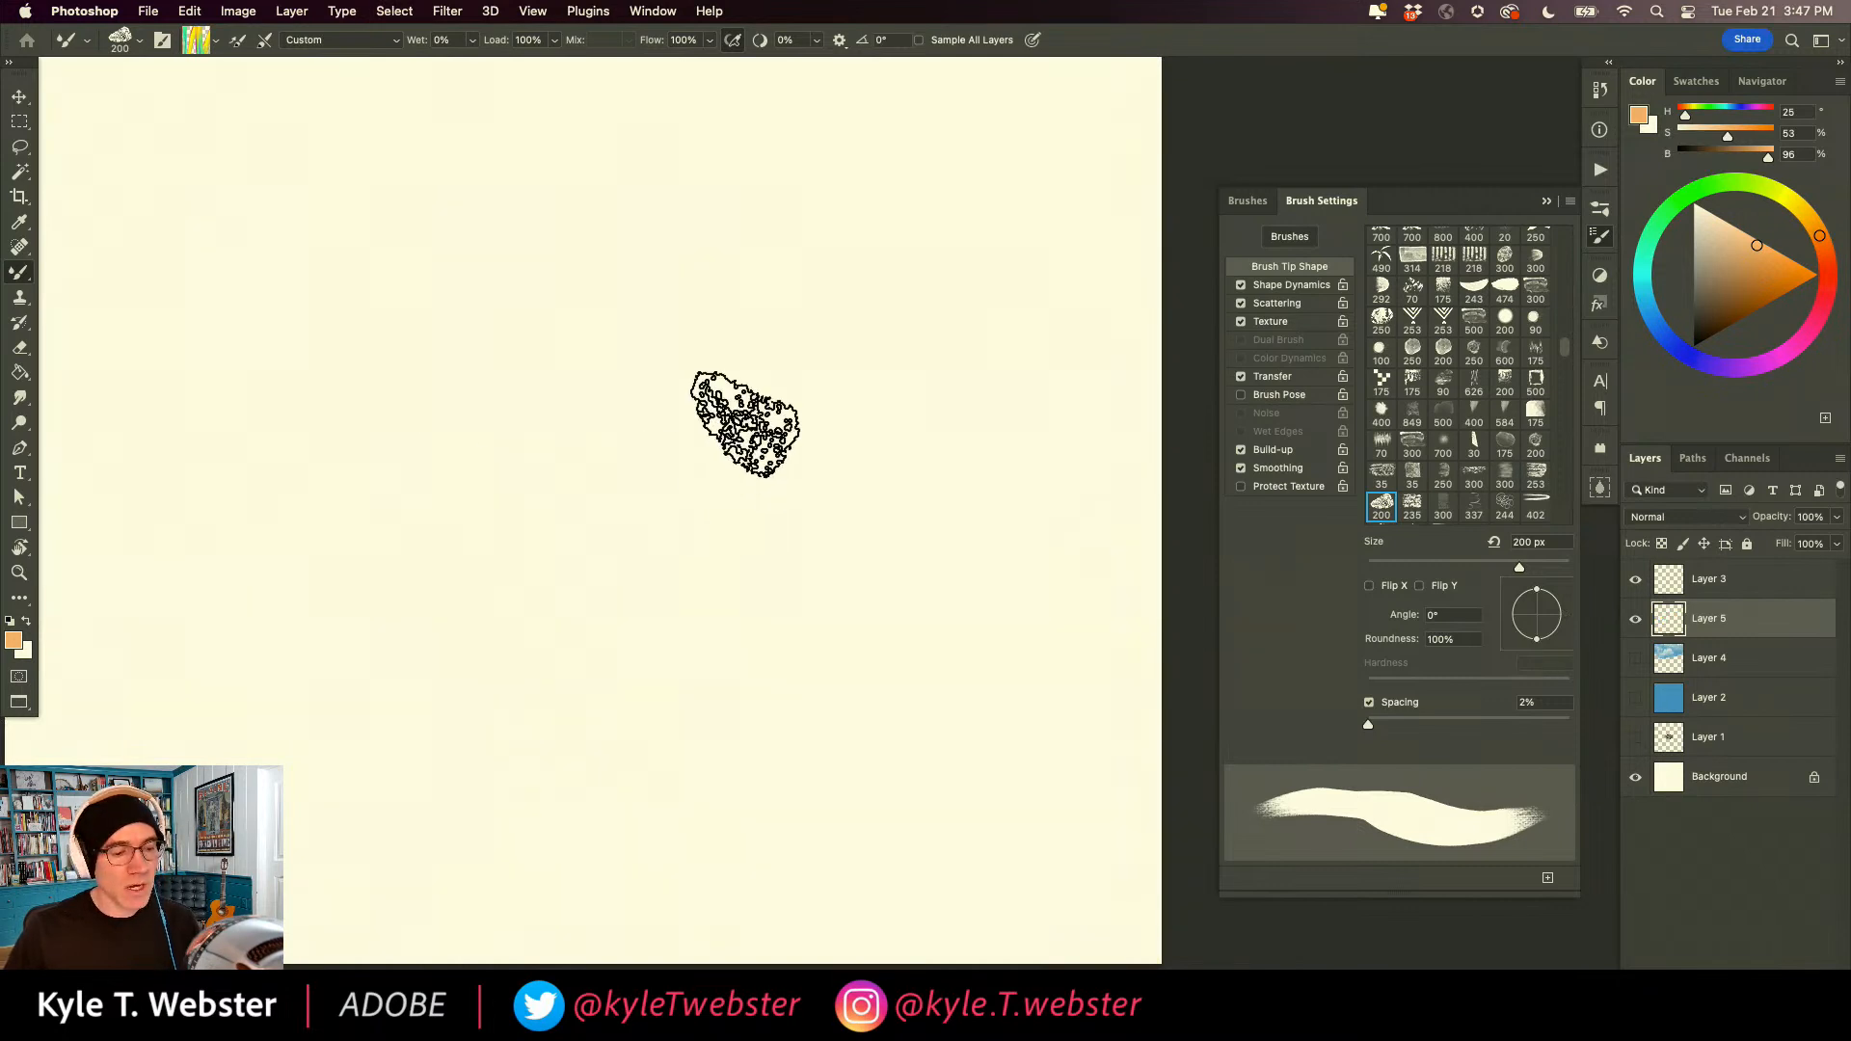
pyautogui.moveTo(703, 389)
pyautogui.mouseDown()
pyautogui.moveTo(703, 524)
pyautogui.moveTo(690, 425)
pyautogui.moveTo(721, 466)
pyautogui.moveTo(755, 413)
pyautogui.moveTo(703, 421)
pyautogui.moveTo(723, 446)
pyautogui.moveTo(694, 414)
pyautogui.moveTo(727, 483)
pyautogui.mouseUp()
pyautogui.moveTo(658, 390)
pyautogui.mouseDown()
pyautogui.moveTo(659, 499)
pyautogui.moveTo(709, 492)
pyautogui.mouseUp()
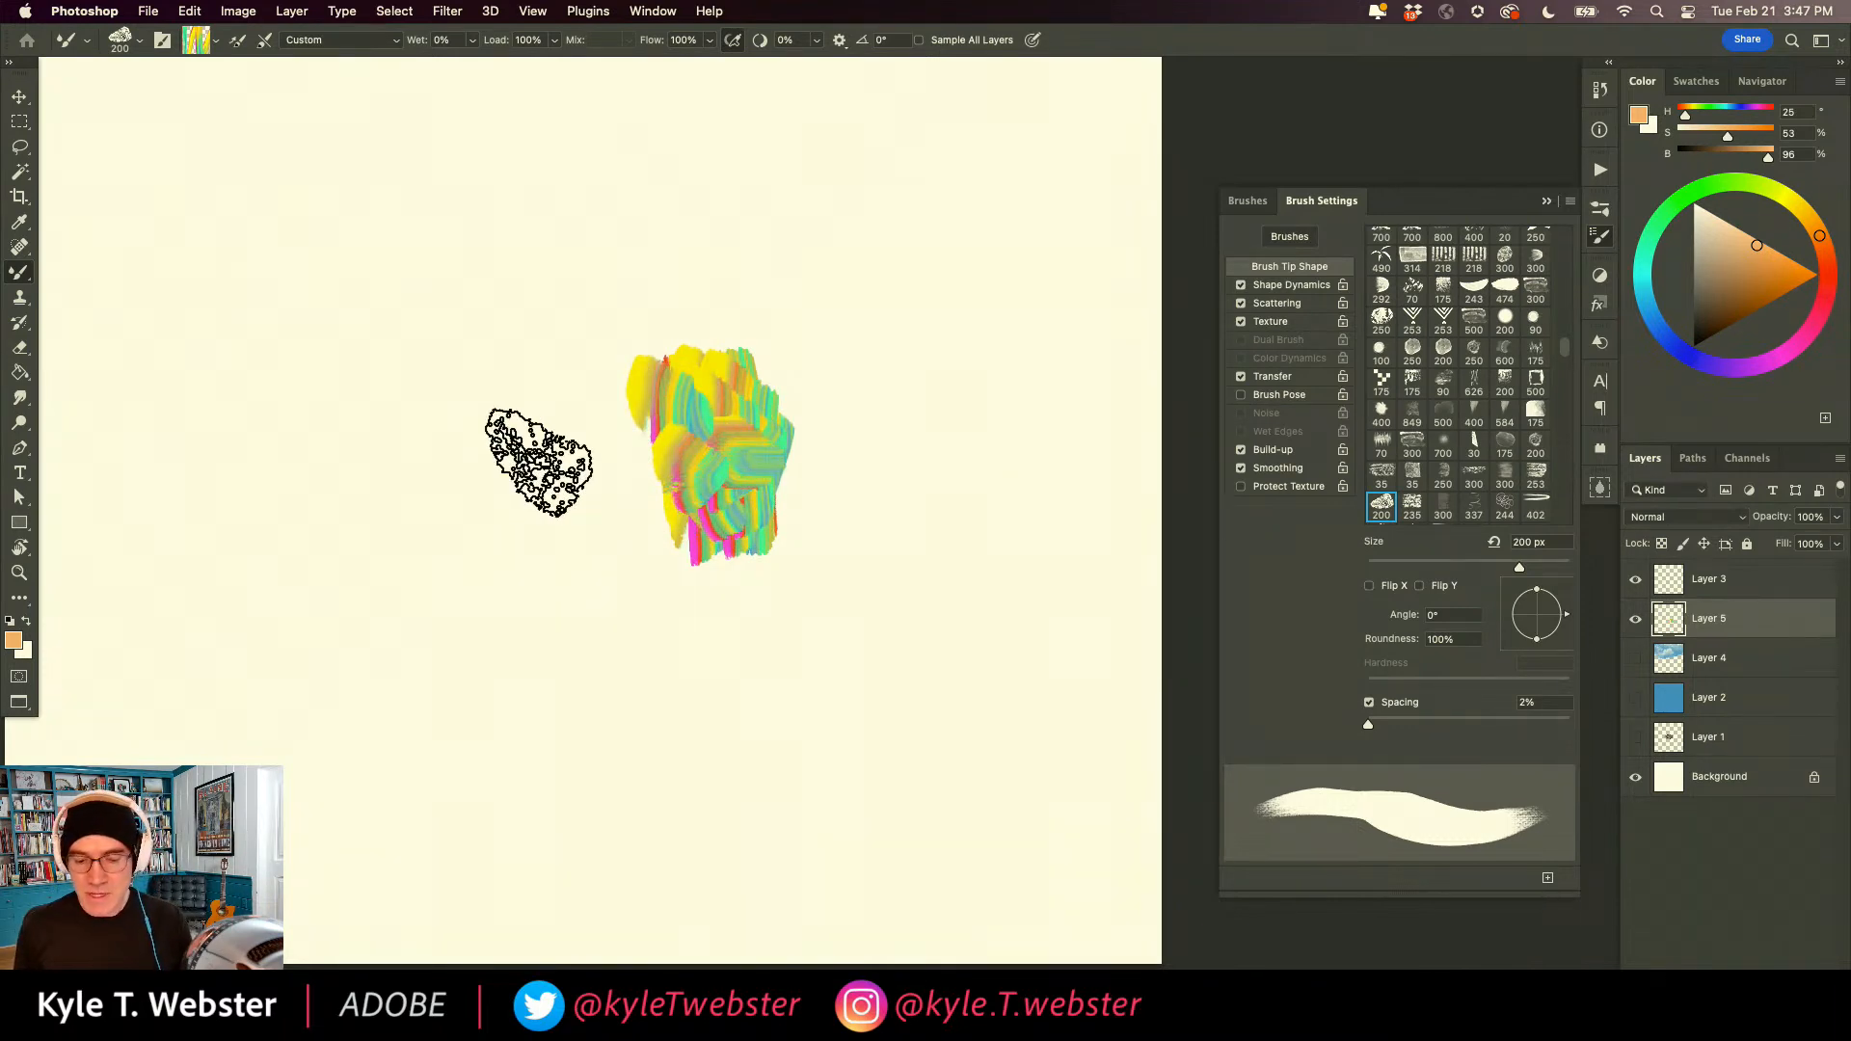
# Colorize the multicolored patch with Hue/Saturation, using hue 236 and saturation 55.
pyautogui.press('super+u')
pyautogui.moveTo(553, 386)
pyautogui.mouseDown()
pyautogui.moveTo(597, 409)
pyautogui.moveTo(718, 609)
pyautogui.mouseUp()
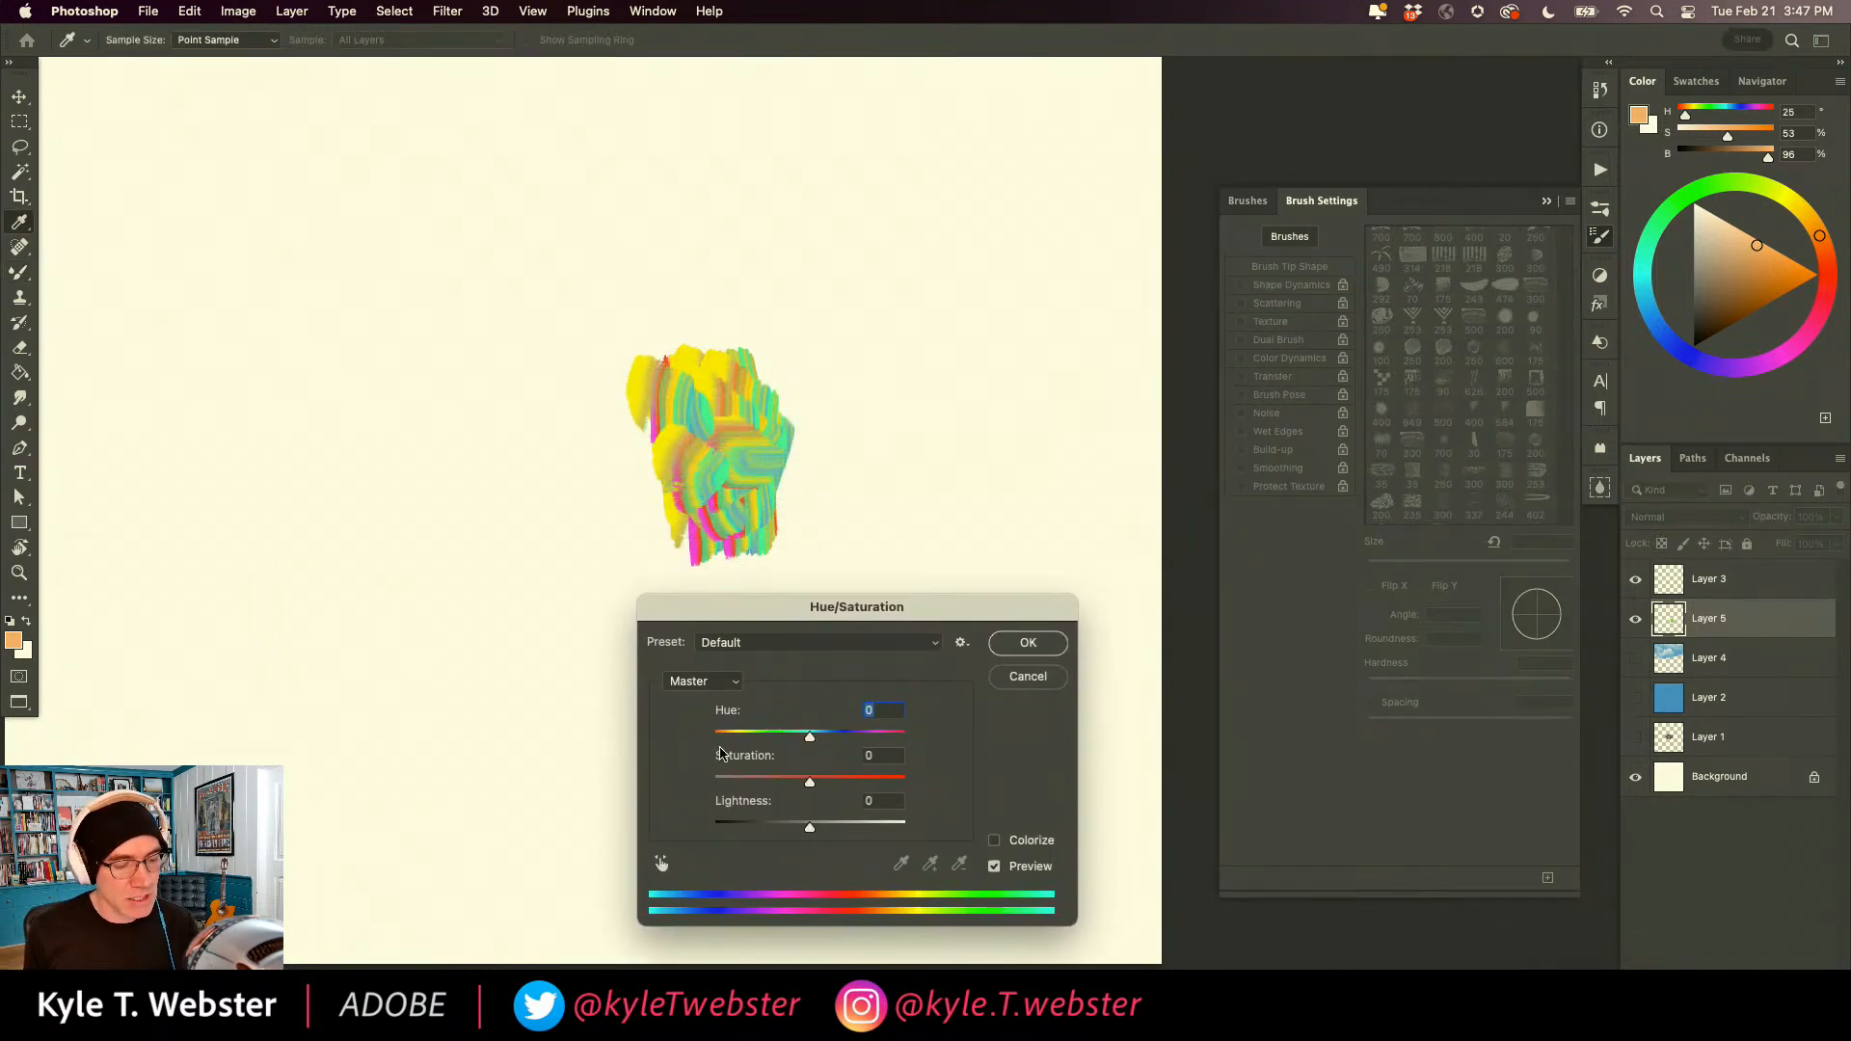
pyautogui.click(994, 841)
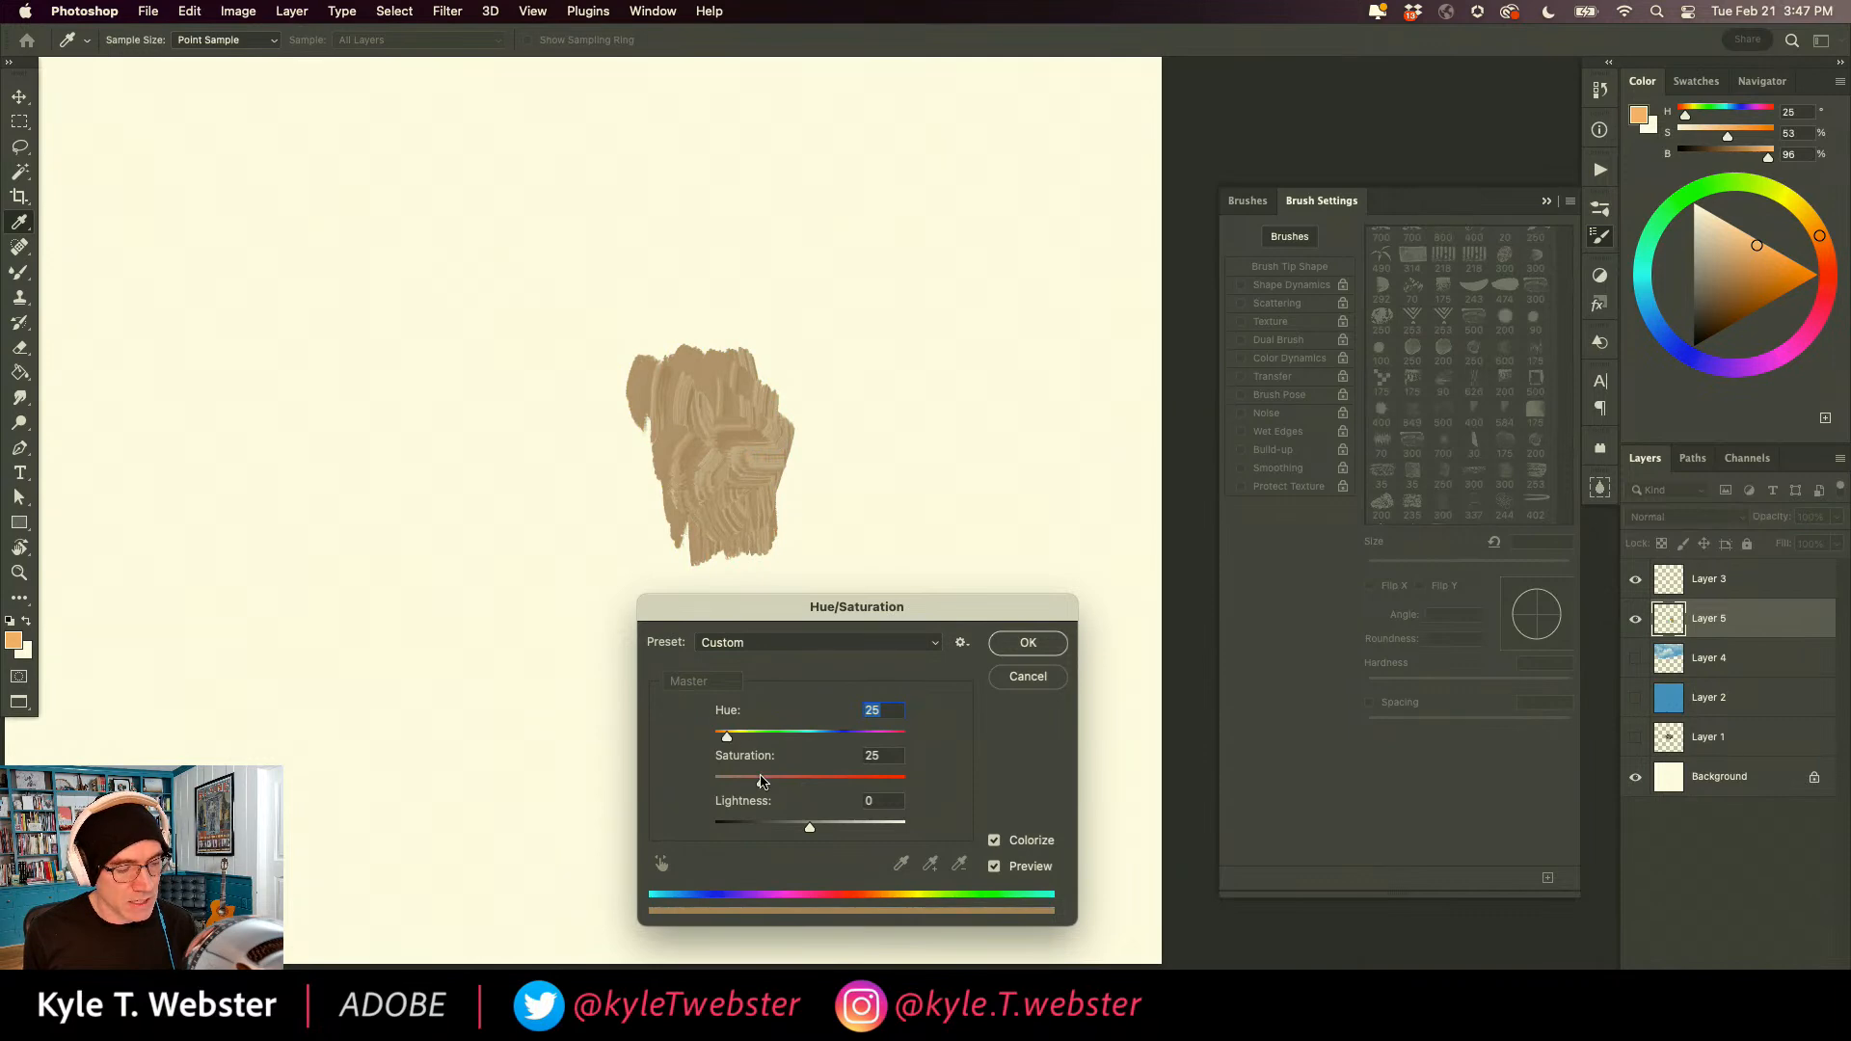
pyautogui.moveTo(727, 739); pyautogui.dragTo(841, 743)
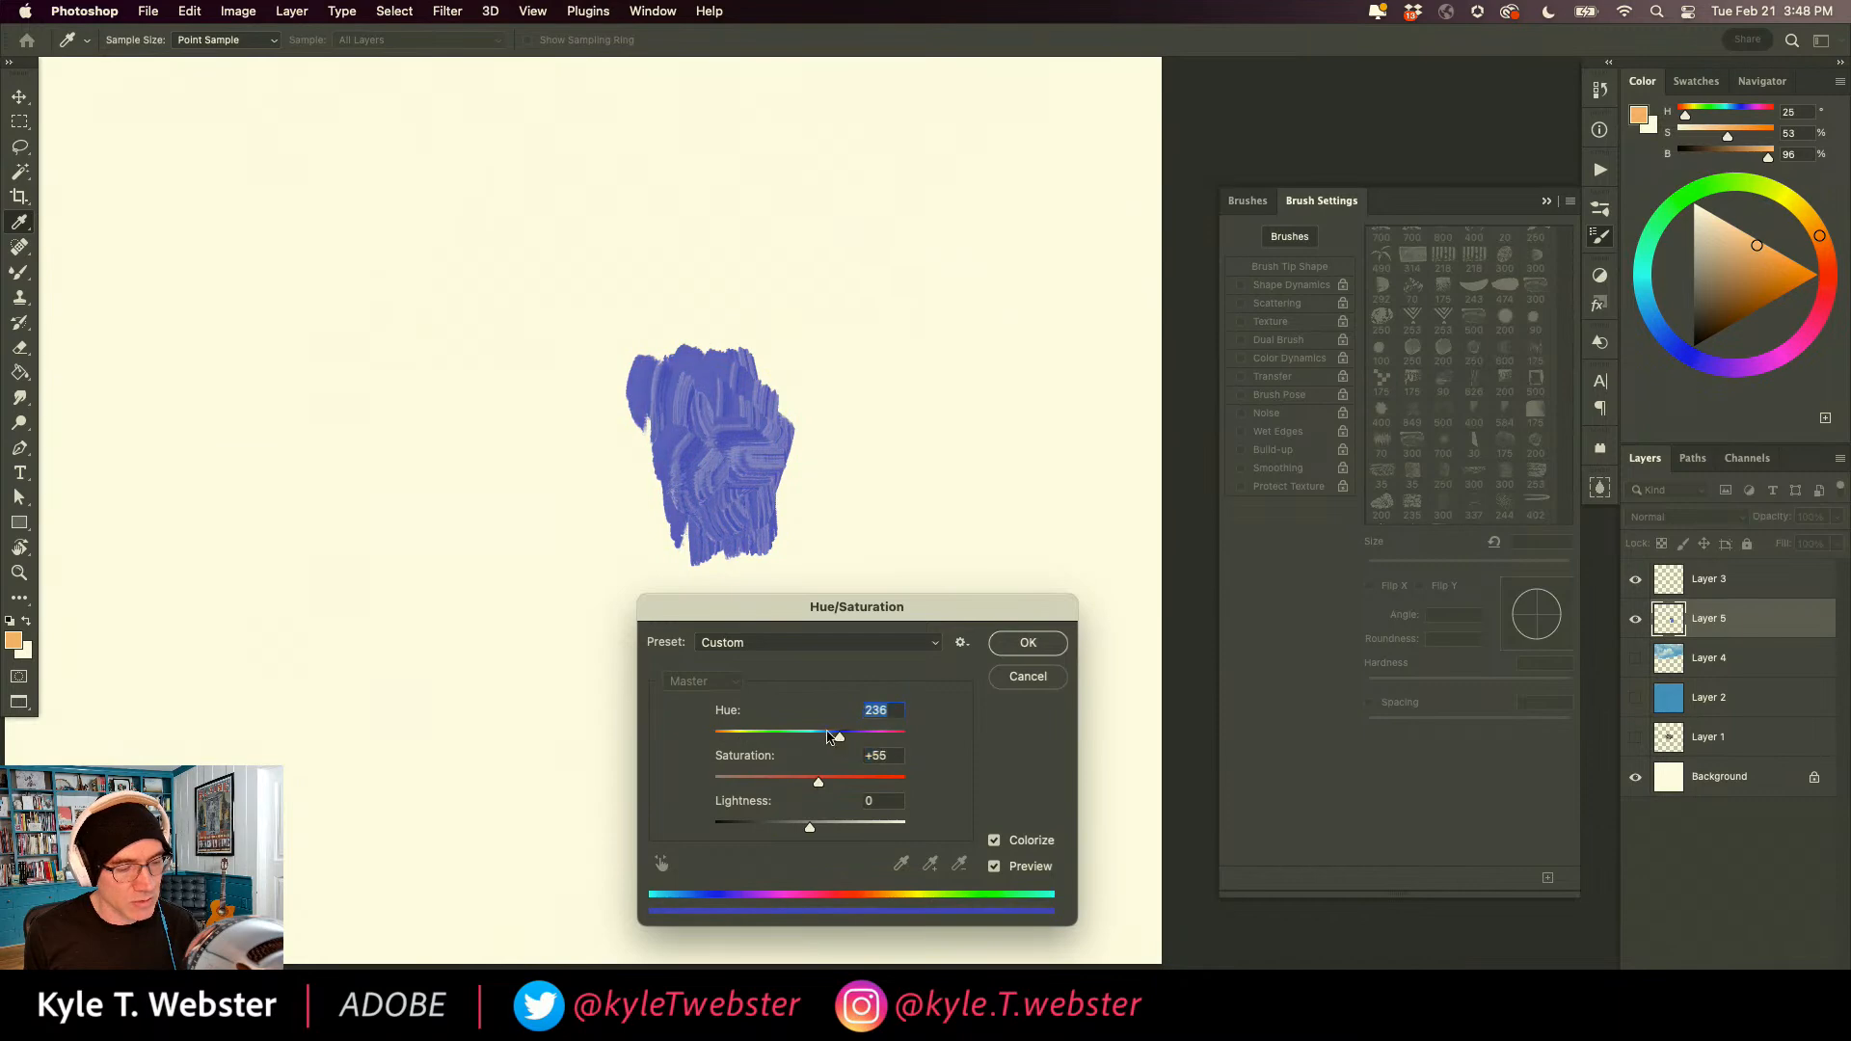
pyautogui.click(1004, 651)
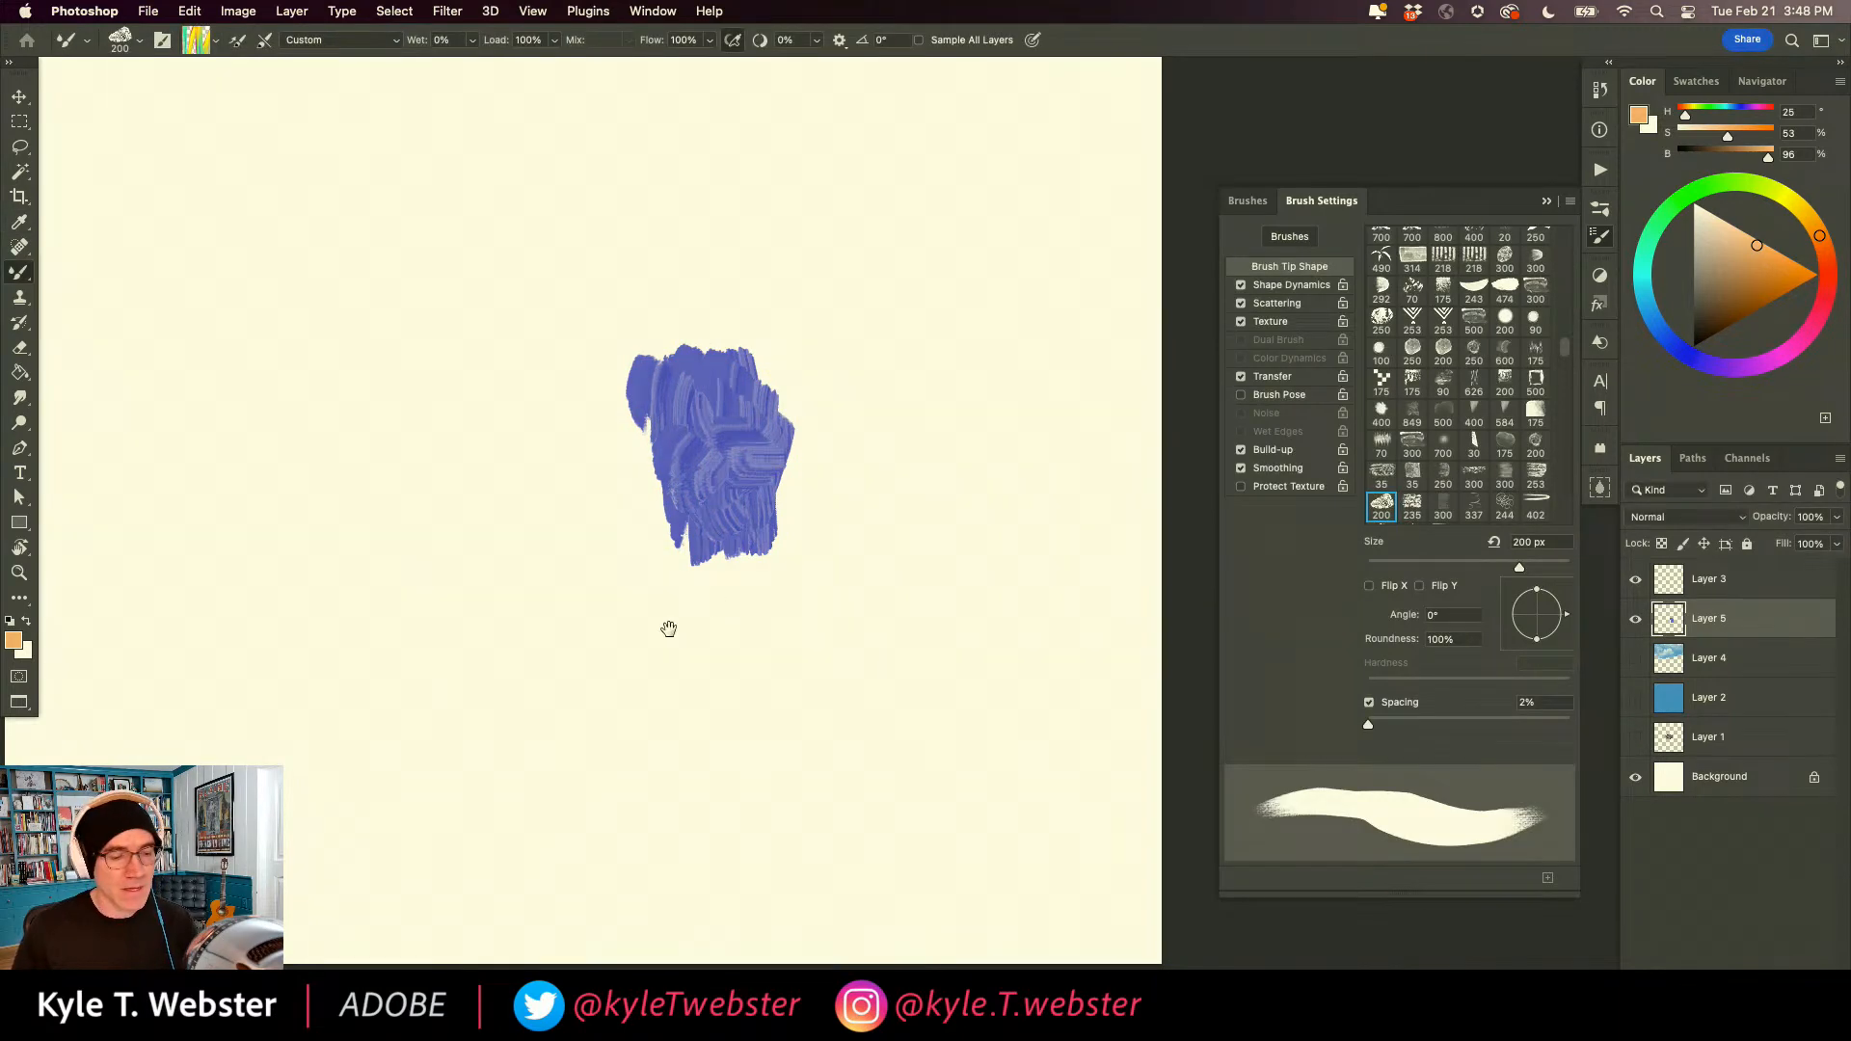
# Load the brush with the blue-violet tones of the patch and paint a large block of crisscrossing strokes beside it.
pyautogui.press('super+minus')
pyautogui.moveTo(666, 632); pyautogui.dragTo(750, 520)
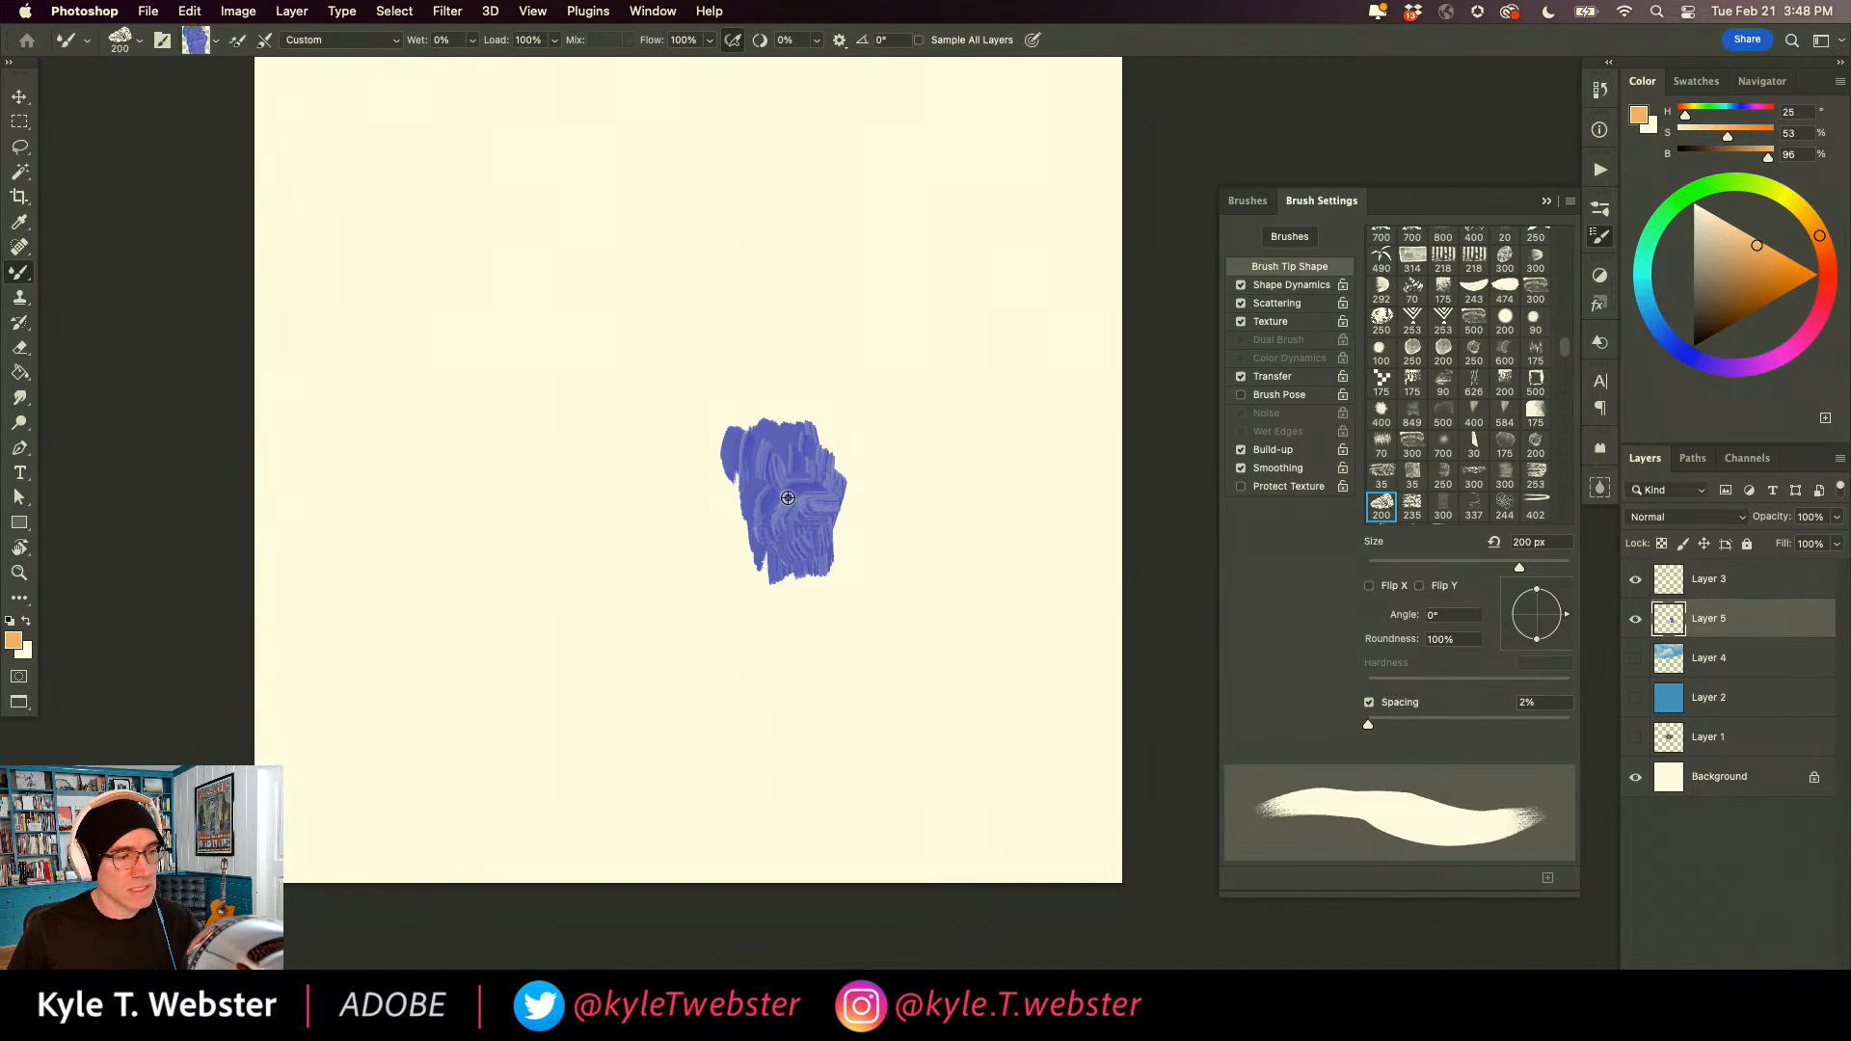
pyautogui.moveTo(533, 421); pyautogui.dragTo(533, 646)
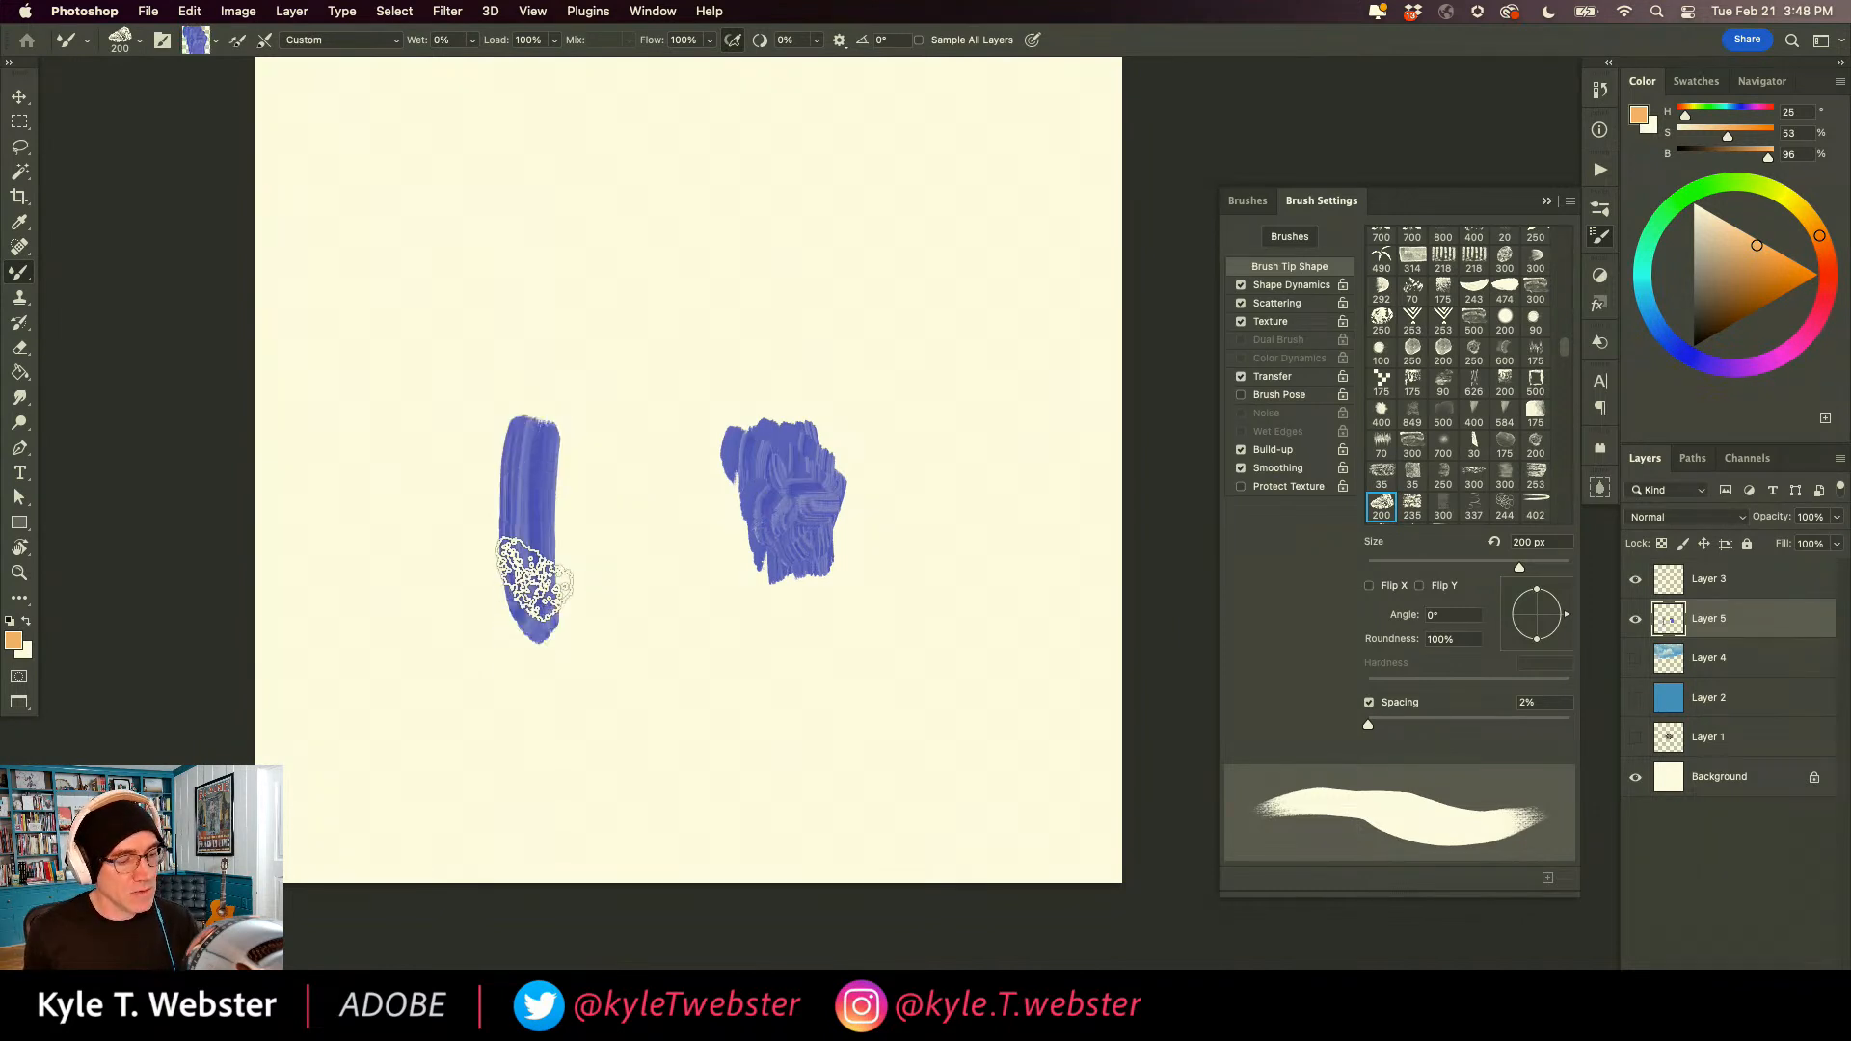
pyautogui.moveTo(590, 530)
pyautogui.mouseDown()
pyautogui.moveTo(479, 544)
pyautogui.moveTo(512, 511)
pyautogui.moveTo(484, 493)
pyautogui.moveTo(476, 544)
pyautogui.moveTo(516, 416)
pyautogui.moveTo(549, 439)
pyautogui.moveTo(560, 535)
pyautogui.moveTo(577, 521)
pyautogui.moveTo(557, 630)
pyautogui.moveTo(510, 594)
pyautogui.moveTo(505, 521)
pyautogui.moveTo(467, 641)
pyautogui.moveTo(415, 510)
pyautogui.moveTo(576, 515)
pyautogui.moveTo(626, 489)
pyautogui.moveTo(384, 545)
pyautogui.moveTo(381, 605)
pyautogui.moveTo(553, 460)
pyautogui.moveTo(444, 461)
pyautogui.moveTo(493, 412)
pyautogui.moveTo(464, 370)
pyautogui.moveTo(499, 347)
pyautogui.moveTo(606, 349)
pyautogui.moveTo(549, 546)
pyautogui.moveTo(628, 428)
pyautogui.moveTo(601, 537)
pyautogui.moveTo(592, 476)
pyautogui.moveTo(596, 573)
pyautogui.moveTo(664, 508)
pyautogui.moveTo(602, 665)
pyautogui.mouseUp()
pyautogui.moveTo(443, 482)
pyautogui.mouseDown()
pyautogui.moveTo(384, 417)
pyautogui.moveTo(537, 318)
pyautogui.moveTo(465, 453)
pyautogui.moveTo(413, 475)
pyautogui.moveTo(405, 424)
pyautogui.mouseUp()
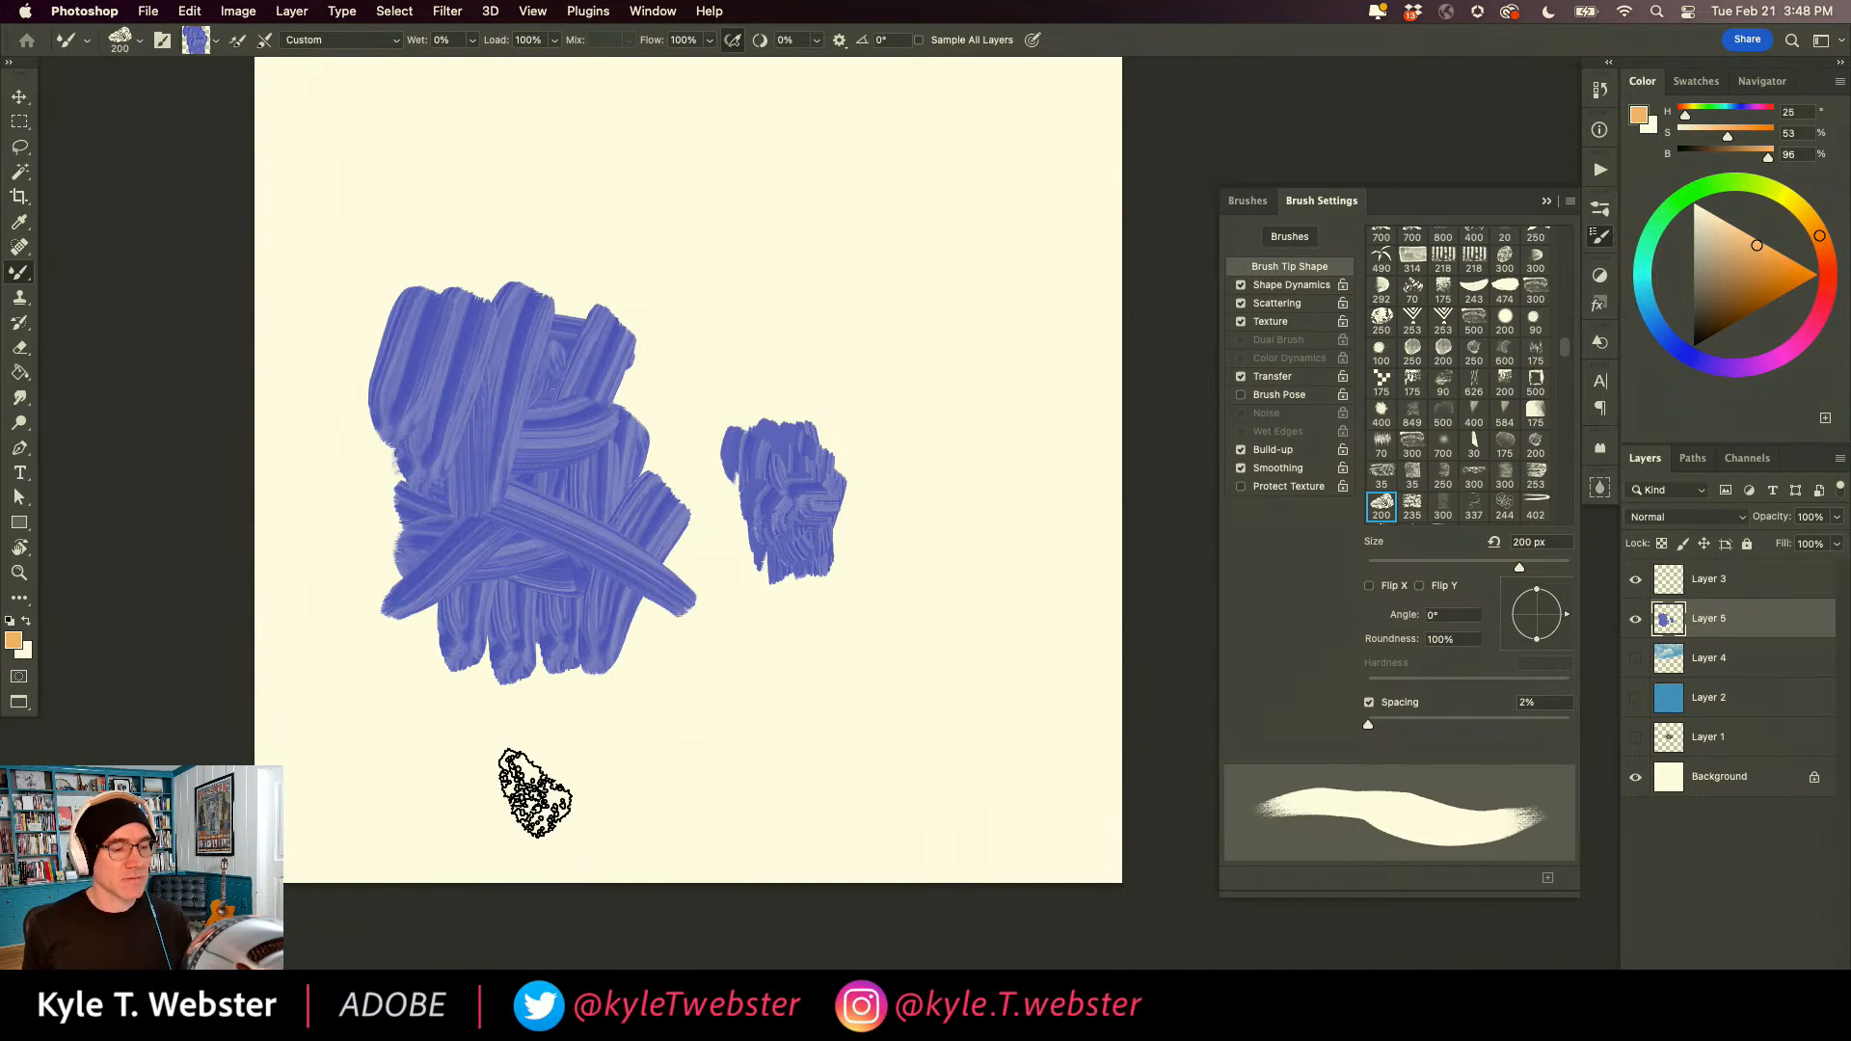
# Show the brush's Texture settings and paint grainy blue-violet strokes on the large block and in two separate patches beside it.
pyautogui.click(1264, 323)
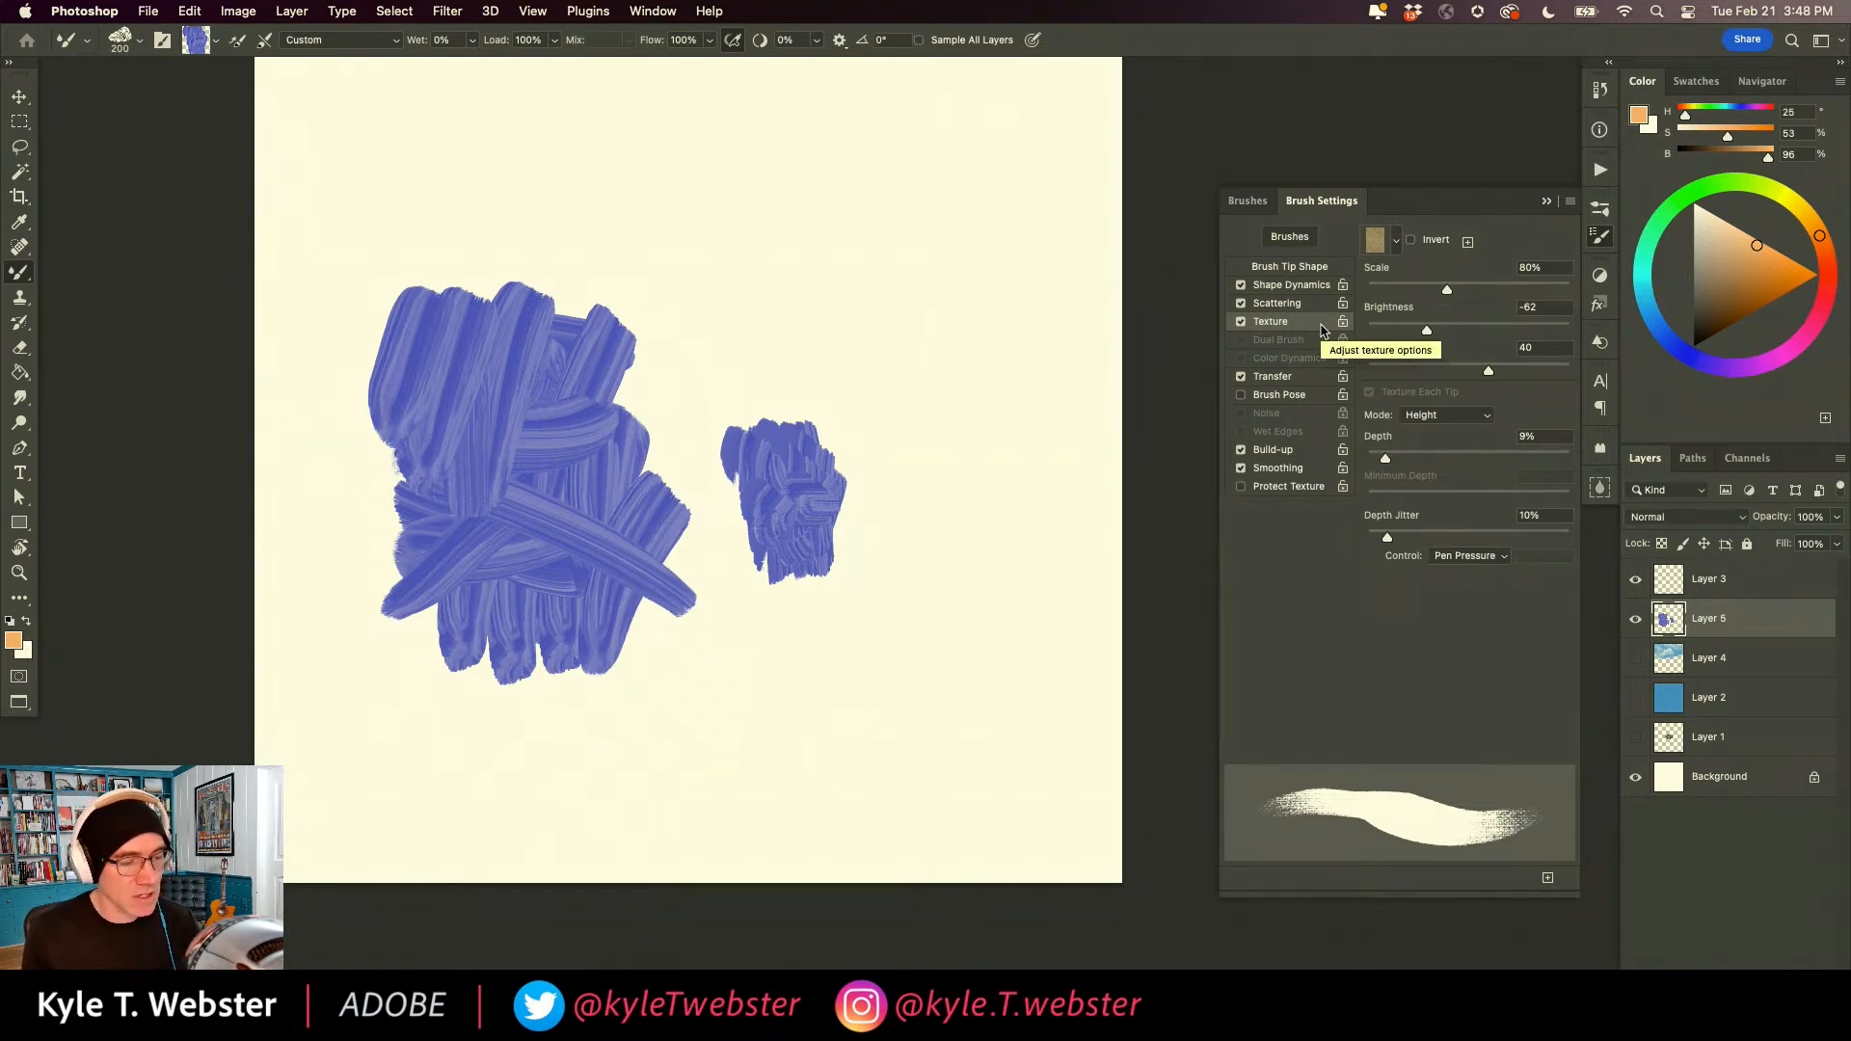
pyautogui.moveTo(578, 302)
pyautogui.mouseDown()
pyautogui.moveTo(542, 494)
pyautogui.moveTo(615, 325)
pyautogui.moveTo(597, 446)
pyautogui.moveTo(622, 388)
pyautogui.moveTo(571, 359)
pyautogui.mouseUp()
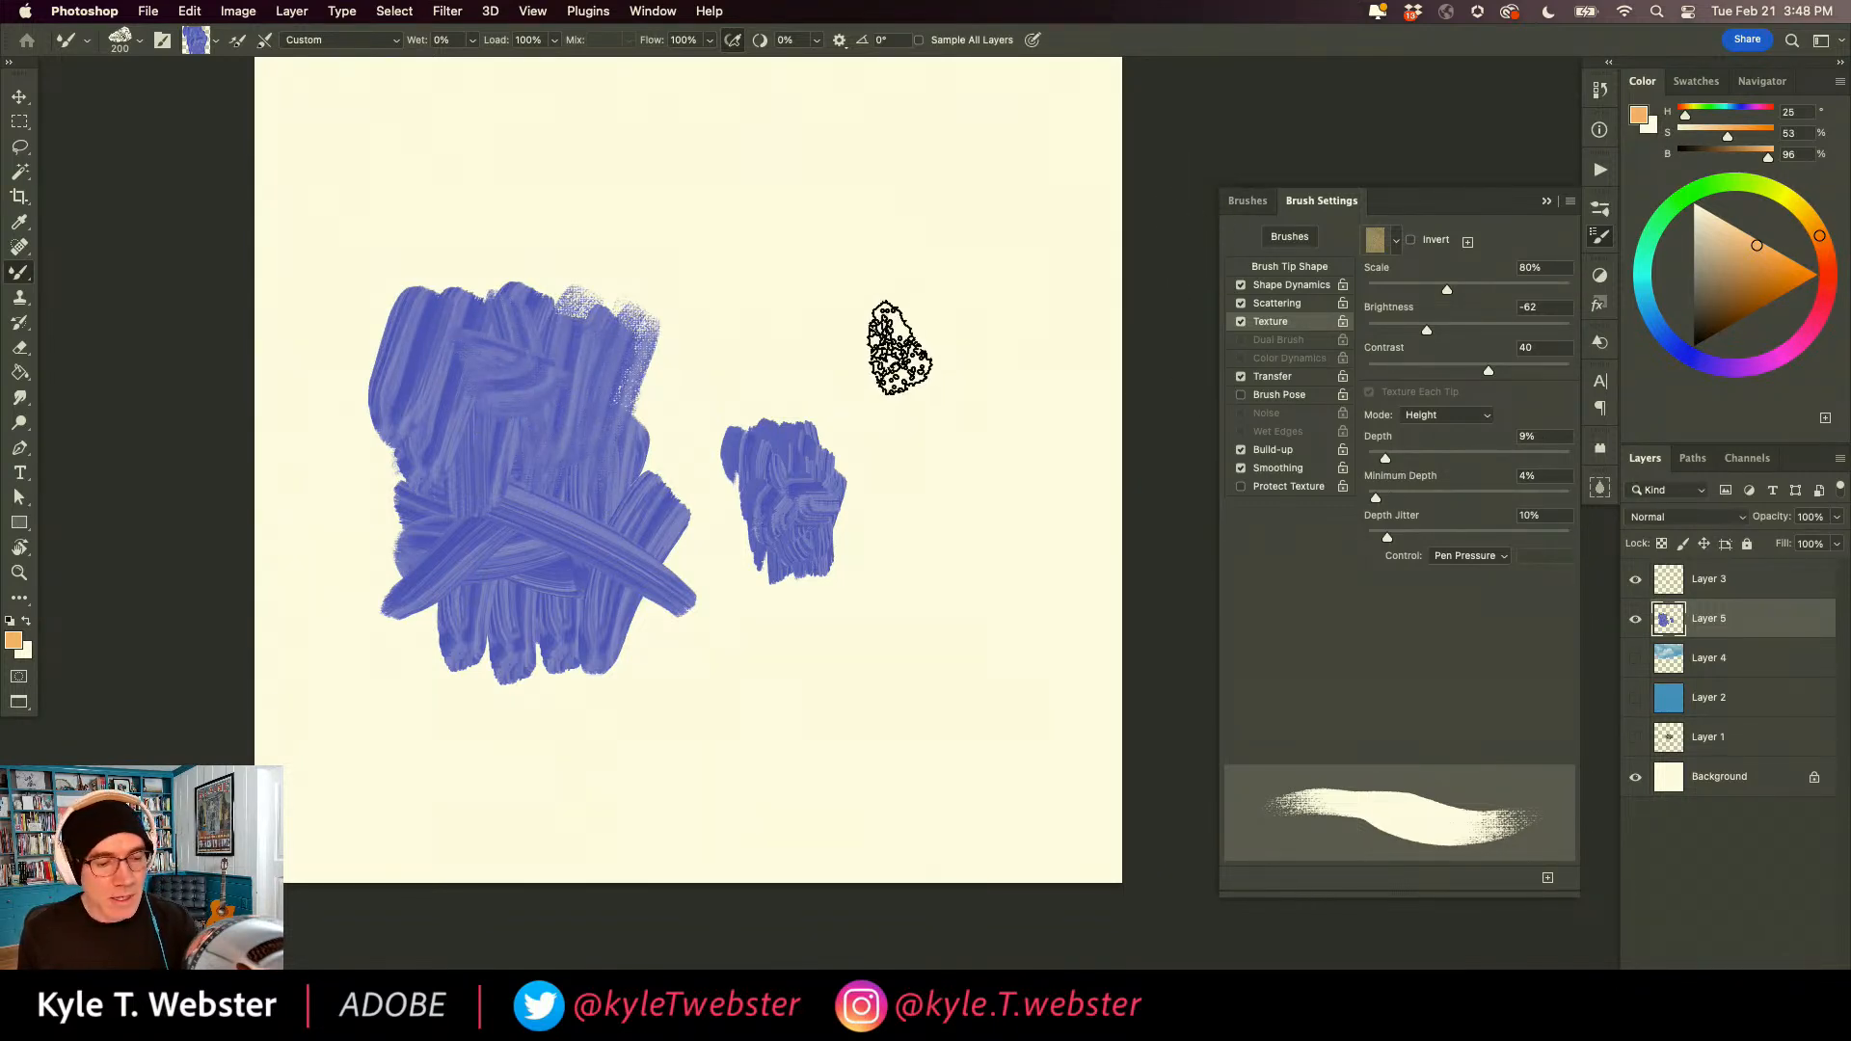
pyautogui.moveTo(927, 283)
pyautogui.mouseDown()
pyautogui.moveTo(917, 353)
pyautogui.moveTo(942, 298)
pyautogui.moveTo(909, 322)
pyautogui.moveTo(948, 315)
pyautogui.moveTo(908, 331)
pyautogui.moveTo(900, 392)
pyautogui.moveTo(928, 316)
pyautogui.moveTo(917, 331)
pyautogui.moveTo(934, 327)
pyautogui.moveTo(941, 361)
pyautogui.moveTo(944, 327)
pyautogui.mouseUp()
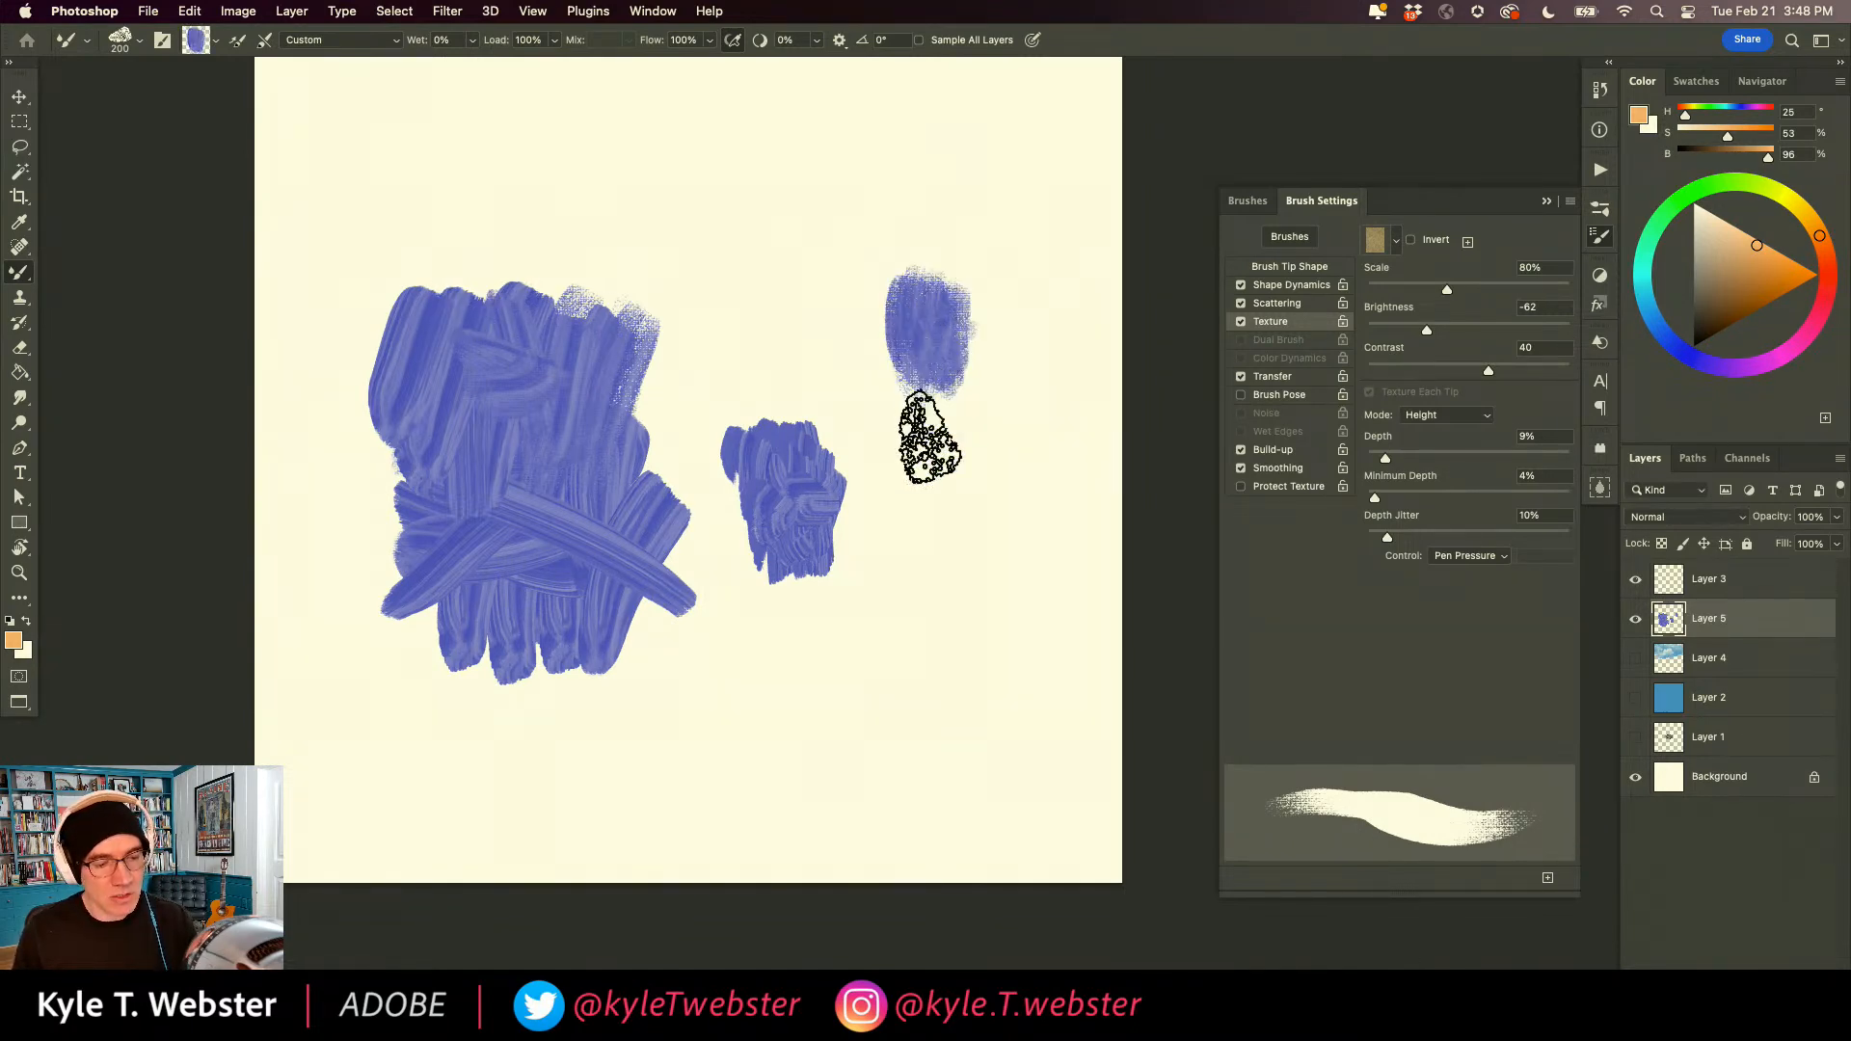
pyautogui.moveTo(979, 537)
pyautogui.mouseDown()
pyautogui.moveTo(974, 710)
pyautogui.moveTo(1012, 674)
pyautogui.moveTo(884, 719)
pyautogui.moveTo(1004, 537)
pyautogui.moveTo(911, 668)
pyautogui.moveTo(931, 661)
pyautogui.moveTo(931, 679)
pyautogui.moveTo(979, 578)
pyautogui.moveTo(1016, 585)
pyautogui.moveTo(909, 611)
pyautogui.moveTo(909, 504)
pyautogui.moveTo(992, 640)
pyautogui.moveTo(1005, 581)
pyautogui.moveTo(926, 529)
pyautogui.moveTo(974, 512)
pyautogui.moveTo(983, 468)
pyautogui.mouseUp()
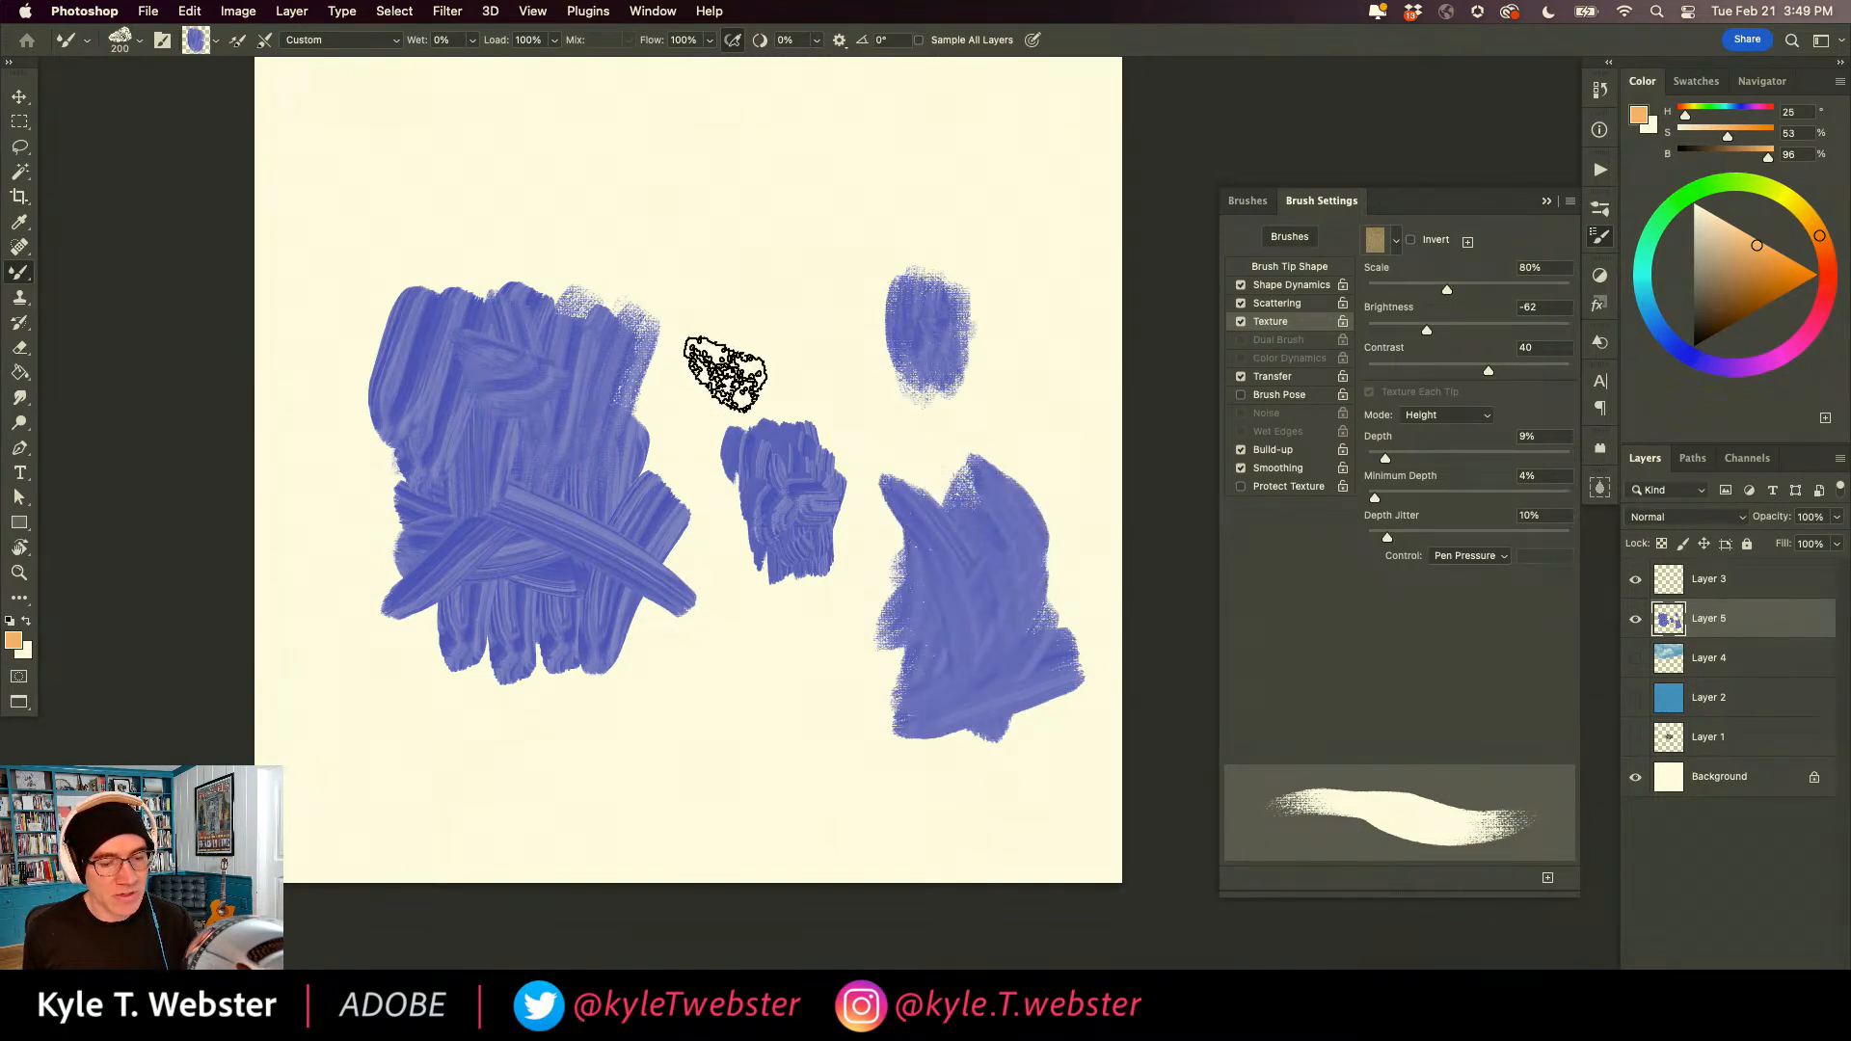
# Set the brush's Wet value to 1% and blend broad strokes through the lower patch and the small middle patch.
pyautogui.click(472, 41)
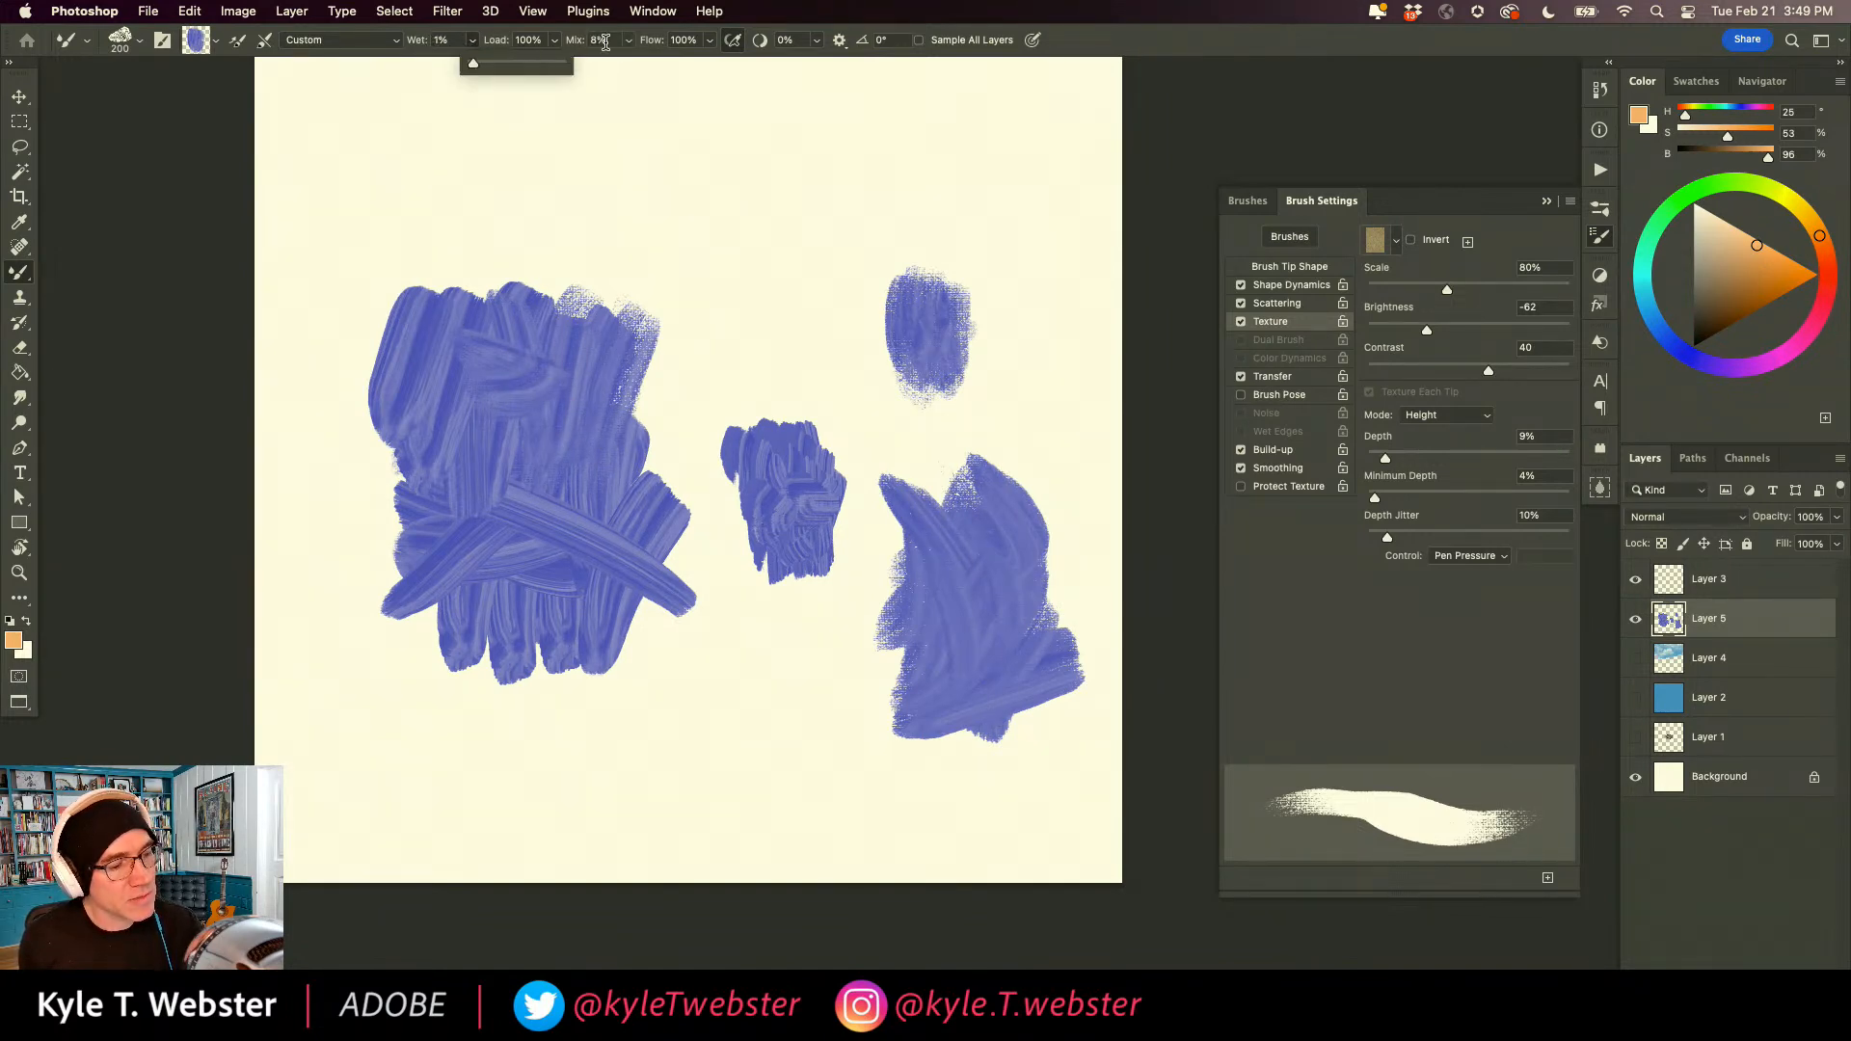
pyautogui.moveTo(968, 528)
pyautogui.mouseDown()
pyautogui.moveTo(931, 649)
pyautogui.moveTo(956, 467)
pyautogui.moveTo(1003, 482)
pyautogui.moveTo(942, 500)
pyautogui.moveTo(954, 566)
pyautogui.moveTo(1049, 652)
pyautogui.moveTo(999, 685)
pyautogui.moveTo(848, 714)
pyautogui.mouseUp()
pyautogui.keyDown('super'); pyautogui.click(945, 725); pyautogui.keyUp('super')
pyautogui.moveTo(799, 521)
pyautogui.mouseDown()
pyautogui.moveTo(827, 801)
pyautogui.moveTo(649, 572)
pyautogui.moveTo(800, 574)
pyautogui.moveTo(585, 638)
pyautogui.moveTo(540, 587)
pyautogui.moveTo(786, 439)
pyautogui.moveTo(781, 418)
pyautogui.moveTo(747, 661)
pyautogui.moveTo(806, 540)
pyautogui.moveTo(728, 302)
pyautogui.moveTo(806, 342)
pyautogui.moveTo(680, 287)
pyautogui.moveTo(591, 289)
pyautogui.moveTo(588, 429)
pyautogui.moveTo(555, 477)
pyautogui.moveTo(565, 408)
pyautogui.moveTo(526, 560)
pyautogui.moveTo(580, 565)
pyautogui.moveTo(370, 775)
pyautogui.moveTo(647, 770)
pyautogui.moveTo(720, 521)
pyautogui.moveTo(731, 833)
pyautogui.moveTo(757, 885)
pyautogui.moveTo(853, 618)
pyautogui.moveTo(784, 894)
pyautogui.mouseUp()
pyautogui.keyDown('alt'); pyautogui.click(627, 782); pyautogui.keyUp('alt')
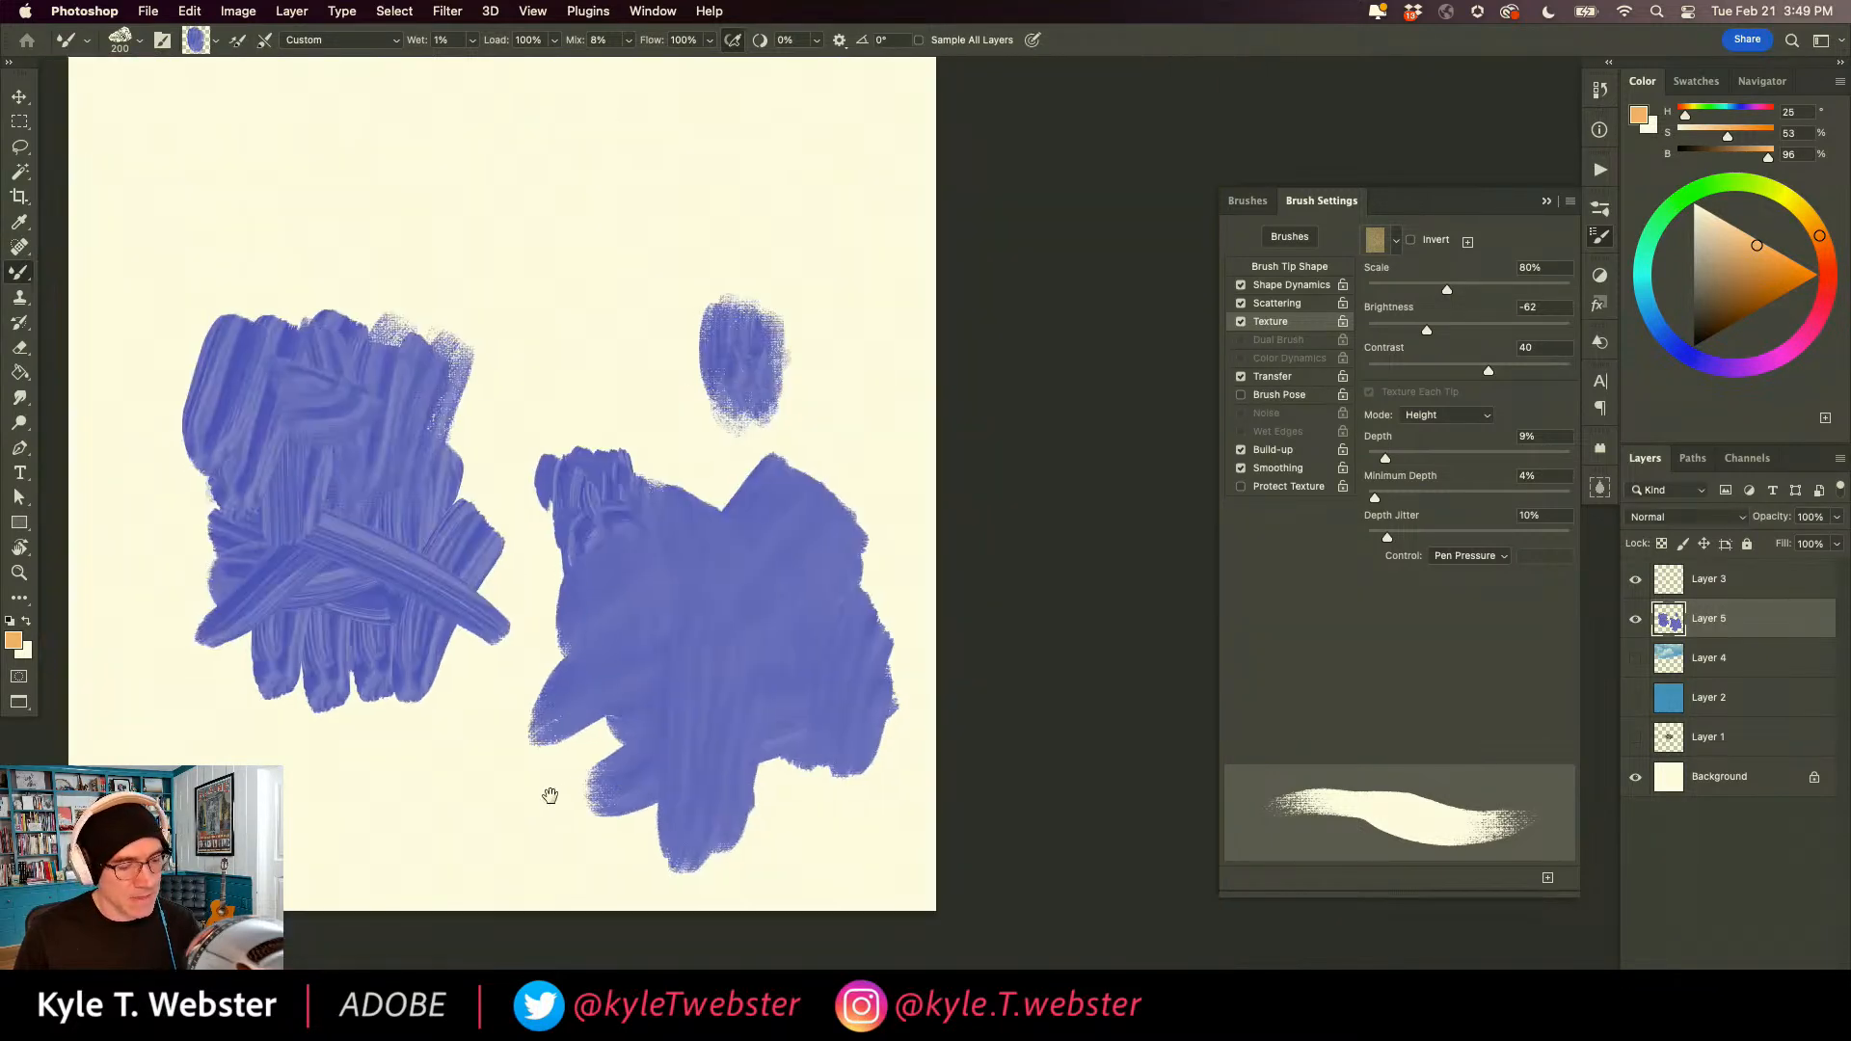
# Delete all the paint from Layer 5 and deselect.
pyautogui.keyDown('alt'); pyautogui.click(525, 801); pyautogui.keyUp('alt')
pyautogui.press('super+a')
pyautogui.press('Delete')
pyautogui.press('super+d')
pyautogui.press('space')
pyautogui.moveTo(599, 480); pyautogui.dragTo(598, 537)
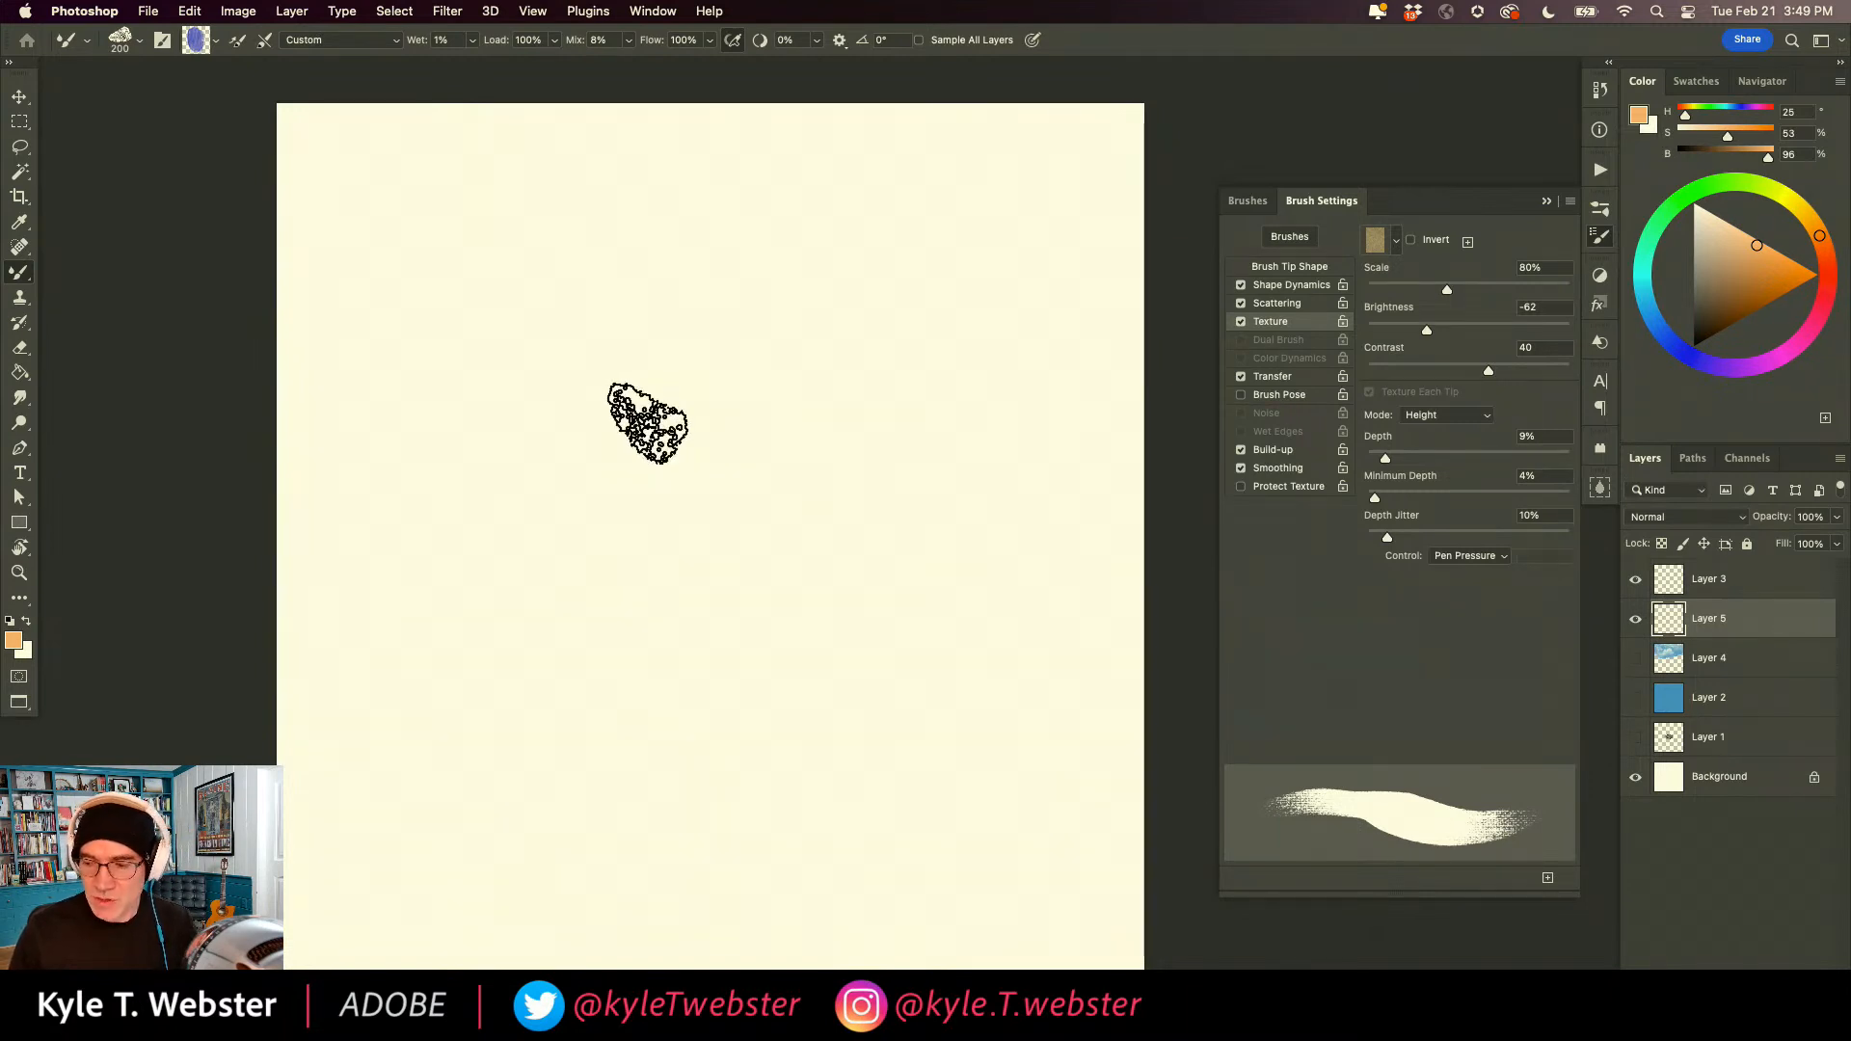
# Make a circular selection in the middle of the canvas, fill it with light blue and deselect.
pyautogui.press('m')
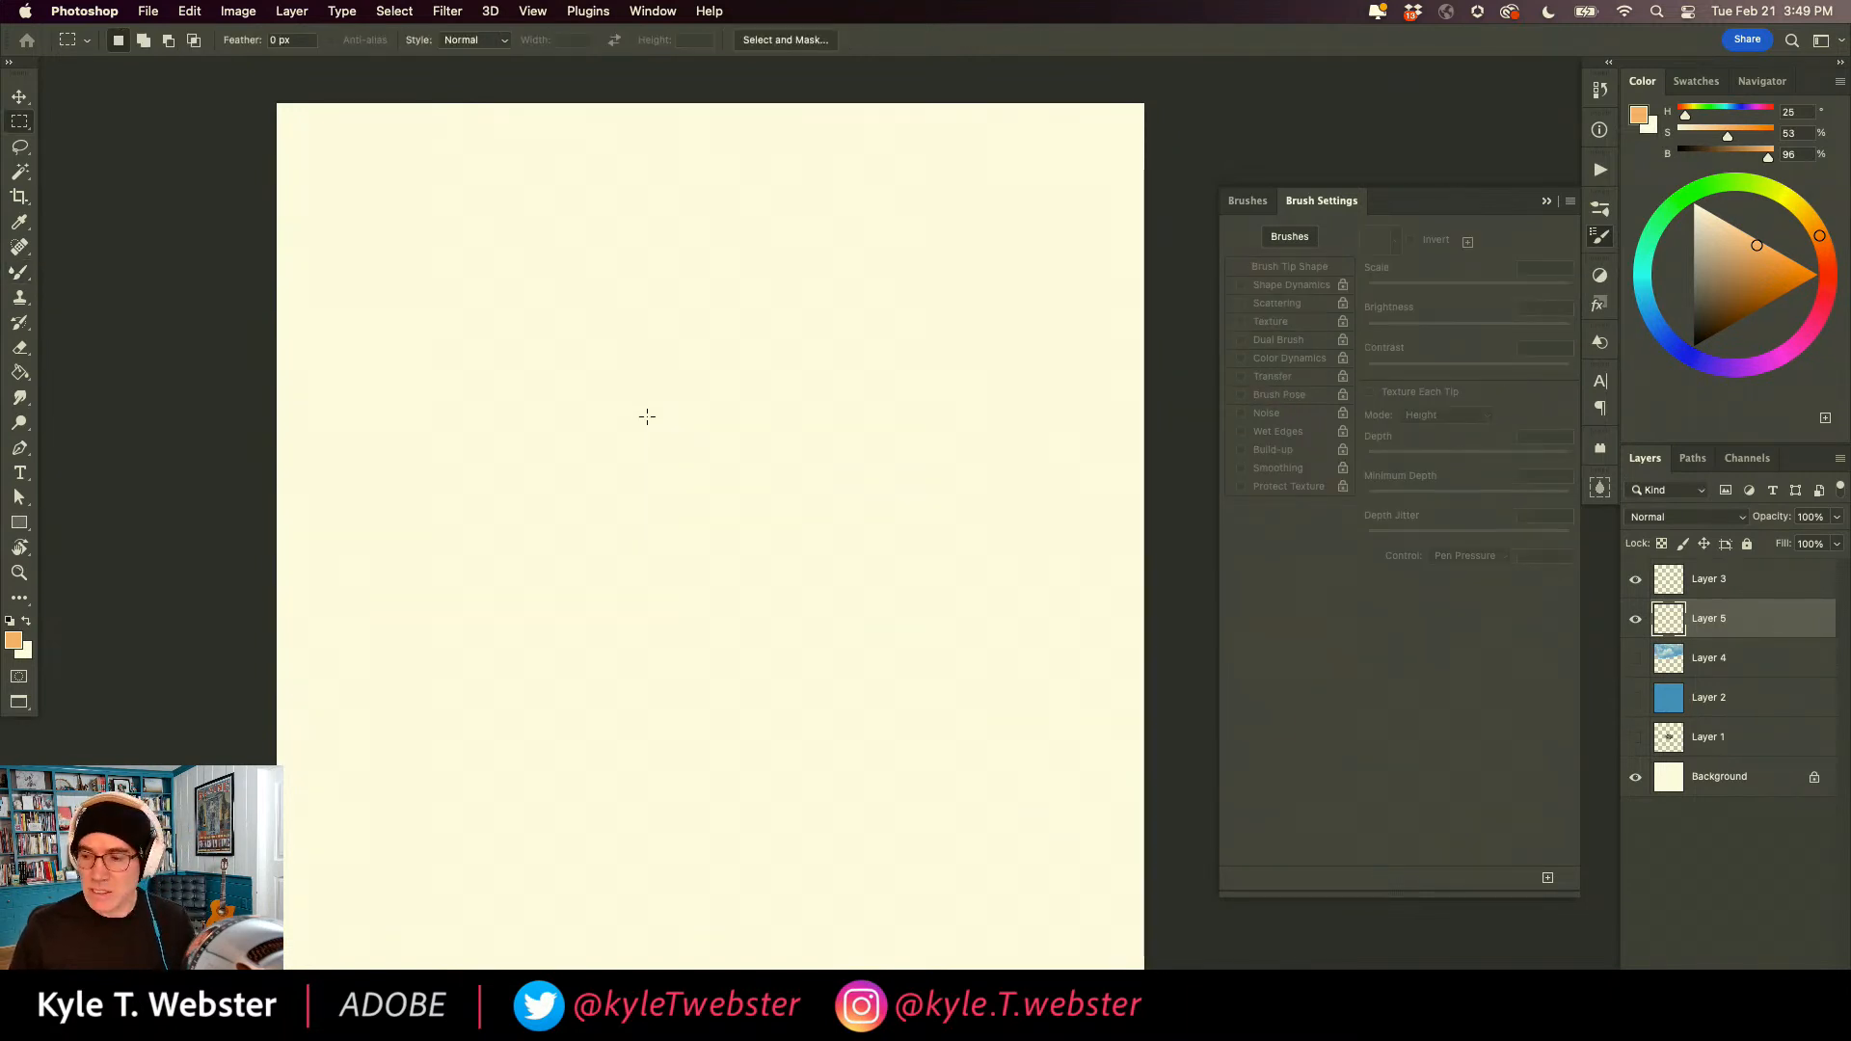
pyautogui.moveTo(730, 441); pyautogui.dragTo(681, 377)
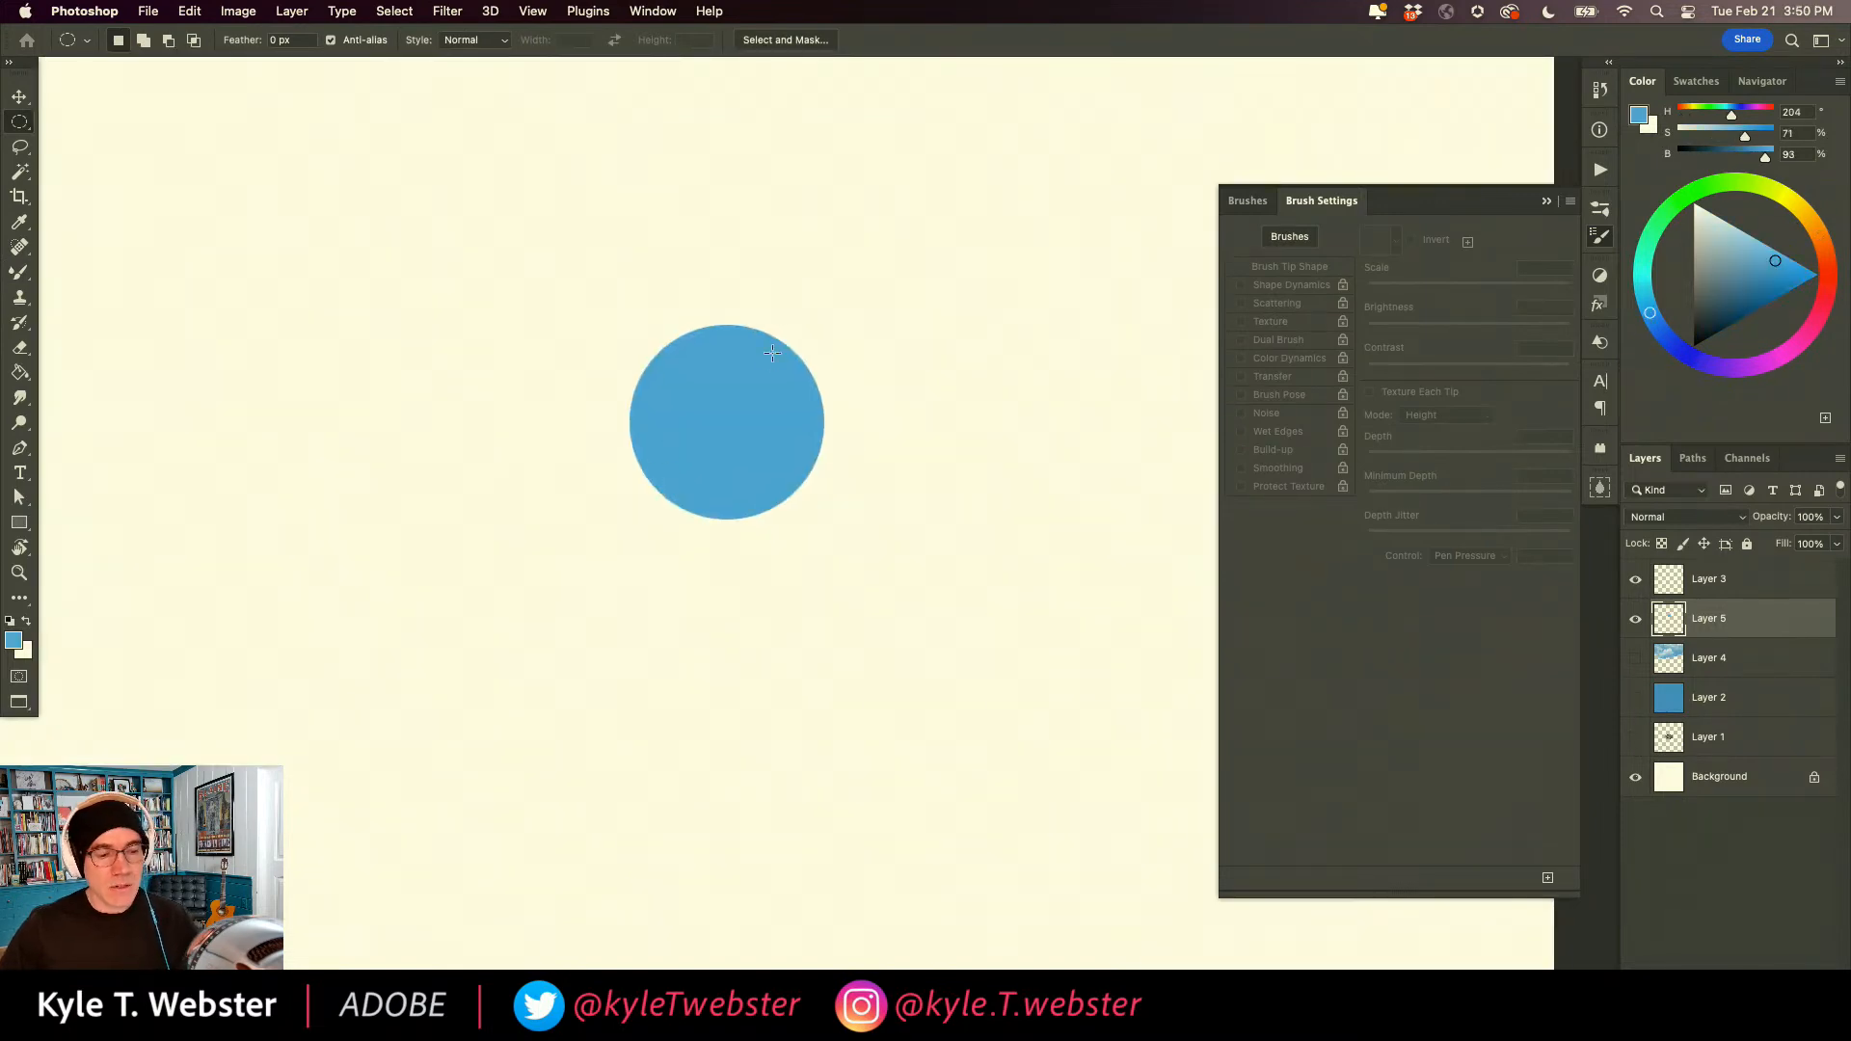
# Choose the "Kyle's Paintbox - Creamy Variation" brush from the Paintbox set and close the brush list.
pyautogui.press('b')
pyautogui.click(1247, 201)
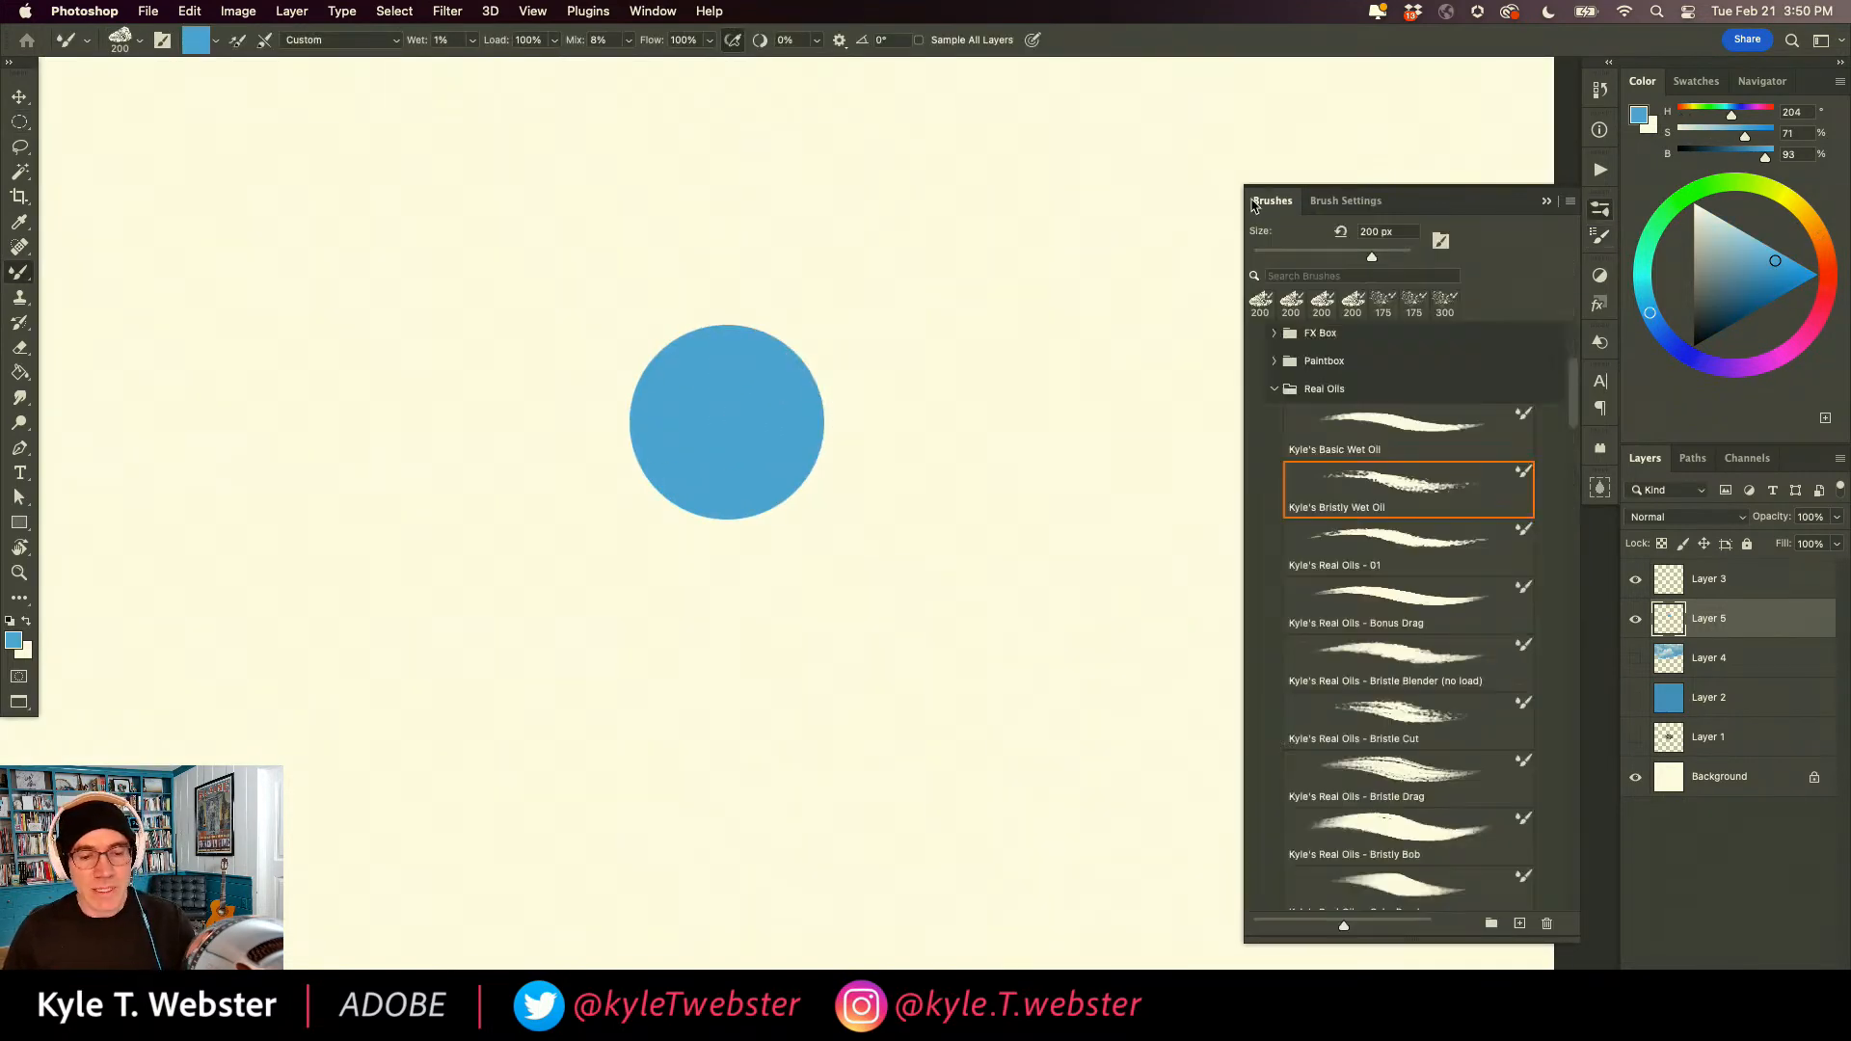
pyautogui.click(1272, 390)
pyautogui.click(1273, 362)
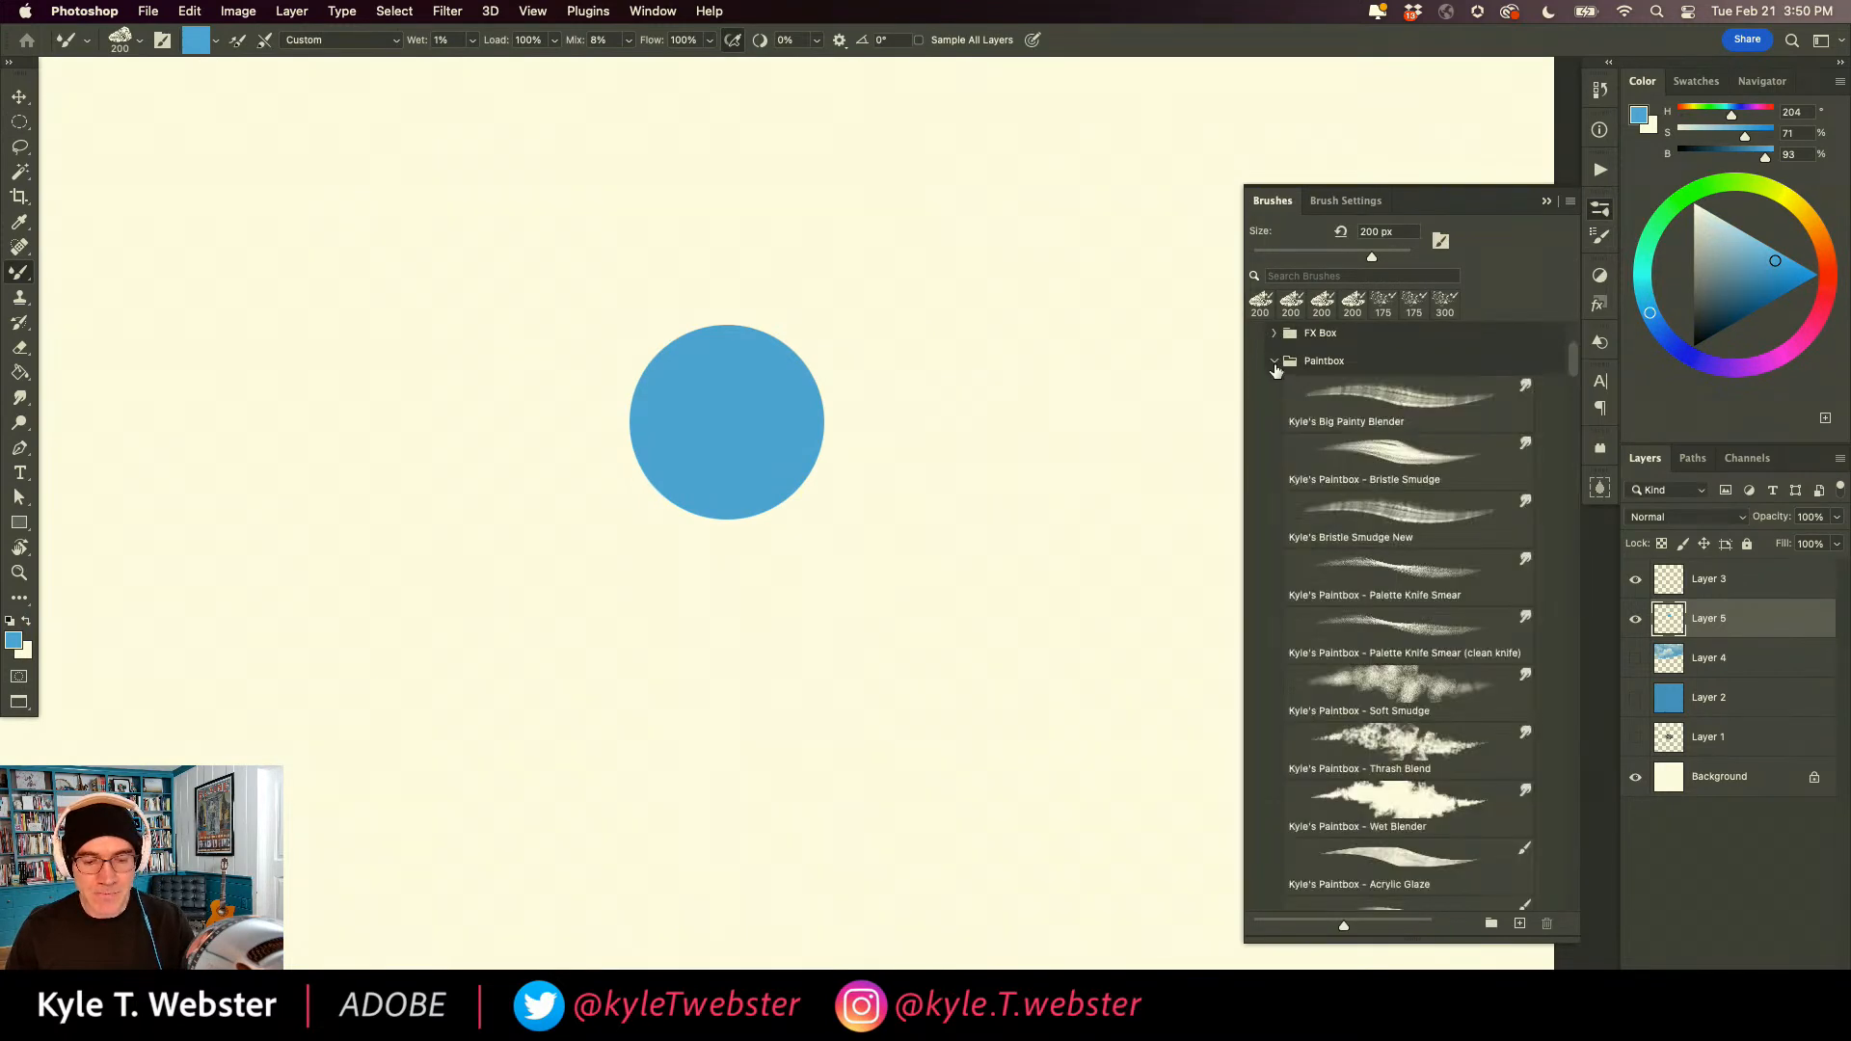
pyautogui.scroll(-10, 1552, 414)
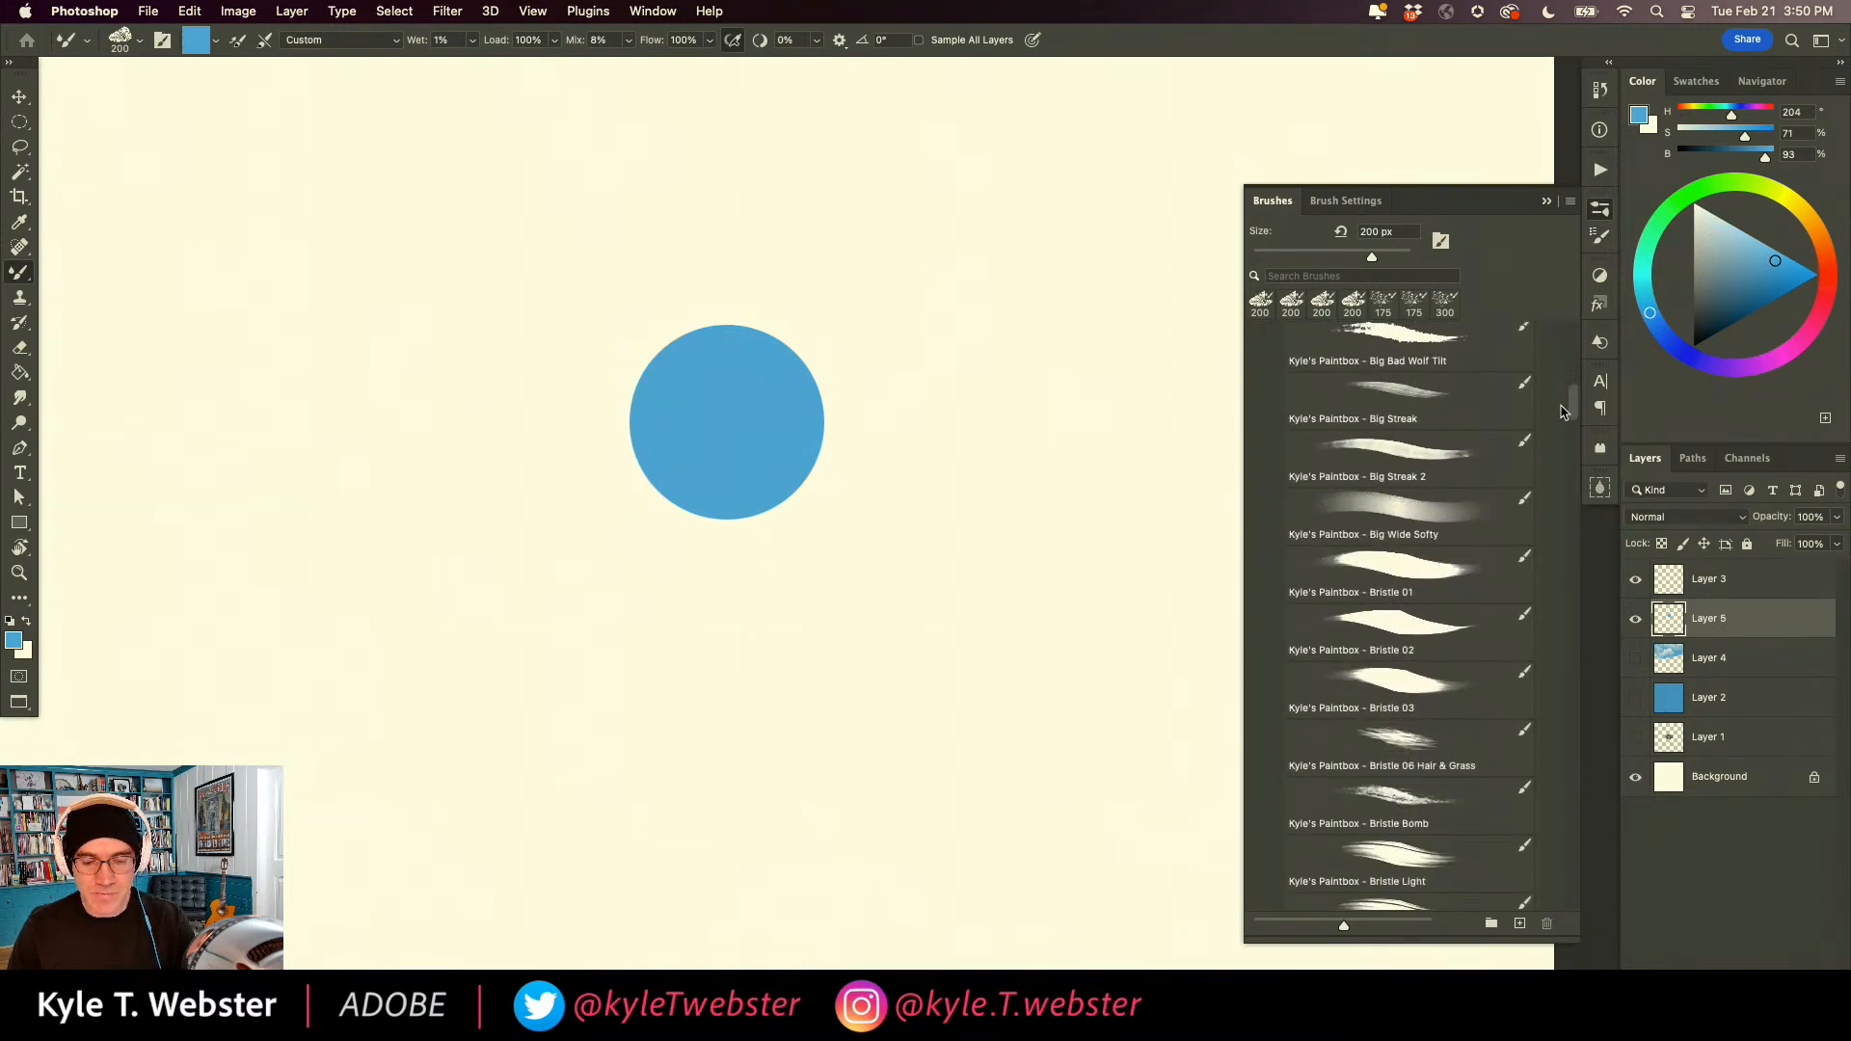
pyautogui.scroll(-5, 1562, 429)
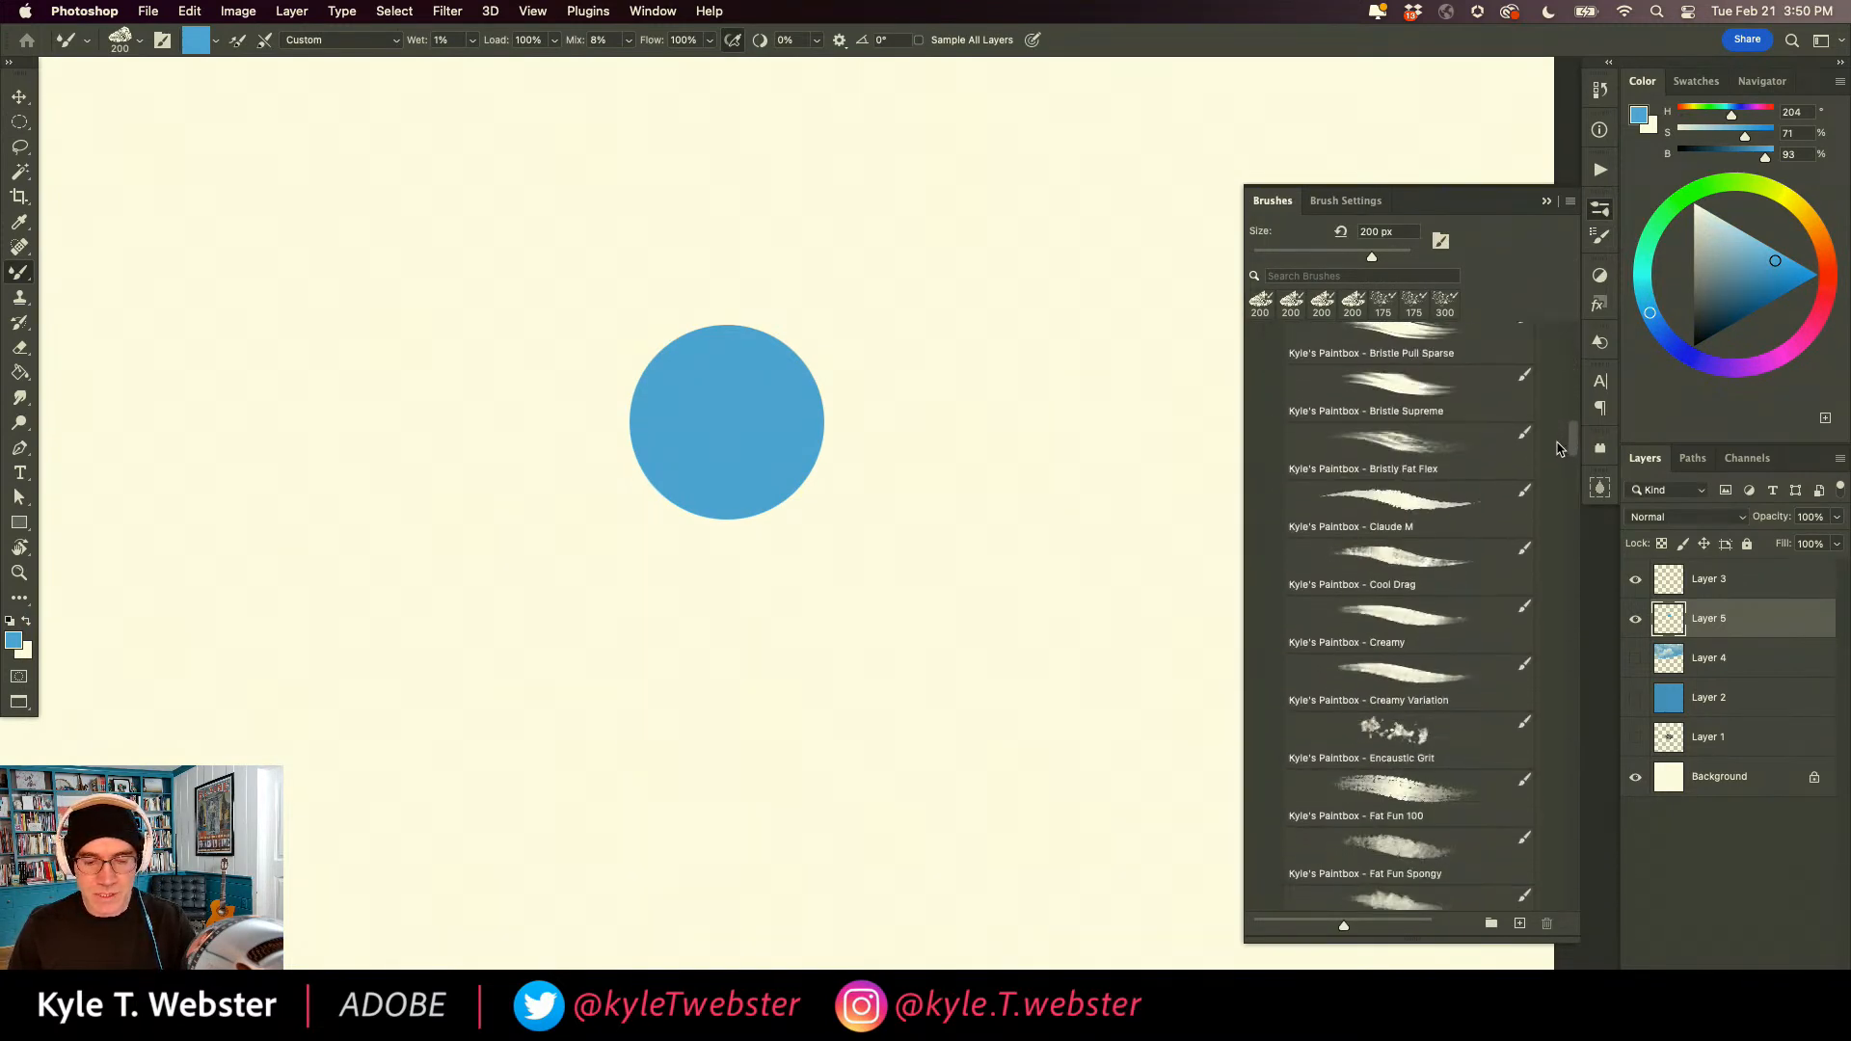
pyautogui.click(1385, 614)
pyautogui.click(1406, 668)
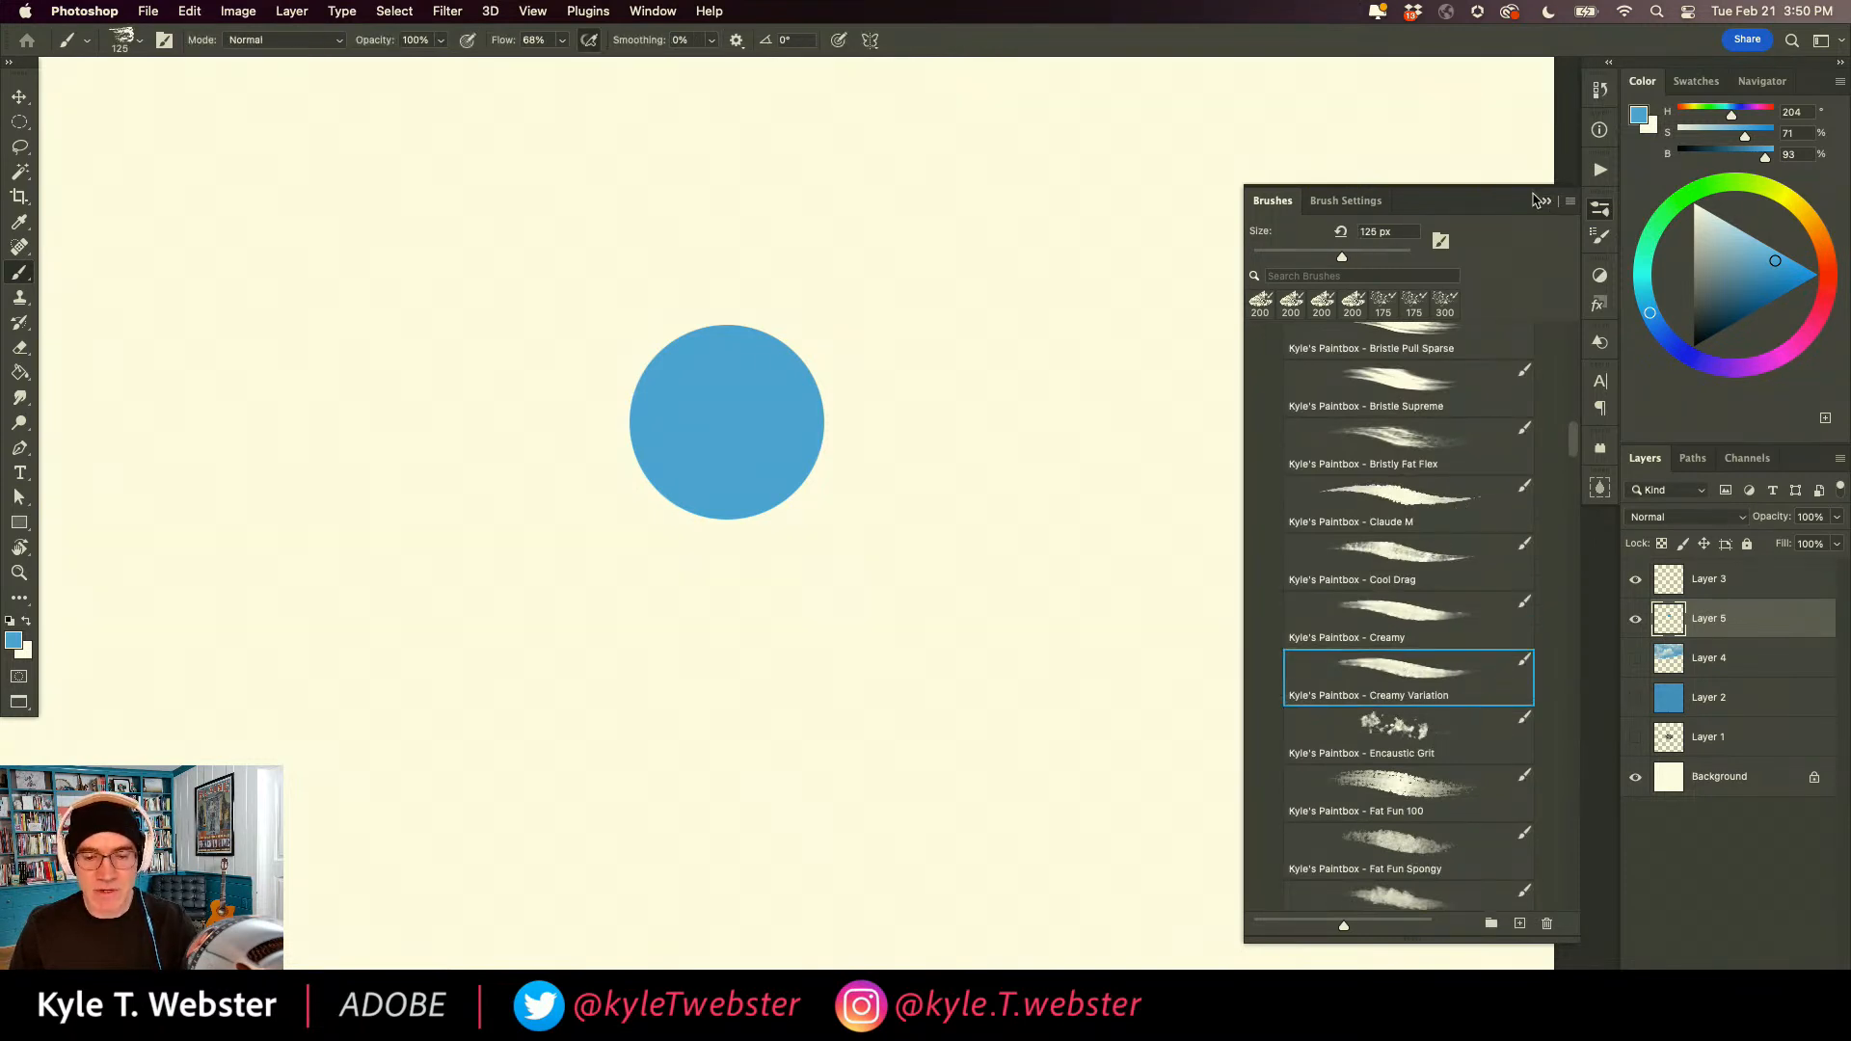
pyautogui.click(1546, 204)
# Lock Layer 5's transparent pixels, pick a dark blue (H 204, S 80, B 30) and paint shadow strokes on the circle.
pyautogui.click(1722, 316)
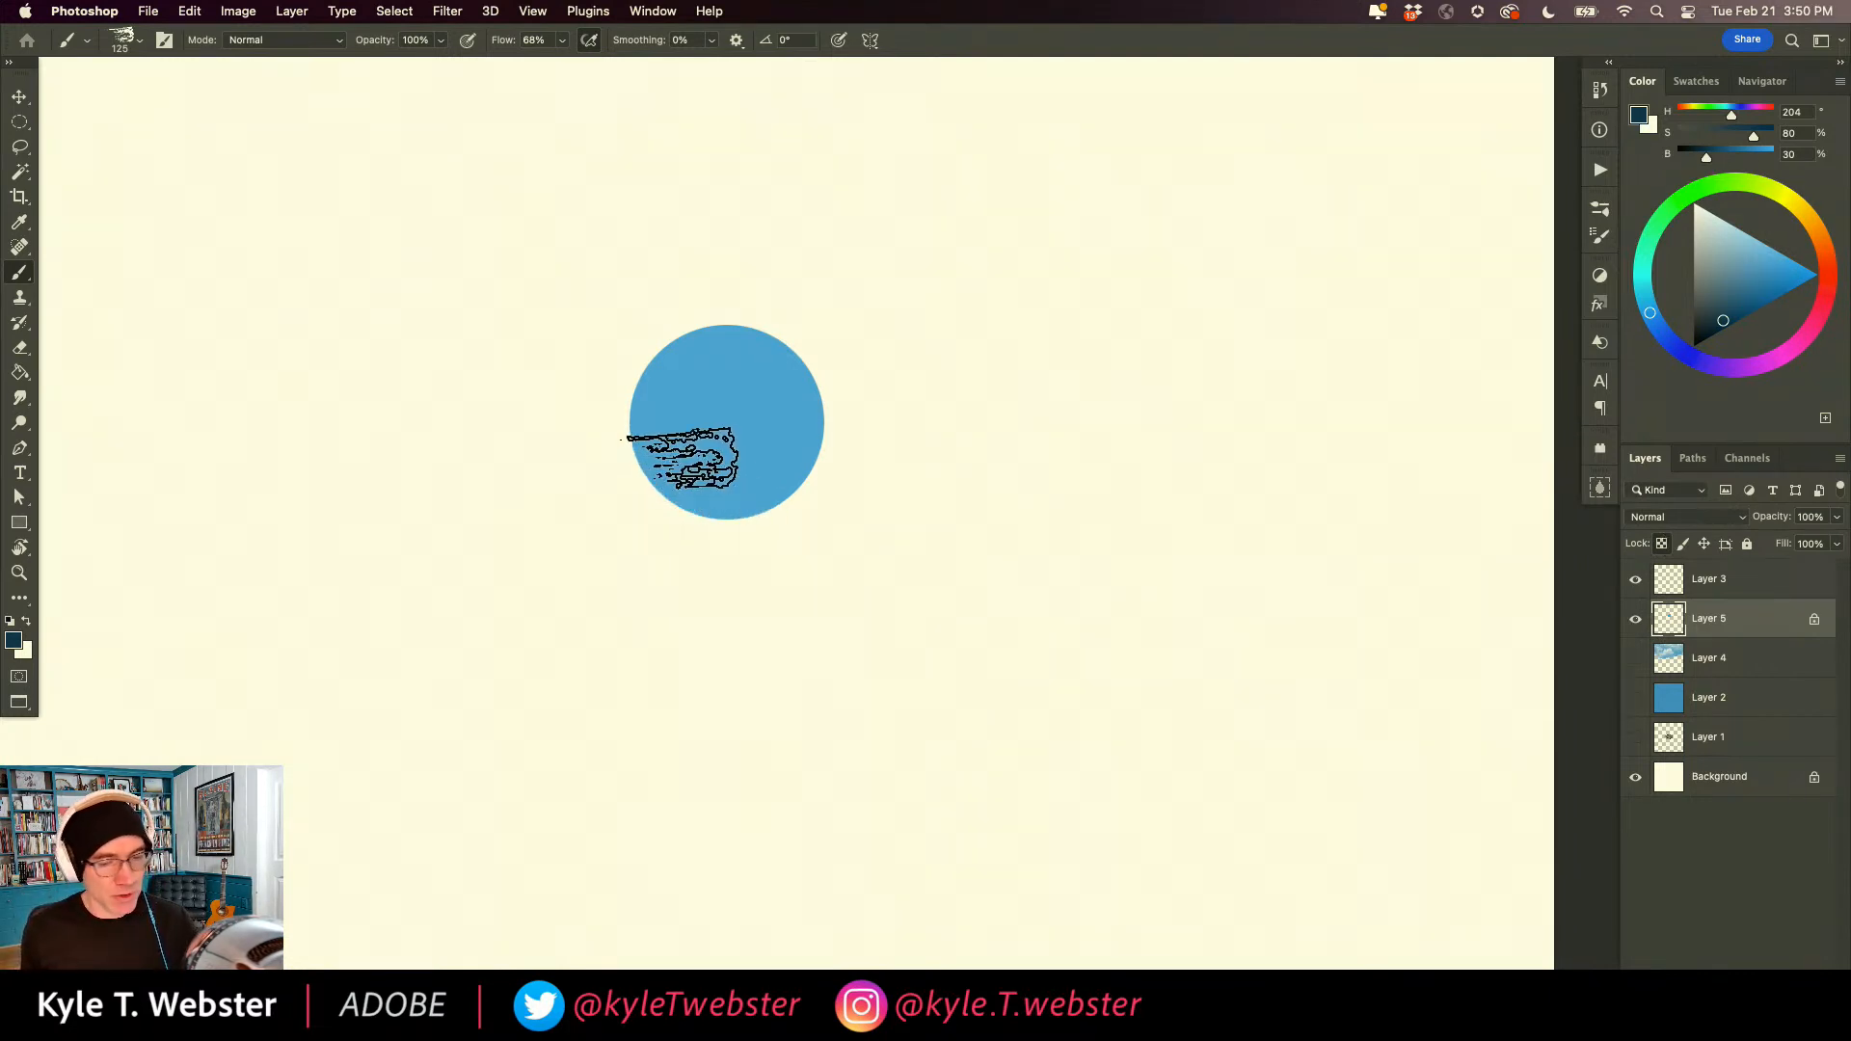
pyautogui.moveTo(645, 463)
pyautogui.mouseDown()
pyautogui.moveTo(823, 394)
pyautogui.moveTo(818, 353)
pyautogui.moveTo(705, 466)
pyautogui.moveTo(754, 481)
pyautogui.moveTo(833, 365)
pyautogui.moveTo(715, 492)
pyautogui.moveTo(841, 447)
pyautogui.moveTo(804, 491)
pyautogui.moveTo(652, 464)
pyautogui.moveTo(840, 418)
pyautogui.moveTo(758, 481)
pyautogui.moveTo(657, 461)
pyautogui.moveTo(825, 389)
pyautogui.moveTo(804, 312)
pyautogui.moveTo(804, 399)
pyautogui.moveTo(641, 449)
pyautogui.moveTo(722, 463)
pyautogui.moveTo(813, 324)
pyautogui.moveTo(741, 468)
pyautogui.moveTo(693, 425)
pyautogui.moveTo(684, 340)
pyautogui.moveTo(645, 327)
pyautogui.moveTo(659, 308)
pyautogui.moveTo(710, 464)
pyautogui.moveTo(672, 372)
pyautogui.moveTo(731, 367)
pyautogui.moveTo(679, 403)
pyautogui.moveTo(654, 387)
pyautogui.moveTo(689, 339)
pyautogui.moveTo(674, 327)
pyautogui.moveTo(693, 329)
pyautogui.moveTo(721, 368)
pyautogui.moveTo(688, 400)
pyautogui.moveTo(636, 378)
pyautogui.moveTo(724, 340)
pyautogui.moveTo(712, 397)
pyautogui.moveTo(716, 331)
pyautogui.moveTo(655, 403)
pyautogui.moveTo(666, 336)
pyautogui.moveTo(653, 381)
pyautogui.mouseUp()
pyautogui.press('s')
pyautogui.press('s')
pyautogui.press('b')
# Paint a cream highlight near the sphere's upper-left edge and blend it with light blue sampled from the sphere.
pyautogui.press('x')
pyautogui.keyDown('alt'); pyautogui.click(743, 359); pyautogui.keyUp('alt')
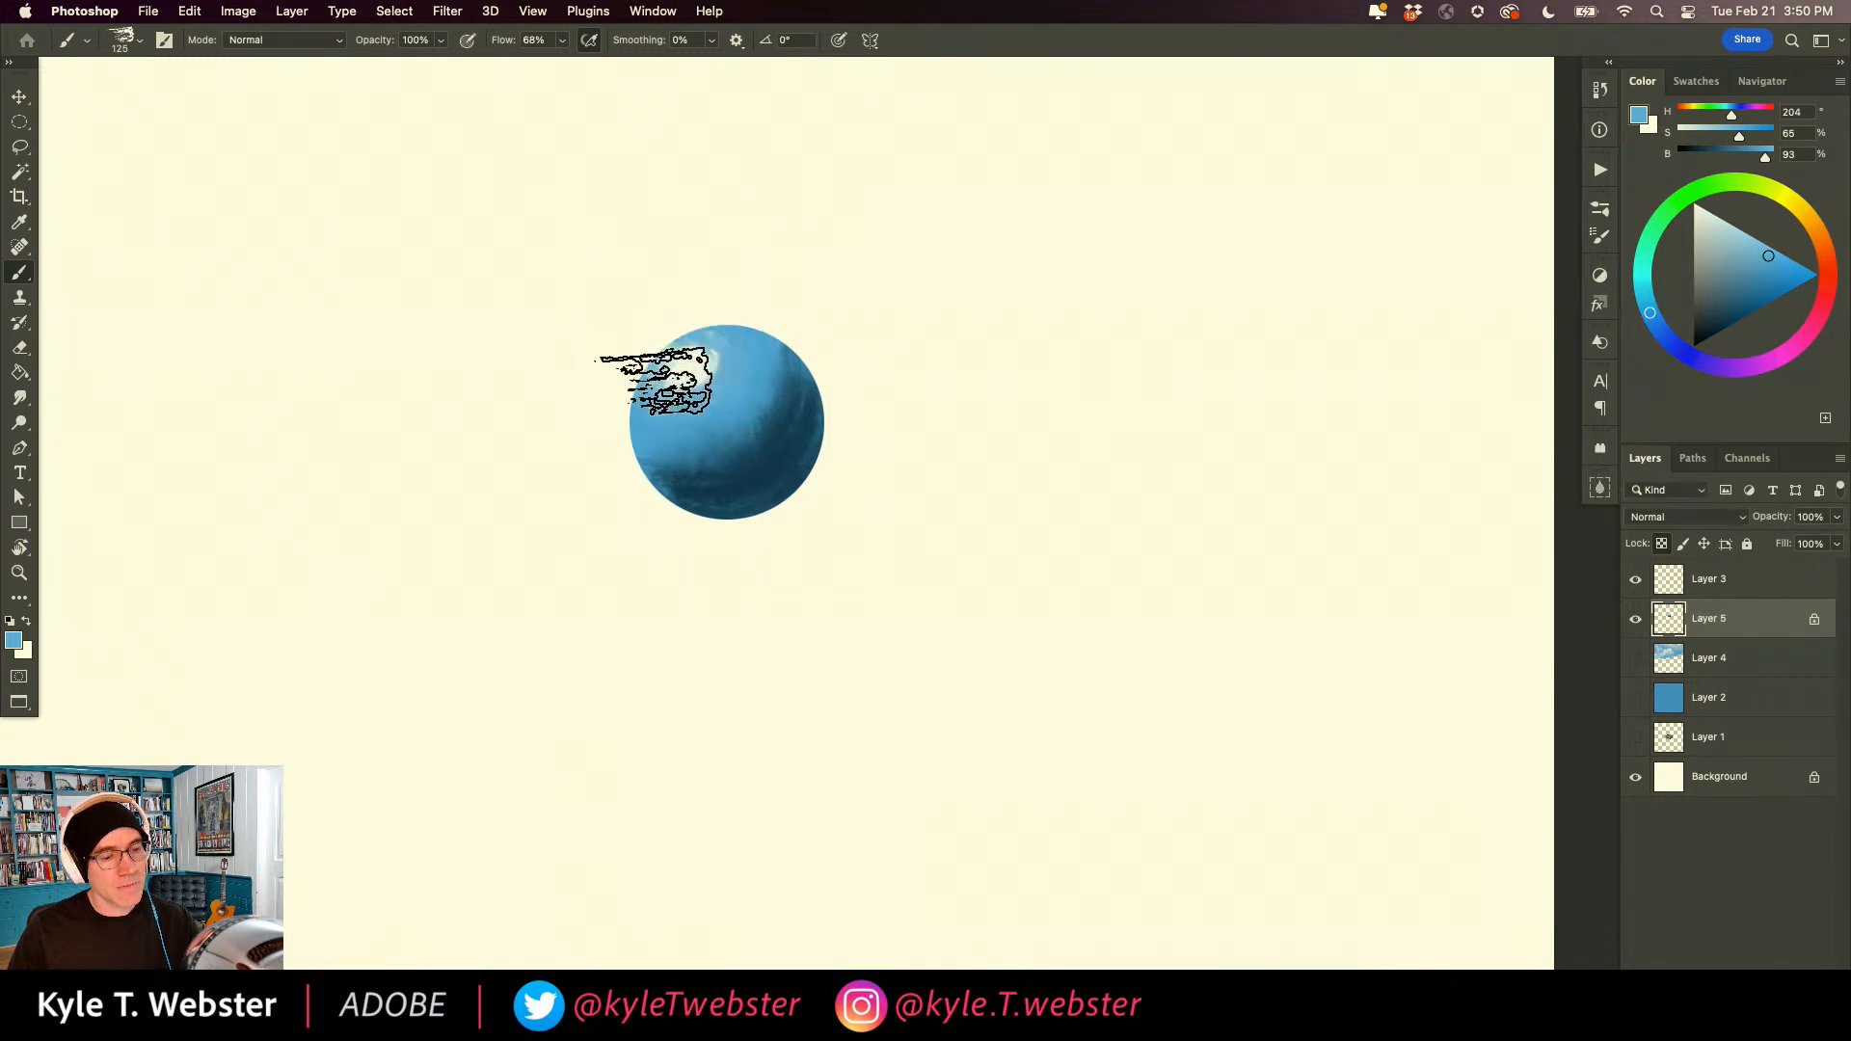
pyautogui.keyDown('alt'); pyautogui.click(609, 604); pyautogui.keyUp('alt')
pyautogui.keyDown('alt'); pyautogui.click(609, 607); pyautogui.keyUp('alt')
pyautogui.moveTo(580, 634); pyautogui.dragTo(606, 636)
pyautogui.keyDown('super'); pyautogui.click(664, 585); pyautogui.keyUp('super')
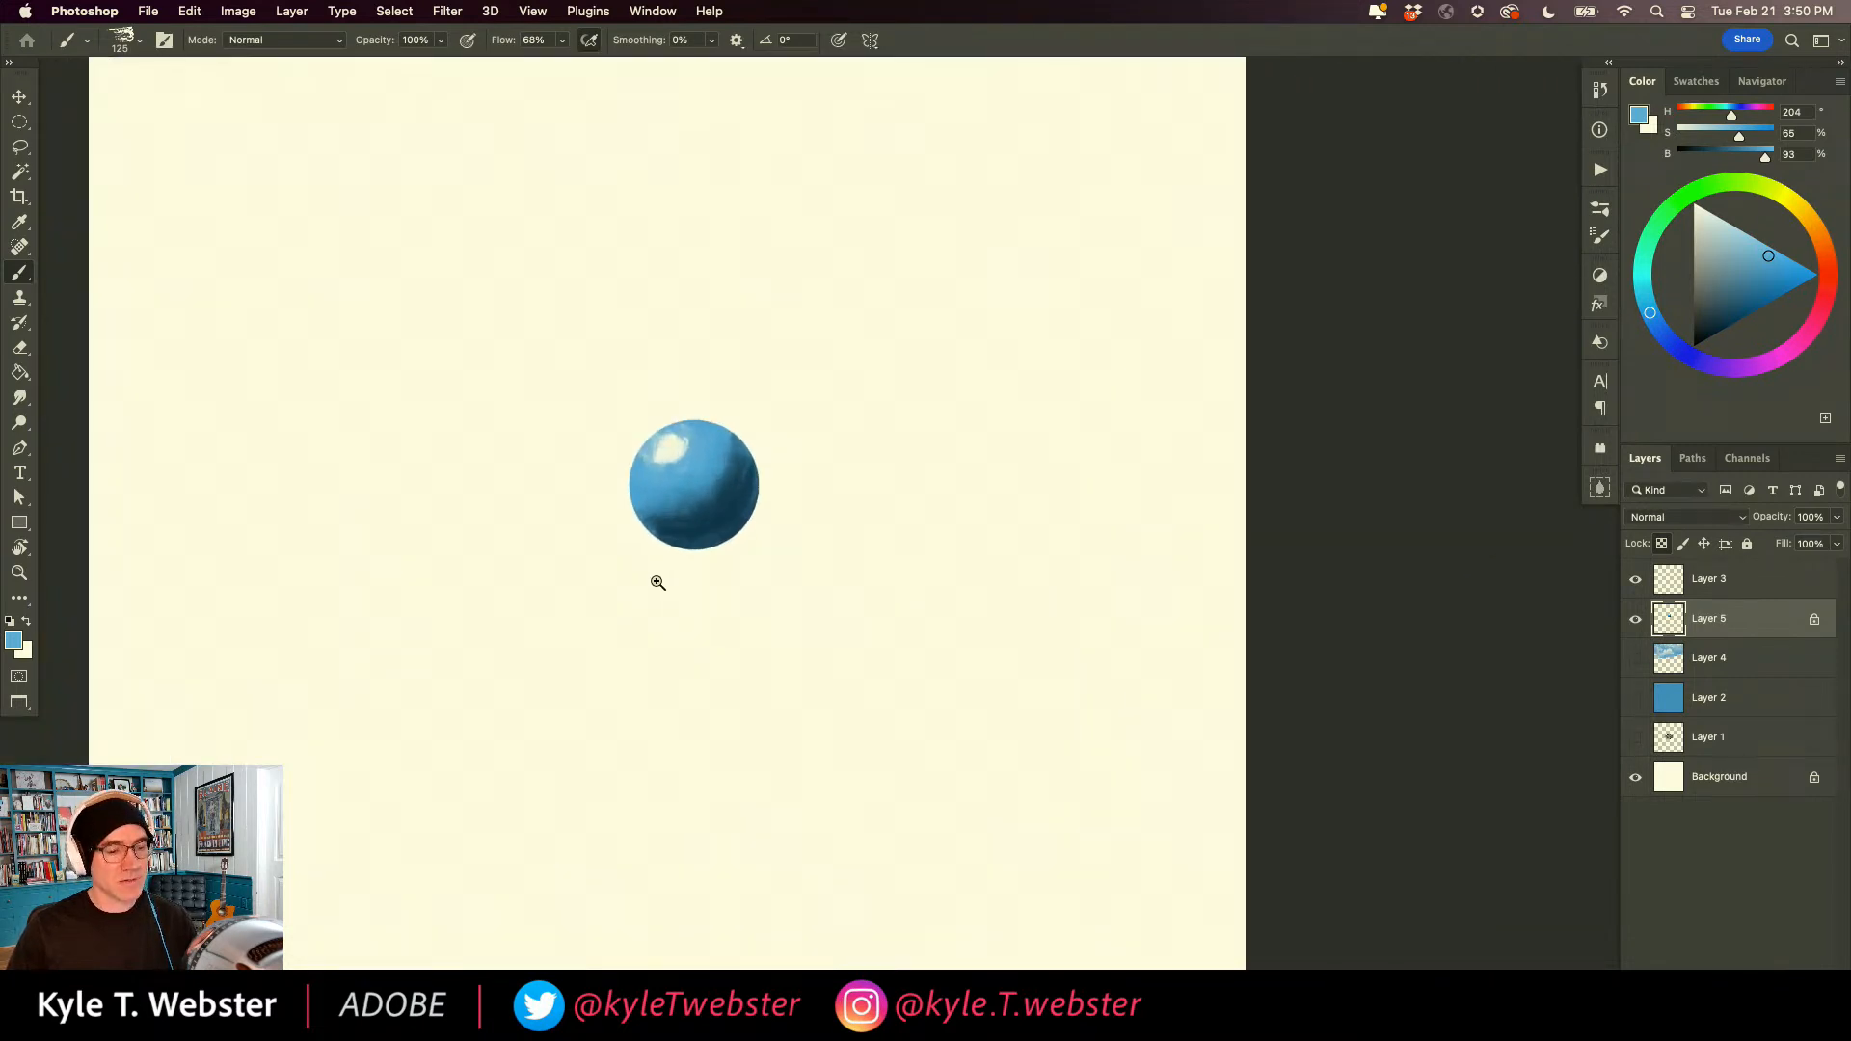
# Paint purple (H 274, S 65, B 93) reflected light along the sphere's lower-right edge and blend it with dark blue sampled from the shadow.
pyautogui.click(1741, 368)
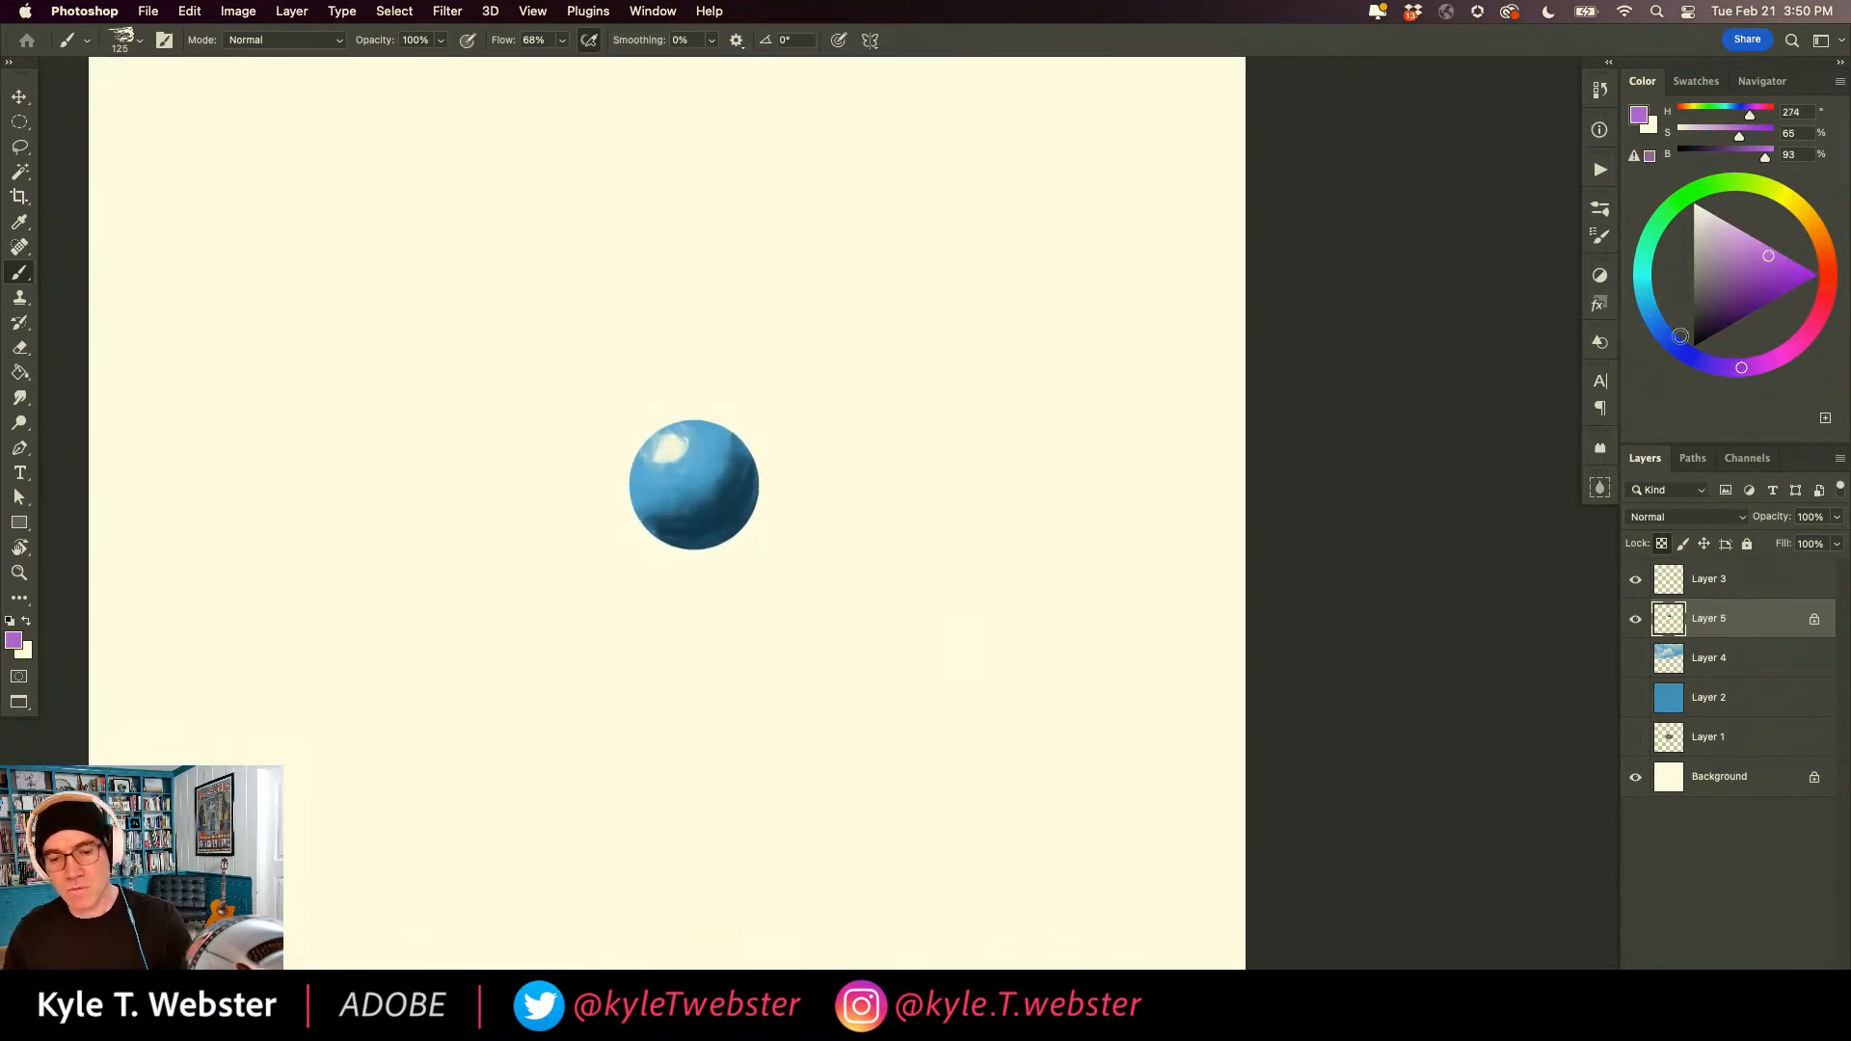
pyautogui.keyDown('super'); pyautogui.click(732, 513); pyautogui.keyUp('super')
pyautogui.moveTo(620, 558)
pyautogui.mouseDown()
pyautogui.moveTo(670, 573)
pyautogui.moveTo(785, 454)
pyautogui.mouseUp()
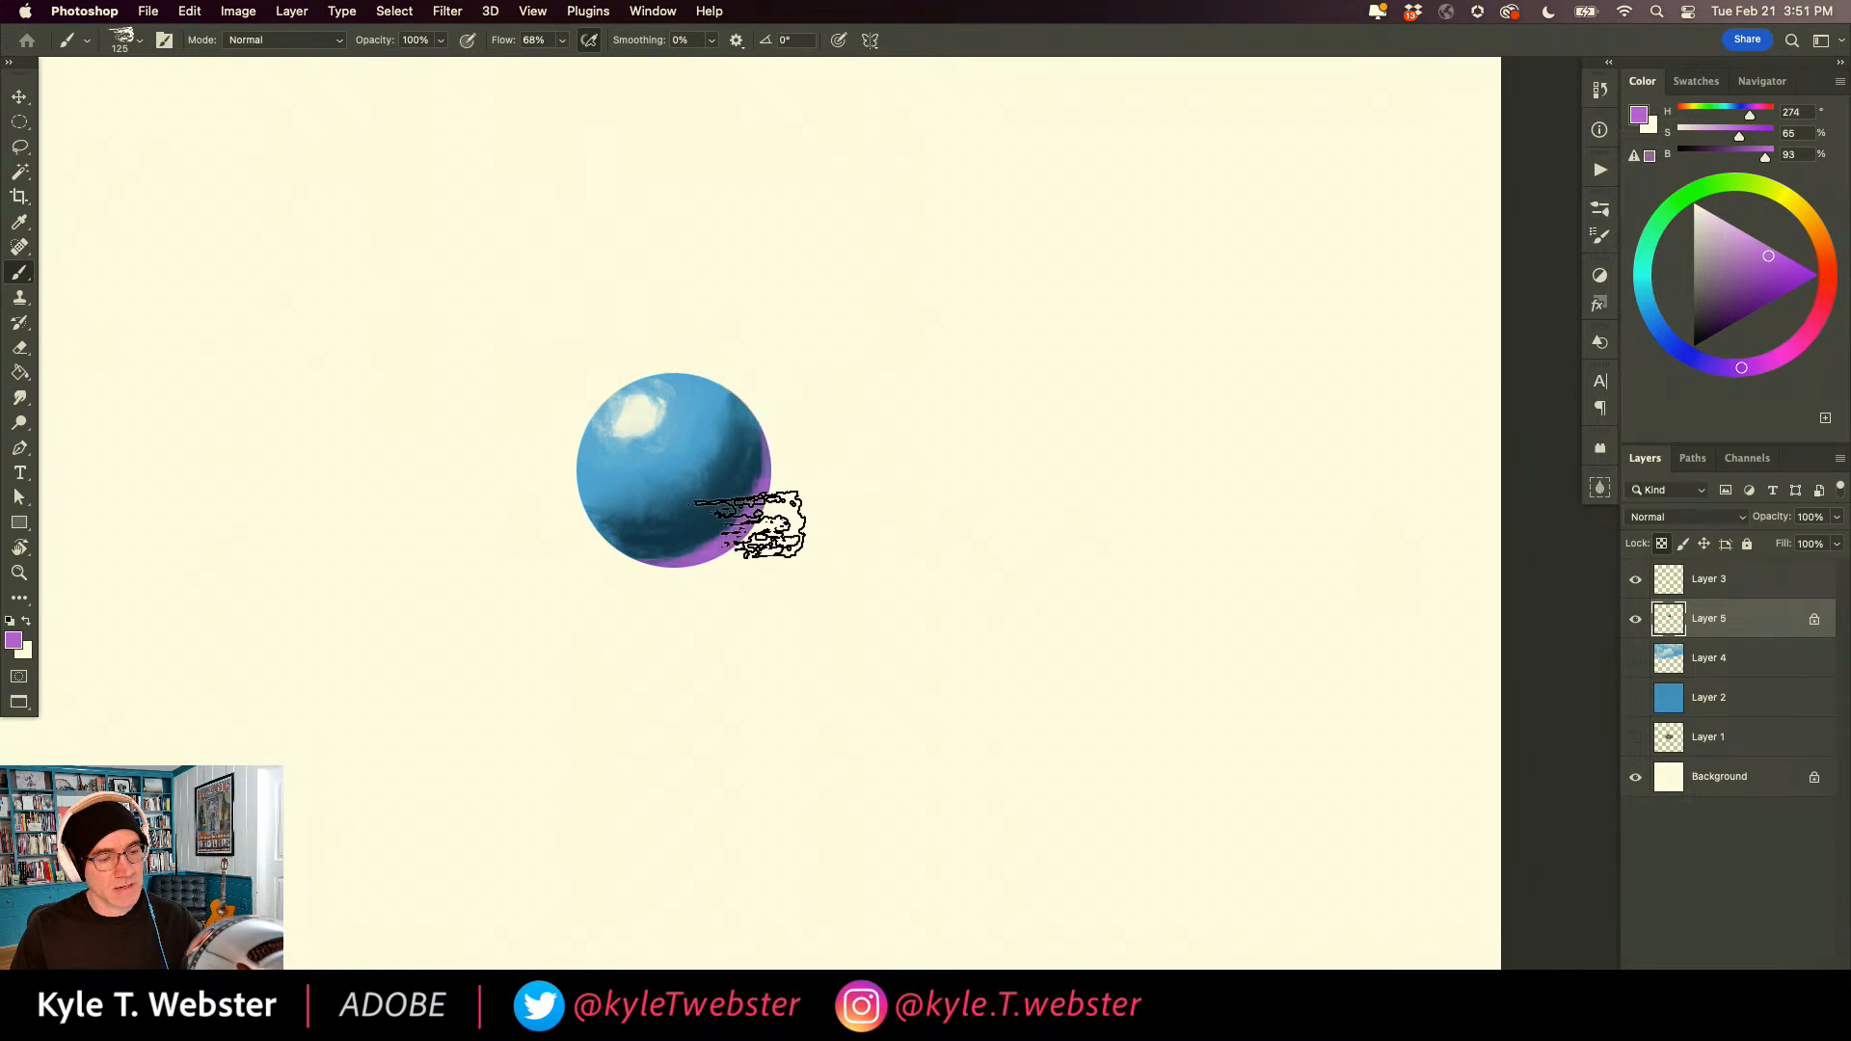
pyautogui.keyDown('alt'); pyautogui.click(655, 525); pyautogui.keyUp('alt')
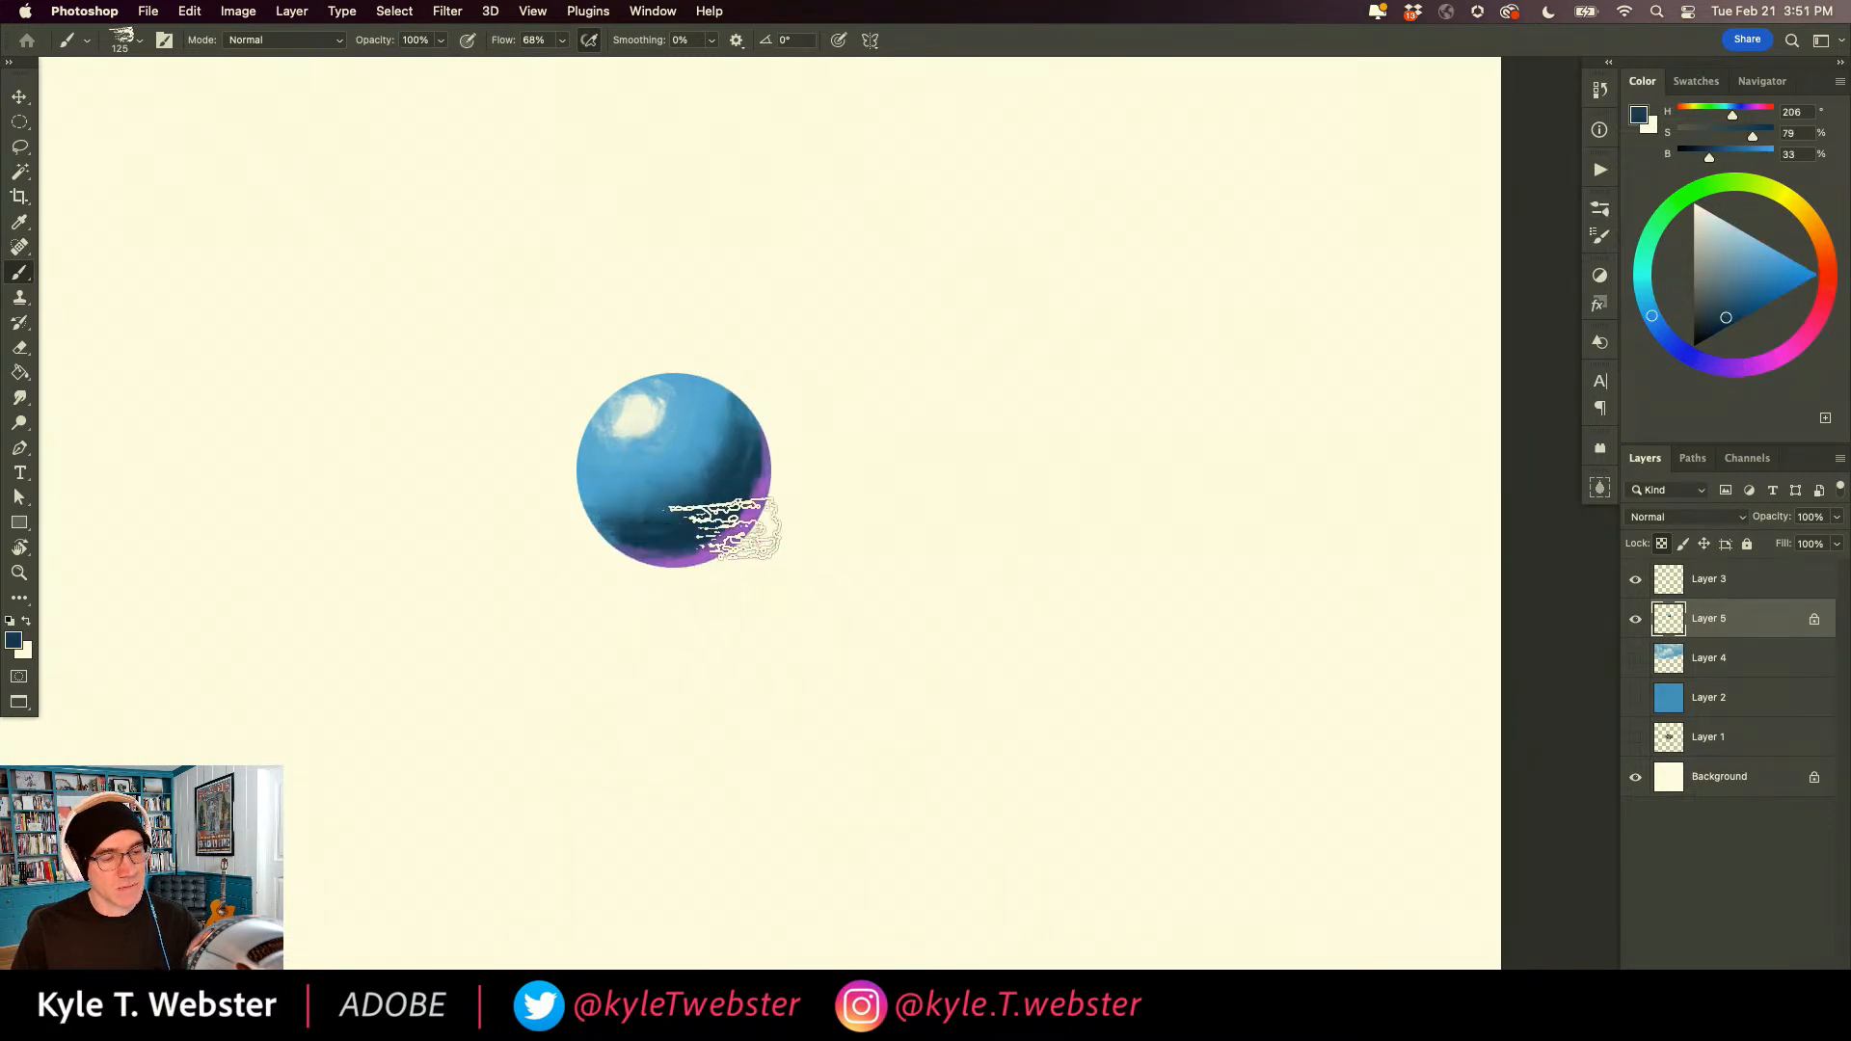
pyautogui.moveTo(744, 494); pyautogui.dragTo(668, 546)
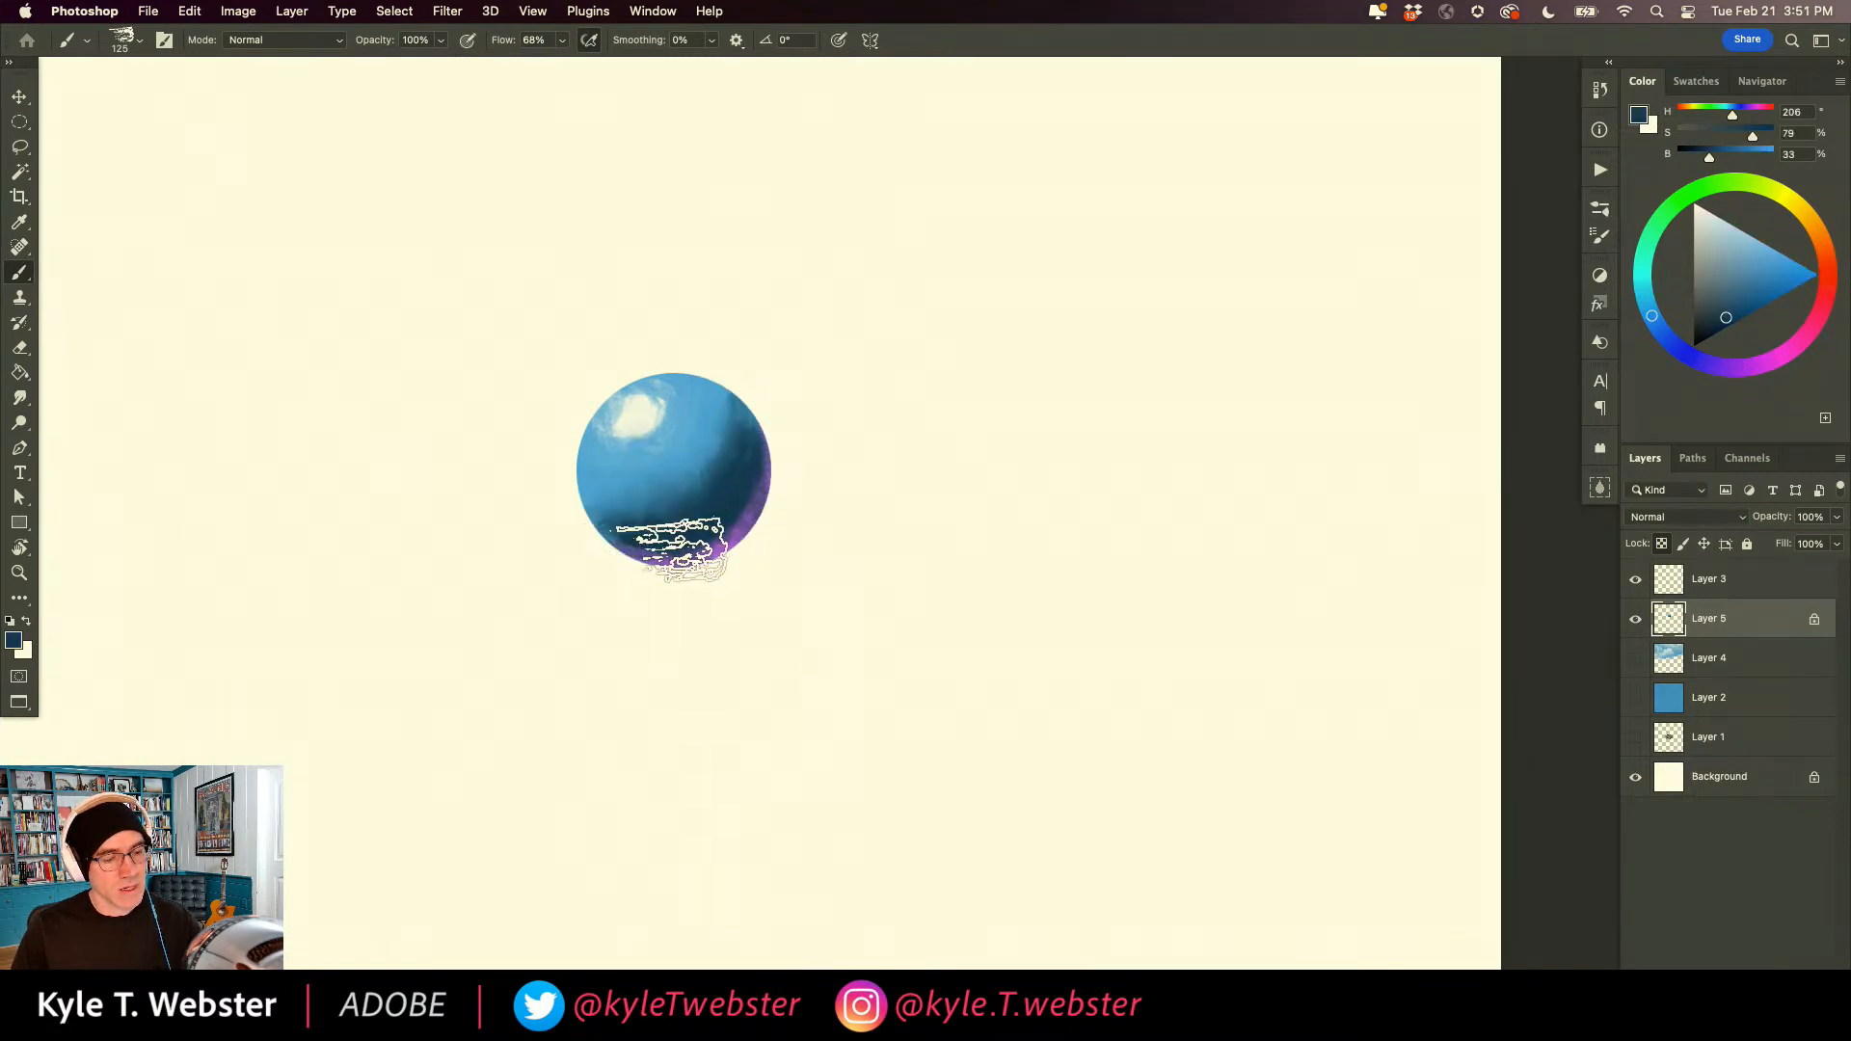
pyautogui.keyDown('alt'); pyautogui.click(564, 653); pyautogui.keyUp('alt')
pyautogui.moveTo(538, 681); pyautogui.dragTo(636, 656)
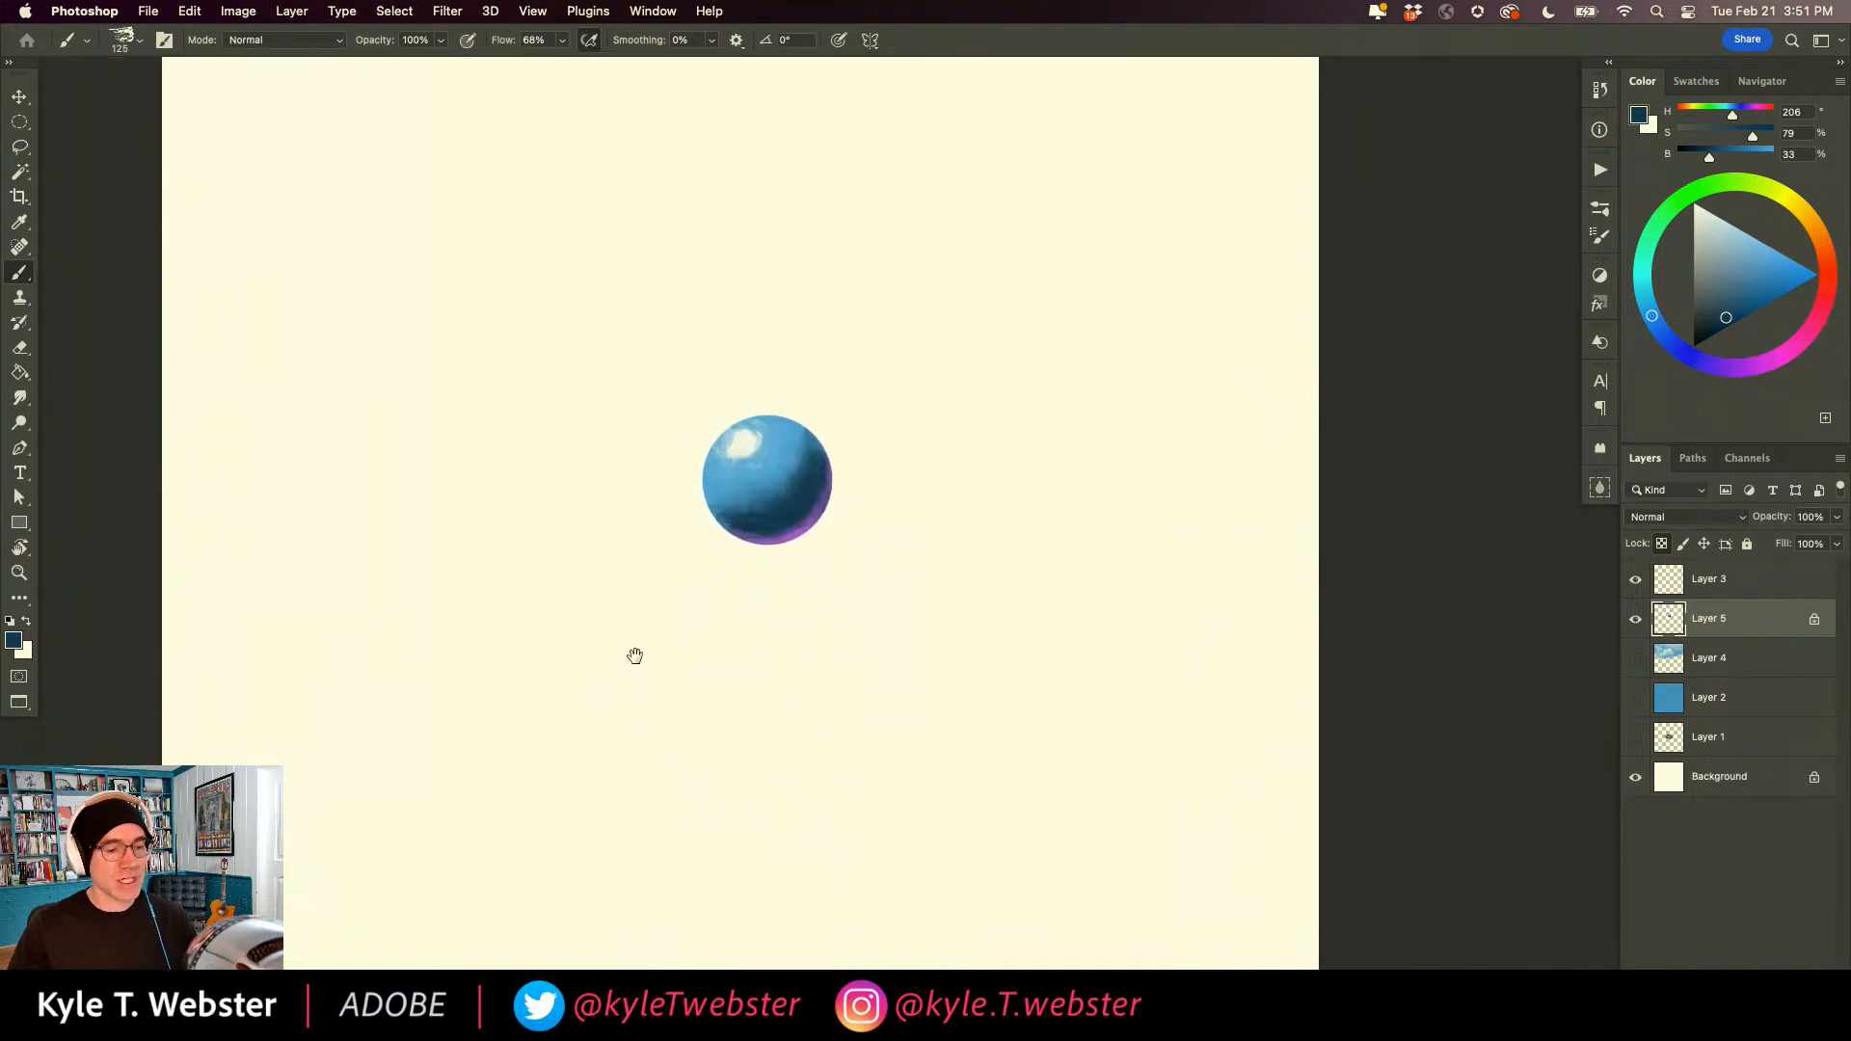
pyautogui.keyDown('alt'); pyautogui.click(631, 651); pyautogui.keyUp('alt')
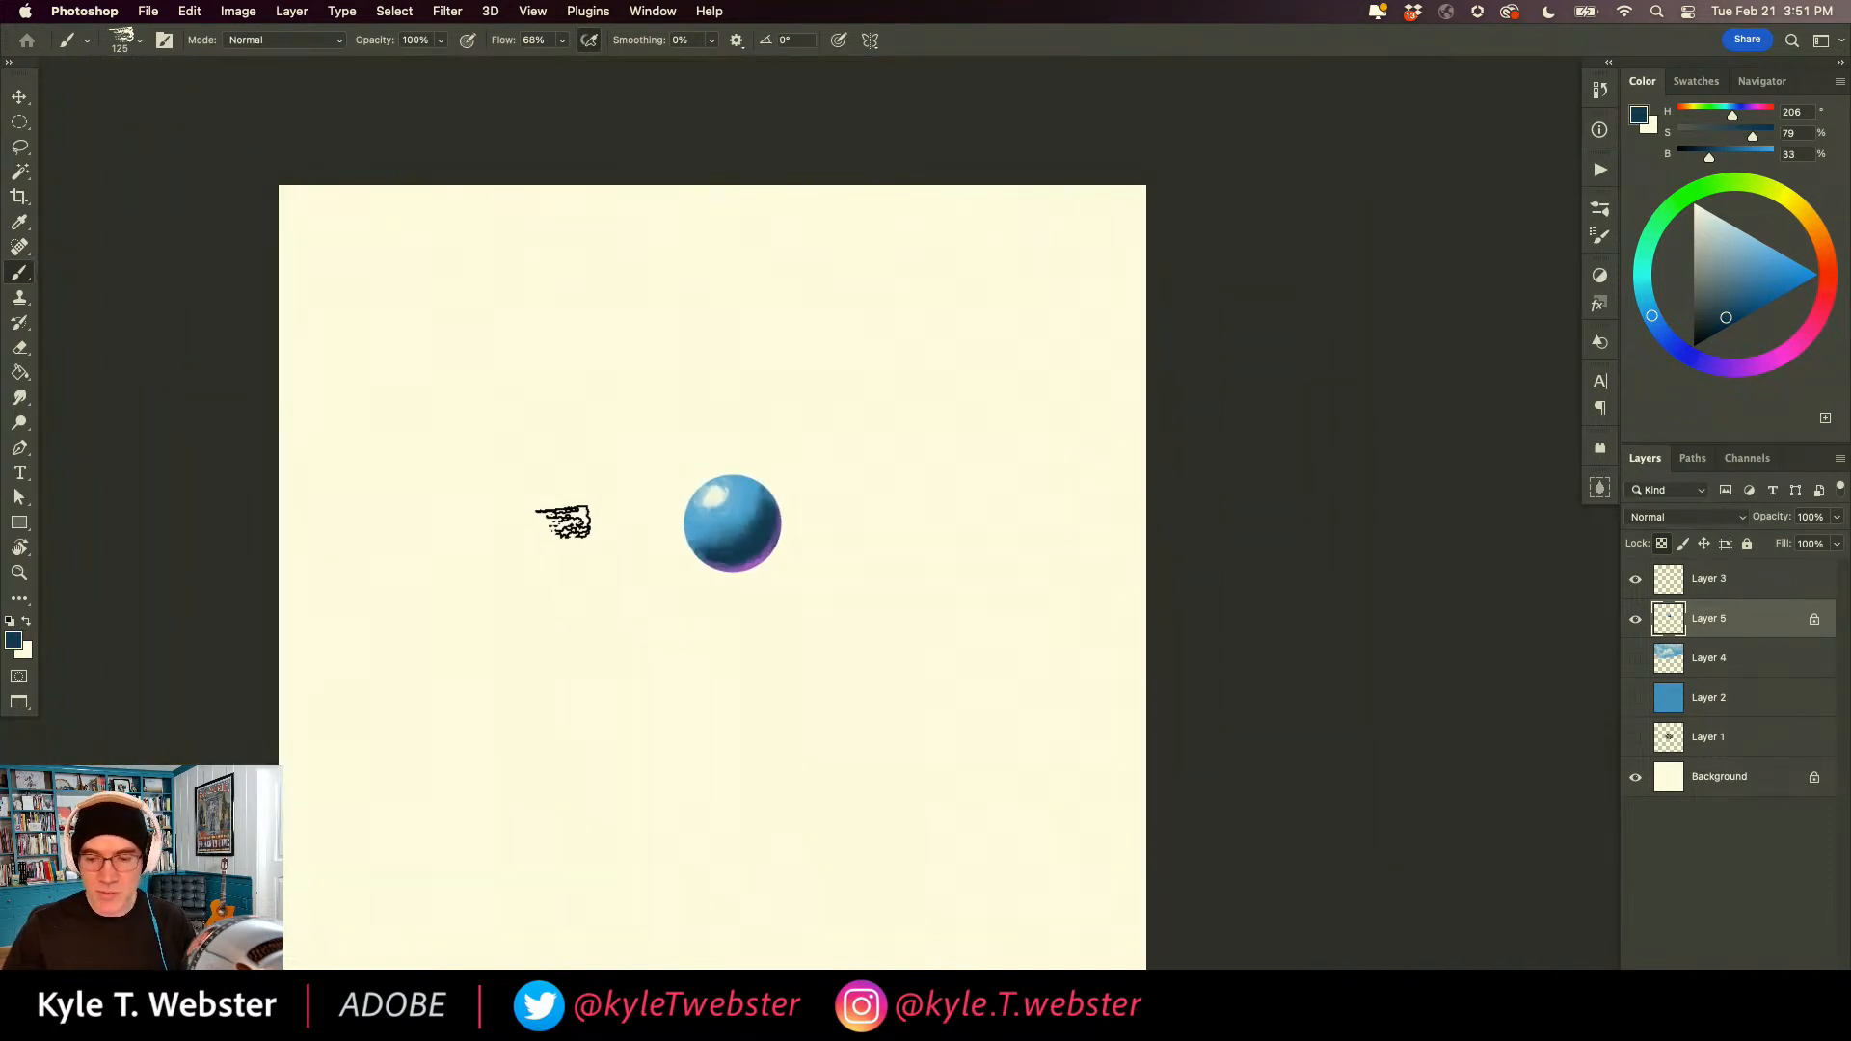
# Switch to the Mixer Brush and choose the hard round 150 px tip with 1% spacing and Texture, Scattering and Transfer off.
pyautogui.moveTo(19, 273)
pyautogui.mouseDown()
pyautogui.moveTo(67, 282)
pyautogui.moveTo(83, 324)
pyautogui.mouseUp()
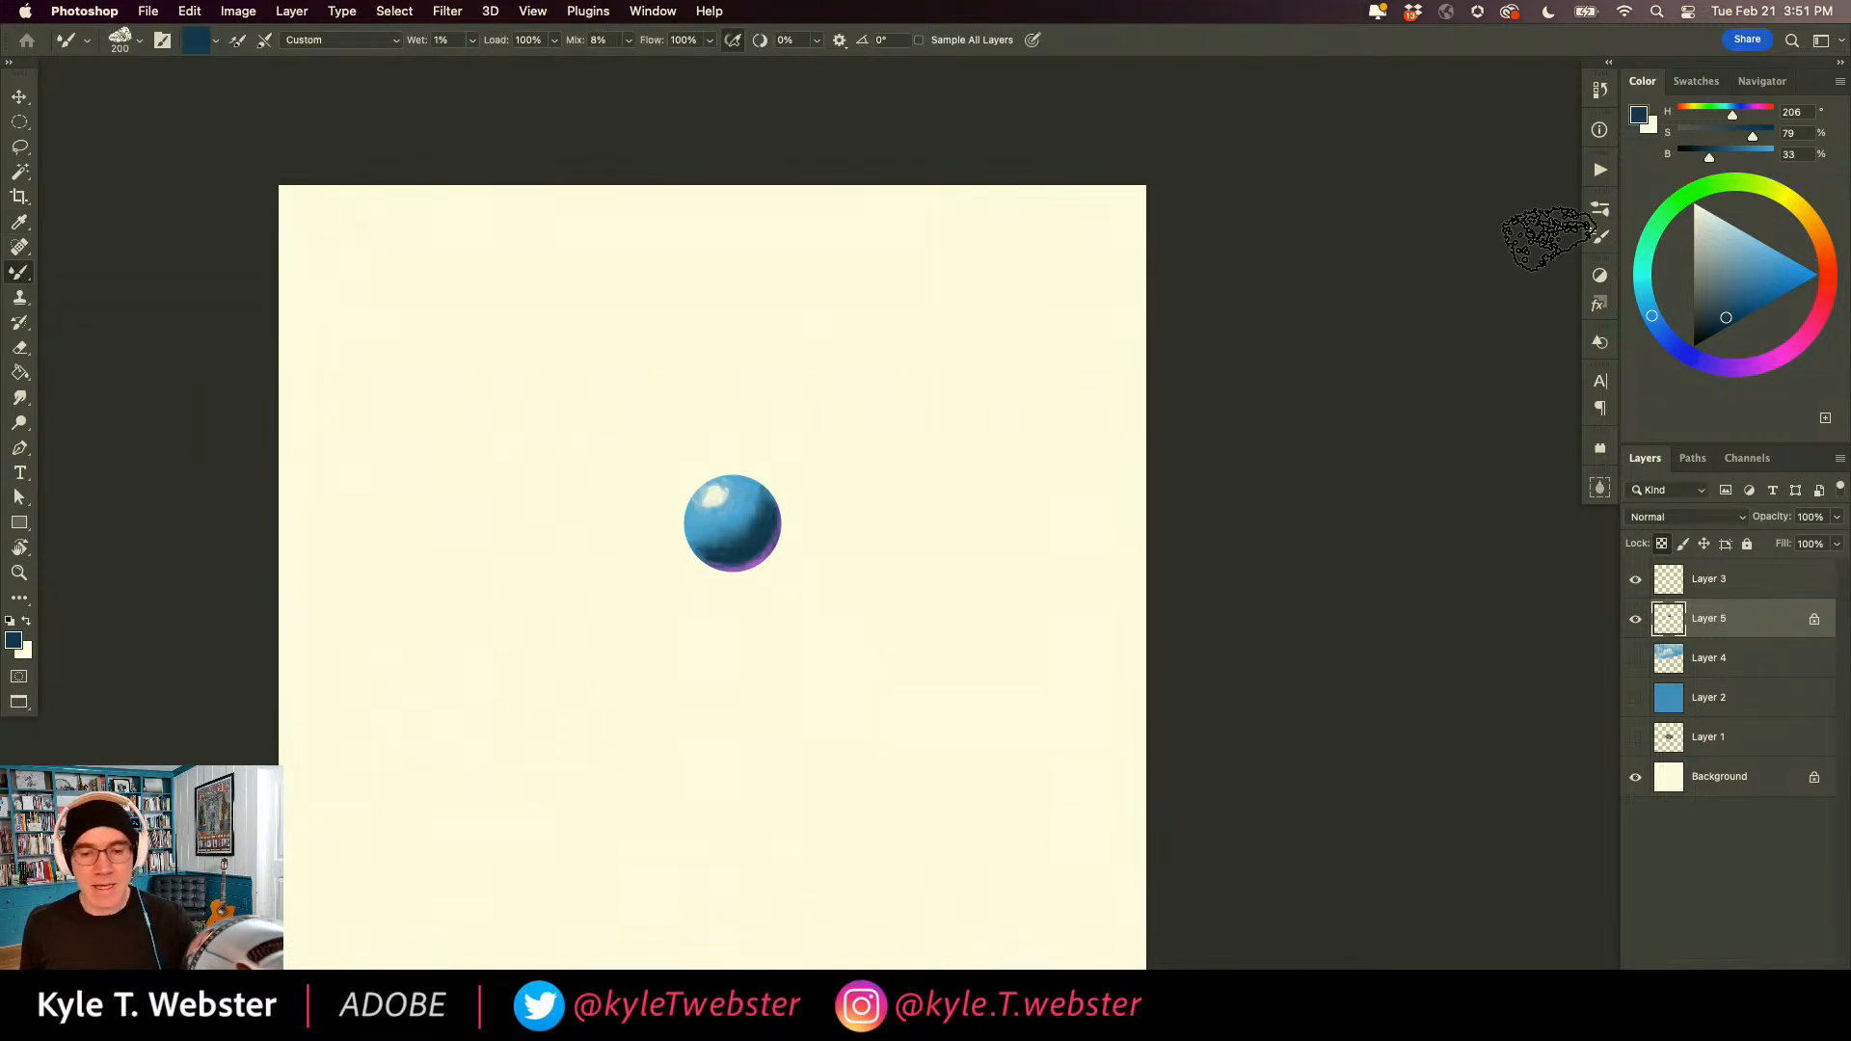
pyautogui.click(1600, 208)
pyautogui.click(1310, 200)
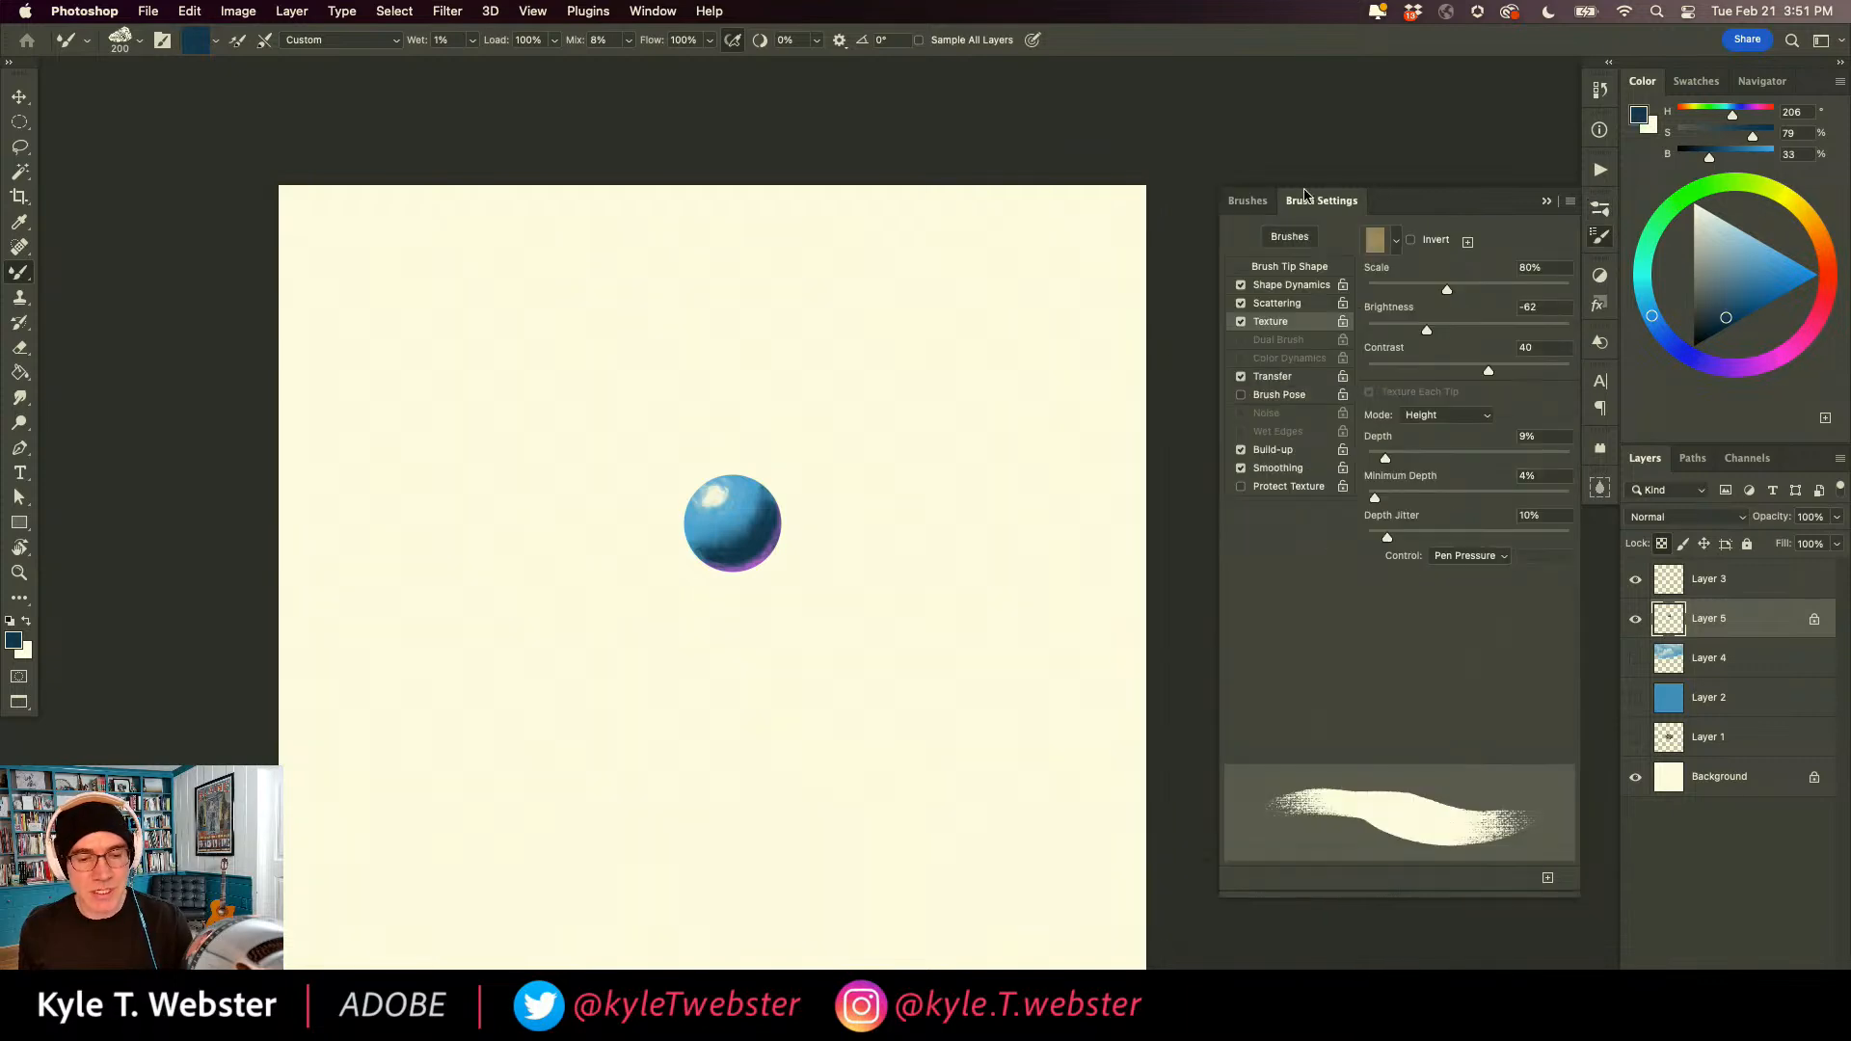
pyautogui.click(1269, 267)
pyautogui.click(1378, 349)
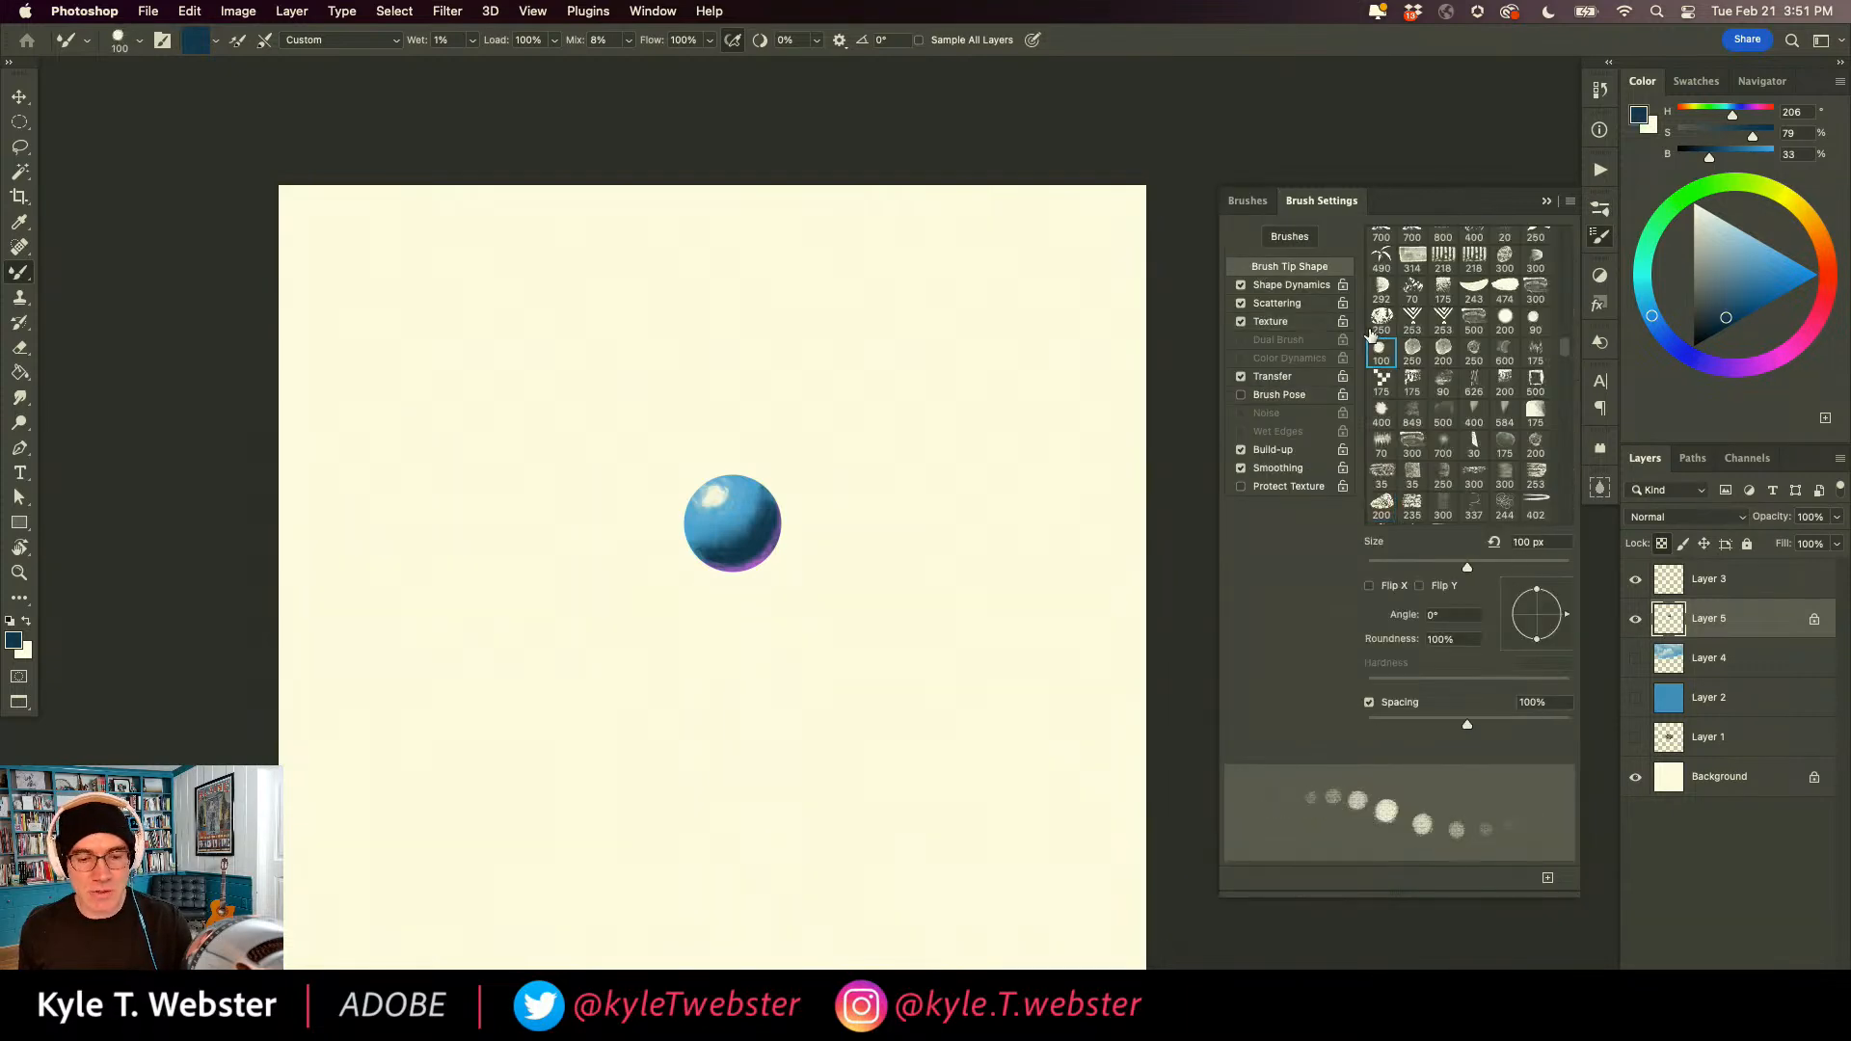
pyautogui.scroll(10, 1392, 255)
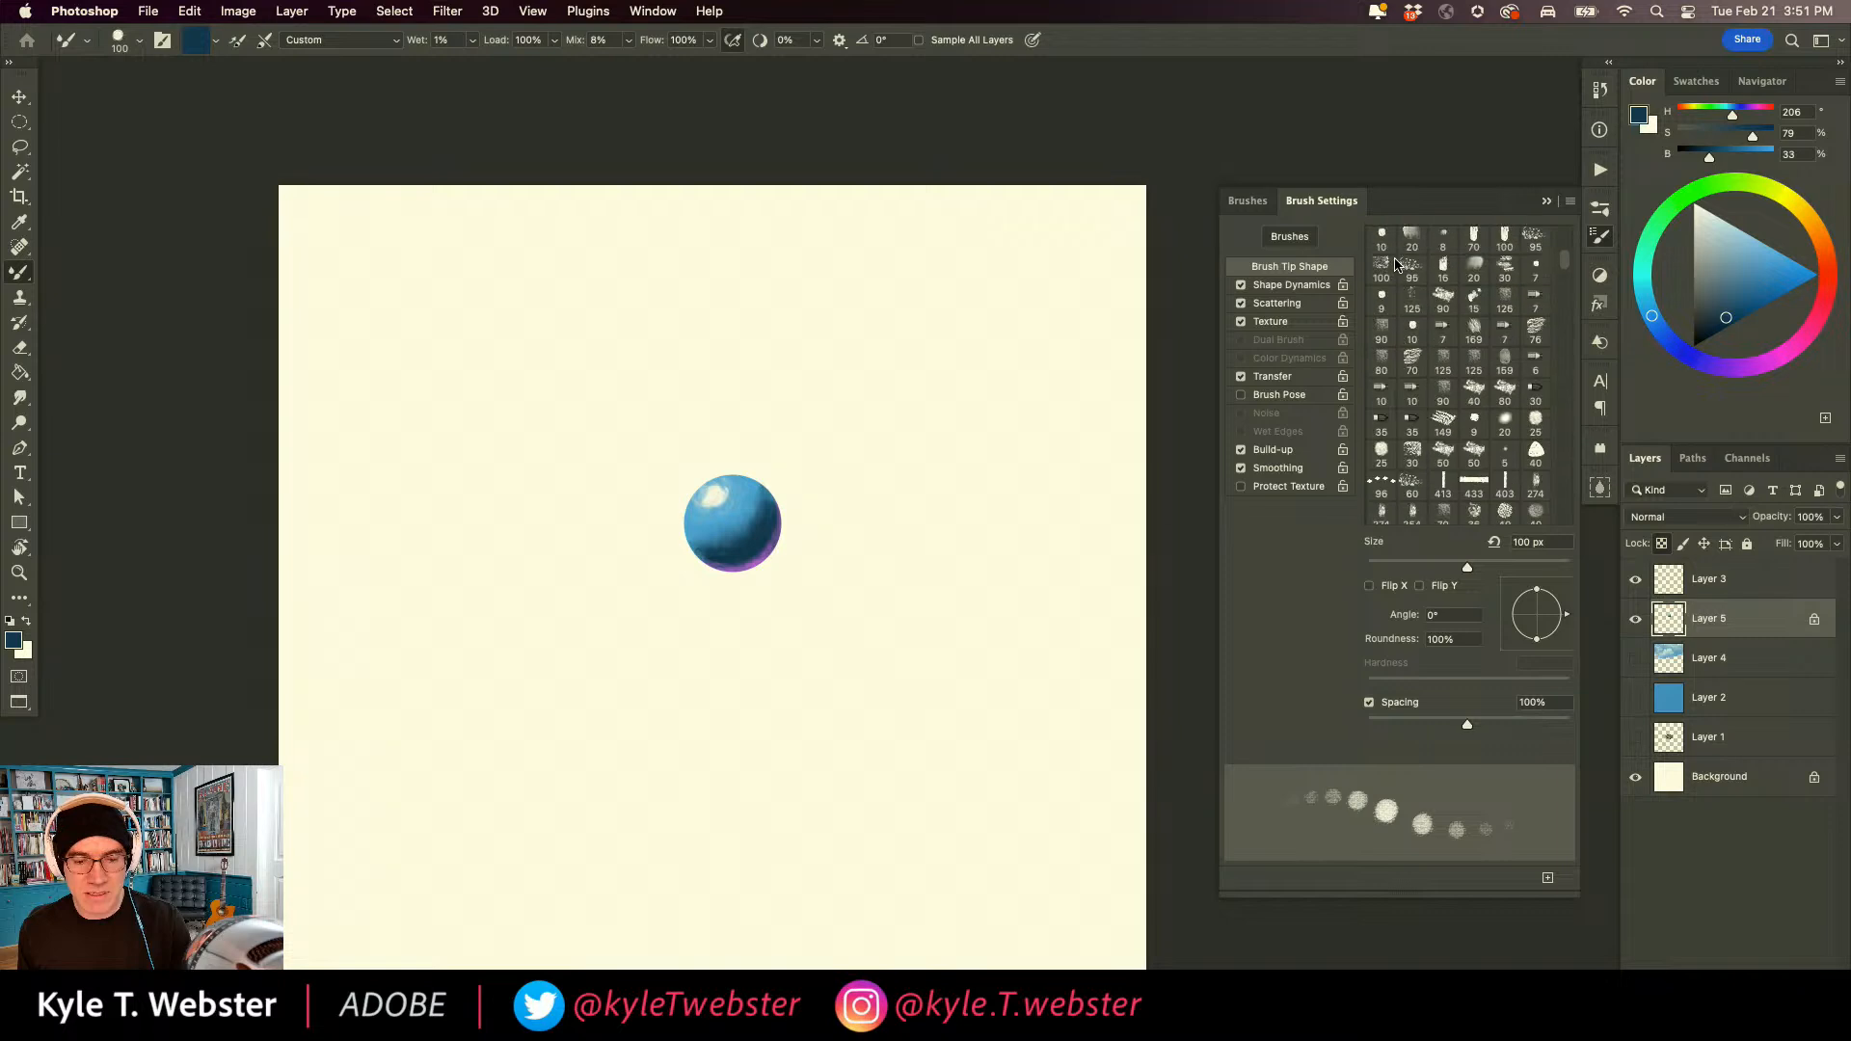
pyautogui.scroll(4, 1392, 255)
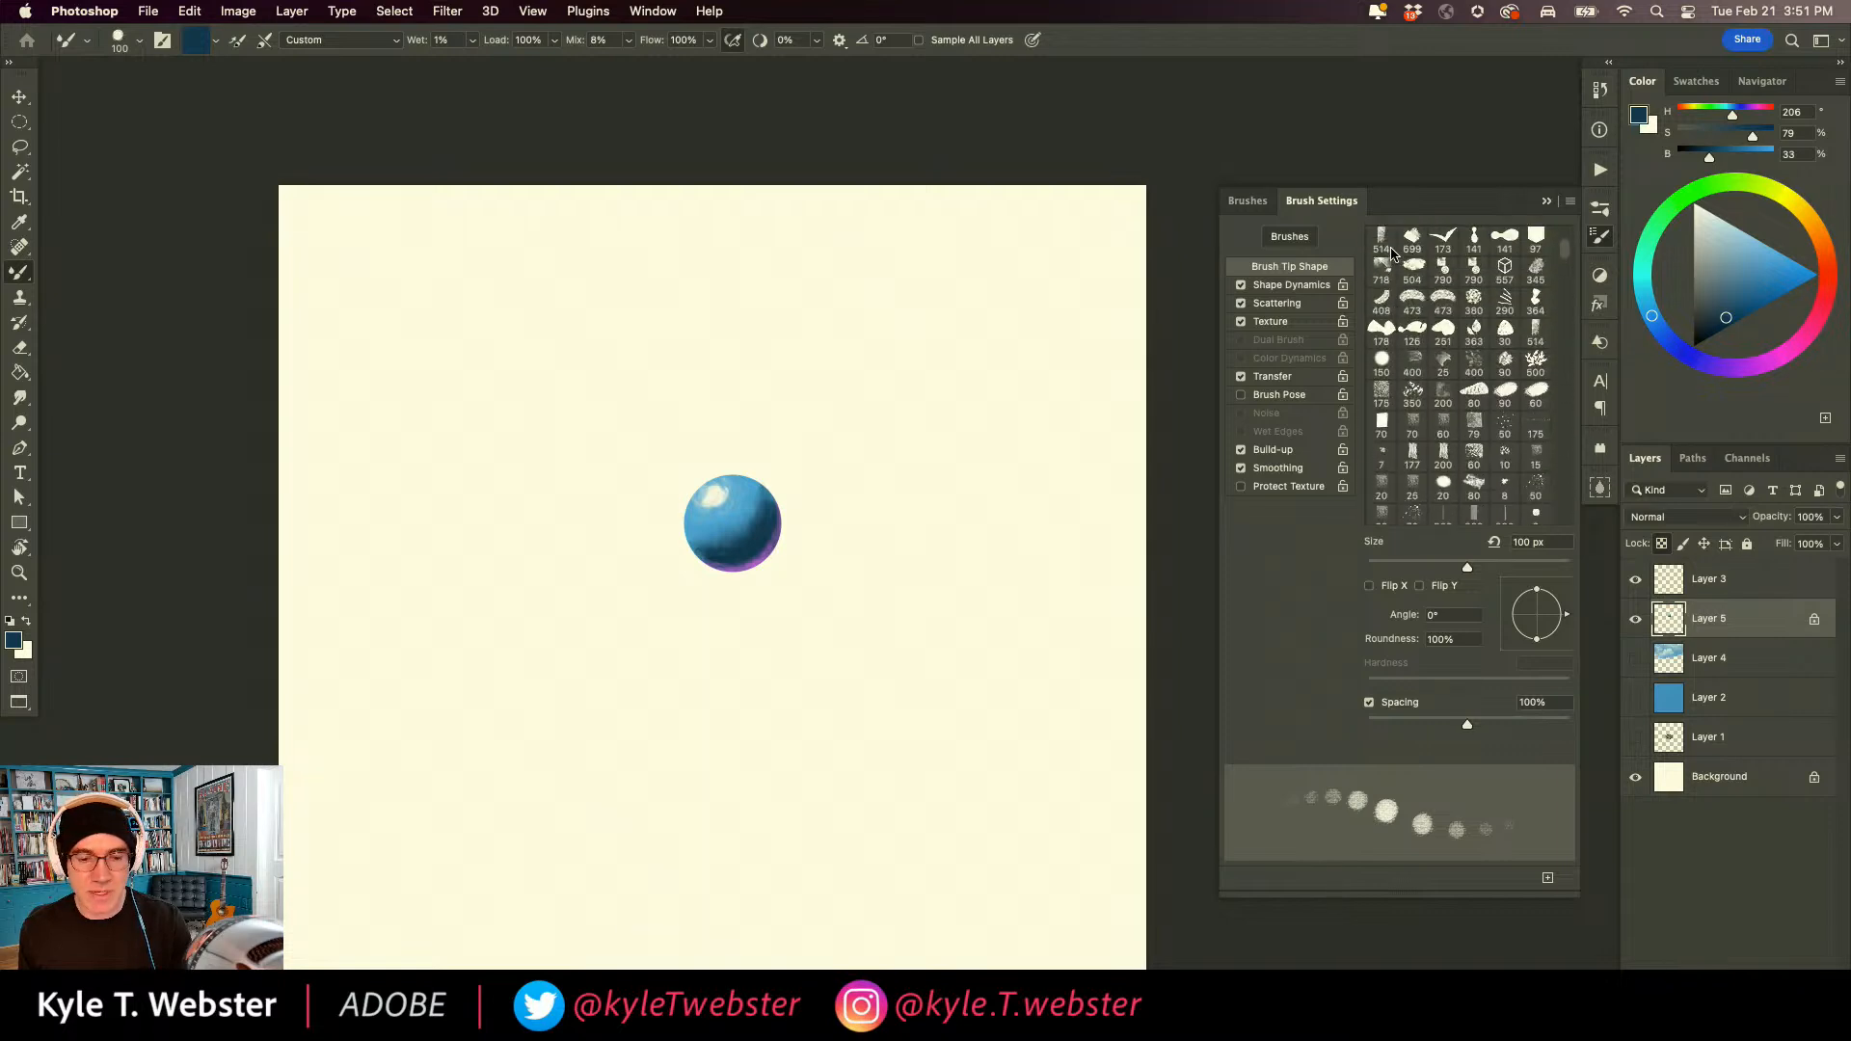
pyautogui.click(1375, 362)
pyautogui.click(1240, 322)
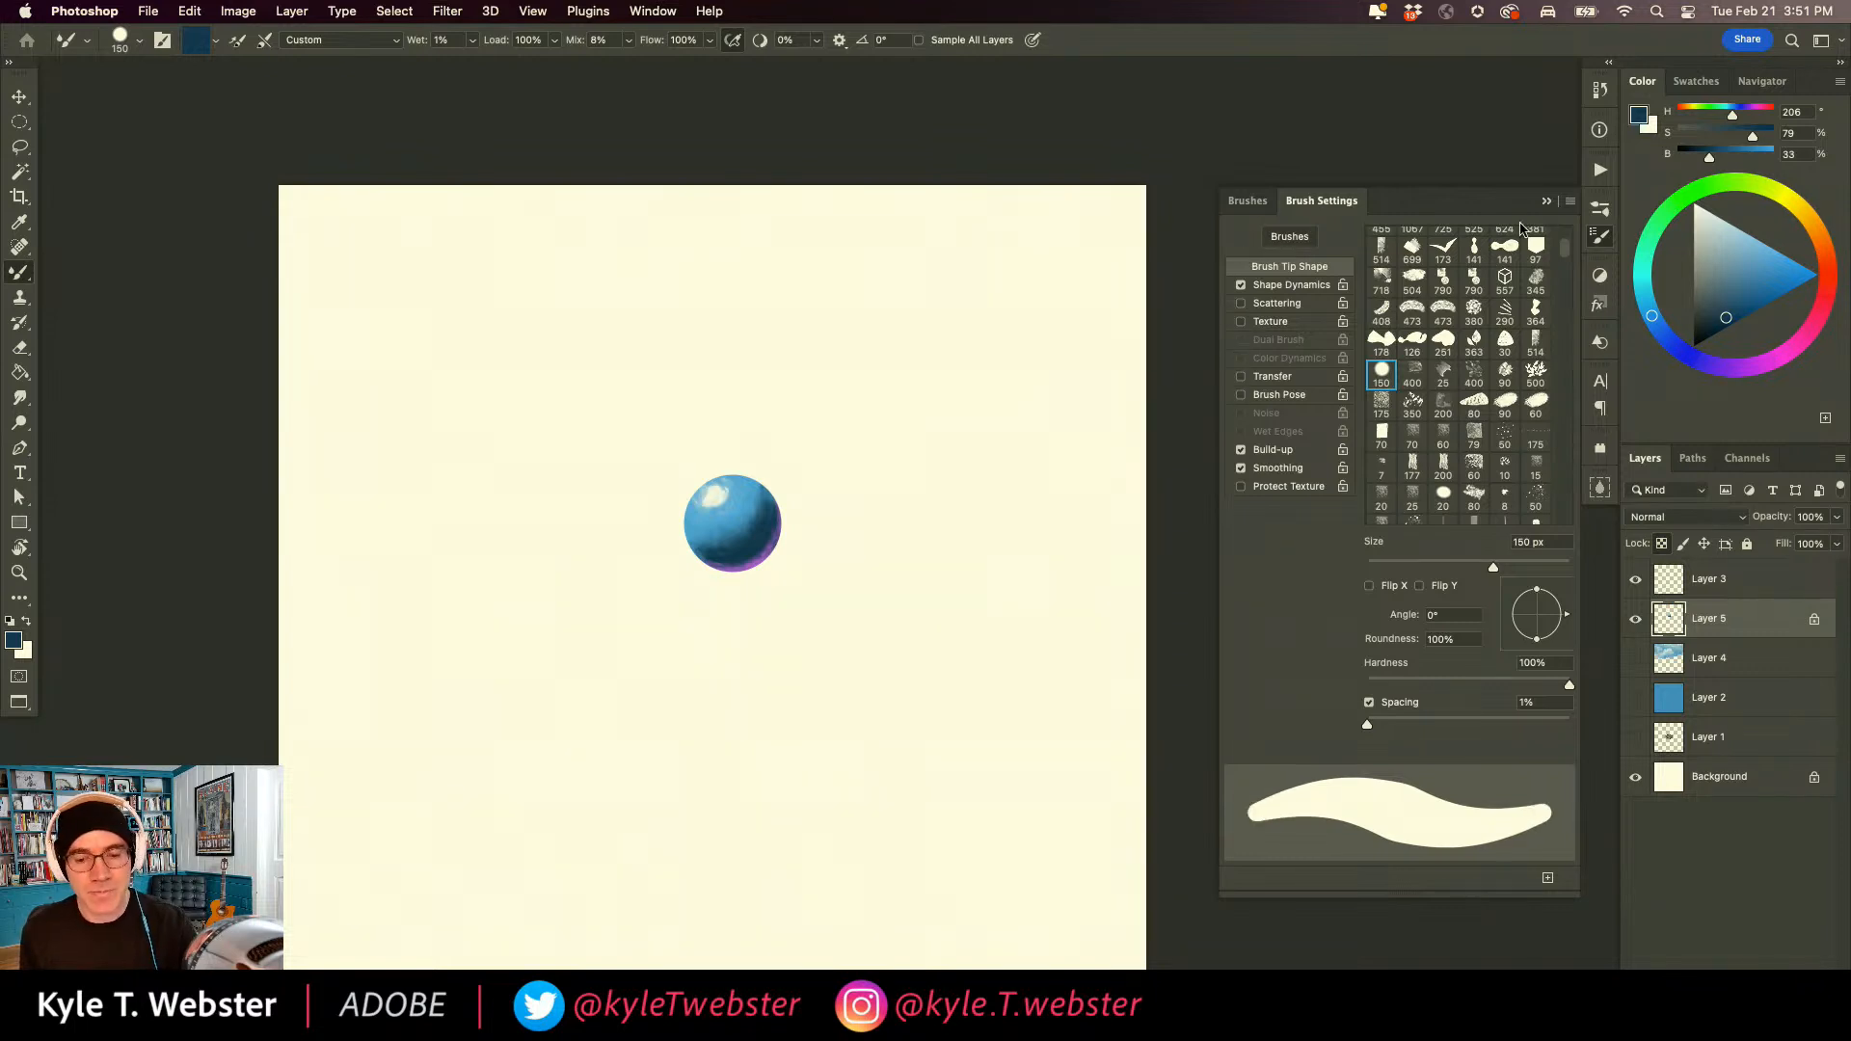
pyautogui.click(1545, 202)
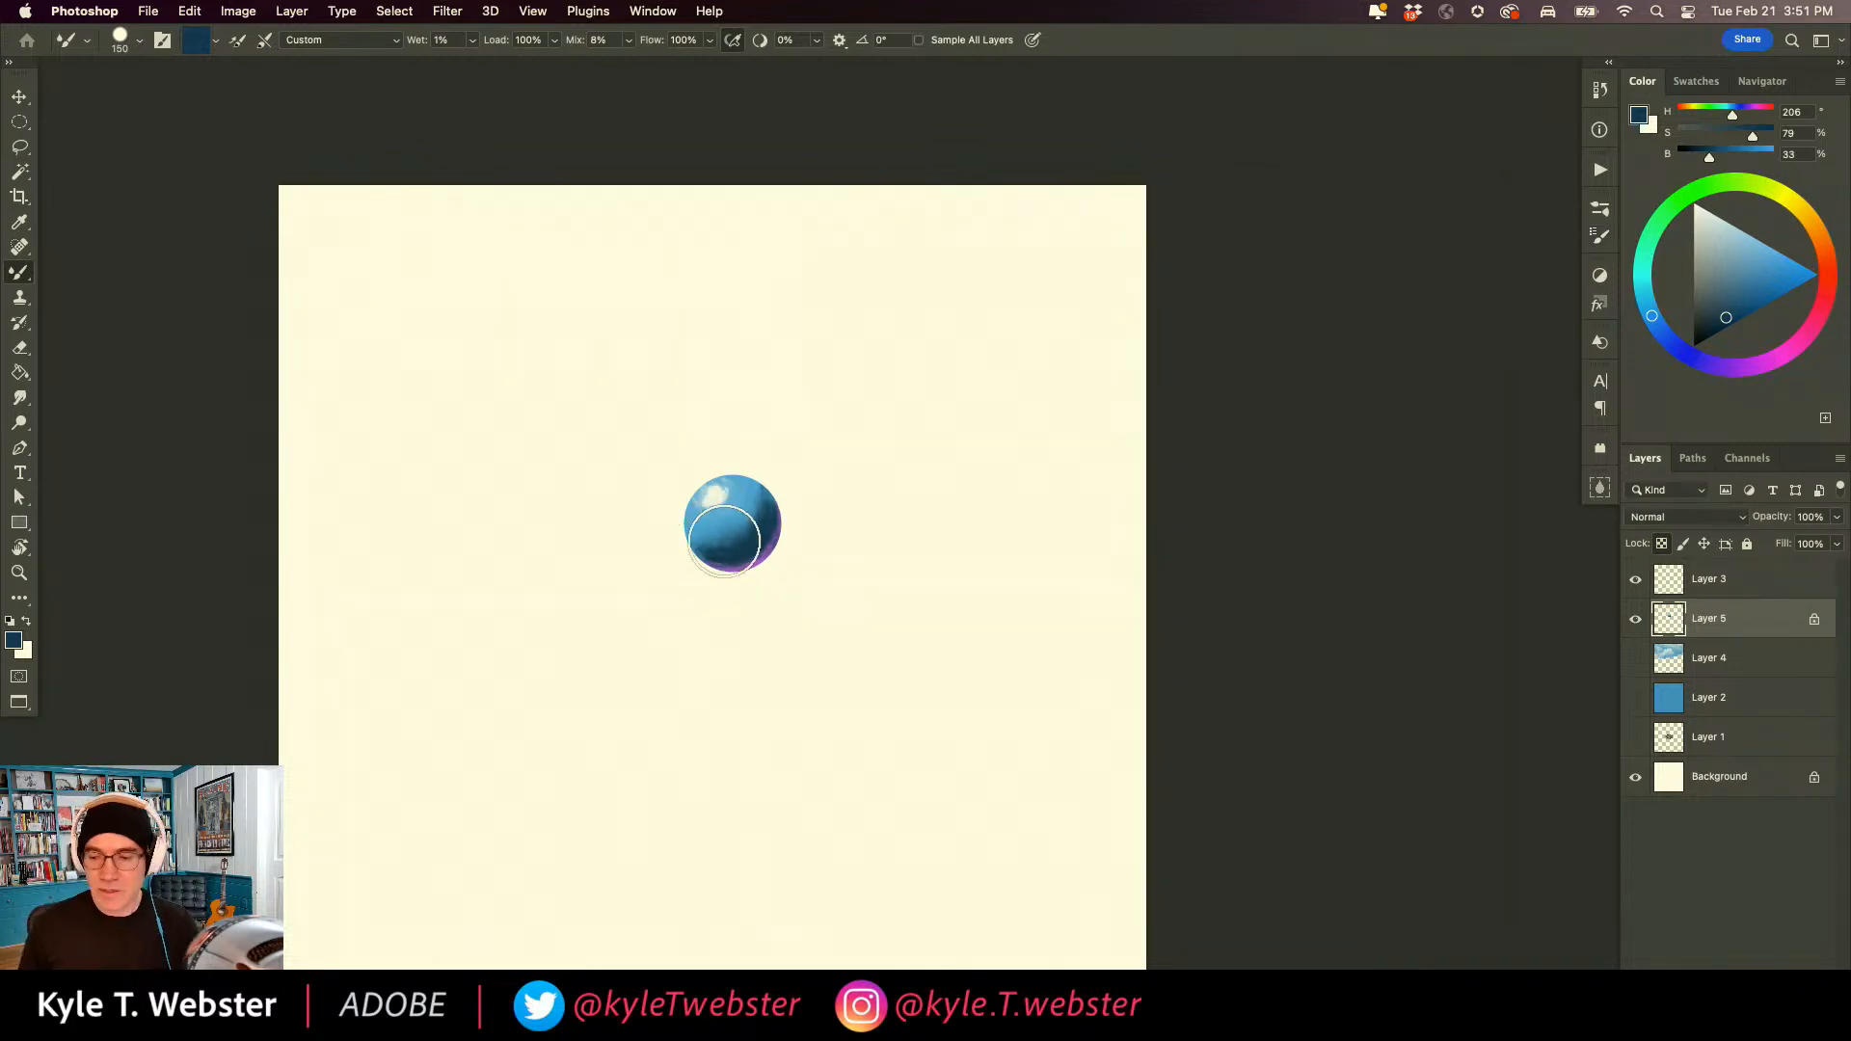
# Enlarge the Mixer Brush to 250 px, load it with the whole sphere, add a new layer and paint a looping tube on Layer 5.
pyautogui.scroll(1, 729, 527)
pyautogui.press(']')
pyautogui.press(']')
pyautogui.press(']')
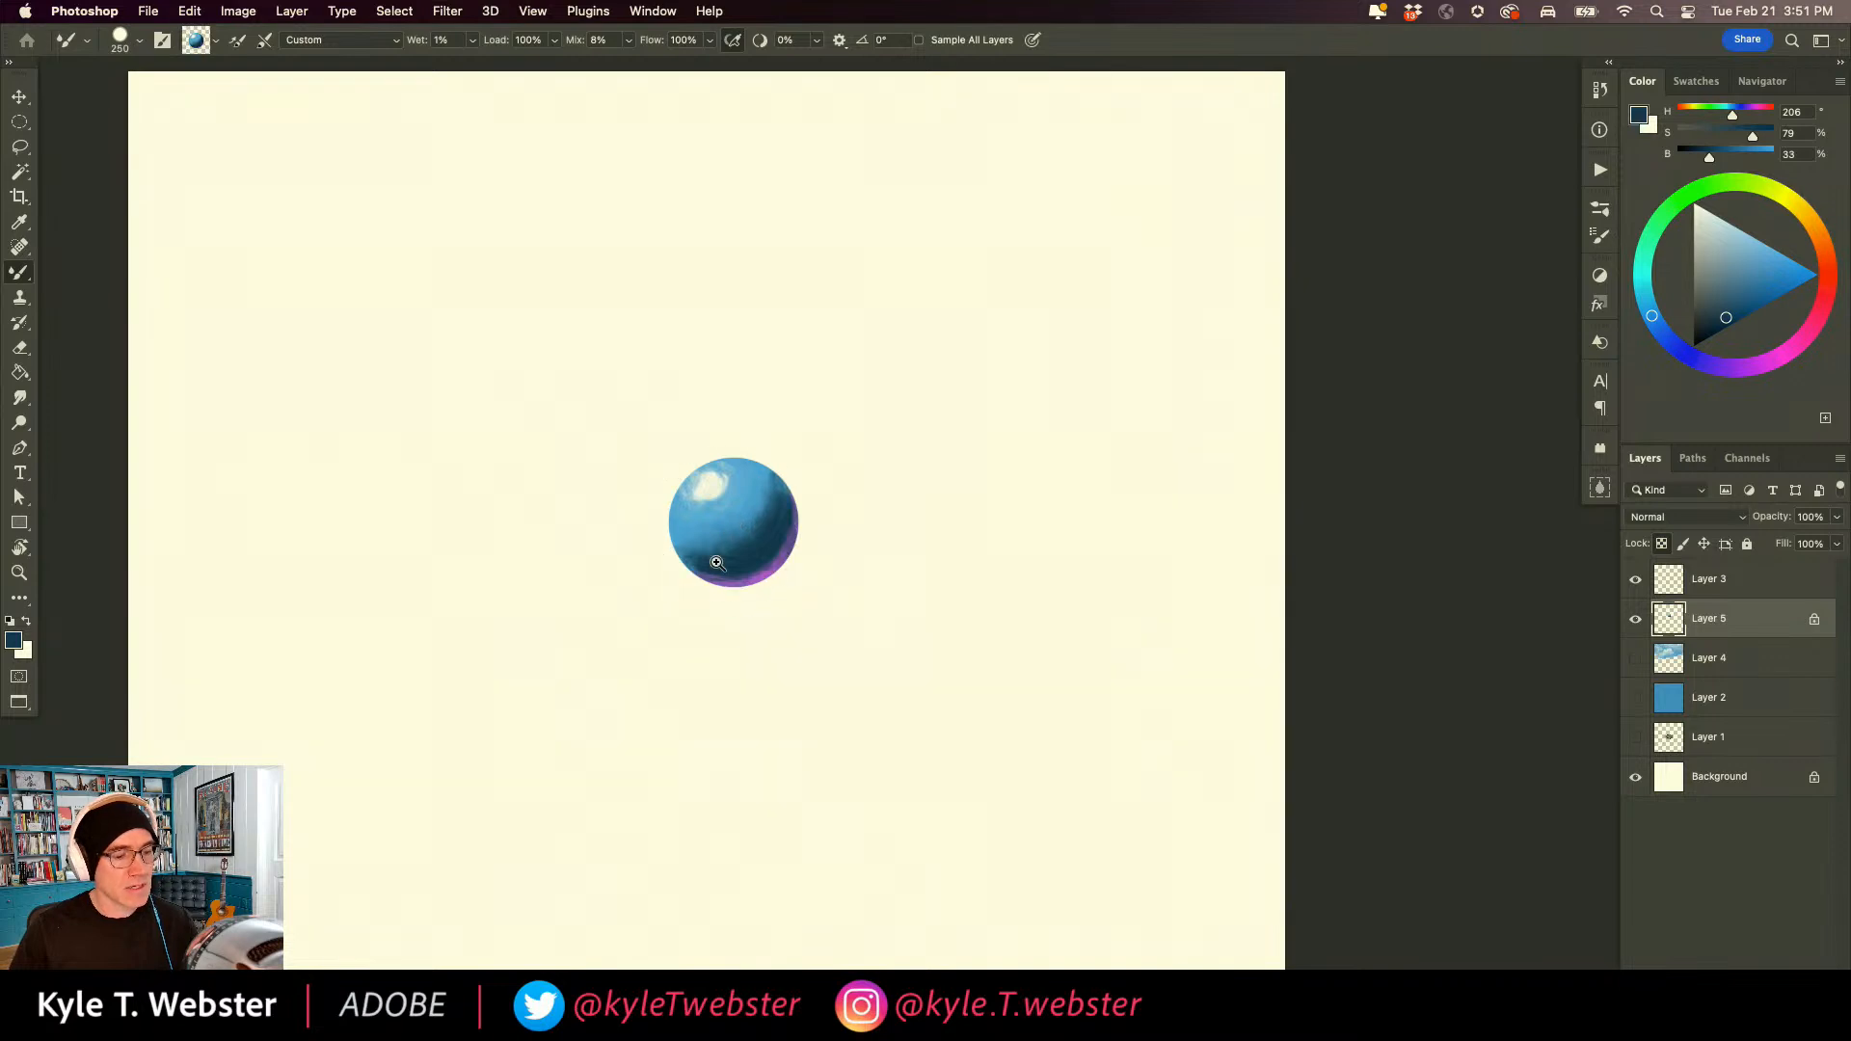
pyautogui.scroll(-2, 732, 520)
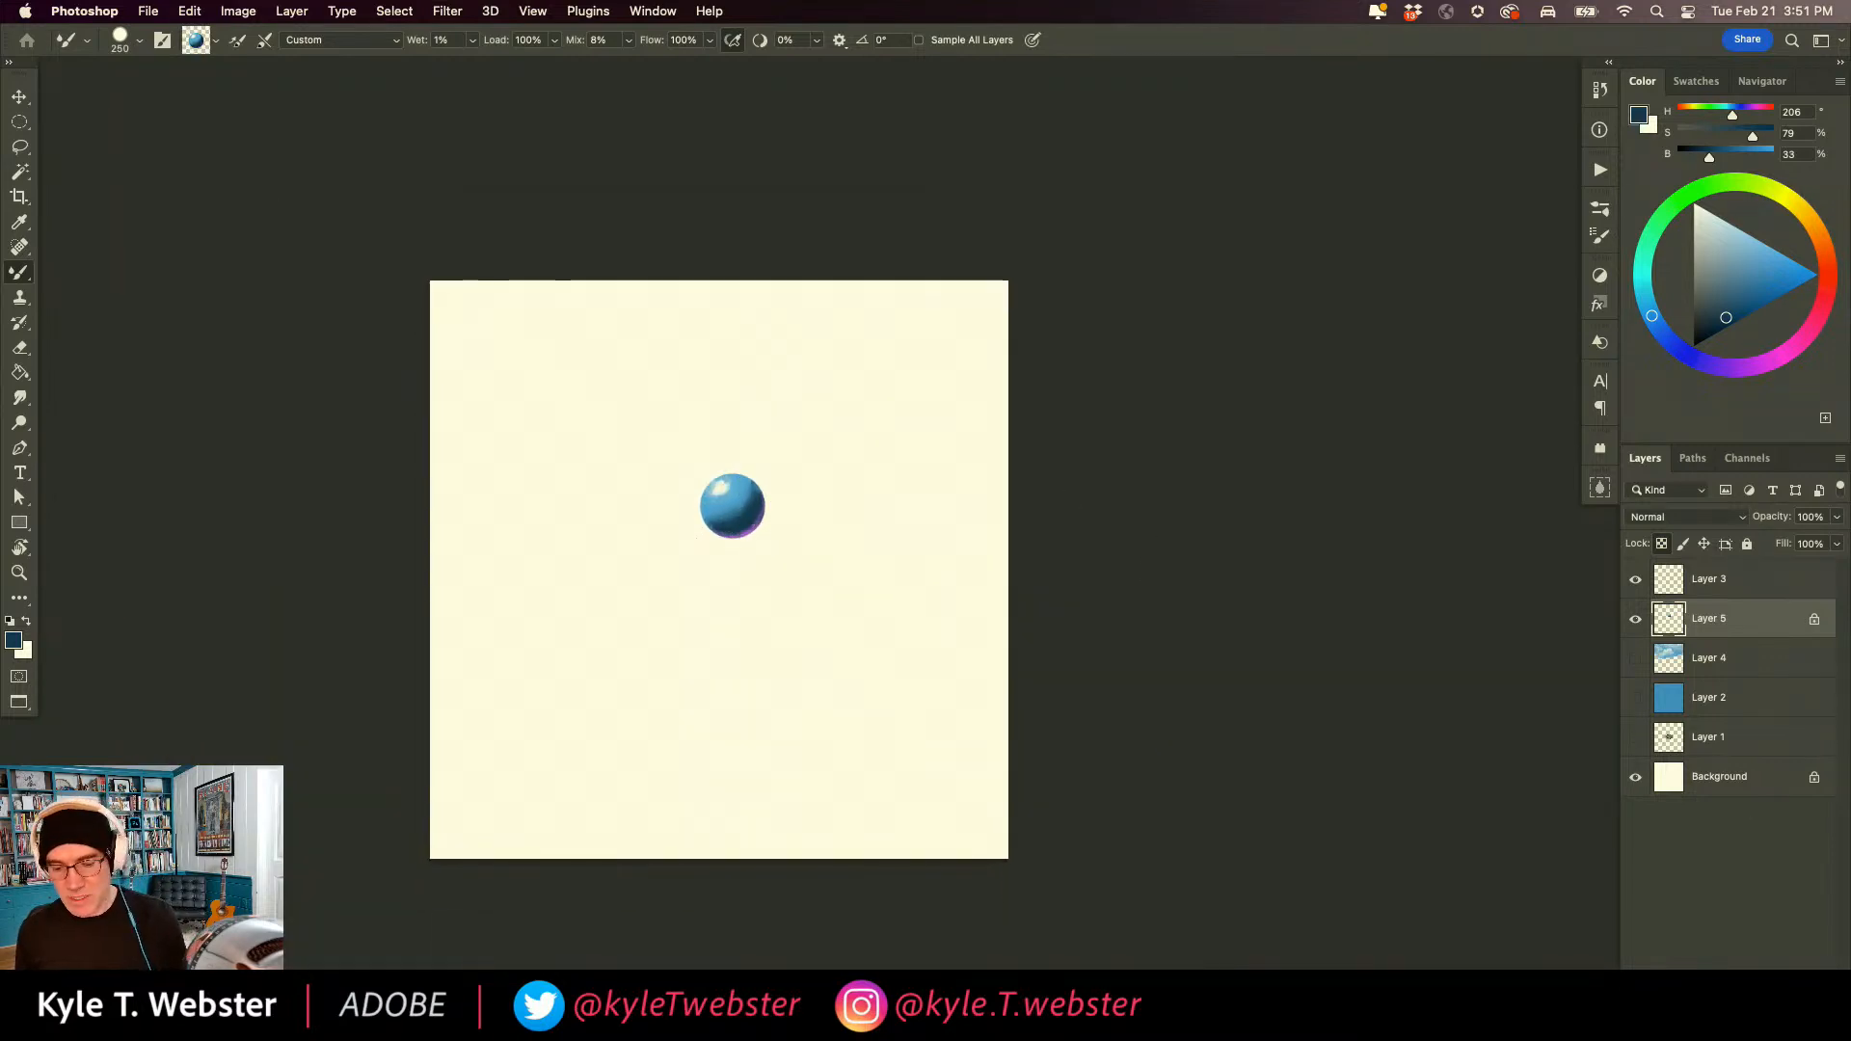
pyautogui.hotkey('ctrl', 'alt', 'shift', 'n')
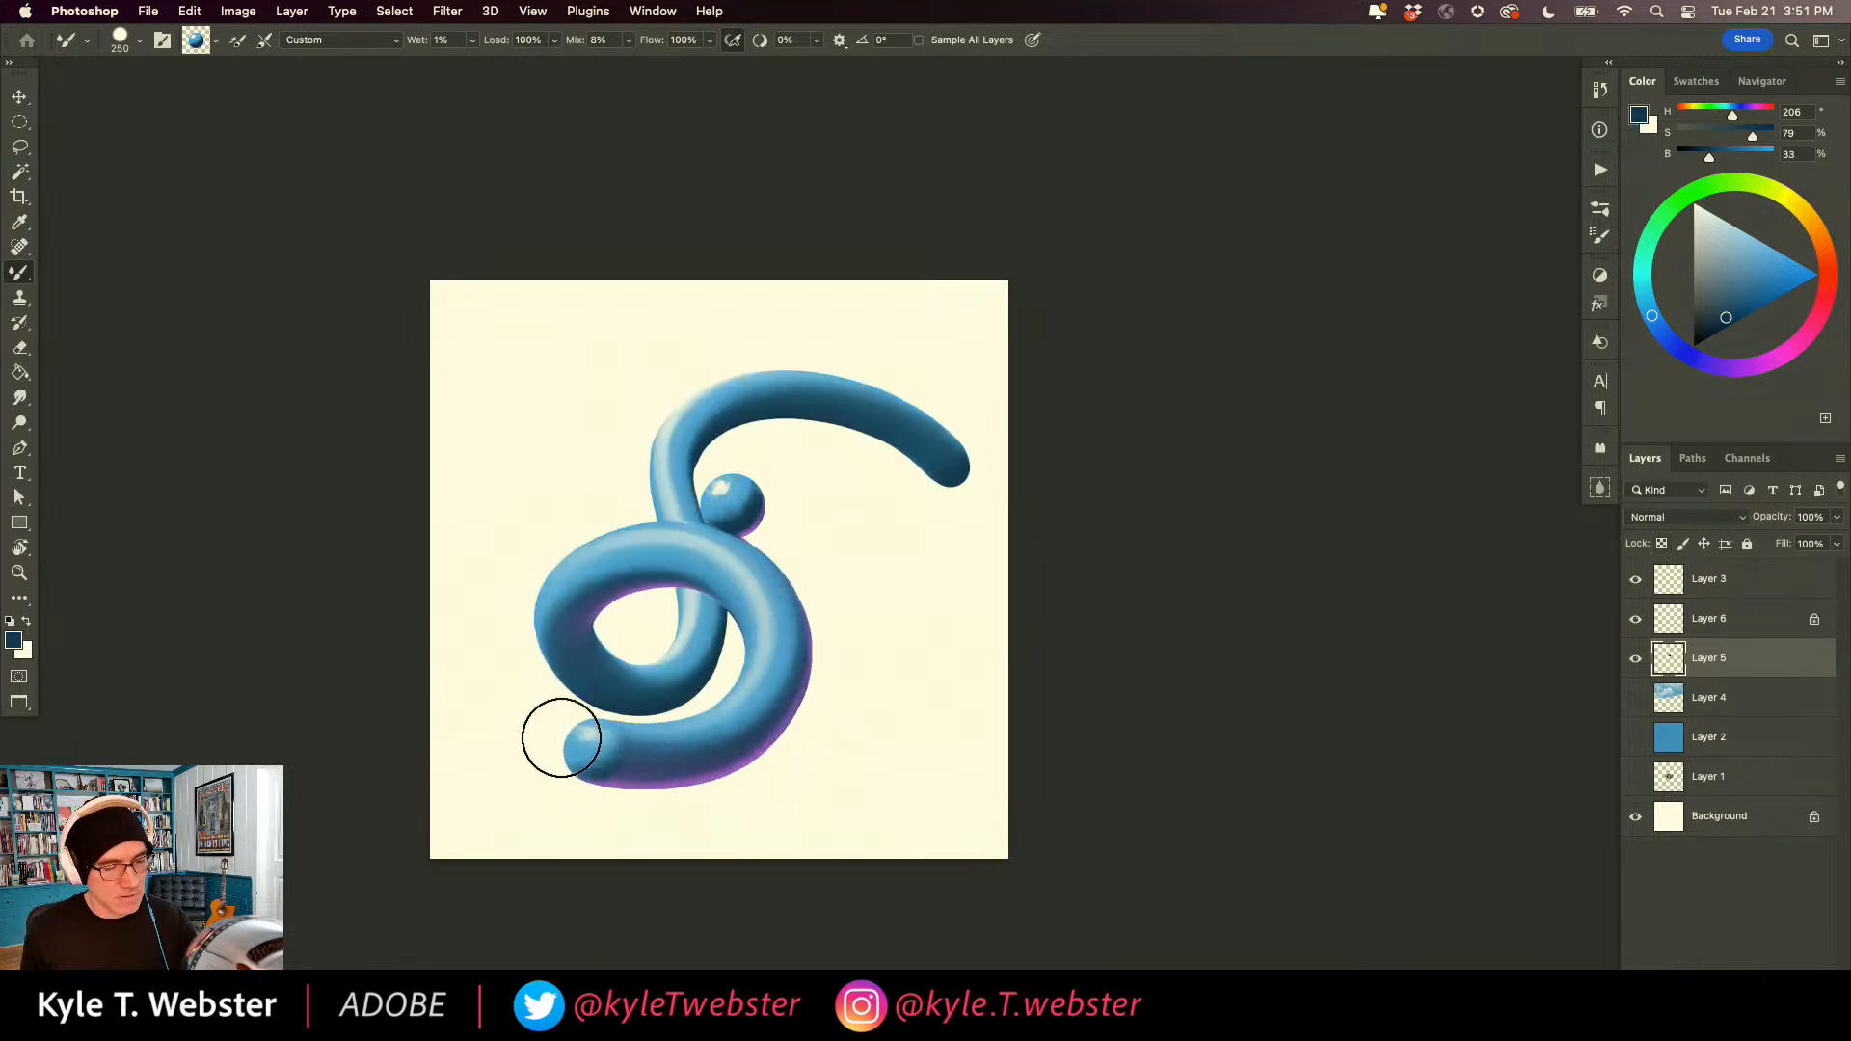
pyautogui.moveTo(562, 735)
pyautogui.mouseDown()
pyautogui.moveTo(715, 459)
pyautogui.moveTo(870, 600)
pyautogui.moveTo(800, 802)
pyautogui.moveTo(580, 874)
pyautogui.mouseUp()
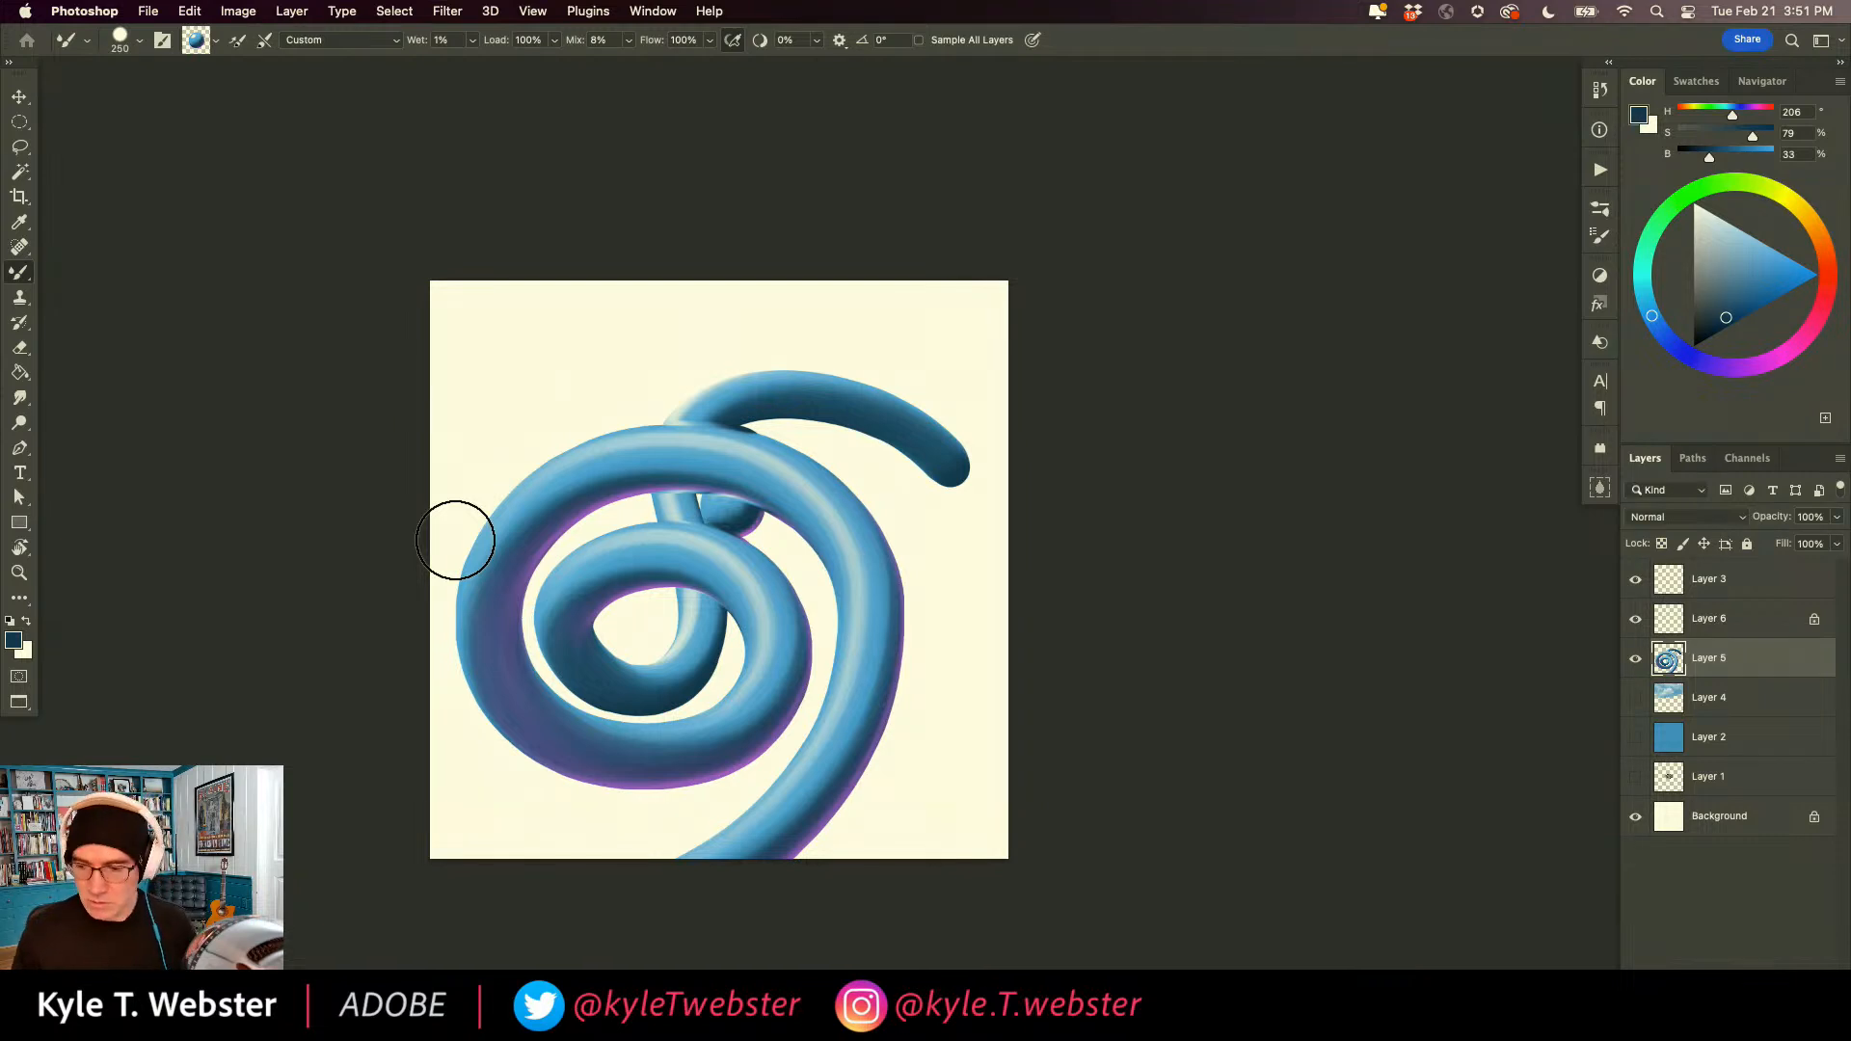
# Select everything on Layer 5, delete the looping tube and deselect.
pyautogui.keyDown('super'); pyautogui.click(625, 746); pyautogui.keyUp('super')
pyautogui.moveTo(574, 757); pyautogui.dragTo(626, 739)
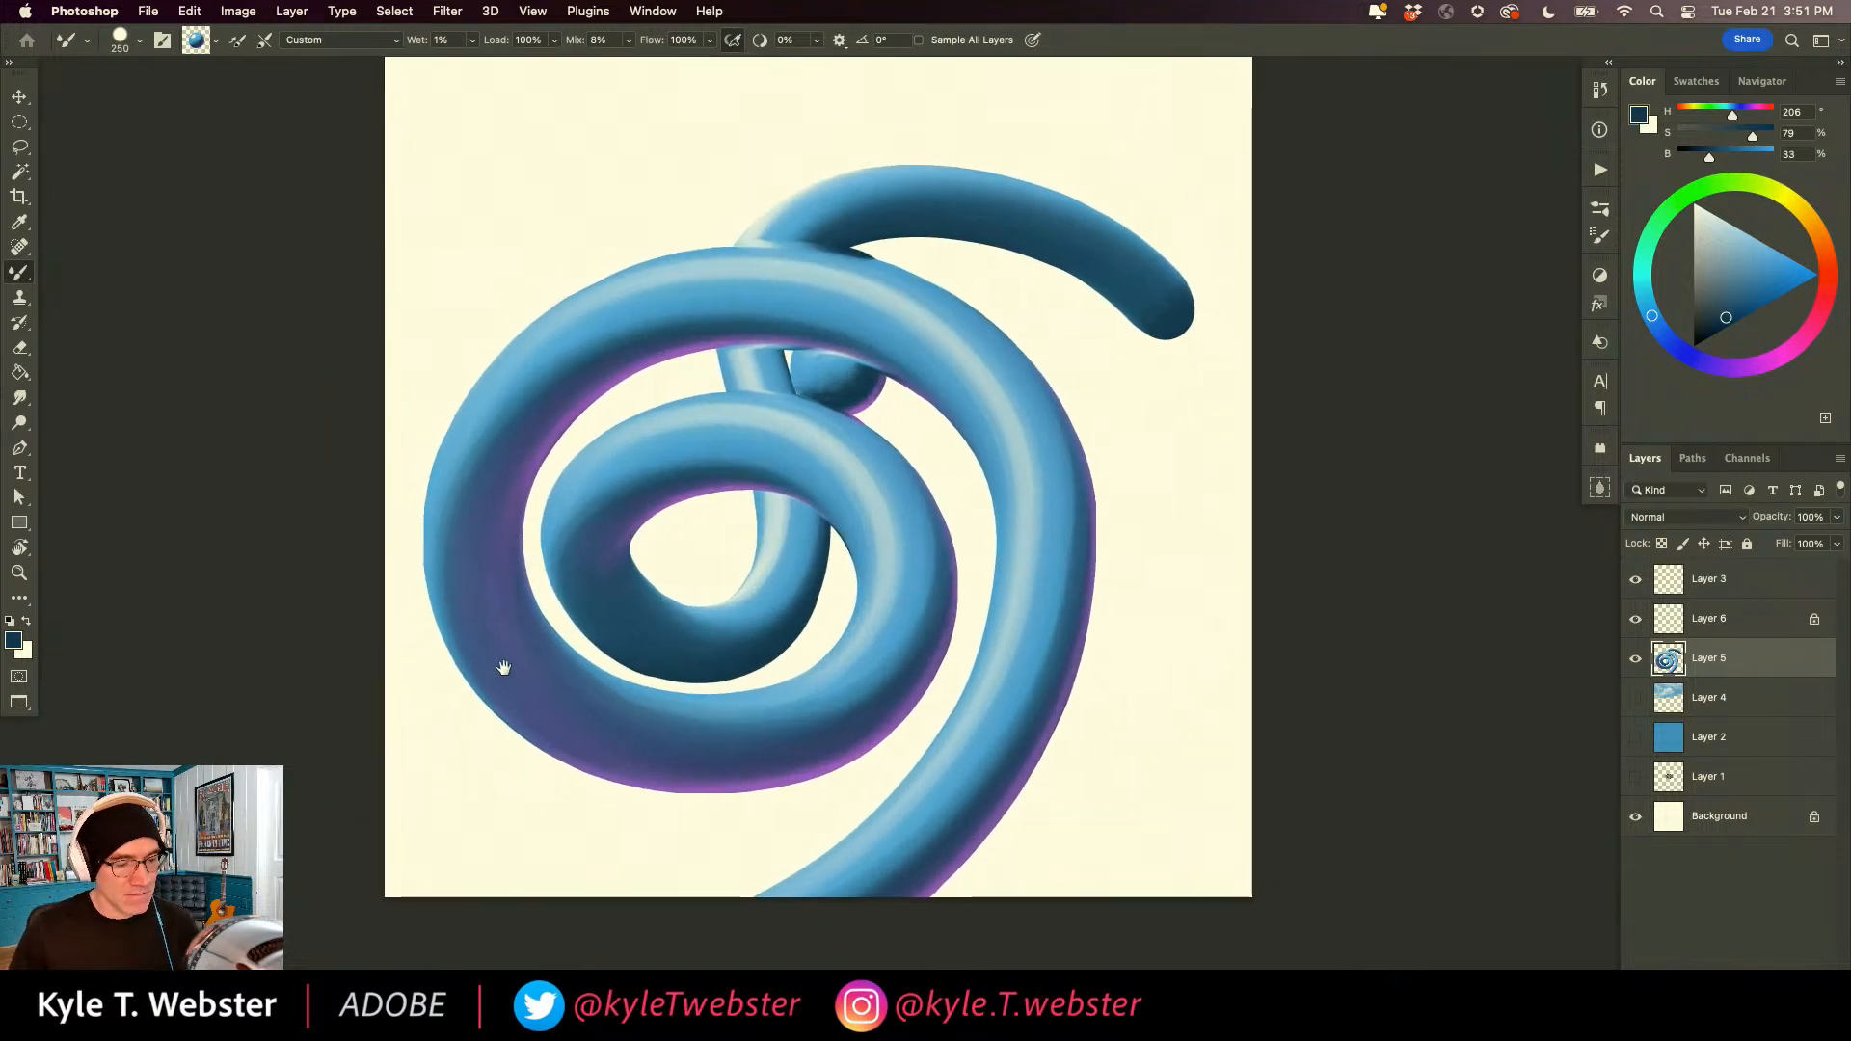
pyautogui.press('super+a')
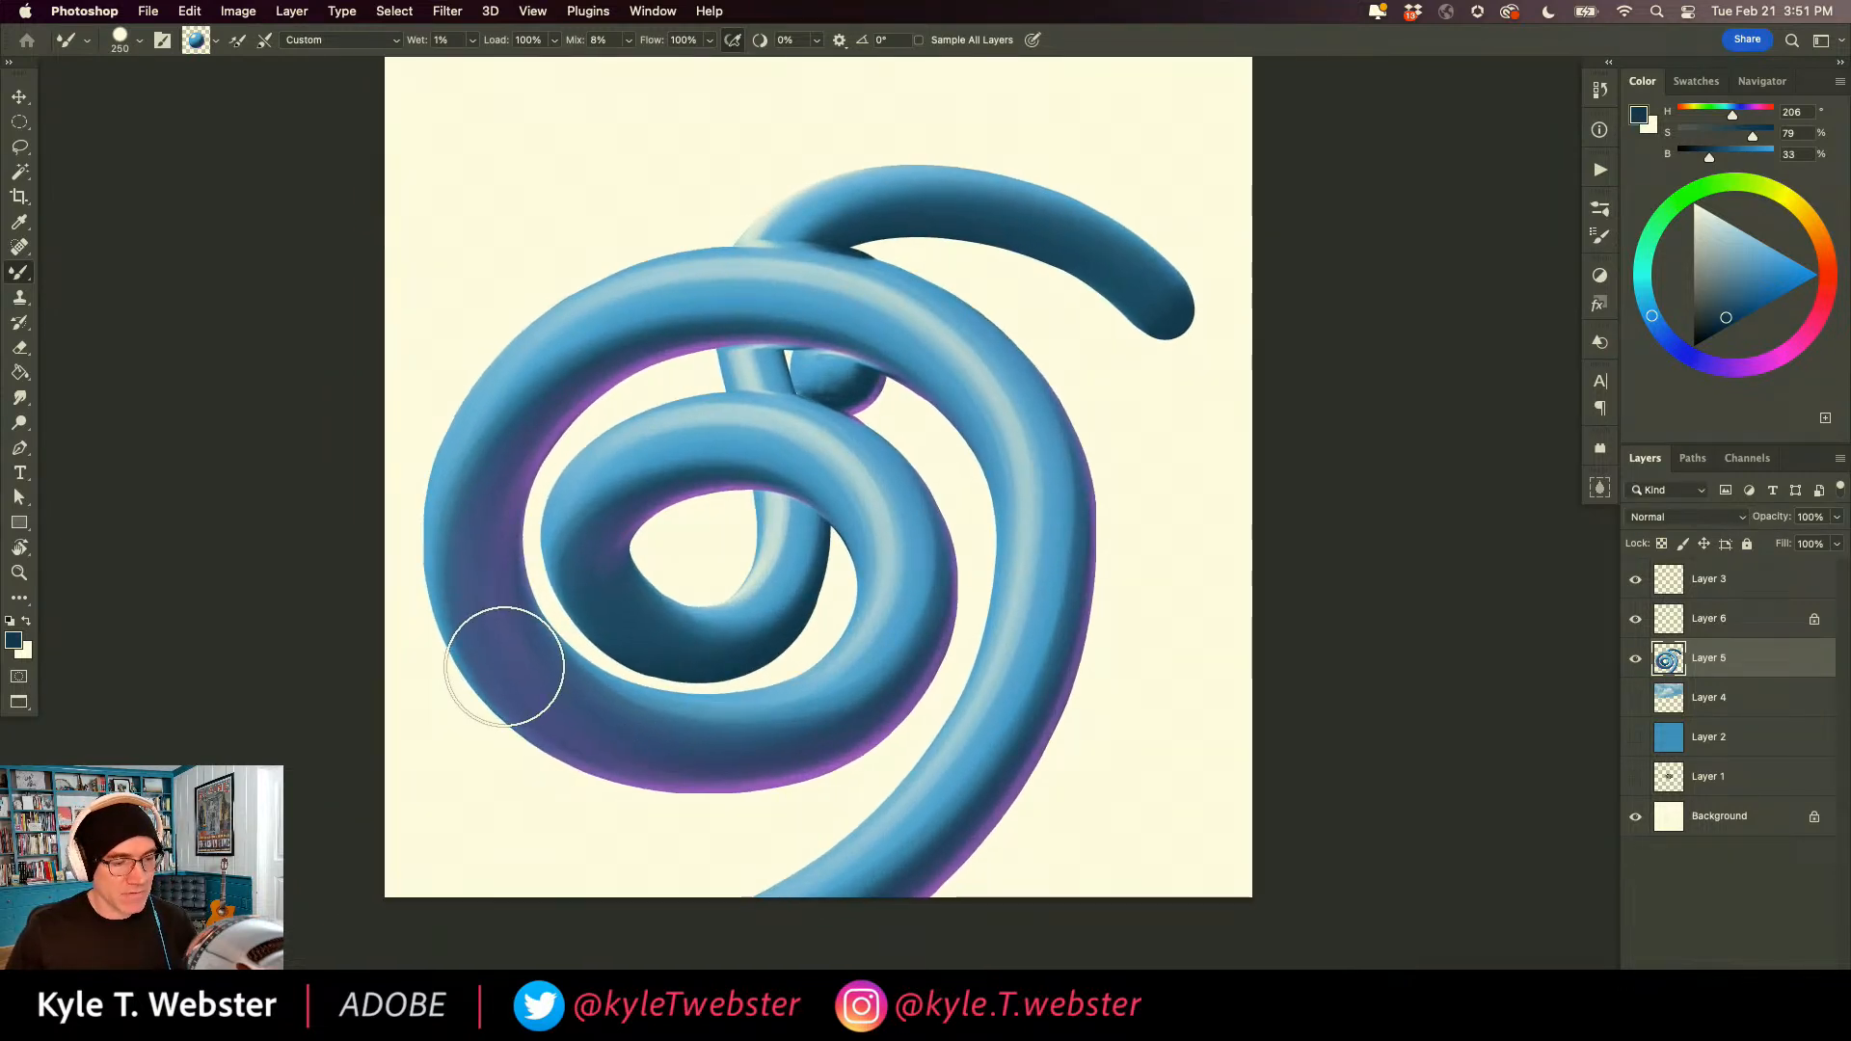
pyautogui.press('BackSpace')
pyautogui.press('super+d')
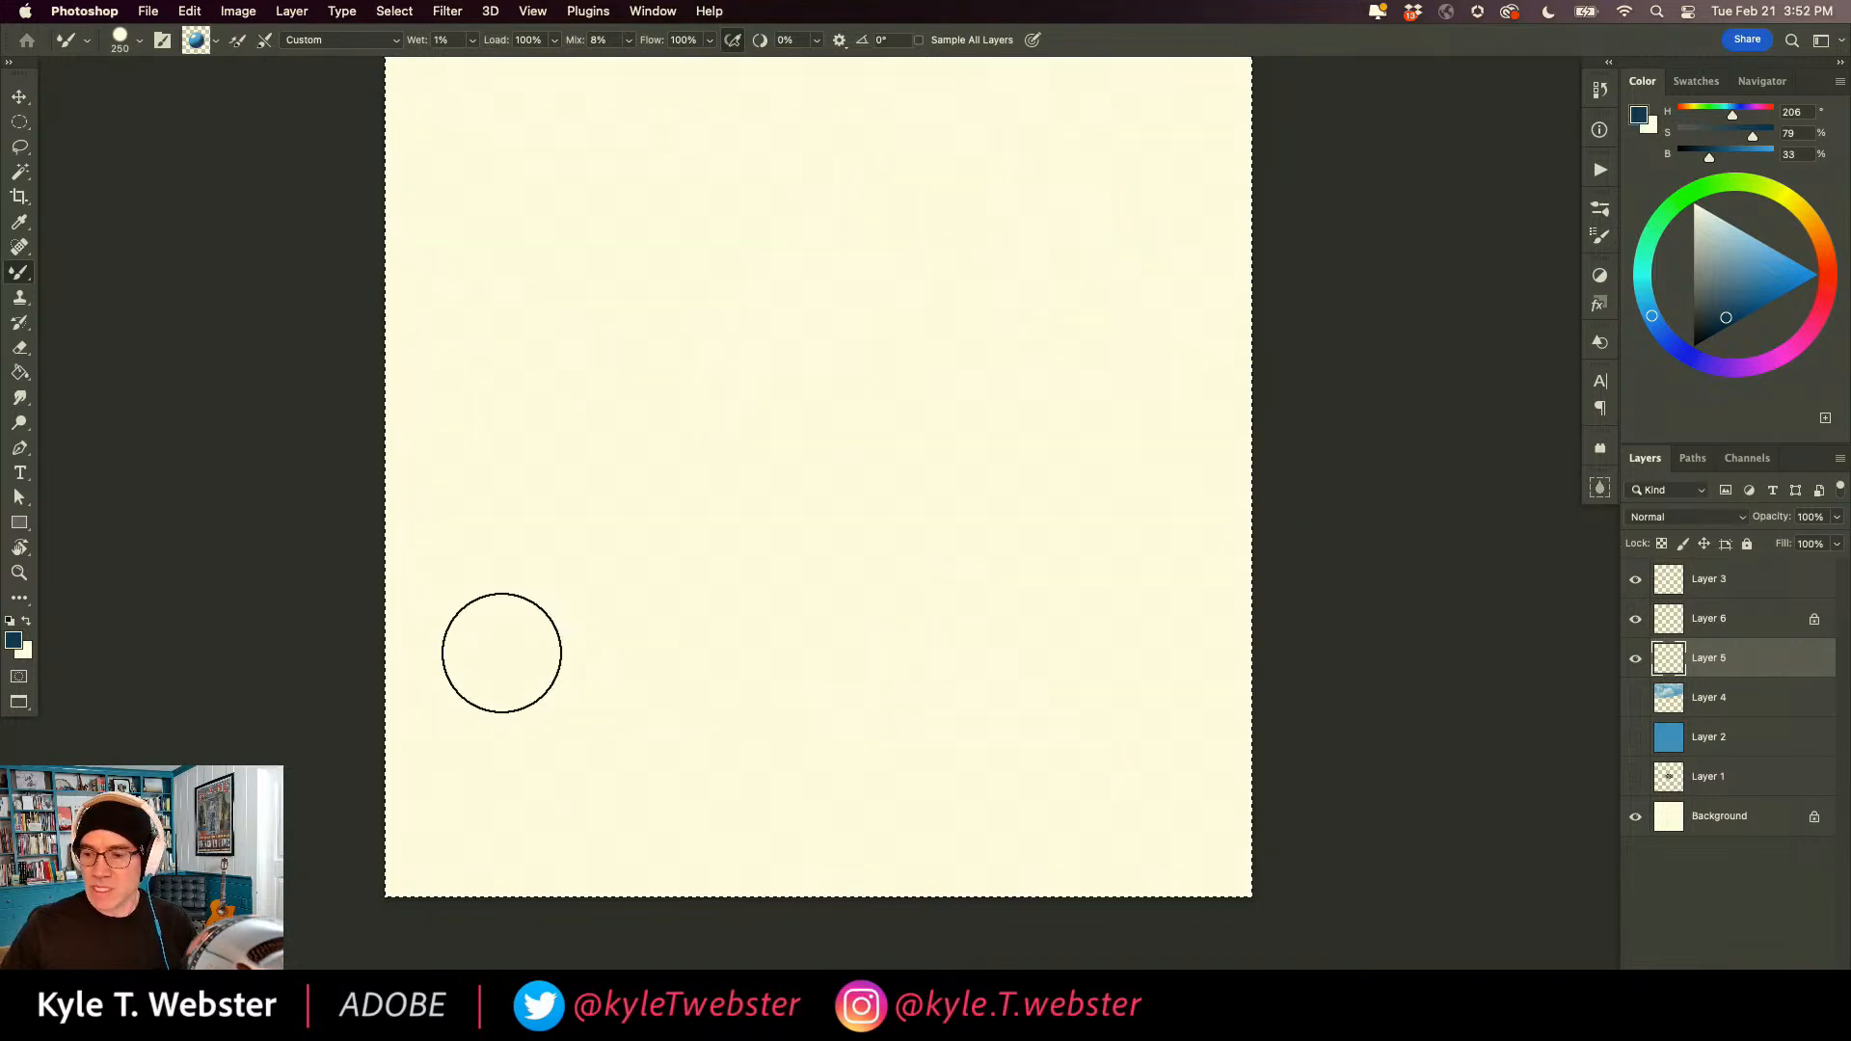
# Try an S-shaped tube stroke and a looping tube stroke with the sphere-loaded brush, undoing each one.
pyautogui.moveTo(1099, 364)
pyautogui.mouseDown()
pyautogui.moveTo(895, 261)
pyautogui.moveTo(802, 383)
pyautogui.moveTo(896, 554)
pyautogui.moveTo(544, 648)
pyautogui.moveTo(757, 930)
pyautogui.mouseUp()
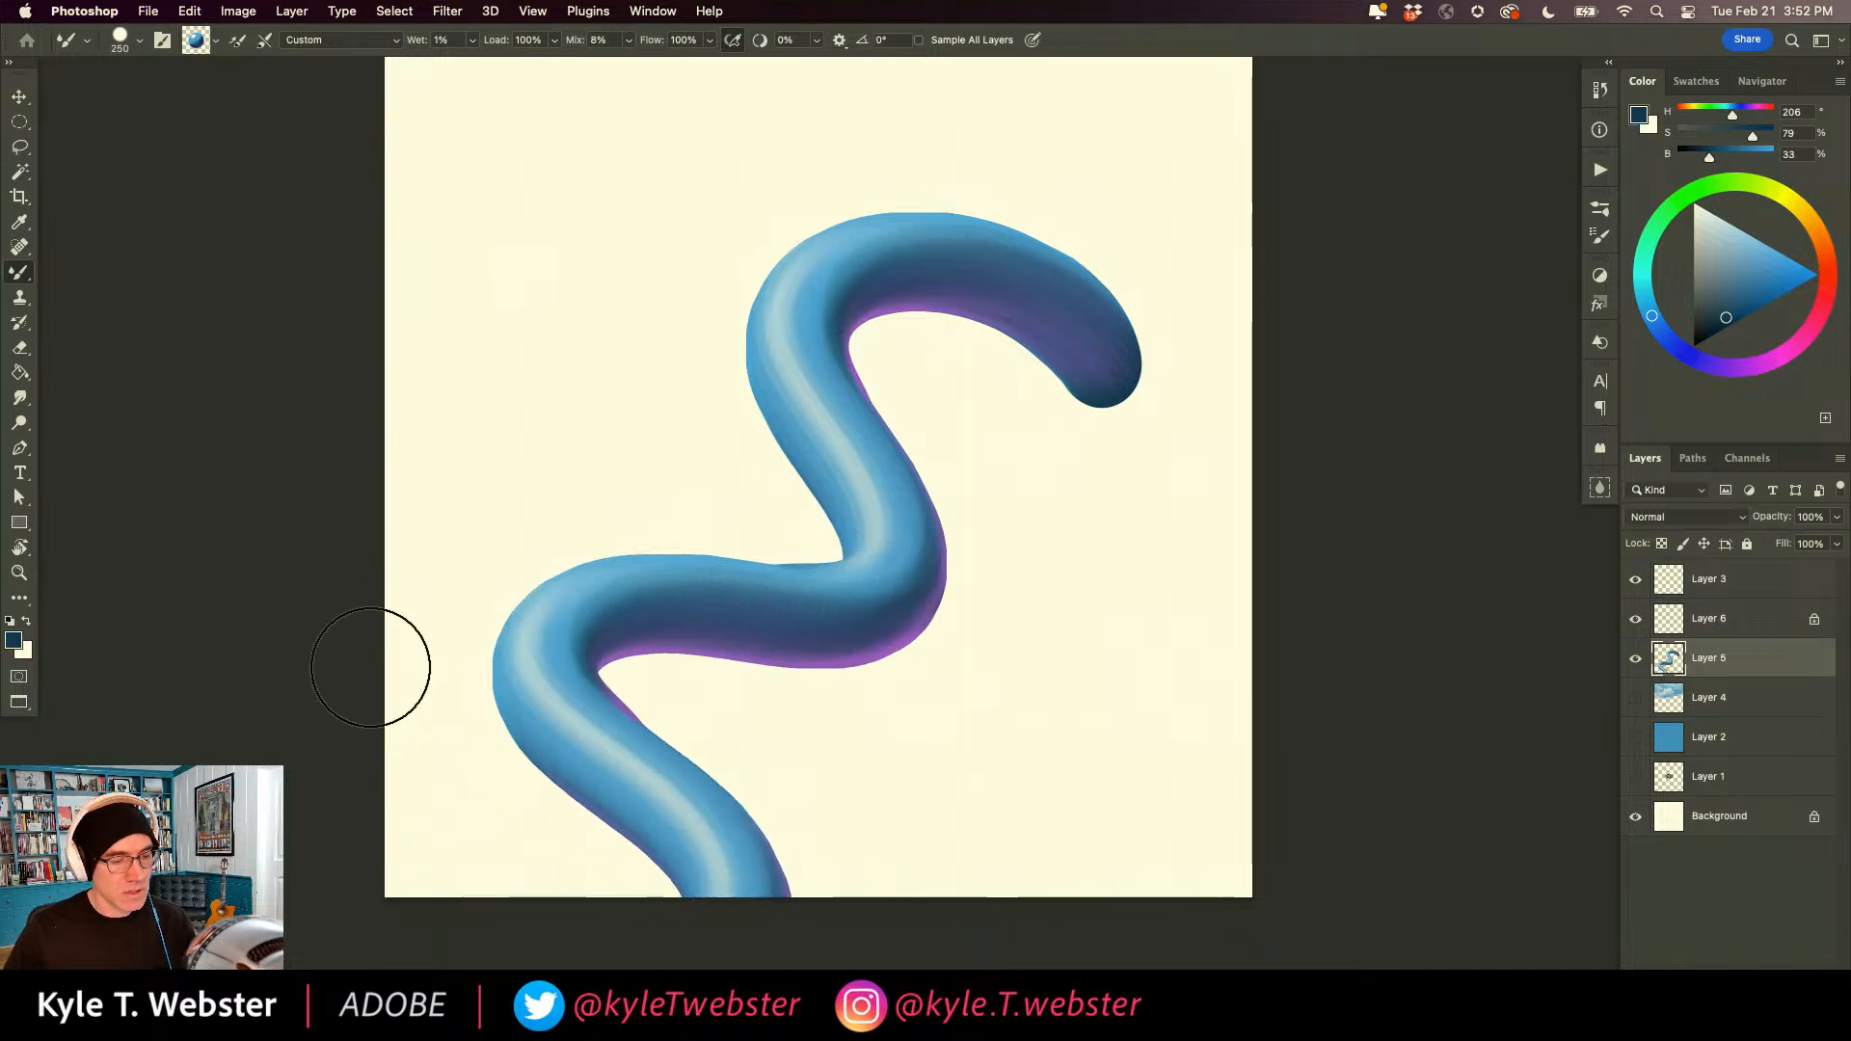
pyautogui.press('super+z')
pyautogui.moveTo(289, 473)
pyautogui.mouseDown()
pyautogui.moveTo(633, 454)
pyautogui.moveTo(1045, 276)
pyautogui.moveTo(921, 195)
pyautogui.moveTo(665, 336)
pyautogui.moveTo(576, 536)
pyautogui.moveTo(647, 645)
pyautogui.moveTo(936, 648)
pyautogui.moveTo(1088, 523)
pyautogui.moveTo(985, 509)
pyautogui.moveTo(827, 660)
pyautogui.moveTo(698, 913)
pyautogui.mouseUp()
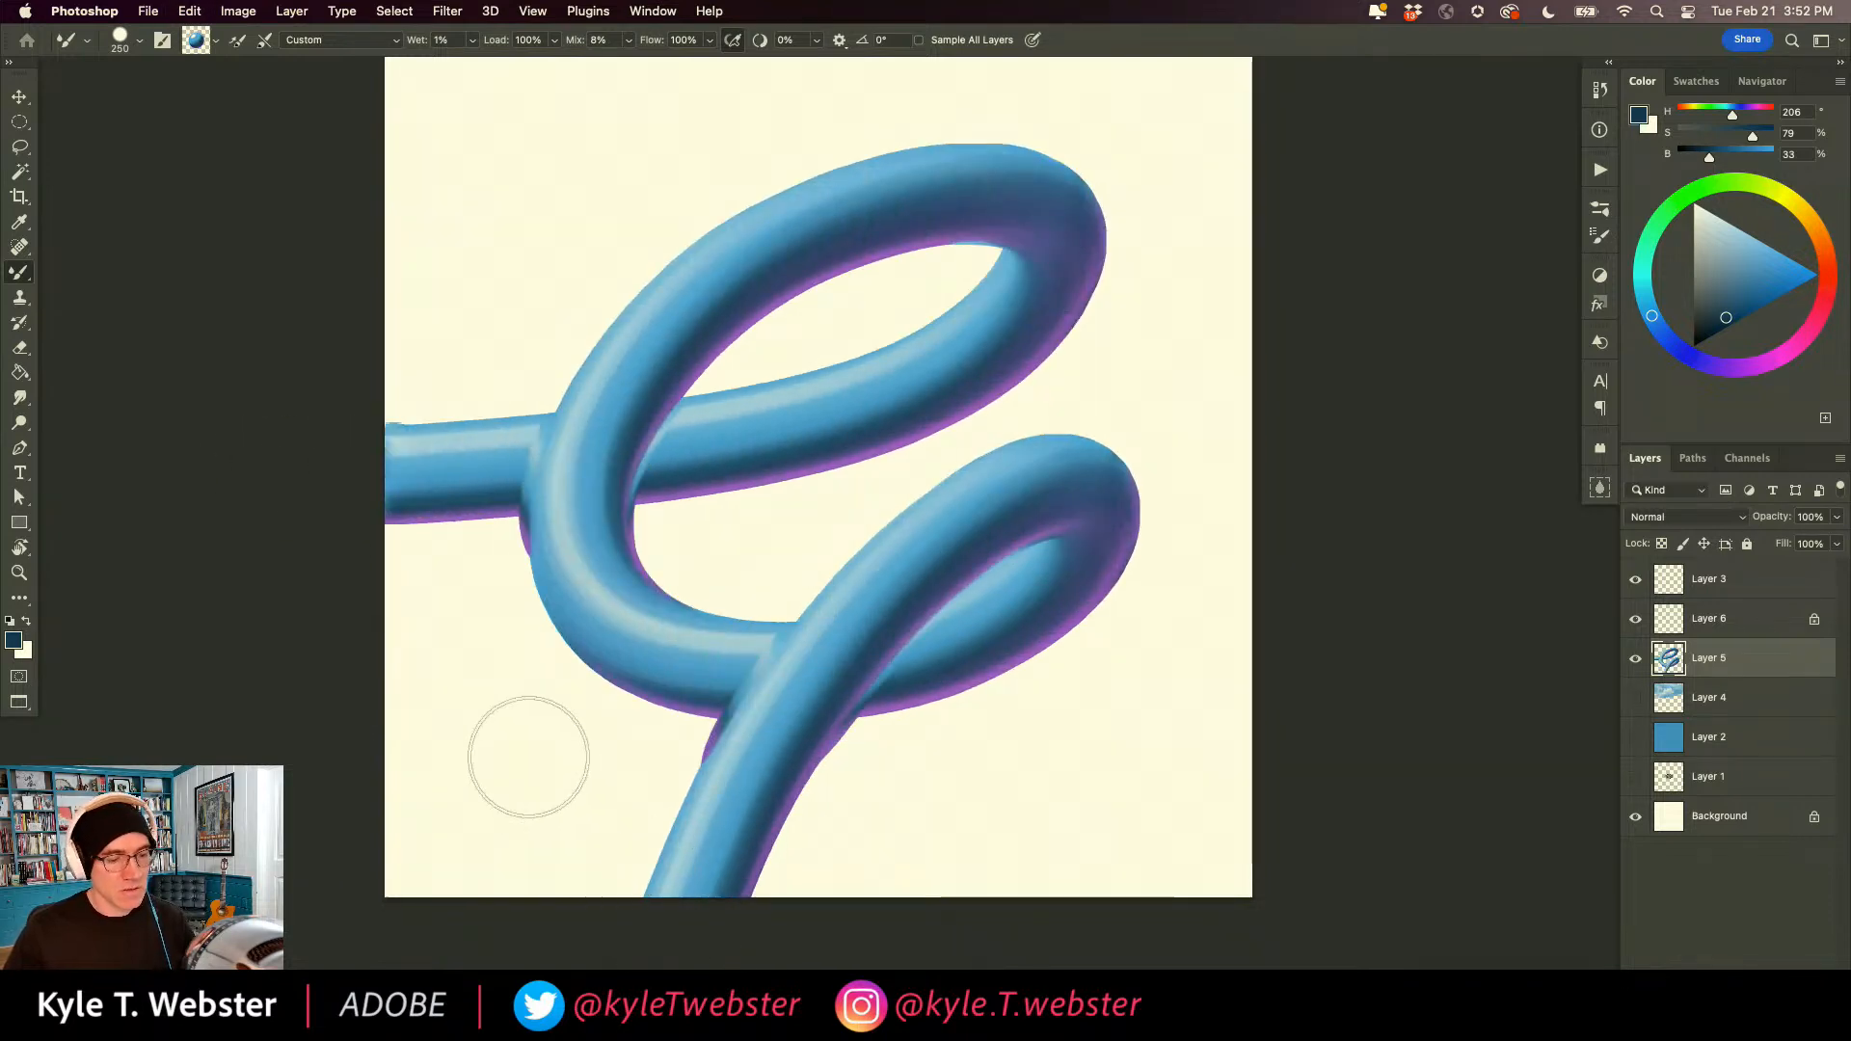
pyautogui.press('super+z')
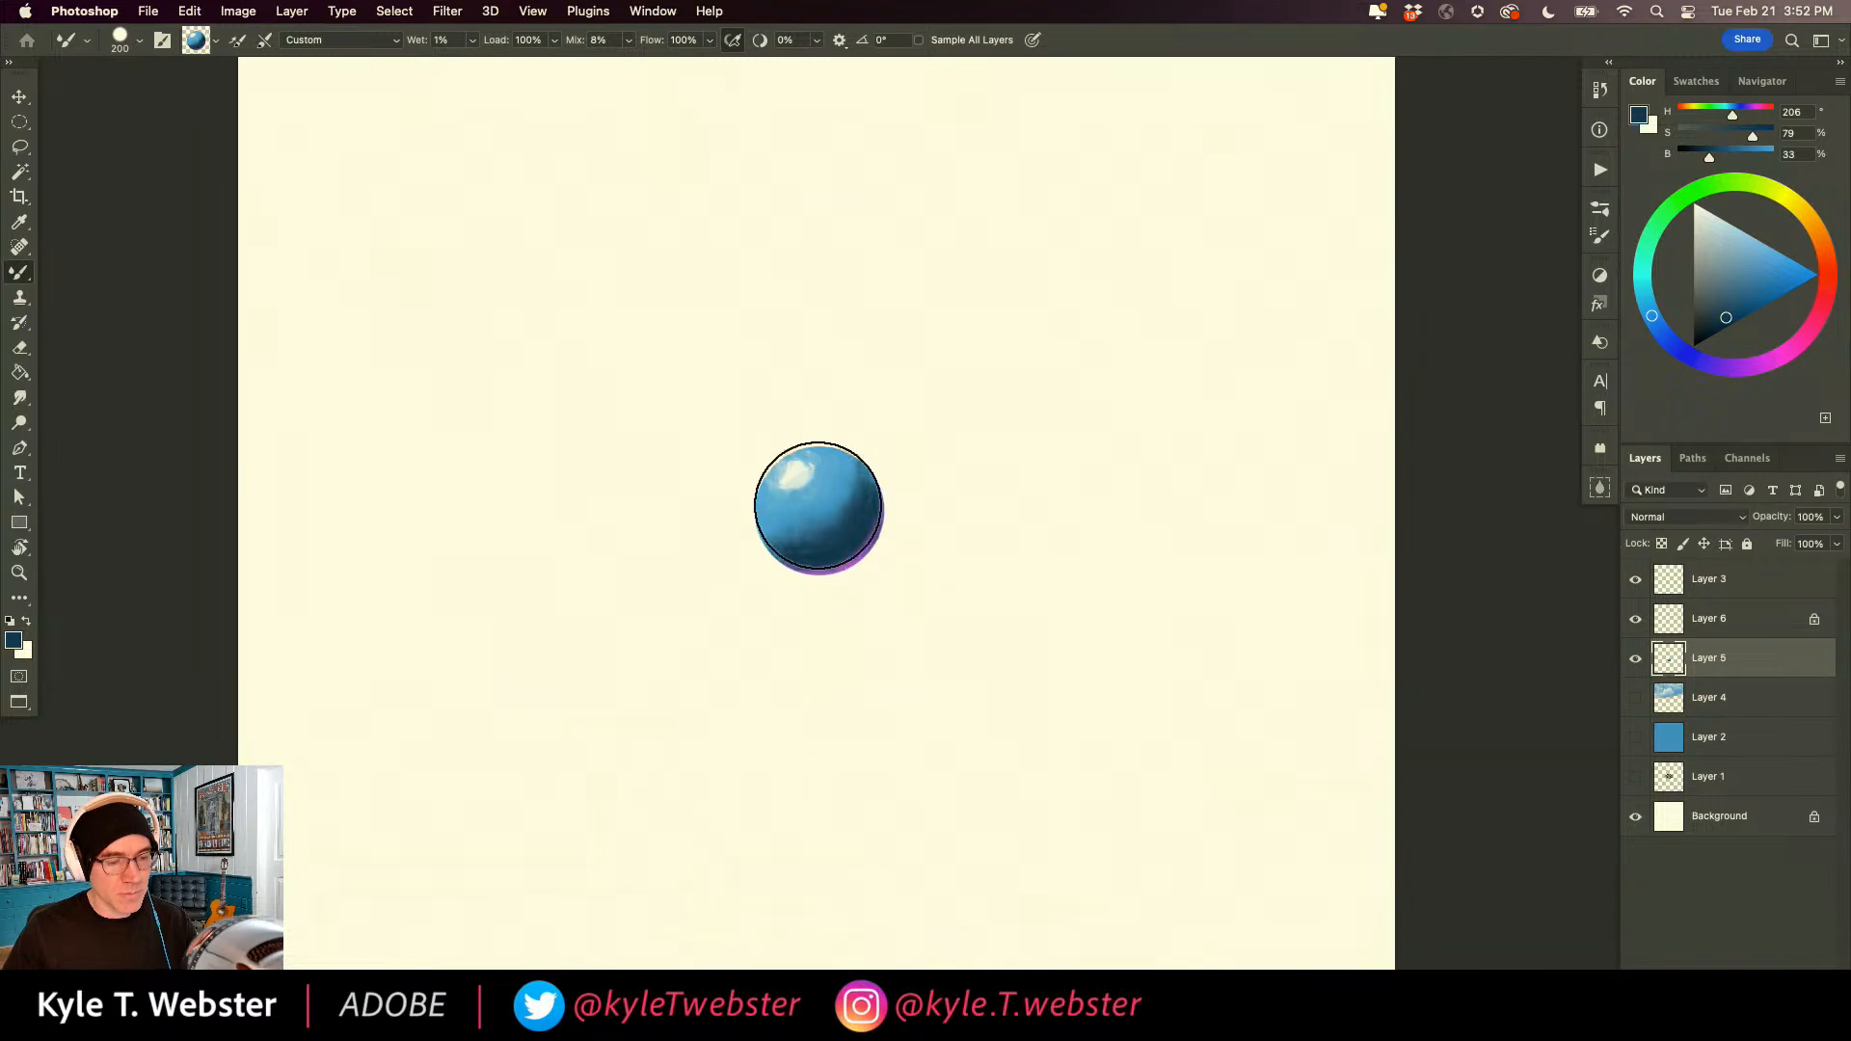
# Paint a long tangled tube across the canvas on Layer 5 with the sphere-loaded Mixer Brush at 200 px and inspect it without the interface.
pyautogui.moveTo(868, 302)
pyautogui.mouseDown()
pyautogui.moveTo(615, 302)
pyautogui.moveTo(614, 572)
pyautogui.moveTo(454, 708)
pyautogui.moveTo(644, 616)
pyautogui.moveTo(744, 870)
pyautogui.moveTo(857, 741)
pyautogui.moveTo(1188, 493)
pyautogui.moveTo(978, 384)
pyautogui.moveTo(1214, 668)
pyautogui.moveTo(1070, 296)
pyautogui.moveTo(626, 232)
pyautogui.moveTo(574, 452)
pyautogui.moveTo(947, 561)
pyautogui.moveTo(884, 388)
pyautogui.moveTo(785, 494)
pyautogui.moveTo(833, 635)
pyautogui.moveTo(647, 700)
pyautogui.moveTo(877, 839)
pyautogui.moveTo(692, 943)
pyautogui.mouseUp()
pyautogui.moveTo(500, 833); pyautogui.dragTo(531, 751)
pyautogui.keyDown('alt'); pyautogui.click(537, 723); pyautogui.keyUp('alt')
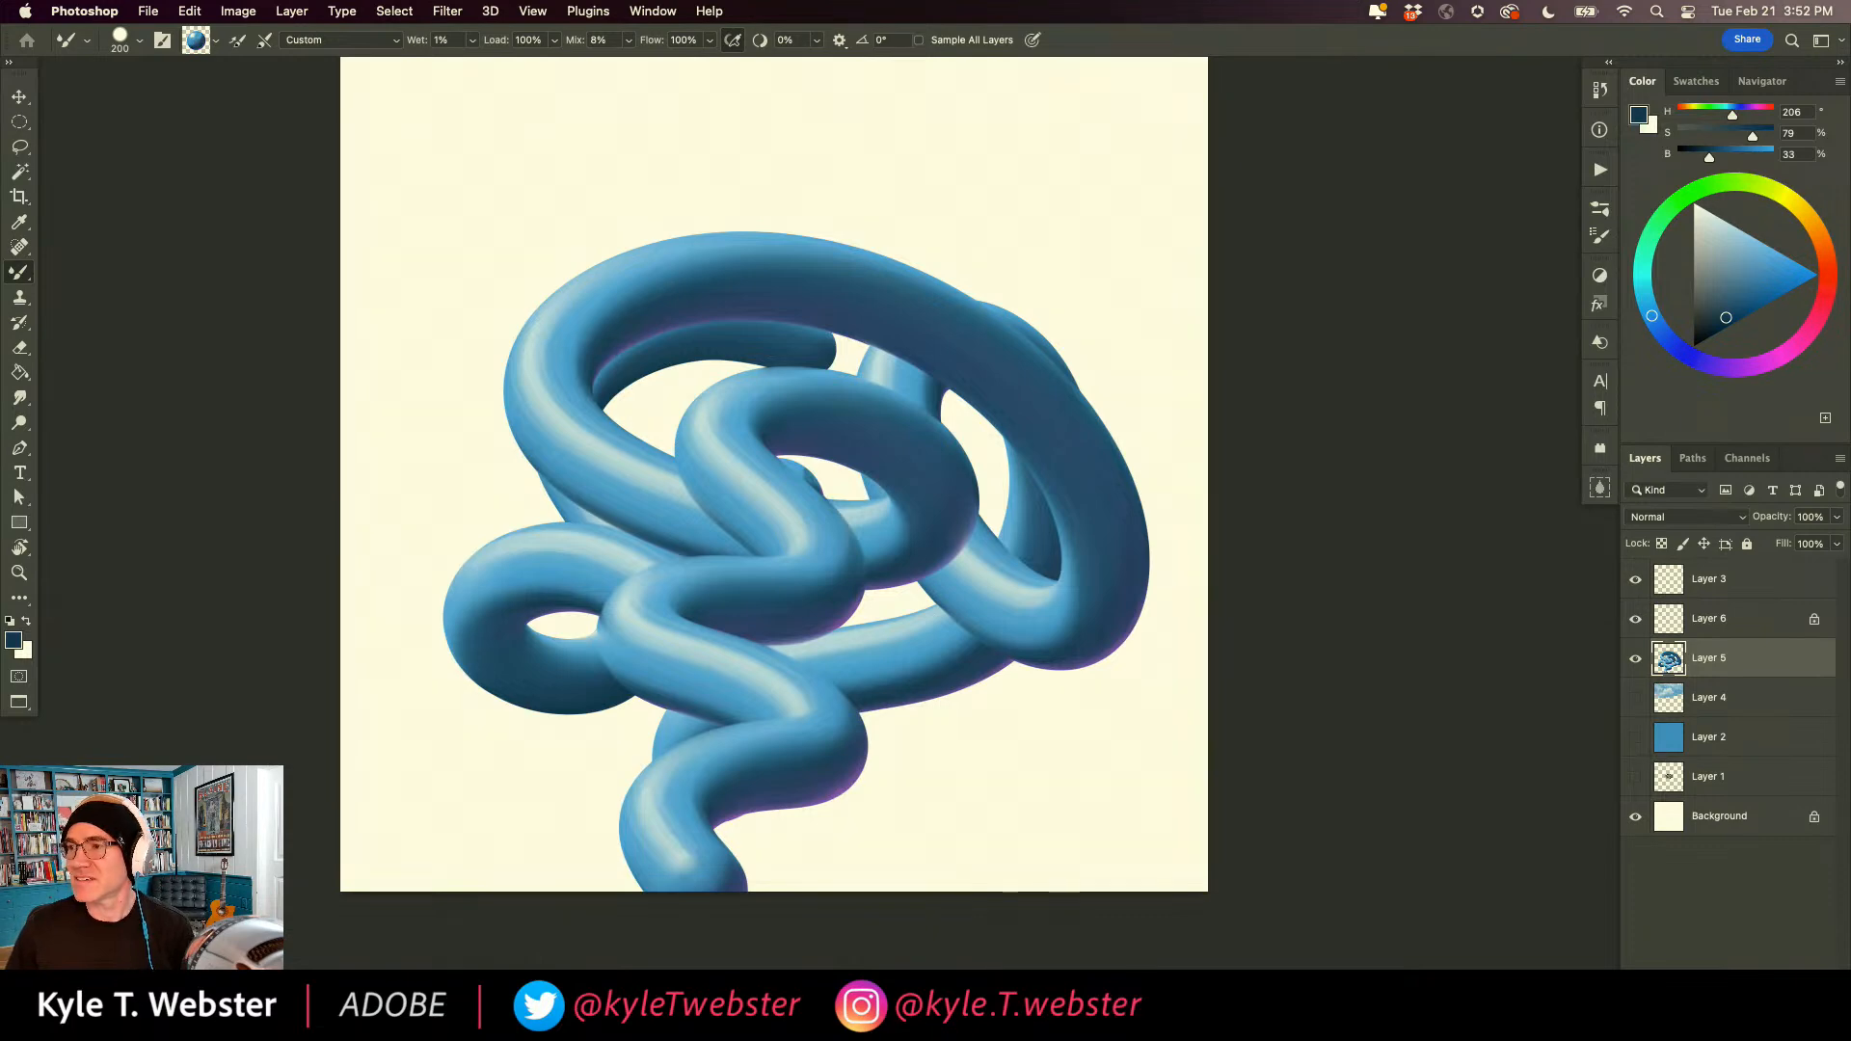
pyautogui.press('Tab')
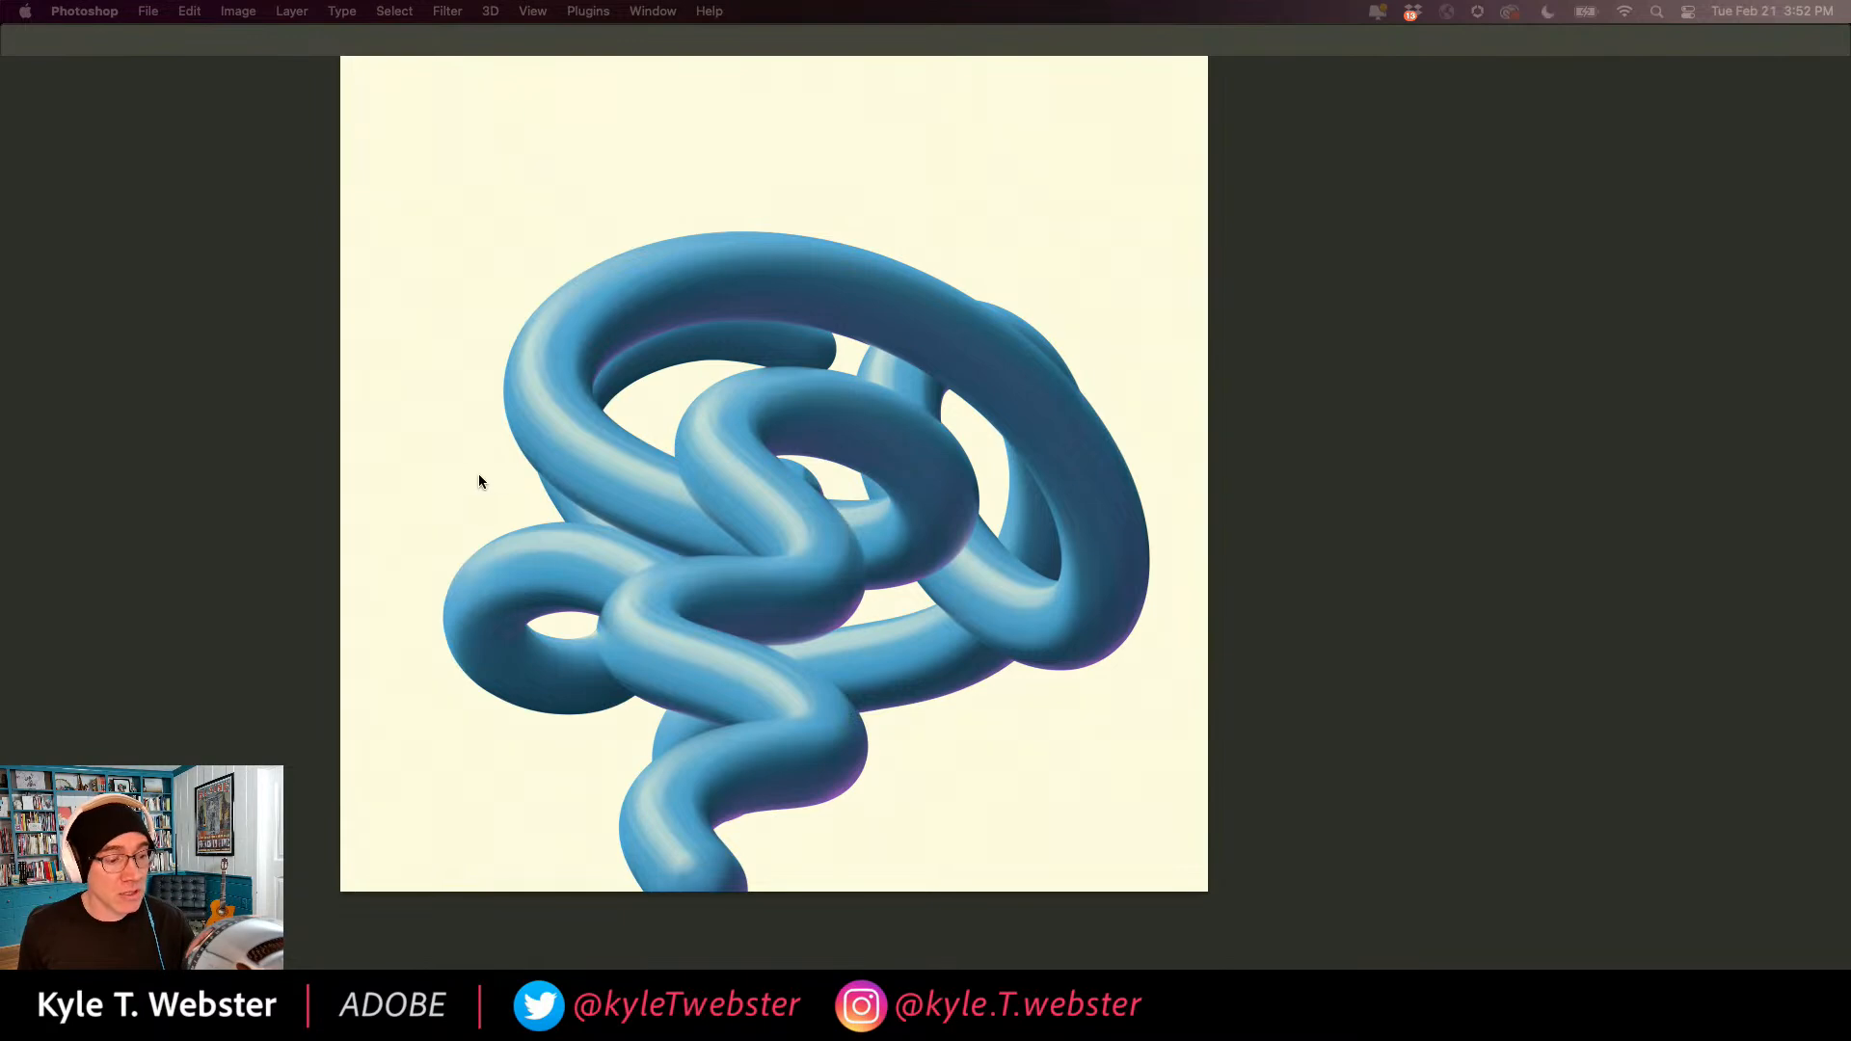
pyautogui.press('Tab')
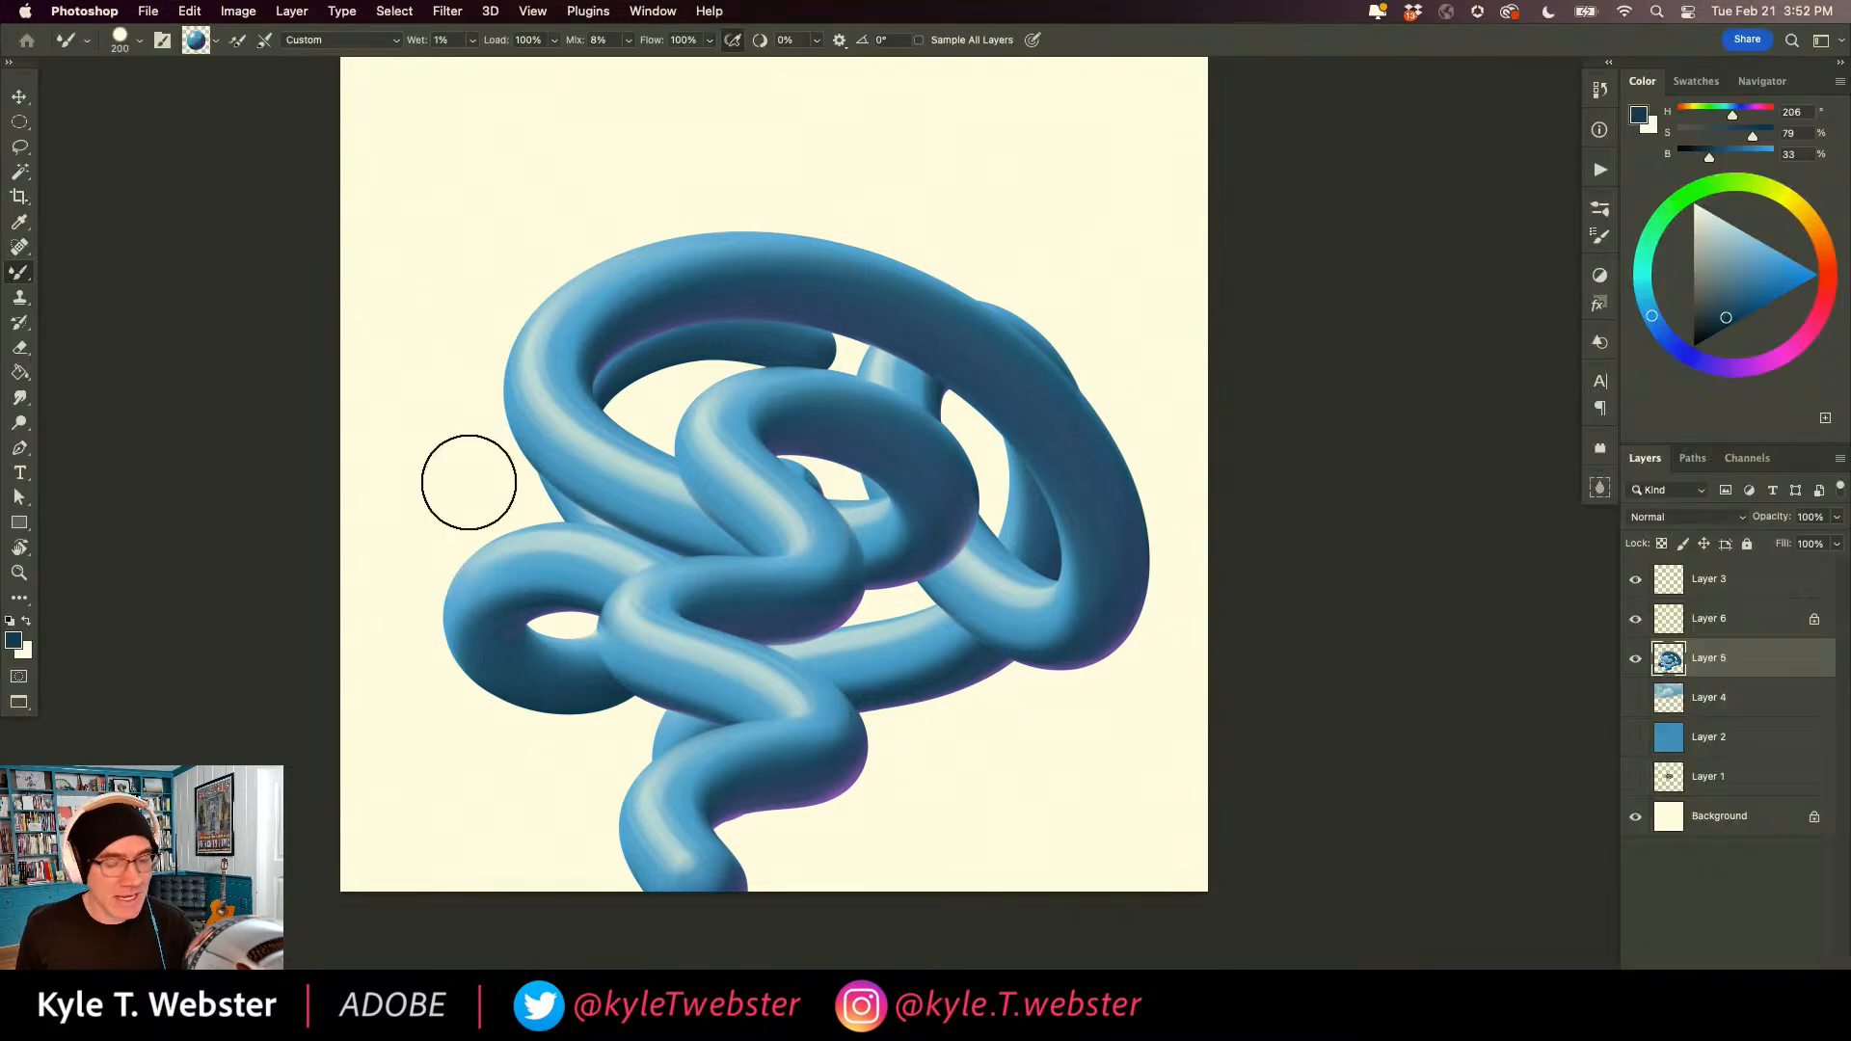
pyautogui.keyDown('alt'); pyautogui.click(593, 666); pyautogui.keyUp('alt')
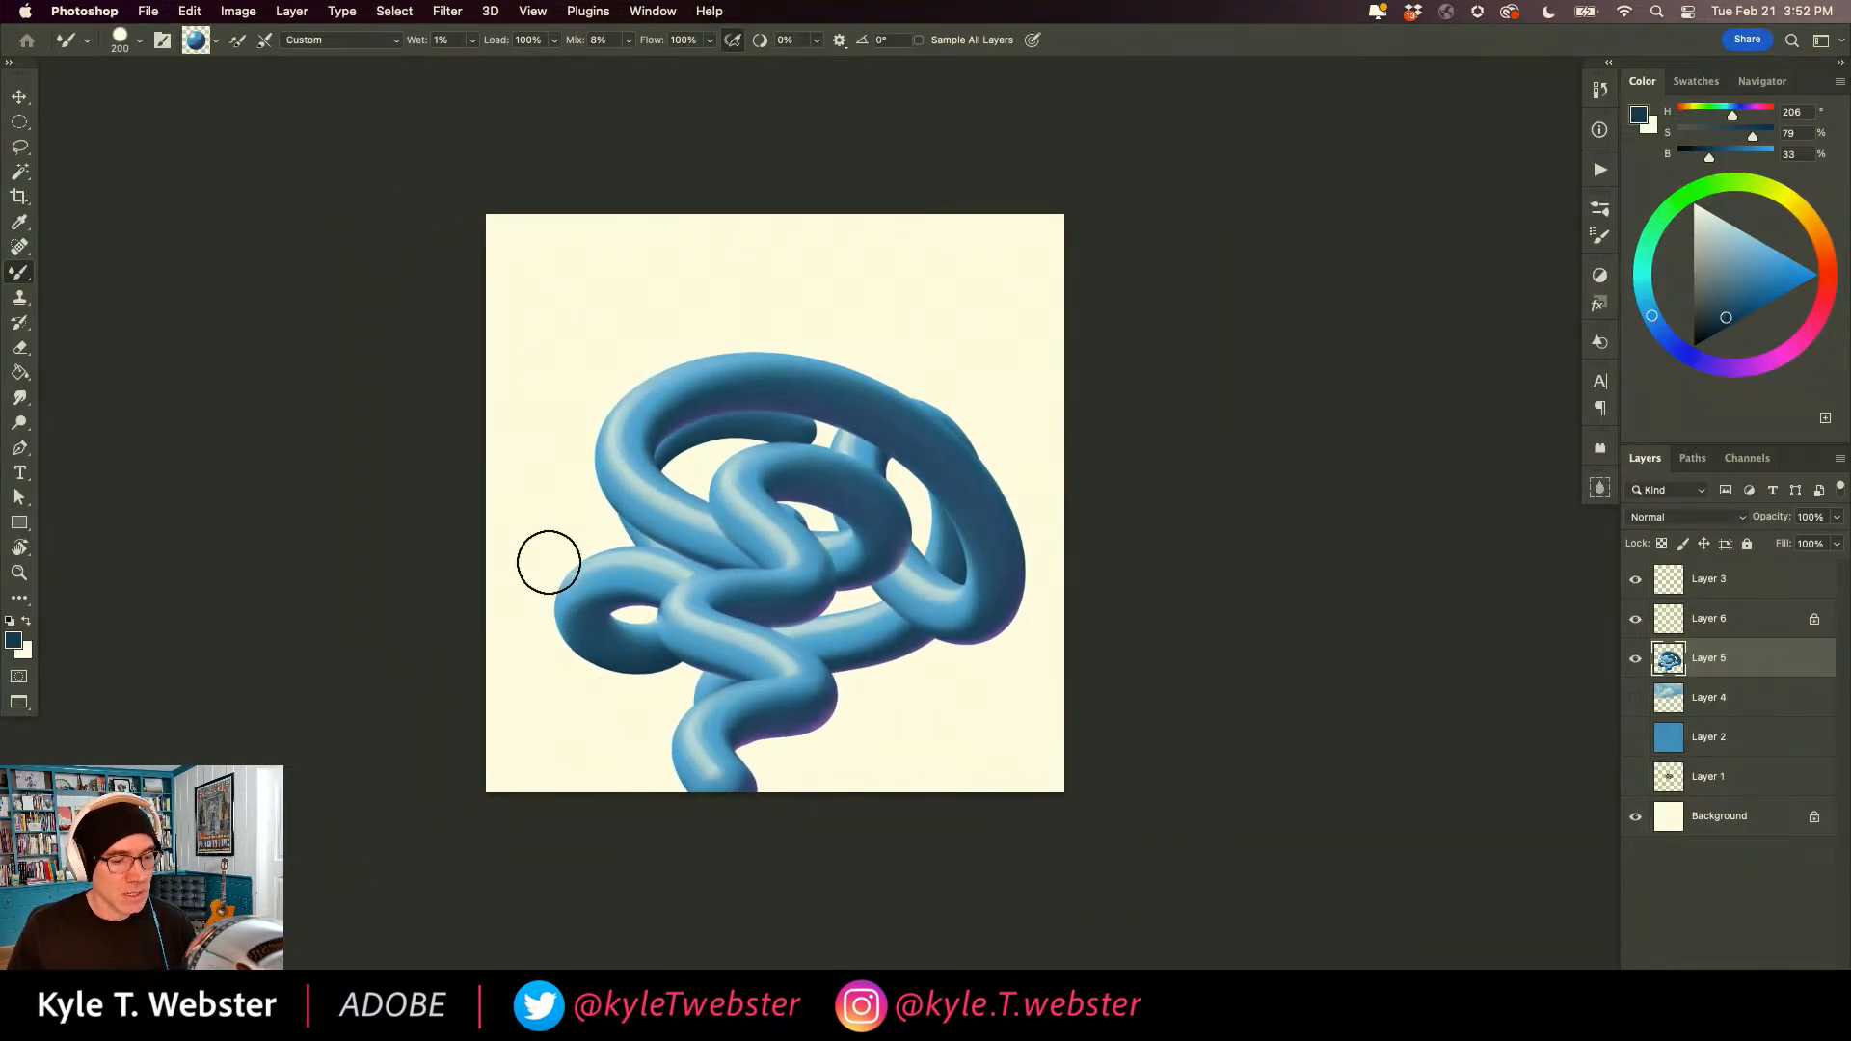
# Delete all of the tangled tube artwork from Layer 5 and deselect.
pyautogui.press('super+a')
pyautogui.press('Delete')
pyautogui.press('super+d')
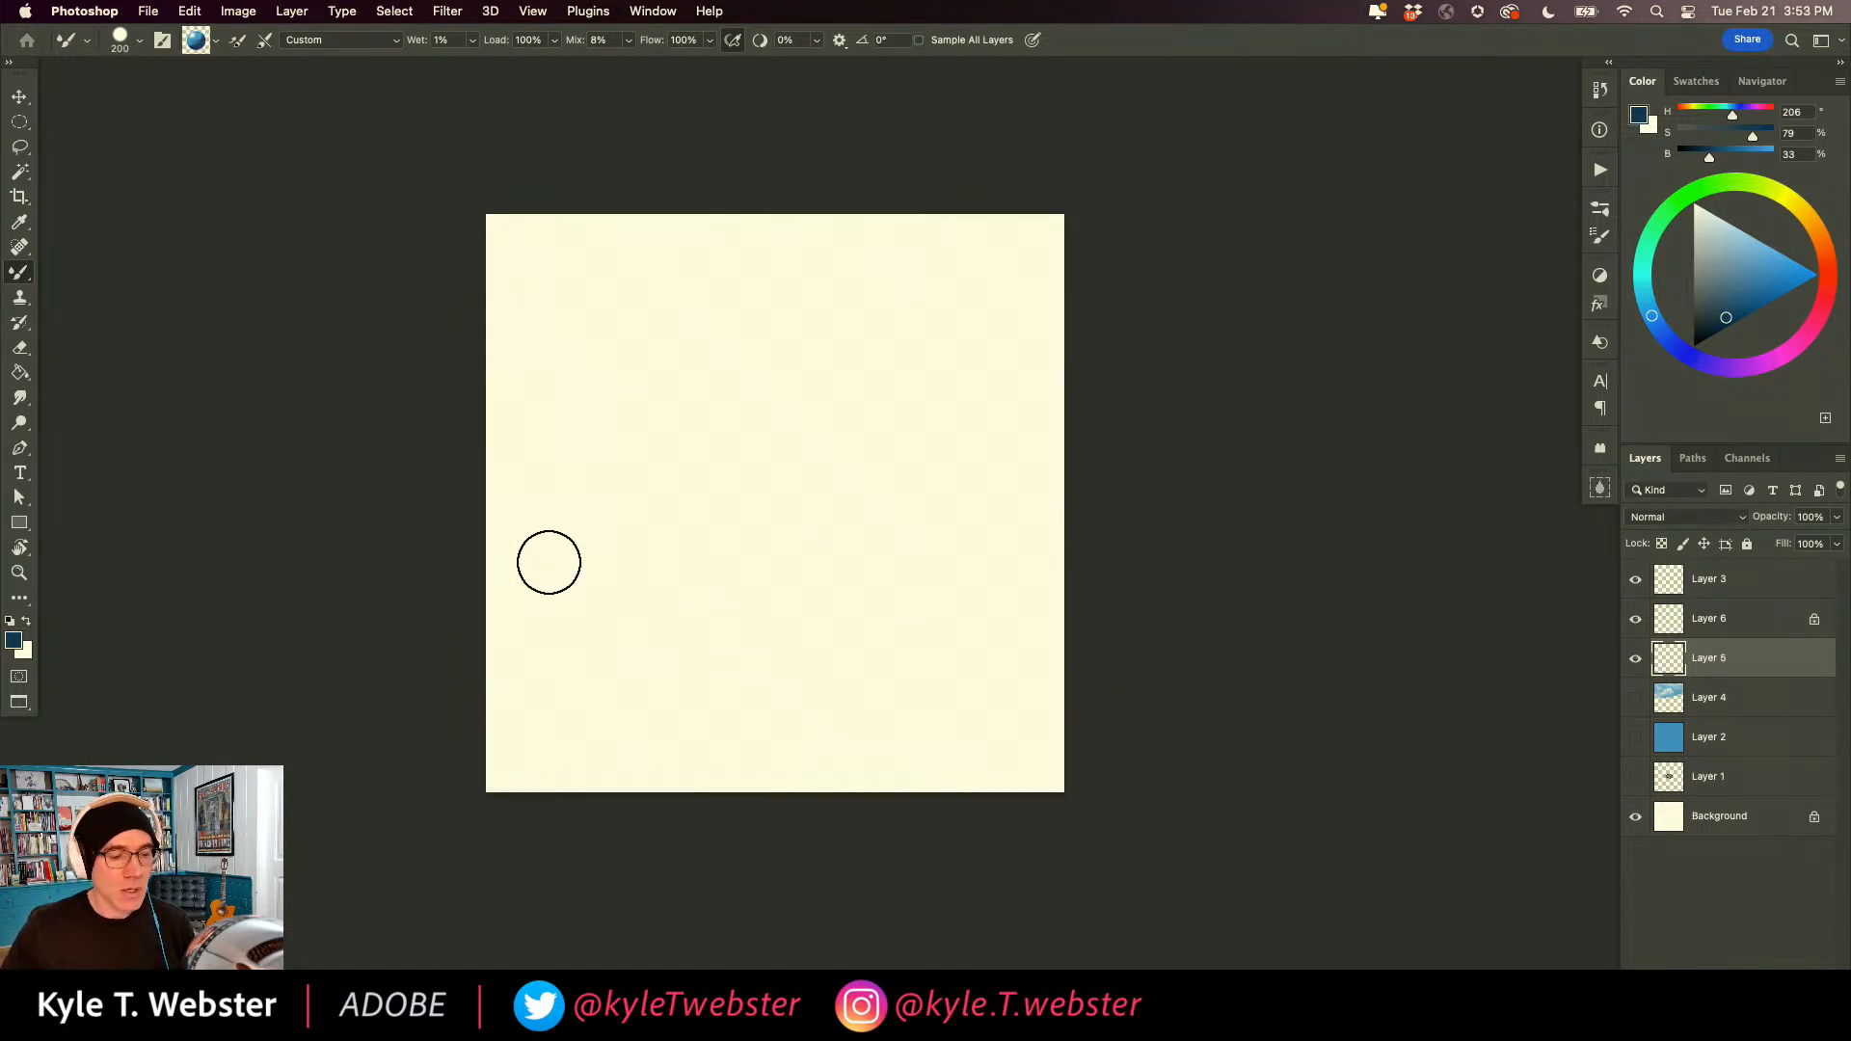
# Choose the "Kyle's Drawing Box - Tilterrific 2015" brush from the Drawing Box set in the megapack.
pyautogui.scroll(1, 685, 565)
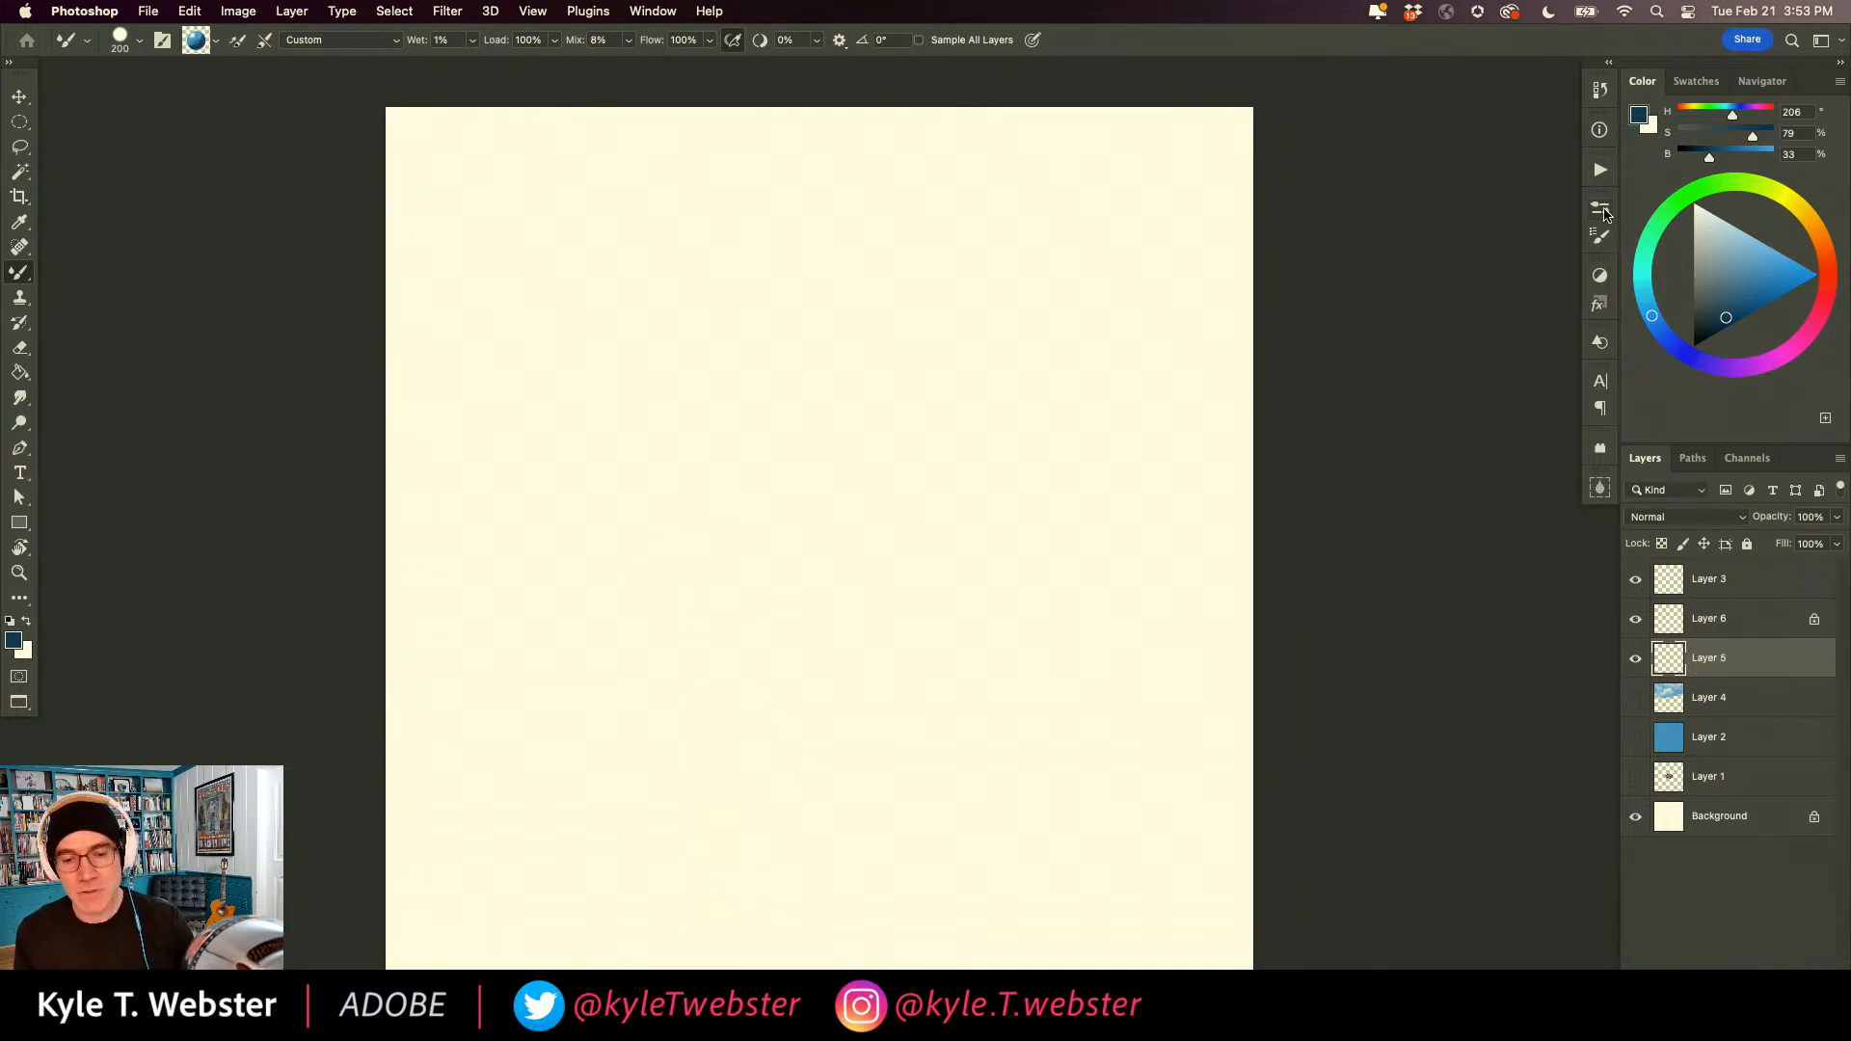
pyautogui.click(1599, 208)
pyautogui.scroll(10, 1567, 449)
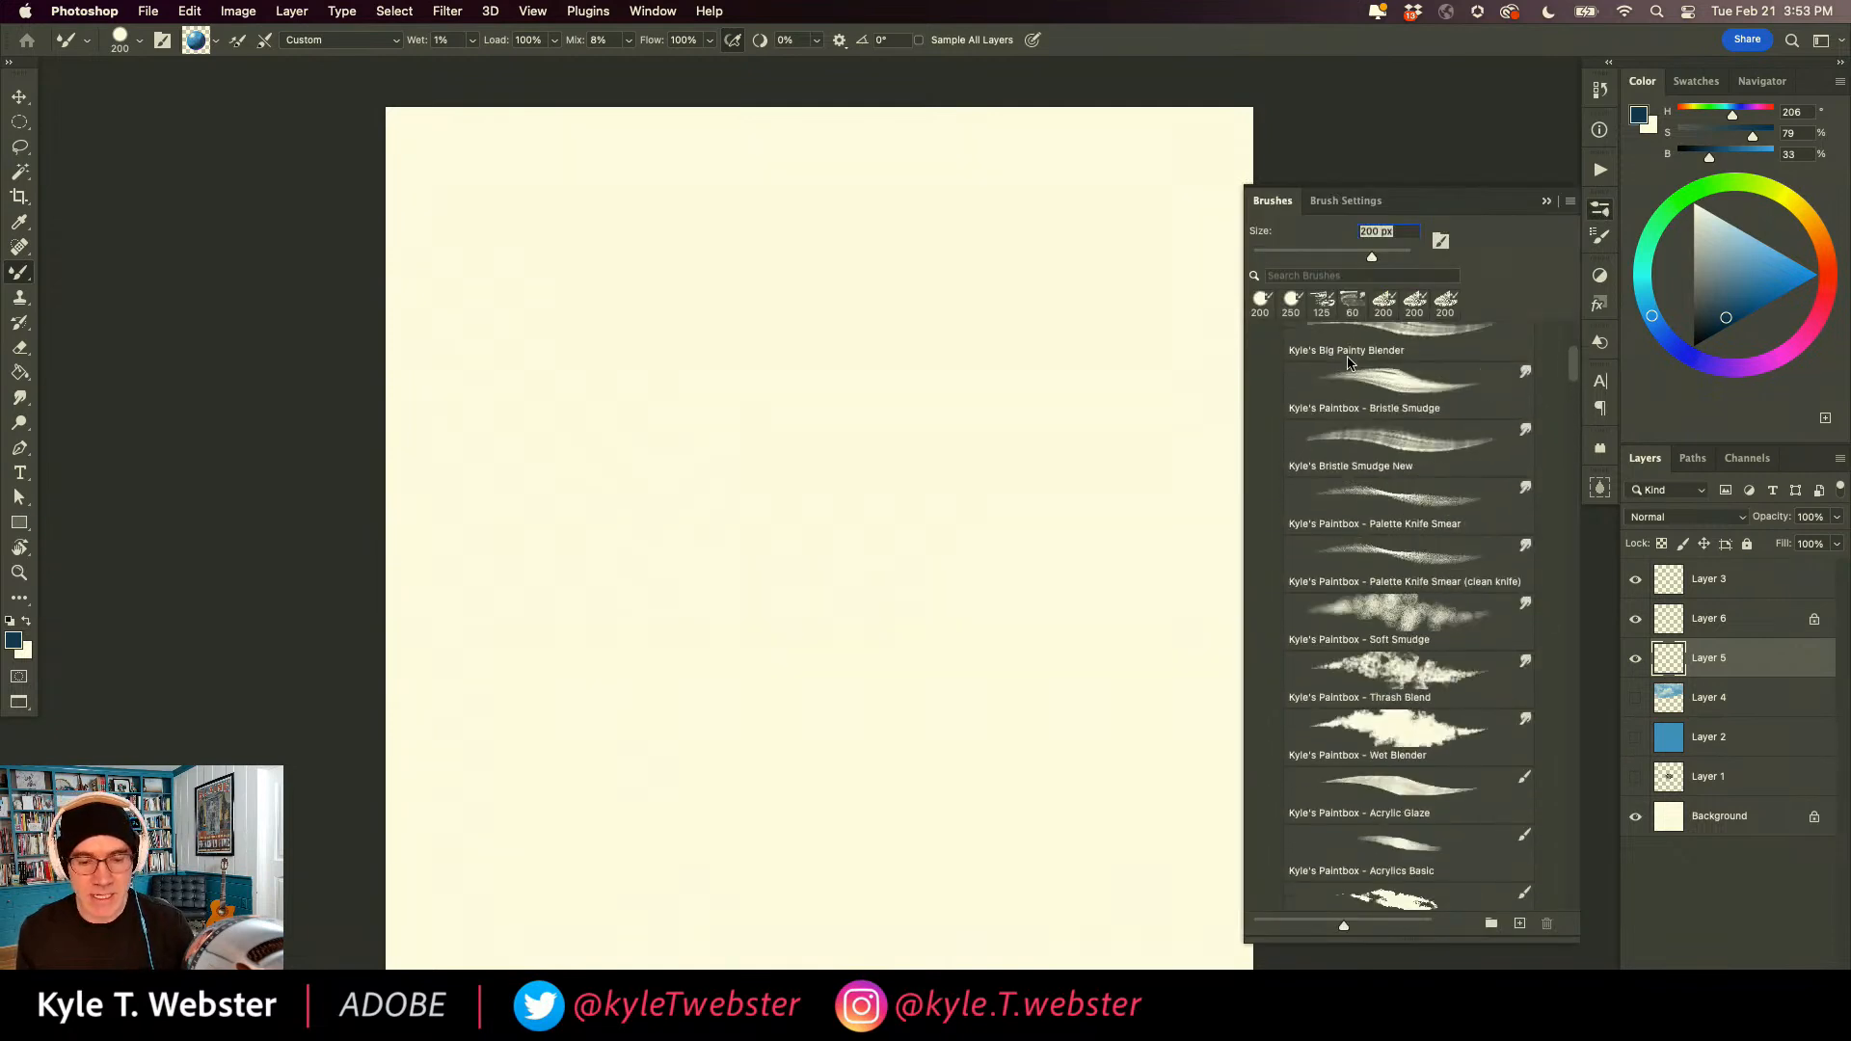
pyautogui.click(1273, 468)
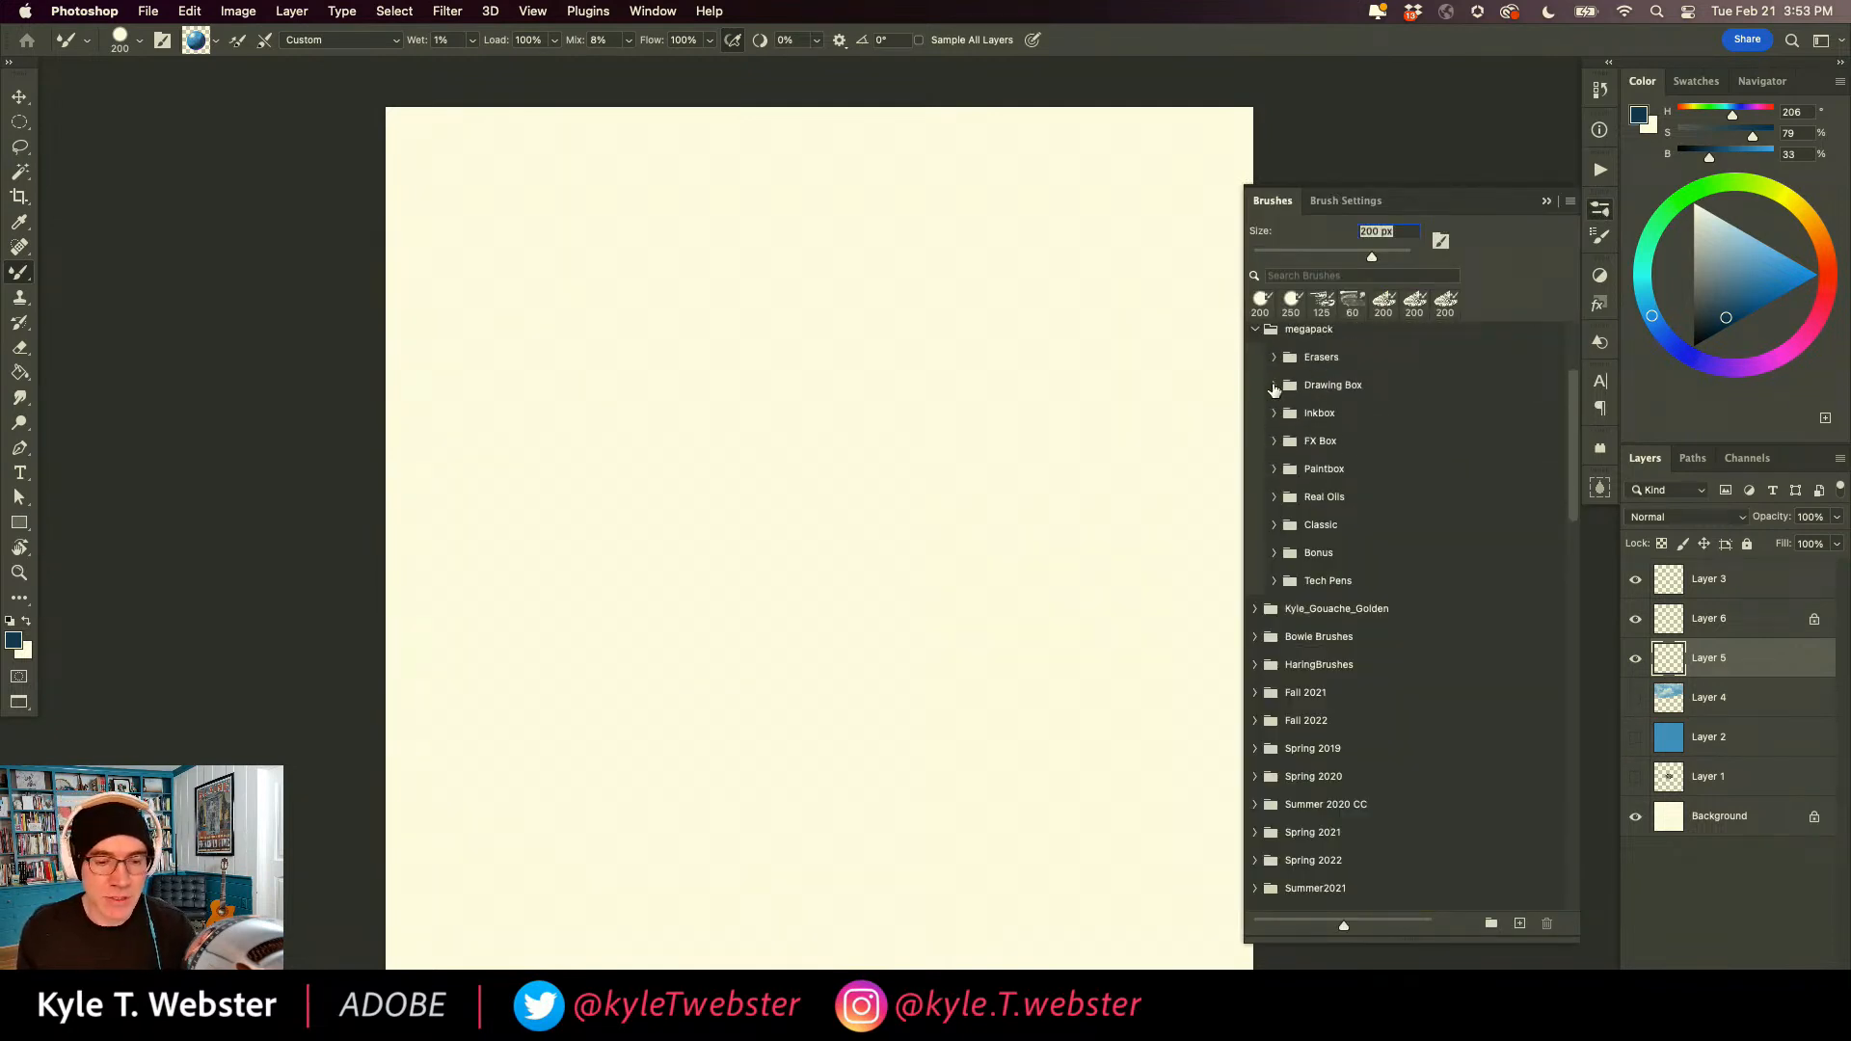
pyautogui.click(1273, 385)
pyautogui.moveTo(1573, 367); pyautogui.dragTo(1301, 668)
pyautogui.scroll(-10, 1300, 668)
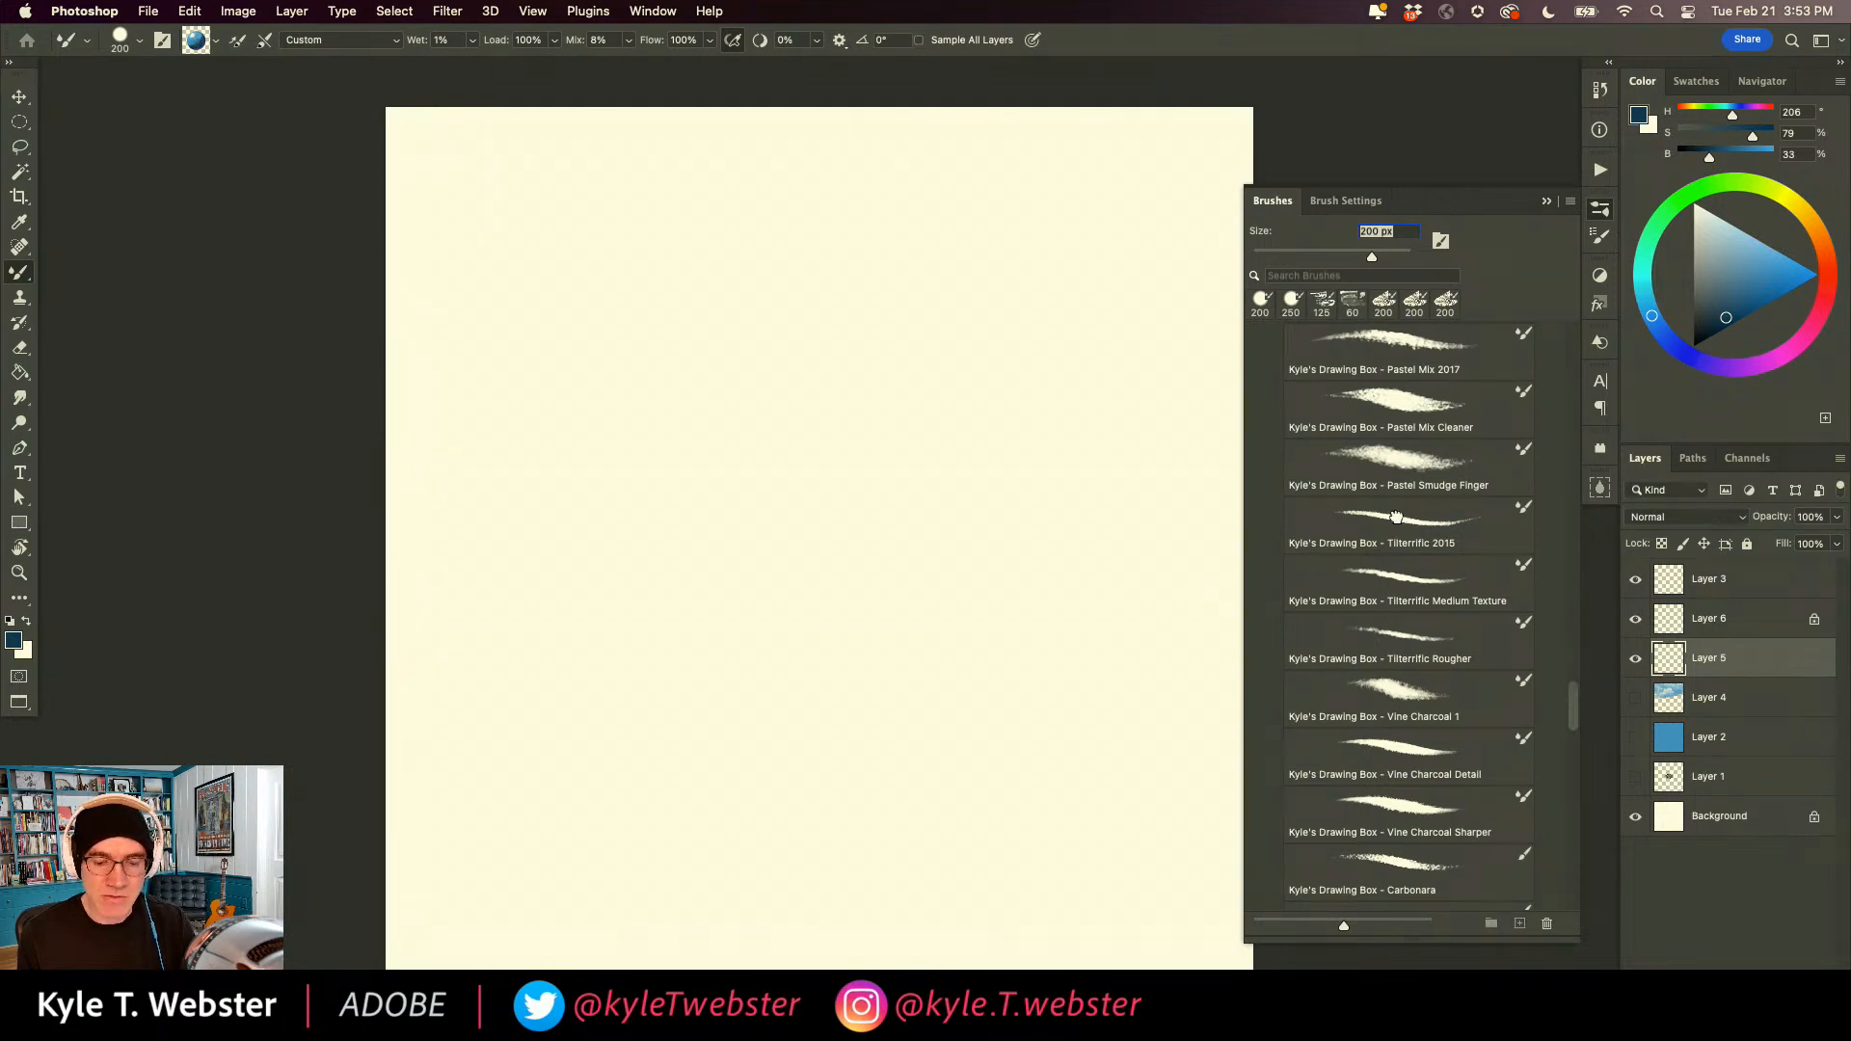
pyautogui.click(1378, 543)
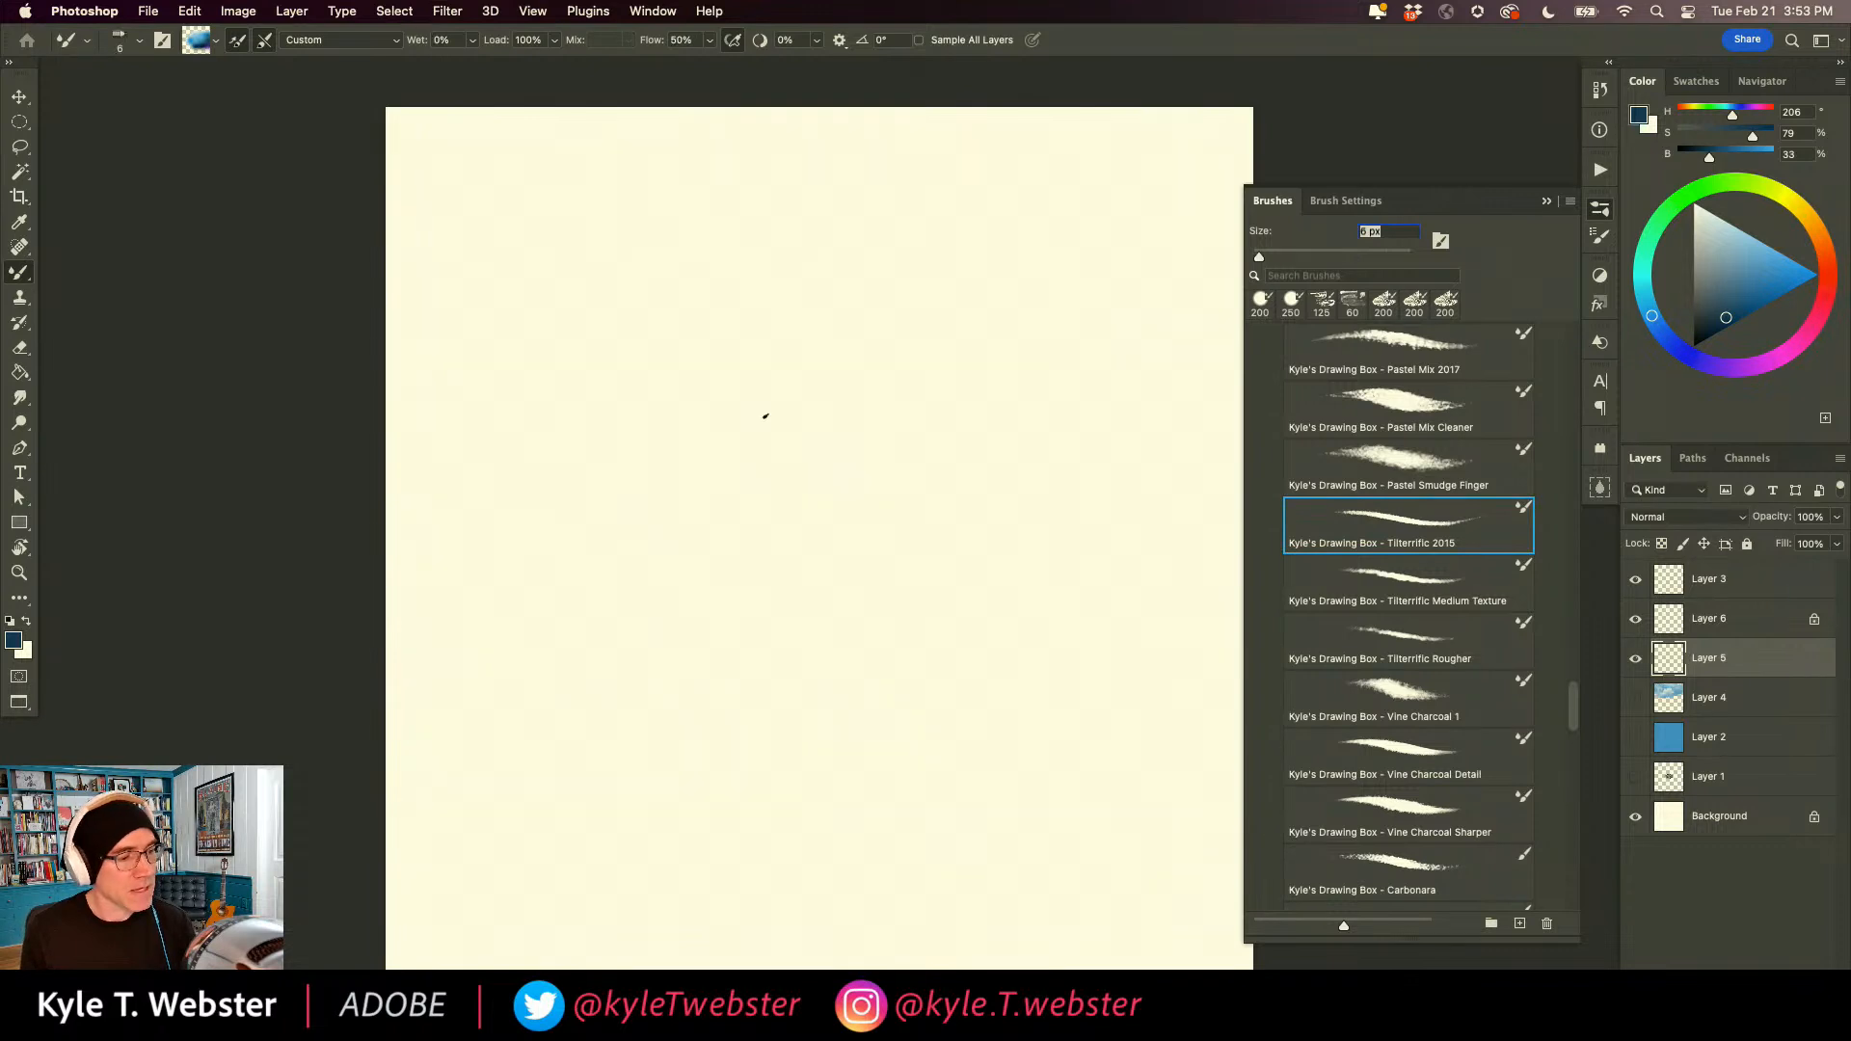
# Draw a thin dark blue wavy line ending in zigzag hatching mid-canvas with the 6 px Tilterrific brush and examine its texture closely.
pyautogui.moveTo(779, 428)
pyautogui.mouseDown()
pyautogui.moveTo(785, 518)
pyautogui.moveTo(752, 636)
pyautogui.moveTo(699, 665)
pyautogui.moveTo(766, 701)
pyautogui.mouseUp()
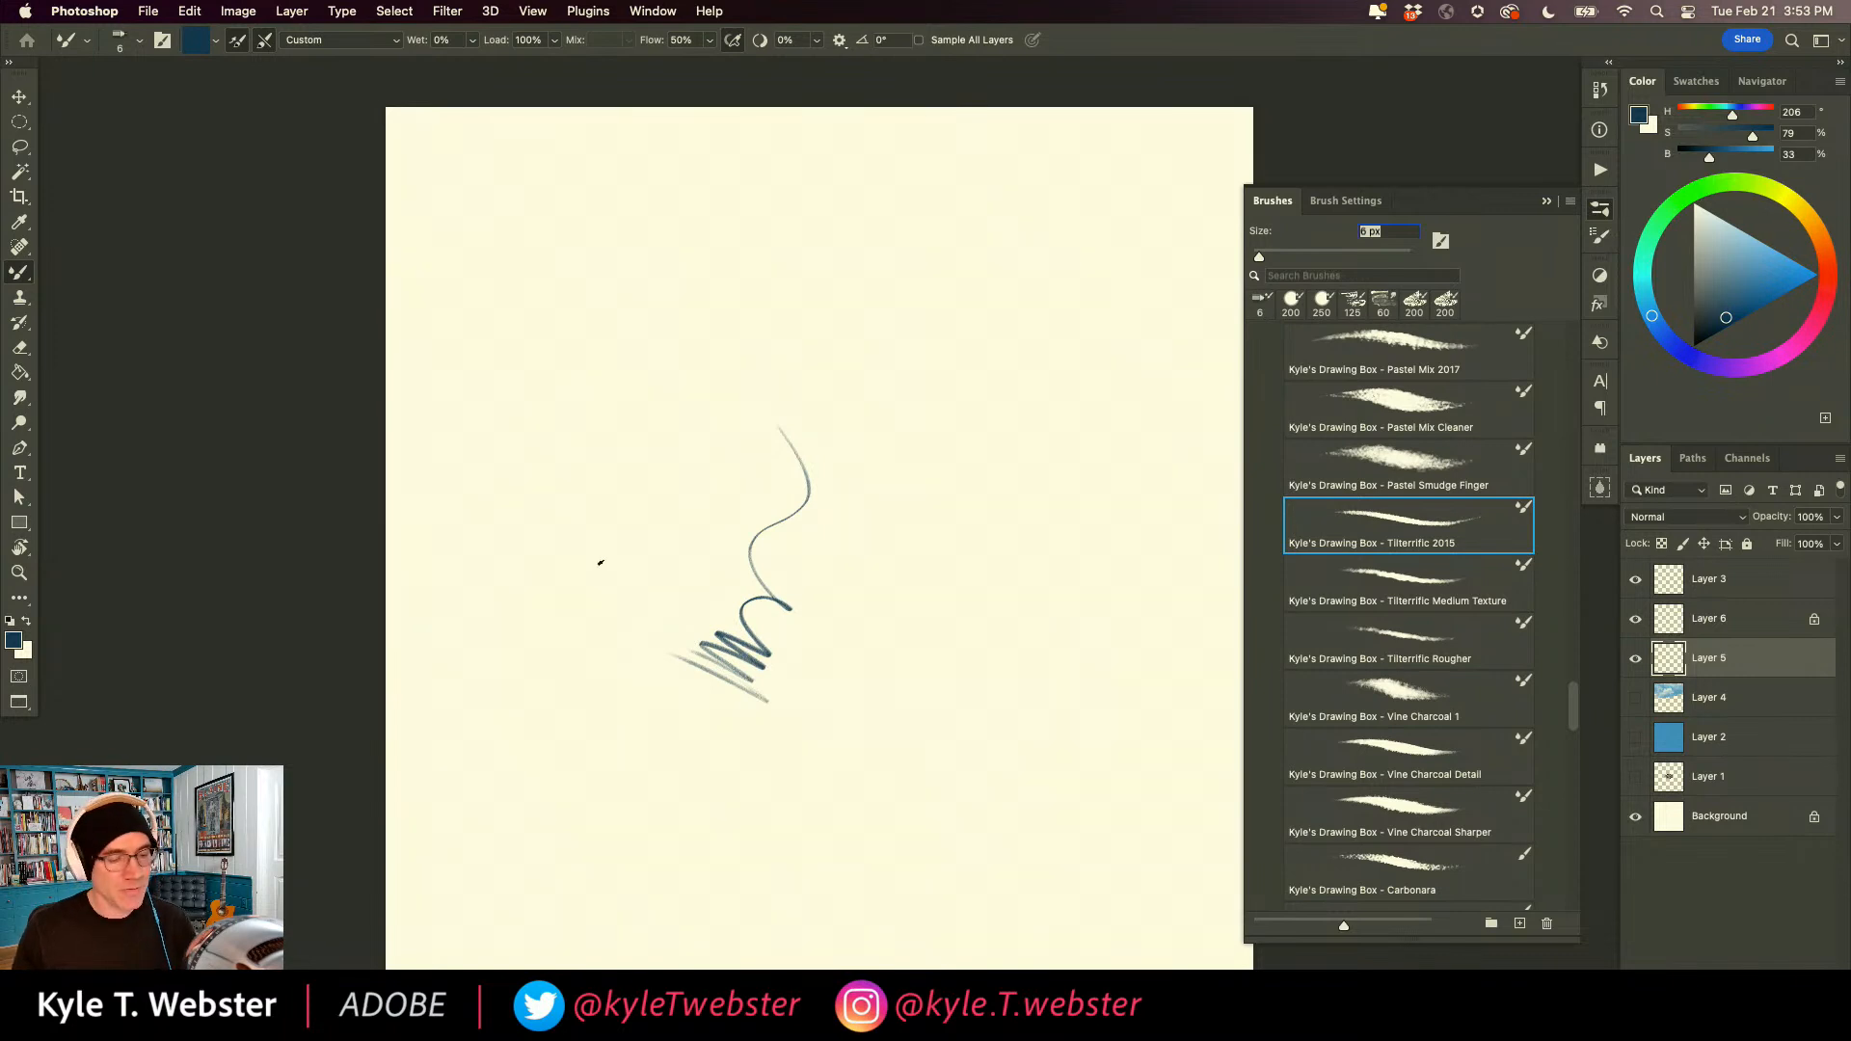
pyautogui.scroll(1, 663, 627)
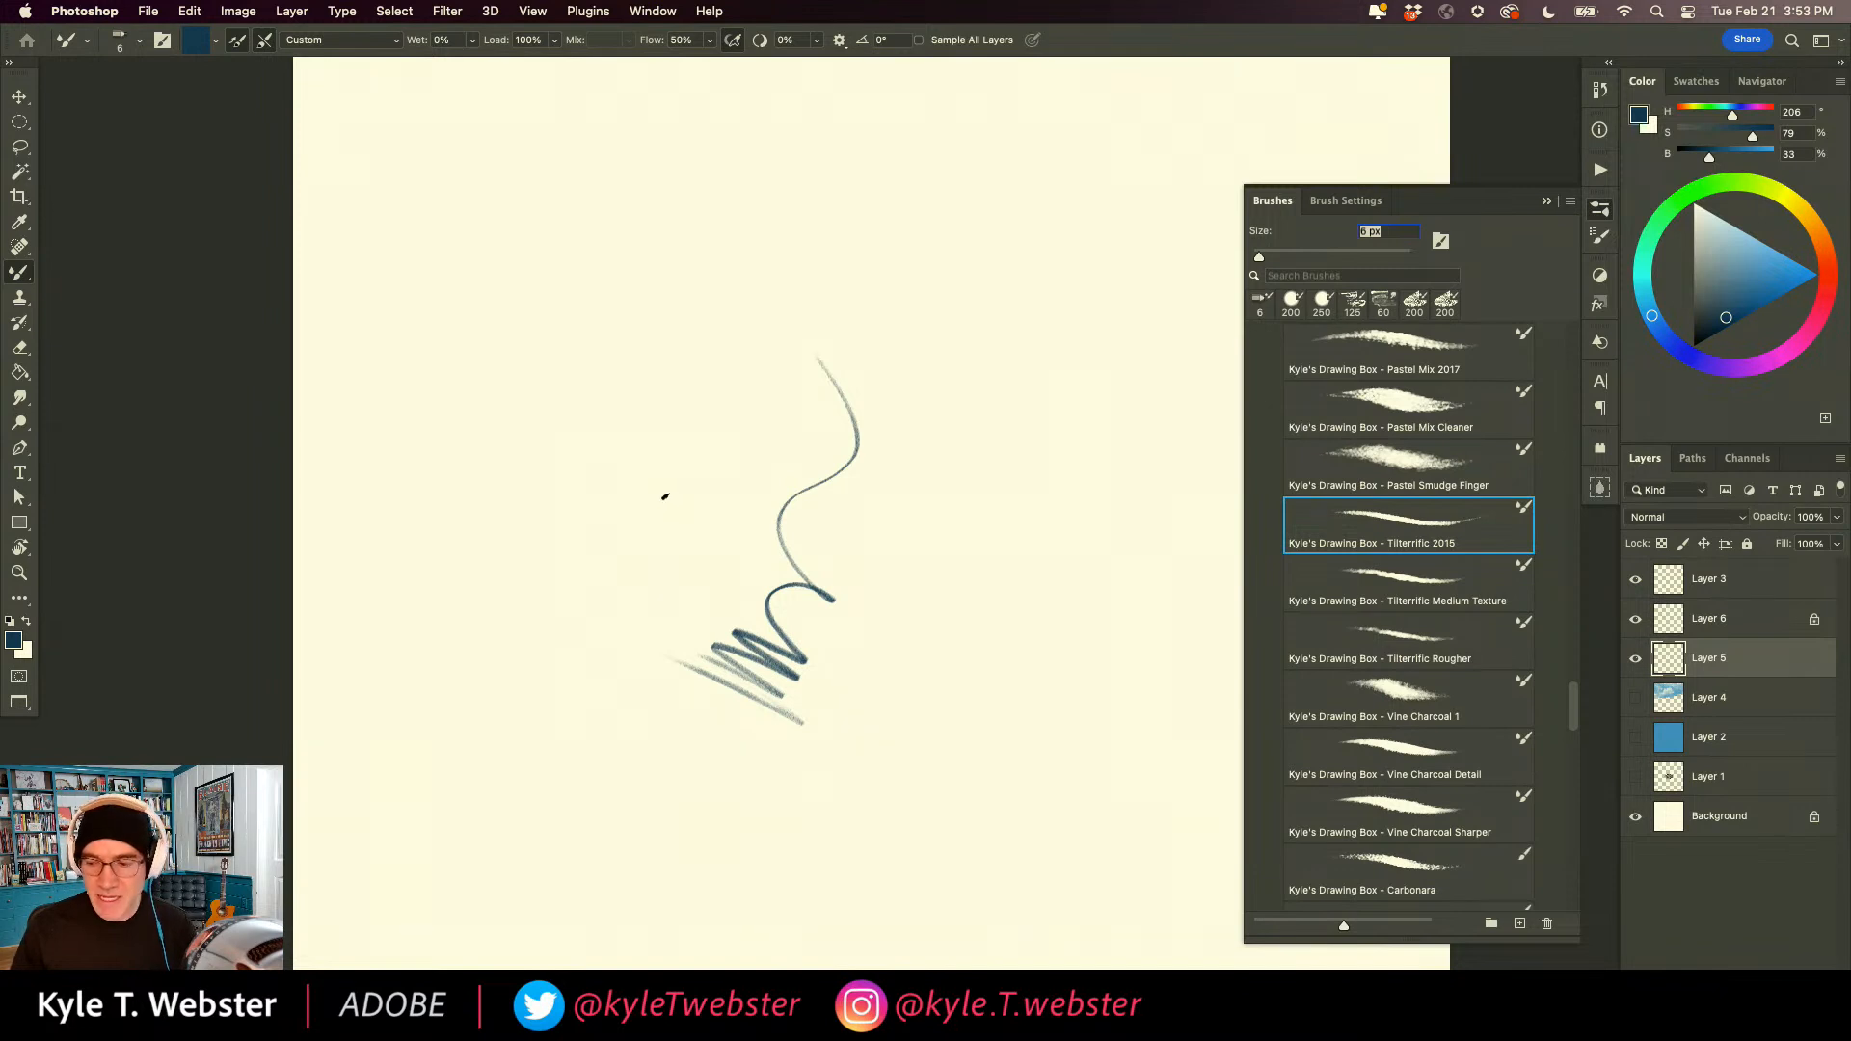
pyautogui.doubleClick(20, 574)
pyautogui.moveTo(531, 566); pyautogui.dragTo(699, 513)
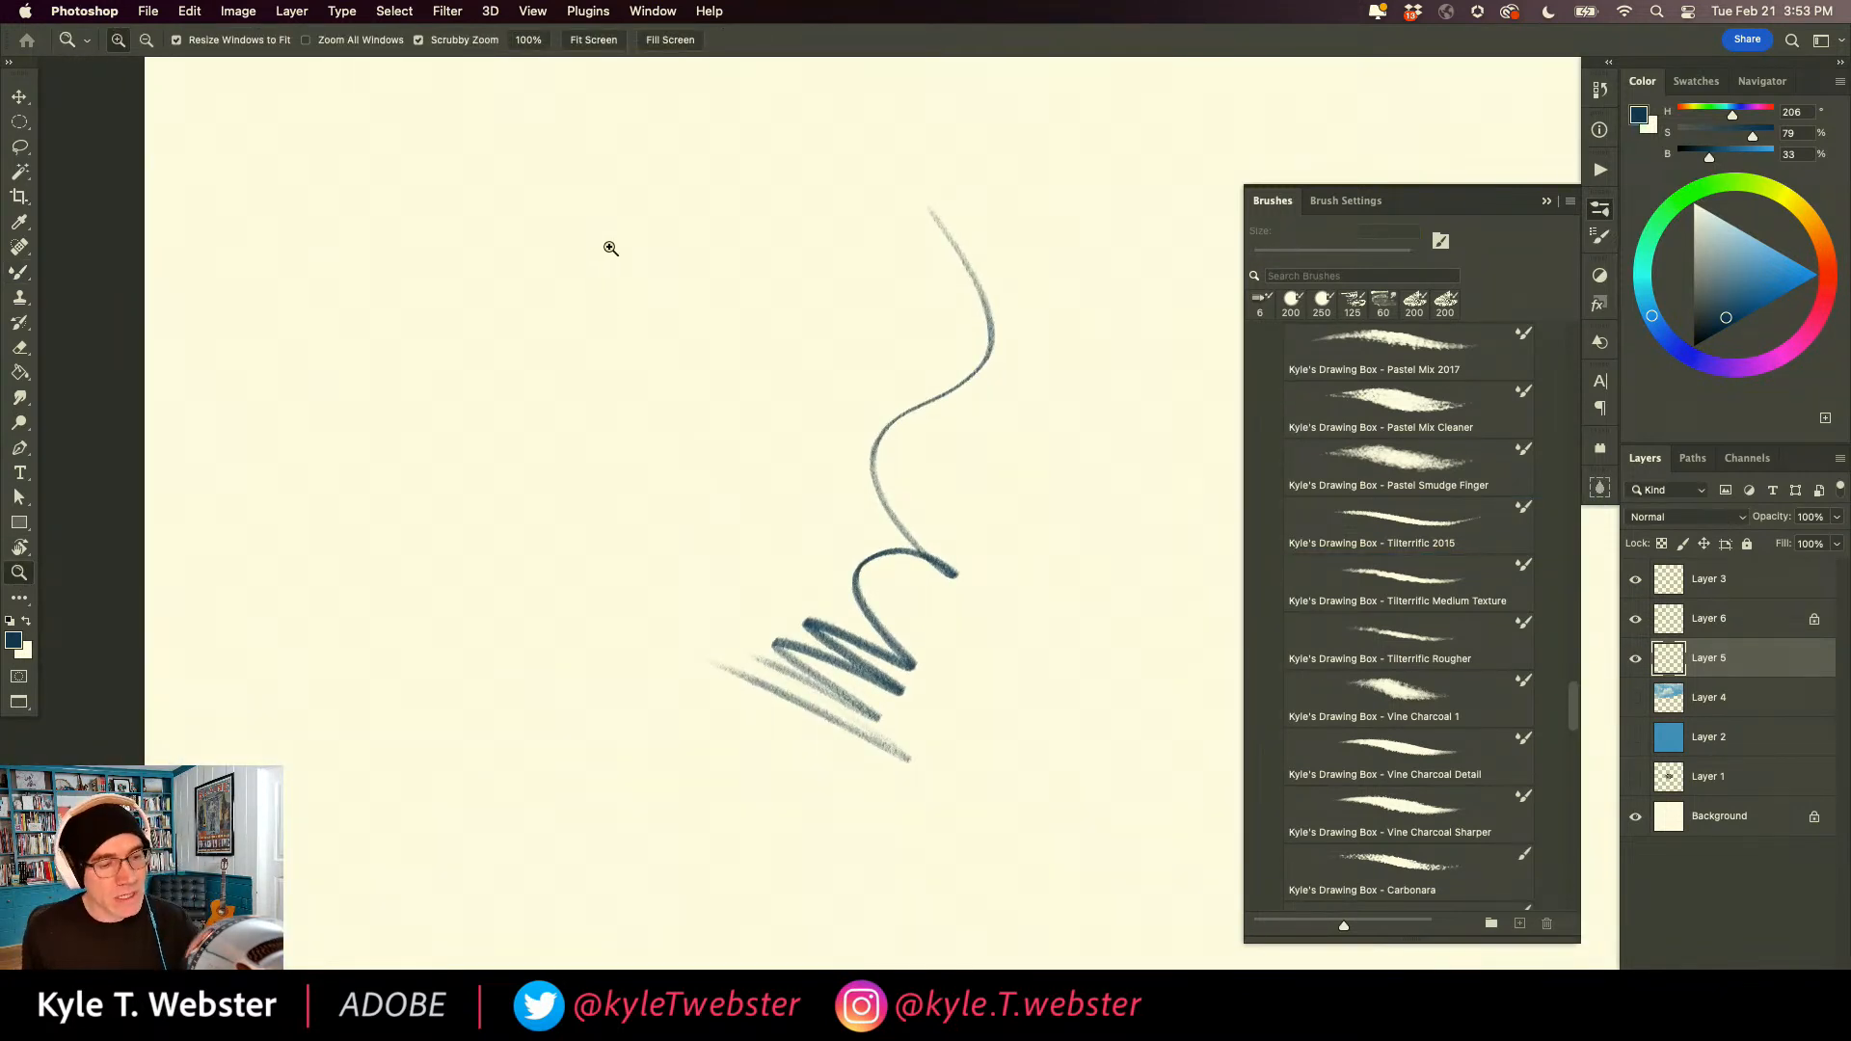
# Draw two vertical wavy lines and four short near-vertical strokes beside the existing squiggle with the 6 px Tilterrific brush.
pyautogui.press('b')
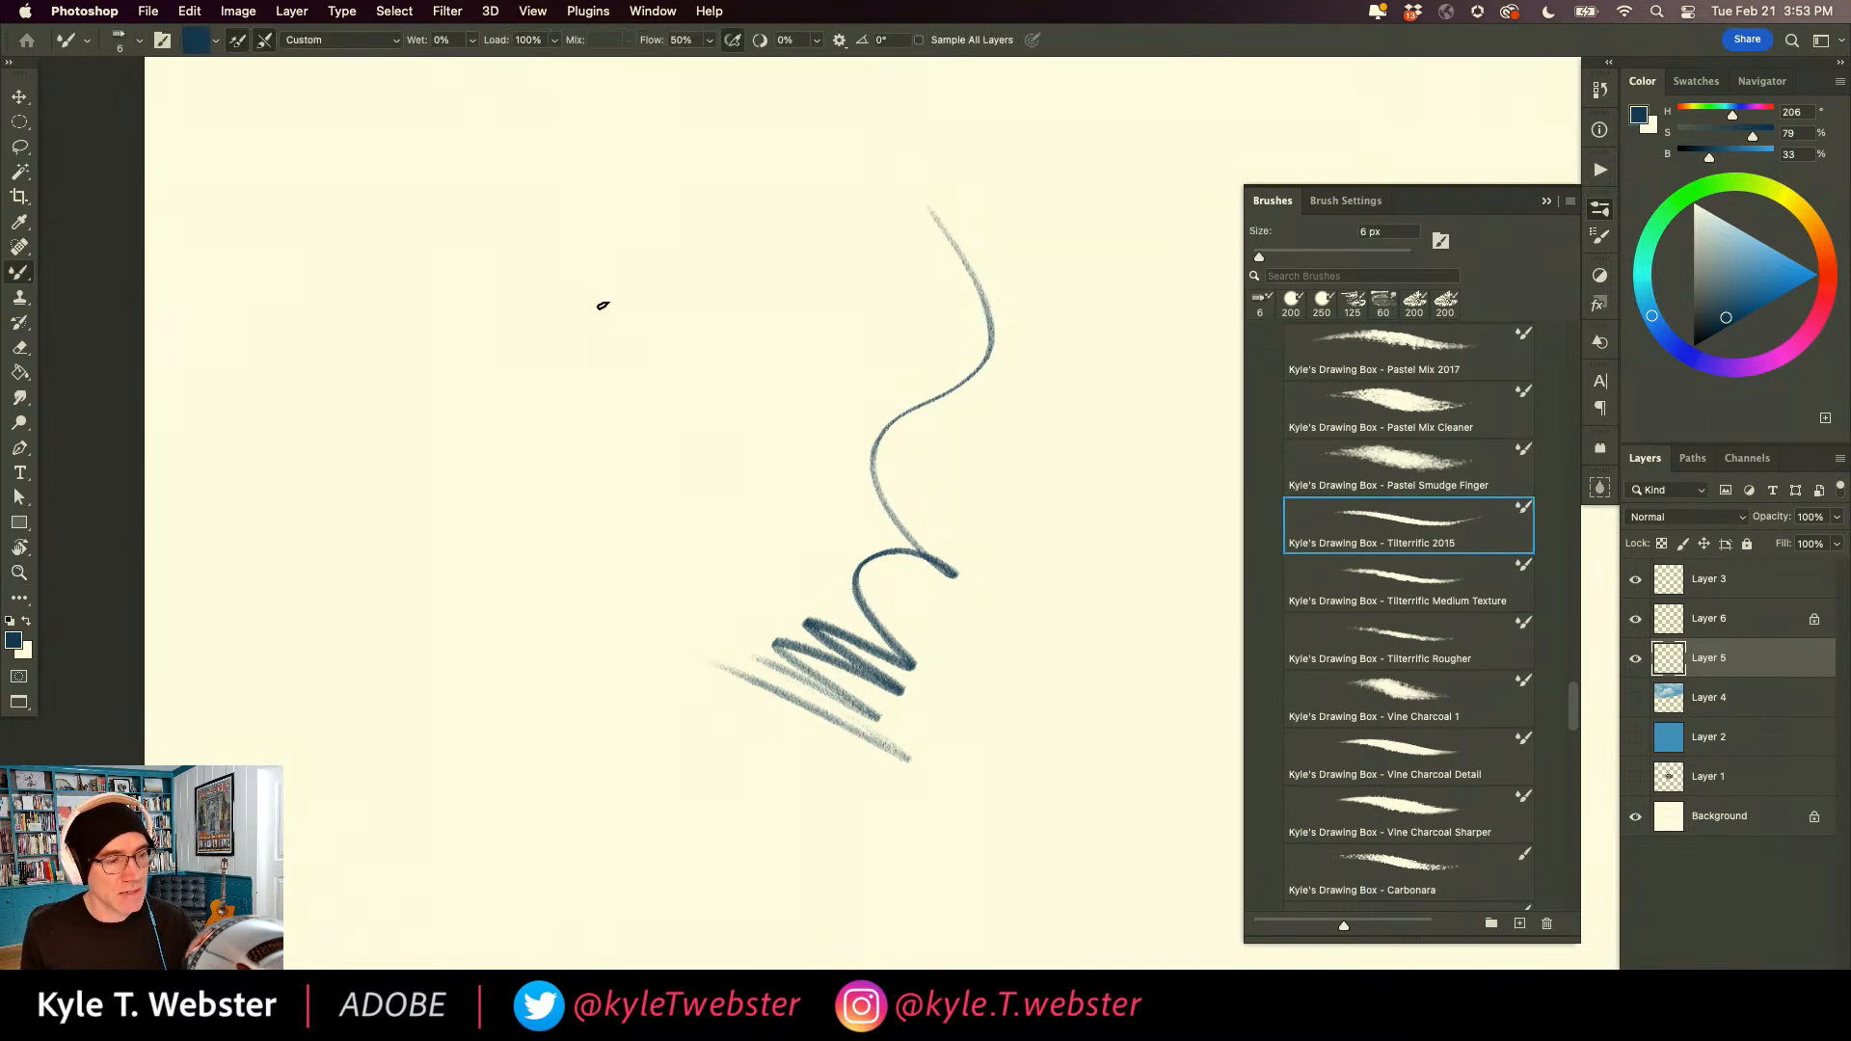
pyautogui.moveTo(666, 248)
pyautogui.mouseDown()
pyautogui.moveTo(669, 287)
pyautogui.moveTo(605, 354)
pyautogui.moveTo(637, 415)
pyautogui.moveTo(605, 533)
pyautogui.moveTo(631, 572)
pyautogui.moveTo(610, 657)
pyautogui.moveTo(630, 721)
pyautogui.moveTo(618, 765)
pyautogui.mouseUp()
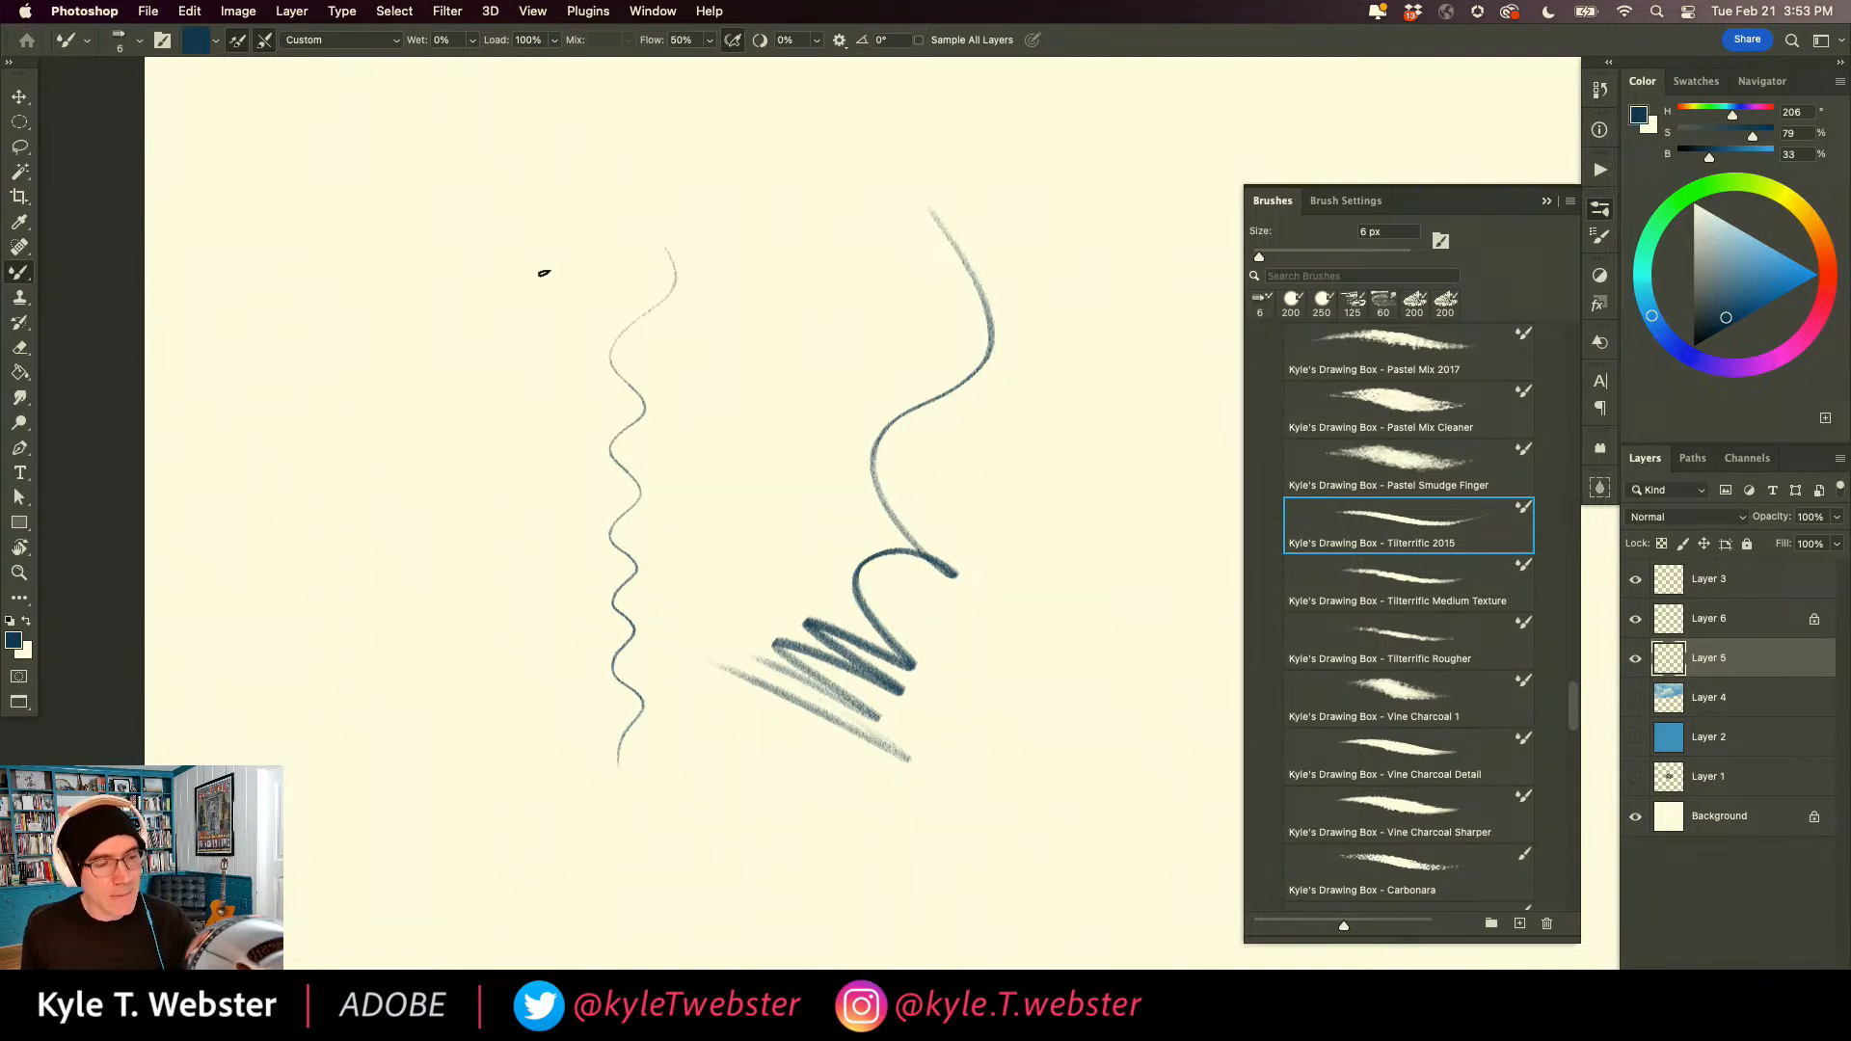
pyautogui.moveTo(526, 256)
pyautogui.mouseDown()
pyautogui.moveTo(546, 414)
pyautogui.moveTo(508, 545)
pyautogui.moveTo(526, 661)
pyautogui.moveTo(509, 765)
pyautogui.mouseUp()
pyautogui.moveTo(451, 289); pyautogui.dragTo(446, 499)
pyautogui.moveTo(427, 323); pyautogui.dragTo(414, 525)
pyautogui.moveTo(416, 356); pyautogui.dragTo(392, 523)
pyautogui.moveTo(400, 381); pyautogui.dragTo(371, 518)
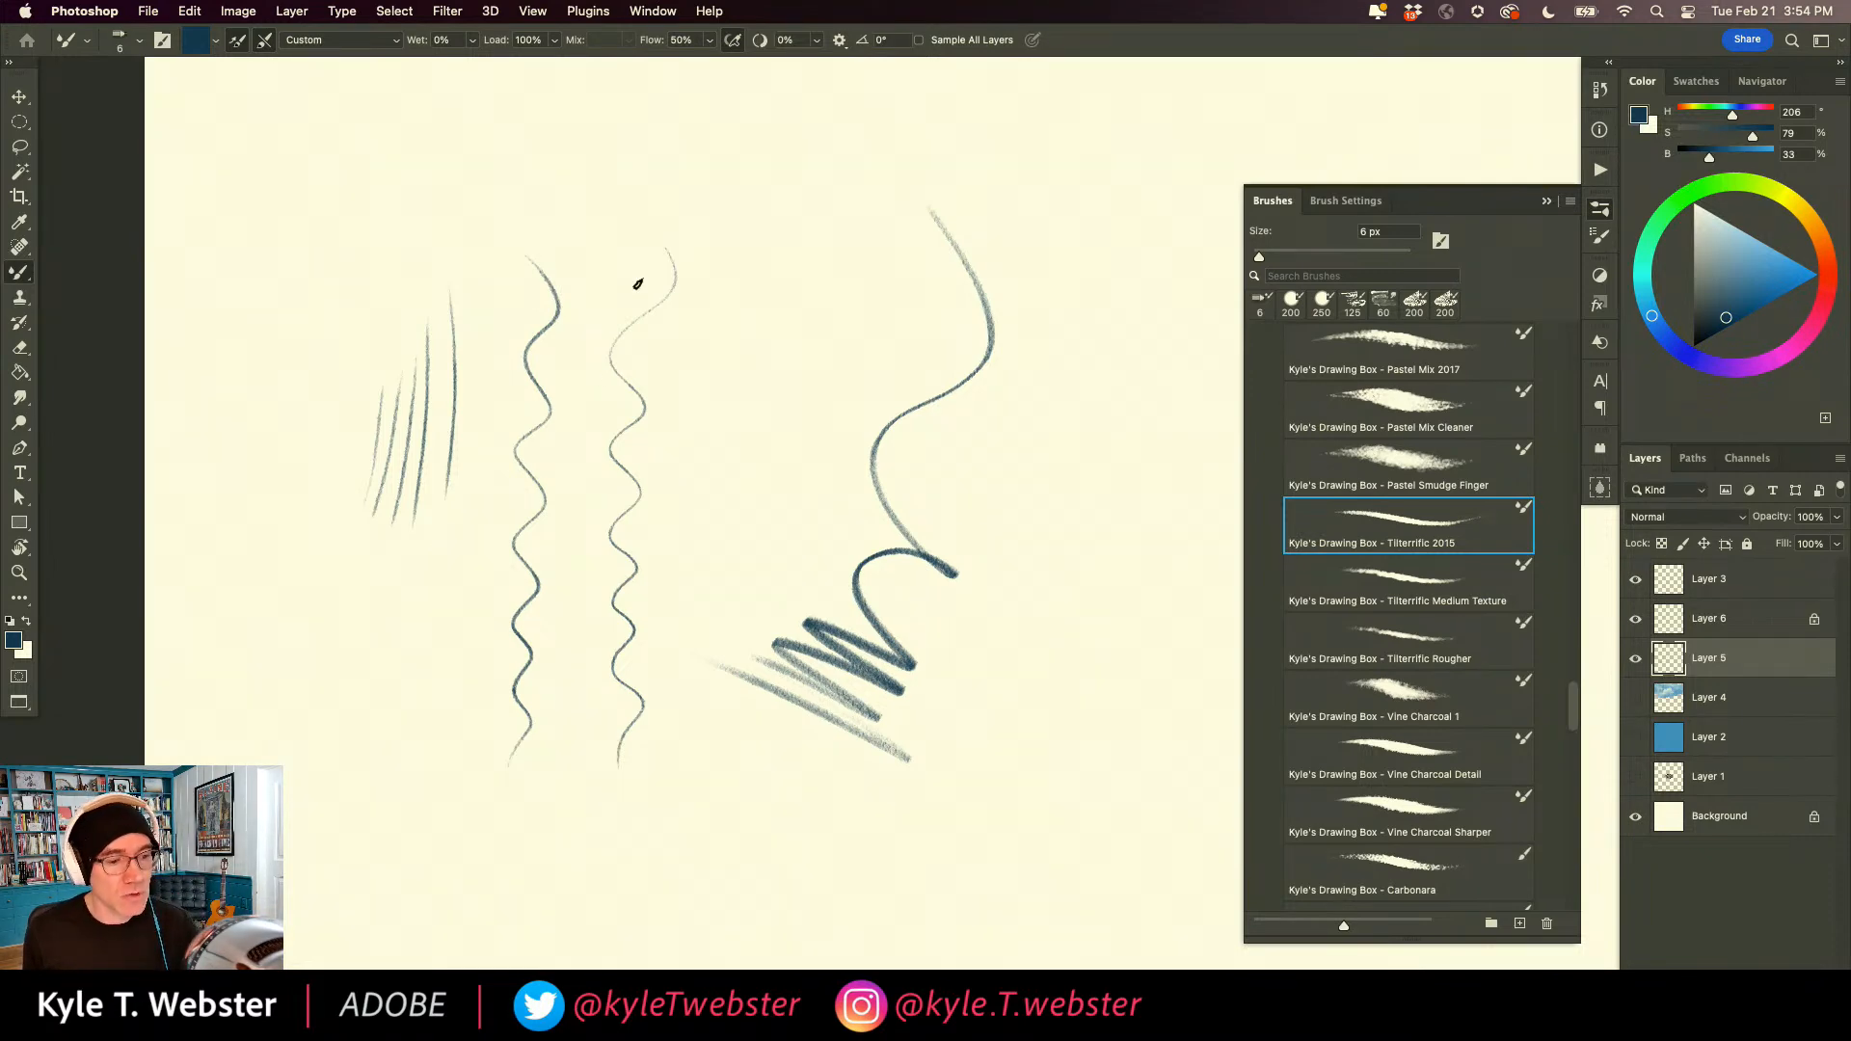
# Shade broad tilted-pencil hatching: a mid-canvas patch, a zigzag band above the wavy lines, and a small patch beside the thick zigzag.
pyautogui.moveTo(743, 309)
pyautogui.mouseDown()
pyautogui.moveTo(800, 376)
pyautogui.moveTo(752, 377)
pyautogui.moveTo(727, 405)
pyautogui.moveTo(750, 463)
pyautogui.mouseUp()
pyautogui.moveTo(826, 256)
pyautogui.mouseDown()
pyautogui.moveTo(830, 230)
pyautogui.moveTo(800, 246)
pyautogui.moveTo(754, 194)
pyautogui.moveTo(652, 174)
pyautogui.moveTo(618, 197)
pyautogui.moveTo(632, 232)
pyautogui.moveTo(584, 220)
pyautogui.mouseUp()
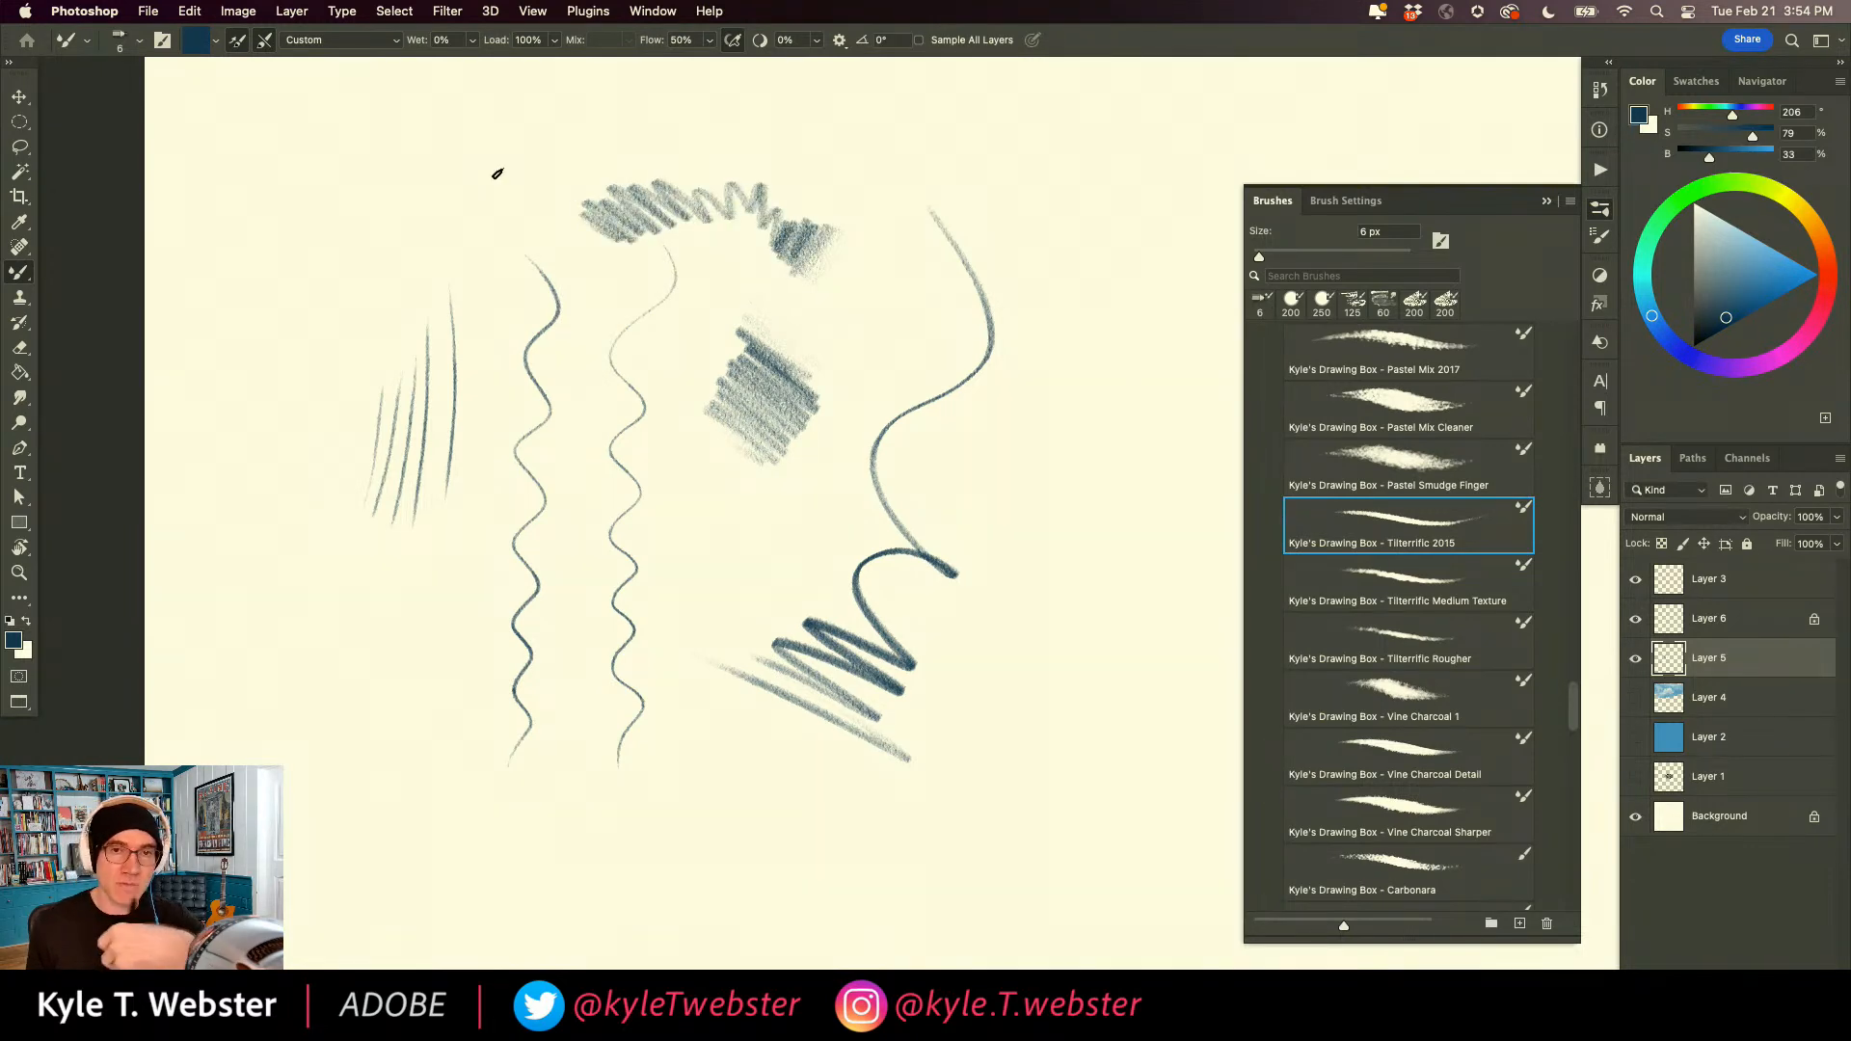
pyautogui.moveTo(1070, 552)
pyautogui.mouseDown()
pyautogui.moveTo(1084, 562)
pyautogui.moveTo(1054, 567)
pyautogui.moveTo(1095, 640)
pyautogui.moveTo(1036, 646)
pyautogui.mouseUp()
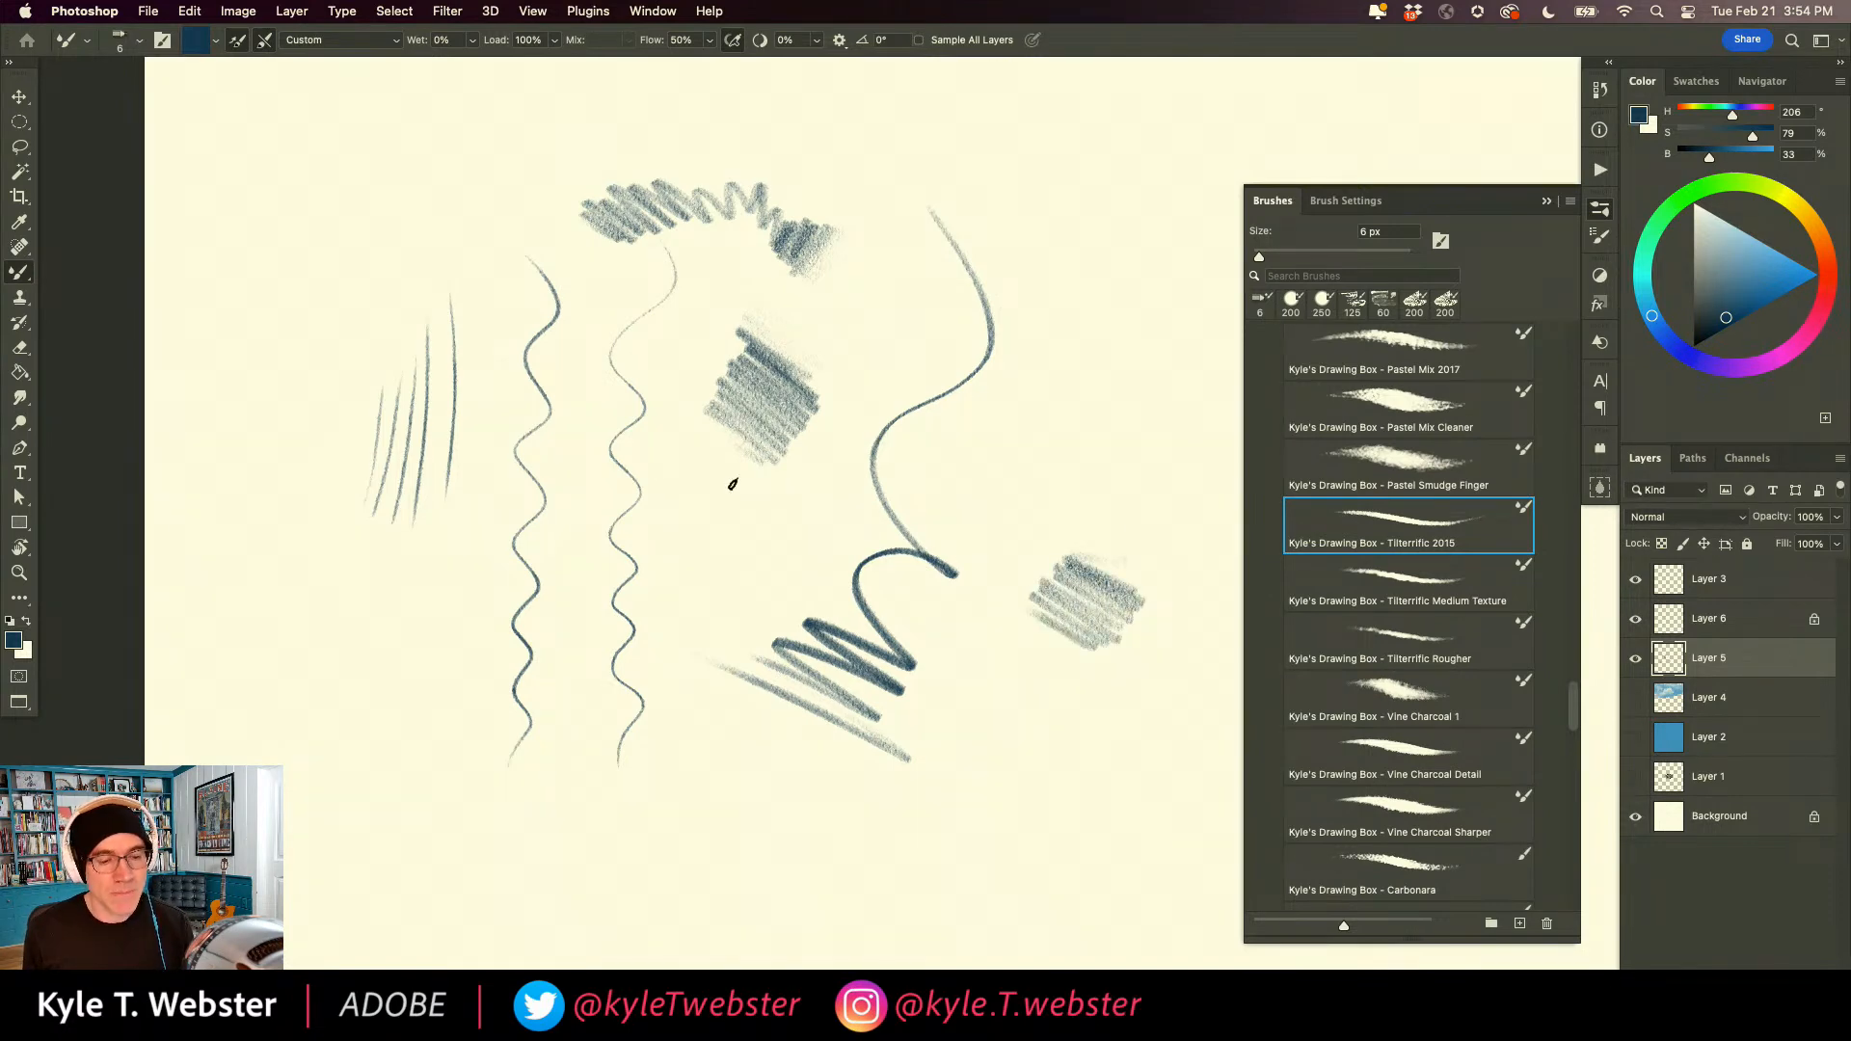
# Enlarge the Tilterrific brush to 20 px and draw one long looping line with zigzags across the existing strokes.
pyautogui.press(']')
pyautogui.press(']')
pyautogui.press(']')
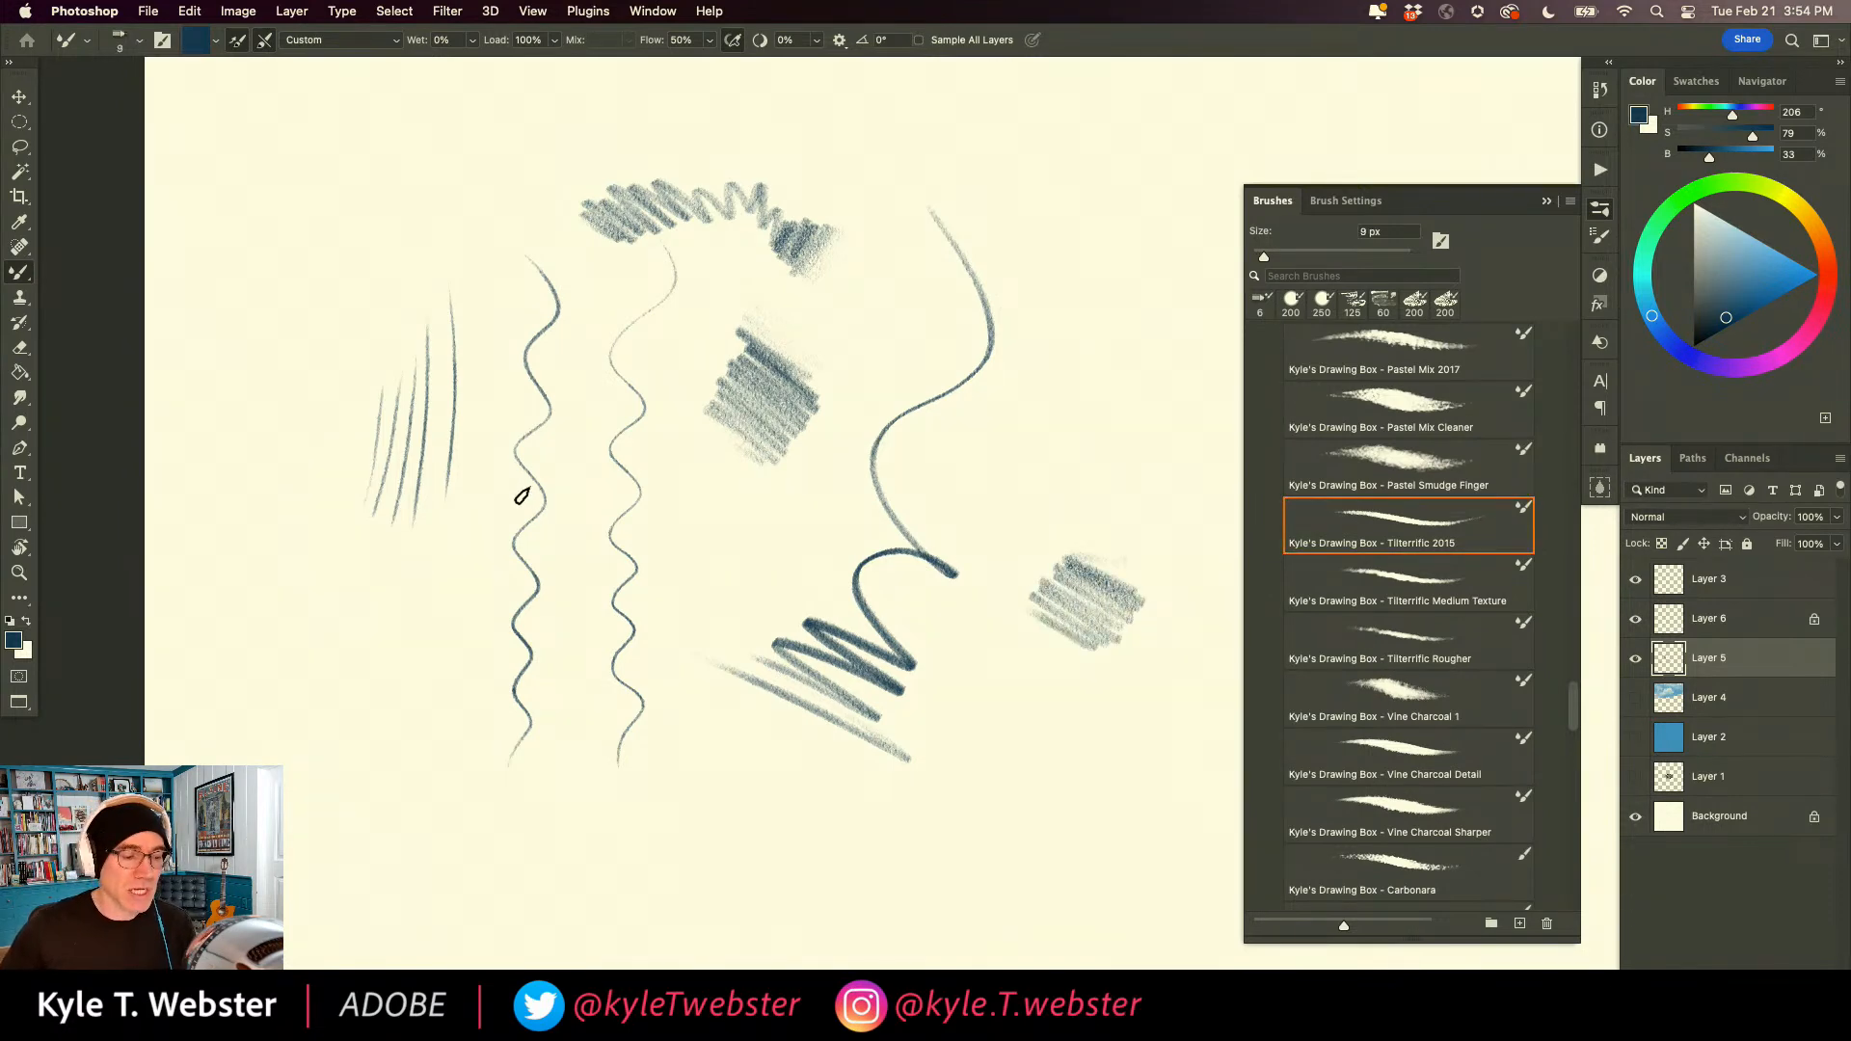
pyautogui.press(']')
pyautogui.press(']')
pyautogui.press(']')
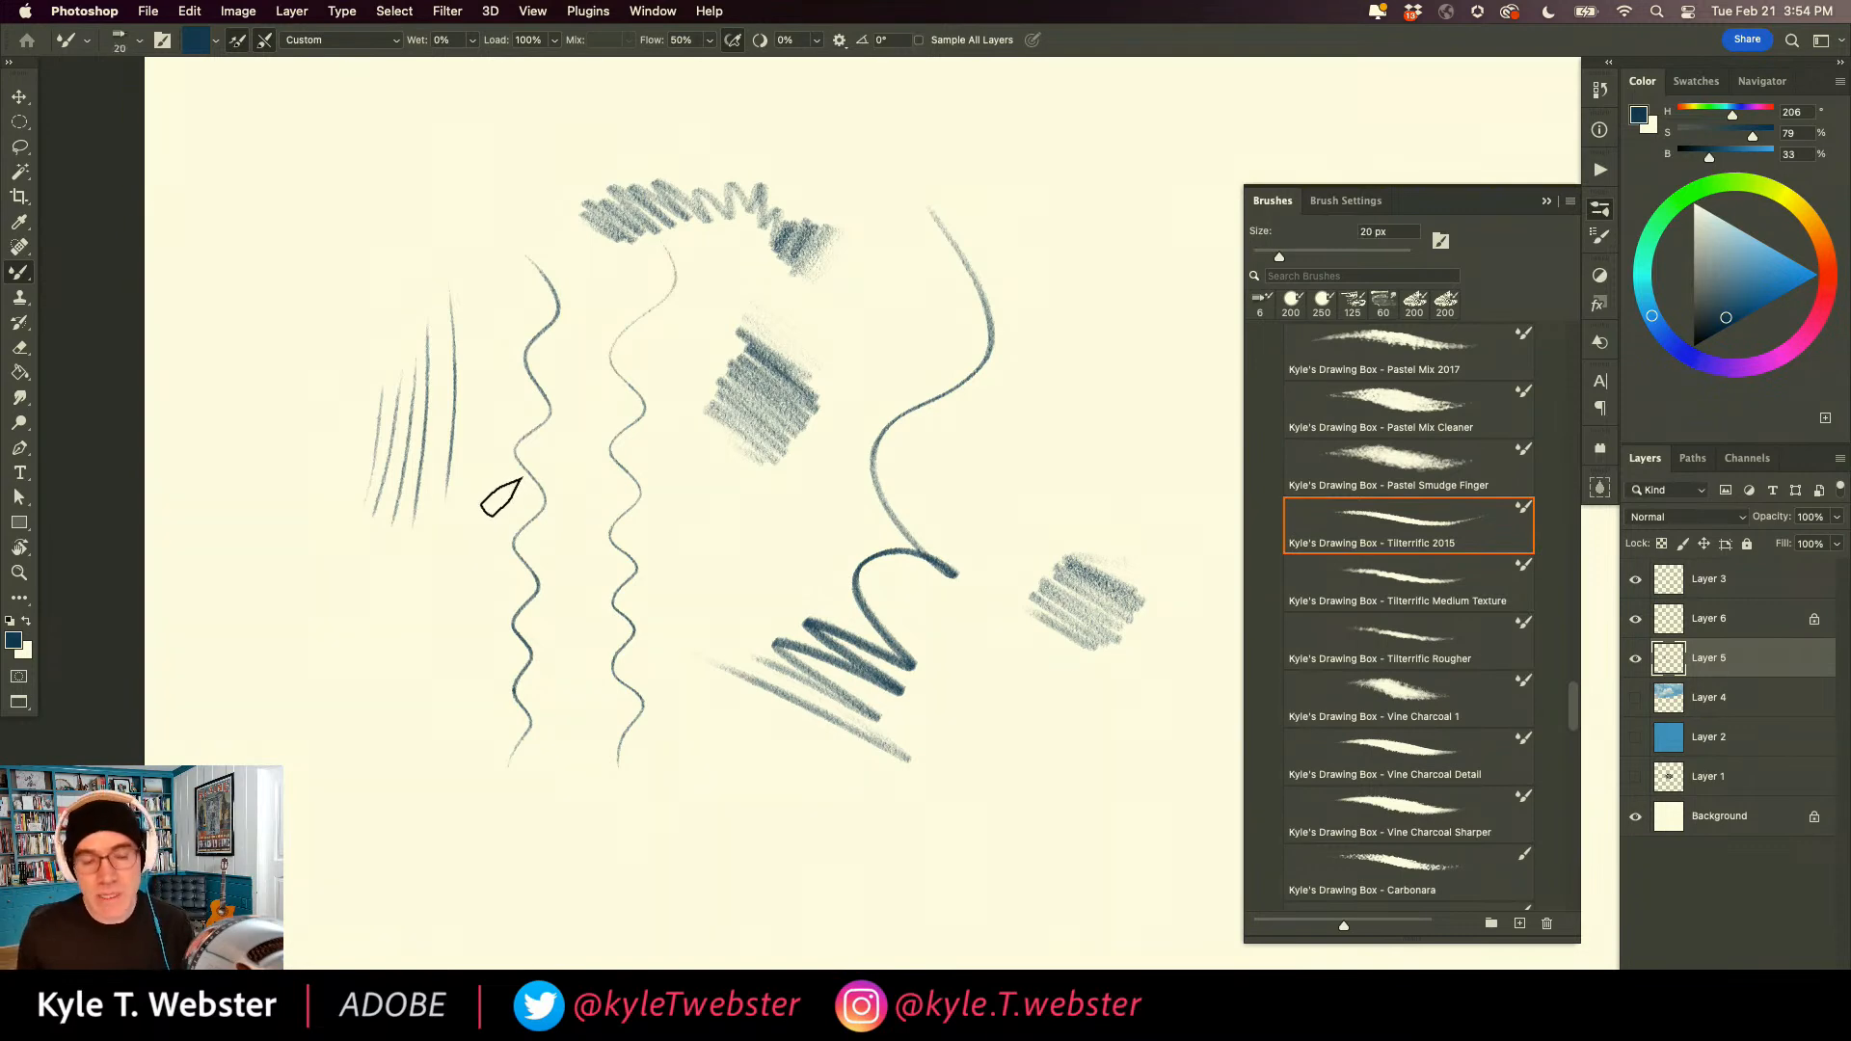
pyautogui.moveTo(1026, 395)
pyautogui.mouseDown()
pyautogui.moveTo(787, 533)
pyautogui.moveTo(666, 772)
pyautogui.moveTo(579, 864)
pyautogui.moveTo(508, 702)
pyautogui.moveTo(396, 525)
pyautogui.moveTo(350, 311)
pyautogui.moveTo(236, 349)
pyautogui.moveTo(342, 601)
pyautogui.moveTo(321, 789)
pyautogui.moveTo(366, 726)
pyautogui.moveTo(716, 812)
pyautogui.moveTo(986, 712)
pyautogui.moveTo(860, 519)
pyautogui.moveTo(835, 625)
pyautogui.moveTo(1074, 505)
pyautogui.moveTo(1081, 253)
pyautogui.moveTo(1009, 372)
pyautogui.moveTo(1193, 291)
pyautogui.moveTo(1029, 177)
pyautogui.moveTo(1025, 388)
pyautogui.moveTo(1122, 263)
pyautogui.moveTo(854, 206)
pyautogui.moveTo(903, 384)
pyautogui.moveTo(1023, 293)
pyautogui.moveTo(850, 345)
pyautogui.moveTo(702, 607)
pyautogui.moveTo(643, 770)
pyautogui.moveTo(697, 746)
pyautogui.moveTo(709, 783)
pyautogui.moveTo(686, 874)
pyautogui.moveTo(812, 808)
pyautogui.moveTo(799, 870)
pyautogui.moveTo(826, 879)
pyautogui.moveTo(939, 711)
pyautogui.moveTo(926, 761)
pyautogui.moveTo(1027, 714)
pyautogui.moveTo(1025, 751)
pyautogui.moveTo(1099, 747)
pyautogui.mouseUp()
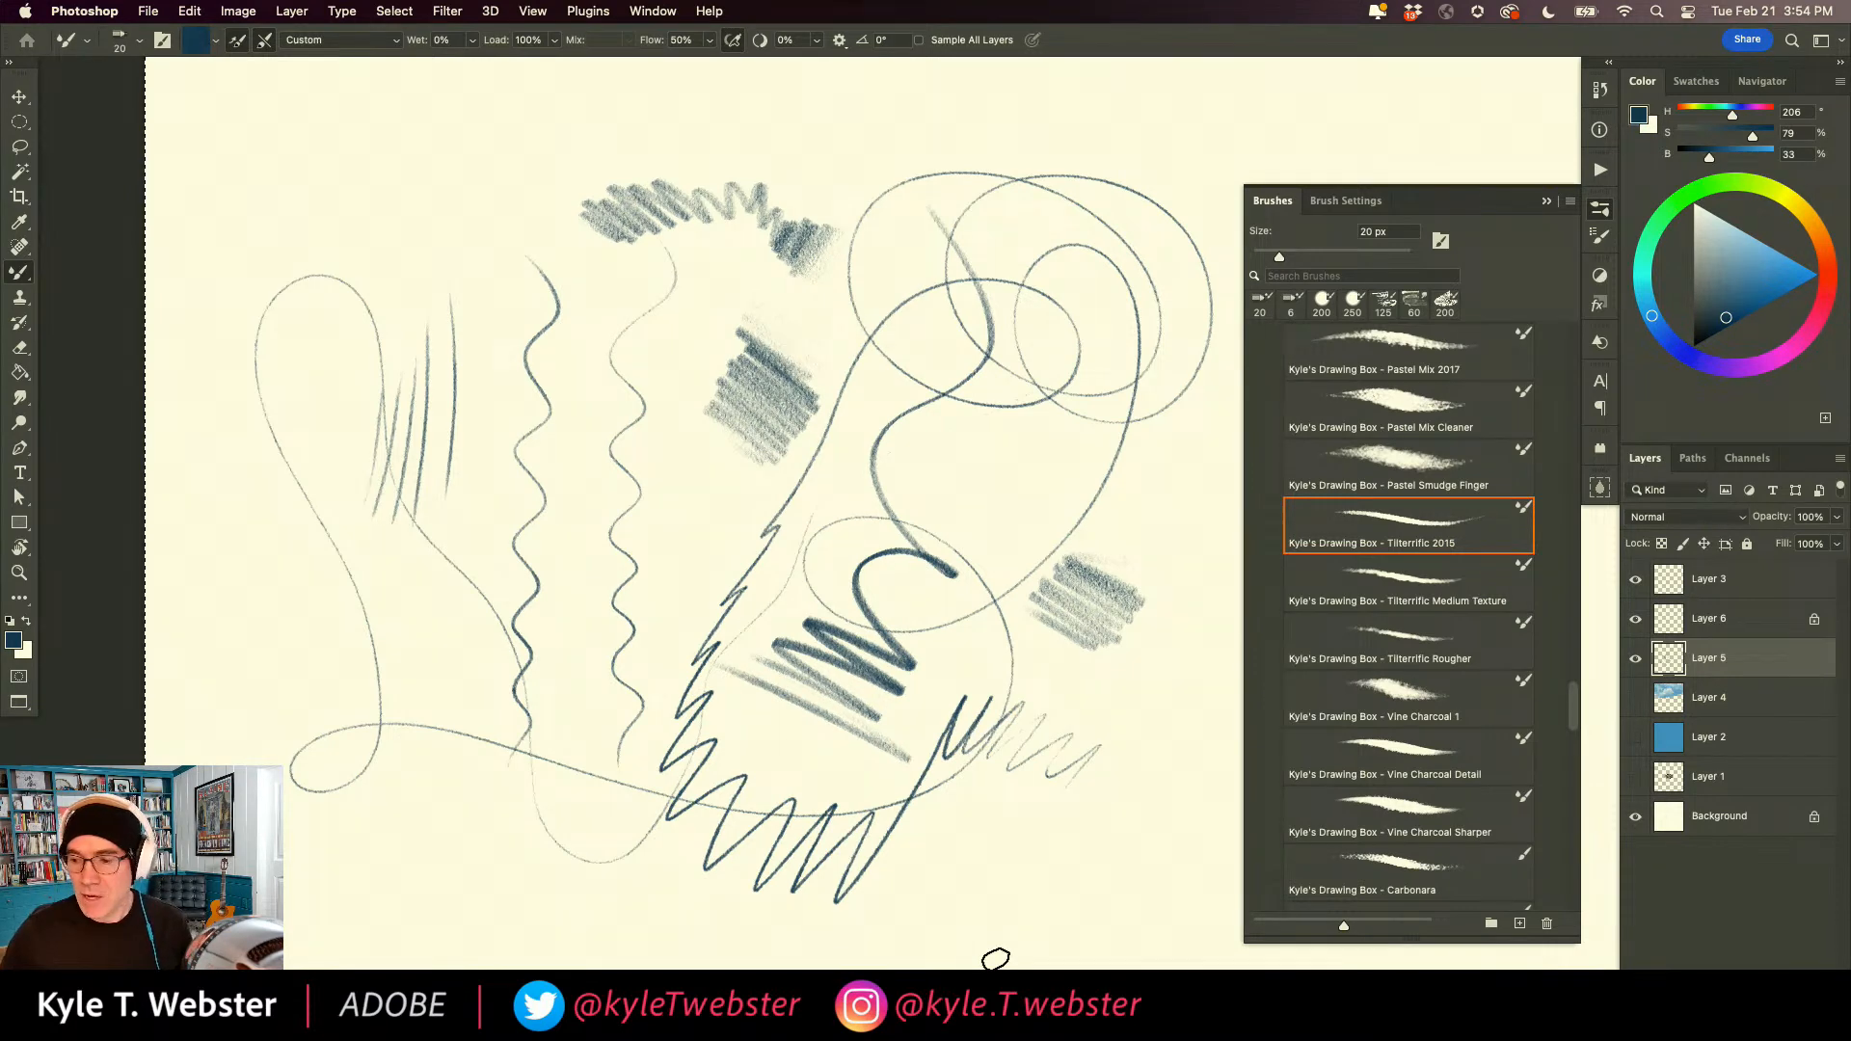
# Delete all of the pencil strokes from Layer 5 and deselect.
pyautogui.press('super+a')
pyautogui.press('Delete')
pyautogui.press('super+d')
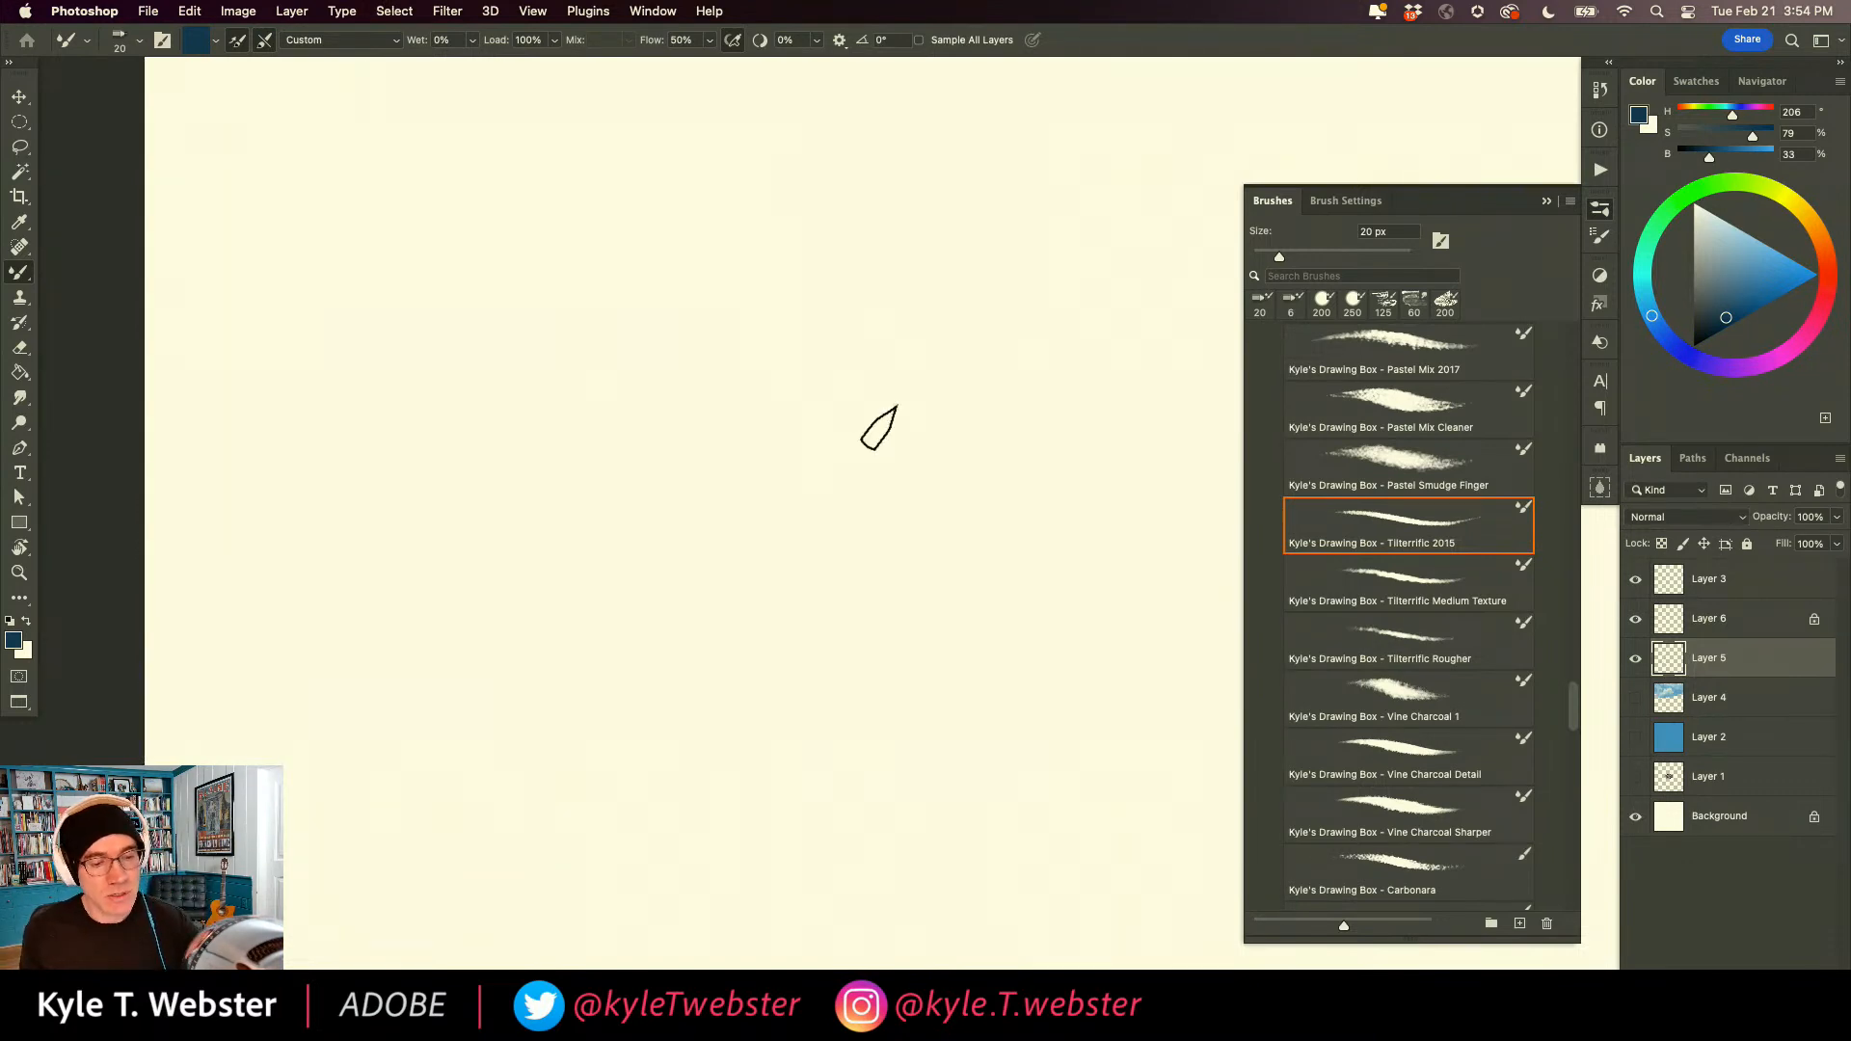
# Shade a large diagonal patch mid-canvas and a smaller horizontal patch above it with the 20 px brush, grading from grainy to solid blue.
pyautogui.moveTo(797, 391)
pyautogui.mouseDown()
pyautogui.moveTo(952, 513)
pyautogui.moveTo(897, 516)
pyautogui.moveTo(760, 417)
pyautogui.moveTo(765, 455)
pyautogui.moveTo(857, 588)
pyautogui.moveTo(698, 483)
pyautogui.moveTo(703, 566)
pyautogui.moveTo(648, 546)
pyautogui.mouseUp()
pyautogui.moveTo(627, 337)
pyautogui.mouseDown()
pyautogui.moveTo(589, 388)
pyautogui.moveTo(570, 328)
pyautogui.moveTo(535, 375)
pyautogui.moveTo(487, 364)
pyautogui.mouseUp()
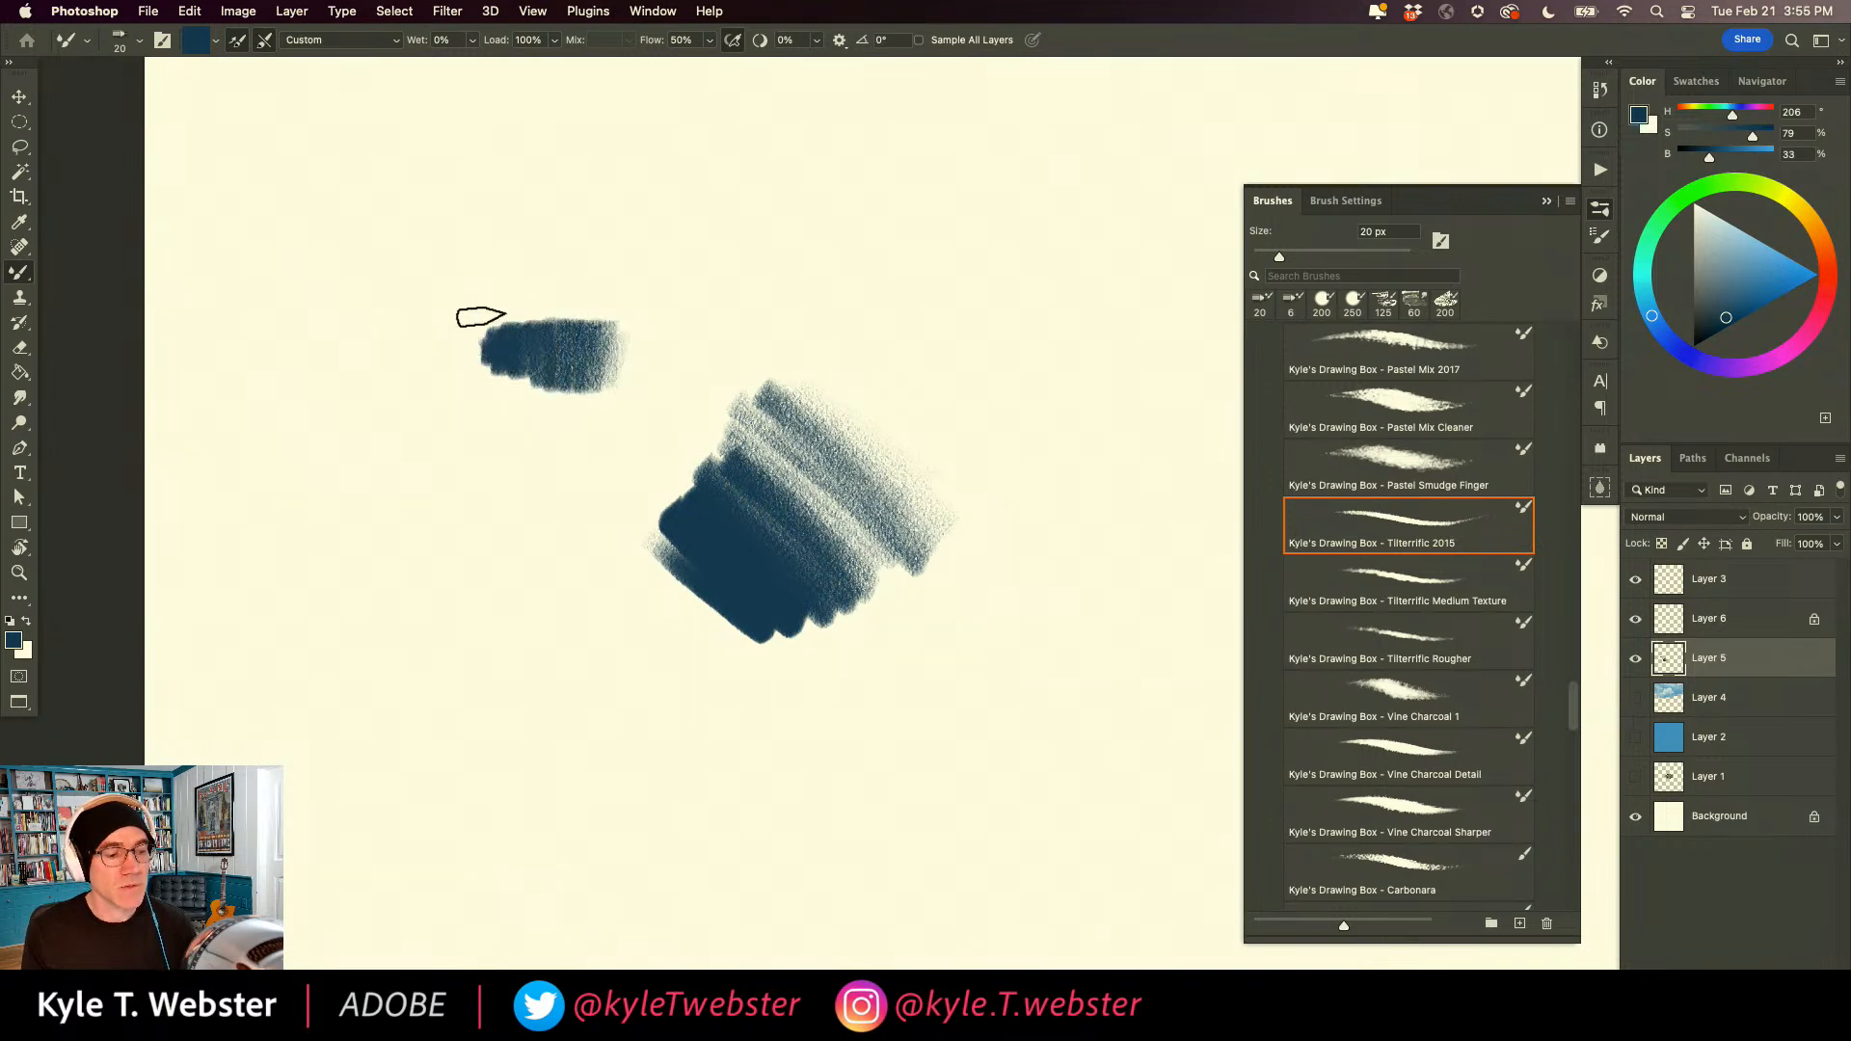
# Review the brush's erodible tip shape options, keeping Custom, and draw a thin looping line above the shaded patches.
pyautogui.click(1346, 200)
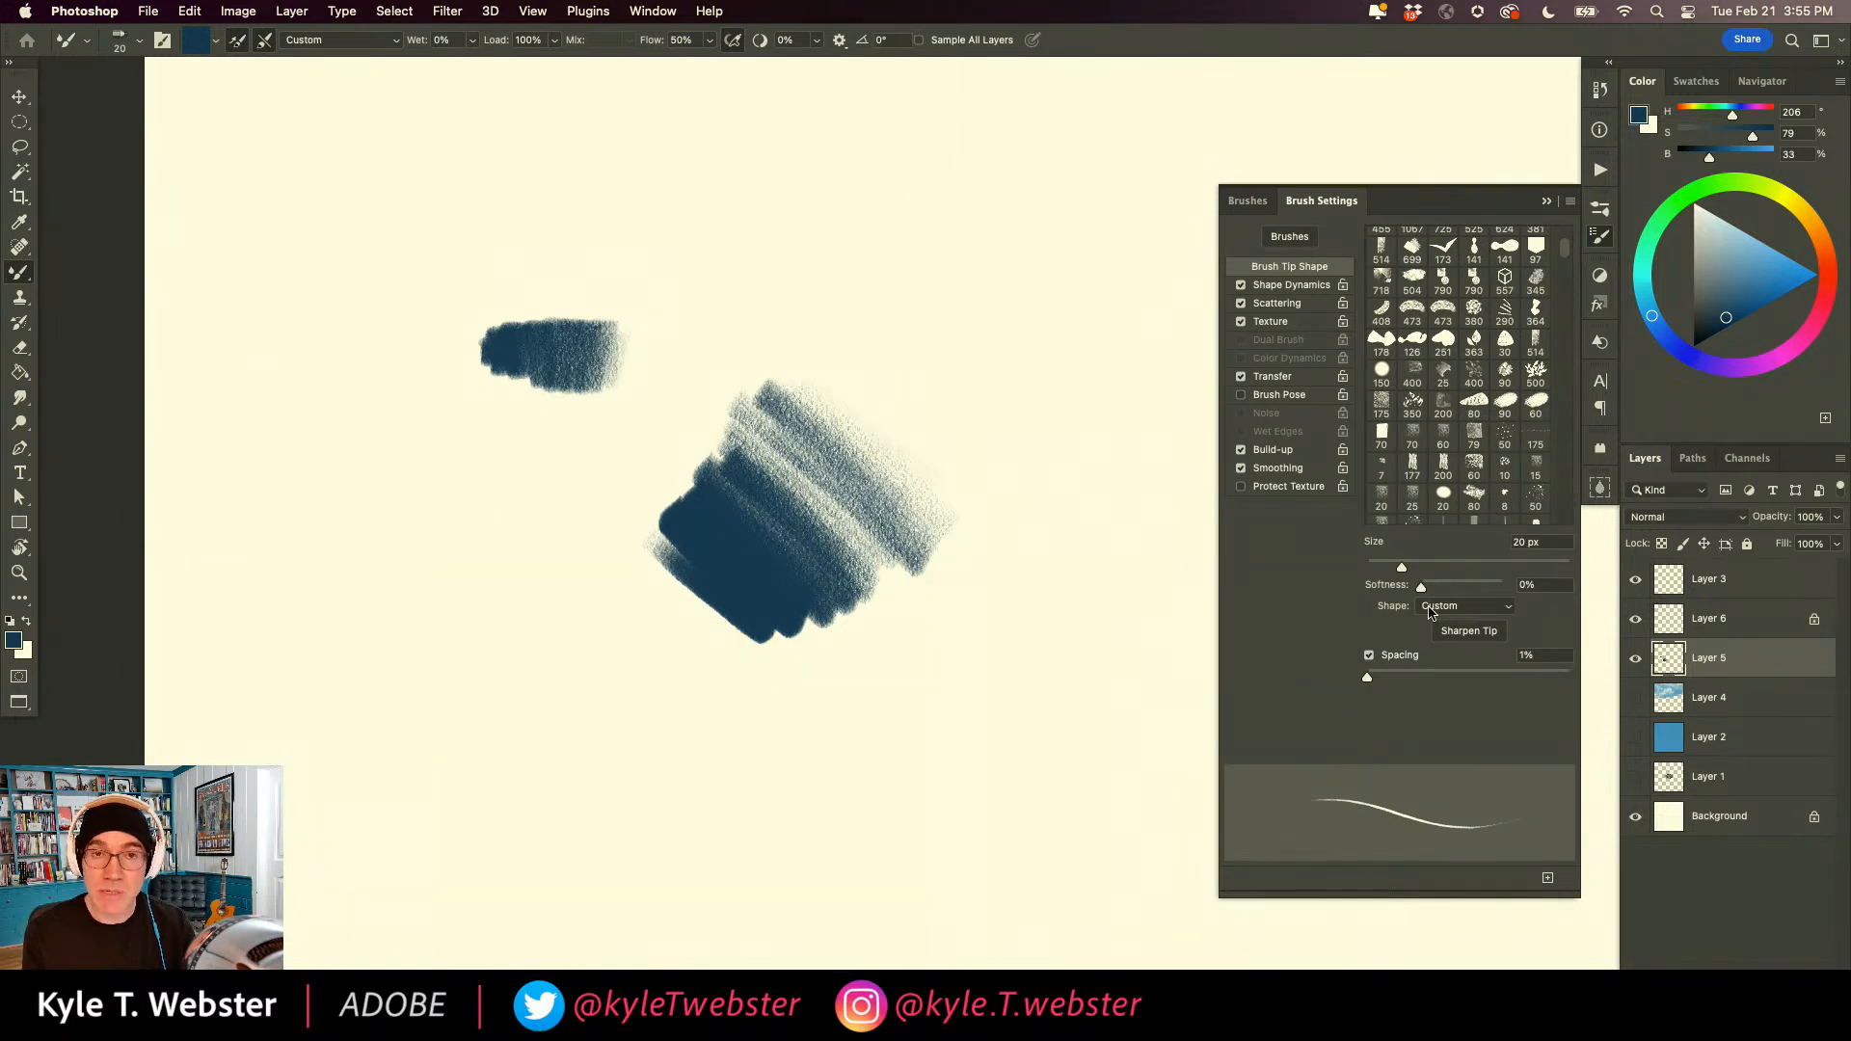
pyautogui.click(1428, 605)
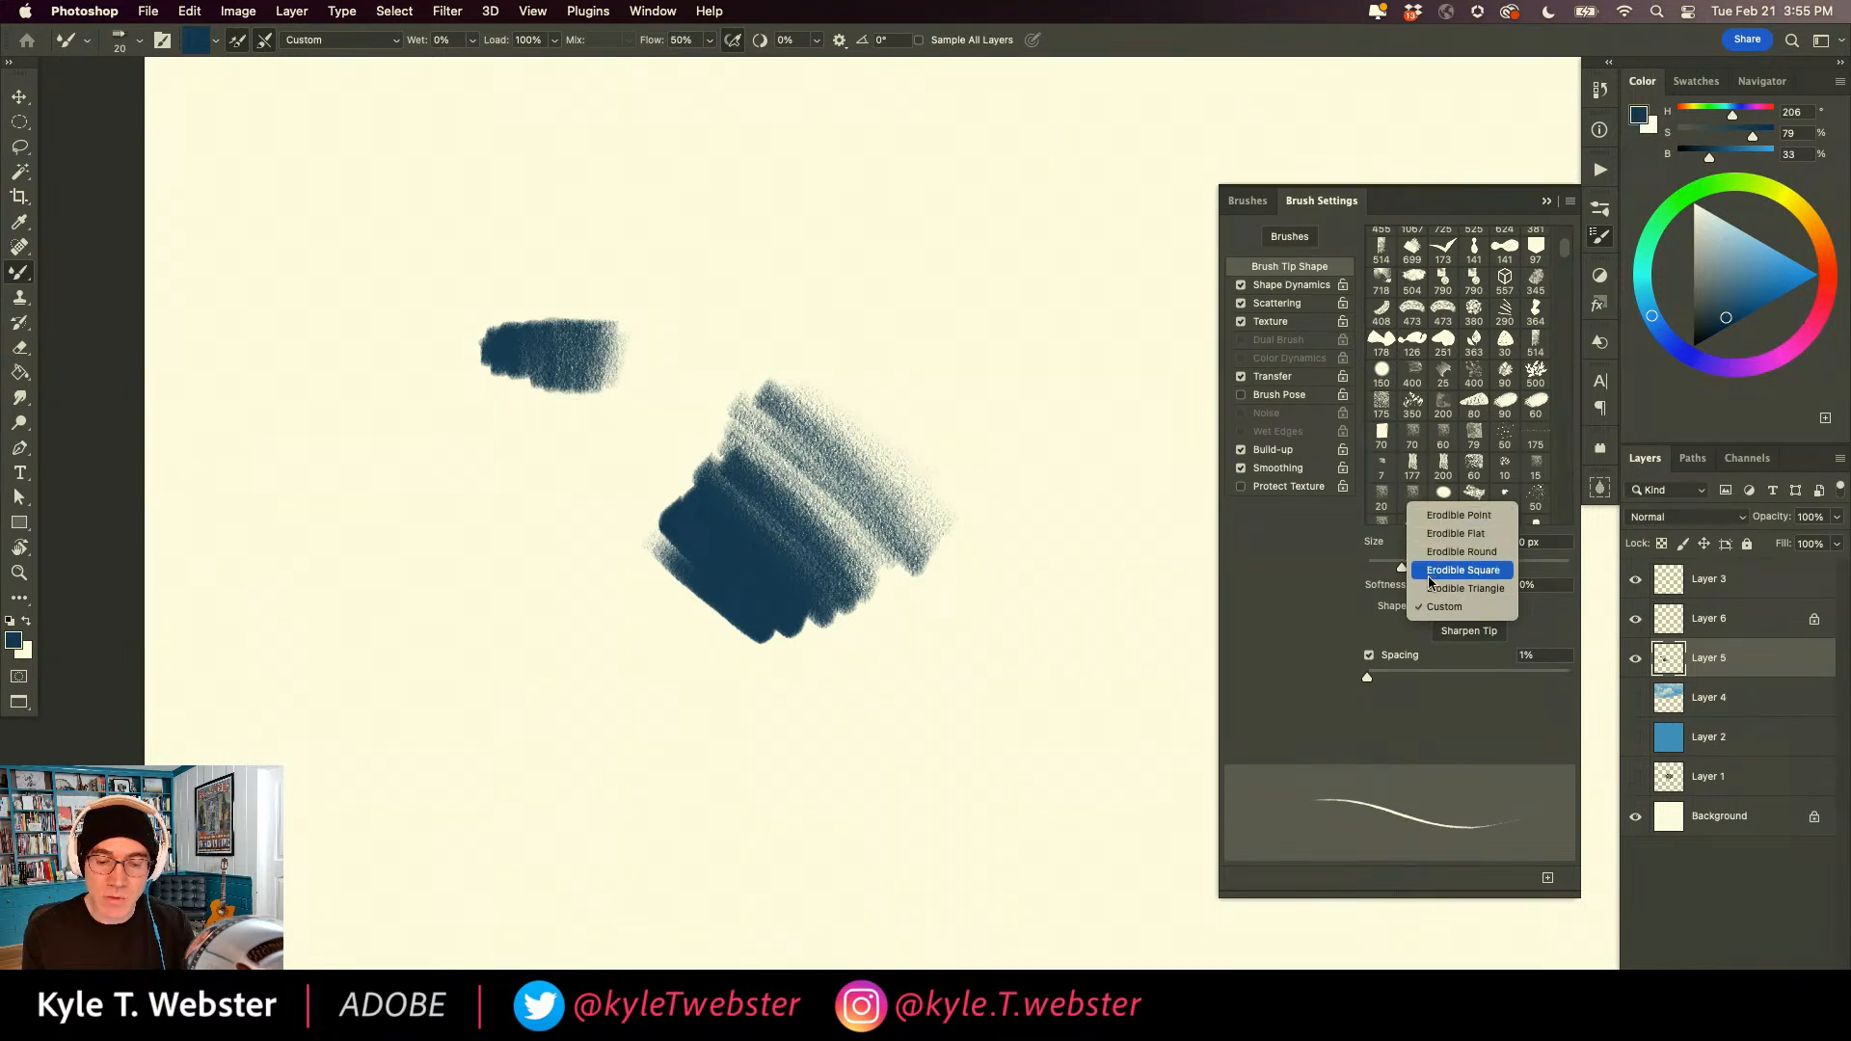
pyautogui.click(1433, 608)
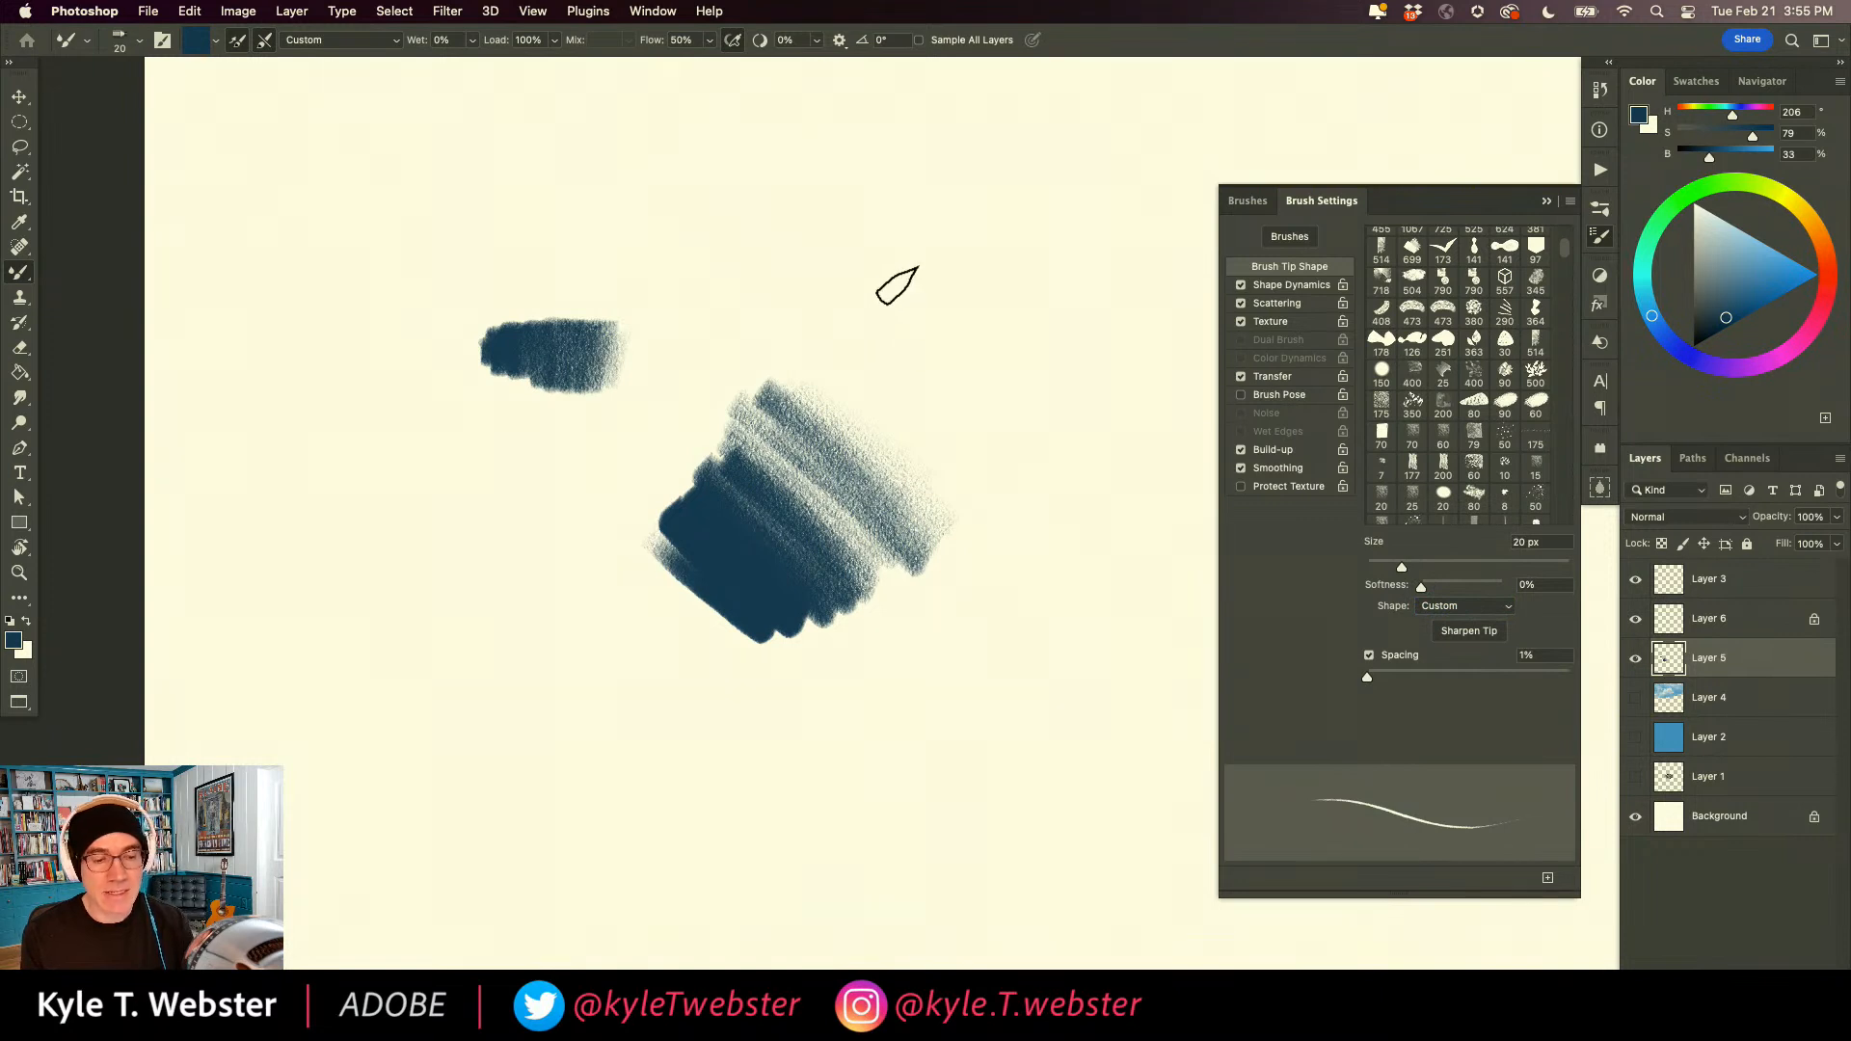
pyautogui.moveTo(1072, 325)
pyautogui.mouseDown()
pyautogui.moveTo(906, 276)
pyautogui.moveTo(752, 298)
pyautogui.moveTo(455, 152)
pyautogui.mouseUp()
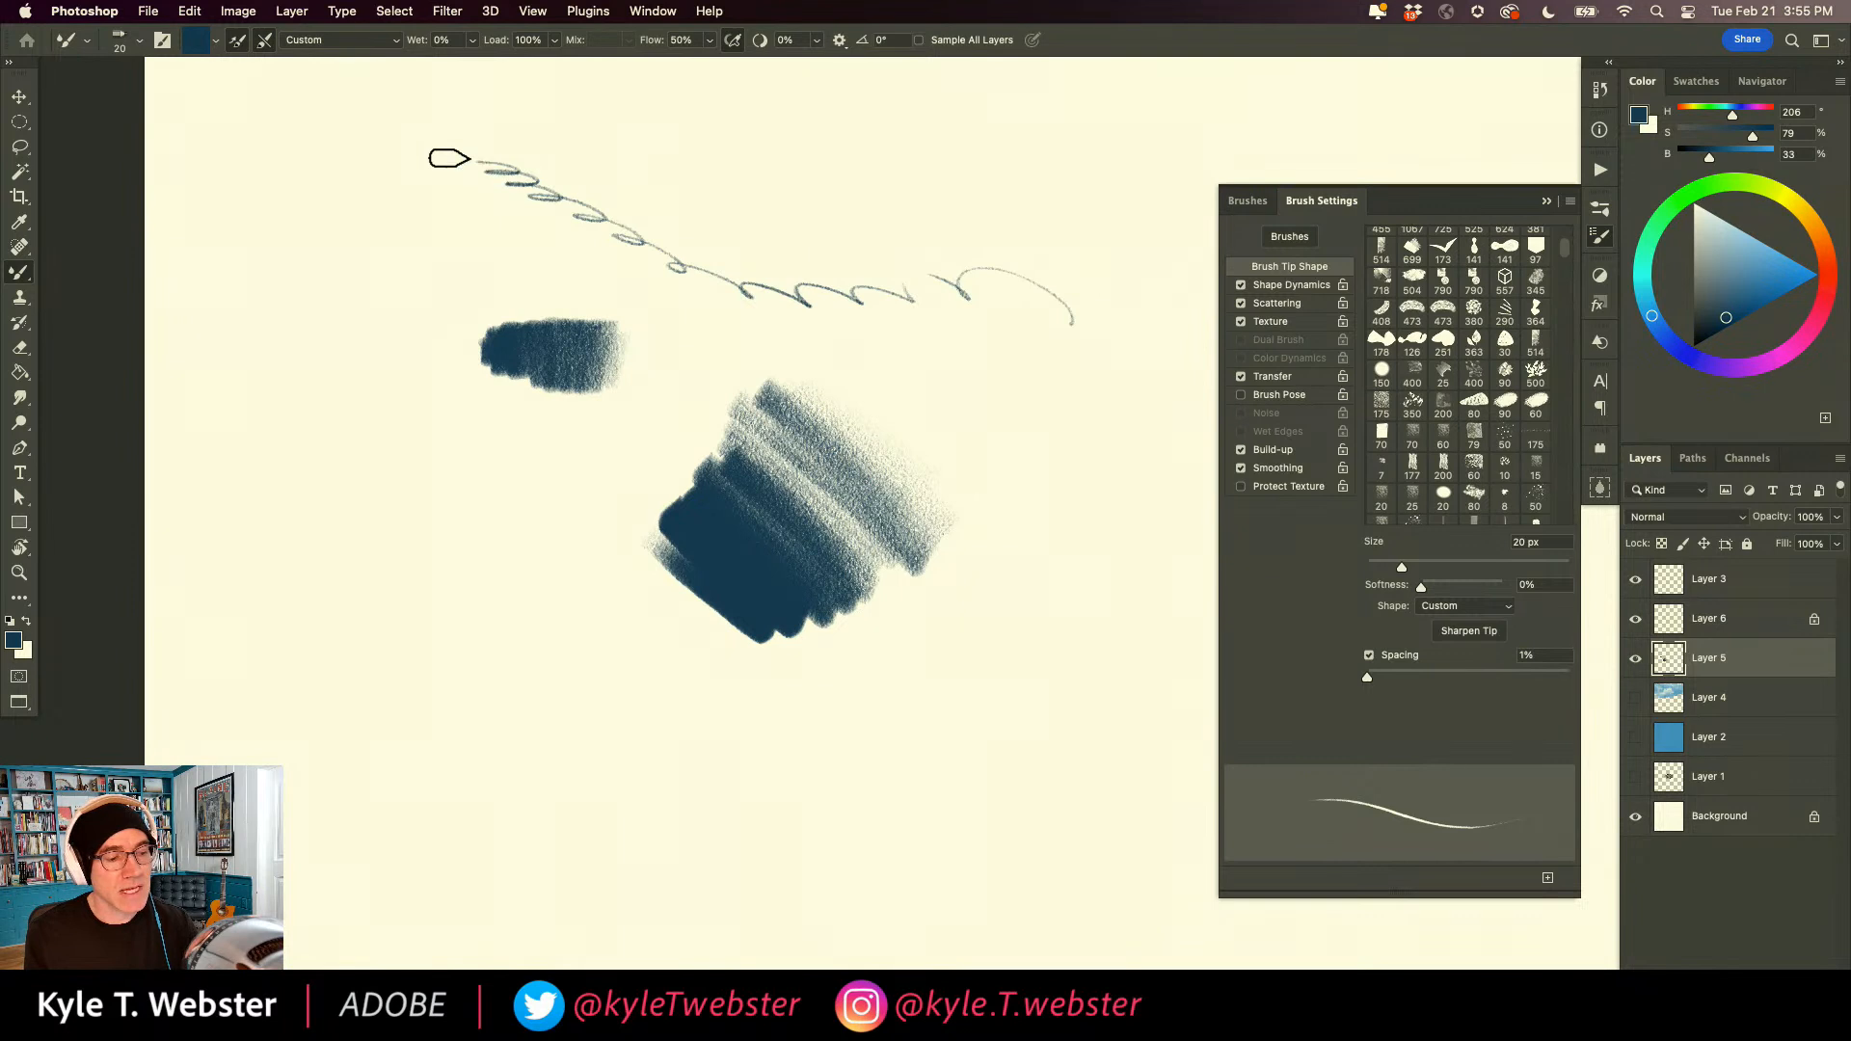